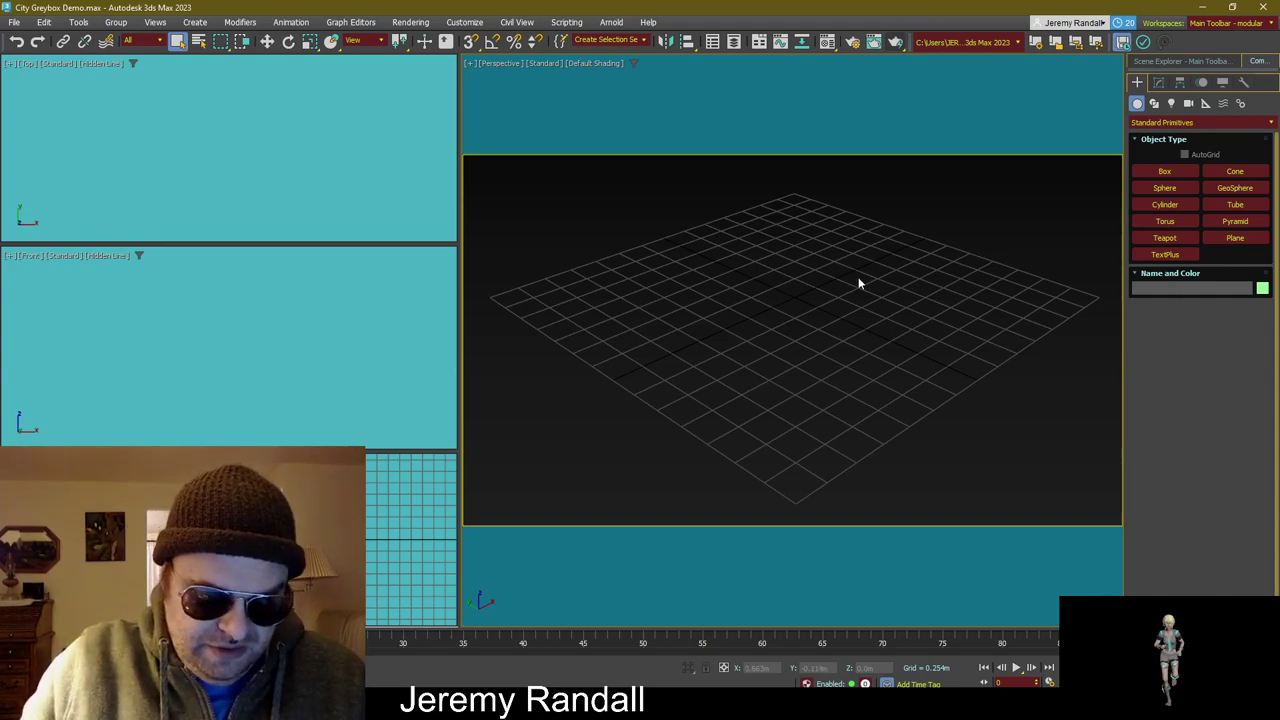
Step: Draw a large plane that spans the whole ground grid in the Perspective view
key(m)
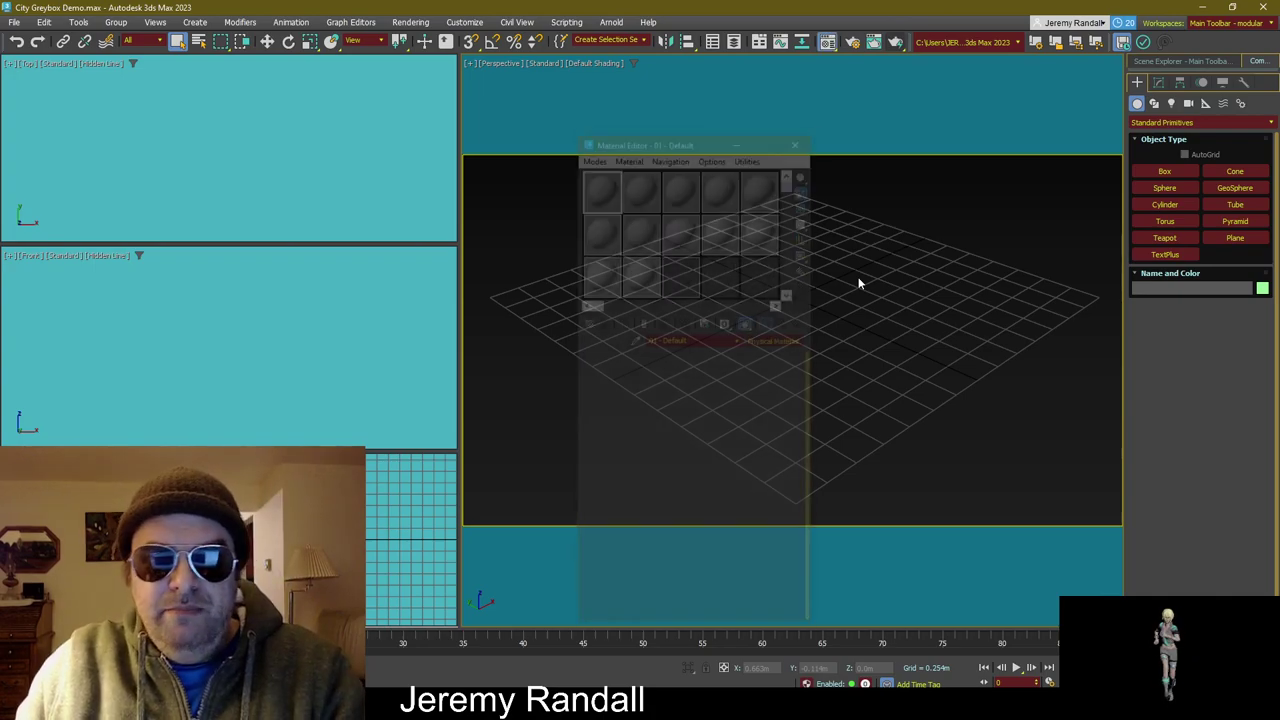
click(800, 138)
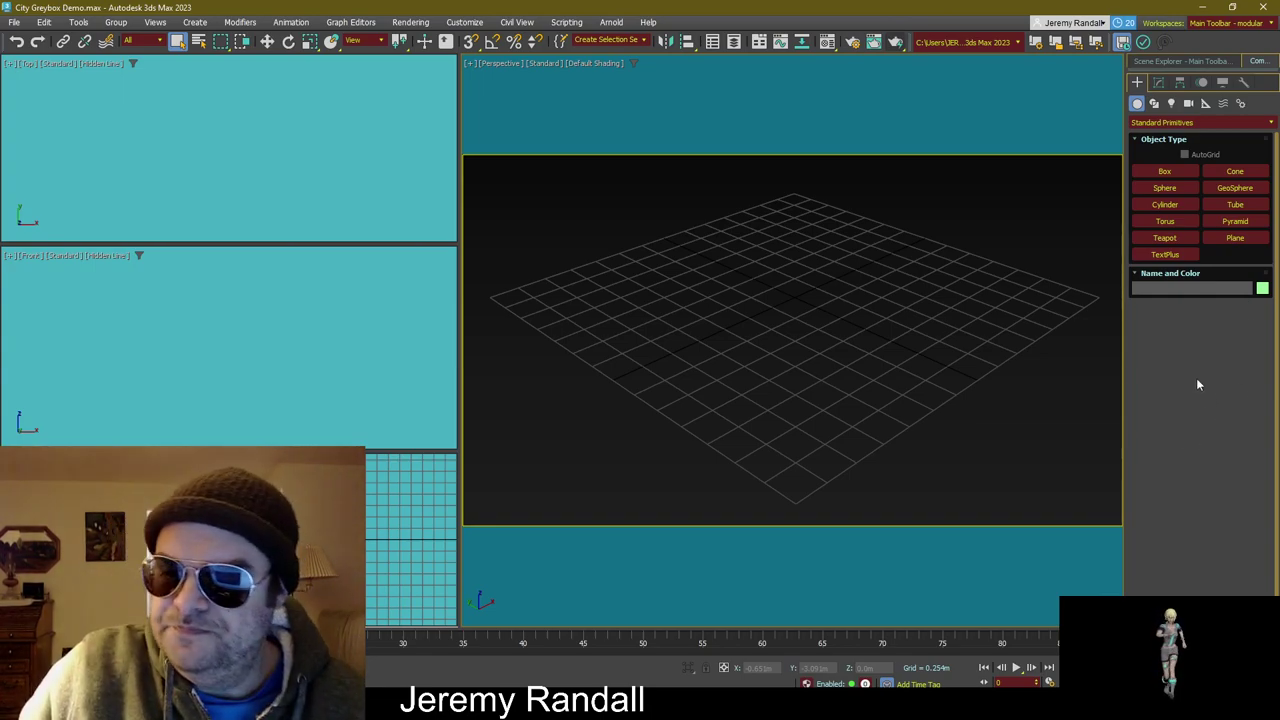
click(1236, 239)
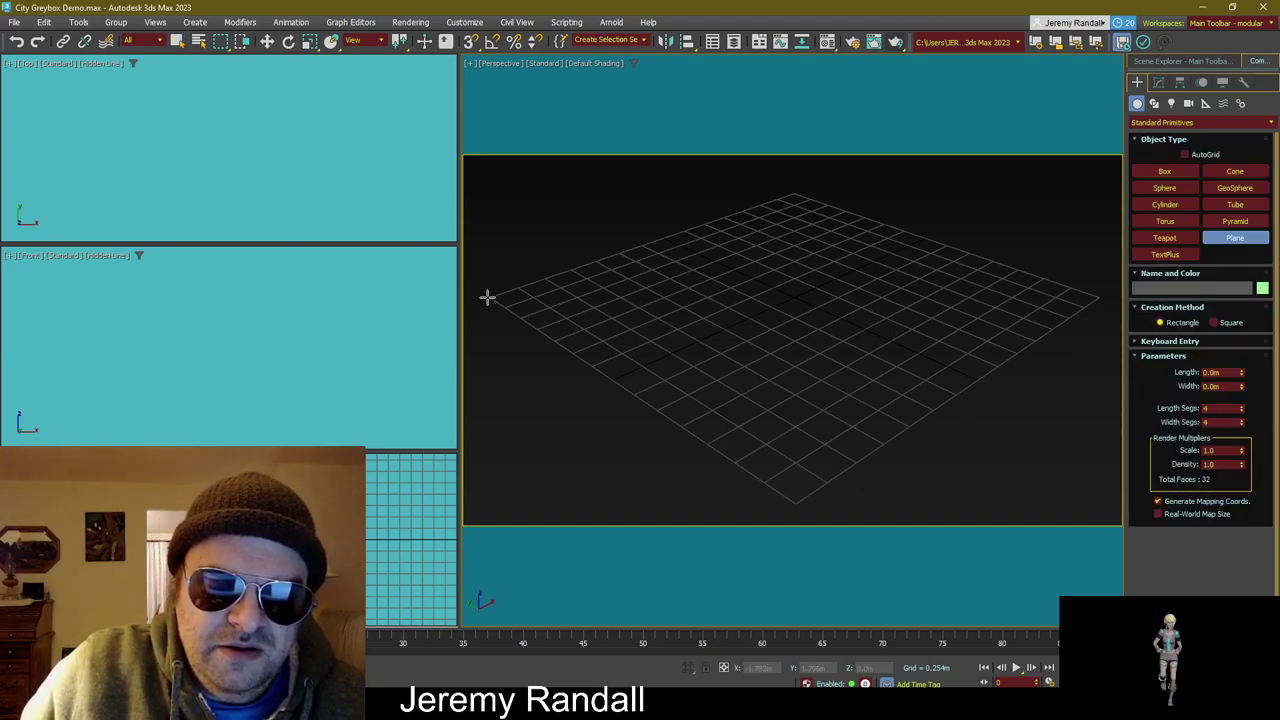
drag(486, 296, 1100, 296)
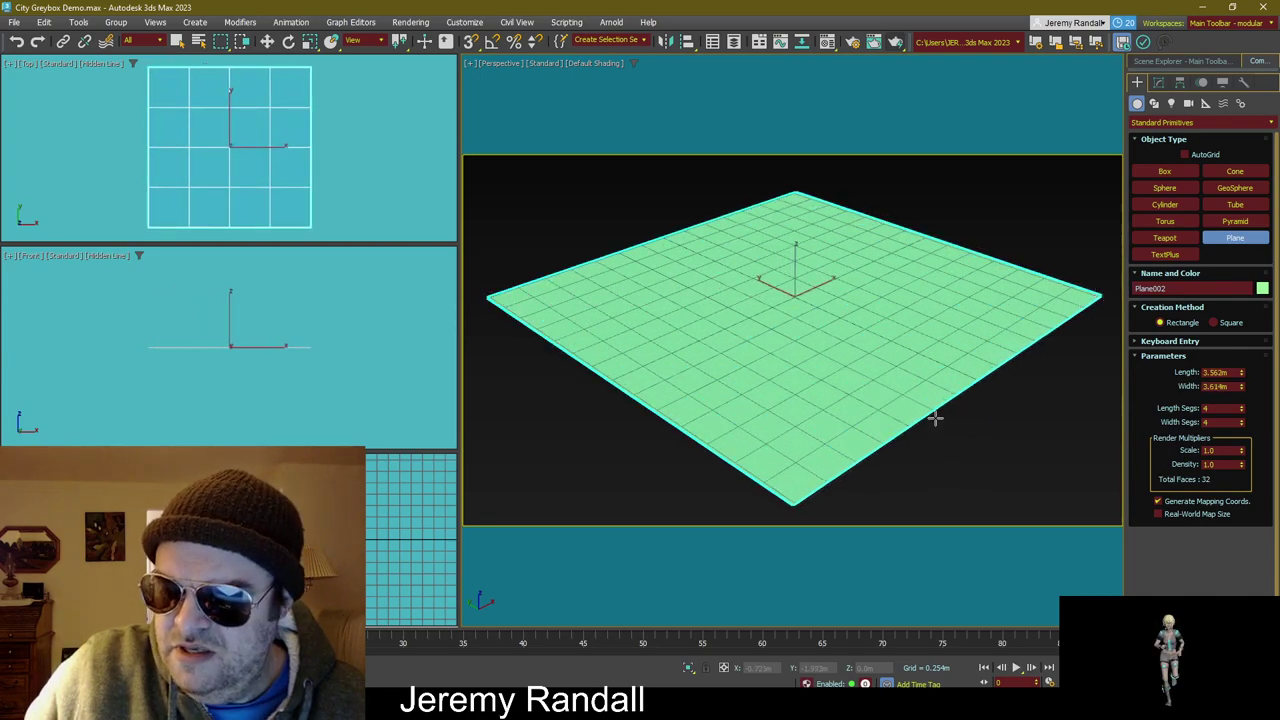
Step: Browse the object categories back to Standard Primitives and keep the plane's light green colour
click(1214, 123)
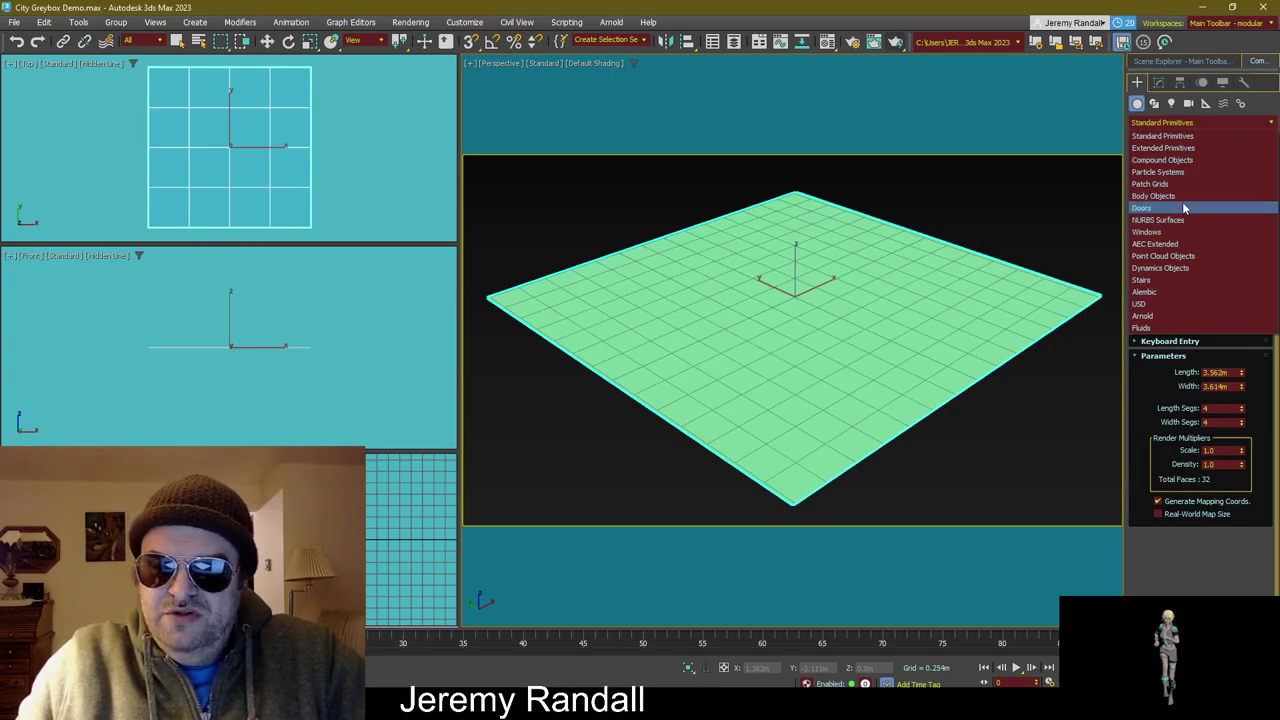
click(1190, 120)
click(1192, 121)
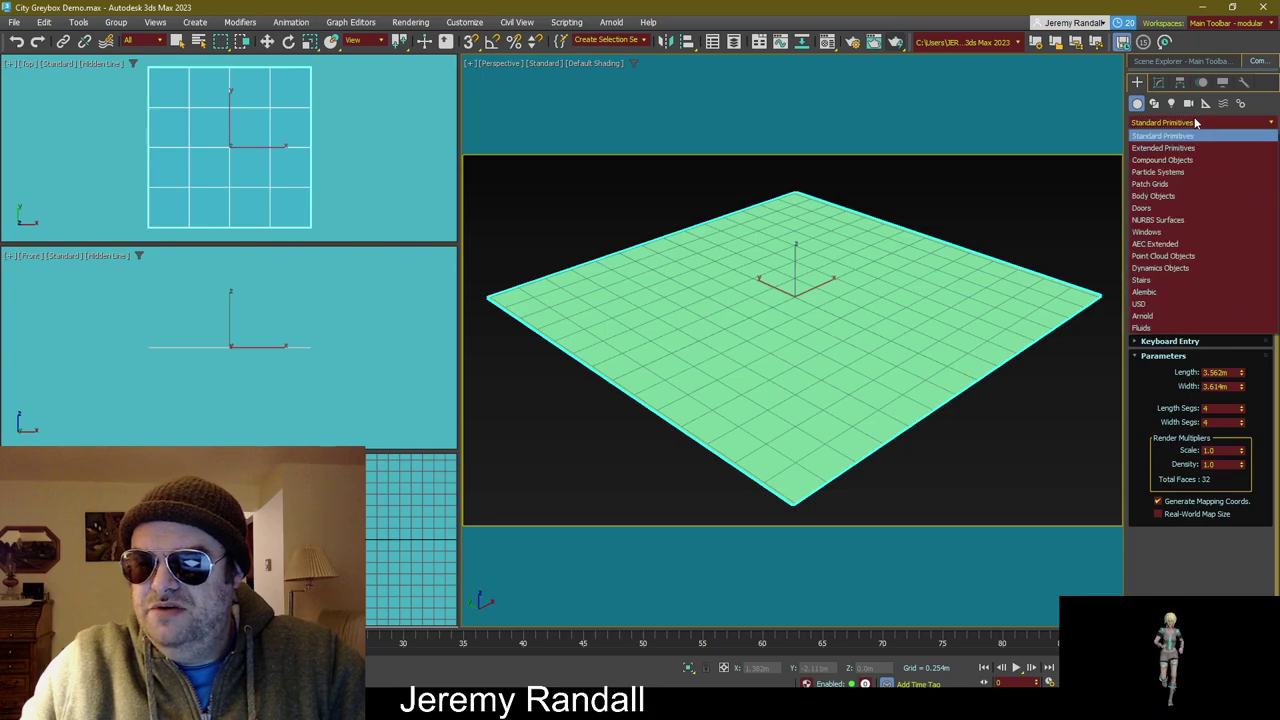
click(1200, 148)
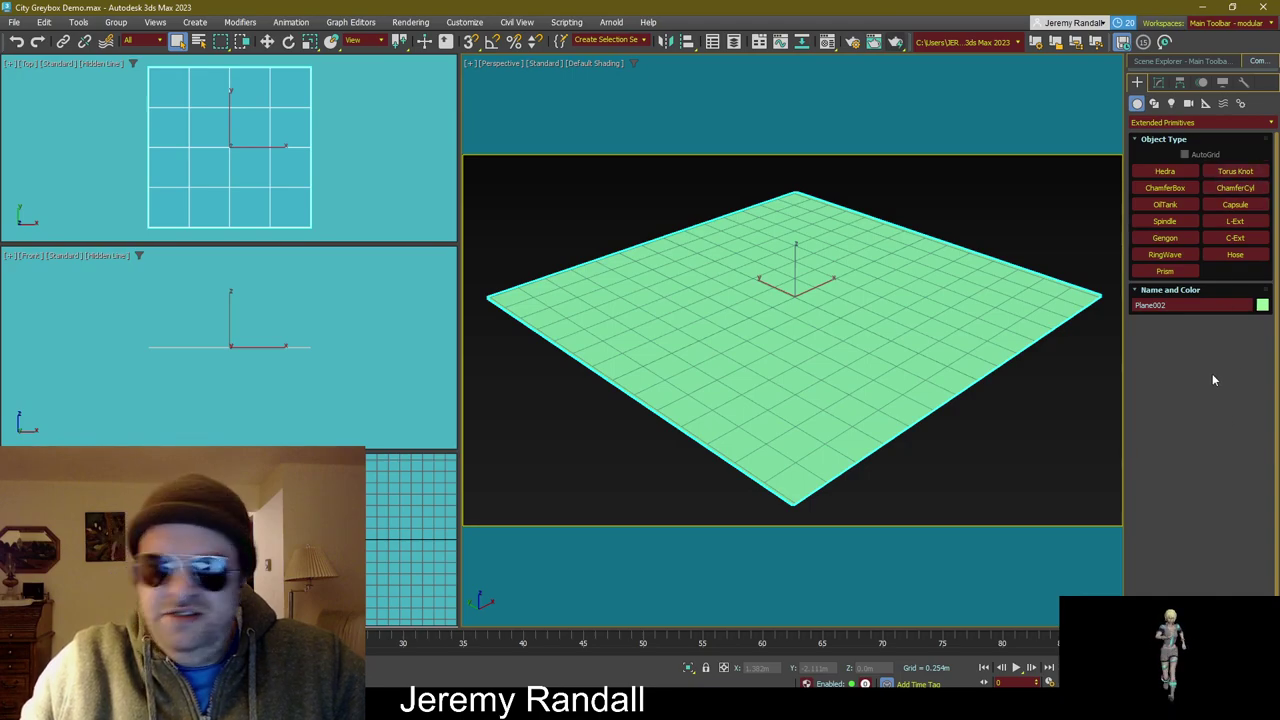
click(1157, 122)
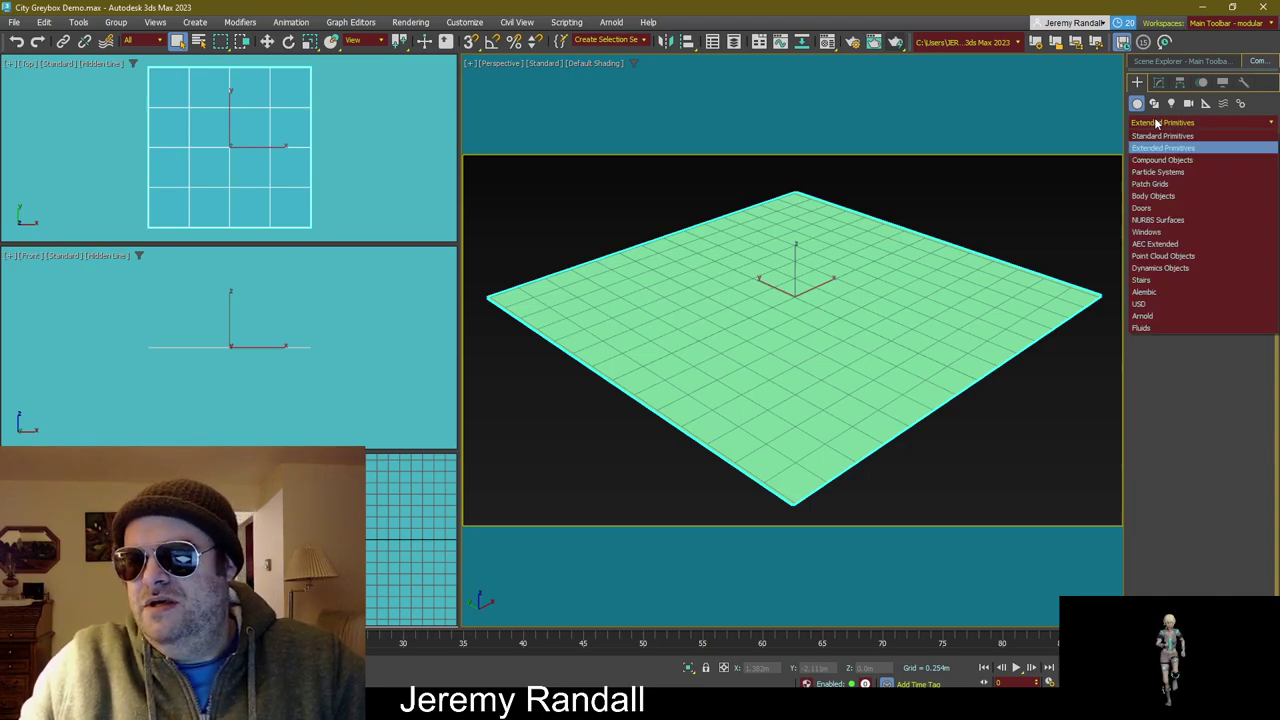
click(1163, 135)
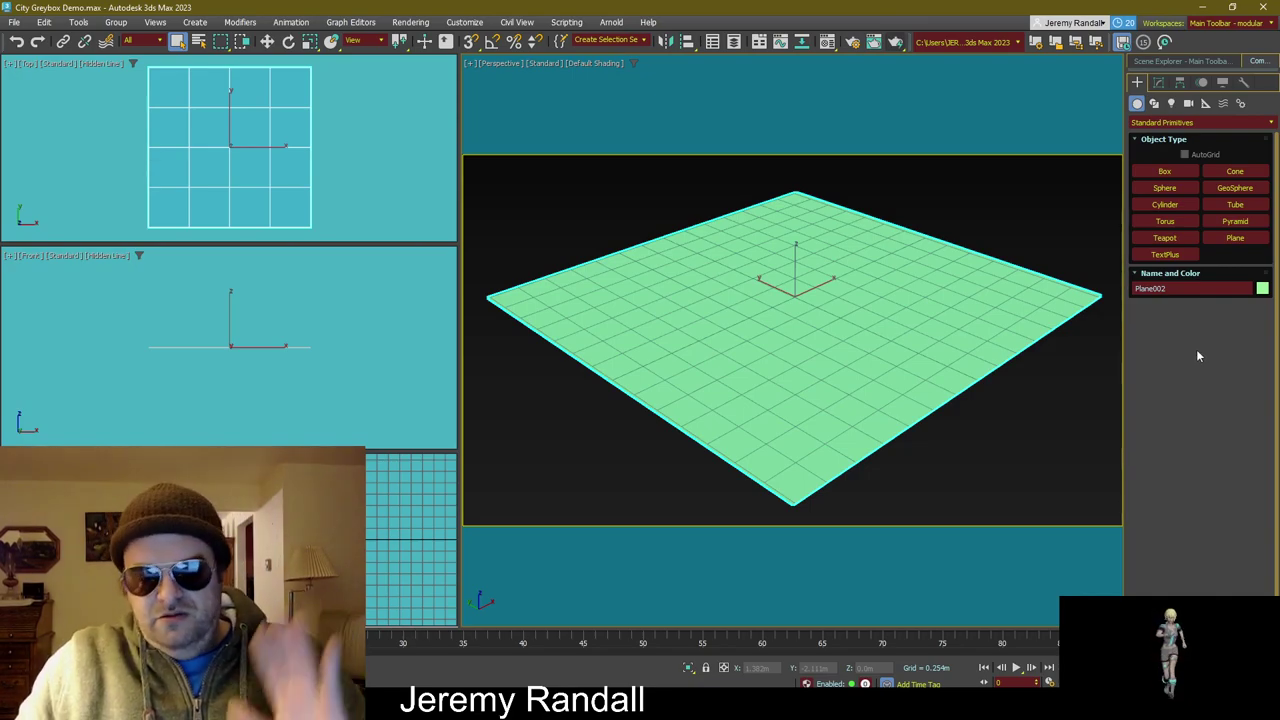
click(1262, 288)
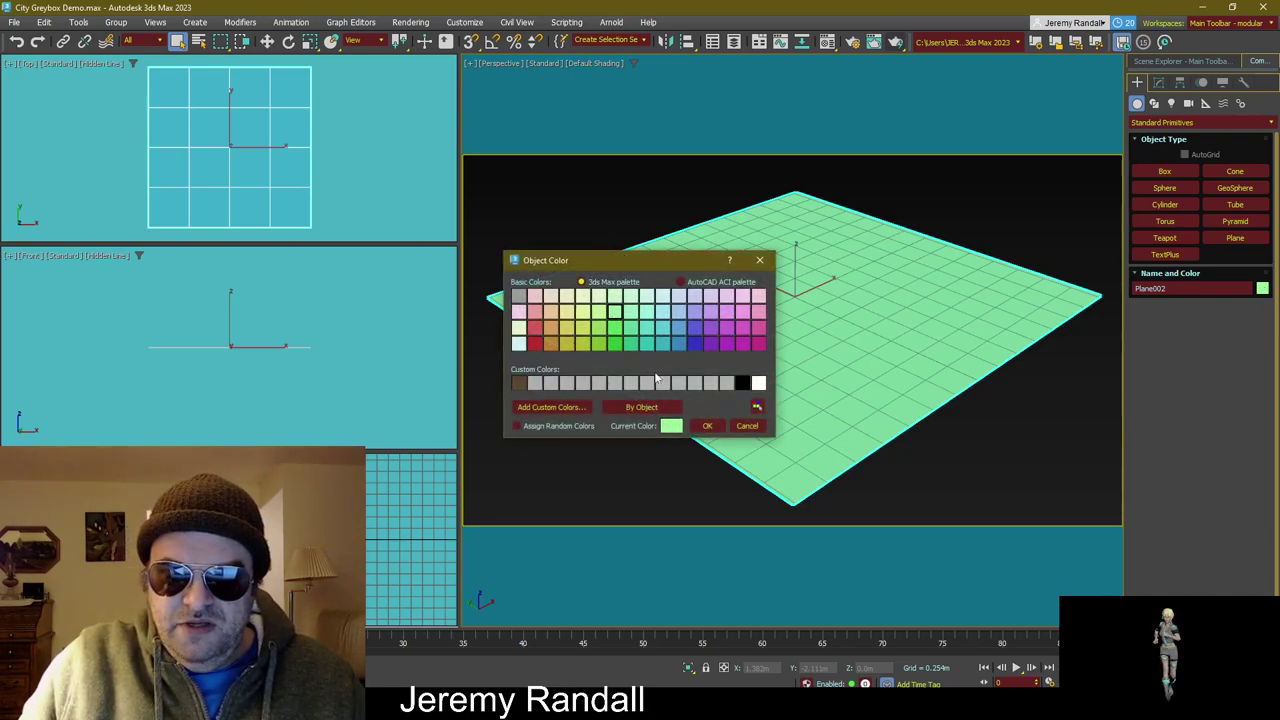
click(707, 427)
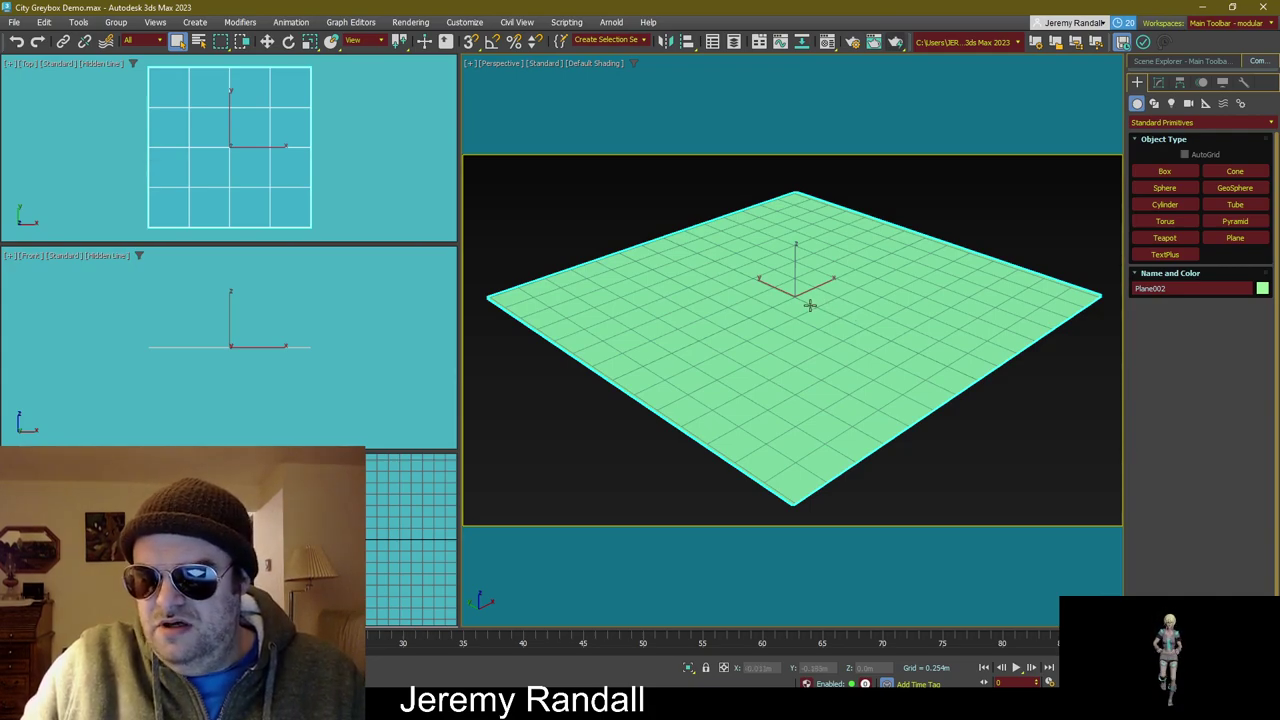
Step: In Object Properties, tick Freeze and rename the plane Ground01Start01beginning01
right_click(713, 290)
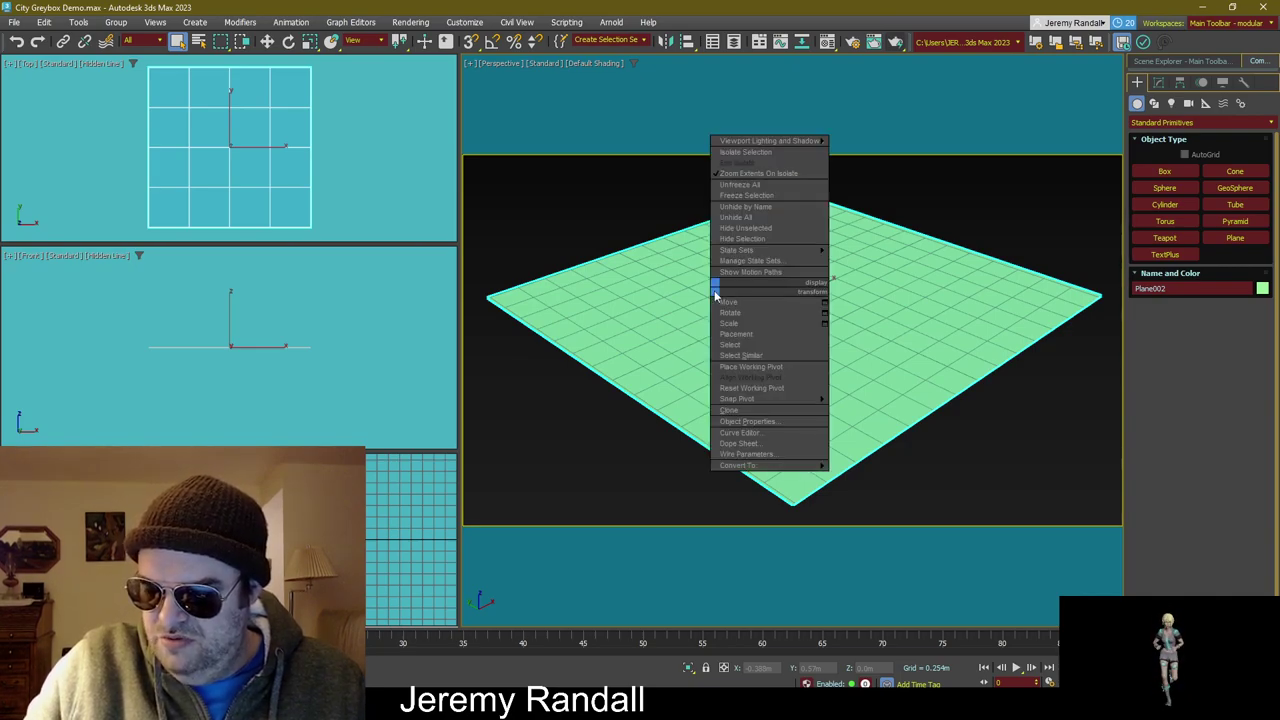
click(784, 412)
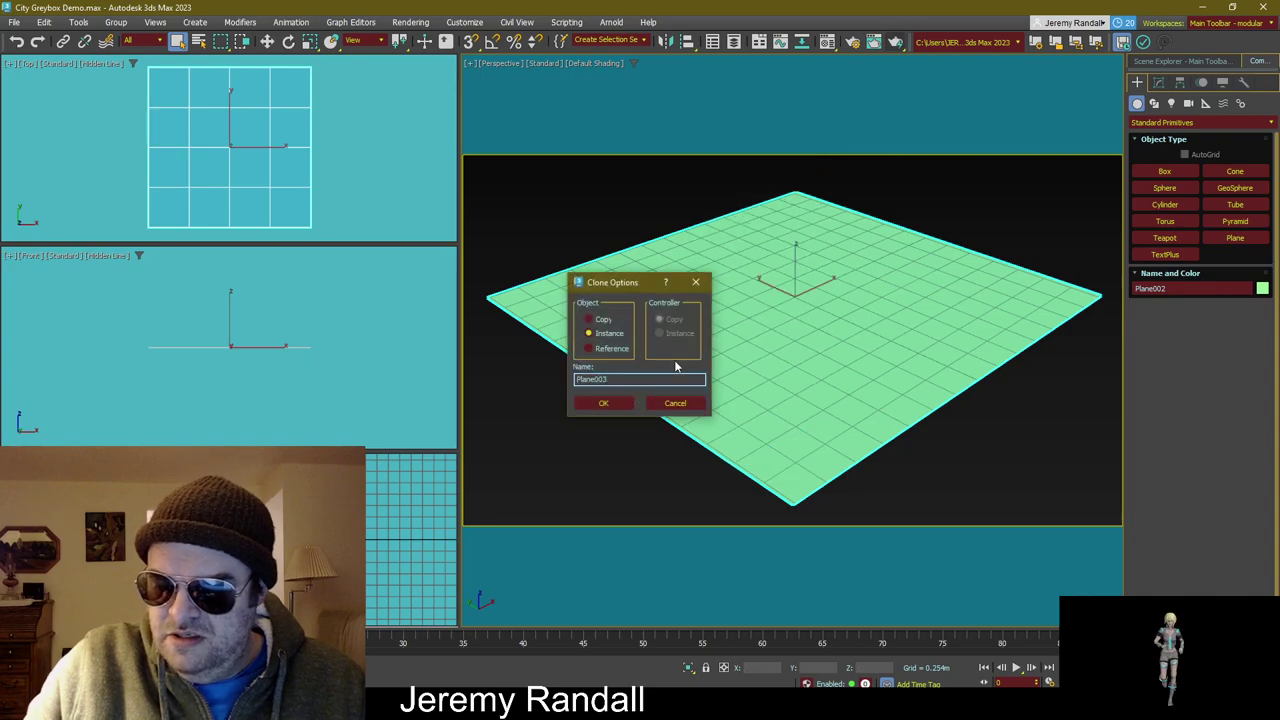
click(677, 402)
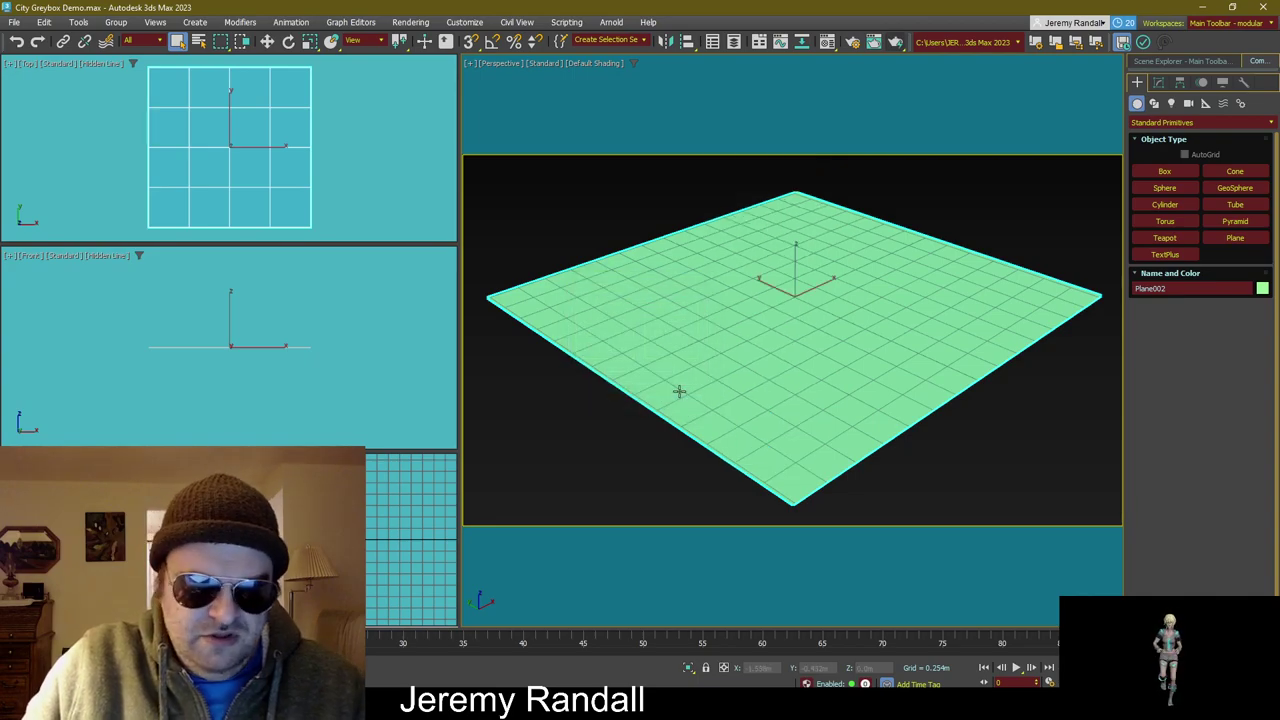
right_click(666, 300)
click(735, 424)
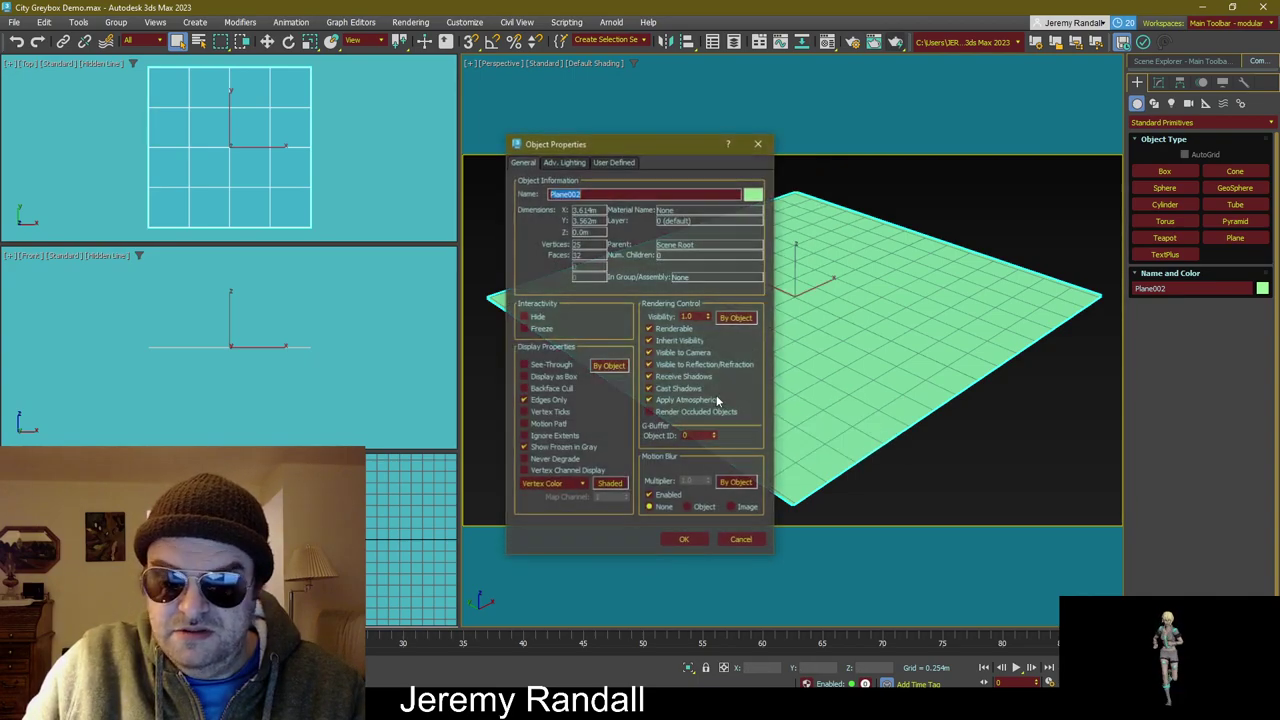
click(541, 328)
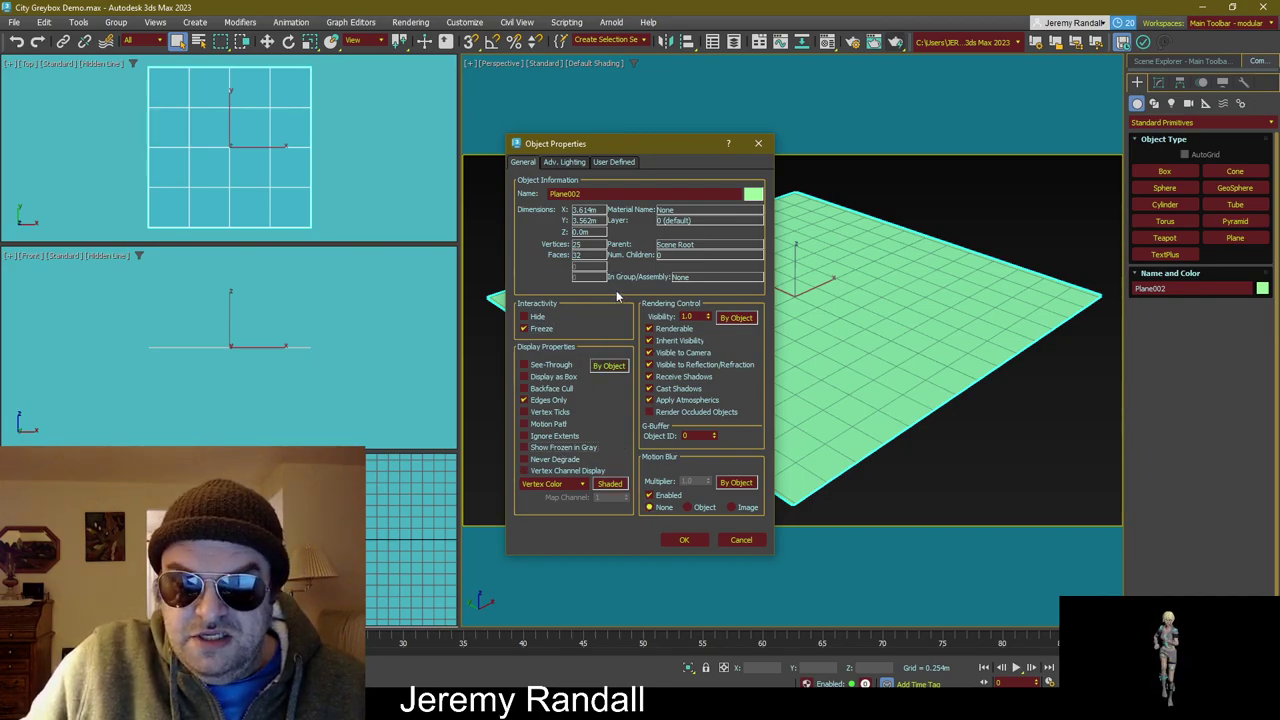
double_click(611, 196)
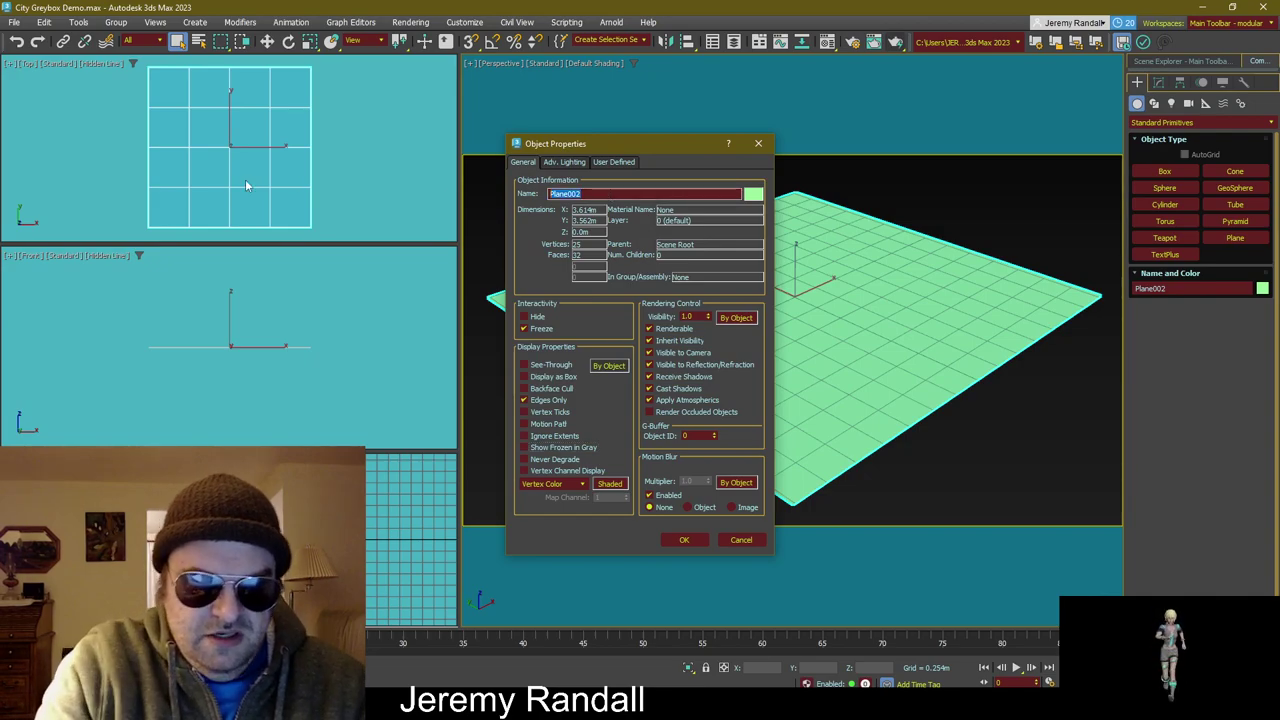
text(Ground)
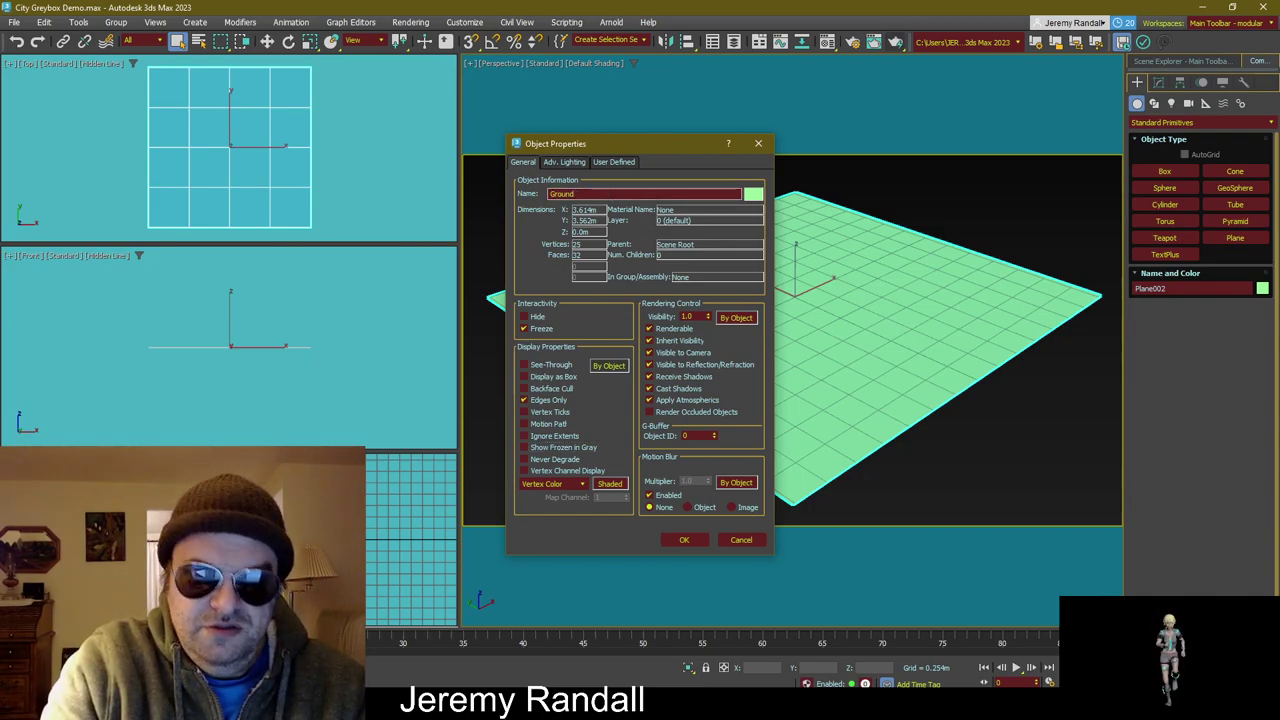
text(01Start01beginning0)
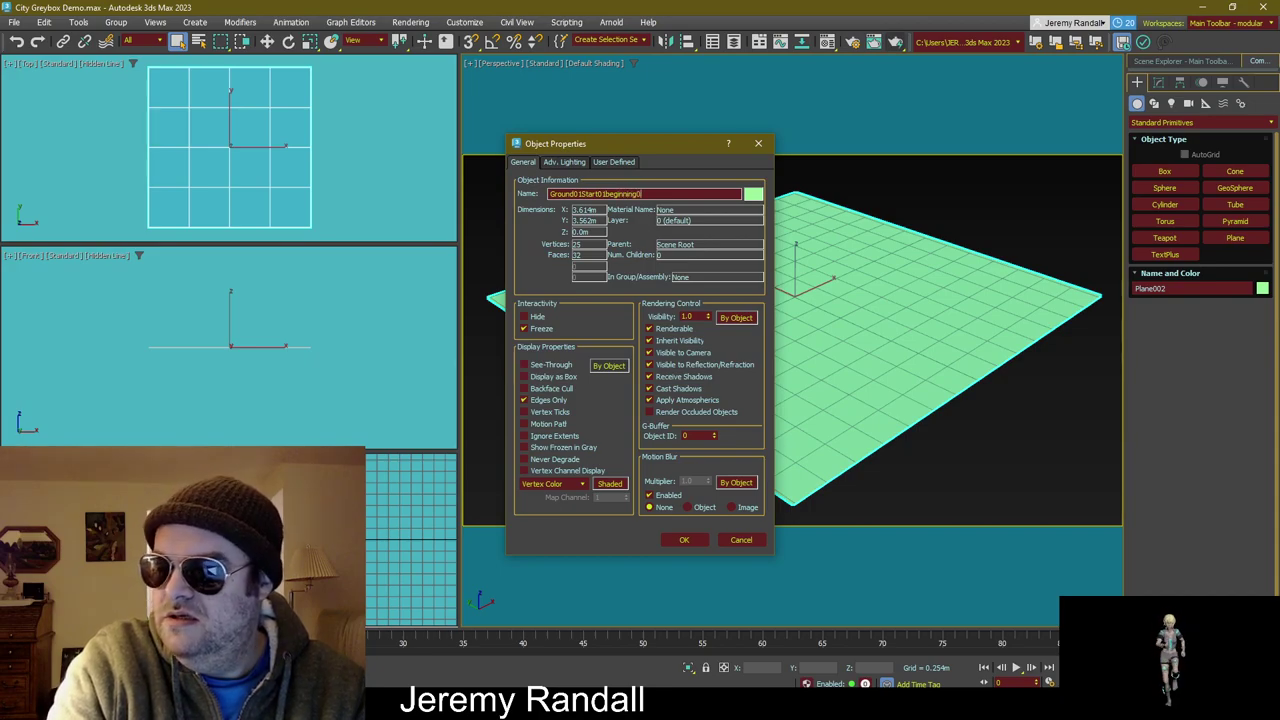
text(1)
key(ctrl+a)
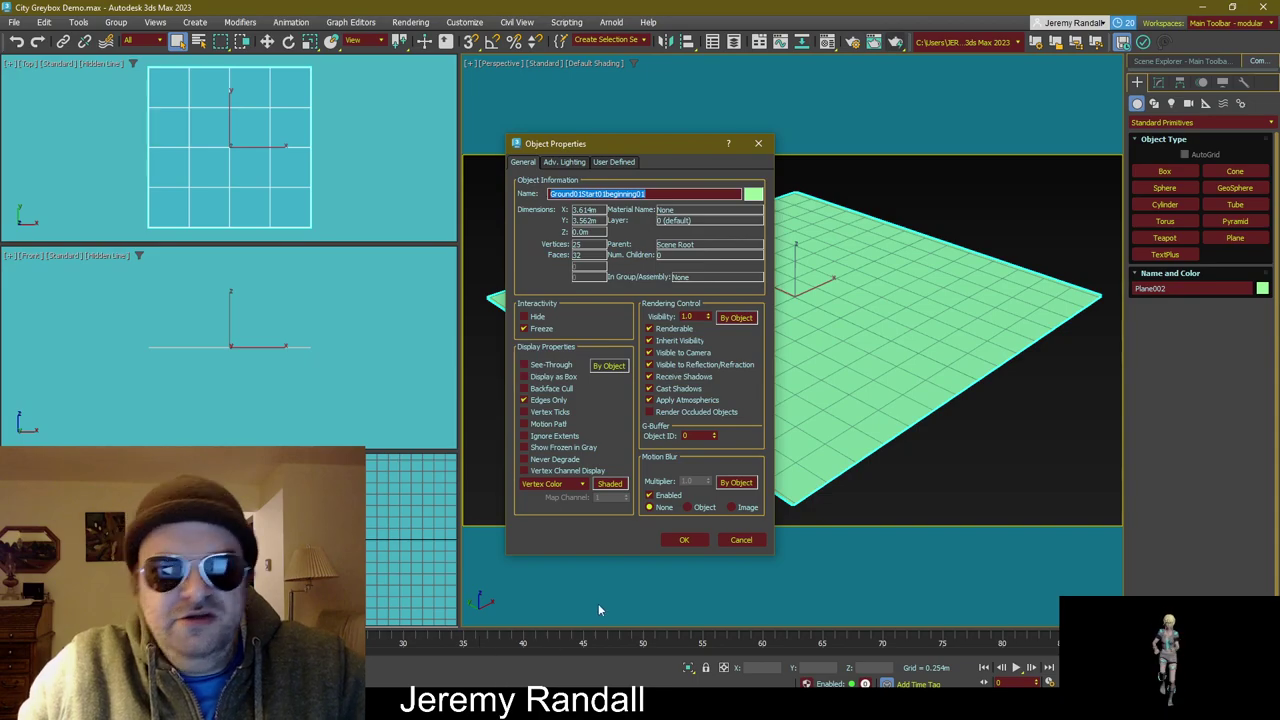
key(Return)
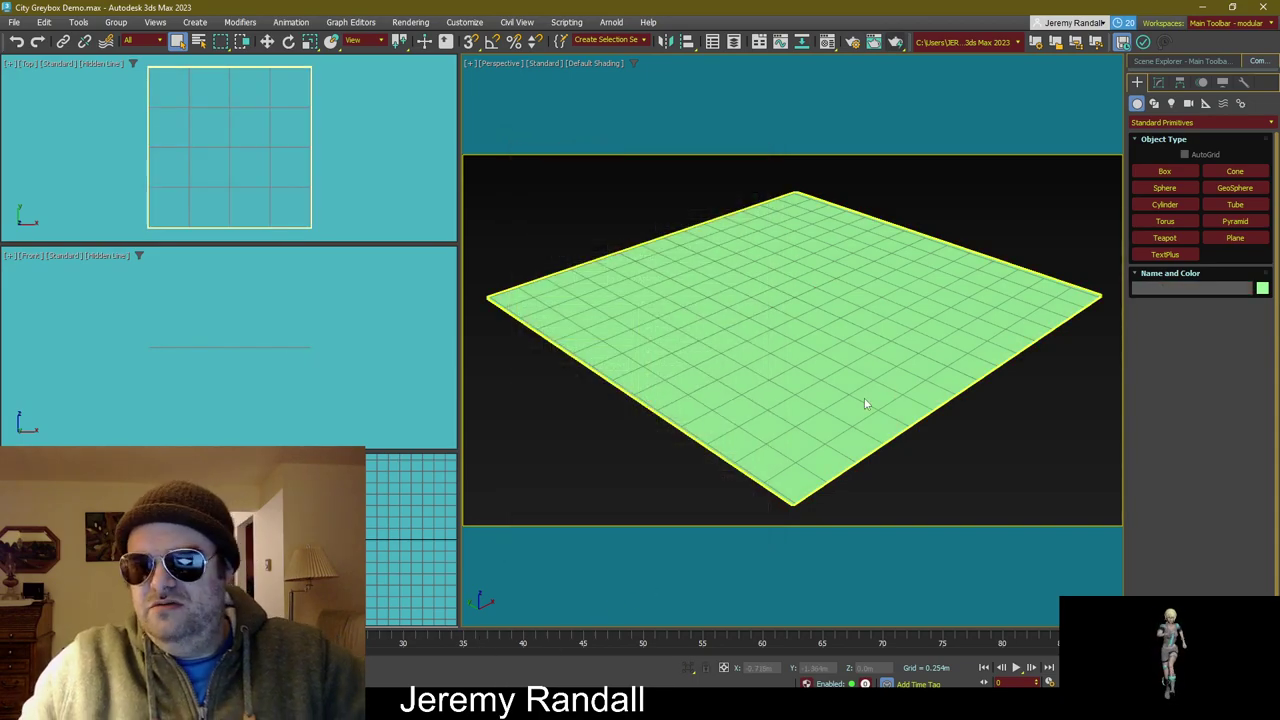
Step: Confirm the frozen ground can't be selected, switching the selection filter to Geometry and back to All
key(a)
drag(608, 177, 740, 345)
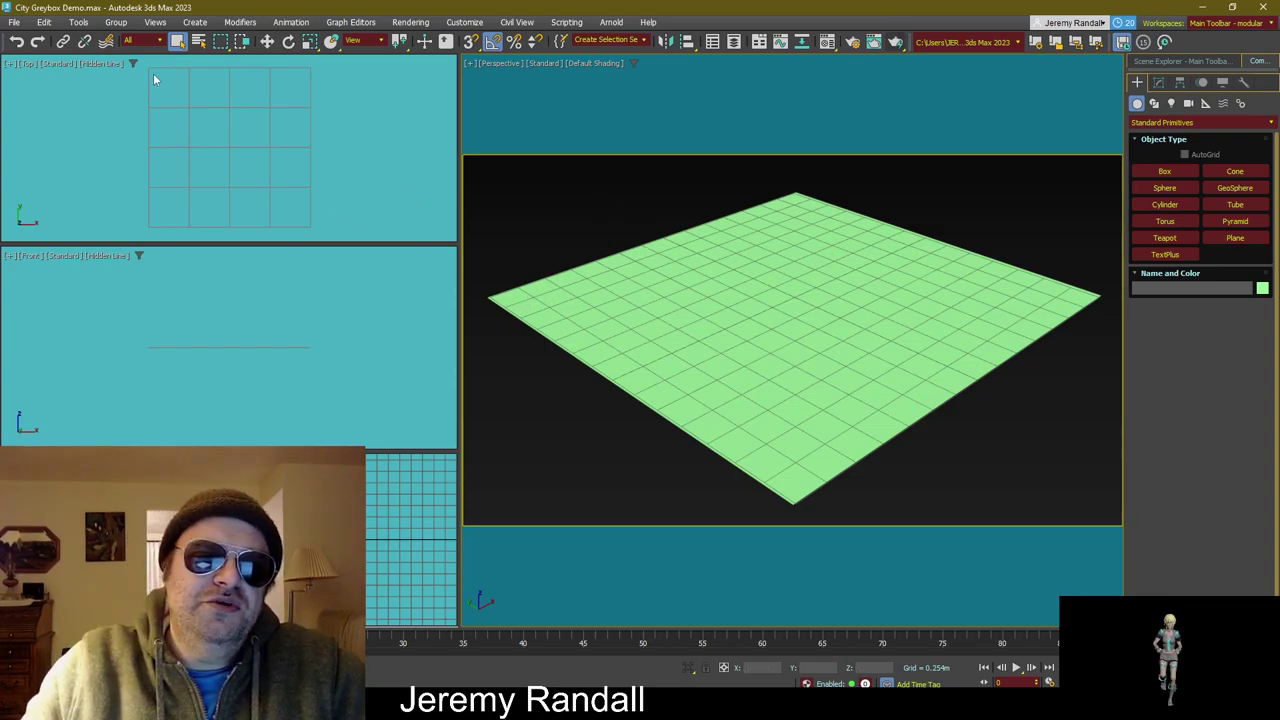
click(158, 40)
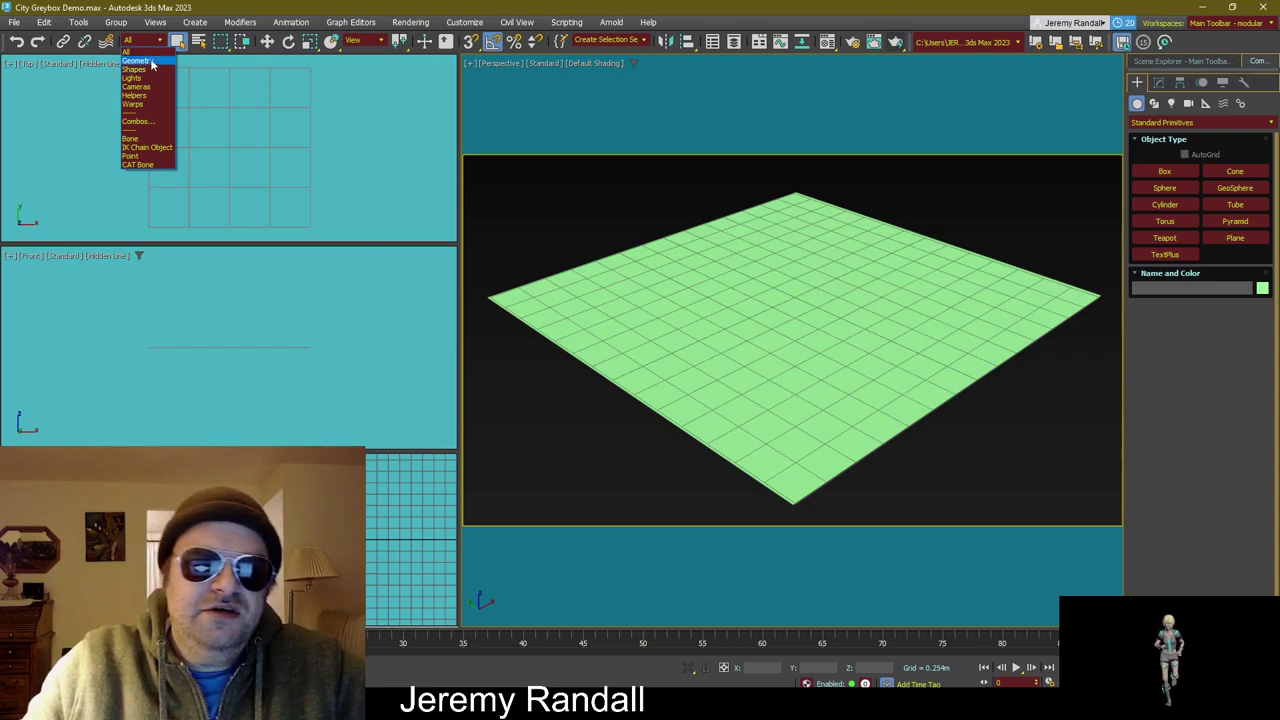
click(151, 62)
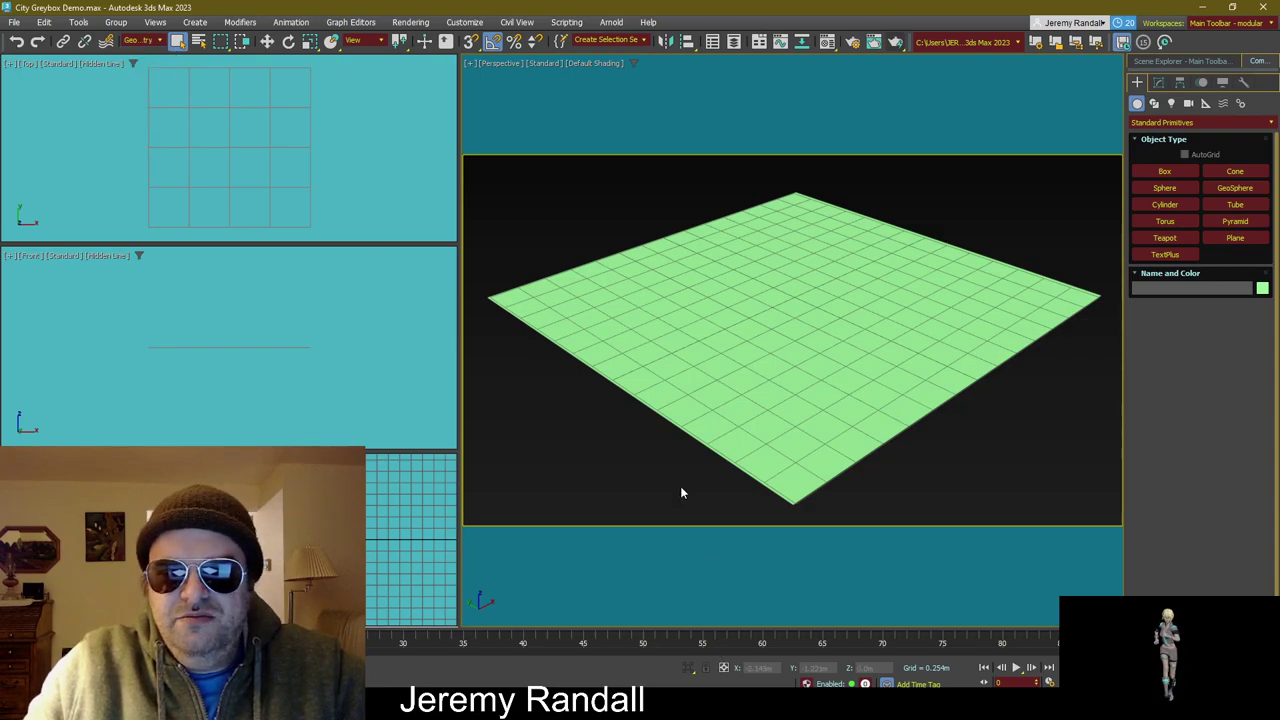
click(157, 42)
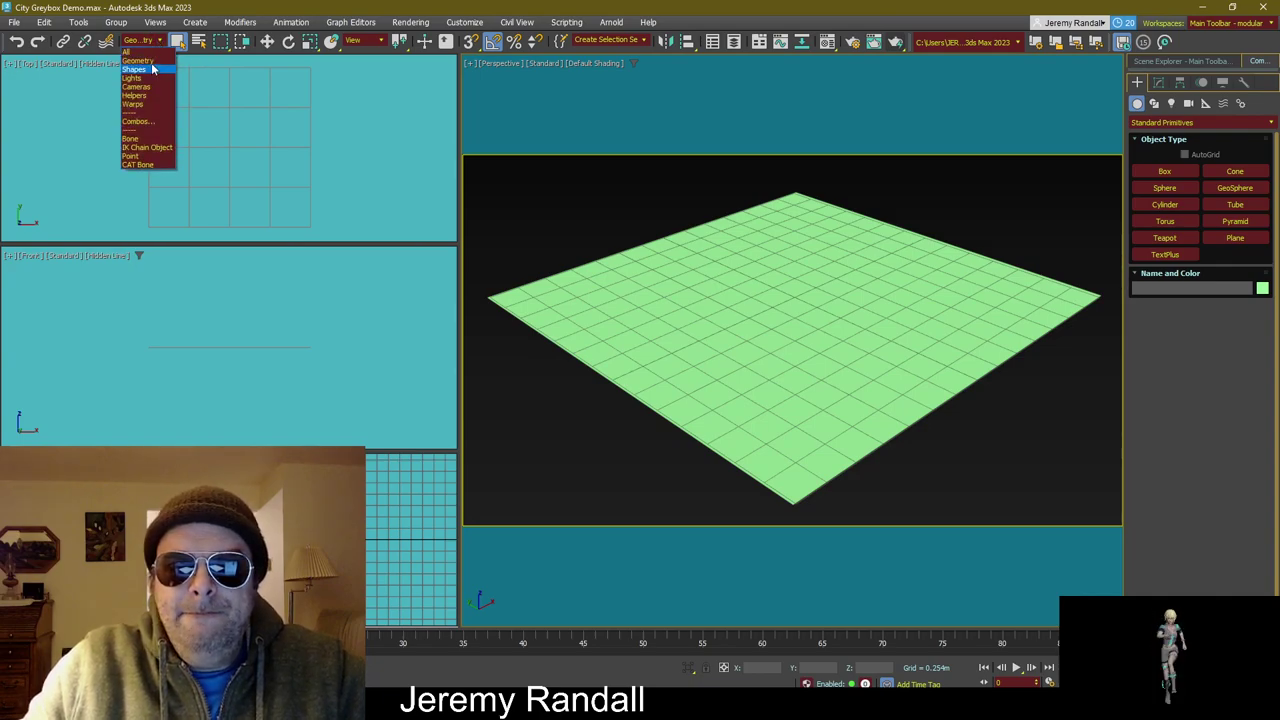
click(150, 52)
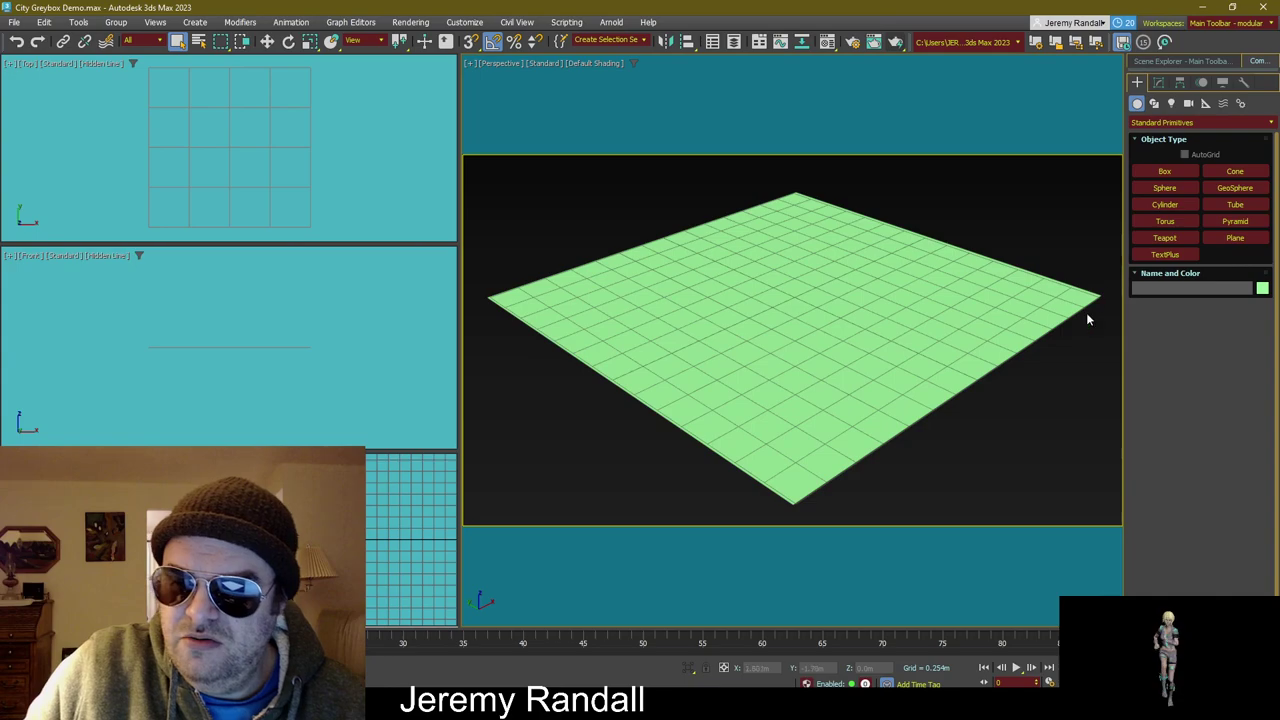
Step: Pan and zoom the Perspective view until the green ground plane fills it
mouse_move(926, 354)
middle_down()
mouse_move(846, 334)
mouse_move(903, 325)
mouse_move(909, 342)
middle_up()
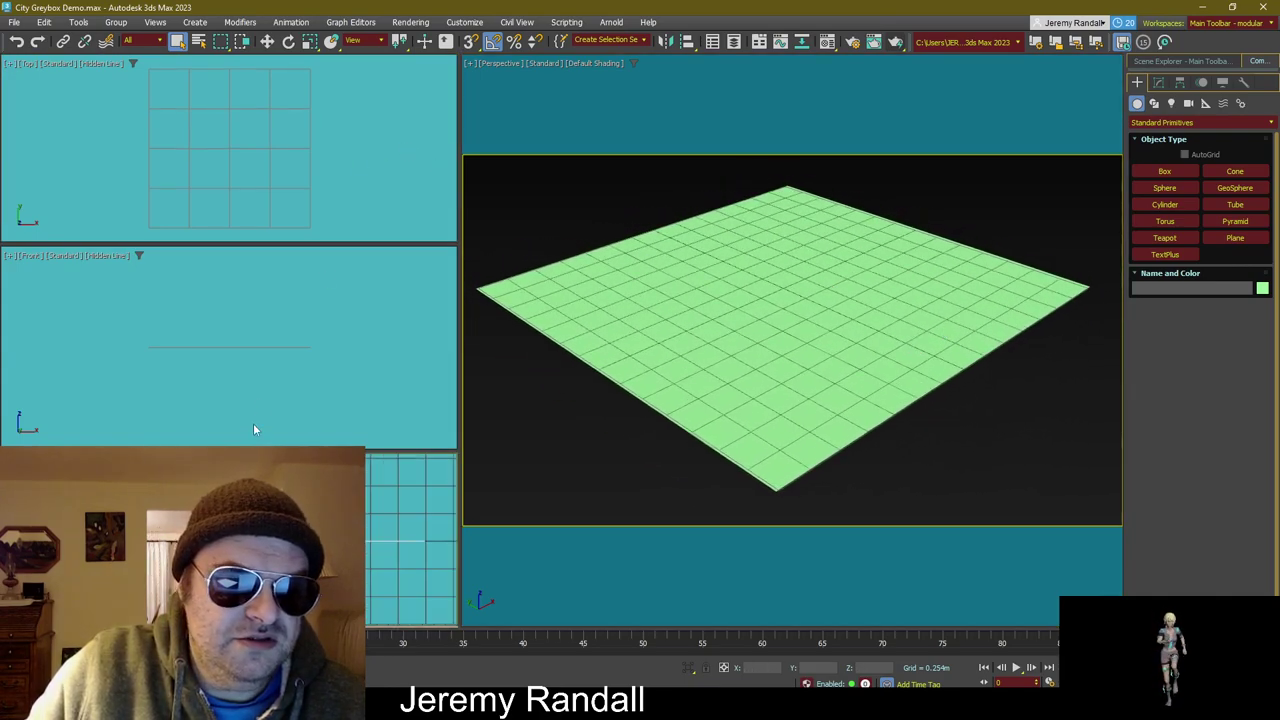
scroll(270, 370, up, 5)
scroll(516, 357, up, 3)
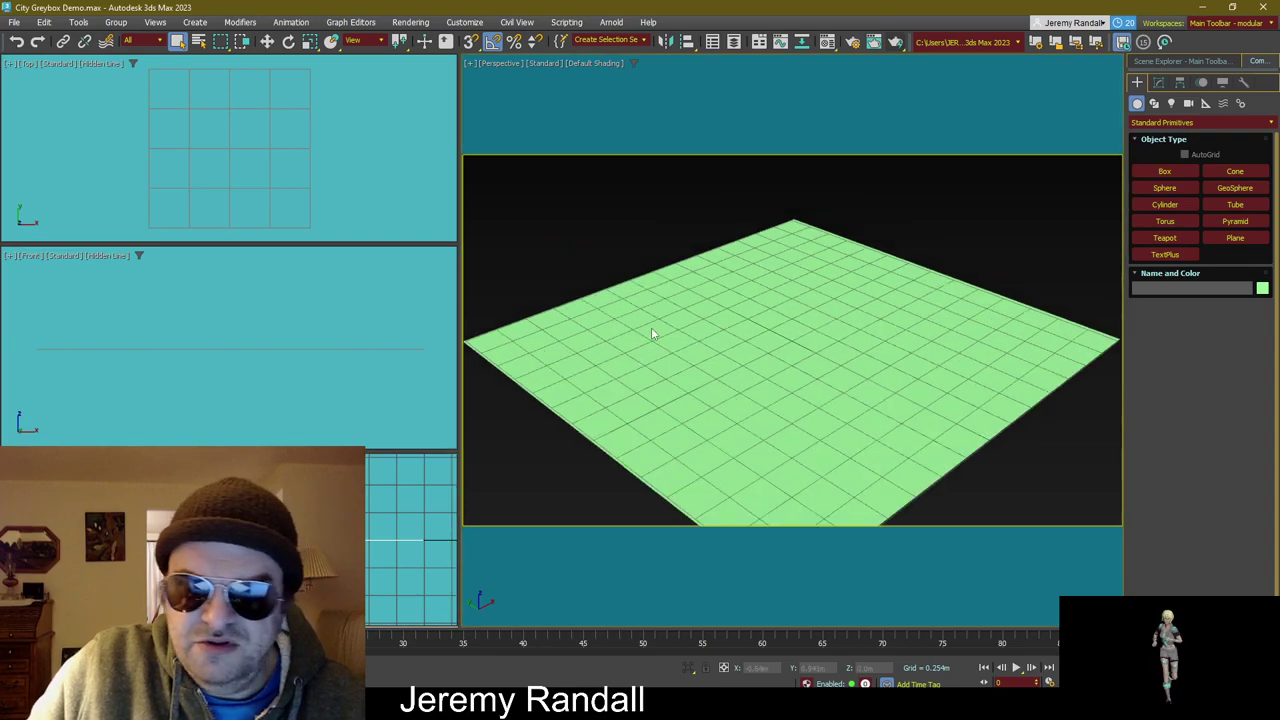
middle_drag(737, 314, 743, 274)
scroll(743, 274, down, 3)
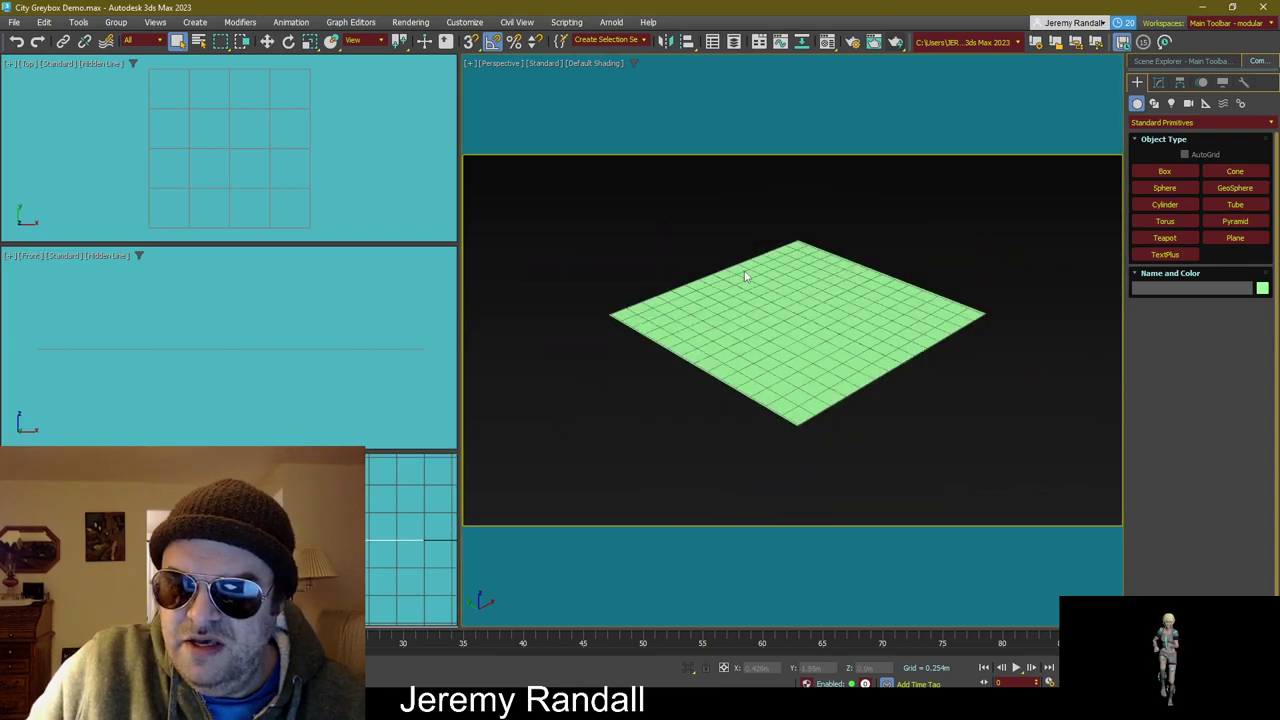
scroll(745, 276, up, 3)
scroll(745, 276, down, 3)
scroll(745, 276, up, 3)
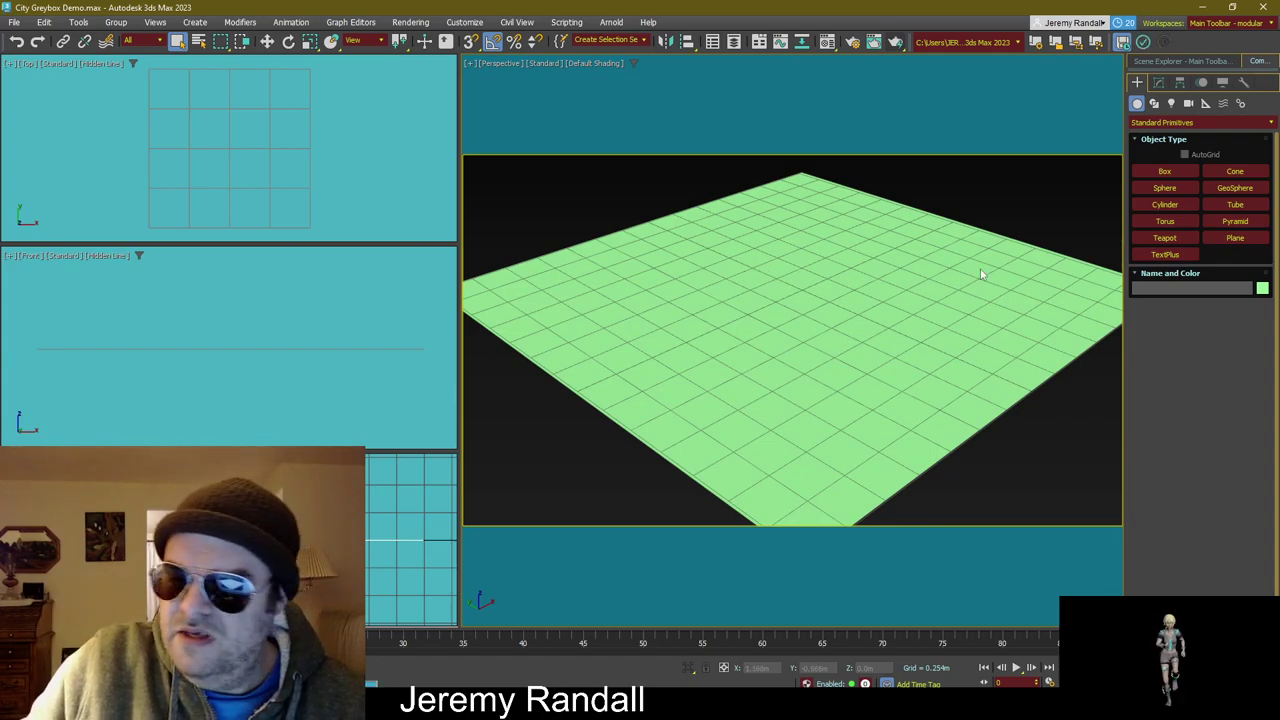
Step: Draw a long thin plane strip across the ground as a road and colour it grey
click(1235, 238)
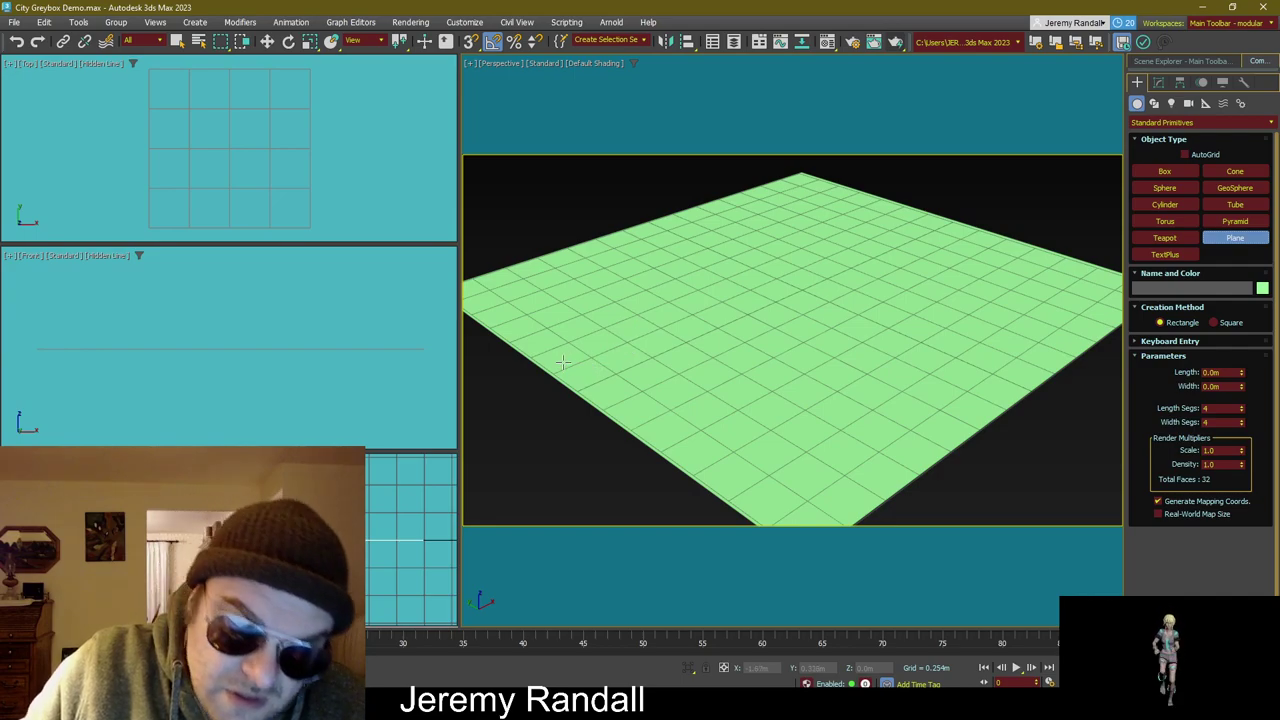
drag(555, 370, 953, 218)
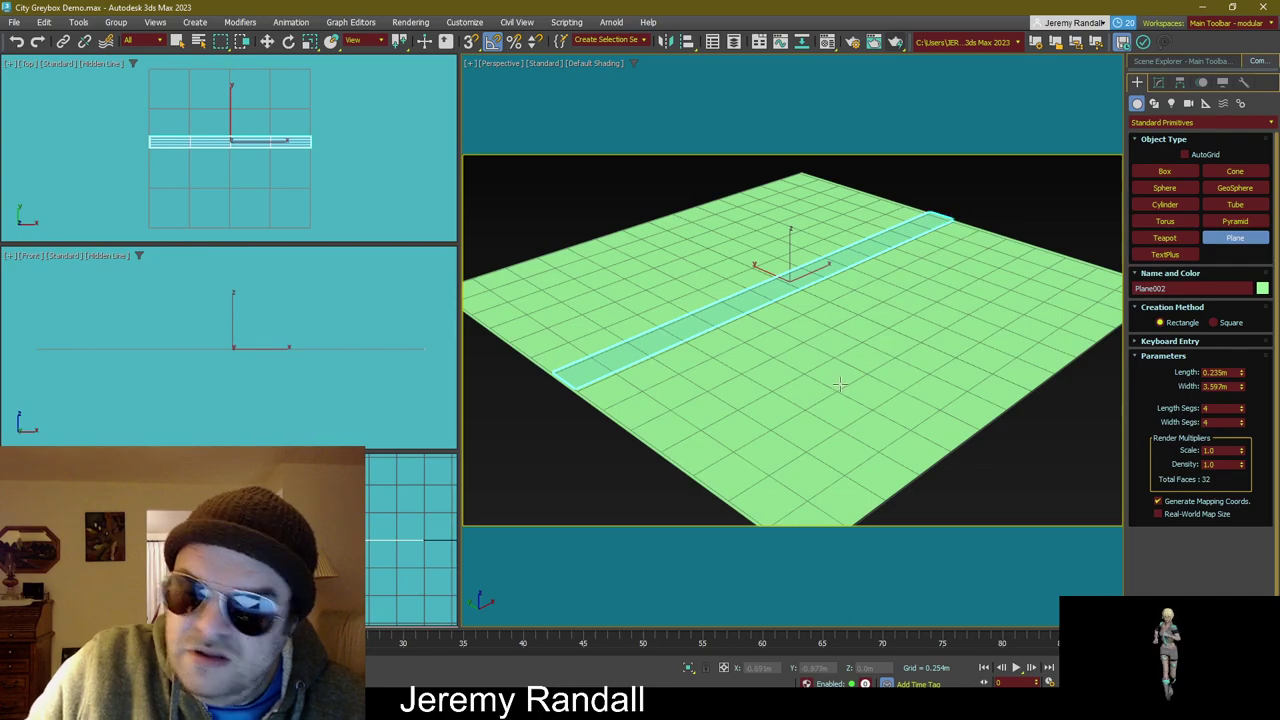
key(w)
mouse_move(786, 249)
mouse_down()
mouse_move(789, 265)
mouse_move(790, 248)
mouse_up()
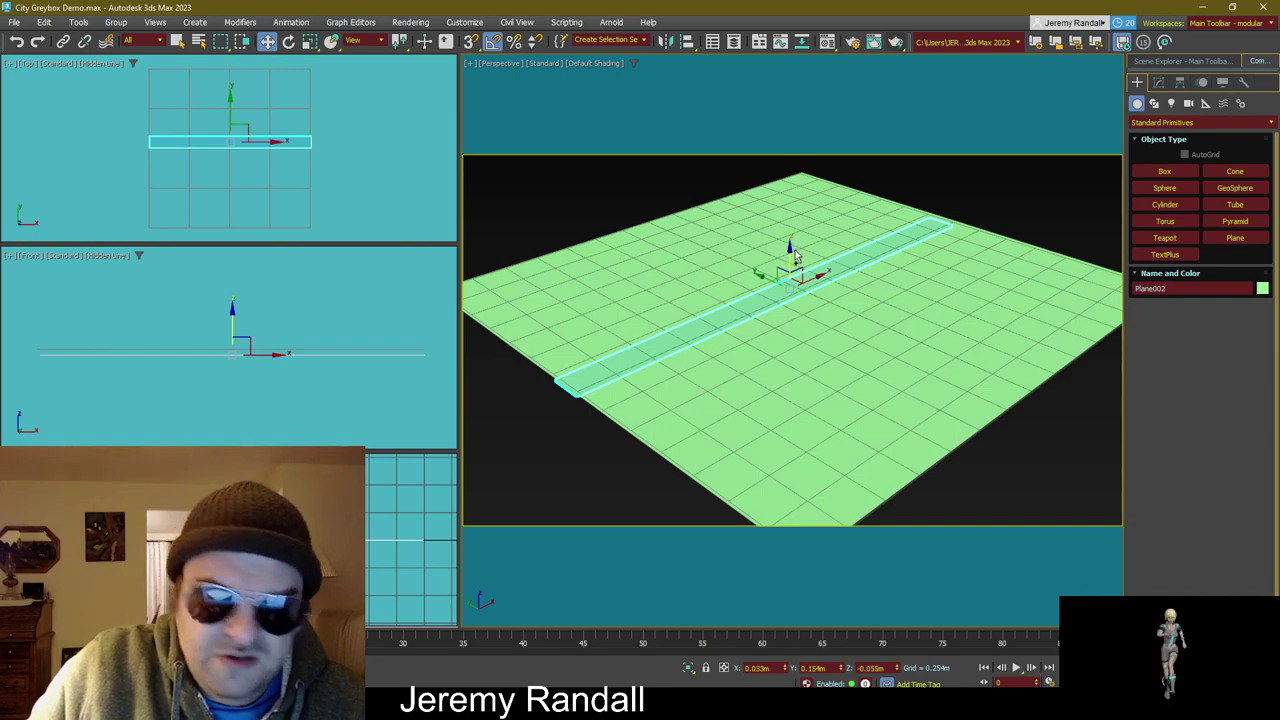
key(ctrl+z)
click(1262, 289)
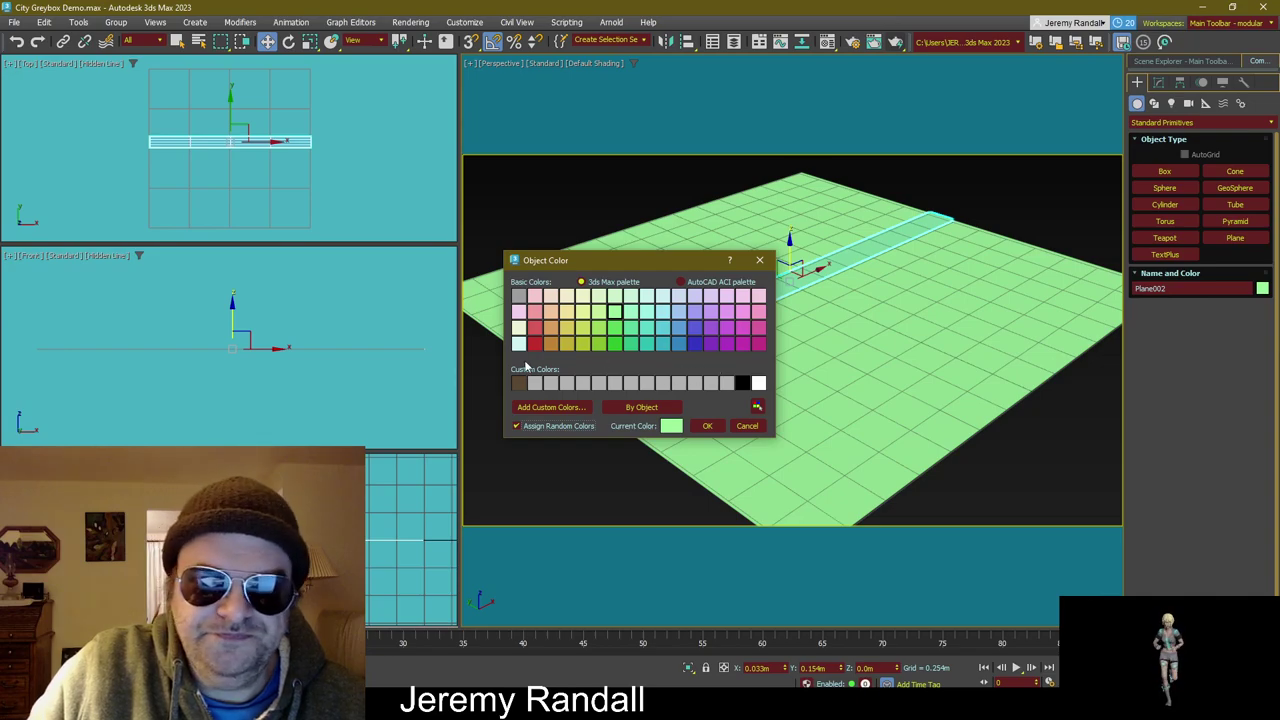
click(519, 296)
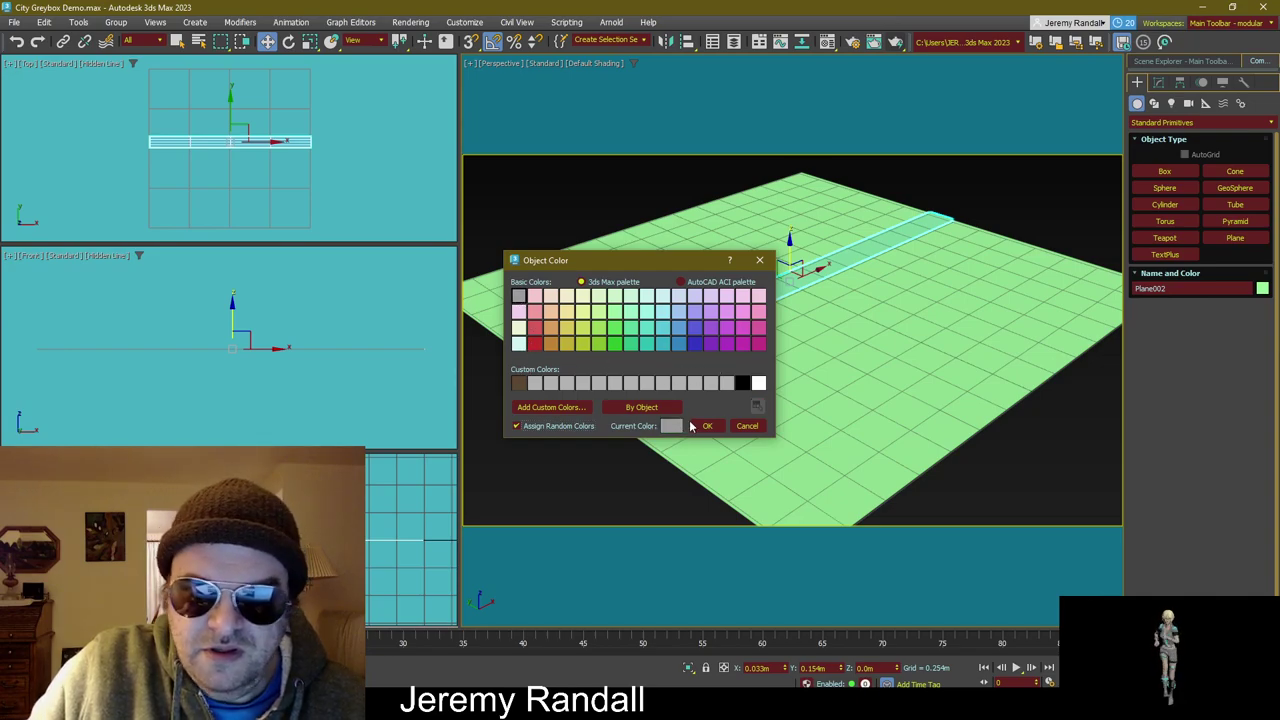
click(708, 426)
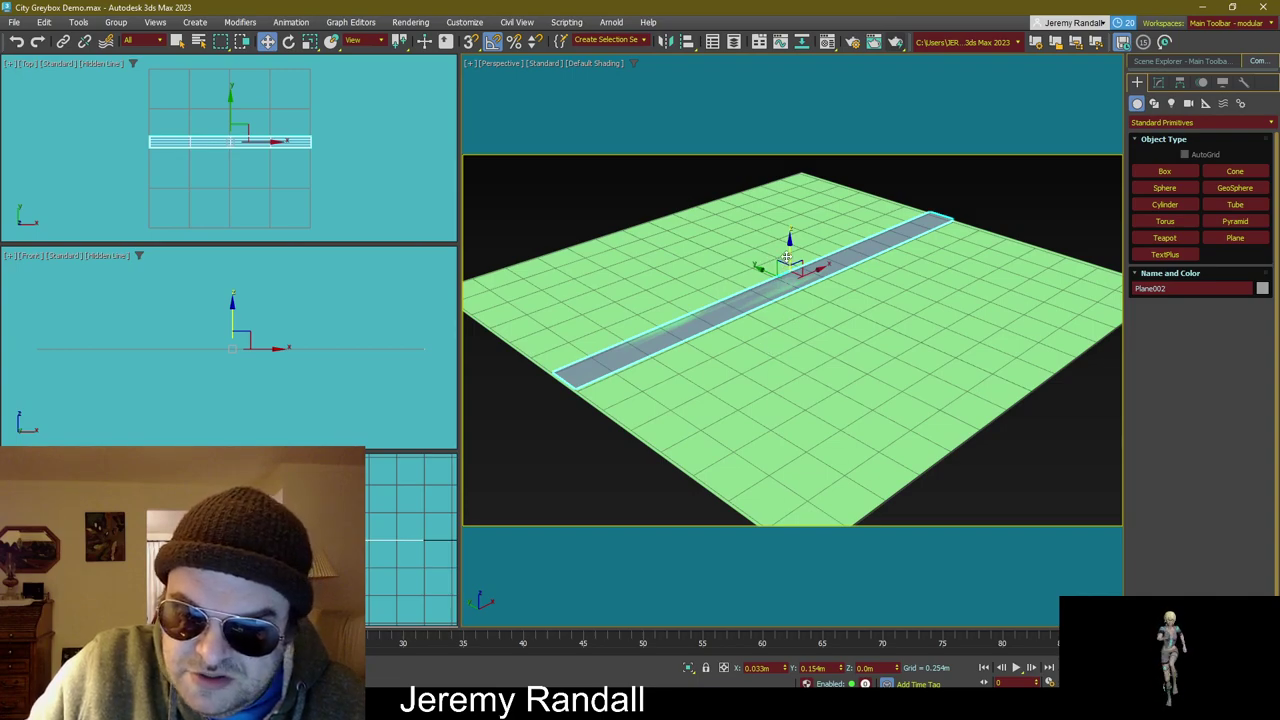
Step: Nudge the grey road strip down along Z in the Front viewport
drag(790, 256, 794, 252)
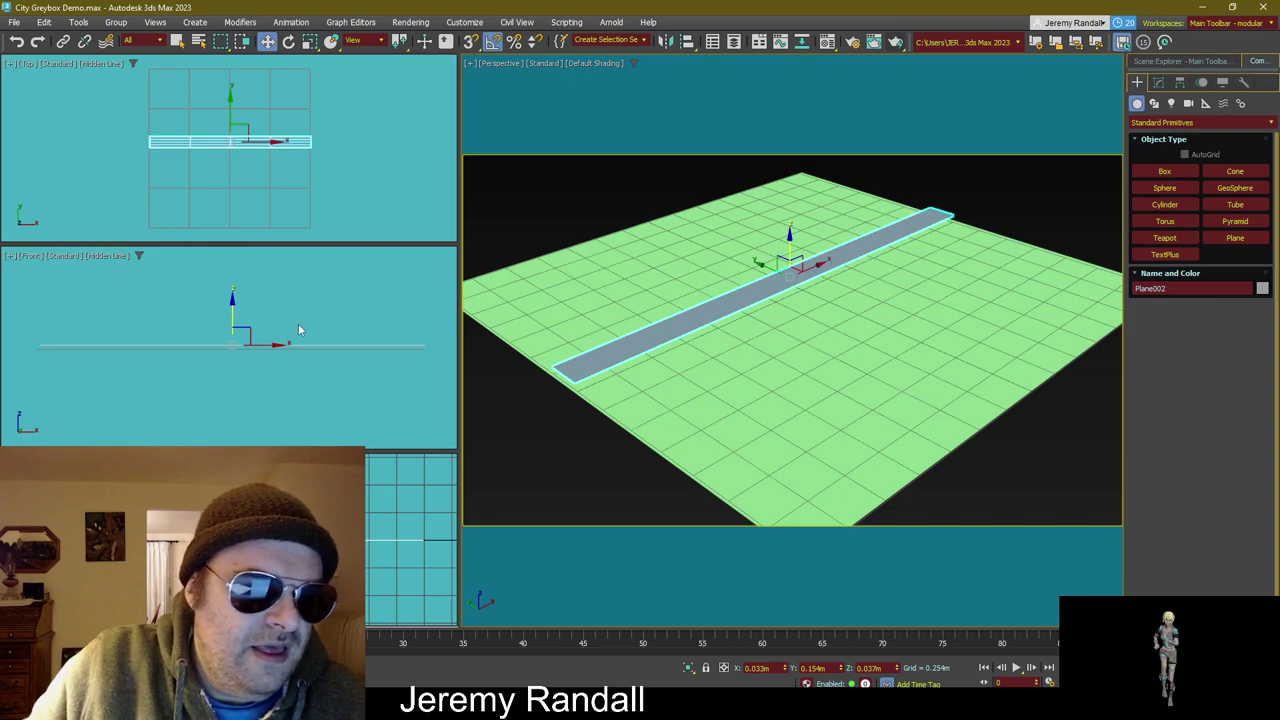
scroll(300, 325, up, 5)
middle_drag(283, 356, 266, 397)
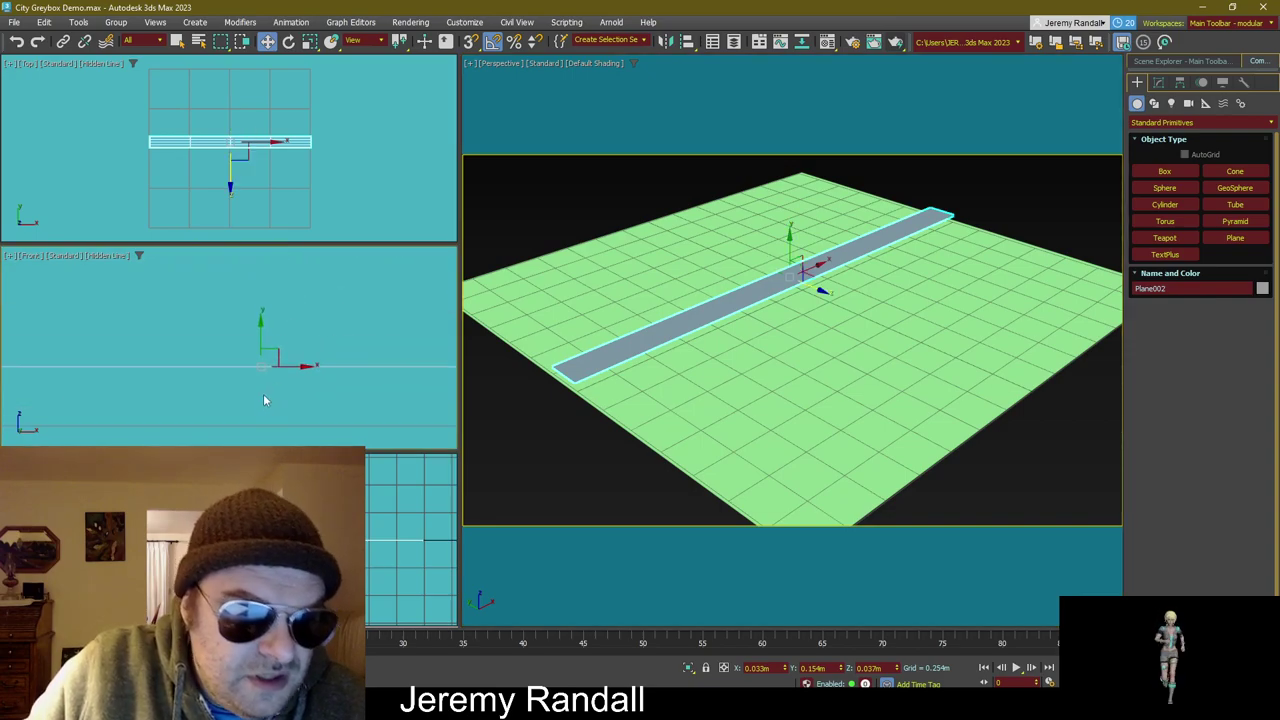
drag(259, 330, 259, 375)
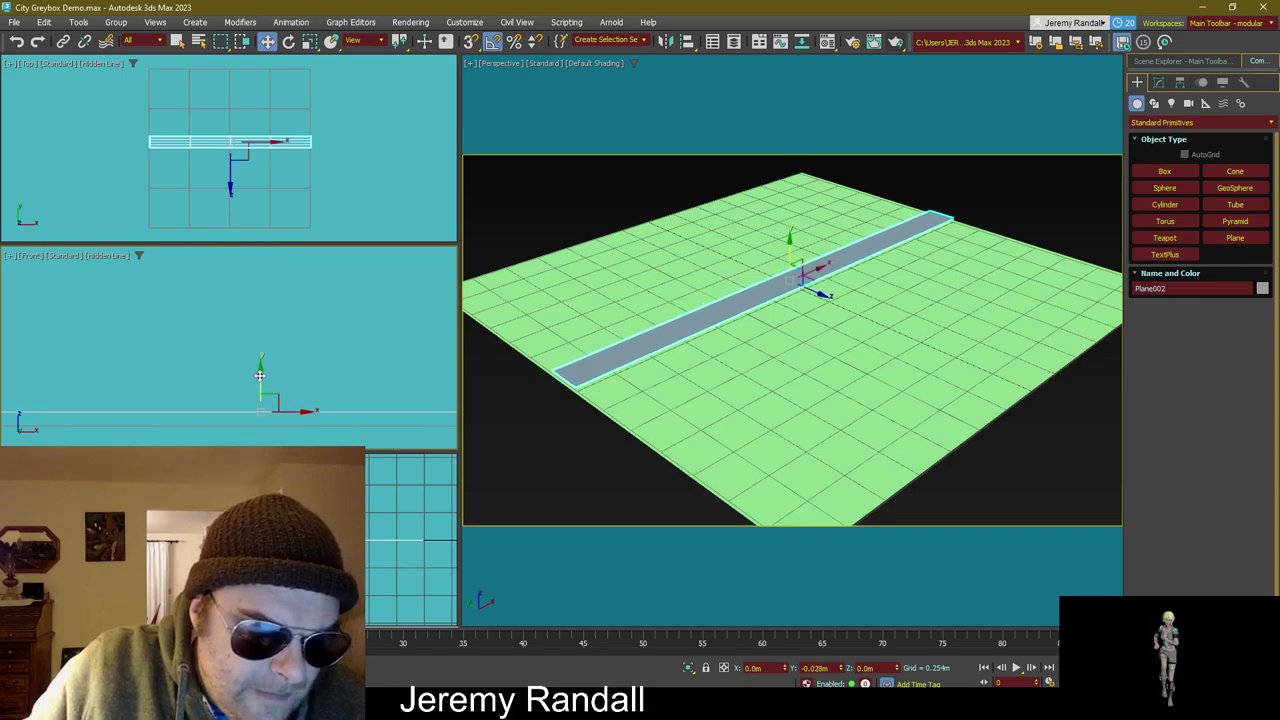
drag(259, 376, 257, 383)
Step: Lower the strip to the ground surface and check its 0.235m × 3.397m, 4×4-segment parameters
click(275, 143)
key(z)
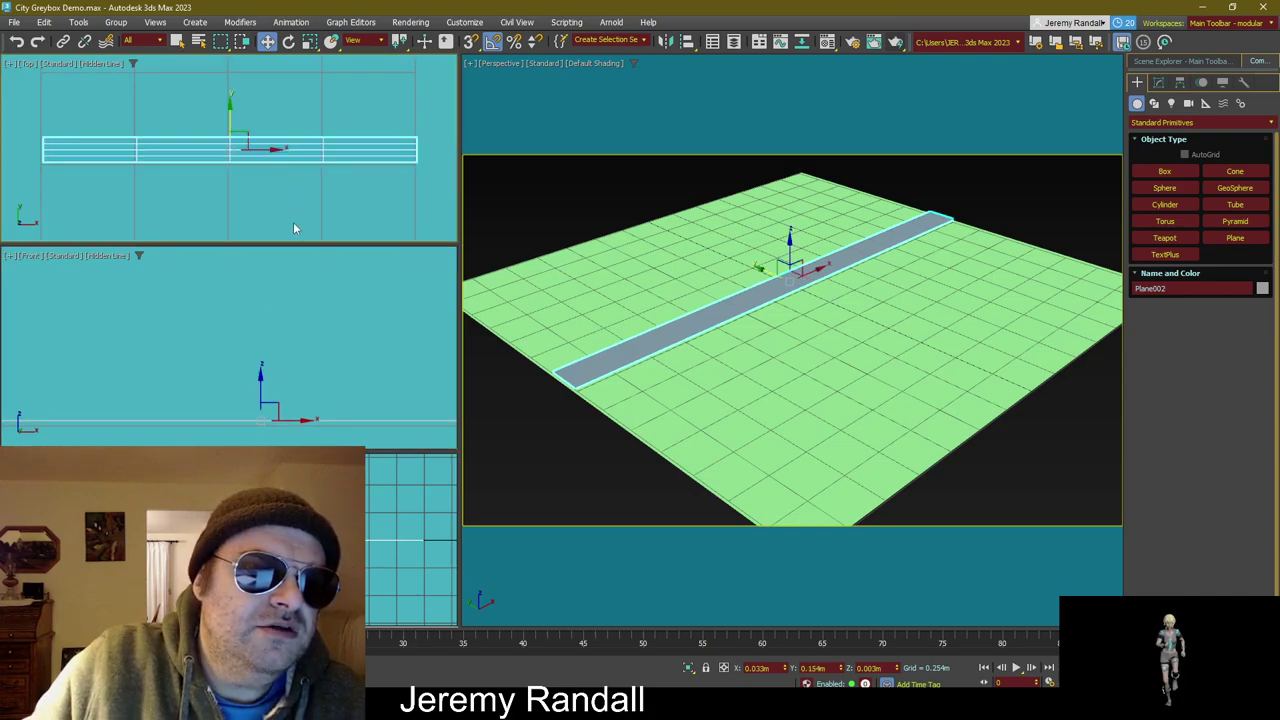
scroll(307, 172, down, 2)
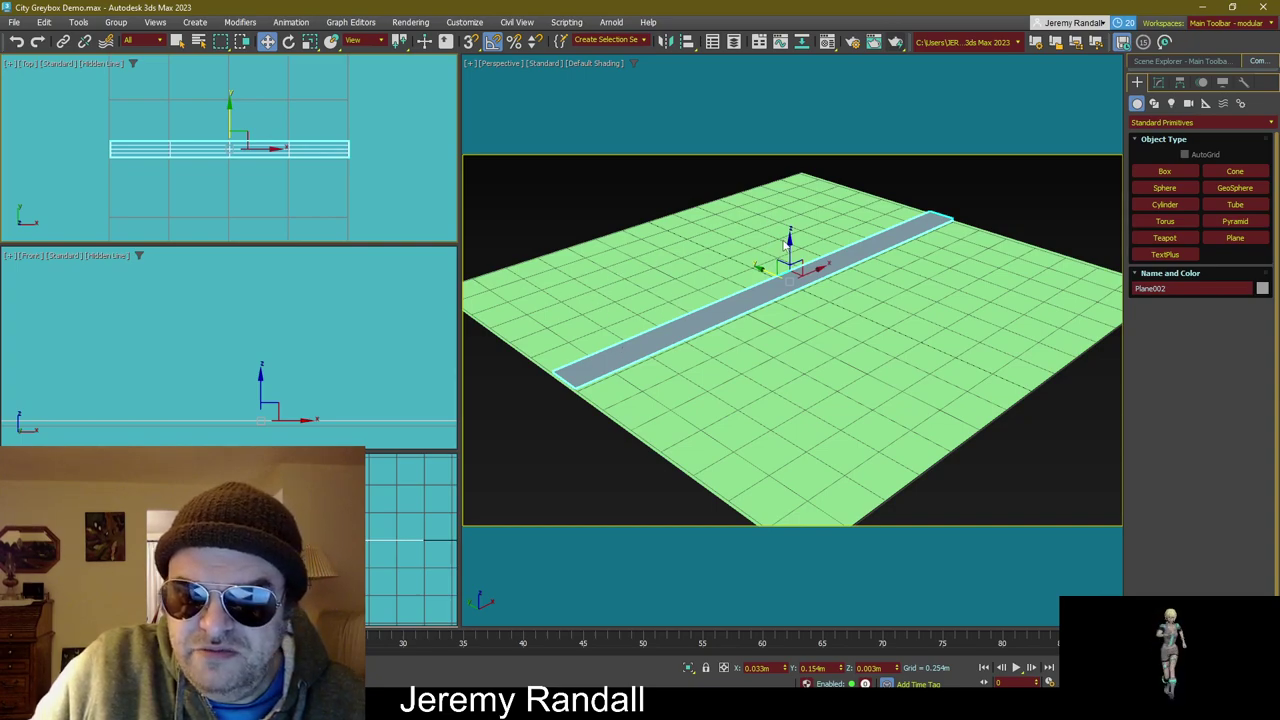
mouse_move(789, 250)
mouse_down()
mouse_move(781, 280)
mouse_move(789, 258)
mouse_up()
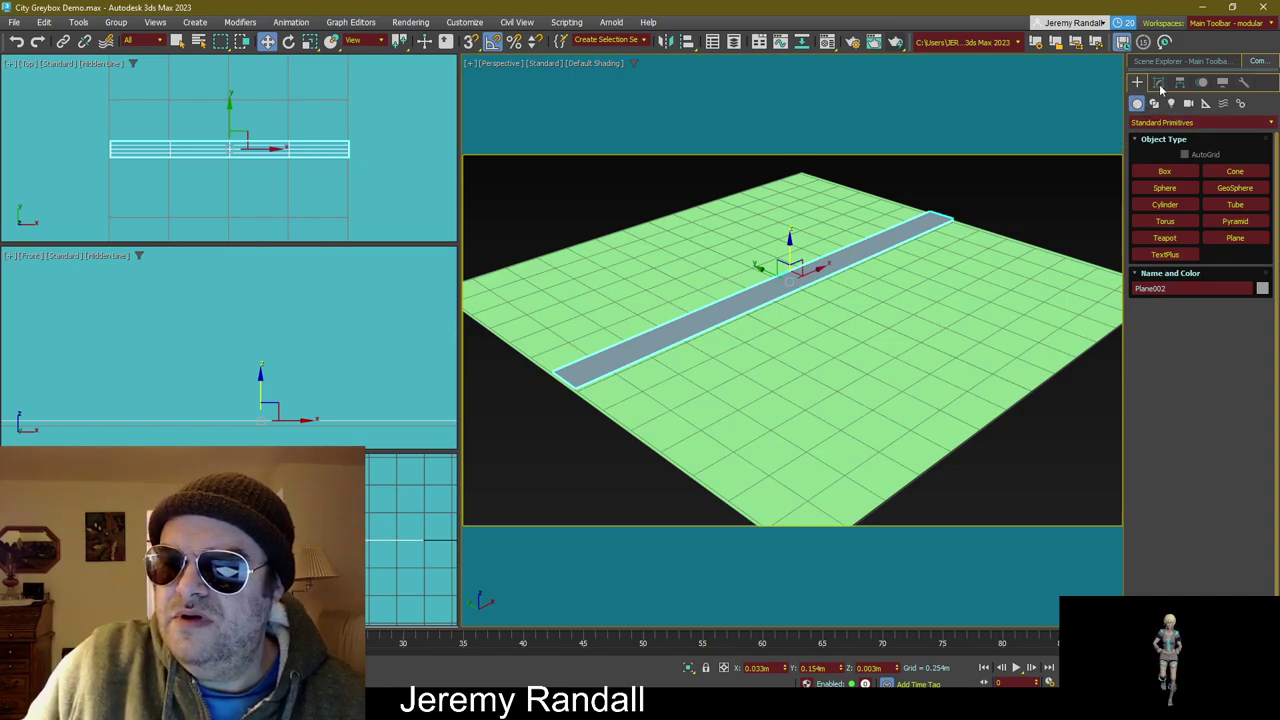
click(1159, 84)
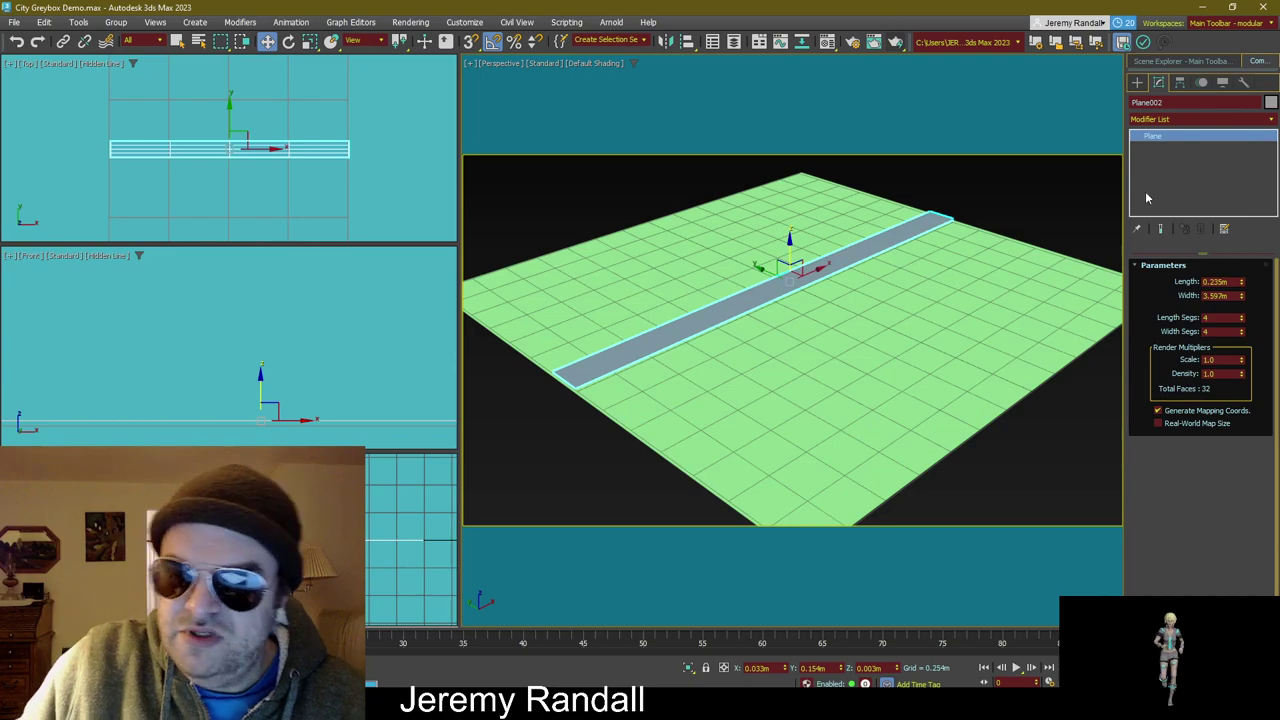
click(1137, 83)
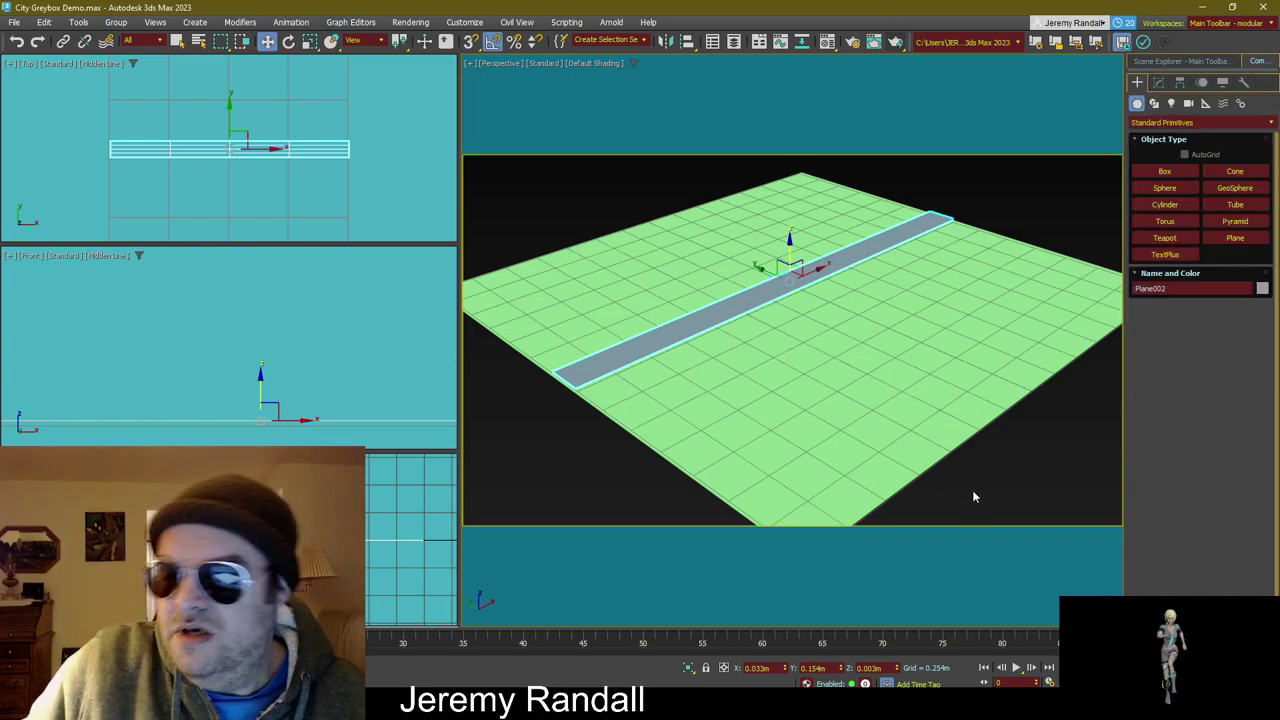
alt+middle_drag(974, 496, 909, 351)
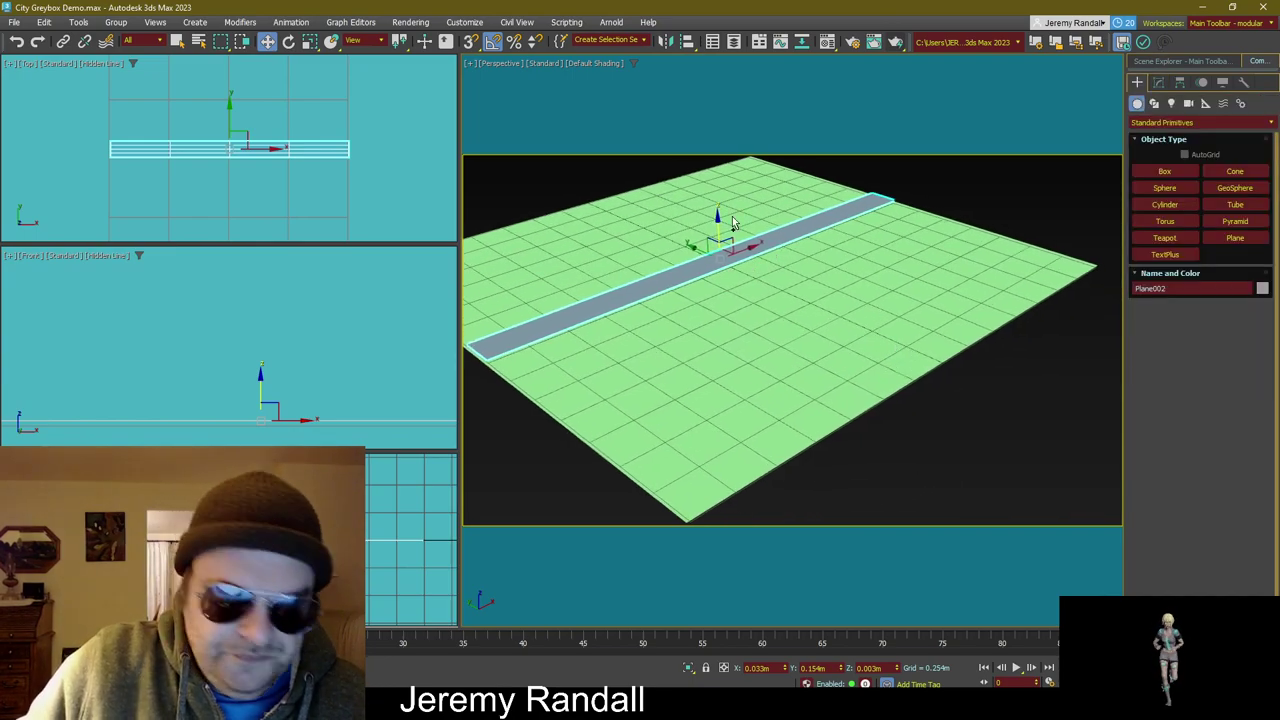
Step: Freeze the grey road strip via Object Properties and zoom out to show the whole ground
right_click(670, 271)
click(703, 405)
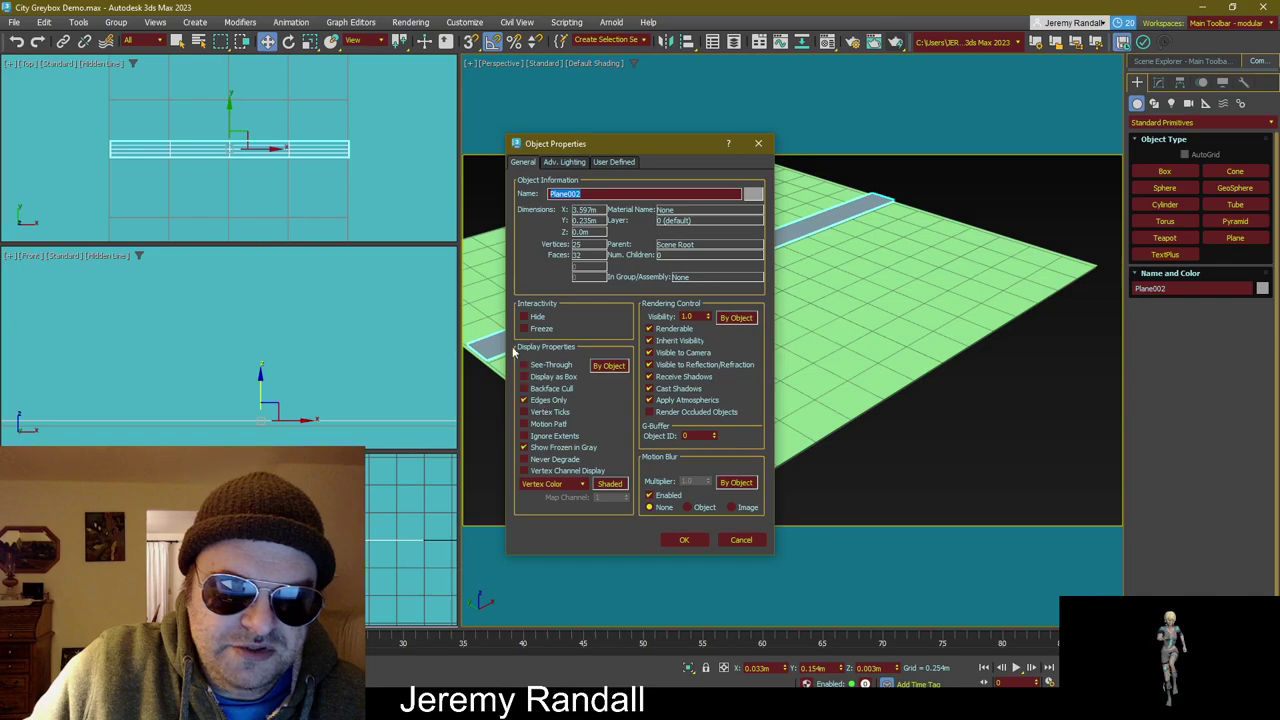
click(523, 328)
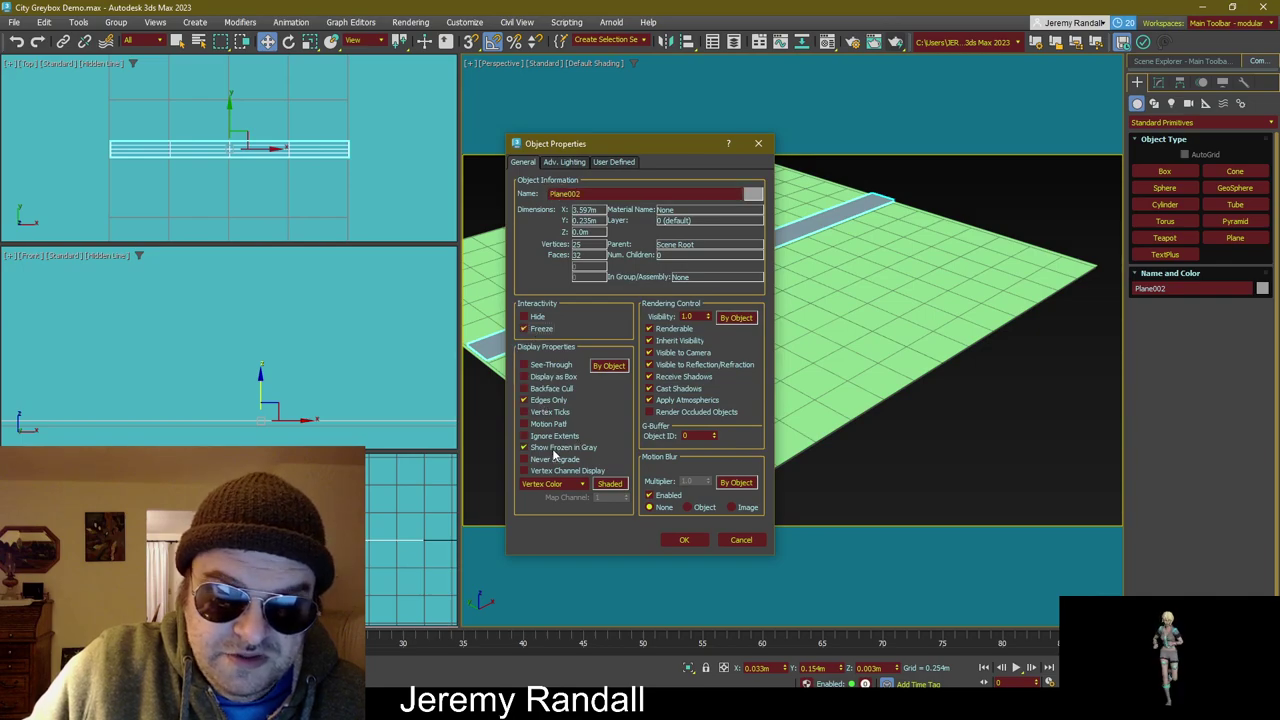
click(687, 540)
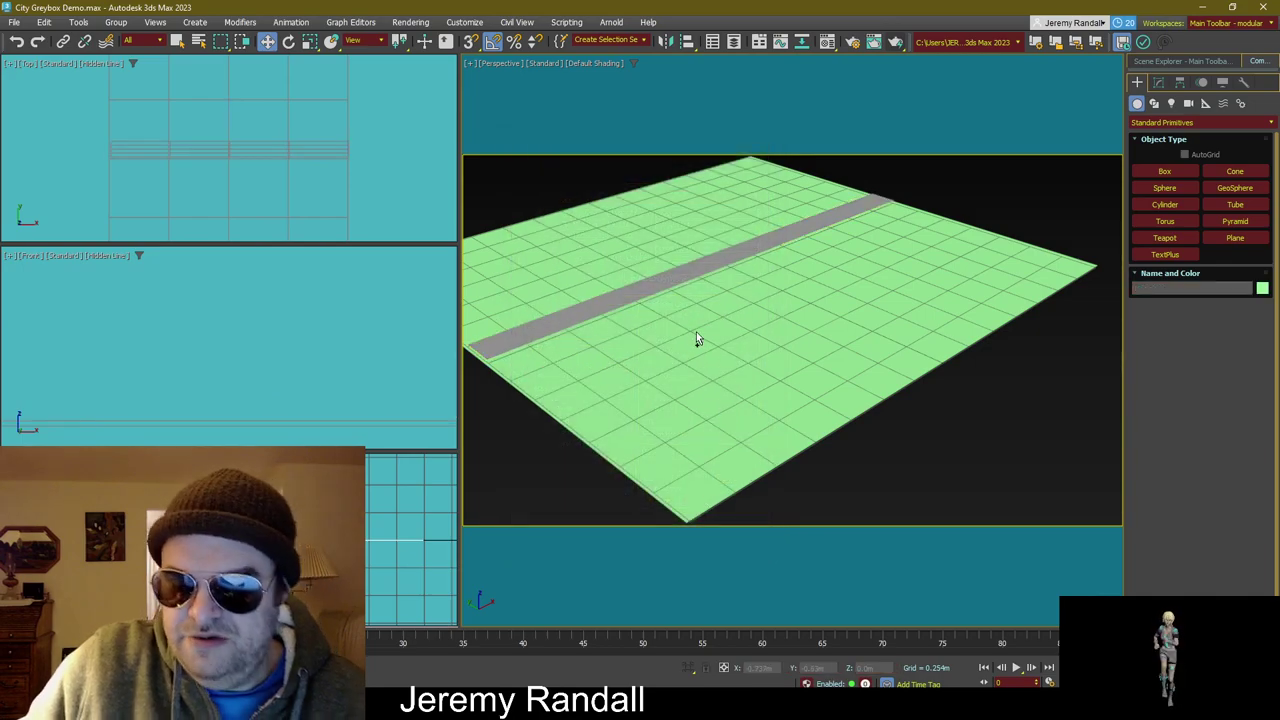
drag(724, 368, 641, 246)
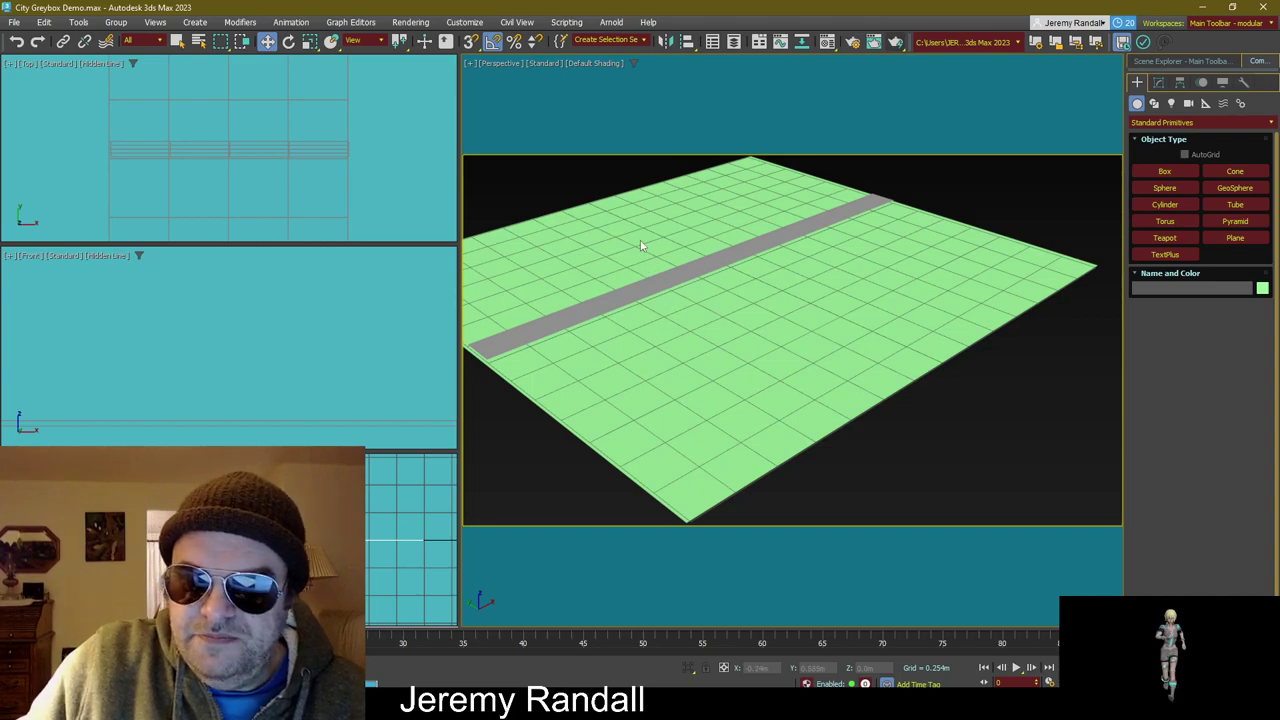
scroll(740, 349, down, 2)
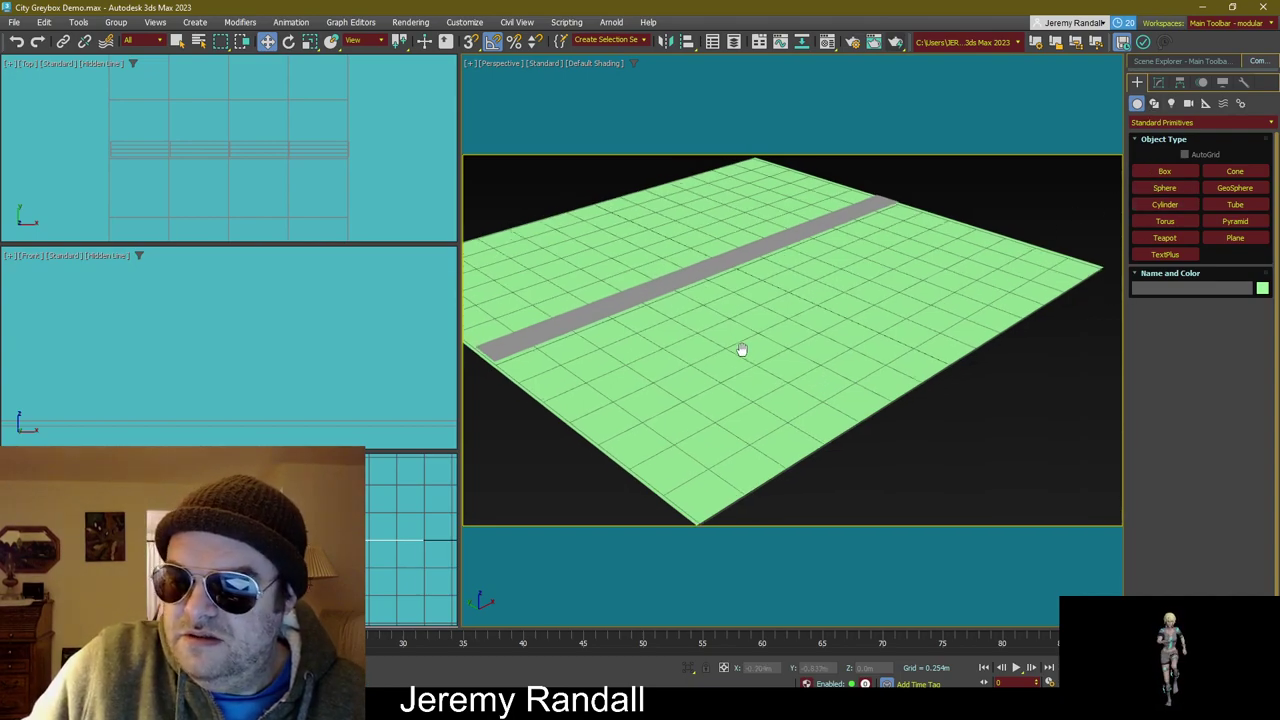
middle_drag(740, 349, 782, 308)
scroll(857, 354, down, 3)
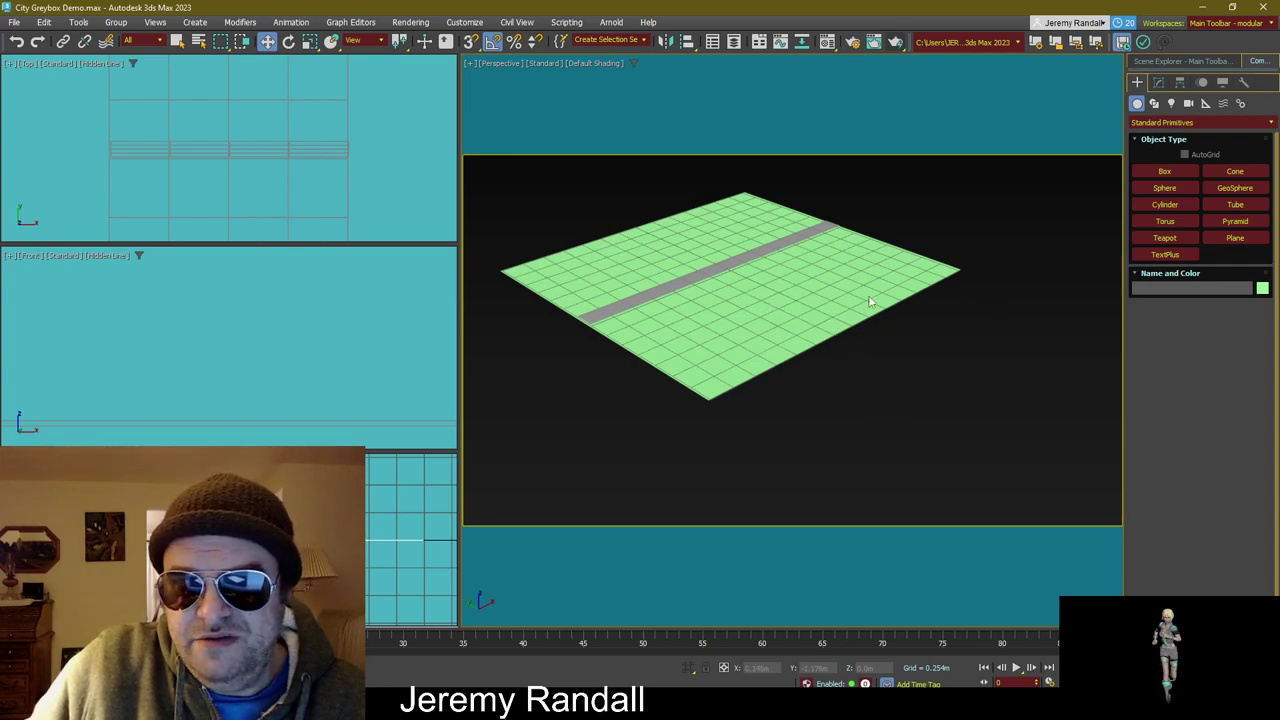
Step: Create a cube near the ground's front corner and a pointed cone right beside it
click(1164, 174)
drag(733, 408, 777, 389)
right_click(1006, 380)
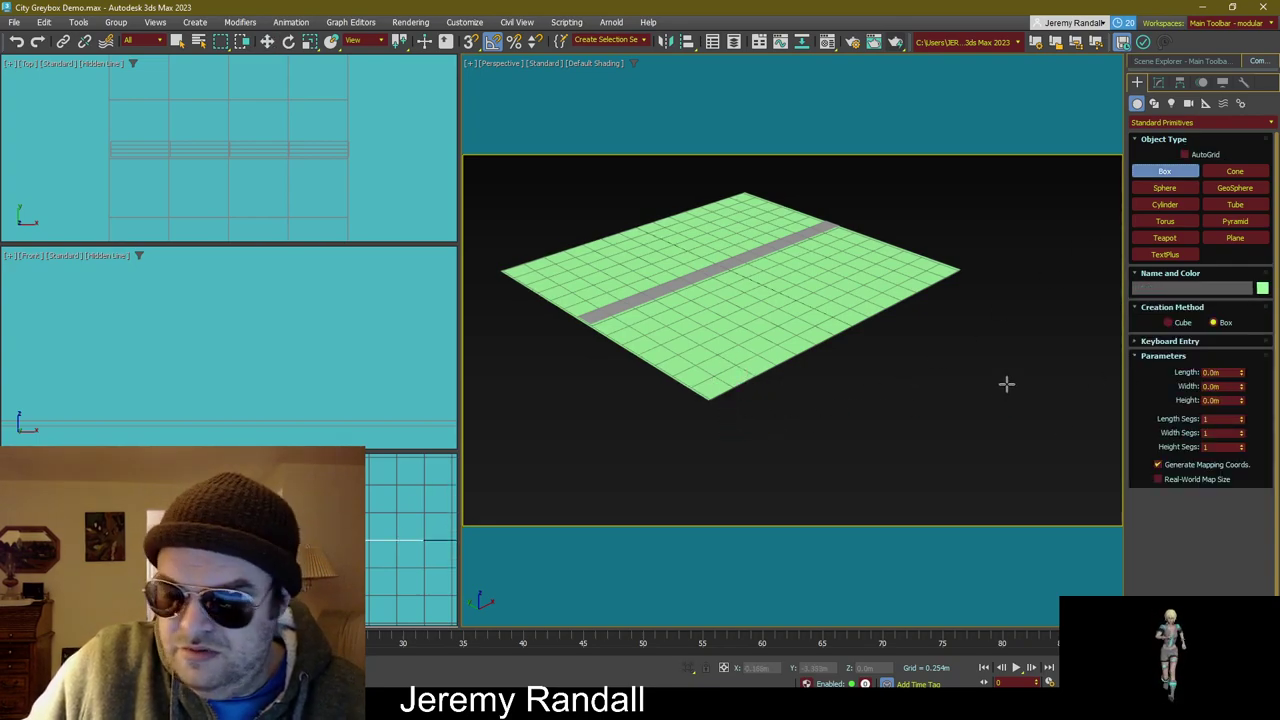
click(1174, 325)
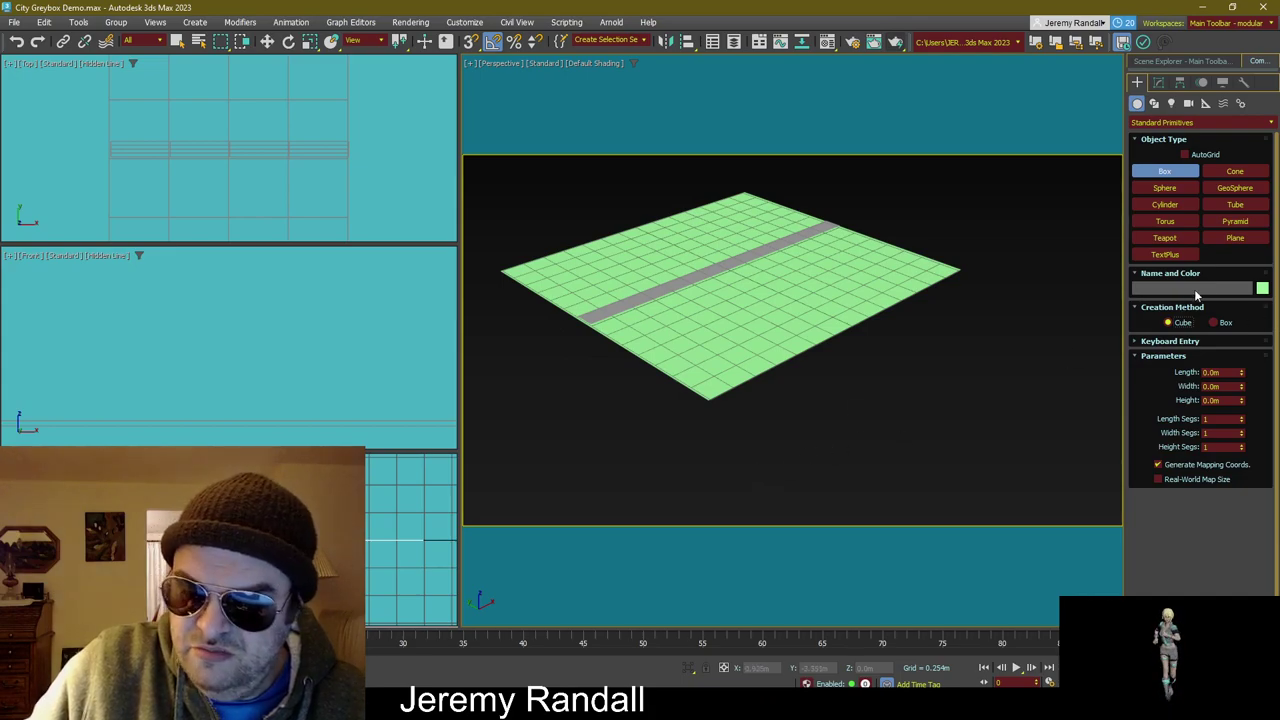
drag(741, 410, 791, 384)
click(1234, 172)
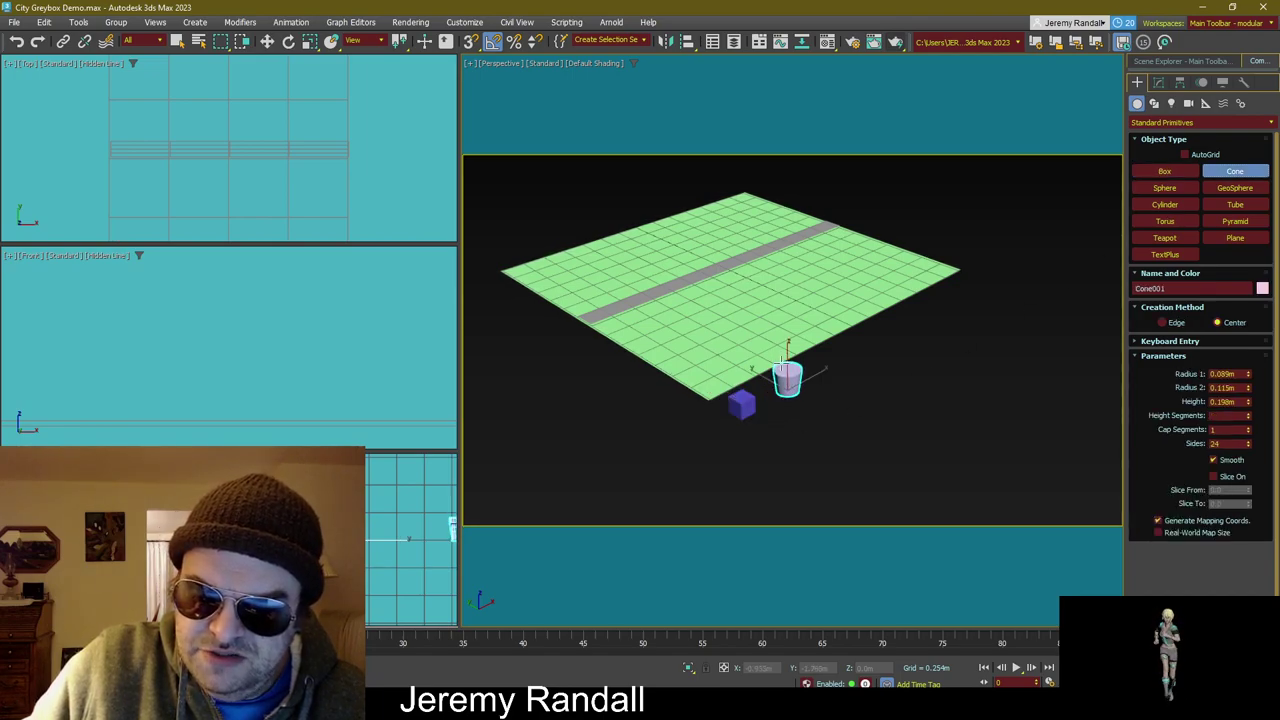
click(784, 356)
click(765, 373)
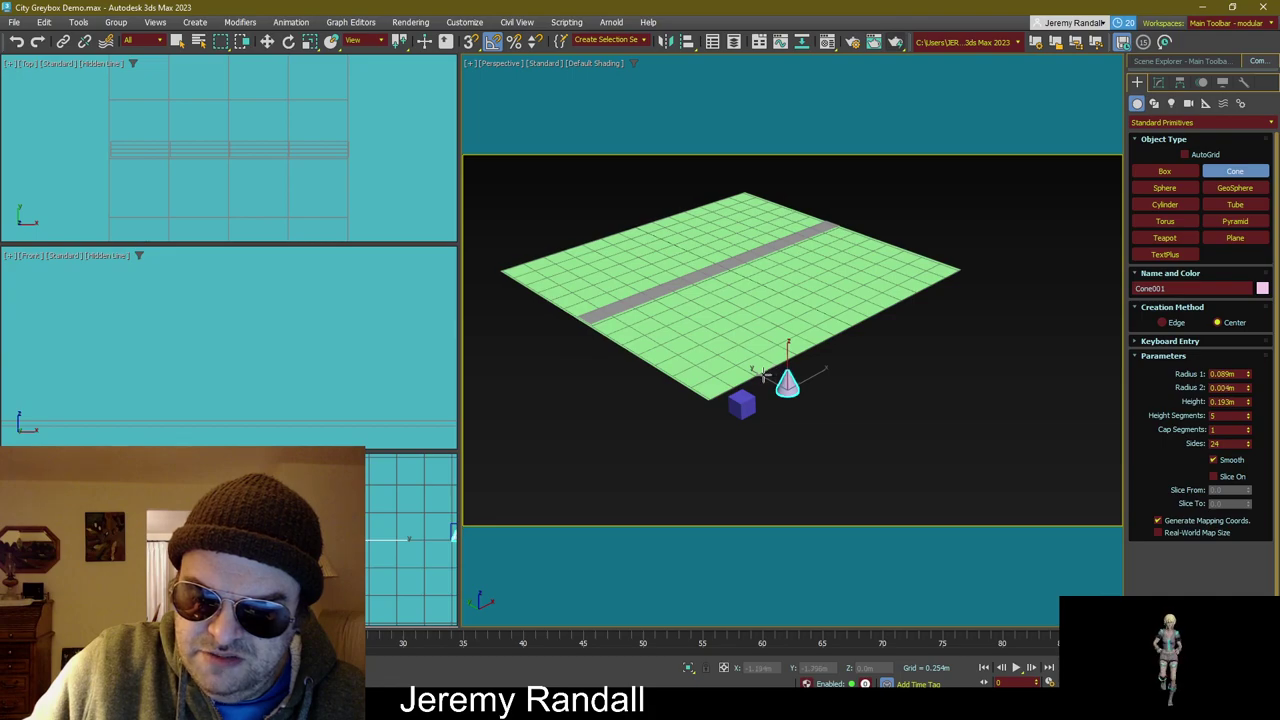
key(w)
drag(817, 376, 802, 386)
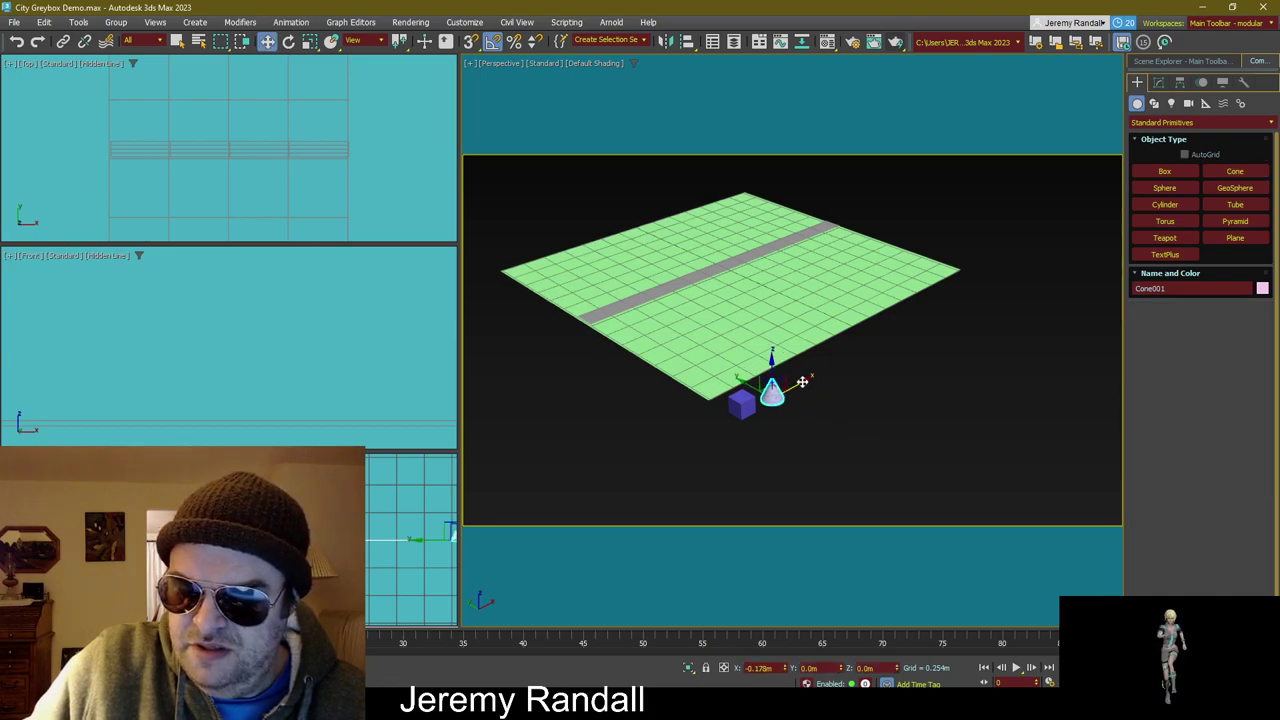
Step: Add a sphere next to the cone and a green geosphere beside the sphere
click(1164, 188)
drag(808, 380, 816, 372)
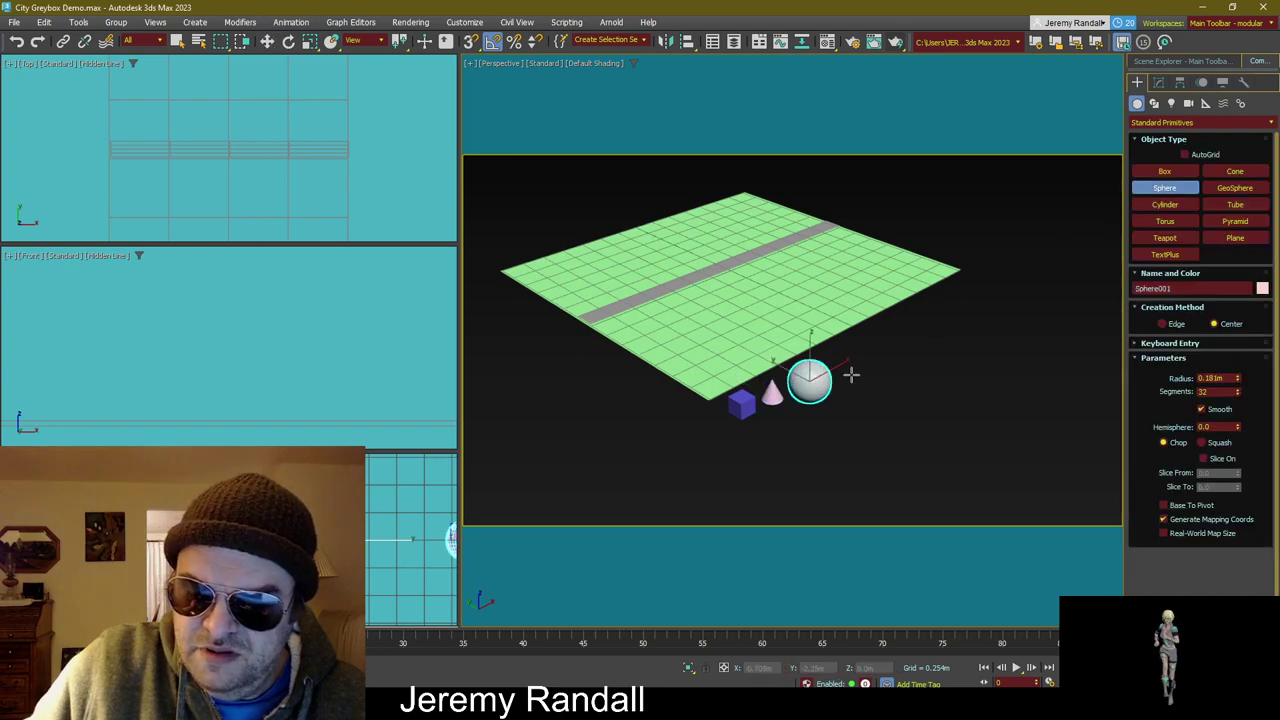
right_click(851, 374)
click(1234, 188)
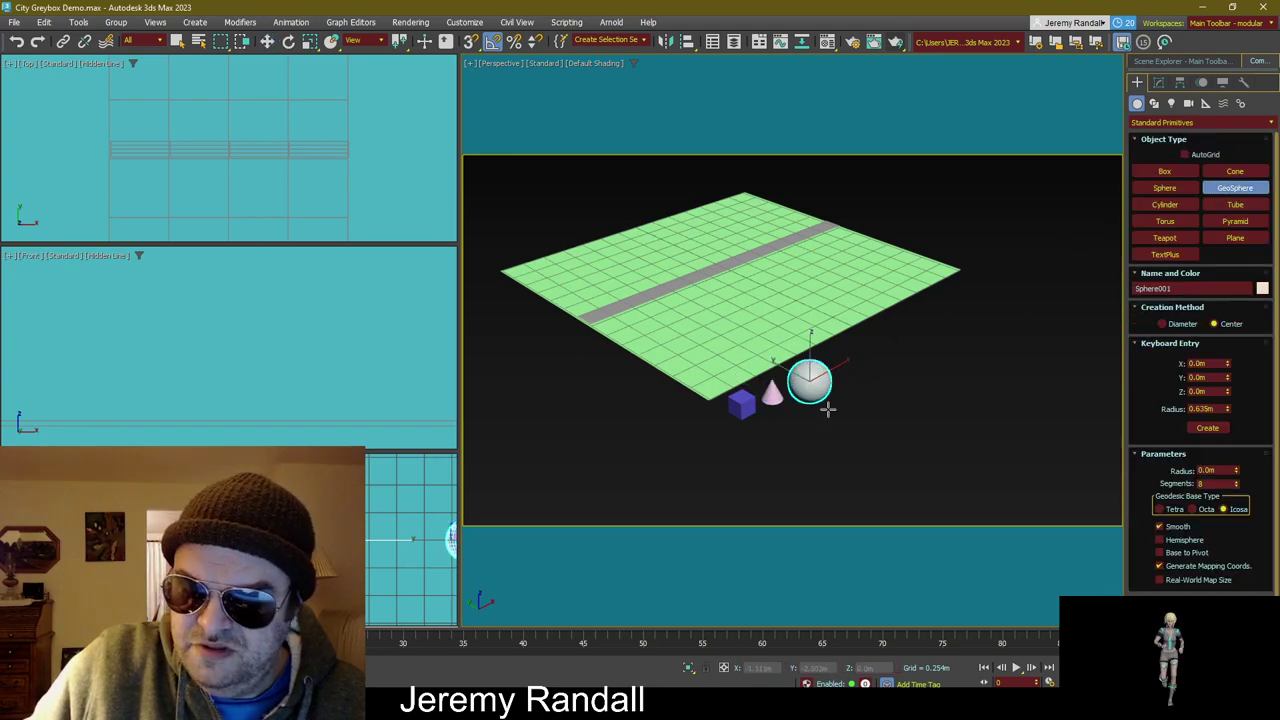
drag(851, 425, 870, 432)
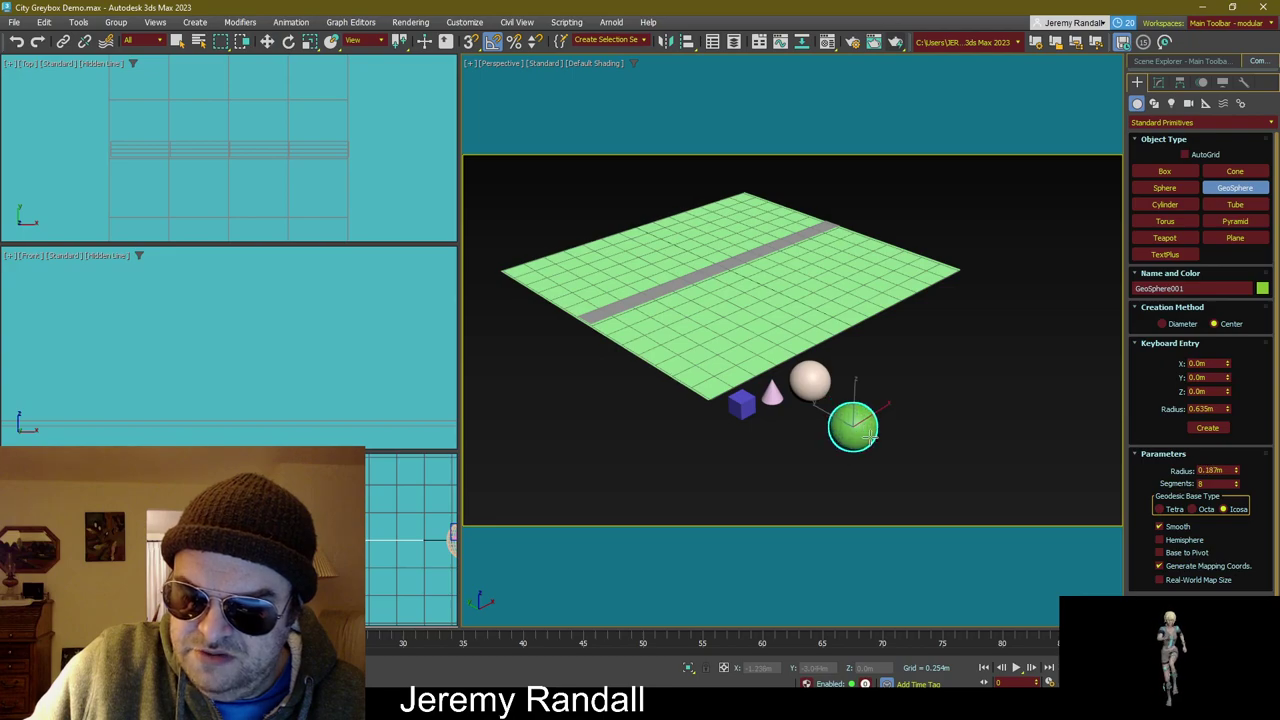
right_click(900, 406)
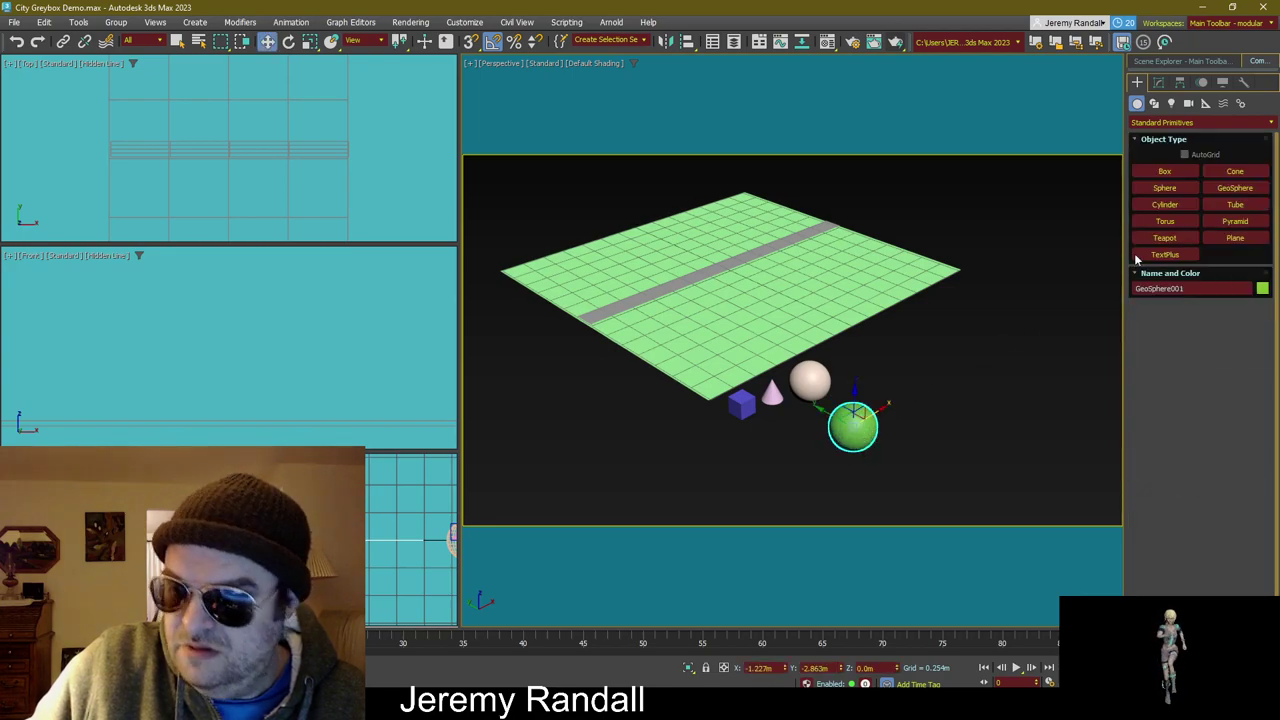
Step: Add a cylinder and a tube in a row beside the sphere
click(1150, 205)
drag(868, 365, 884, 357)
click(891, 345)
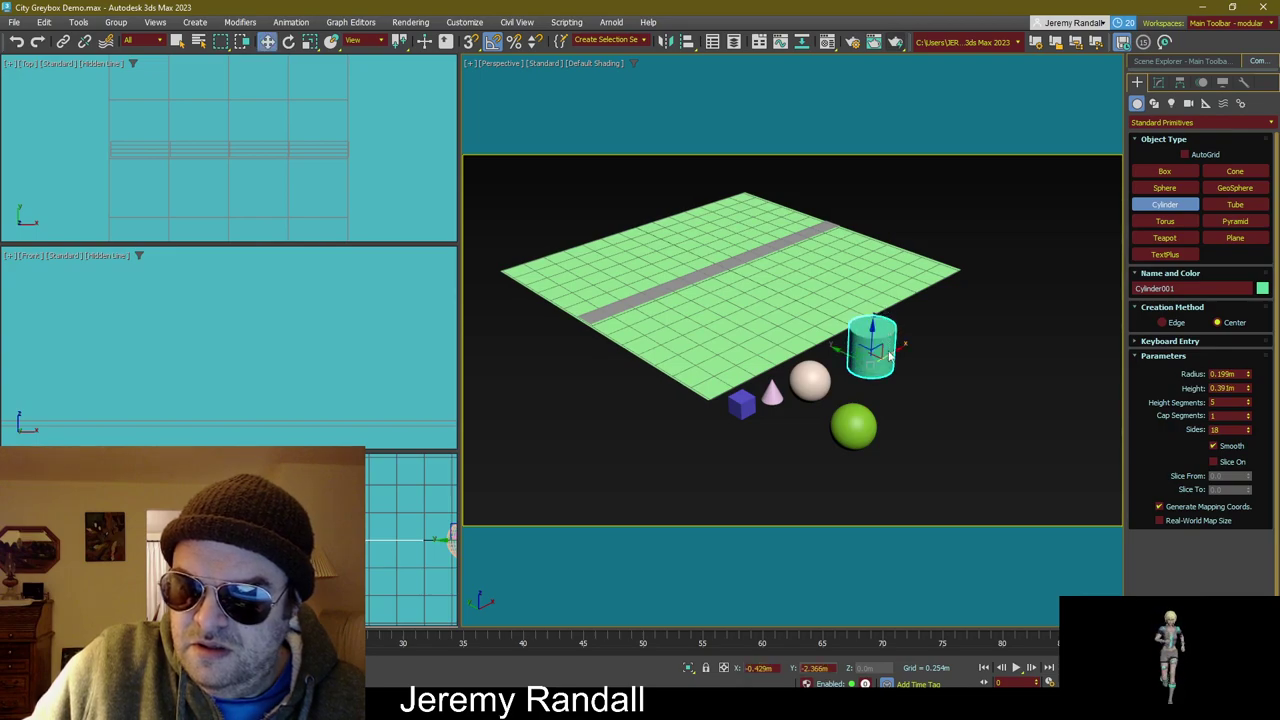
right_click(893, 351)
click(1237, 206)
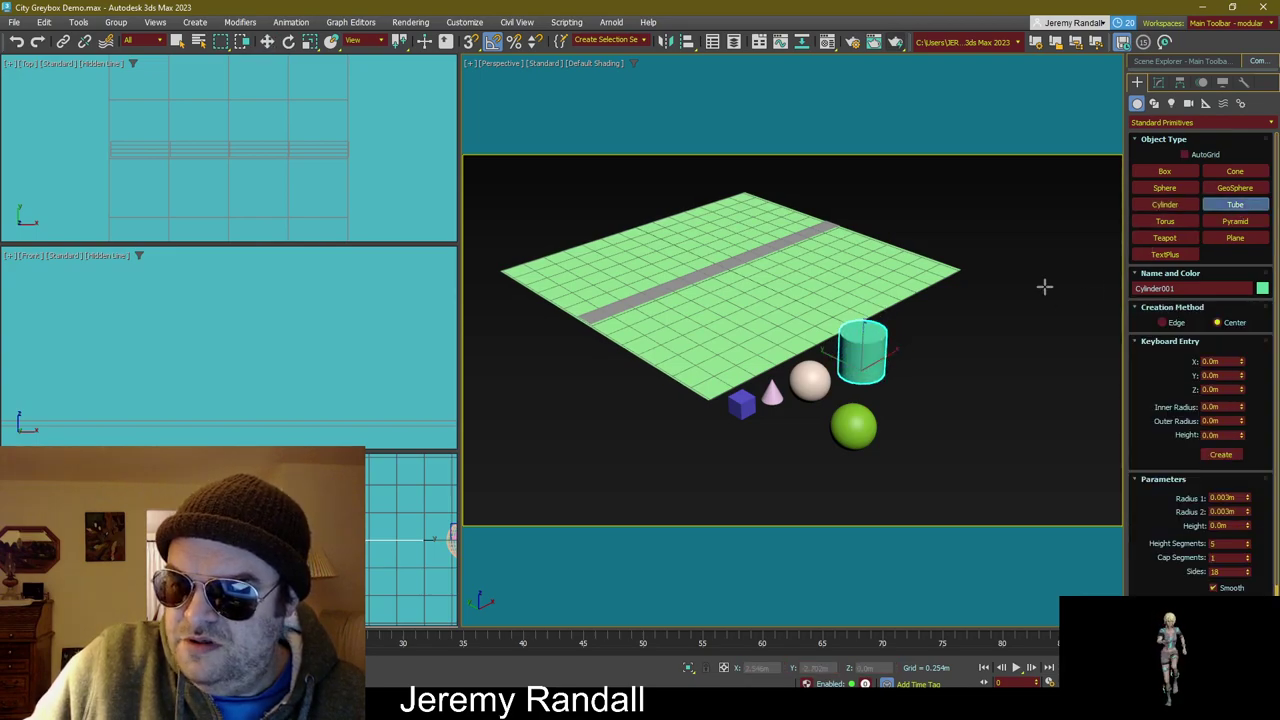
drag(930, 362, 958, 355)
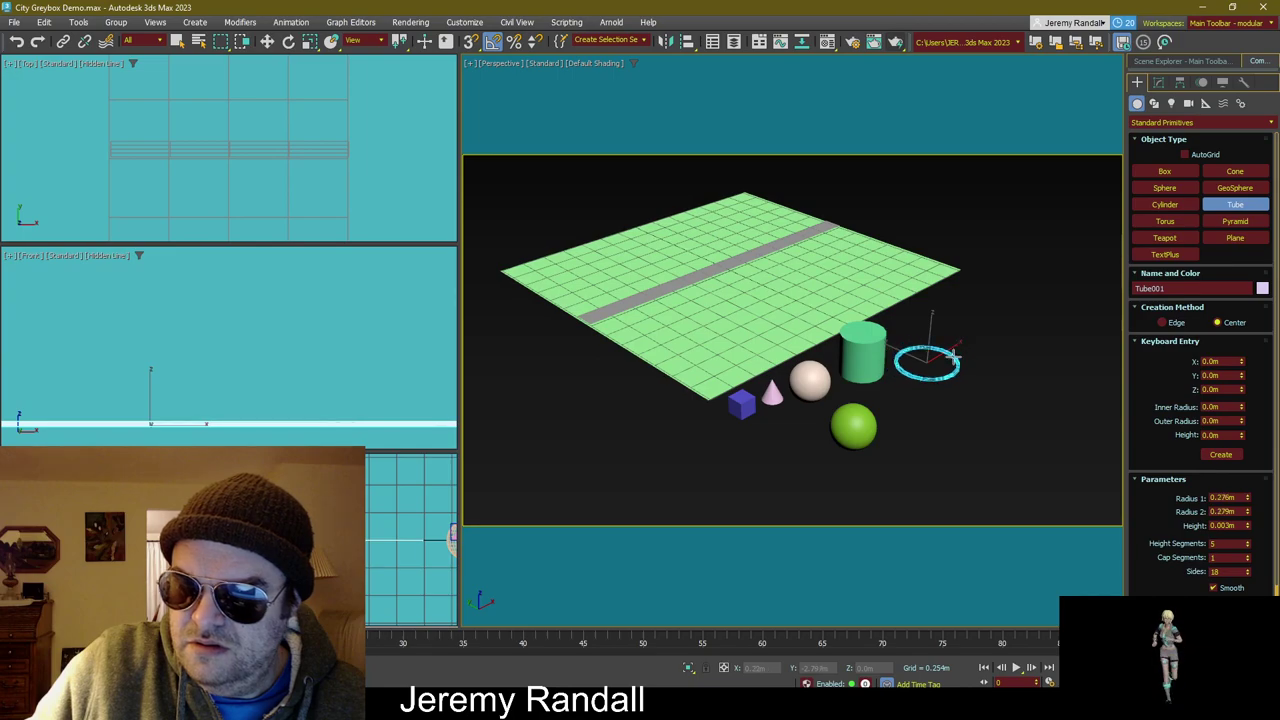
click(946, 319)
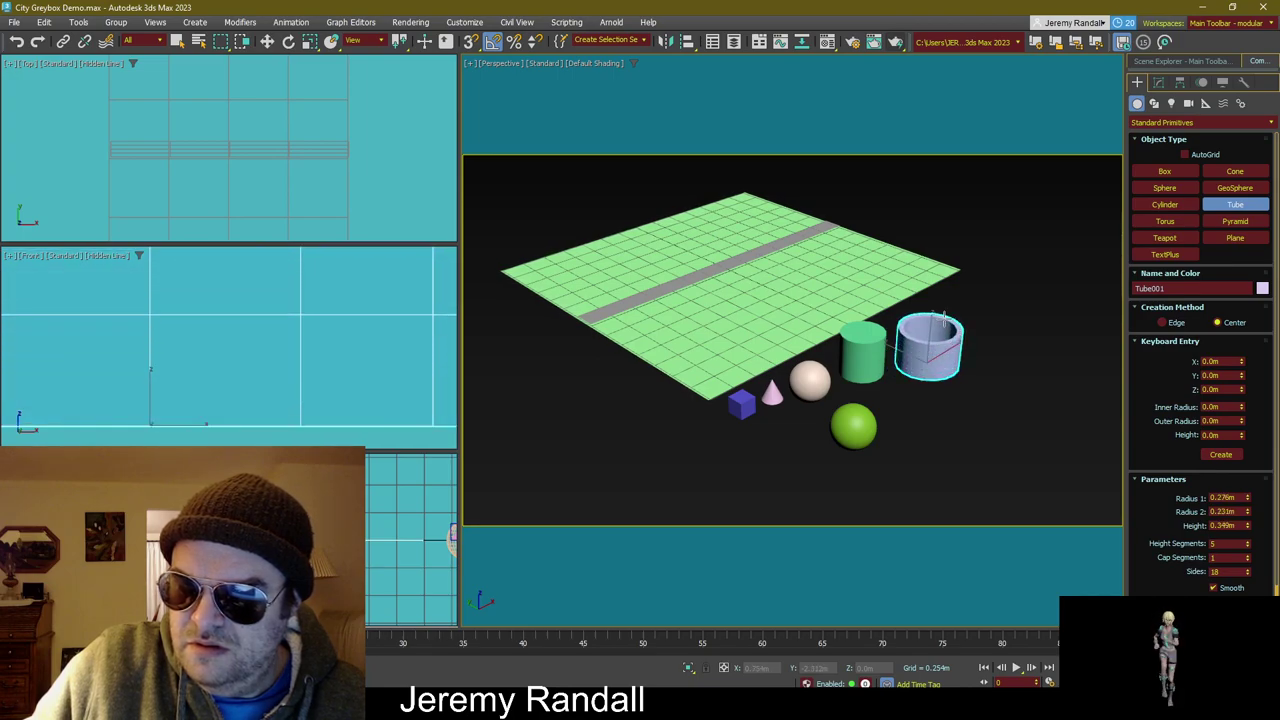
Step: Set the tube's Sides to 12
scroll(1148, 440, down, 1)
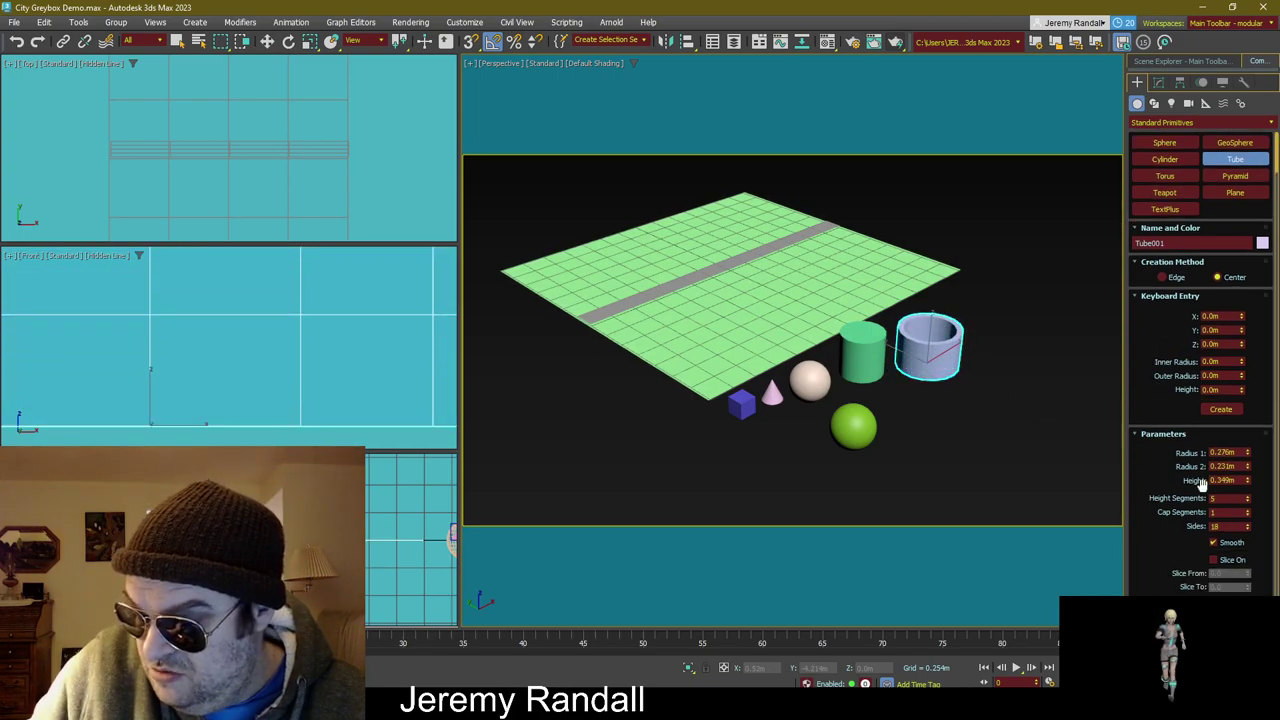
double_click(1222, 526)
text(12)
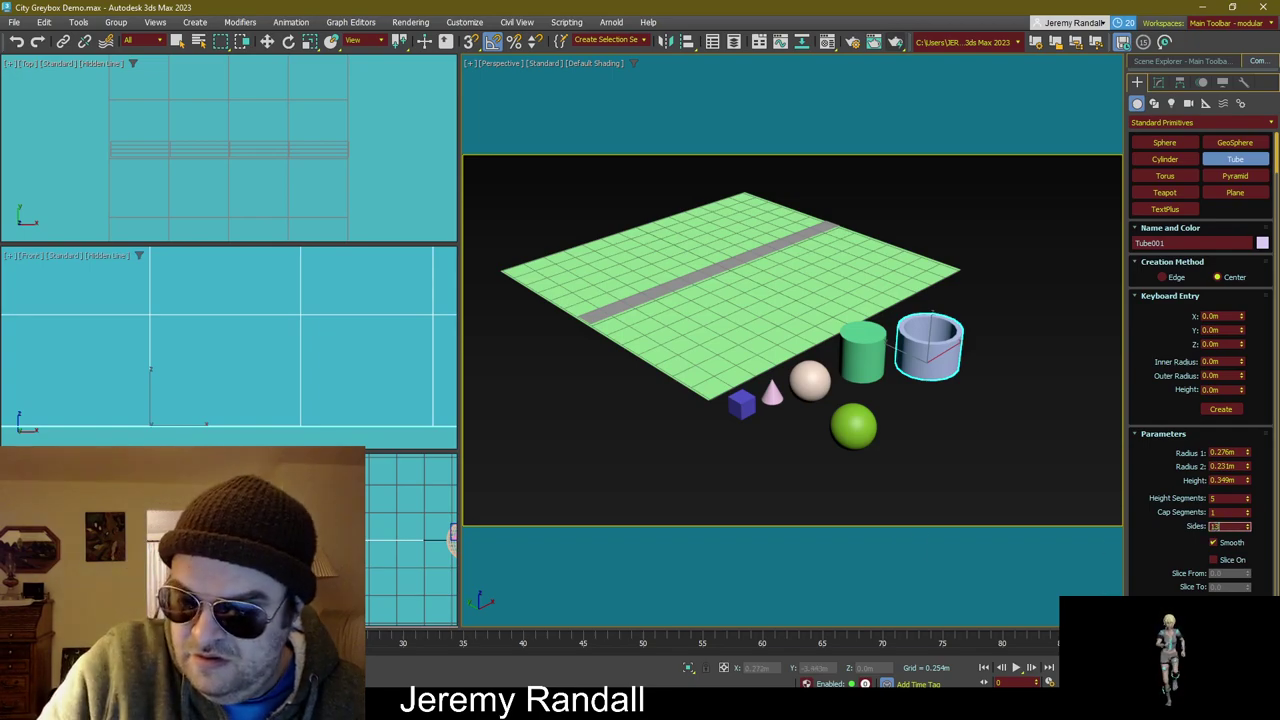
key(Return)
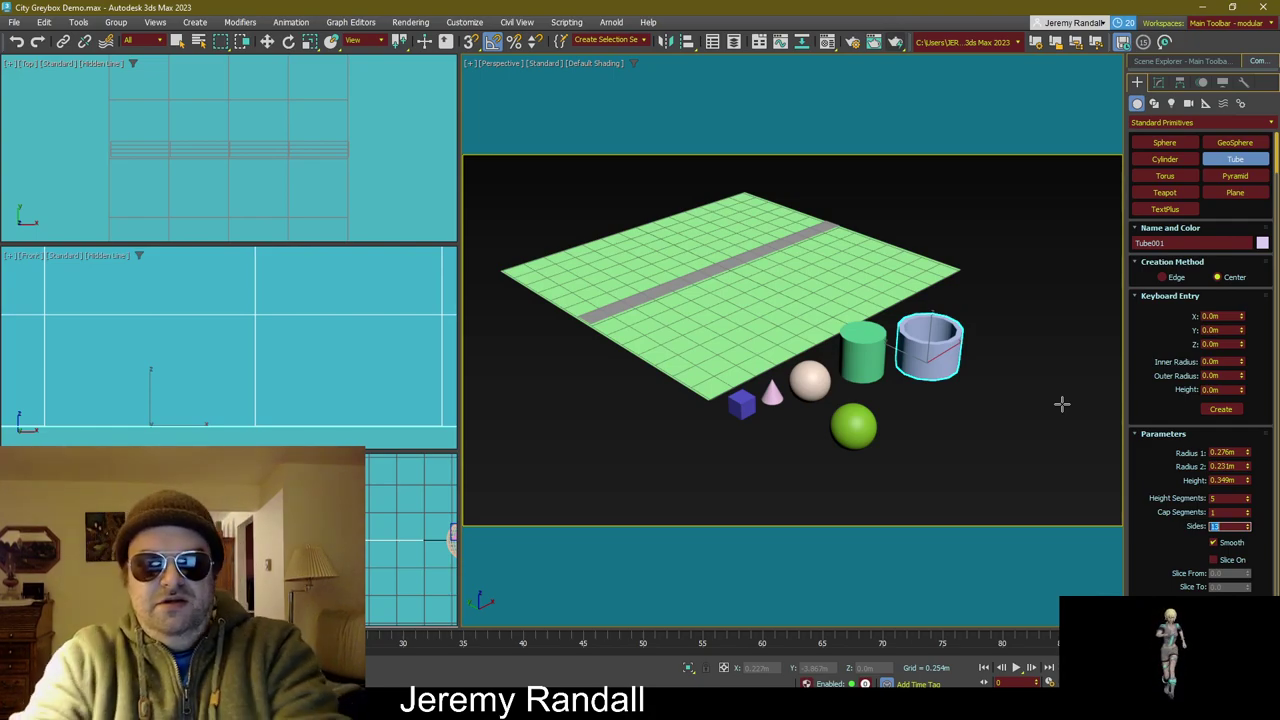
click(861, 348)
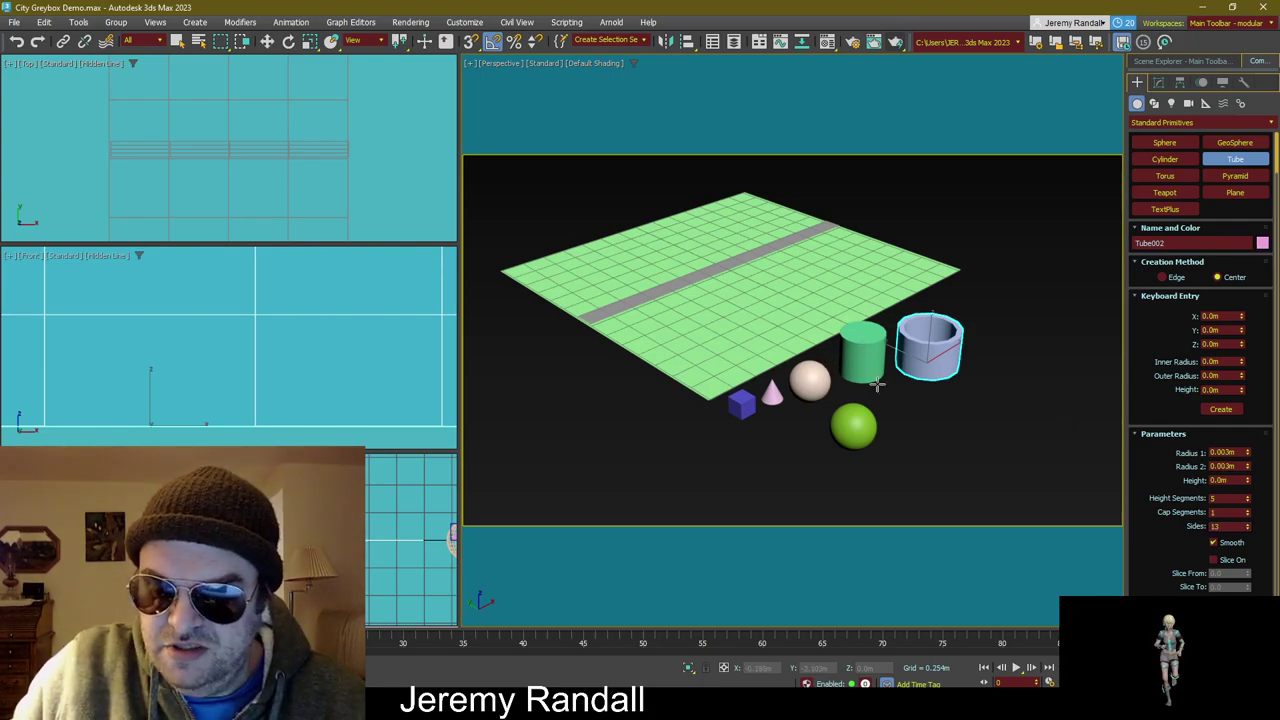
right_click(927, 406)
Step: Set the green cylinder's Sides to 13 in the Modify panel, then deselect it
click(862, 352)
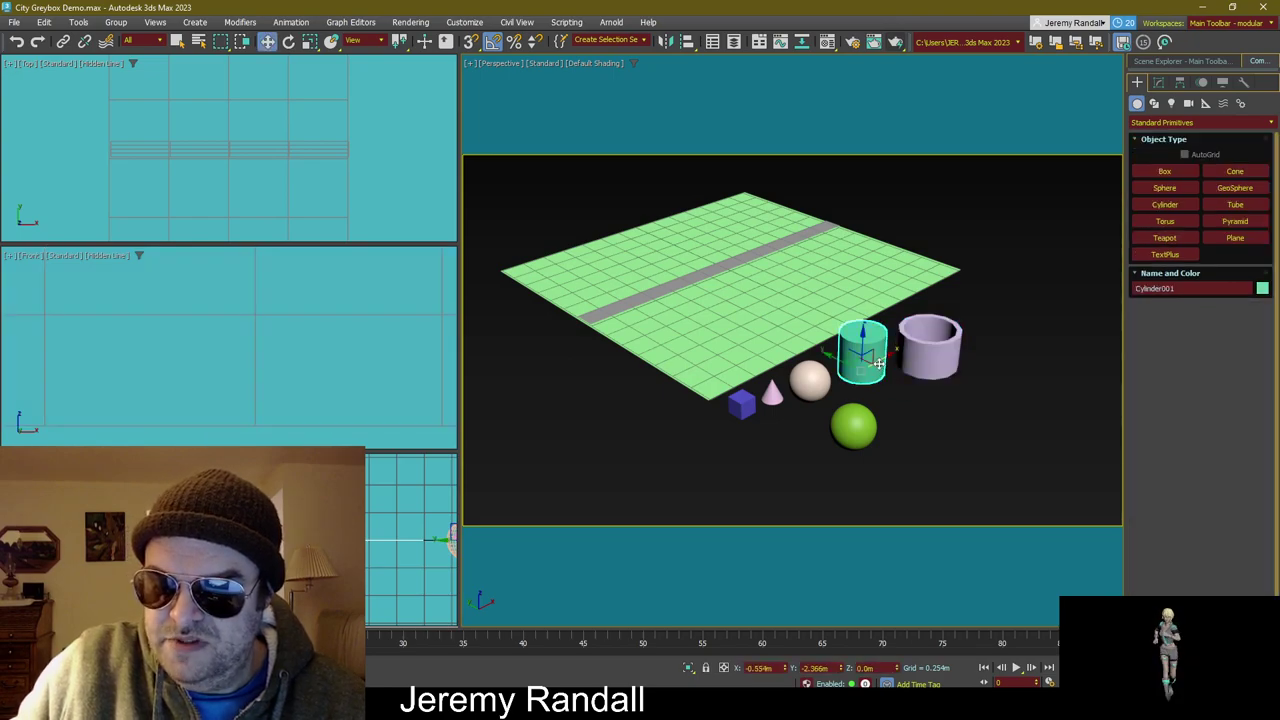
click(1160, 82)
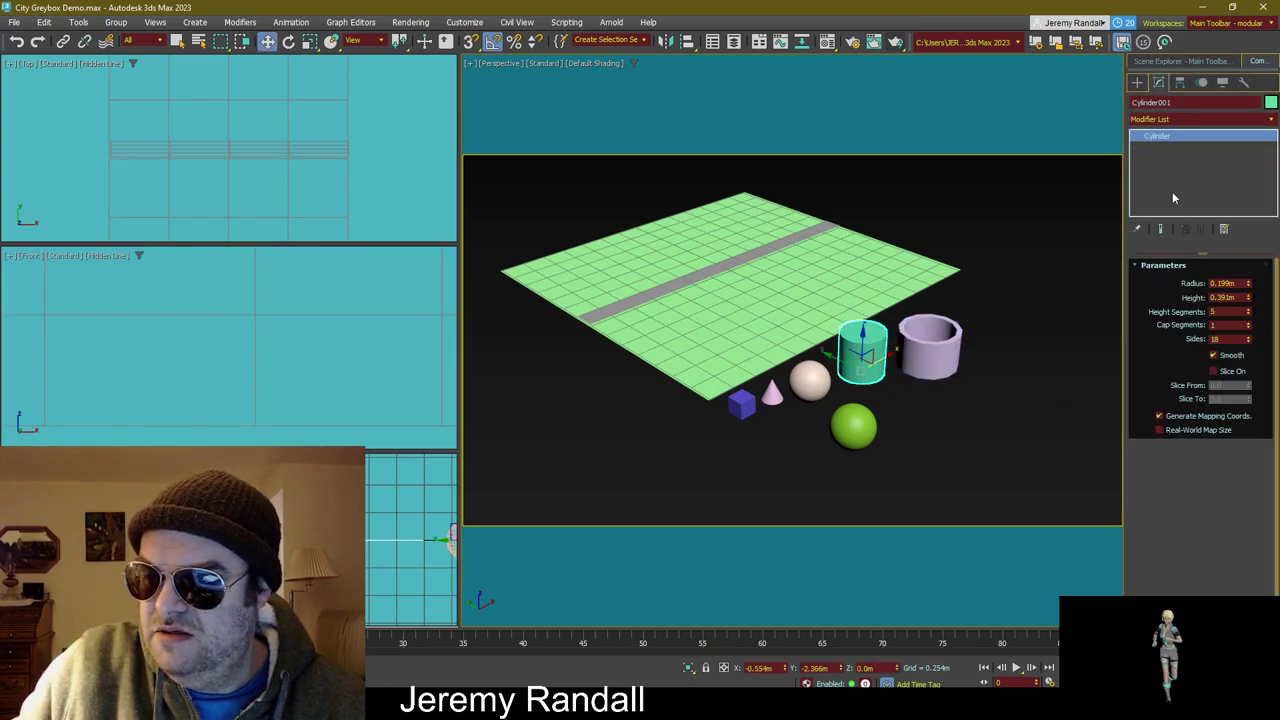
double_click(1226, 338)
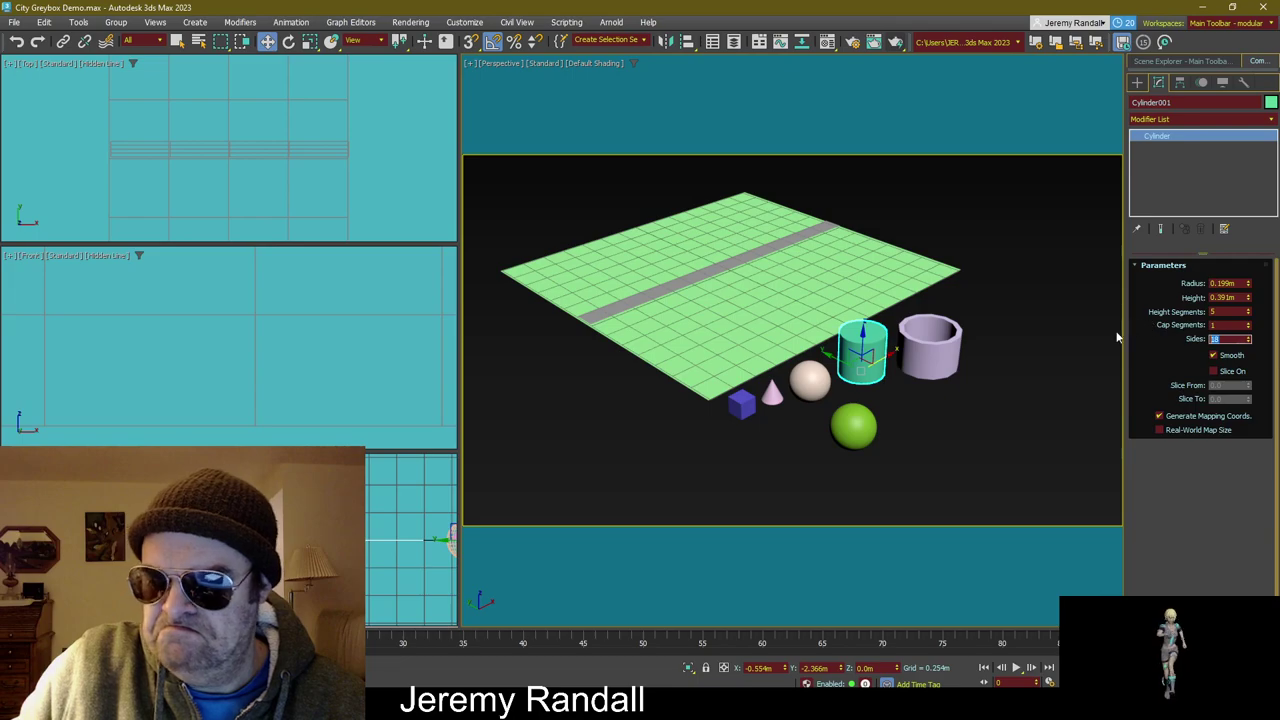
text(13)
key(Return)
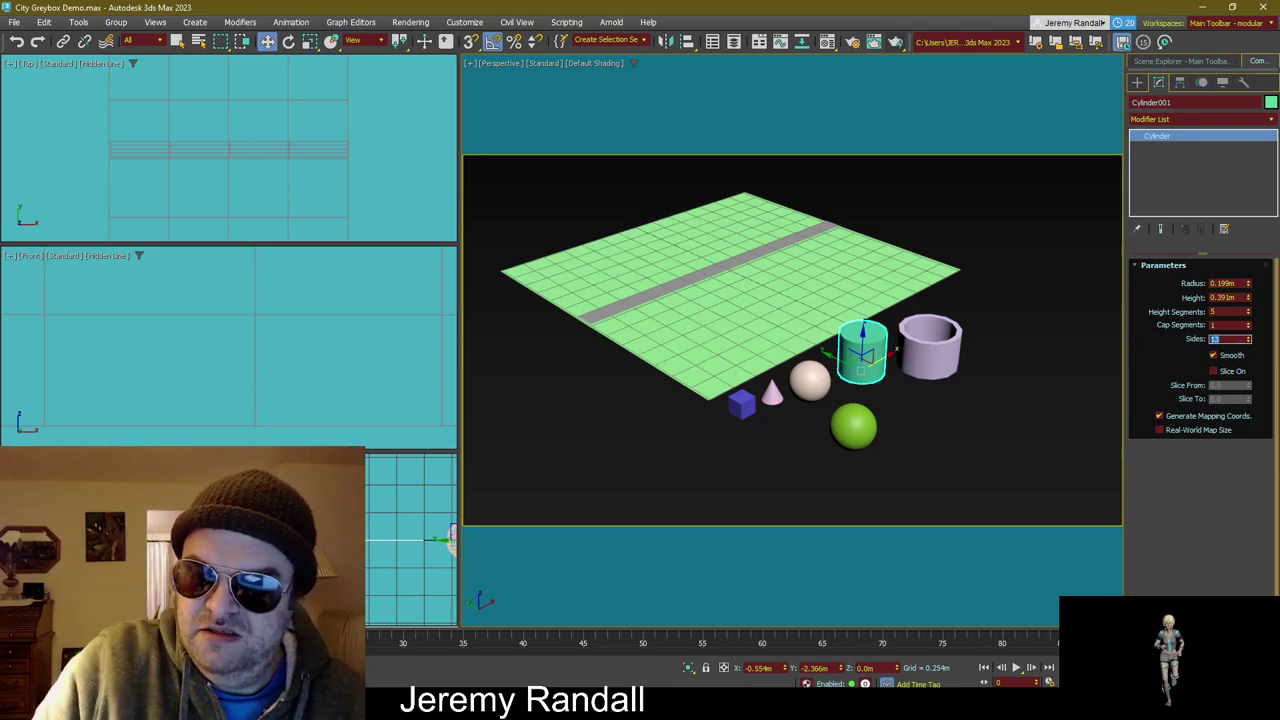
click(996, 445)
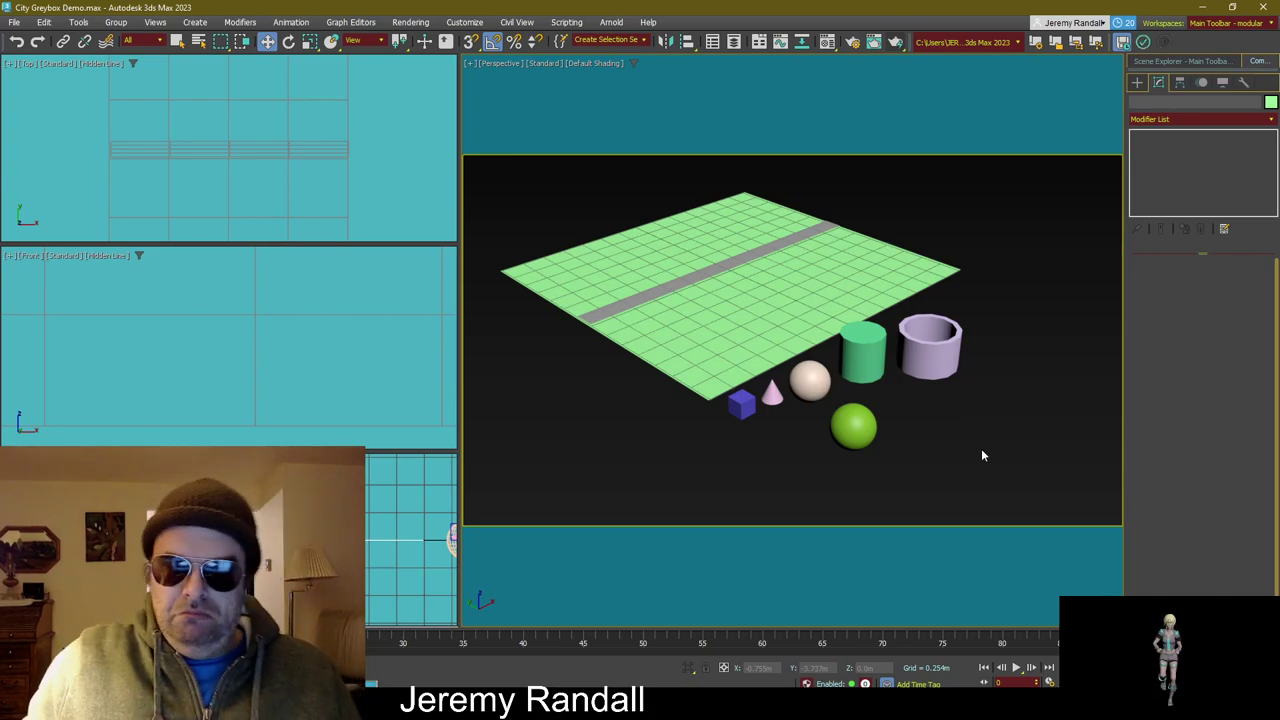
Step: Draw a thin-ringed Torus001 beside the green sphere
click(1137, 82)
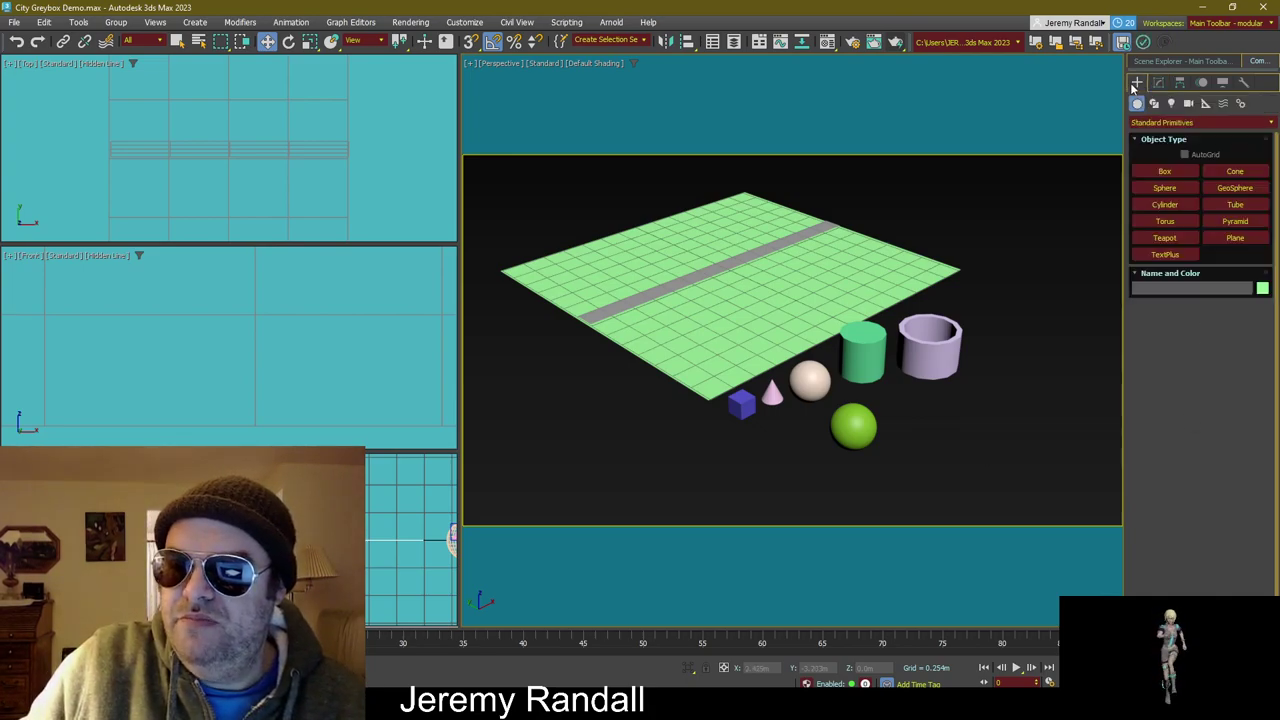
click(1172, 221)
drag(962, 442, 880, 495)
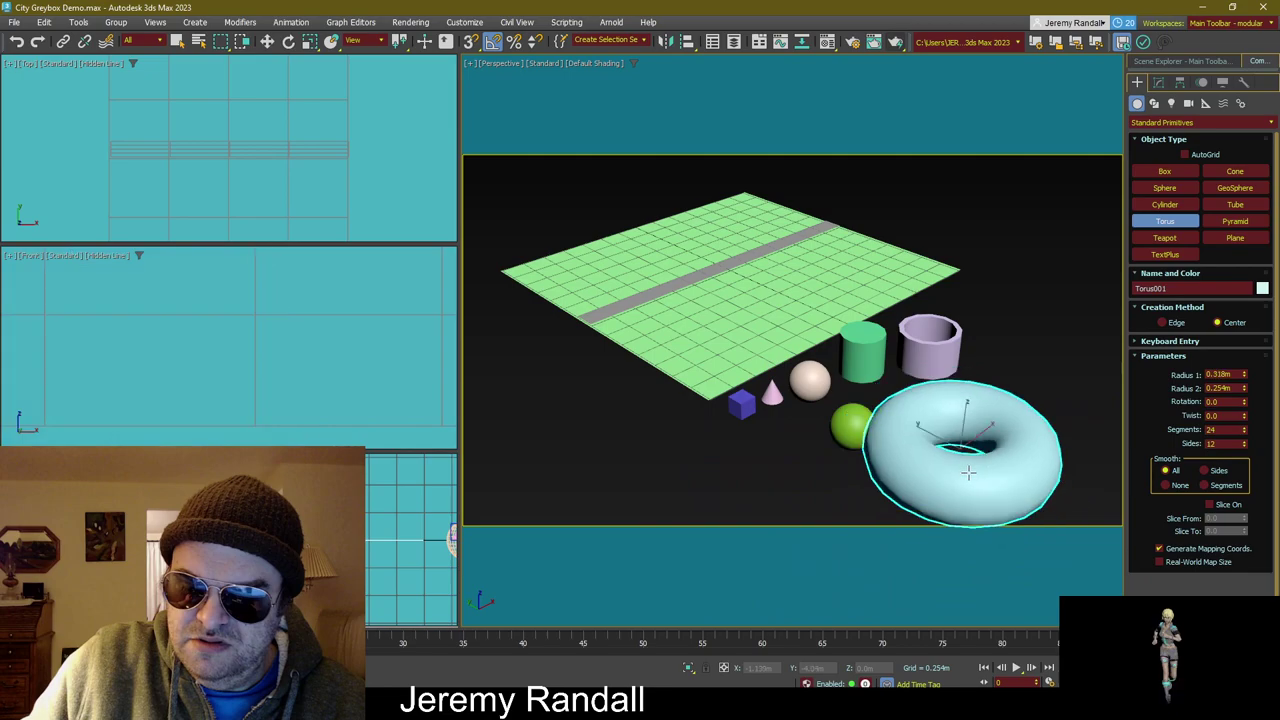
click(1022, 508)
Step: Shrink the torus and move it in front of the lavender tube
key(w)
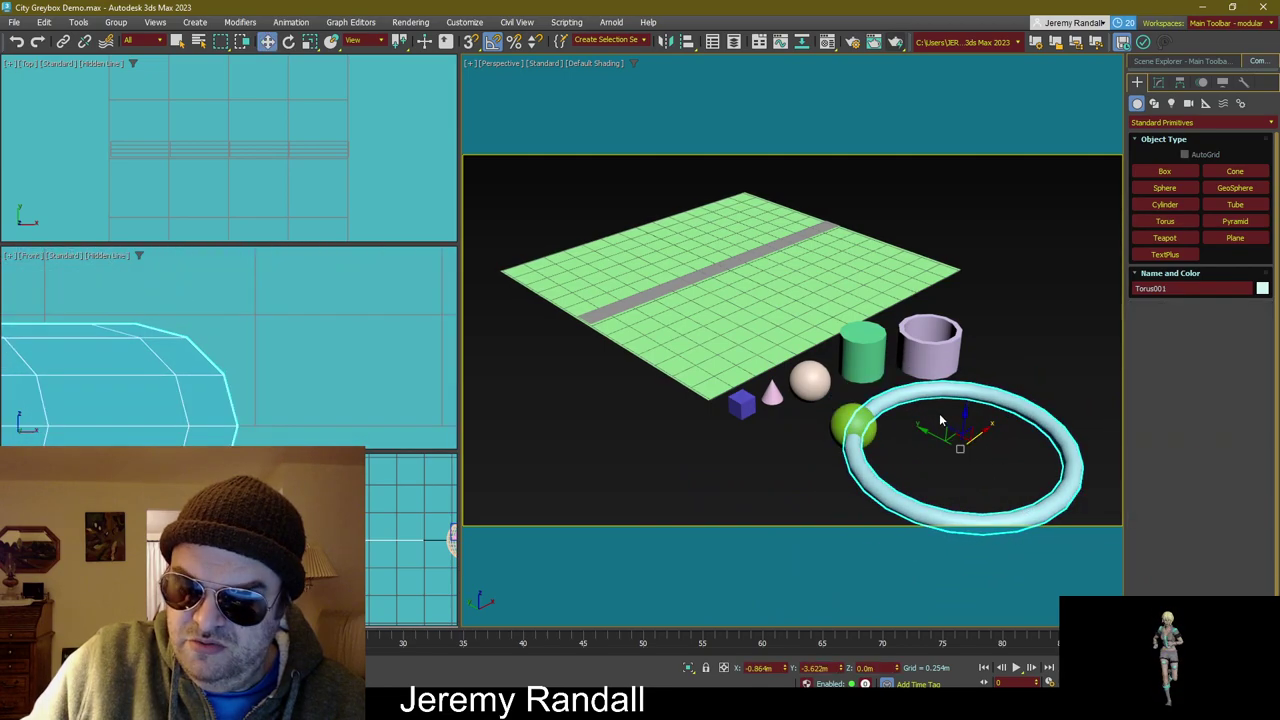
drag(947, 433, 960, 520)
key(e)
key(r)
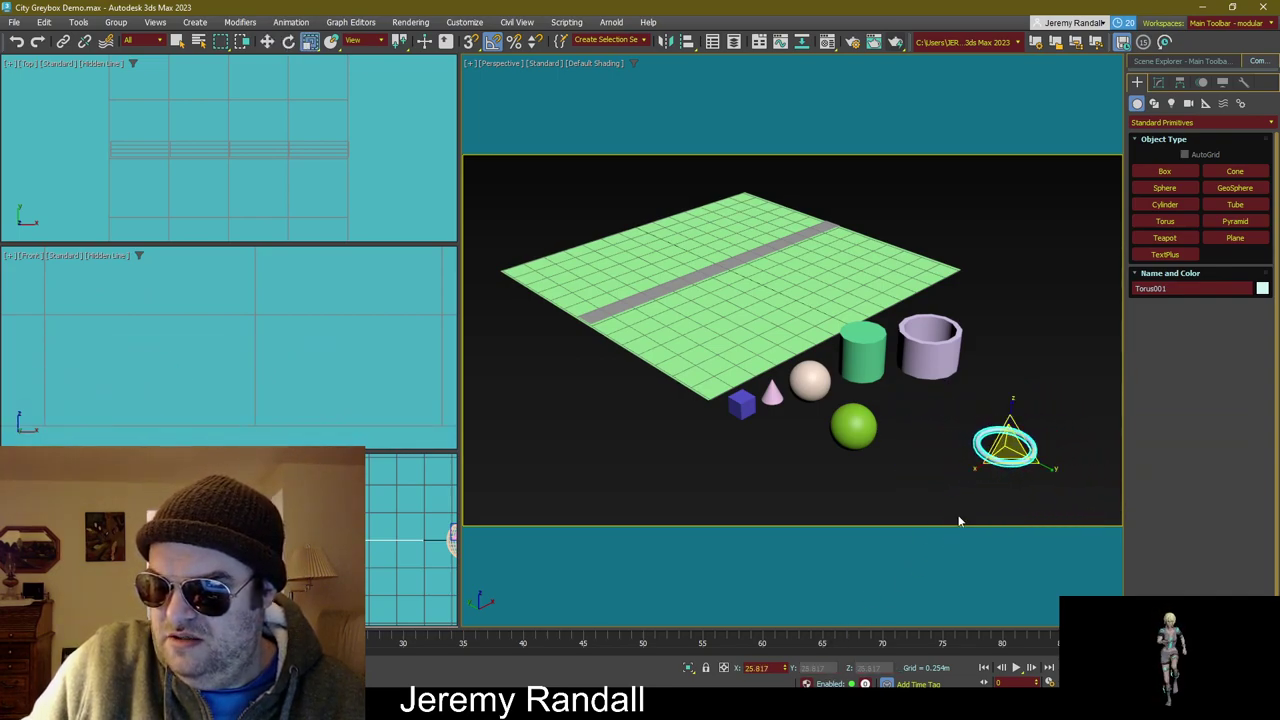
key(w)
drag(966, 425, 900, 403)
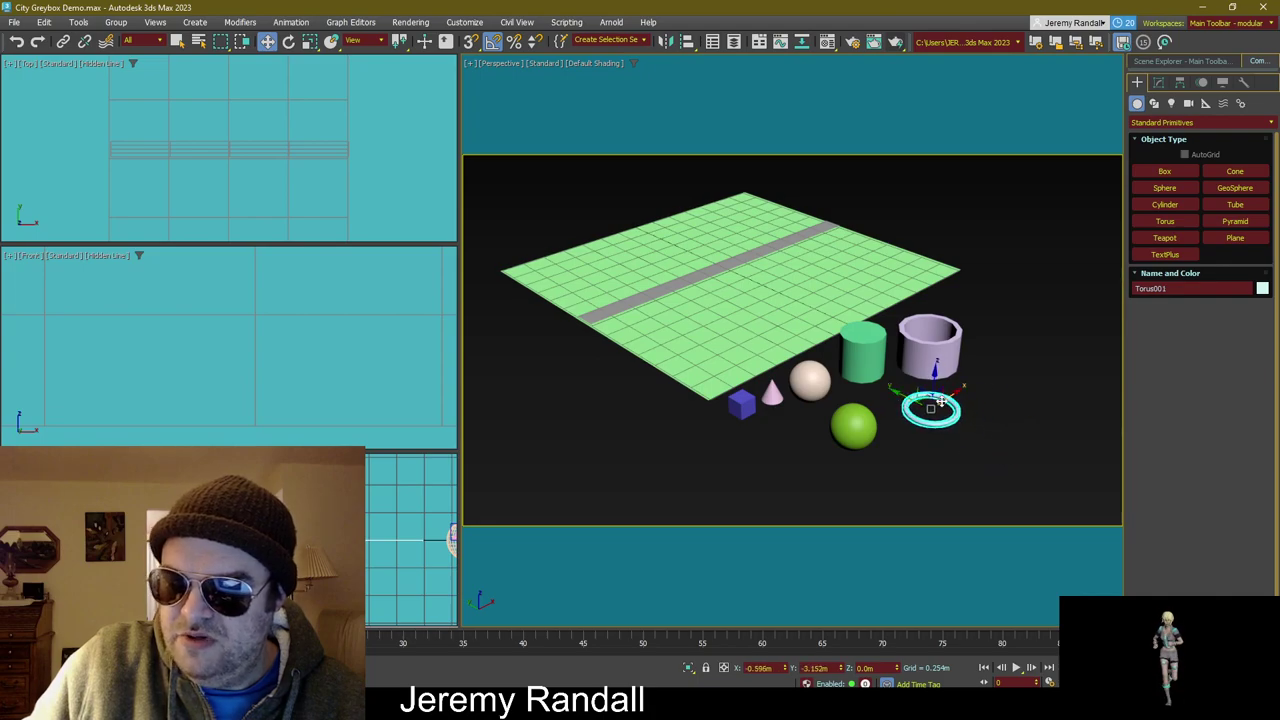
scroll(233, 133, up, 5)
scroll(246, 147, down, 4)
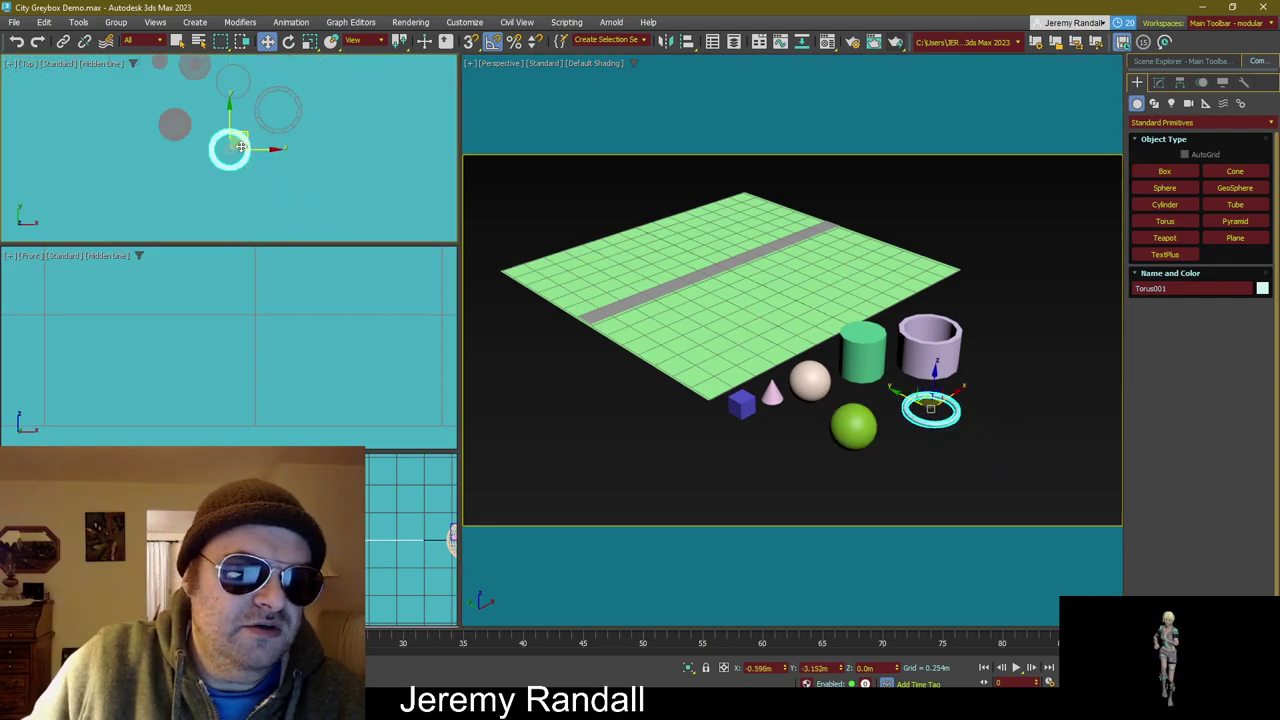
Step: In the Top view, line up the cylinder, tube, torus and geosphere along the ground's right edge
click(275, 198)
key(z)
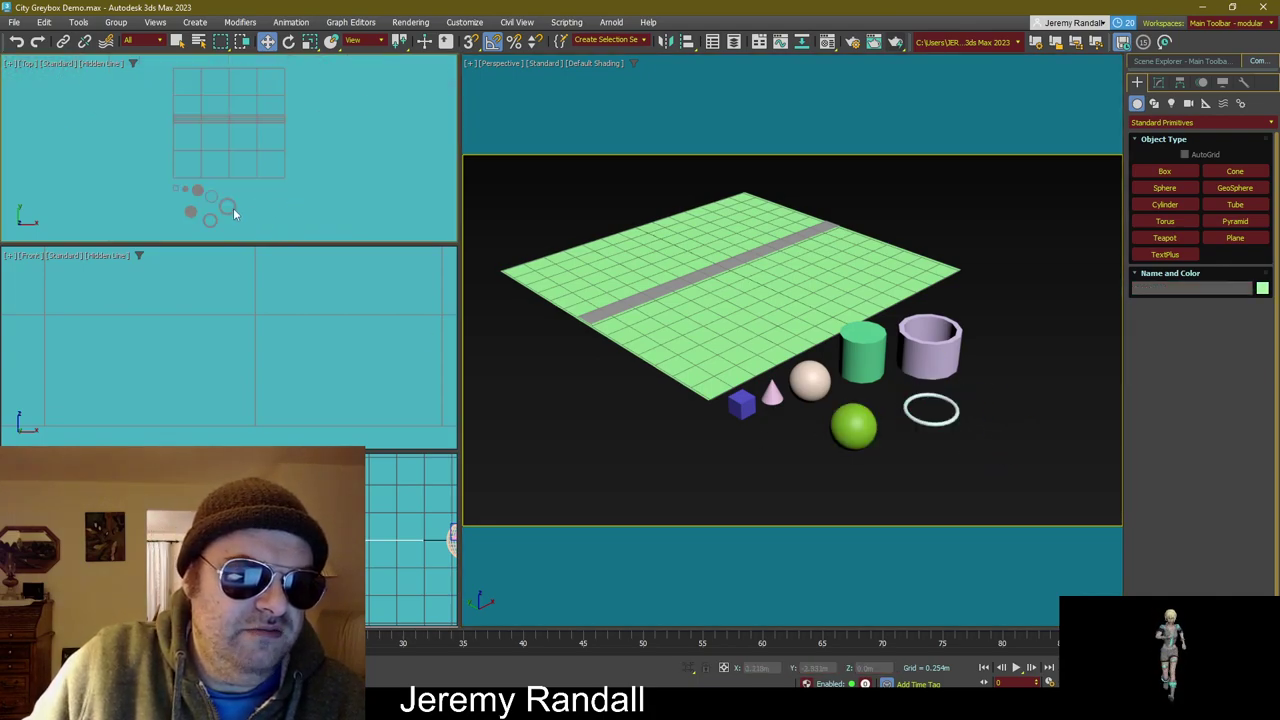
scroll(220, 171, up, 4)
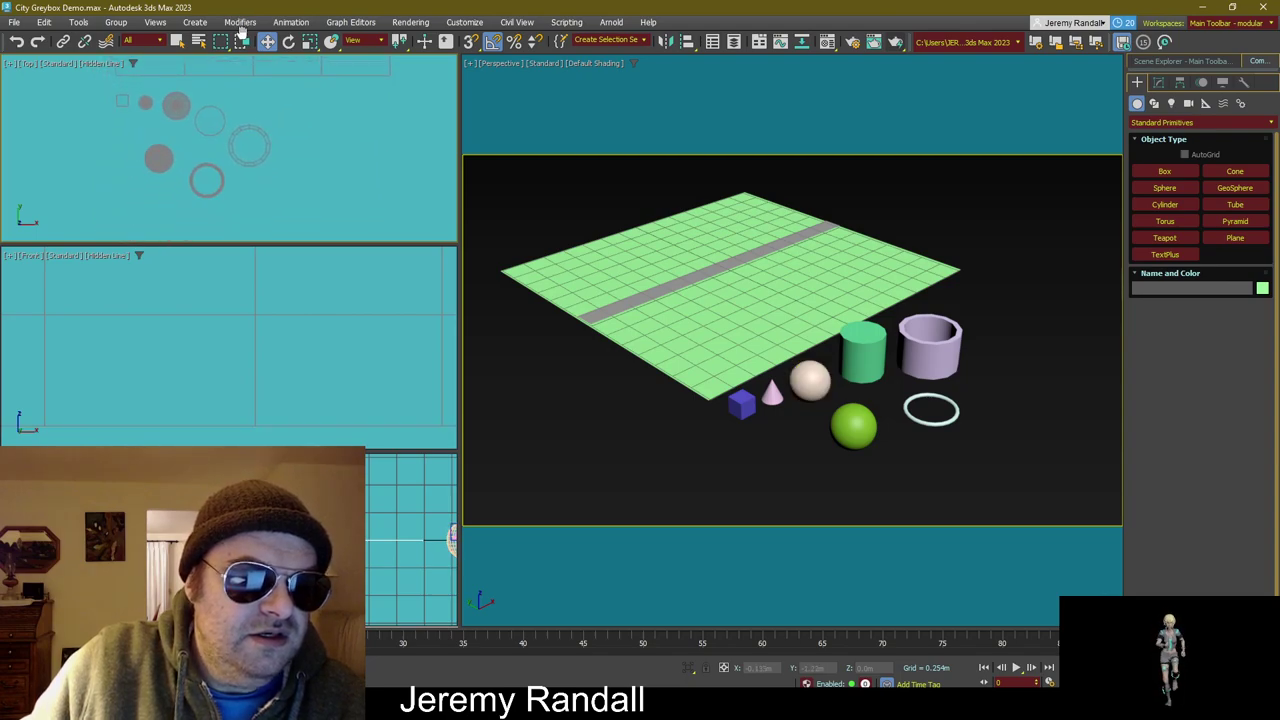
click(207, 114)
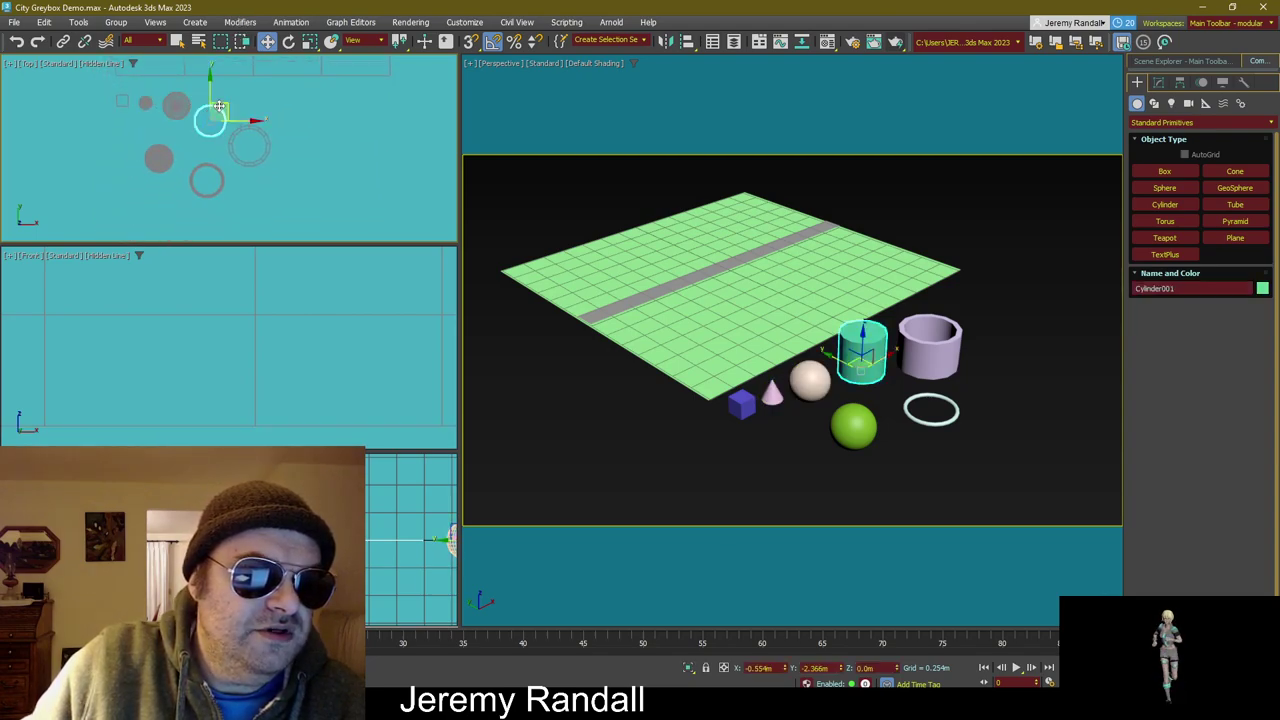
drag(219, 106, 277, 84)
click(242, 142)
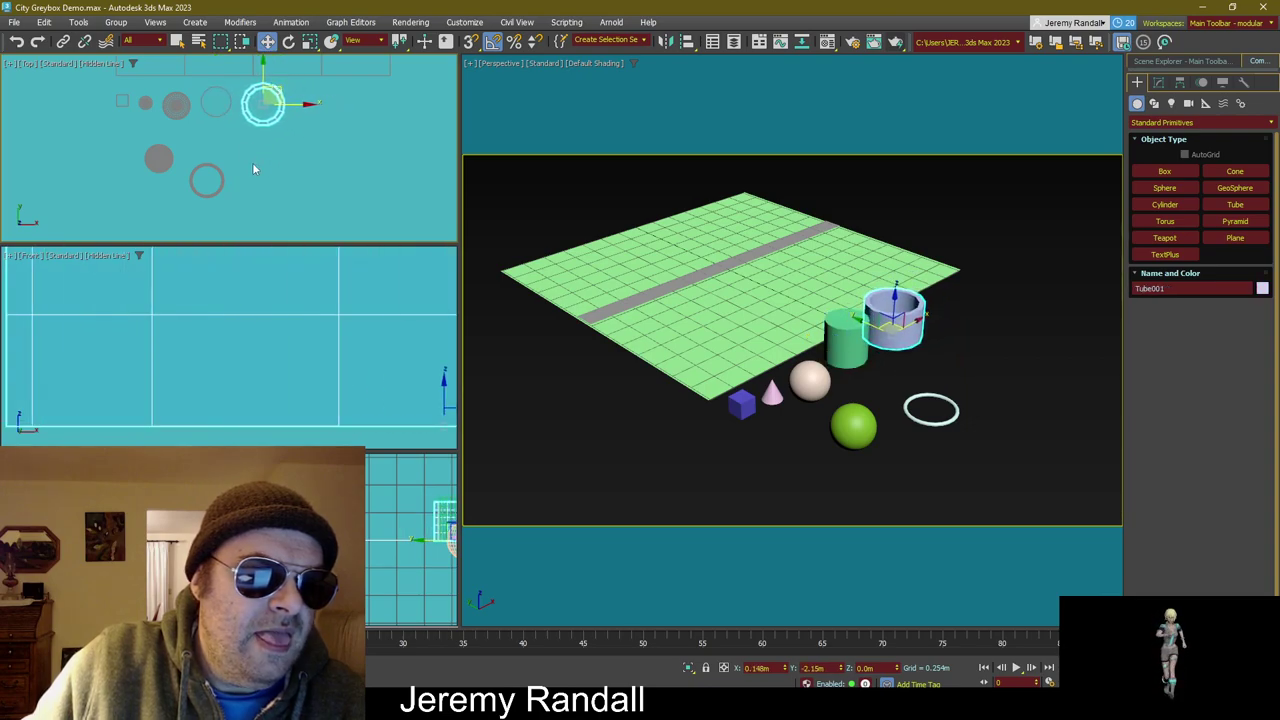
drag(179, 139, 322, 90)
click(164, 168)
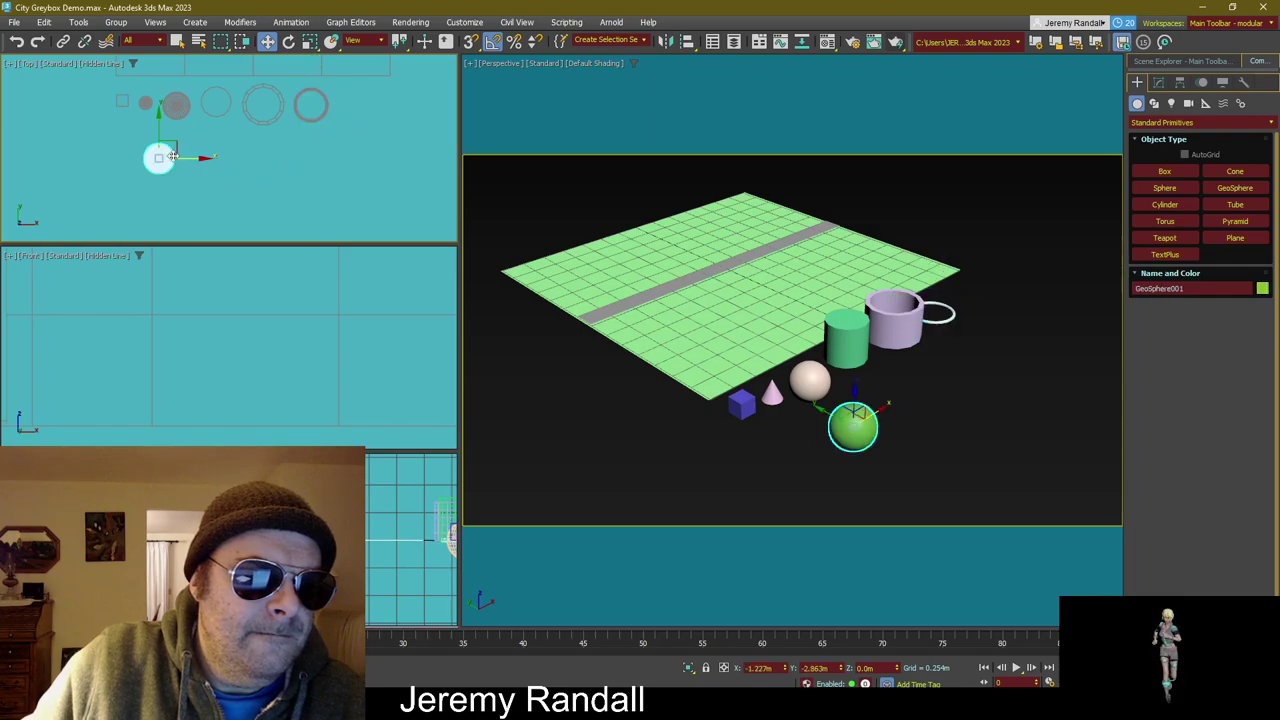
drag(174, 143, 365, 88)
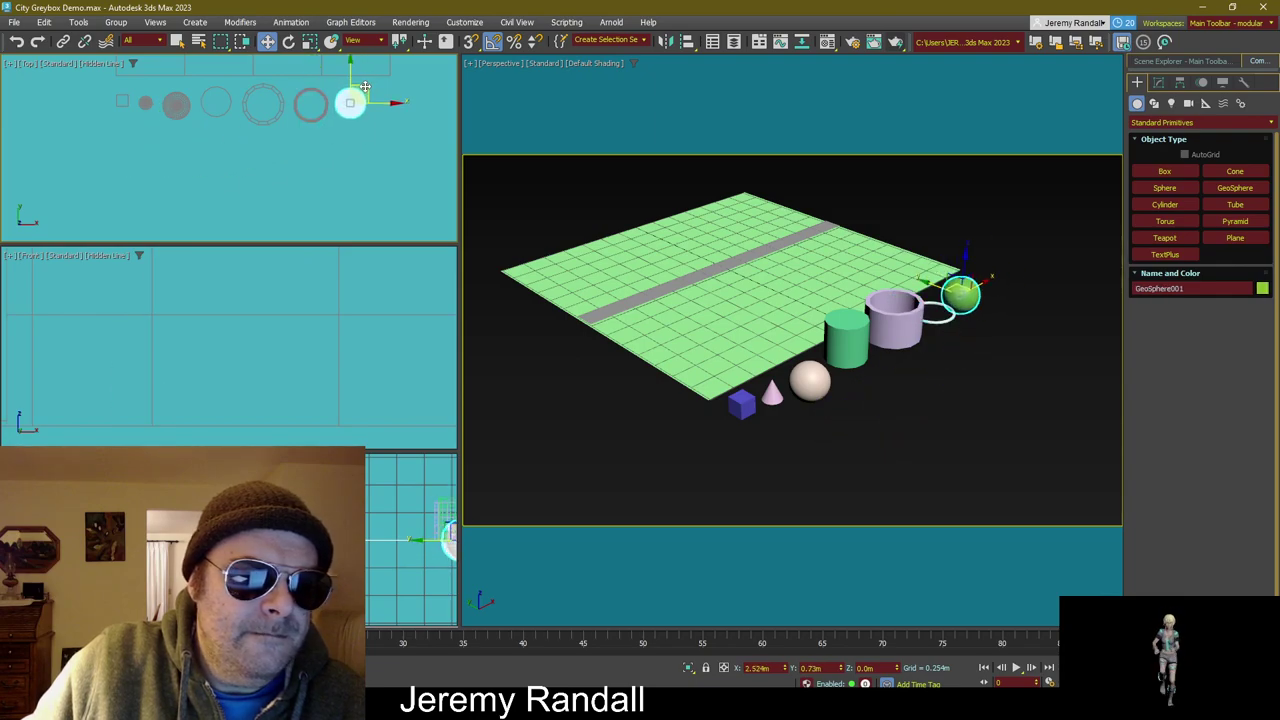
click(362, 155)
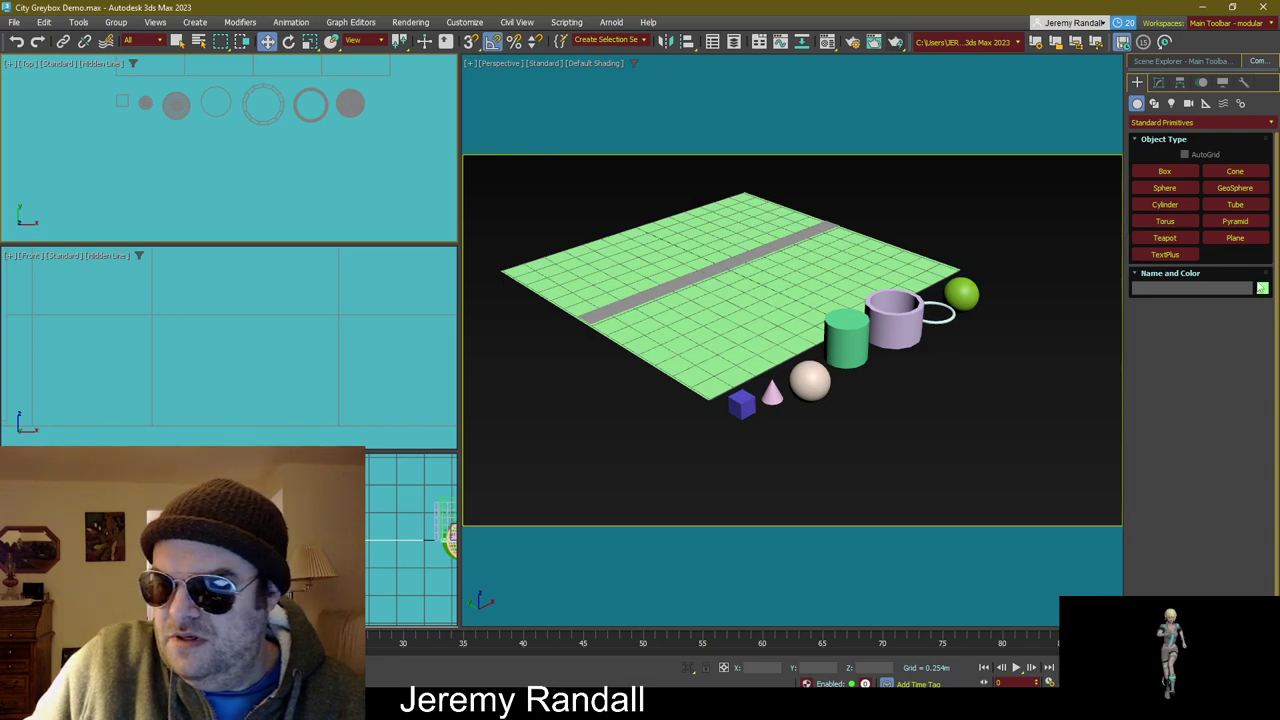
Step: Create a Base/Apex pyramid about 0.71 m by 0.907 m and 0.69 m tall
click(1228, 221)
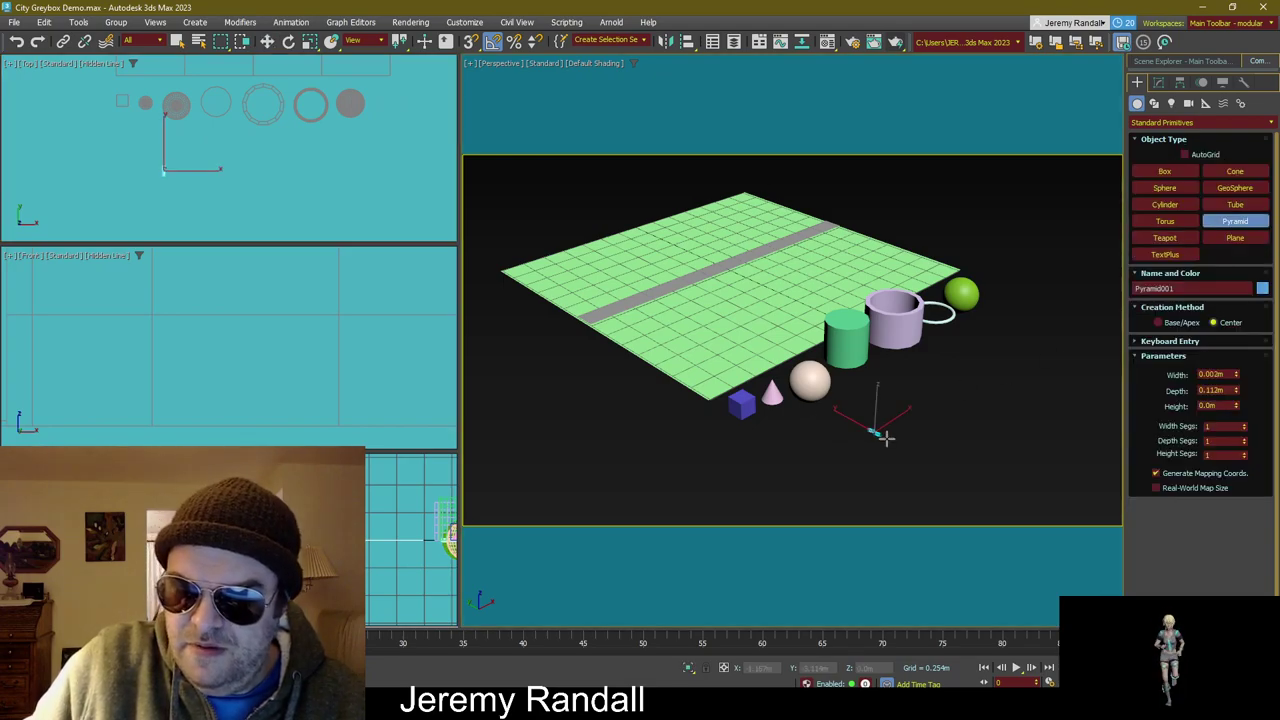
drag(883, 434, 891, 486)
right_click(891, 486)
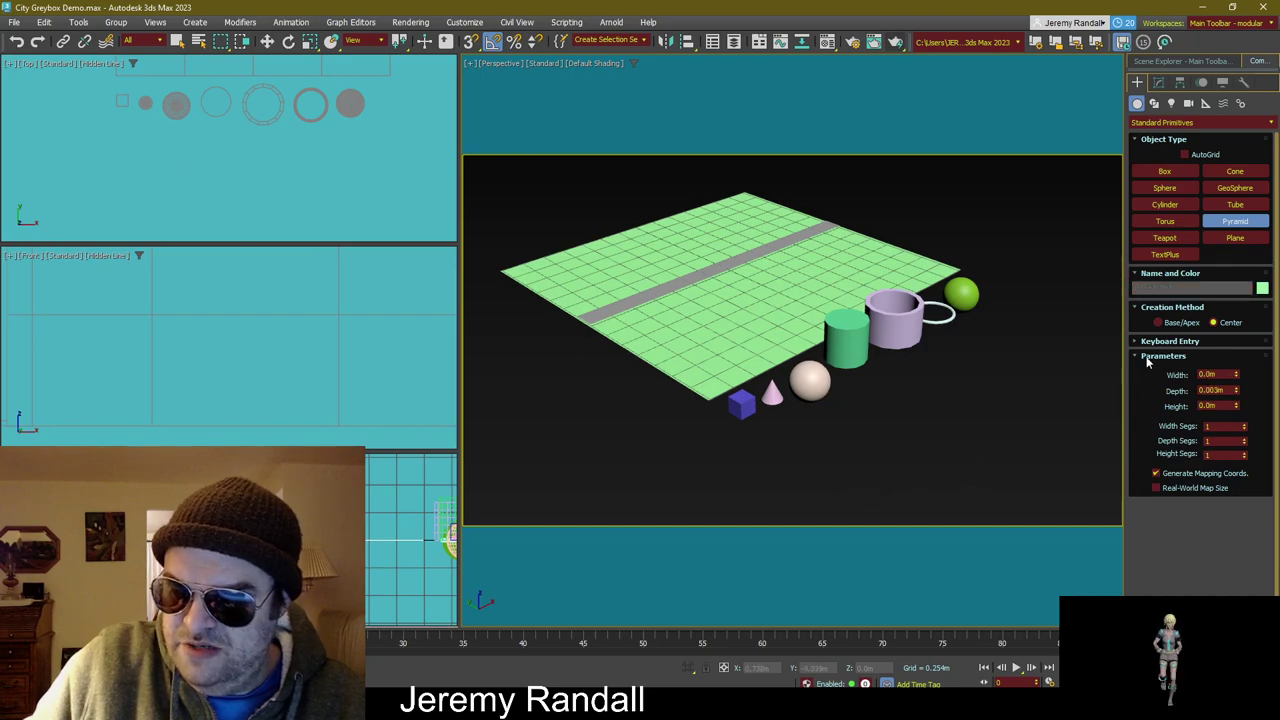
click(1160, 323)
drag(905, 442, 1062, 456)
click(1003, 367)
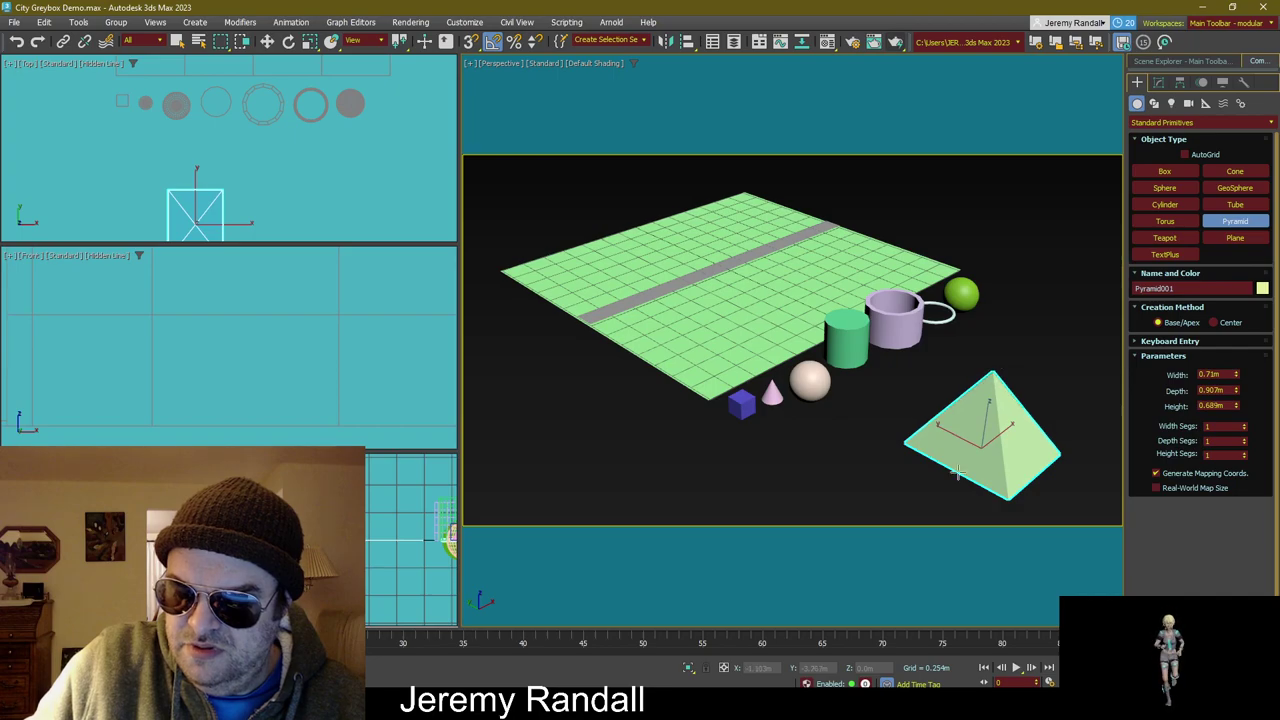
right_click(955, 457)
Step: Move the pyramid beside the torus and geosphere
key(w)
alt+middle_drag(963, 369, 982, 368)
drag(976, 405, 1072, 215)
middle_drag(1072, 215, 900, 334)
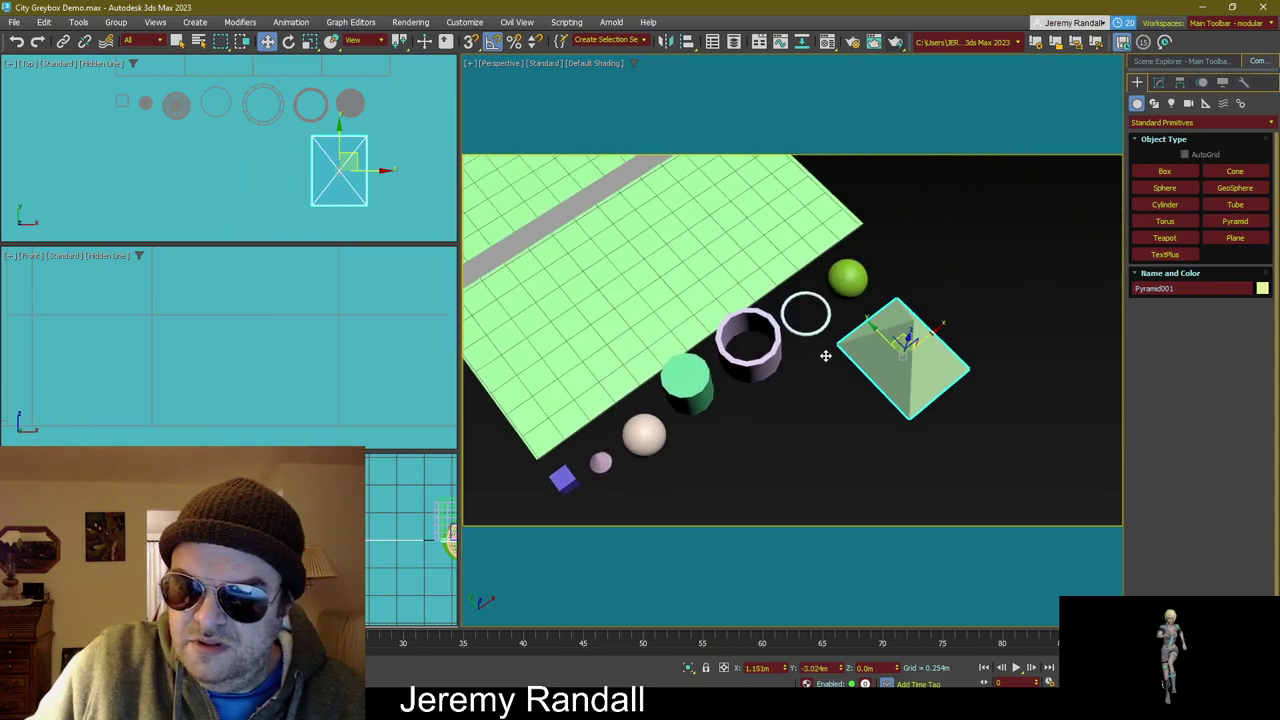
middle_drag(767, 391, 797, 321)
Step: Draw a trial teapot and undo it with Ctrl+Z
click(1165, 238)
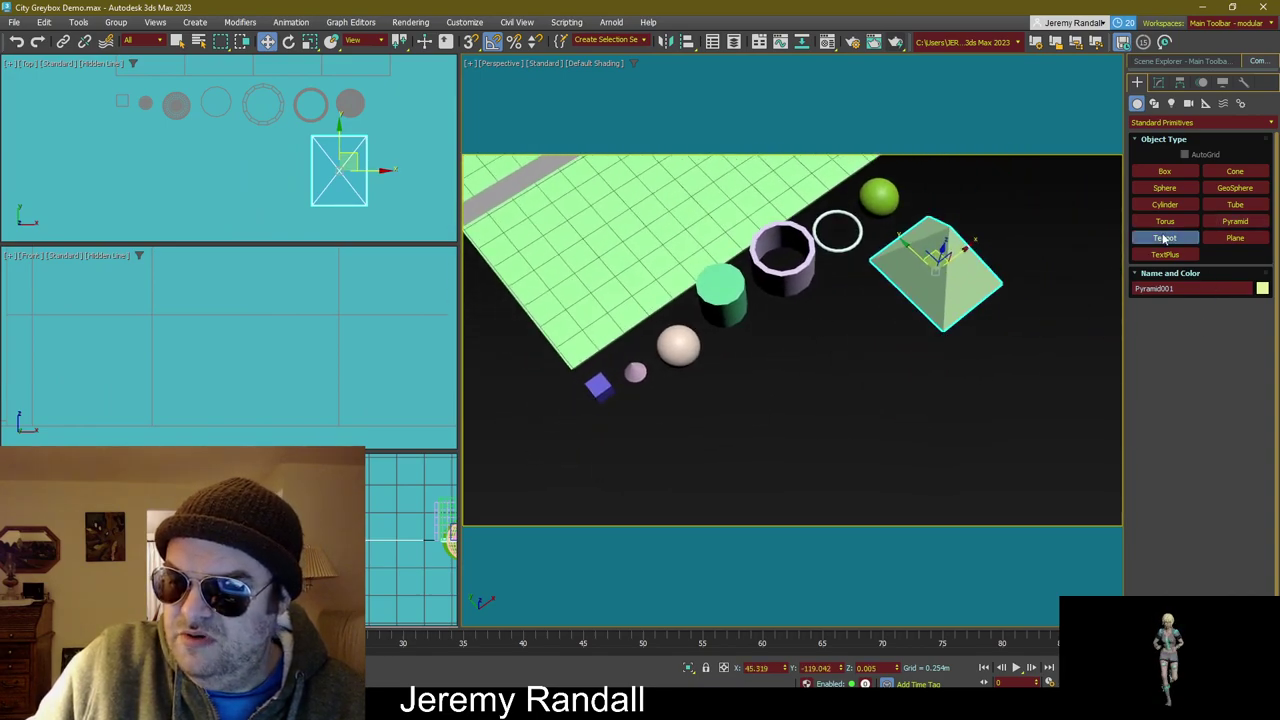
drag(863, 369, 887, 383)
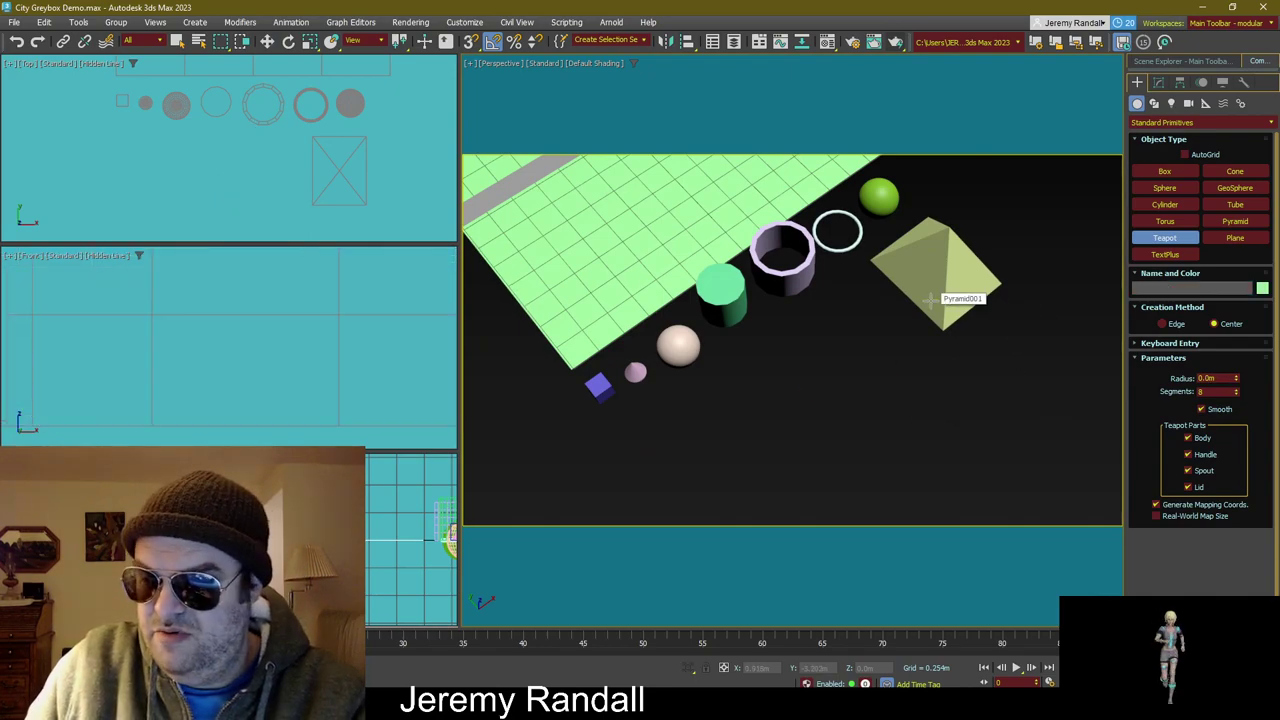
key(ctrl+z)
Step: Draw a long thin 1.2 m by 0.326 m plane beside the pyramid and raise it slightly
click(1235, 238)
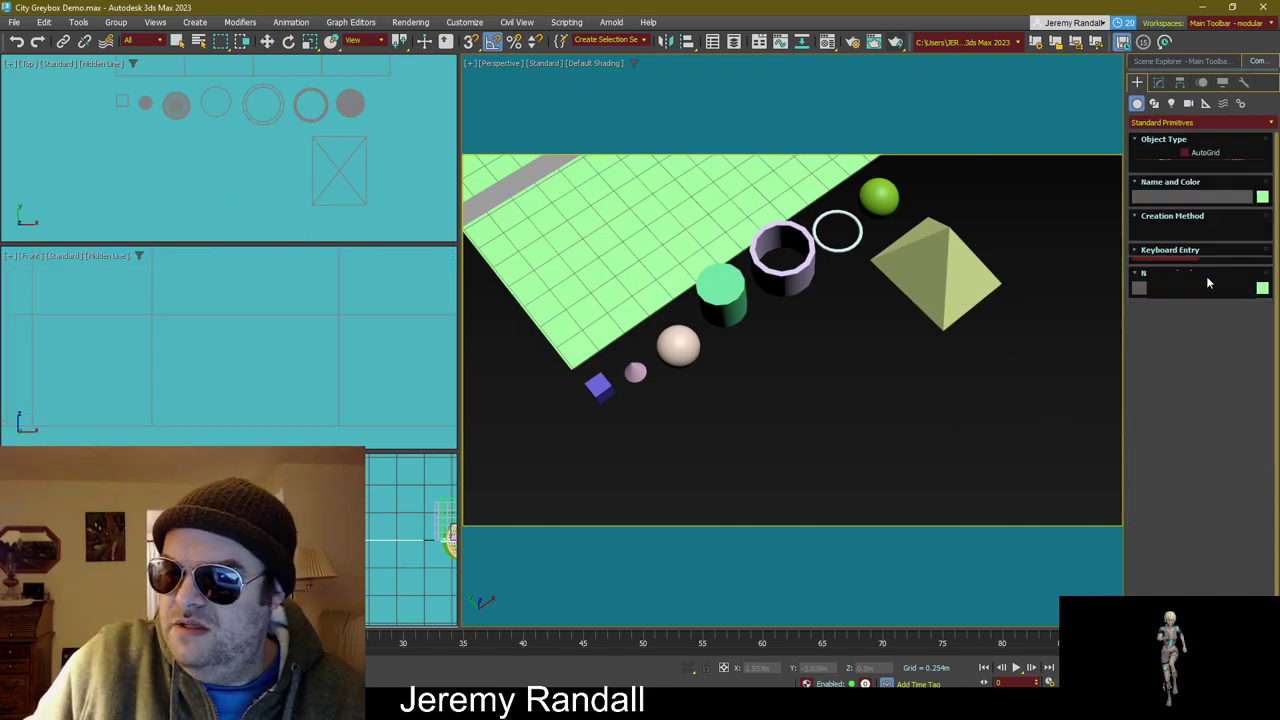
drag(840, 337, 913, 449)
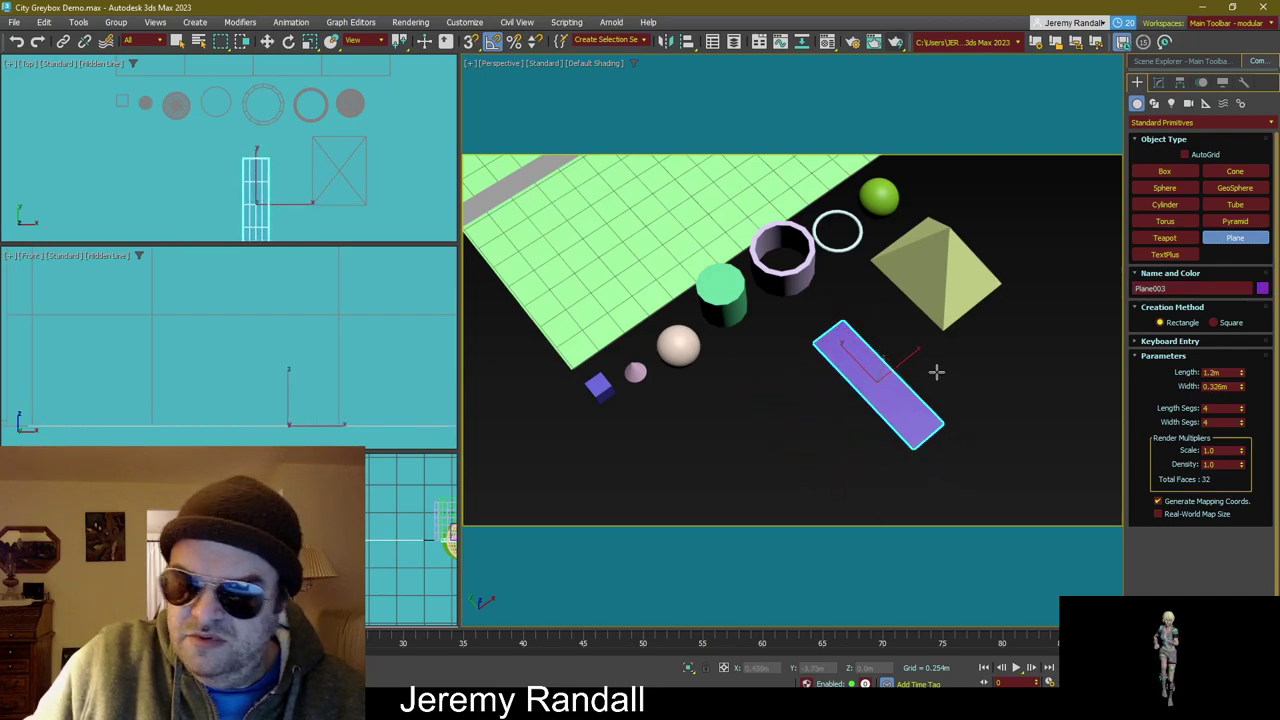
key(w)
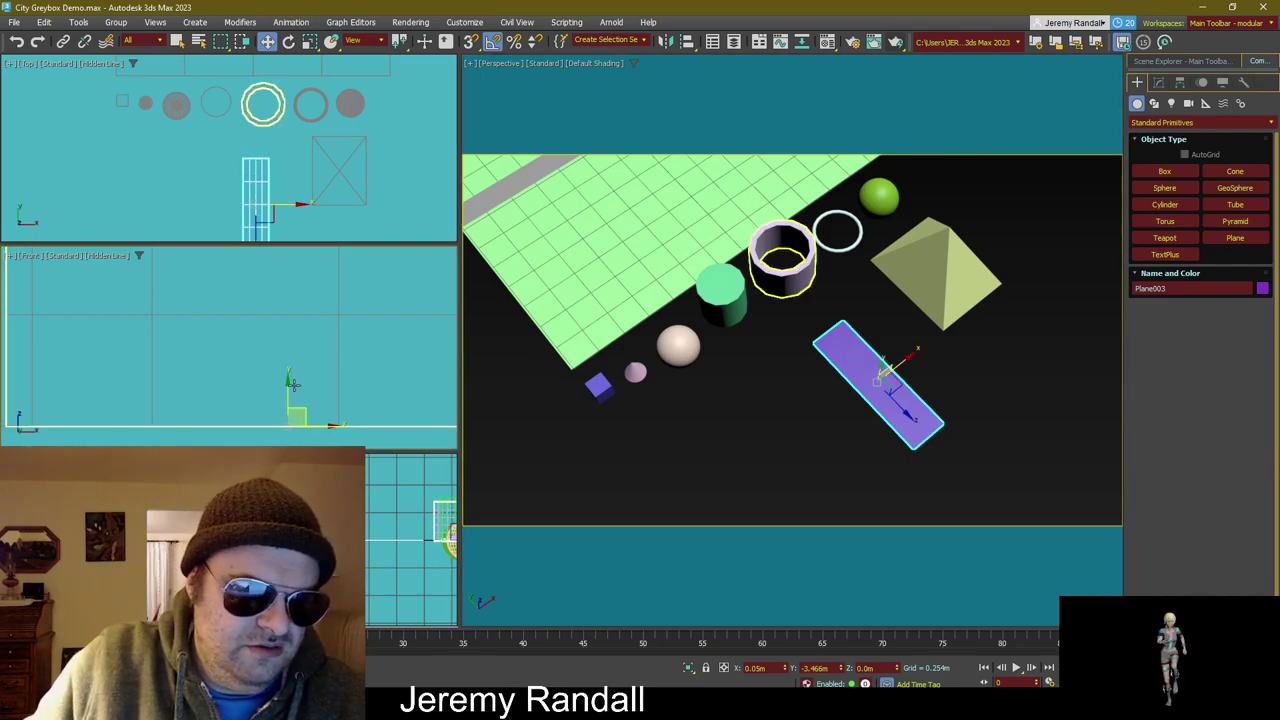
drag(287, 389, 280, 381)
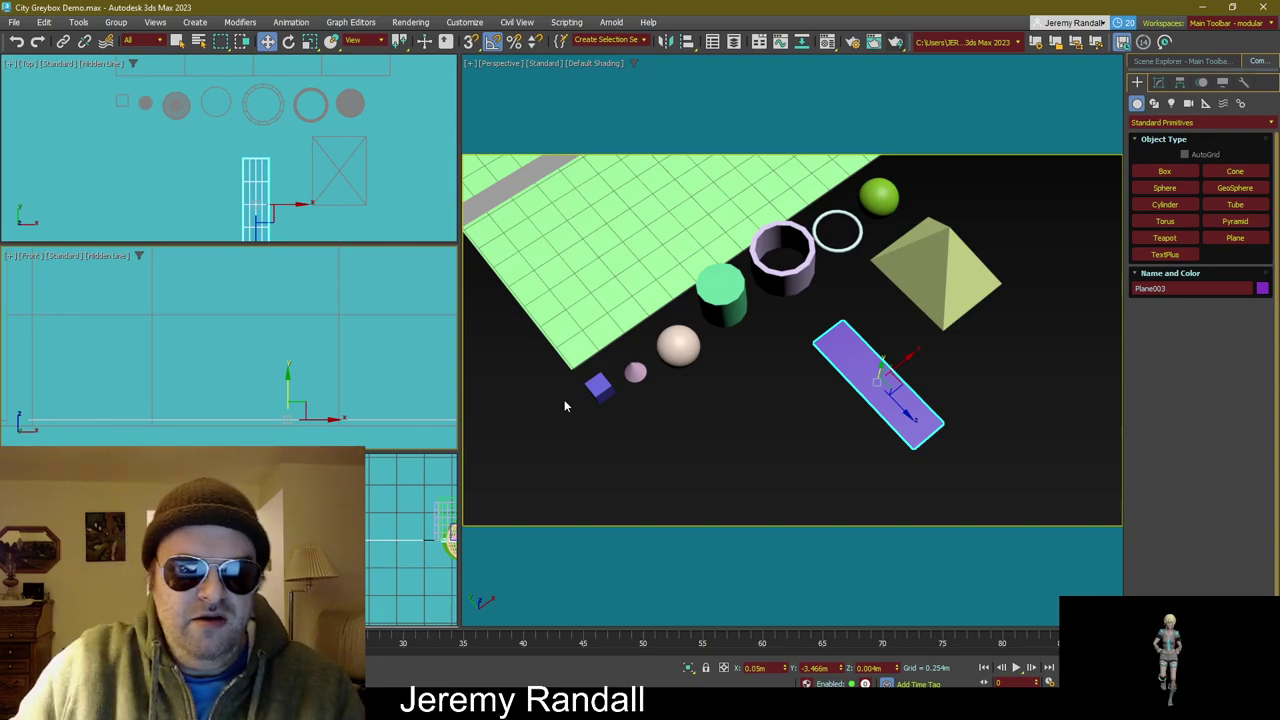
Step: Convert Plane003 to an Editable Poly from the Modify stack
click(1159, 83)
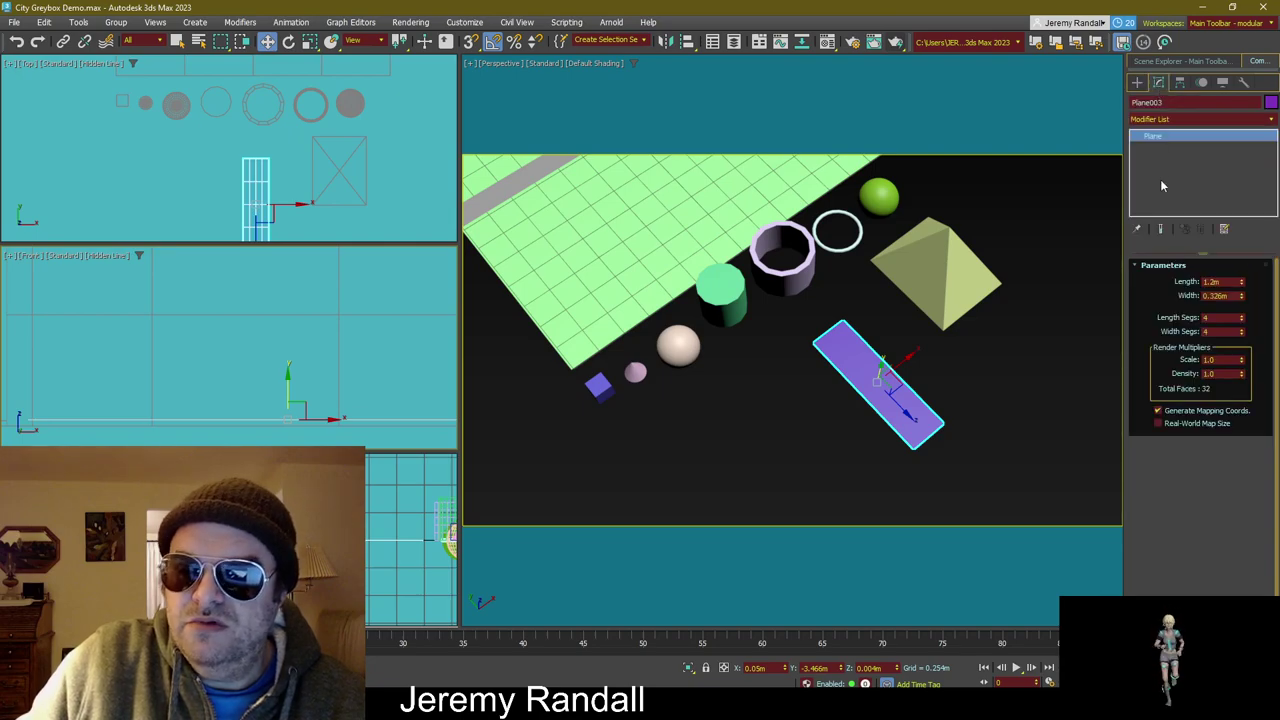
right_click(1170, 142)
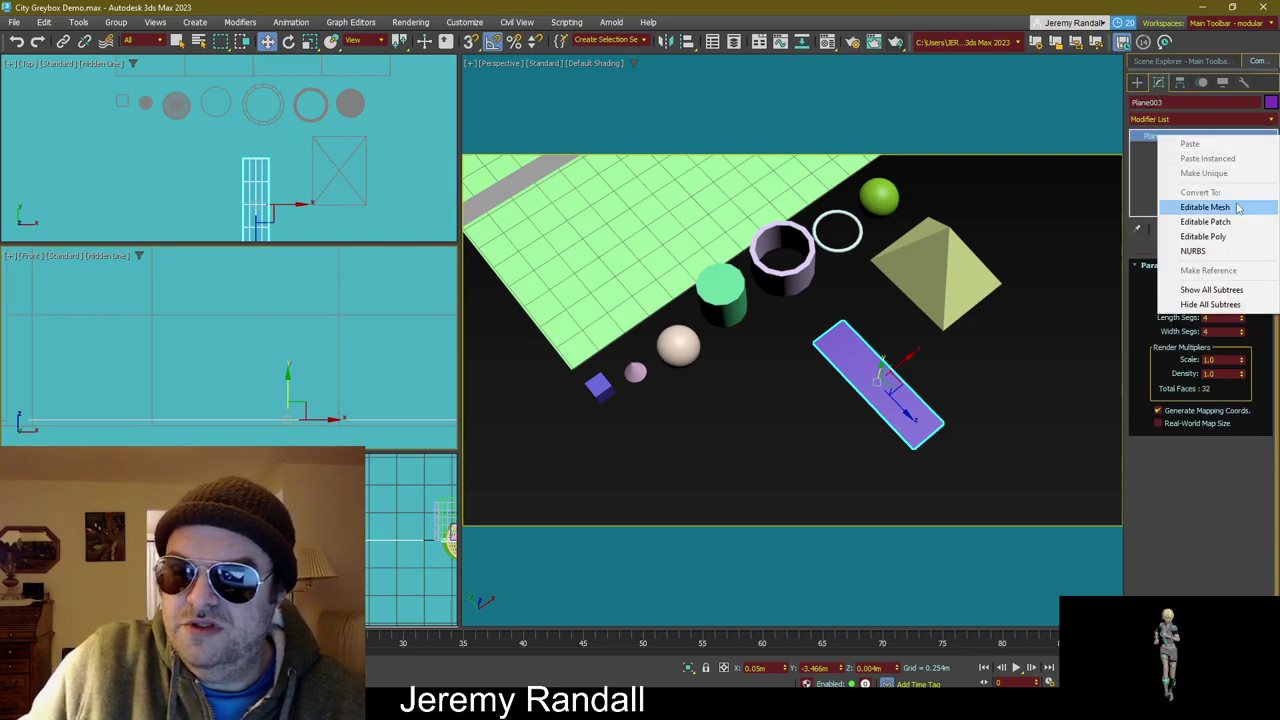
click(1238, 236)
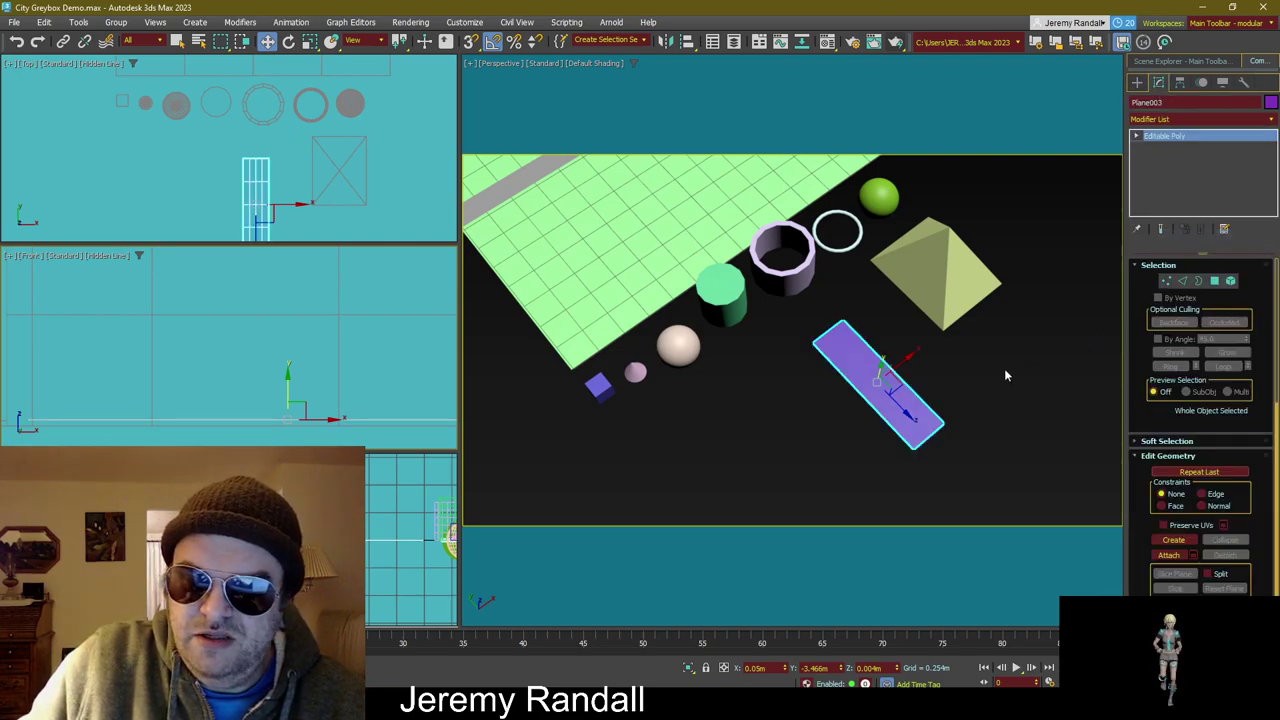
Step: Select all the plane's edges, clear them, then select its open border
click(1182, 281)
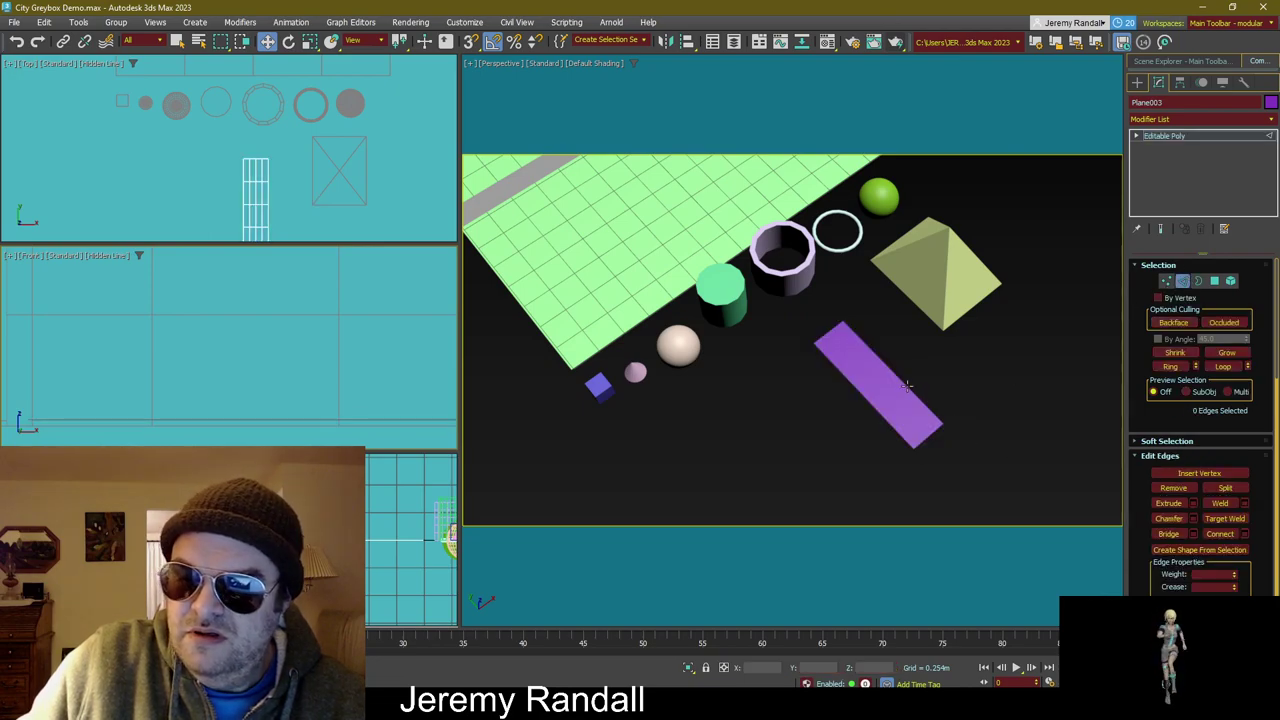
key(ctrl+a)
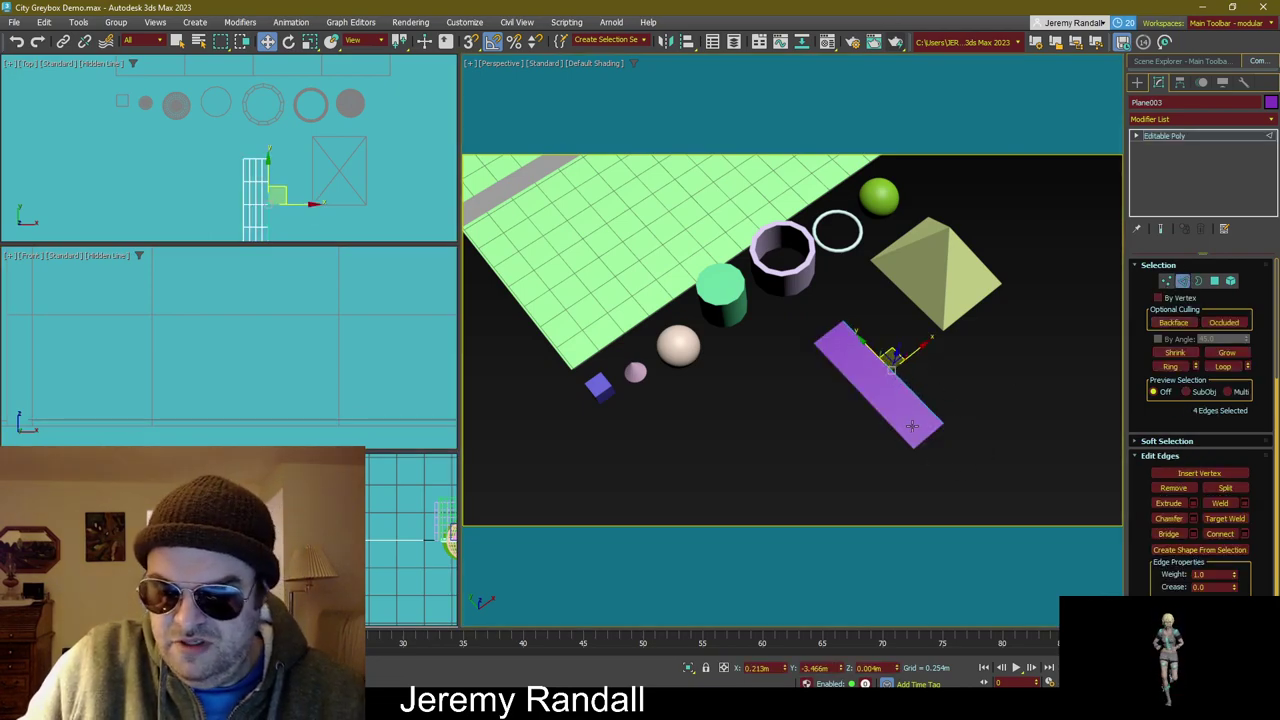
drag(870, 400, 793, 308)
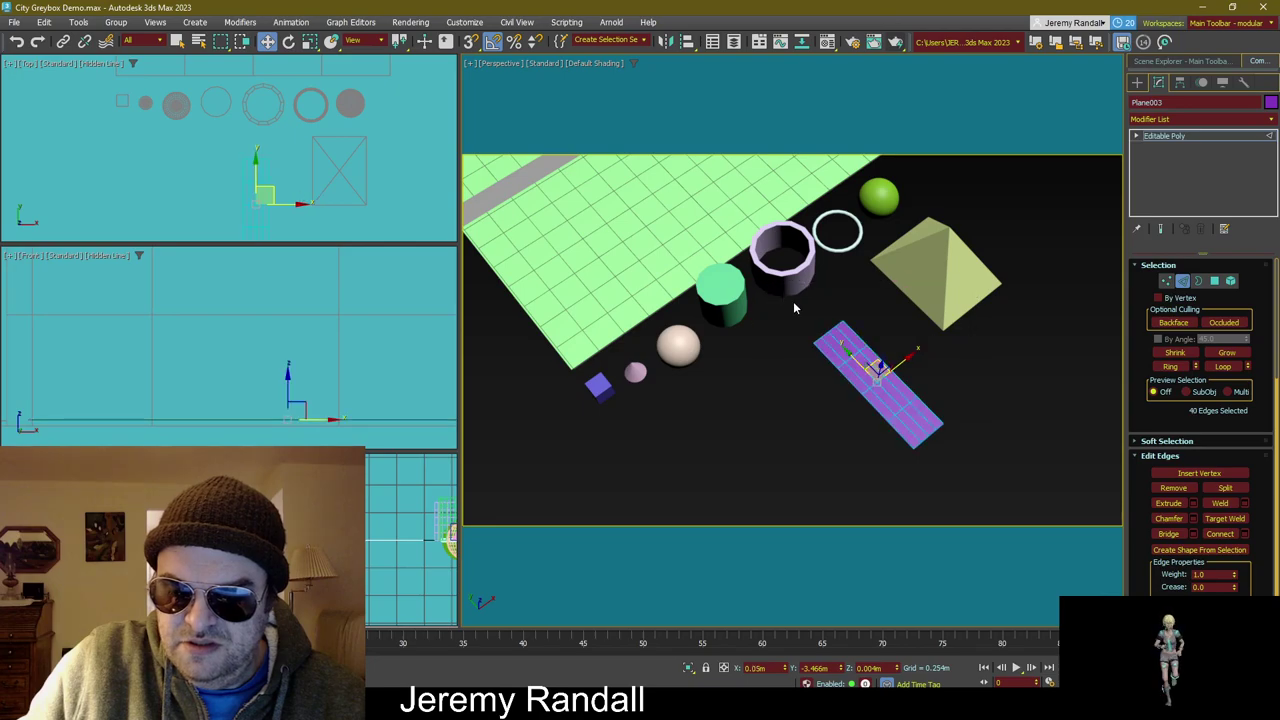
click(811, 440)
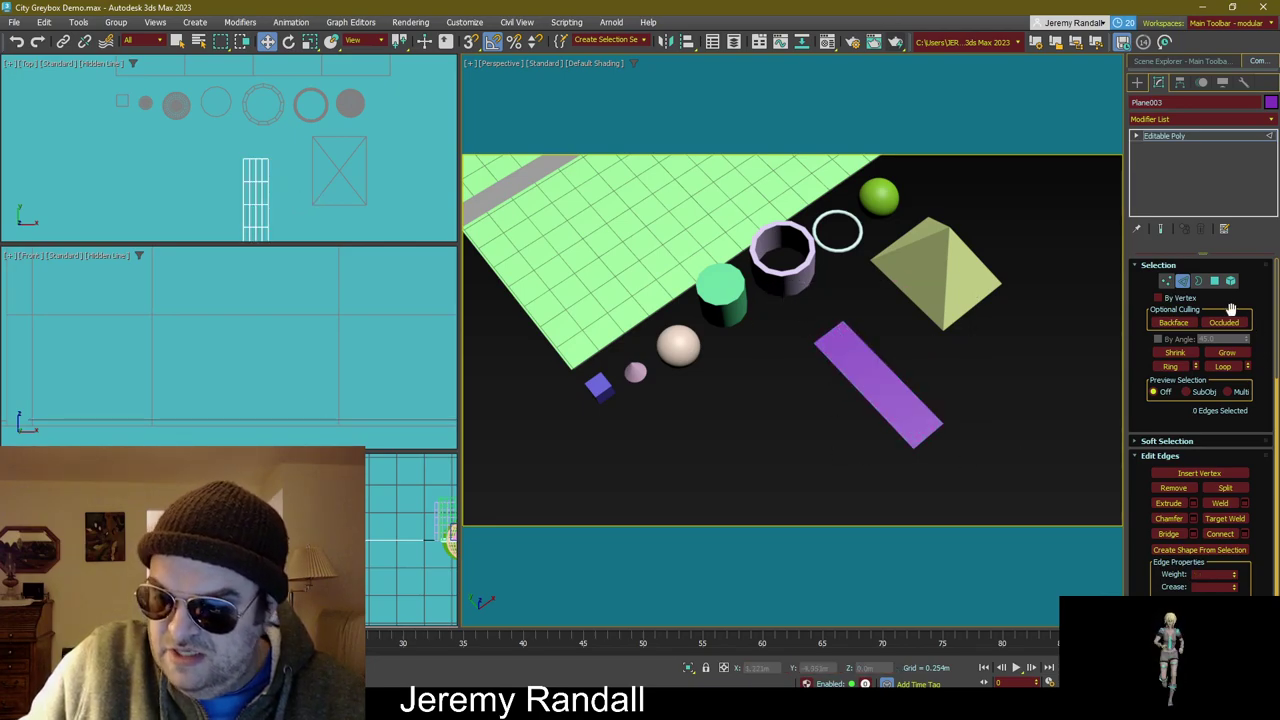
click(1198, 281)
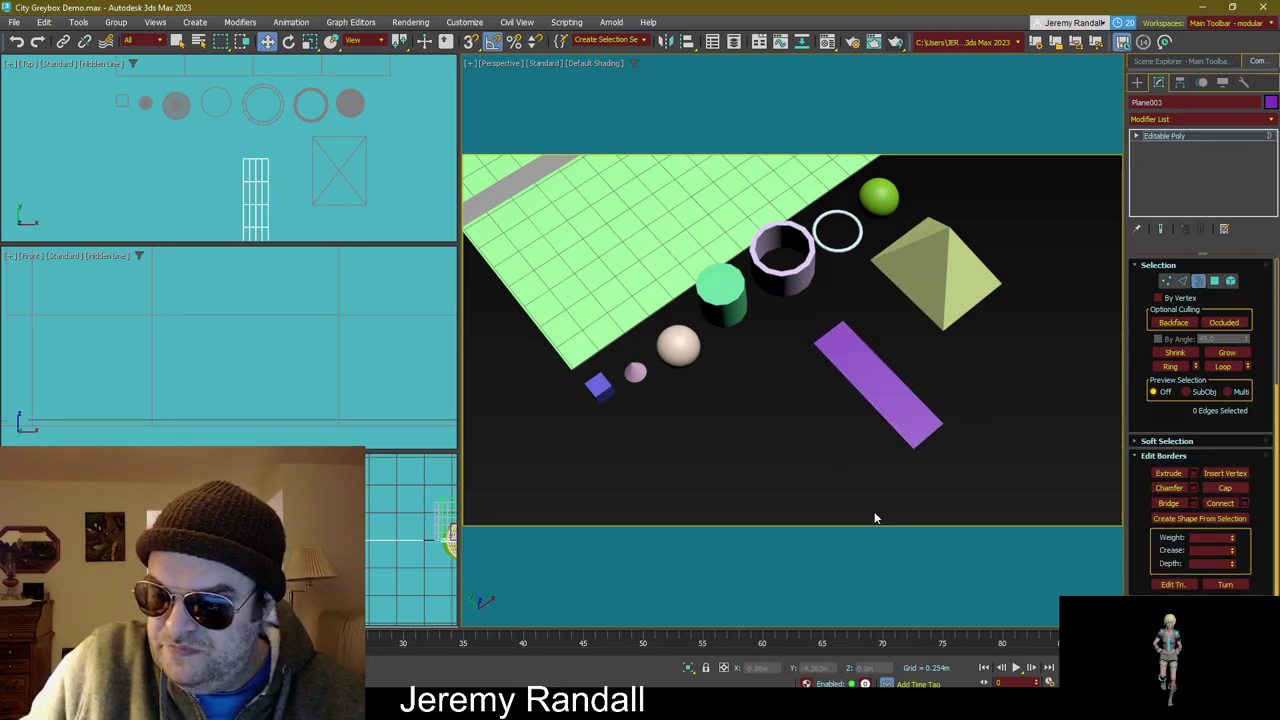
click(910, 396)
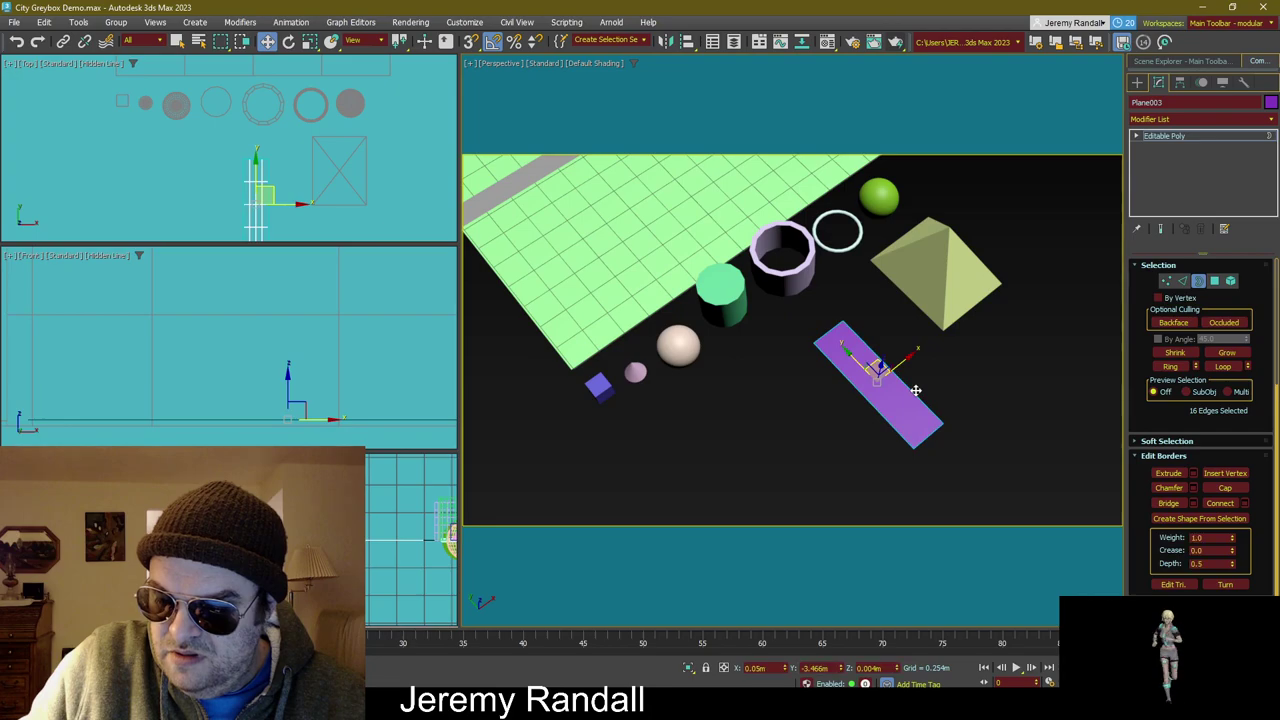
Step: Back in Edge mode, clear the selection and pick one edge from a low side view
click(1182, 281)
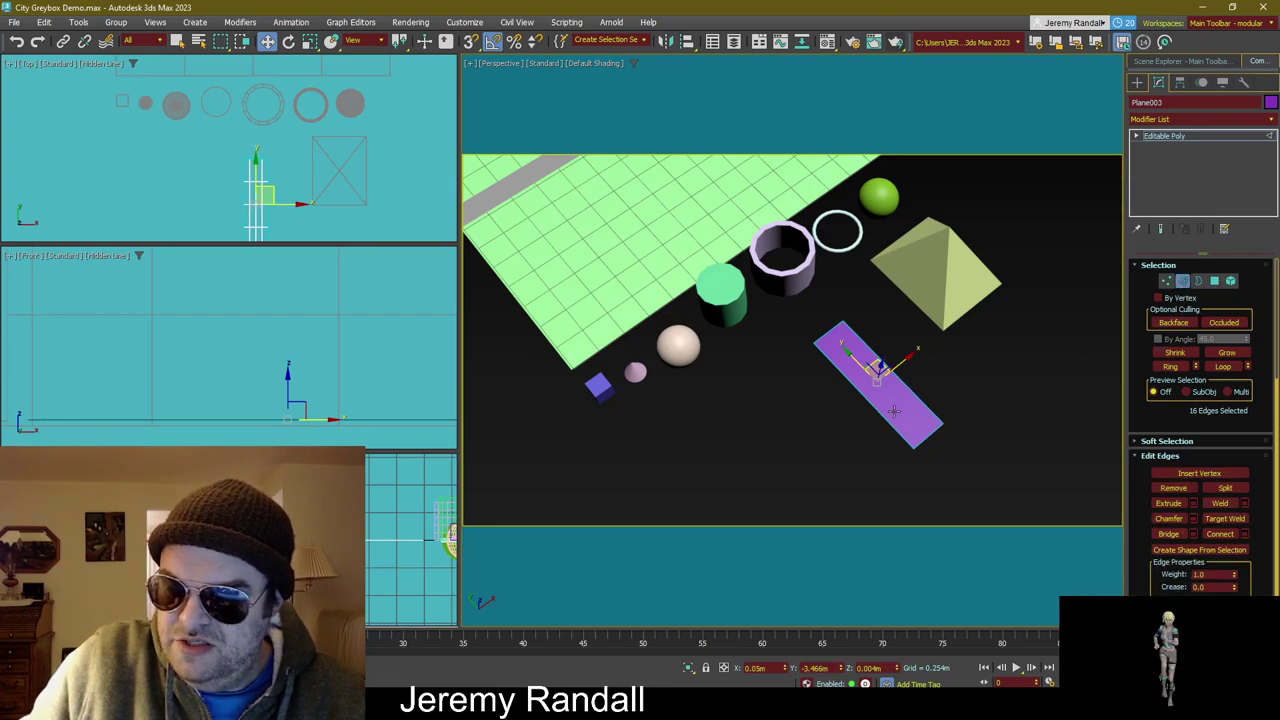
middle_drag(888, 424, 888, 416)
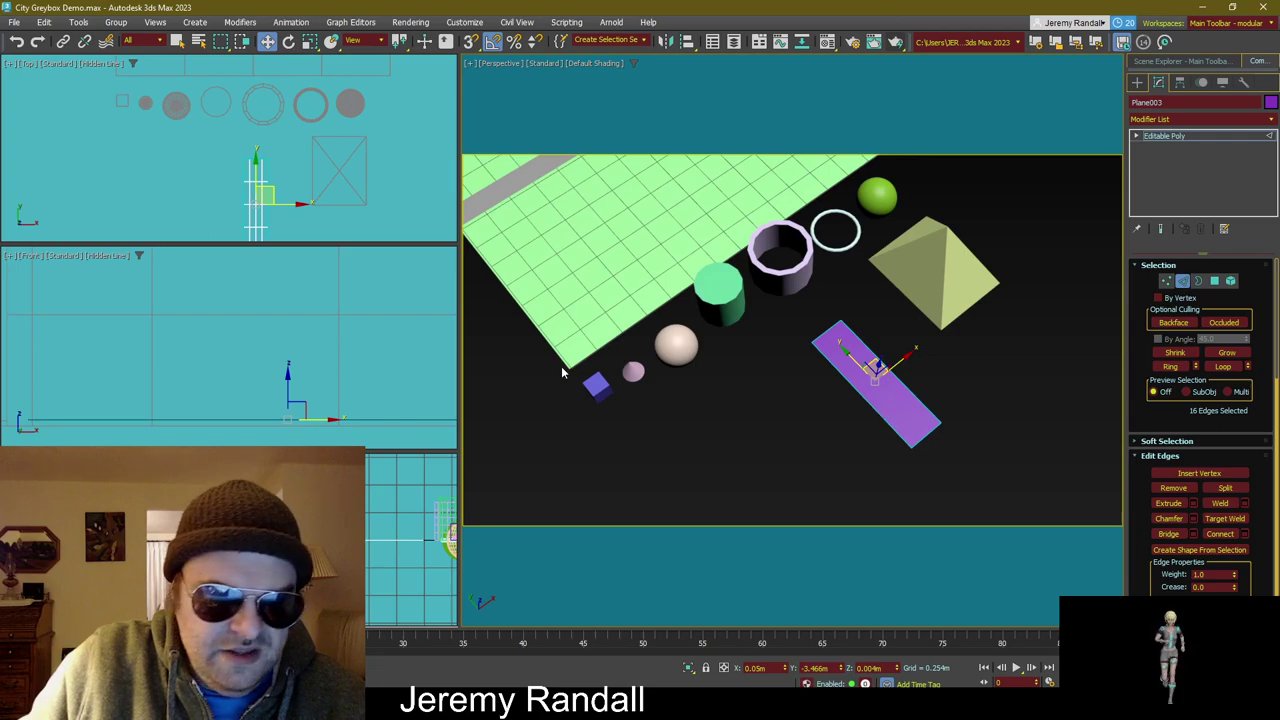
middle_drag(282, 339, 263, 300)
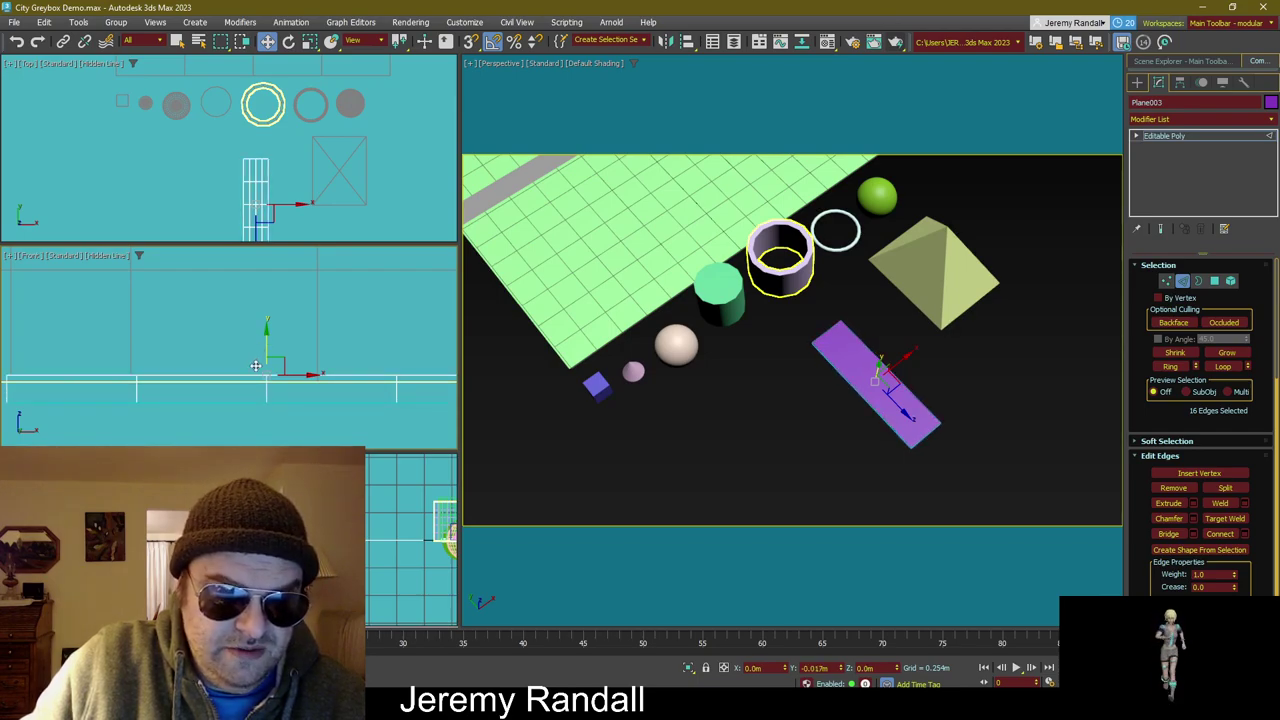
click(760, 432)
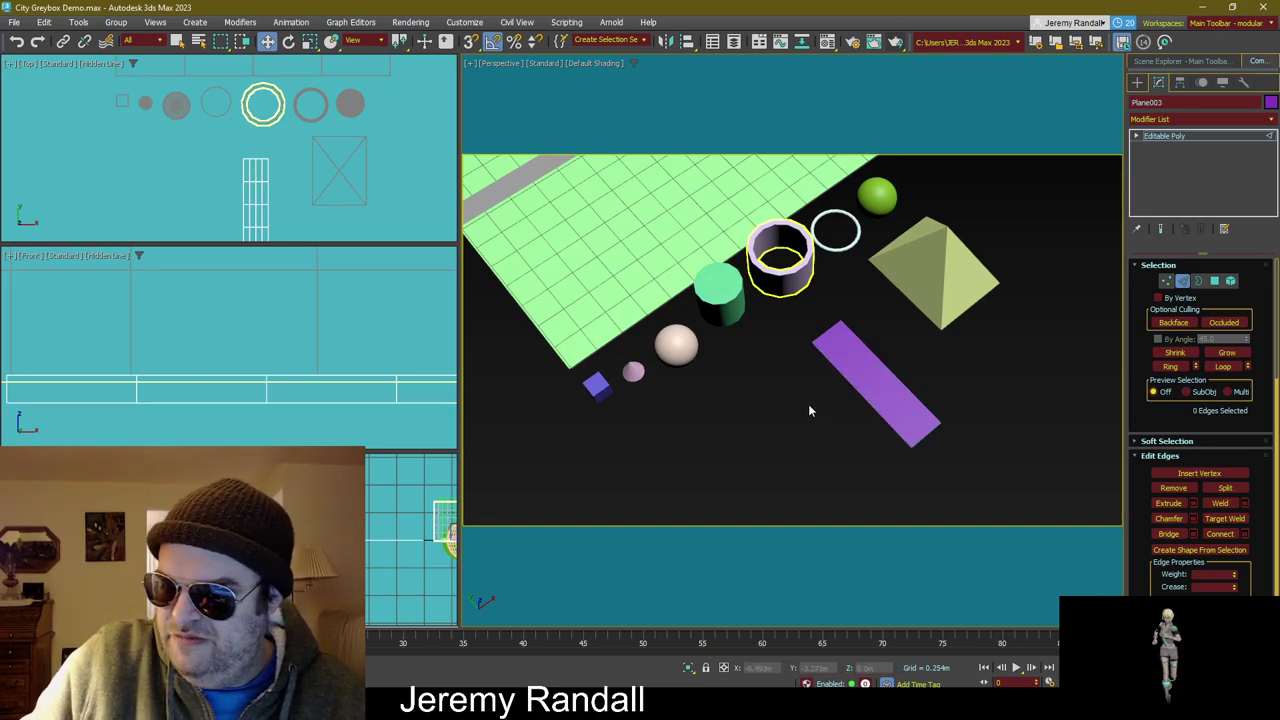
alt+middle_drag(810, 410, 864, 380)
click(864, 382)
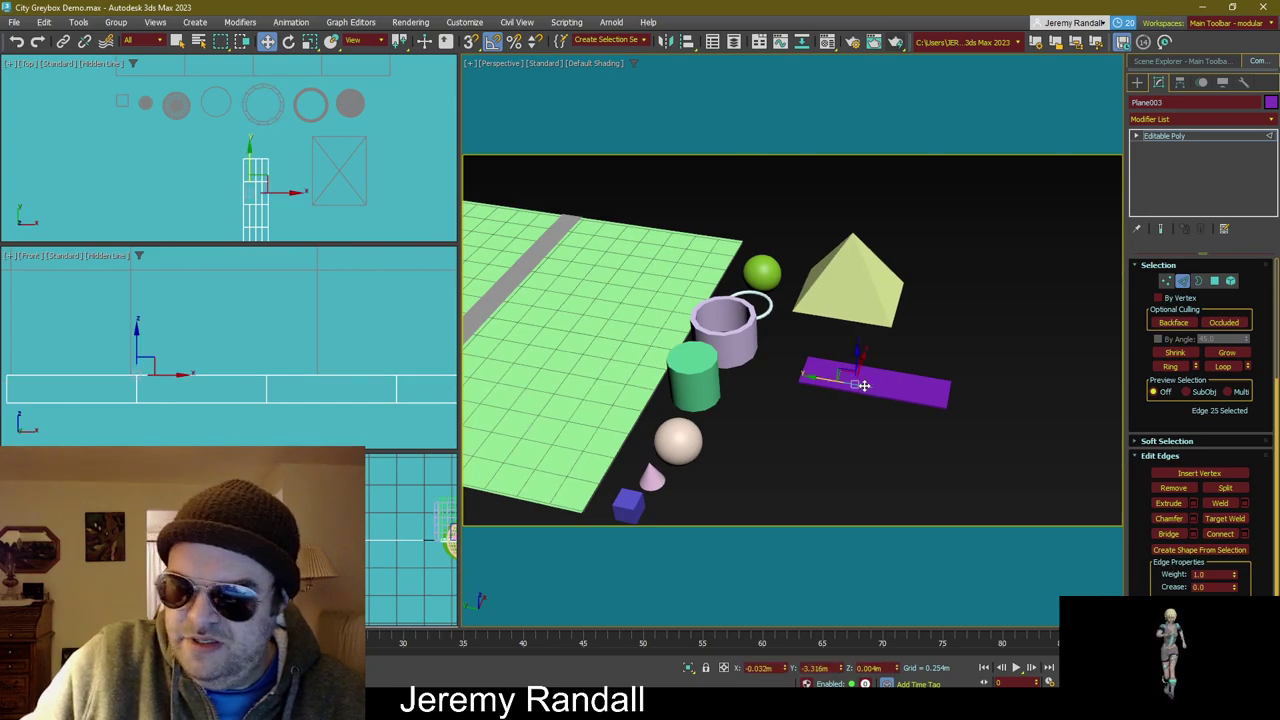
key(q)
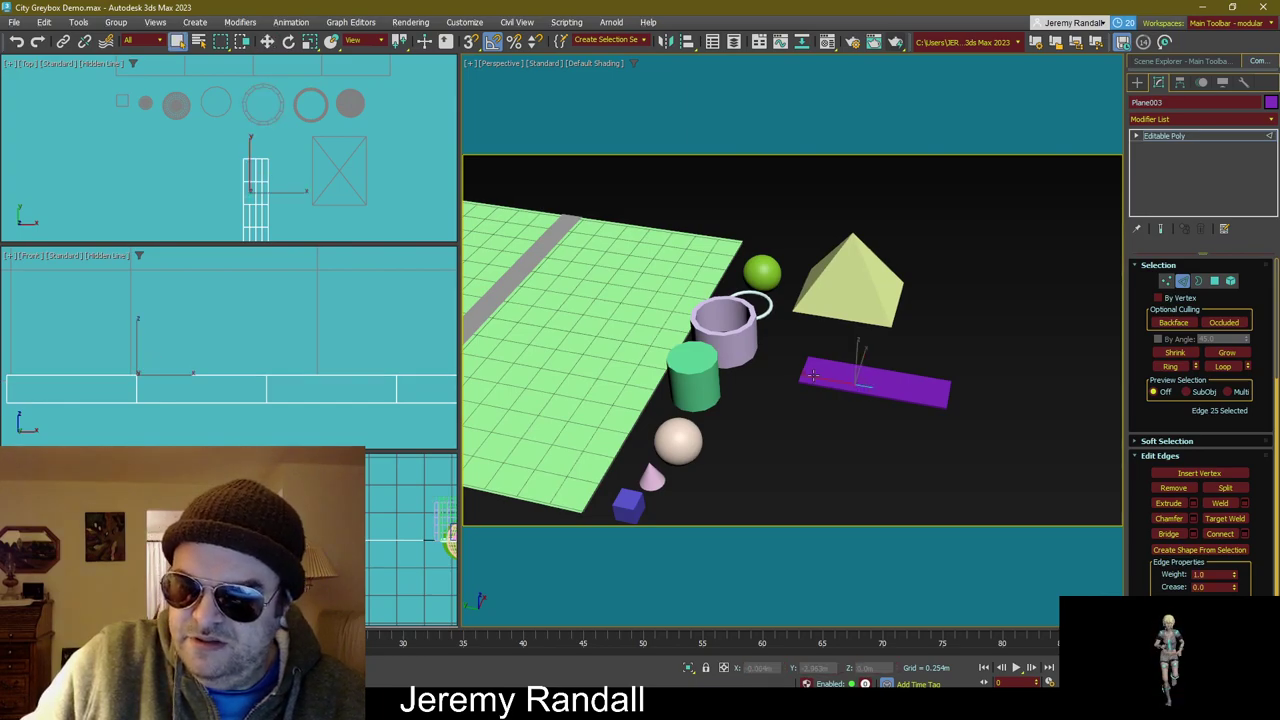
click(1184, 280)
key(z)
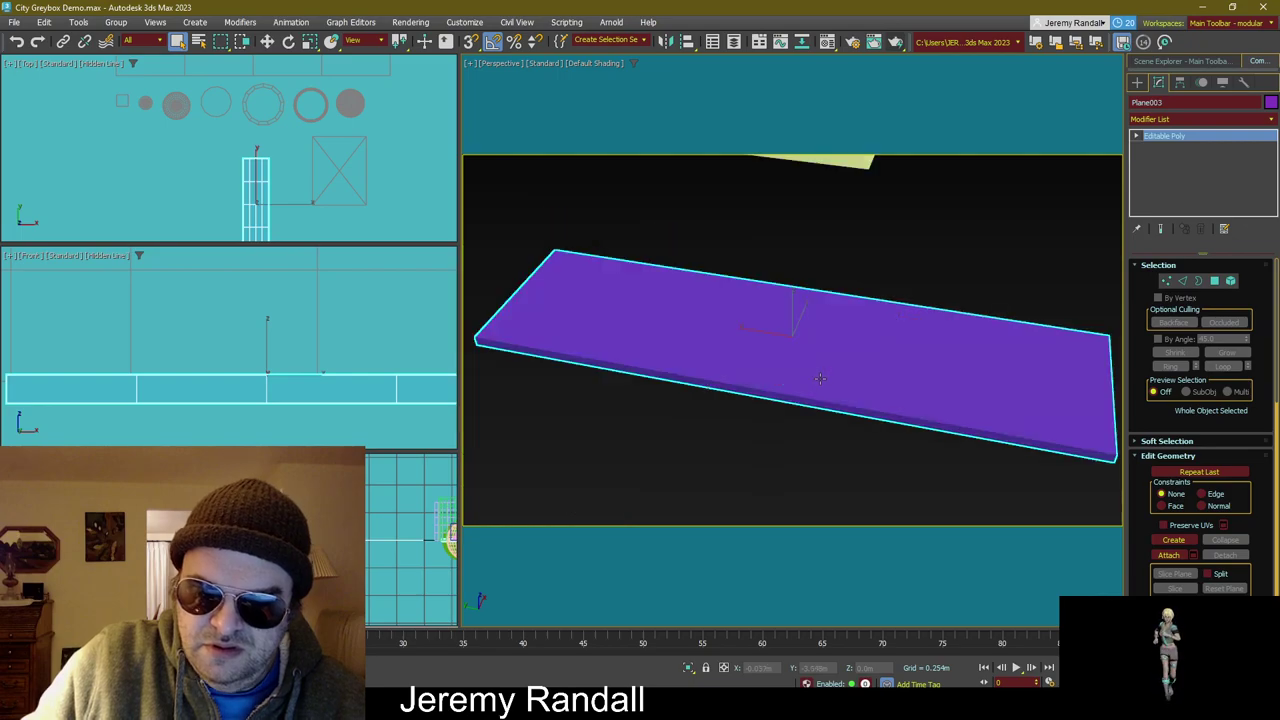
alt+middle_drag(818, 380, 770, 360)
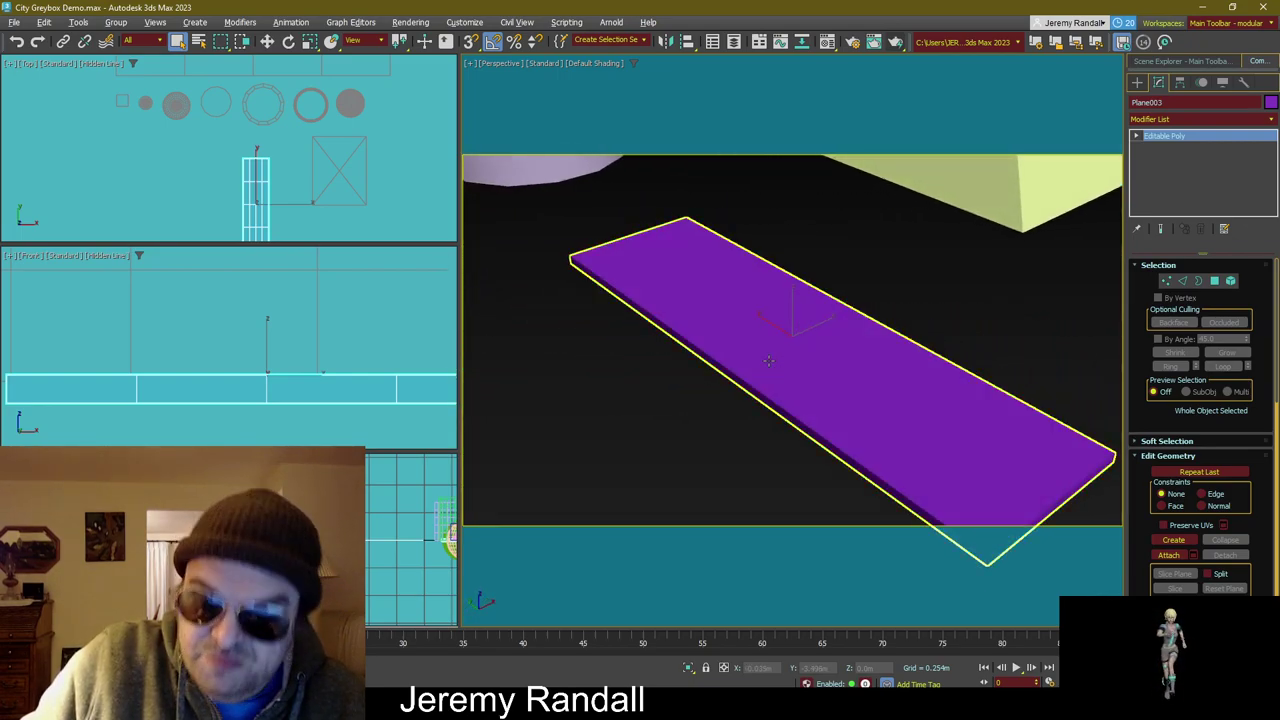
scroll(764, 366, down, 5)
scroll(764, 366, down, 8)
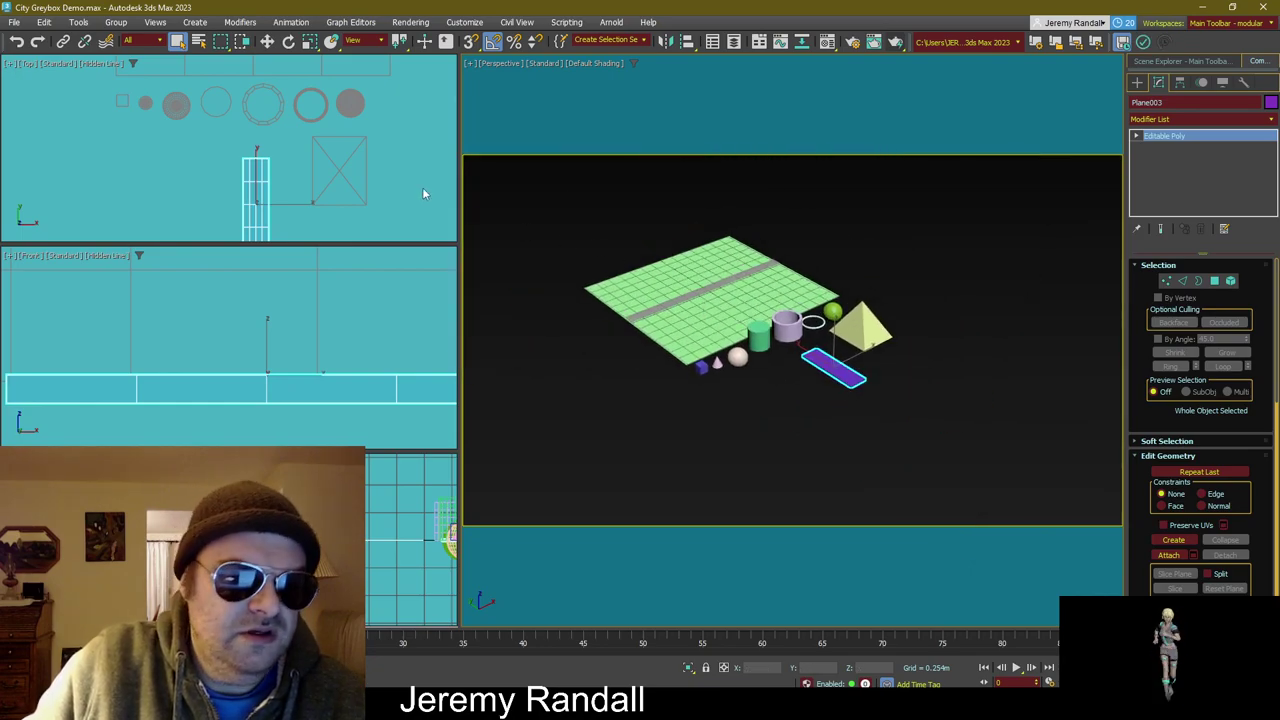
key(ctrl+d)
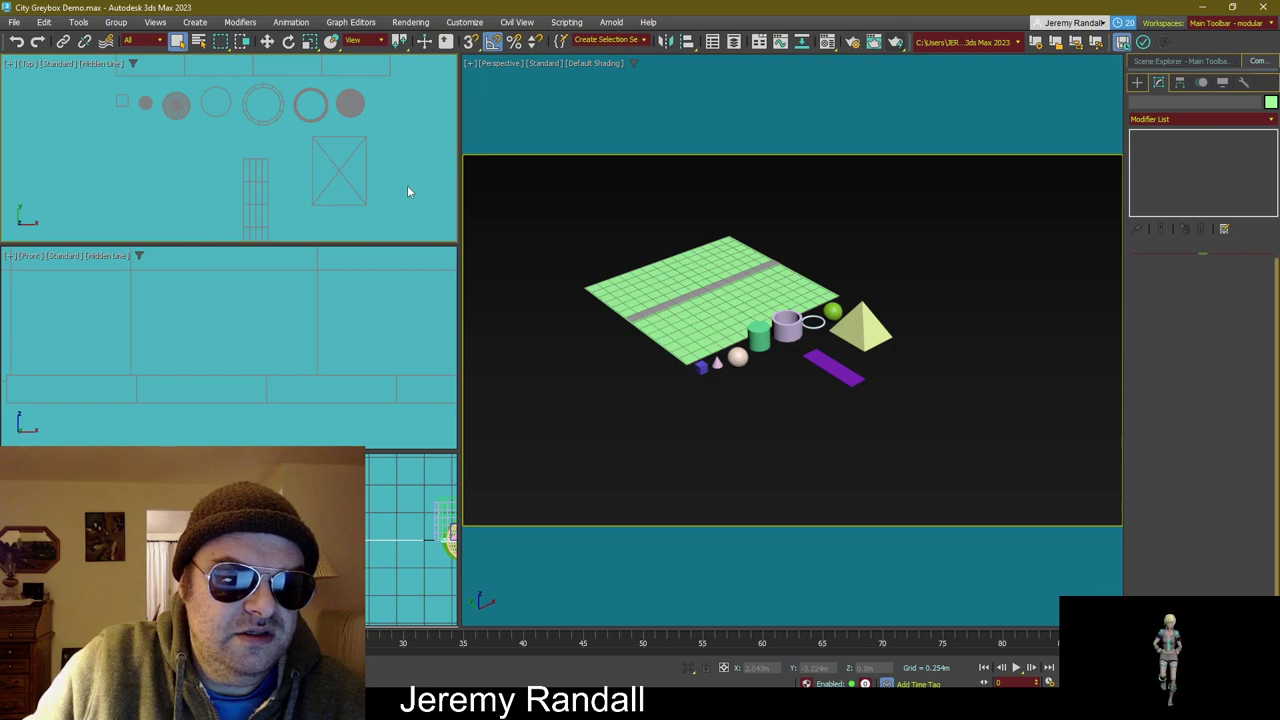
Step: Maximize the Top viewport and try Default Shading and Flat Color
right_click(407, 185)
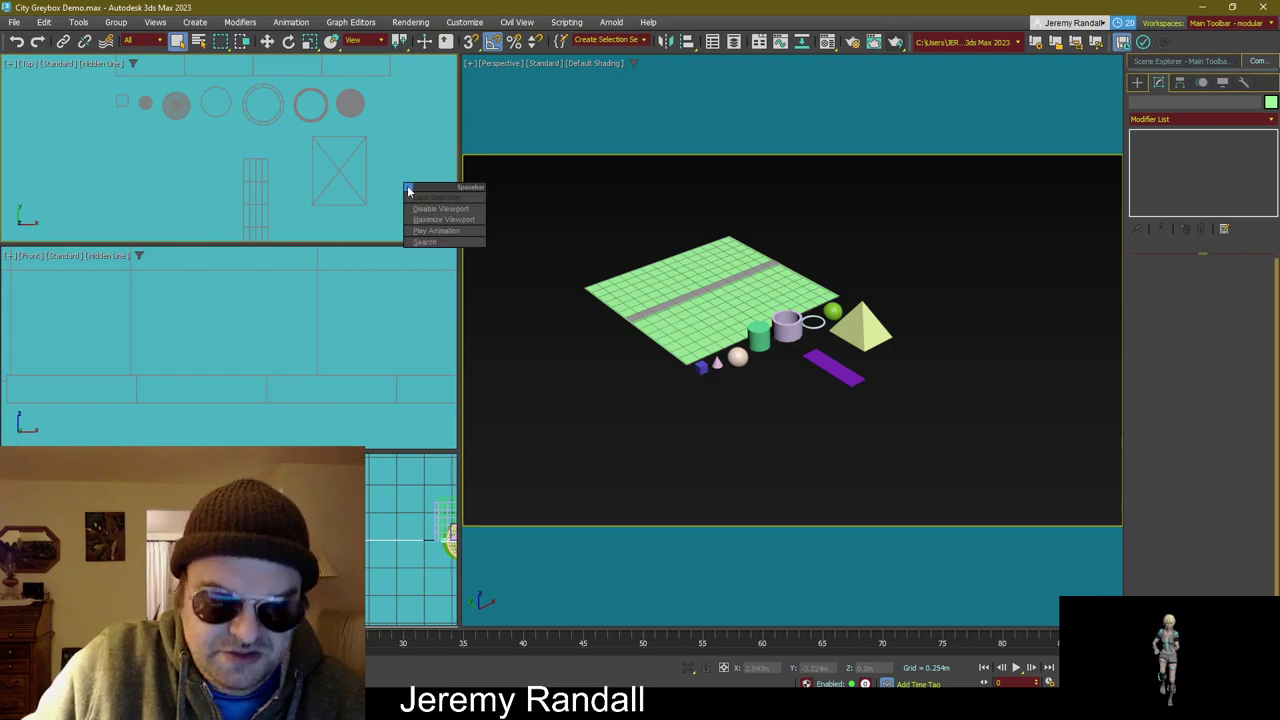
click(463, 220)
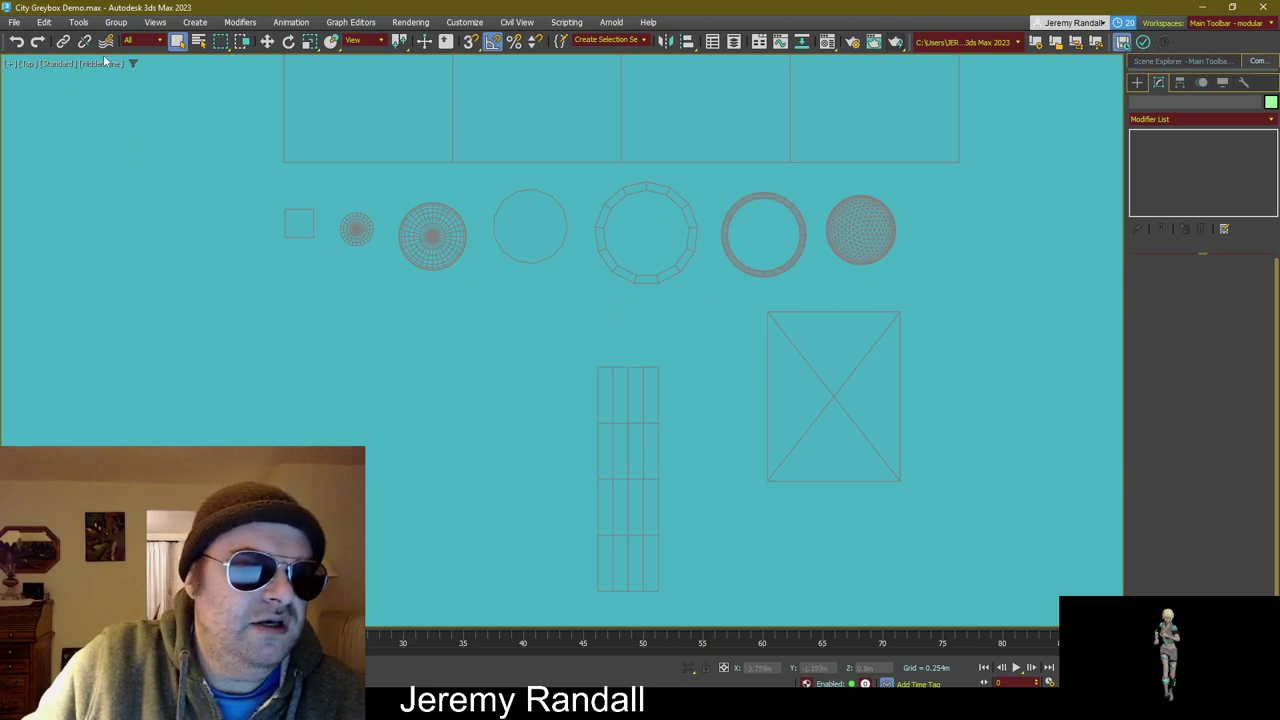
click(103, 63)
click(124, 79)
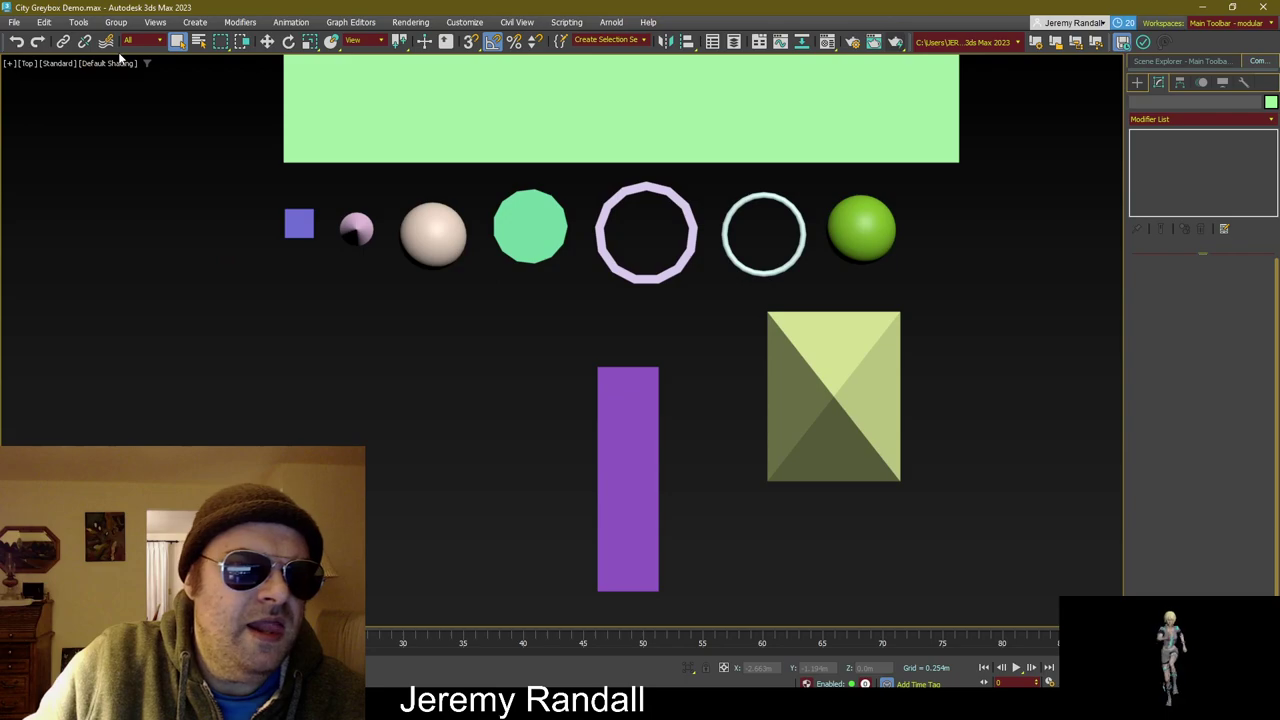
click(120, 63)
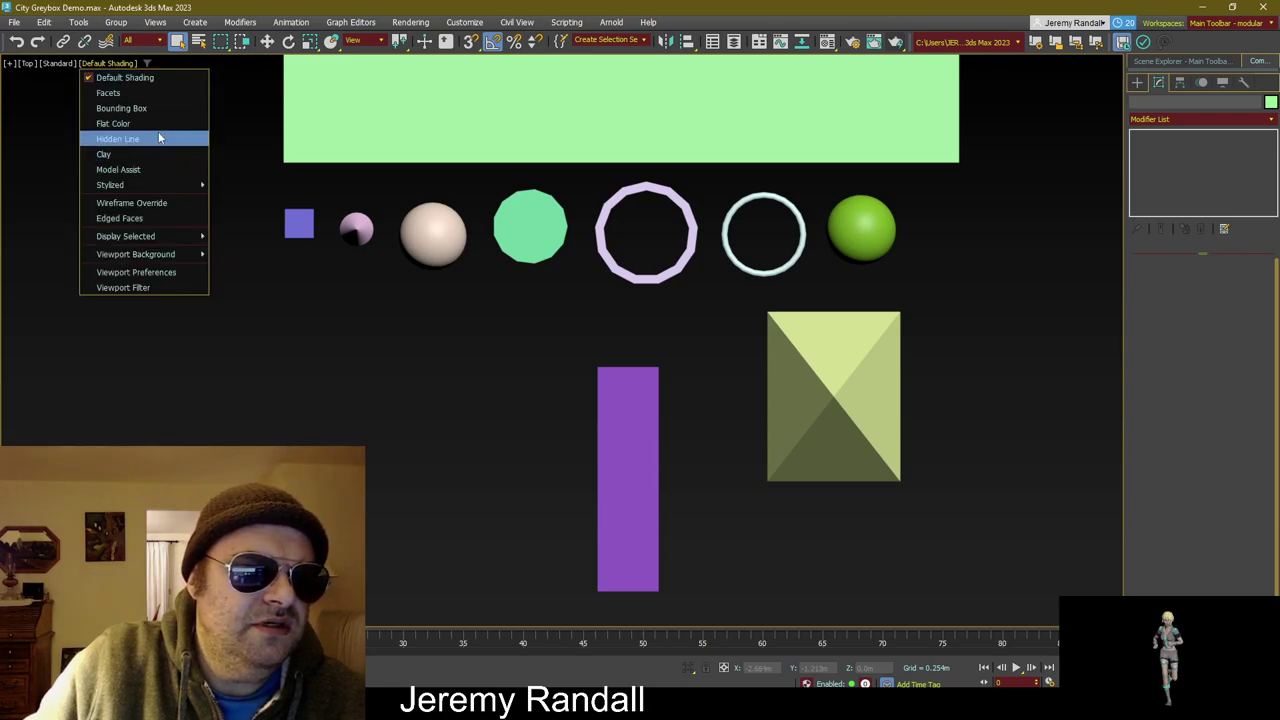
click(158, 123)
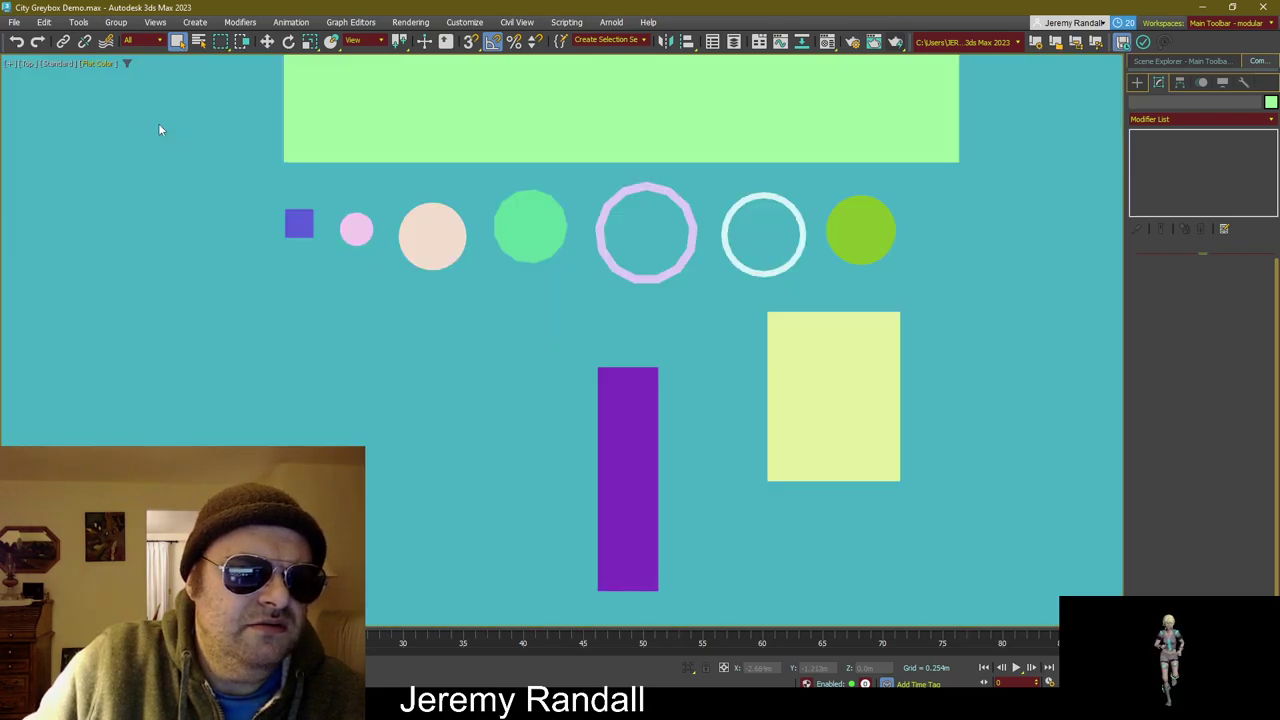
Step: Try other shading styles, including Hidden Line, returning to Default Shading
click(126, 64)
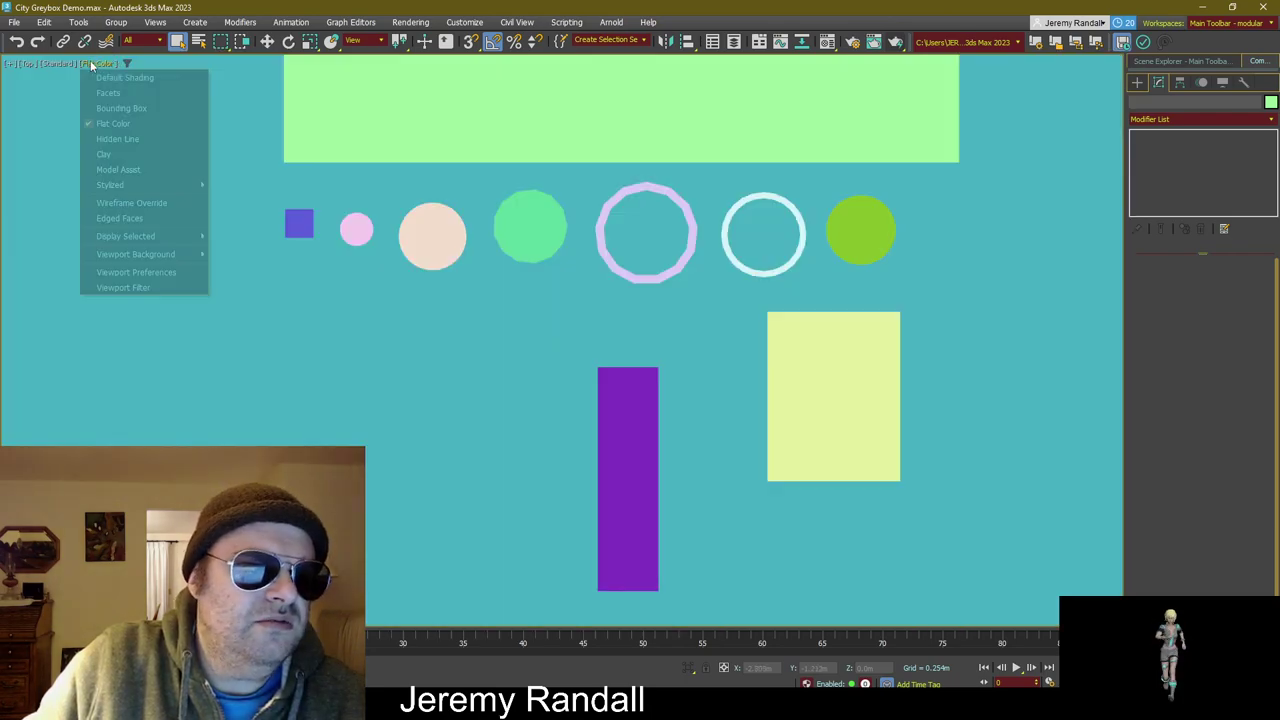
click(151, 150)
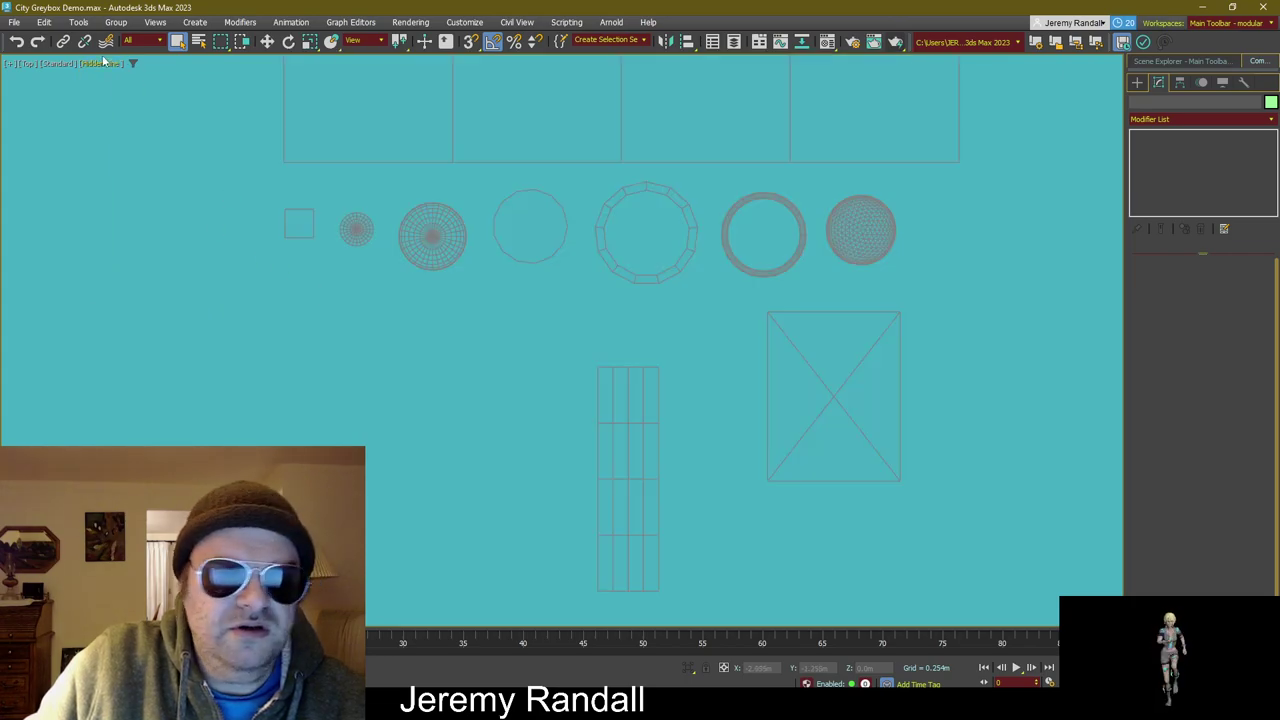
click(103, 64)
click(119, 76)
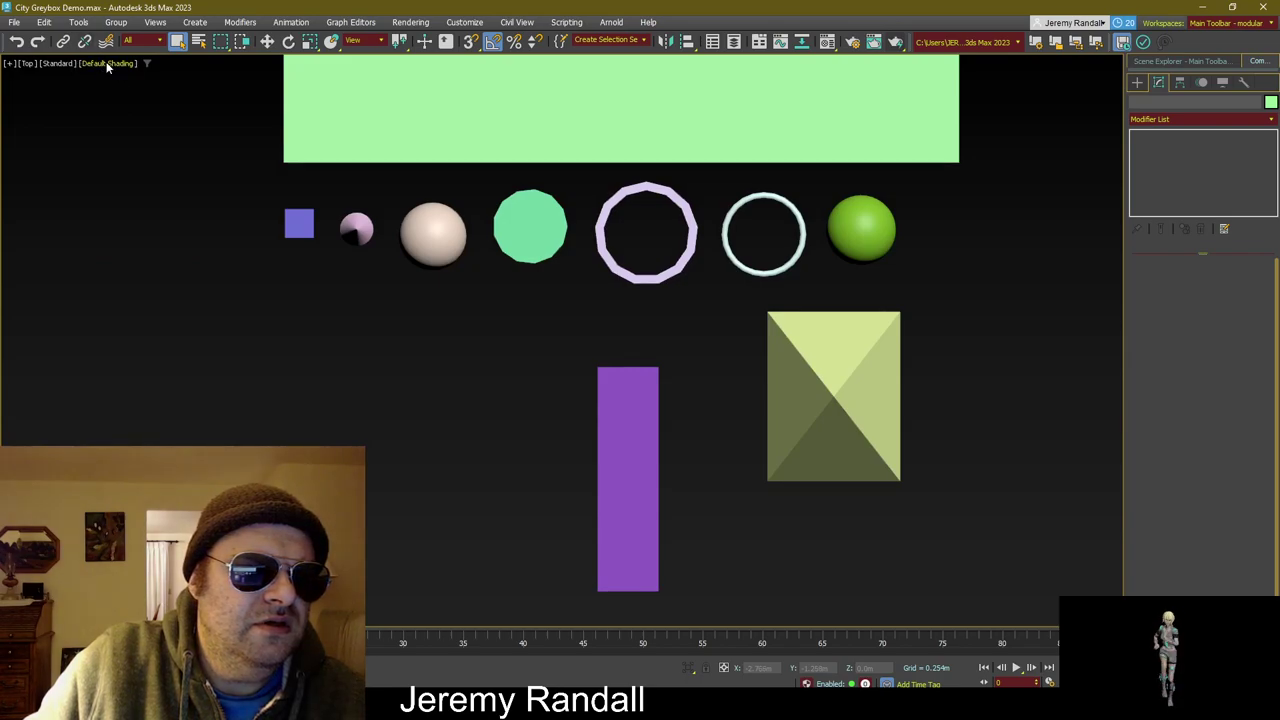
click(100, 66)
click(138, 142)
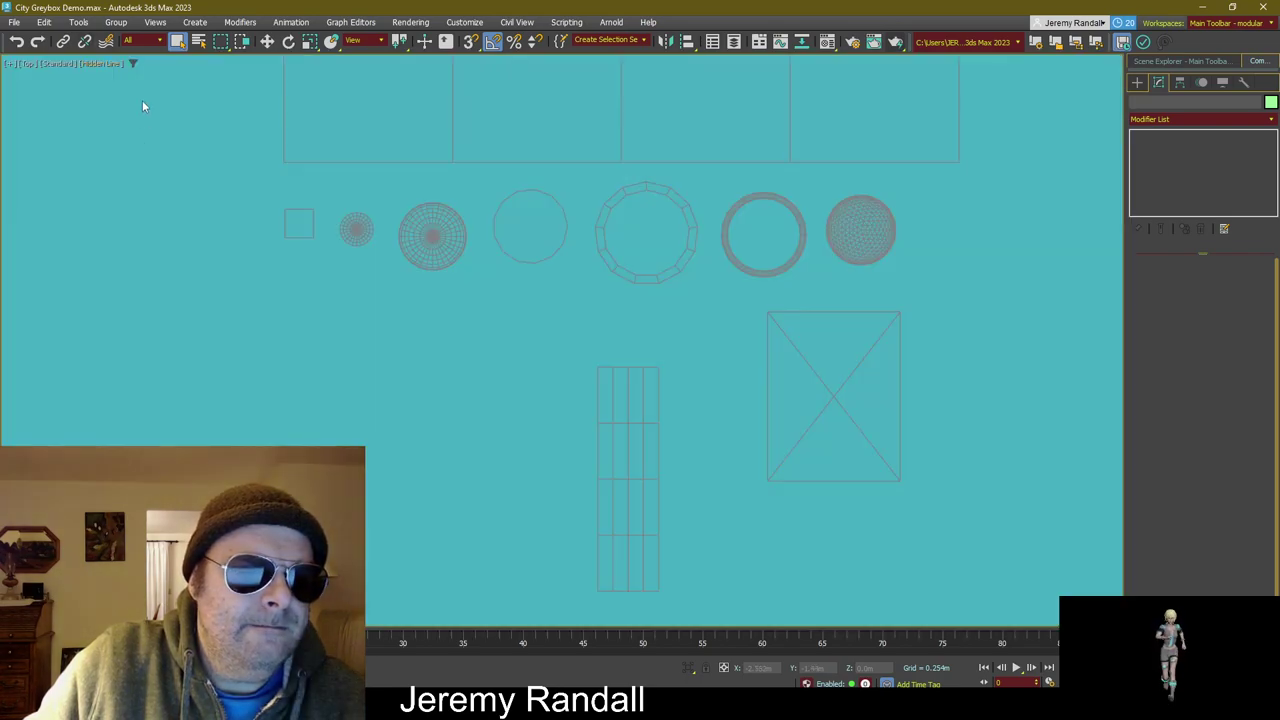
click(94, 64)
click(122, 77)
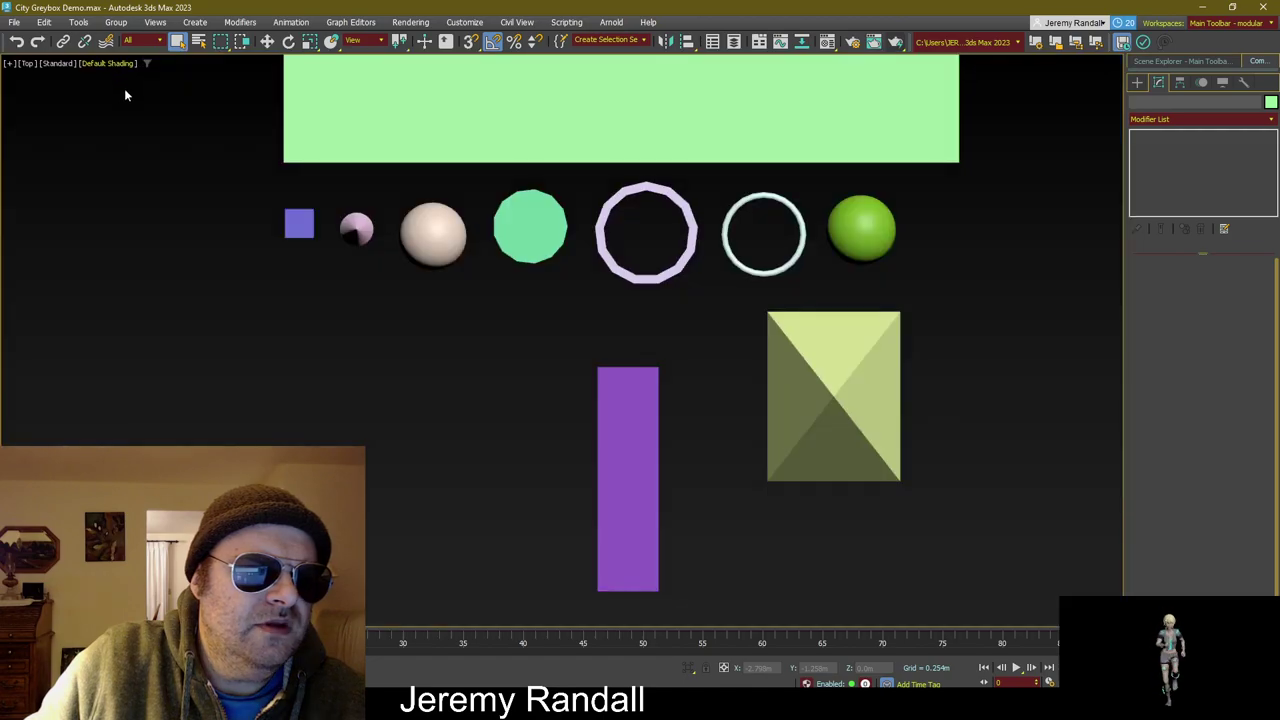
Step: Turn on Edged Faces over the shaded objects and select the blue box
click(119, 62)
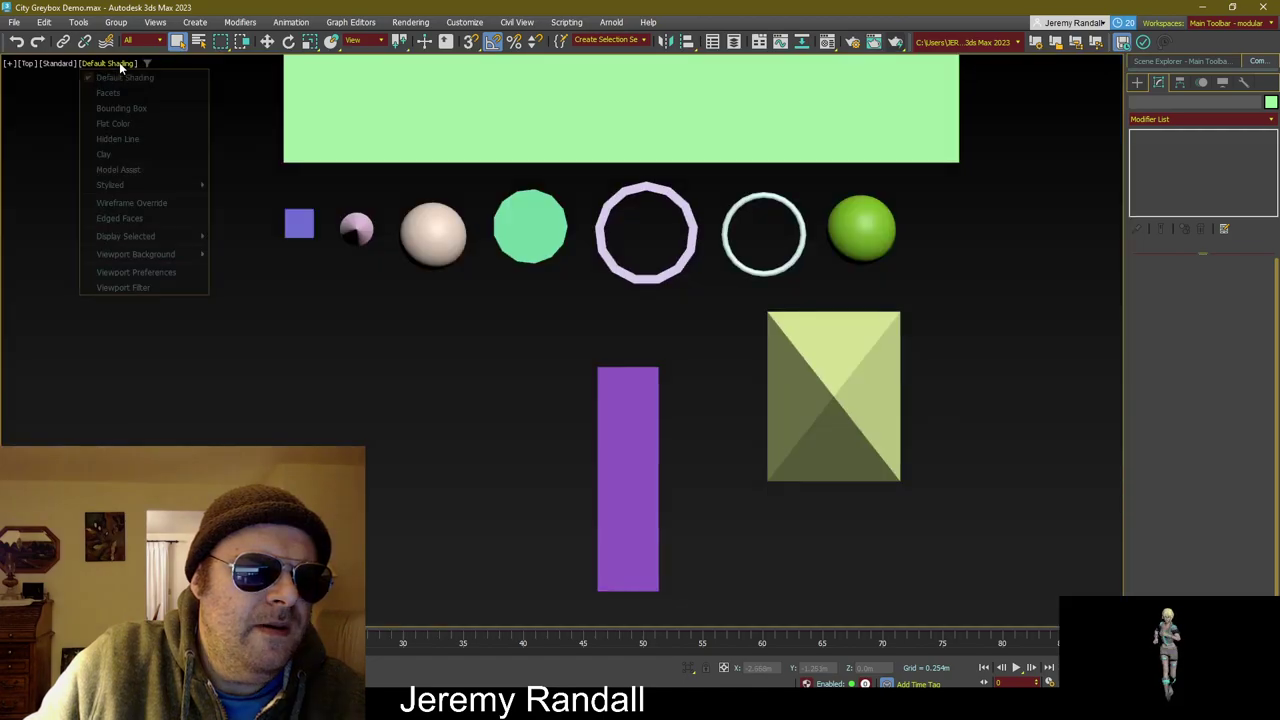
click(145, 218)
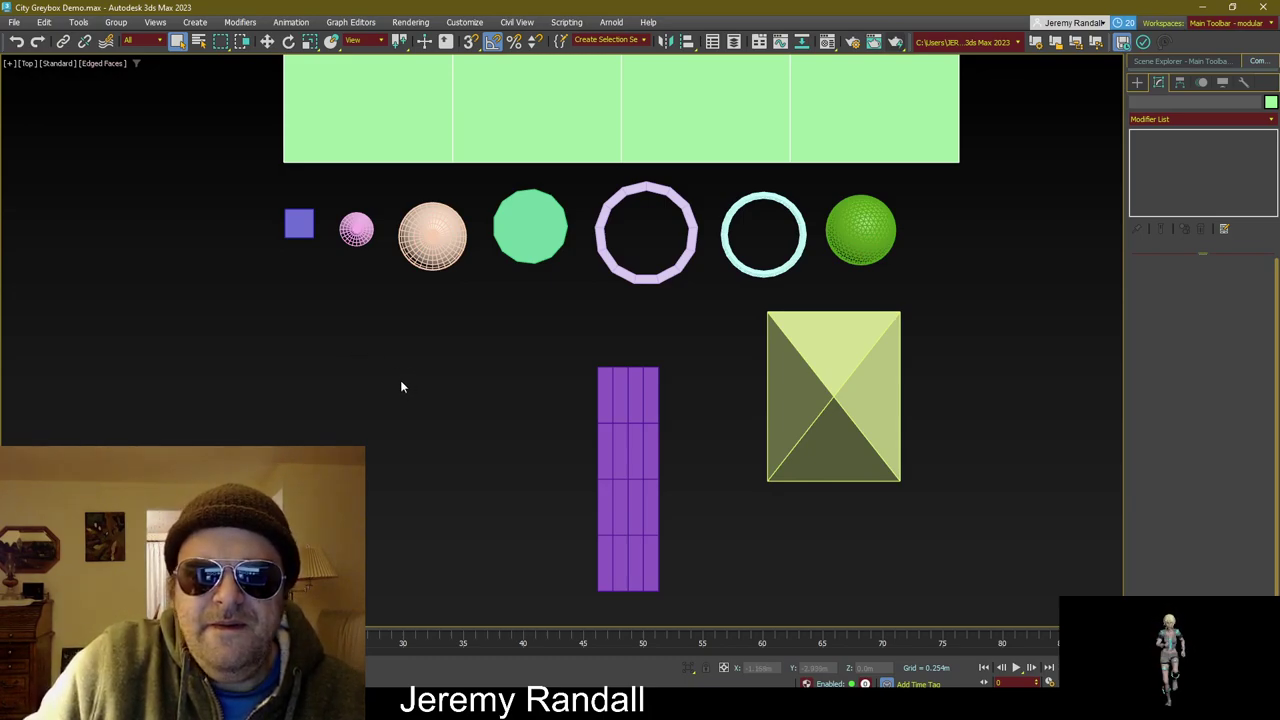
click(305, 225)
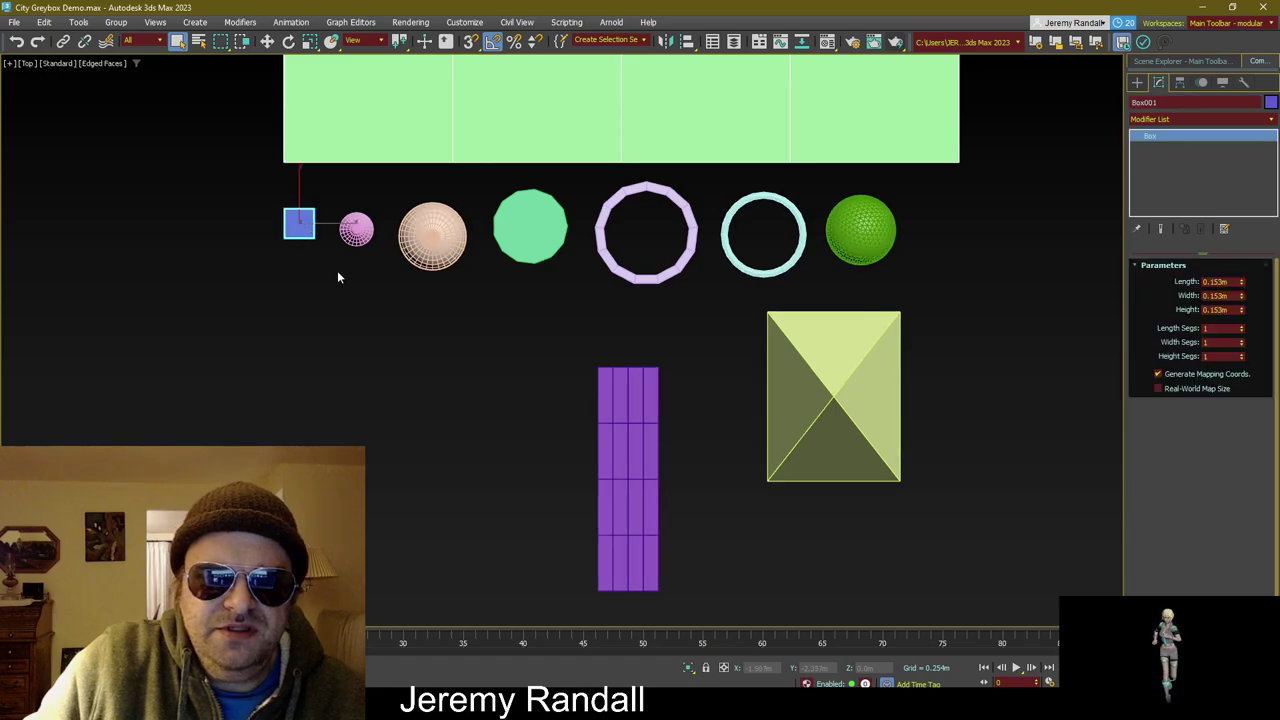
Step: Move the pink cone up beside the blue box and the peach sphere below it
key(w)
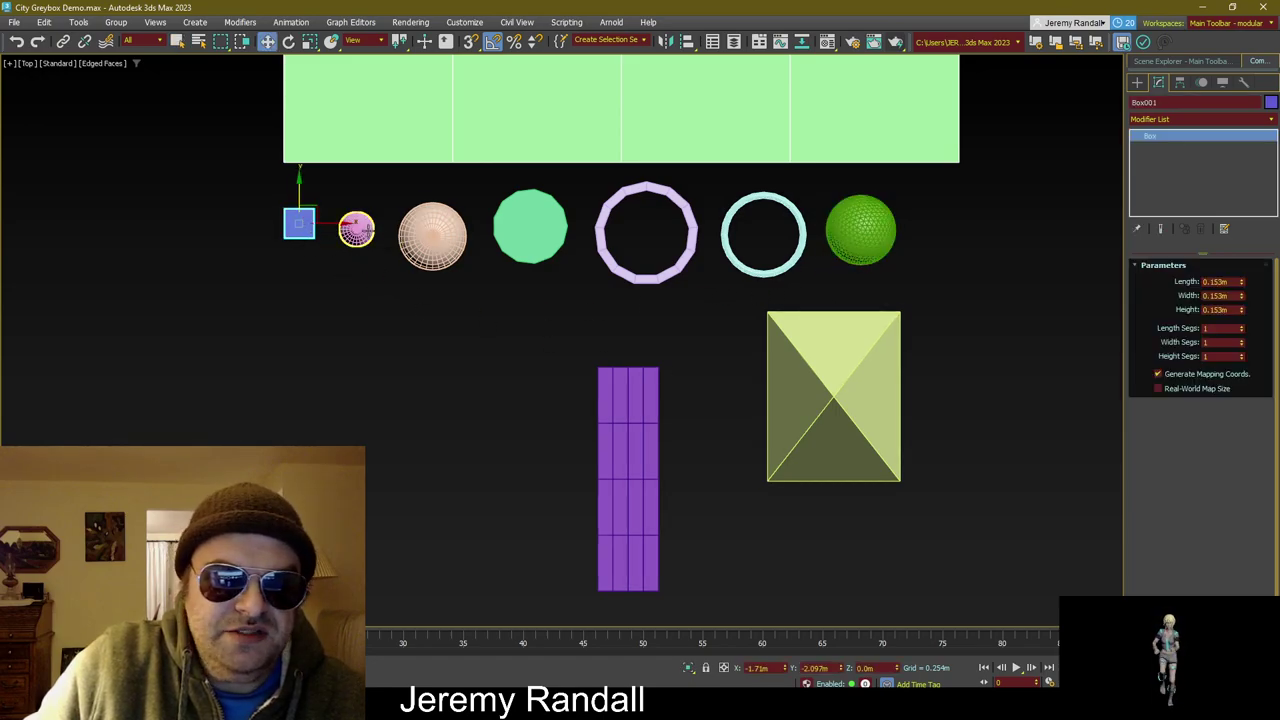
click(358, 229)
drag(371, 214, 356, 207)
click(425, 225)
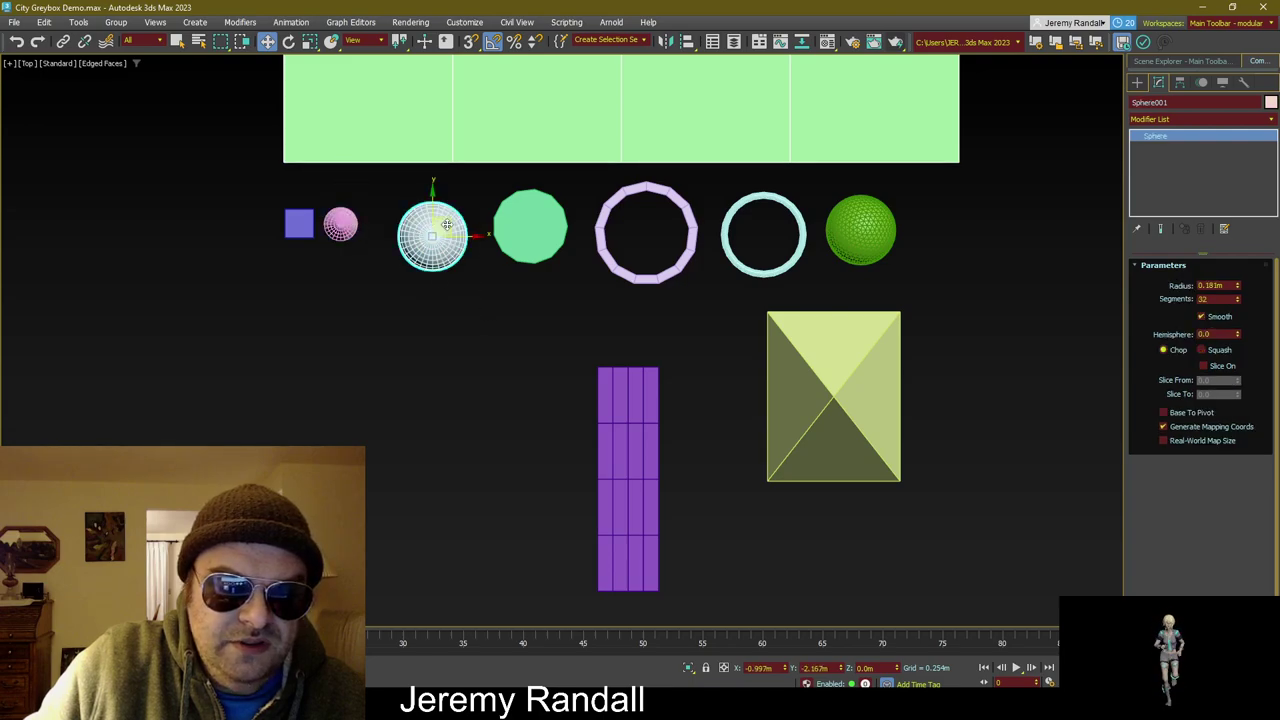
drag(446, 226, 359, 280)
Step: Check the cone's Object Properties and close without changes
click(341, 222)
right_click(341, 222)
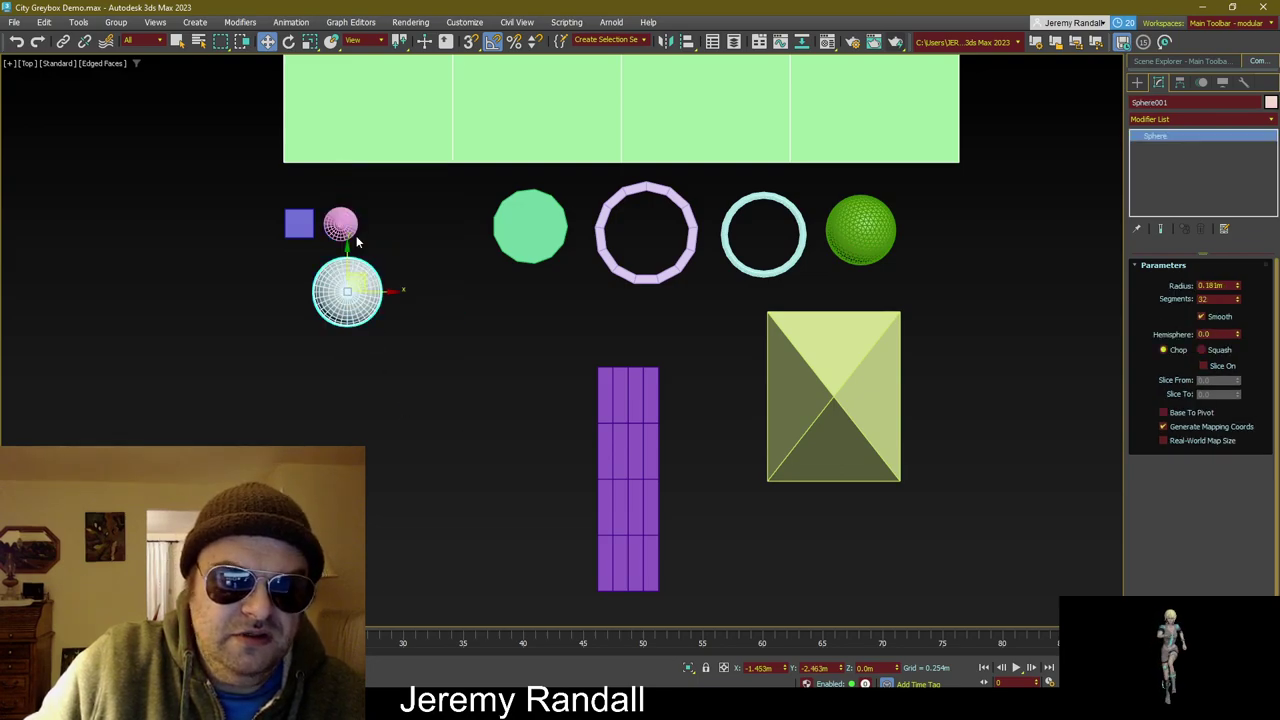
right_click(342, 222)
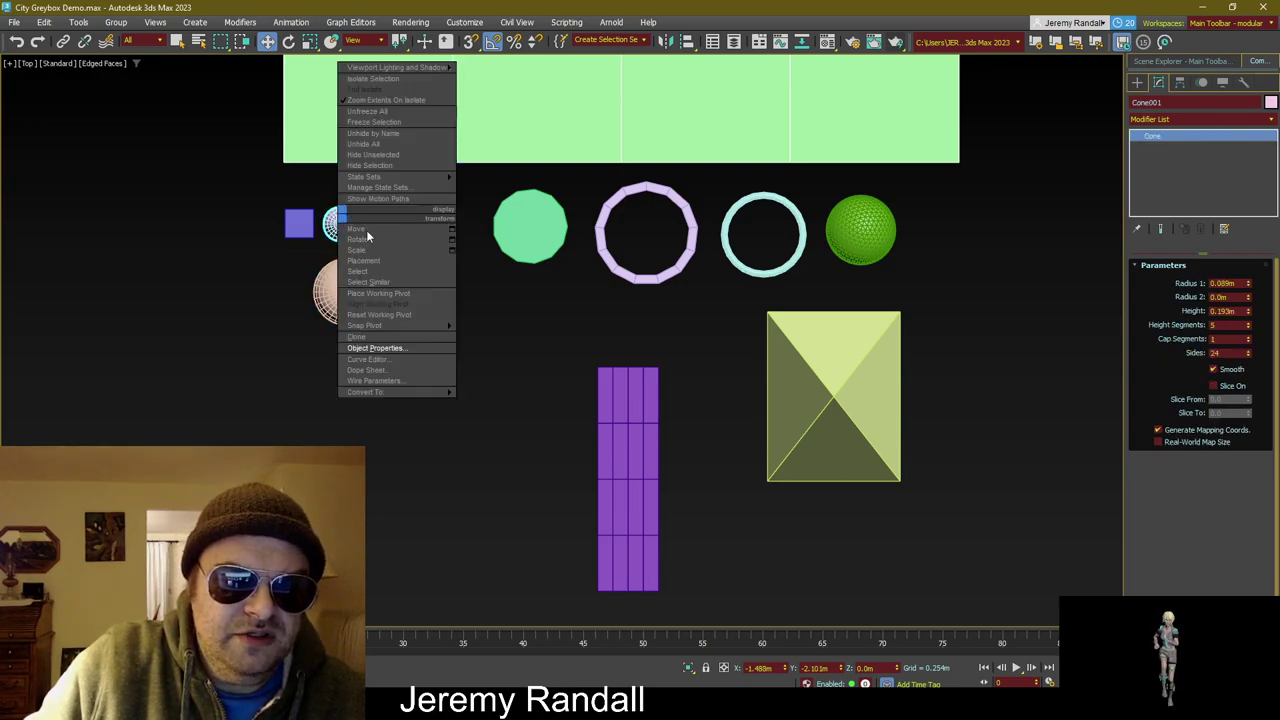
click(388, 347)
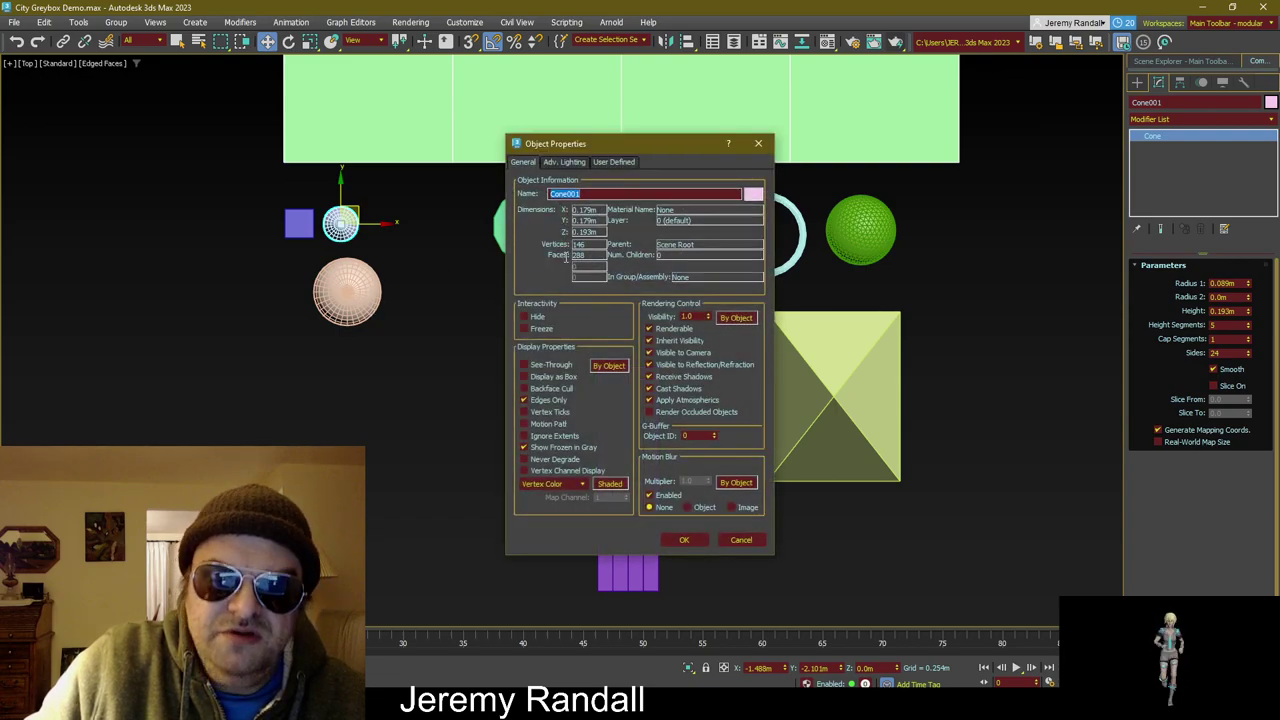
click(727, 540)
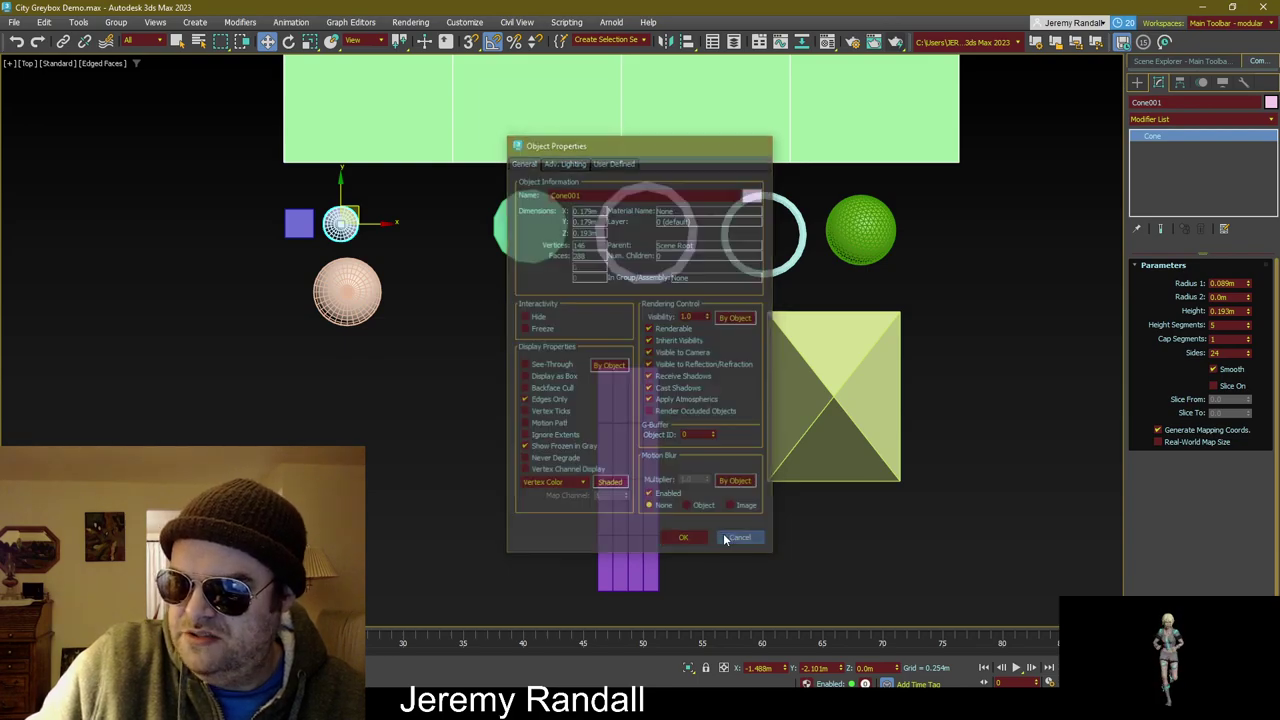
Step: Check the sphere's Object Properties, then delete the sphere
right_click(370, 293)
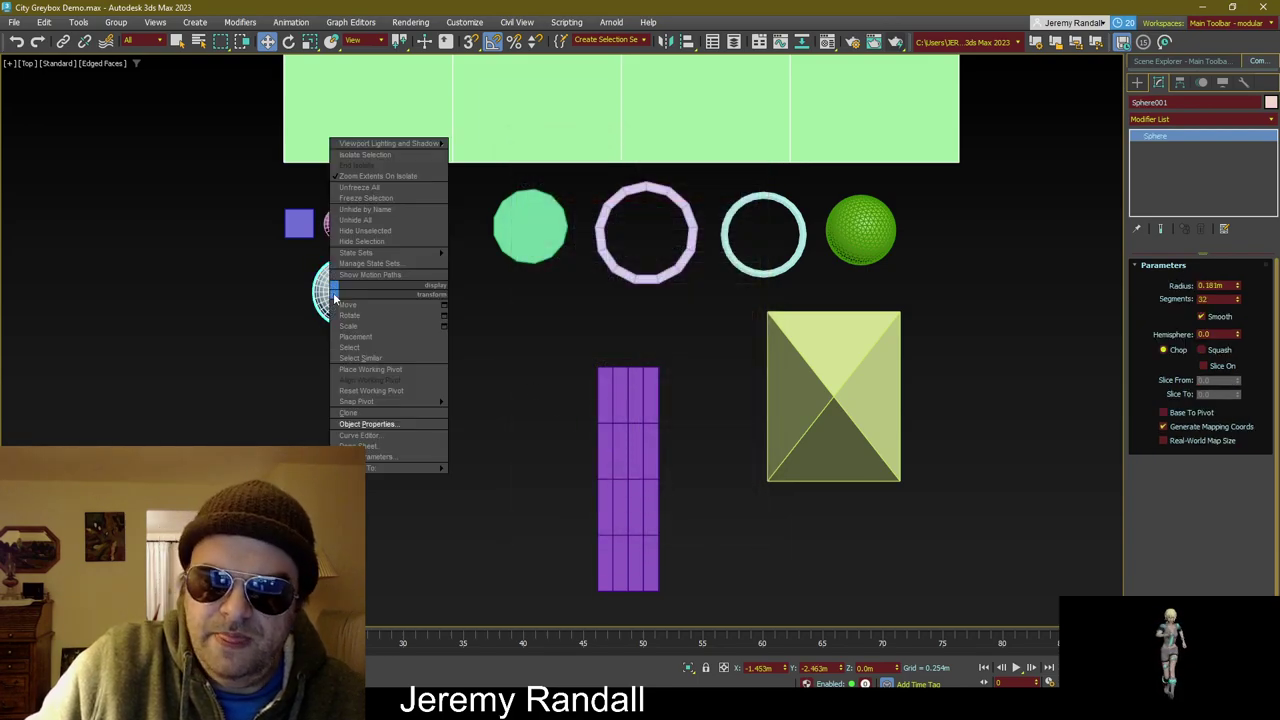
click(388, 423)
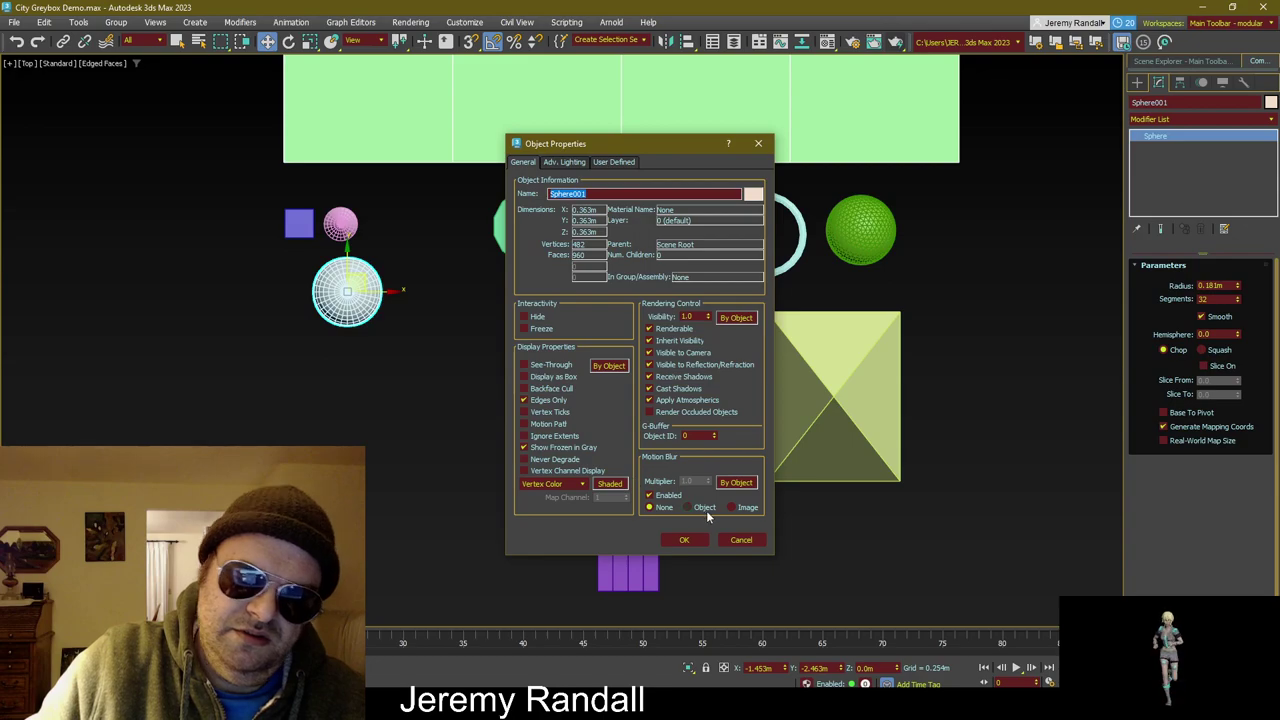
click(741, 540)
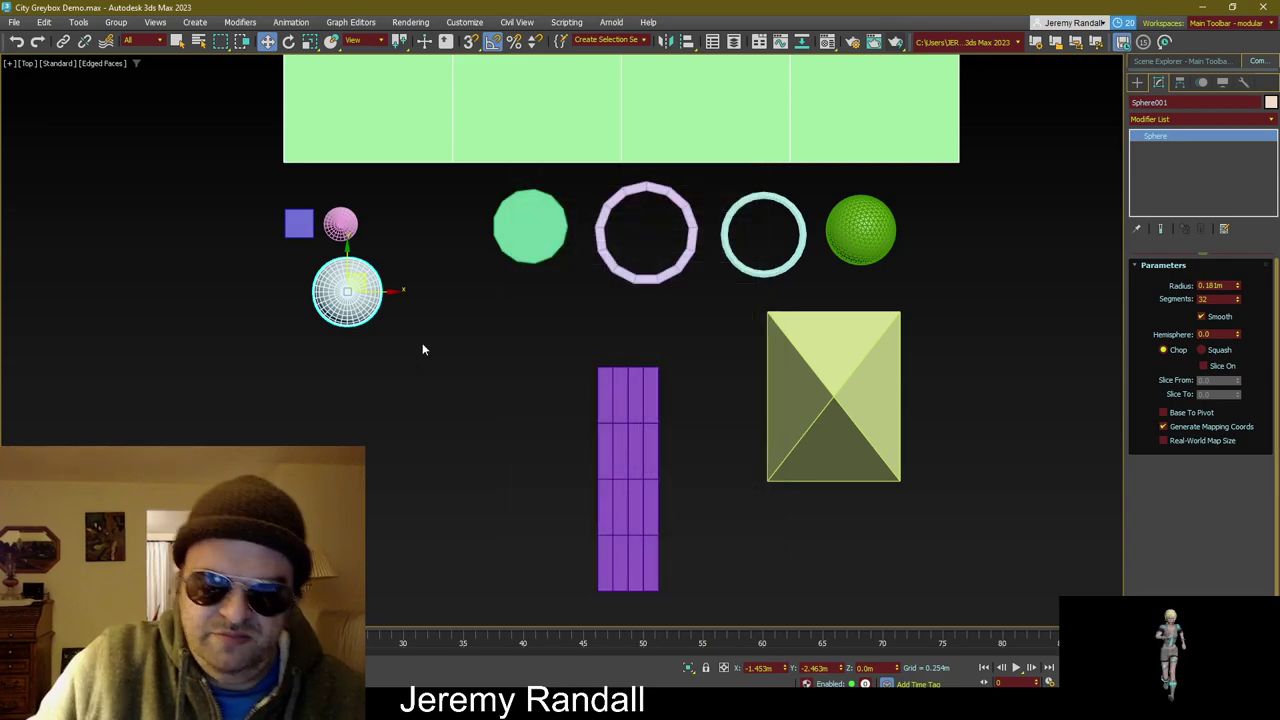
key(Delete)
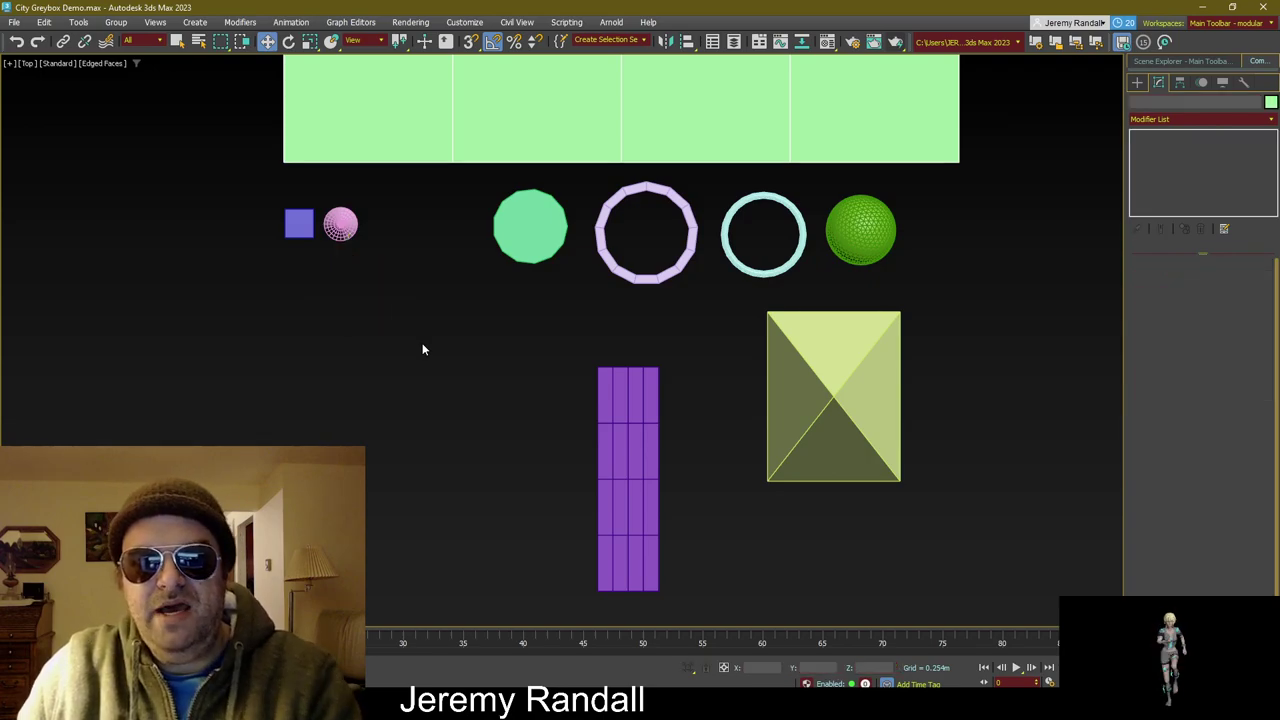
Step: Slide the green cylinder, lavender tube and cyan torus left into a row beside the cone
click(340, 224)
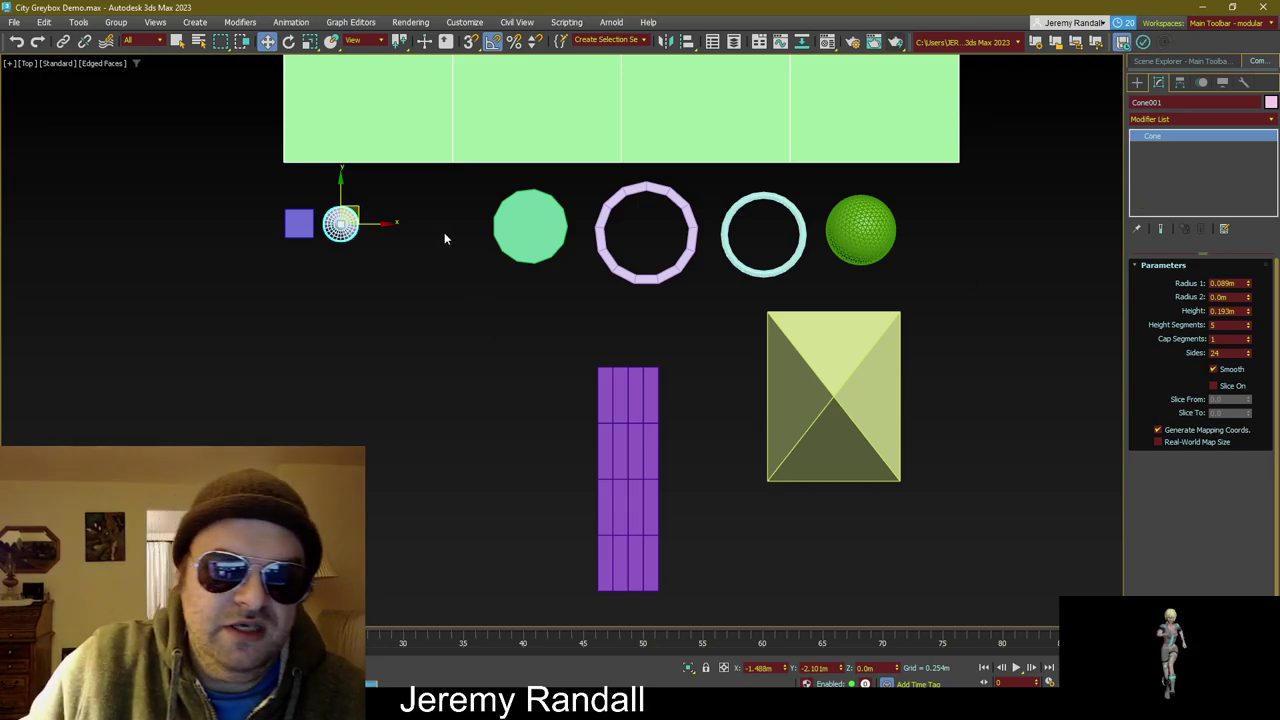
drag(444, 238, 534, 318)
mouse_move(545, 214)
mouse_down()
mouse_move(421, 209)
mouse_move(675, 304)
mouse_up()
mouse_move(647, 216)
mouse_down()
mouse_move(558, 227)
mouse_move(509, 212)
mouse_up()
drag(631, 181, 794, 314)
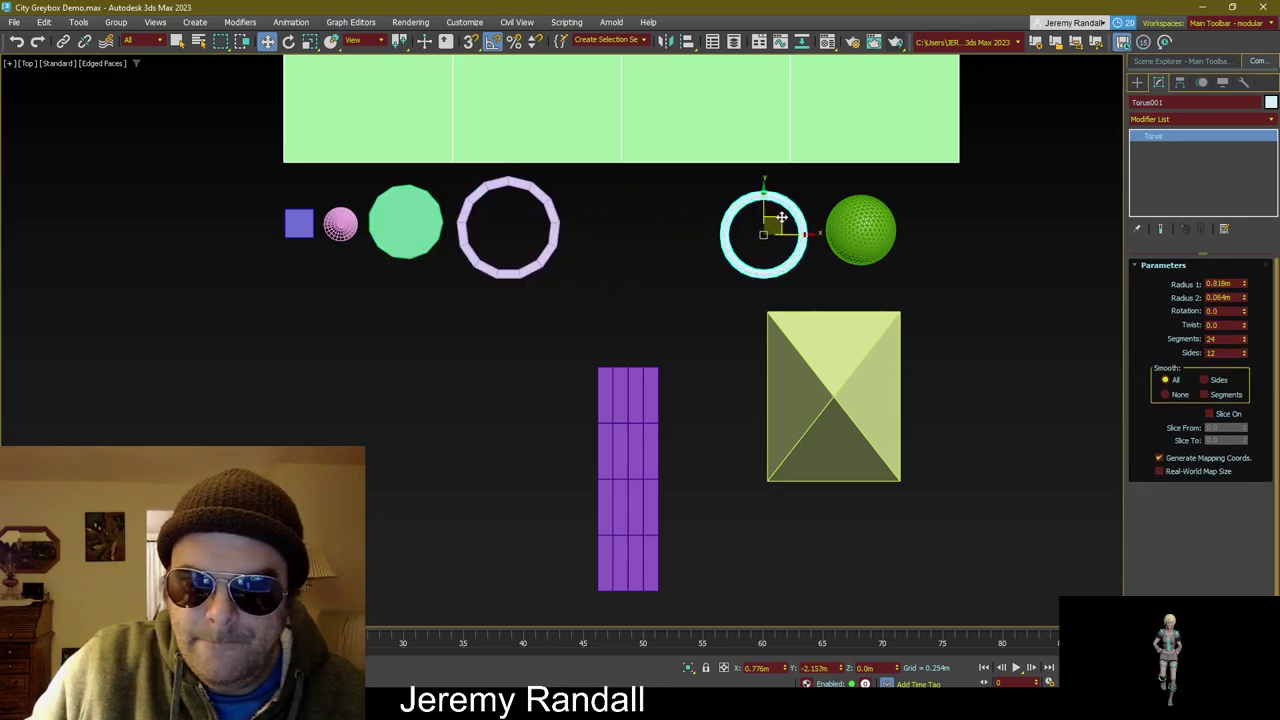
drag(781, 217, 623, 207)
drag(732, 180, 891, 275)
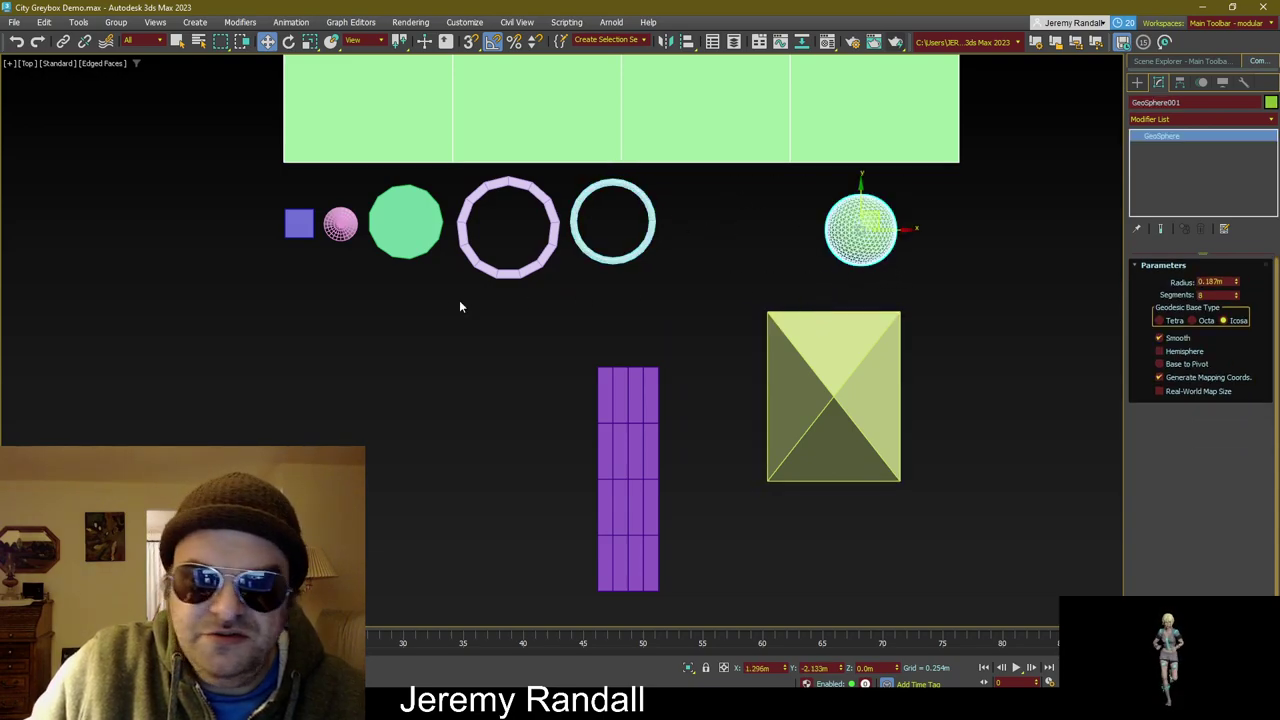
Step: Check the geosphere's Object Properties, then delete it
click(386, 218)
click(902, 228)
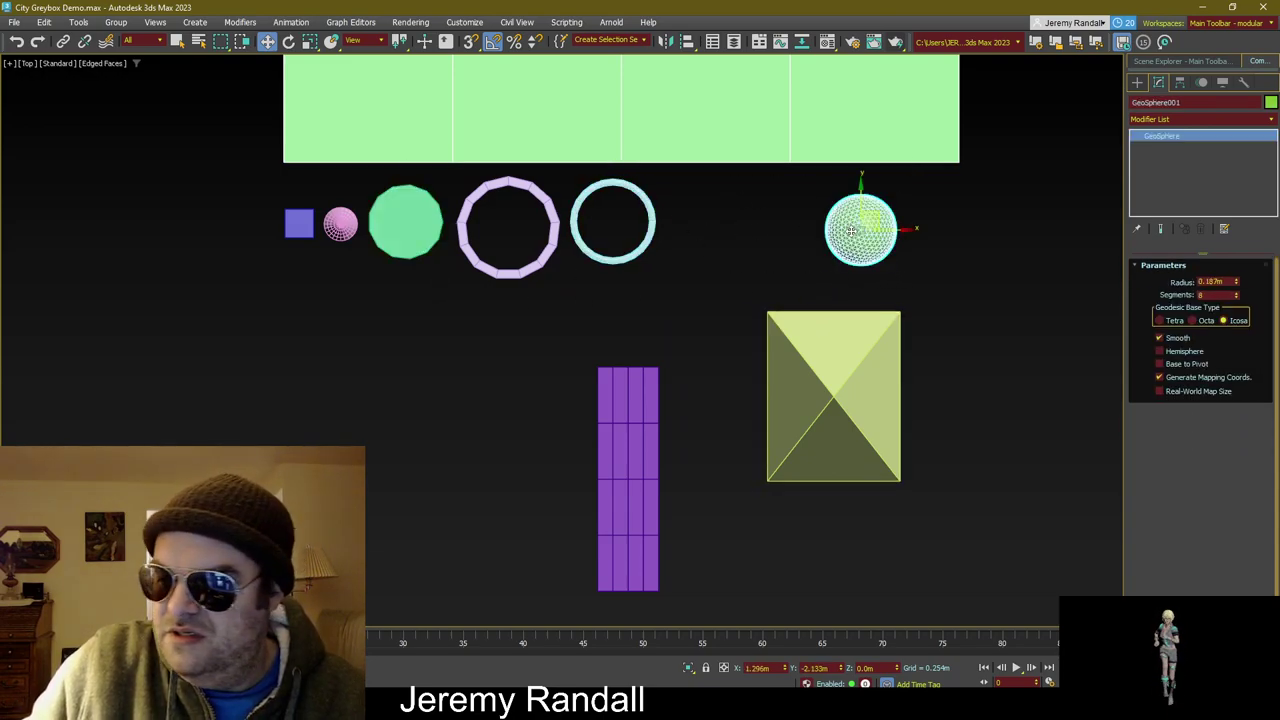
right_click(850, 230)
click(880, 361)
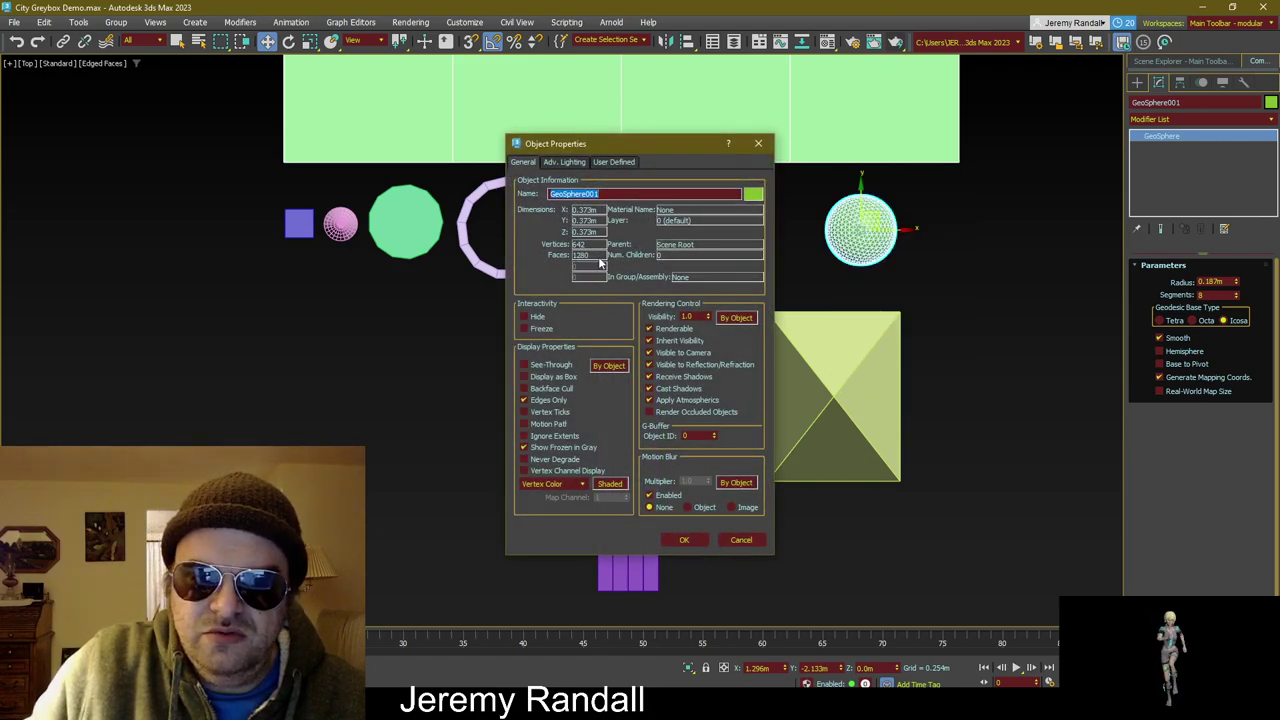
click(741, 540)
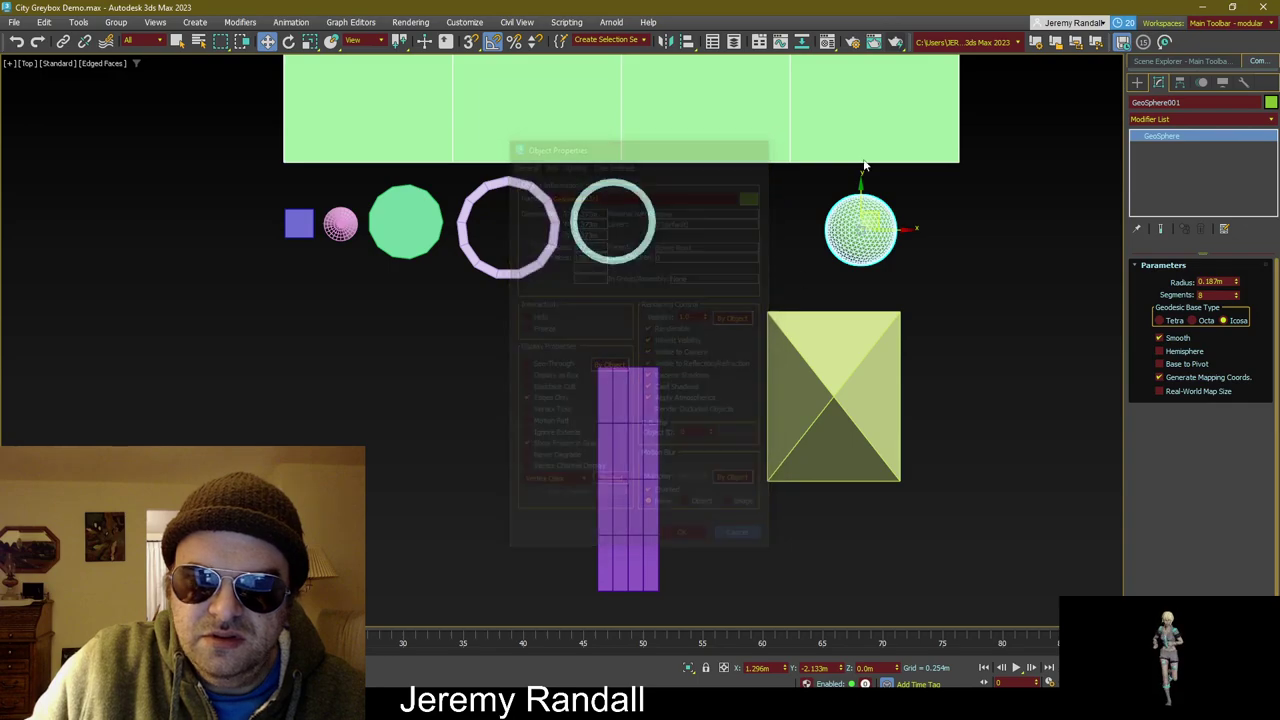
key(Delete)
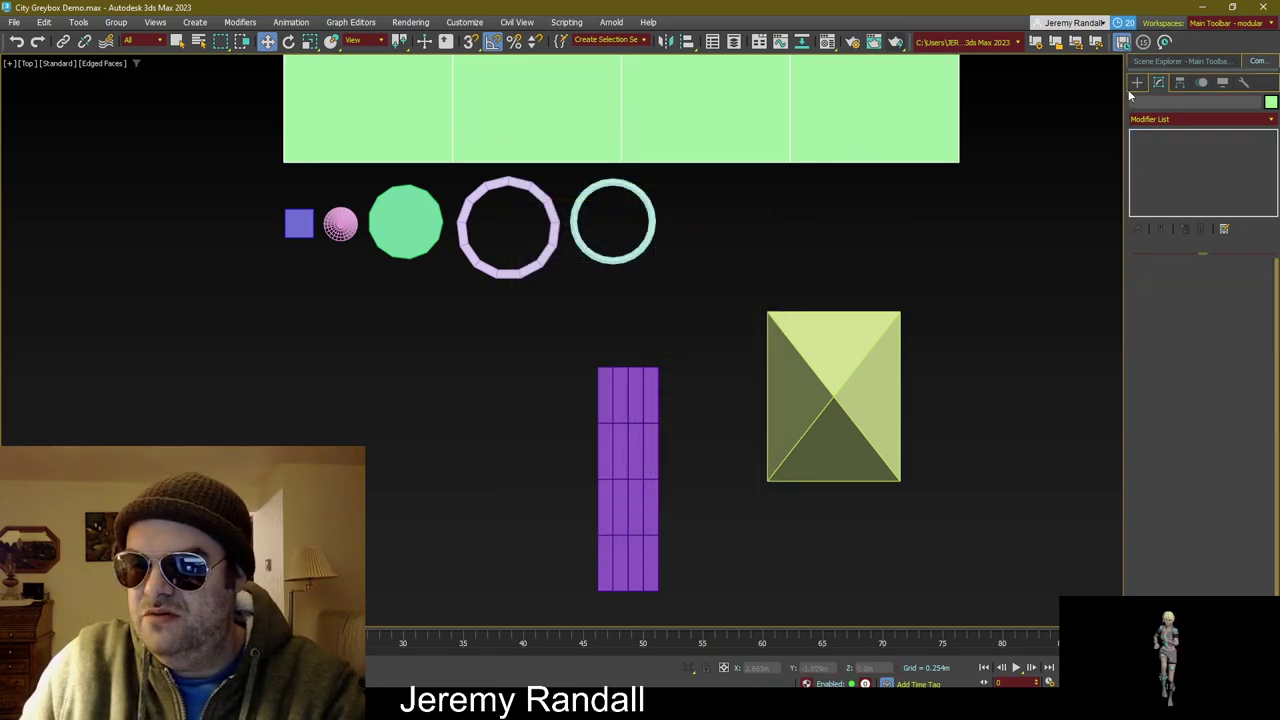
Step: Draw a new sphere beside the torus ring
click(1137, 83)
click(1165, 188)
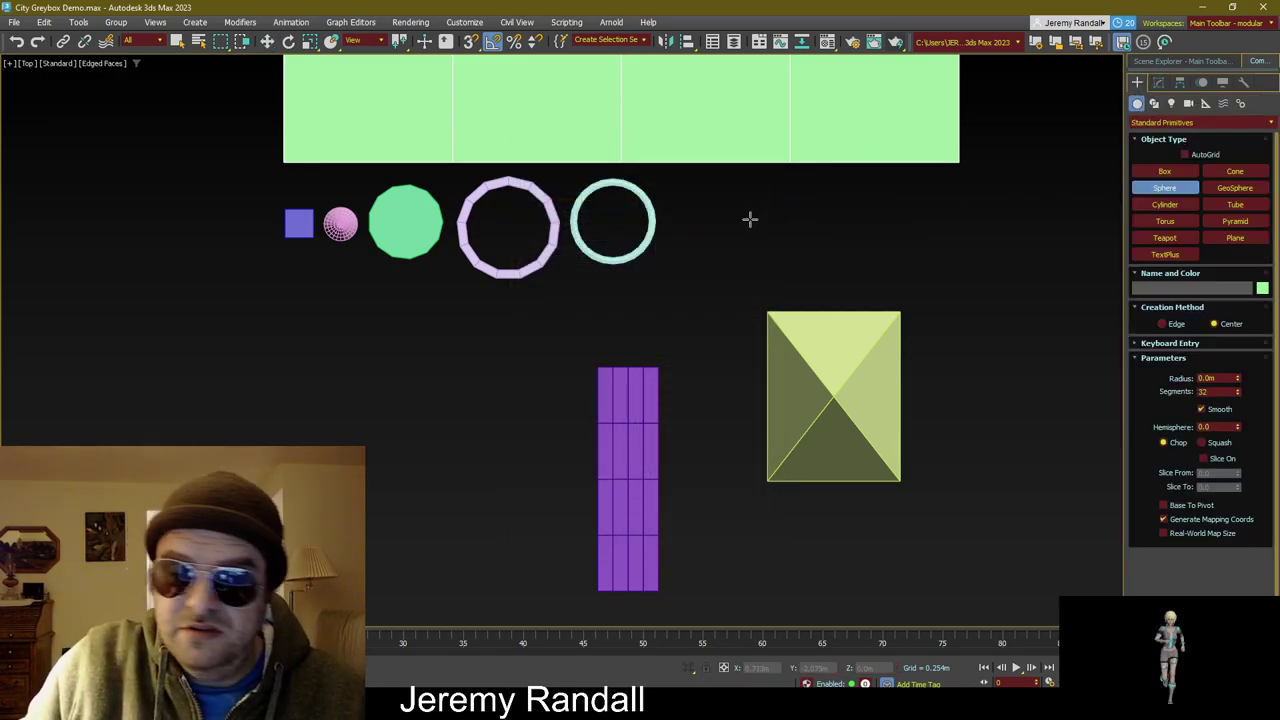
drag(720, 213, 749, 234)
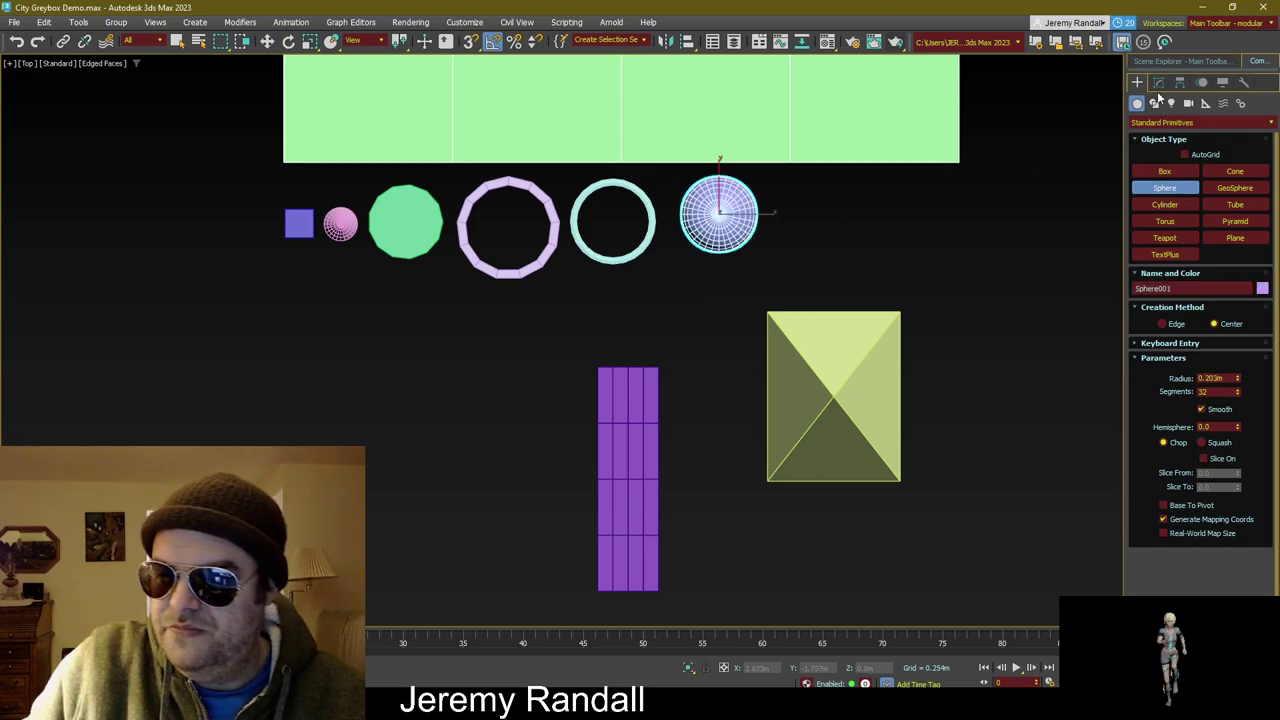
Step: Set the sphere to 16 segments and 0.25m radius with Smooth turned off
click(1159, 82)
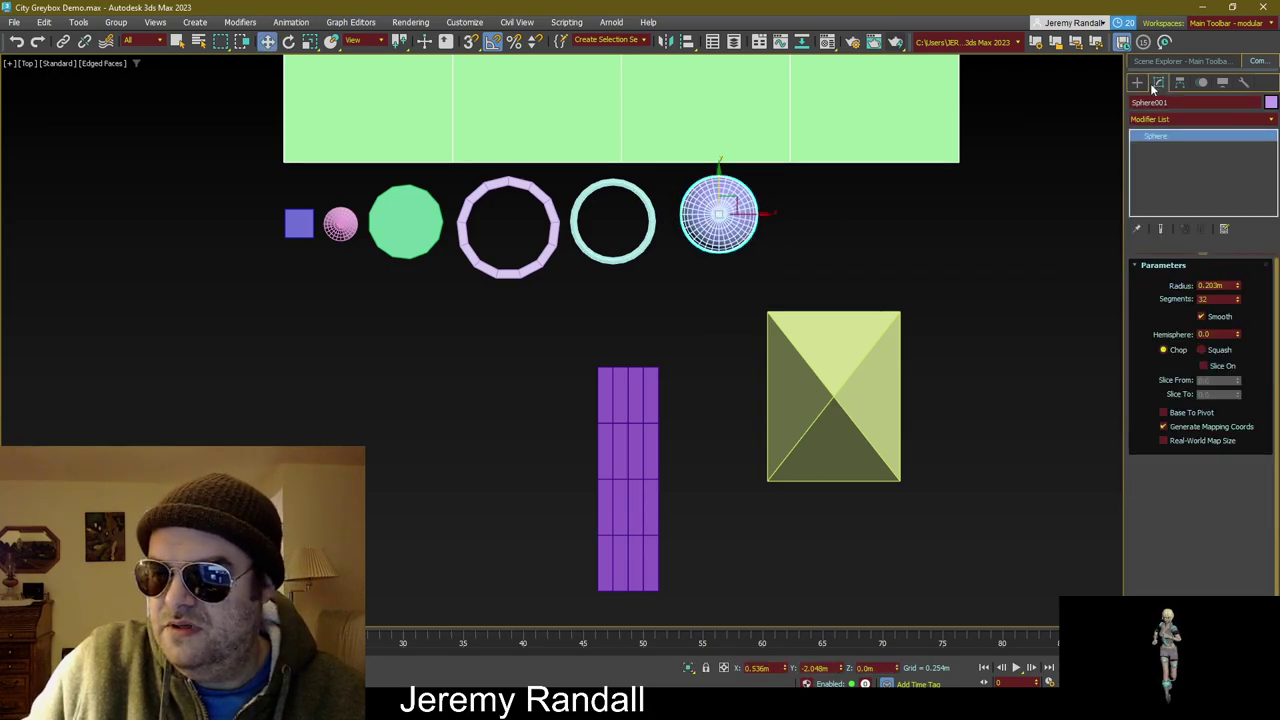
double_click(1218, 297)
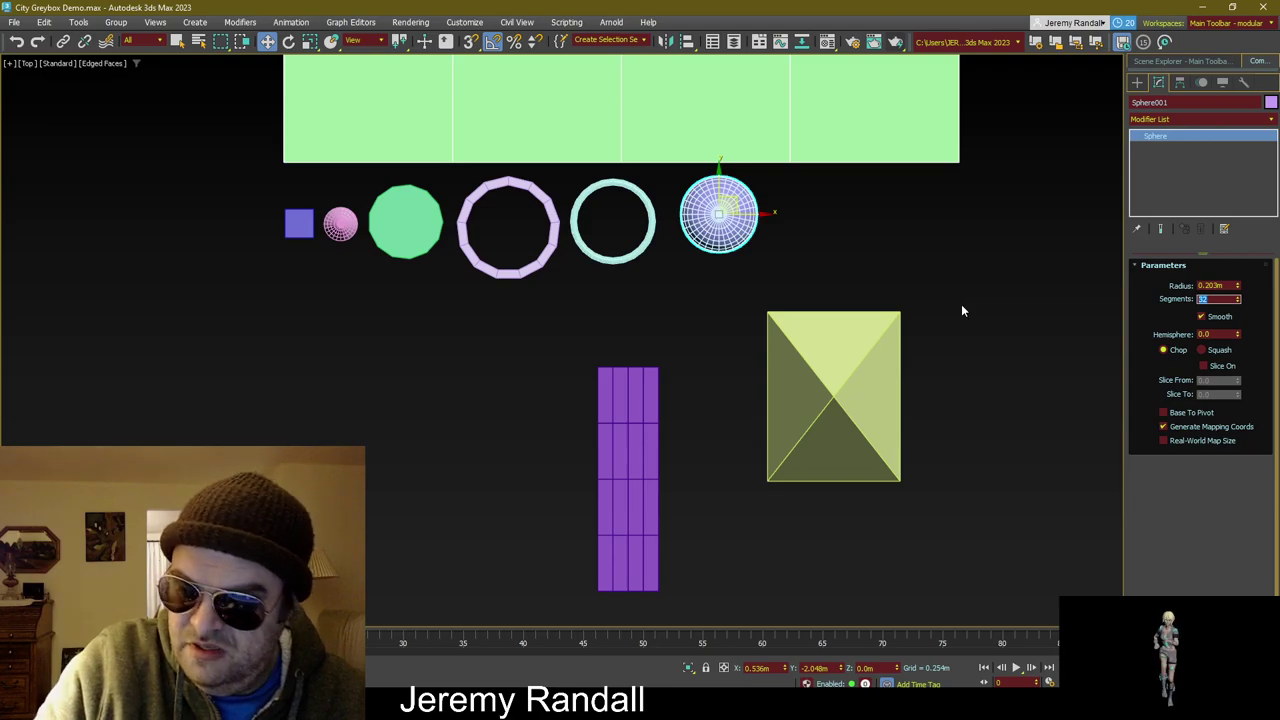
text(16)
key(Return)
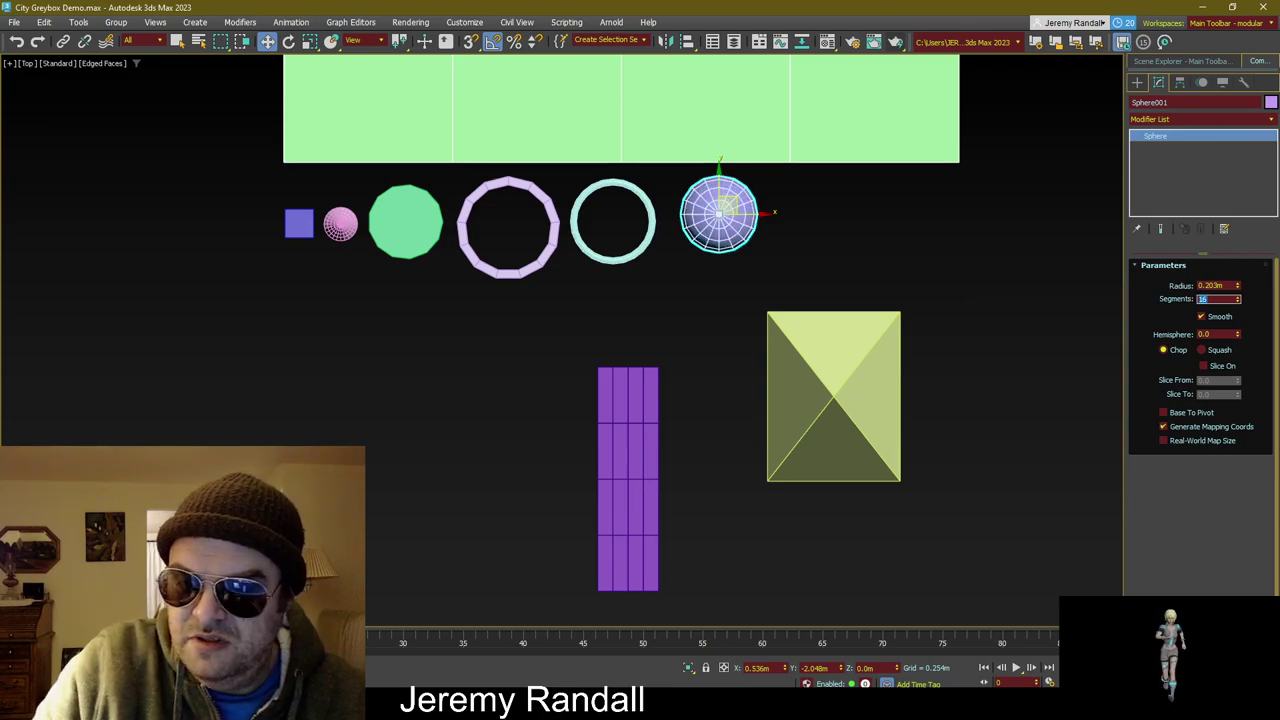
double_click(1227, 286)
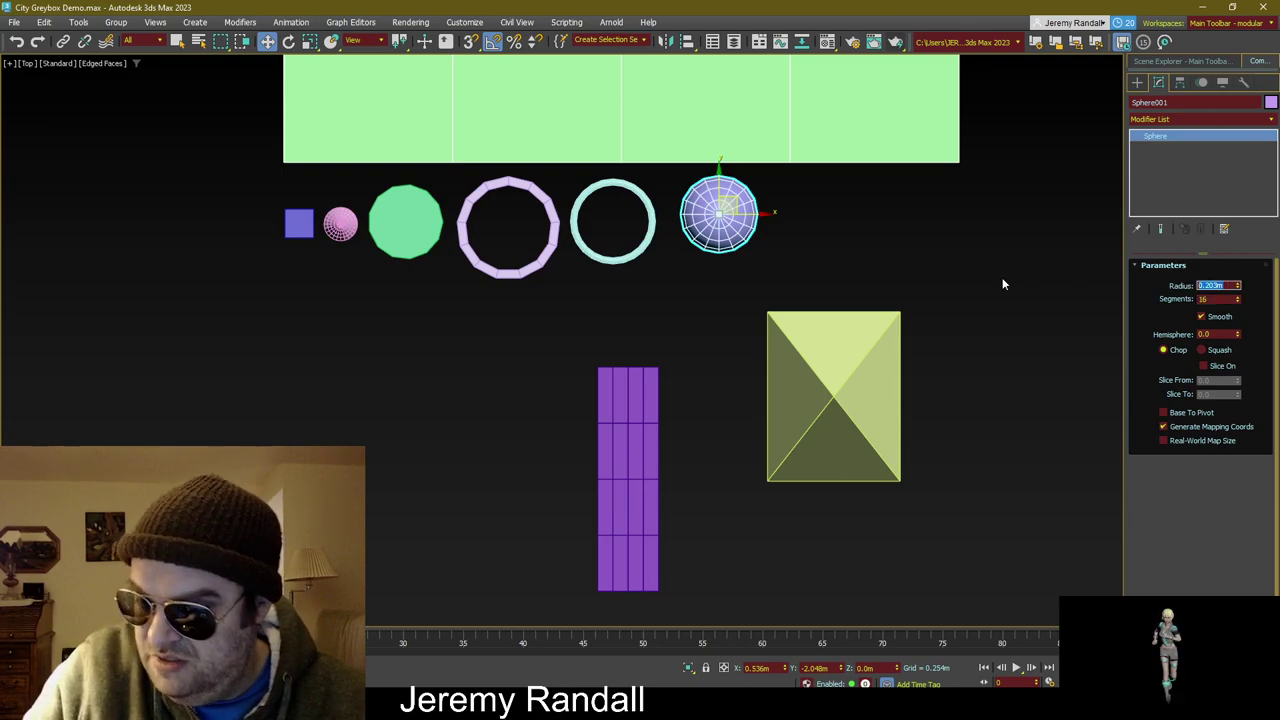
text(.25)
key(Return)
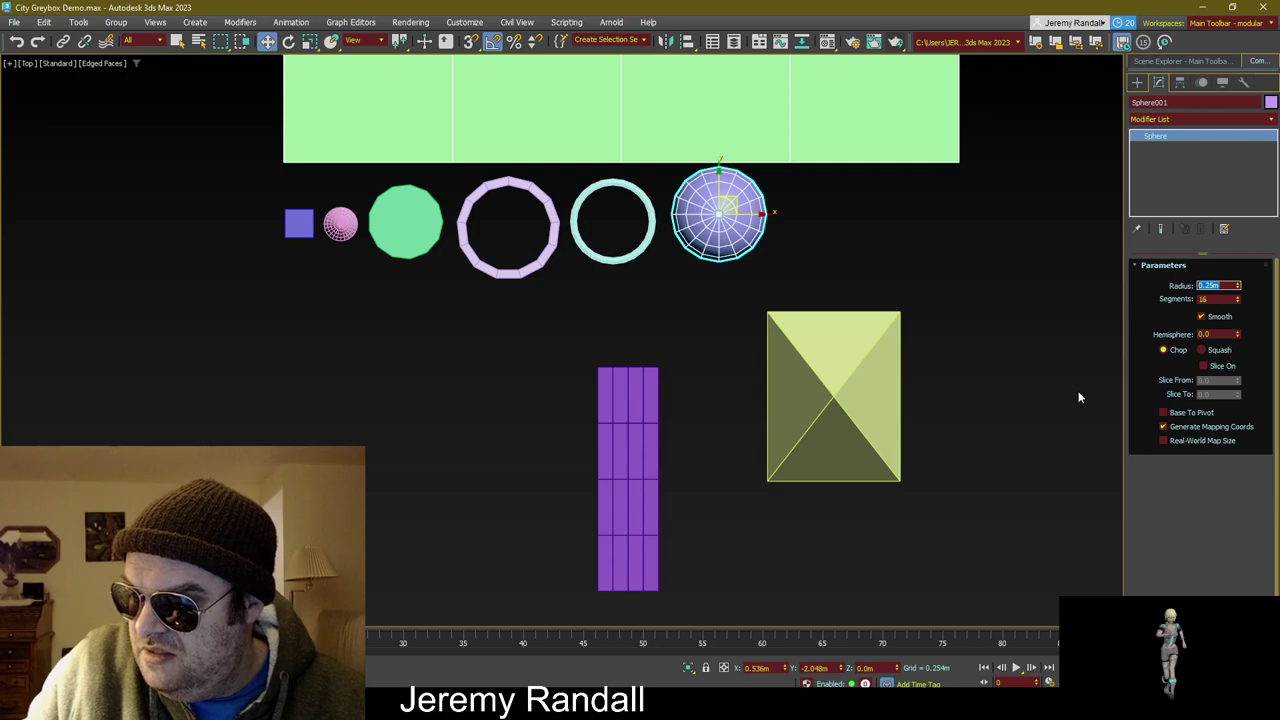
click(1202, 317)
click(670, 330)
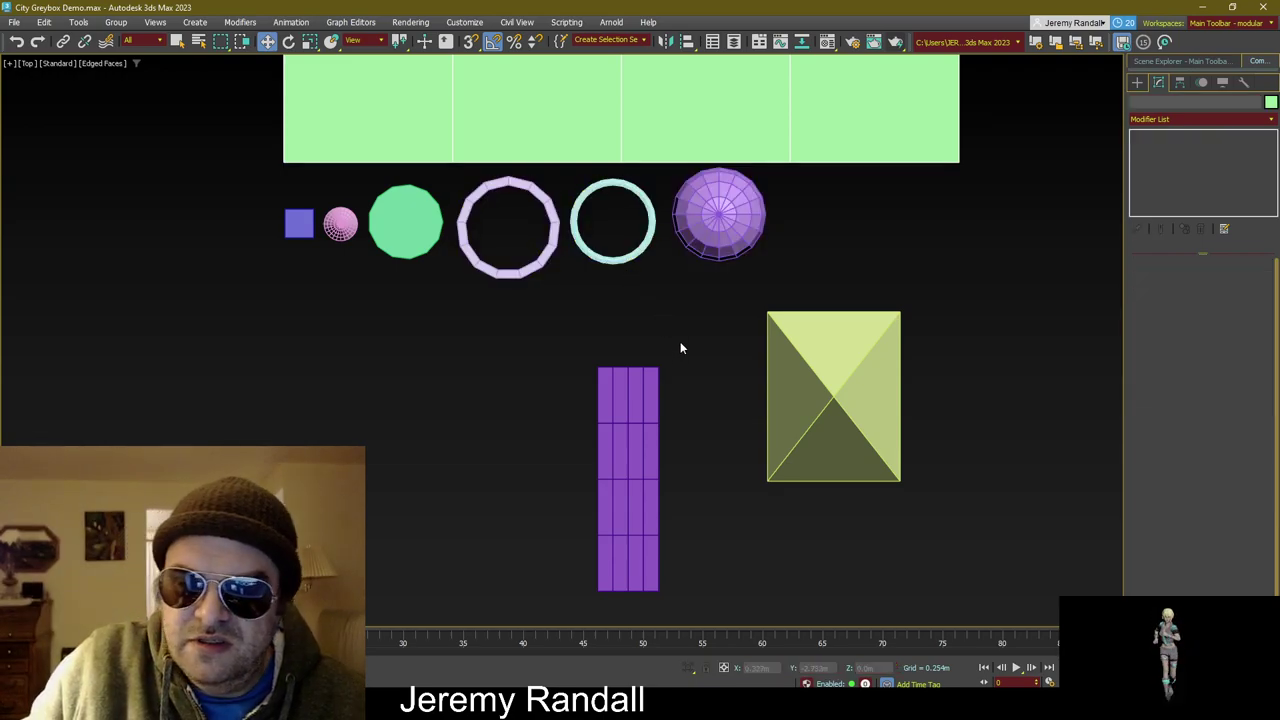
alt+middle_drag(680, 341, 720, 238)
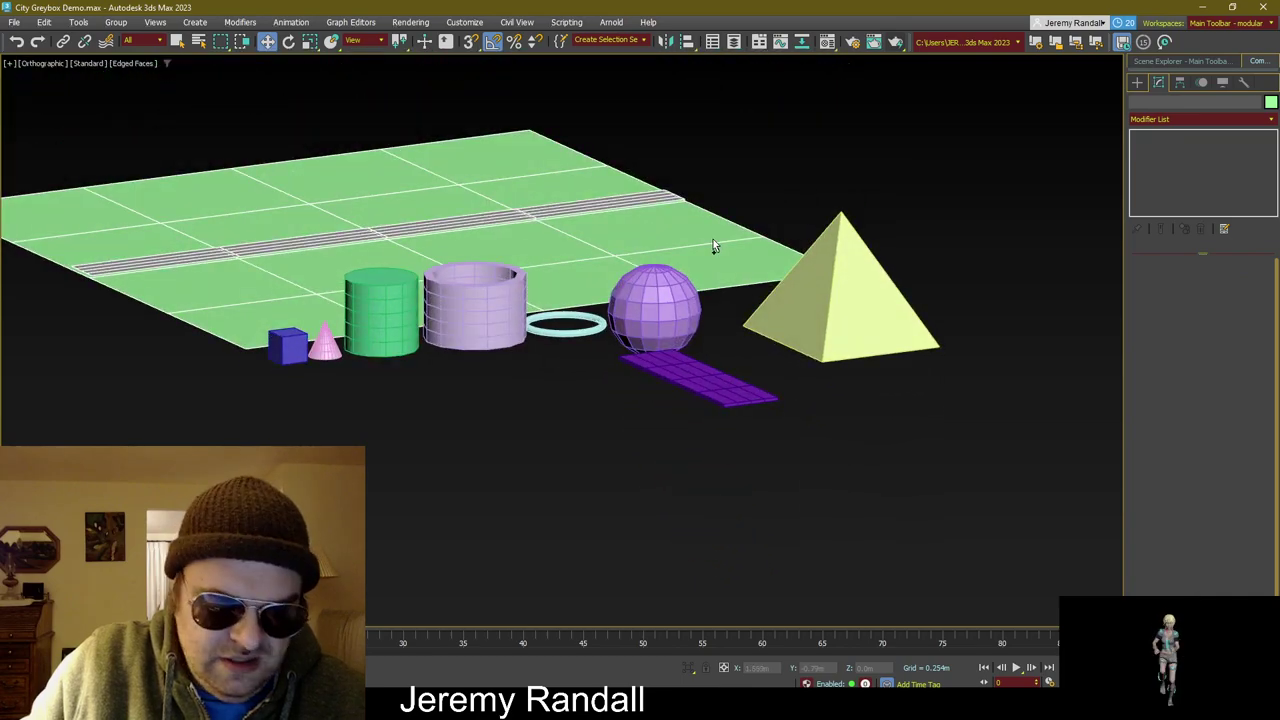
Step: In Top view, move Pyramid001 up into the row and Plane003 just to its right
key(t)
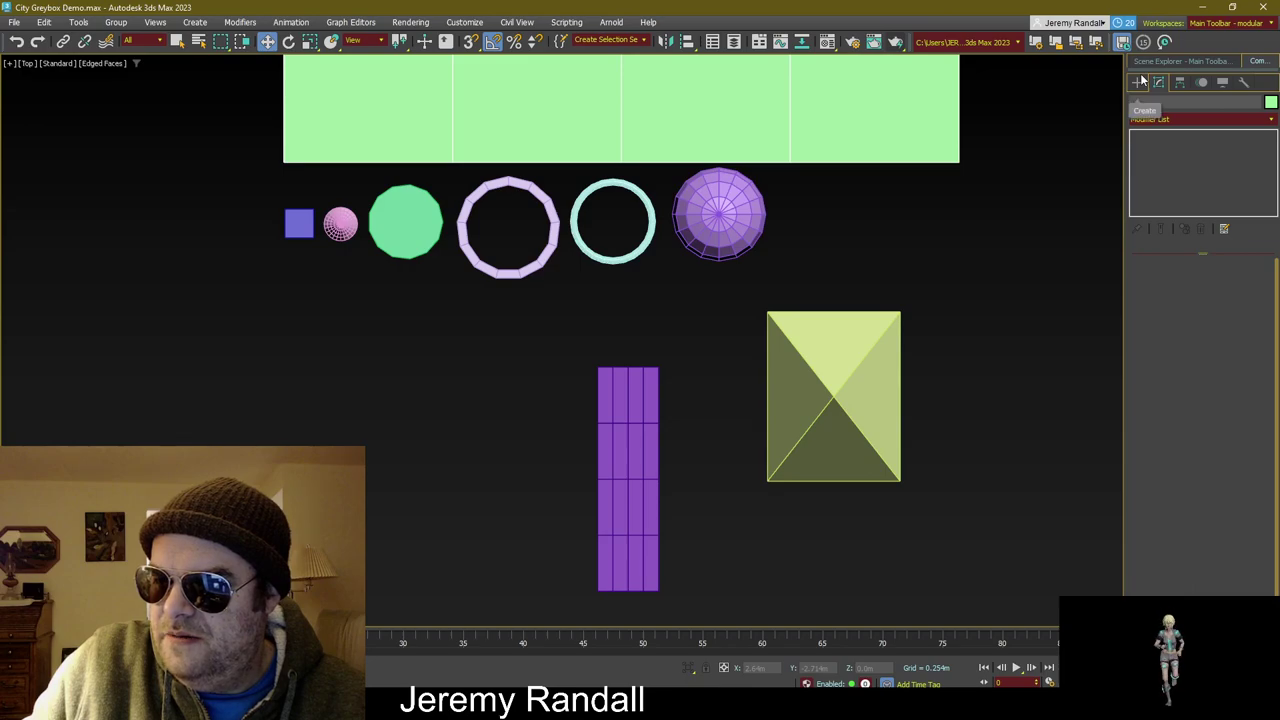
drag(871, 271, 923, 437)
drag(846, 380, 860, 246)
drag(743, 520, 620, 420)
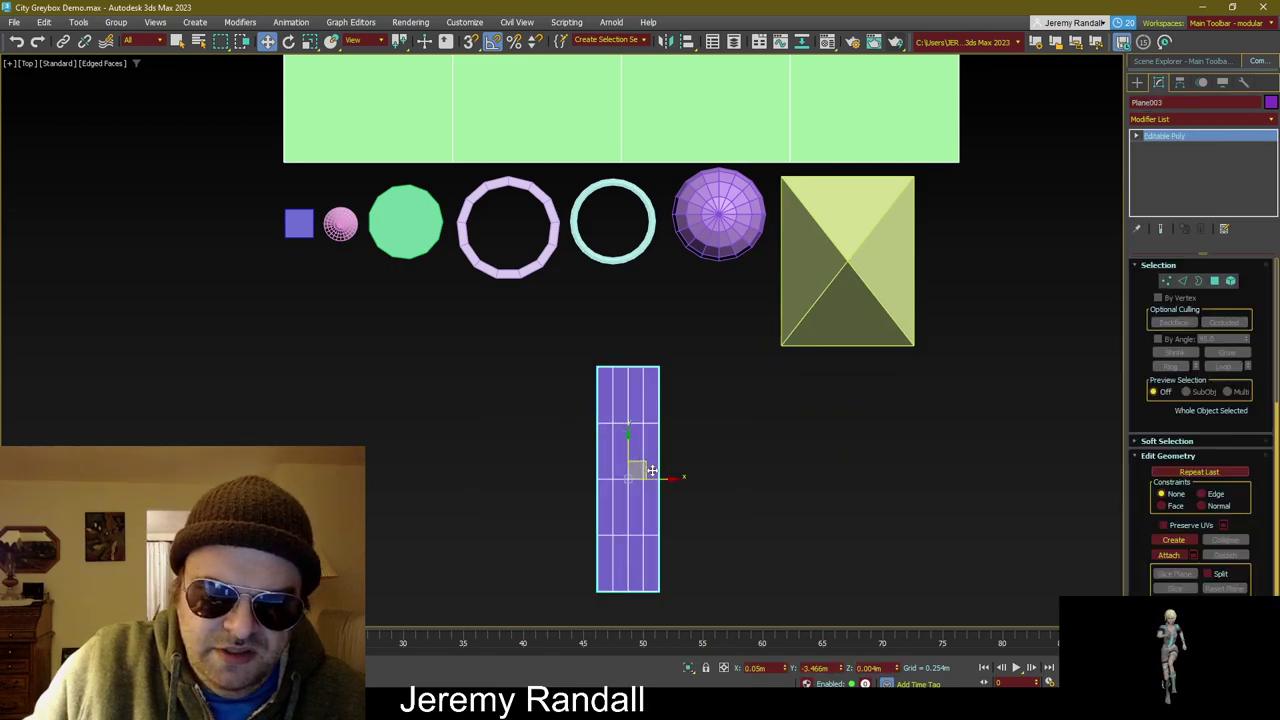
drag(651, 471, 992, 287)
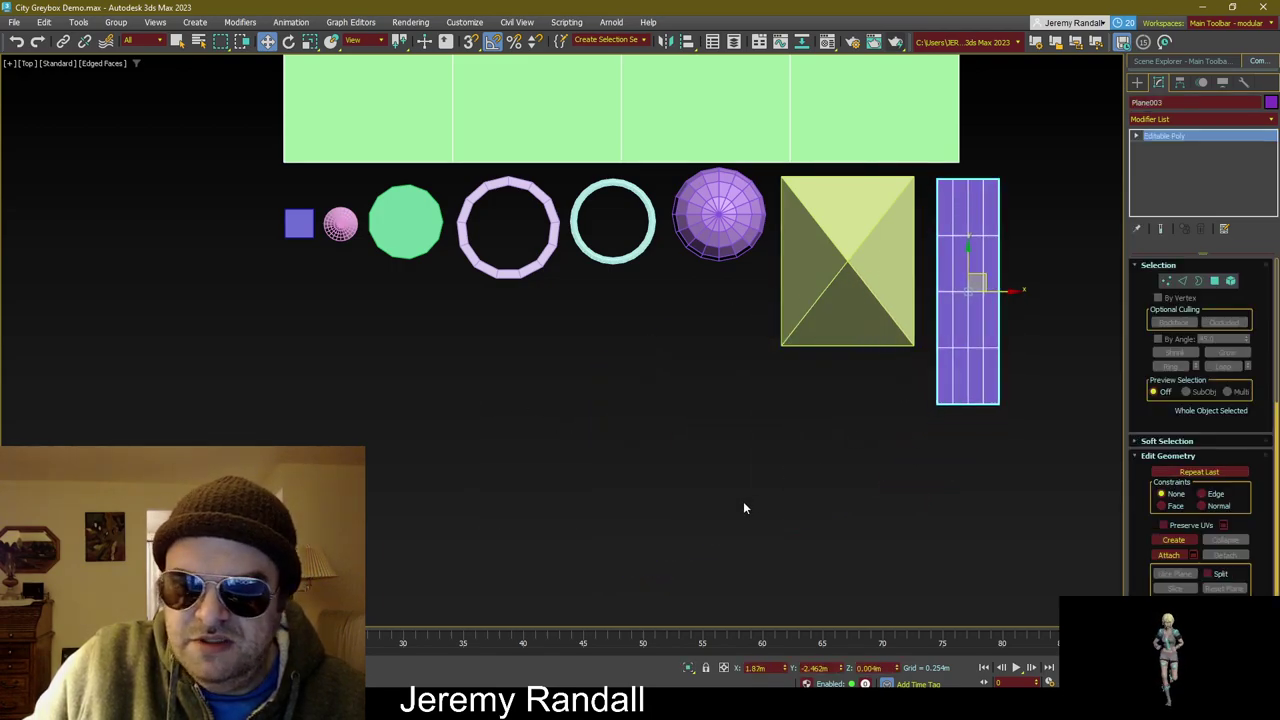
click(743, 508)
middle_drag(726, 411, 654, 457)
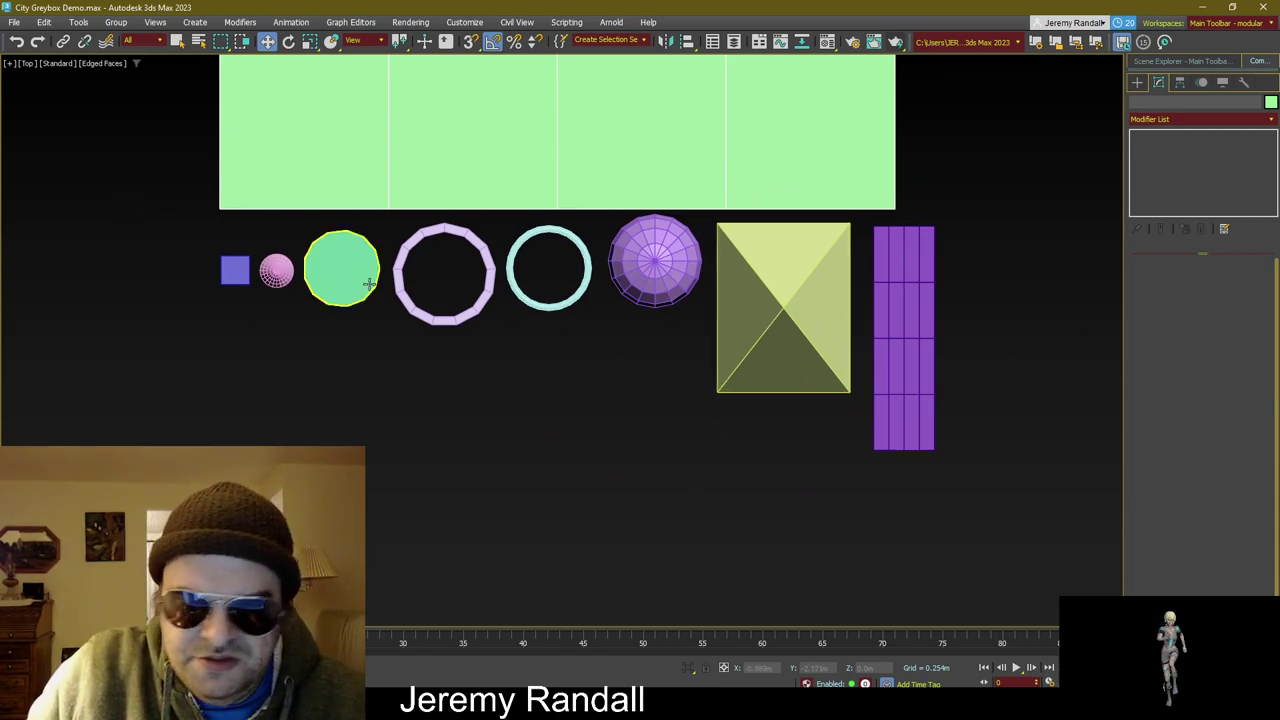
Step: Nudge the blue box, tube and torus ring into a tighter cluster
click(235, 270)
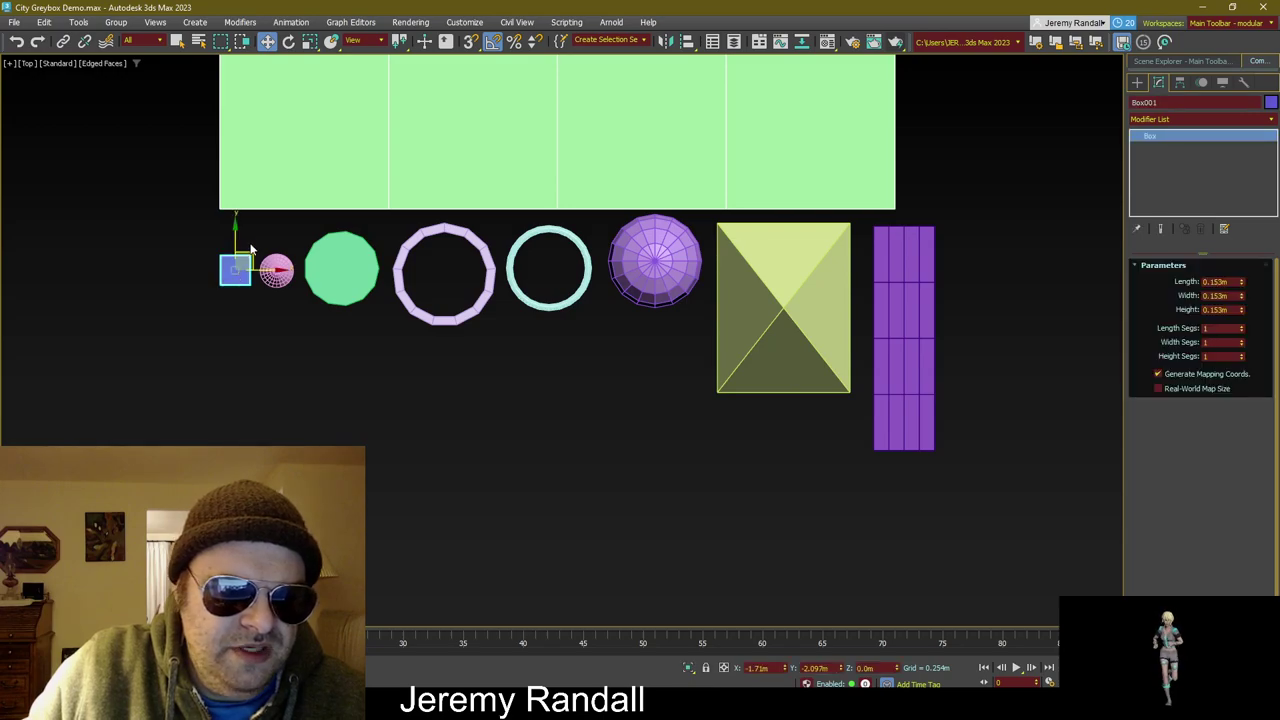
drag(250, 252, 342, 232)
click(280, 272)
click(345, 252)
click(466, 233)
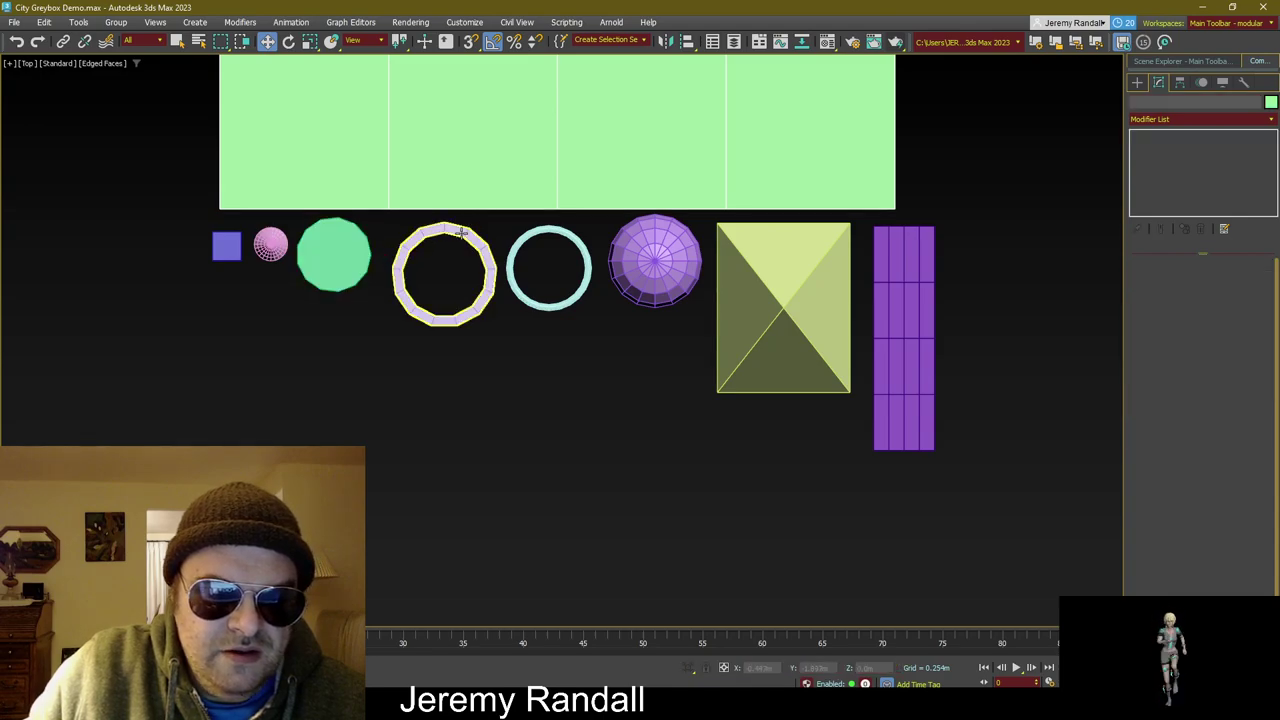
drag(455, 258, 445, 247)
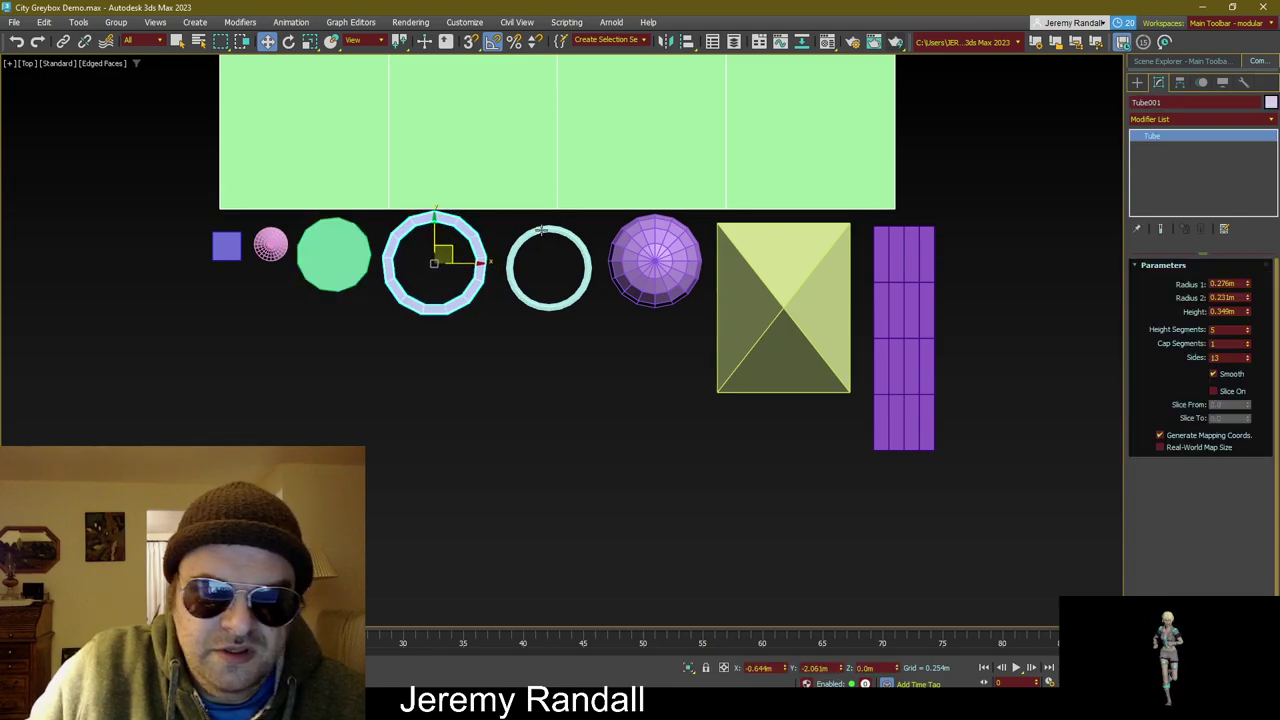
click(568, 262)
drag(562, 255, 530, 317)
Step: Move the sphere below the cone, the pyramid beside the rings, and Plane003 to the far left
click(660, 252)
drag(667, 243, 271, 297)
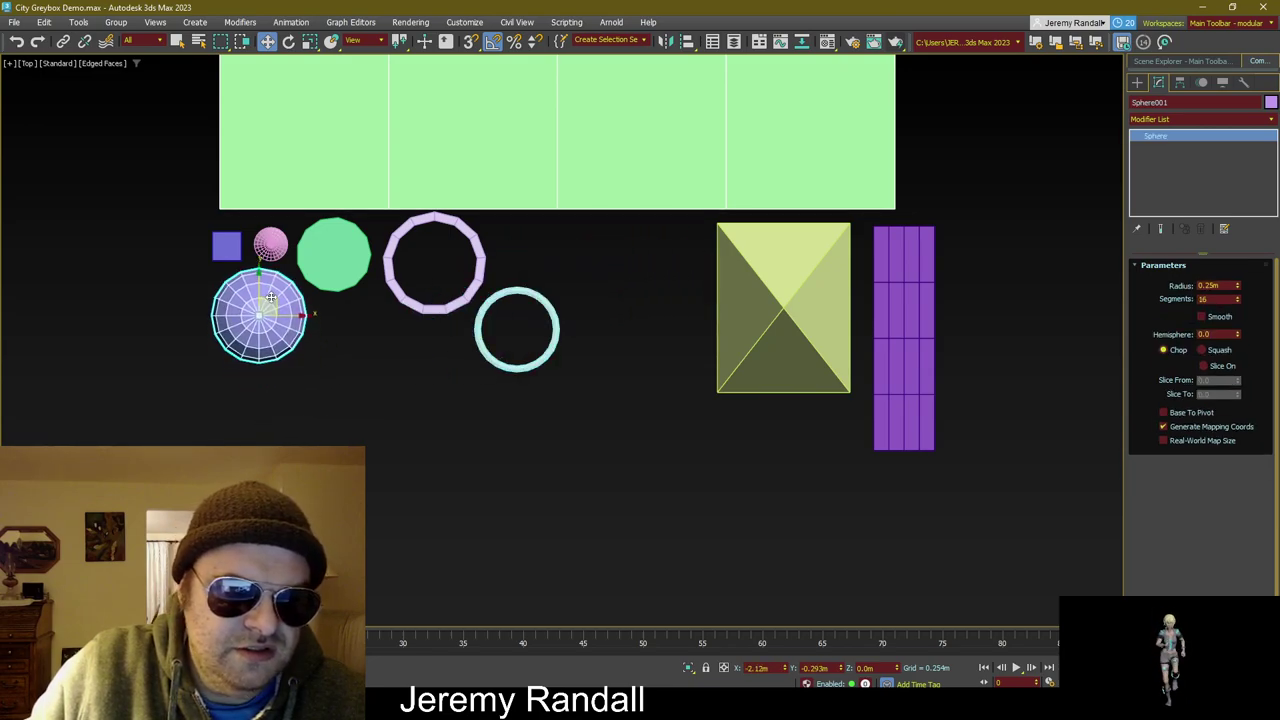
drag(742, 273, 593, 271)
drag(826, 226, 175, 318)
click(505, 409)
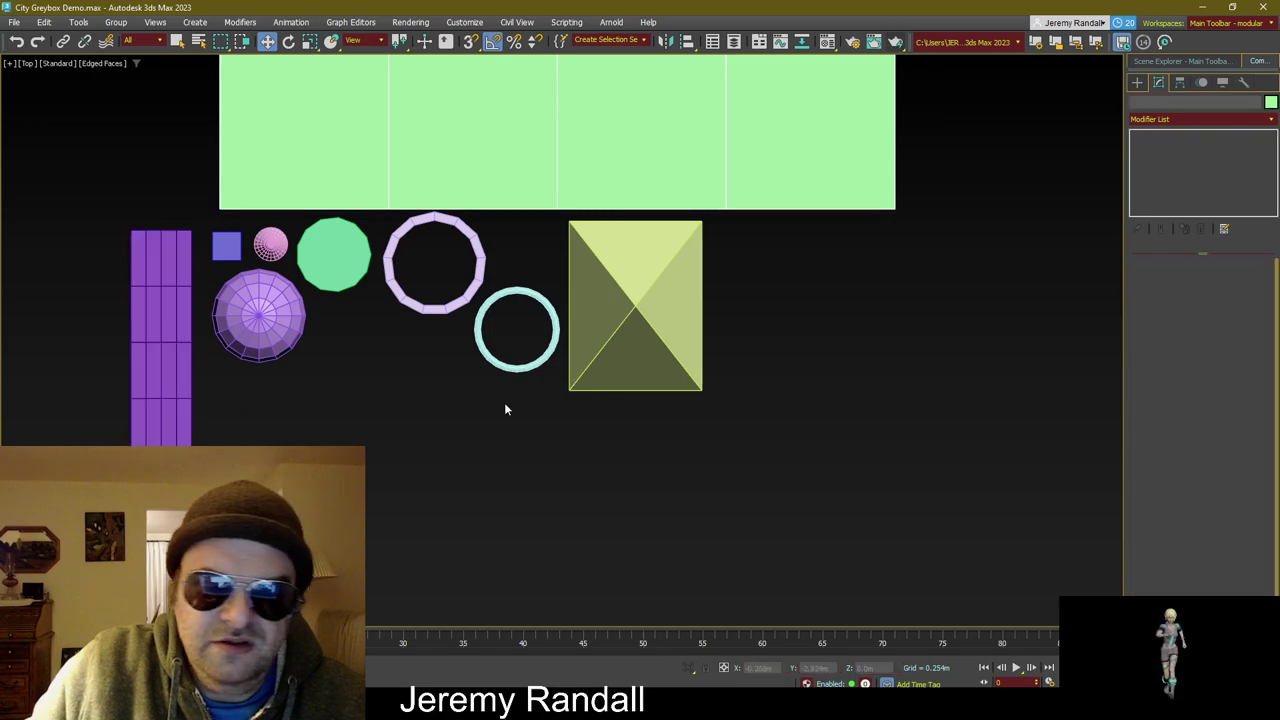
middle_drag(505, 409, 551, 449)
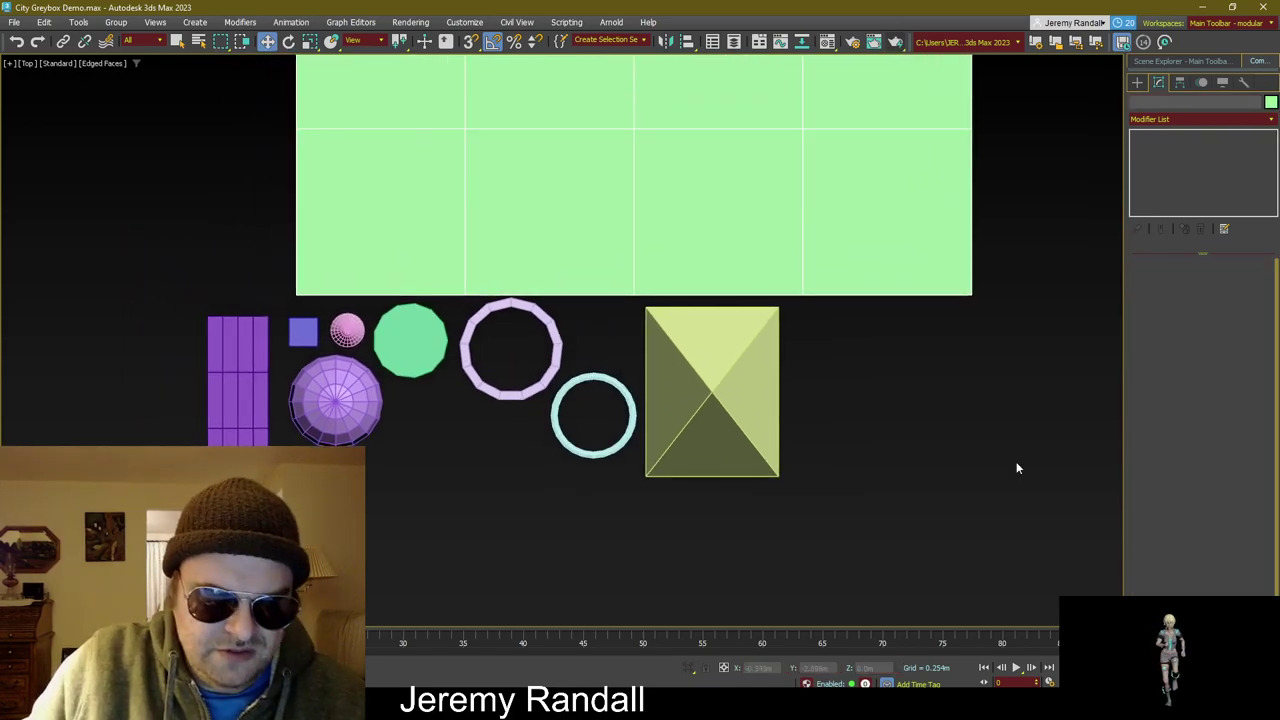
click(705, 411)
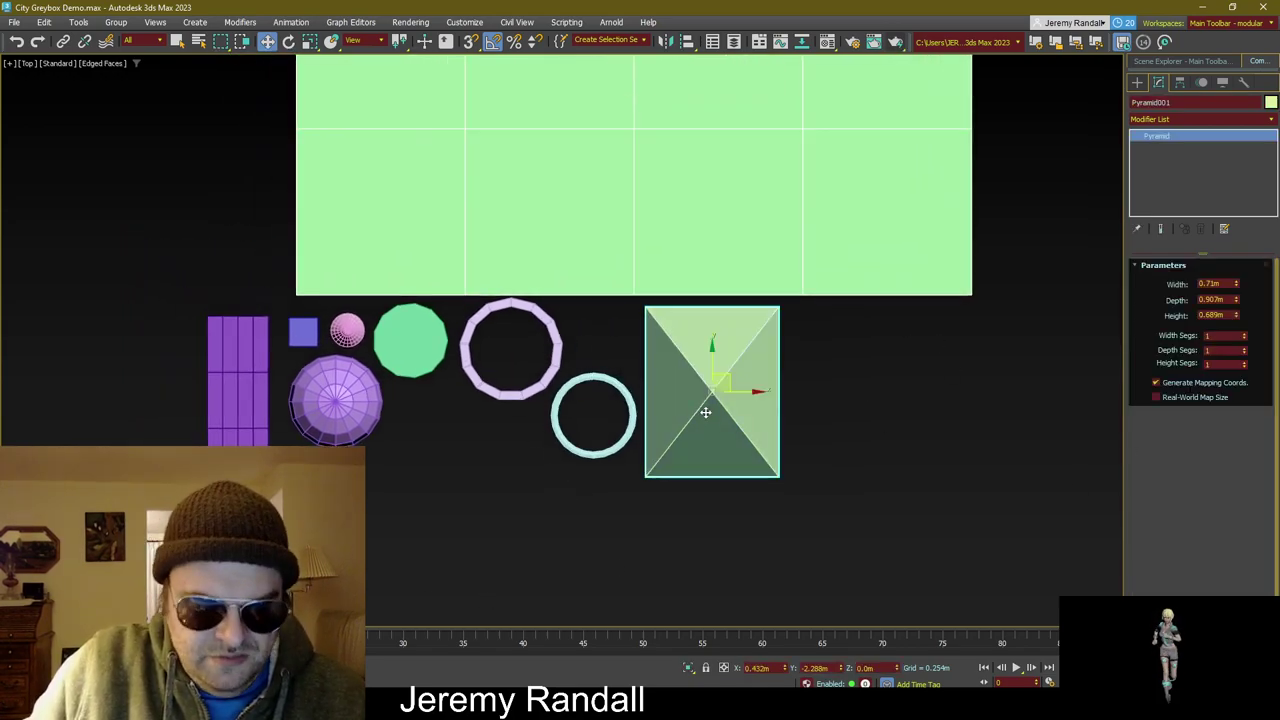
Step: Enter 1m for the pyramid's first two dimensions, nudge it, then reselect it
double_click(1220, 283)
text(1)
key(Tab)
text(1)
key(Tab)
text(1)
key(Tab)
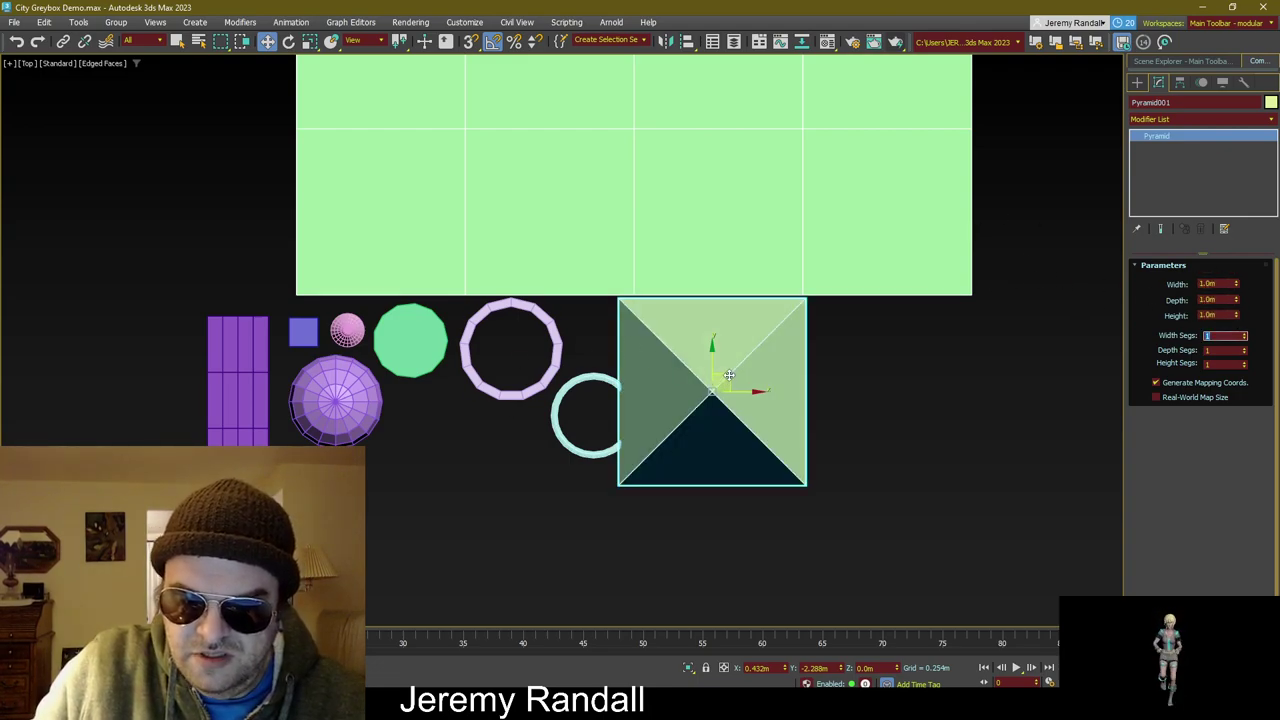
drag(729, 374, 758, 389)
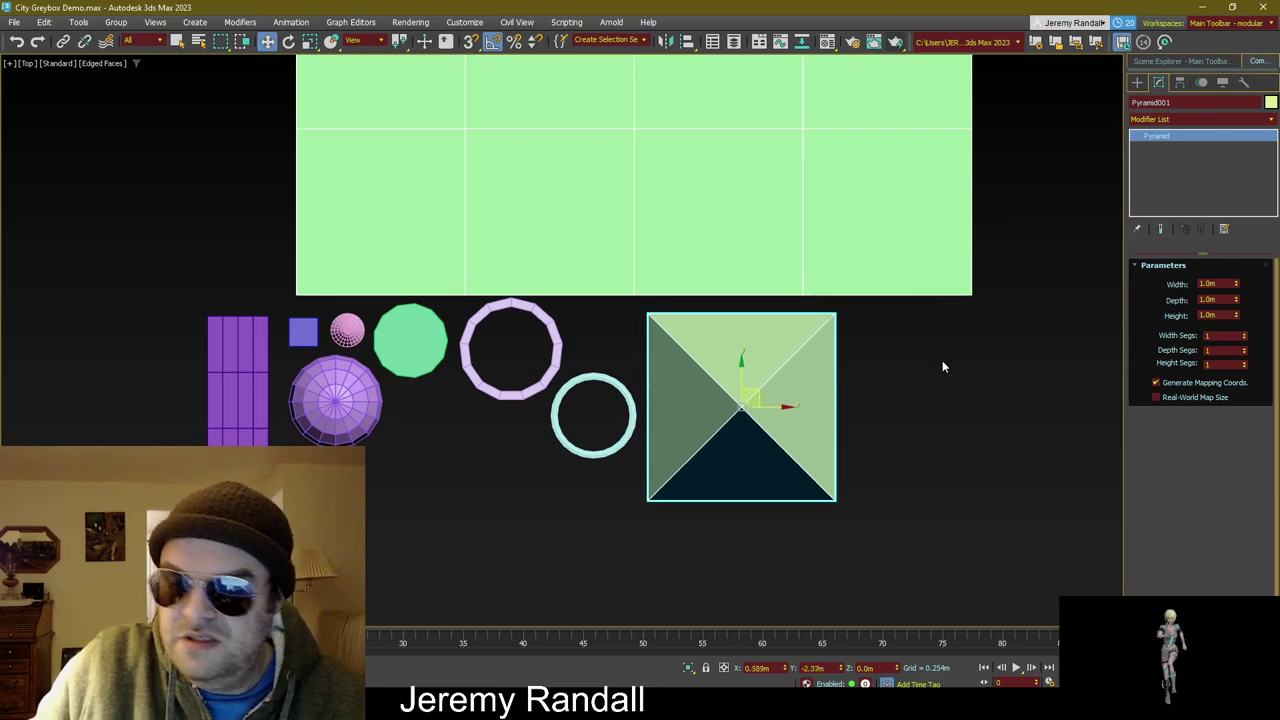
click(942, 366)
key(r)
alt+middle_drag(814, 484, 862, 390)
click(777, 405)
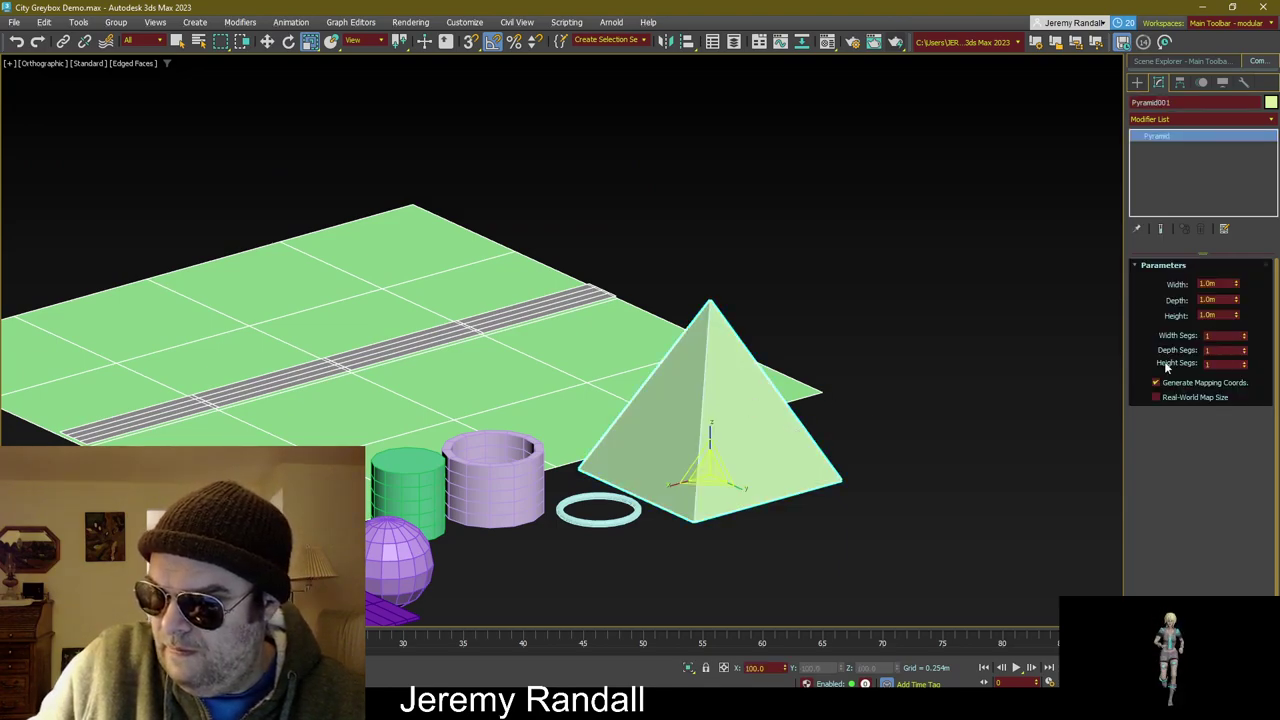
Step: Set Pyramid001's width, depth and height to 0.5m after a brief 5m attempt
double_click(1220, 284)
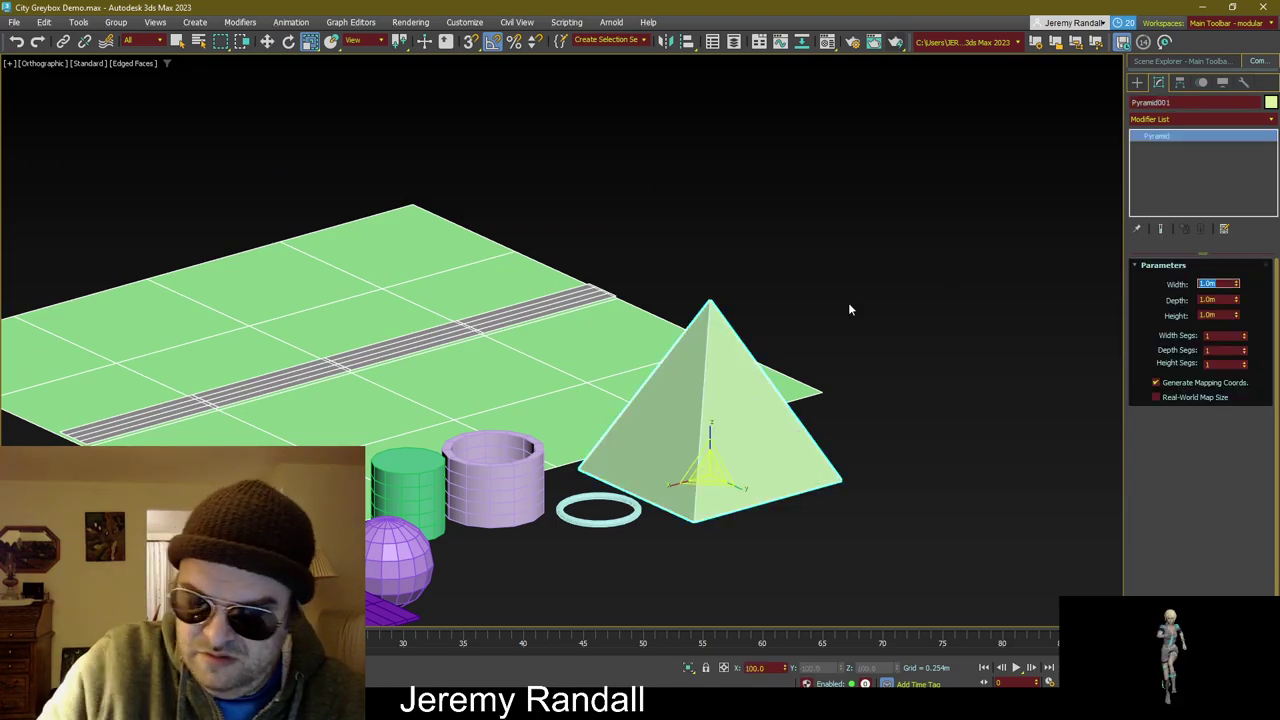
text(5)
key(Tab)
text(5)
key(Tab)
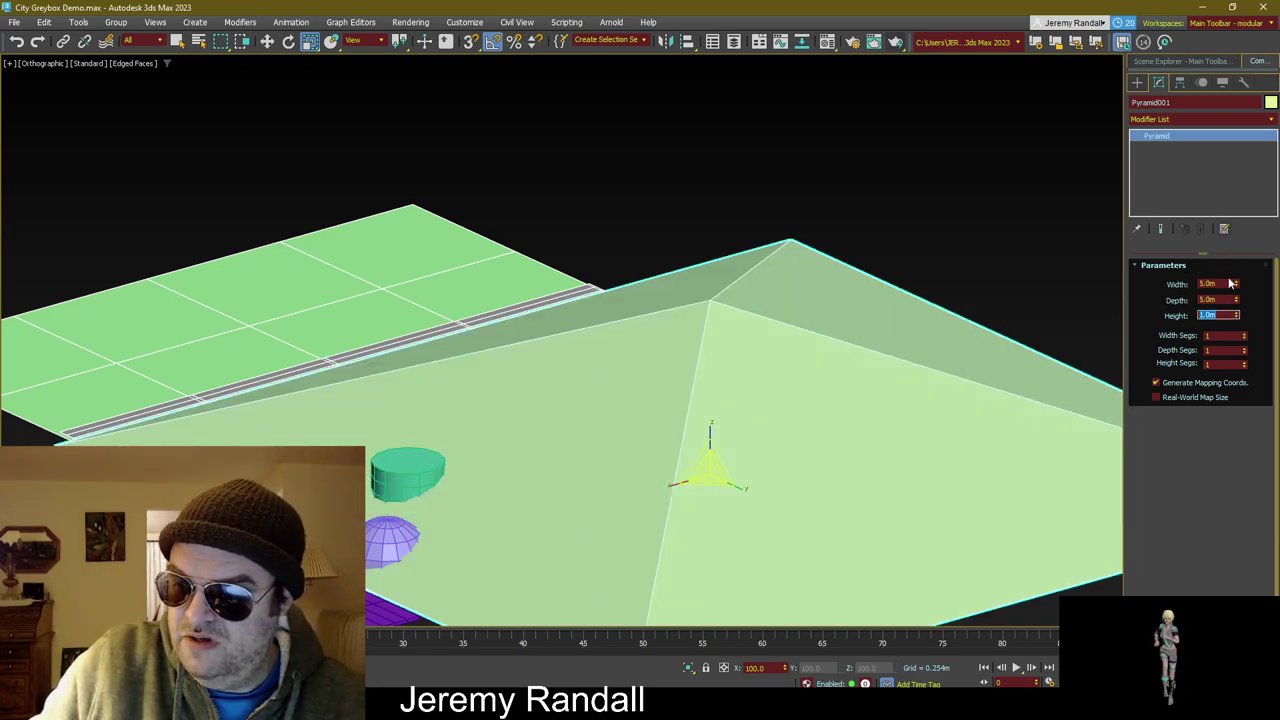
key(Tab)
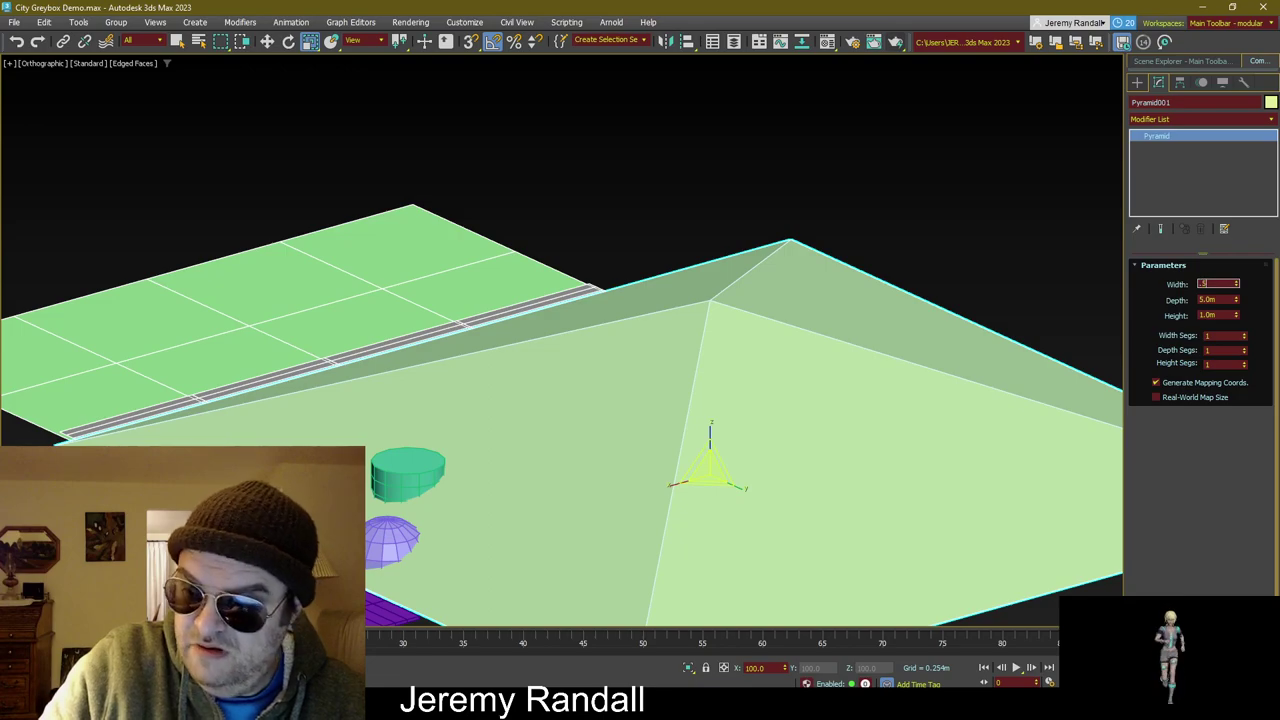
text(.5)
key(Tab)
text(.5)
key(Tab)
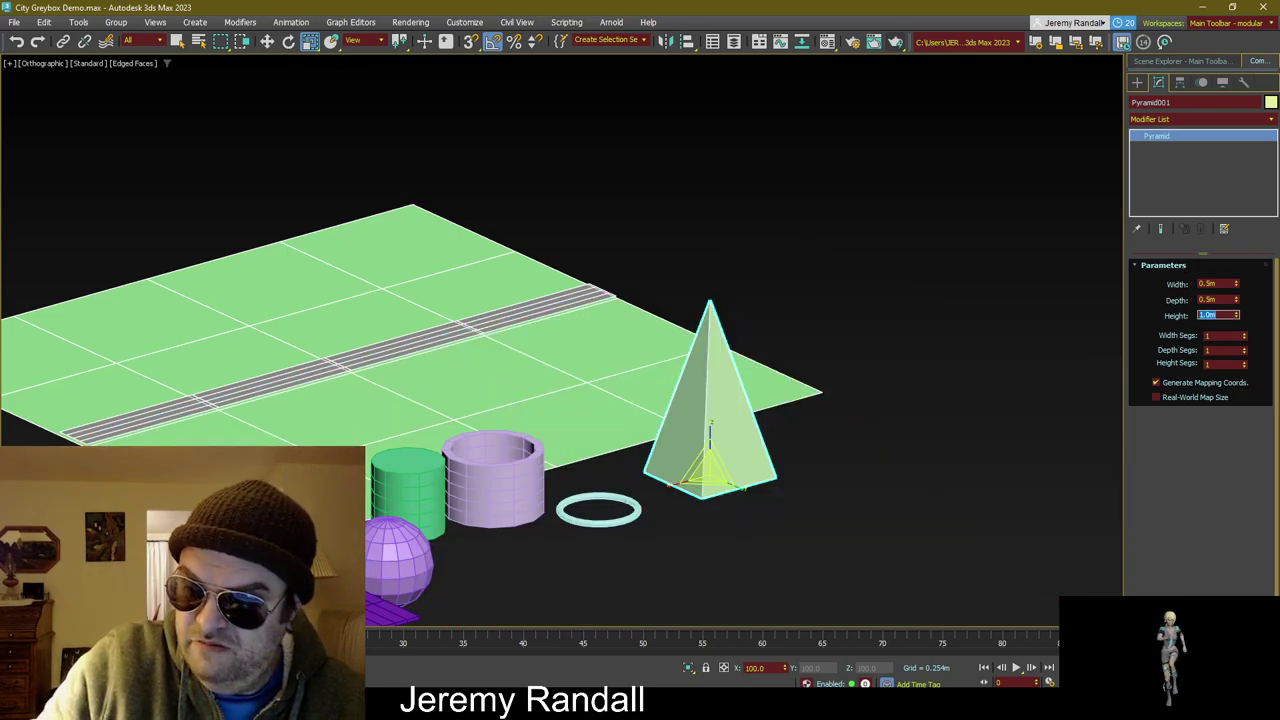
text(.5)
key(Tab)
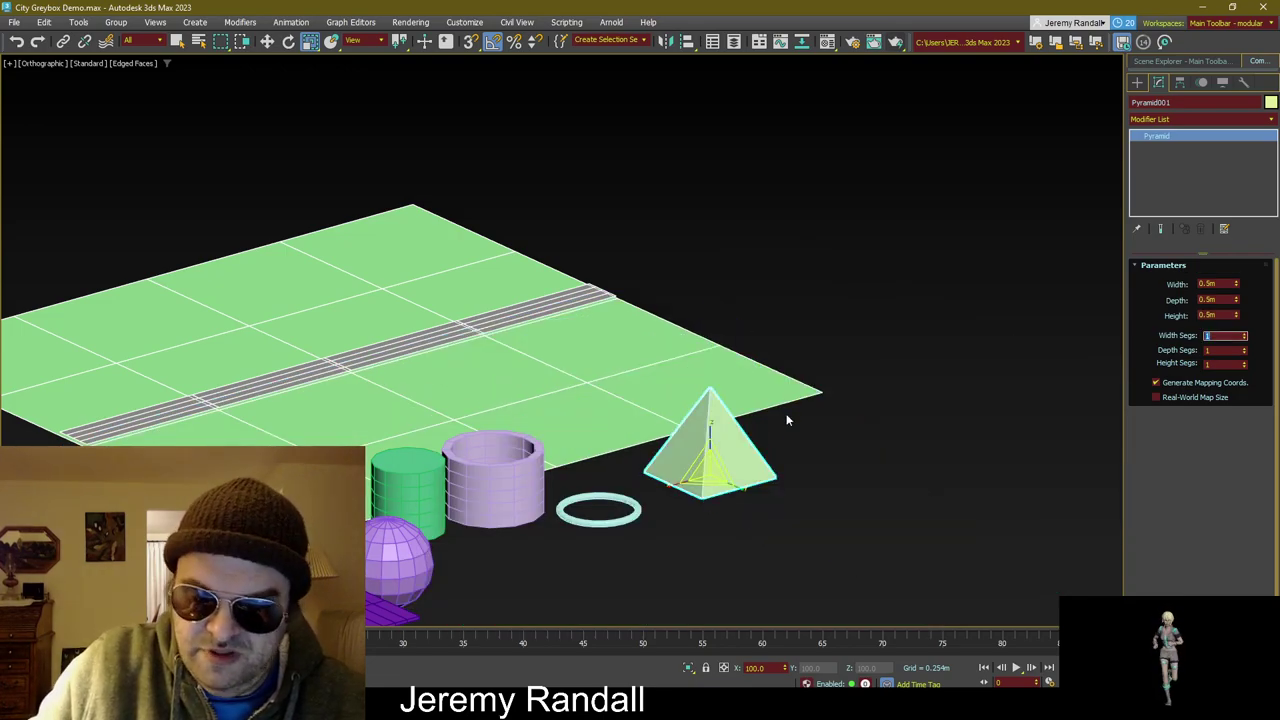
click(856, 443)
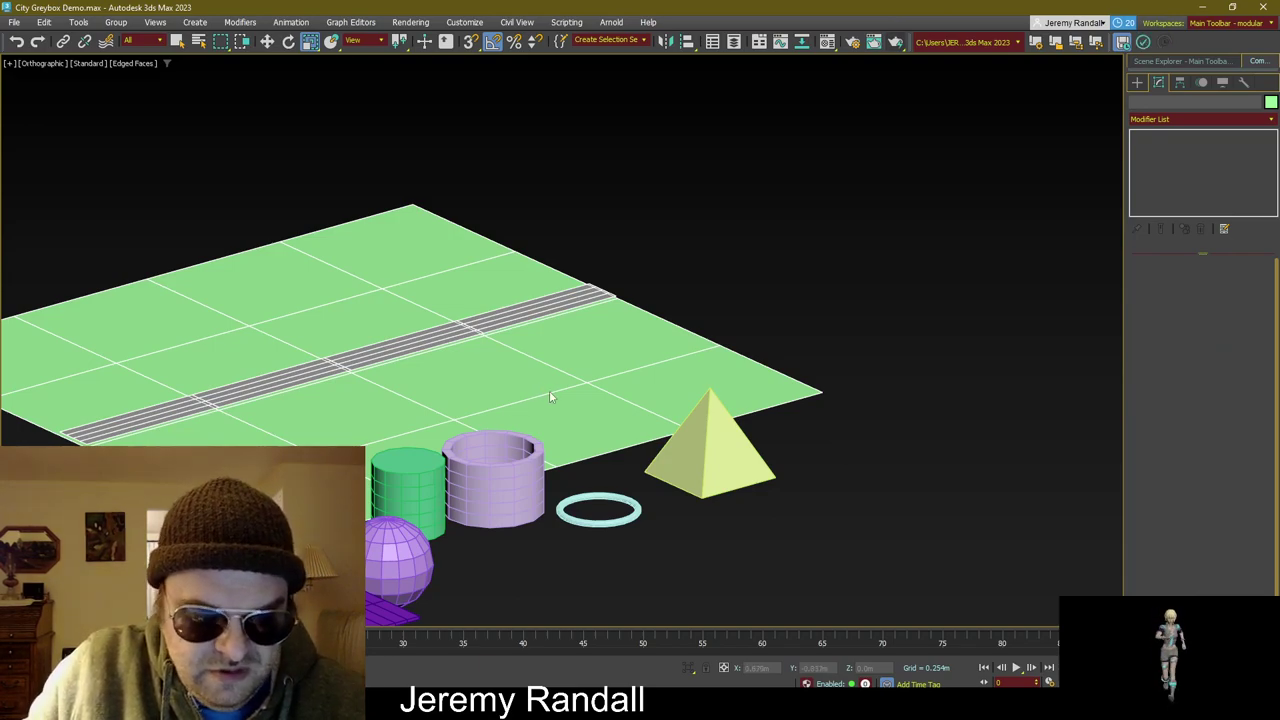
Step: In Top view, move the purple plane onto the road and turn it along the road using Angle Snap
key(t)
scroll(516, 282, down, 5)
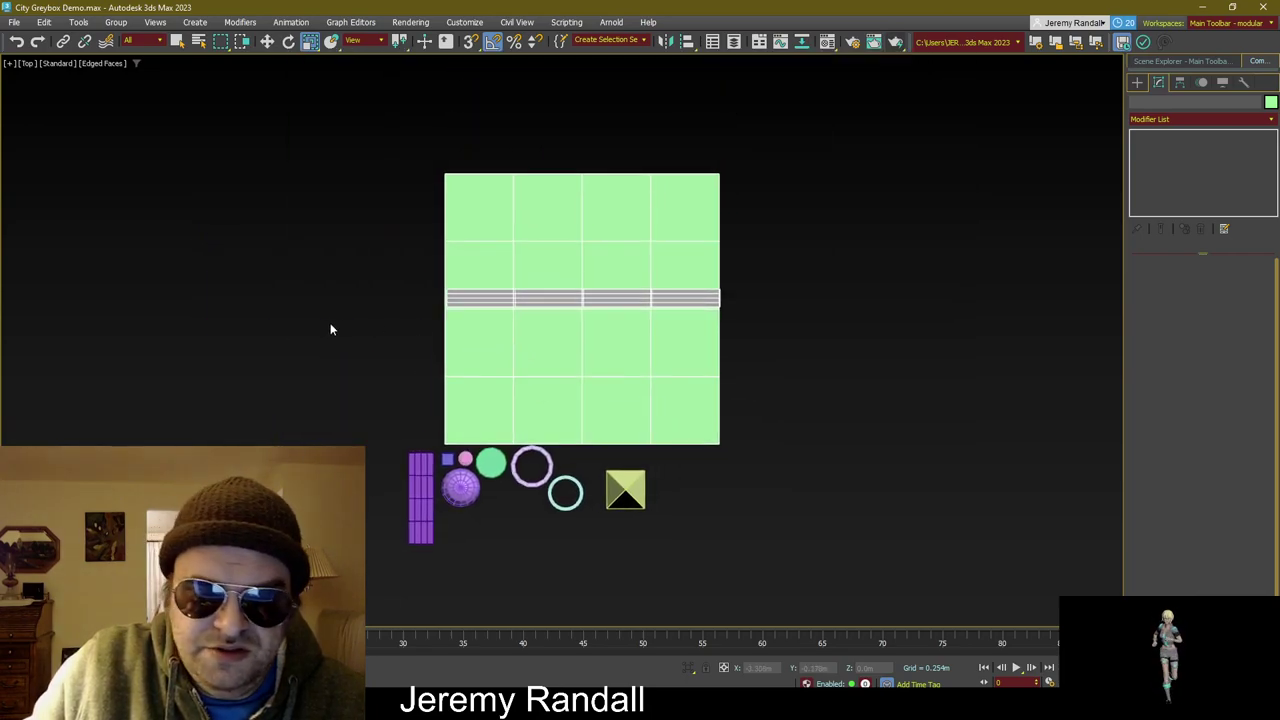
click(414, 470)
key(w)
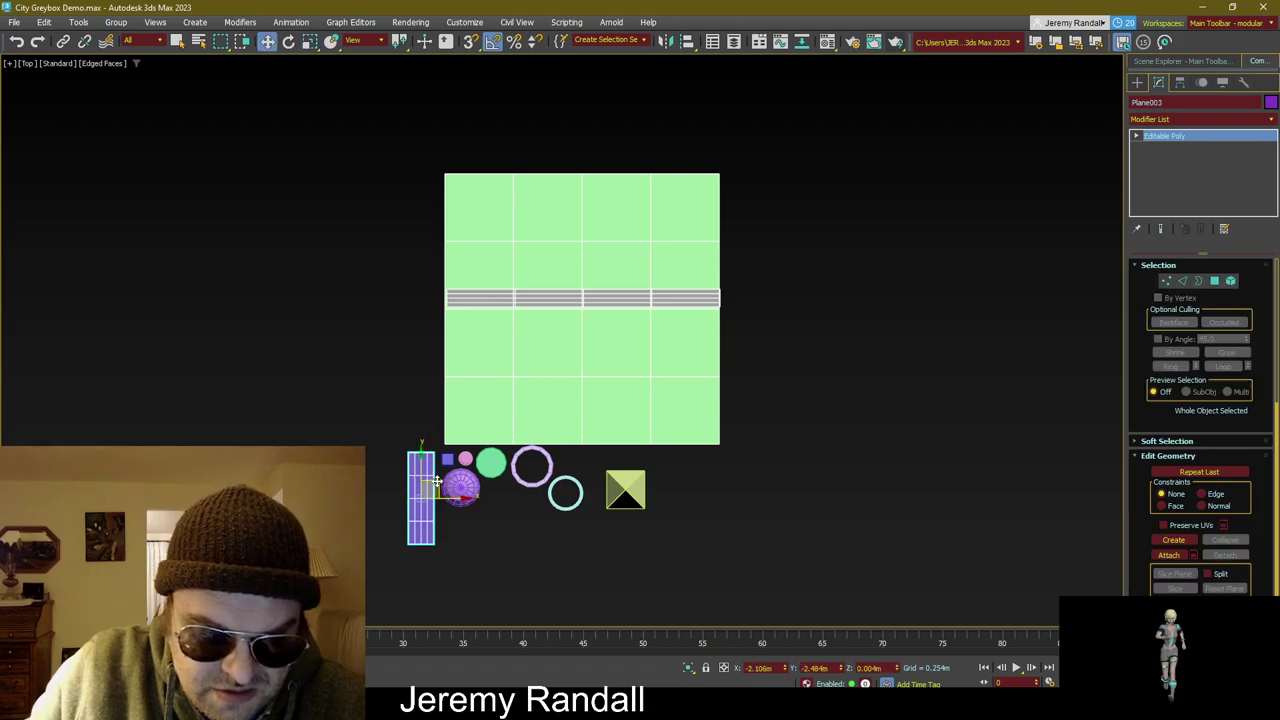
drag(437, 481, 563, 281)
key(e)
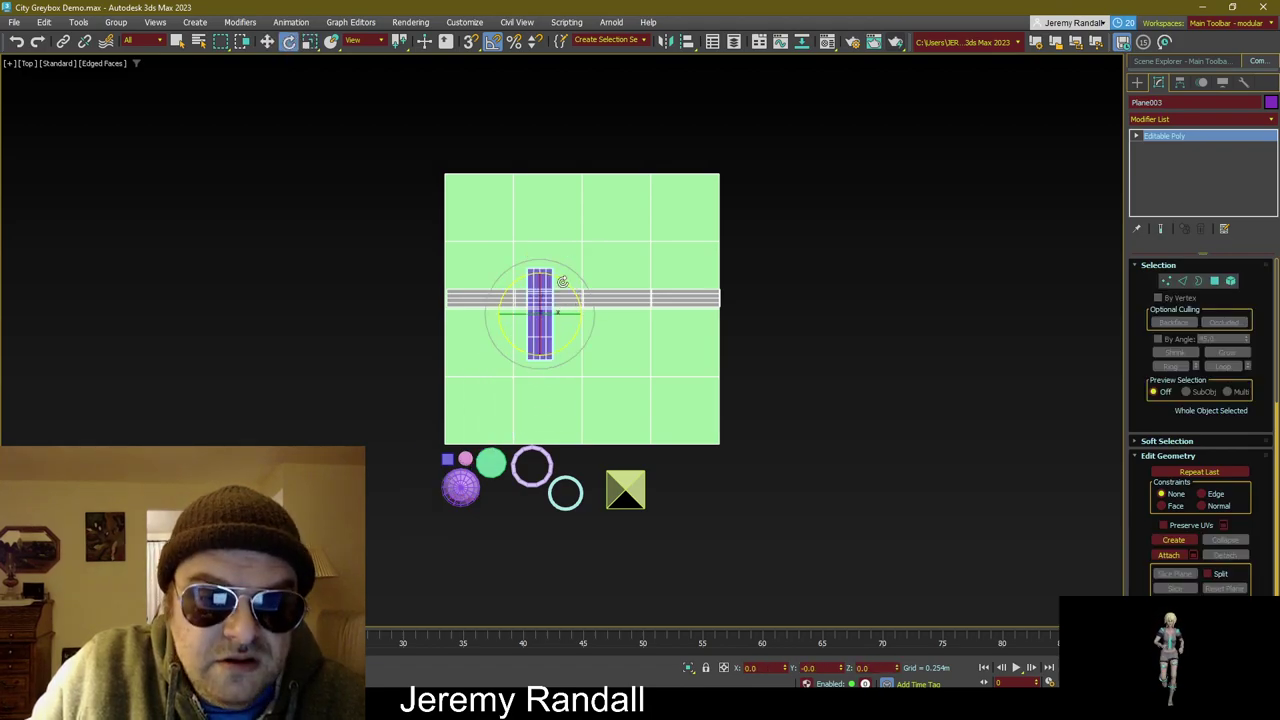
click(491, 42)
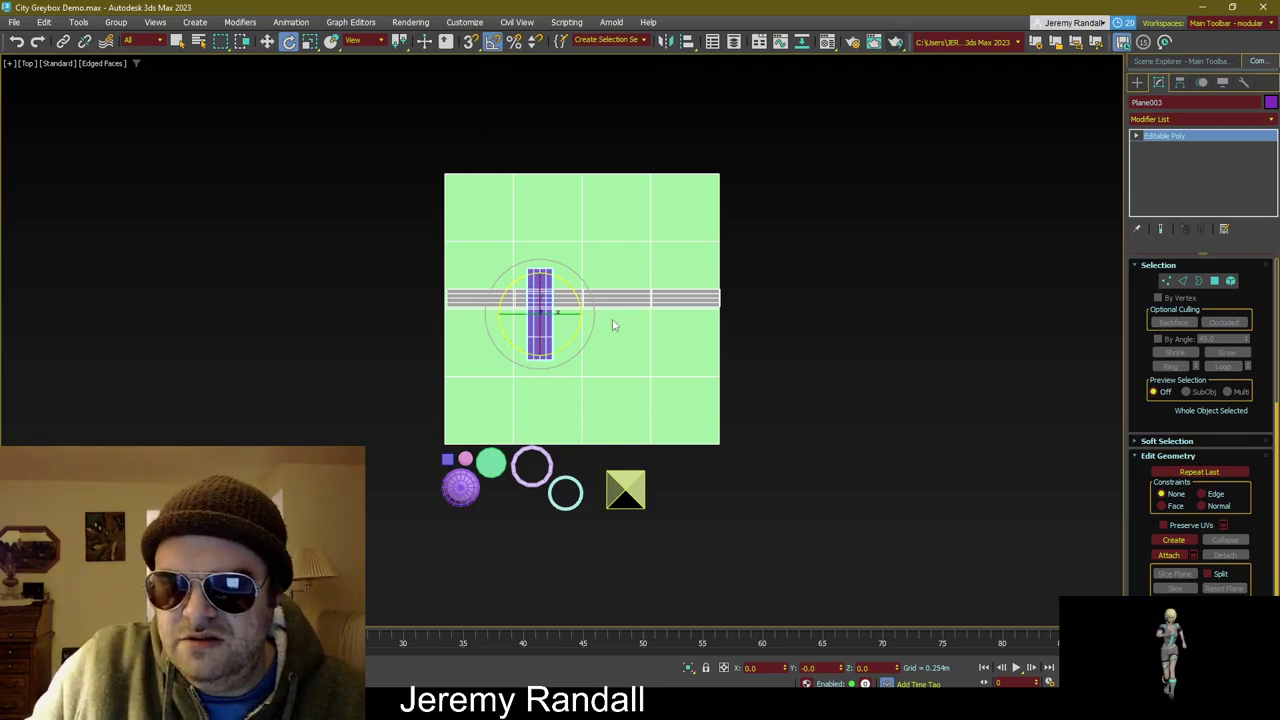
mouse_move(585, 280)
mouse_down()
mouse_move(594, 329)
mouse_move(603, 203)
mouse_move(614, 240)
mouse_move(563, 292)
mouse_move(575, 288)
mouse_up()
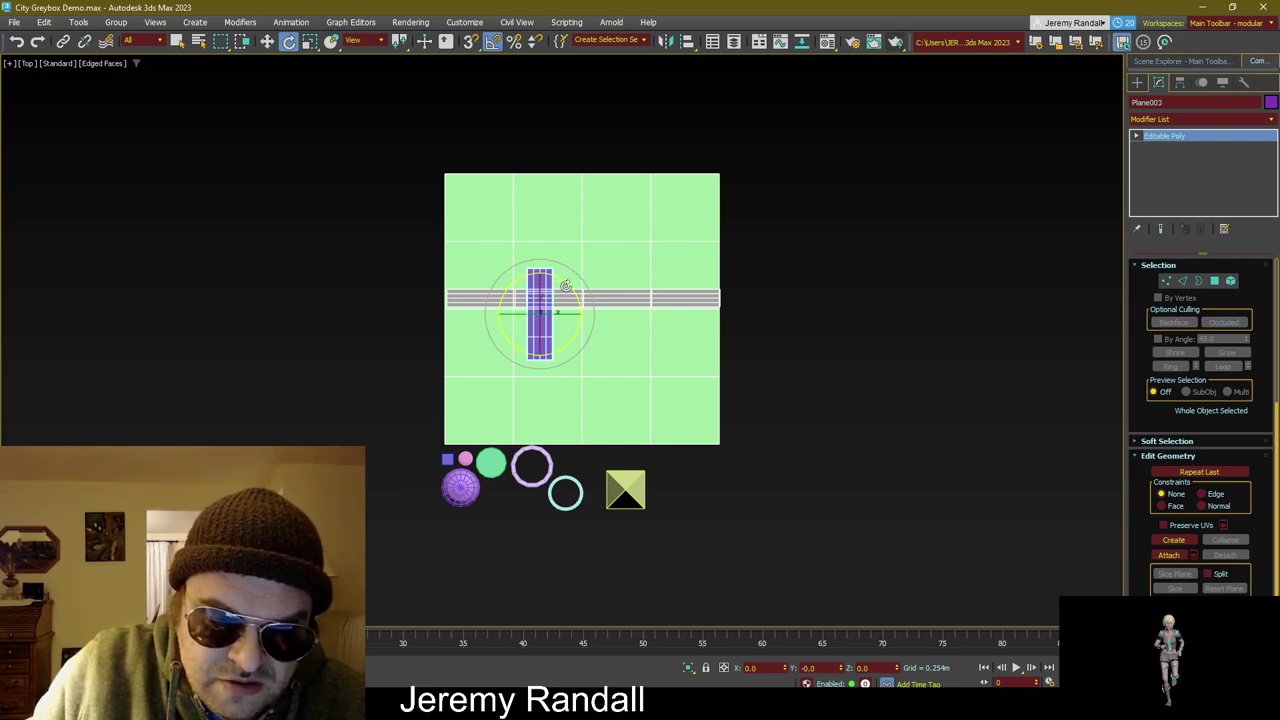
drag(567, 286, 584, 366)
Step: Line the plane up over the road, scale it down on Y, and park it beside the ground's lower-left corner
key(w)
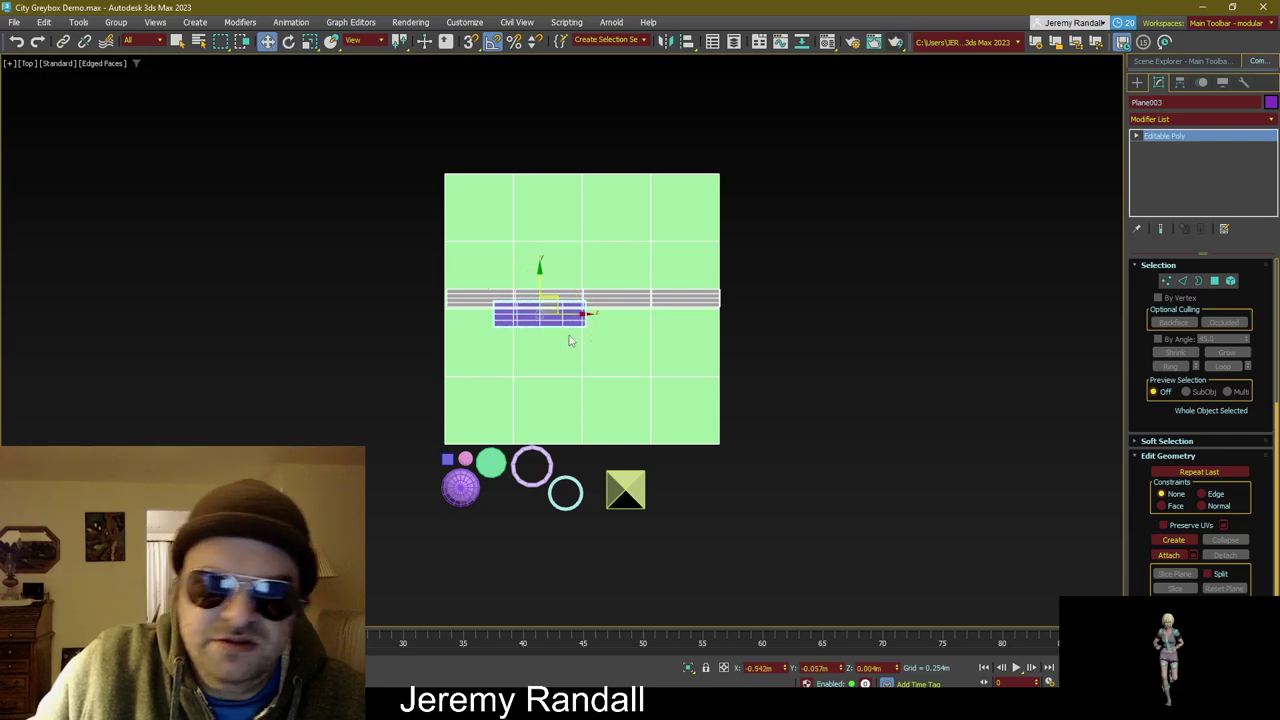
drag(556, 297, 562, 288)
key(z)
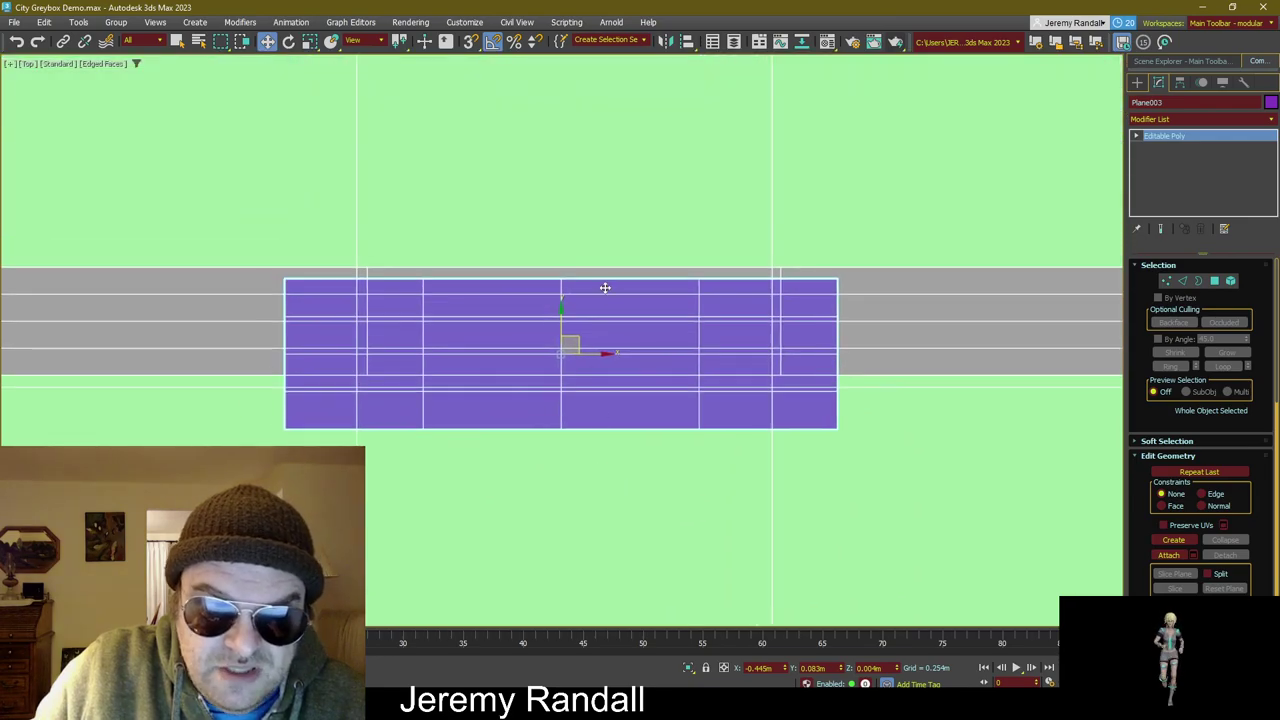
drag(569, 341, 596, 331)
key(e)
key(r)
key(w)
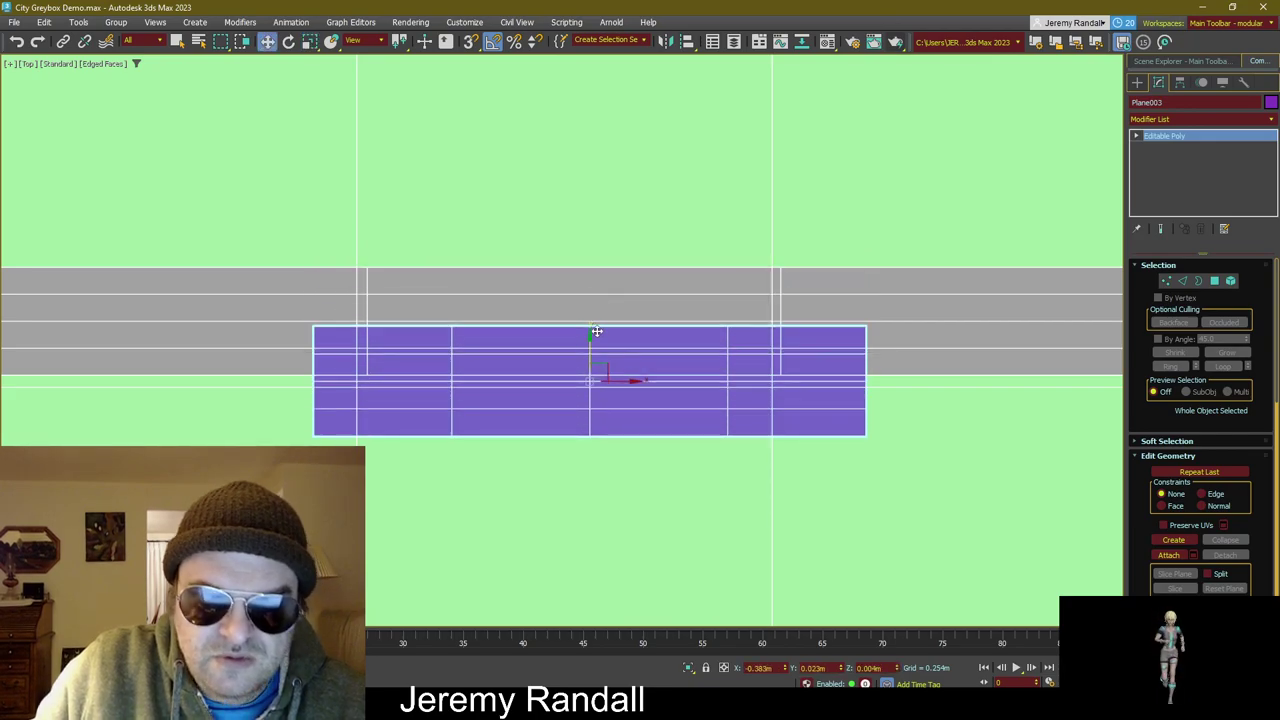
scroll(596, 331, down, 5)
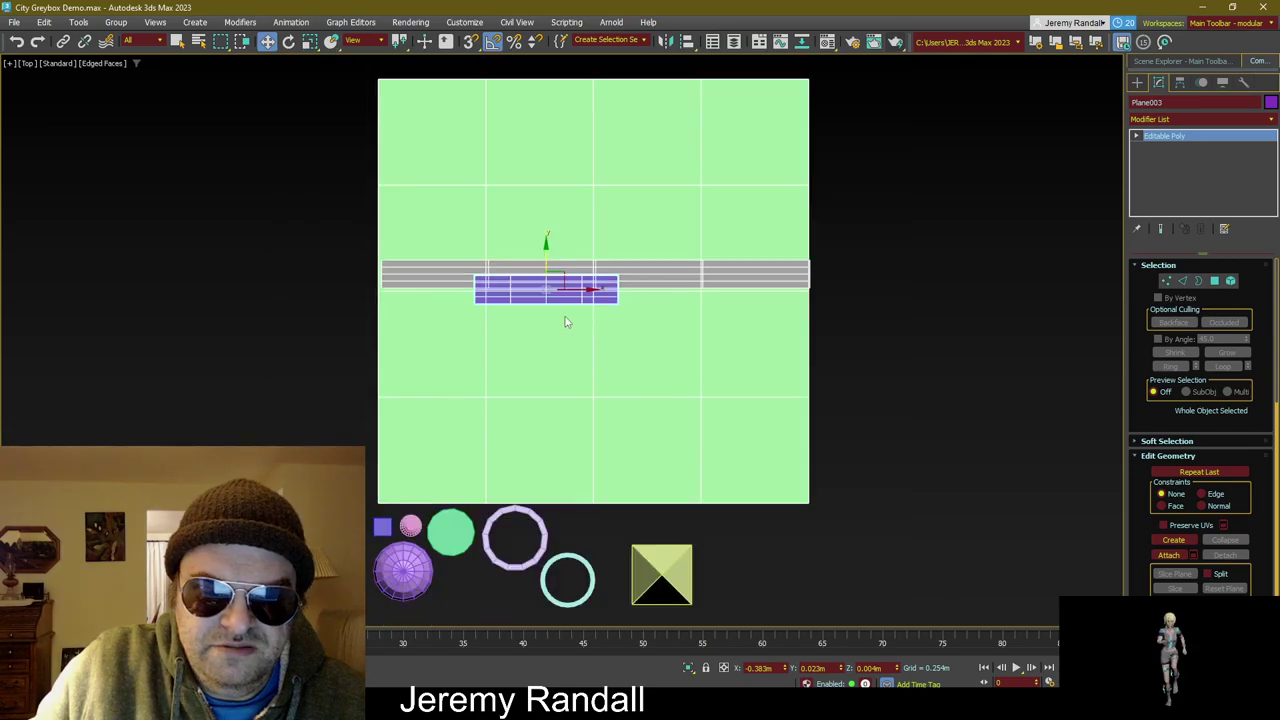
middle_drag(530, 391, 546, 309)
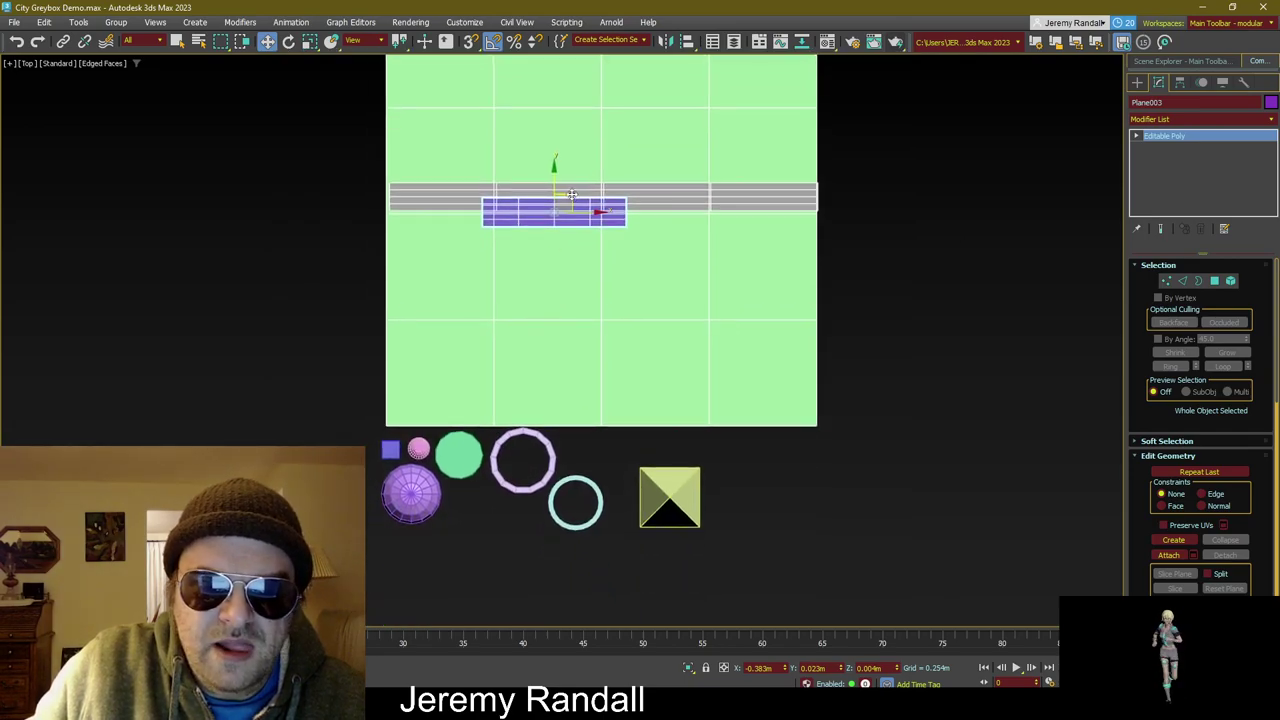
mouse_move(568, 192)
mouse_down()
mouse_move(443, 355)
mouse_move(326, 432)
mouse_move(268, 405)
mouse_move(285, 400)
mouse_up()
key(e)
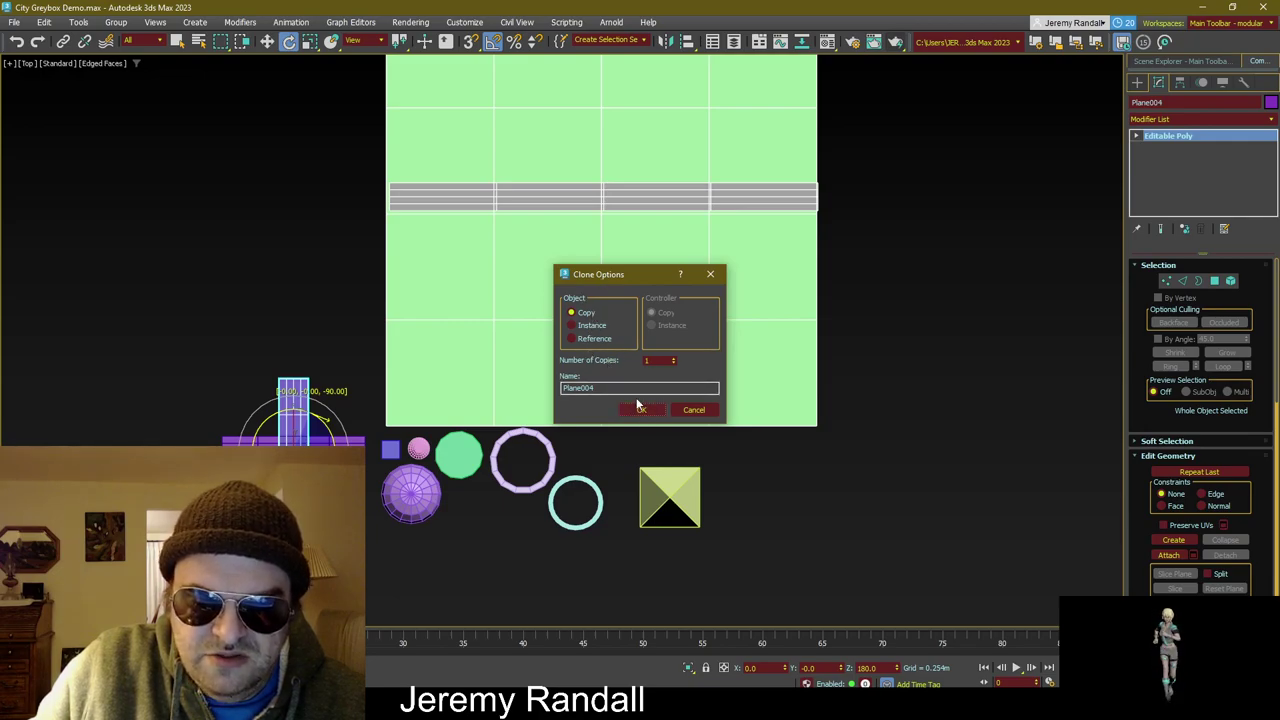
Step: Accept one copy named Plane004 and move it against the green ground's left edge
double_click(588, 388)
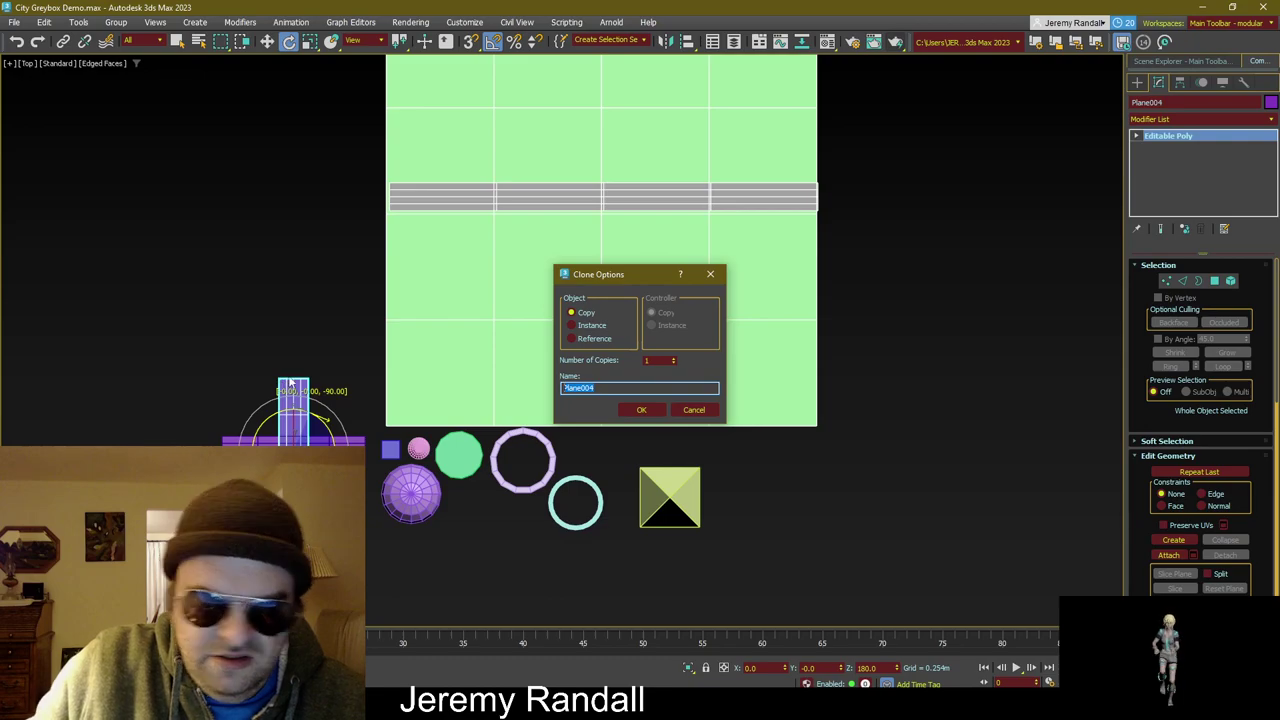
click(643, 410)
key(w)
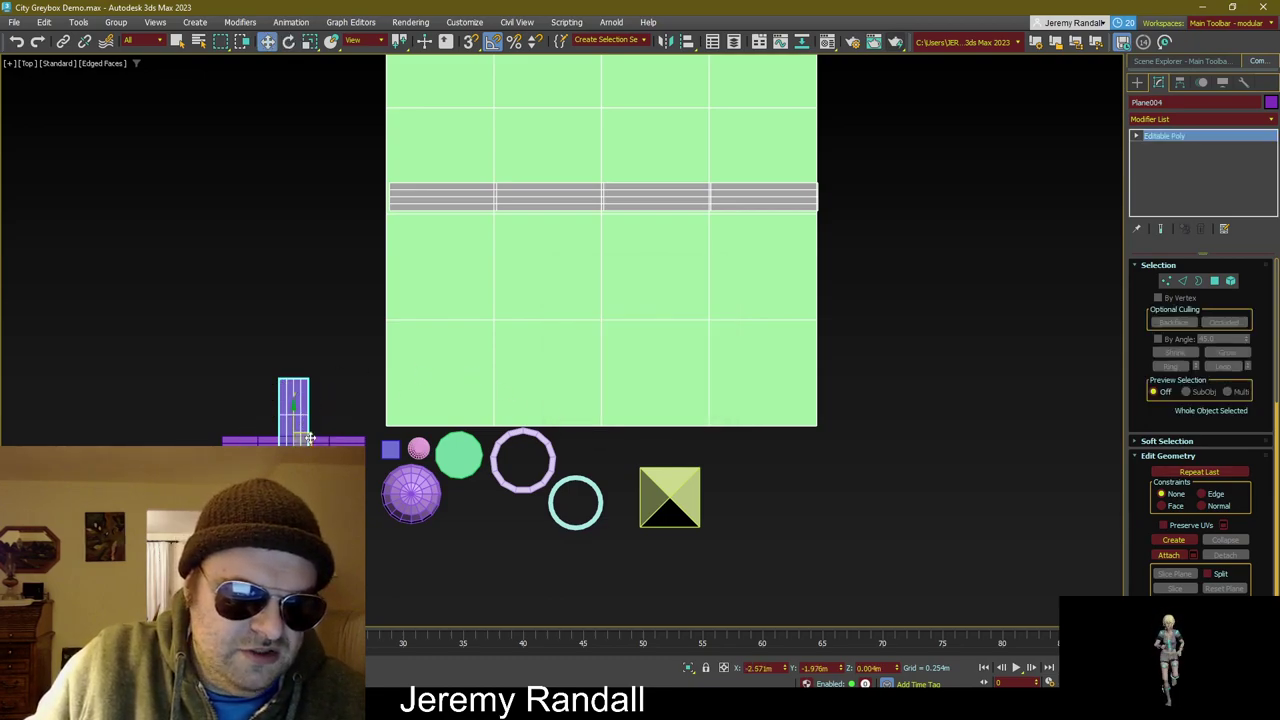
mouse_move(310, 438)
mouse_down()
mouse_move(337, 360)
mouse_move(366, 350)
mouse_up()
click(313, 396)
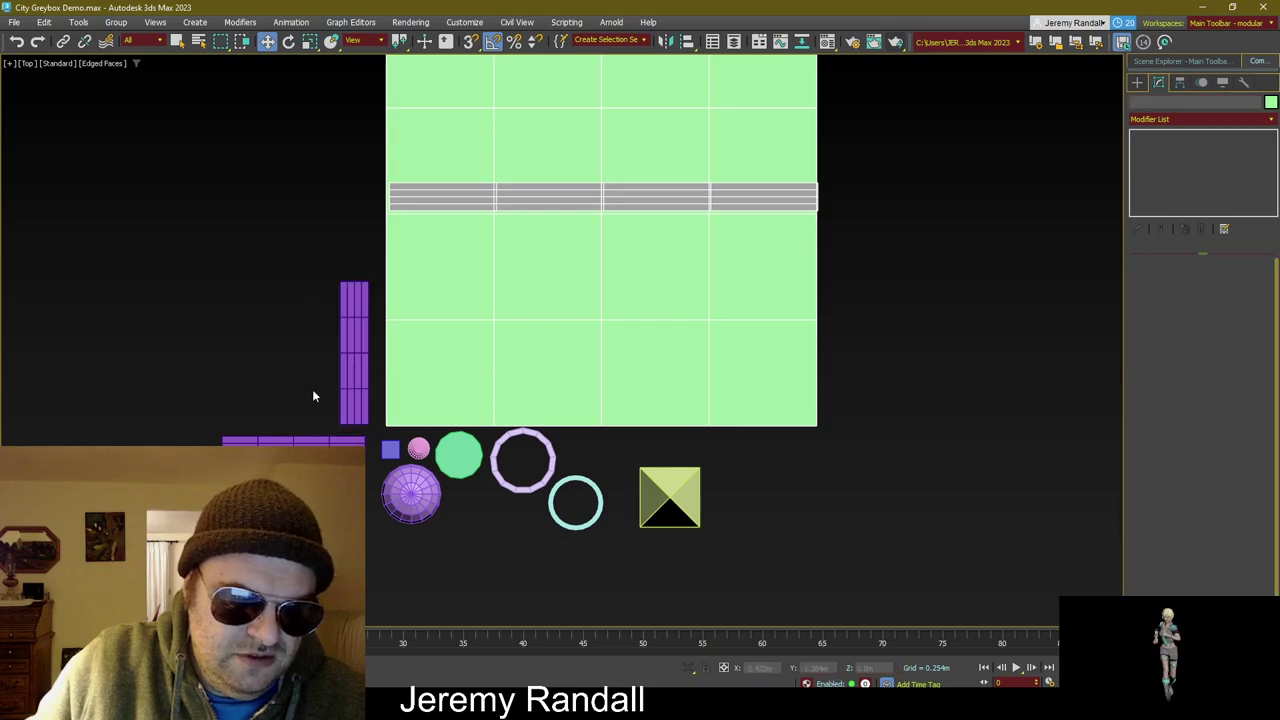
click(350, 400)
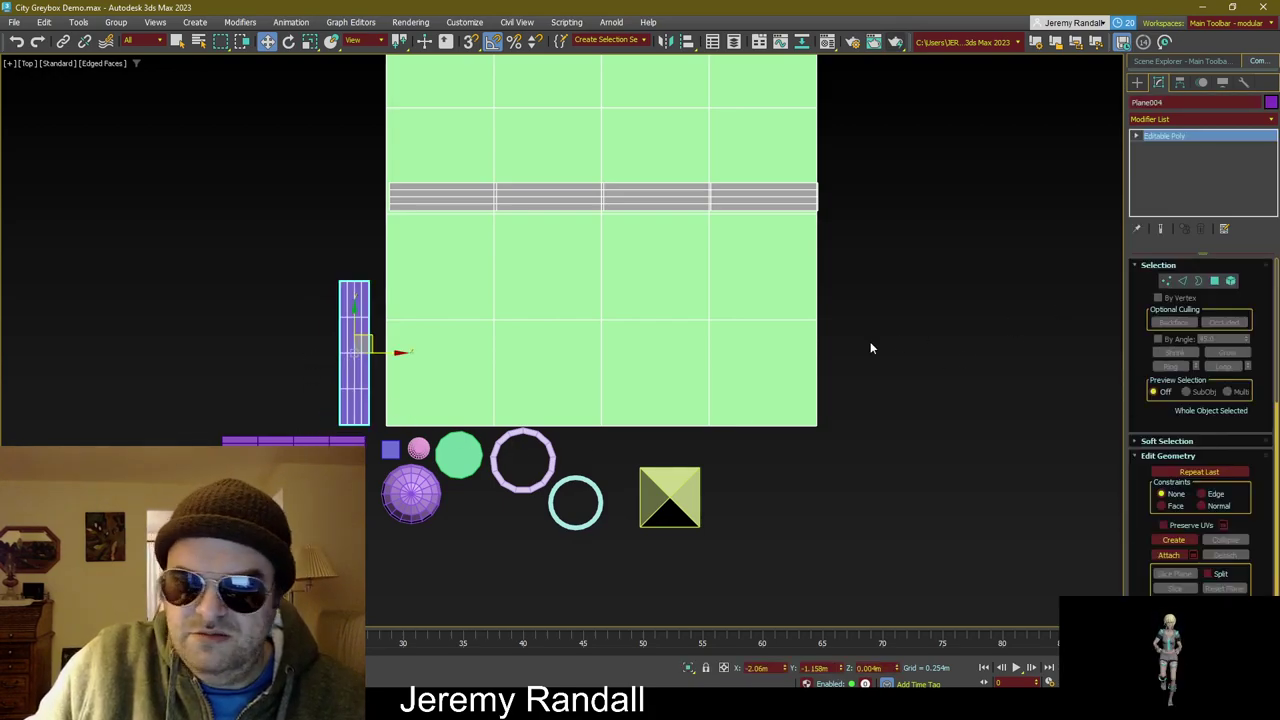
Step: Change Plane004's object colour from purple to teal
click(1270, 102)
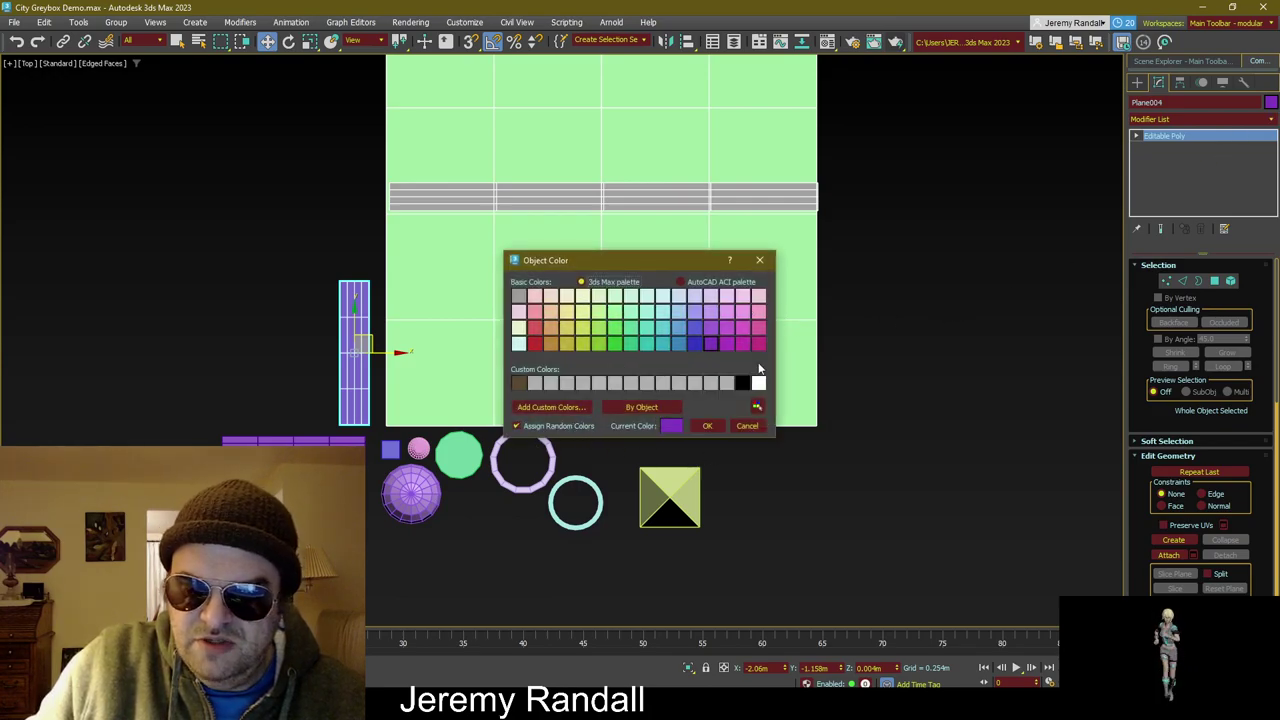
click(631, 328)
click(707, 426)
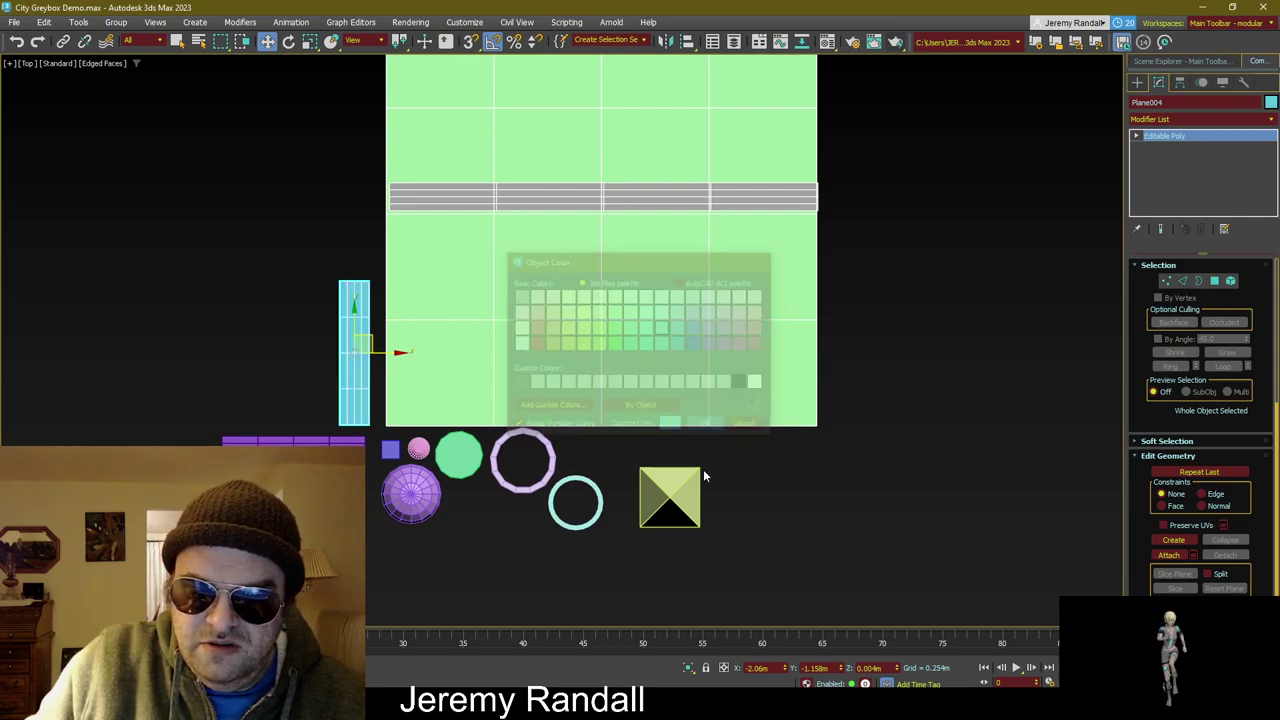
click(910, 320)
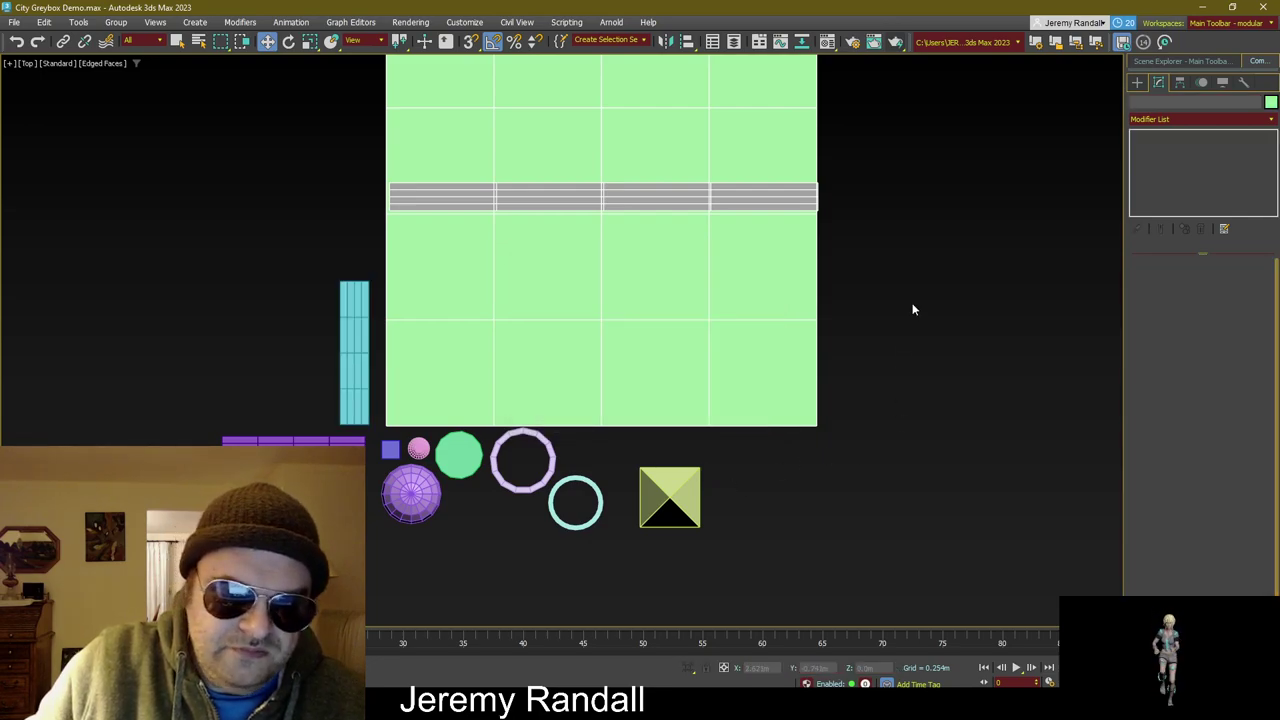
Step: Shift the pyramid up-left and place the tube next to it
click(677, 494)
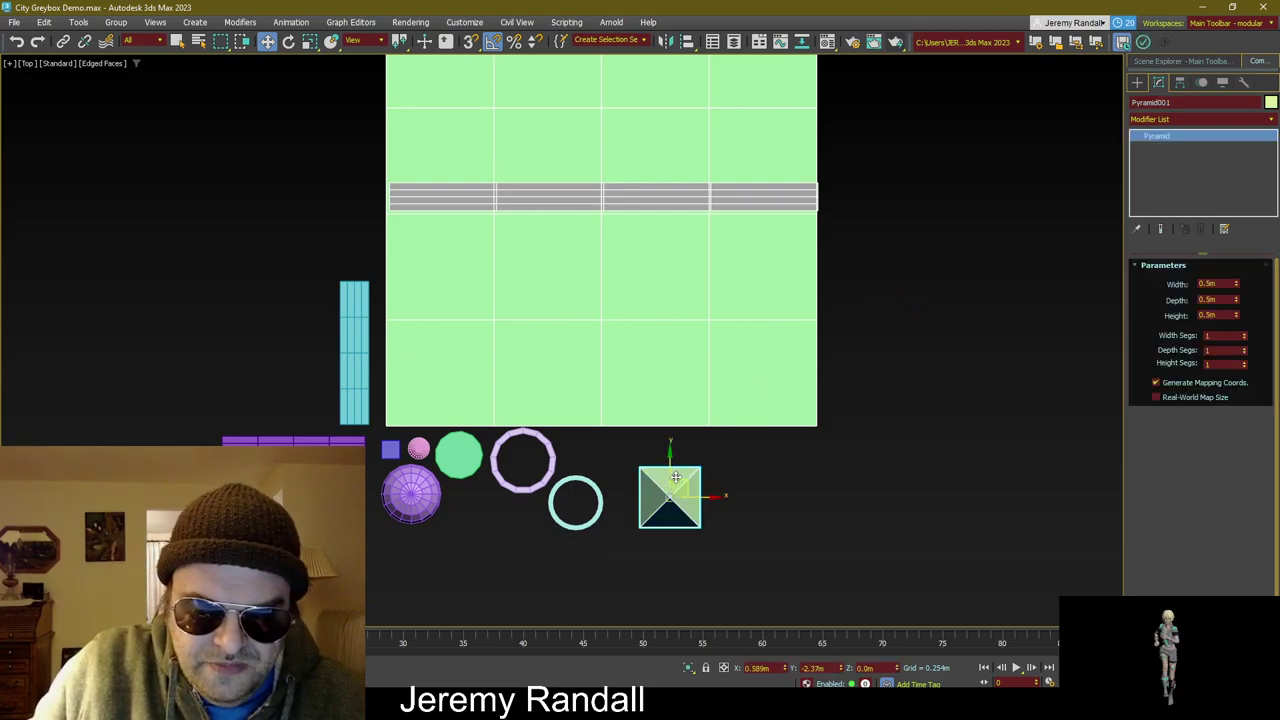
drag(677, 494, 653, 465)
drag(567, 521, 731, 458)
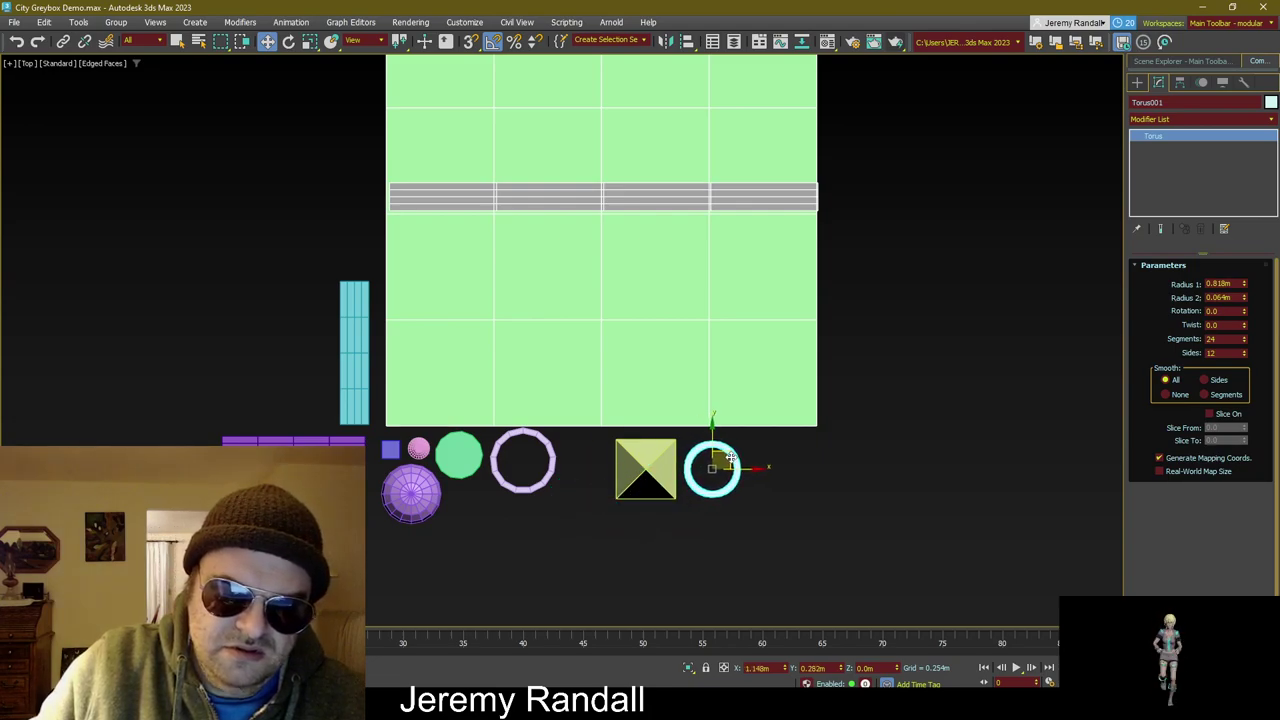
click(546, 458)
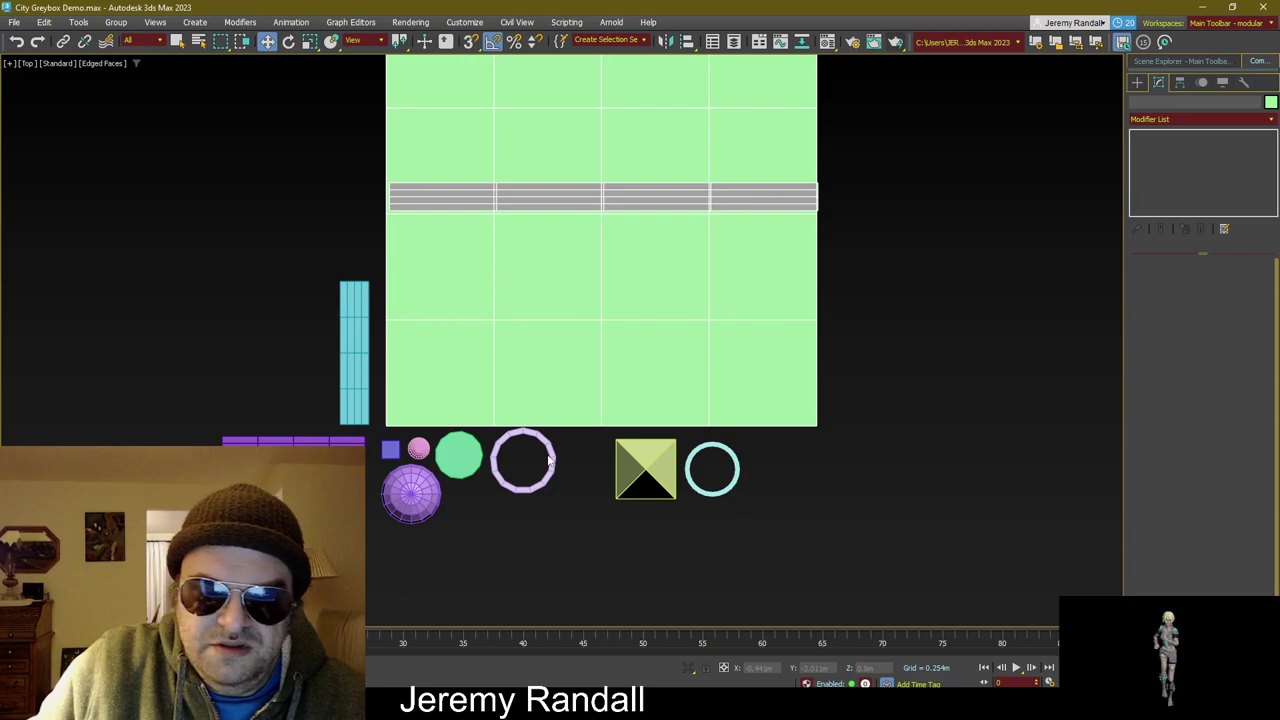
click(548, 458)
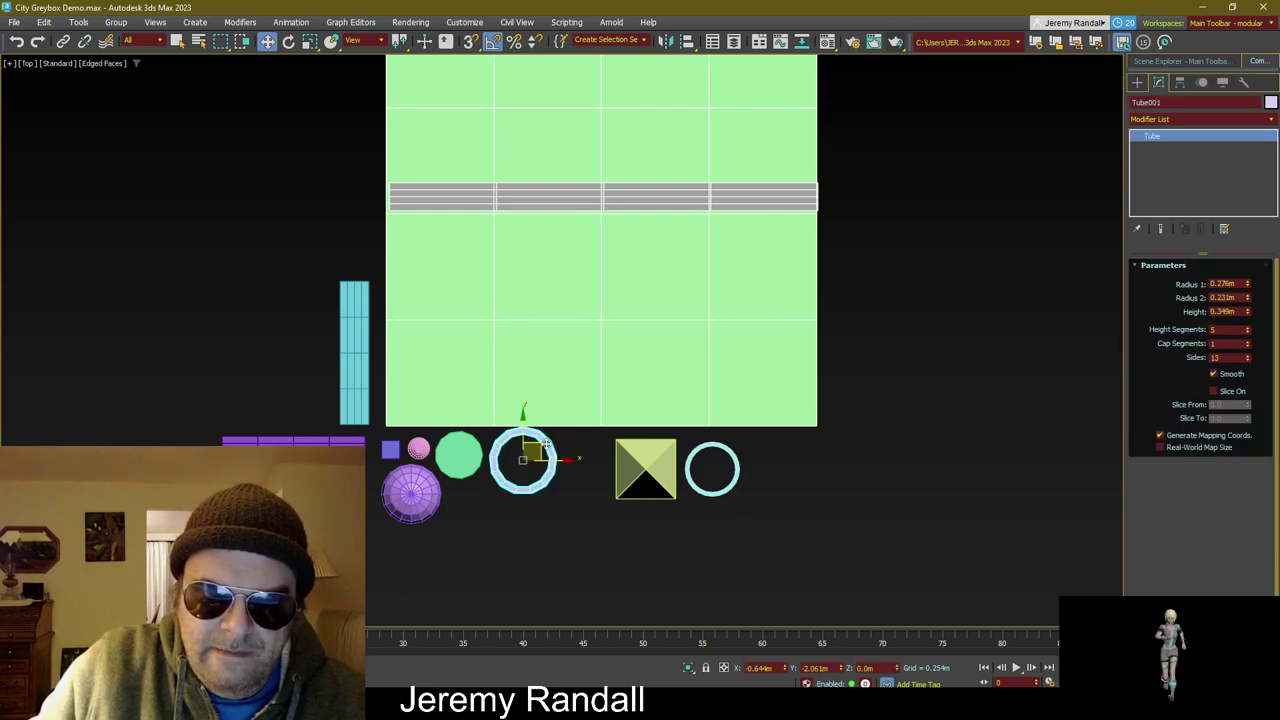
drag(536, 443, 582, 455)
Step: Move the cylinder and torus into a lower row, shift the sphere group right, then select the cone
click(466, 452)
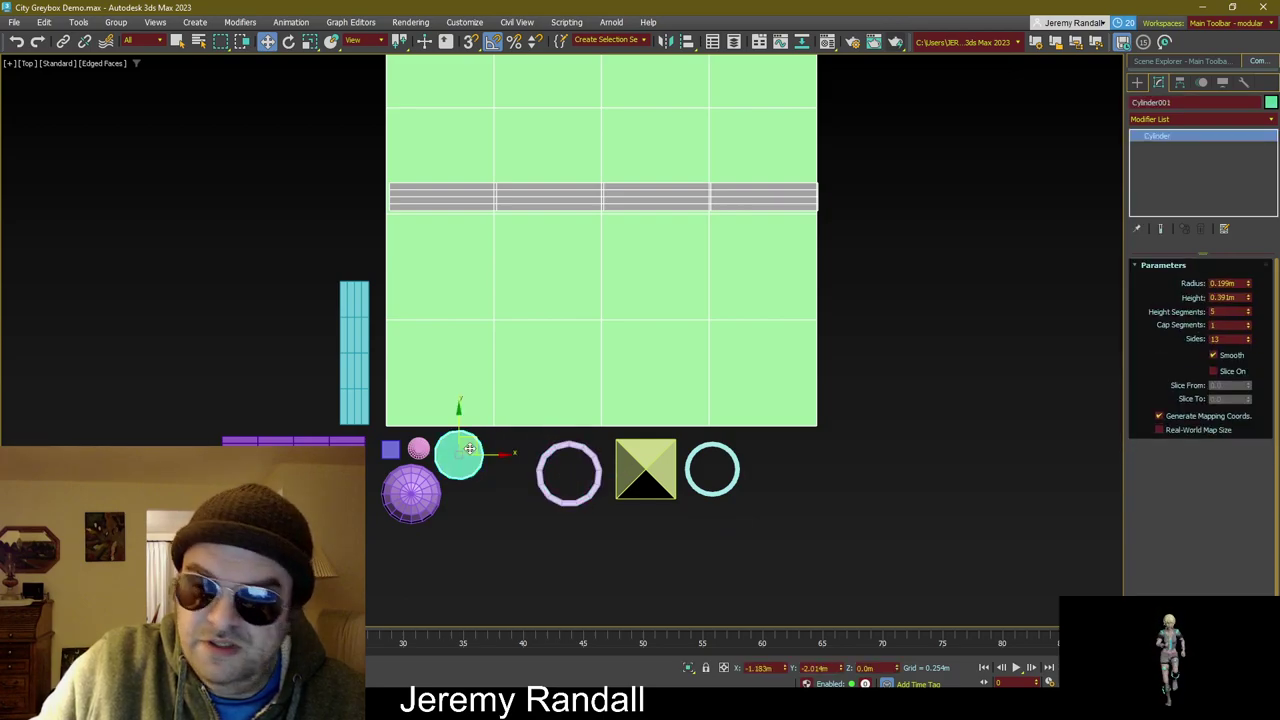
drag(475, 444, 579, 533)
click(714, 446)
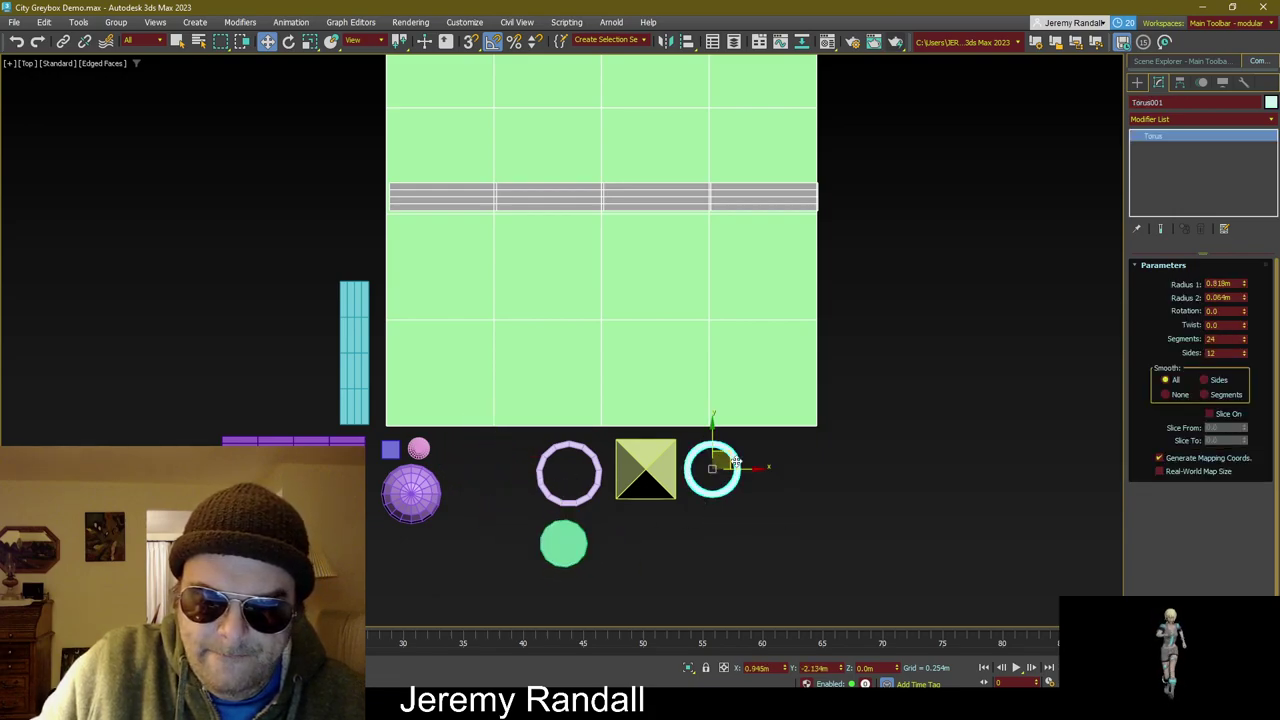
drag(725, 463, 656, 536)
click(410, 490)
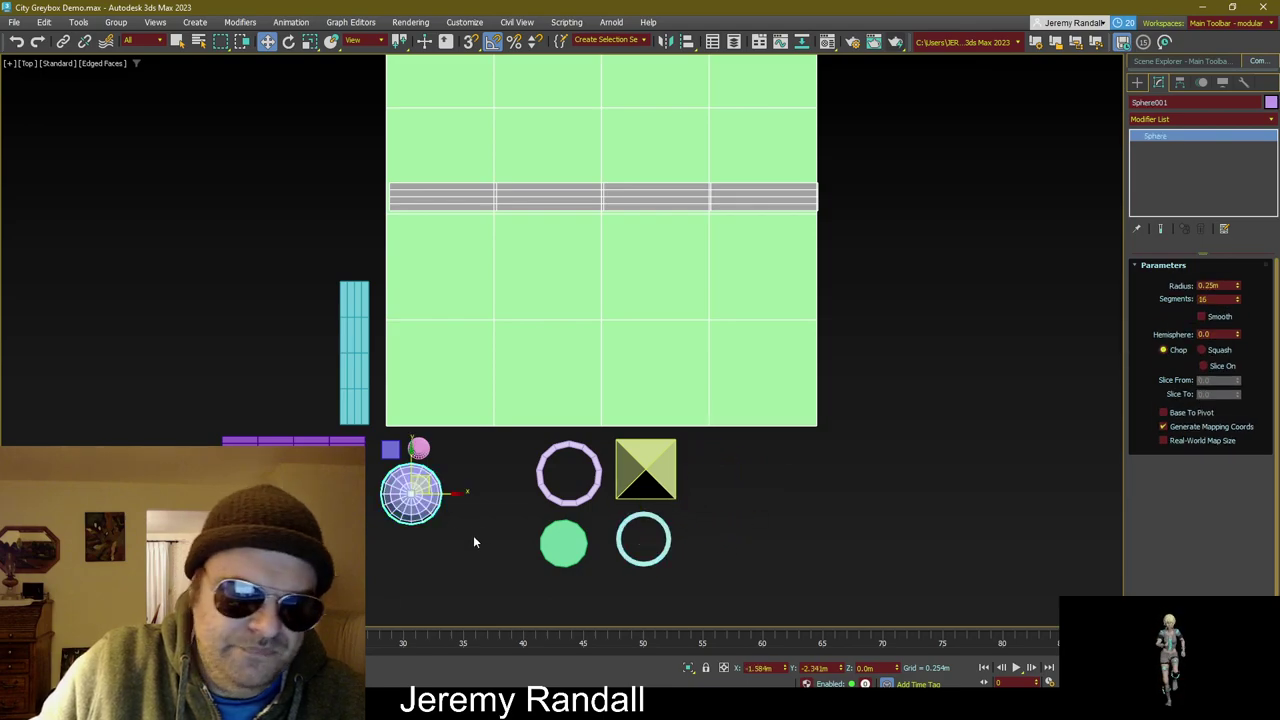
drag(410, 482, 448, 495)
click(456, 461)
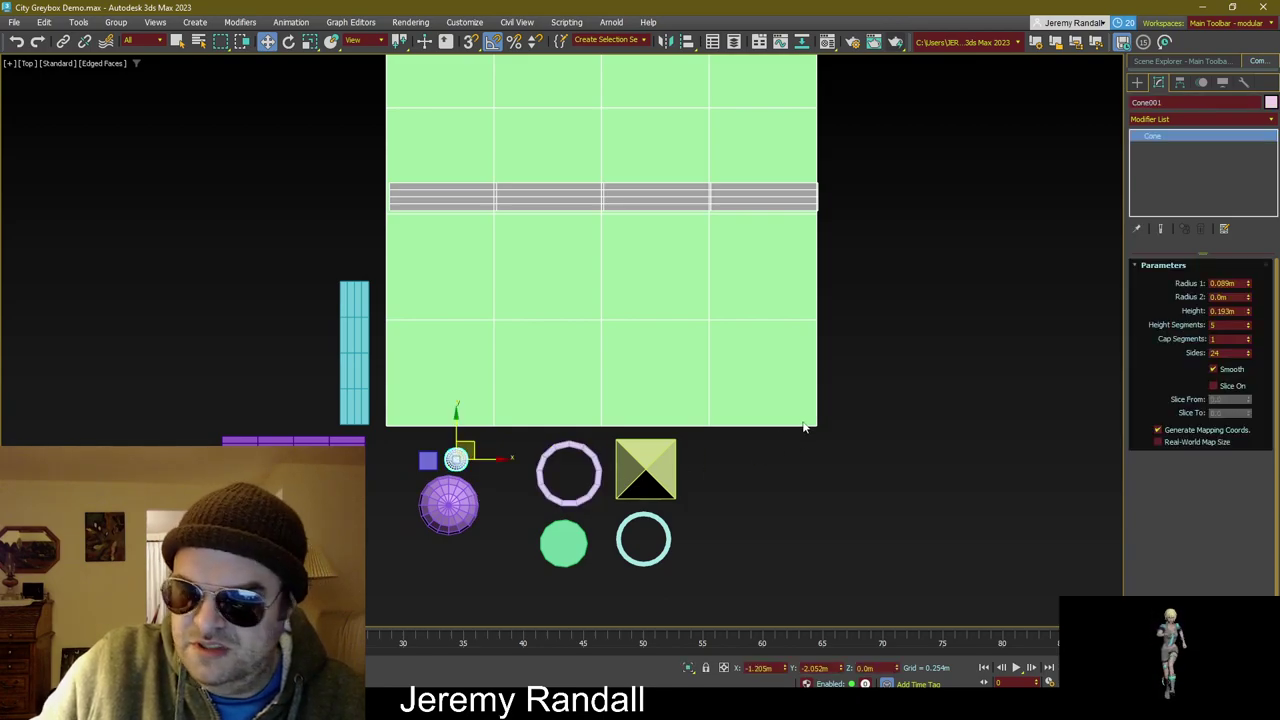
Step: Open the cone's Object Properties from its right-click menu, then close it unchanged
right_click(464, 455)
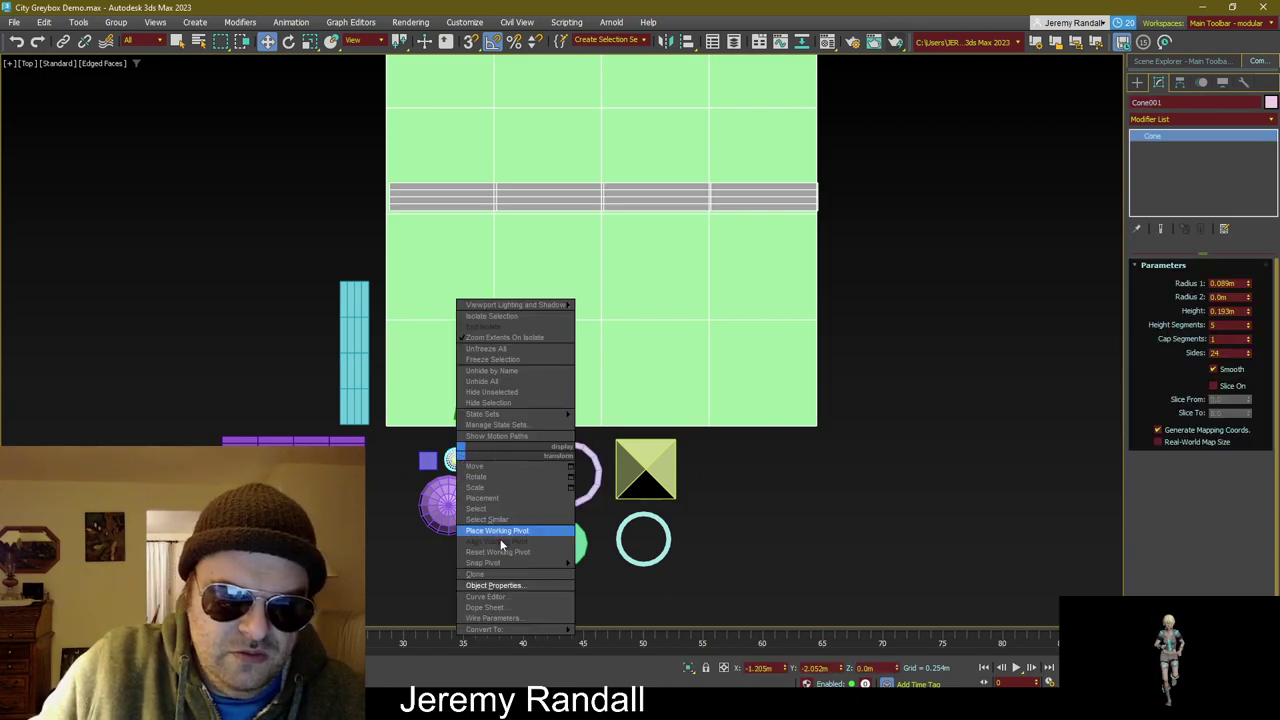
click(500, 587)
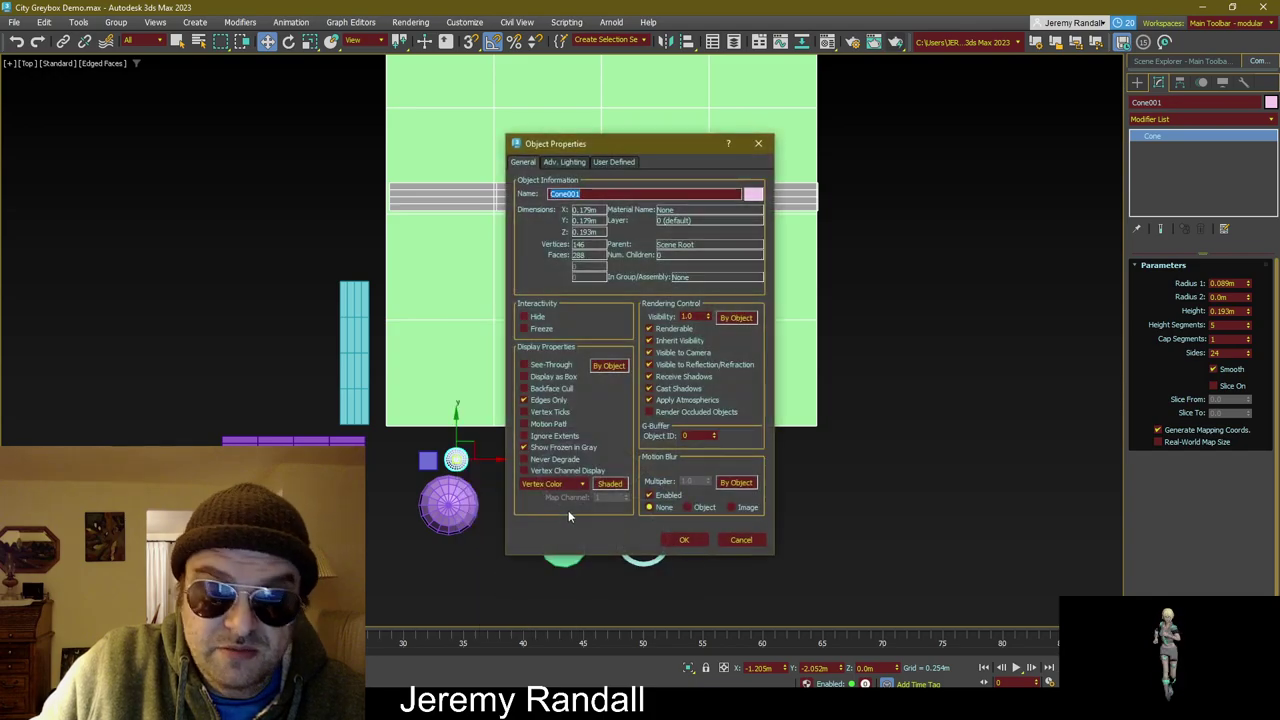
click(740, 540)
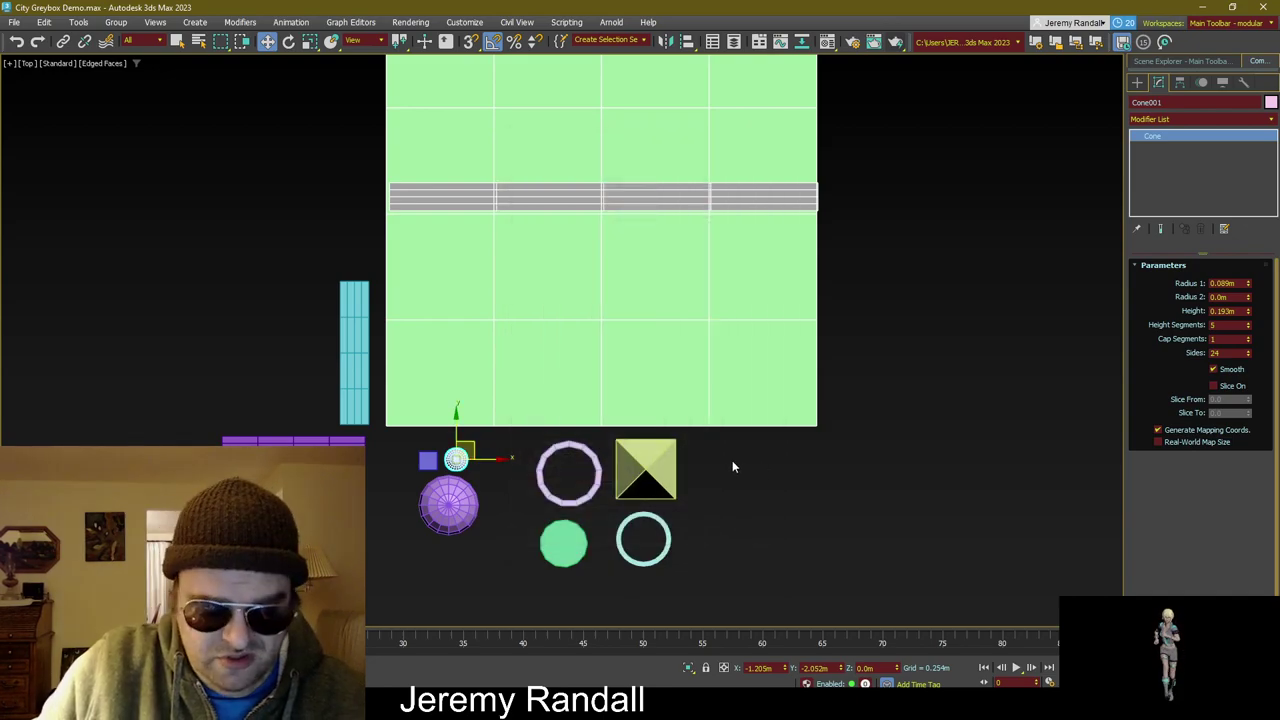
Step: Frame Cone001 and set it to 12 sides and 2 height segments, orbiting to check the shape
key(z)
scroll(621, 363, down, 2)
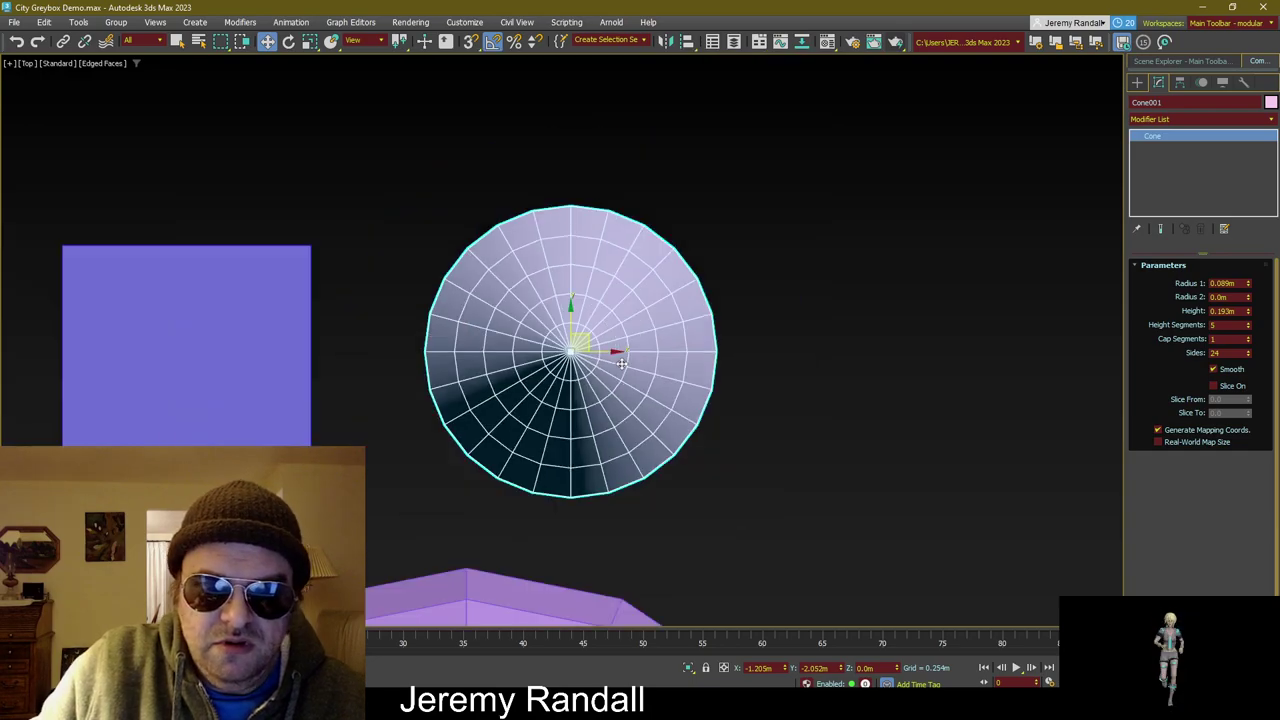
alt+middle_drag(621, 363, 620, 318)
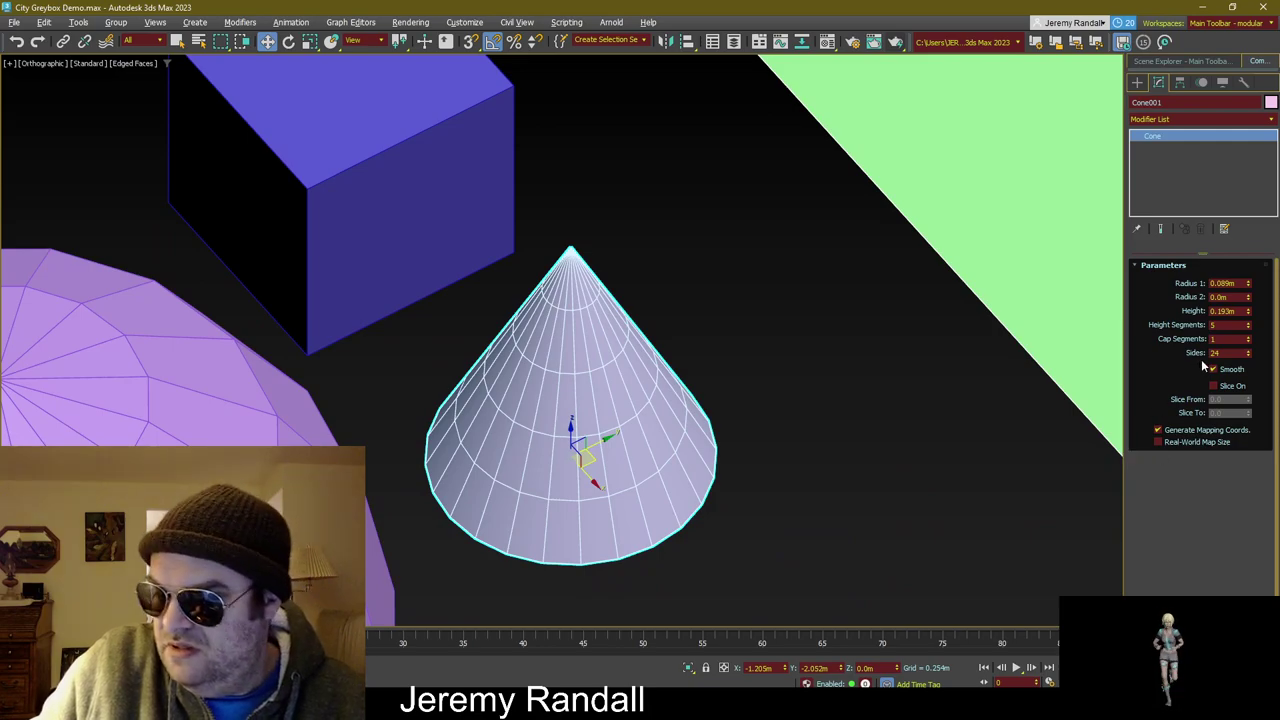
double_click(1230, 353)
text(8)
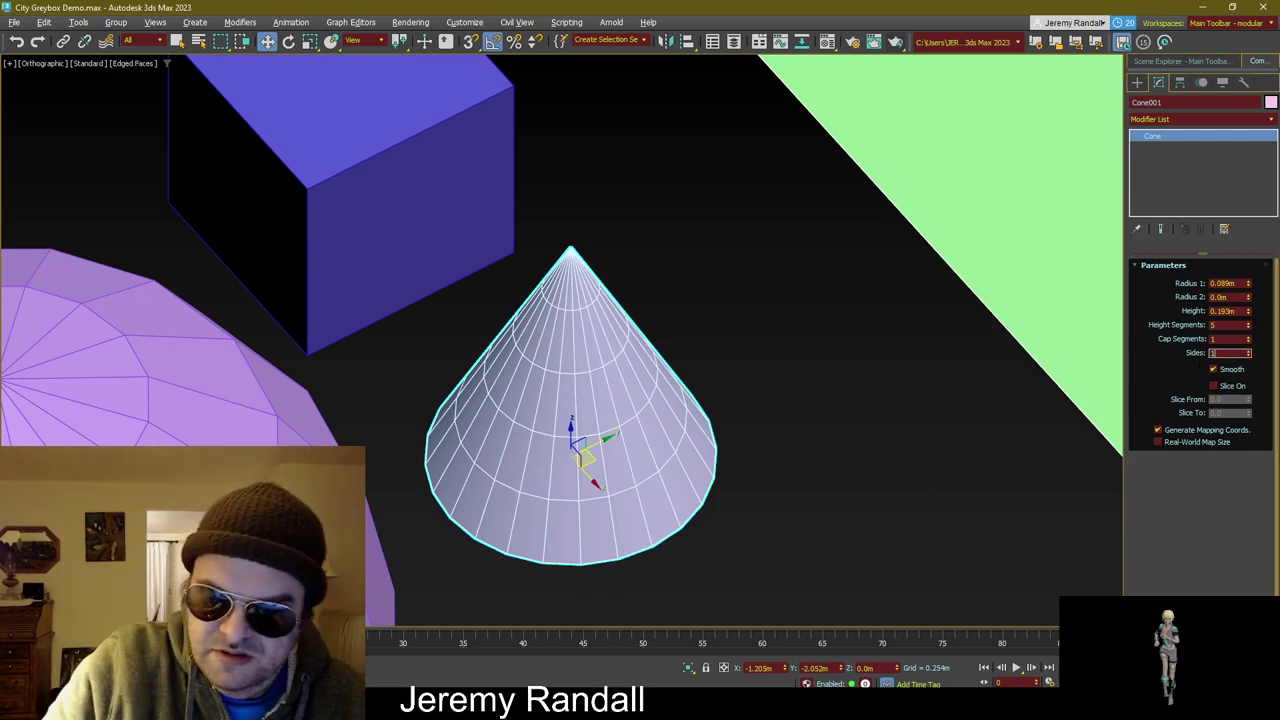
text(2)
key(Return)
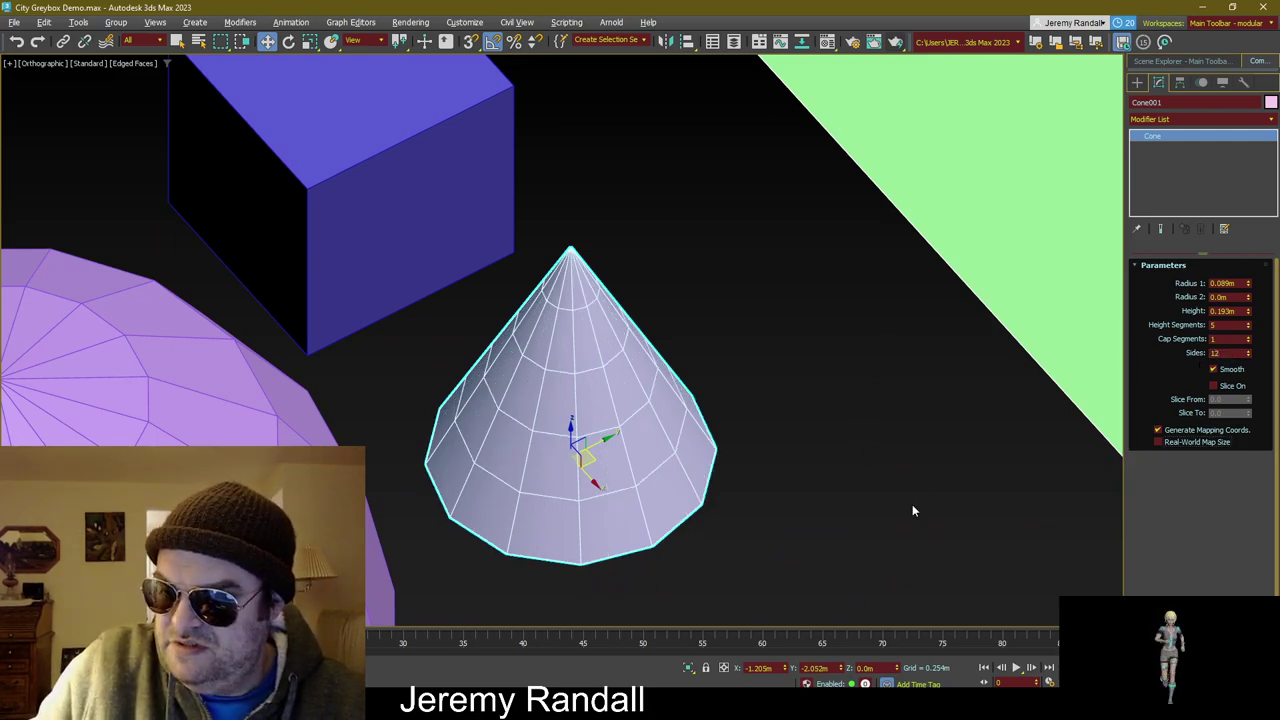
double_click(1220, 325)
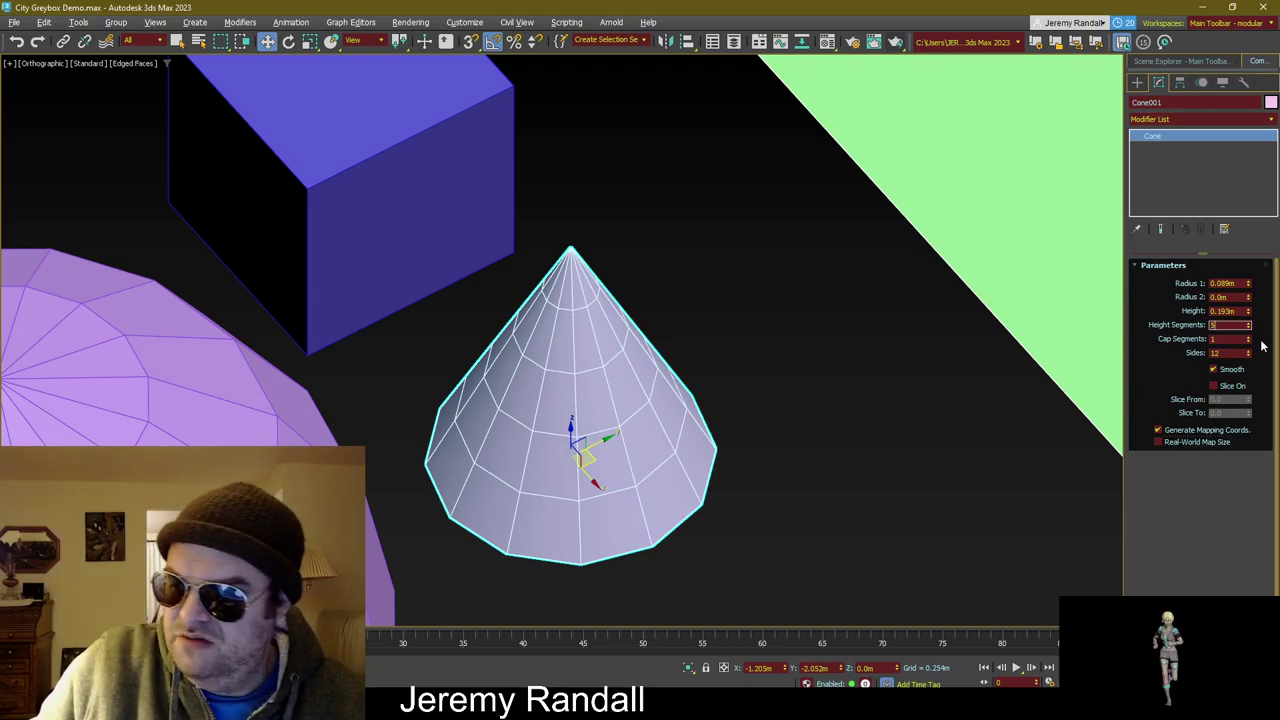
click(1248, 329)
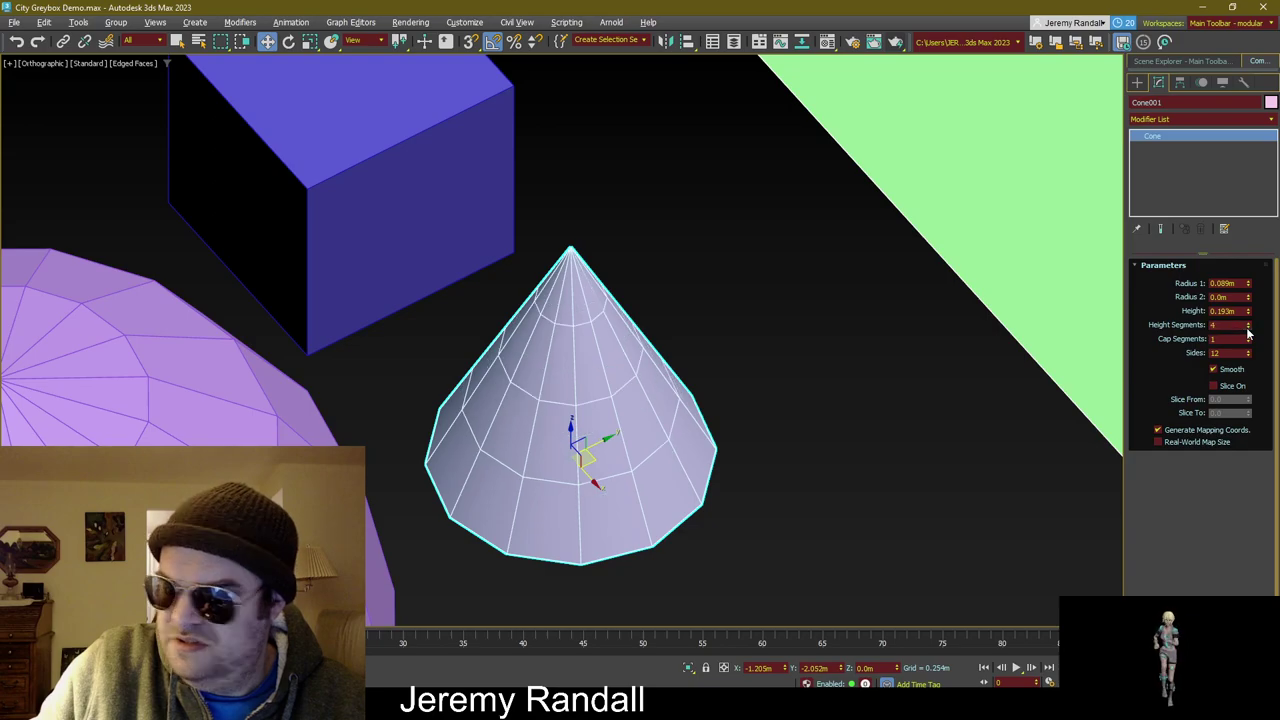
click(1248, 329)
click(1248, 329)
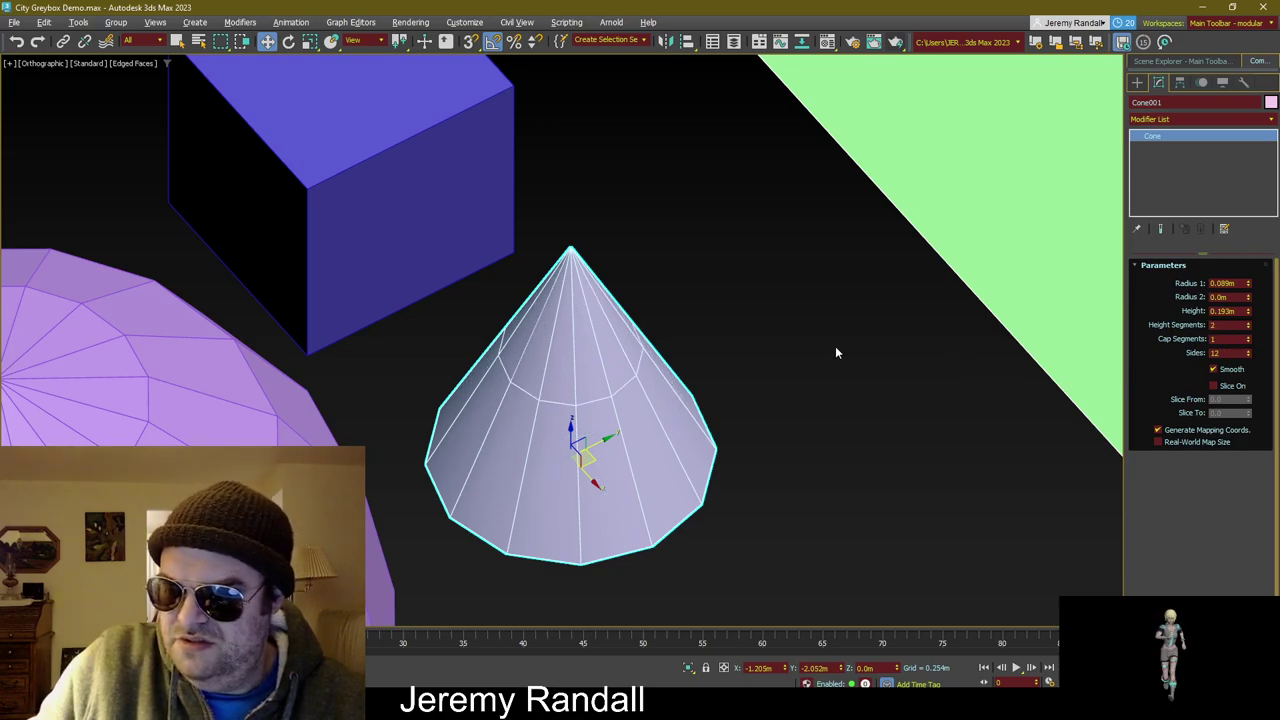
alt+middle_drag(837, 352, 800, 400)
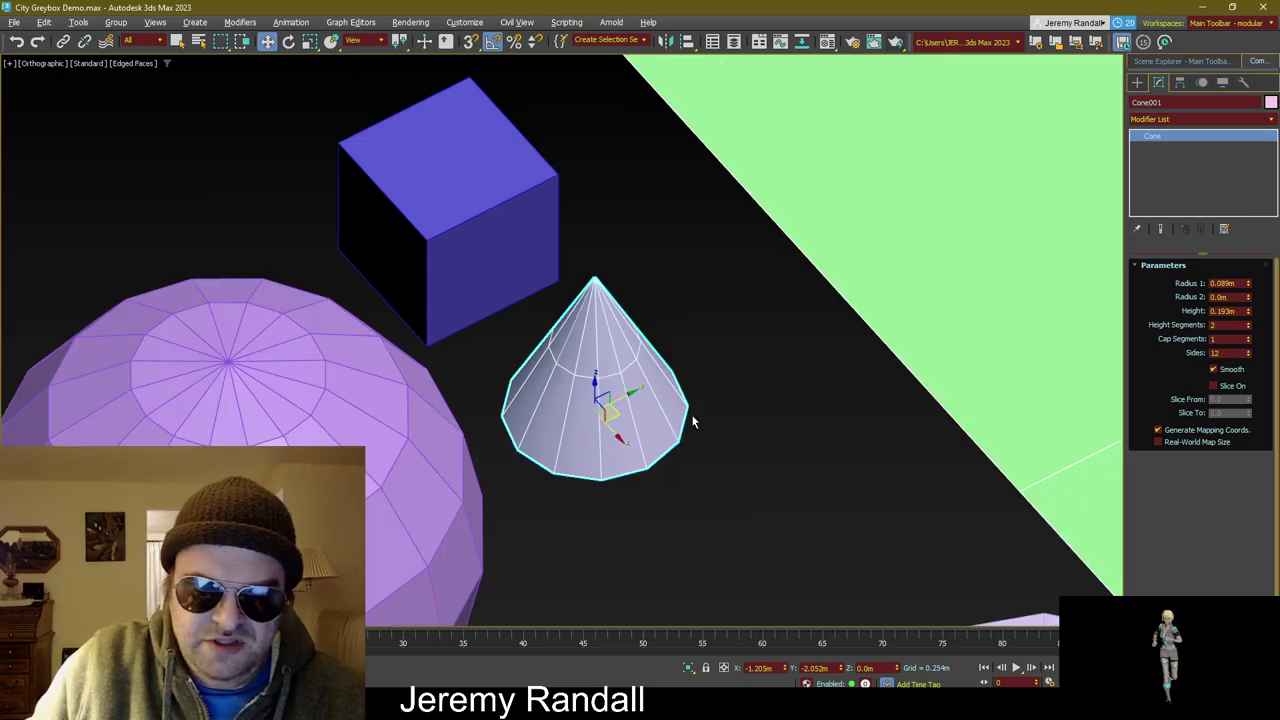
alt+middle_drag(691, 420, 655, 354)
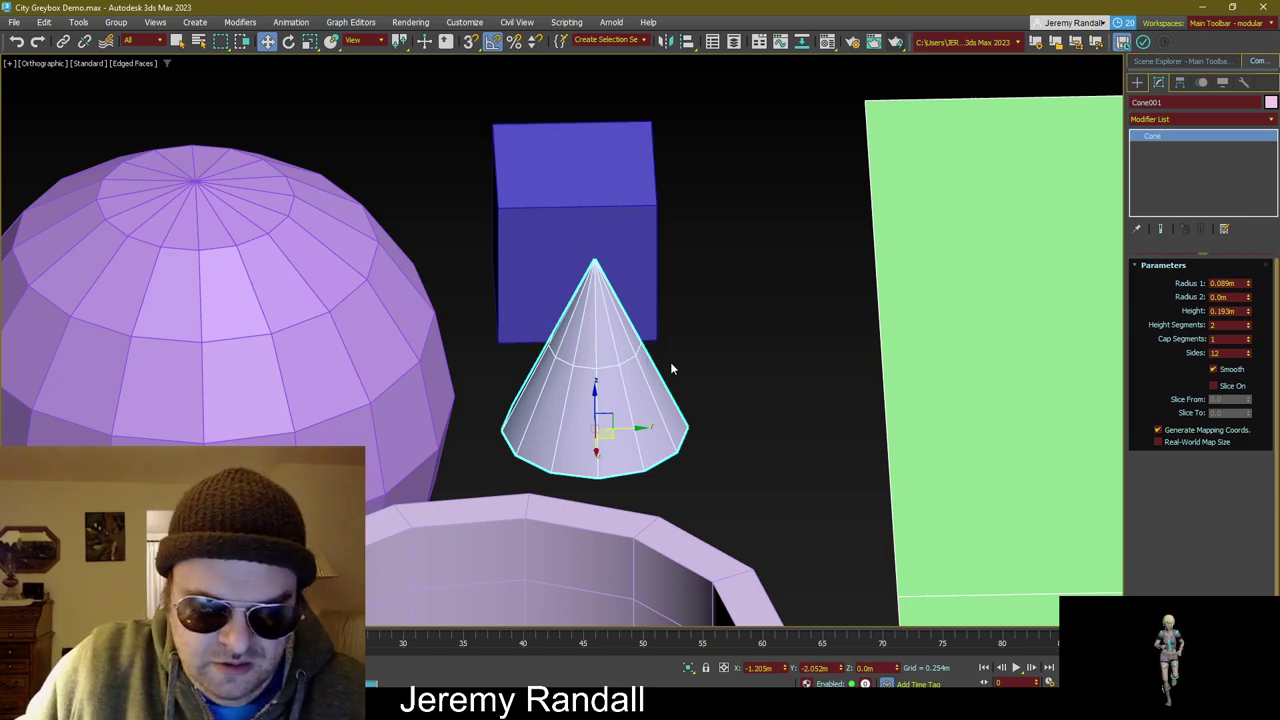
Step: In Top view, set Box001's Length, Width and Height to 0.15m each
key(t)
click(504, 388)
middle_drag(415, 340, 606, 392)
click(540, 270)
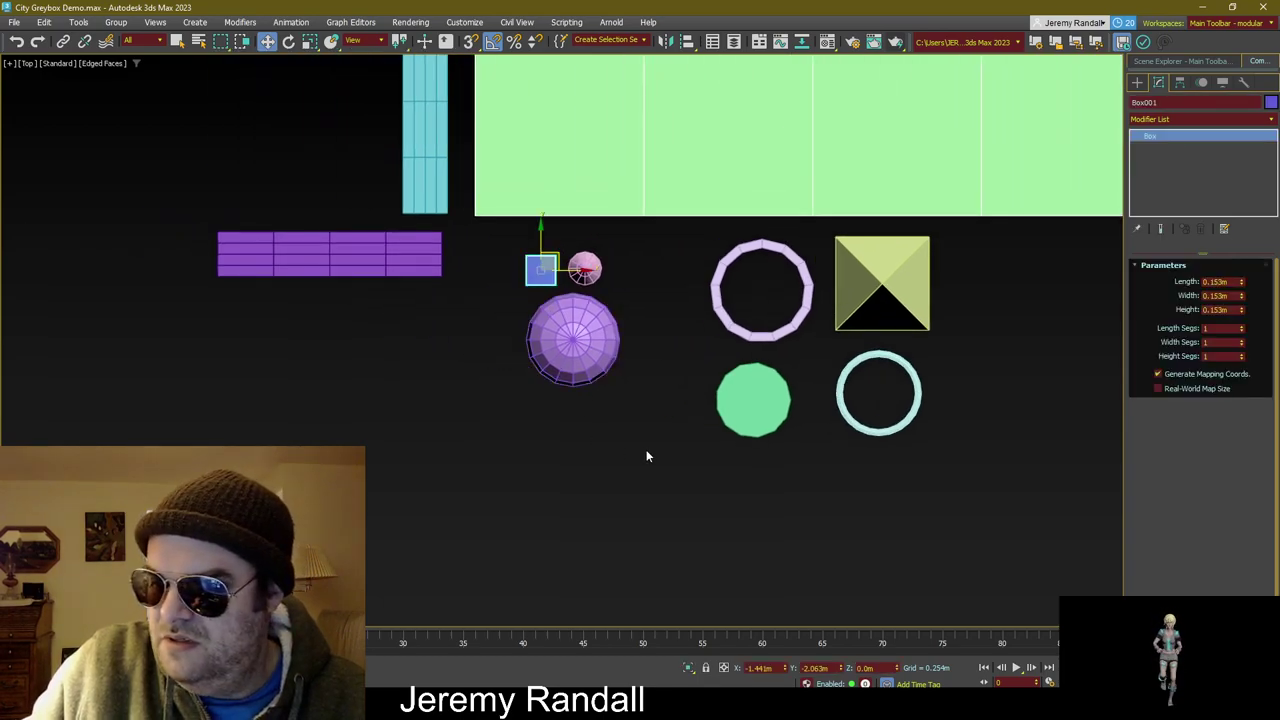
click(1215, 281)
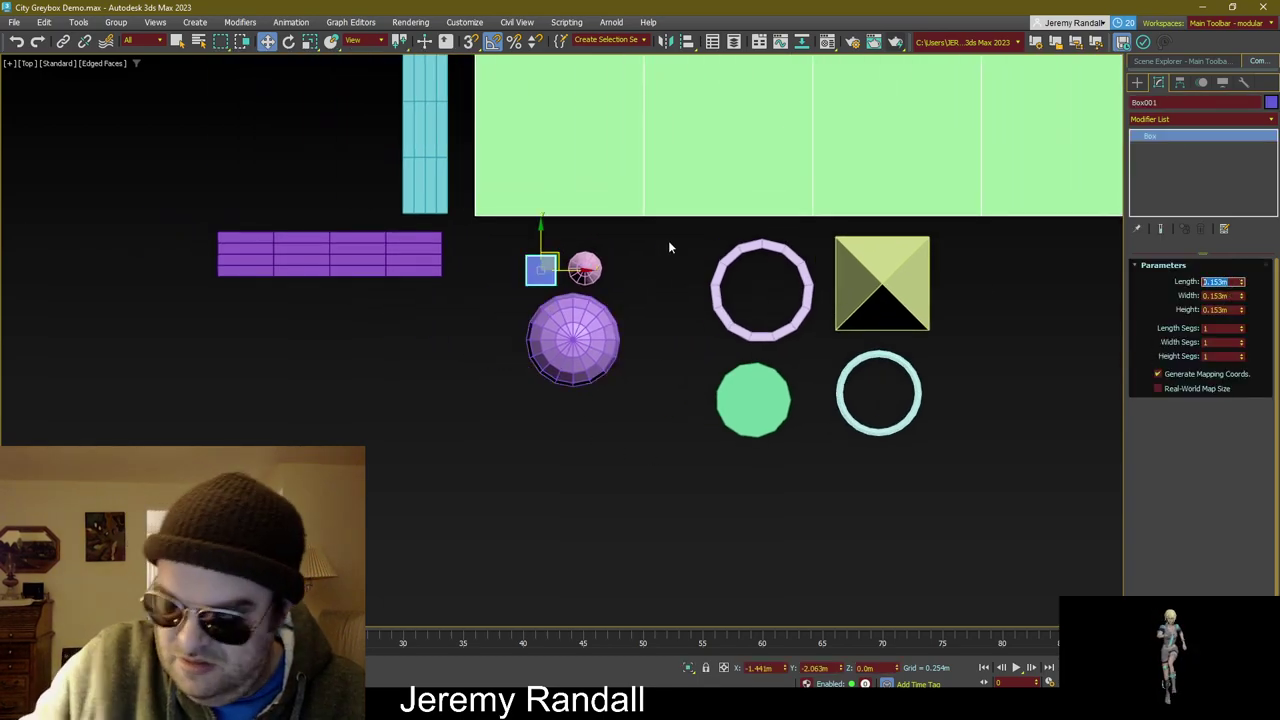
text(0.15)
key(Tab)
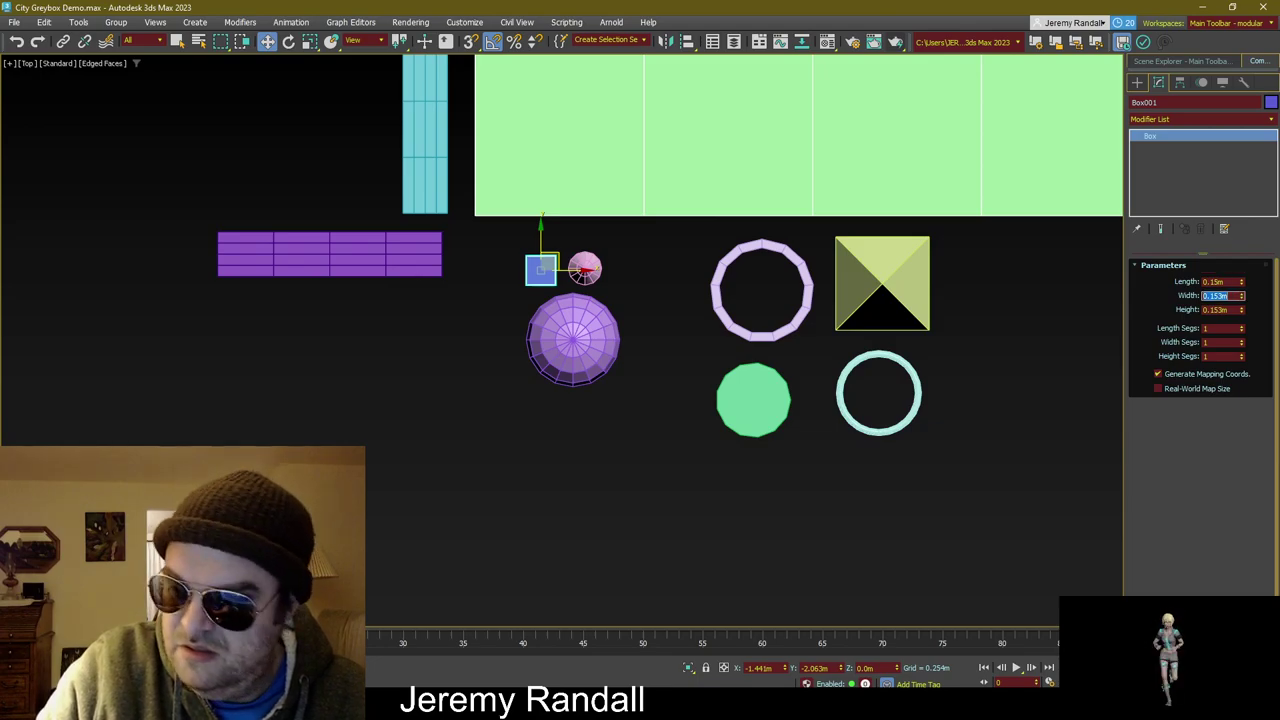
text(0.15)
key(Tab)
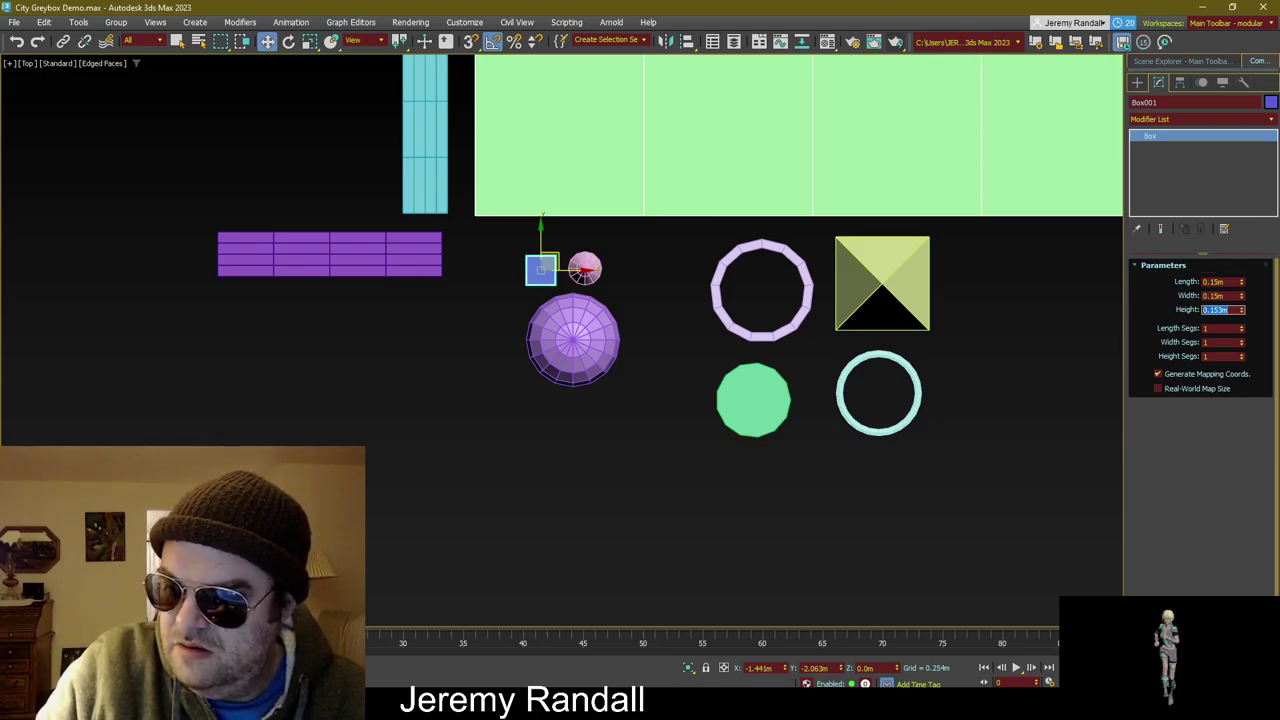
text(0.15)
key(Return)
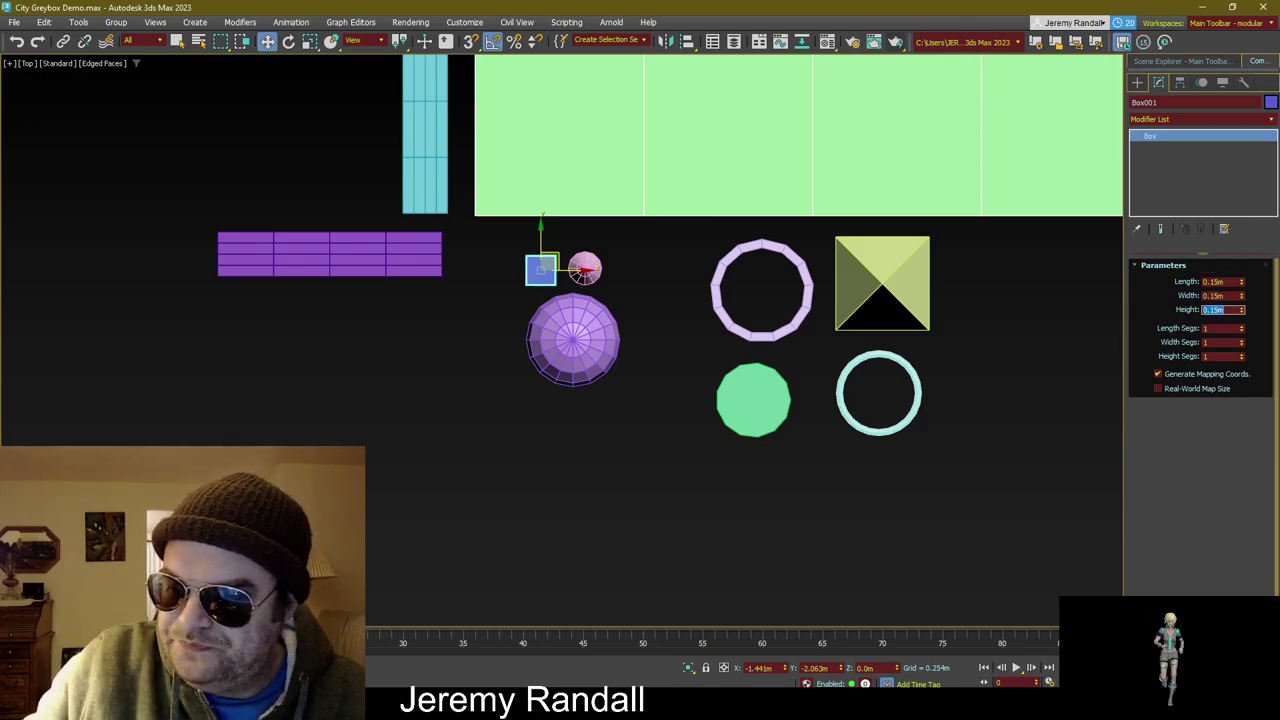
click(505, 415)
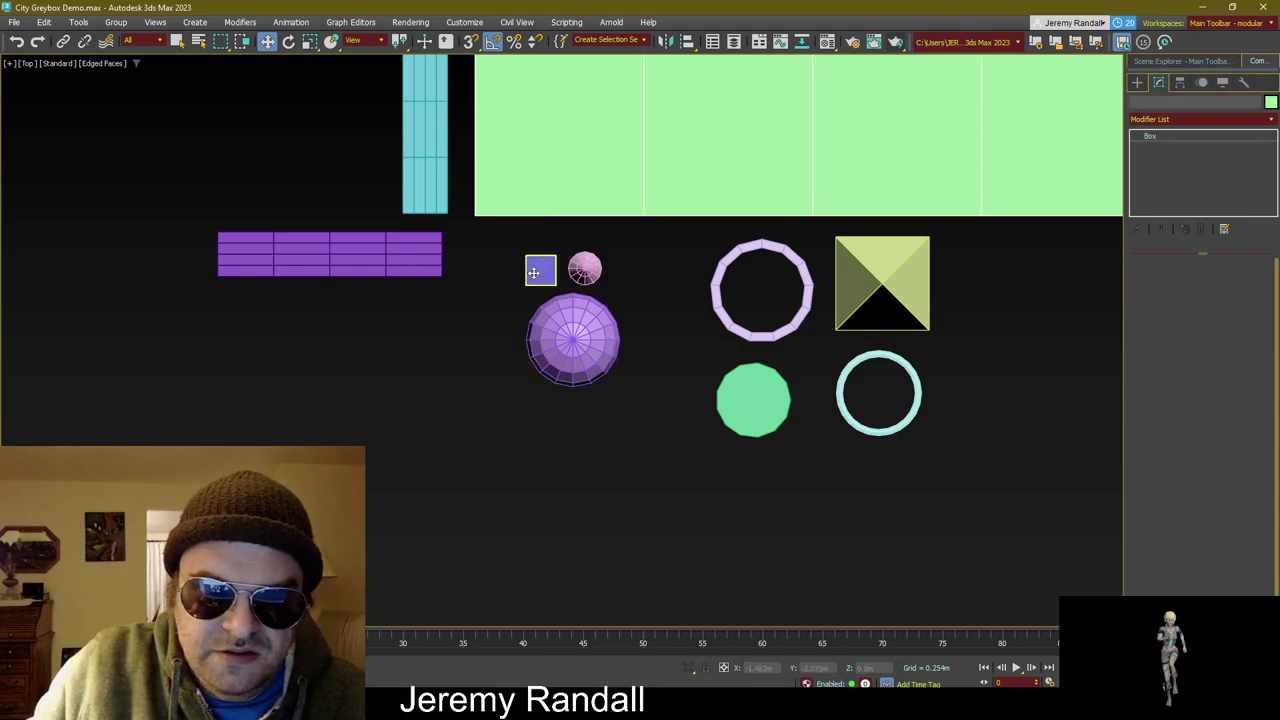
Step: Nudge Box001 left, deselect it, and zoom out to show the whole scene
drag(533, 272, 493, 264)
click(532, 404)
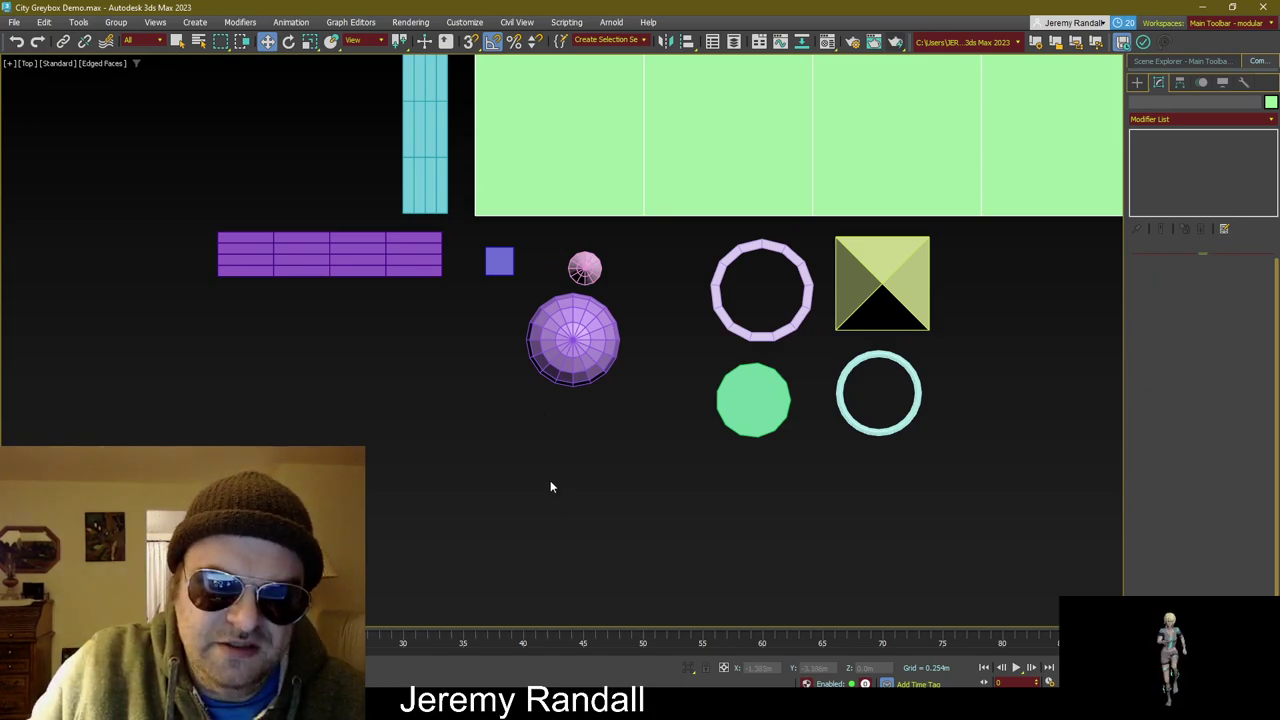
key(z)
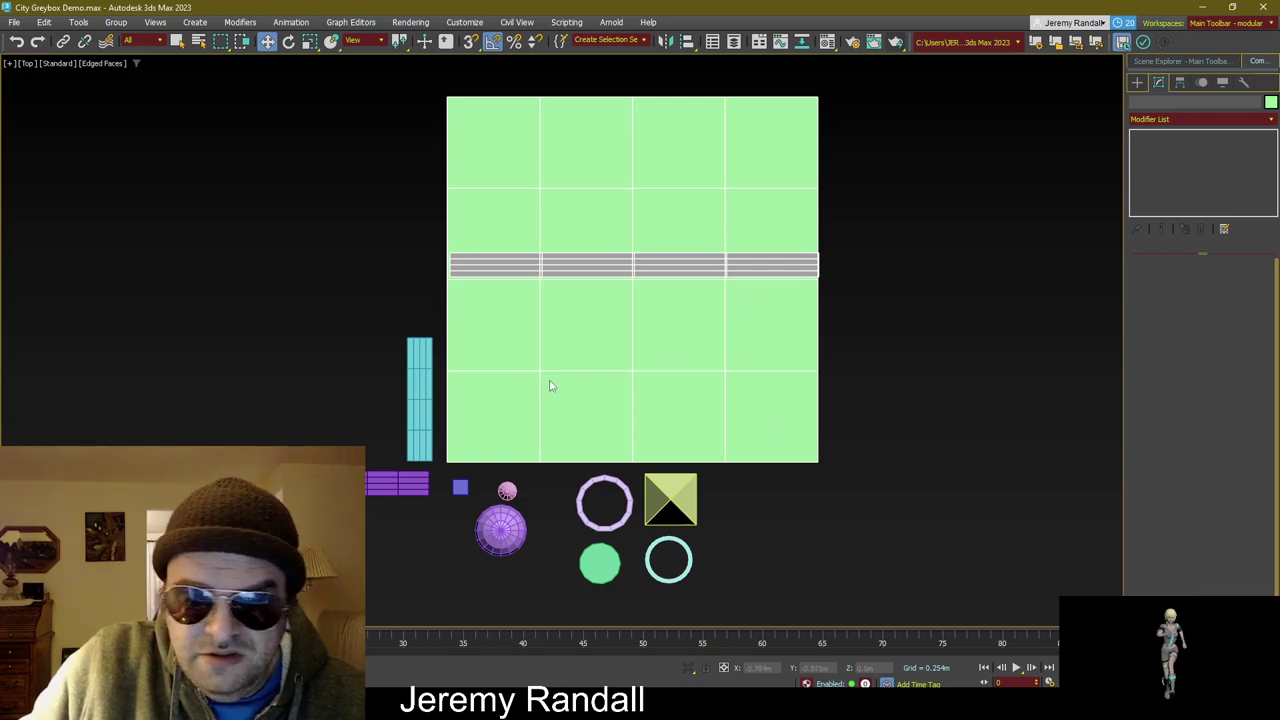
Step: Select Plane004, the cyan Editable Poly strip at the ground's left edge
click(415, 375)
click(415, 375)
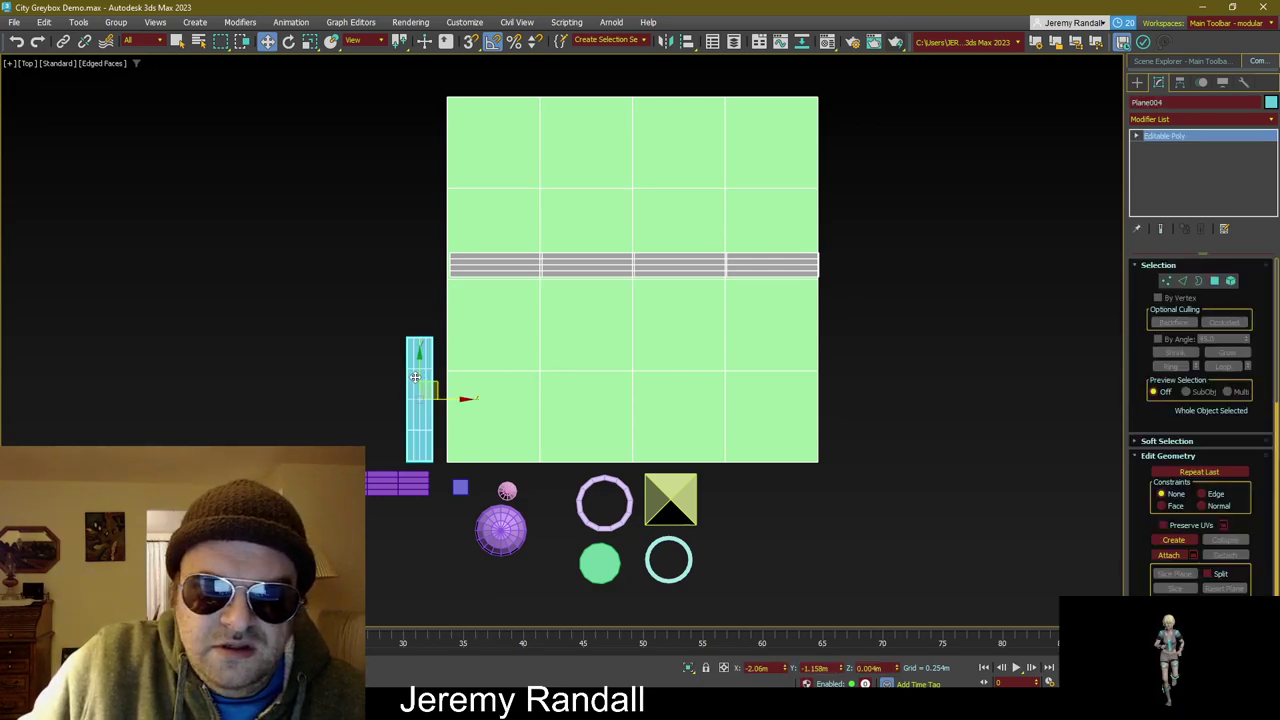
click(857, 322)
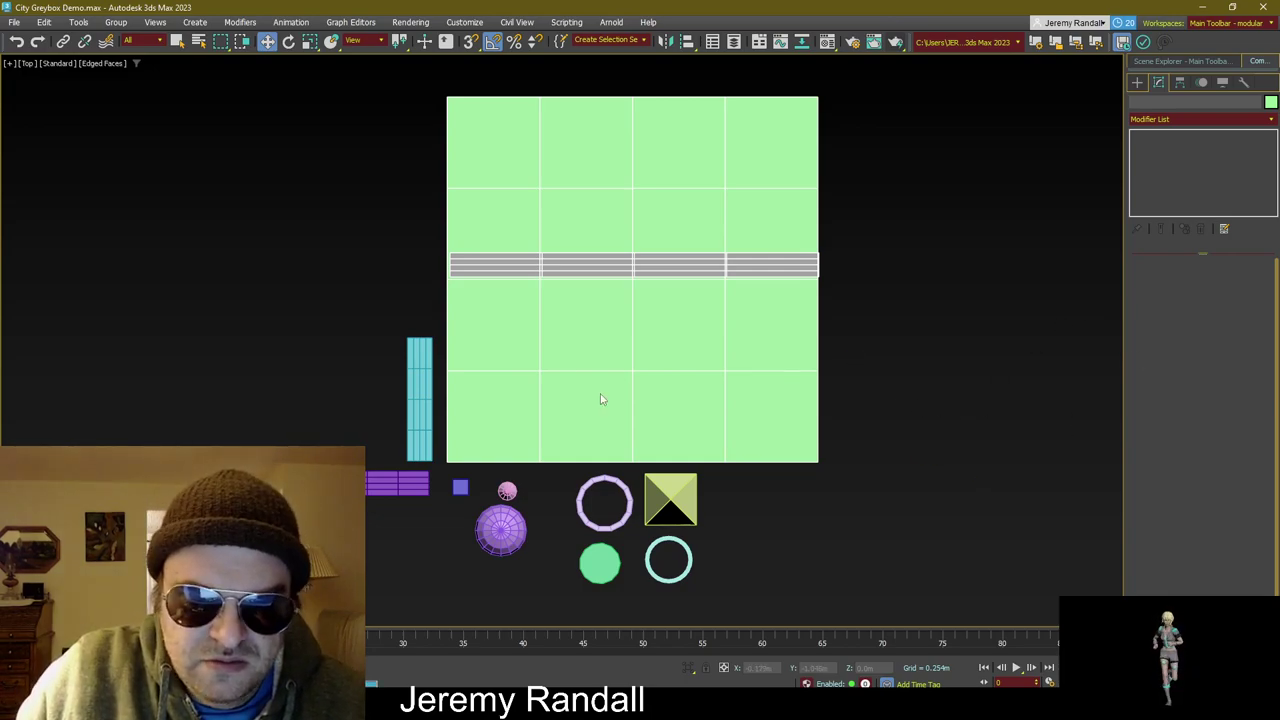
click(426, 414)
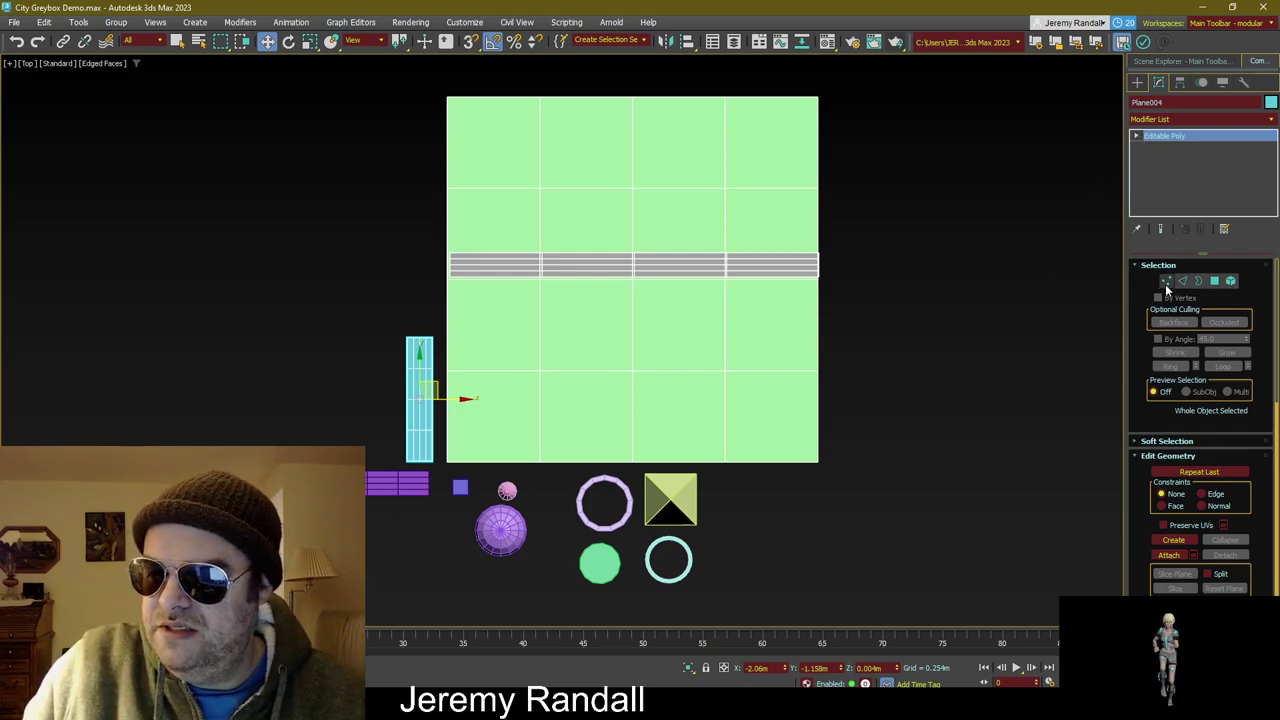
Step: Try stretching the cyan strip with Scale, then cancel to keep its original size
key(e)
key(r)
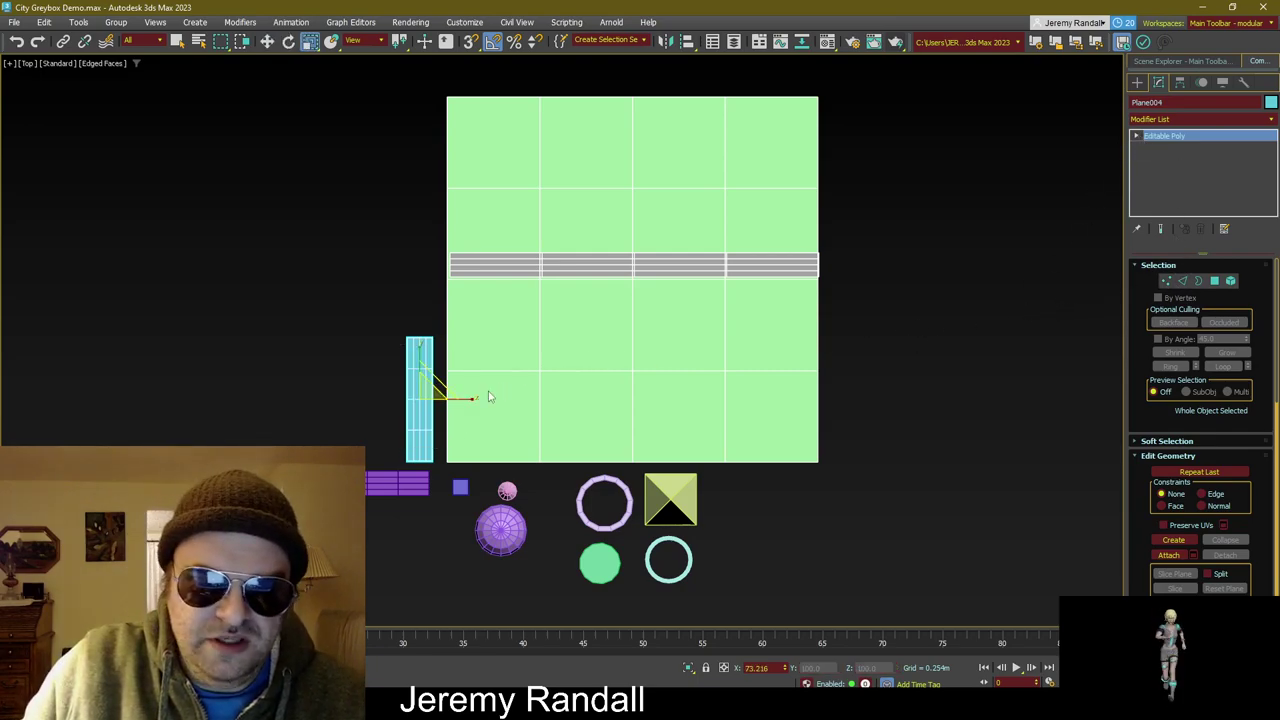
drag(421, 391, 455, 328)
right_click(455, 328)
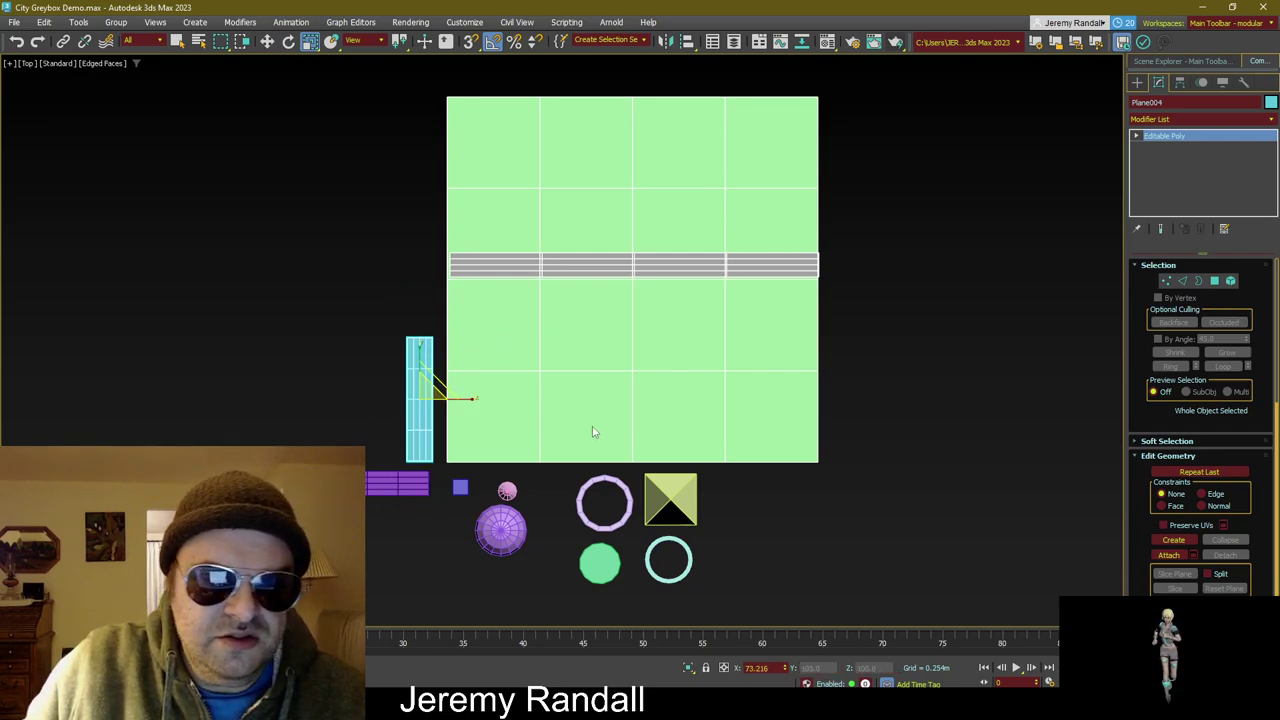
click(927, 357)
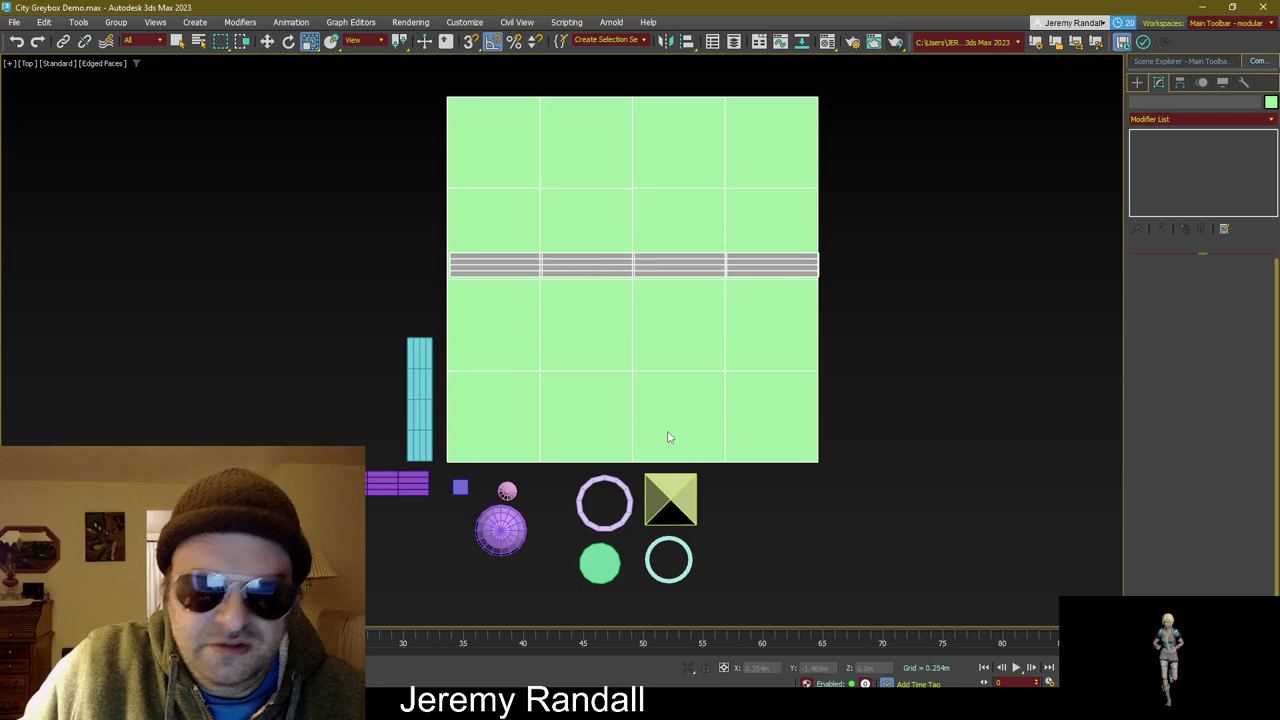
Step: Move the cyan strip onto the ground's lower-left and Shift-drag it left to start a copy
click(414, 432)
key(w)
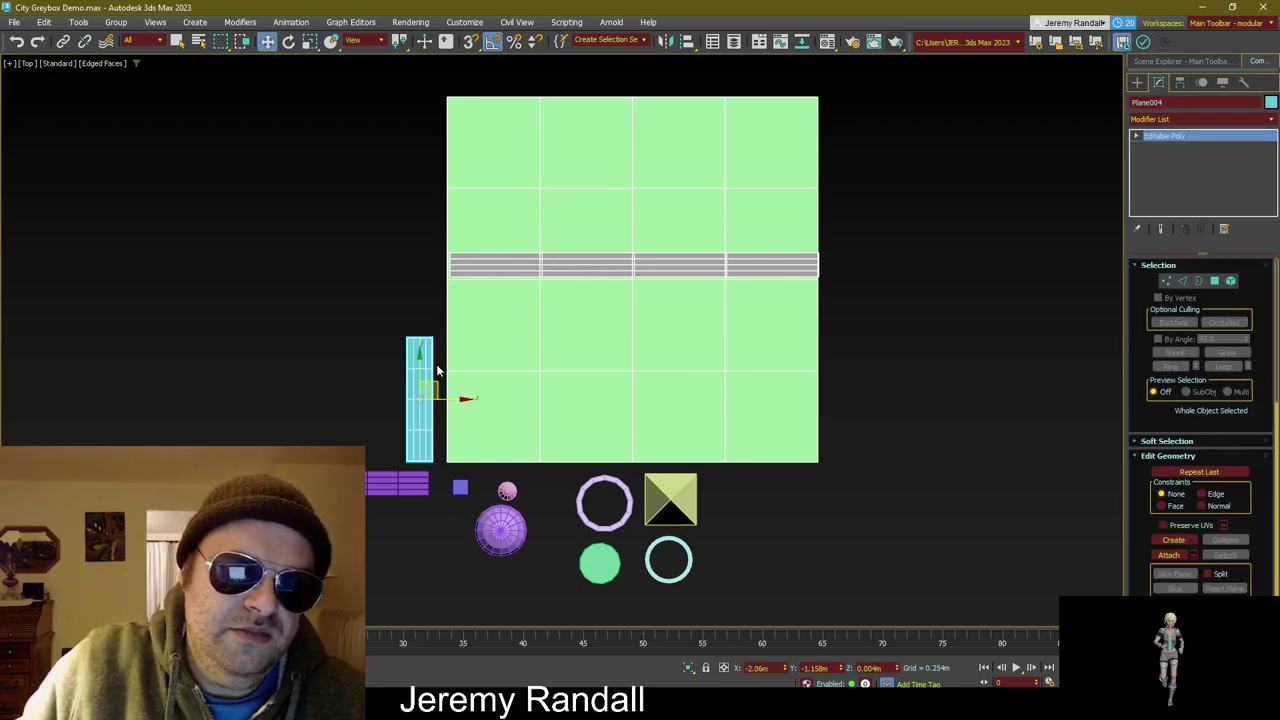
middle_drag(637, 337, 671, 342)
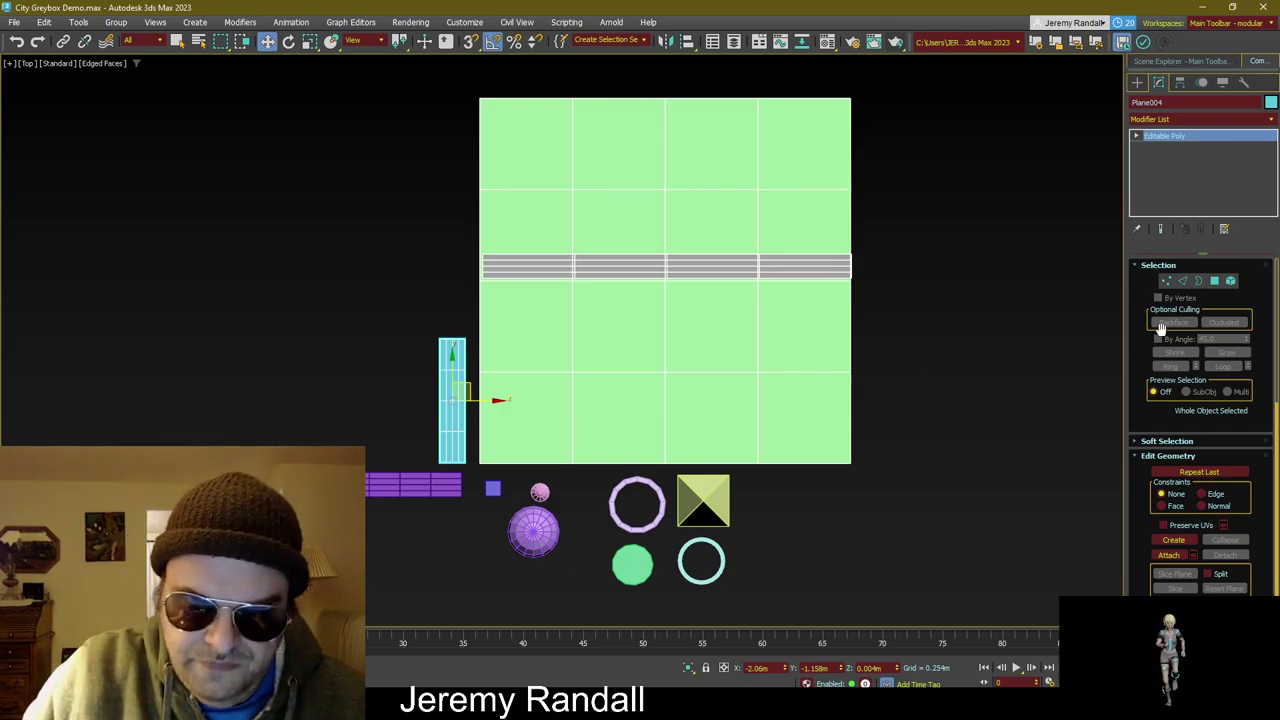
click(910, 272)
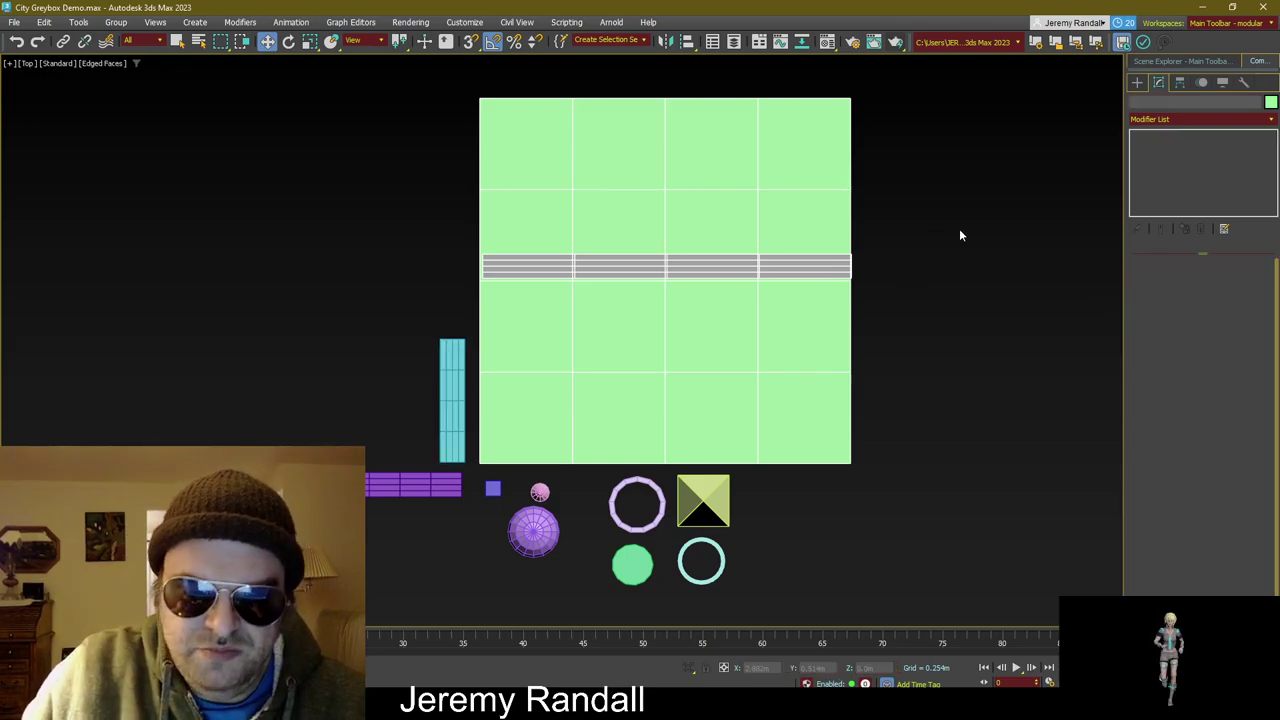
click(448, 430)
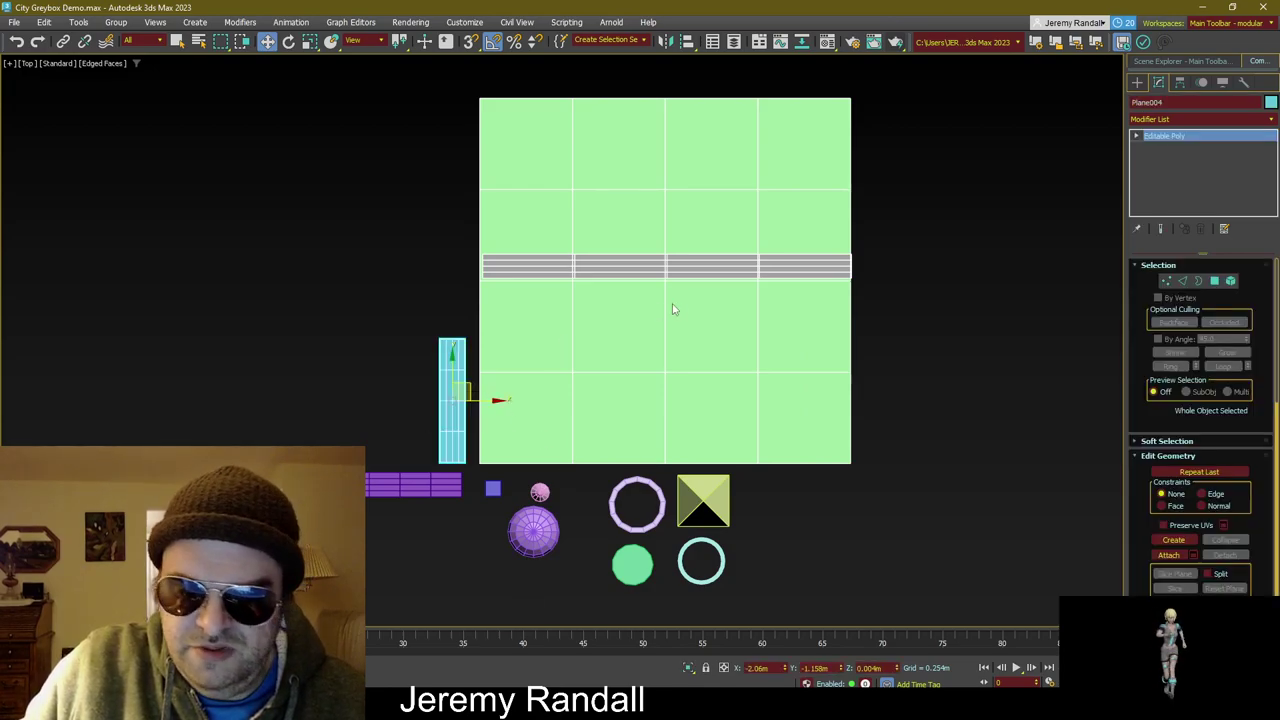
scroll(676, 309, up, 4)
middle_drag(680, 309, 622, 413)
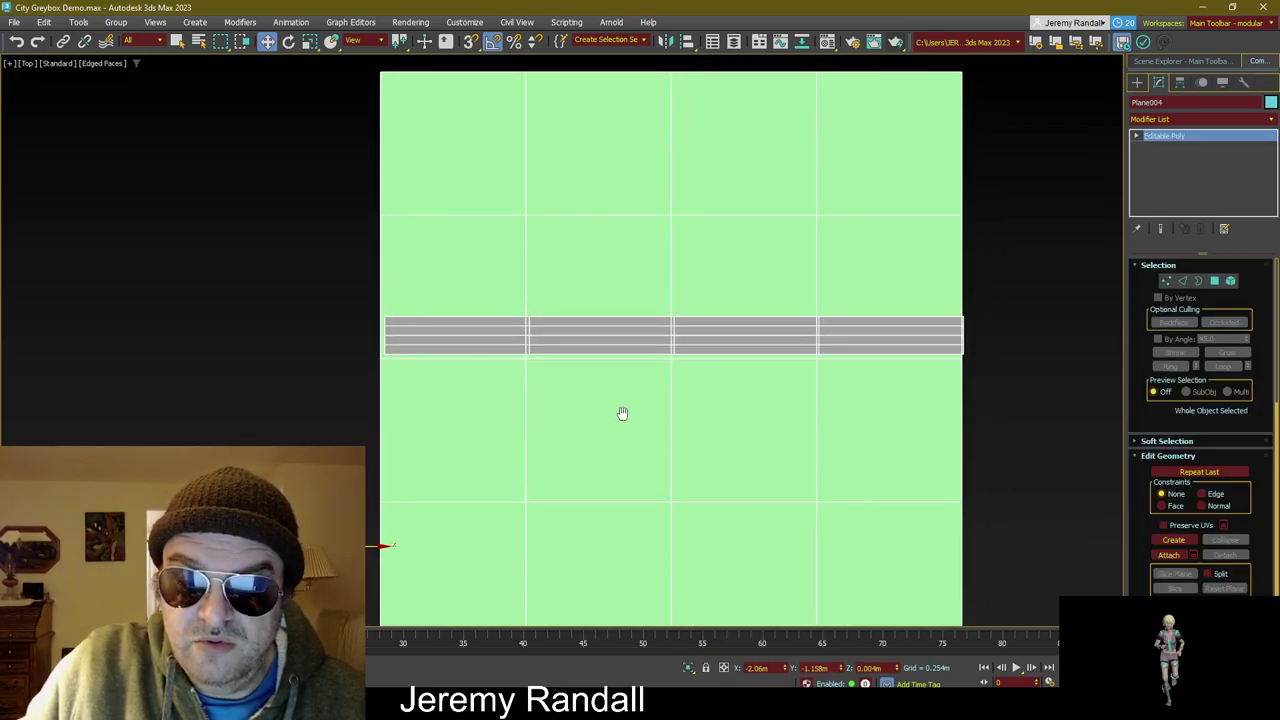
scroll(628, 414, down, 3)
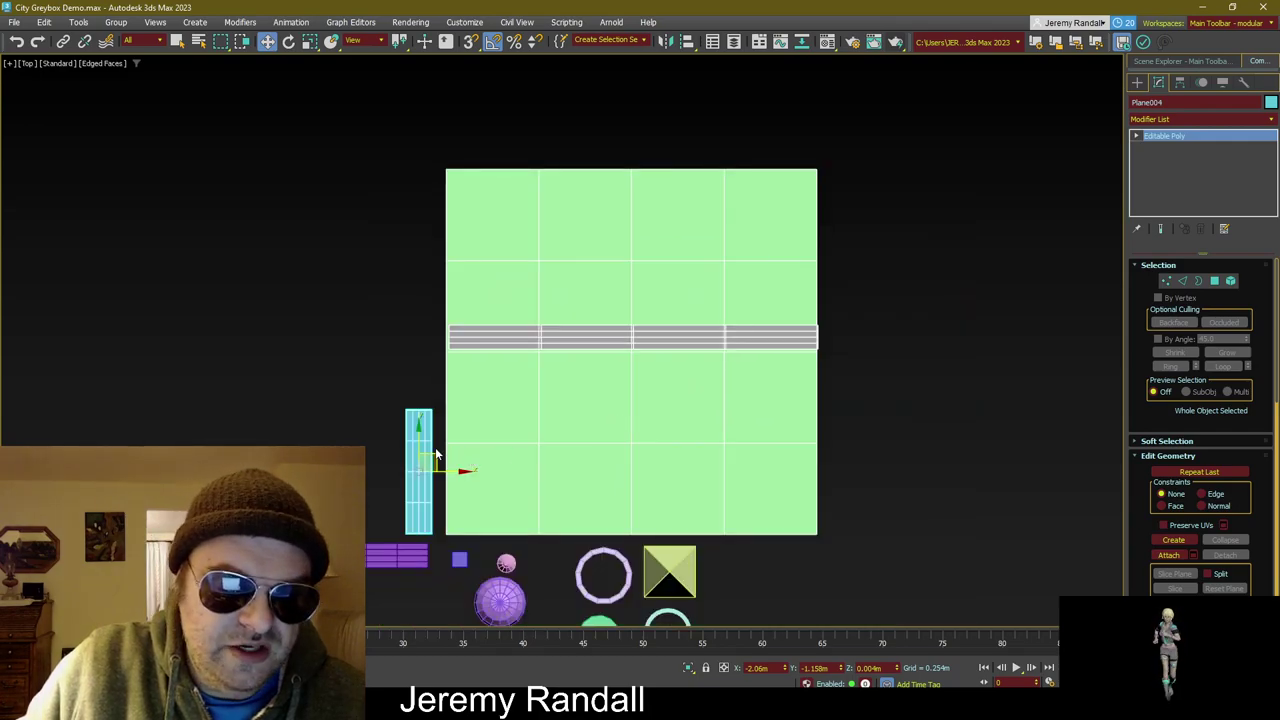
drag(436, 455, 472, 399)
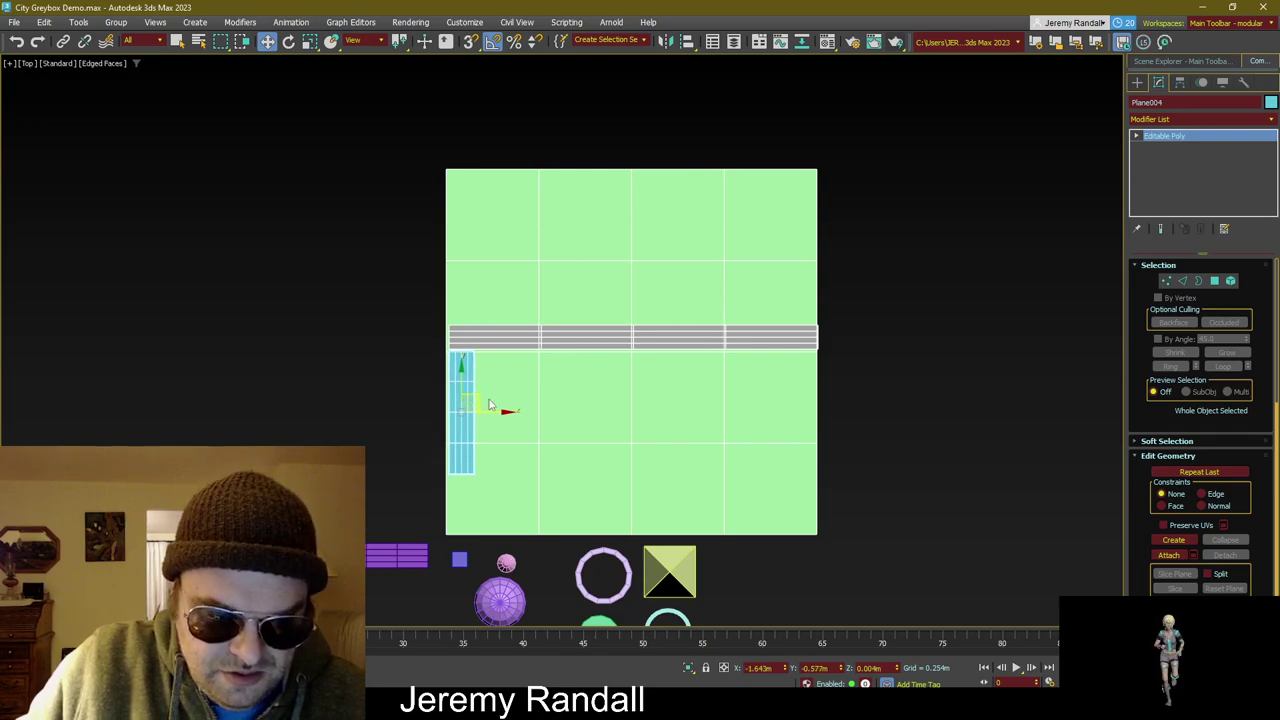
shift+drag(492, 412, 411, 409)
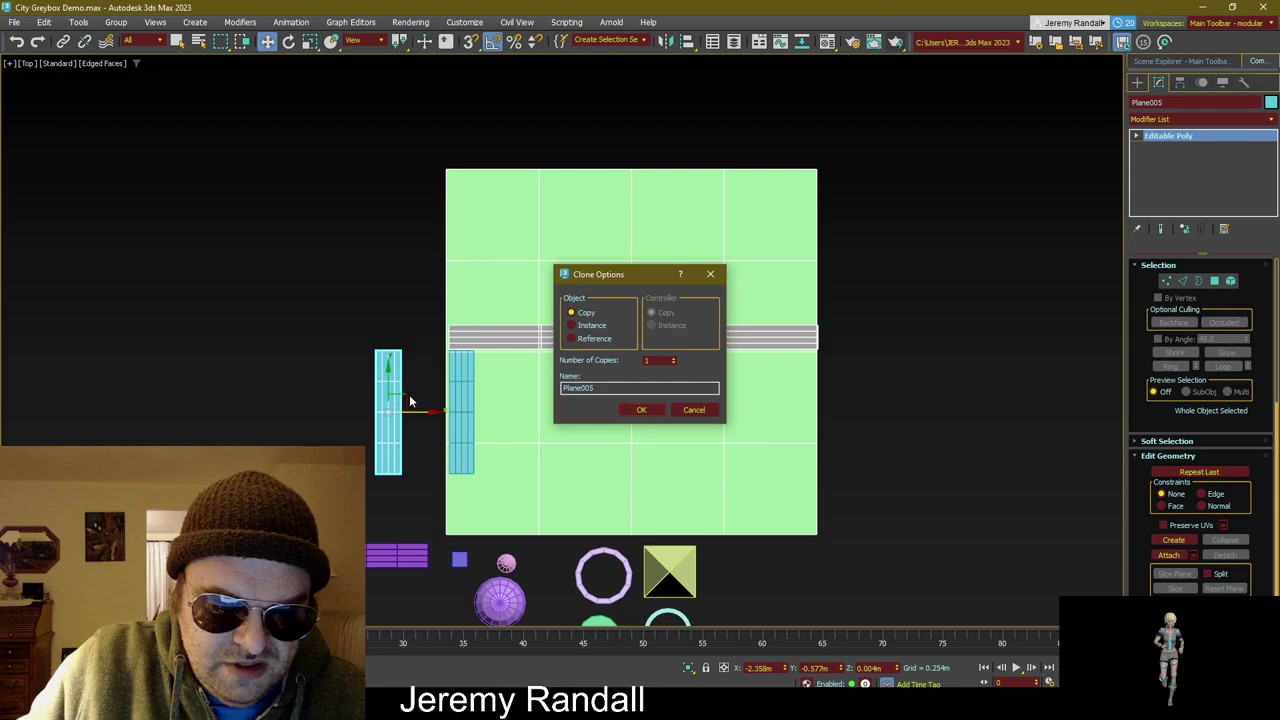
Step: Create the clone as an independent Copy and move it further left
click(588, 314)
click(640, 410)
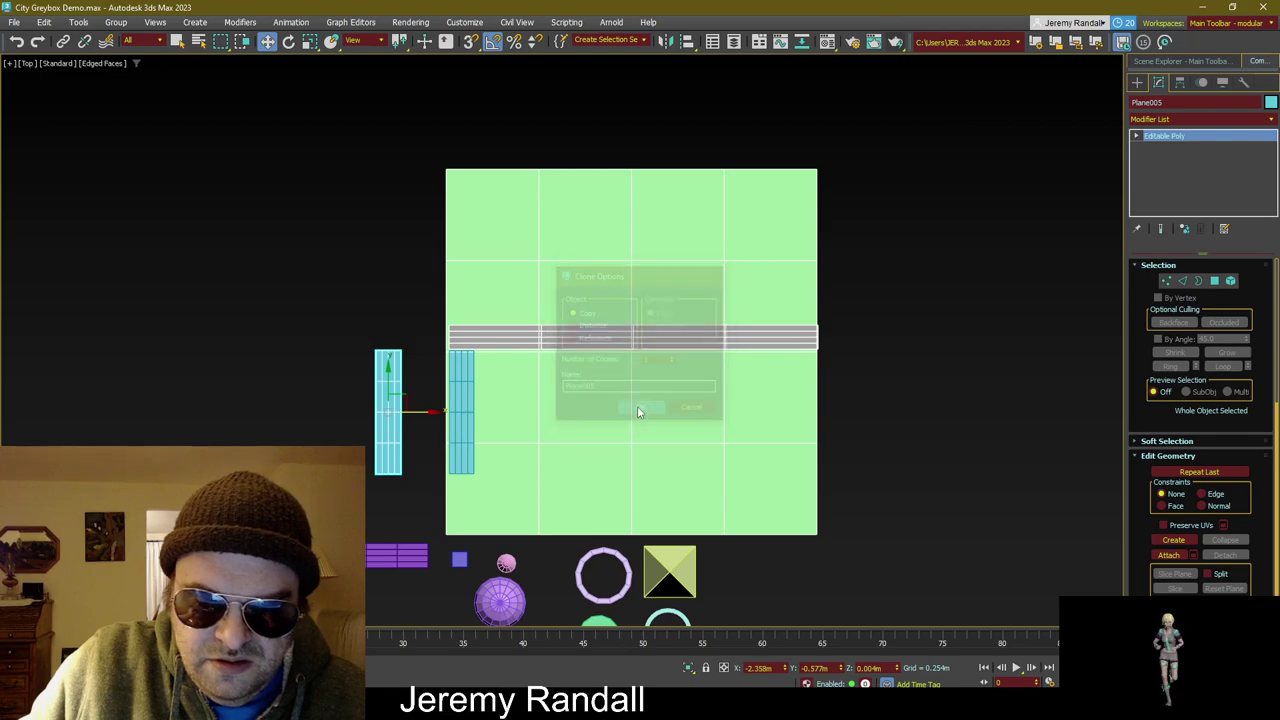
mouse_move(410, 398)
mouse_down()
mouse_move(368, 437)
mouse_move(303, 452)
mouse_up()
click(300, 497)
Step: Stretch the original cyan strip on Y so it runs from the road to the ground's bottom
click(463, 425)
key(e)
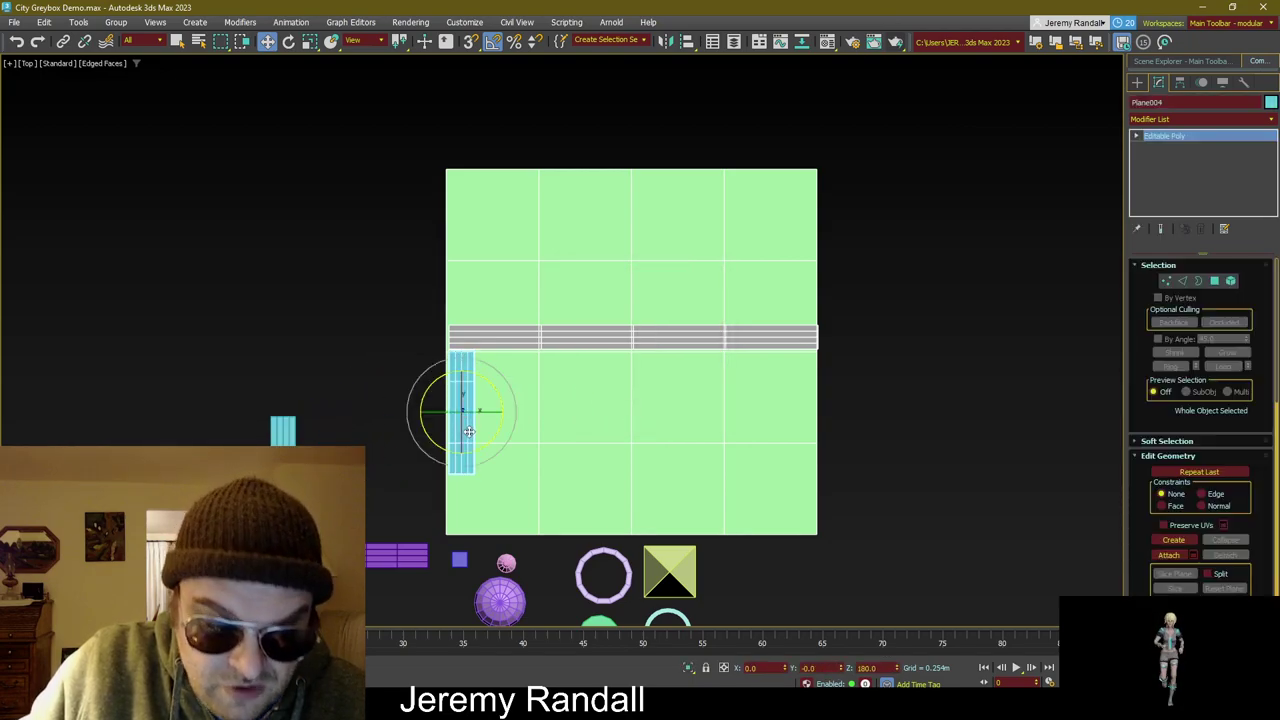
key(r)
drag(460, 370, 460, 410)
key(w)
click(420, 391)
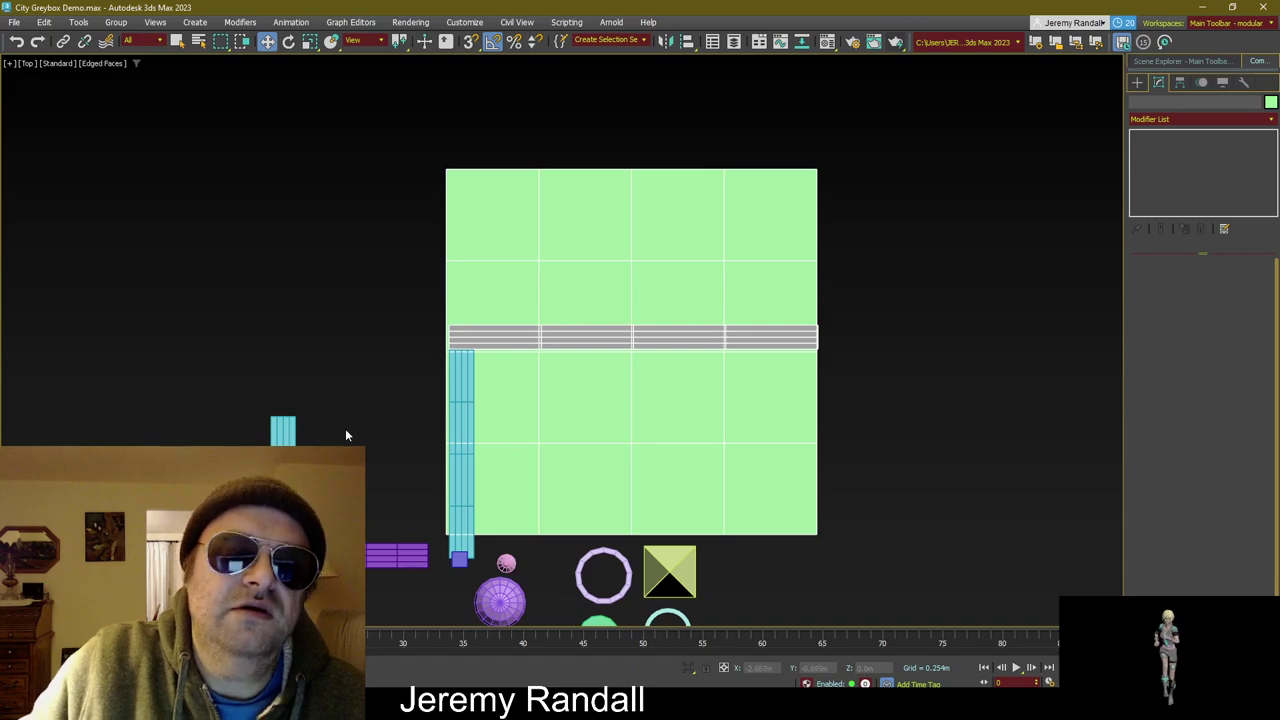
click(457, 465)
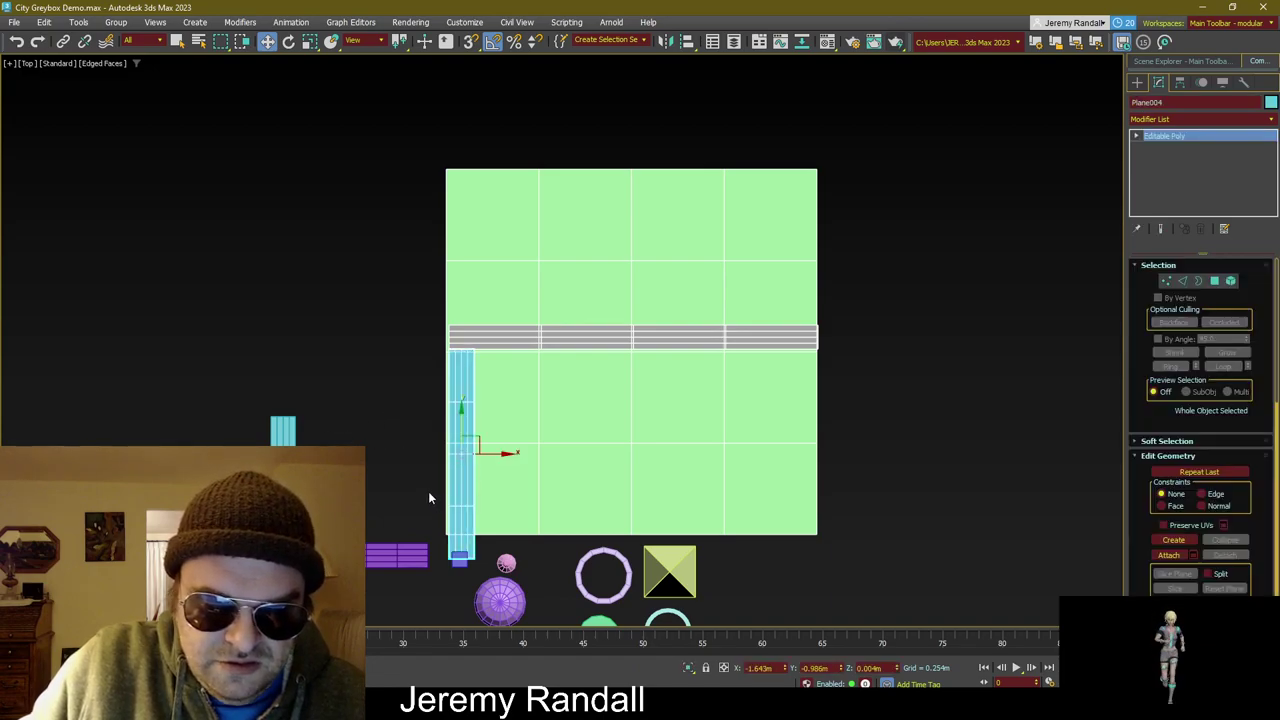
middle_drag(428, 491, 416, 416)
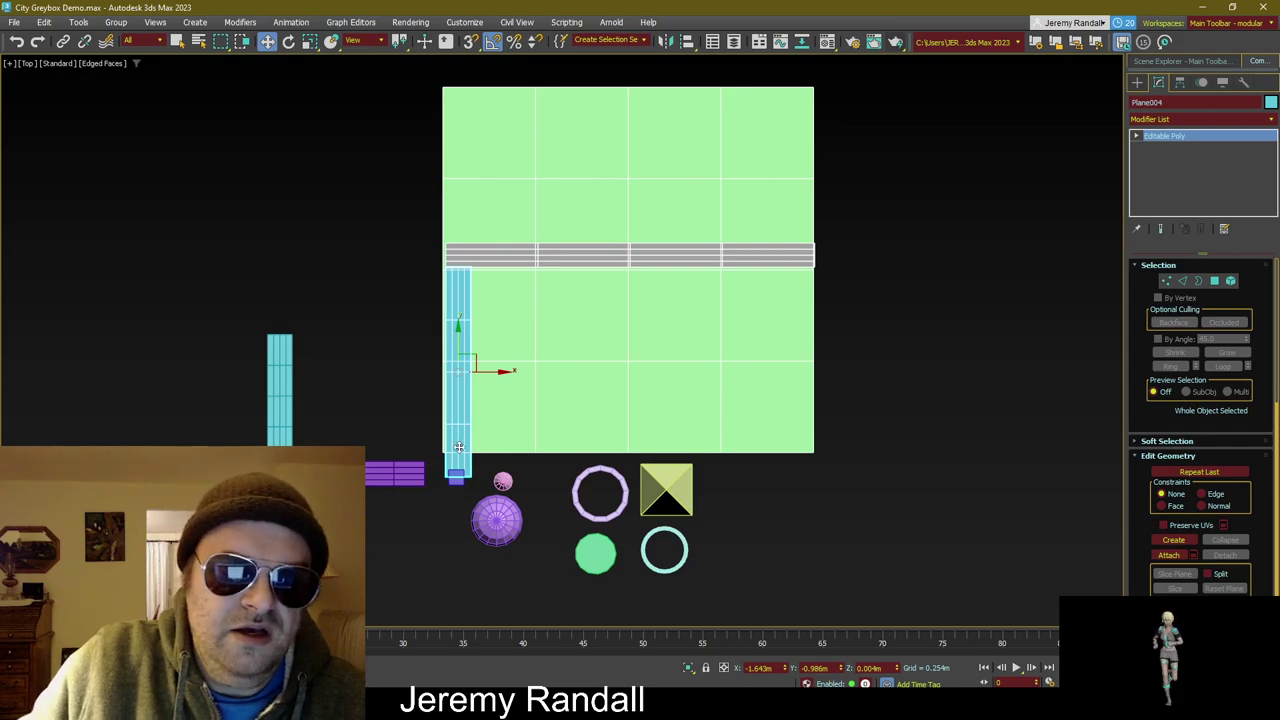
Step: Add an FFD 3x3x3 modifier to the cyan strip from the Modifier List
key(r)
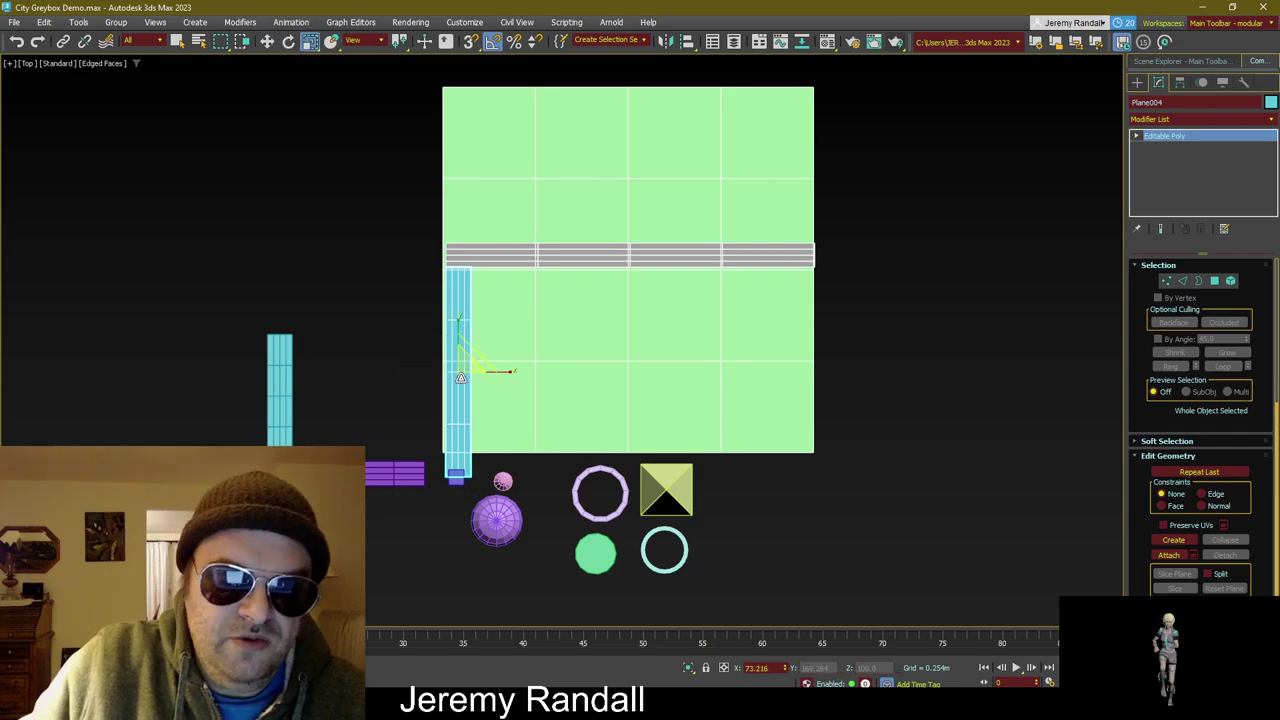
click(1196, 119)
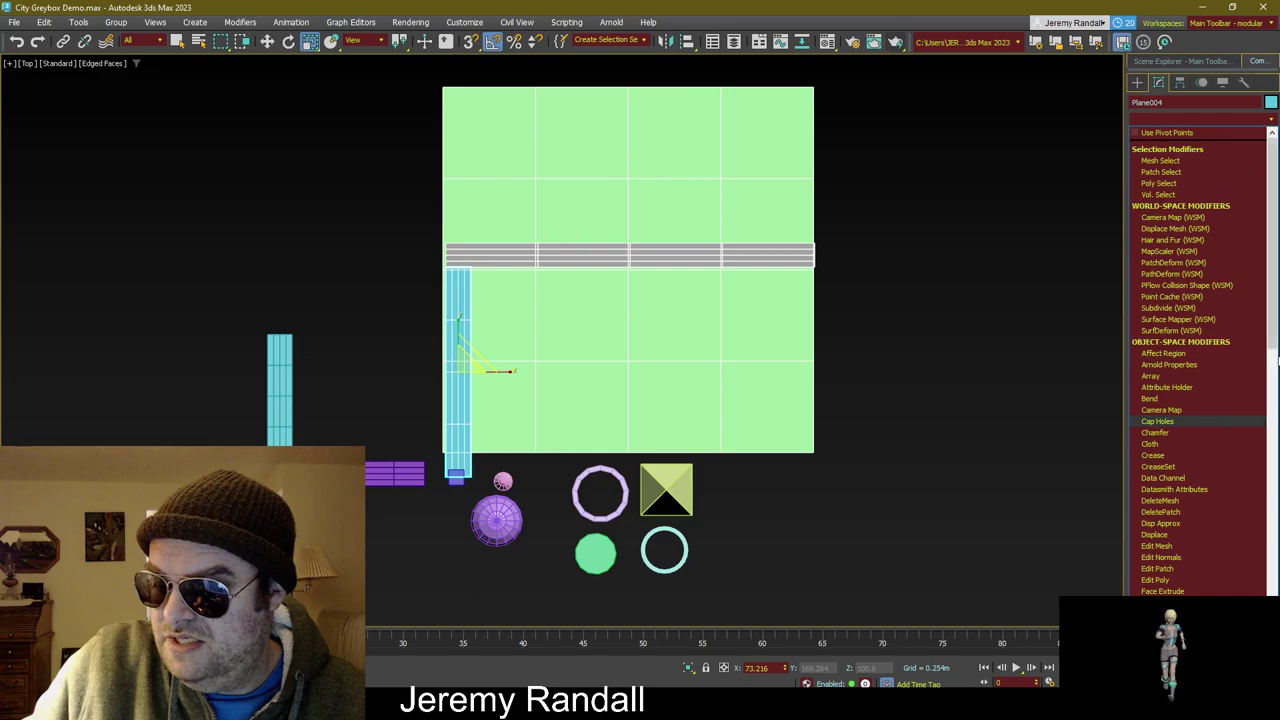
scroll(1276, 362, down, 6)
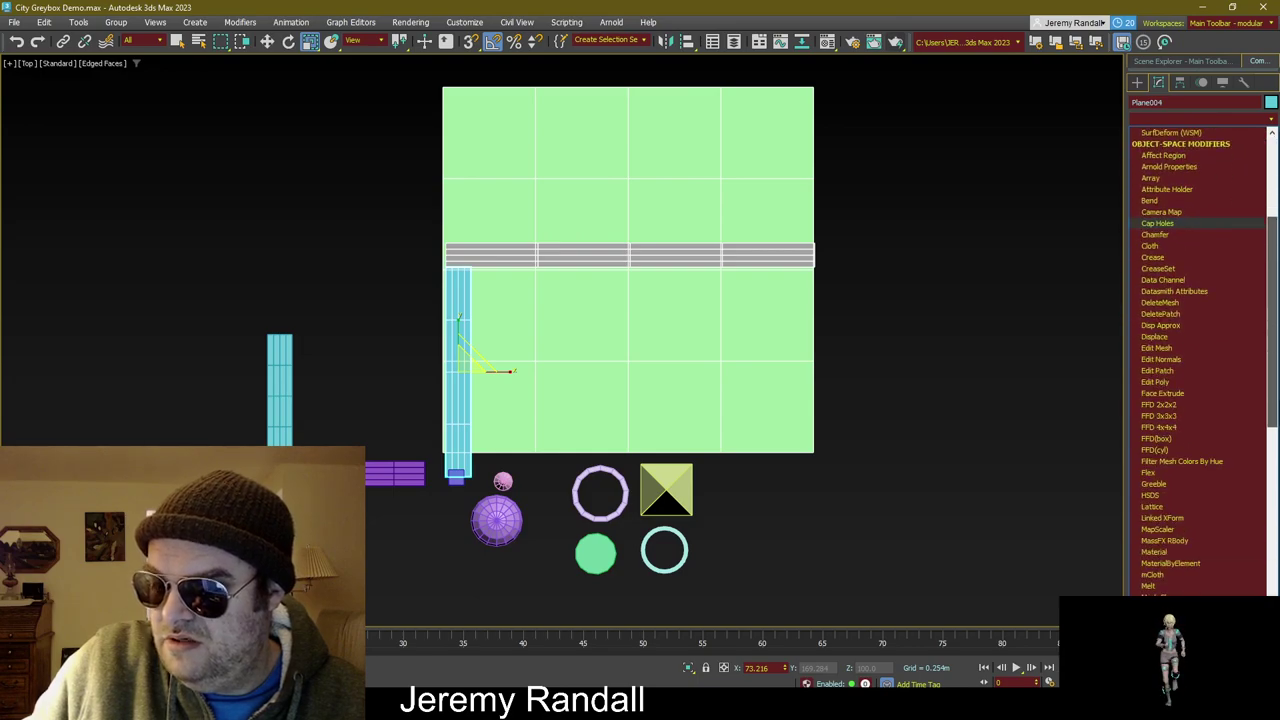
scroll(1198, 310, down, 3)
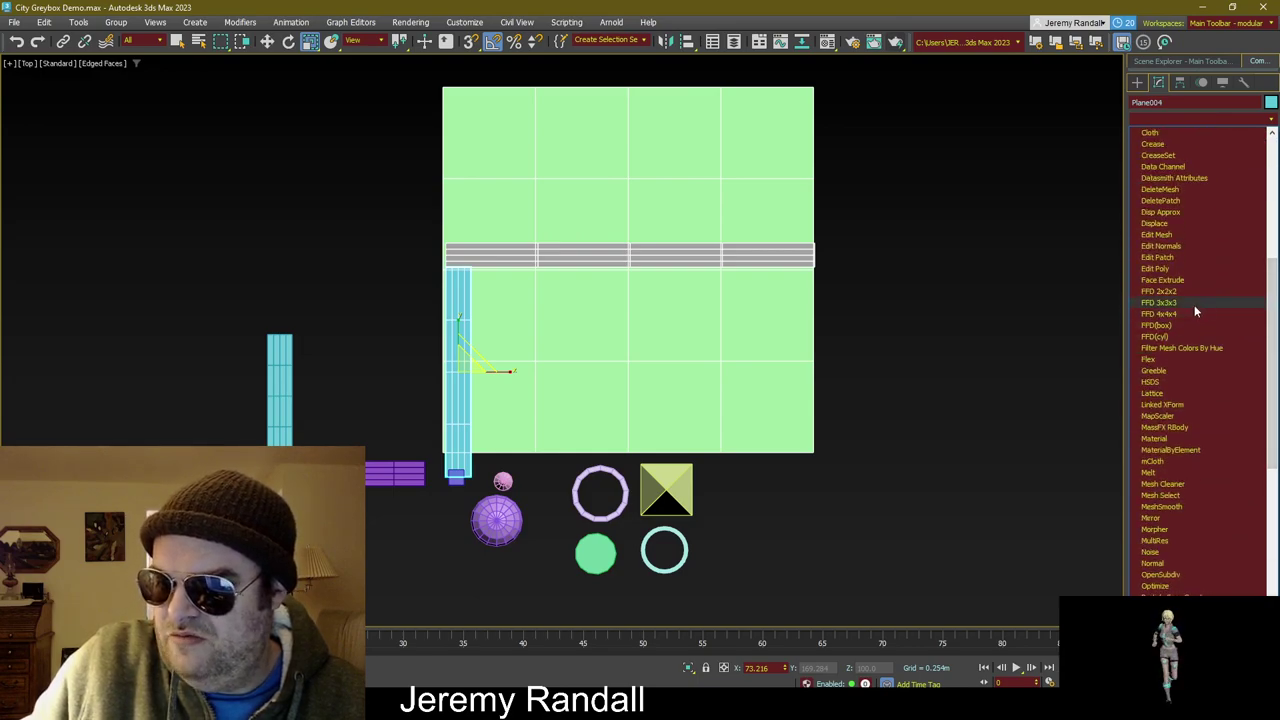
click(1194, 302)
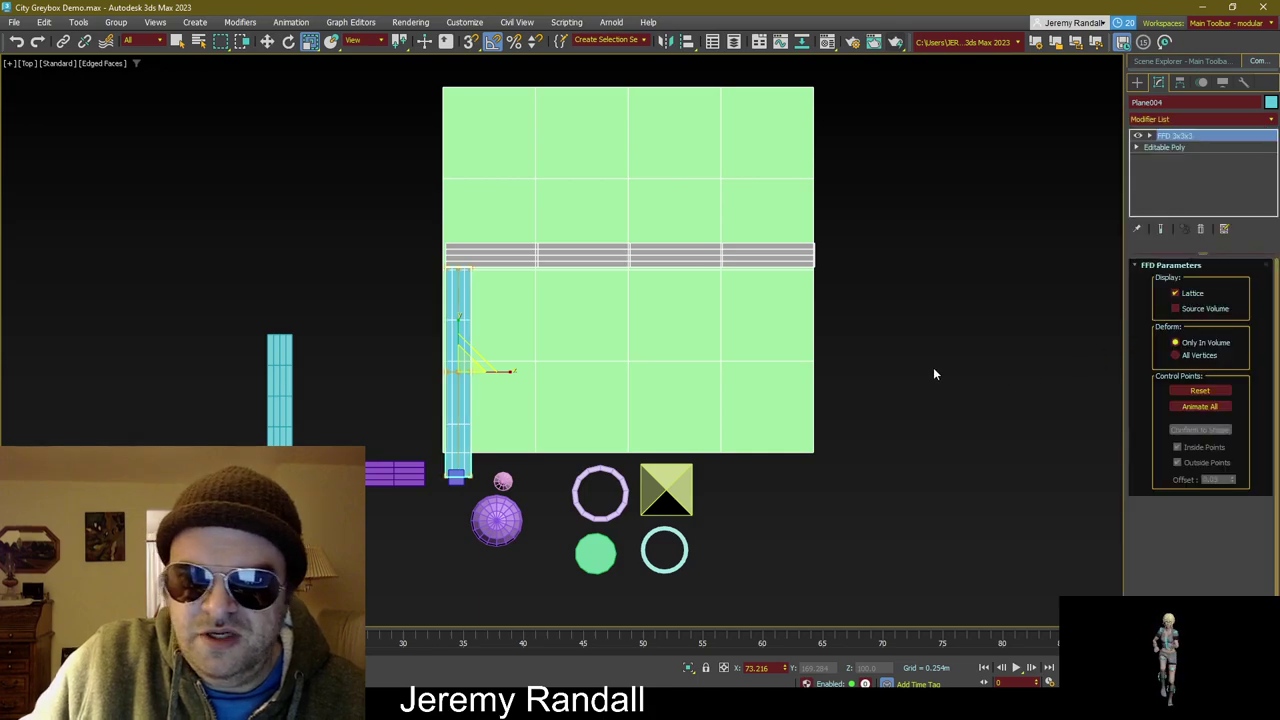
Step: Select the FFD lattice's bottom control points and scale them to bring the strip's end to the ground edge
click(1151, 136)
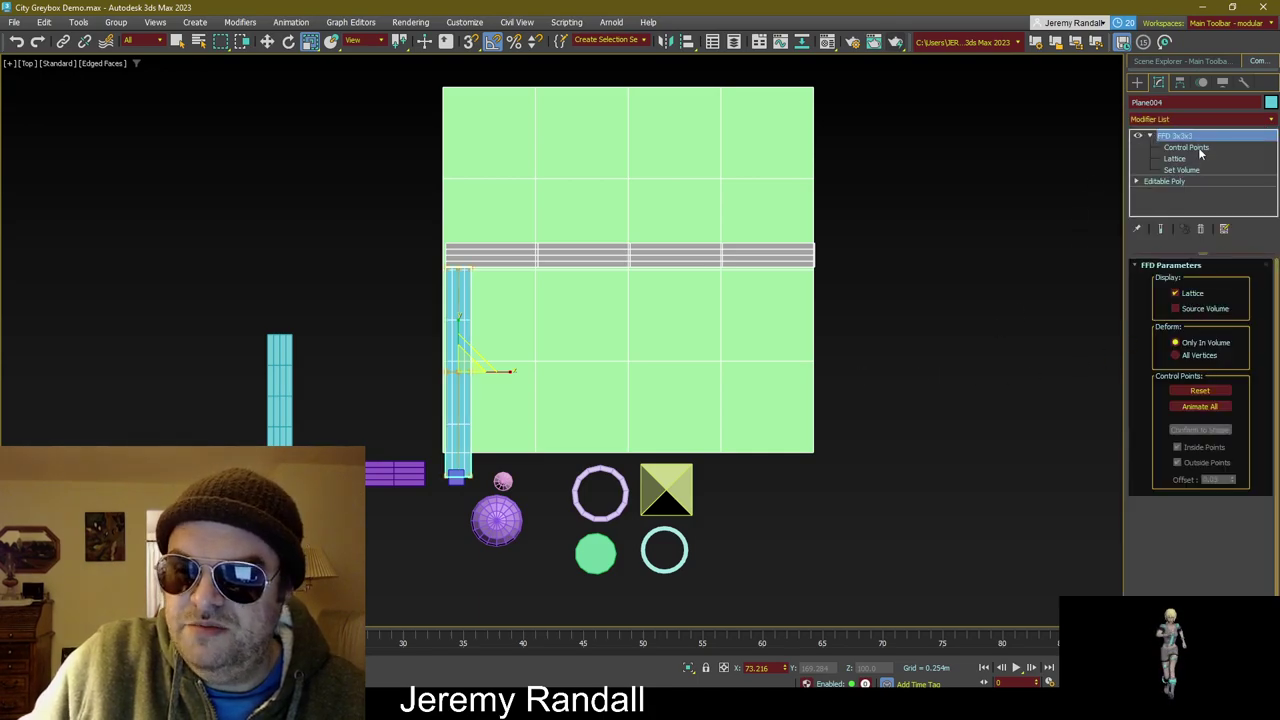
click(1198, 146)
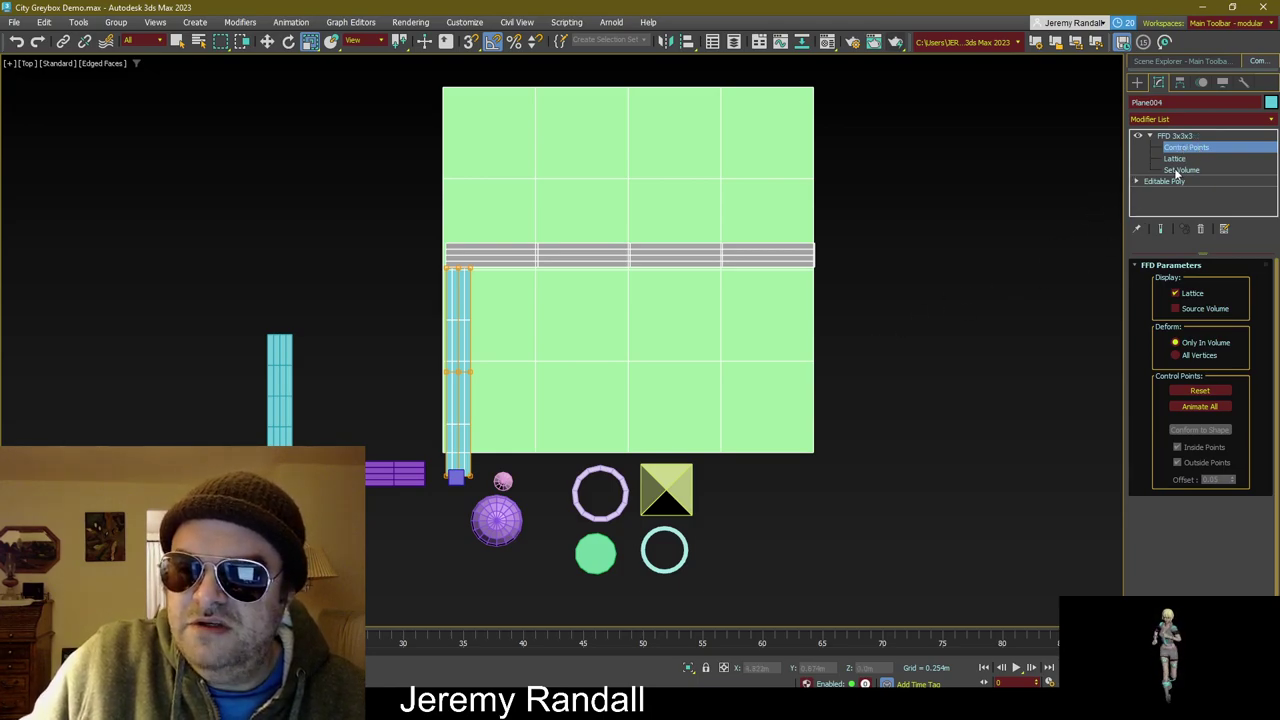
drag(630, 545, 480, 510)
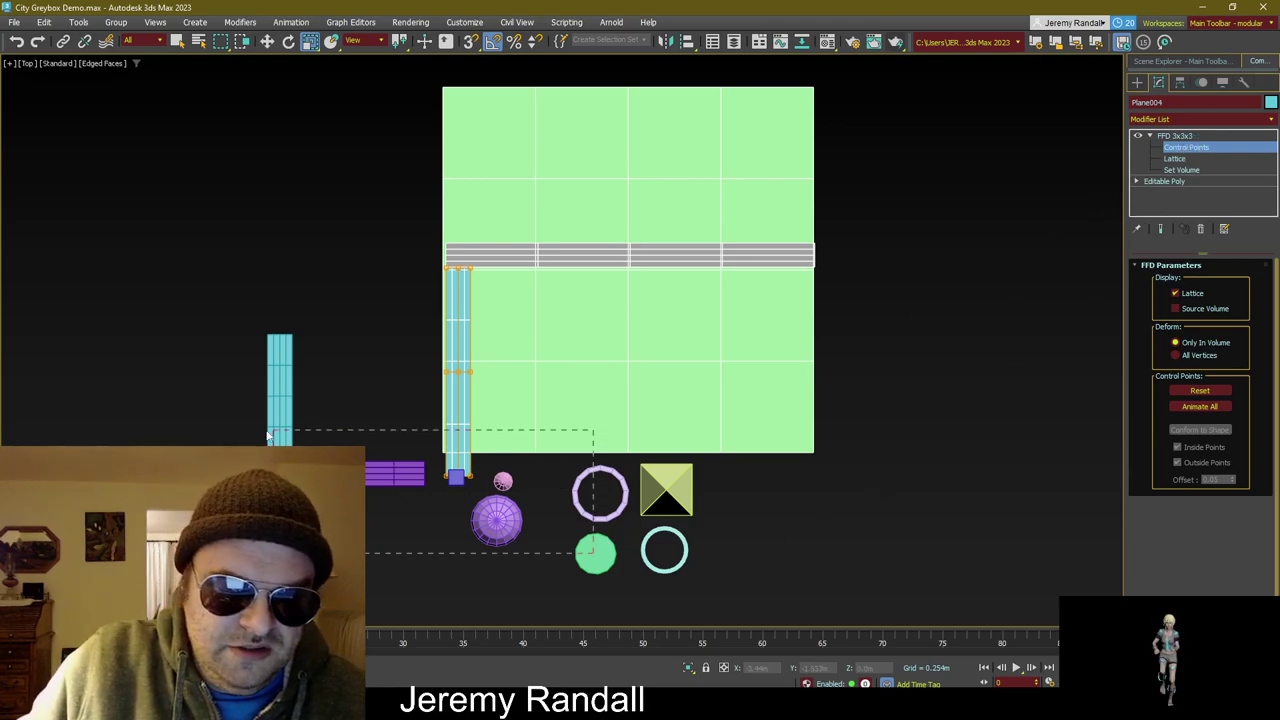
drag(268, 435, 270, 436)
key(w)
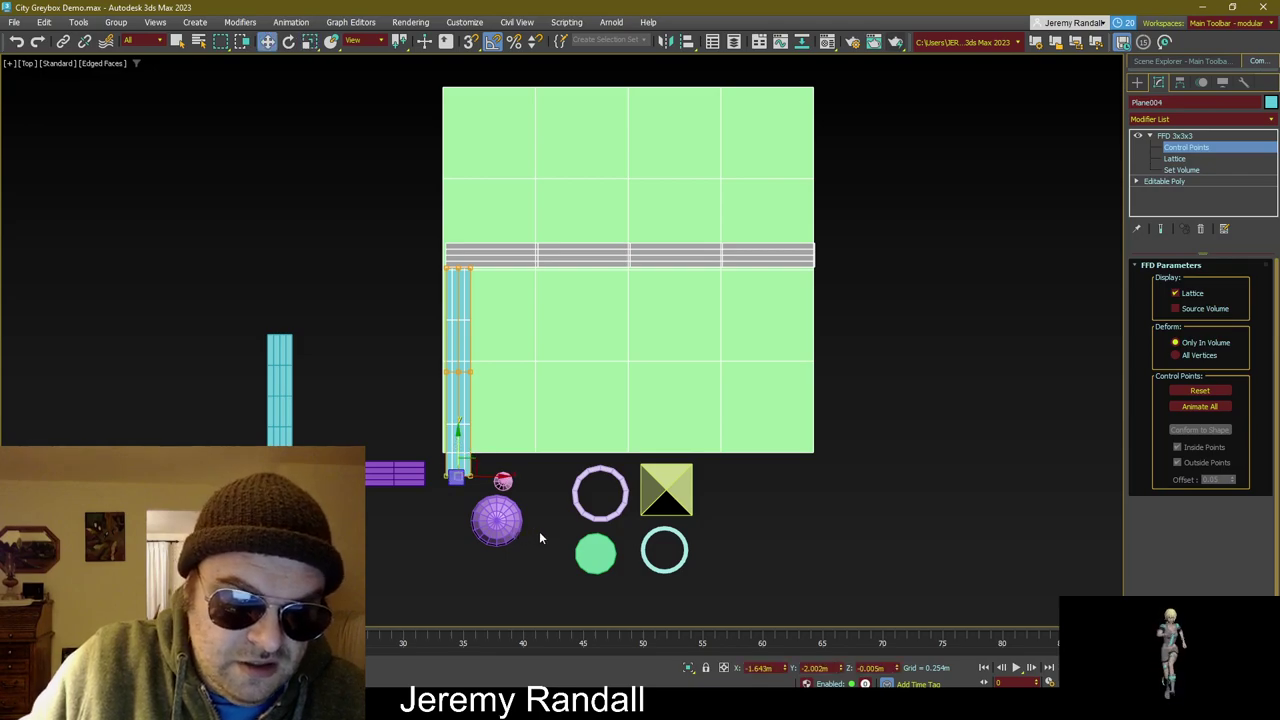
drag(362, 308, 362, 308)
key(e)
key(r)
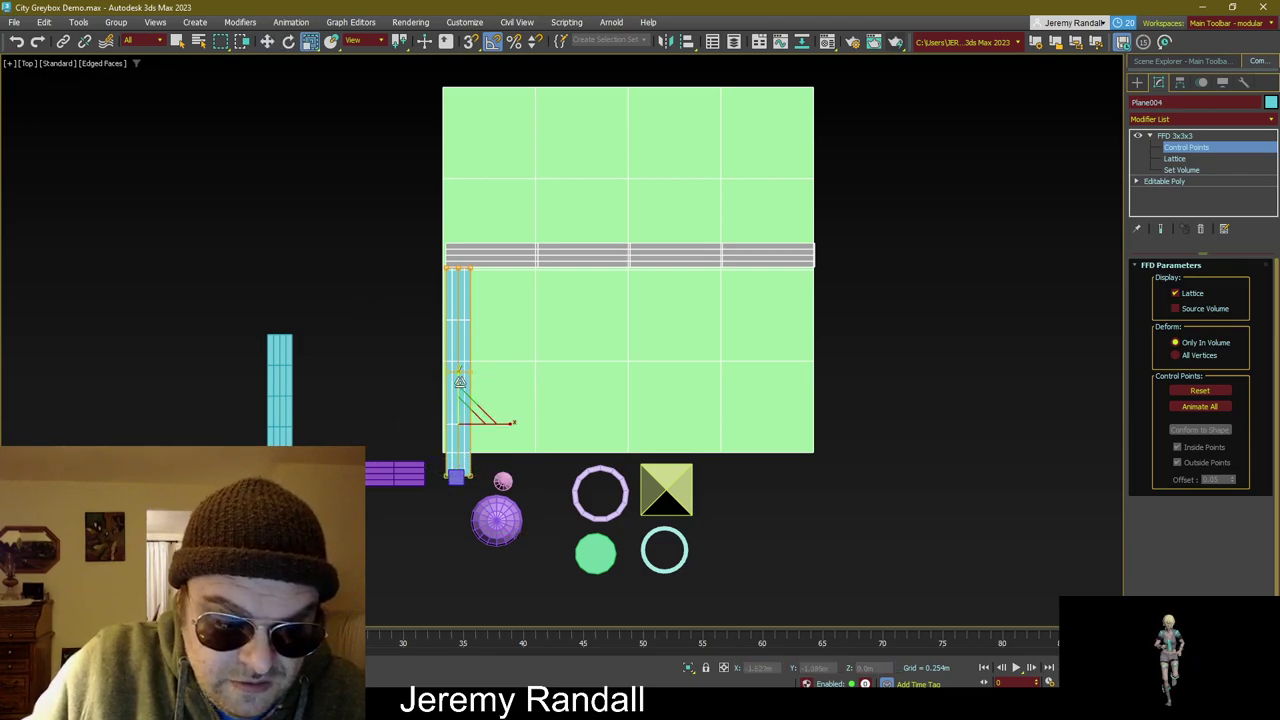
mouse_move(457, 386)
mouse_down()
mouse_move(456, 408)
mouse_move(456, 382)
mouse_up()
Step: Leave Control Points editing, collapse the FFD modifier and deselect the strip
key(w)
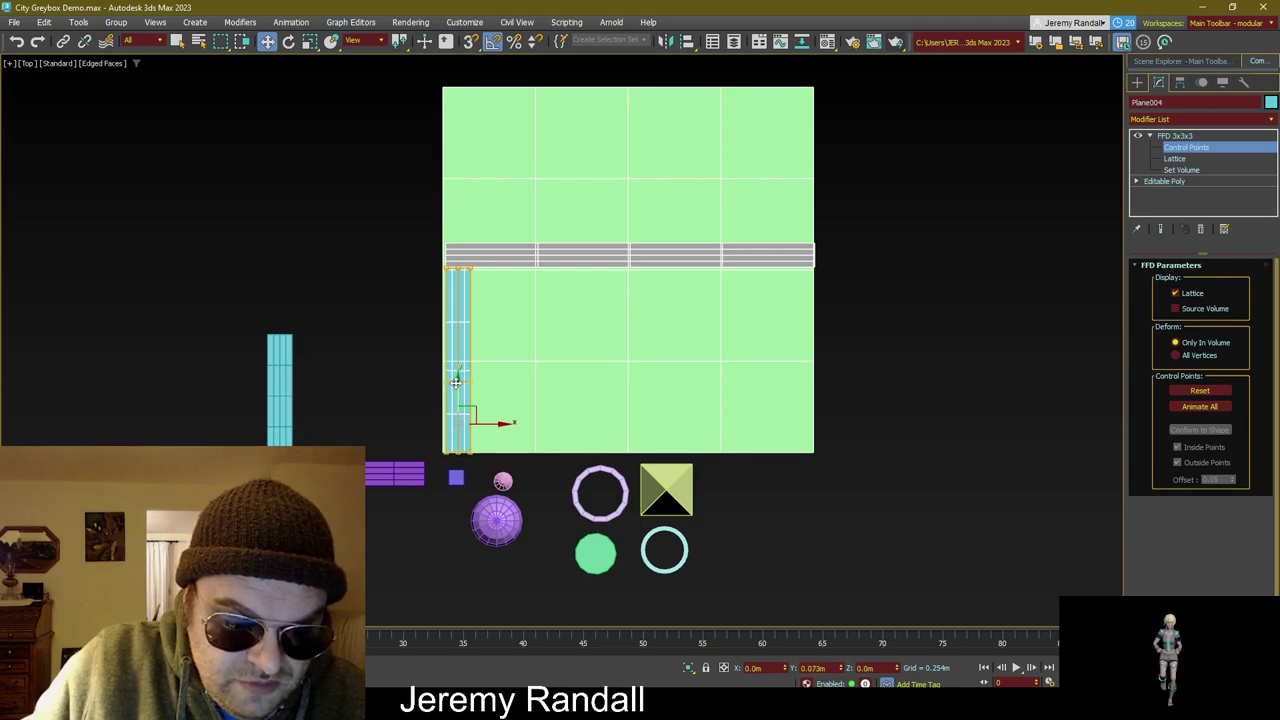
click(380, 352)
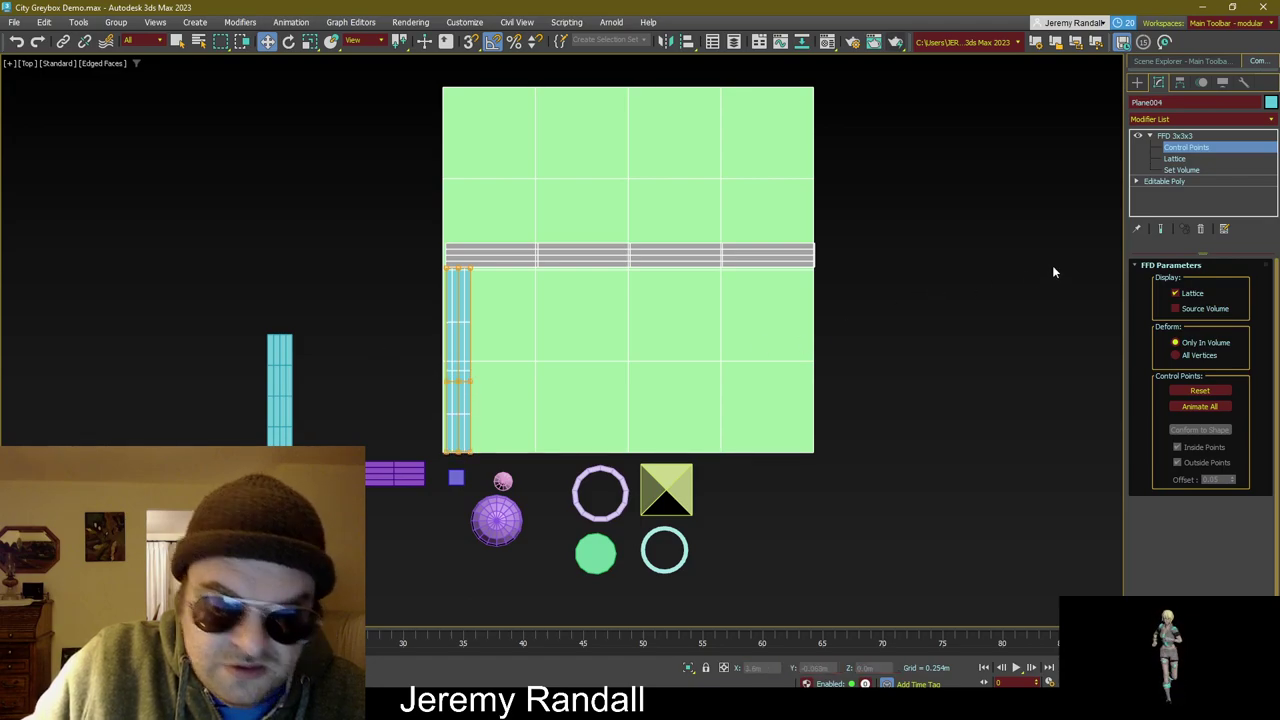
click(1156, 136)
click(1149, 136)
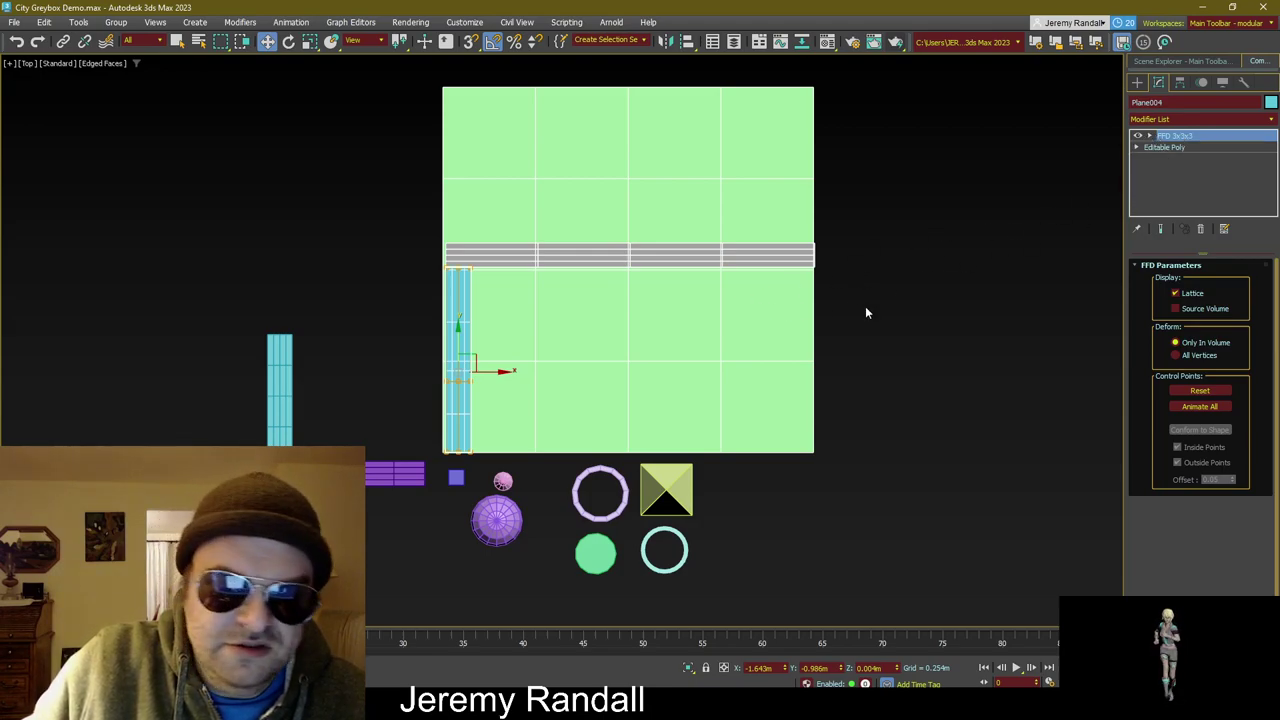
right_click(1201, 142)
click(1015, 203)
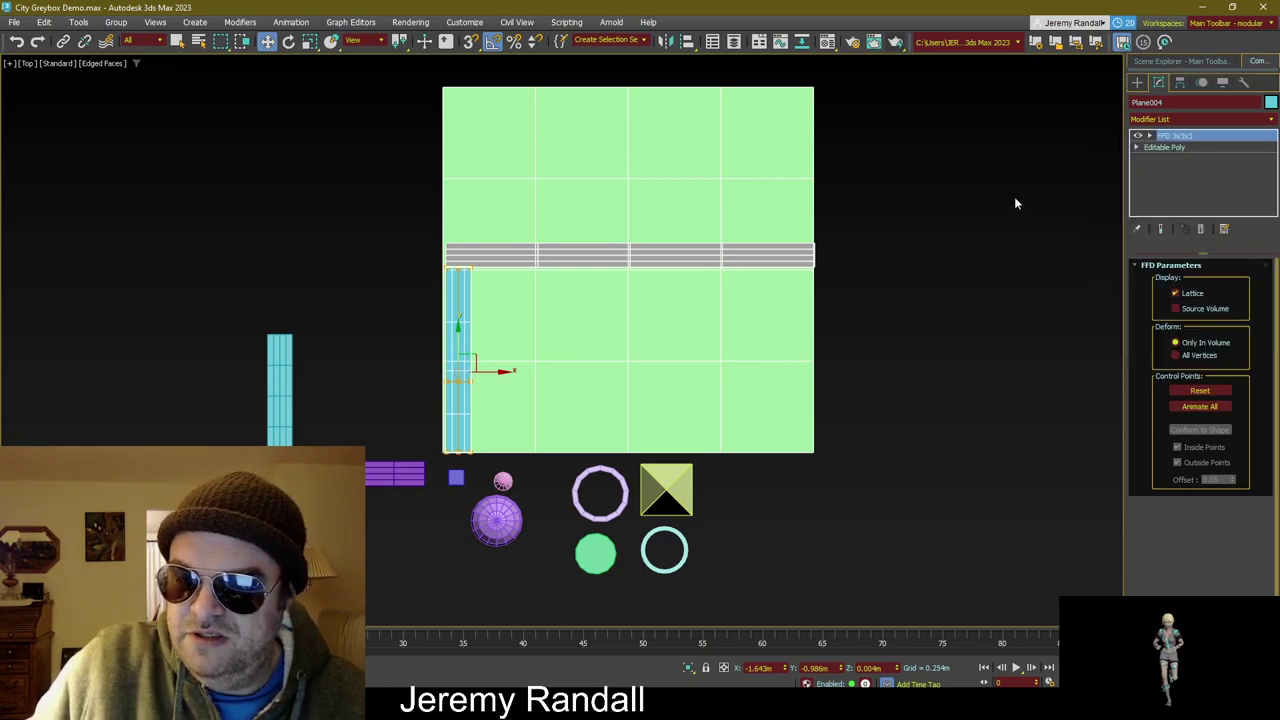
click(1015, 203)
Step: Reselect the cyan strip and toggle the FFD modifier off and back on to compare
key(q)
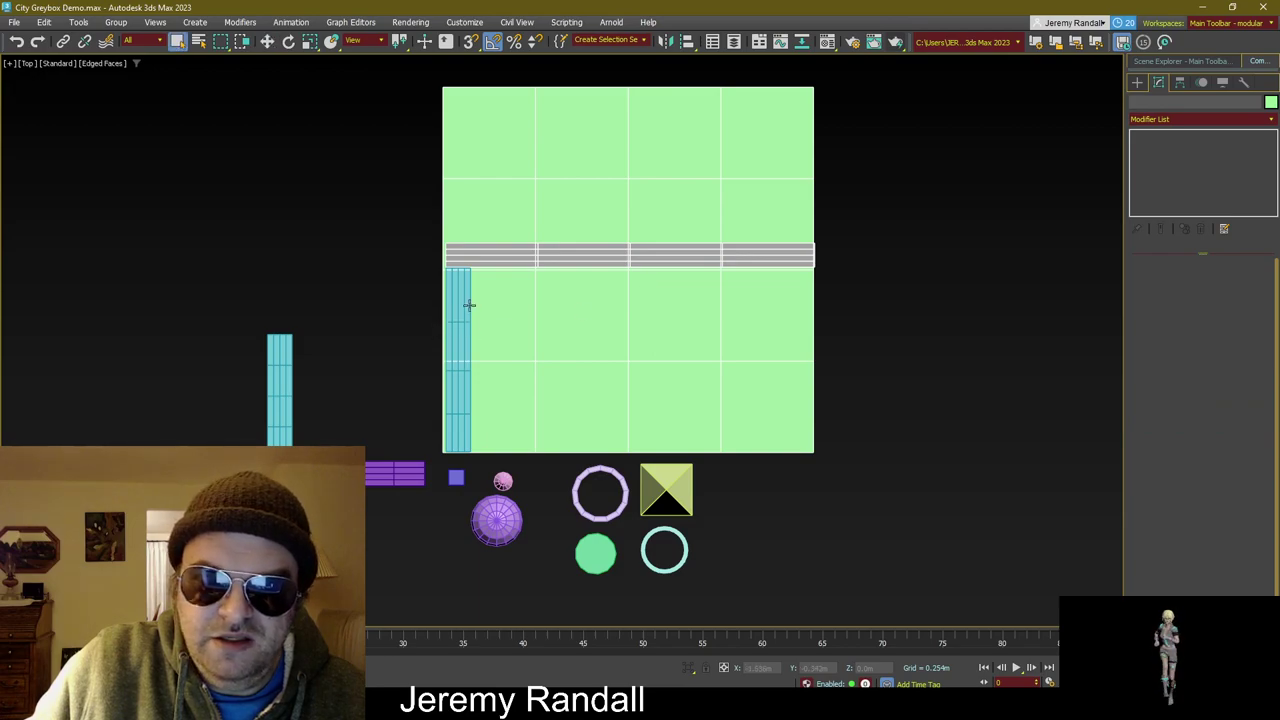
click(462, 305)
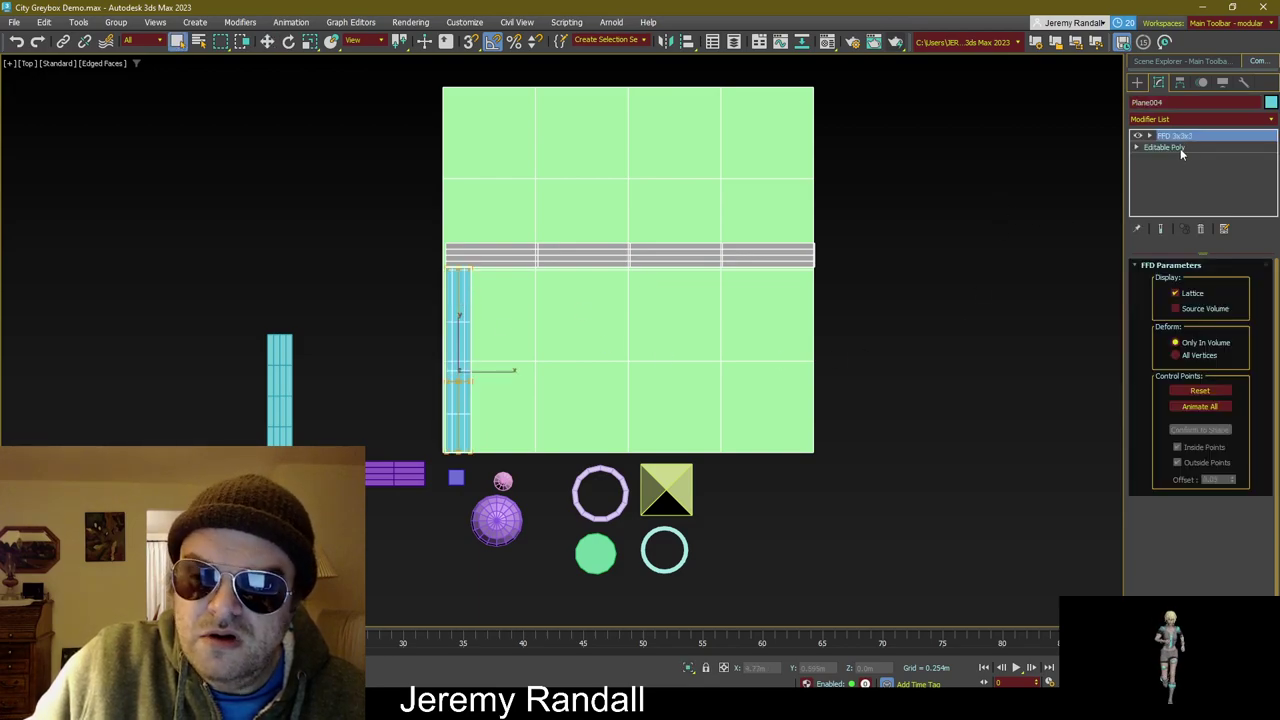
click(1139, 138)
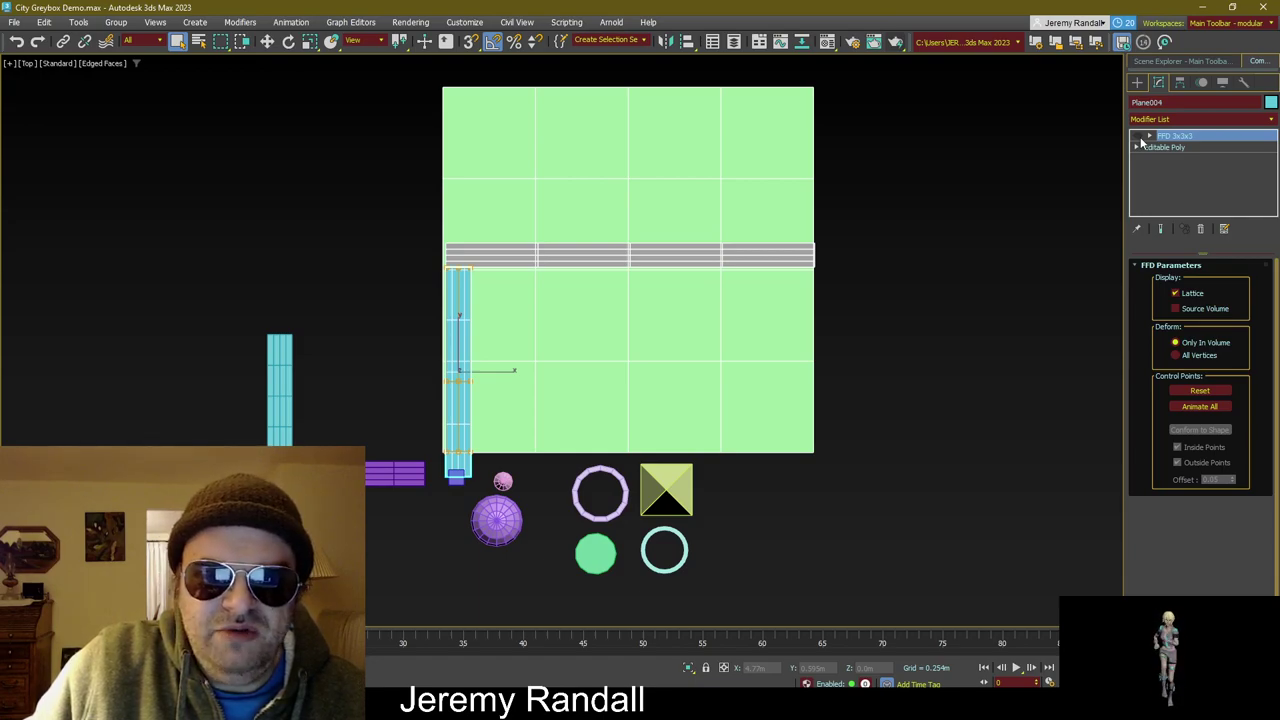
click(1139, 137)
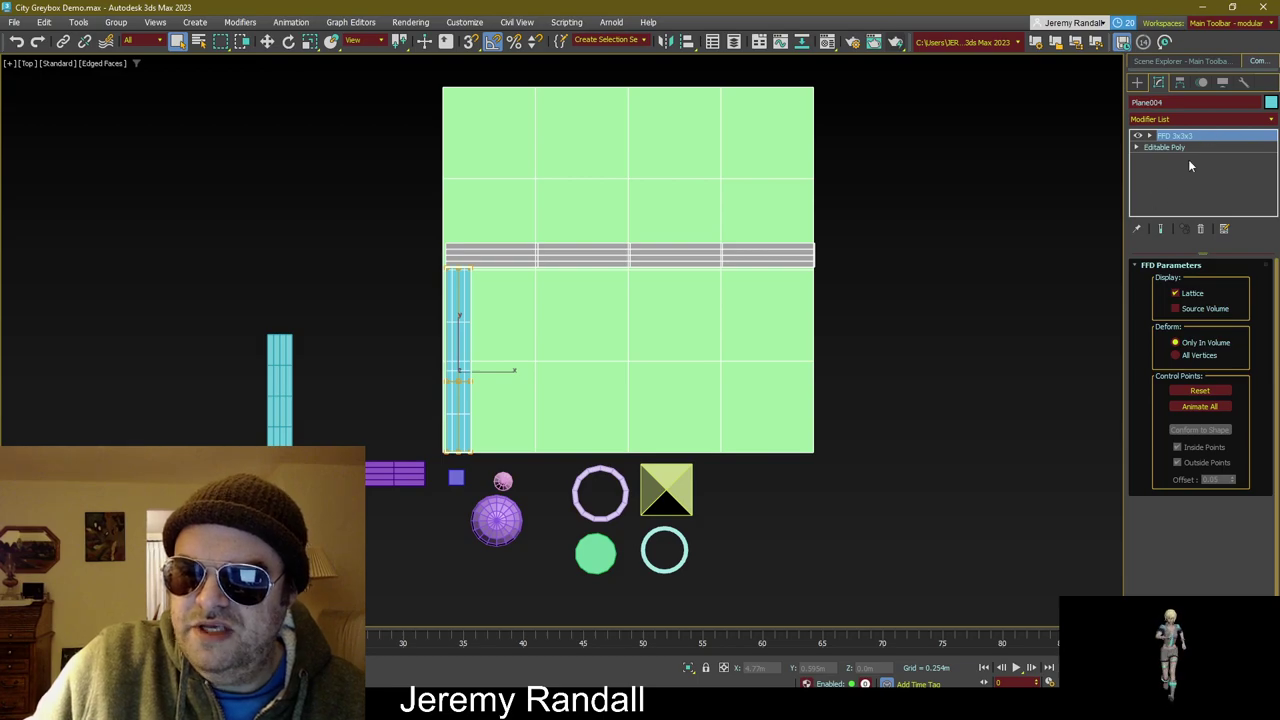
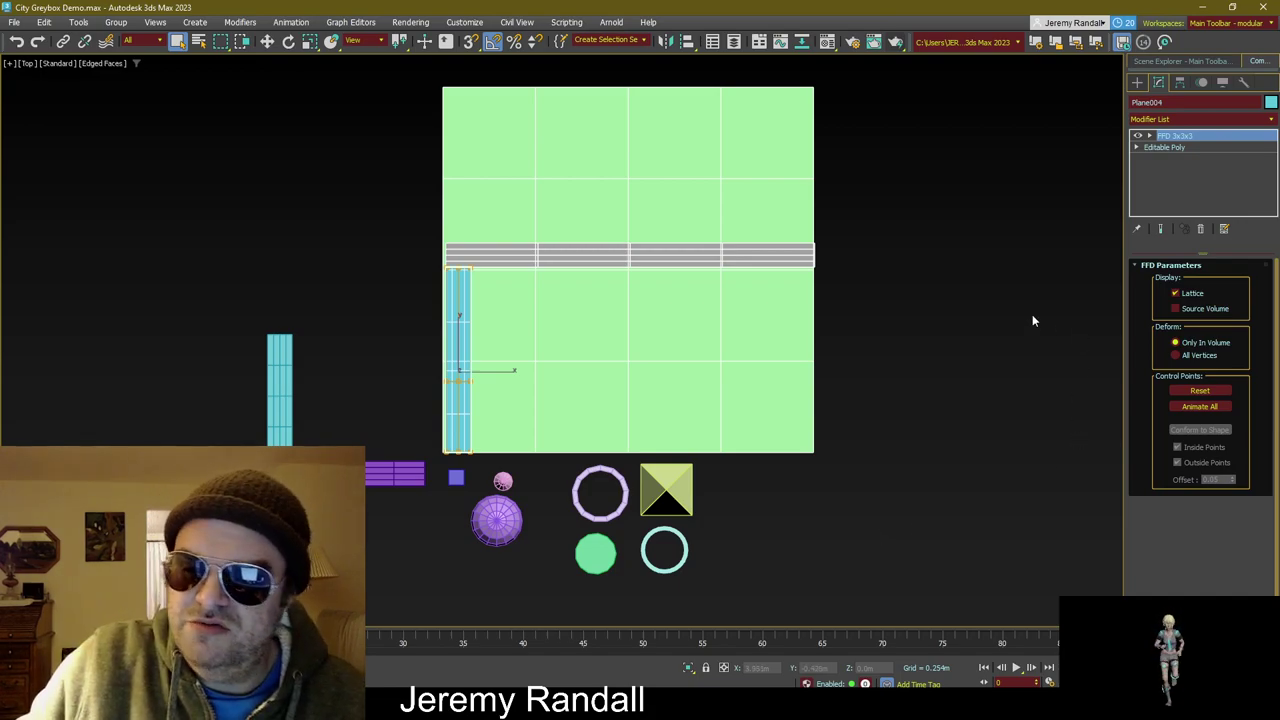
Step: Clone the left cyan strip Plane004 upward past the grey road band, creating Plane006
click(883, 277)
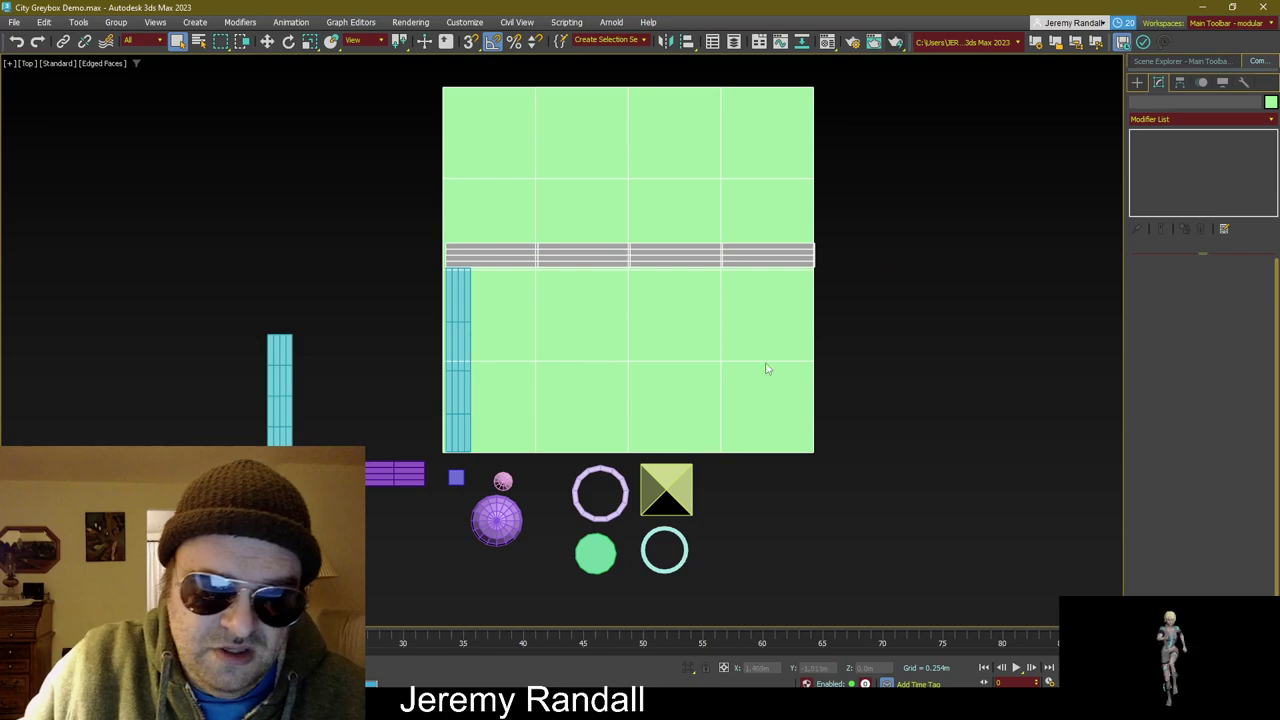
click(462, 332)
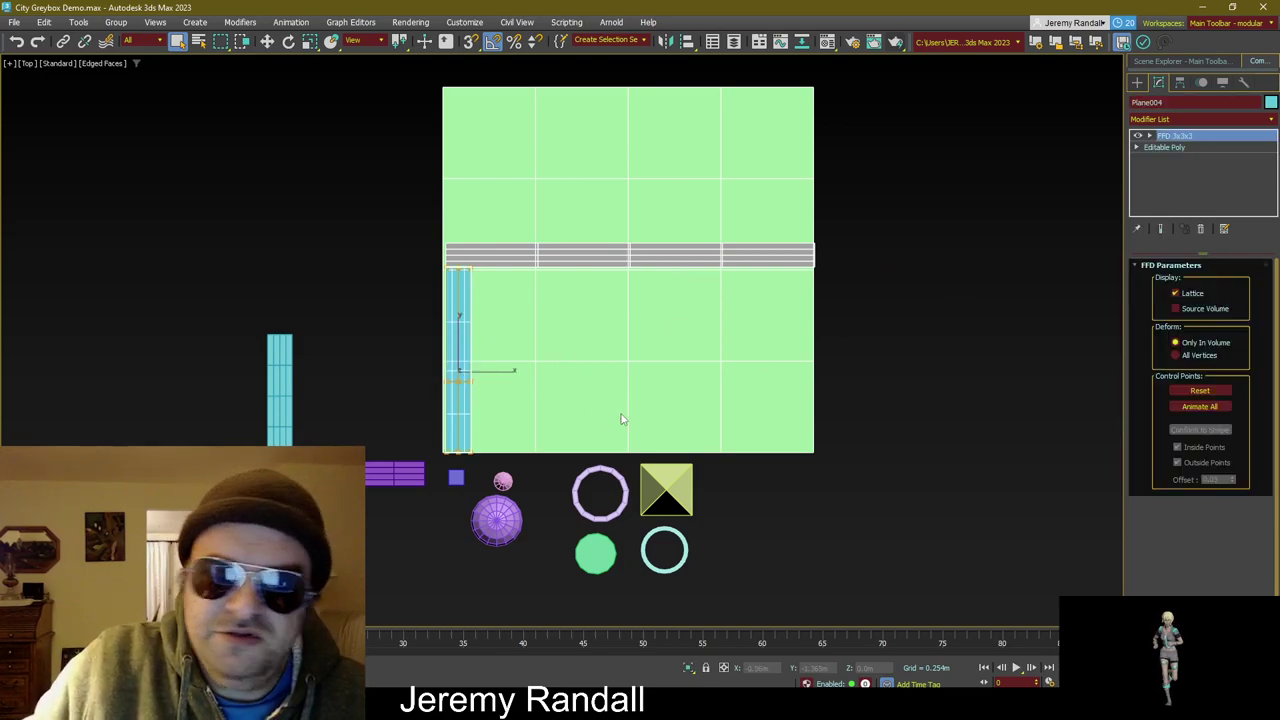
key(w)
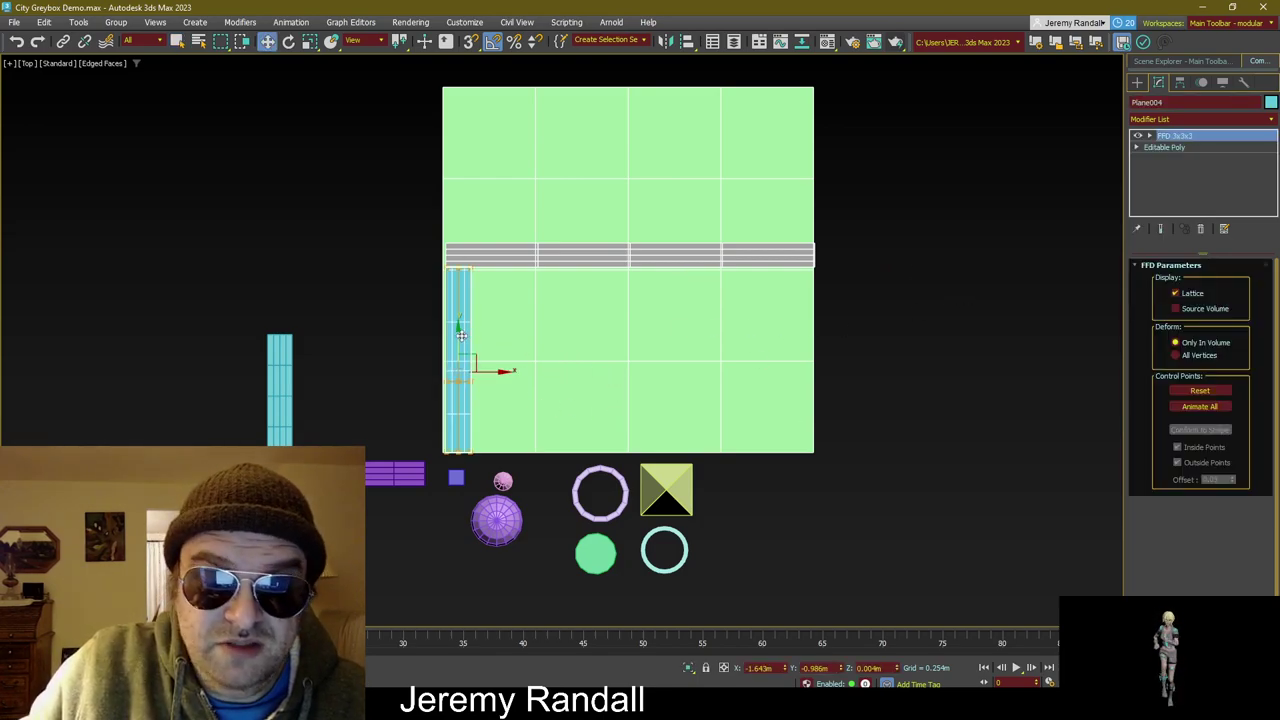
mouse_move(457, 336)
shift+mouse_down()
mouse_move(466, 114)
mouse_move(468, 128)
shift+mouse_up()
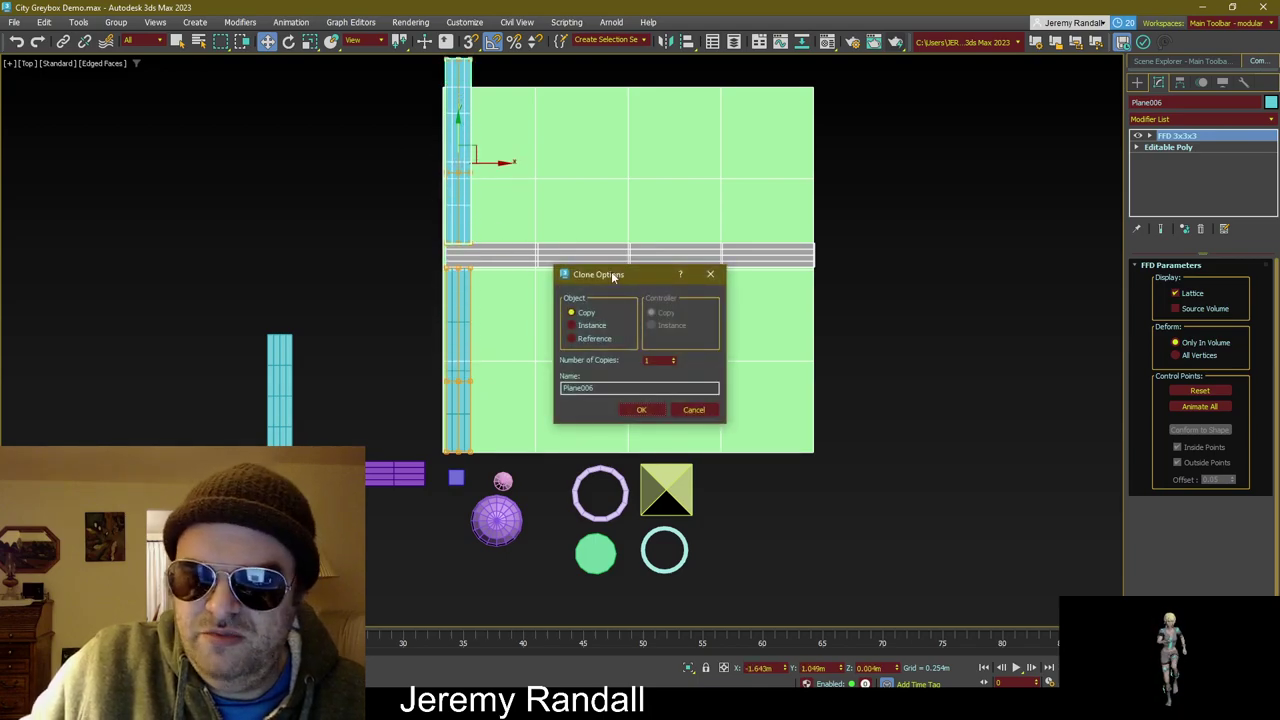
click(643, 410)
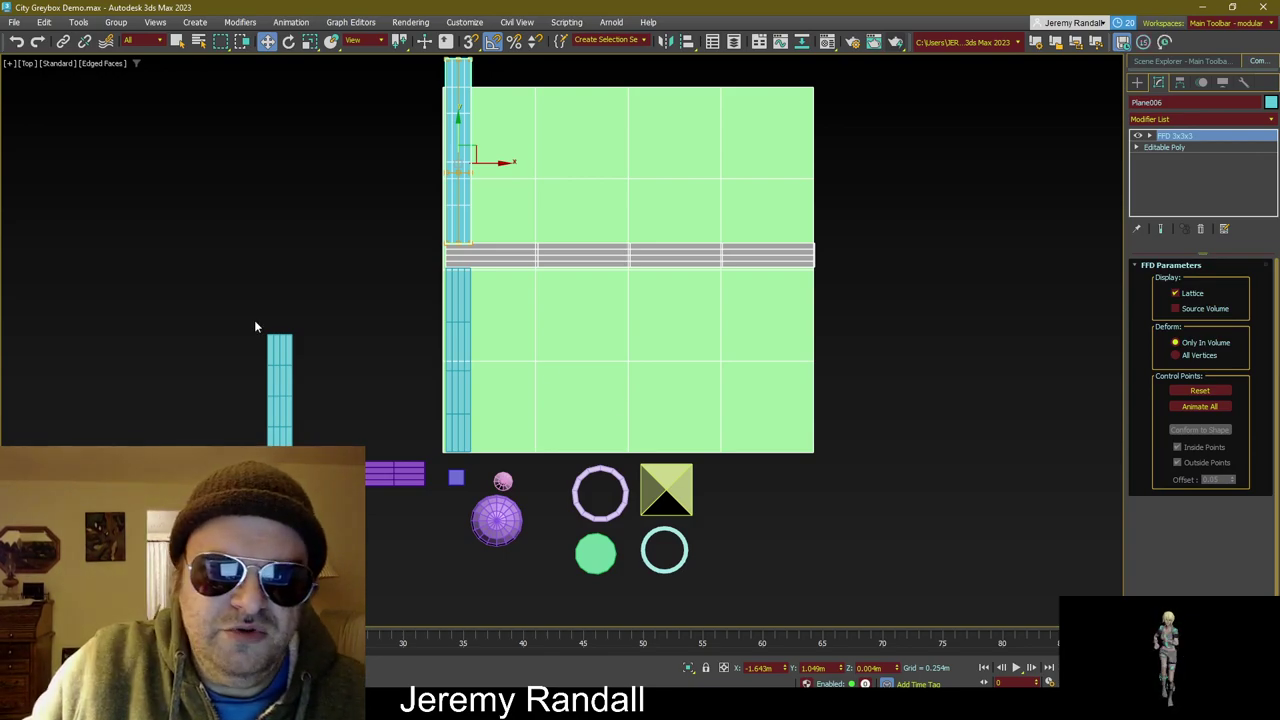
middle_drag(281, 249, 301, 459)
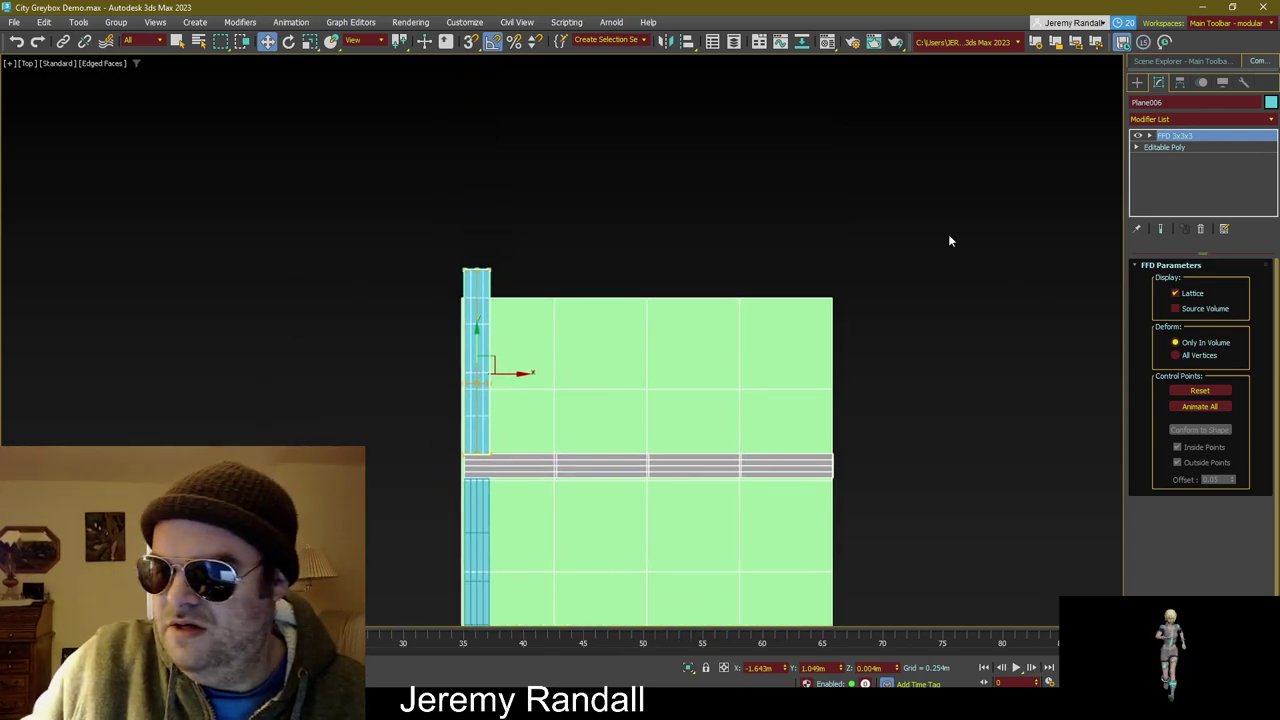
Step: Pull Plane006's top FFD 3x3x3 control points down to the green block's upper edge
click(1149, 136)
click(1185, 148)
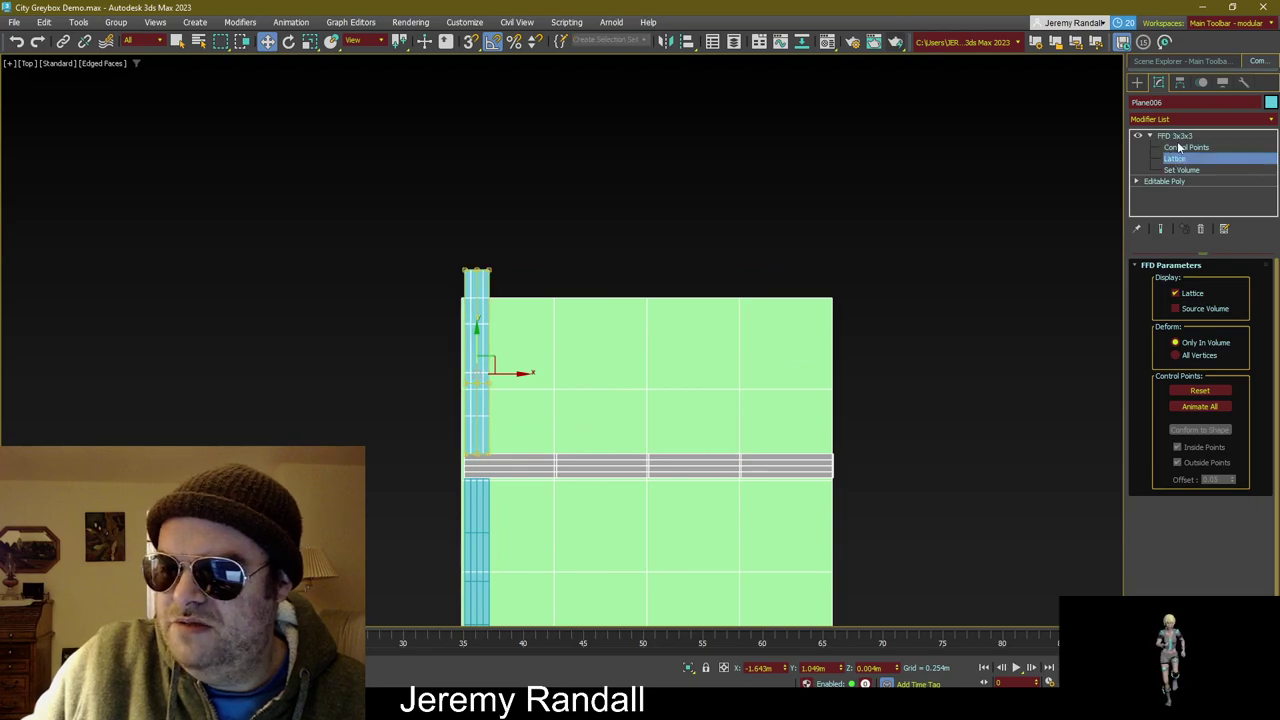
drag(417, 181, 590, 298)
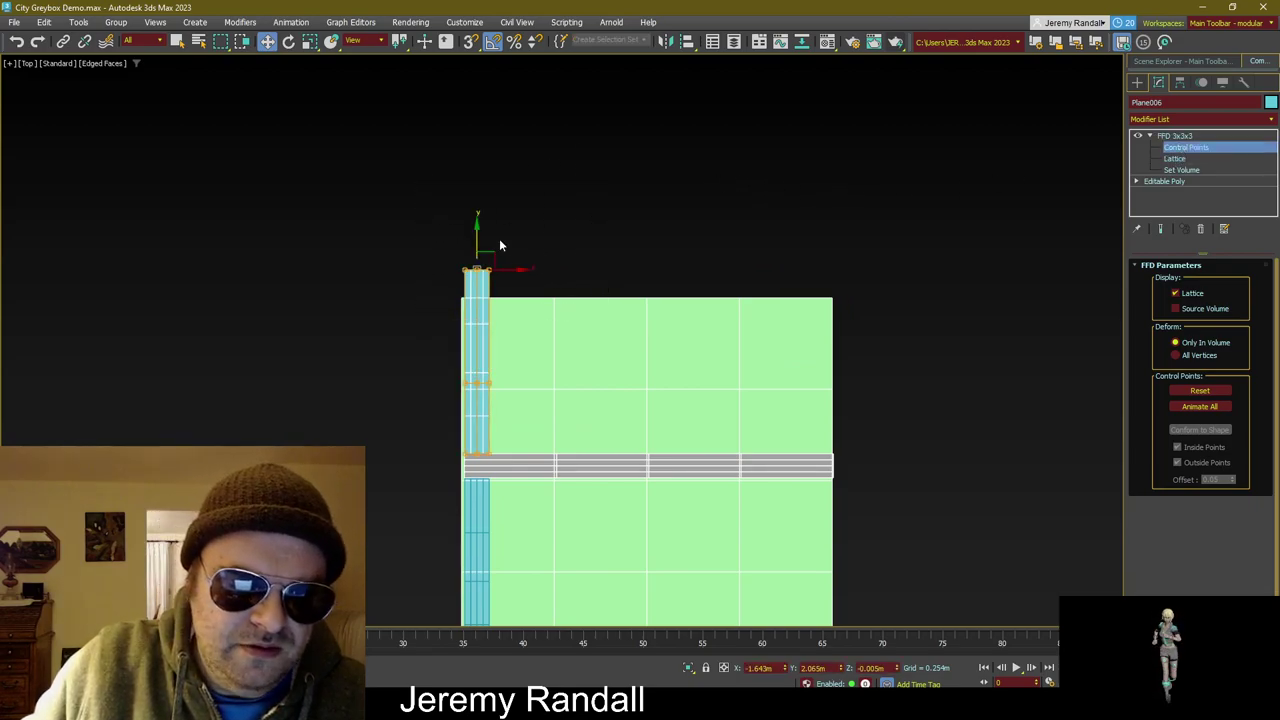
drag(477, 230, 496, 259)
click(1148, 136)
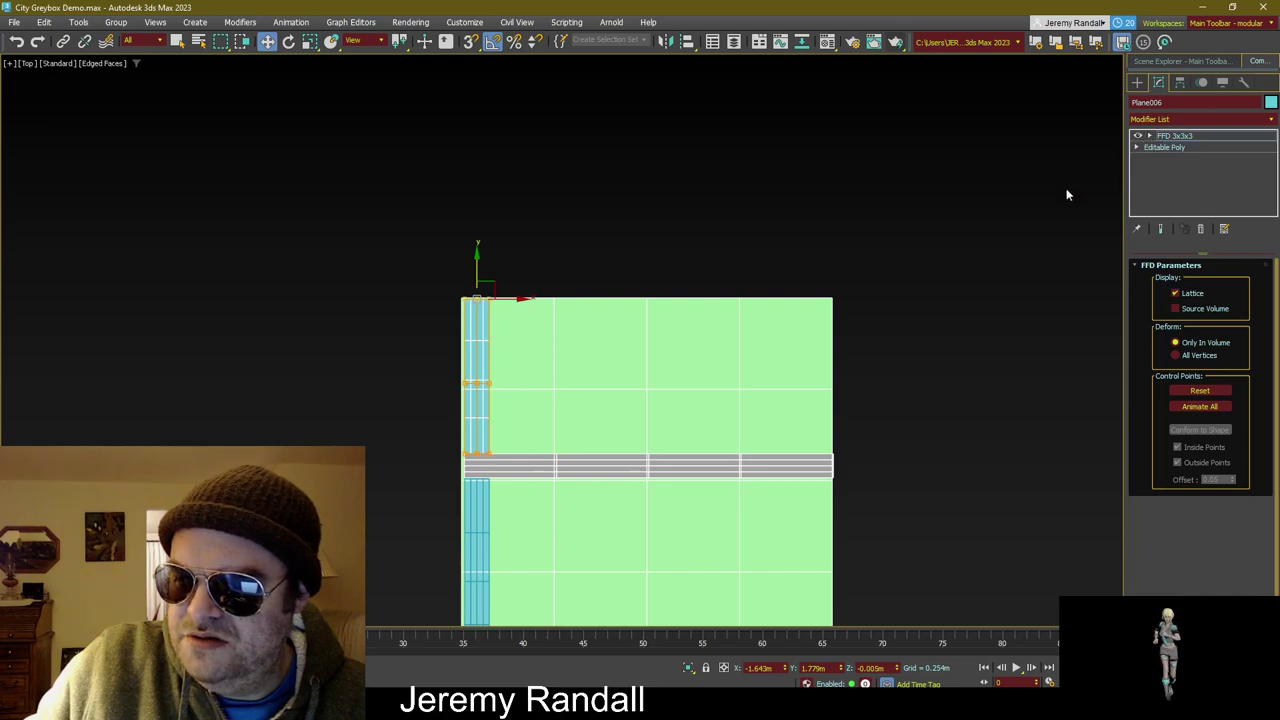
middle_drag(947, 353, 859, 229)
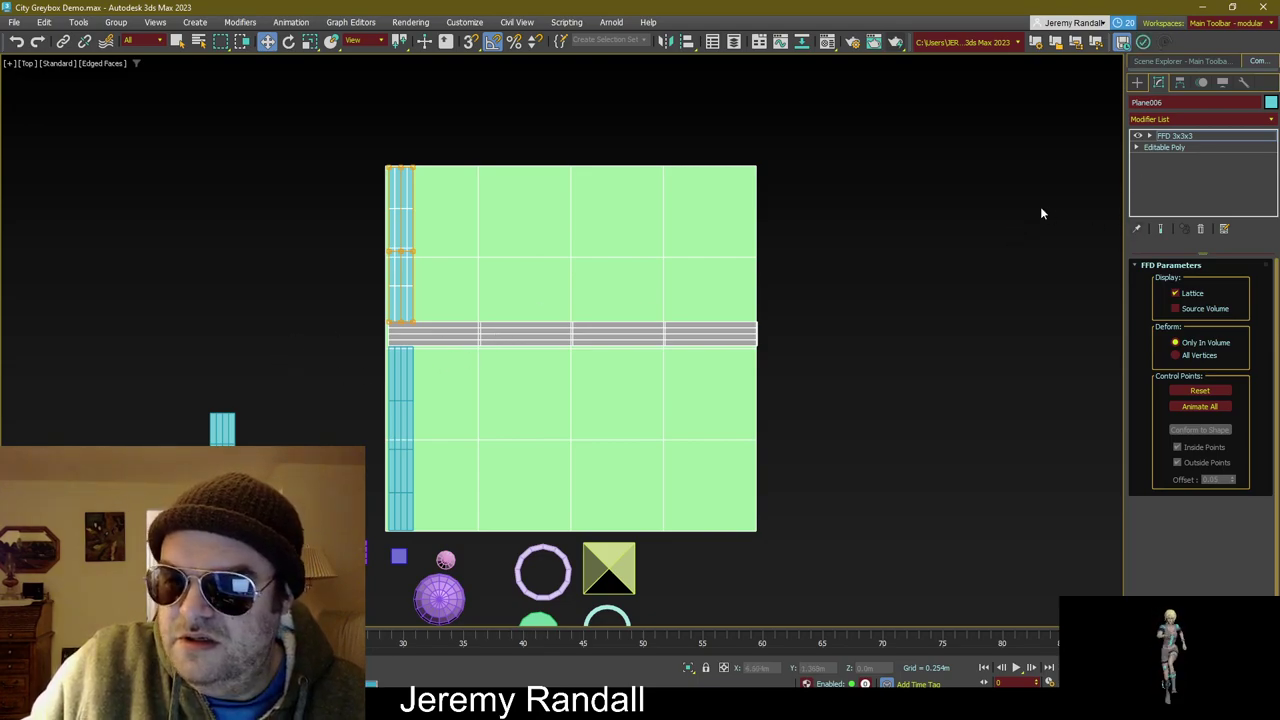
key(q)
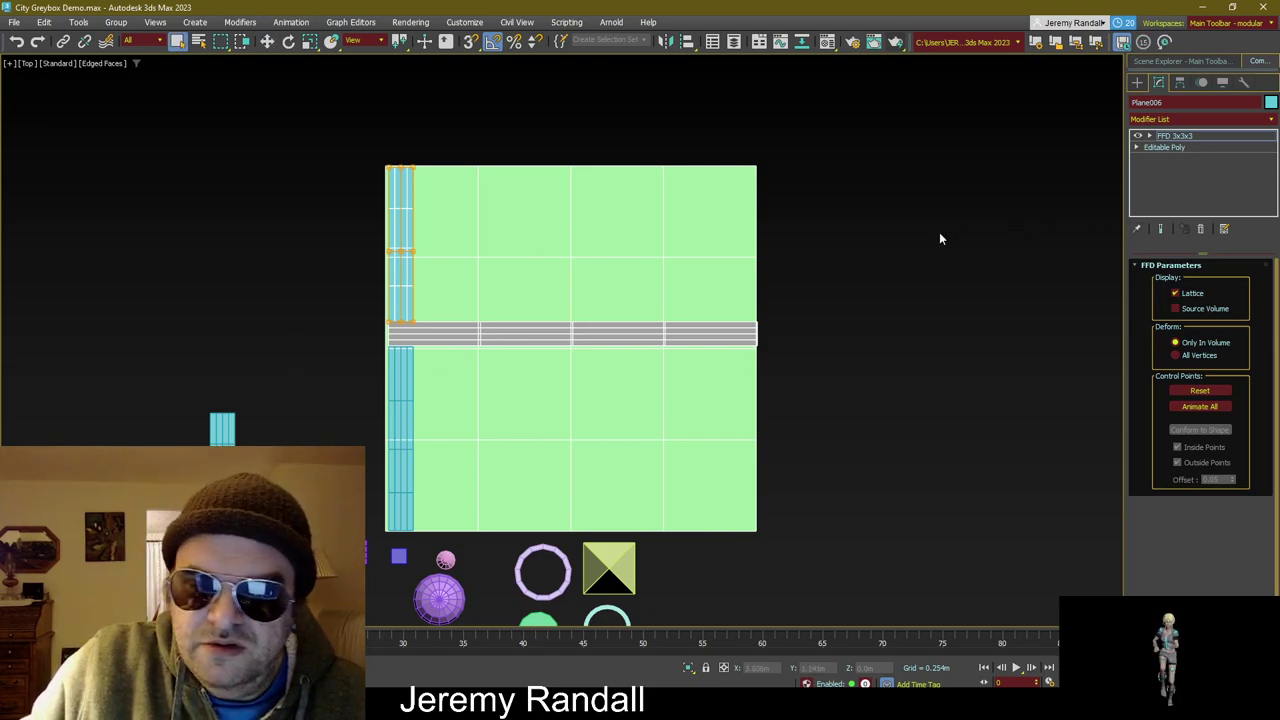
right_click(1206, 140)
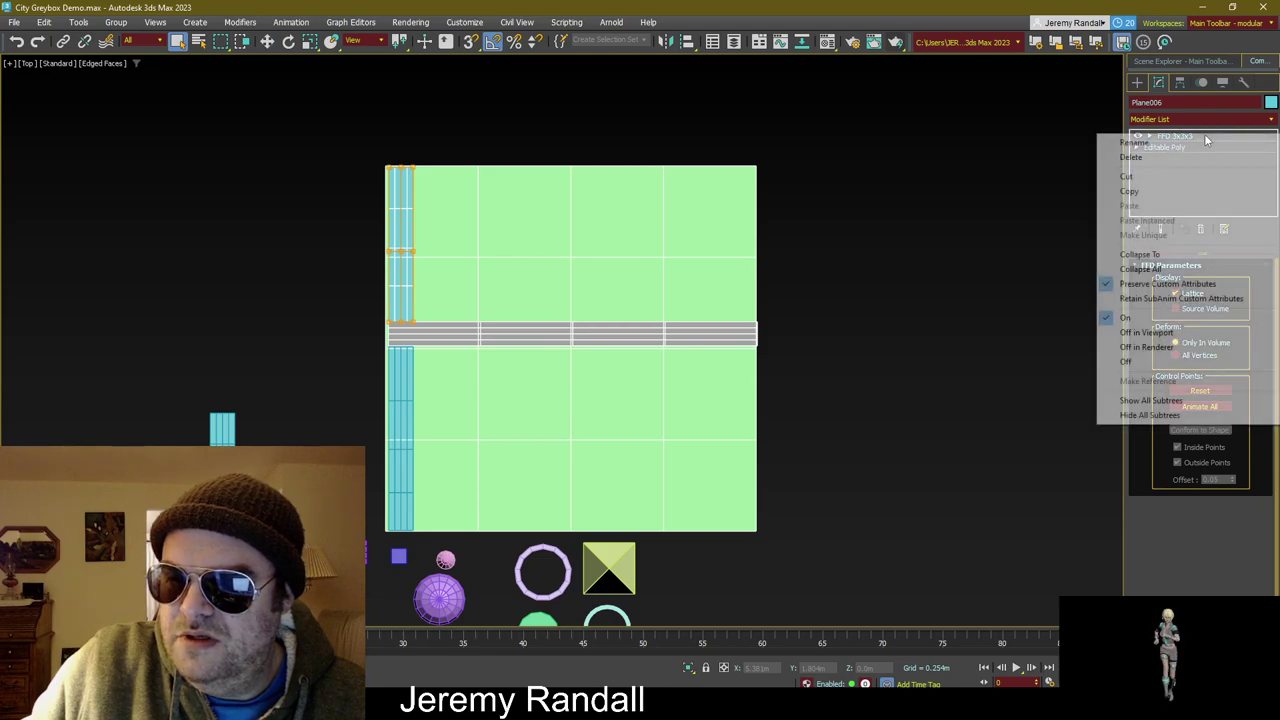
click(864, 252)
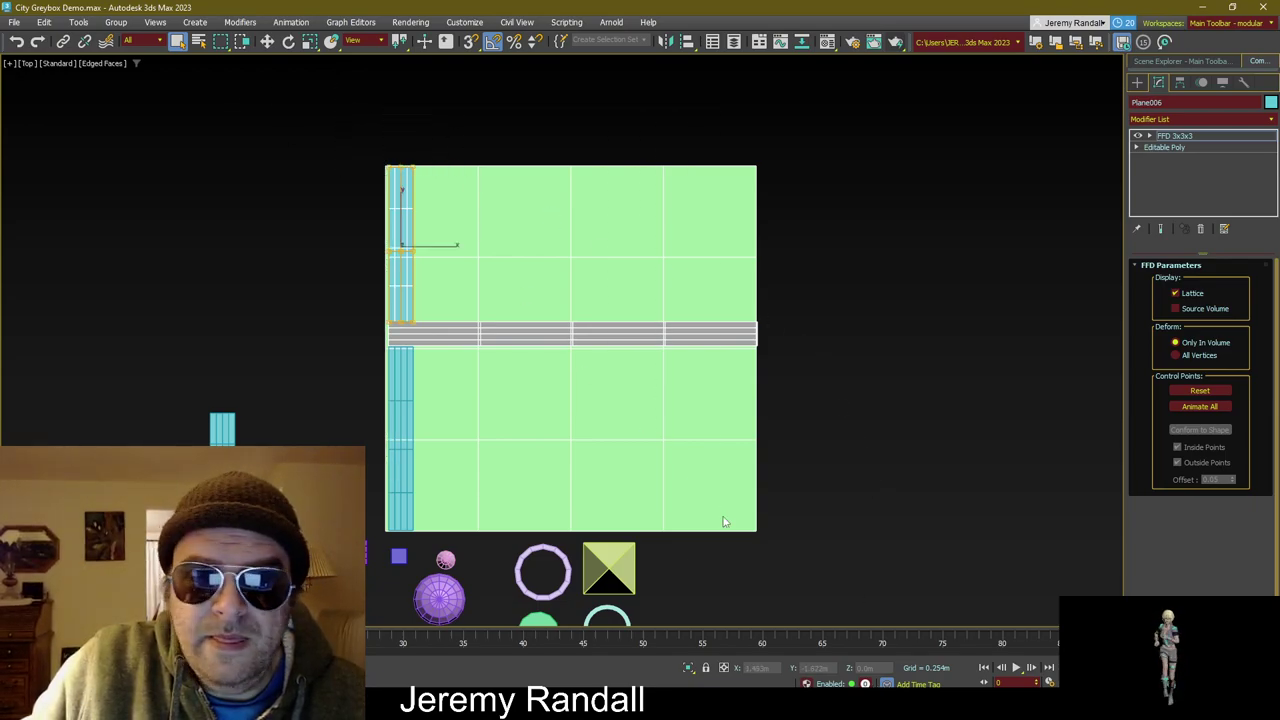
click(1149, 136)
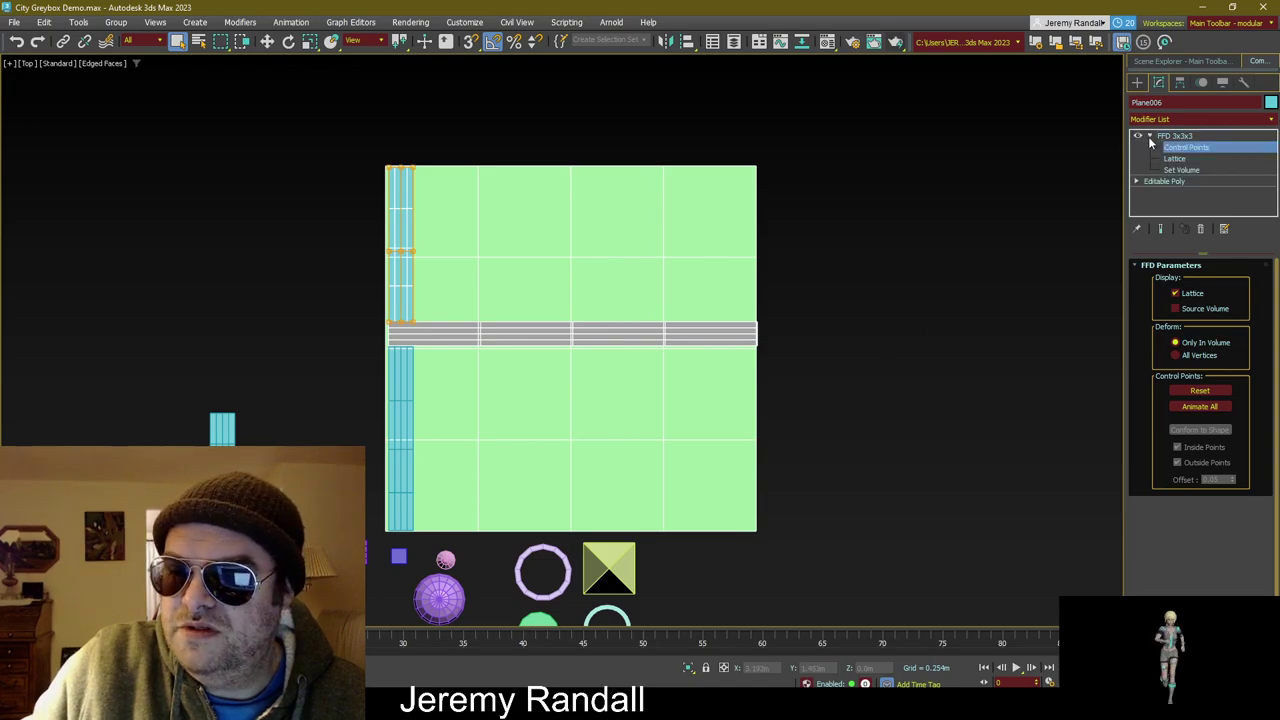
Step: Clone both left cyan strips across to the green block's right edge
click(964, 195)
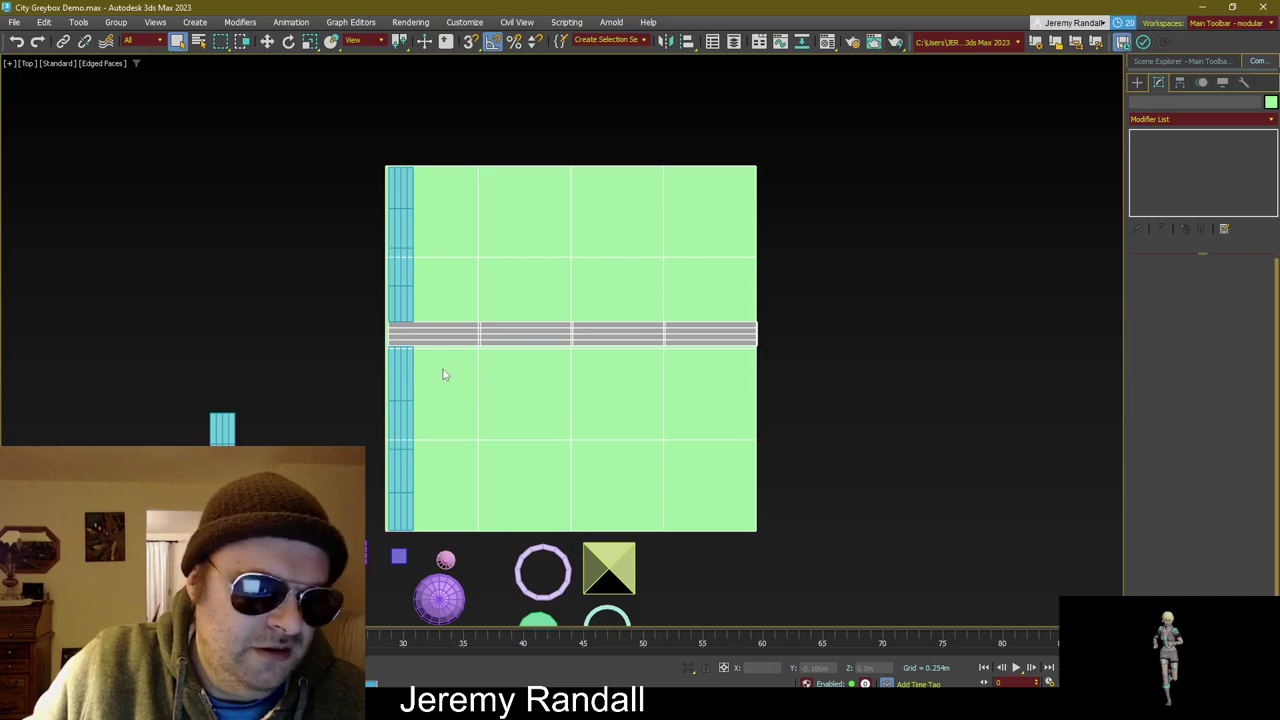
click(403, 379)
ctrl+click(398, 265)
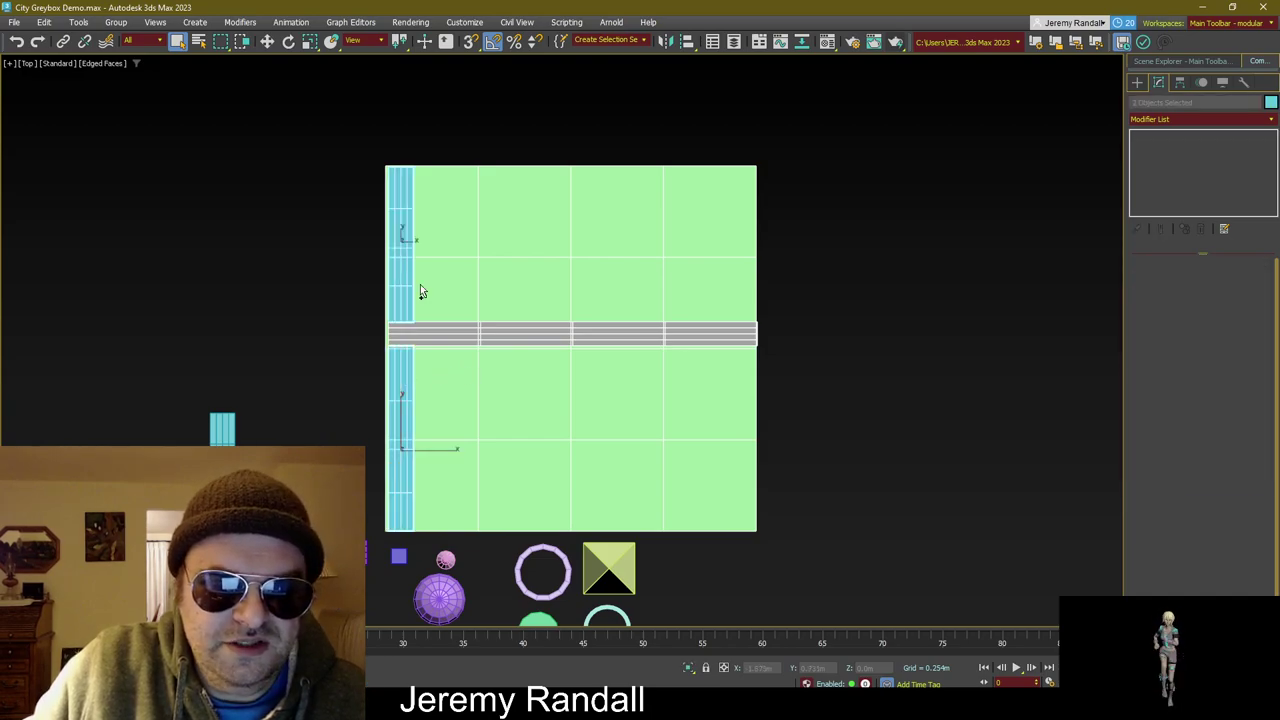
key(w)
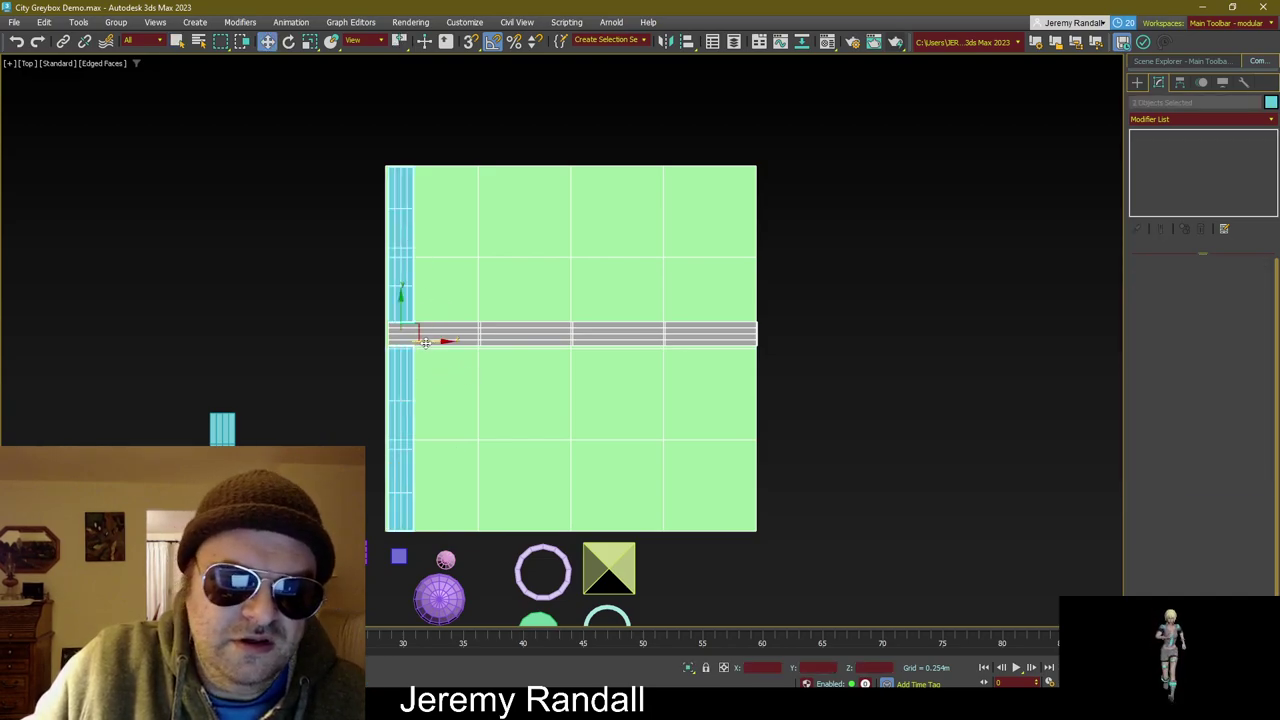
mouse_move(425, 342)
shift+mouse_down()
mouse_move(786, 340)
mouse_move(766, 340)
shift+mouse_up()
click(638, 407)
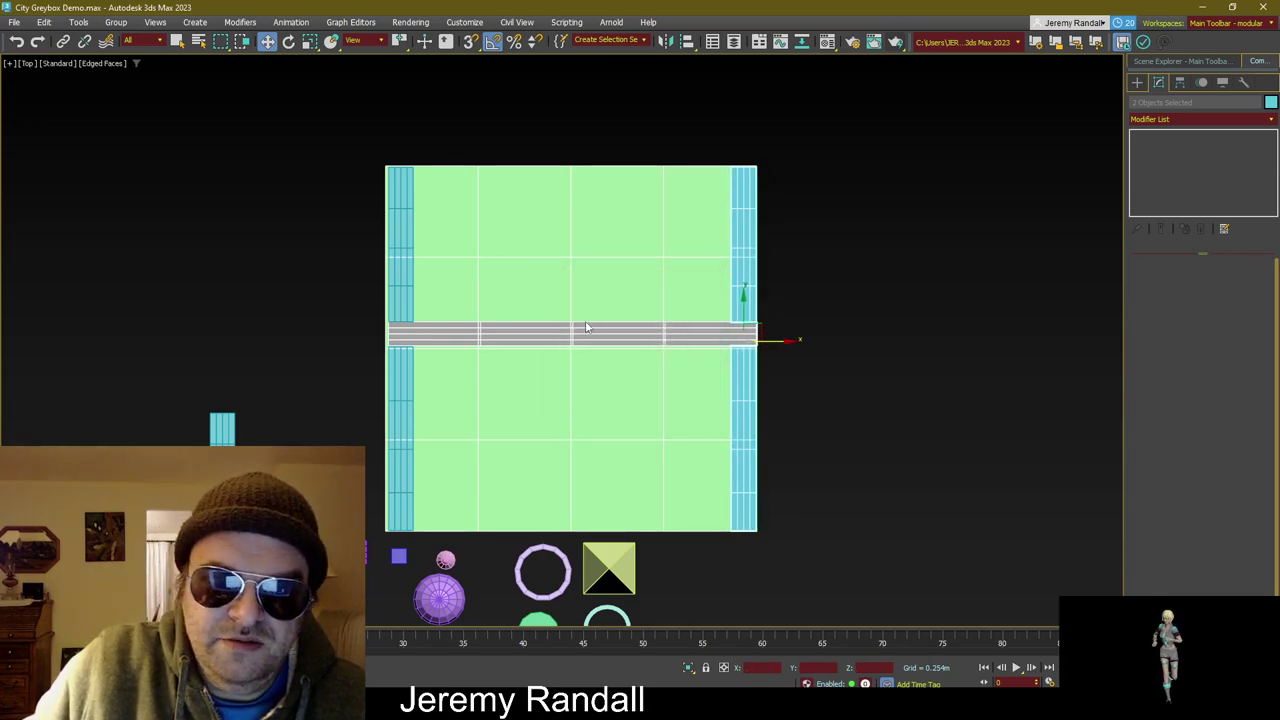
key(ctrl+d)
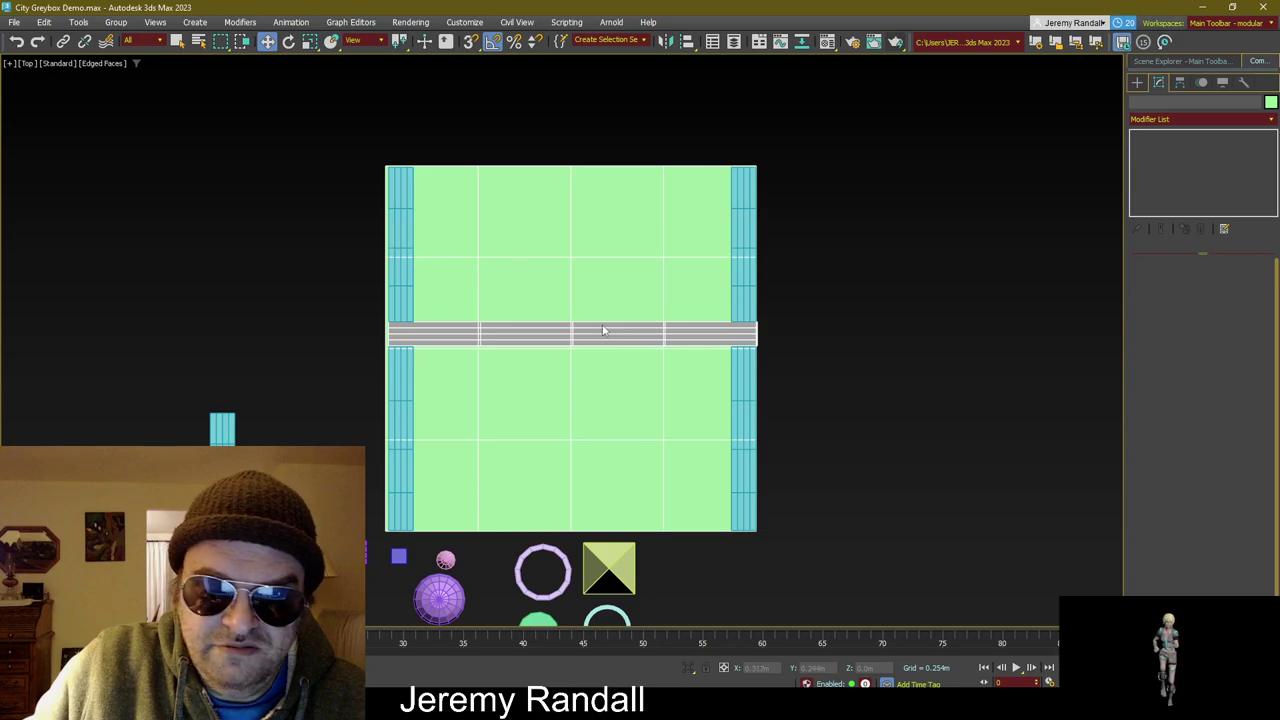
click(362, 552)
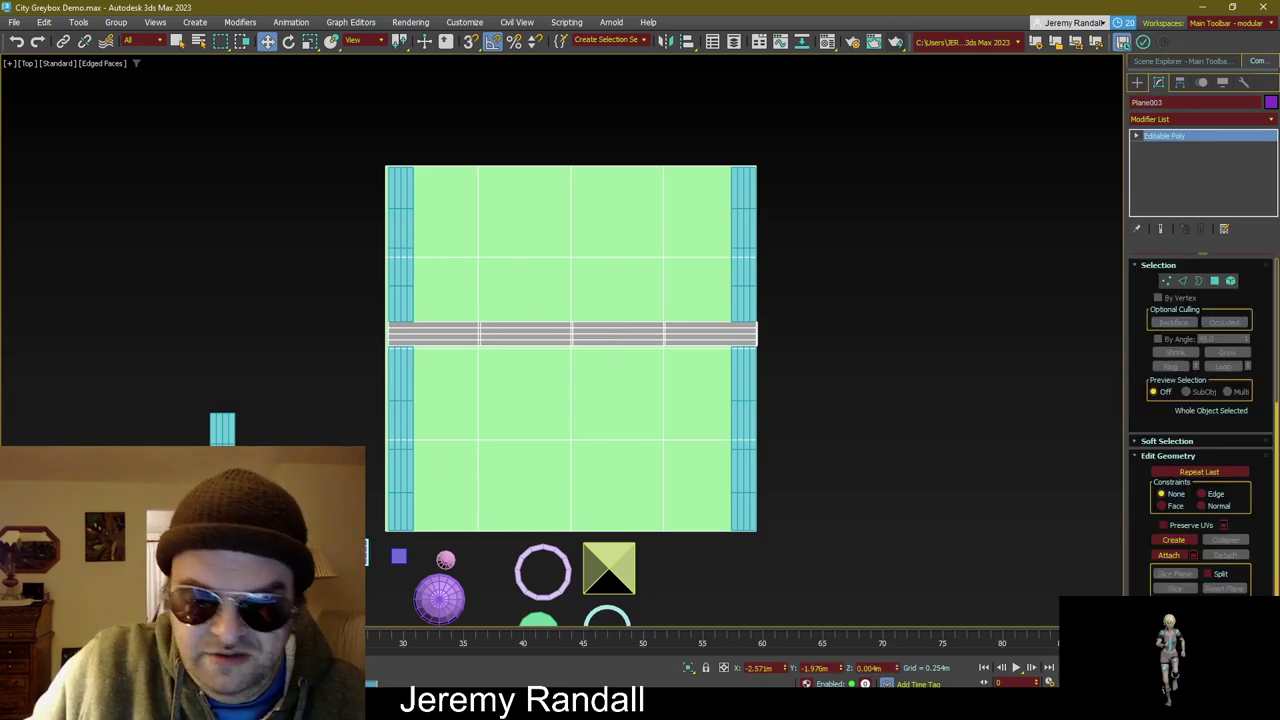
Step: Clone the purple striped strip Plane003 and move the copy to the block's bottom edge
drag(362, 552, 493, 493)
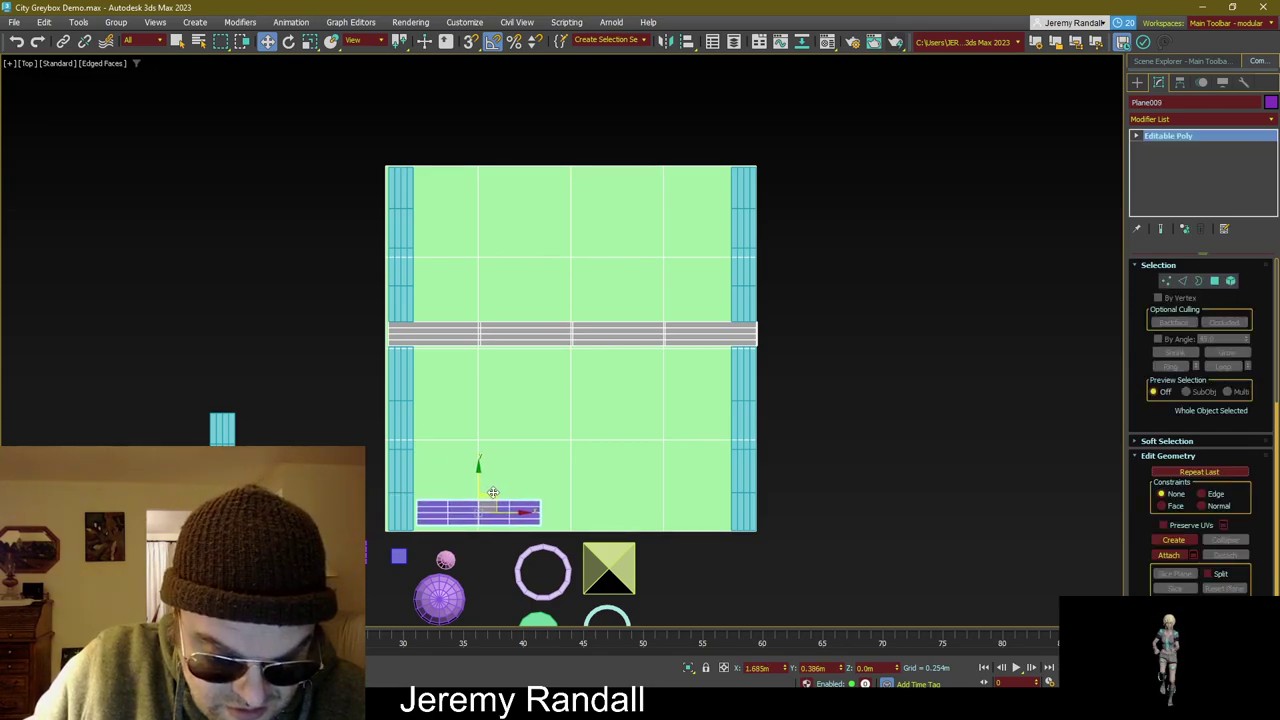
click(628, 410)
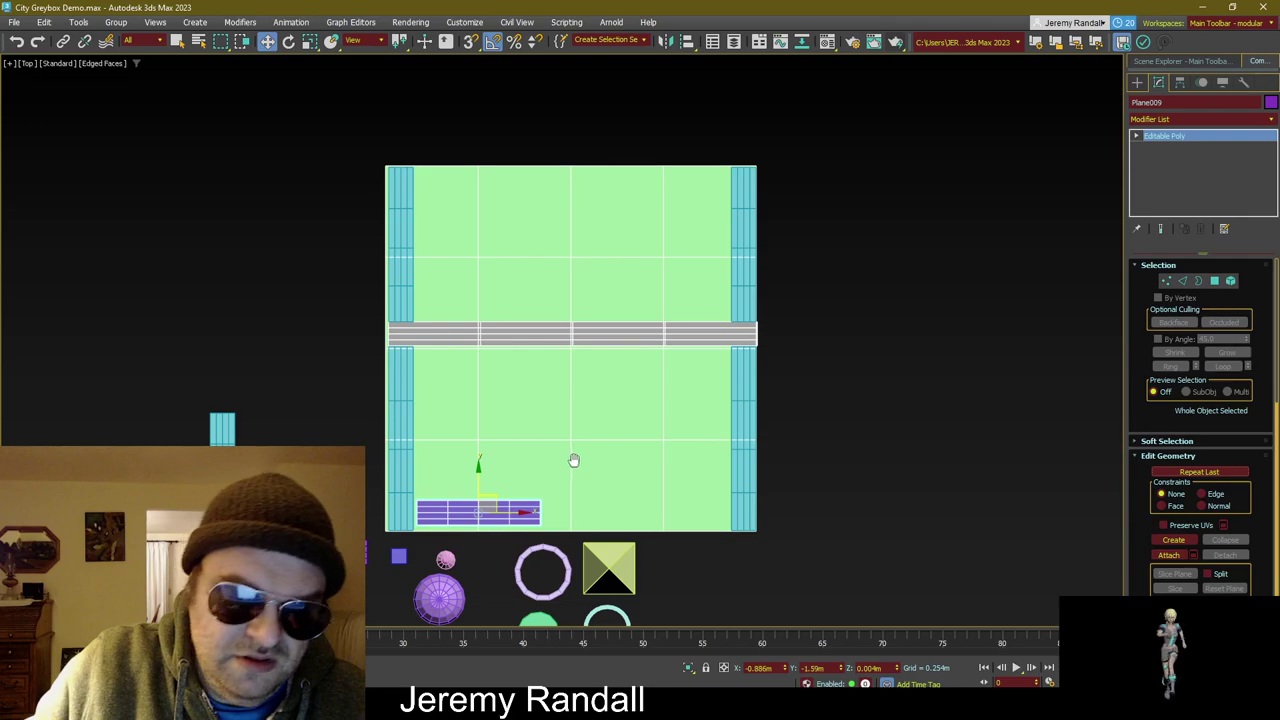
middle_drag(574, 460, 534, 289)
scroll(534, 289, up, 2)
scroll(509, 317, down, 1)
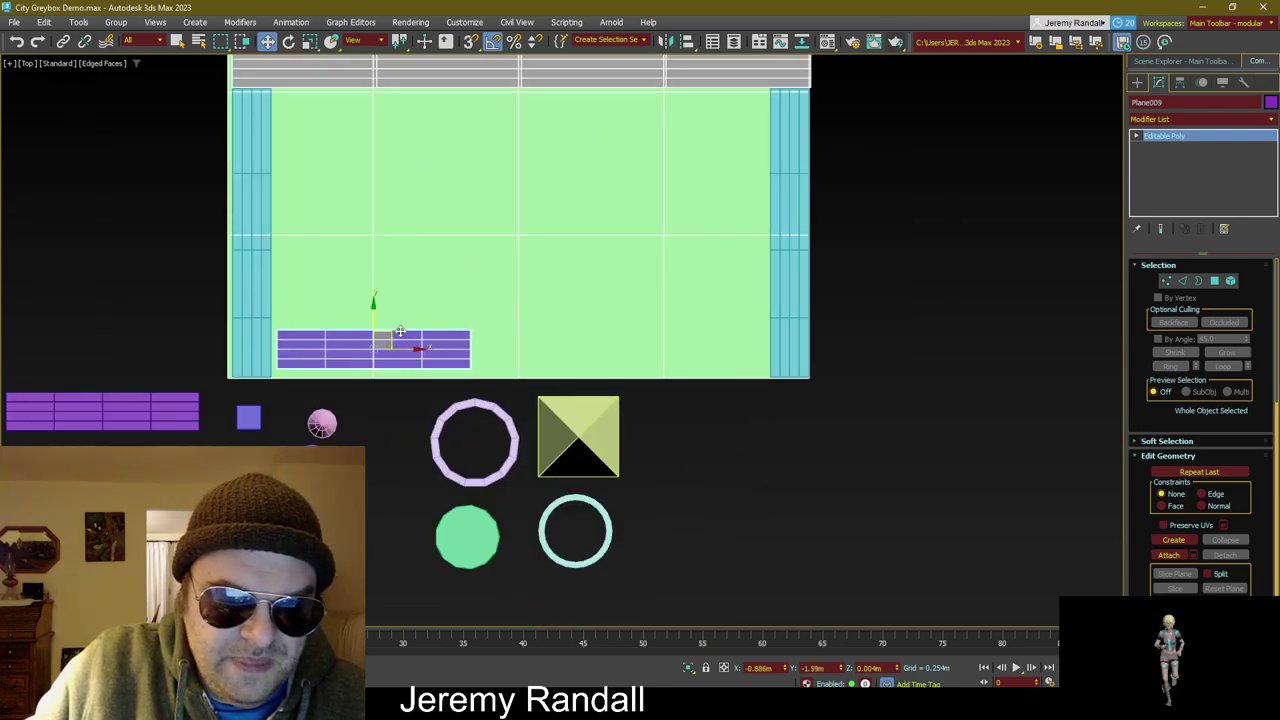
drag(399, 331, 536, 335)
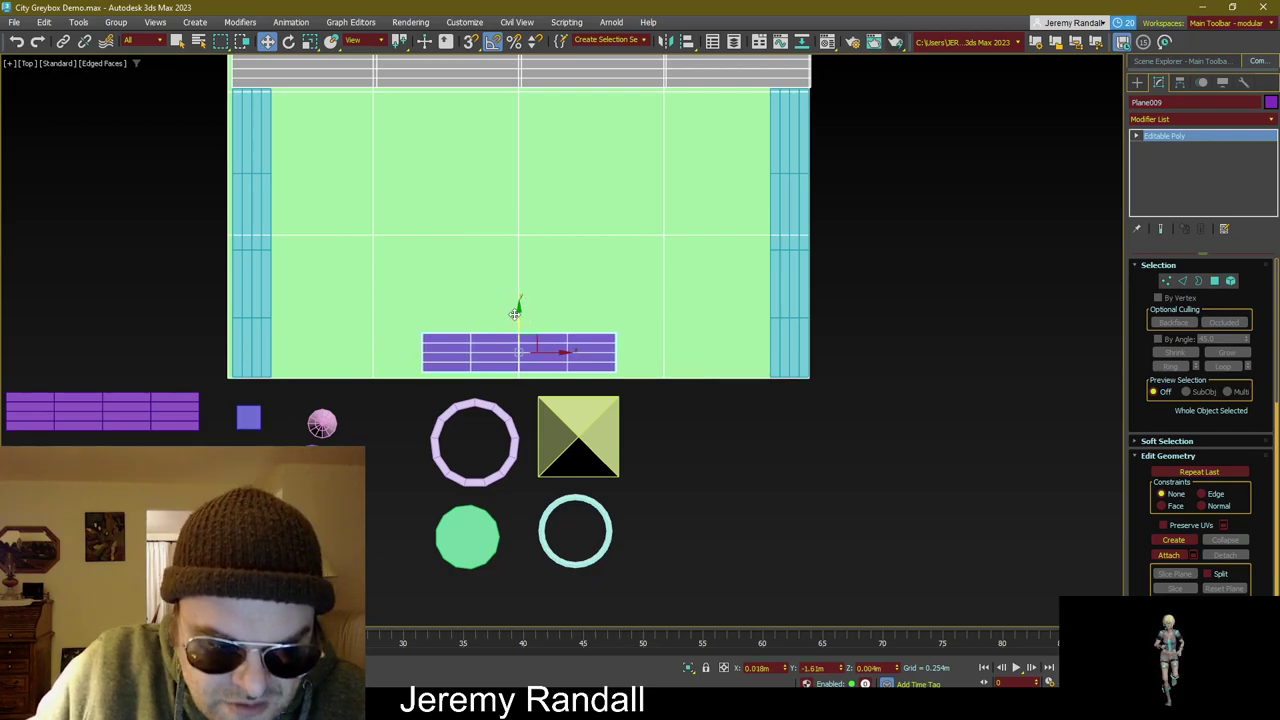
drag(514, 314, 511, 315)
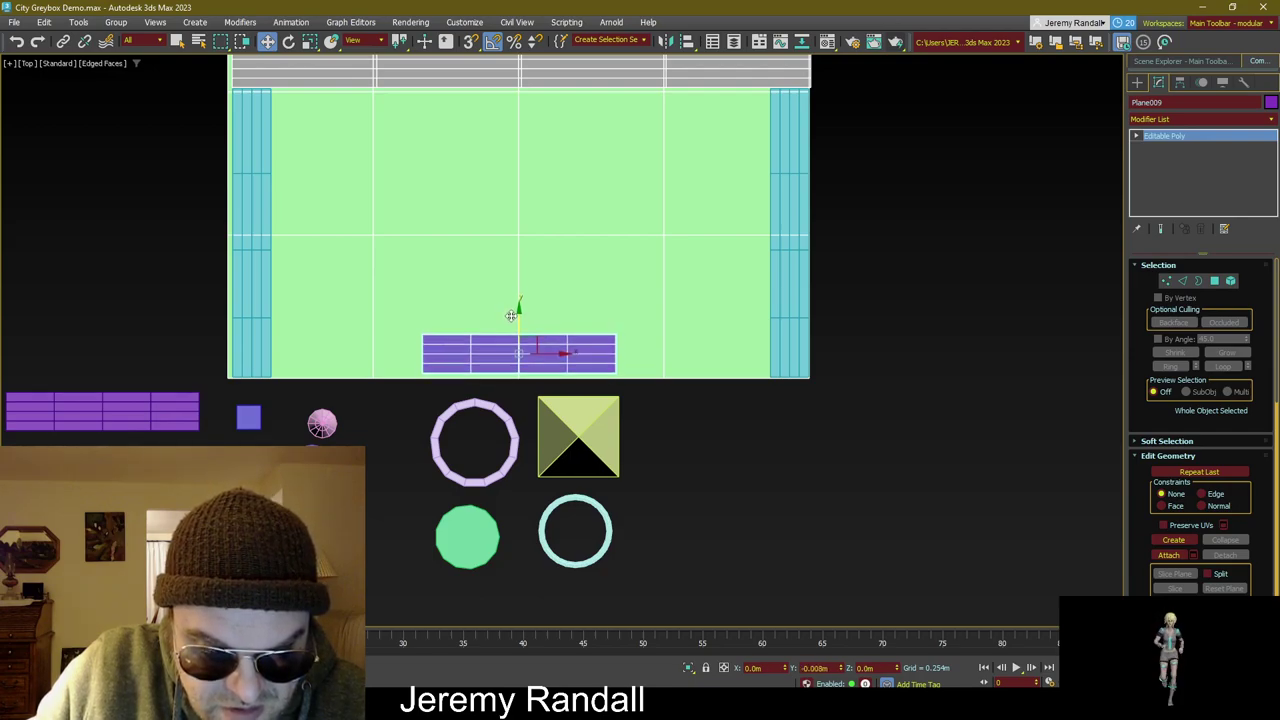
Step: Scale the purple copy Plane009 along X to span between the cyan strips
key(e)
key(r)
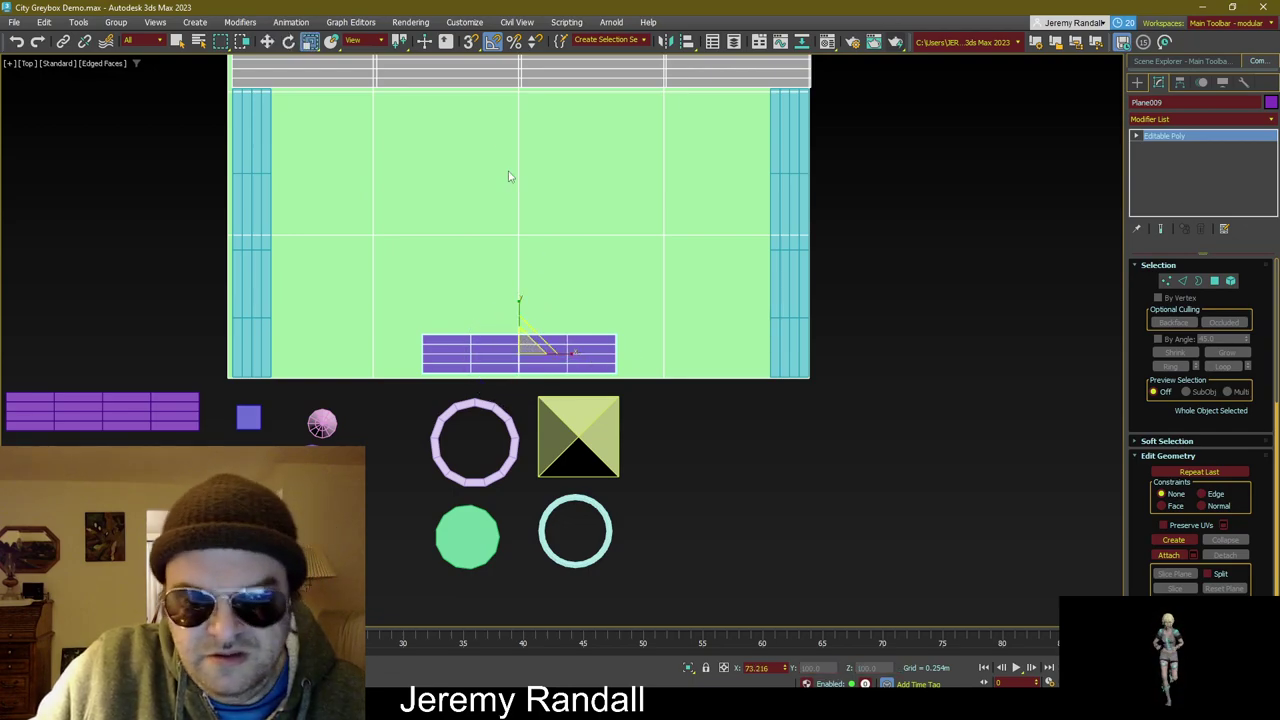
click(314, 44)
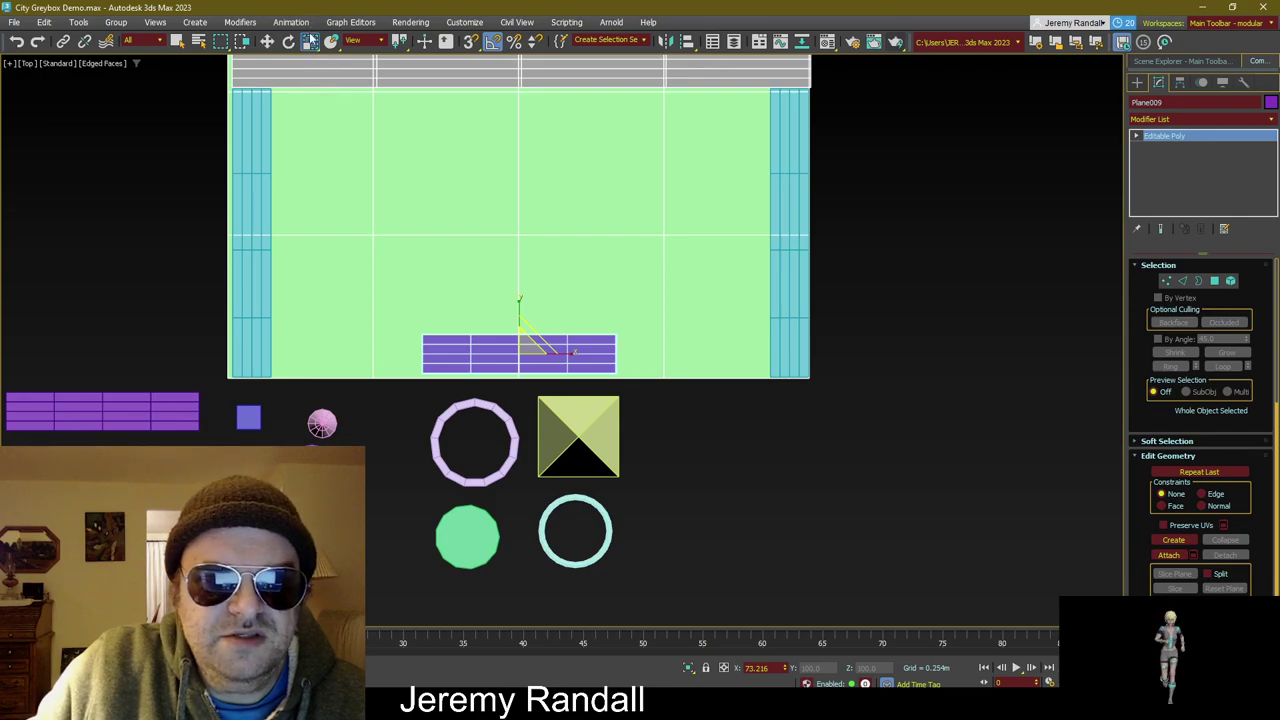
drag(310, 42, 314, 104)
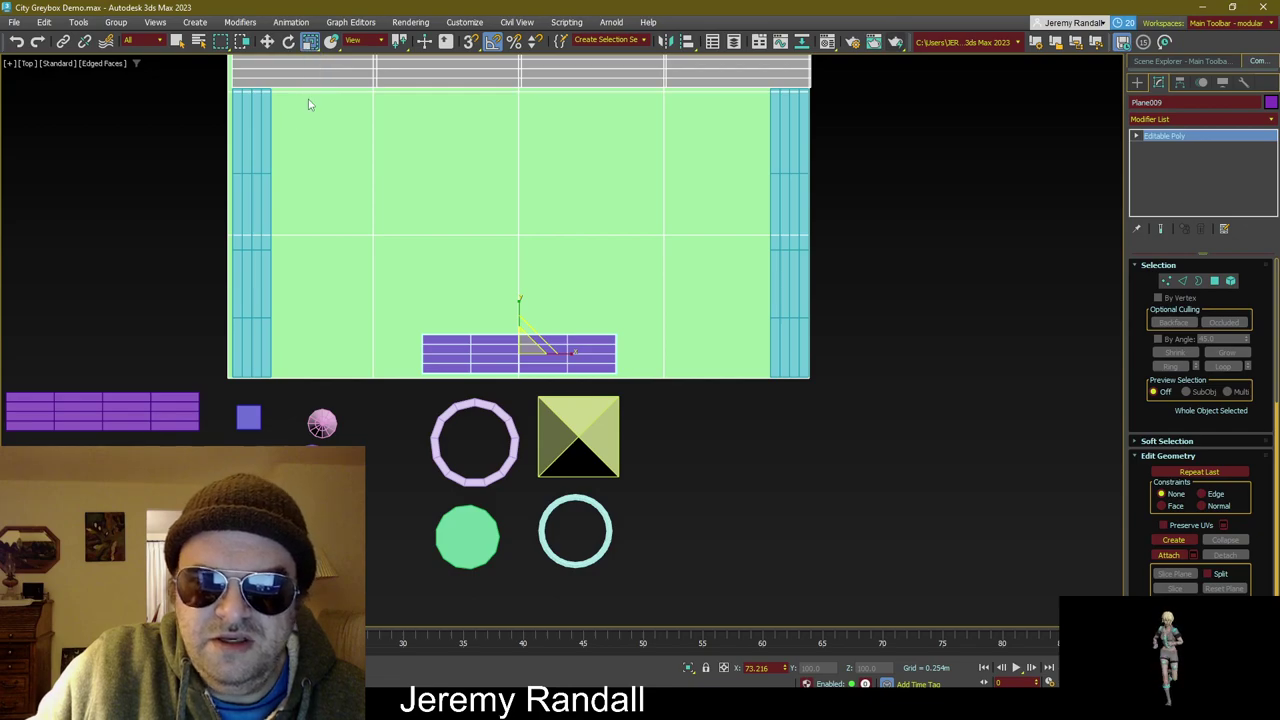
drag(519, 305, 520, 263)
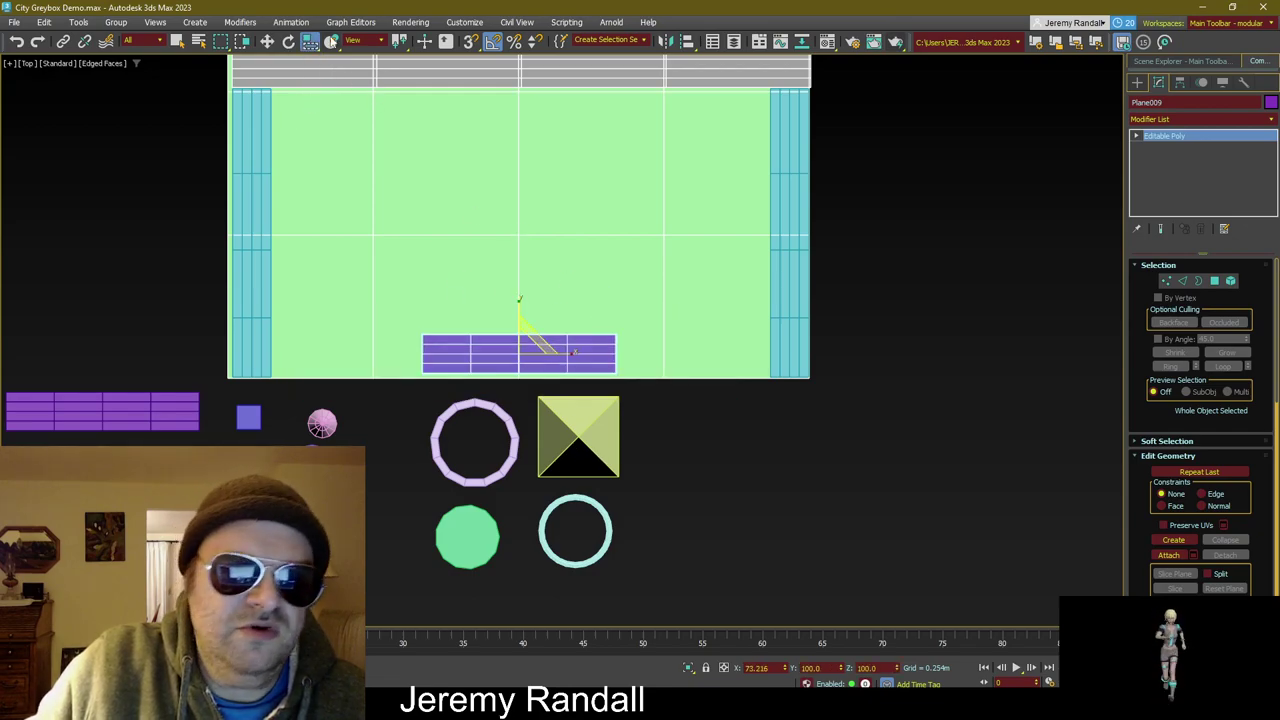
drag(310, 42, 313, 62)
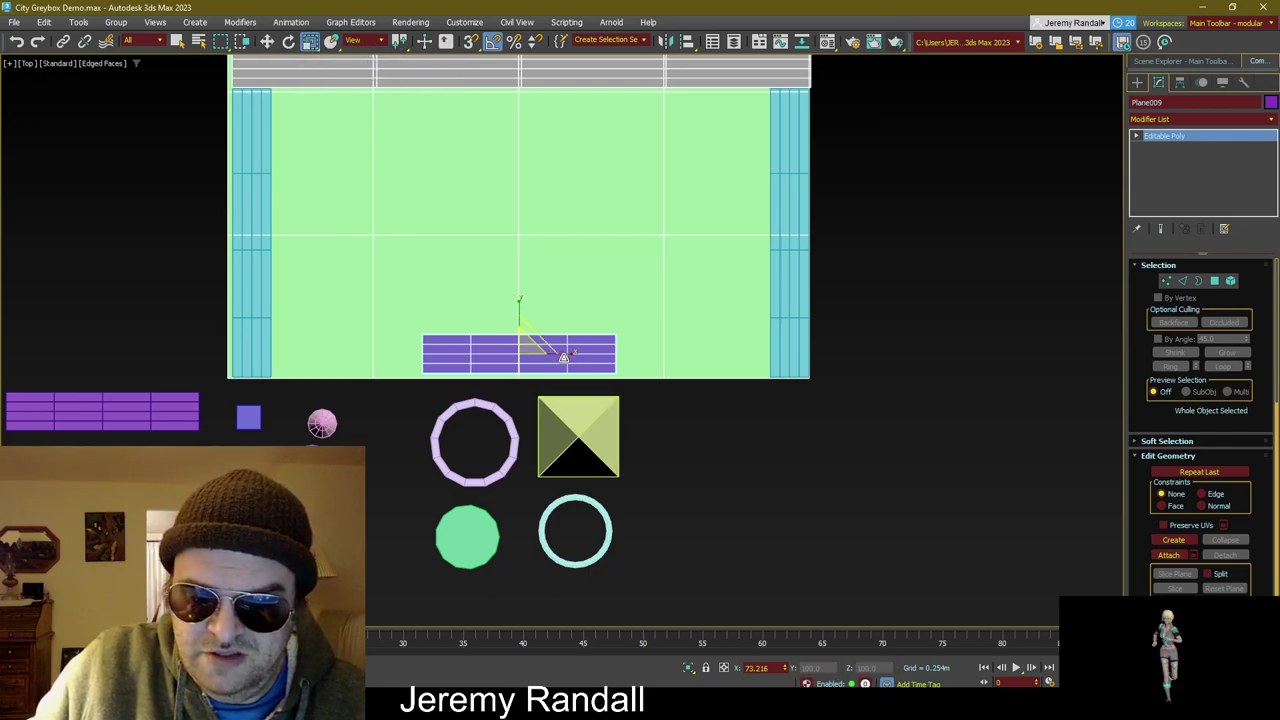
drag(570, 347, 636, 361)
key(w)
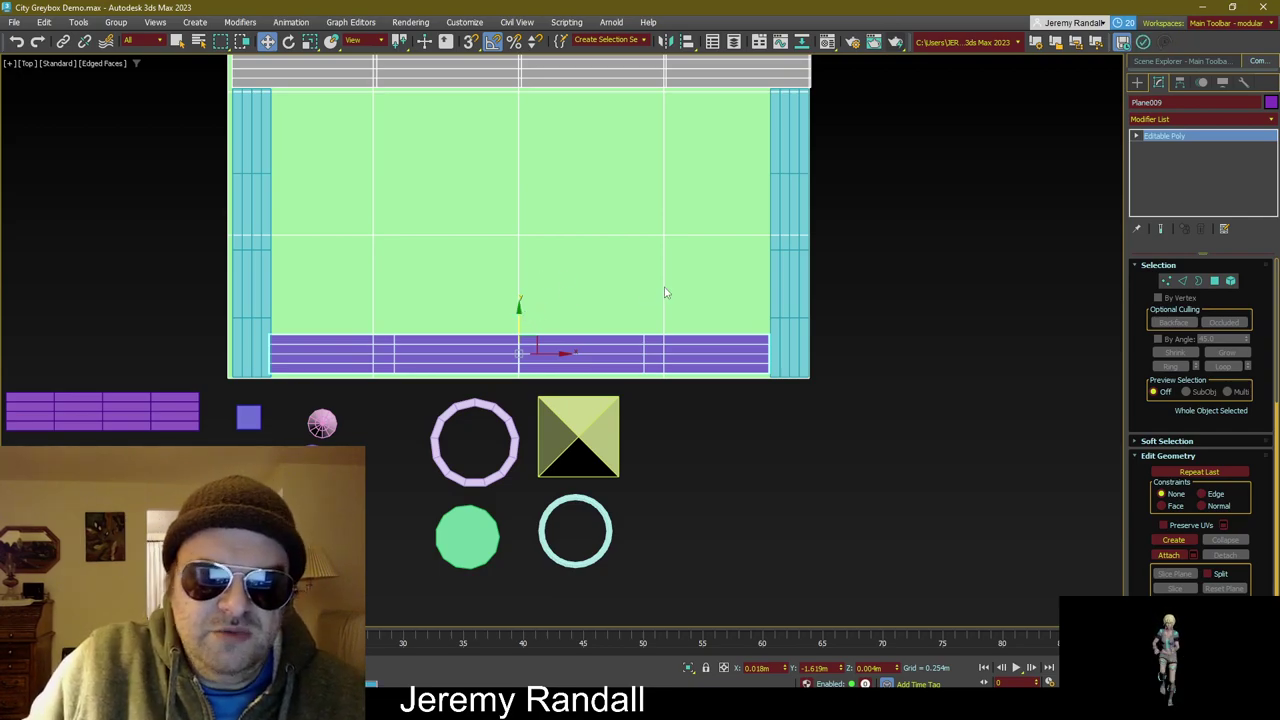
Step: Clone the bottom purple road strip up to the green block's top edge
click(832, 284)
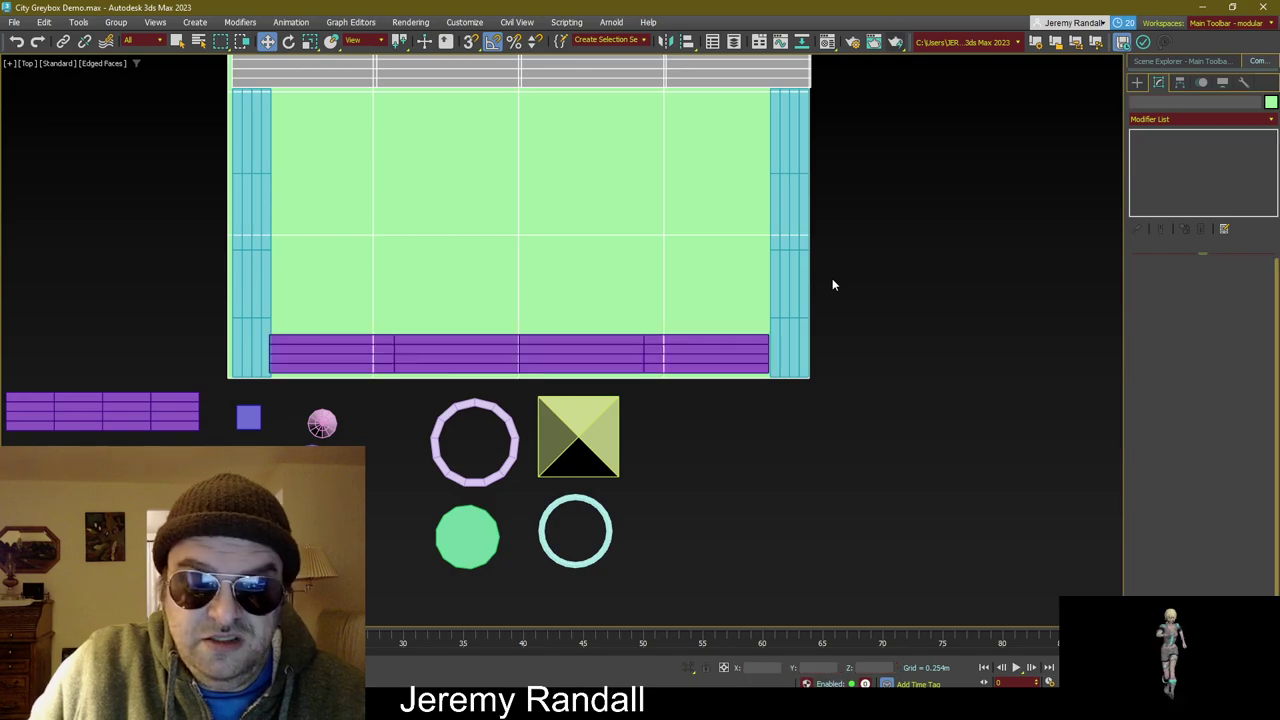
key(z)
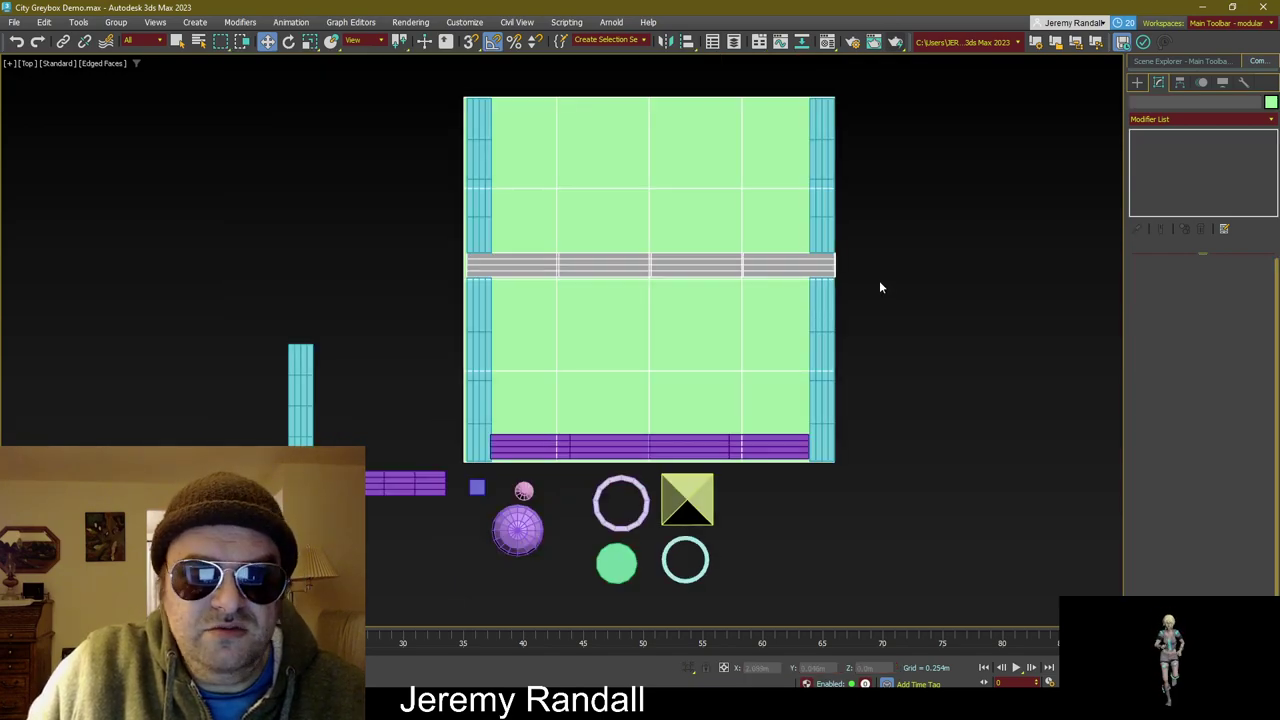
click(637, 445)
shift+drag(649, 418, 626, 83)
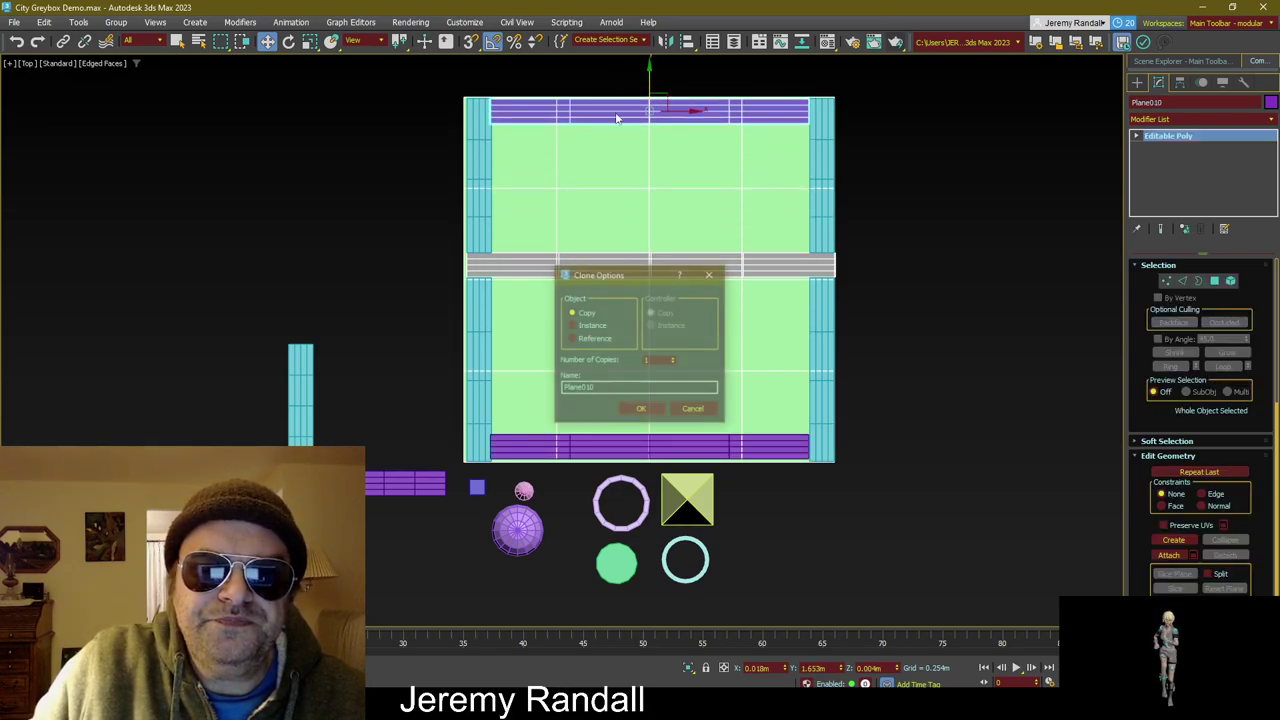
click(643, 409)
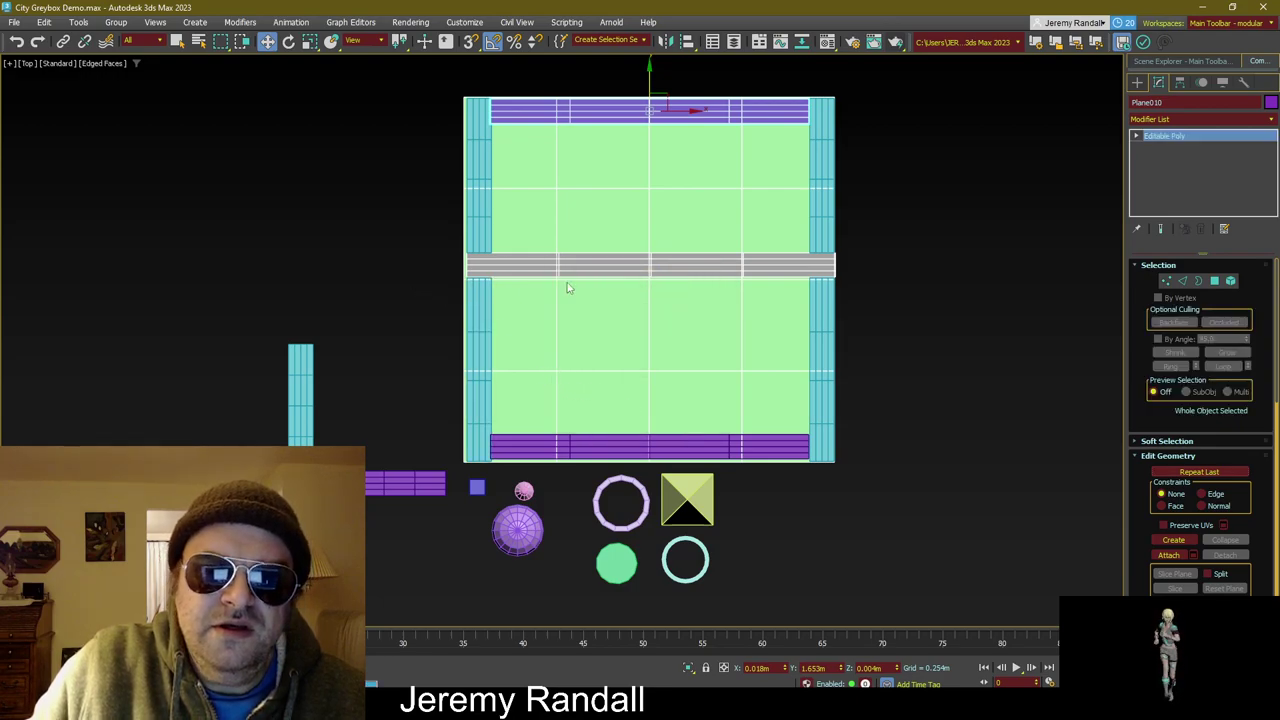
click(933, 381)
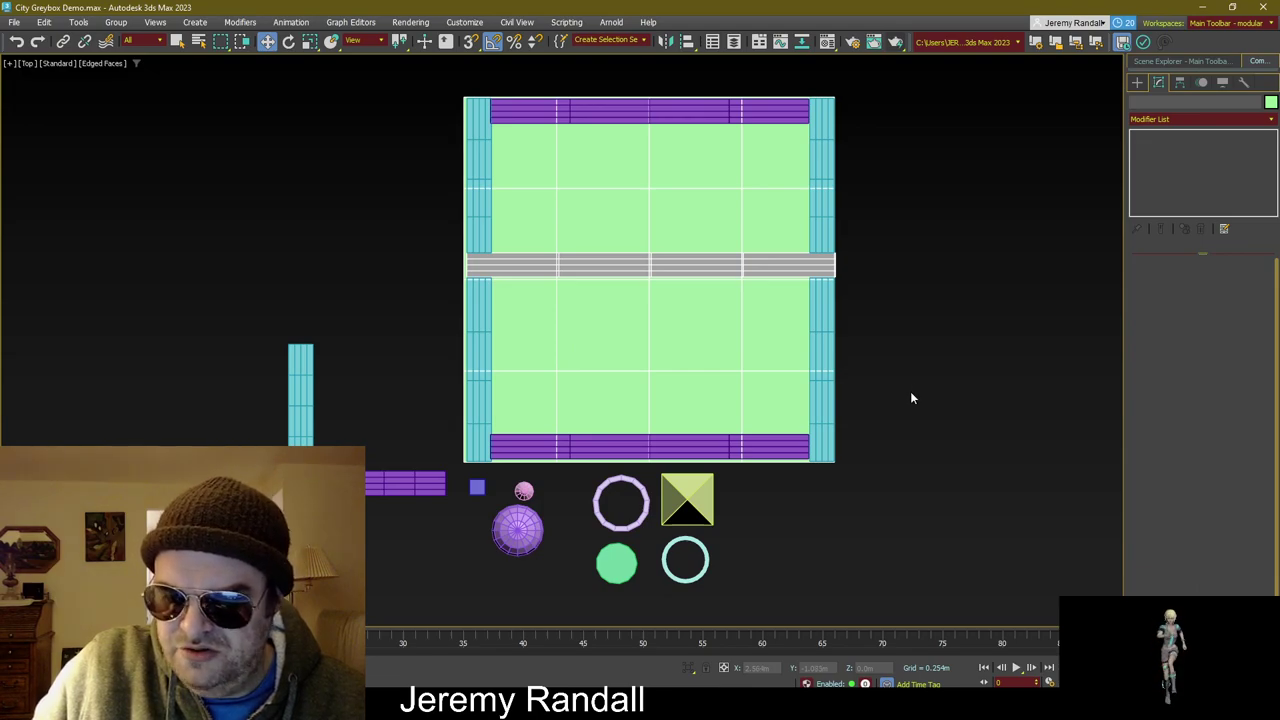
Step: Start a rightward copy of the tall cyan strip, cancel it, and show Utilities
click(1137, 82)
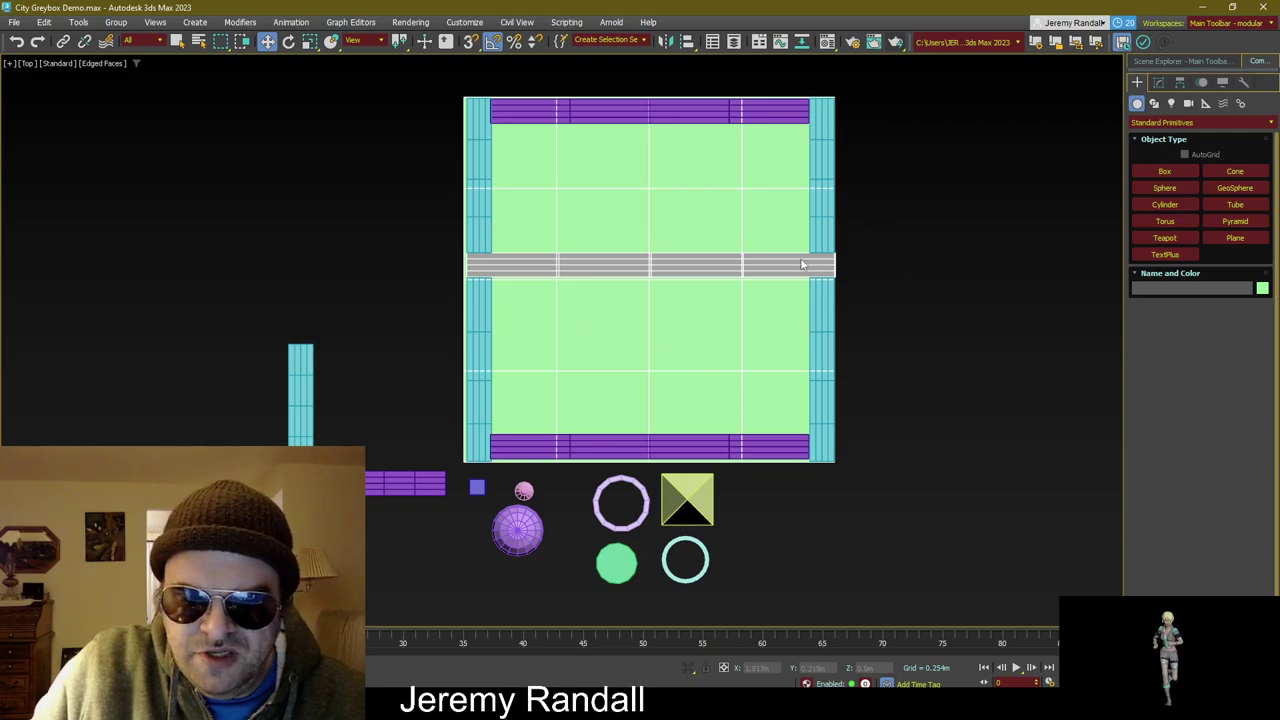
click(302, 400)
shift+drag(330, 403, 396, 403)
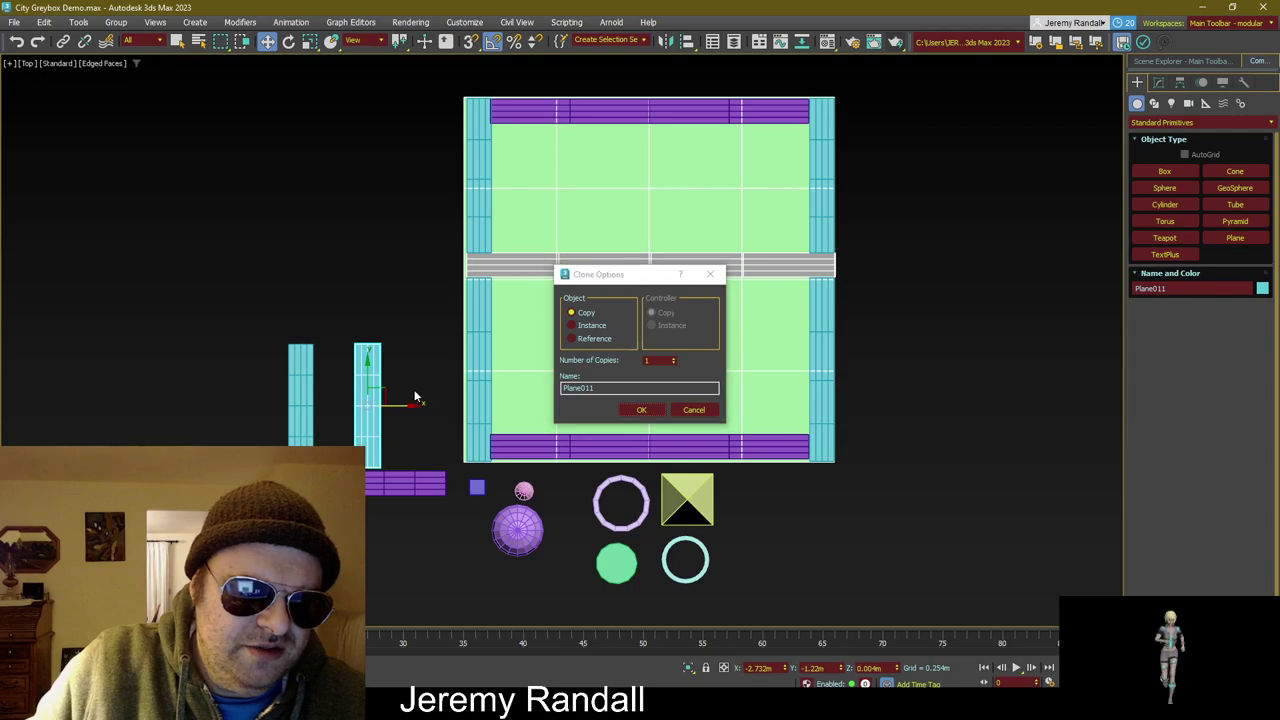
click(692, 409)
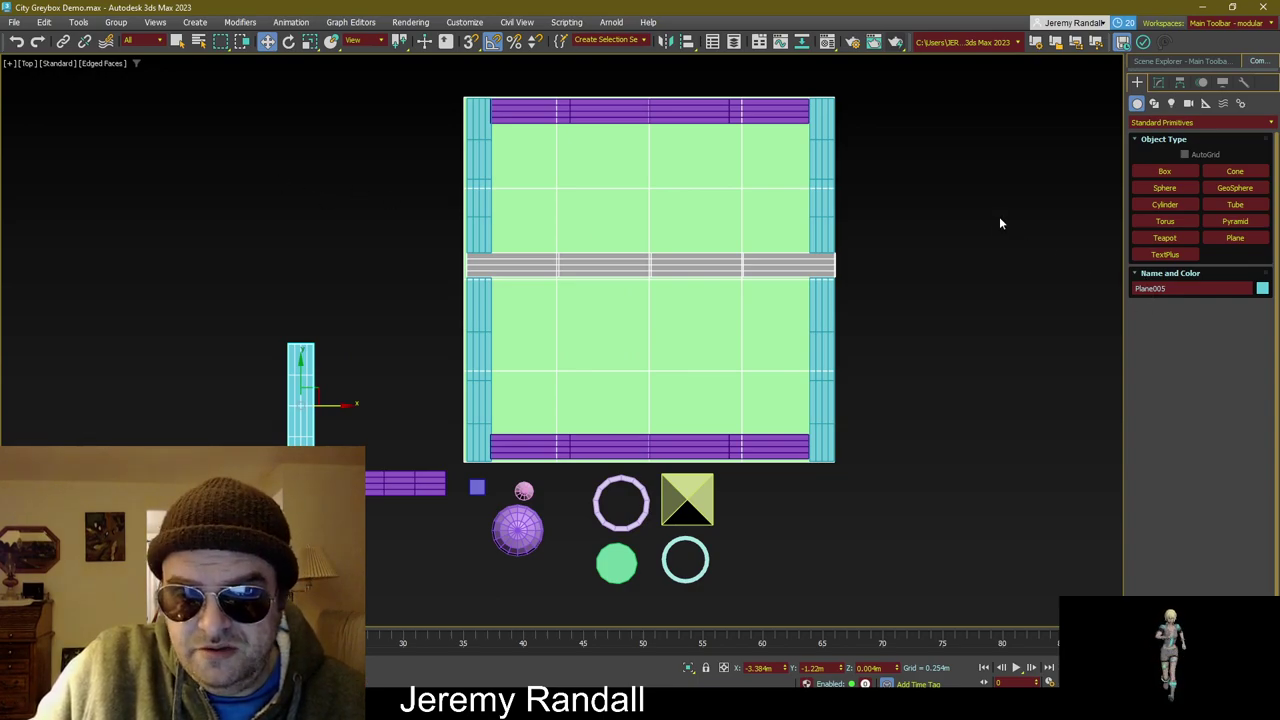
click(1242, 83)
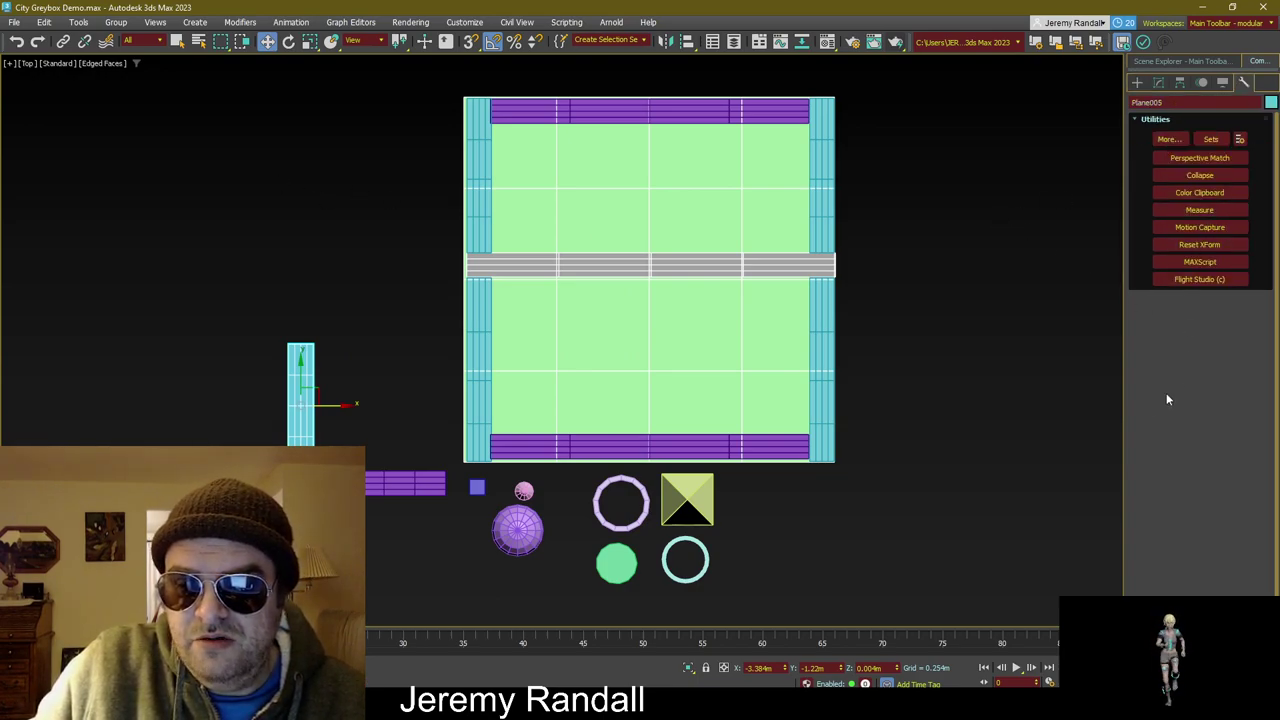
Step: Select all objects and open the randomcolorgenerator script in the MAXScript editor
click(956, 425)
key(ctrl+a)
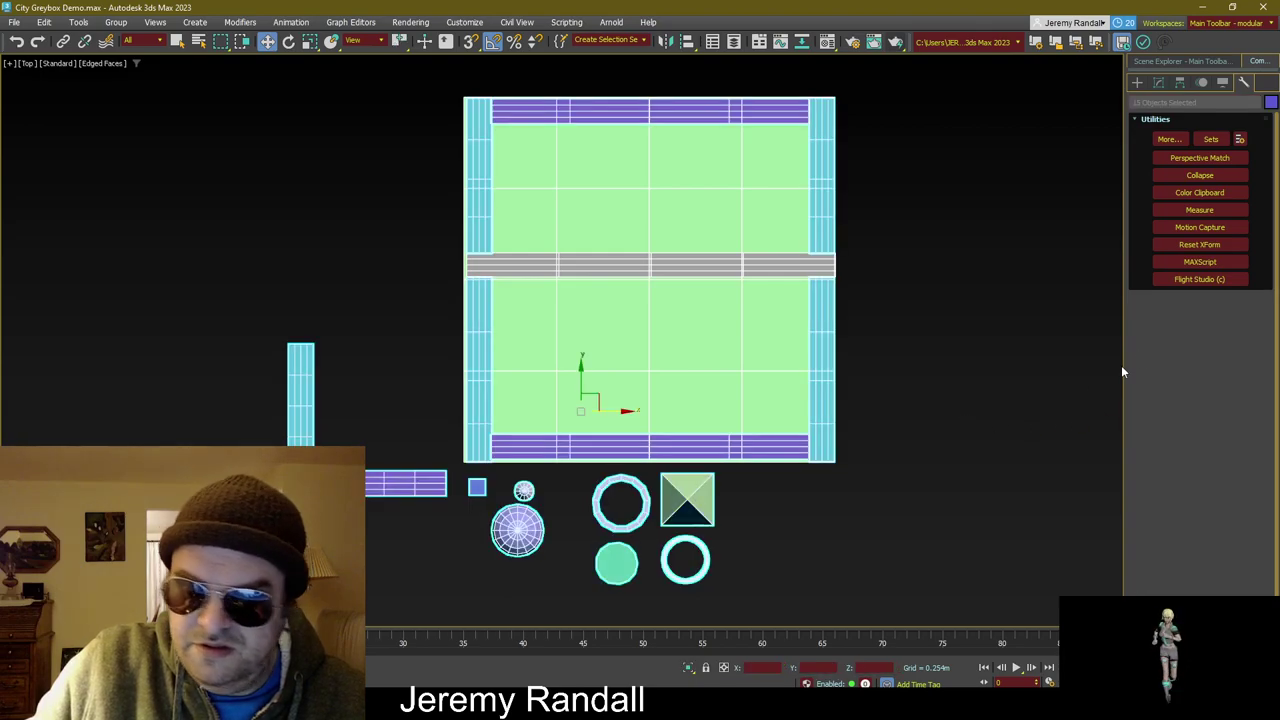
click(1210, 262)
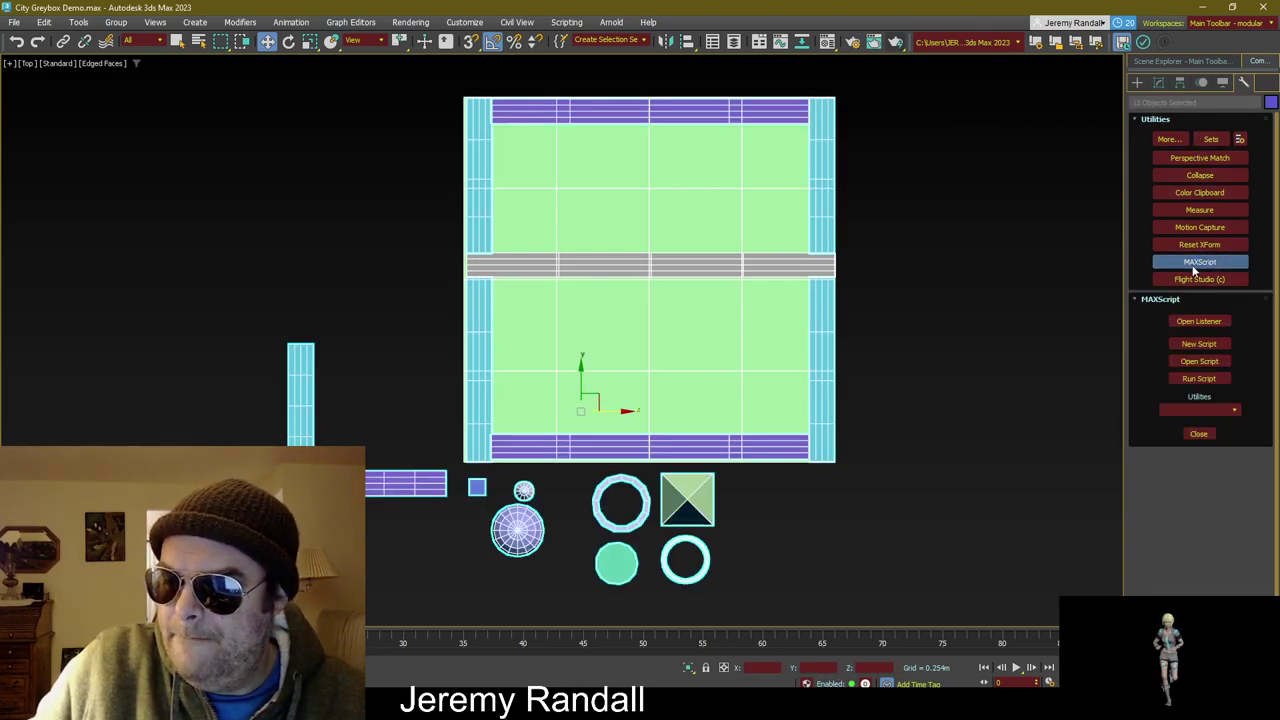
click(1190, 362)
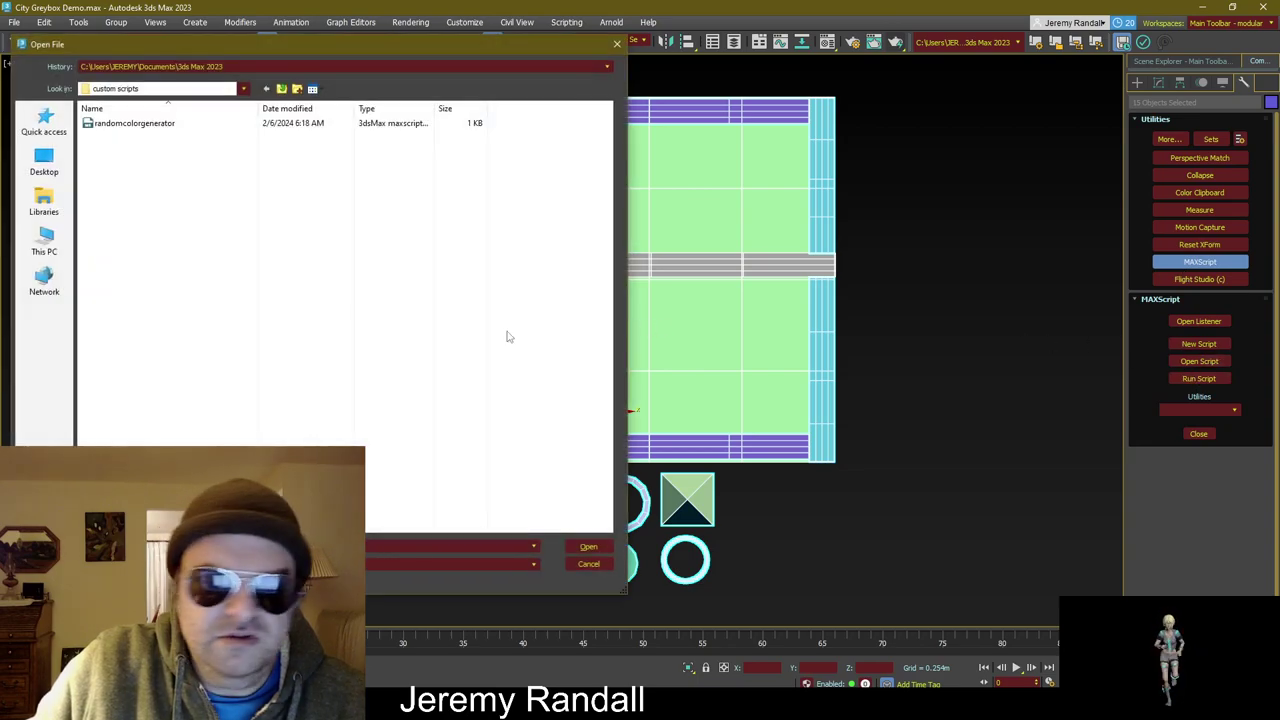
click(150, 123)
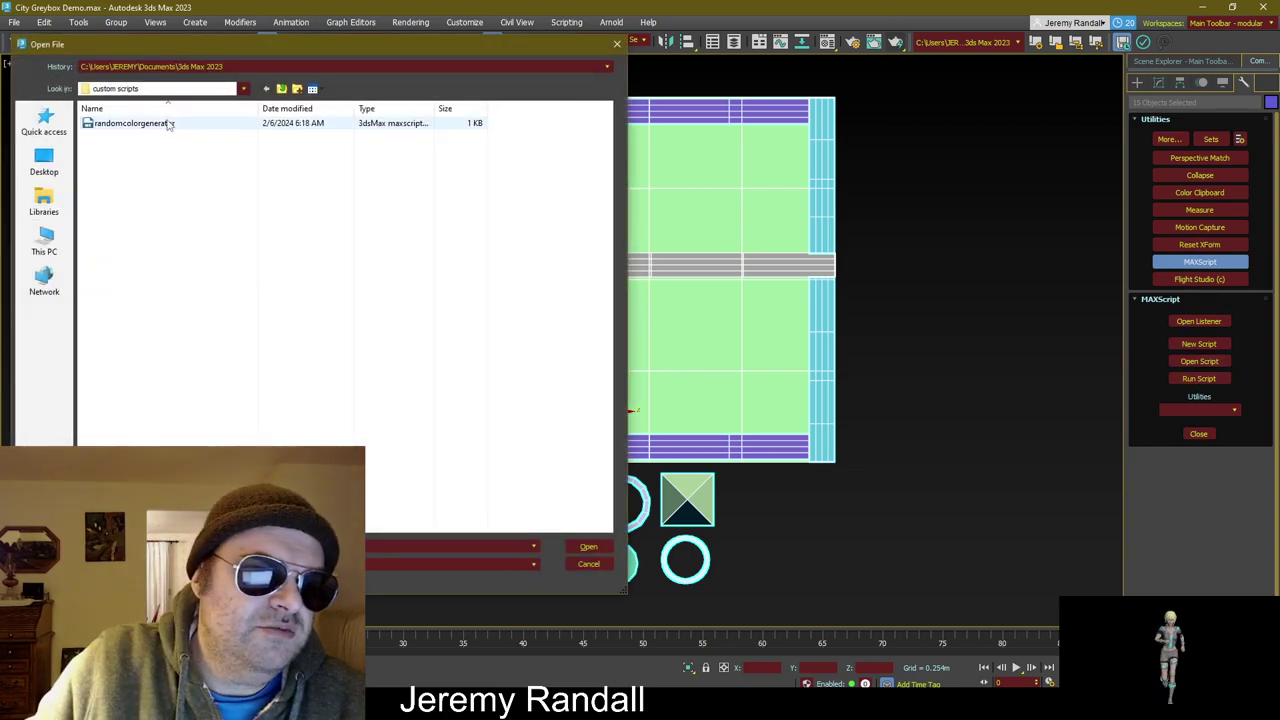
click(589, 547)
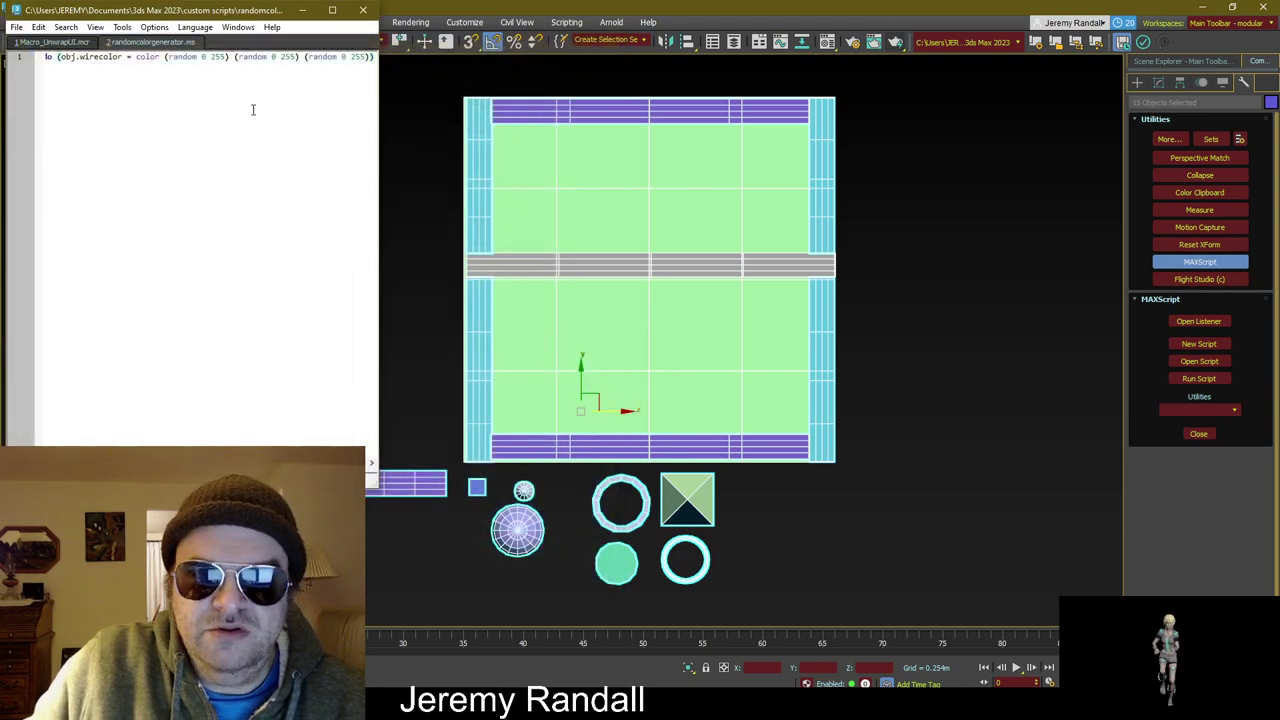
drag(380, 144, 769, 172)
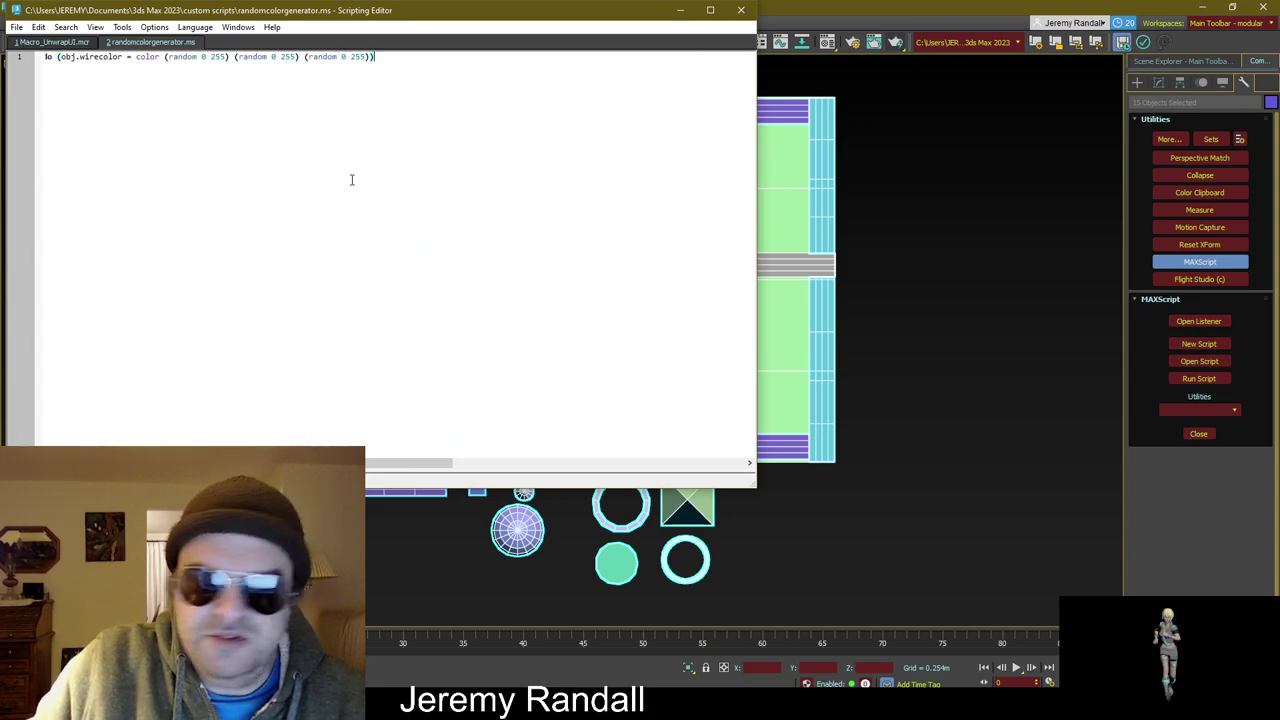
click(1229, 556)
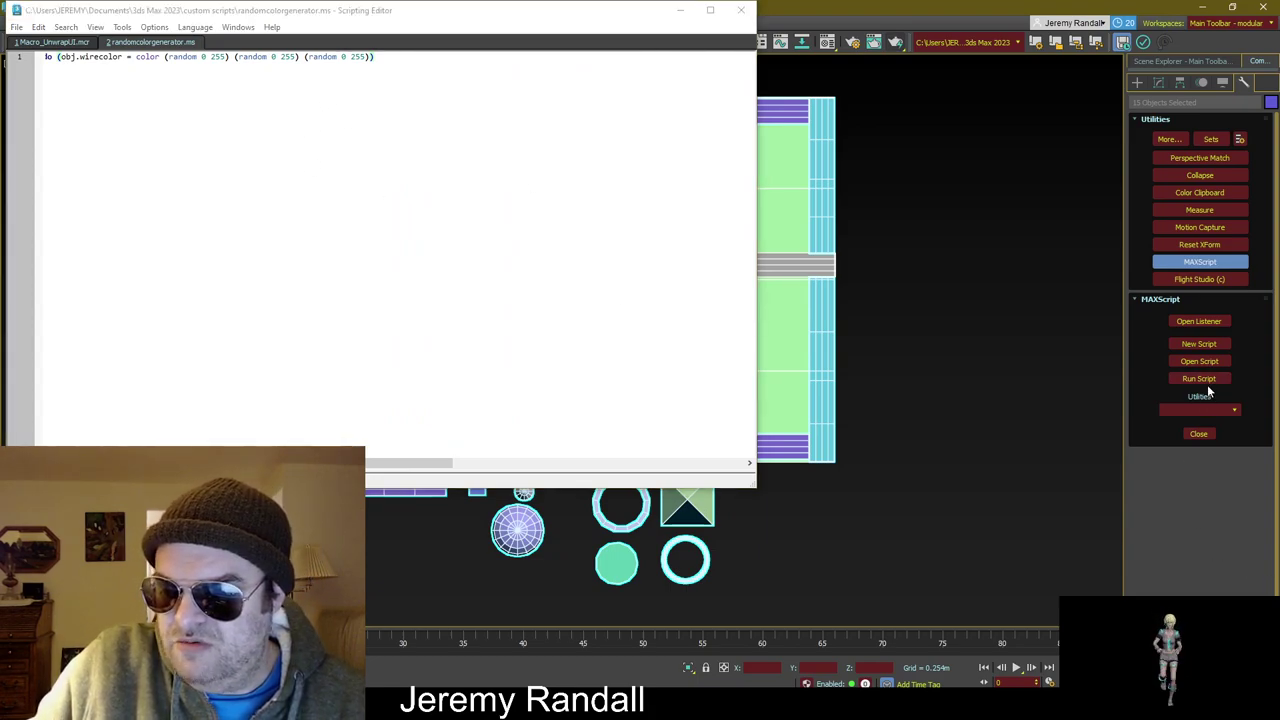
Step: Run the randomcolorgenerator script on the selected objects via Run Script
click(1200, 379)
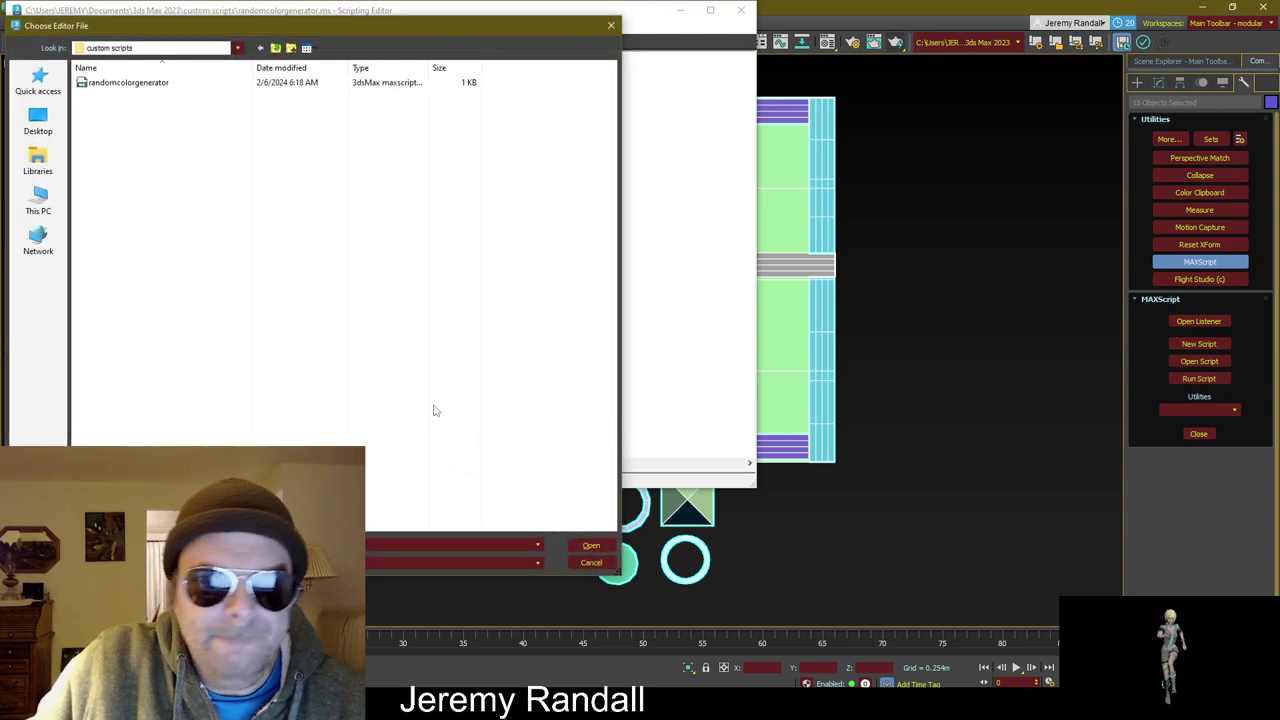
click(135, 83)
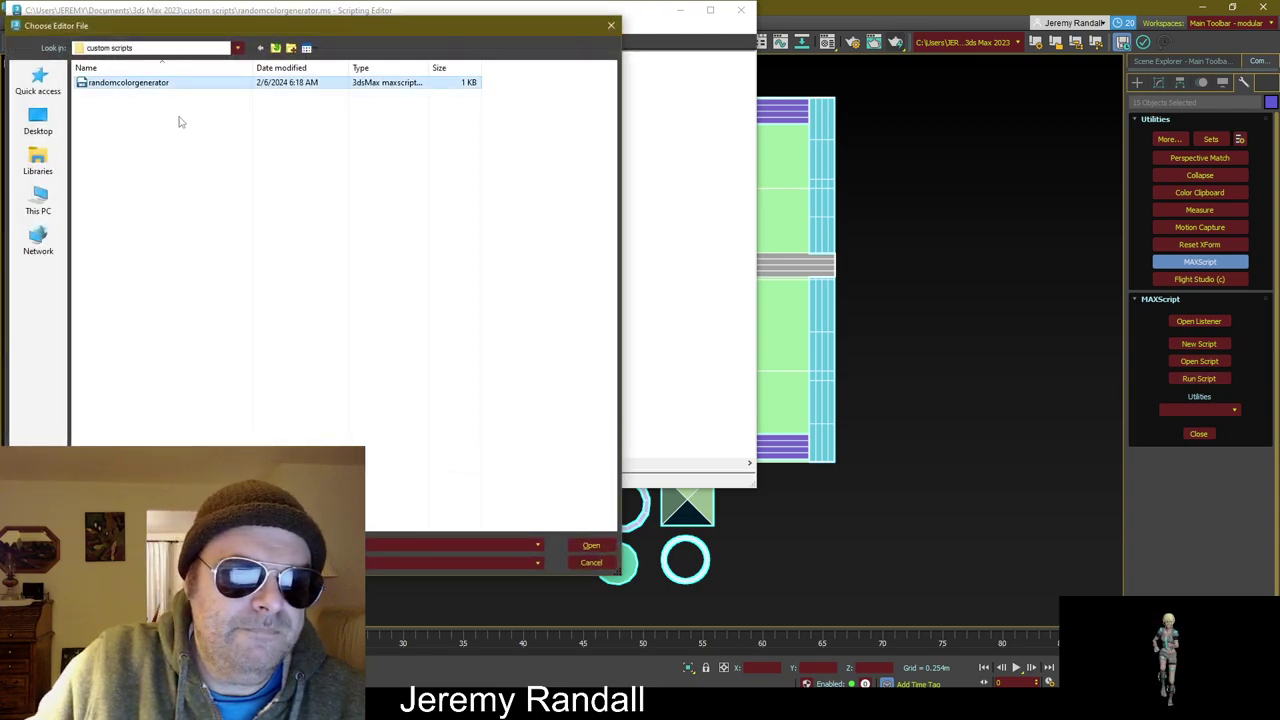
click(590, 545)
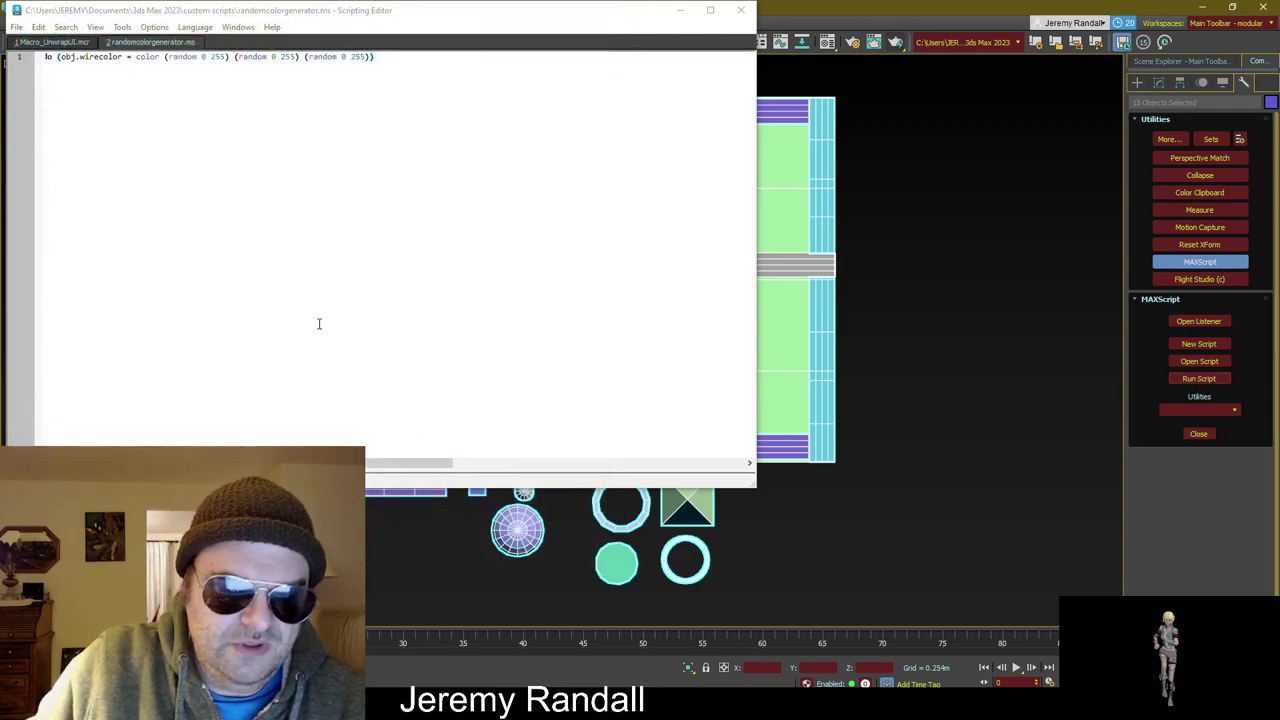
click(680, 10)
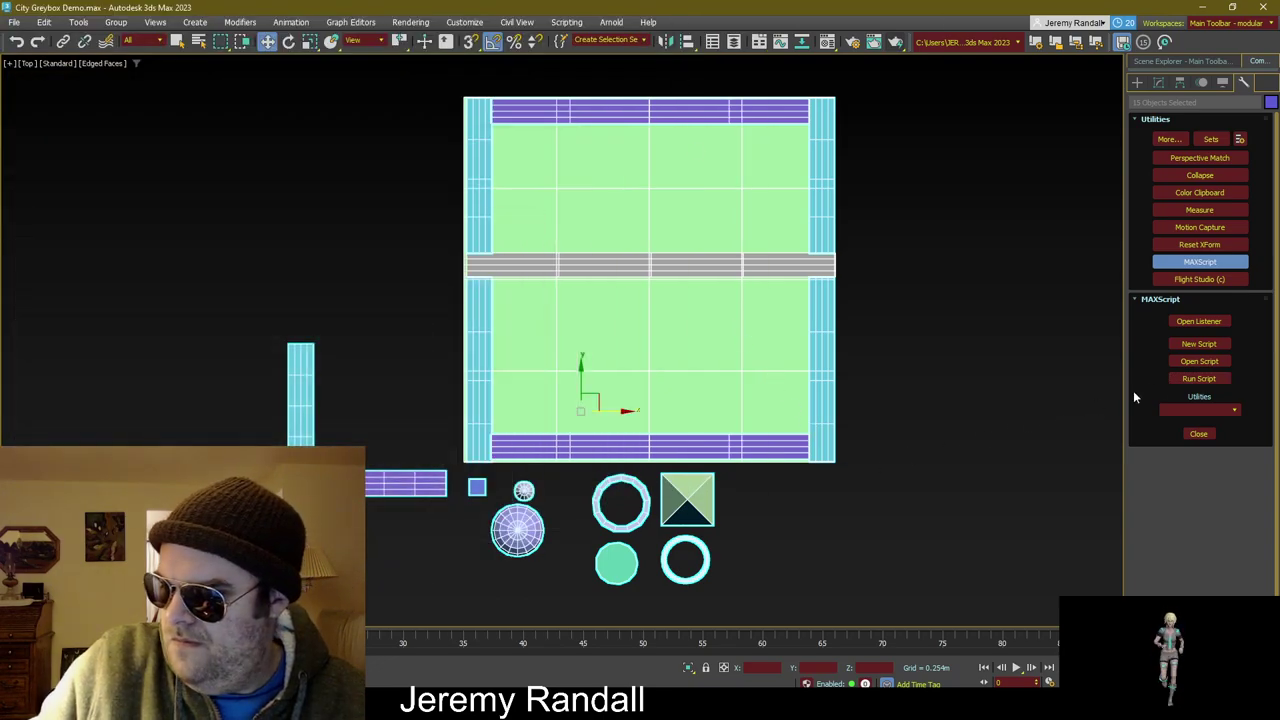
click(1206, 378)
click(140, 82)
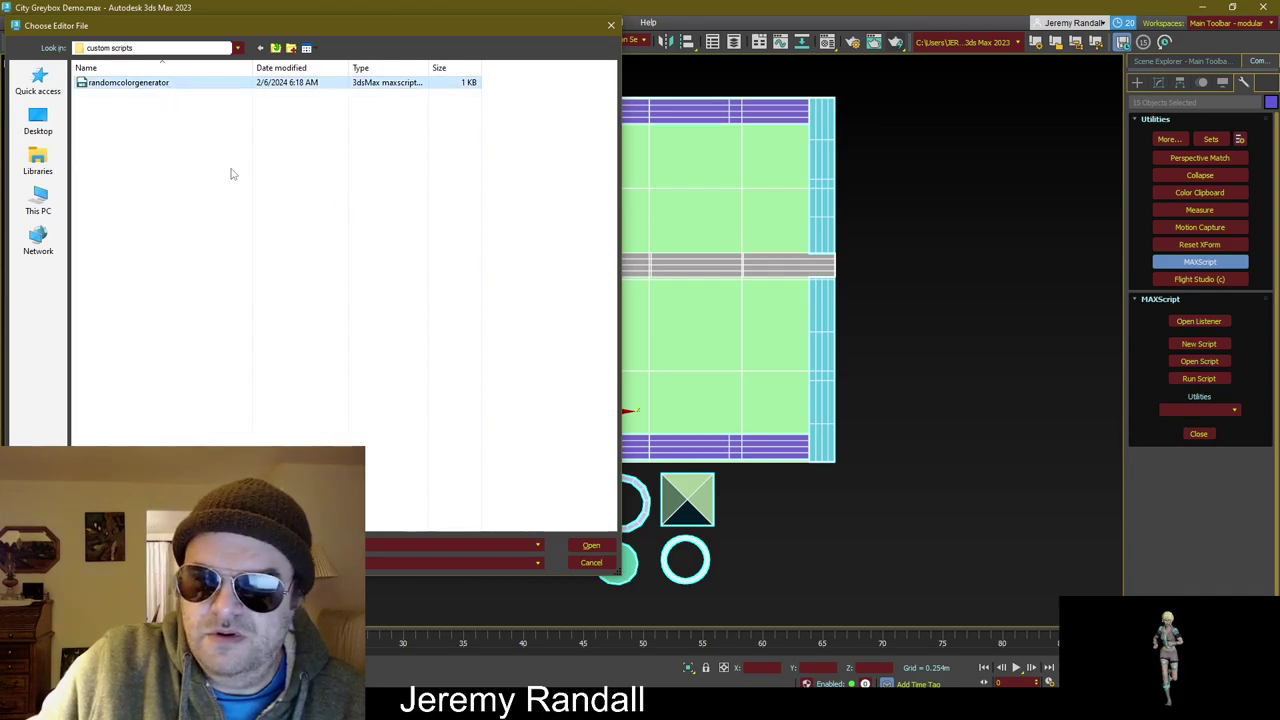
click(591, 547)
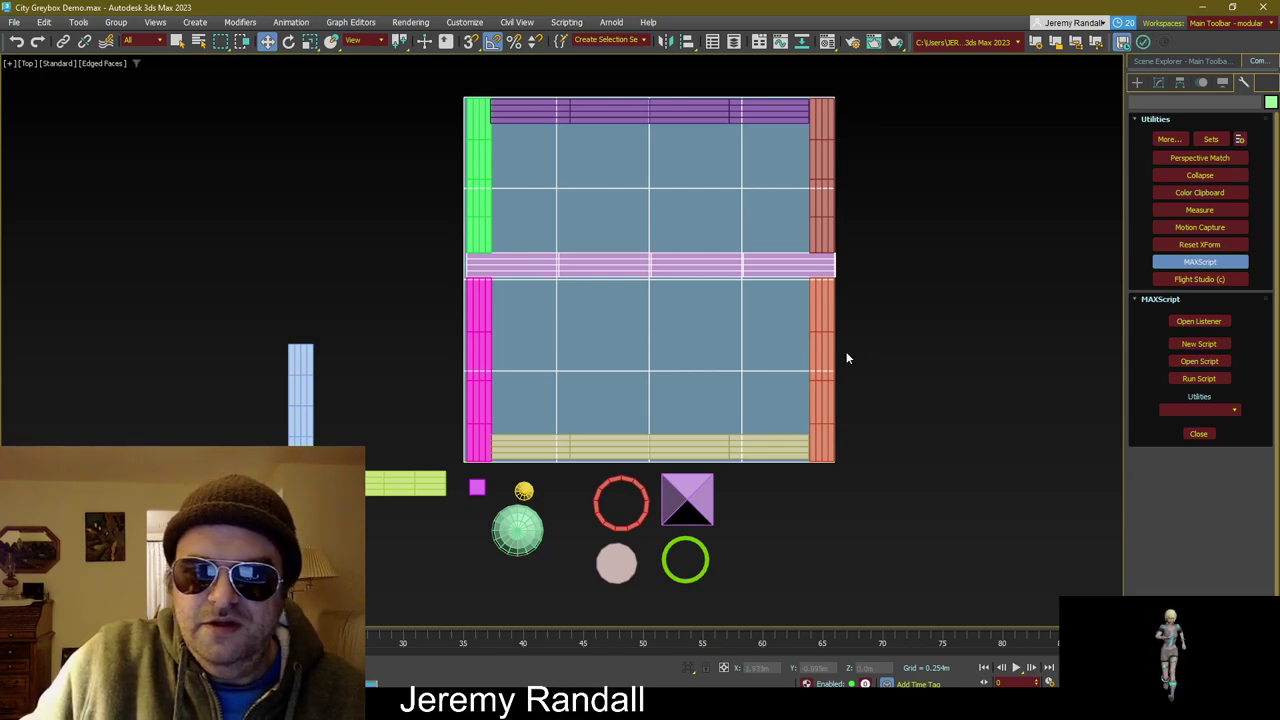
Step: In Modify, select the tall light-blue strip Plane005 and Shift-drag a copy into the upper bay
click(1159, 83)
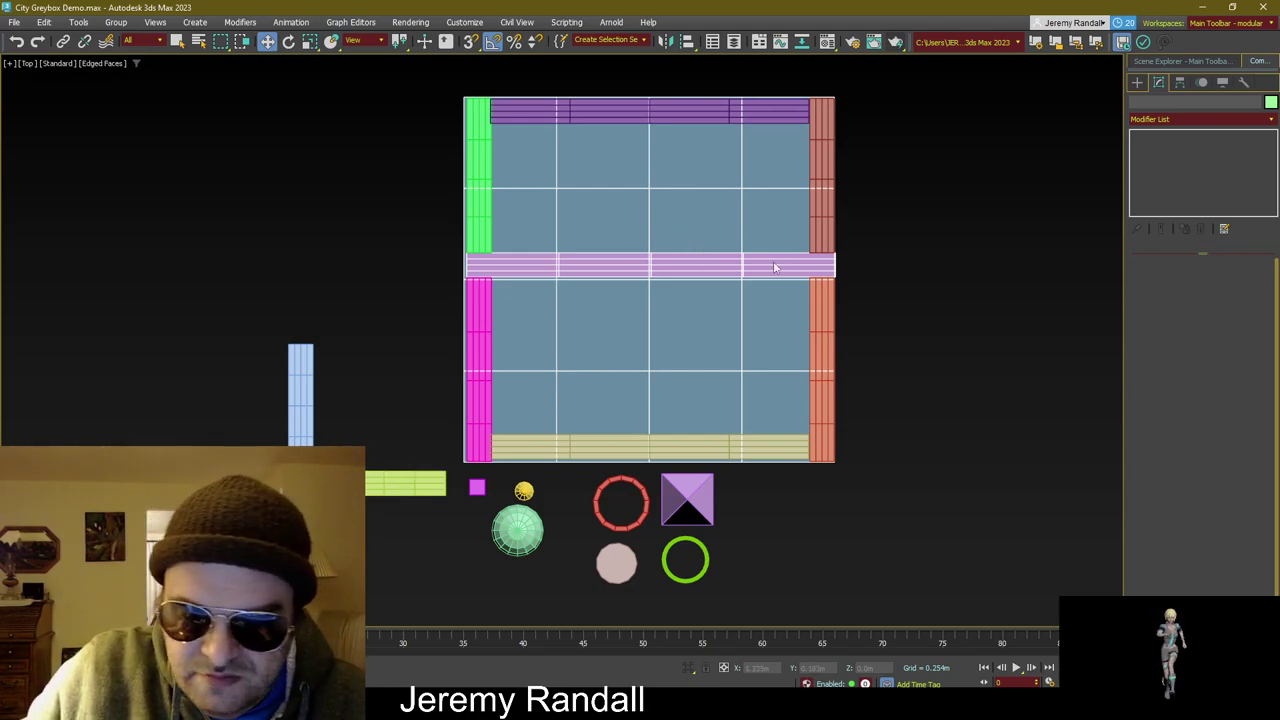
click(301, 393)
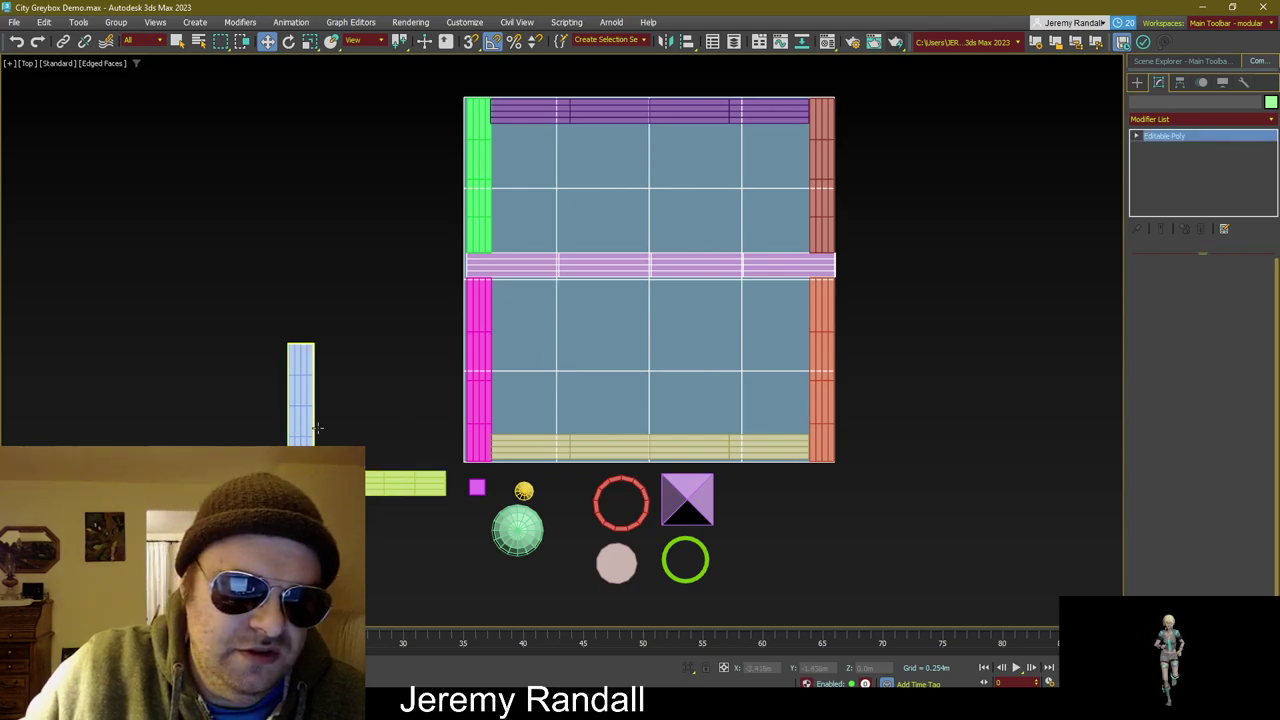
mouse_move(316, 388)
shift+mouse_down()
mouse_move(644, 164)
mouse_move(664, 168)
shift+mouse_up()
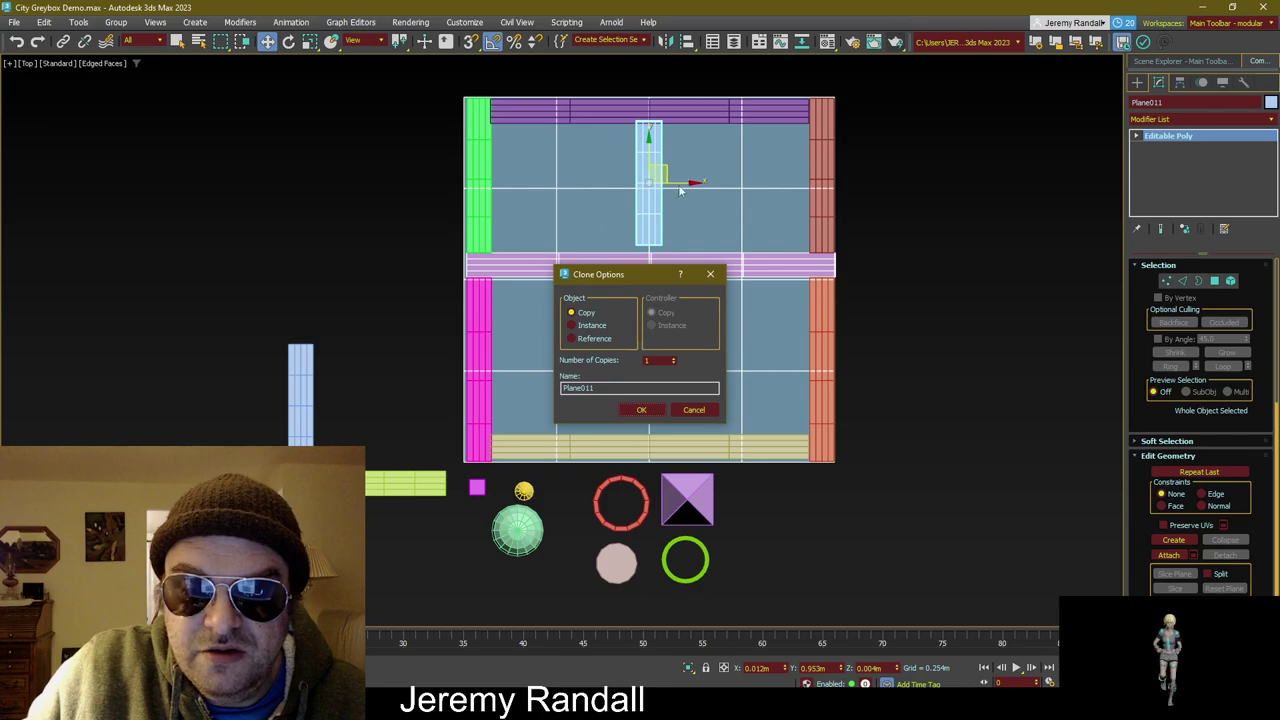
Step: Confirm the copy Plane011, nudge it down, and scale it along Y to fill the upper bay
click(642, 410)
scroll(694, 195, up, 4)
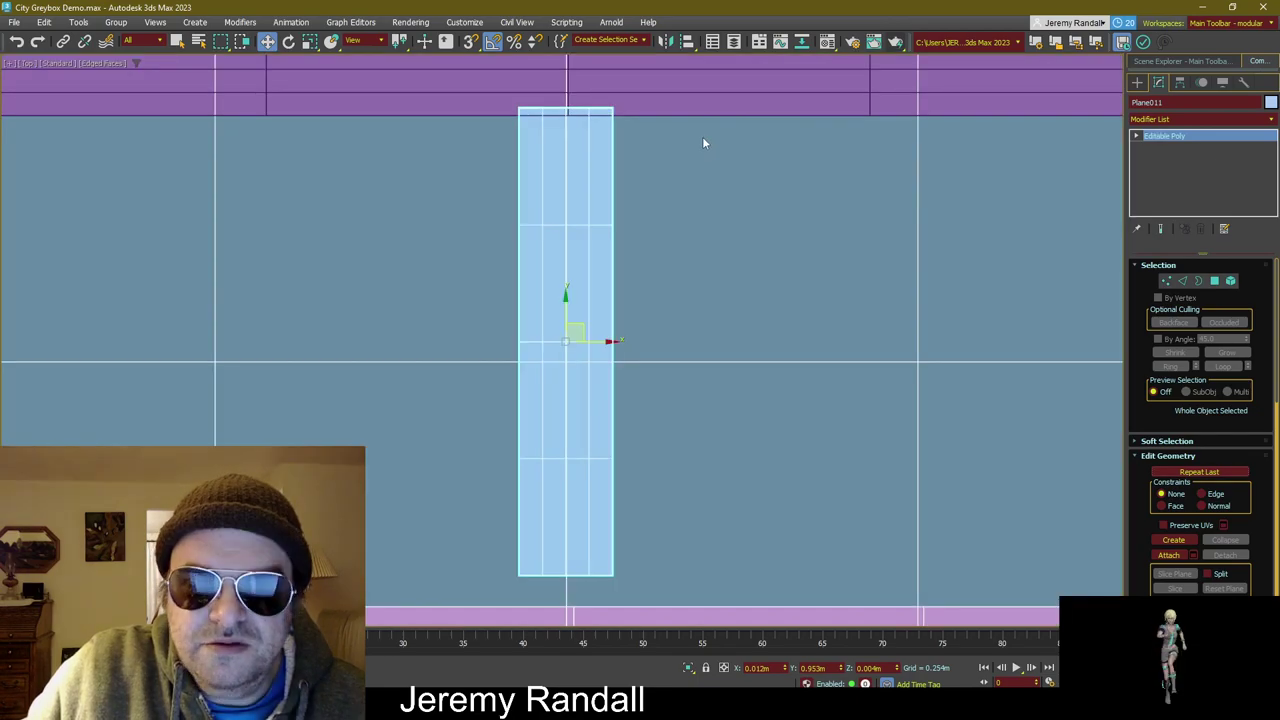
middle_drag(702, 136, 714, 169)
scroll(695, 374, down, 2)
middle_drag(695, 374, 680, 251)
scroll(680, 251, up, 2)
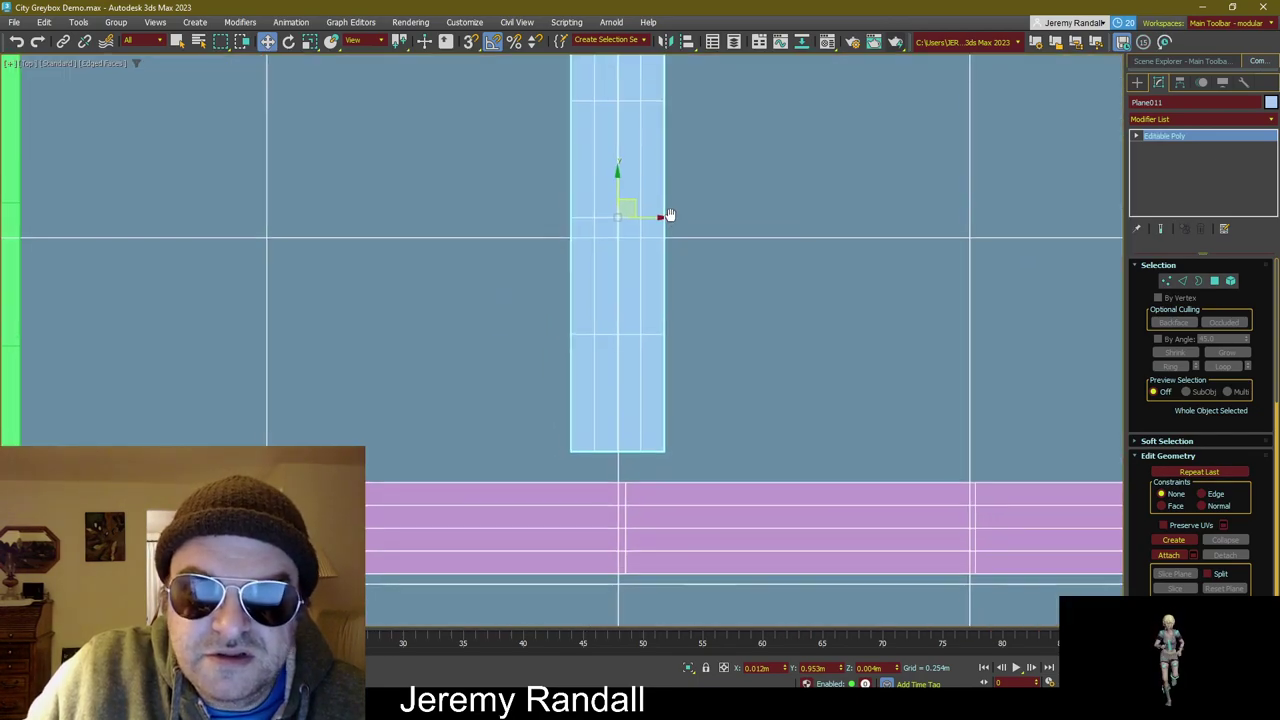
middle_drag(581, 163, 581, 263)
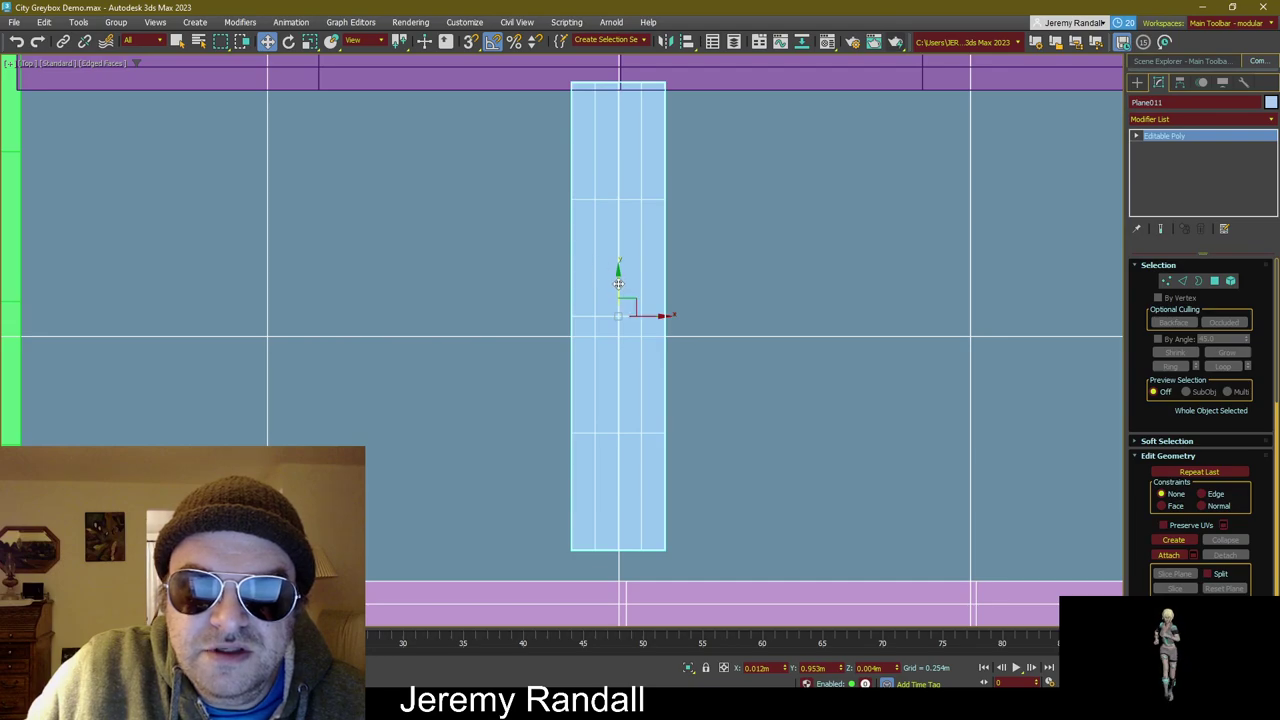
drag(614, 277, 615, 304)
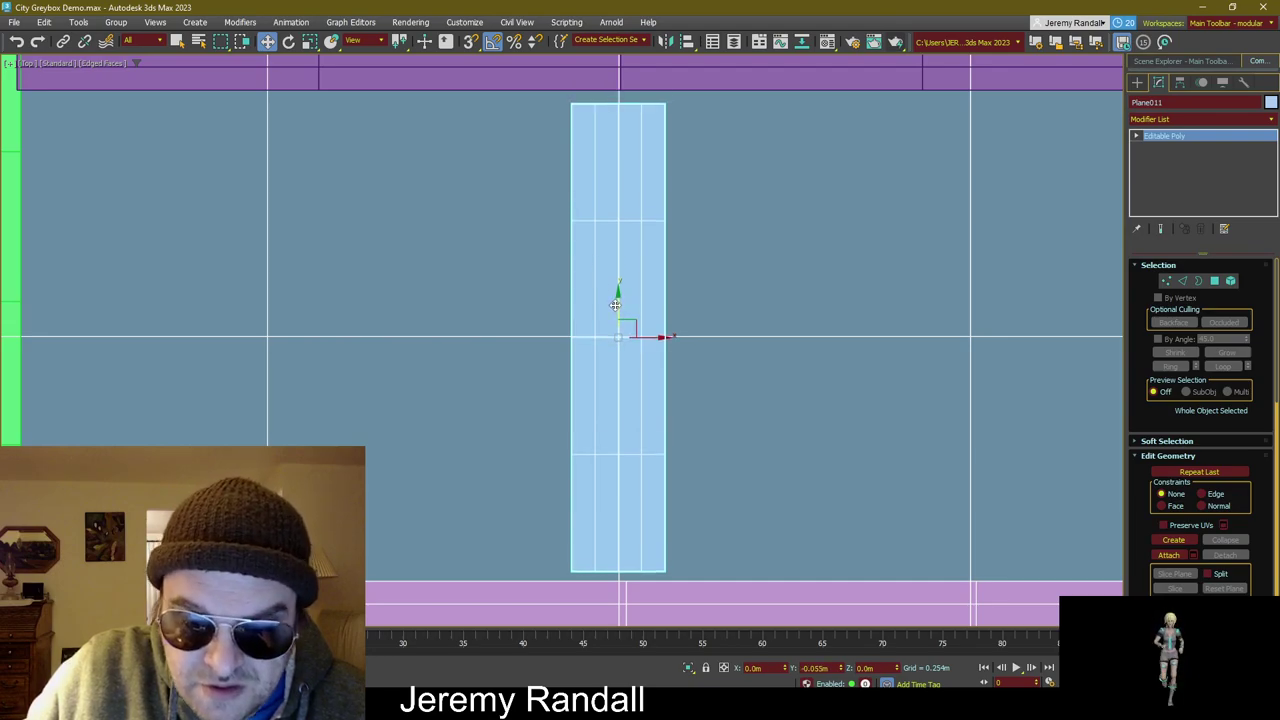
key(r)
mouse_move(616, 285)
mouse_down()
mouse_move(603, 291)
mouse_move(609, 280)
mouse_up()
scroll(609, 280, down, 2)
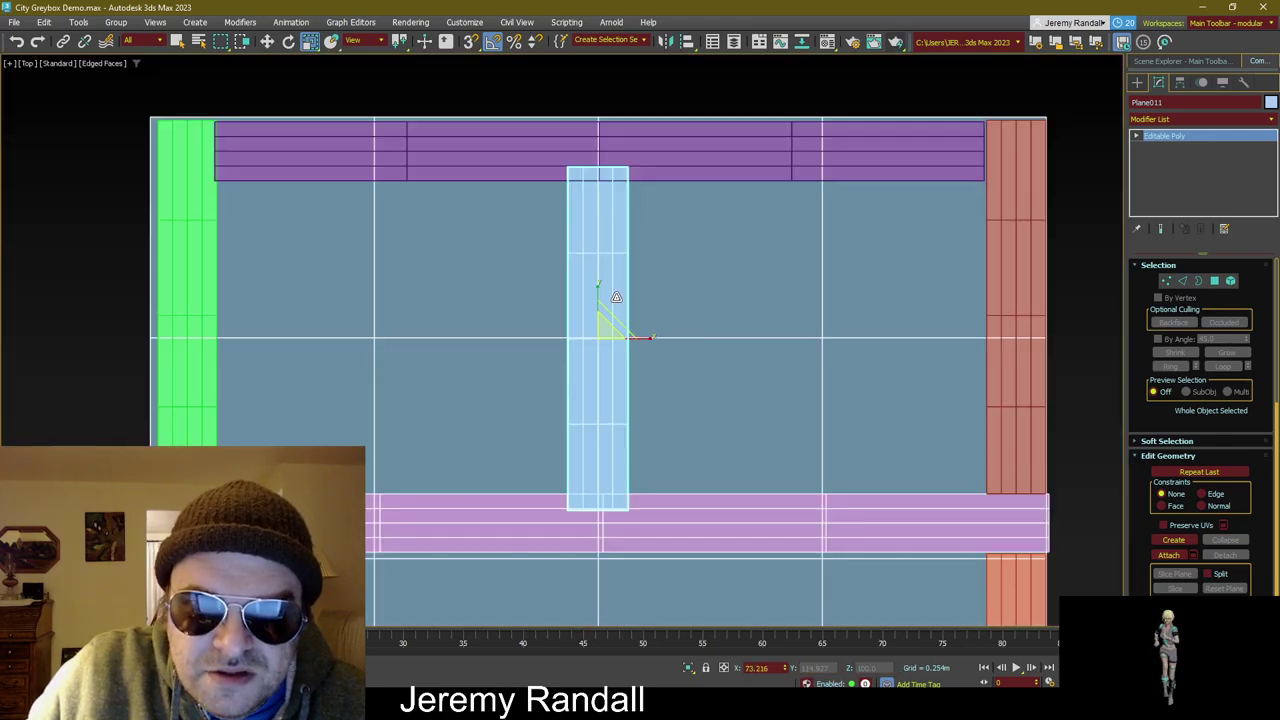
scroll(607, 302, up, 1)
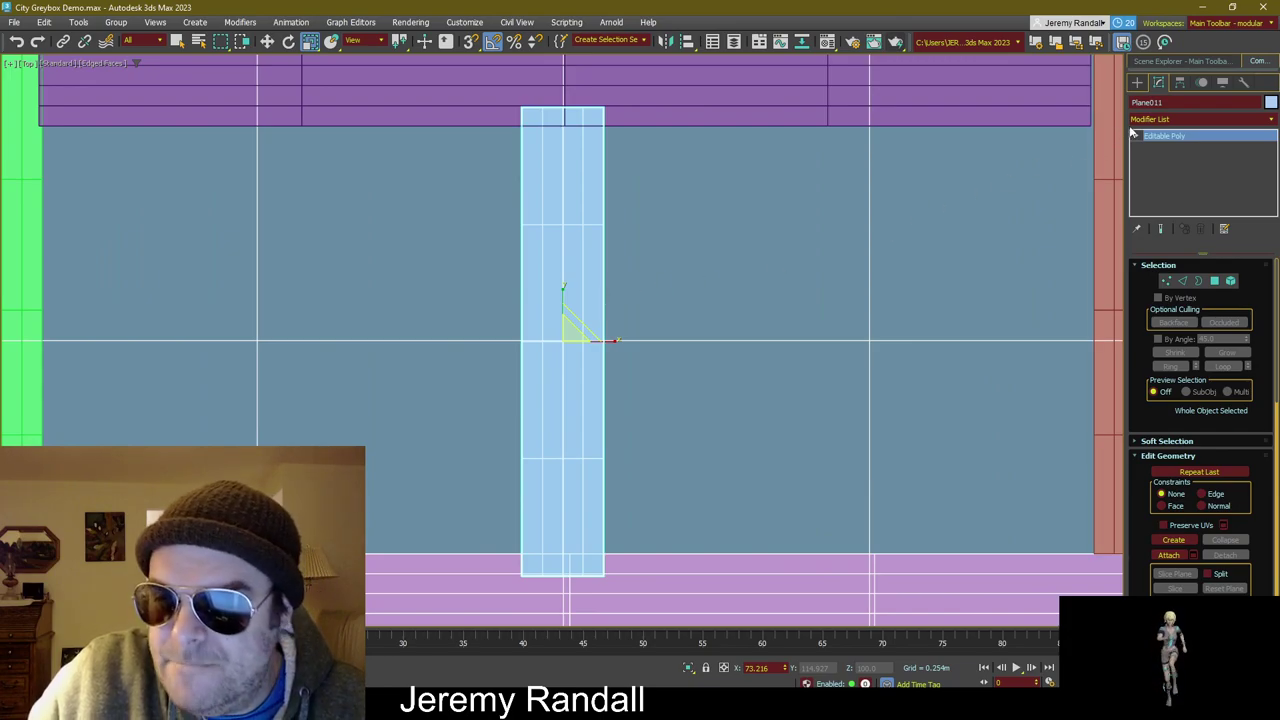
Step: Add an FFD 3x3x3 modifier to the blue strip and enter Control Points
click(1177, 119)
key(f)
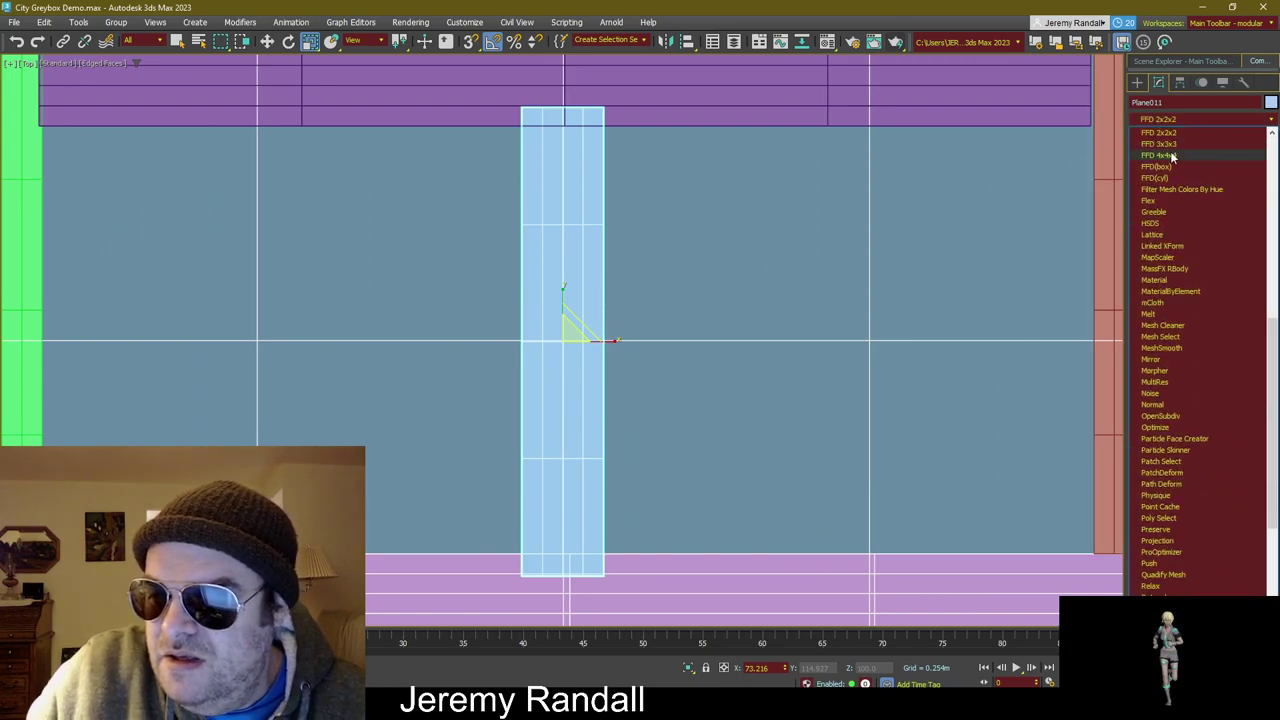
click(1160, 144)
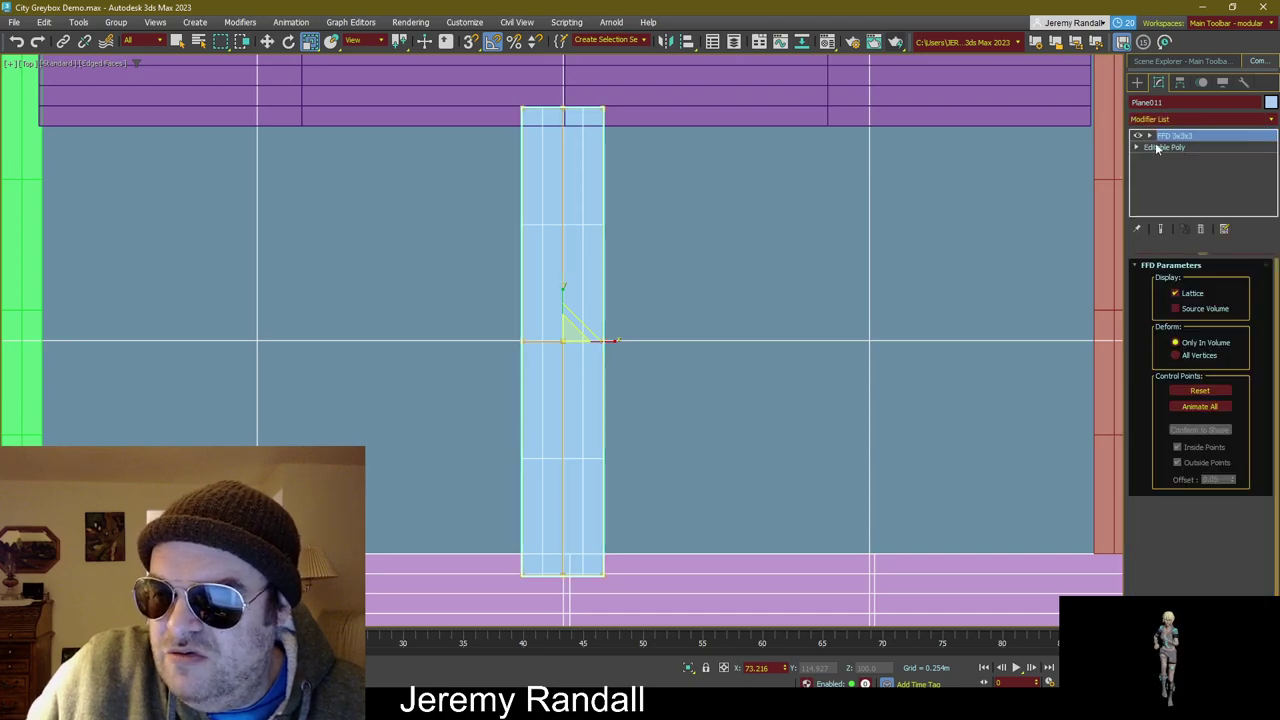
click(1149, 135)
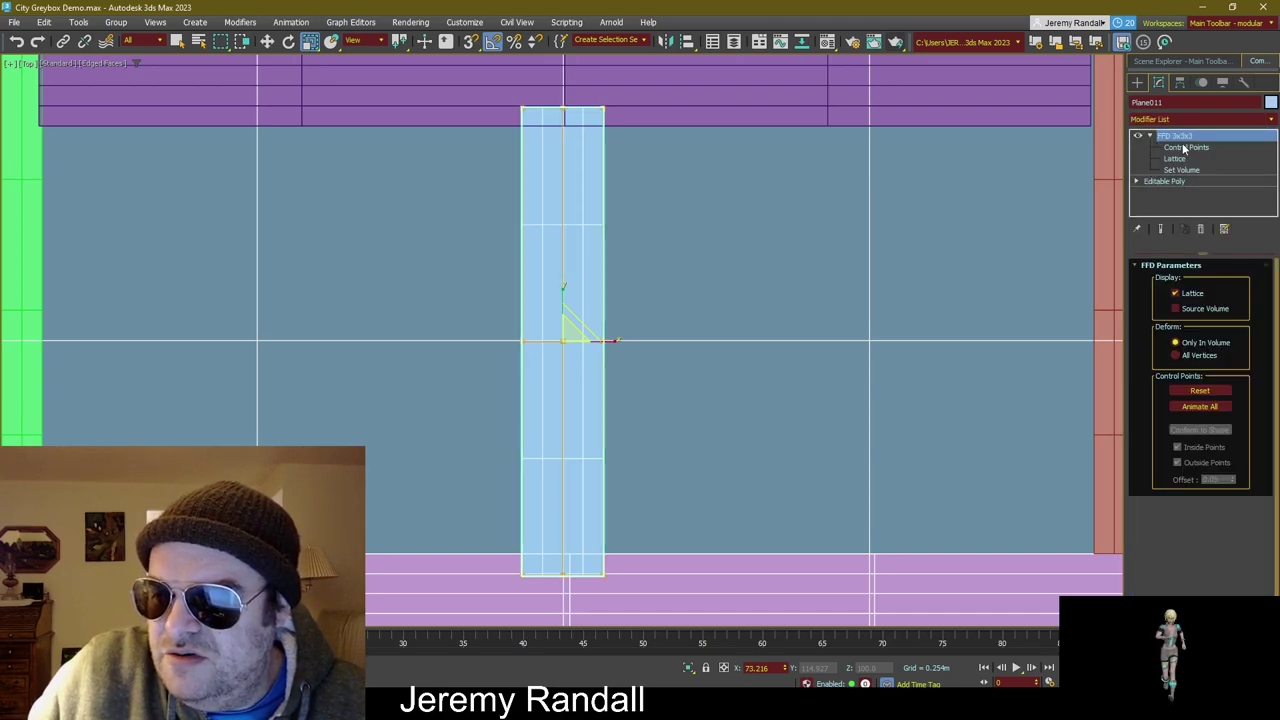
click(1185, 147)
Step: Move the lattice's top row of points up flush with the purple road
drag(498, 100, 686, 140)
key(w)
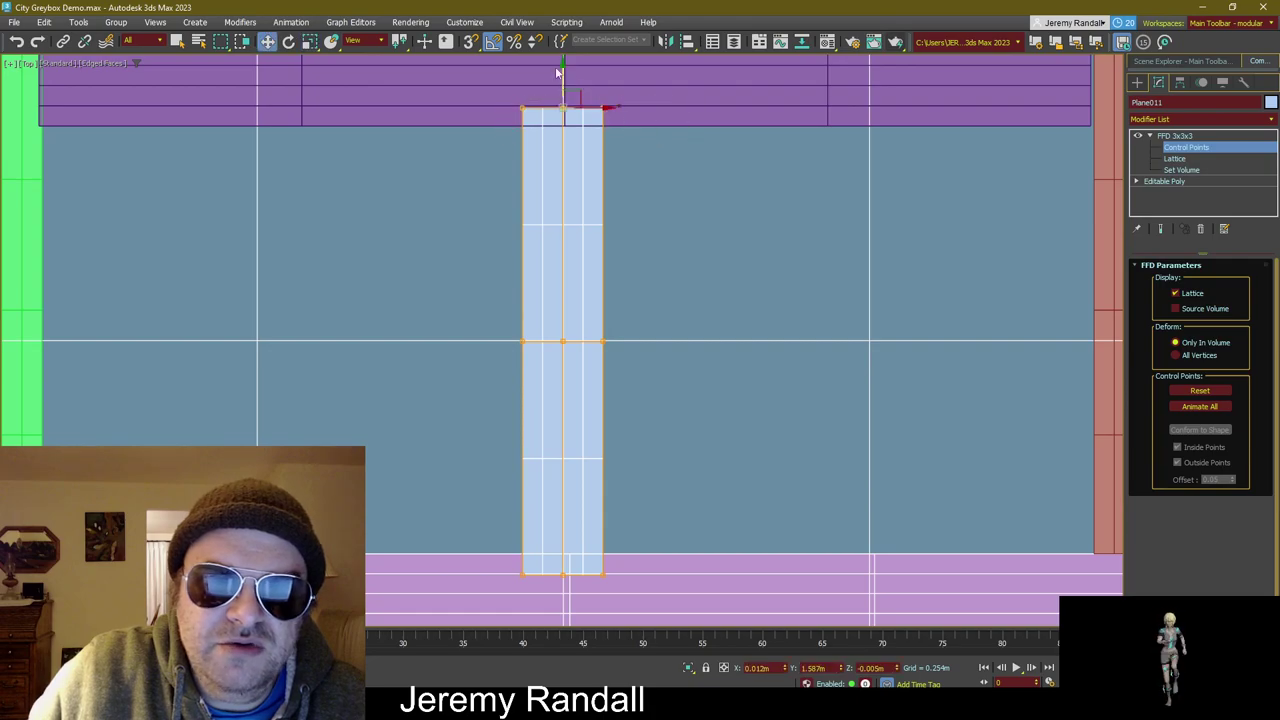
drag(564, 66, 557, 87)
scroll(590, 135, up, 1)
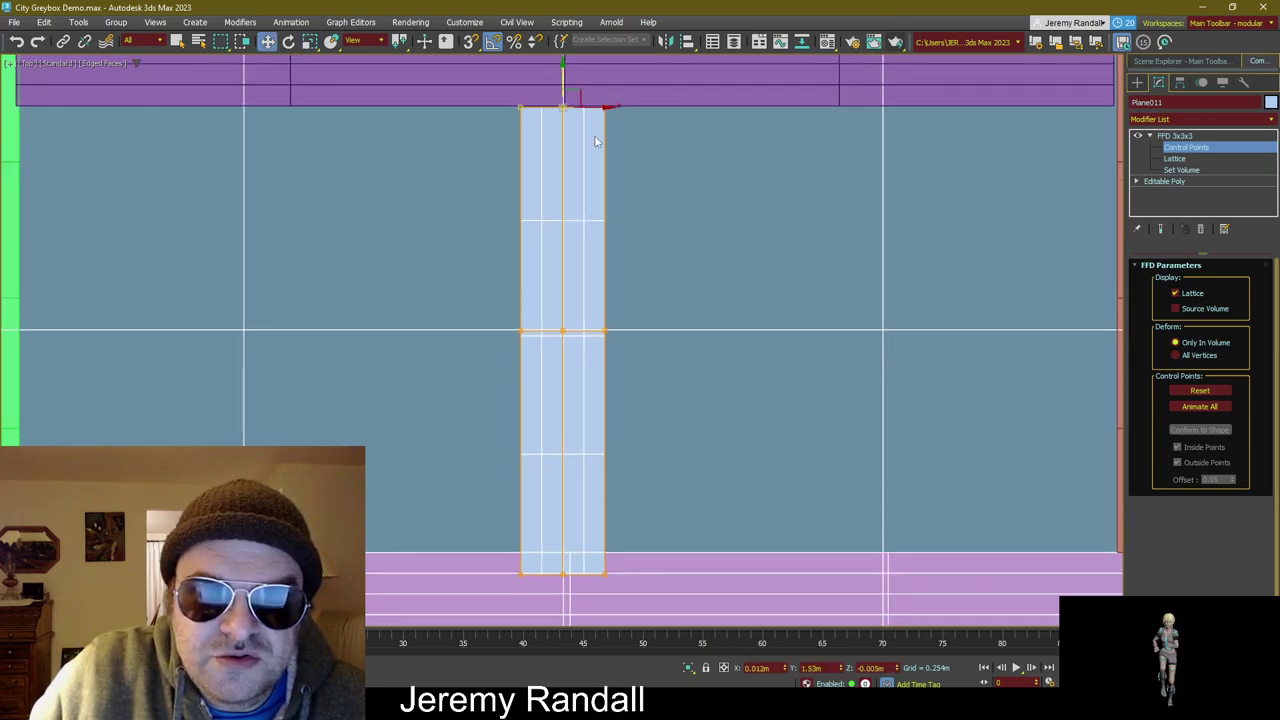
scroll(543, 163, up, 3)
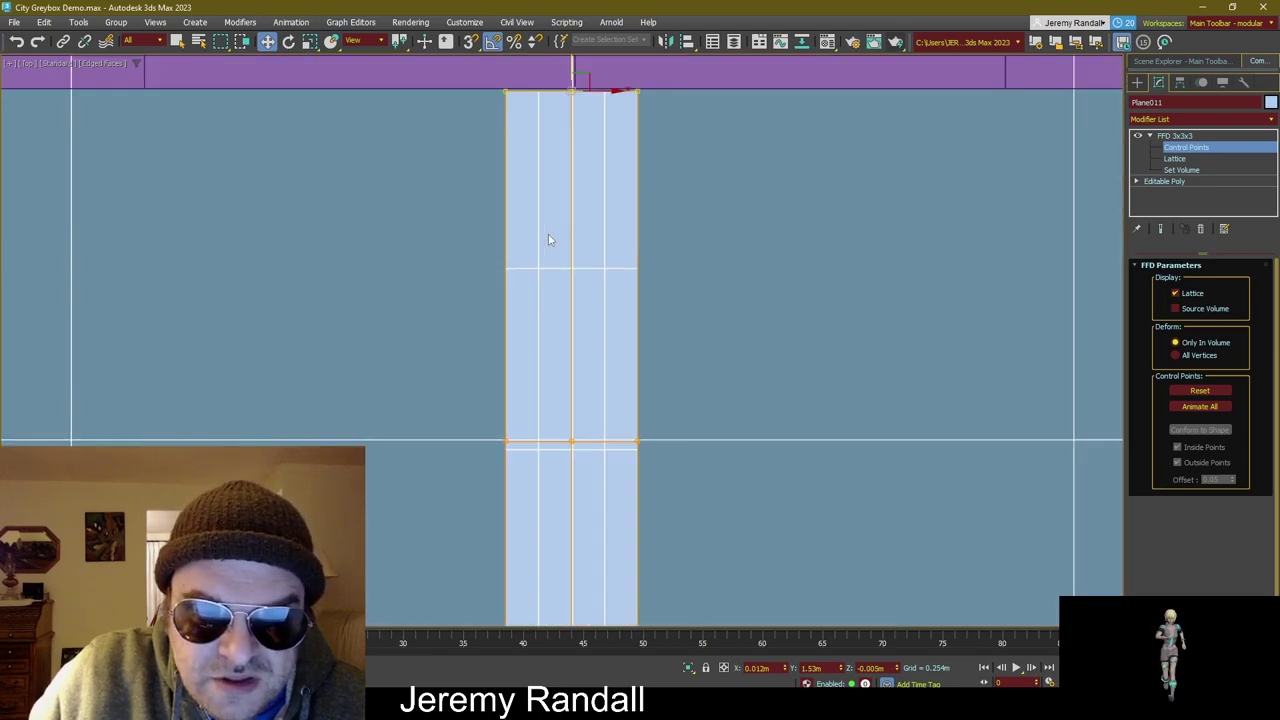
middle_drag(548, 234, 613, 354)
scroll(583, 291, up, 3)
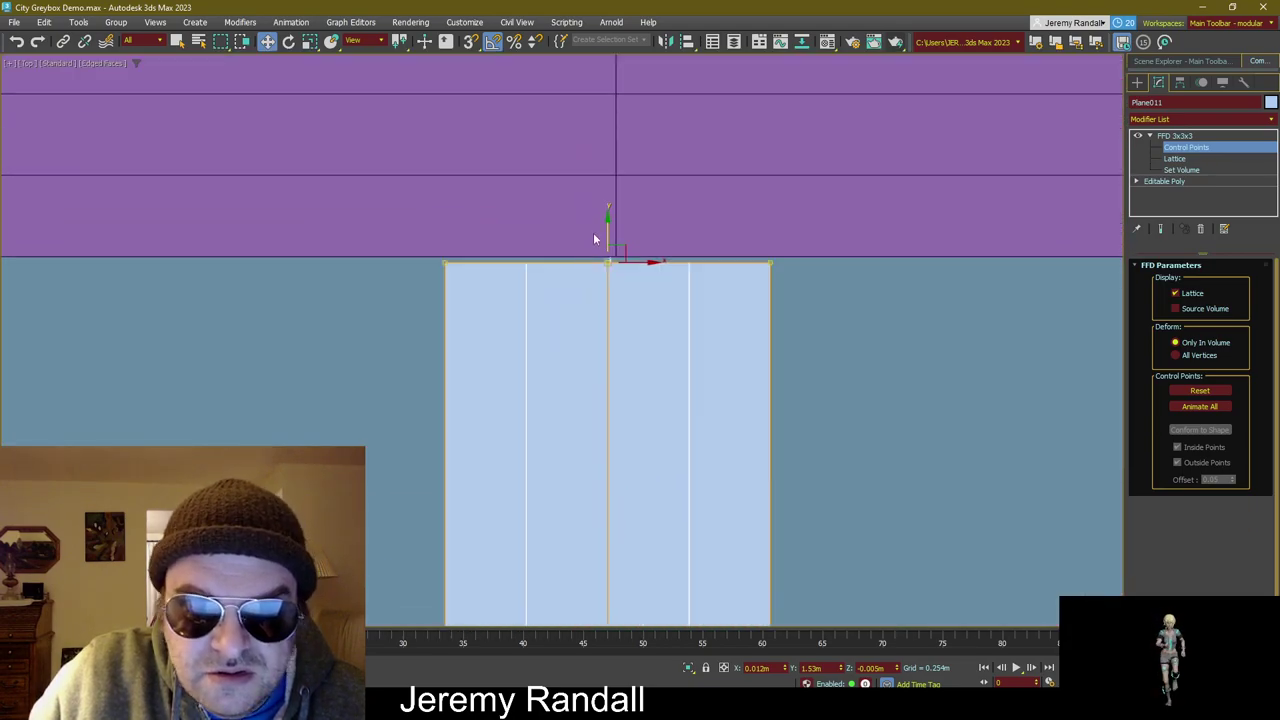
drag(603, 223, 606, 223)
Step: Move the lattice's bottom row of points up to the pink crossroad
scroll(578, 340, down, 10)
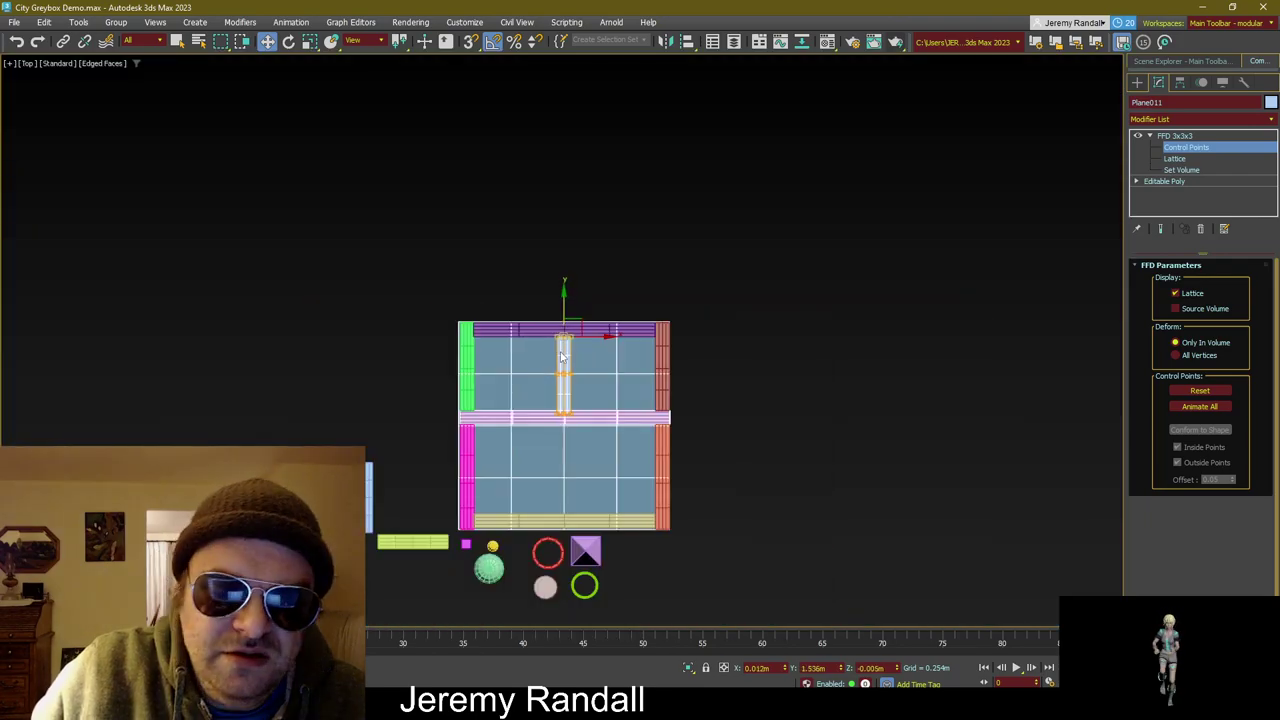
scroll(543, 279, up, 8)
middle_drag(543, 277, 606, 434)
drag(443, 354, 614, 420)
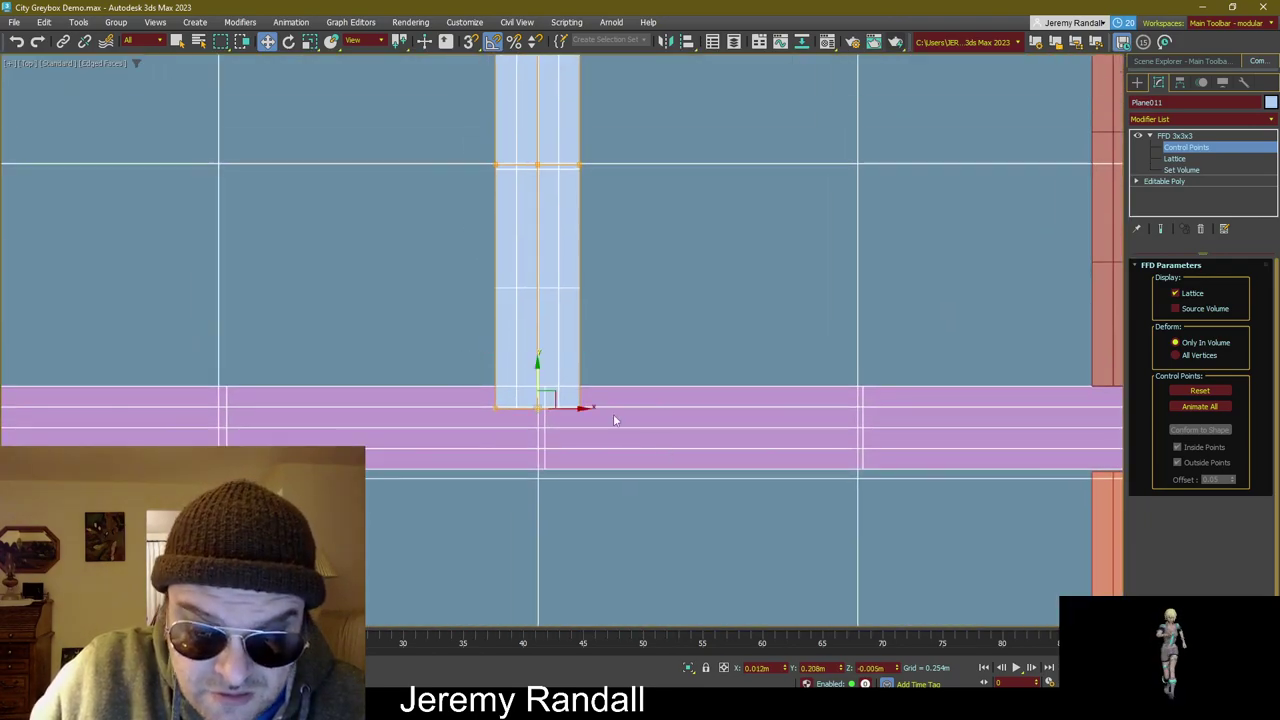
drag(543, 392, 538, 363)
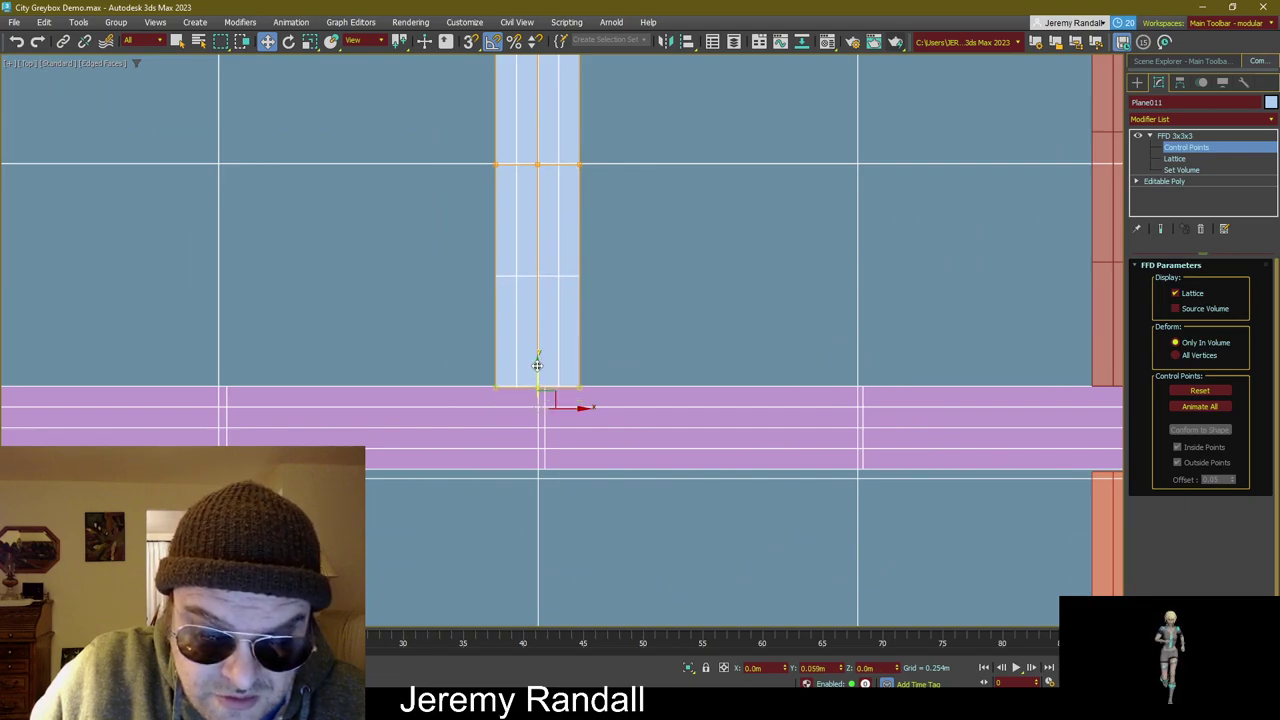
Step: Exit Control Points and Shift-move an independent copy of Plane011 below the pink crossroad
click(1175, 135)
click(772, 251)
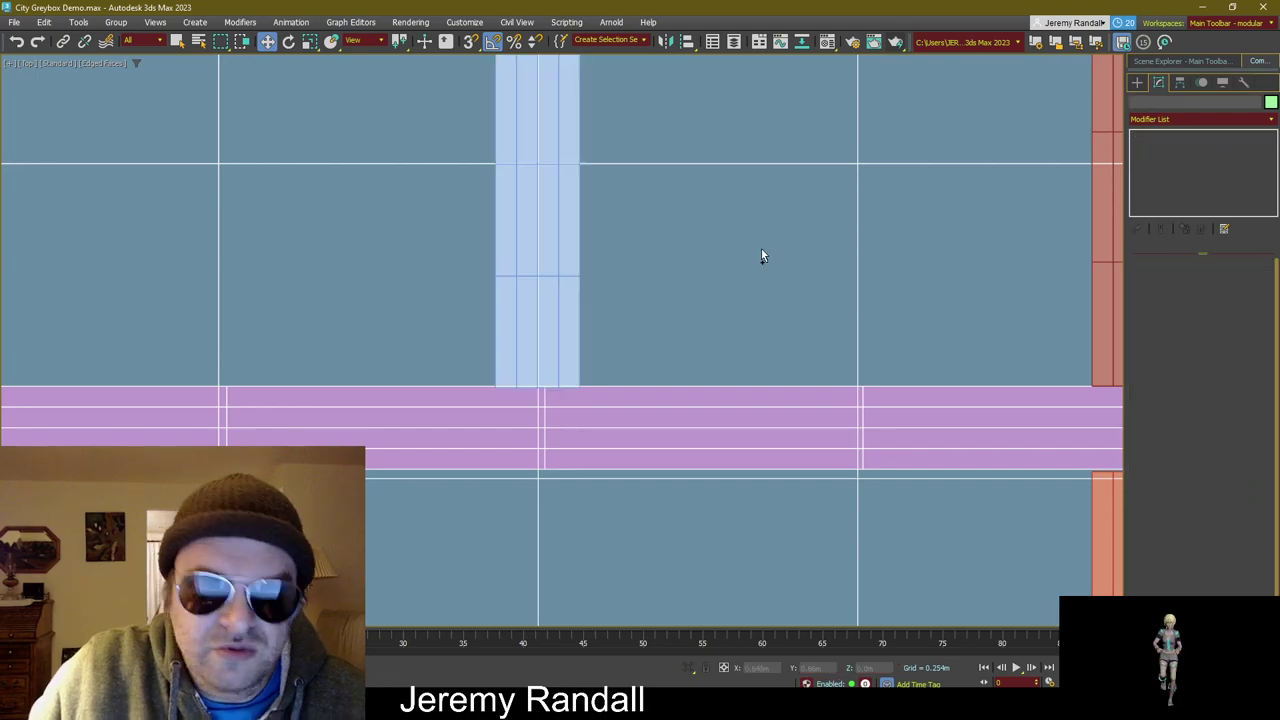
scroll(747, 210, down, 3)
click(554, 266)
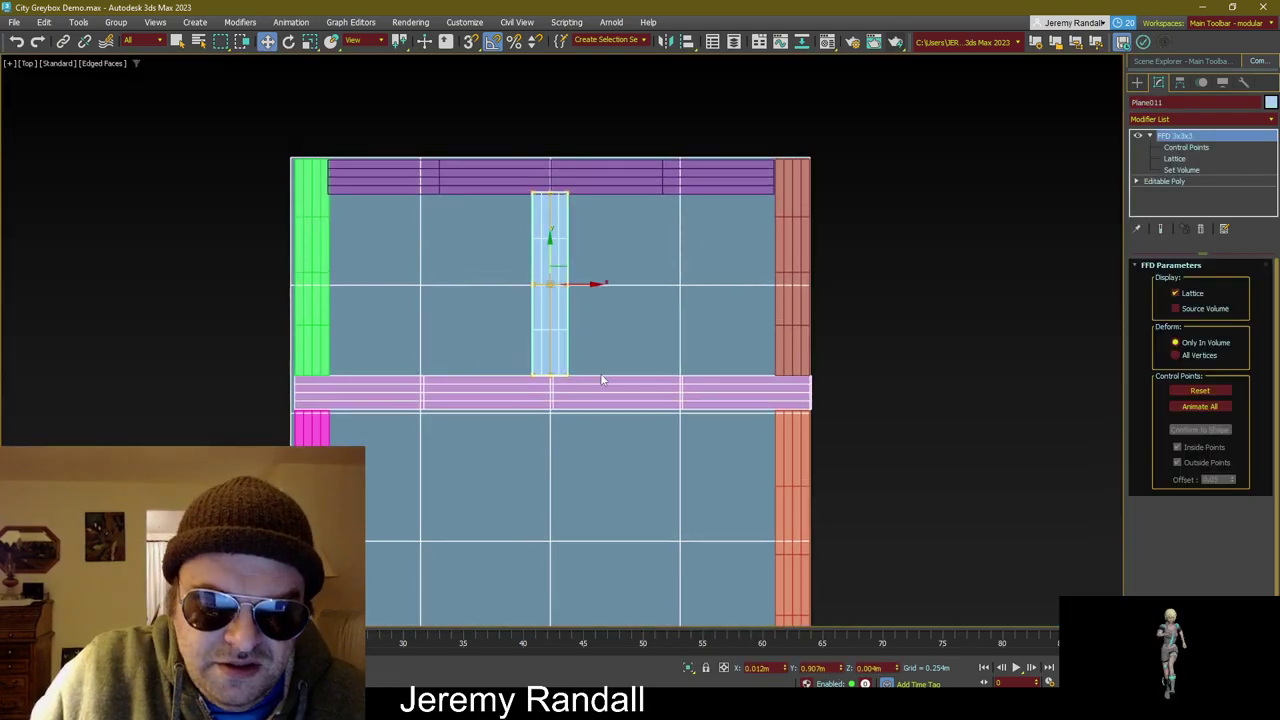
scroll(635, 241, up, 3)
middle_drag(635, 241, 645, 223)
mouse_move(584, 84)
shift+mouse_down()
mouse_move(598, 328)
mouse_move(598, 313)
shift+mouse_up()
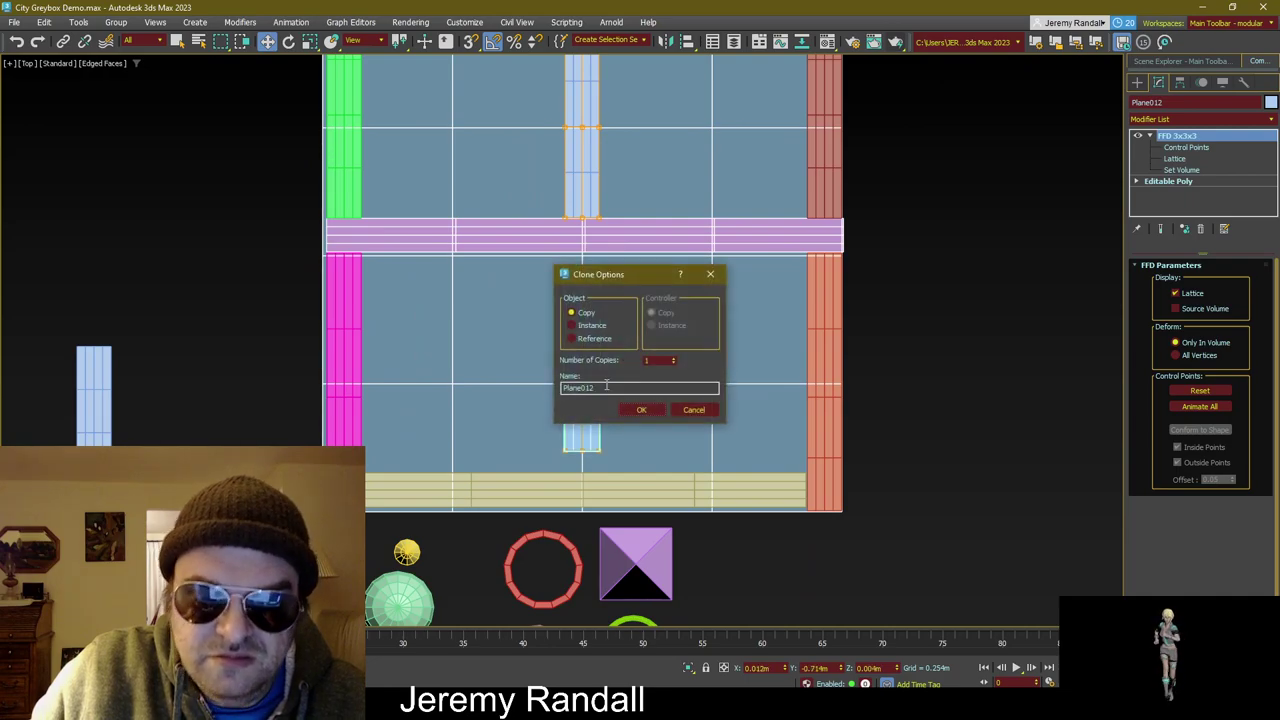
click(641, 408)
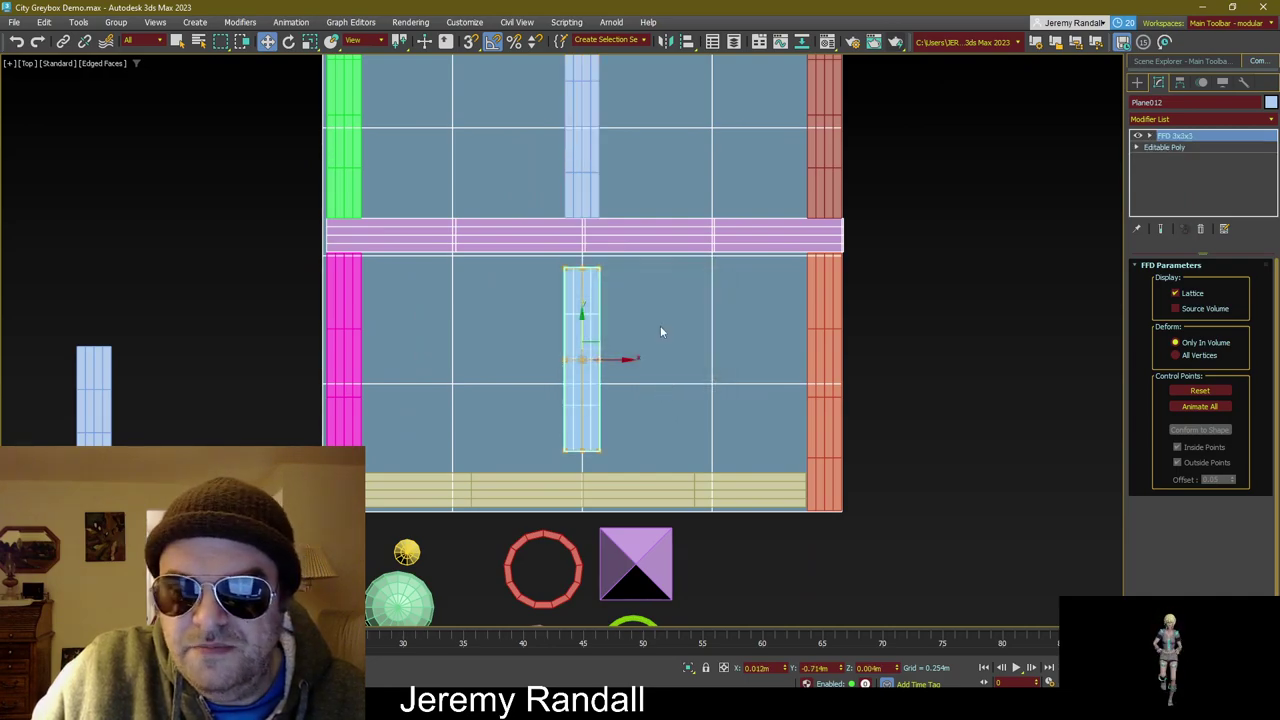
middle_drag(660, 332, 663, 400)
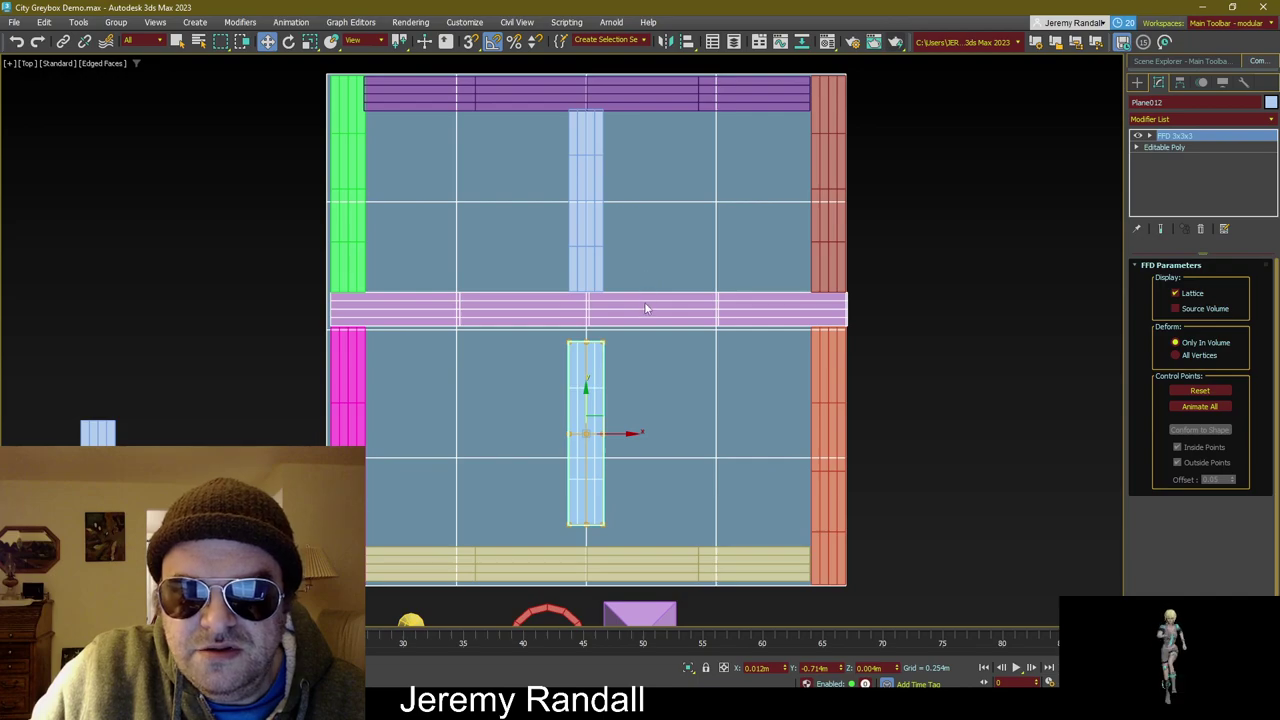
key(ctrl+d)
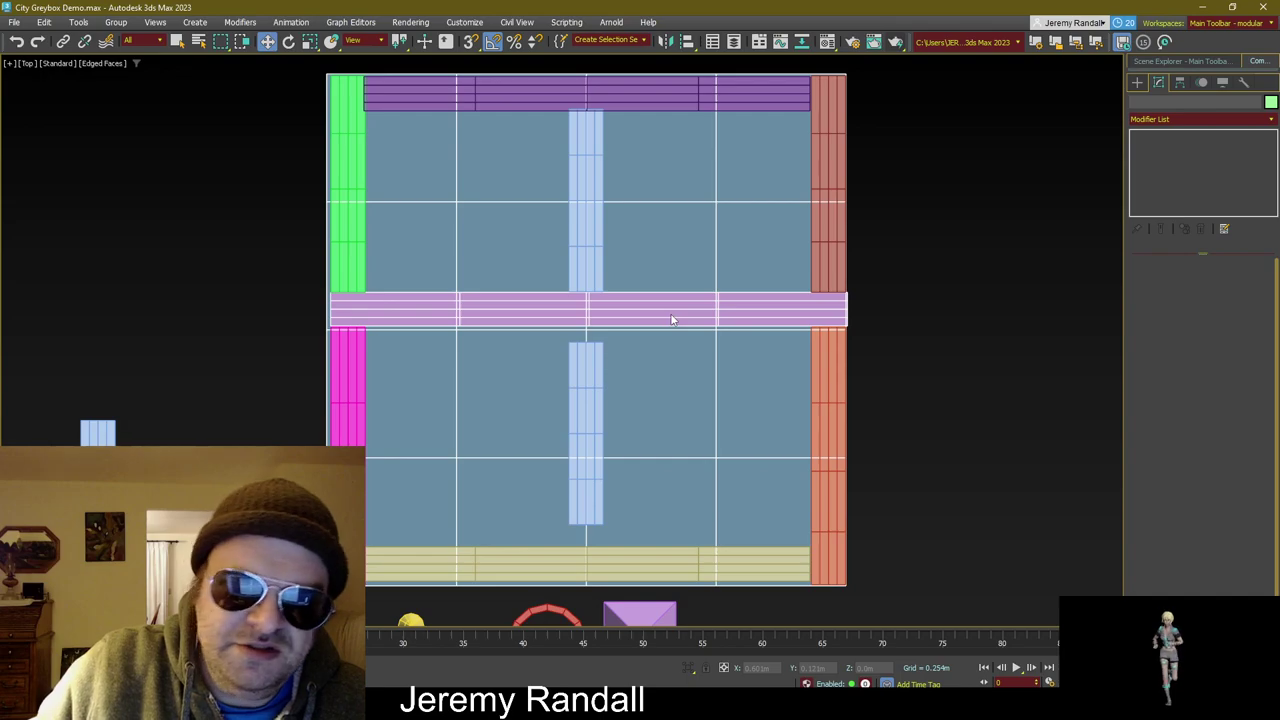
click(588, 408)
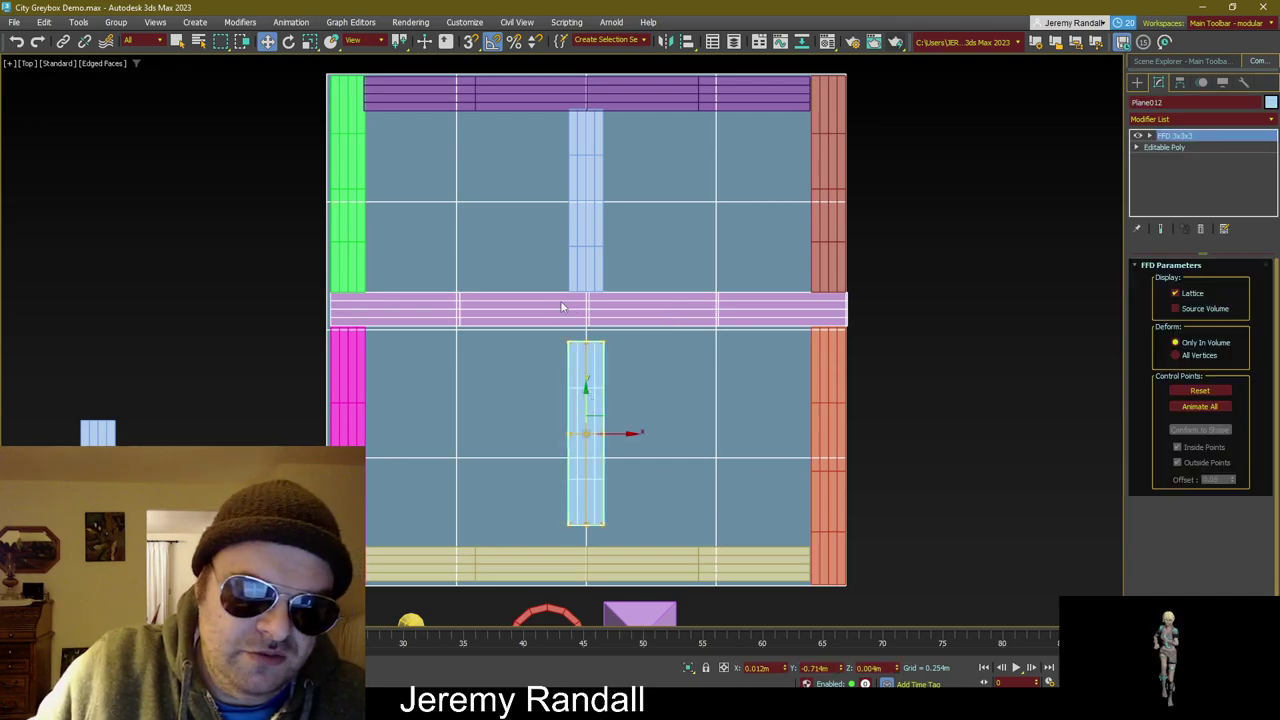
Step: Raise the top row of the lower strip copy's FFD lattice up to the pink middle road
drag(660, 378, 620, 365)
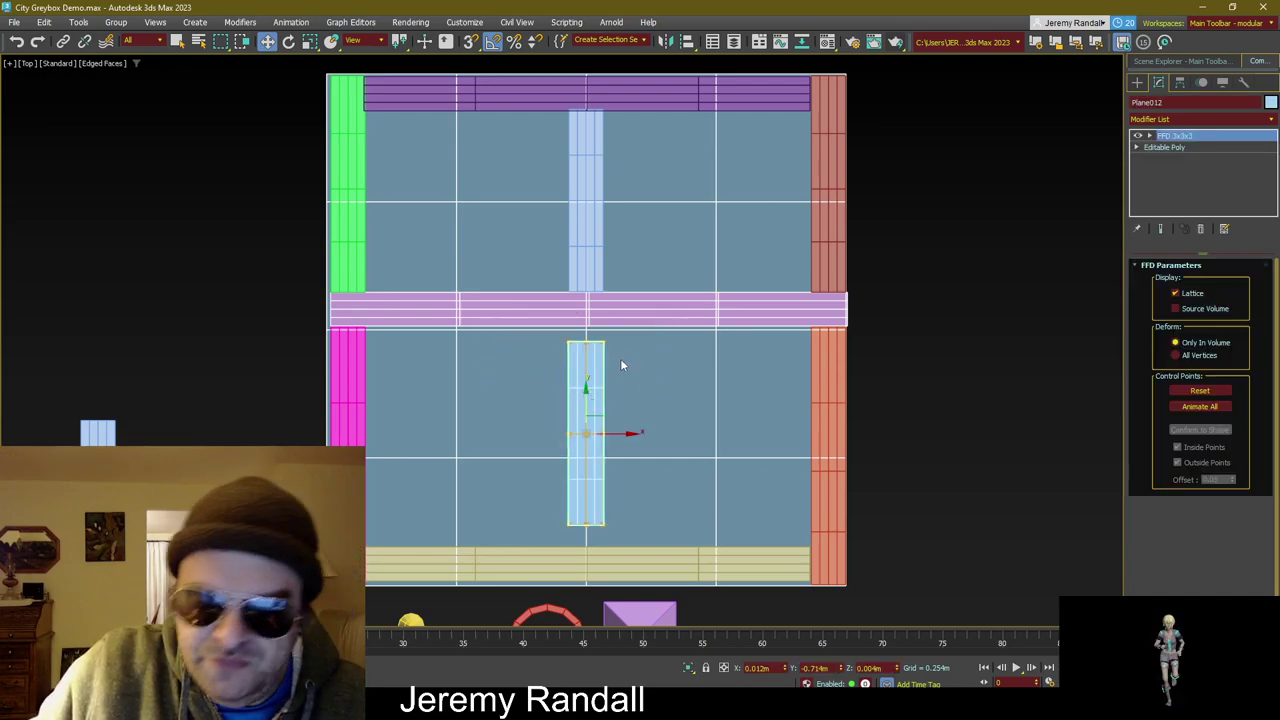
click(1150, 135)
click(1185, 147)
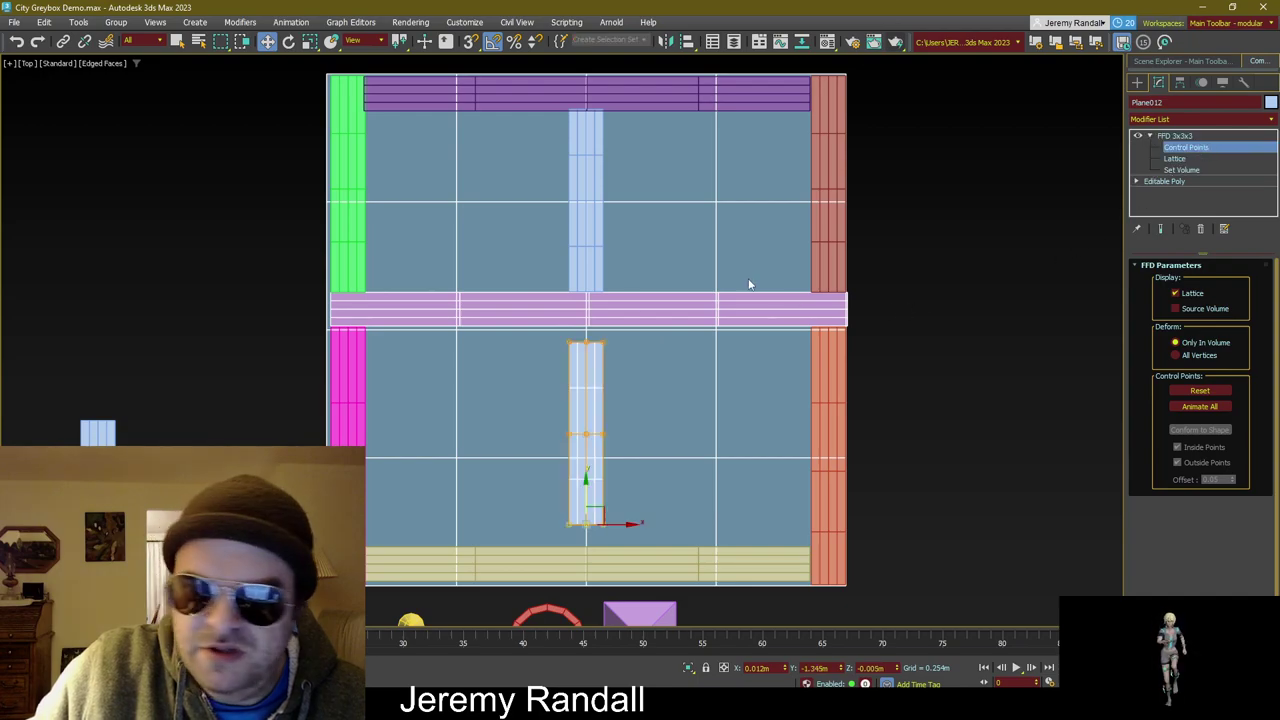
drag(530, 316, 652, 366)
scroll(622, 305, up, 5)
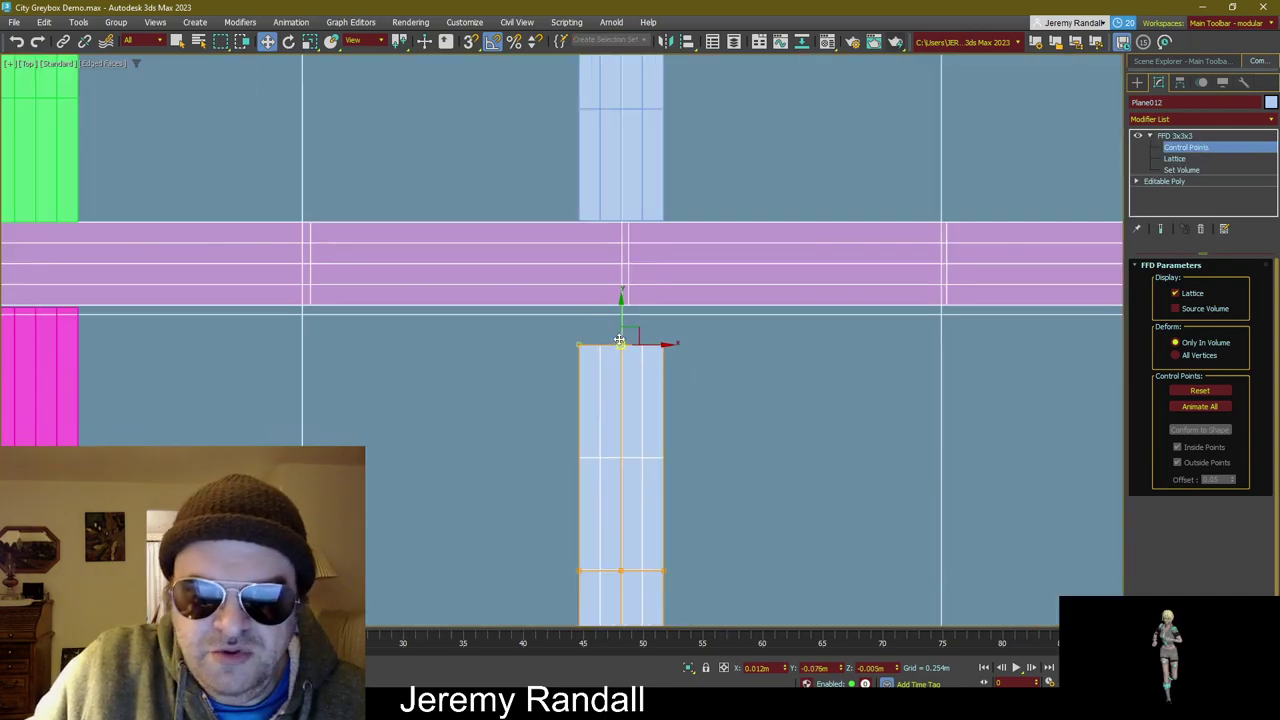
drag(624, 322, 626, 275)
scroll(630, 300, down, 6)
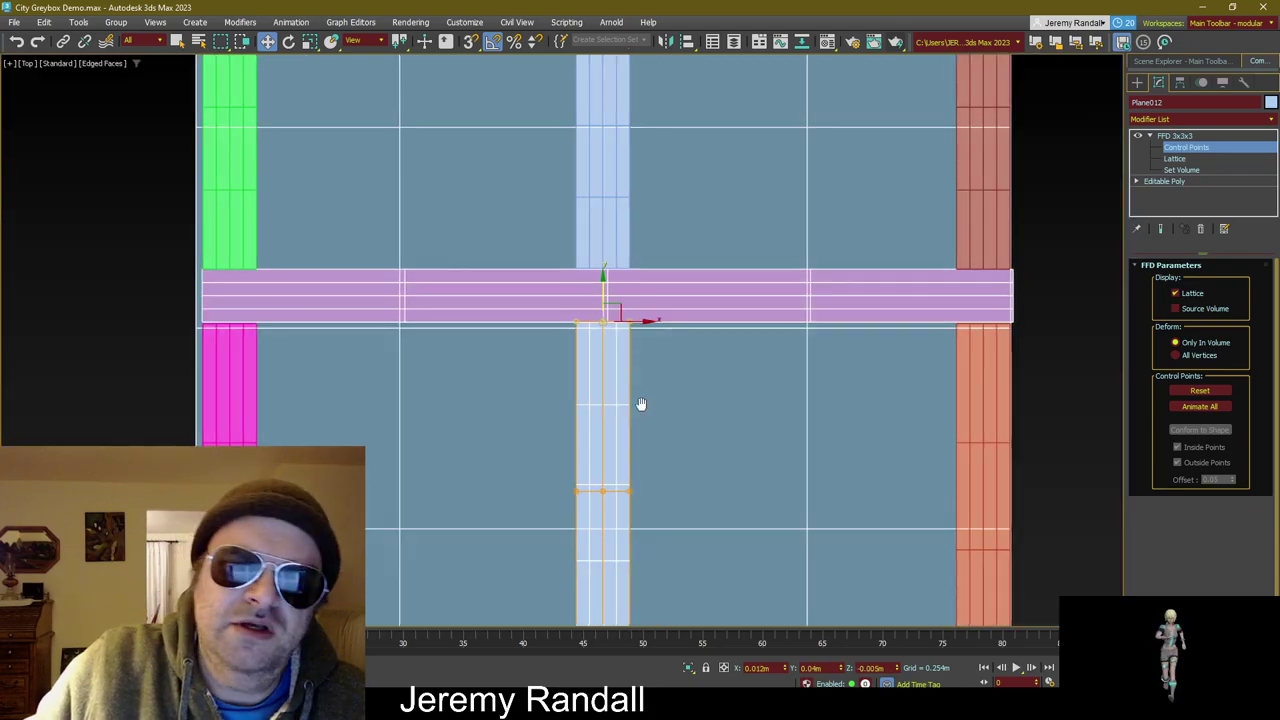
Step: Drag the lattice's bottom row down so the light-blue strip reaches the bottom tan road
drag(563, 294, 712, 360)
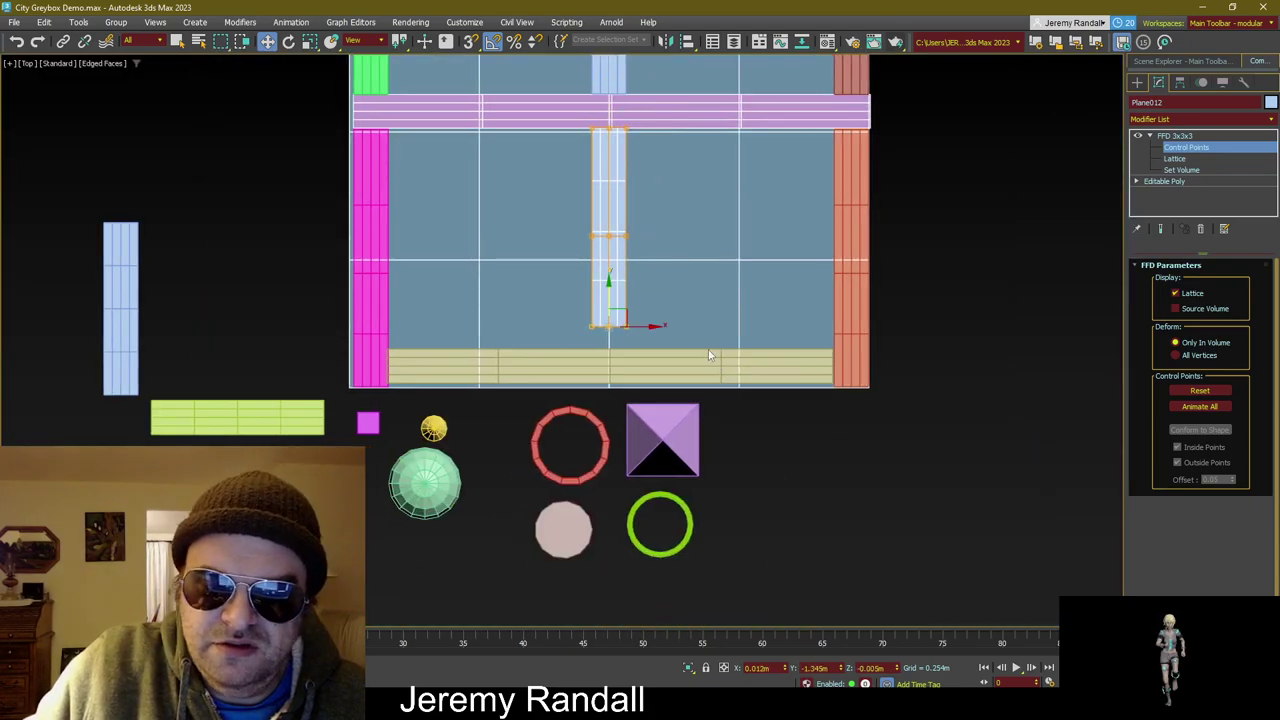
middle_drag(694, 283, 696, 375)
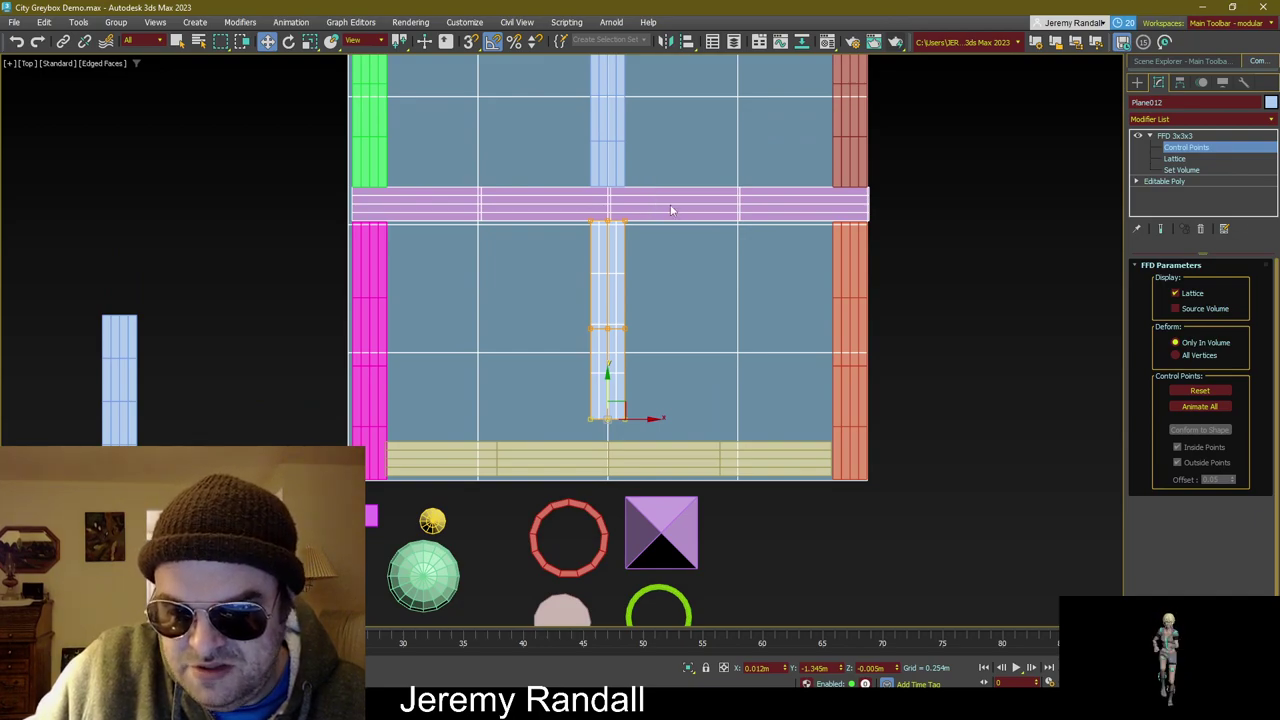
scroll(670, 208, down, 3)
middle_drag(671, 206, 670, 256)
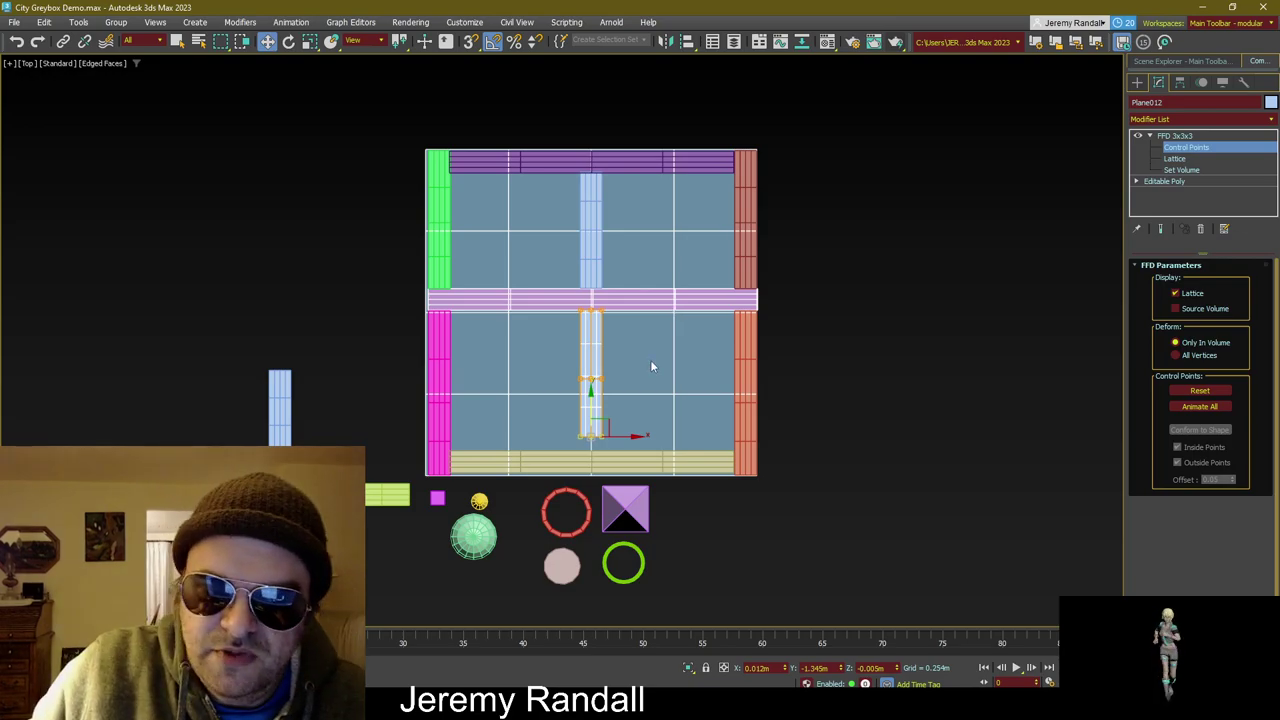
middle_drag(650, 359, 658, 307)
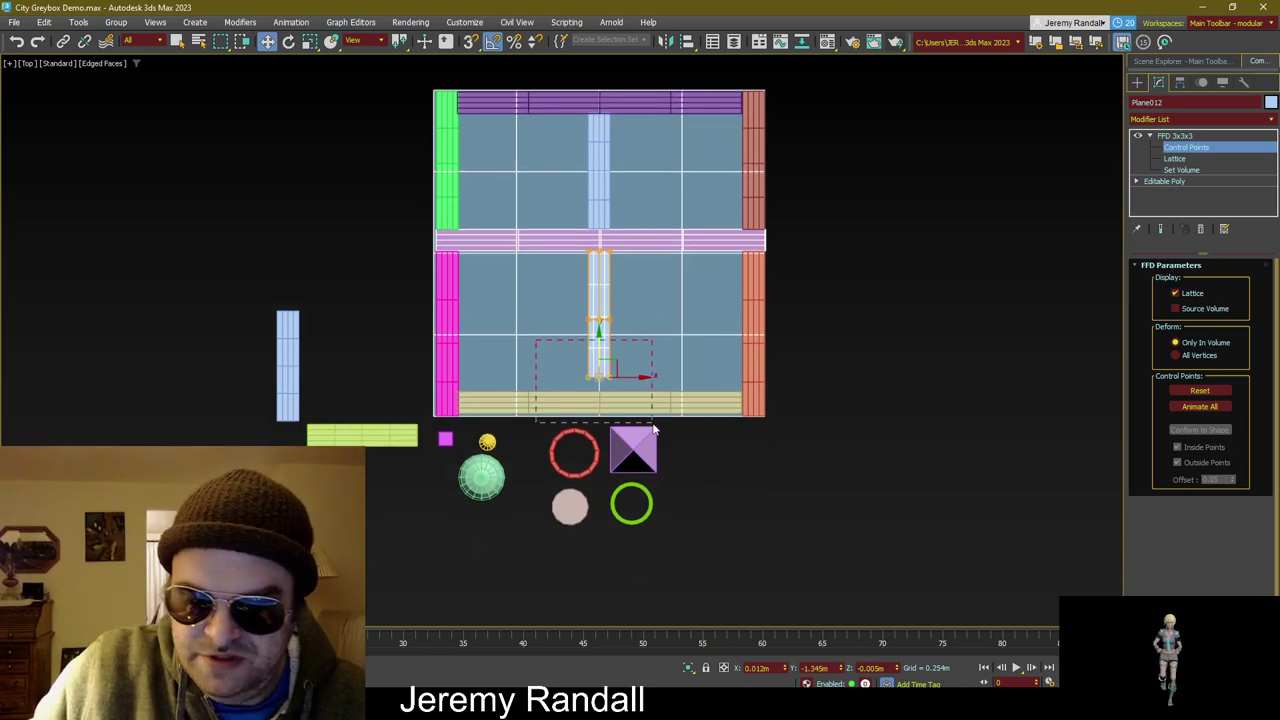
middle_drag(558, 346, 562, 292)
scroll(601, 383, up, 5)
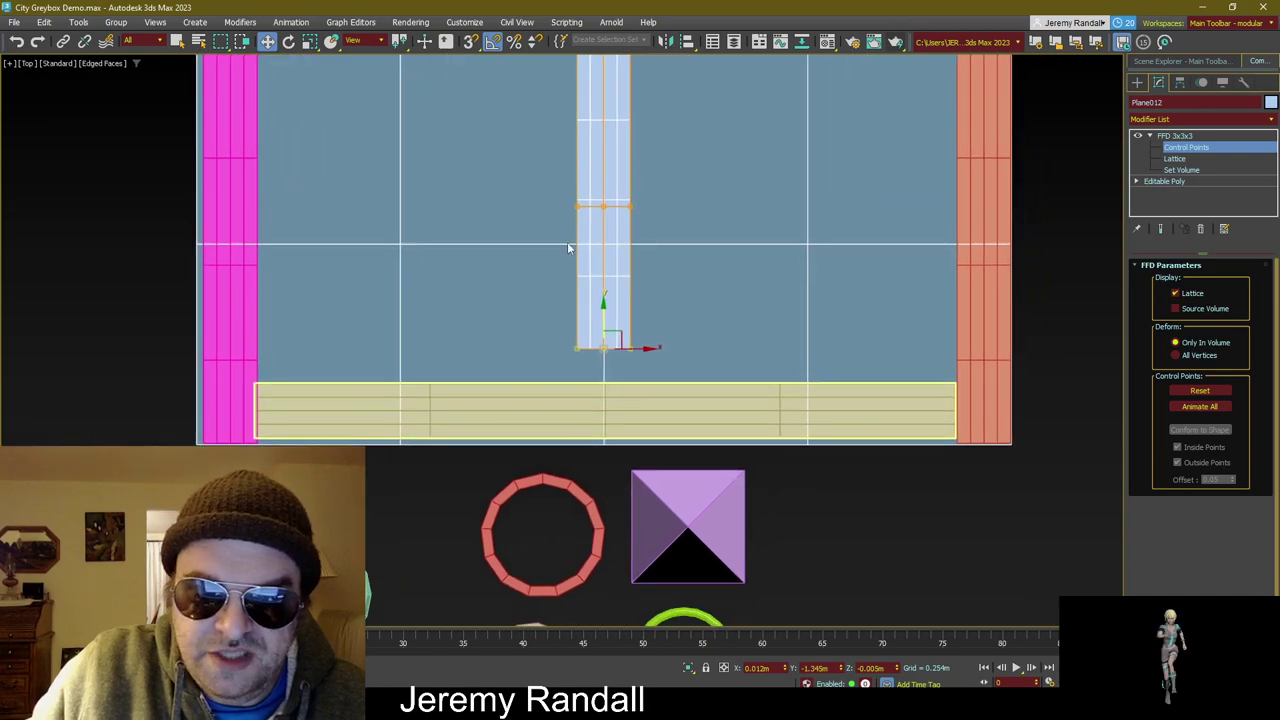
scroll(570, 246, up, 5)
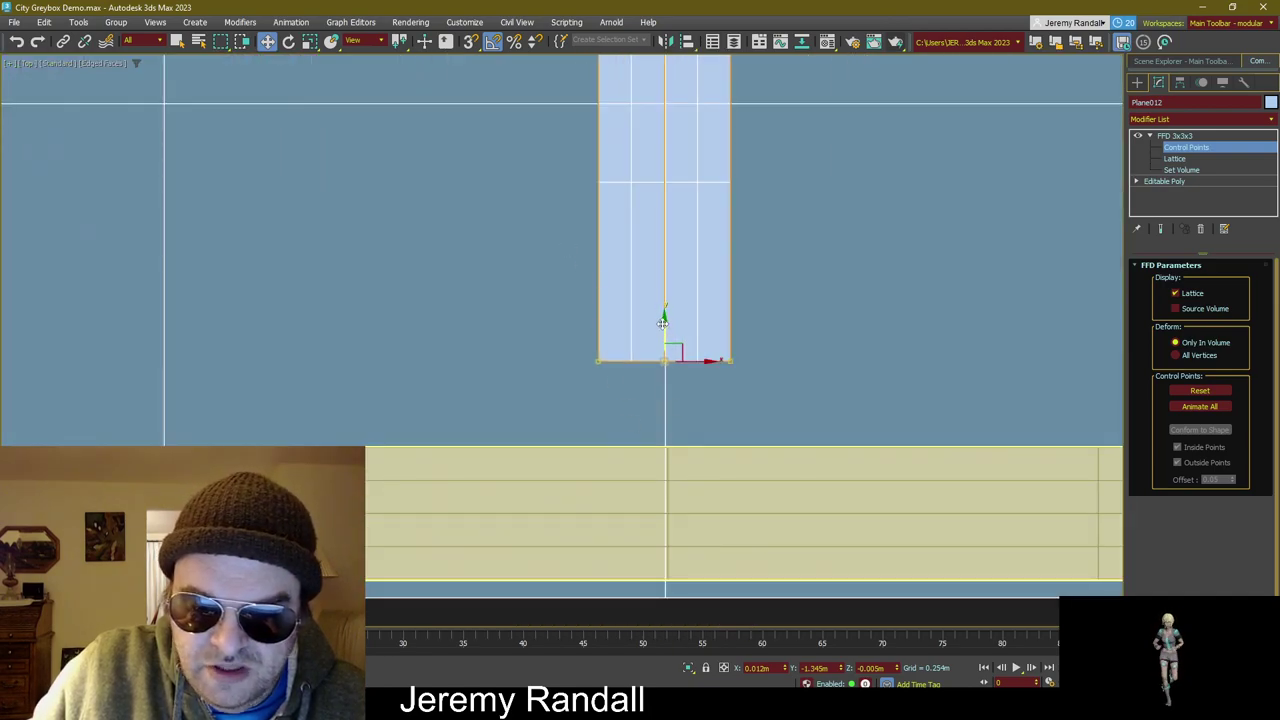
drag(660, 327, 679, 414)
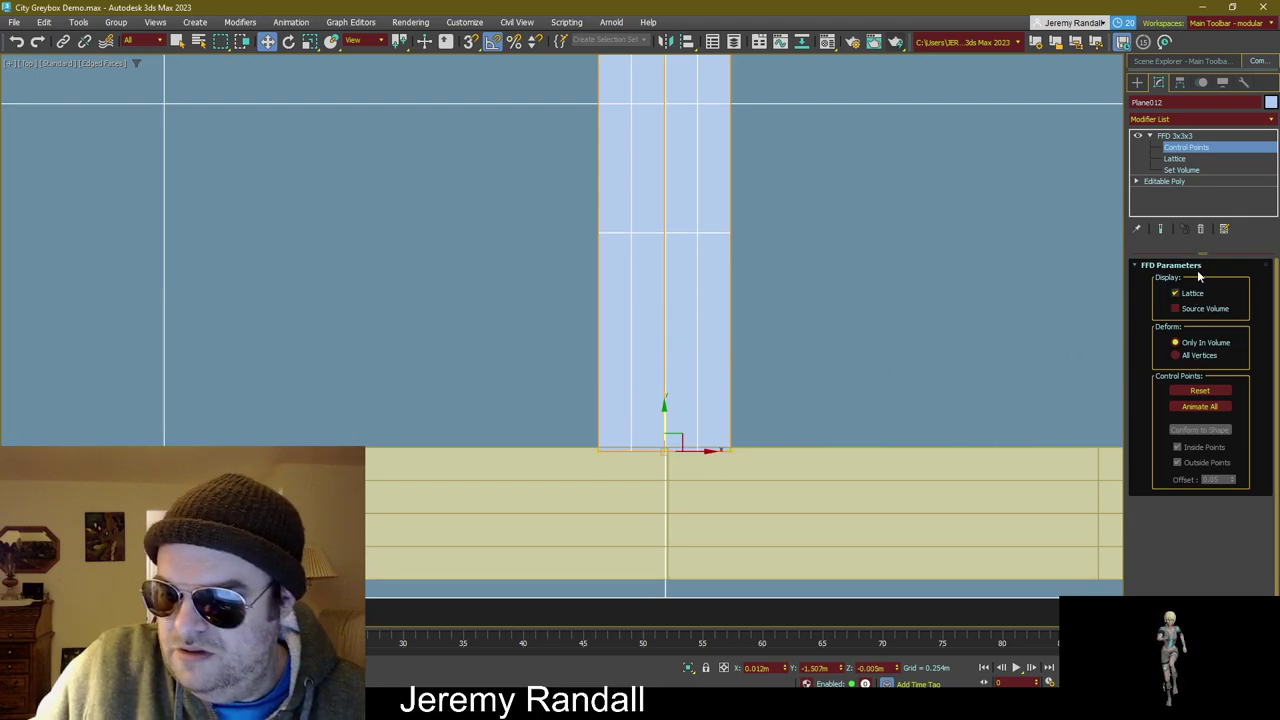
Step: Exit lattice point editing, deselect the strip, and Zoom Extents (Z) in the Top view
click(1174, 135)
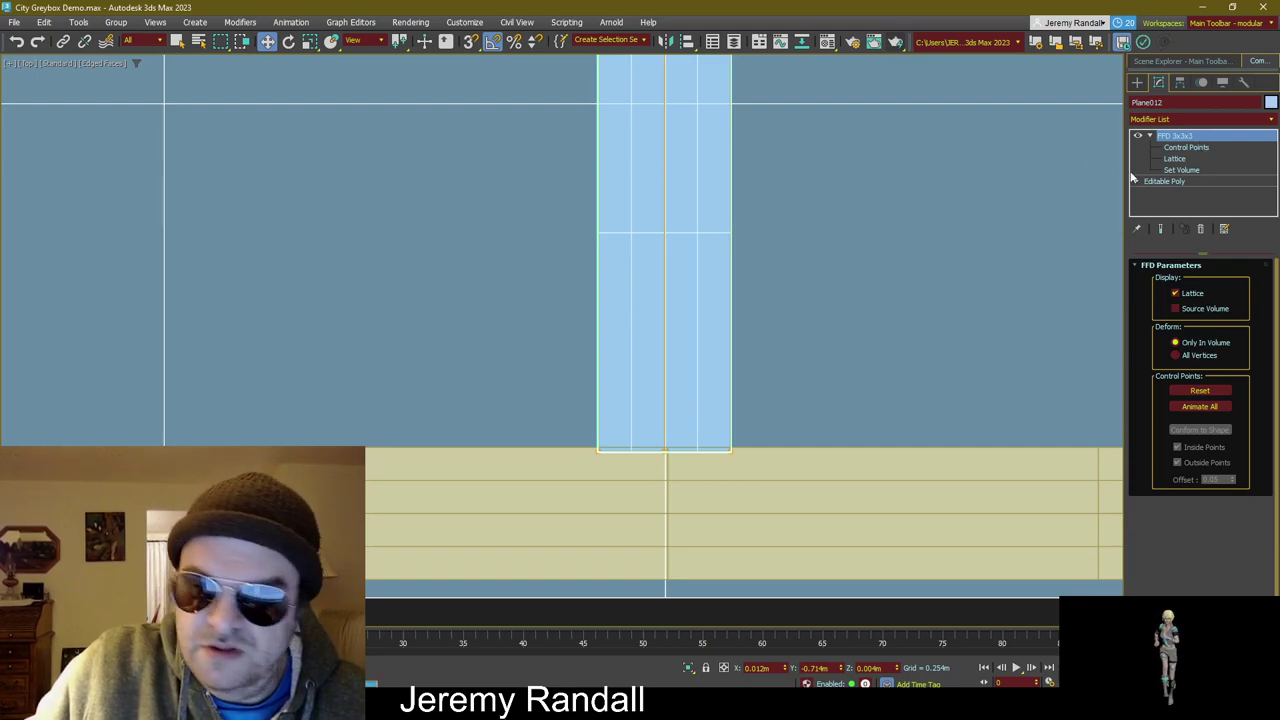
click(1214, 147)
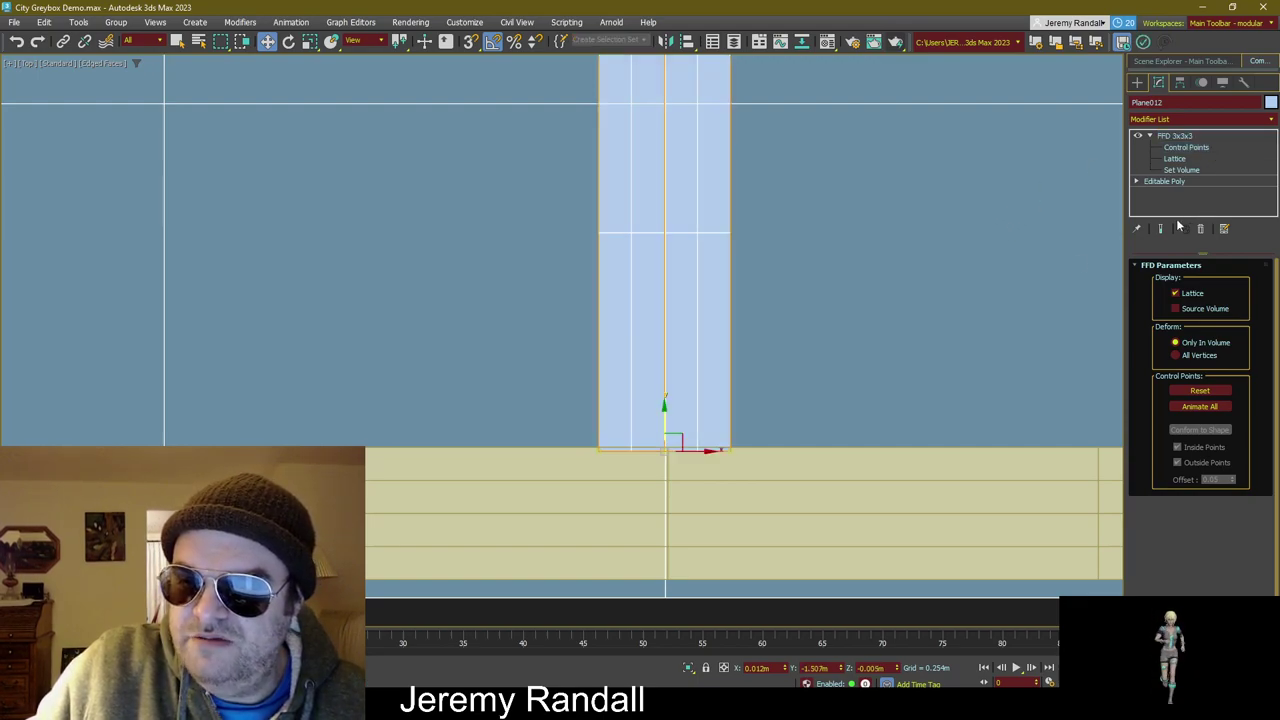
scroll(953, 243, down, 3)
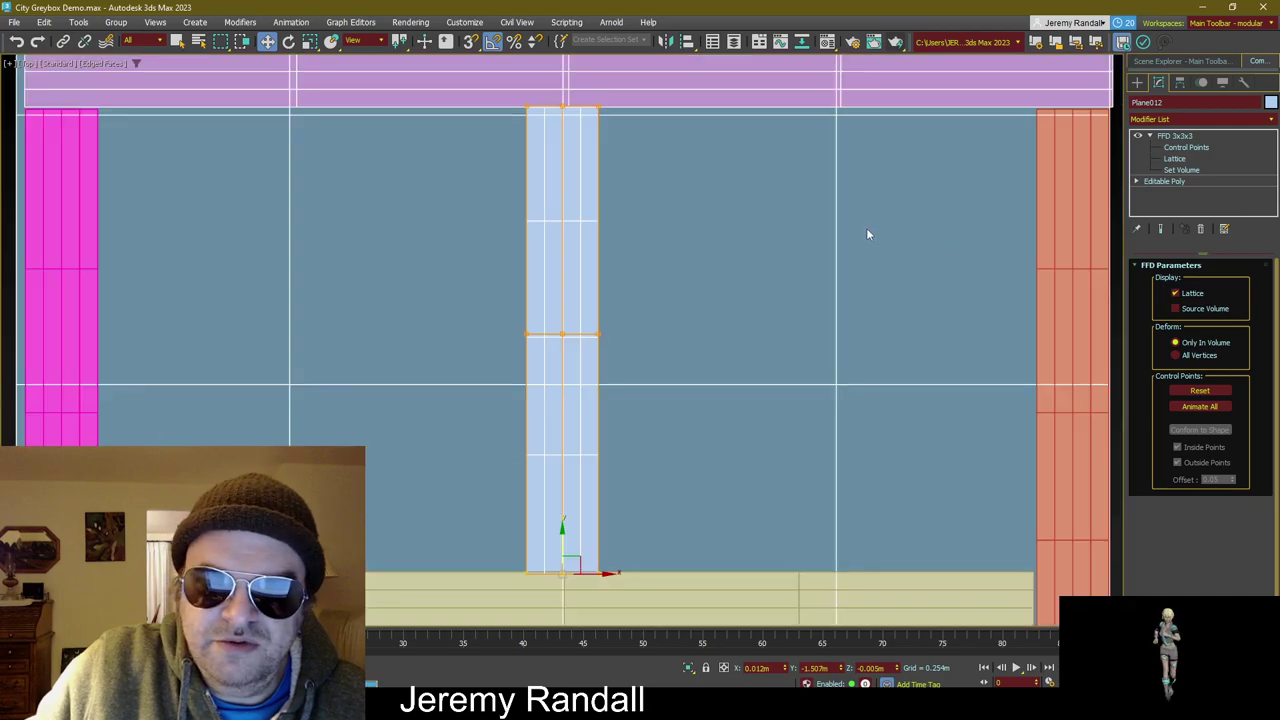
click(643, 257)
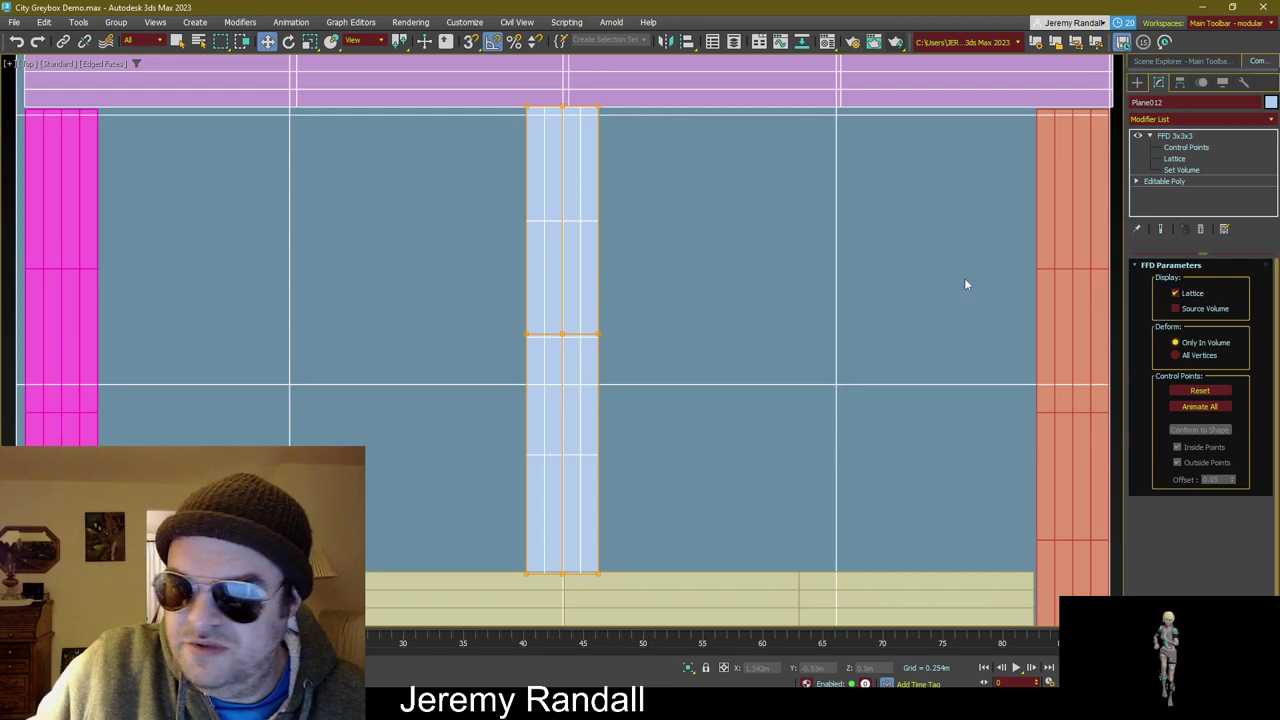
click(1198, 138)
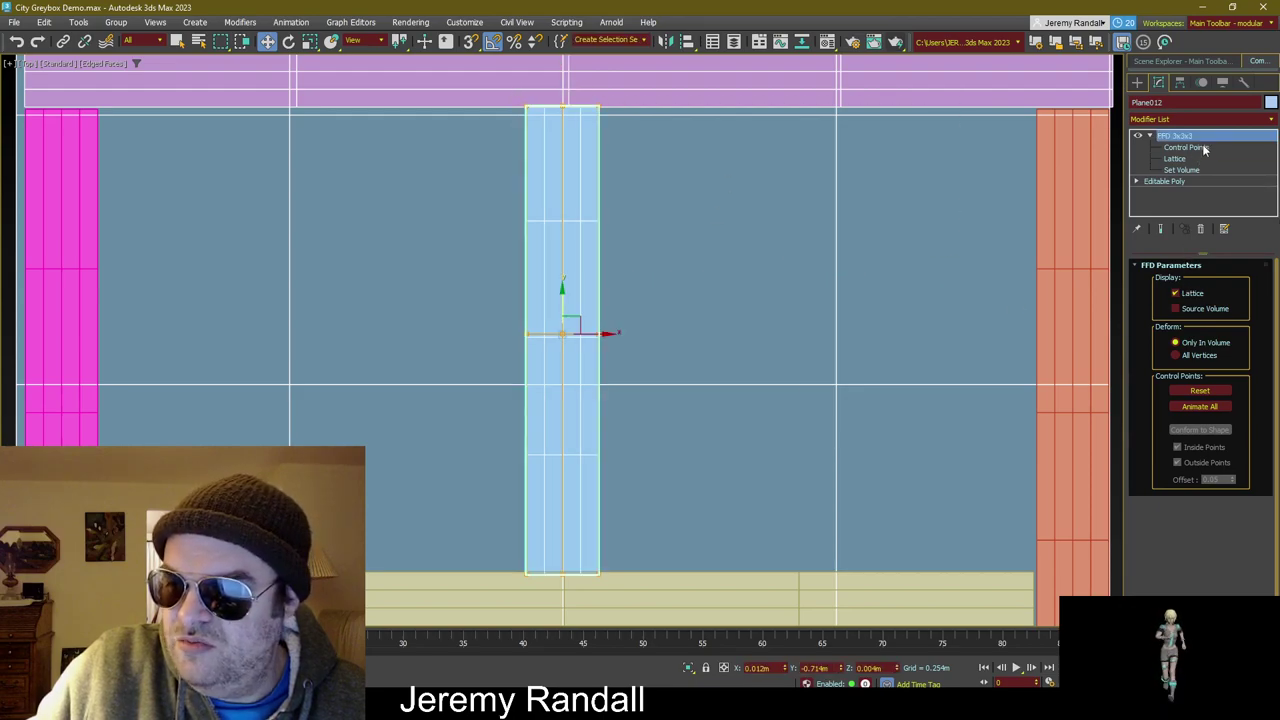
click(737, 193)
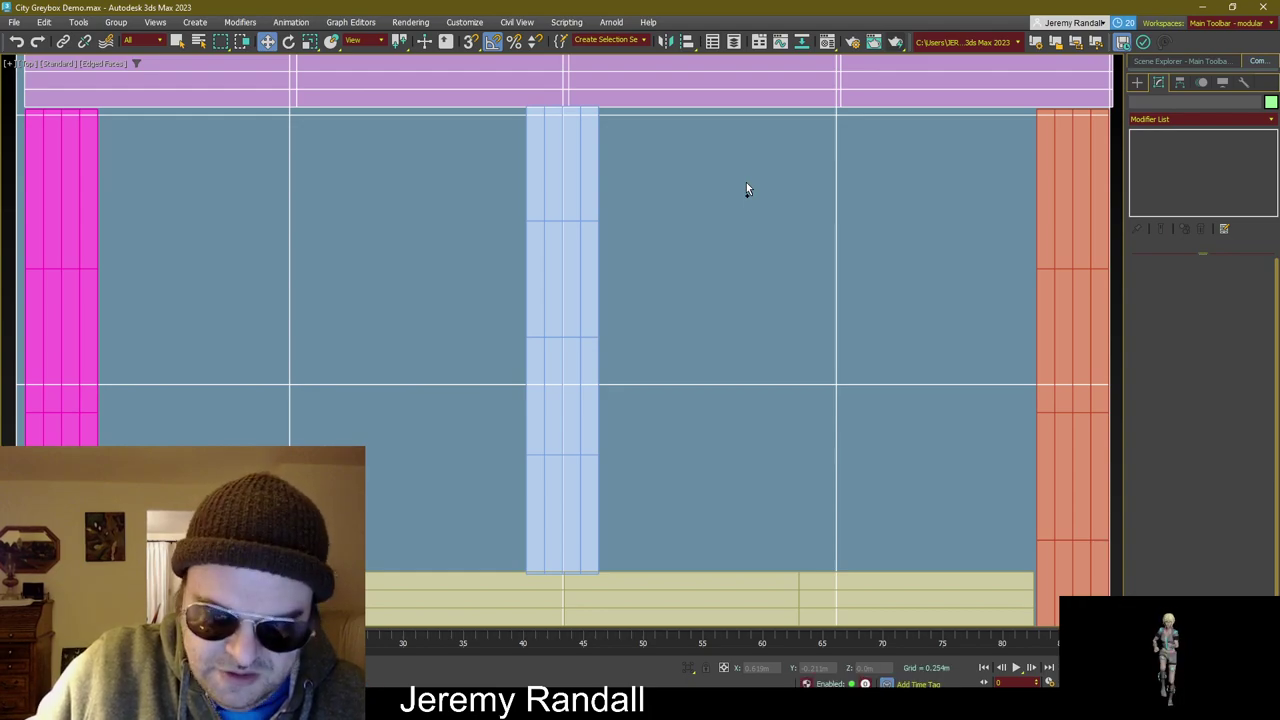
key(z)
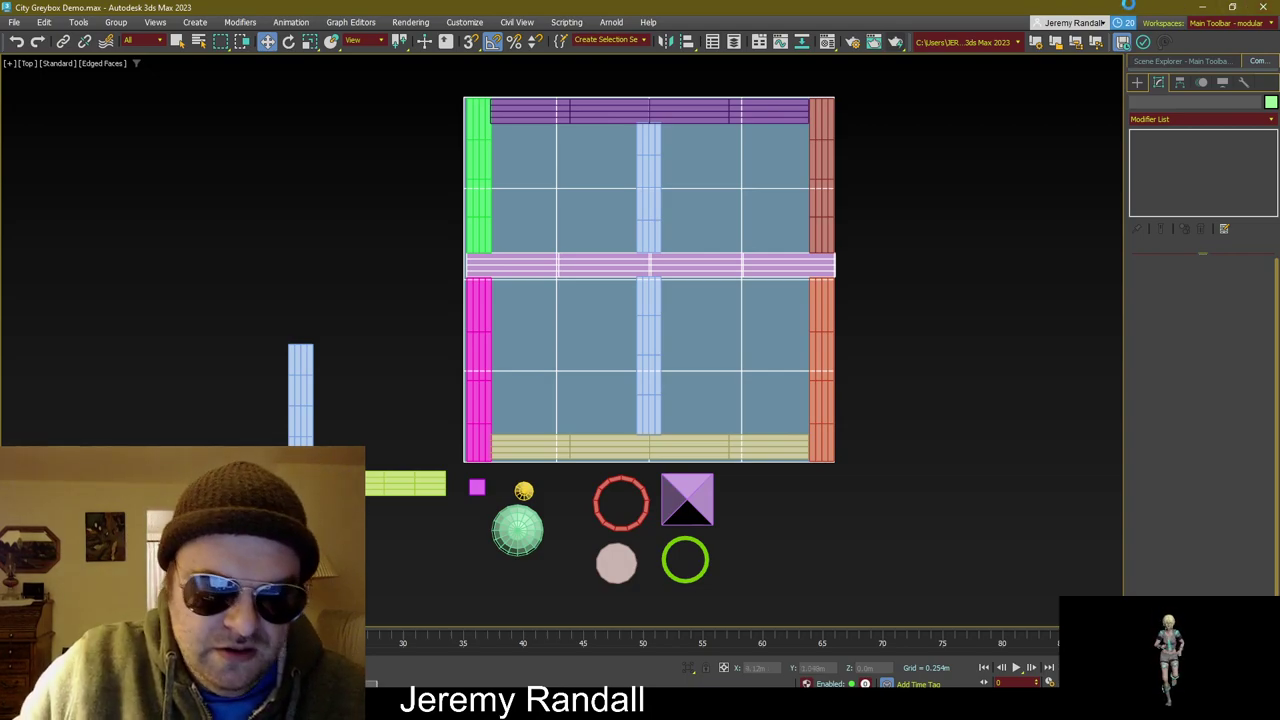
click(14, 22)
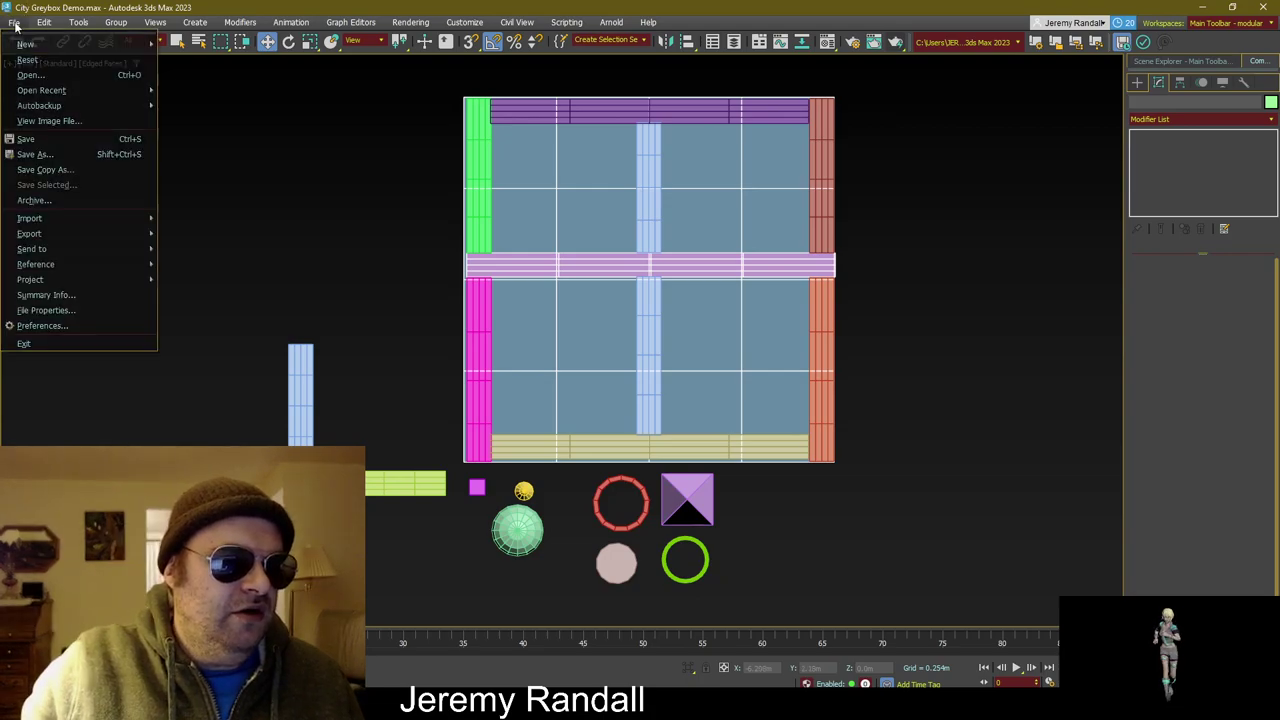
click(91, 155)
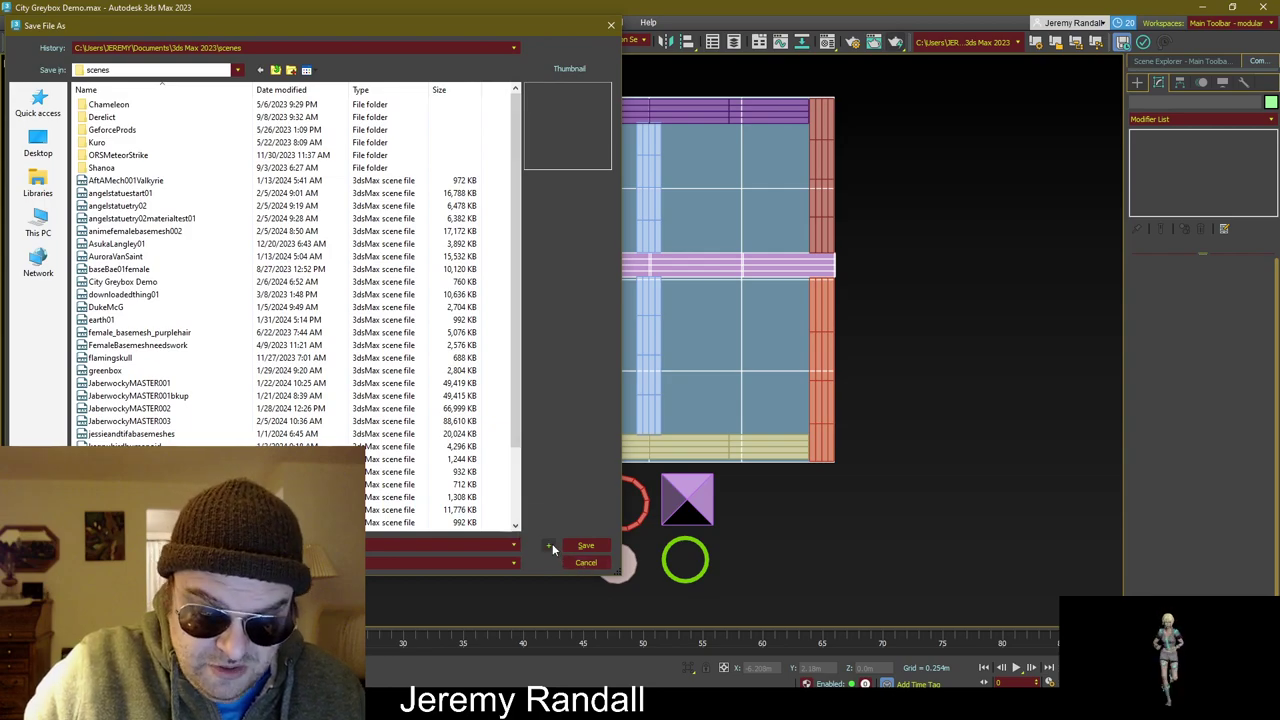
drag(440, 24, 701, 9)
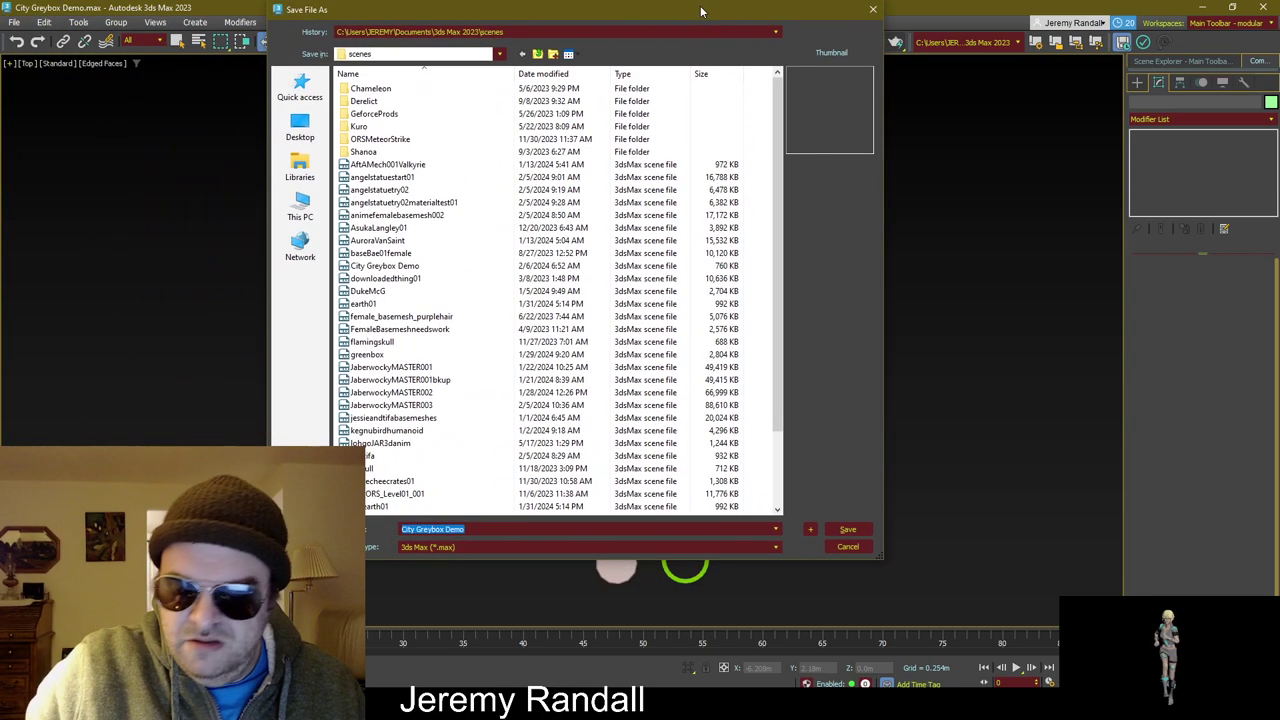
click(848, 548)
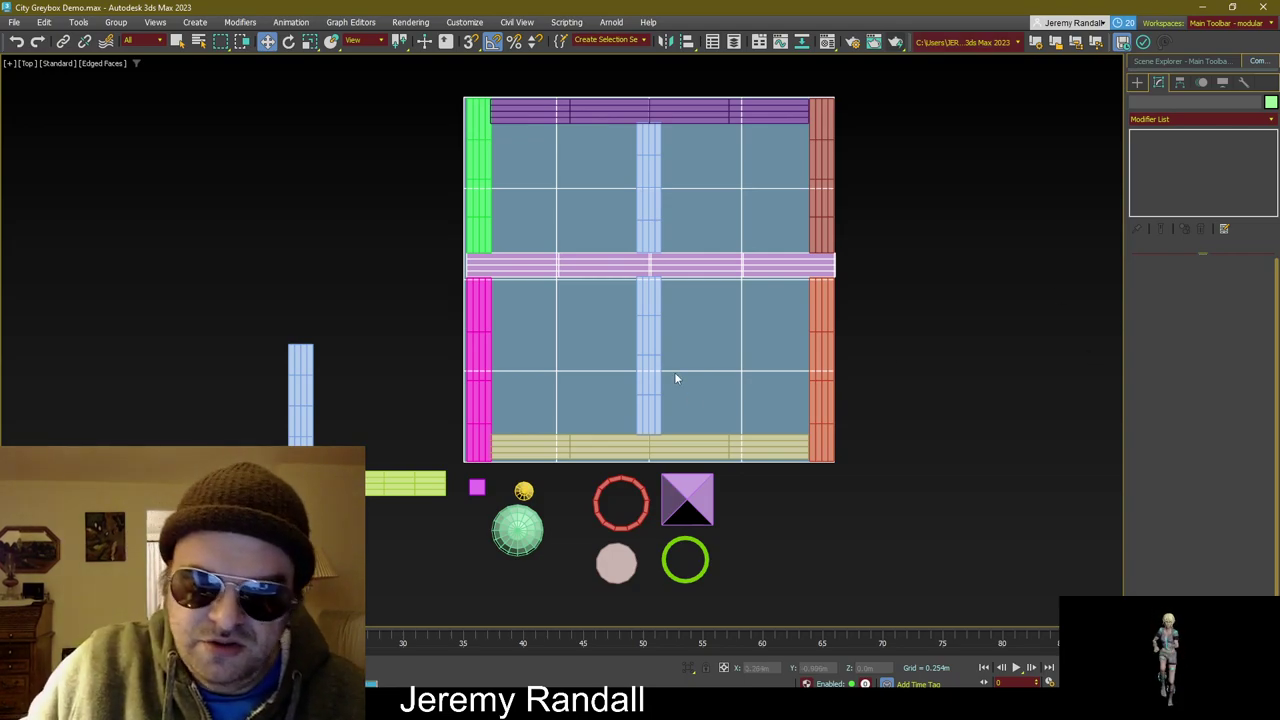
Step: Restore the four-viewport layout from the maximized Top view
middle_drag(591, 289, 558, 331)
click(648, 545)
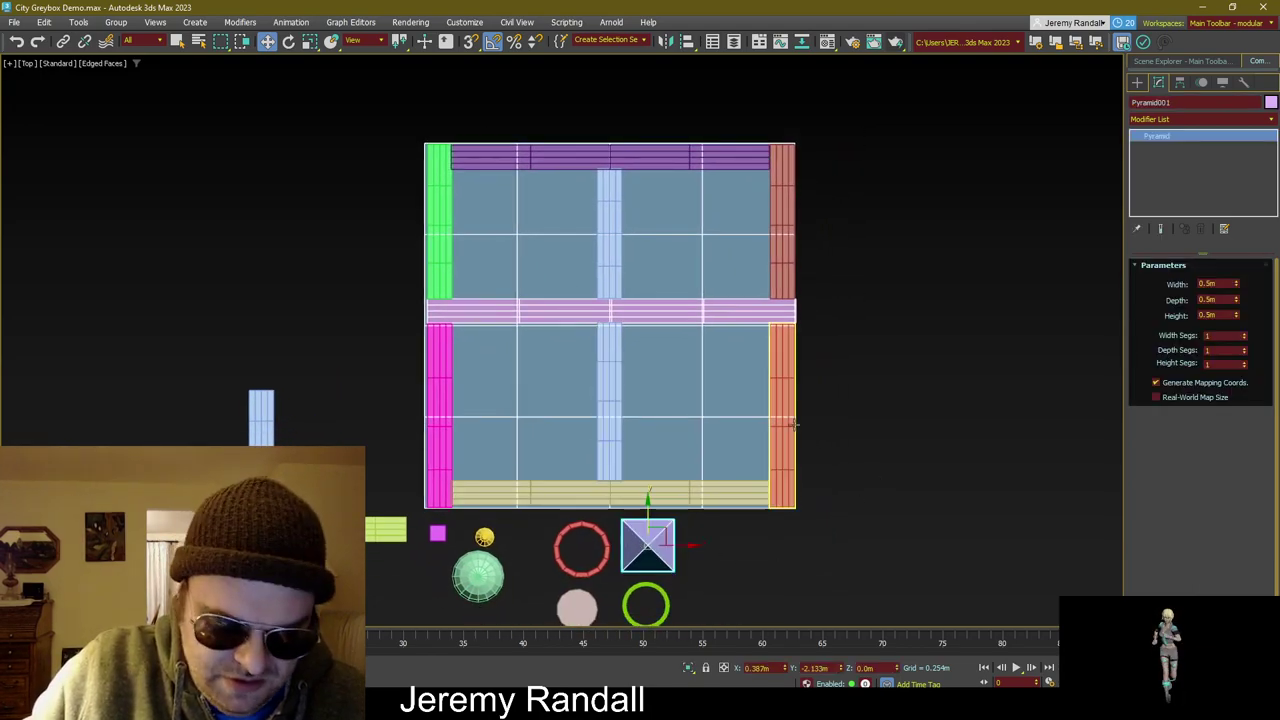
right_click(875, 253)
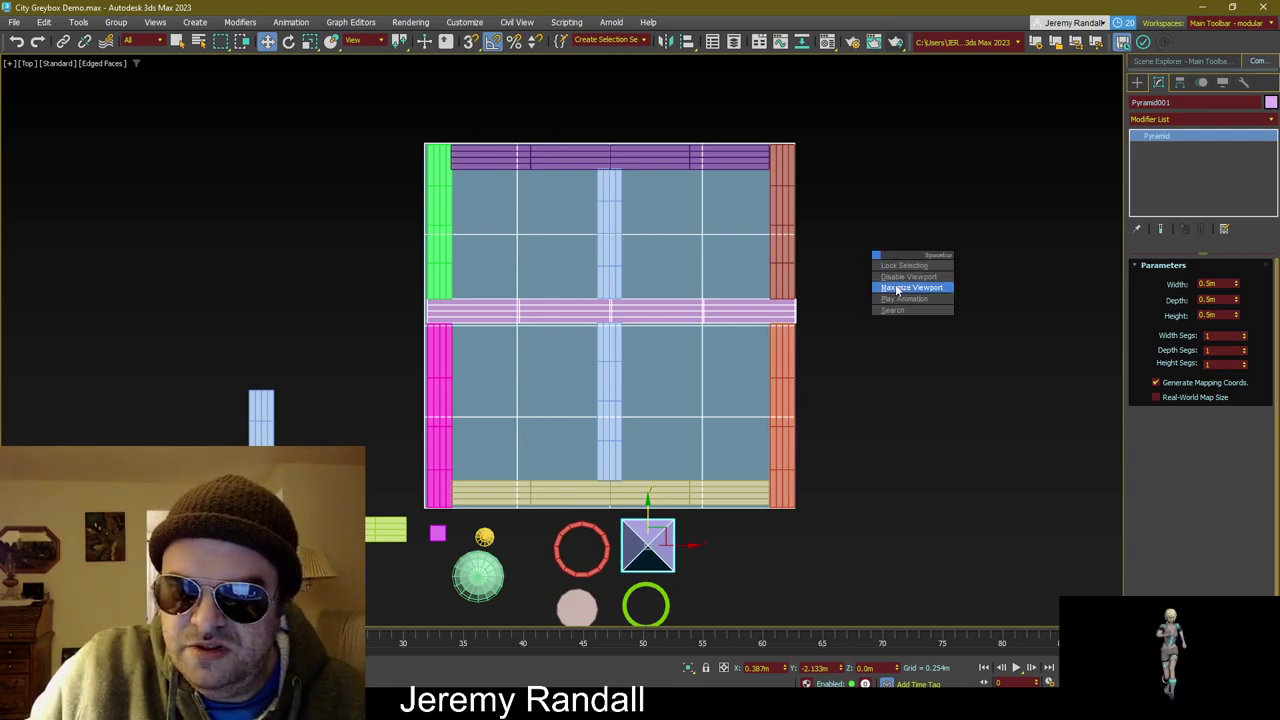
click(897, 288)
Step: Zoom extents in the Perspective view, then orbit and pan to frame the colored block close up
click(935, 427)
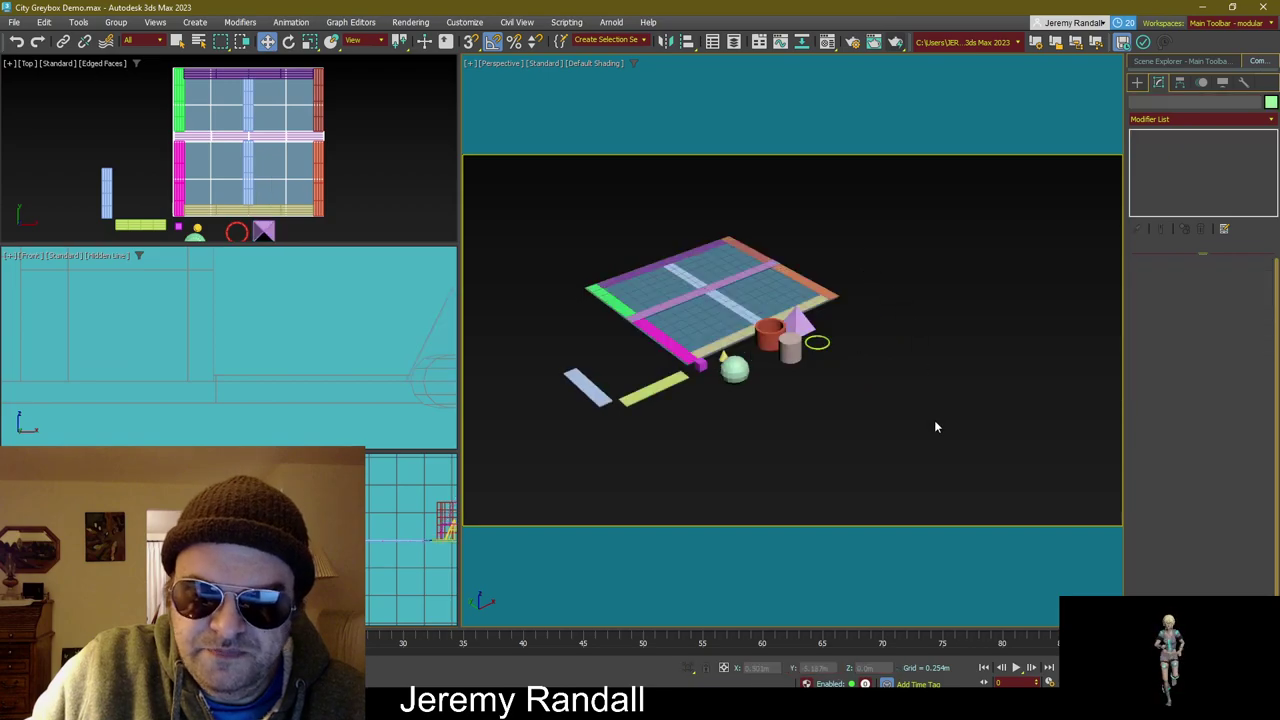
drag(935, 427, 560, 212)
key(z)
click(580, 232)
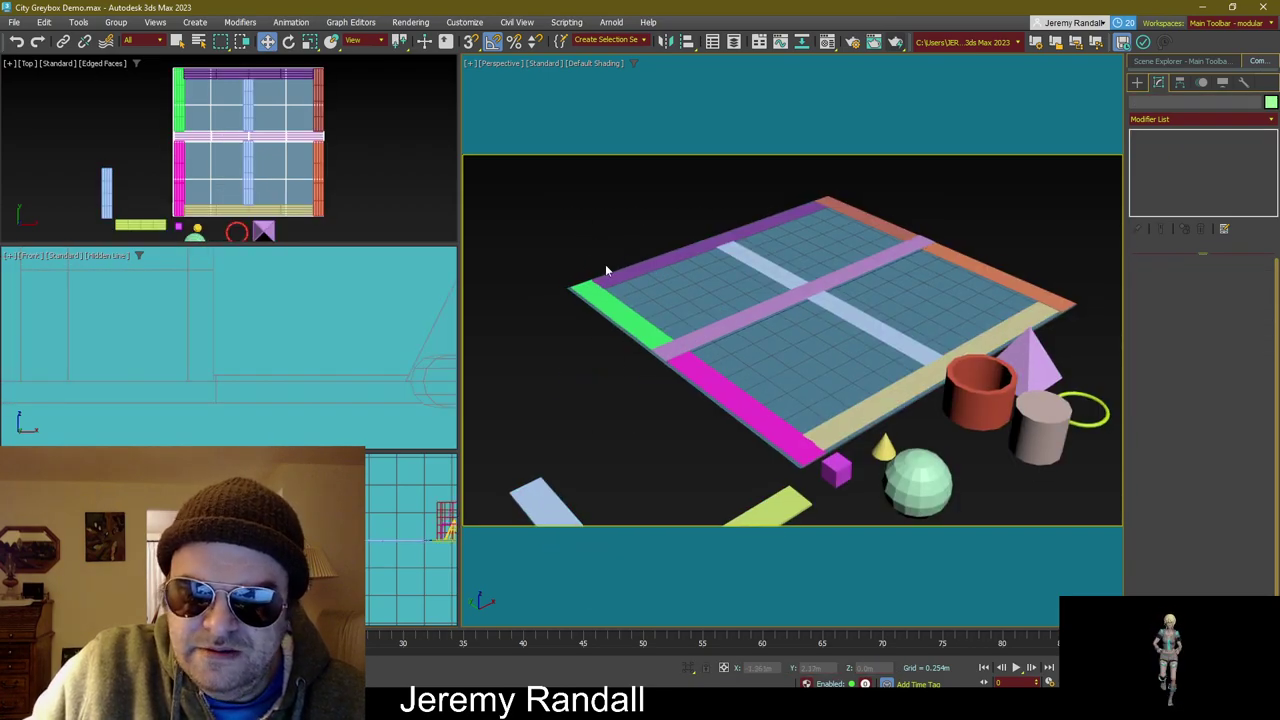
scroll(605, 264, down, 3)
middle_drag(654, 269, 663, 262)
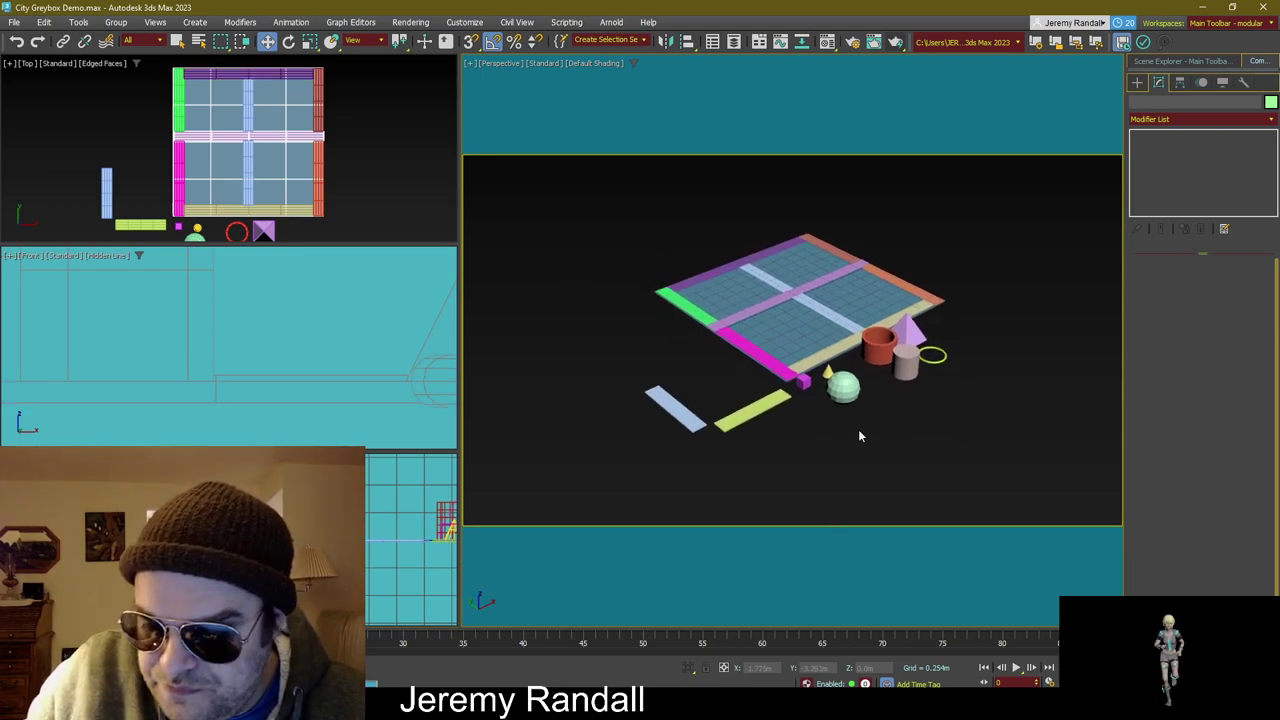
mouse_move(906, 426)
alt+middle_down()
mouse_move(894, 403)
mouse_move(971, 377)
mouse_move(951, 417)
mouse_move(924, 420)
alt+middle_up()
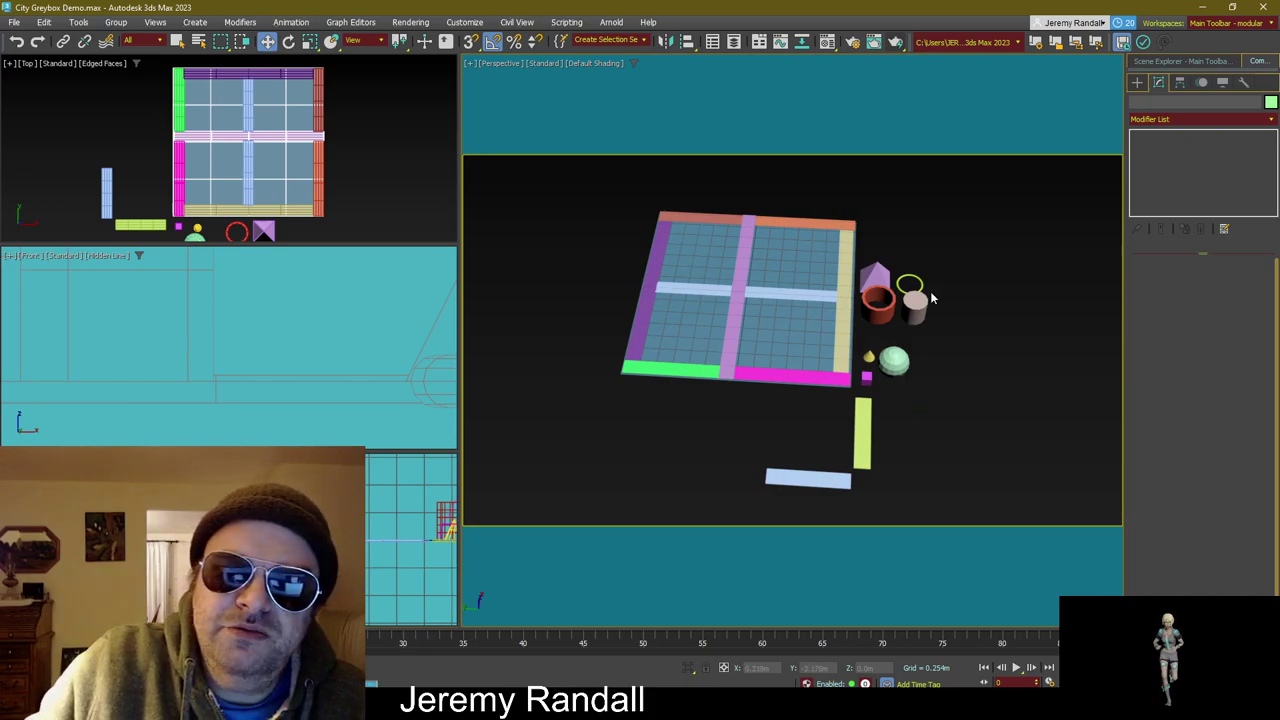
click(866, 377)
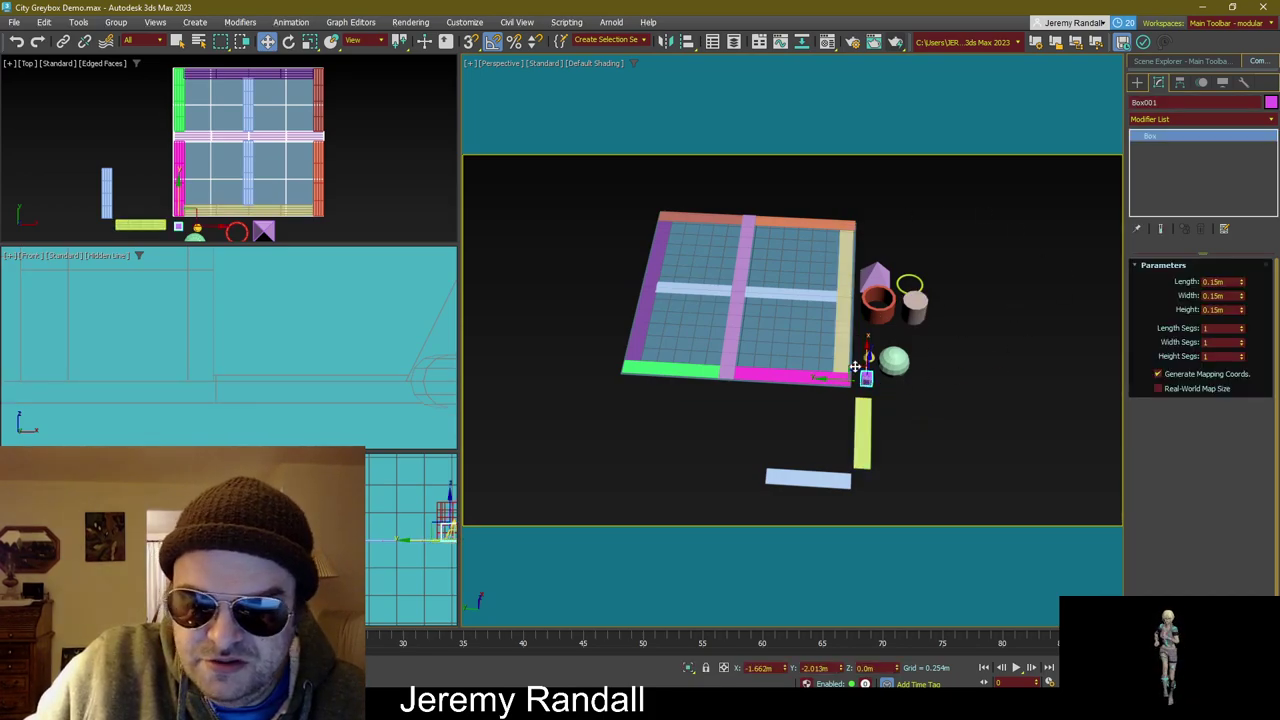
click(607, 459)
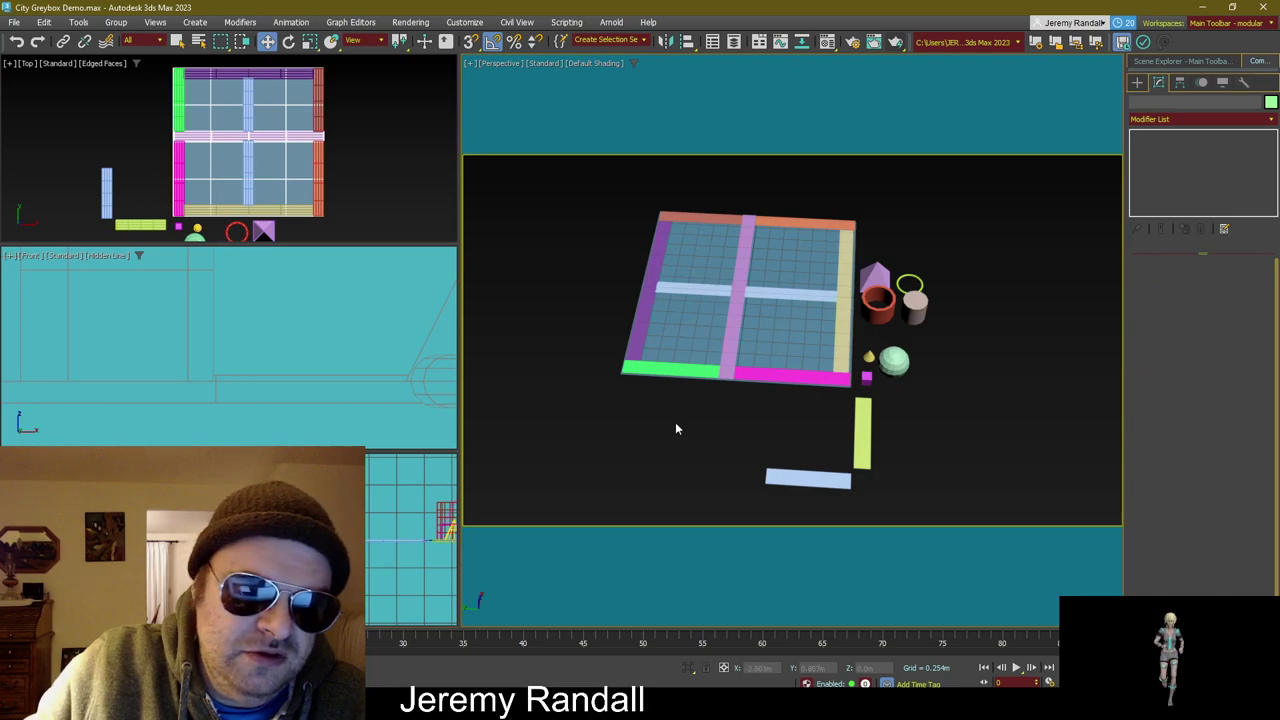
scroll(826, 352, up, 3)
middle_drag(826, 352, 866, 394)
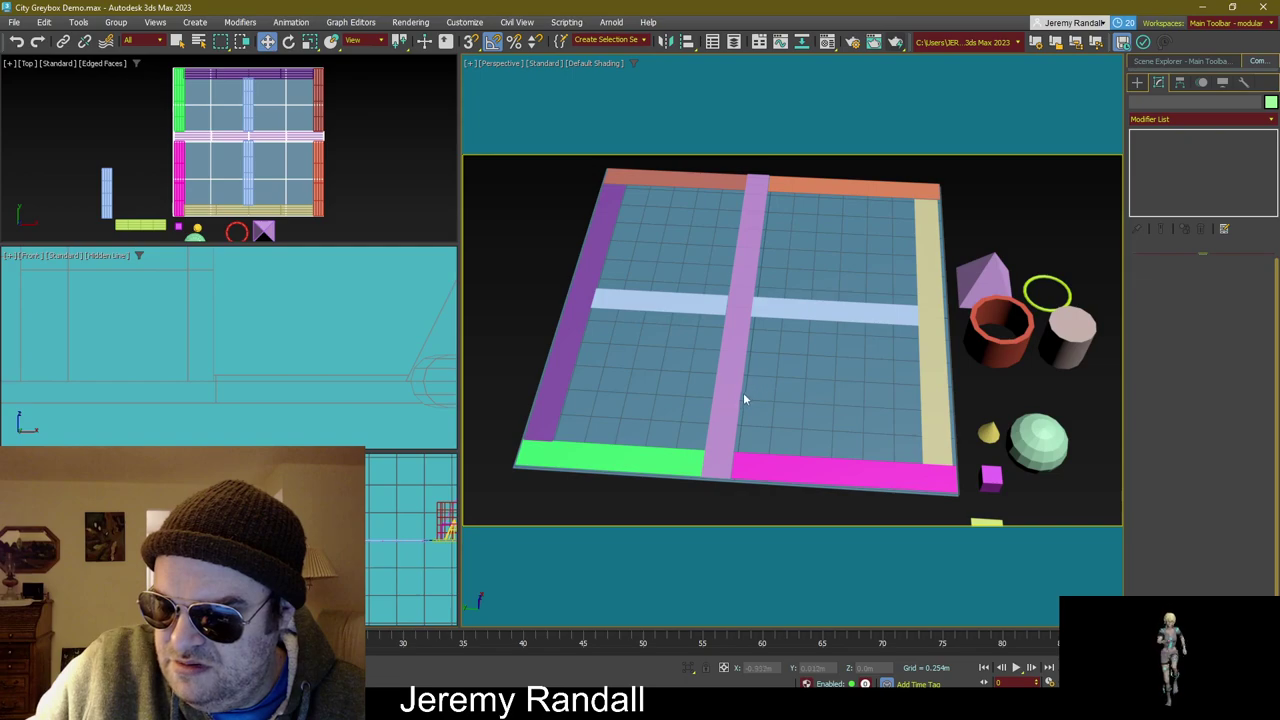
click(812, 313)
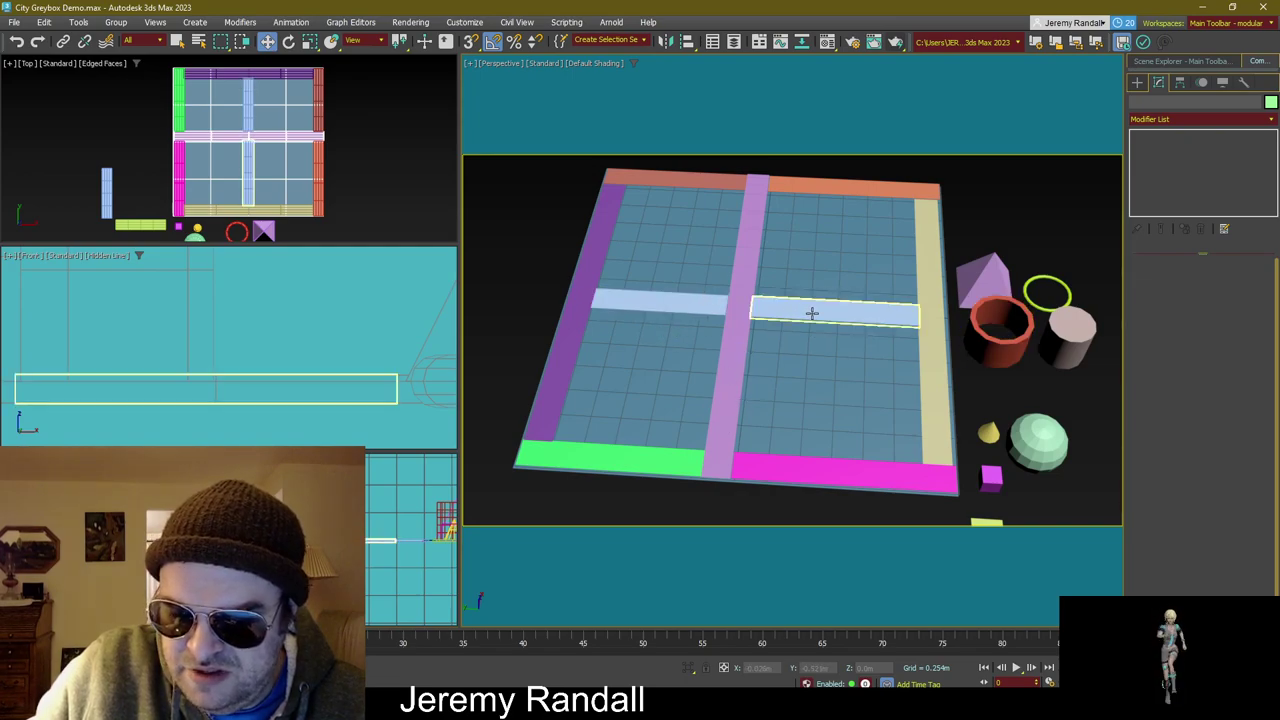
key(ctrl+d)
click(674, 298)
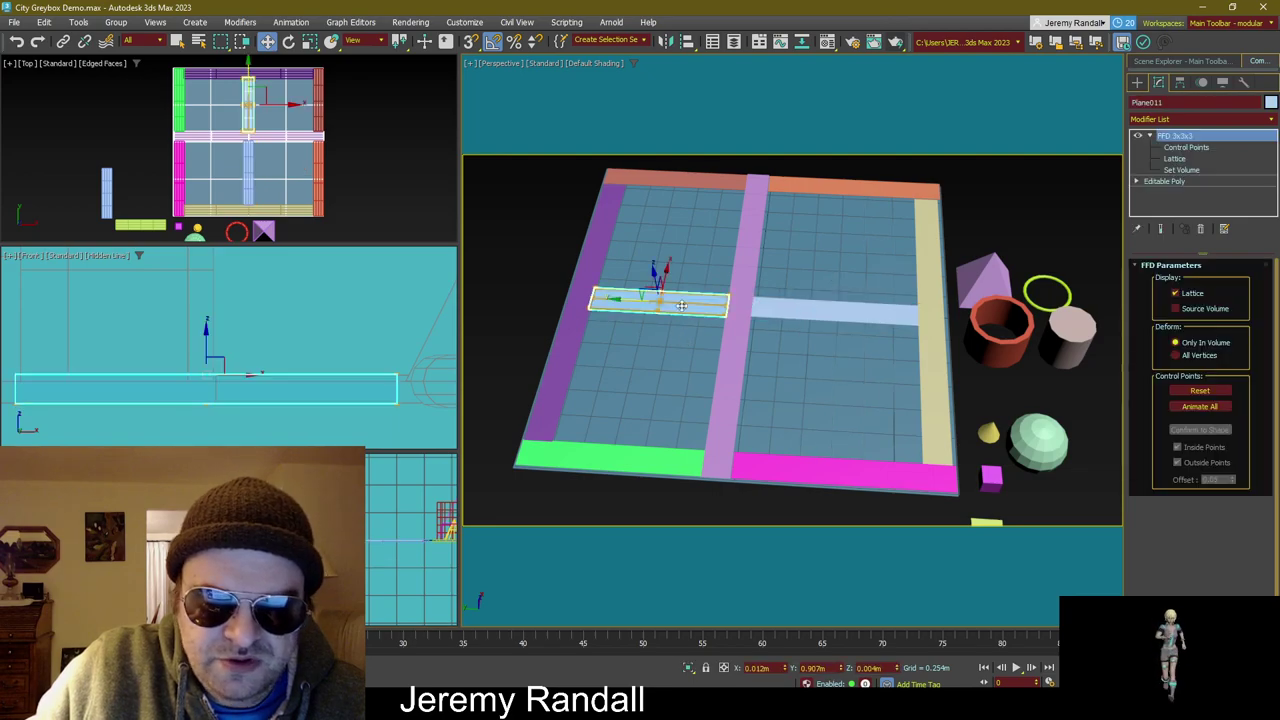
click(941, 248)
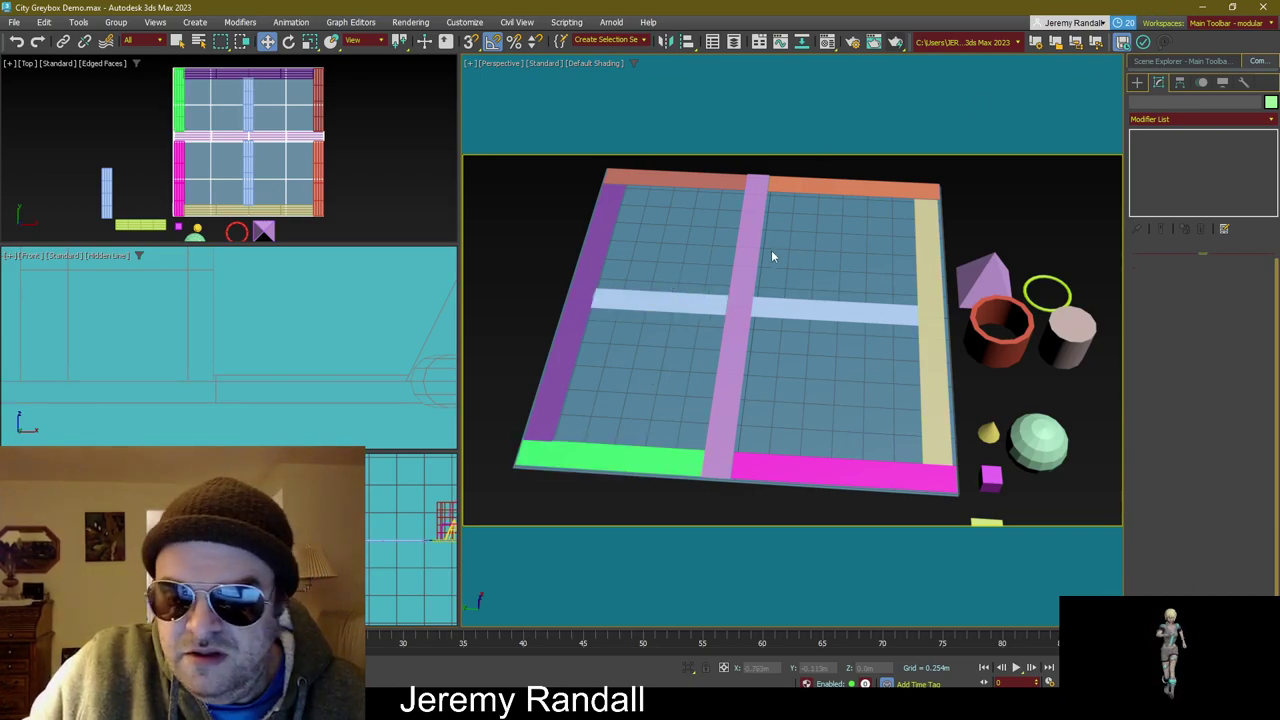
middle_drag(877, 343, 746, 269)
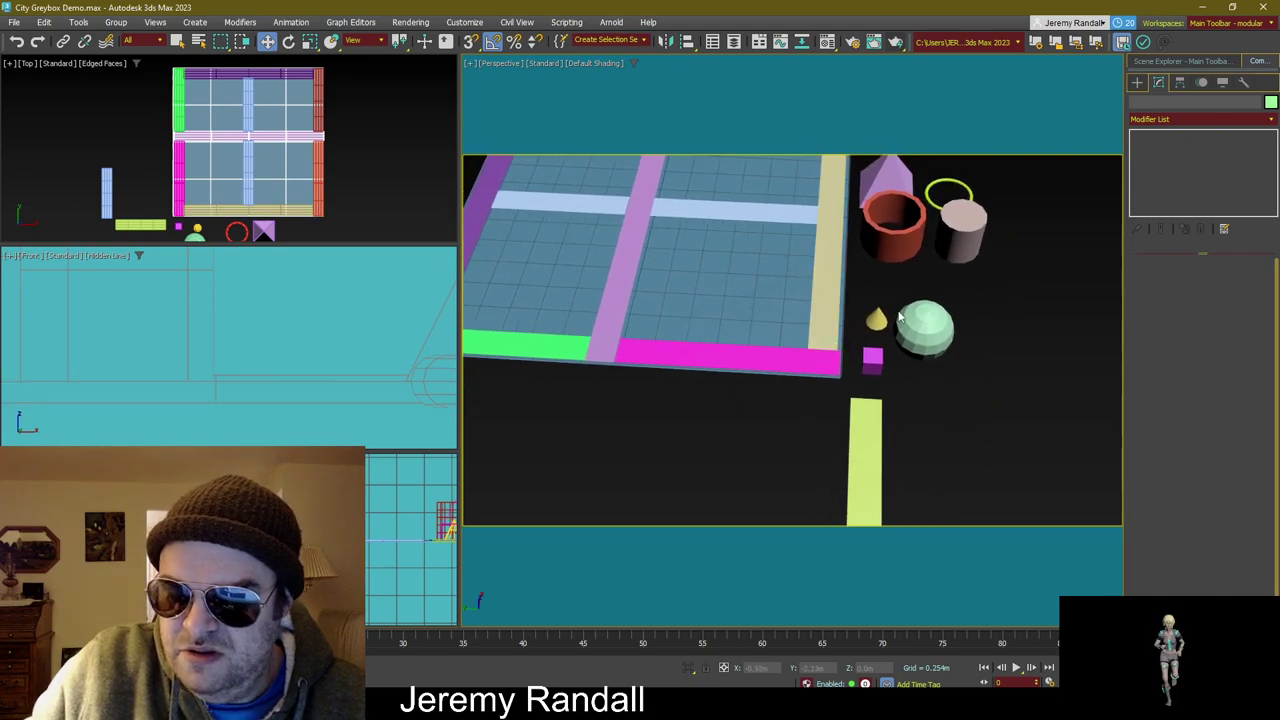
click(870, 357)
click(815, 280)
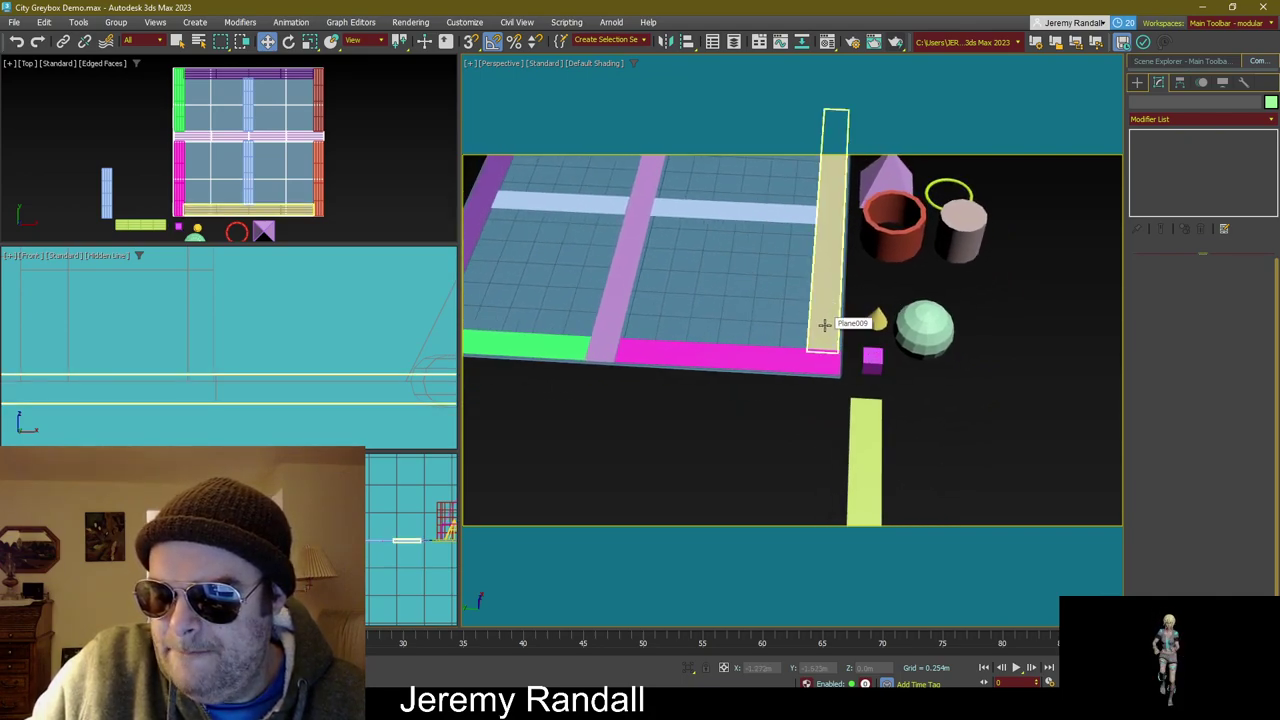
click(826, 324)
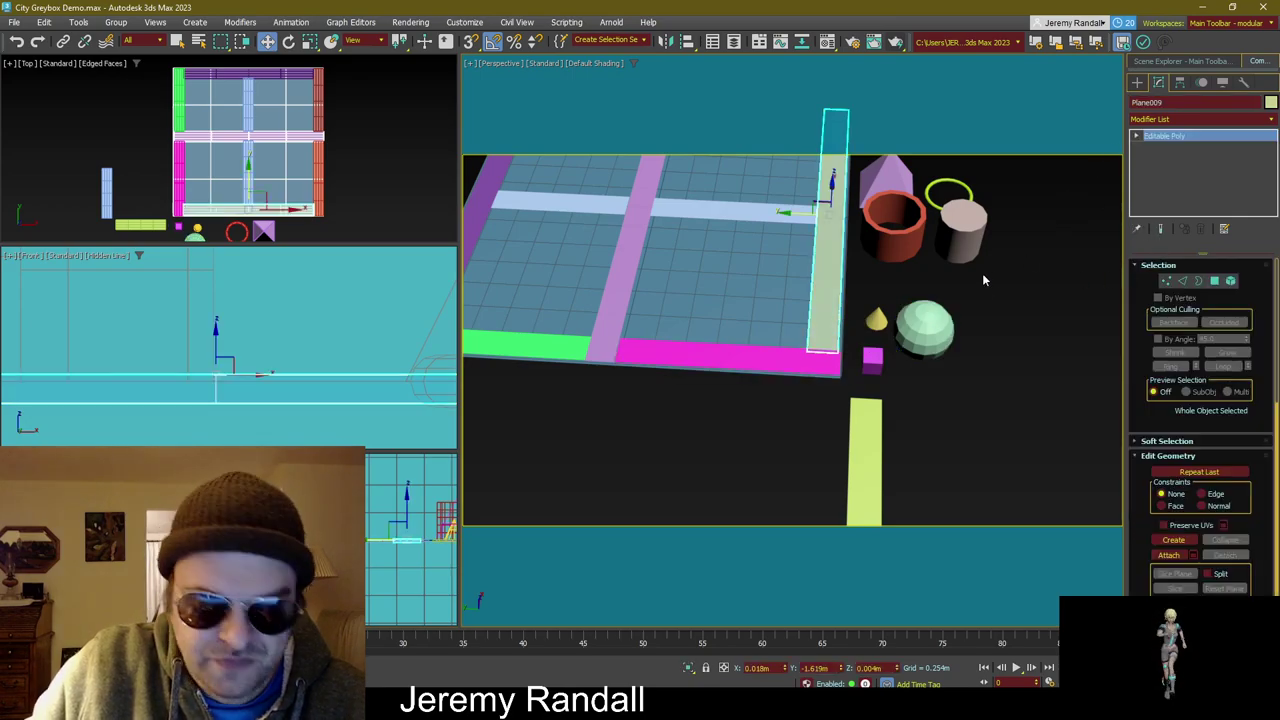
key(2)
key(ctrl+a)
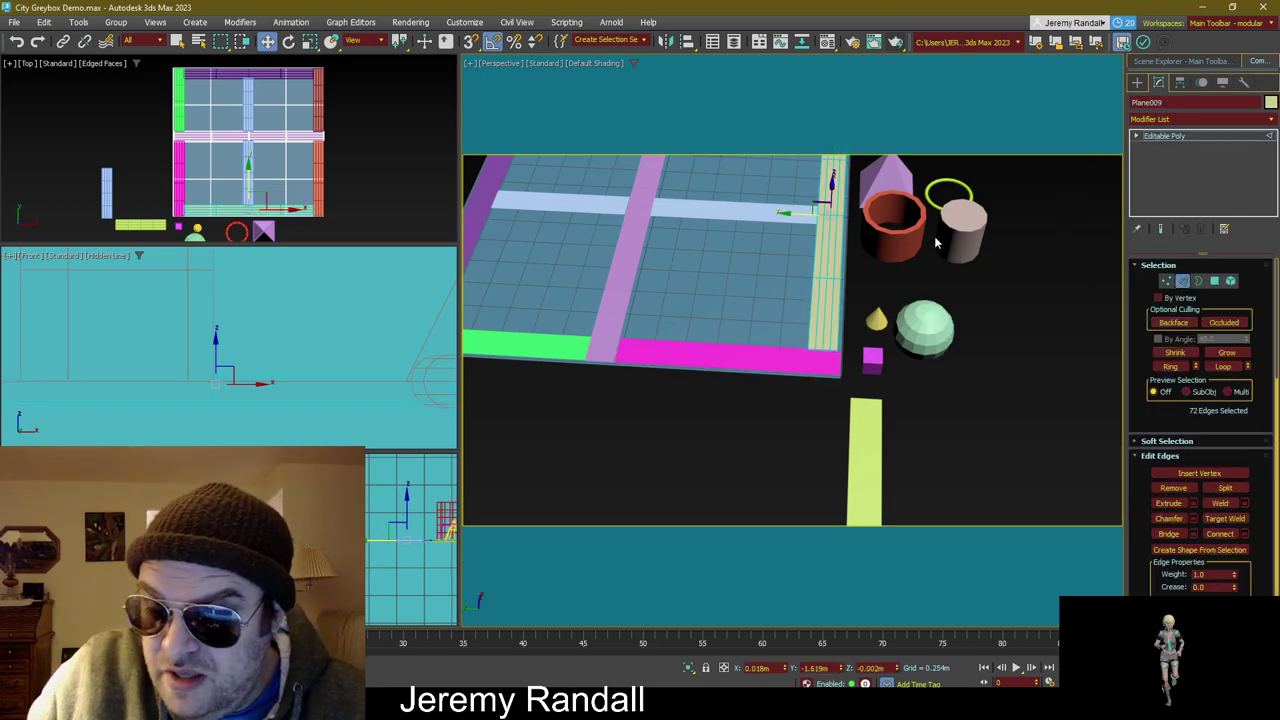
scroll(936, 243, up, 4)
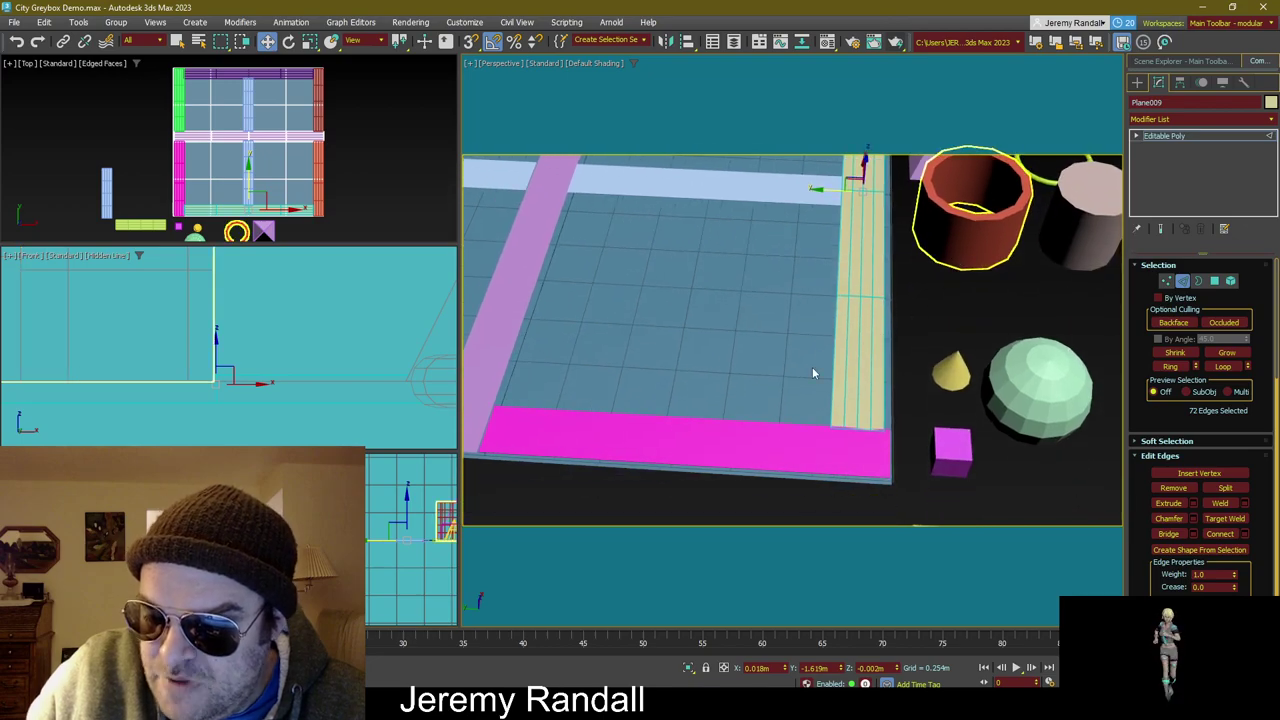
click(950, 338)
scroll(926, 271, down, 8)
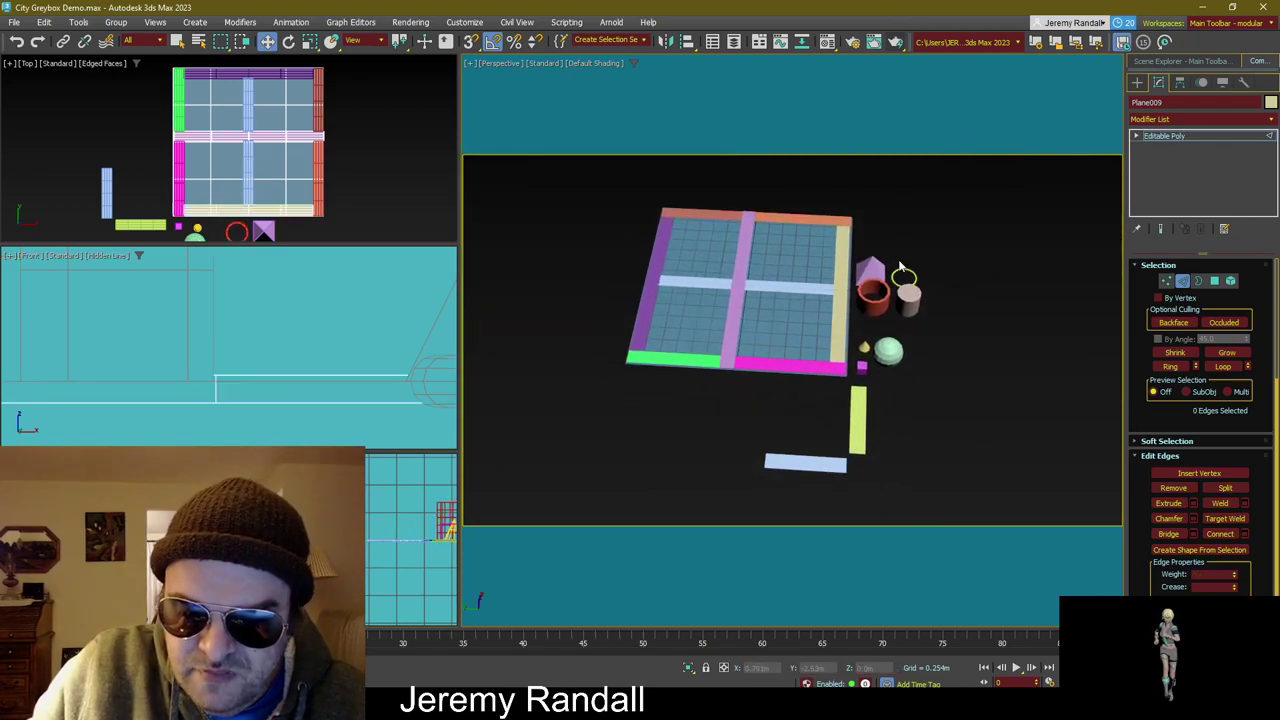
scroll(795, 305, up, 5)
middle_drag(791, 306, 808, 360)
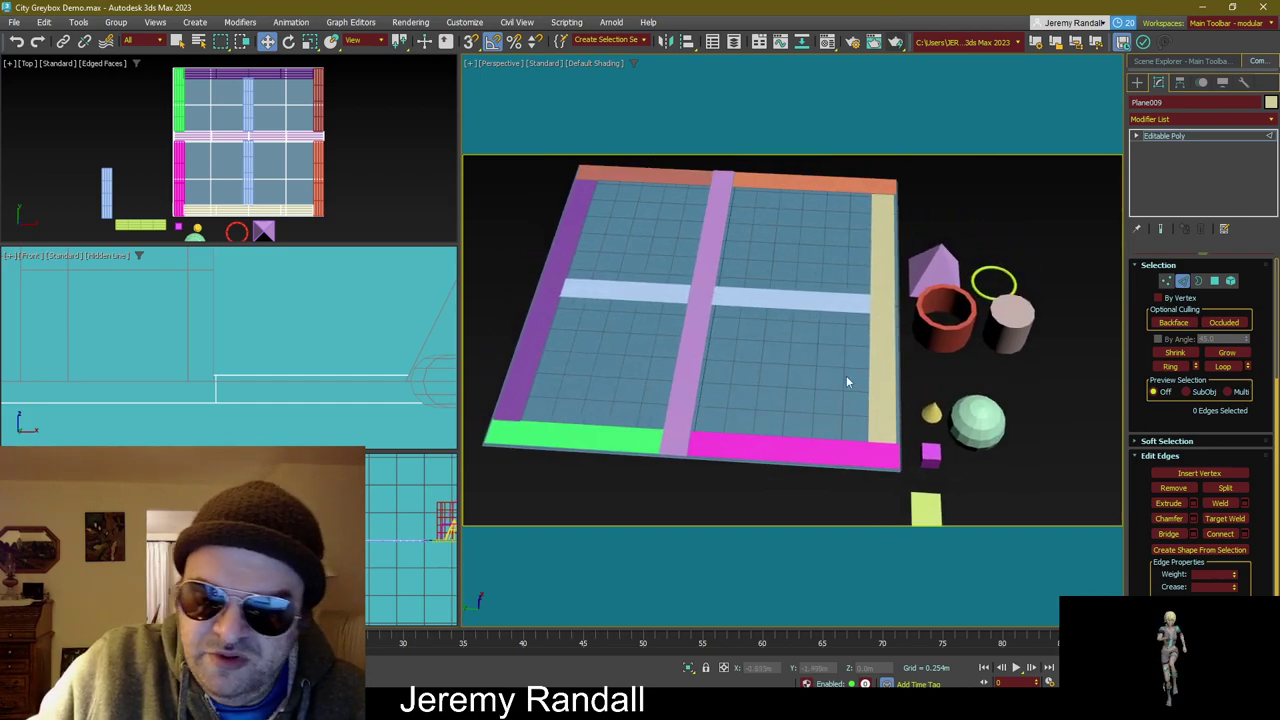
key(q)
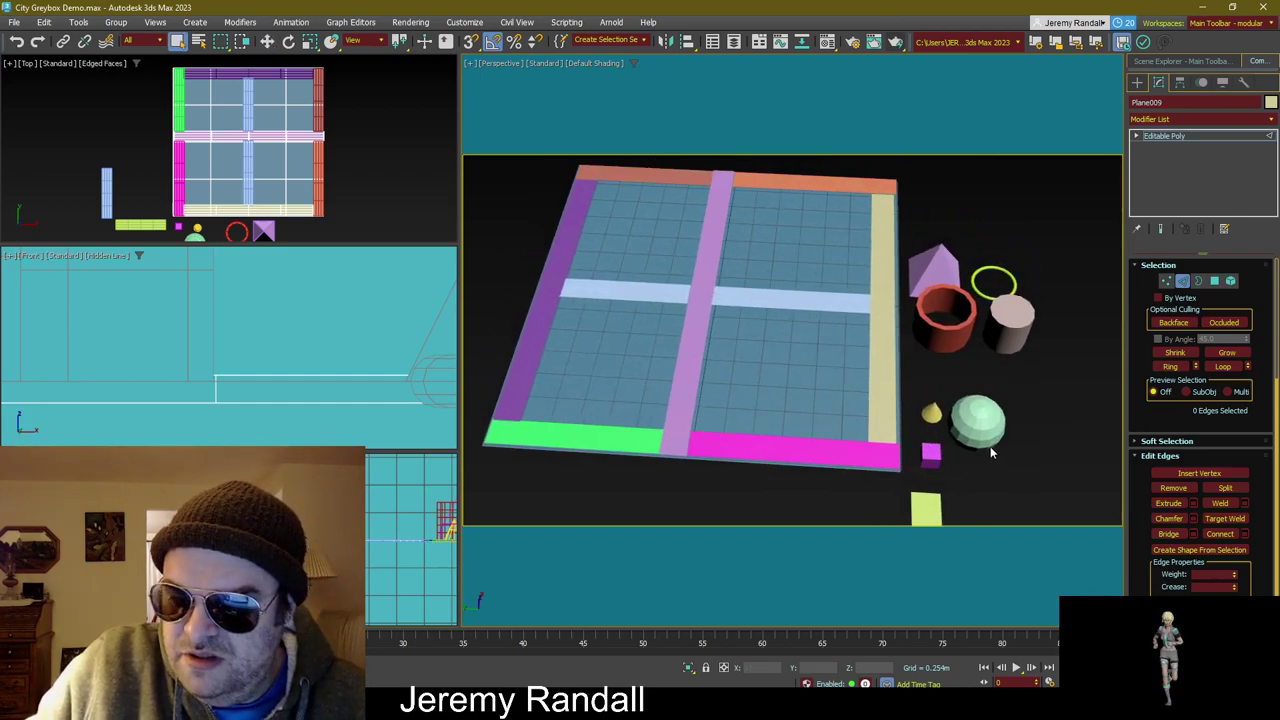
click(1178, 136)
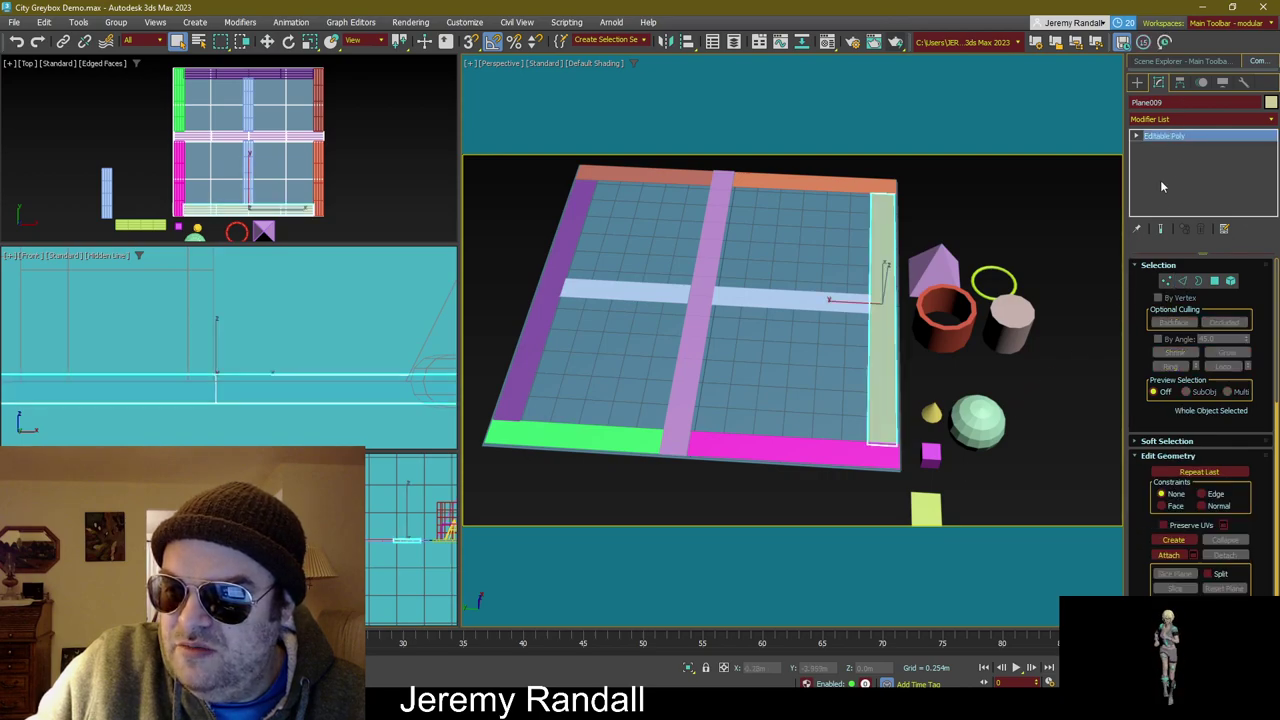
click(1042, 412)
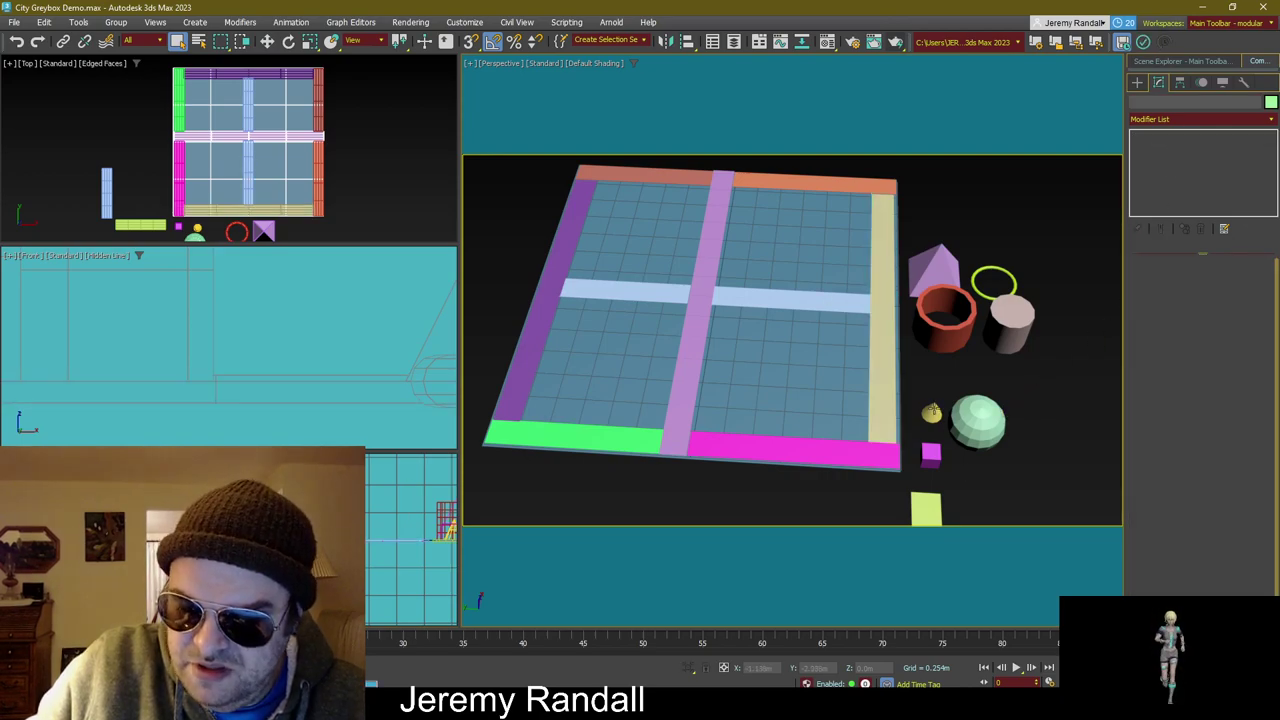
click(930, 453)
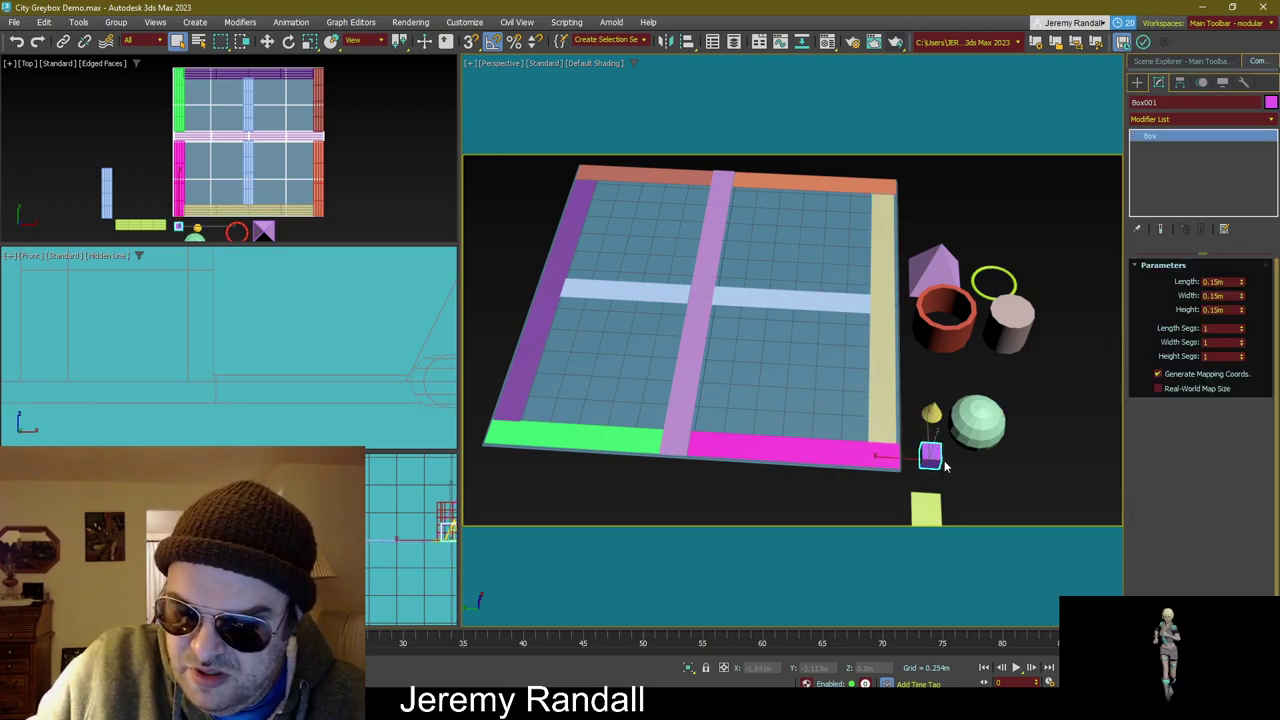
Step: Set the pink cylinder's height to 0.33m and its radius to 0.42m
click(1028, 408)
click(1010, 330)
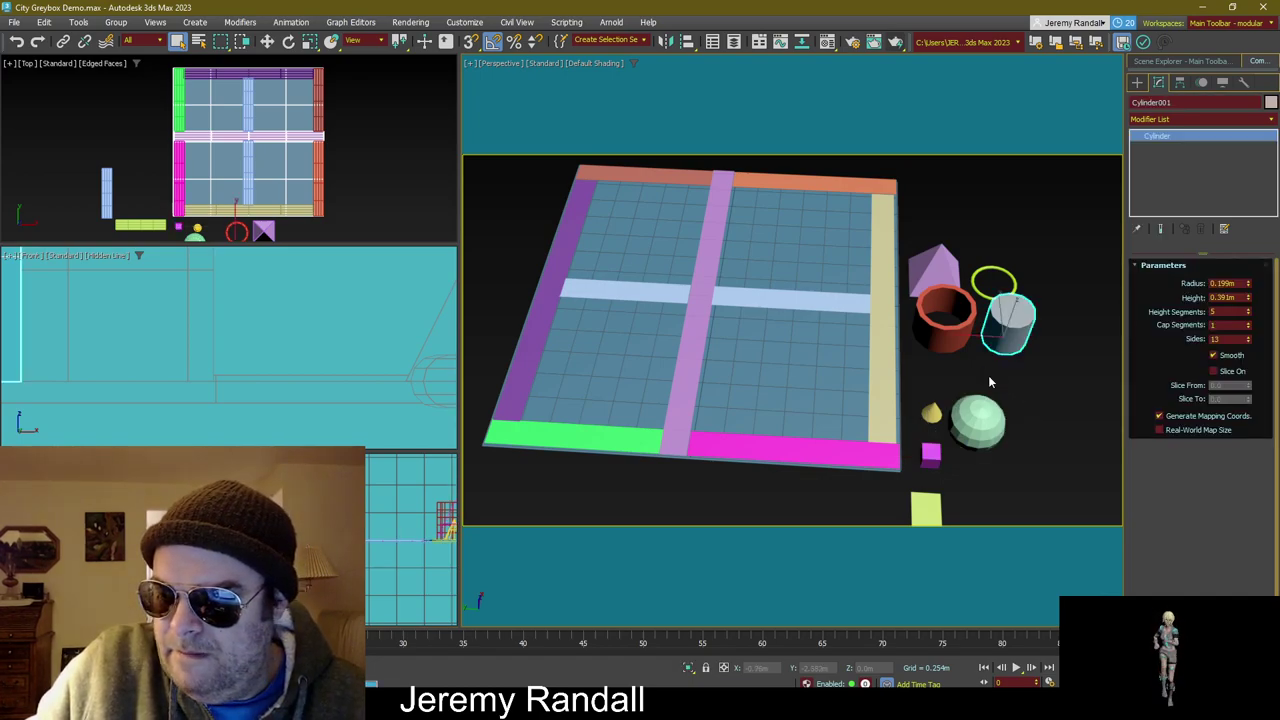
double_click(1239, 297)
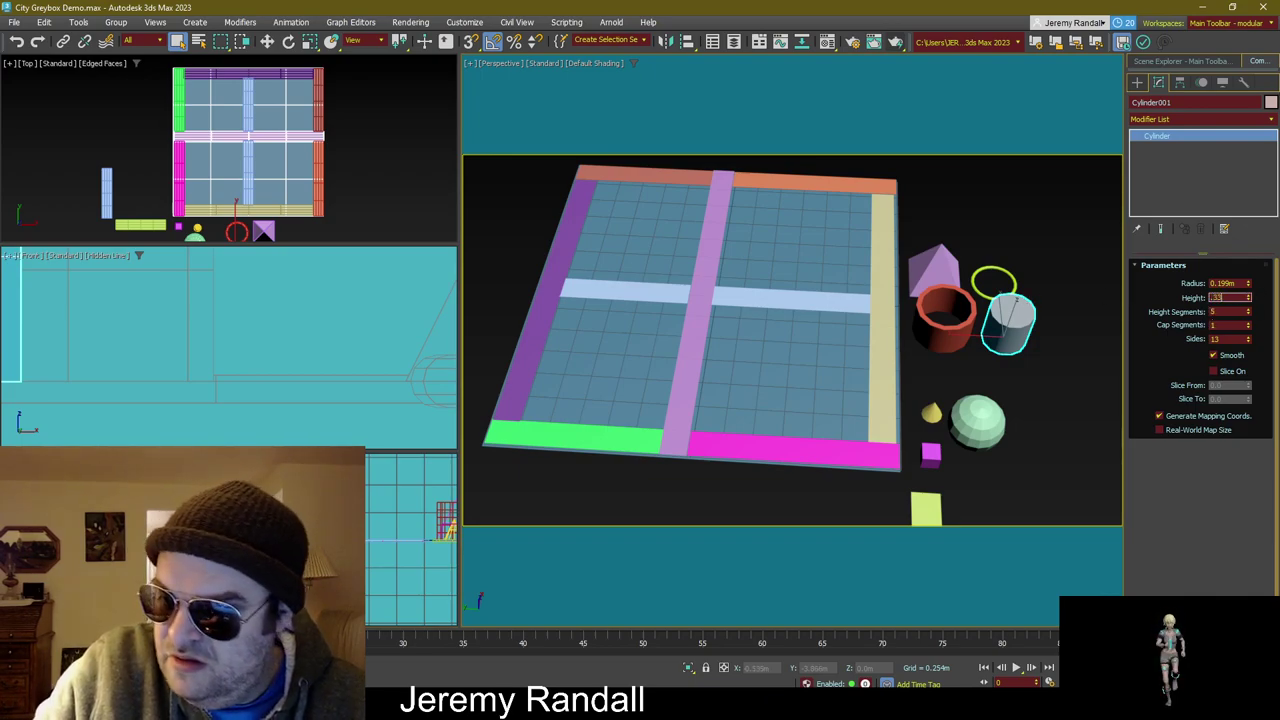
text(0.33)
key(Return)
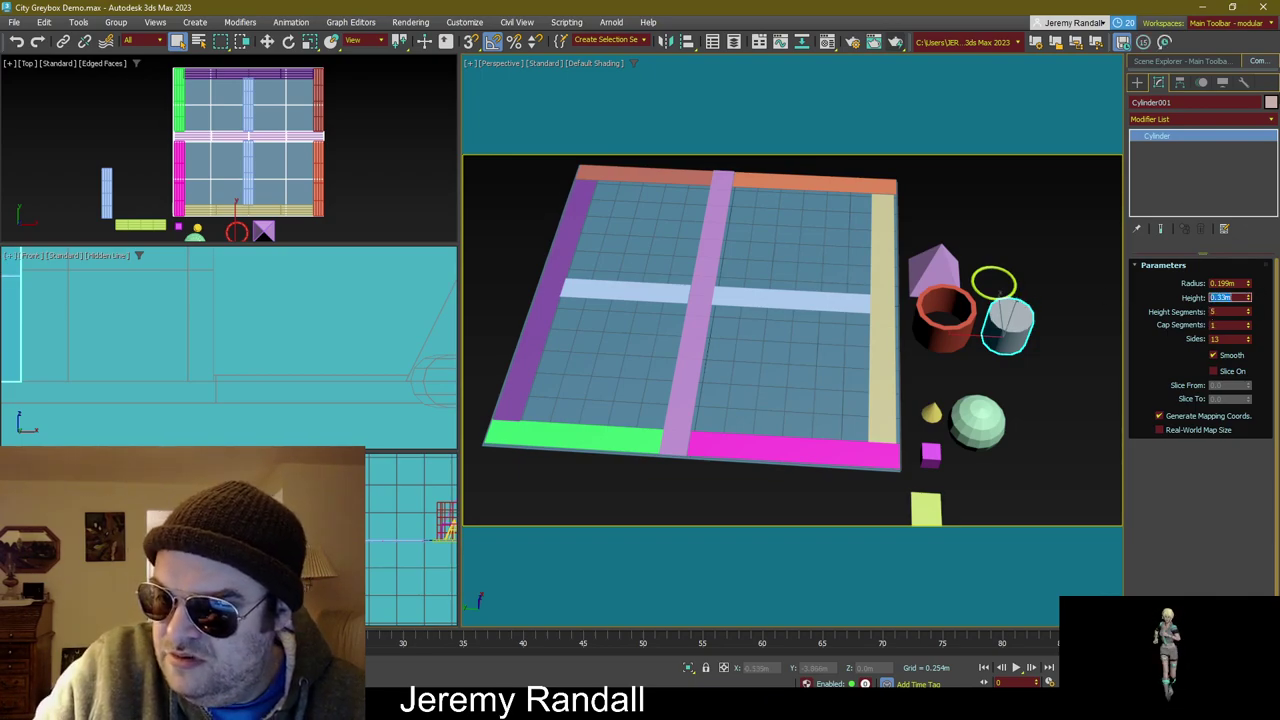
double_click(1238, 284)
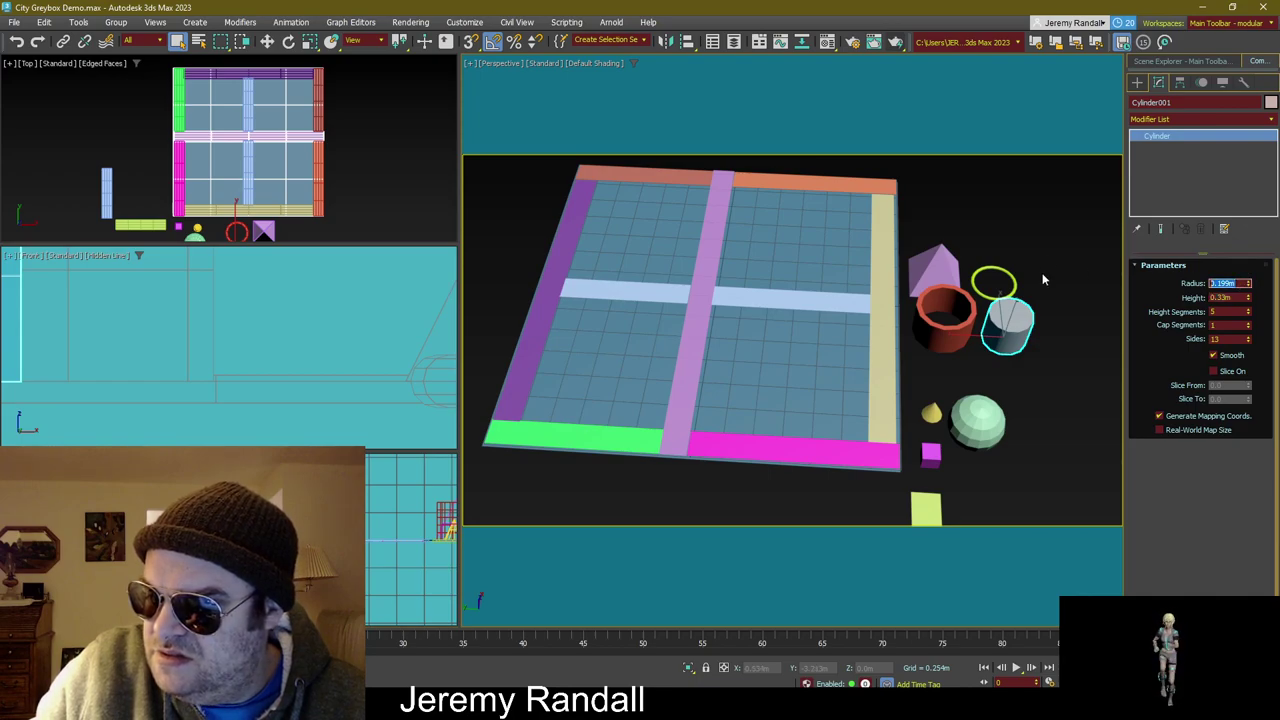
key(BackSpace)
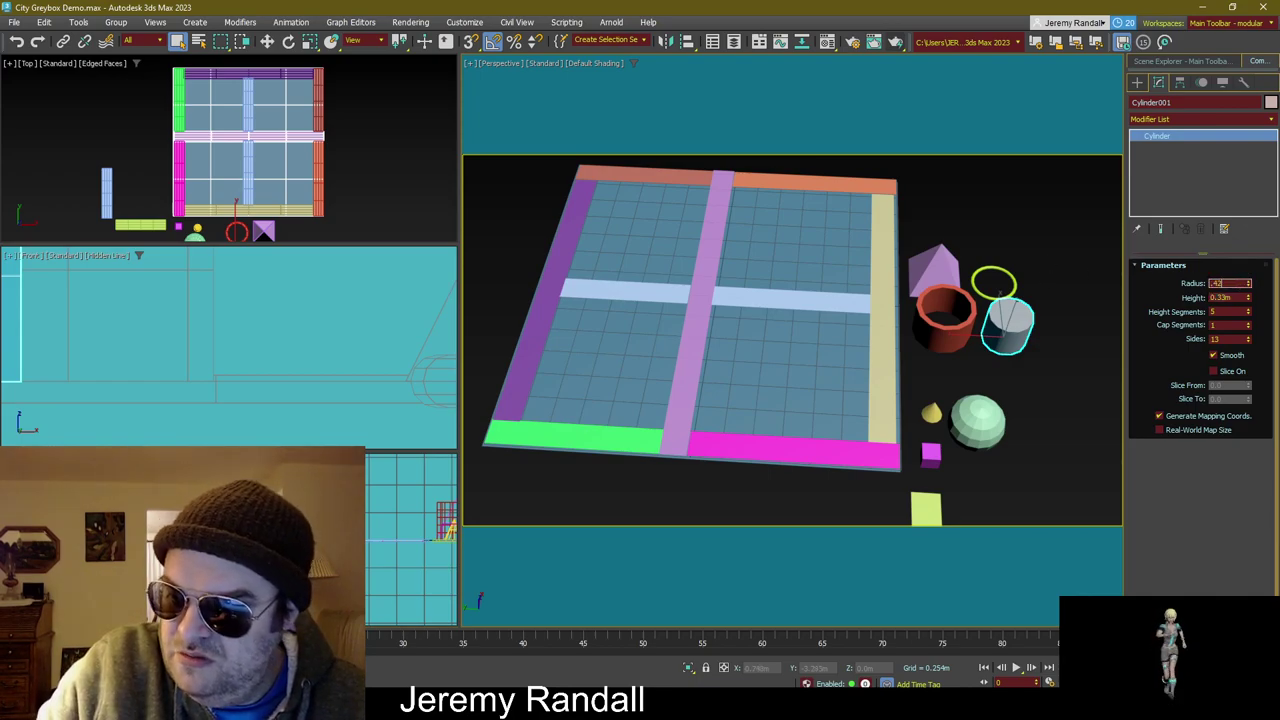
text(.42)
key(Return)
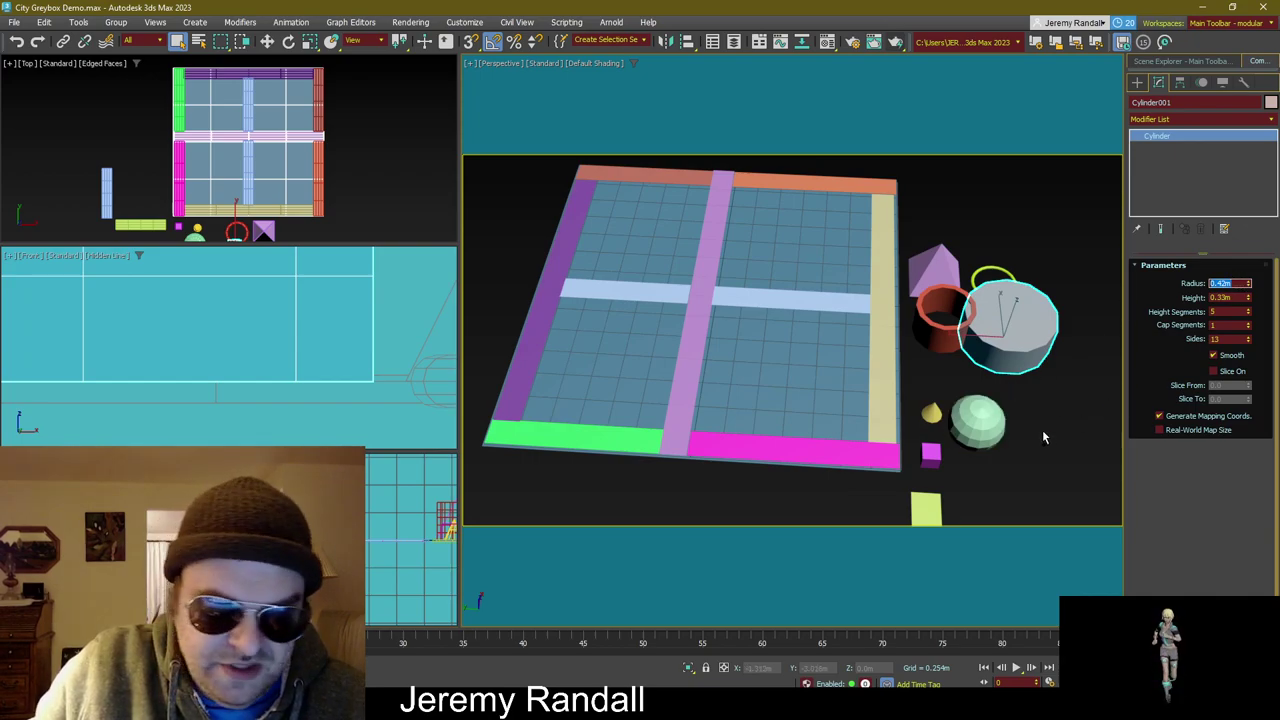
Step: Move the cylinder down-right so it sits beside the red tube, off the block
click(1081, 438)
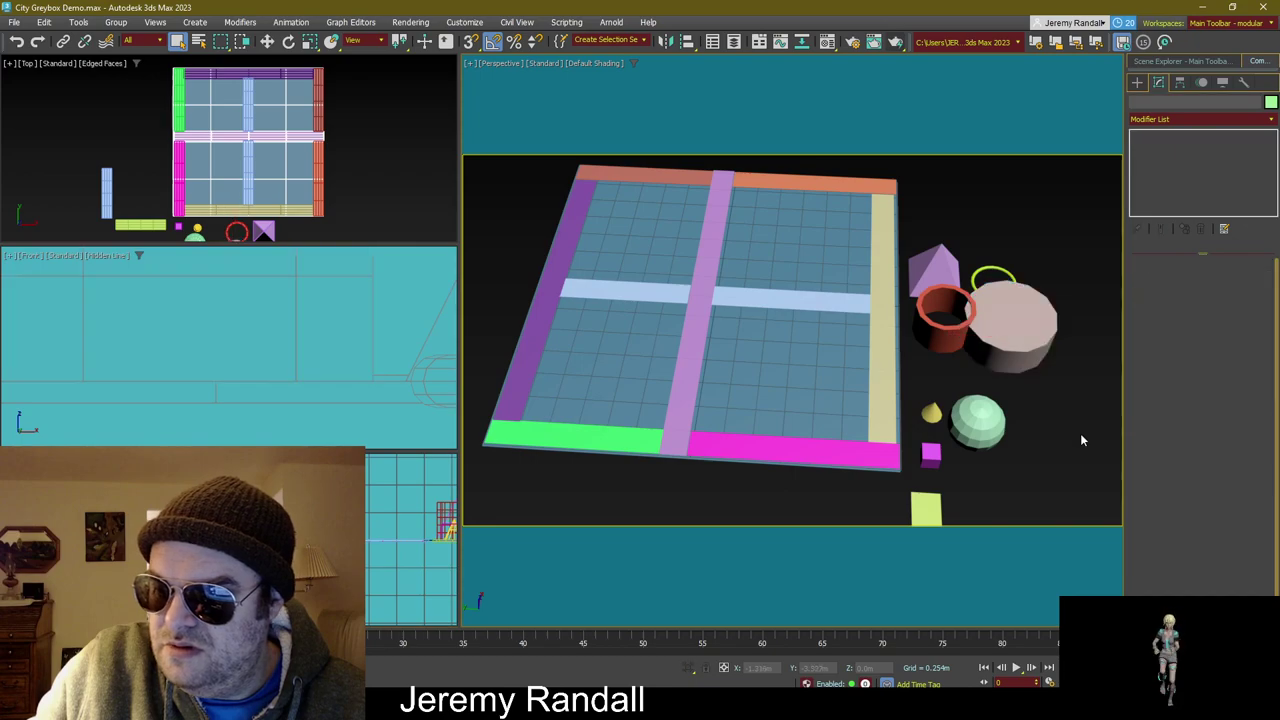
click(1030, 370)
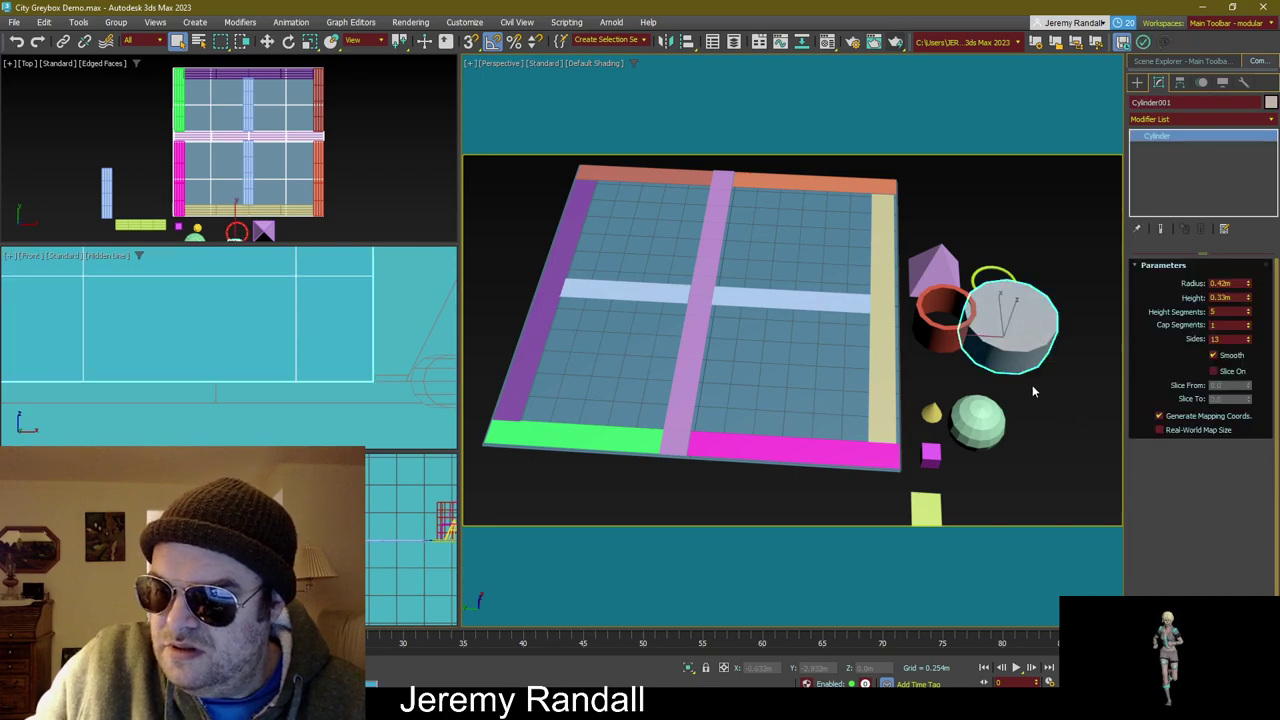
key(w)
drag(990, 319, 1032, 337)
click(1028, 436)
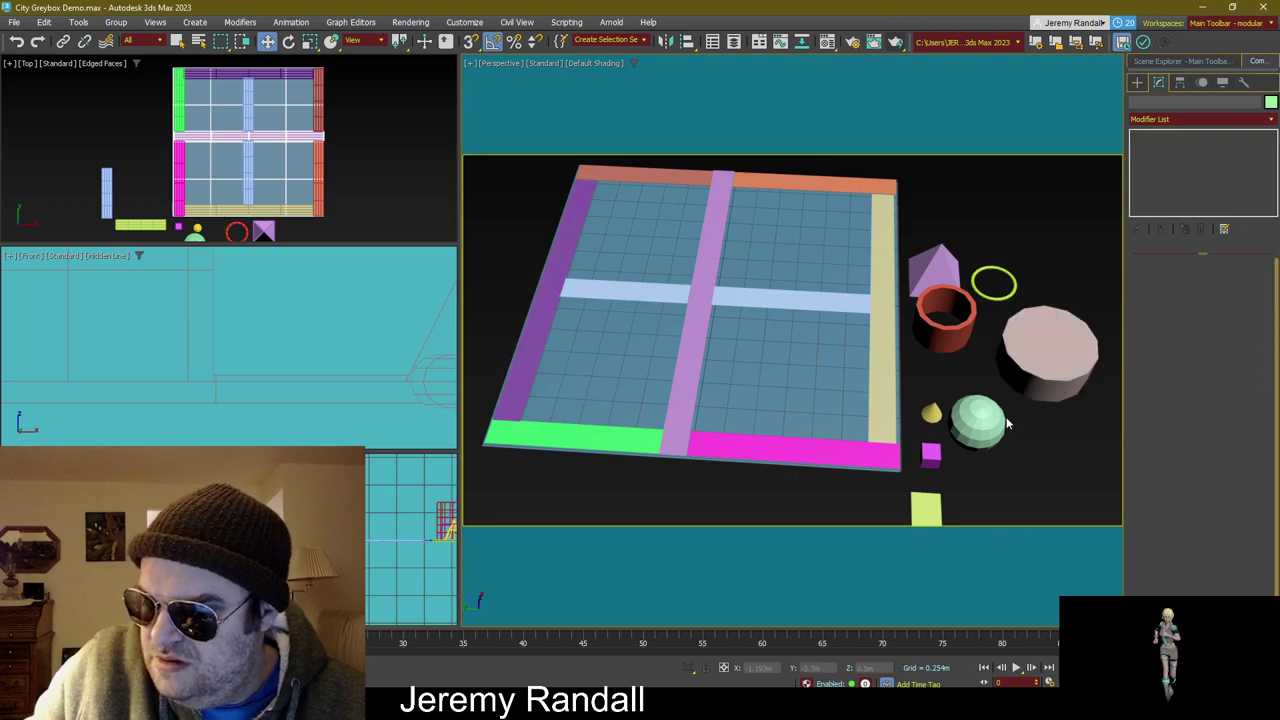
click(1031, 358)
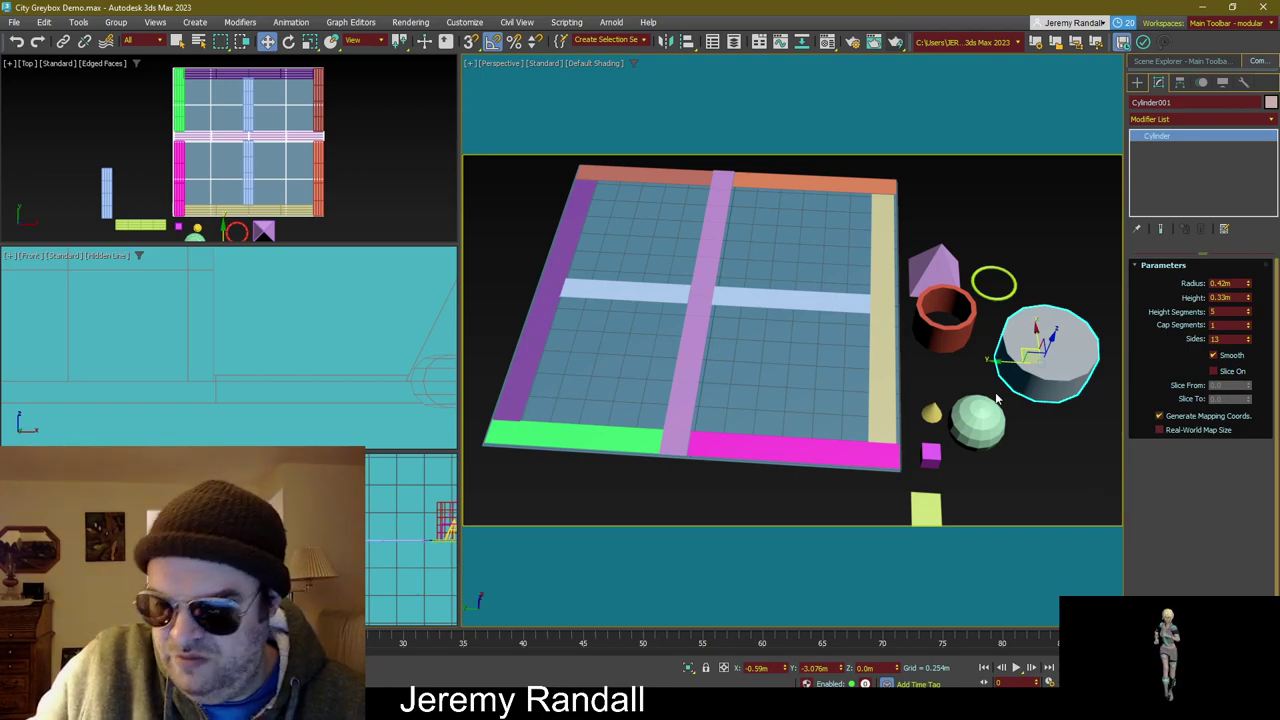
Step: Shift-drag a copy of the cylinder onto the block, try Slice On, then undo the slice
shift+drag(1018, 362, 727, 338)
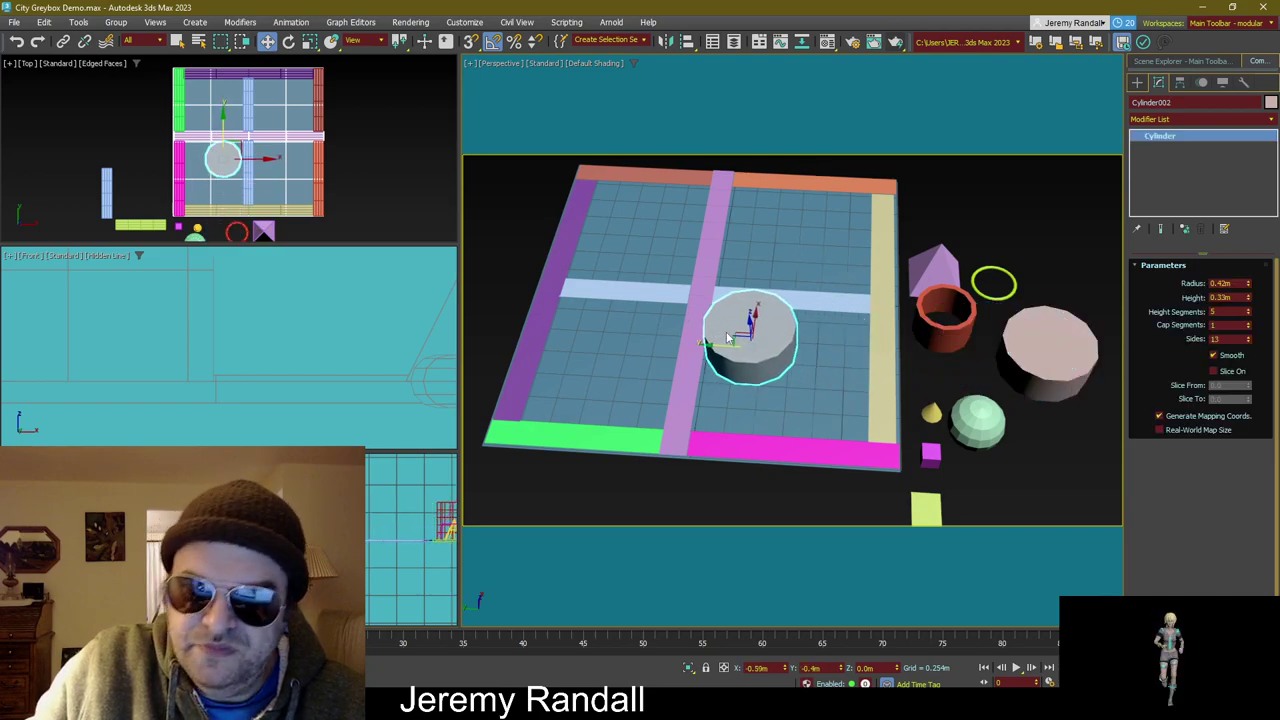
click(641, 413)
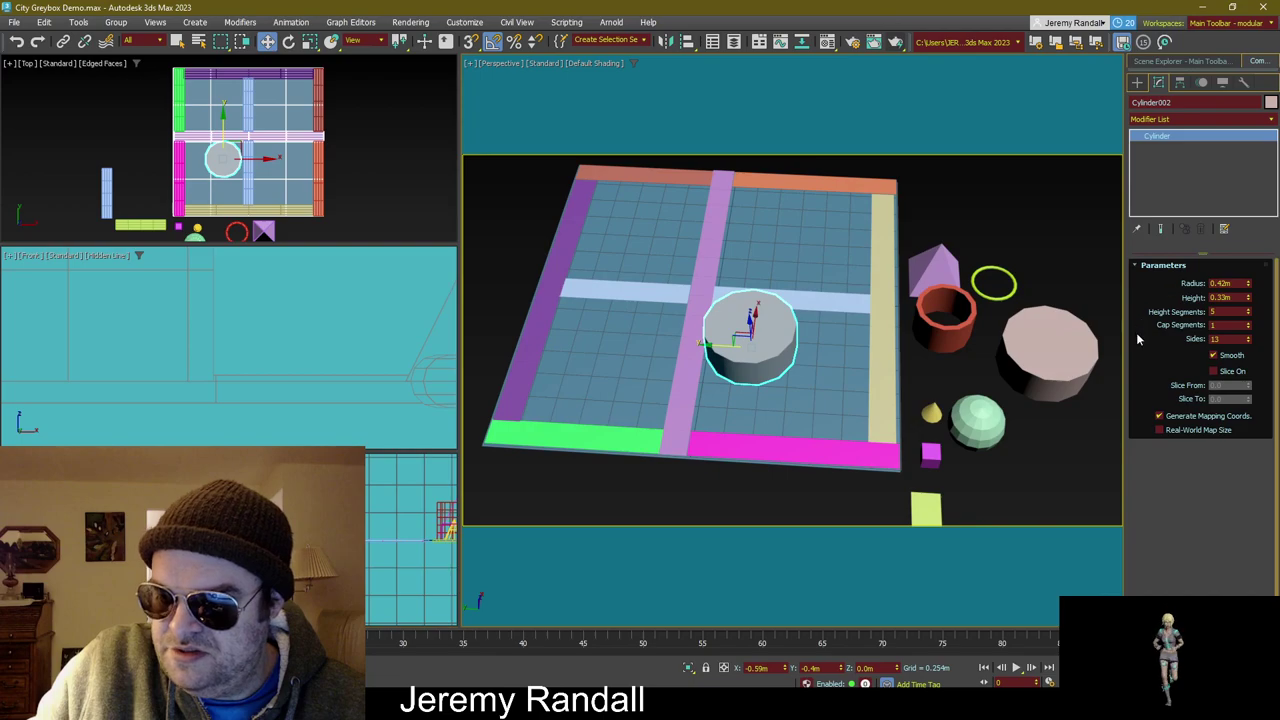
click(1230, 372)
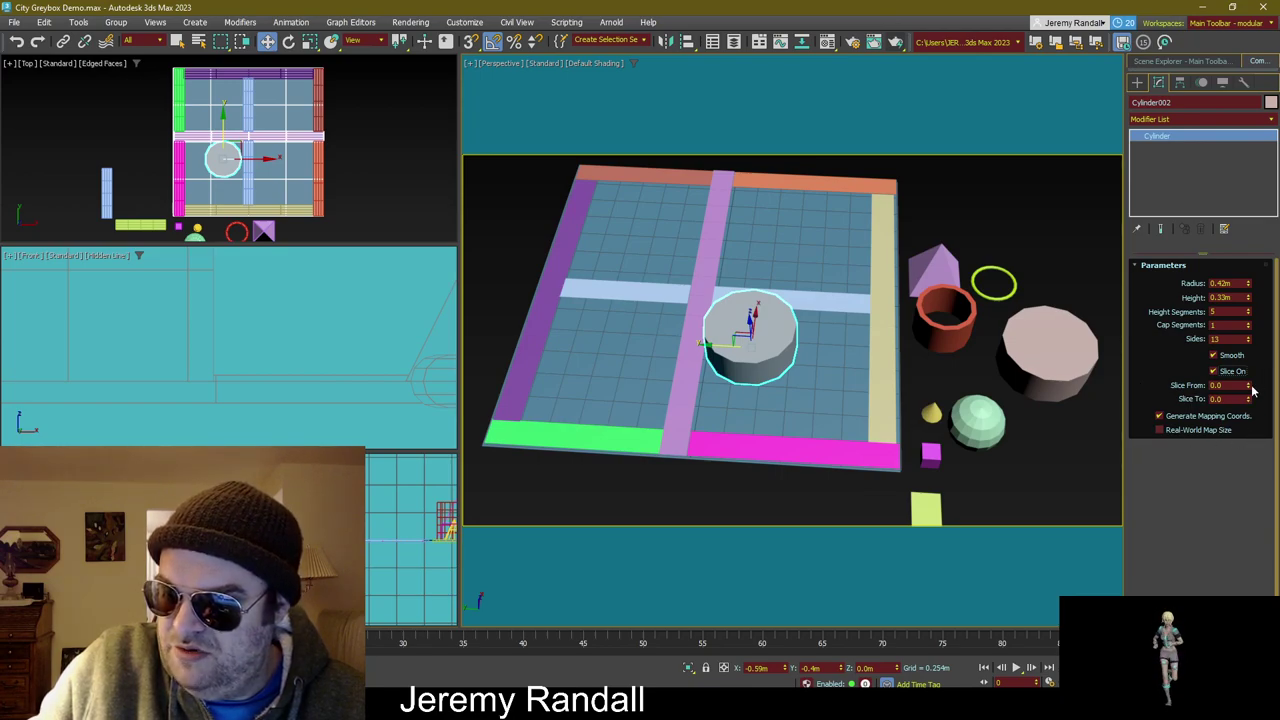
drag(1252, 390, 1045, 7)
key(ctrl+z)
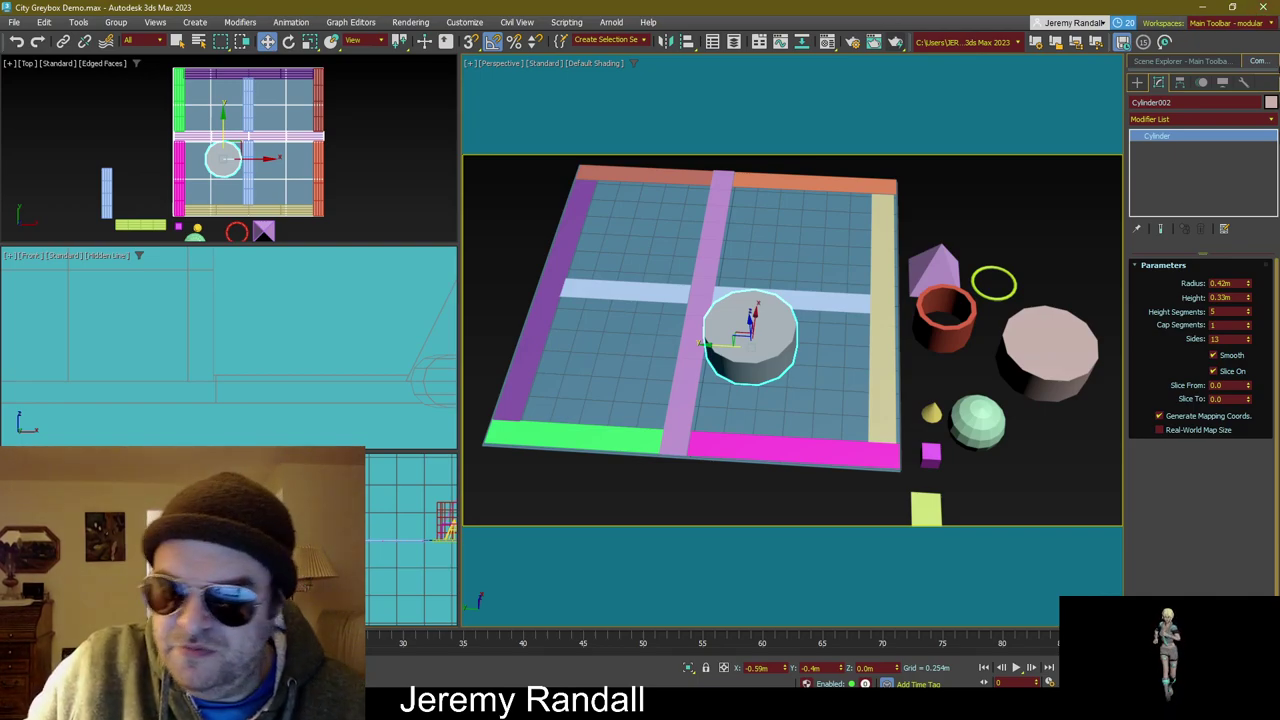
Step: Uniformly scale the copied cylinder down into a small post near the crossroad
key(r)
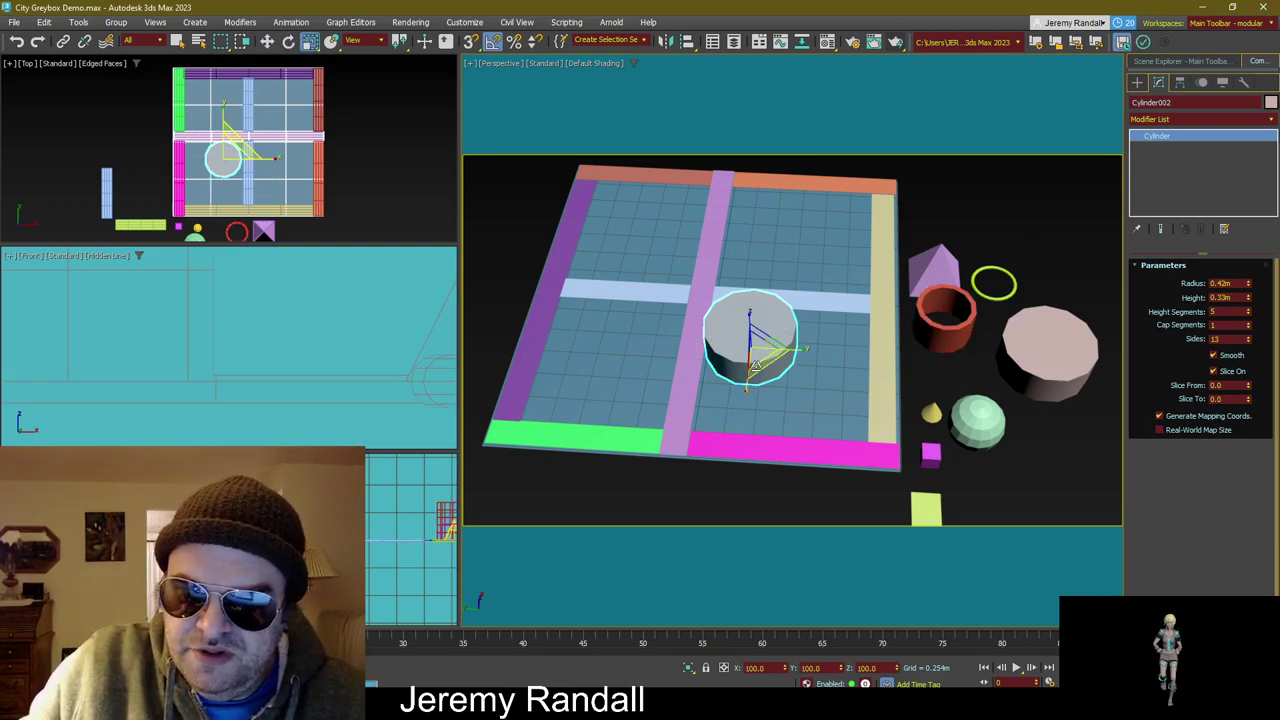
drag(768, 353, 595, 596)
key(w)
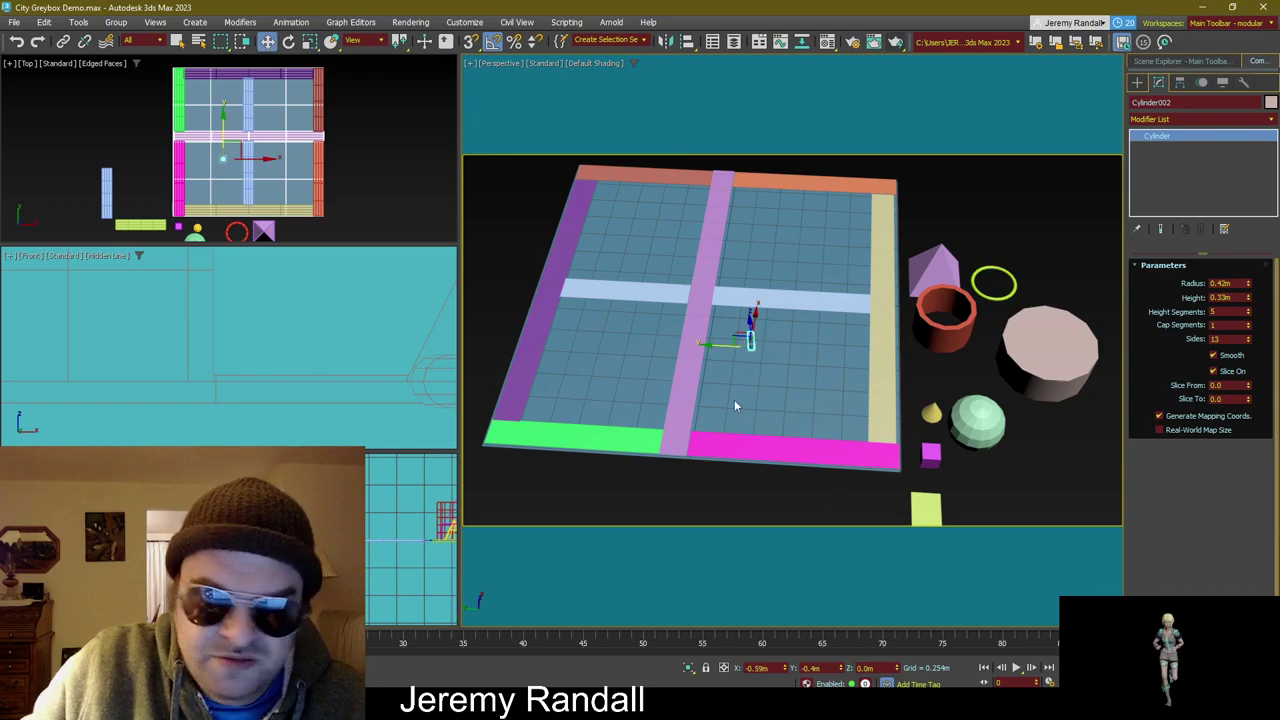
right_click(241, 150)
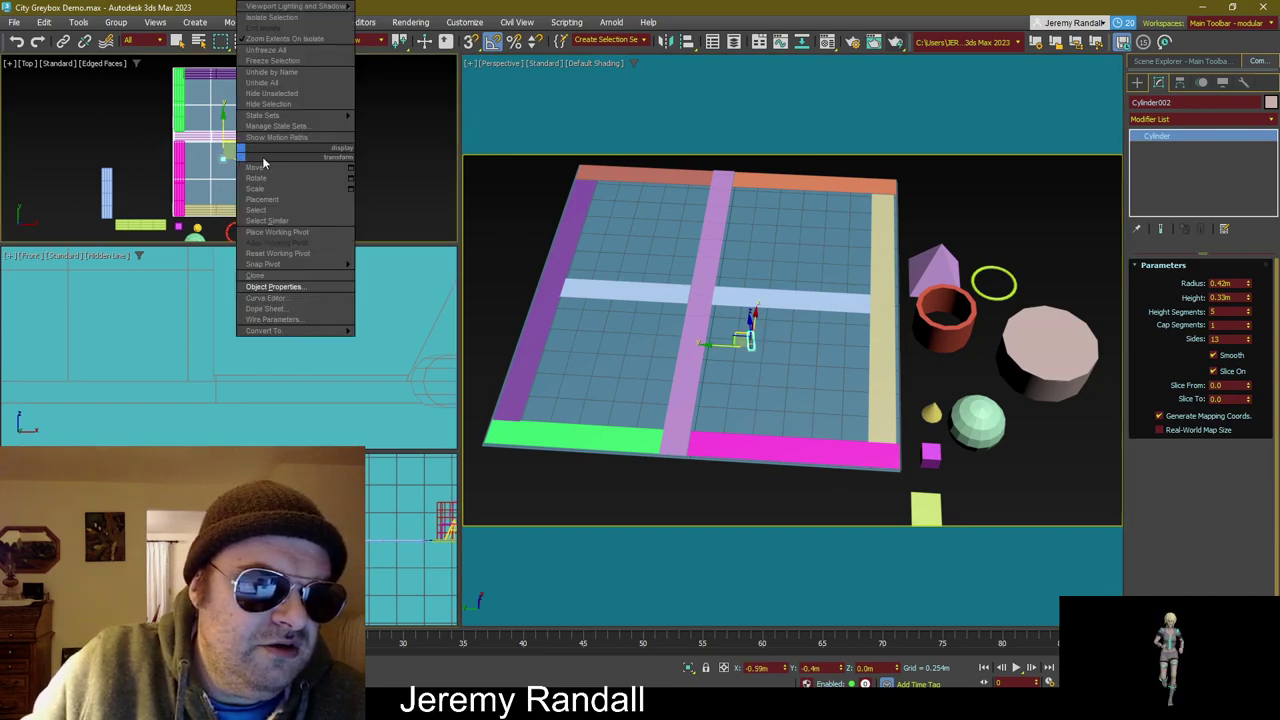
Step: Move the post onto the right-hand yellow strip and reframe the Perspective view around it
click(258, 167)
drag(228, 150, 258, 186)
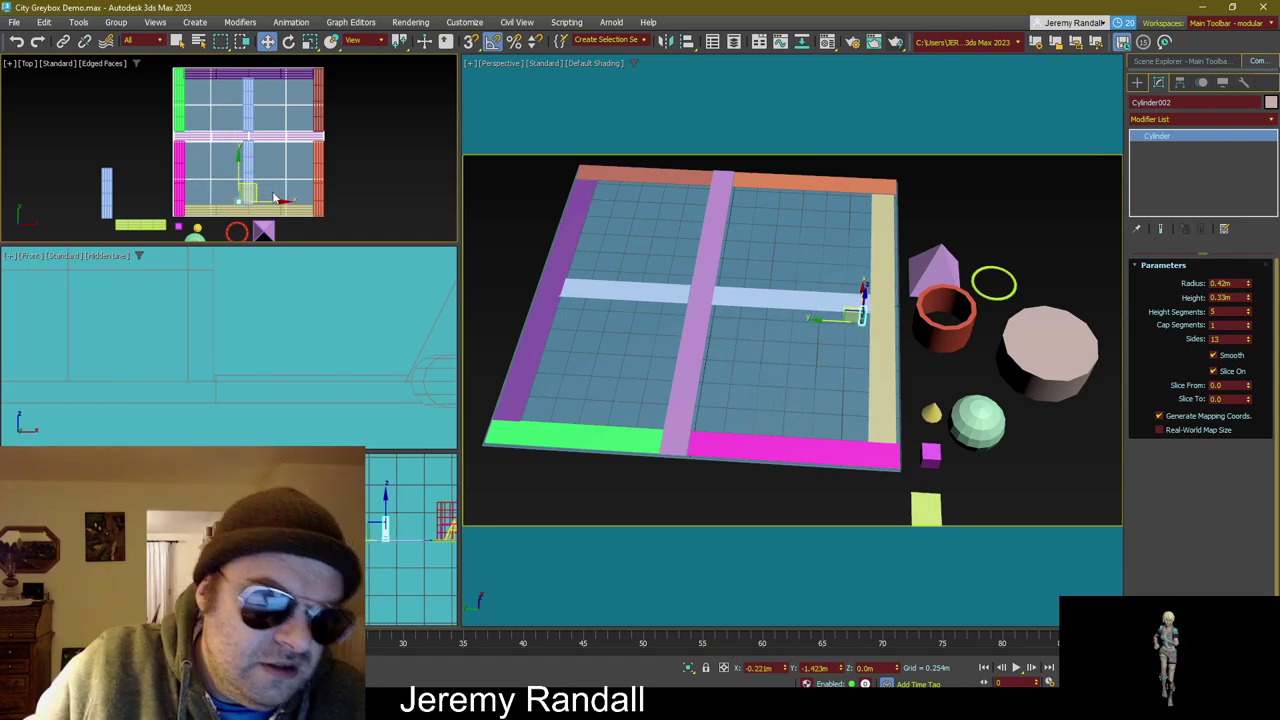
scroll(280, 362, down, 3)
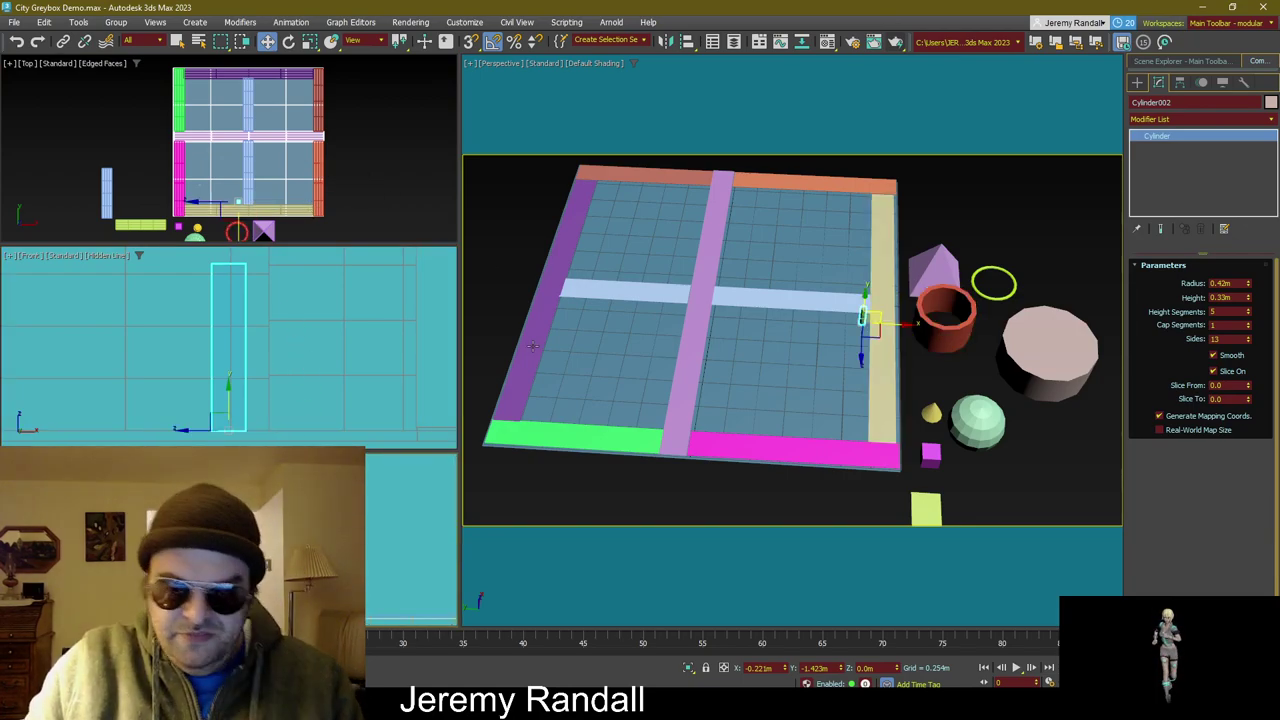
right_click(604, 311)
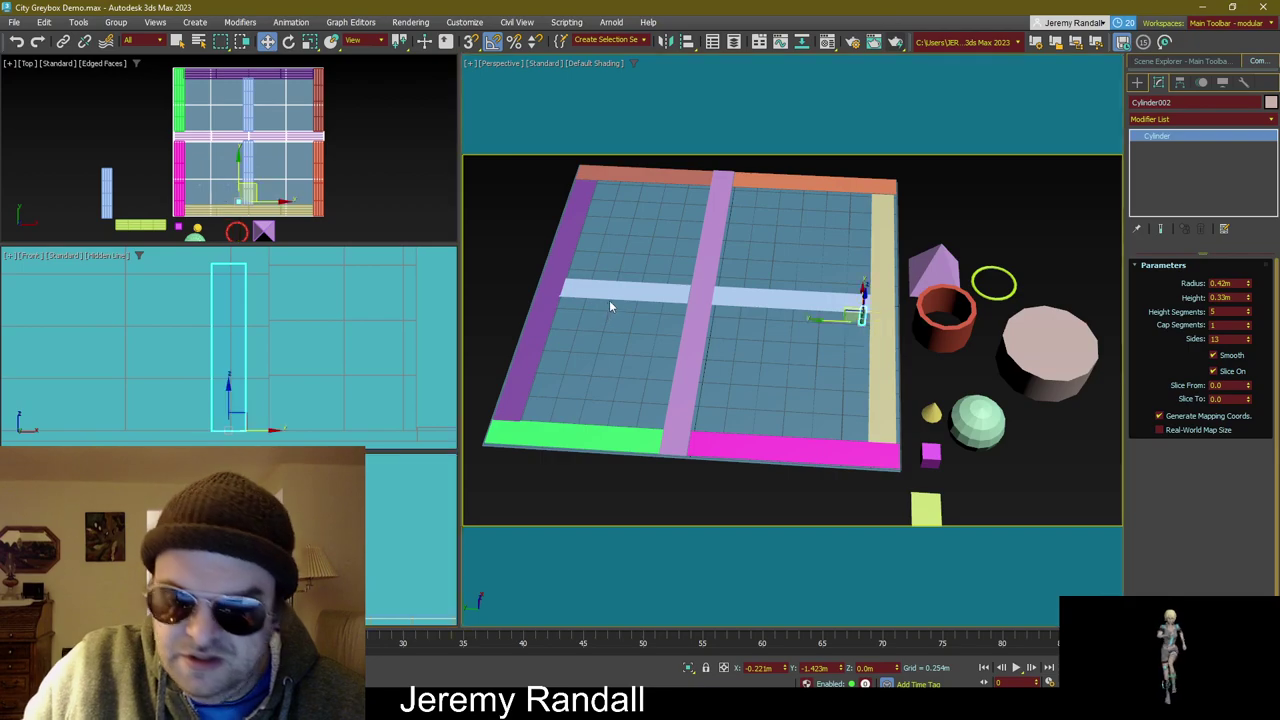
click(925, 378)
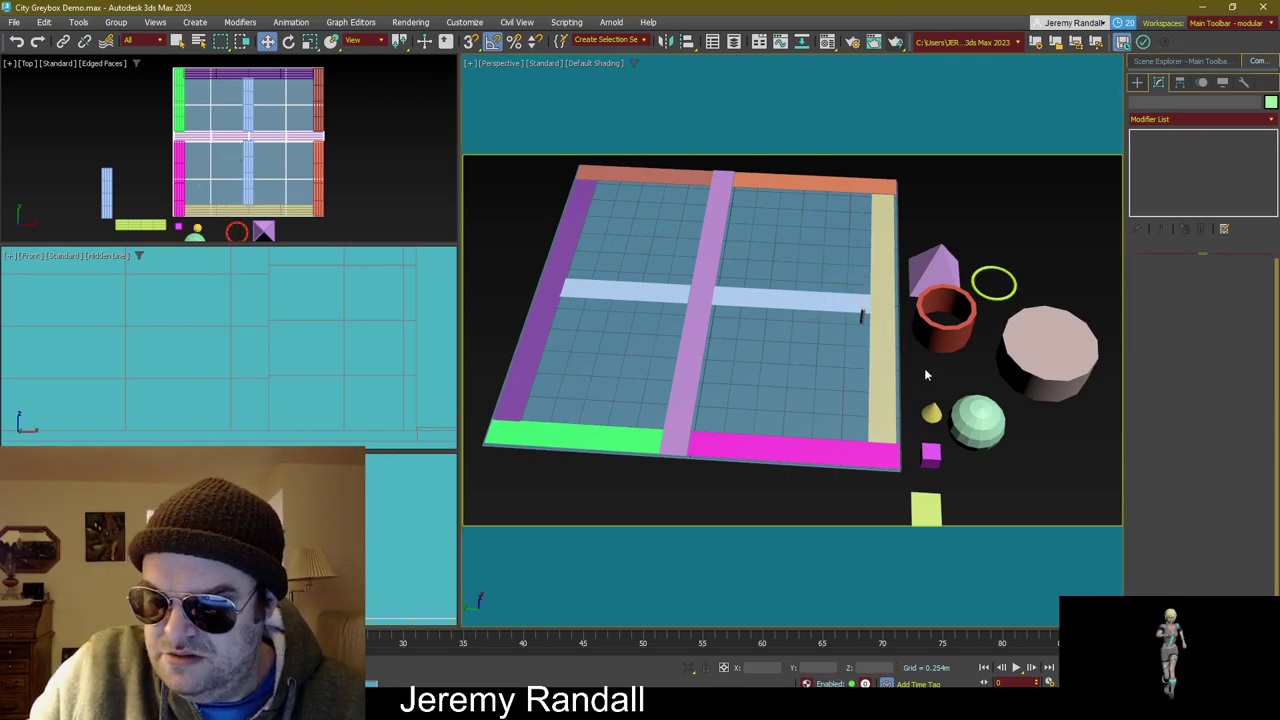
scroll(924, 368, up, 8)
scroll(757, 352, down, 5)
middle_drag(794, 429, 914, 231)
click(665, 374)
alt+middle_drag(665, 374, 786, 309)
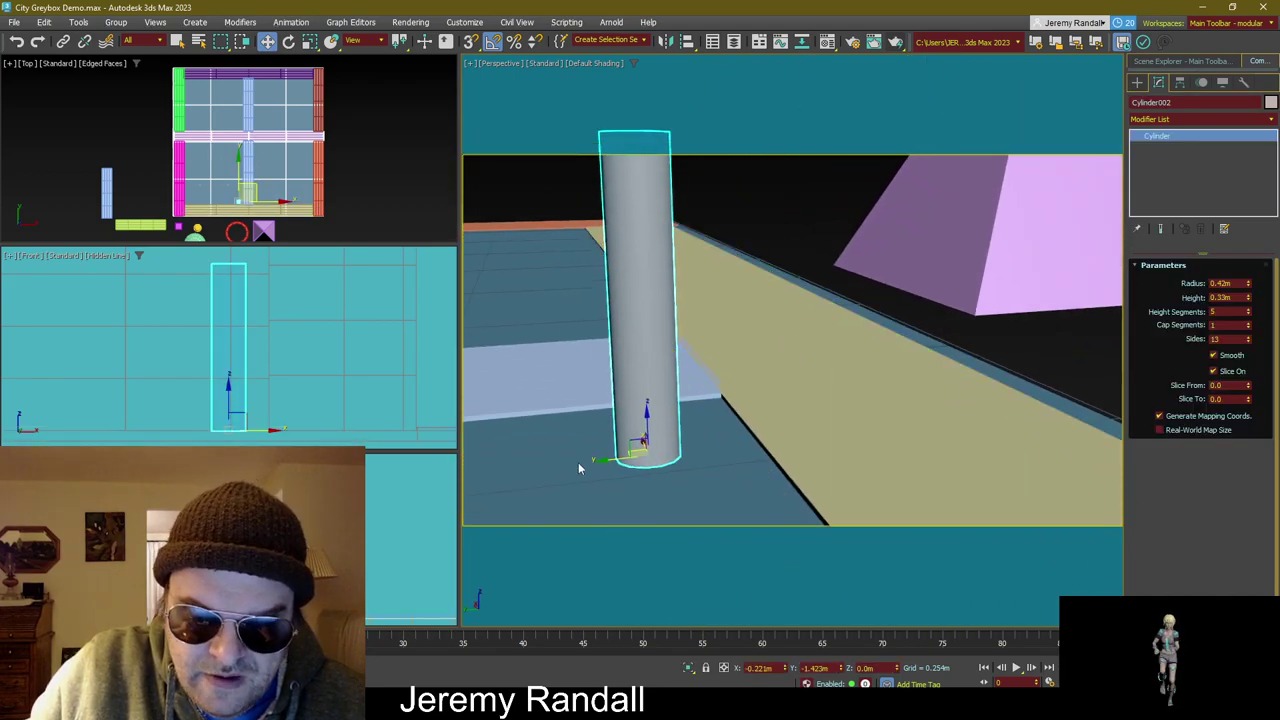
Step: Shift the post along X and scale it on XY to 33% into a slender pole at the road edge
drag(610, 460, 686, 453)
alt+middle_drag(660, 377, 734, 425)
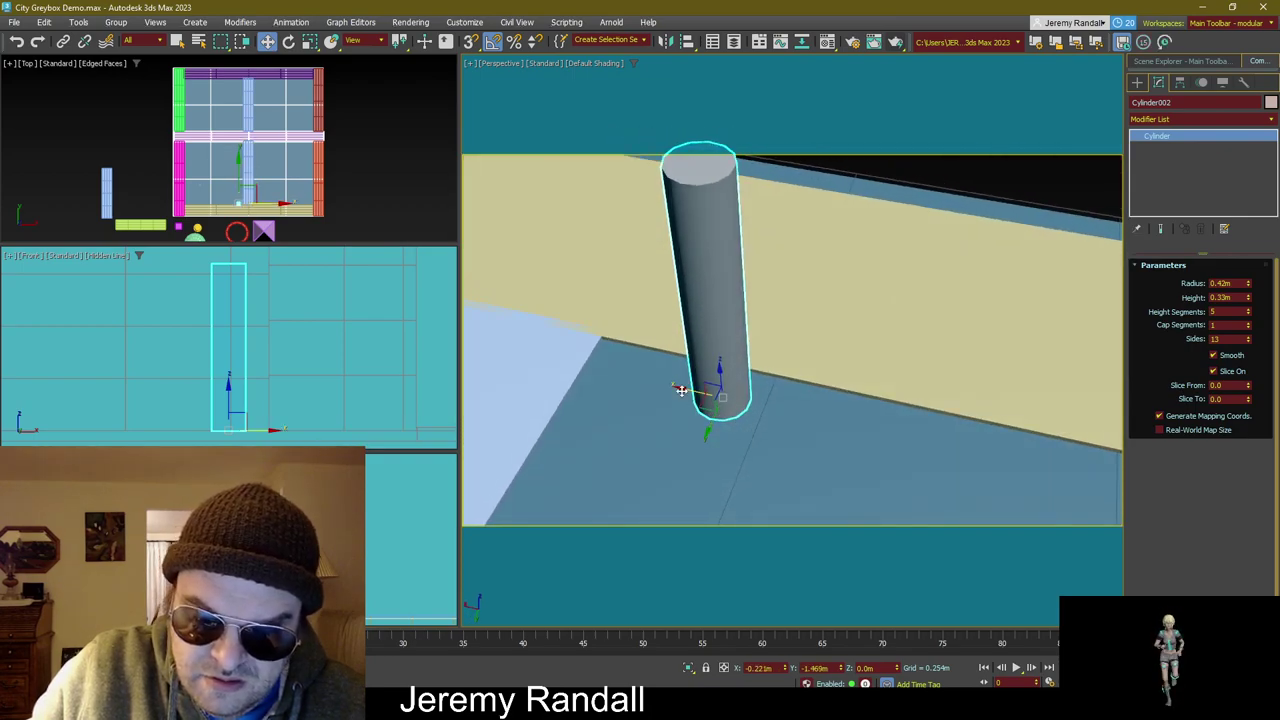
drag(684, 388, 591, 379)
key(r)
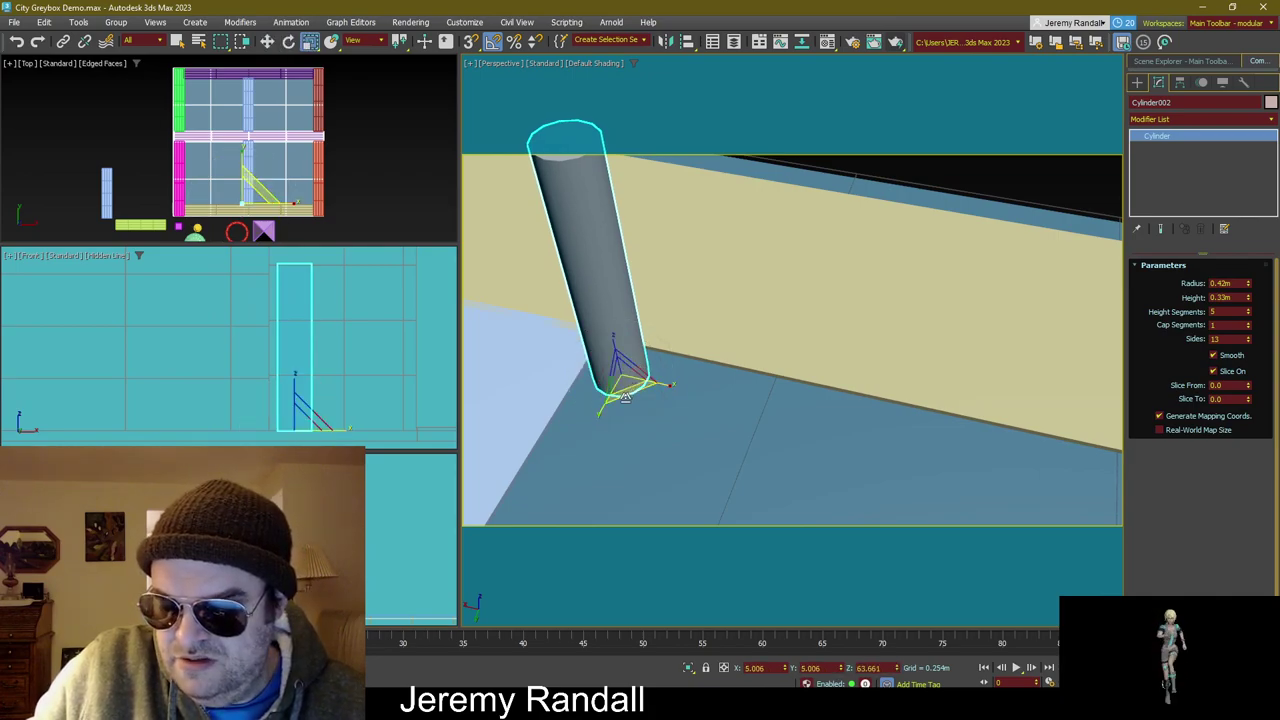
drag(636, 390, 608, 165)
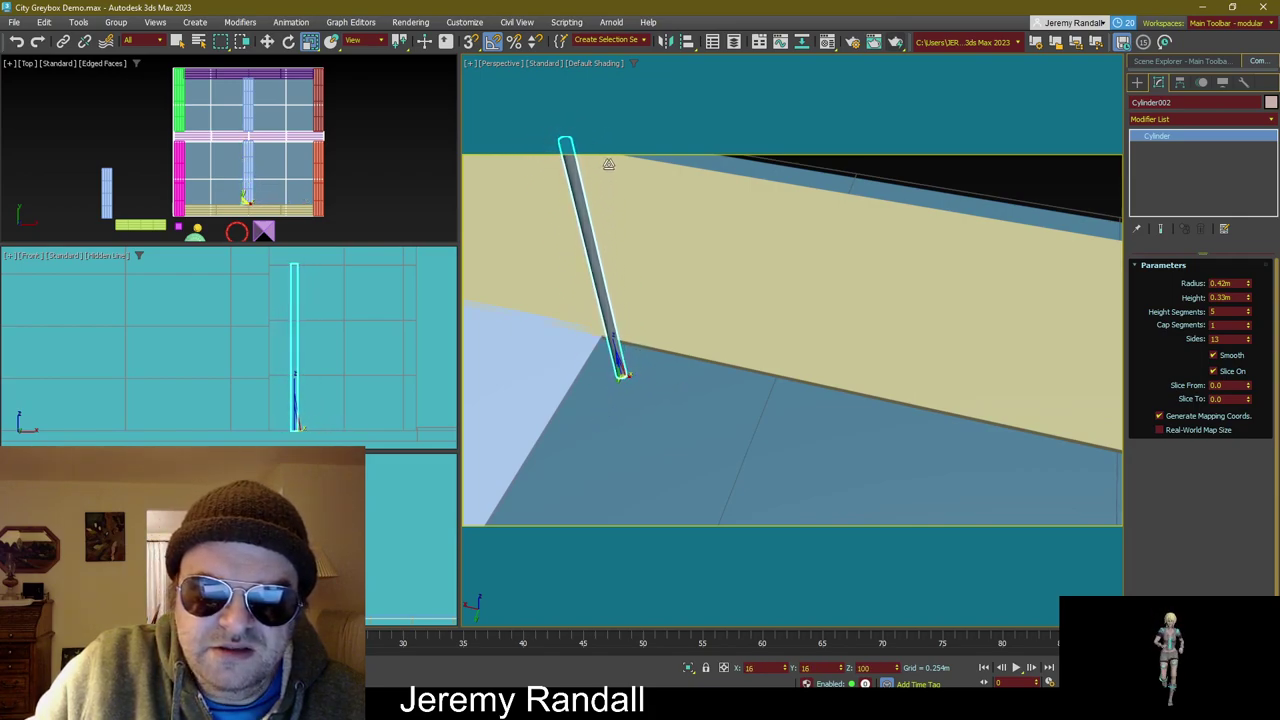
key(w)
alt+middle_drag(874, 346, 836, 336)
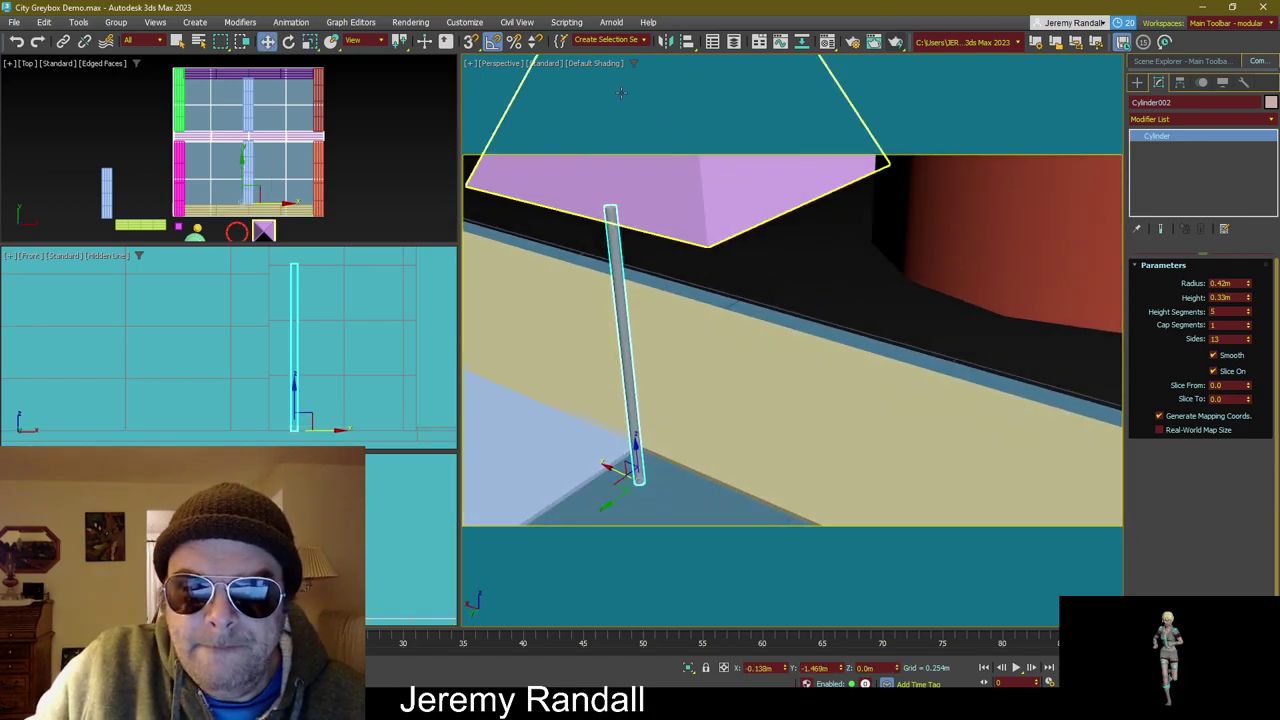
click(584, 63)
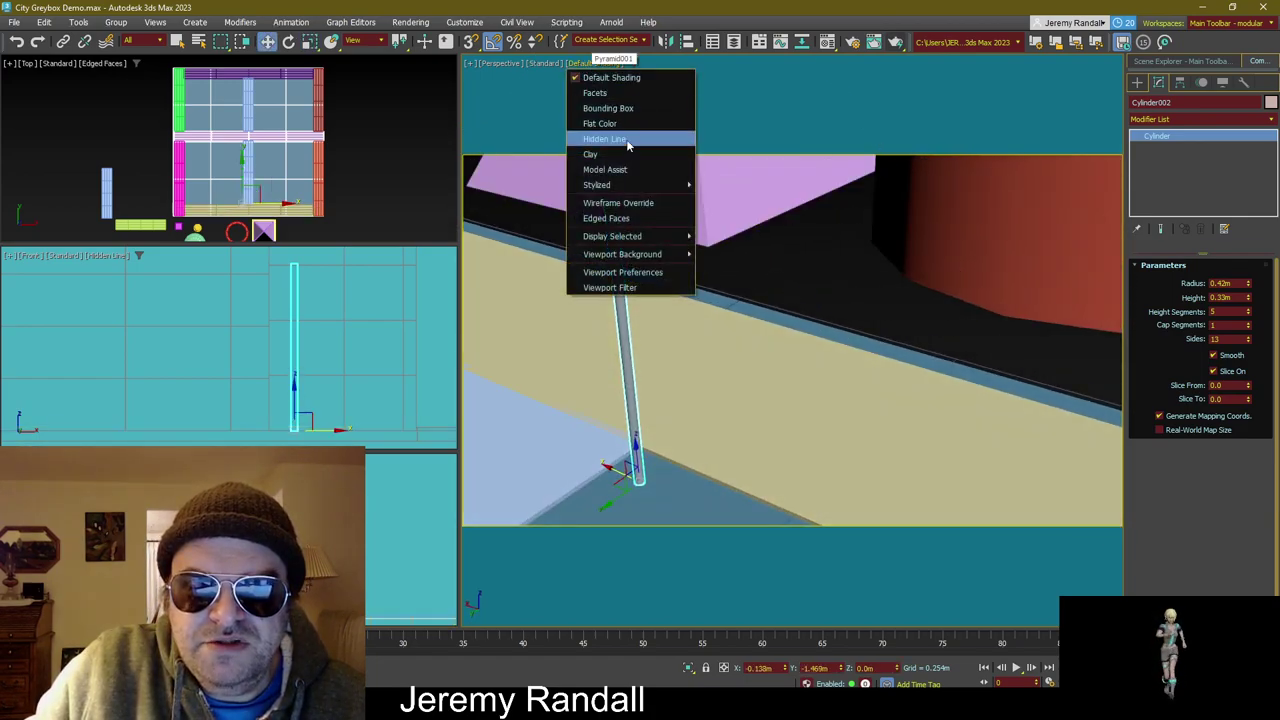
Step: Turn on Edged Faces in the Perspective view and select the pole to give it 2 height segments
click(625, 218)
click(818, 289)
key(q)
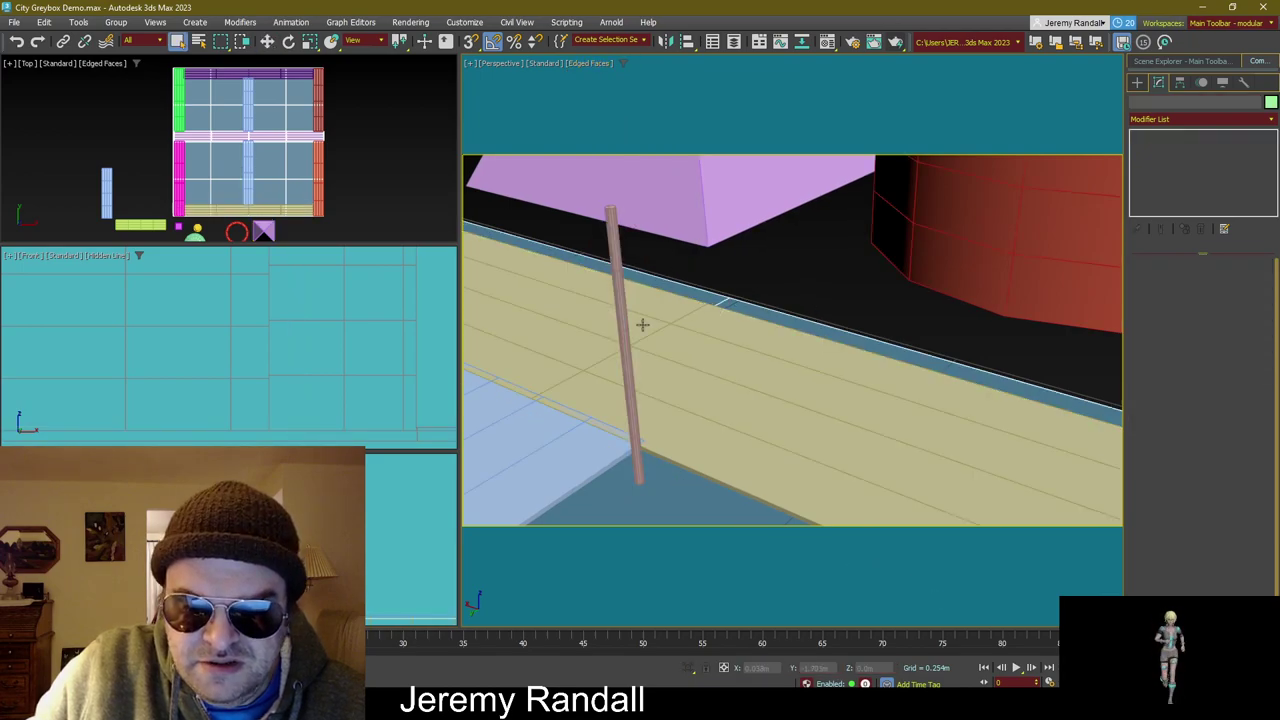
click(616, 316)
click(622, 315)
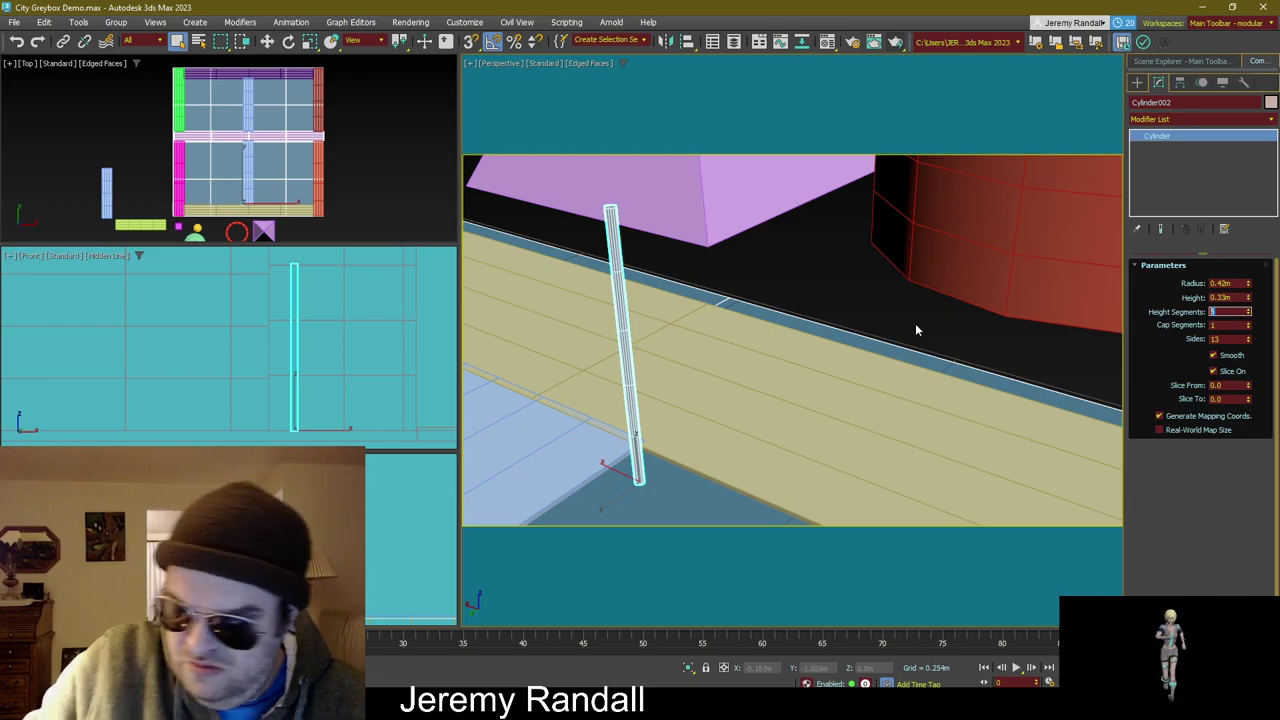
click(835, 265)
click(620, 284)
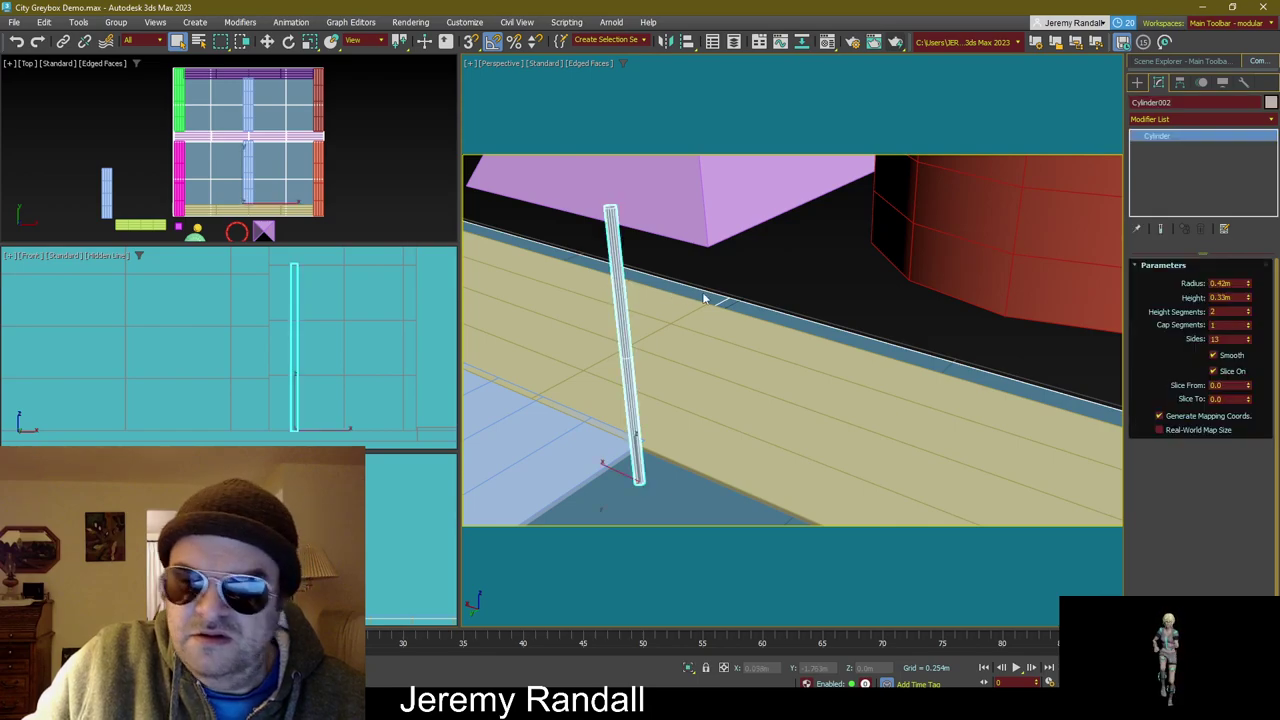
click(786, 282)
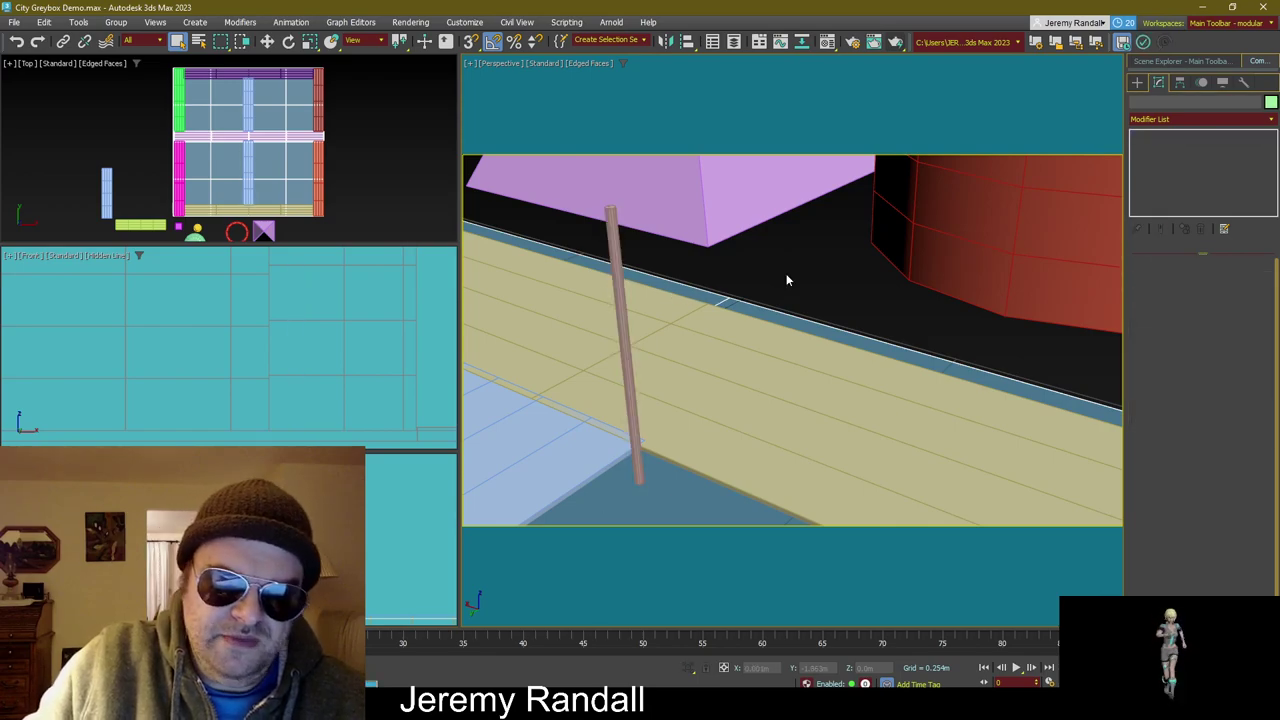
scroll(786, 280, down, 5)
alt+middle_drag(786, 282, 1030, 193)
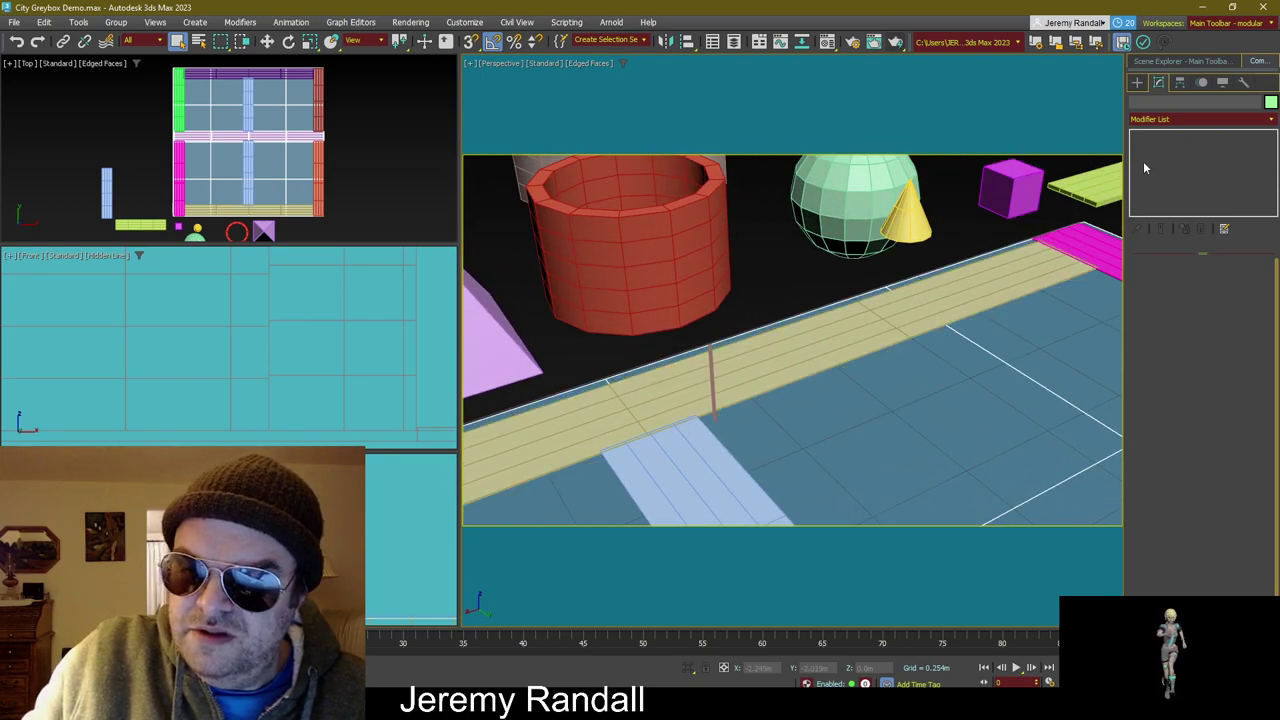
Step: Clone the purple box as Box002 and move it onto the road near the crosswalk
click(1030, 193)
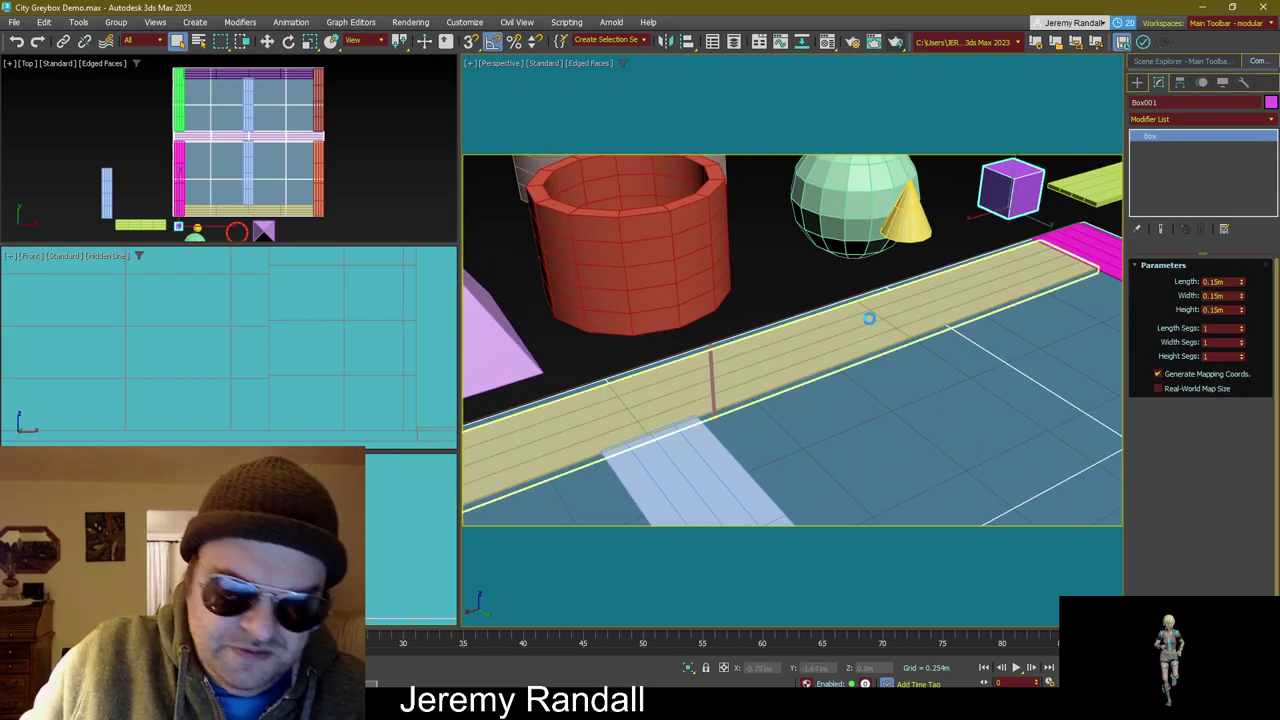
key(w)
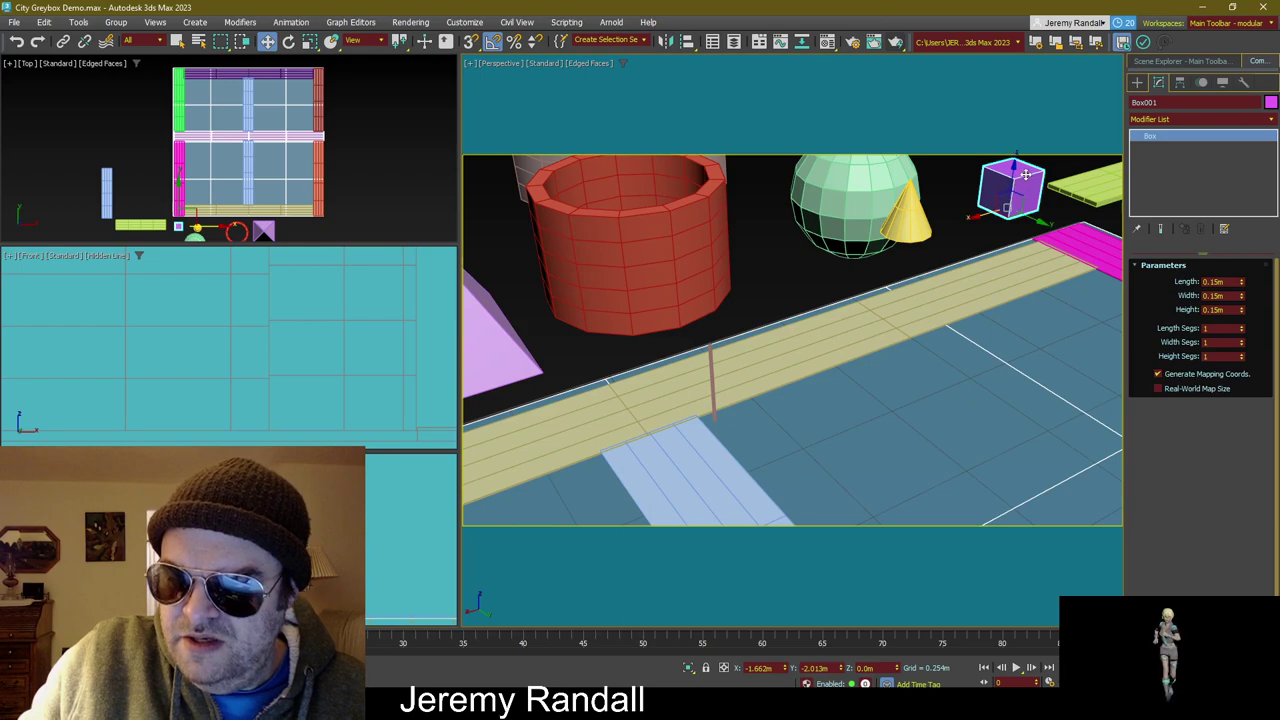
mouse_move(985, 207)
shift+mouse_down()
mouse_move(986, 160)
mouse_move(985, 202)
shift+mouse_up()
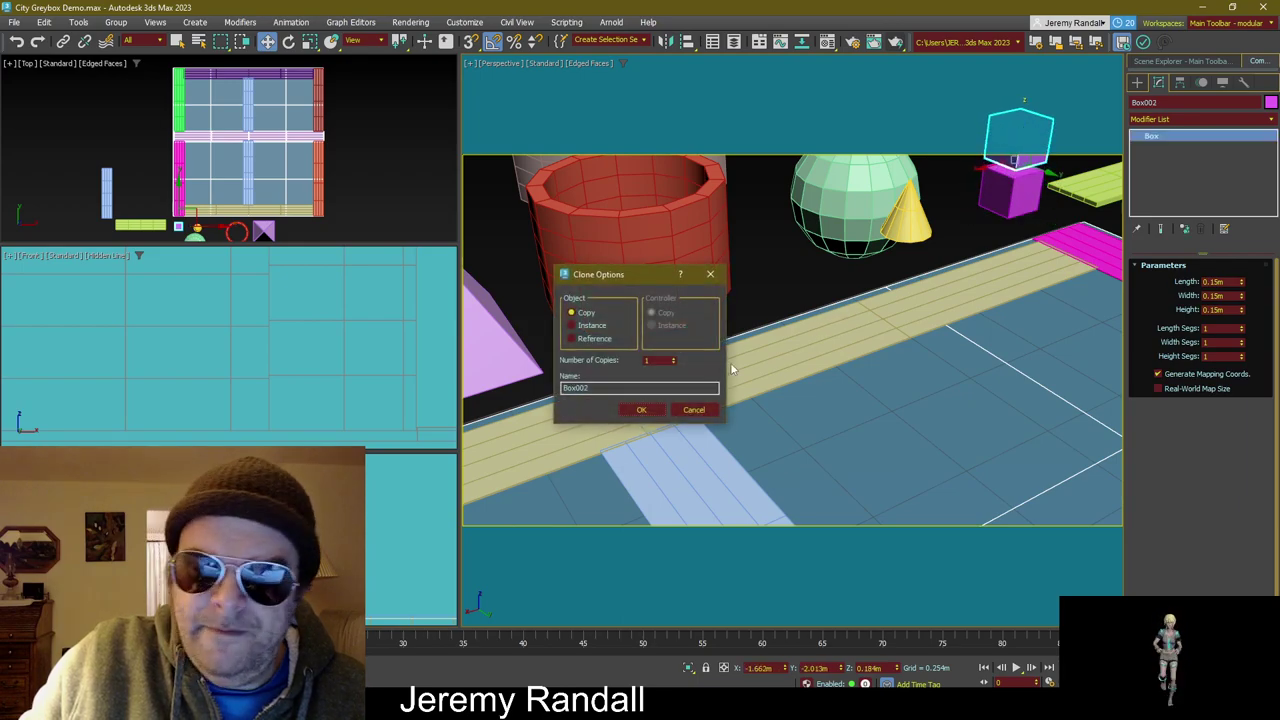
click(643, 407)
scroll(720, 345, down, 5)
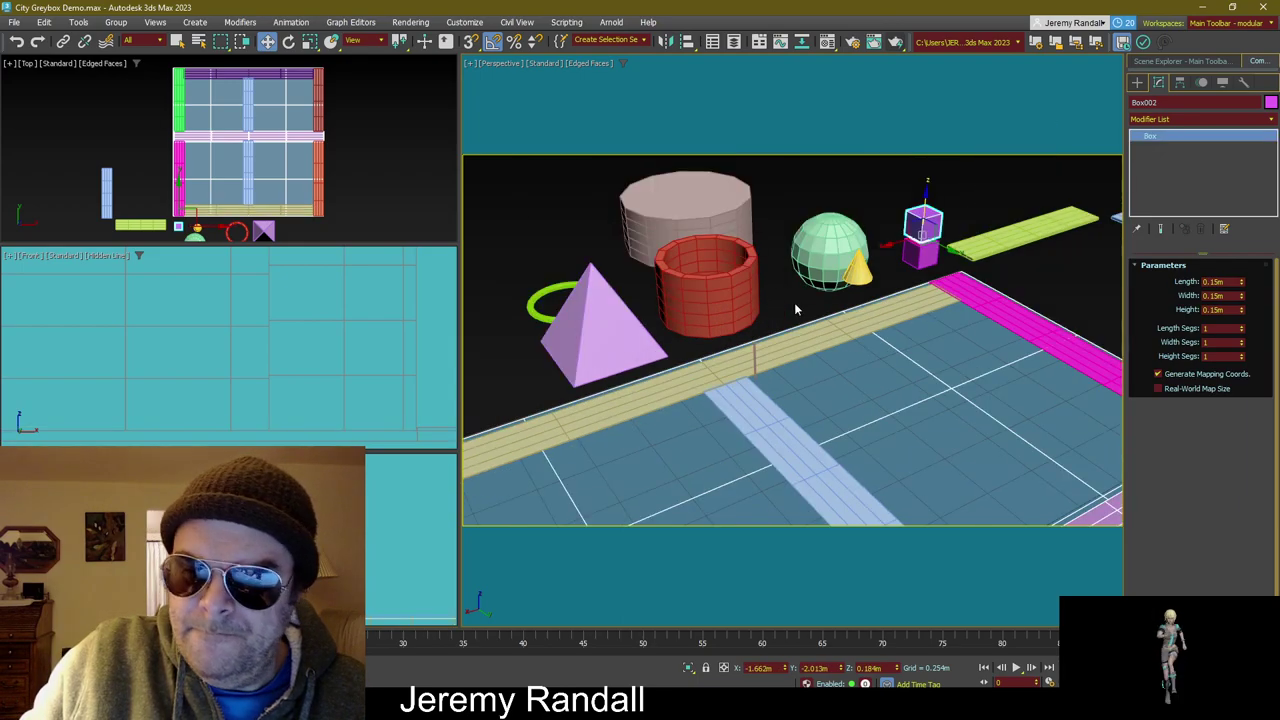
drag(913, 272, 744, 408)
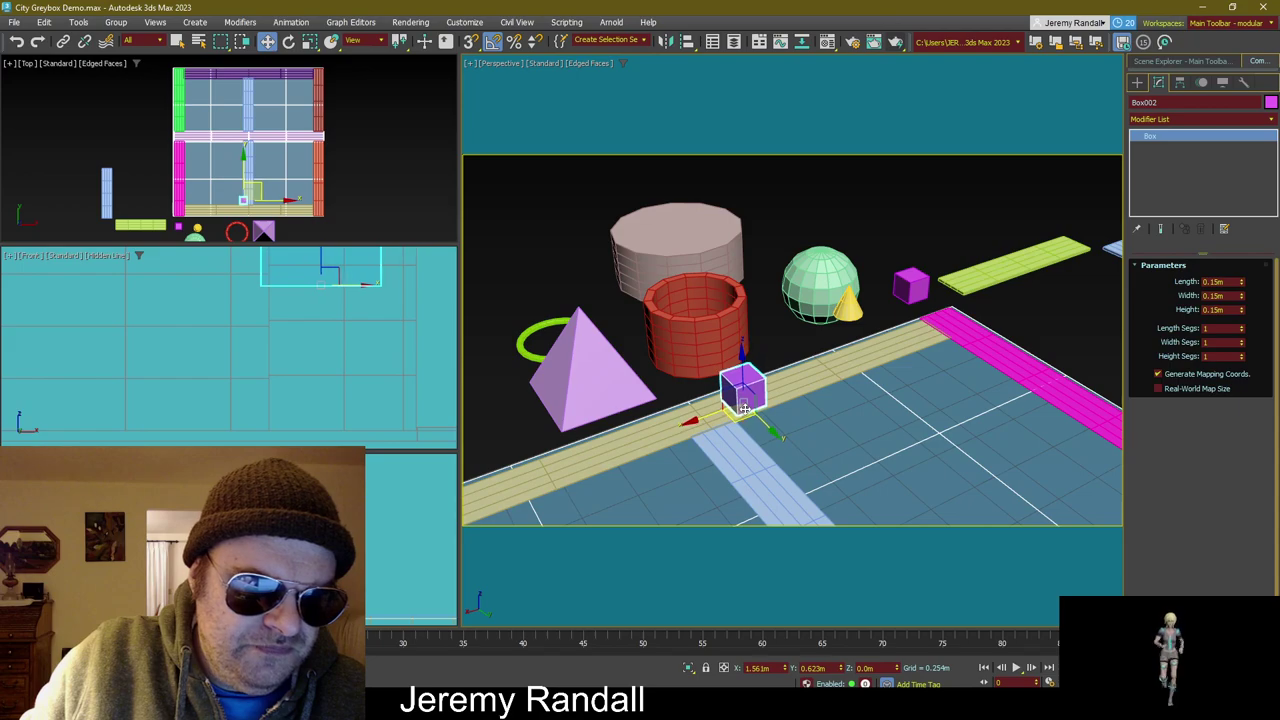
Step: Frame Box002 in the Front and Top views and position it beside the light-blue crosswalk strip
right_click(380, 368)
key(z)
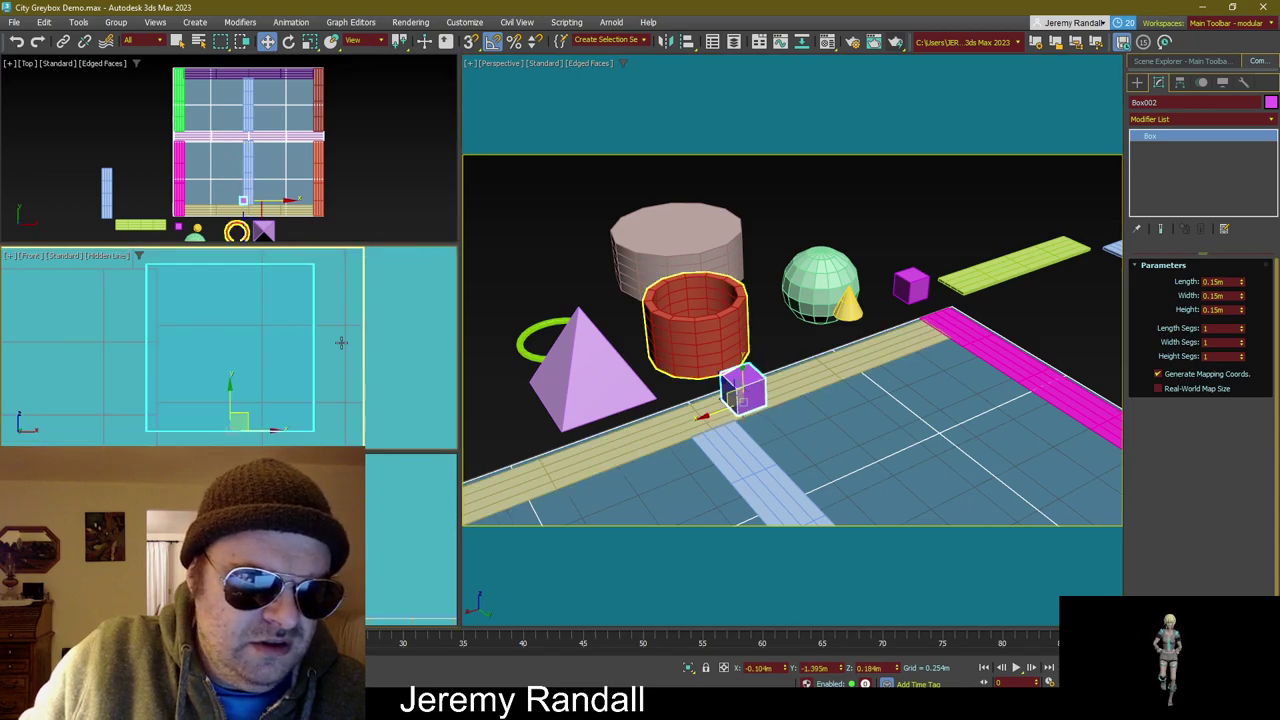
right_click(328, 191)
key(z)
scroll(334, 120, up, 3)
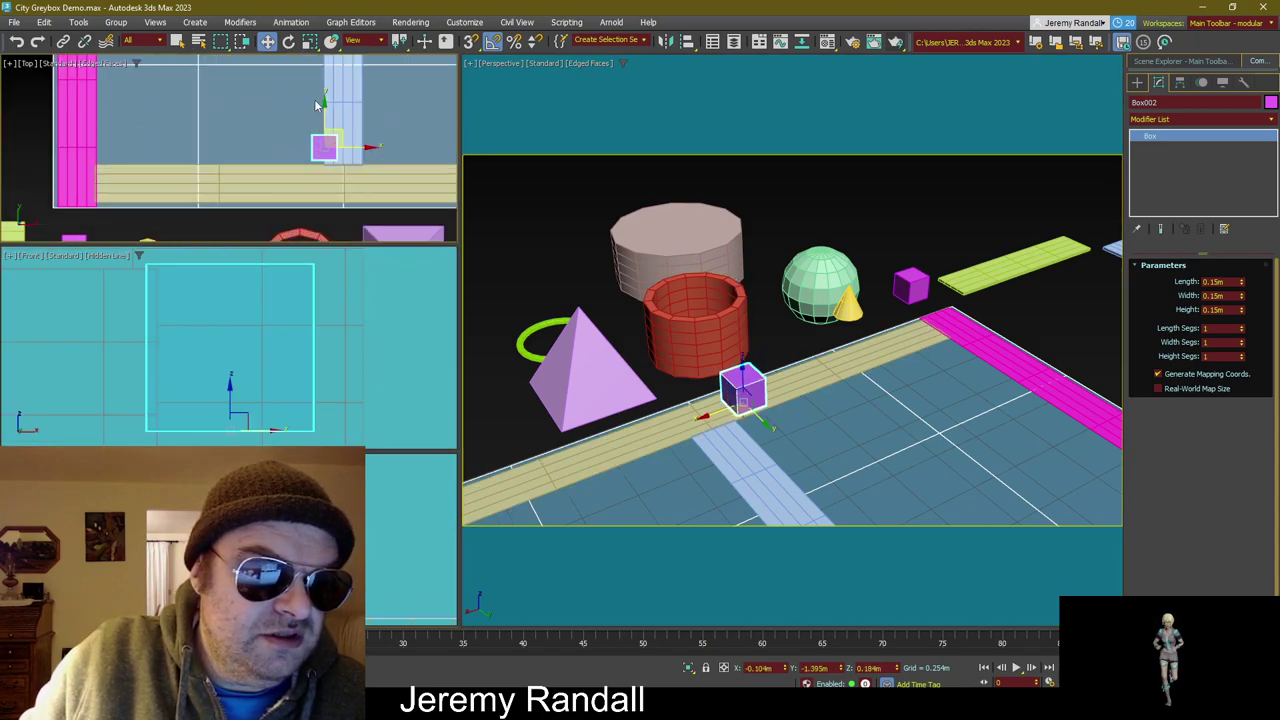
middle_drag(332, 128, 199, 130)
scroll(199, 130, up, 2)
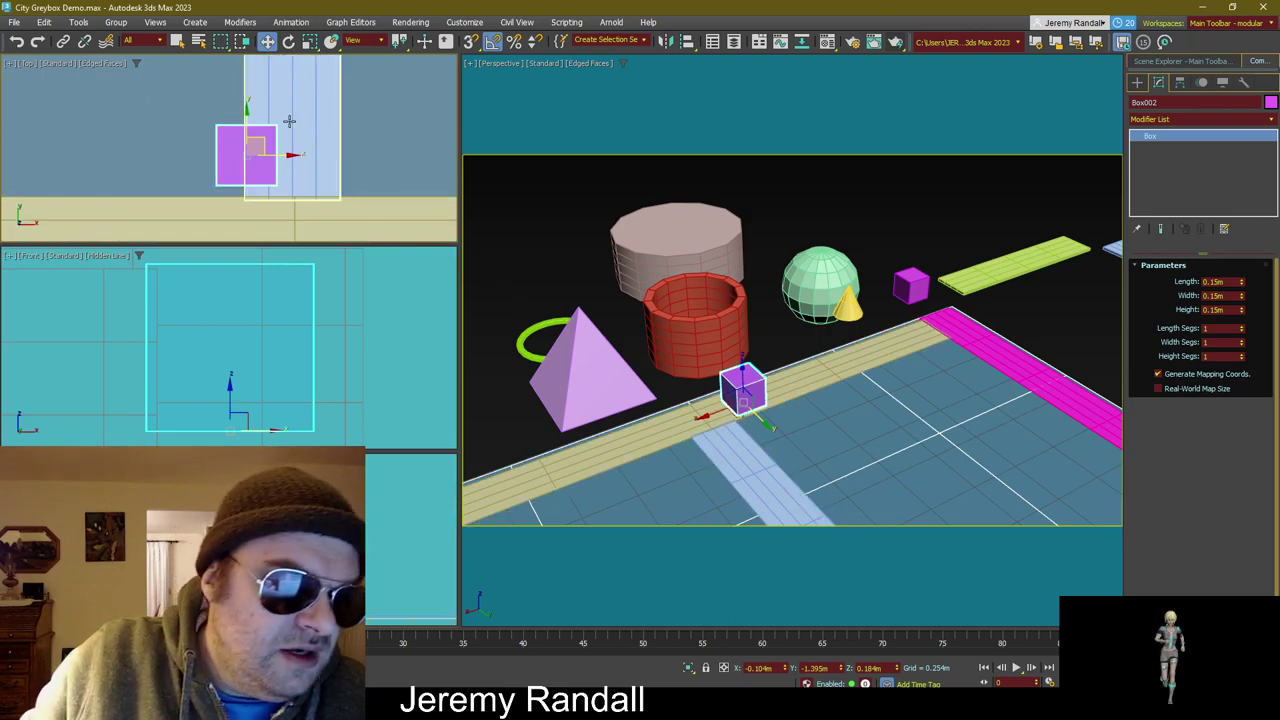
mouse_move(257, 143)
mouse_down()
mouse_move(269, 163)
mouse_move(262, 228)
mouse_move(179, 155)
mouse_move(247, 140)
mouse_move(230, 126)
mouse_move(244, 136)
mouse_up()
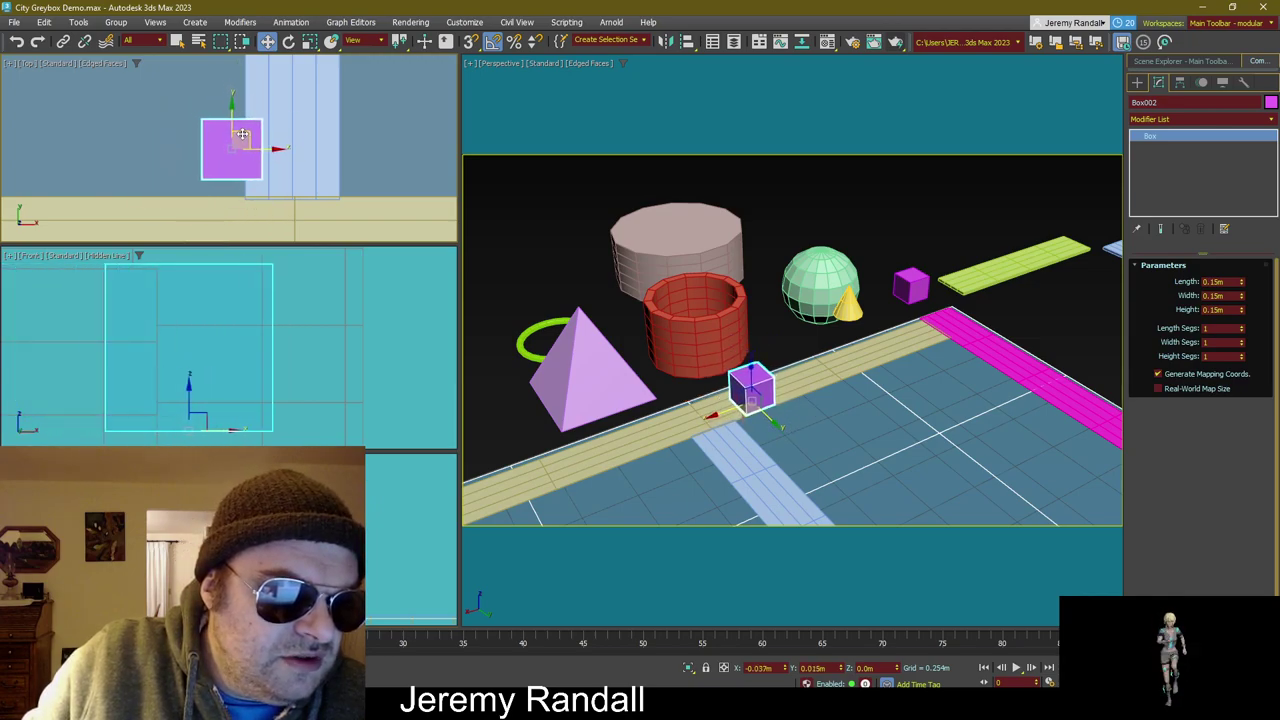
scroll(252, 183, up, 5)
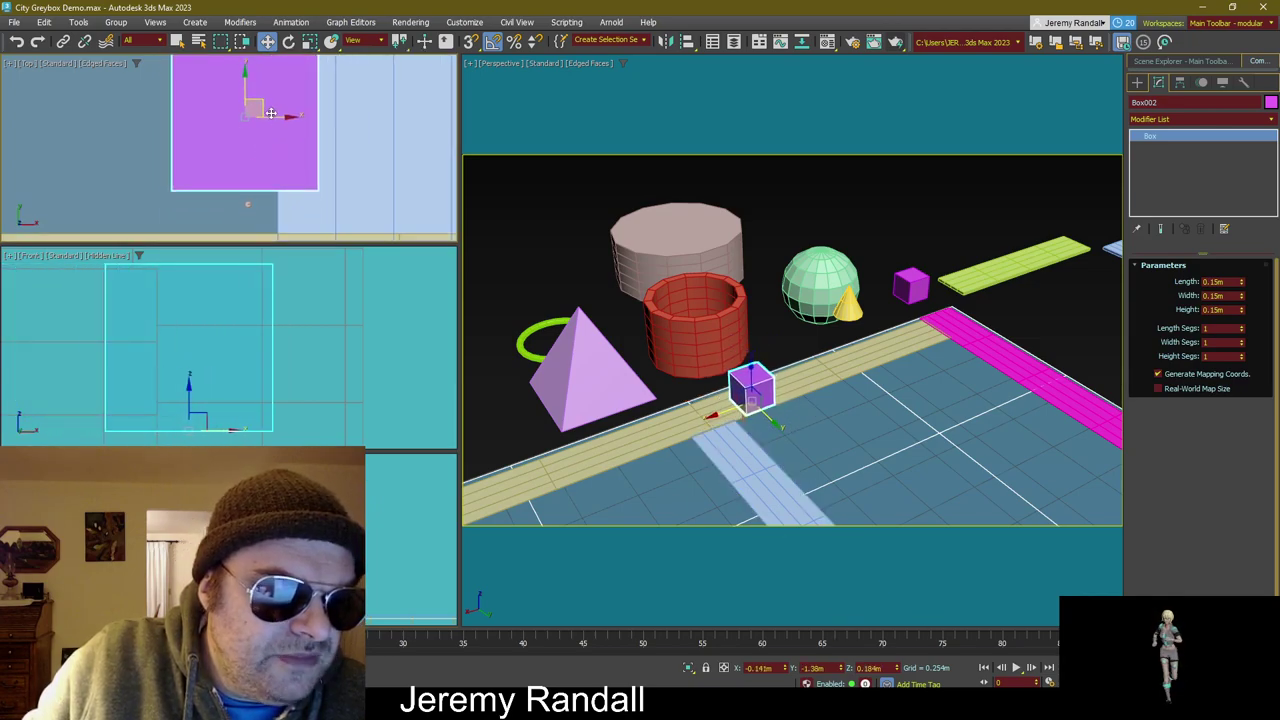
drag(257, 103, 261, 113)
scroll(313, 115, down, 3)
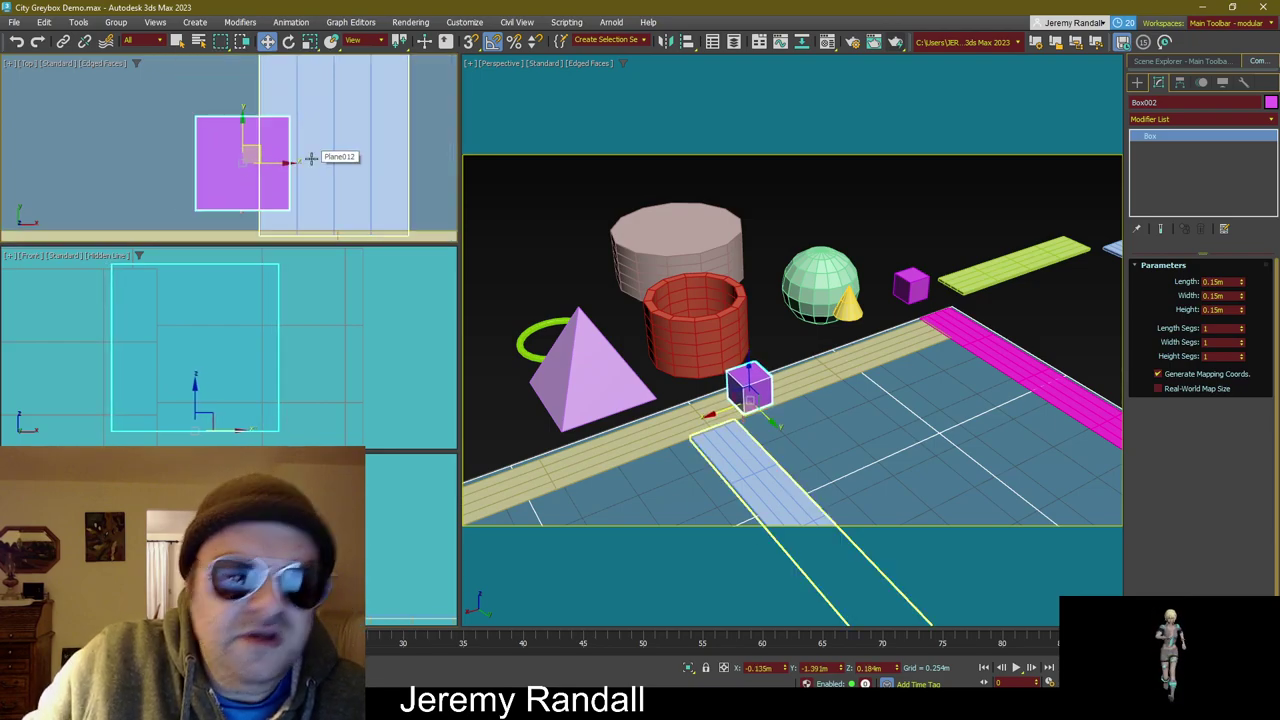
right_click(370, 254)
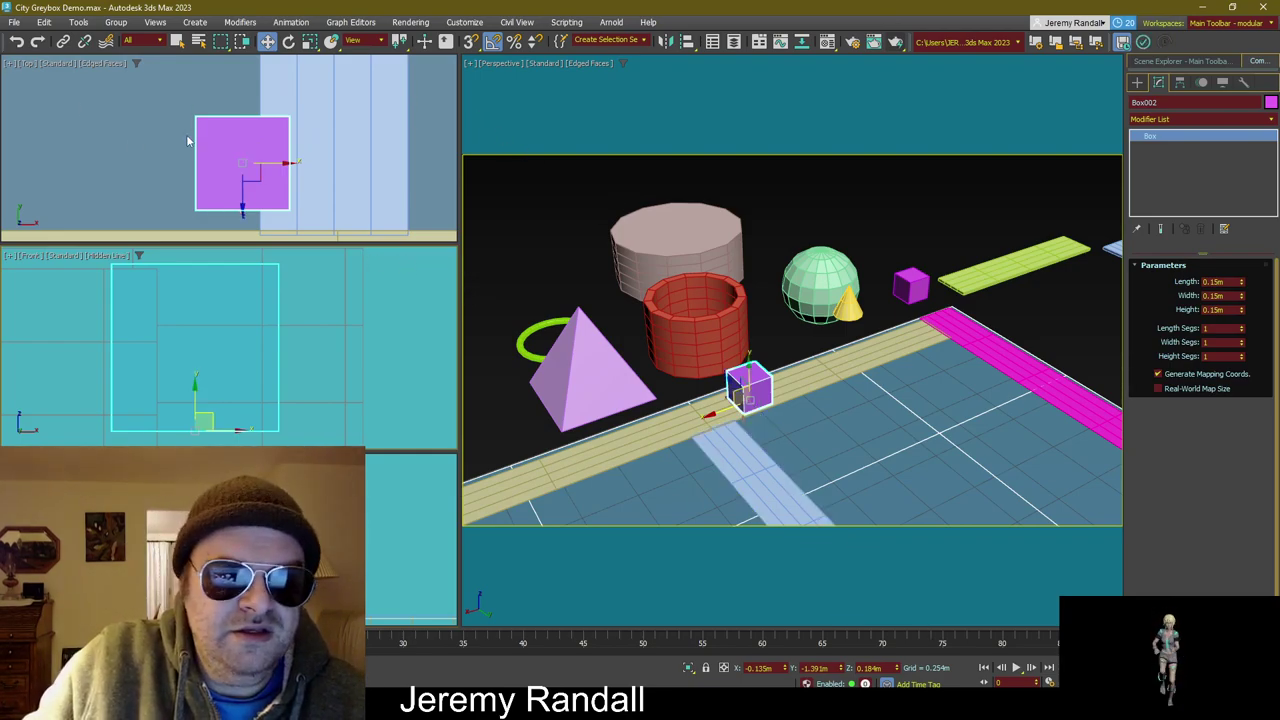
Step: Flatten Box002 along Y into a thin panel and move it to the road edge by the pole
key(r)
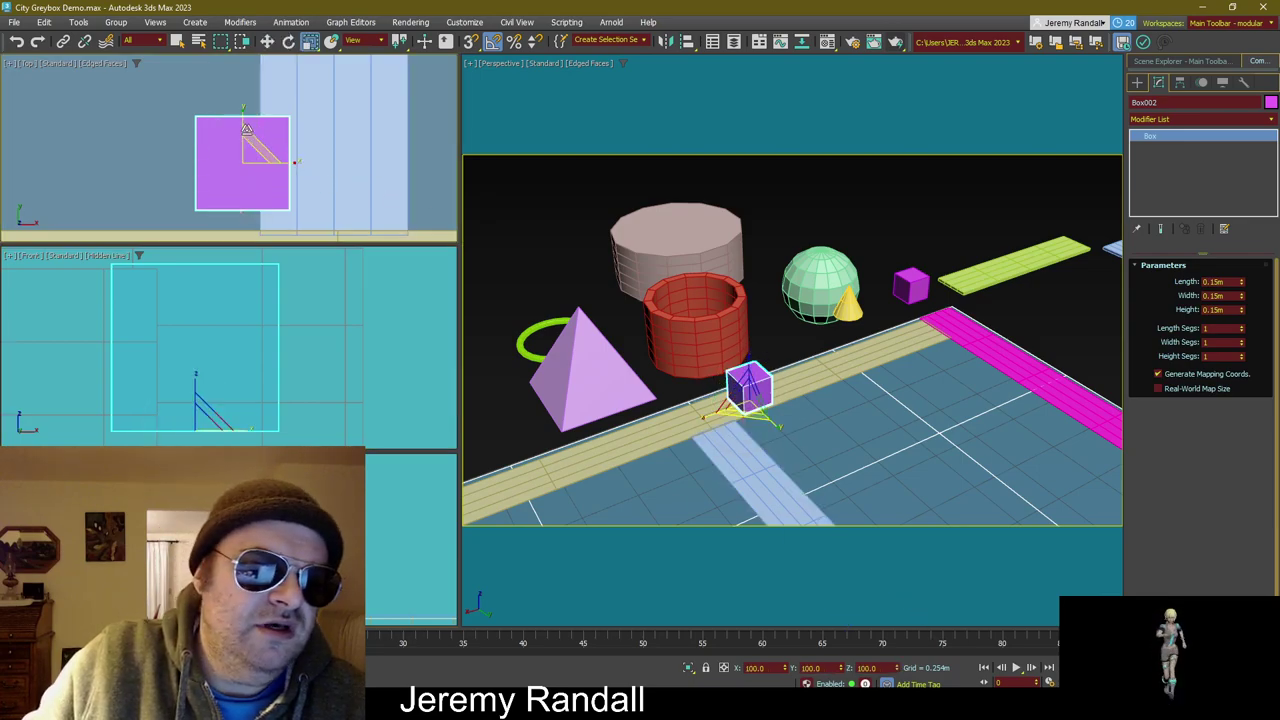
drag(240, 128, 190, 311)
key(w)
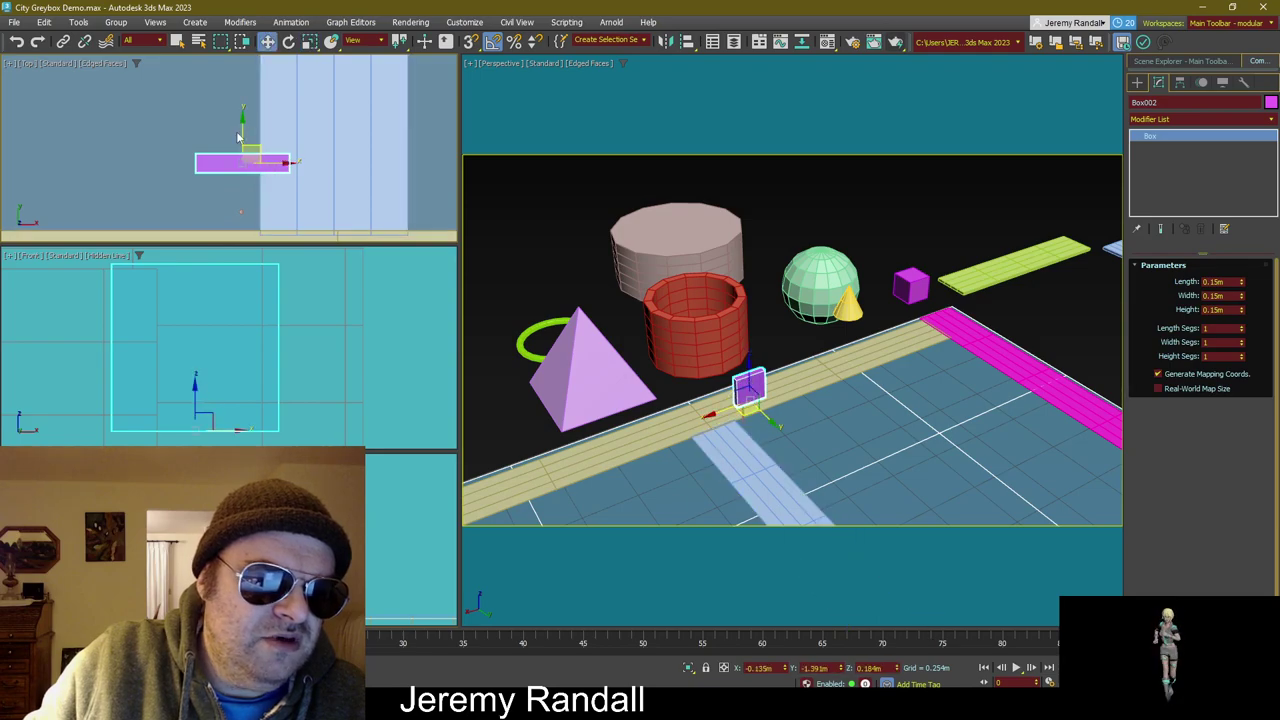
drag(243, 126, 228, 163)
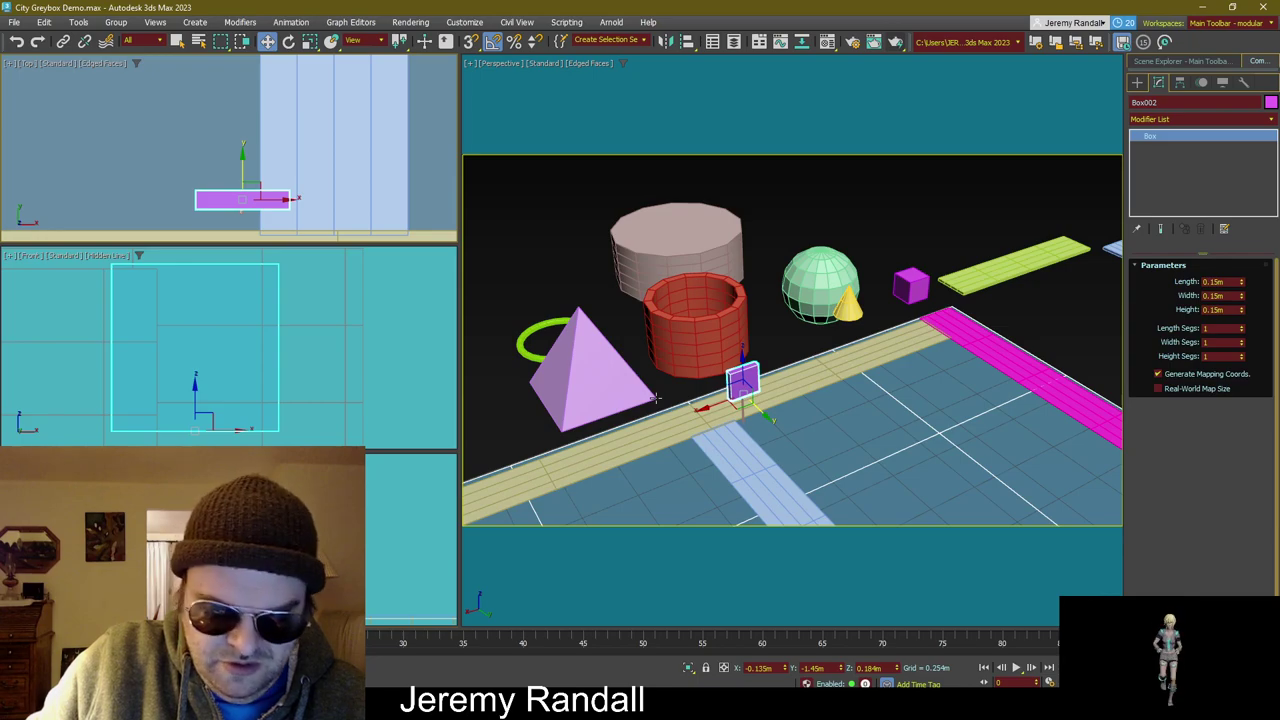
key(z)
scroll(860, 314, down, 5)
alt+middle_drag(857, 314, 886, 214)
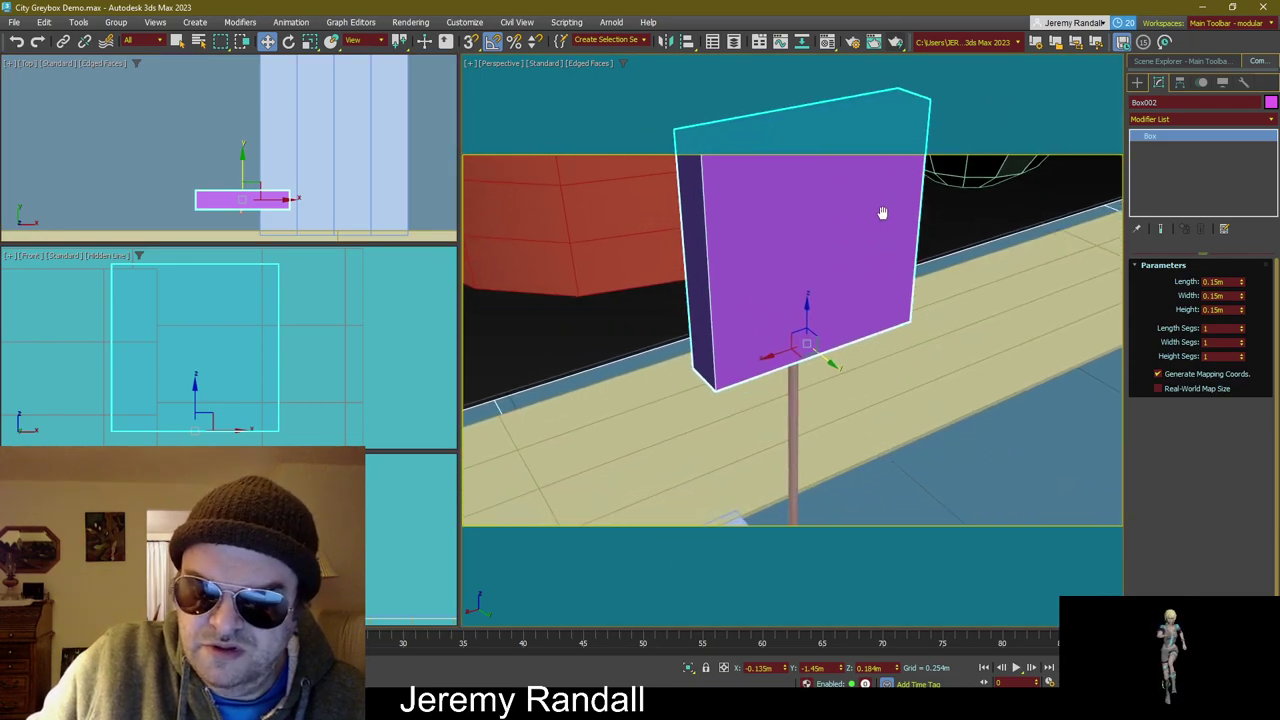
alt+middle_drag(826, 362, 943, 303)
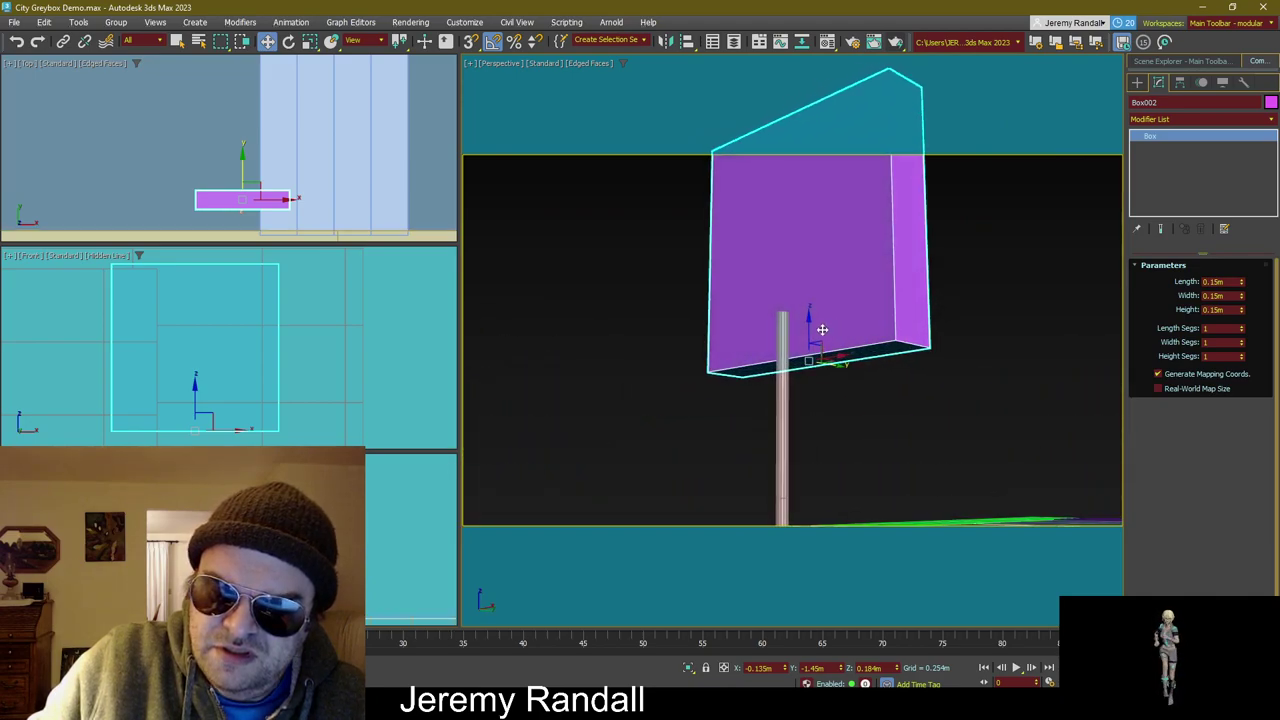
drag(809, 334, 797, 551)
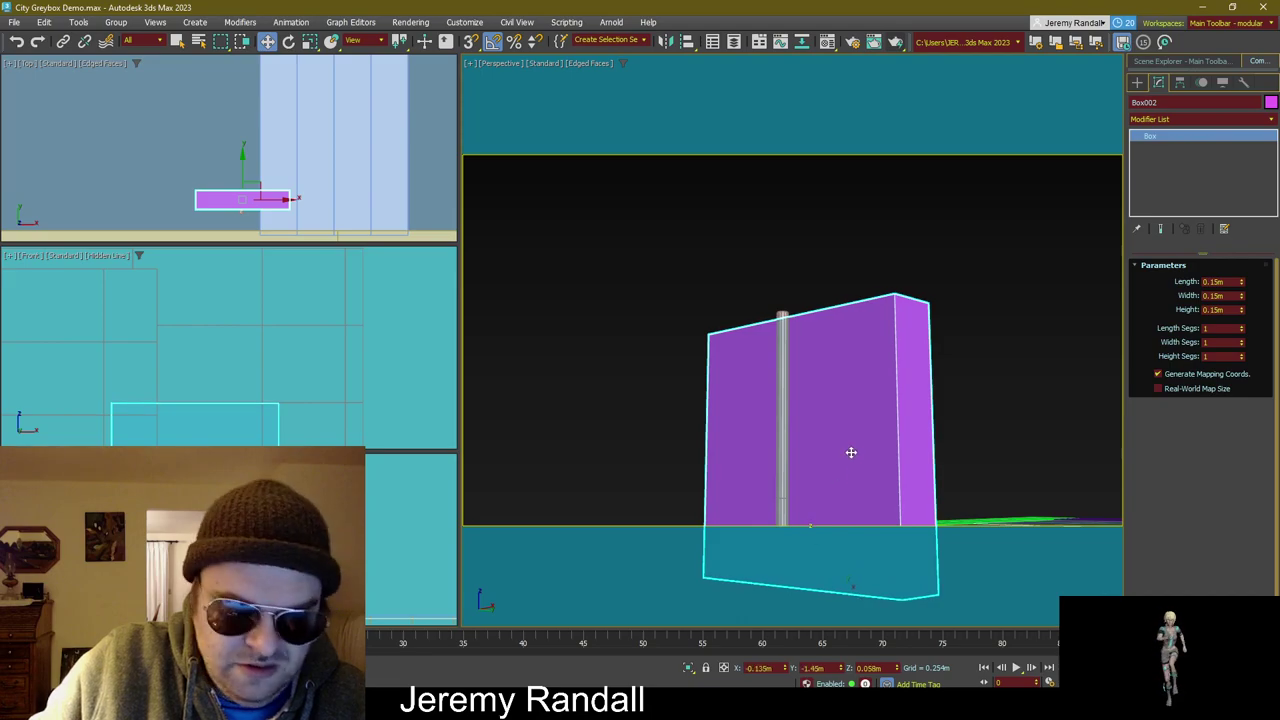
alt+middle_drag(854, 457, 817, 331)
Step: Shrink the panel uniformly, raise it onto the top of the pole, and narrow it along X
key(r)
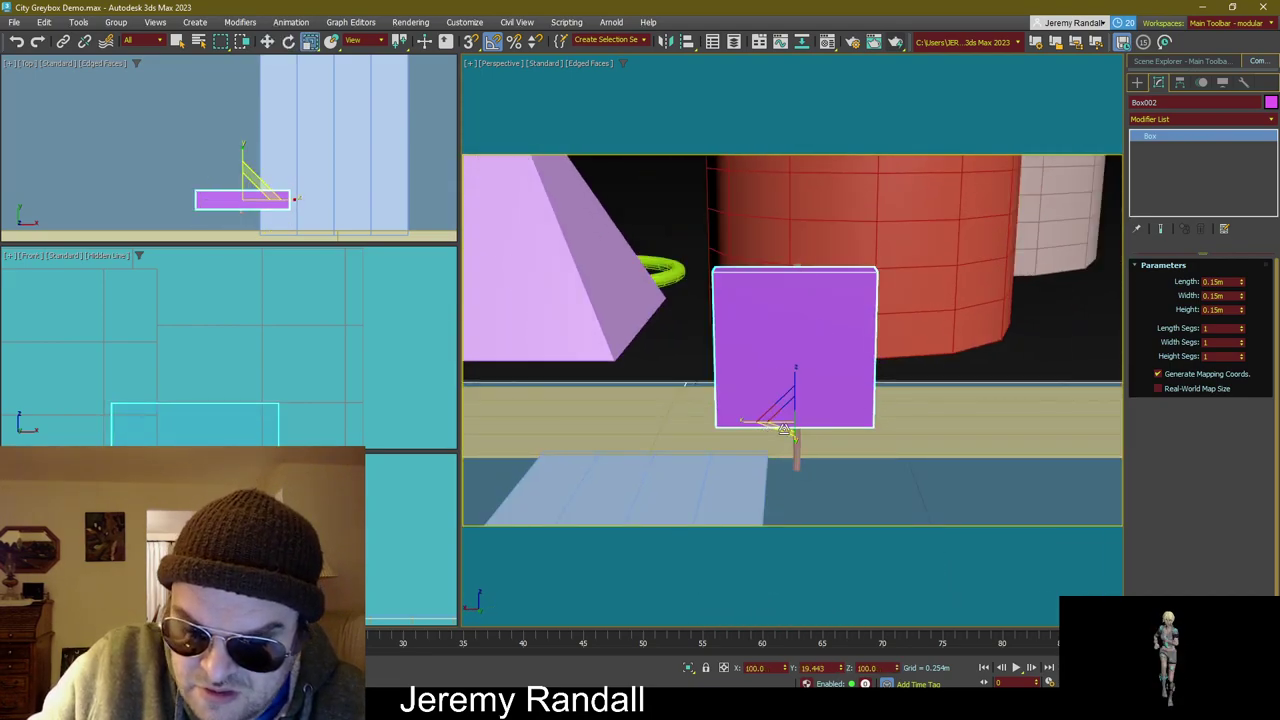
drag(778, 405, 778, 445)
key(w)
drag(793, 389, 811, 279)
key(e)
key(r)
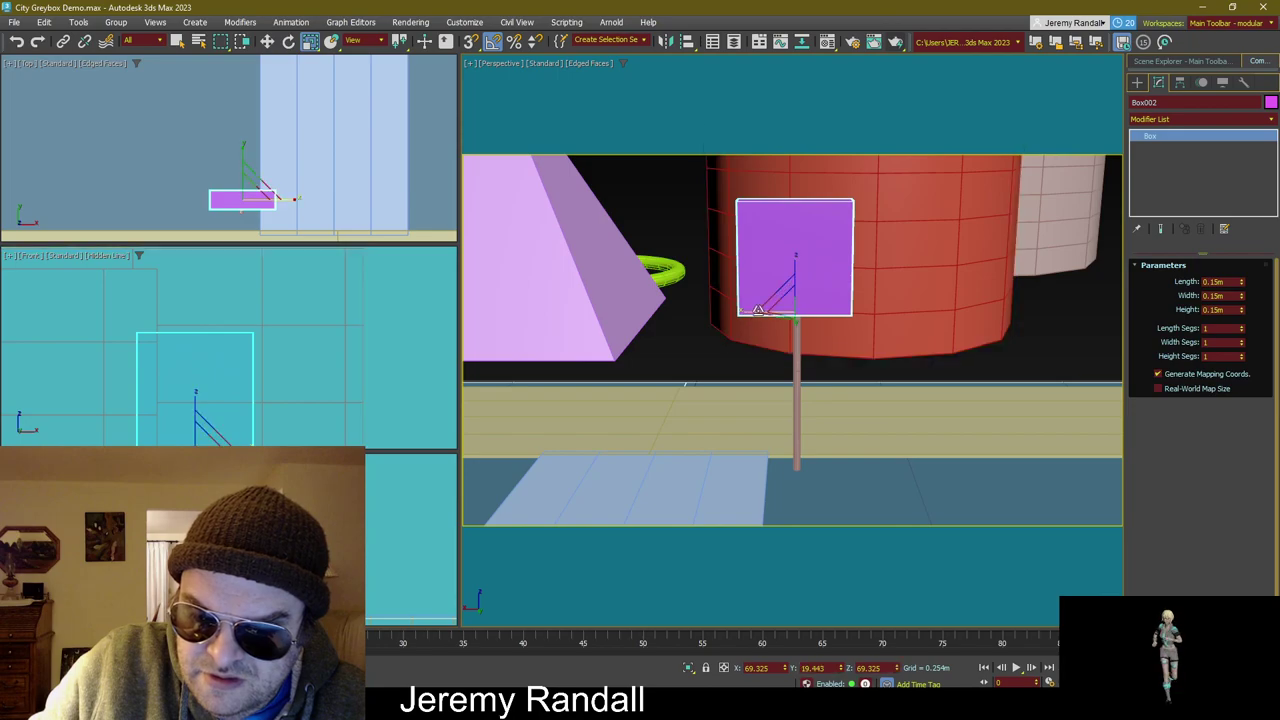
drag(744, 313, 769, 313)
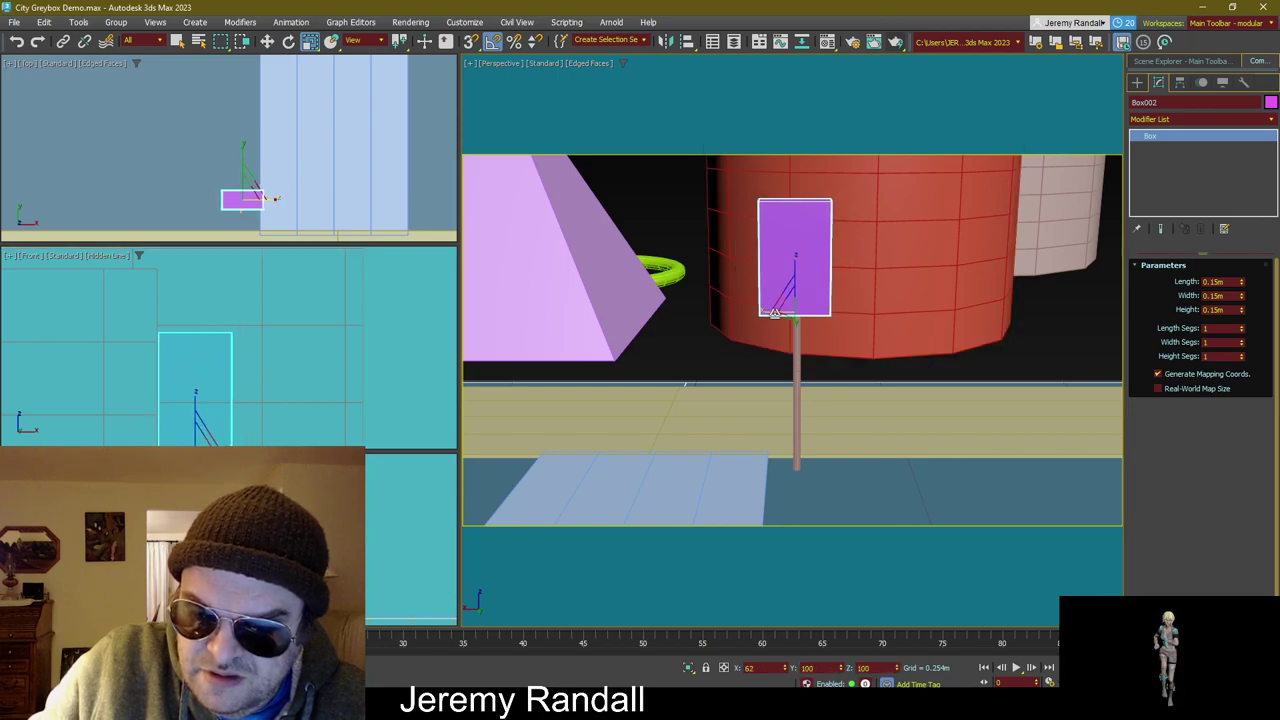
key(w)
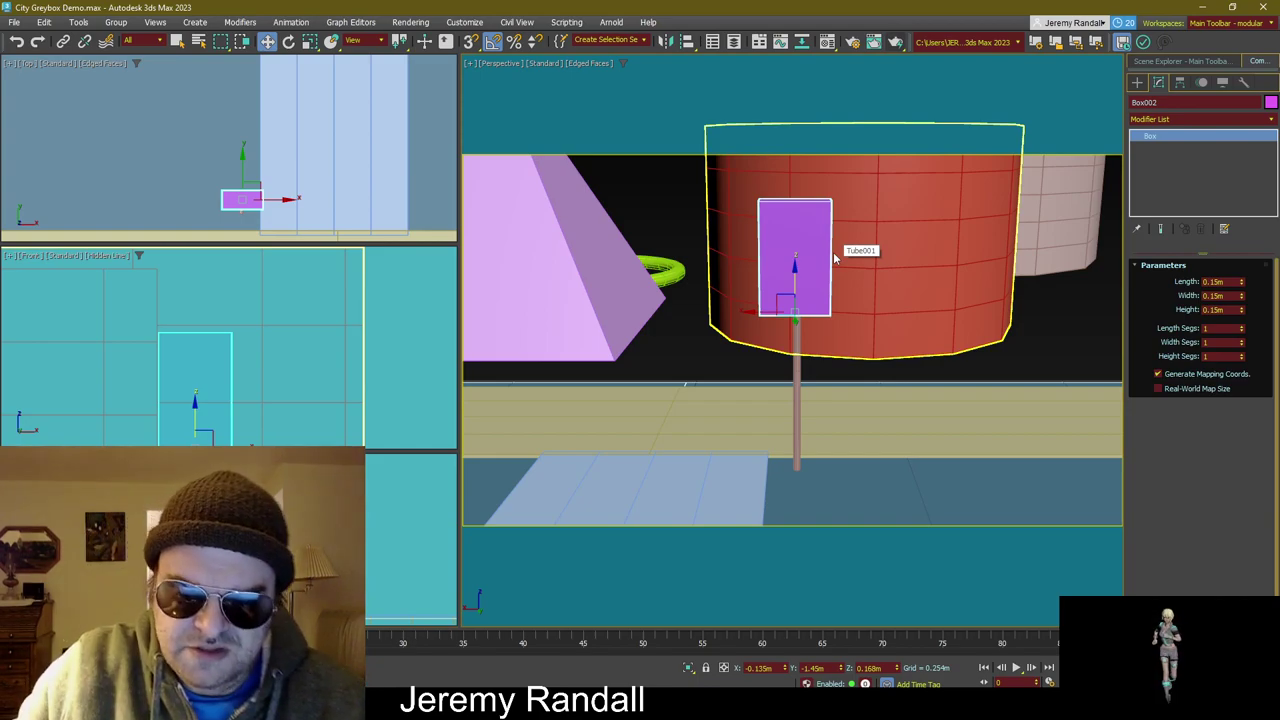
Step: Try selecting the pole and sign panel, then frame the block in the perspective and top views
key(q)
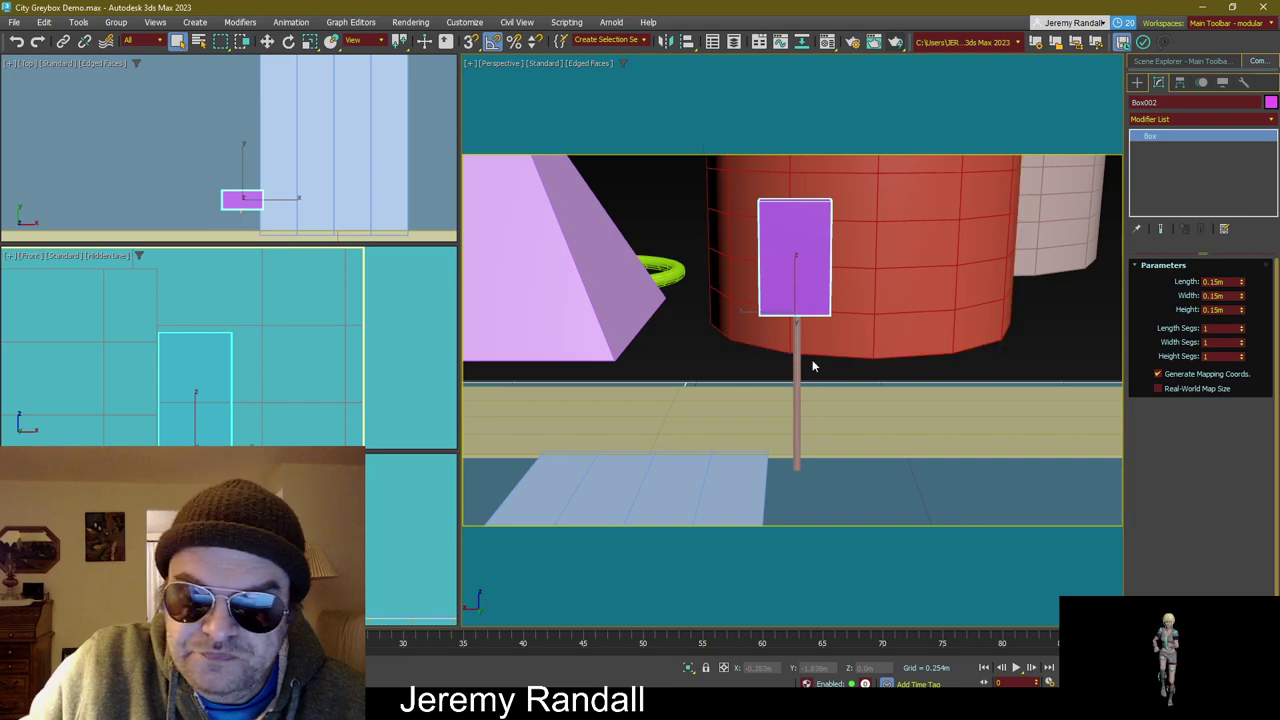
click(797, 390)
ctrl+click(820, 228)
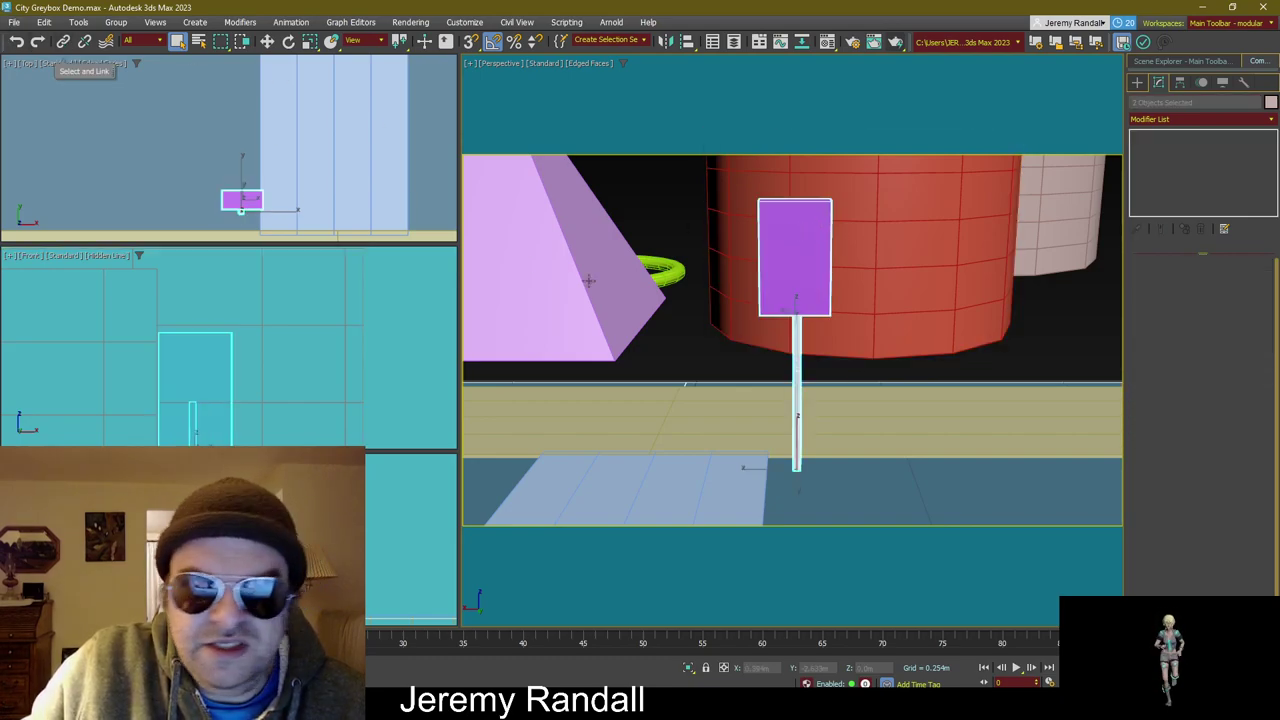
click(729, 354)
click(796, 378)
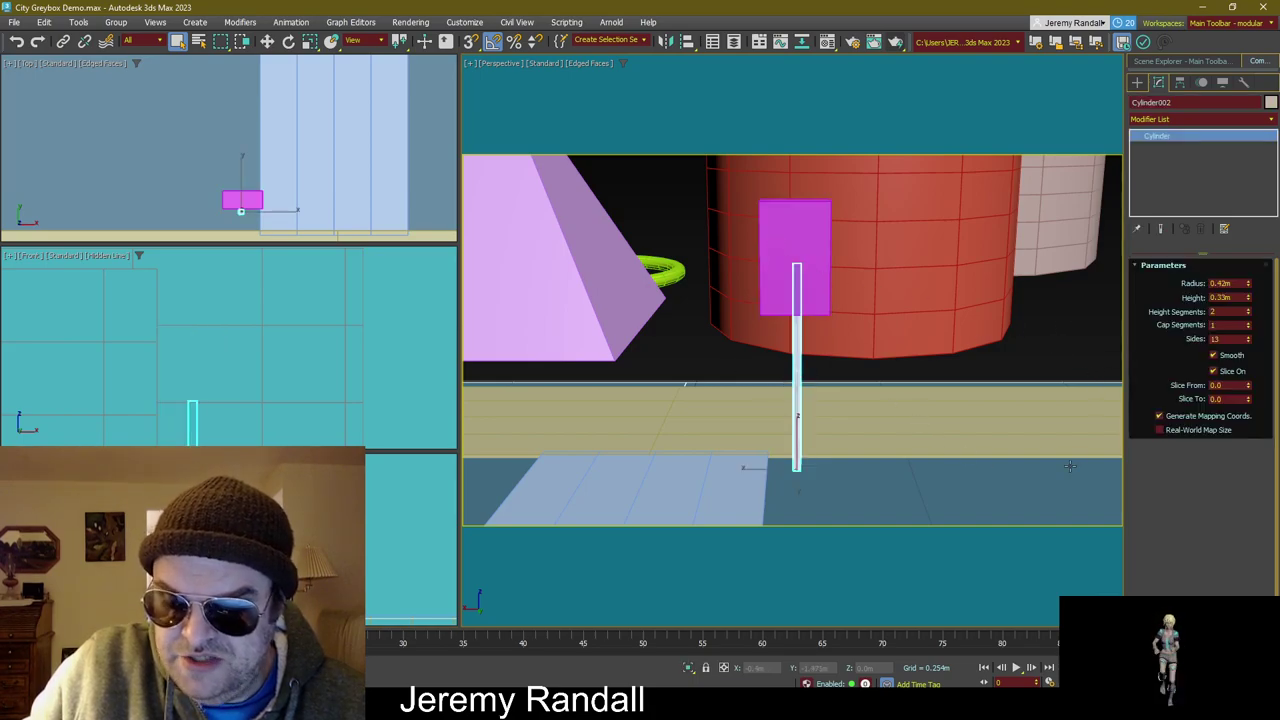
click(704, 360)
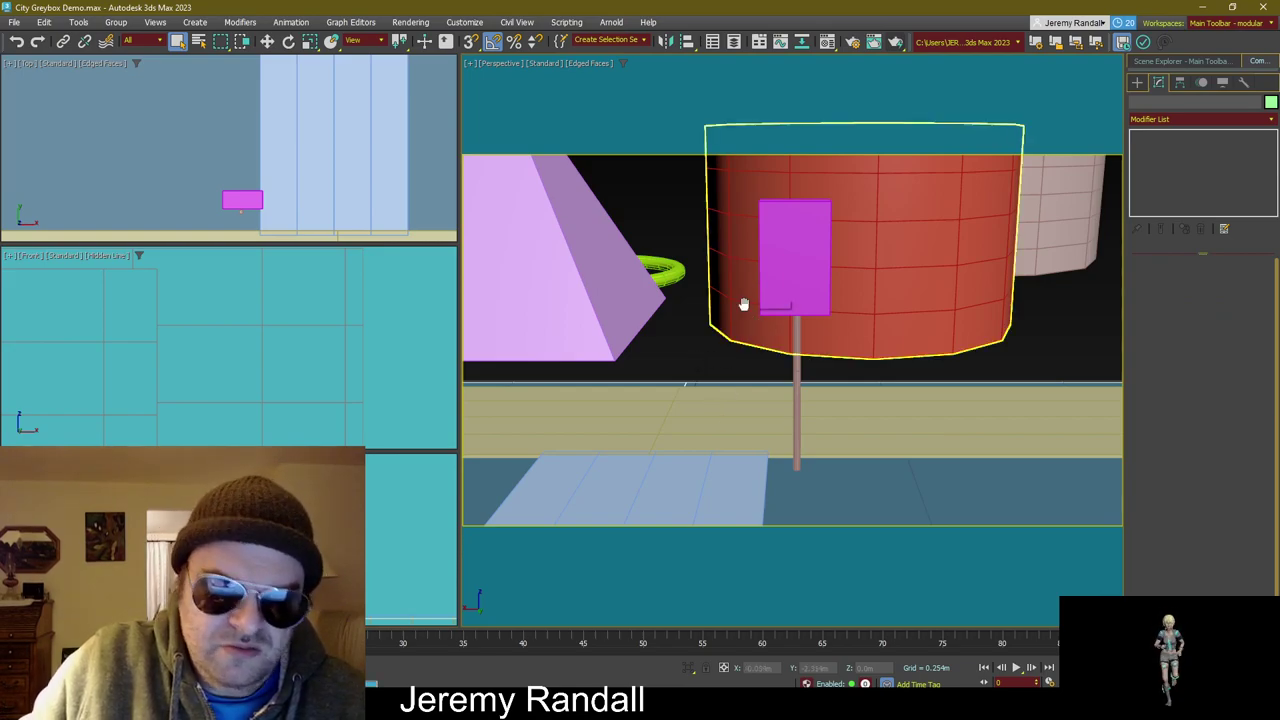
middle_drag(743, 303, 728, 289)
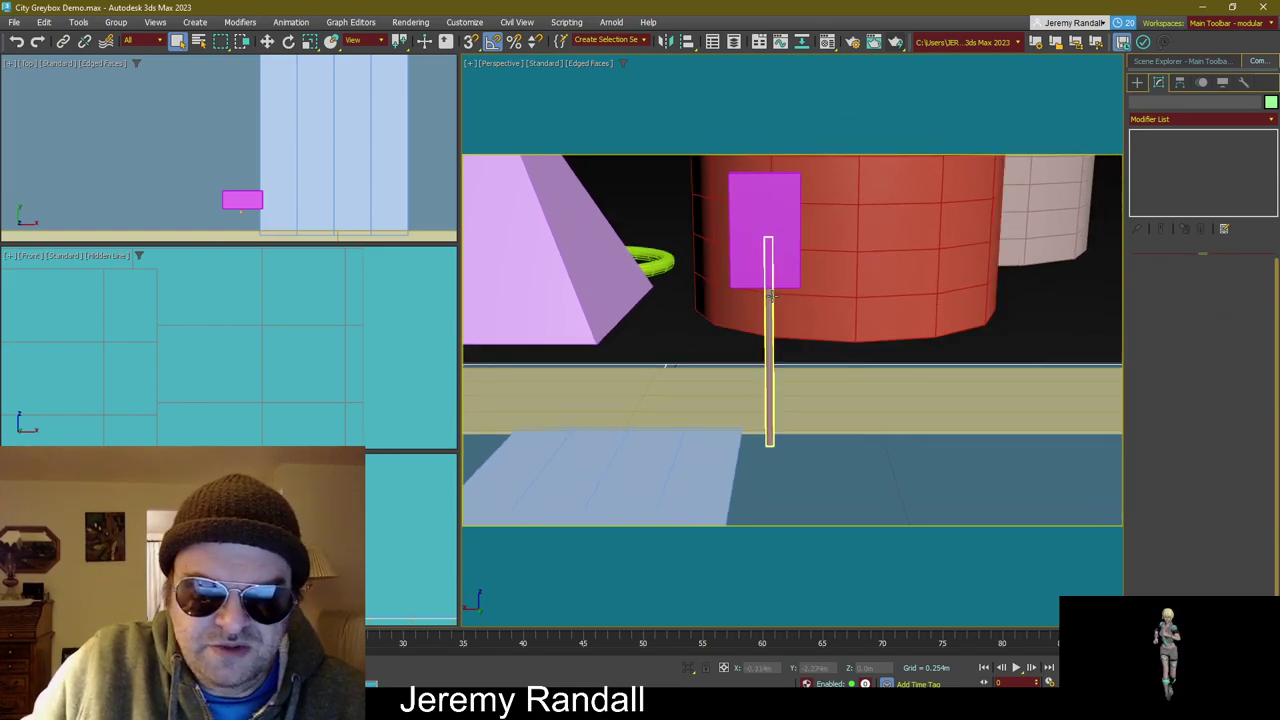
scroll(351, 160, down, 3)
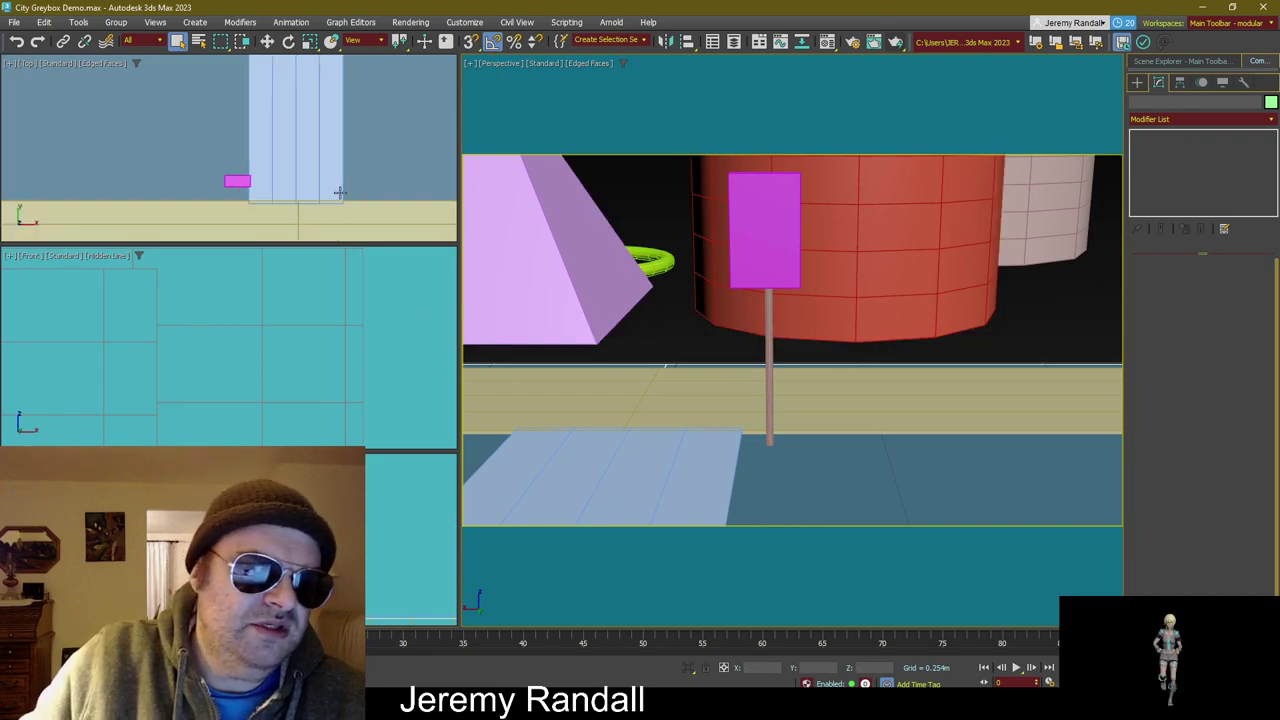
scroll(351, 160, down, 2)
middle_drag(306, 120, 335, 157)
scroll(331, 130, down, 3)
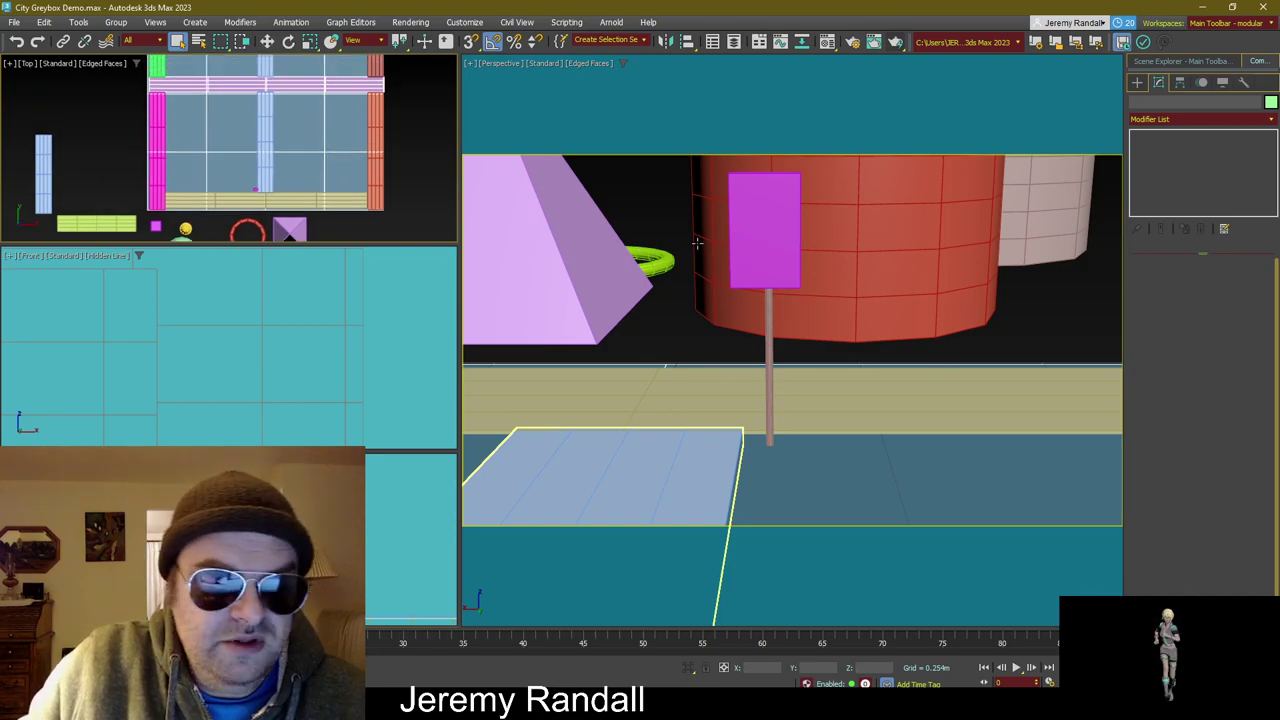
Step: Select the pole alone and link it to the magenta sign panel as its parent
click(675, 316)
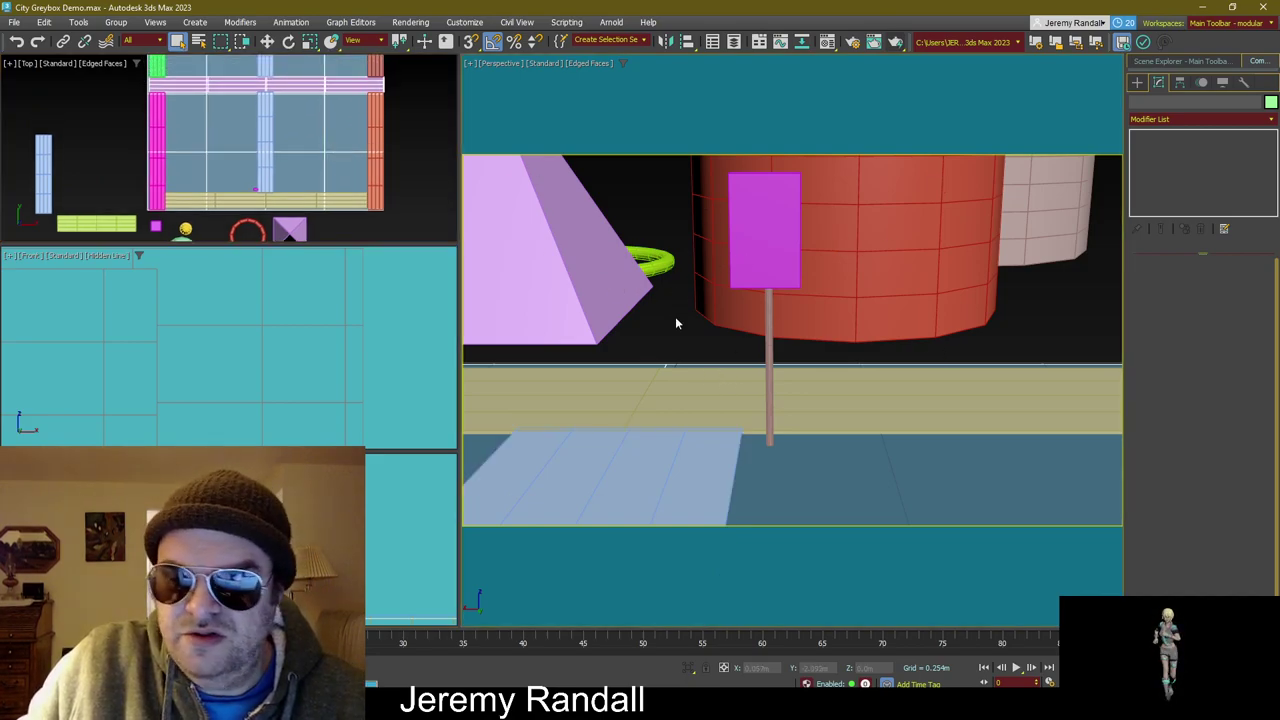
click(770, 302)
ctrl+click(764, 240)
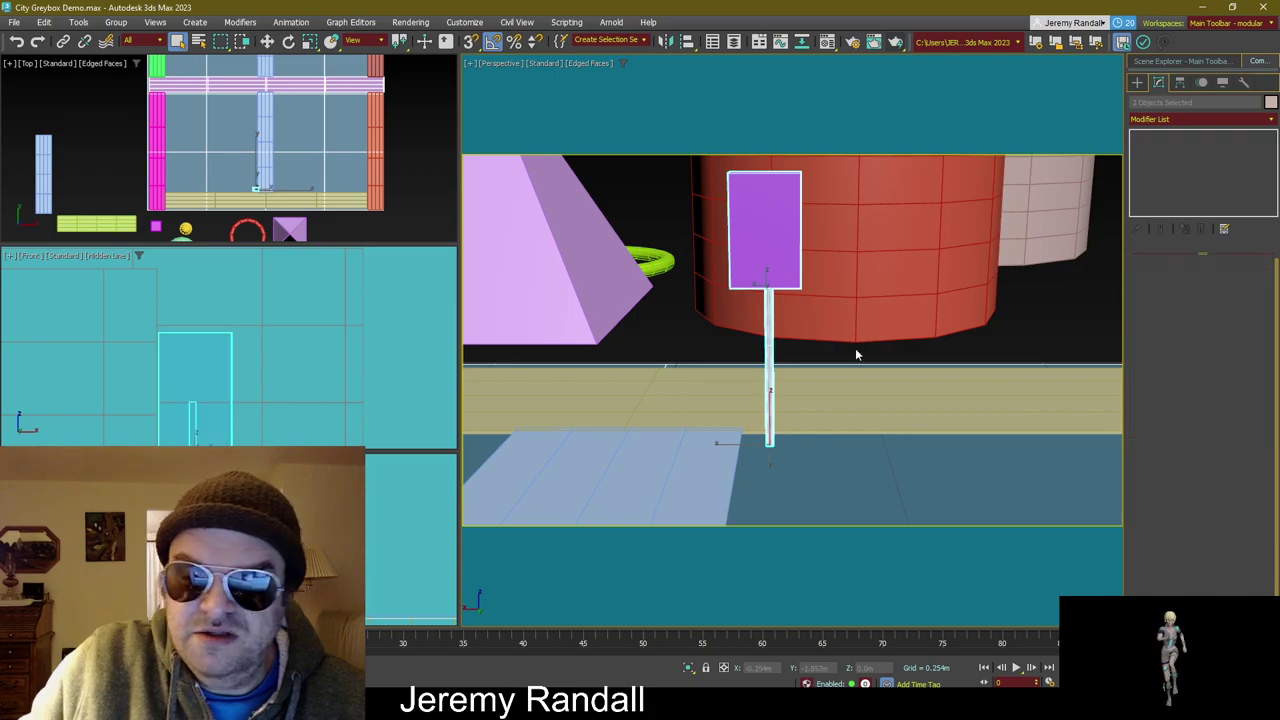
click(689, 328)
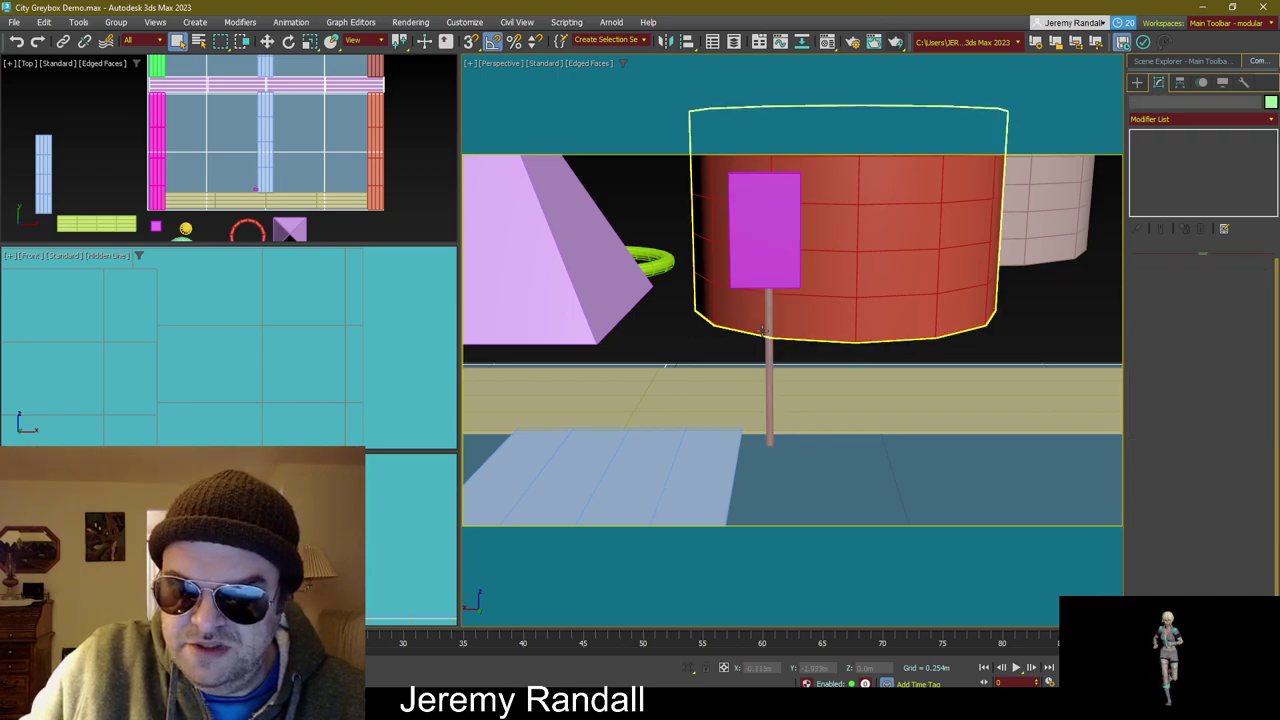
click(768, 330)
click(768, 330)
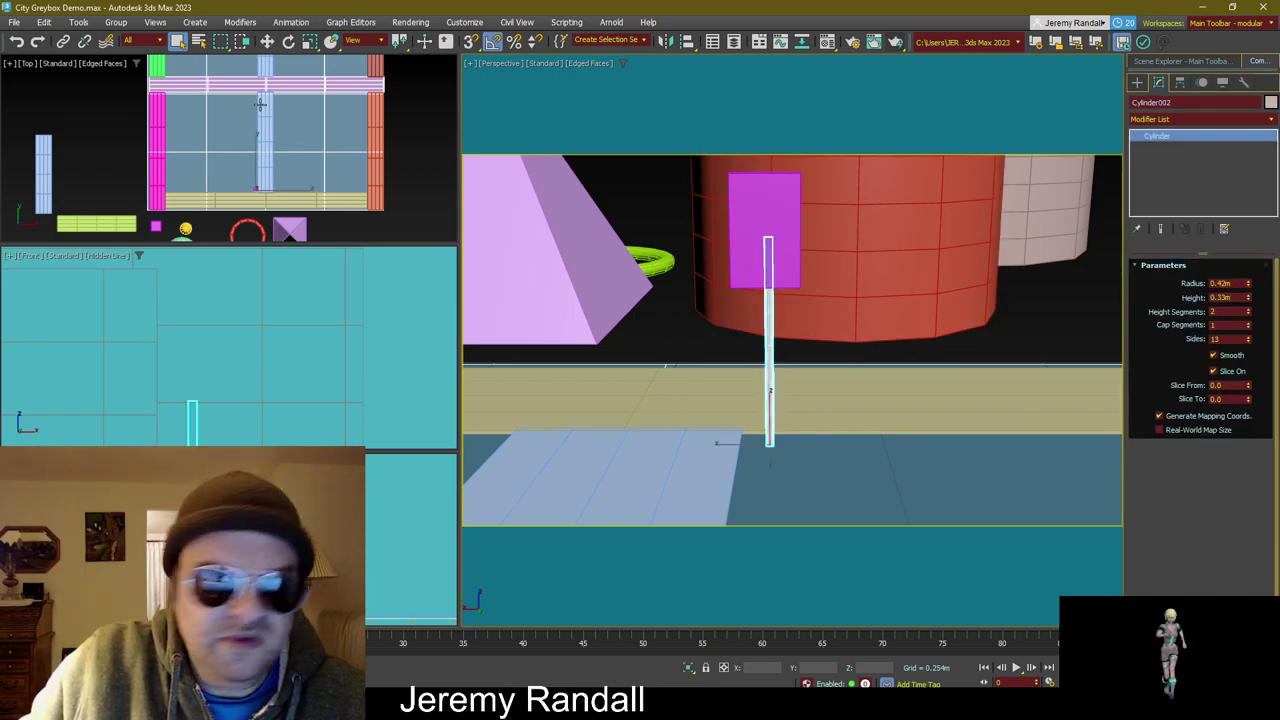
click(63, 40)
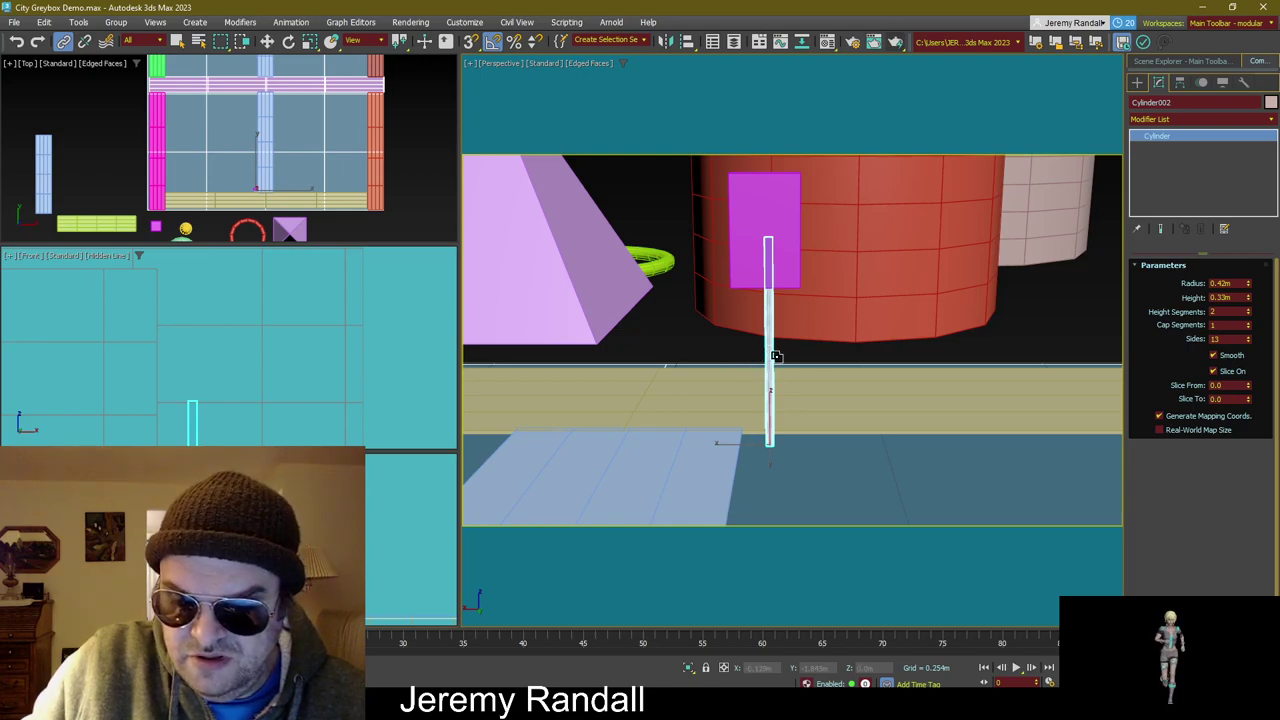
drag(700, 343, 756, 220)
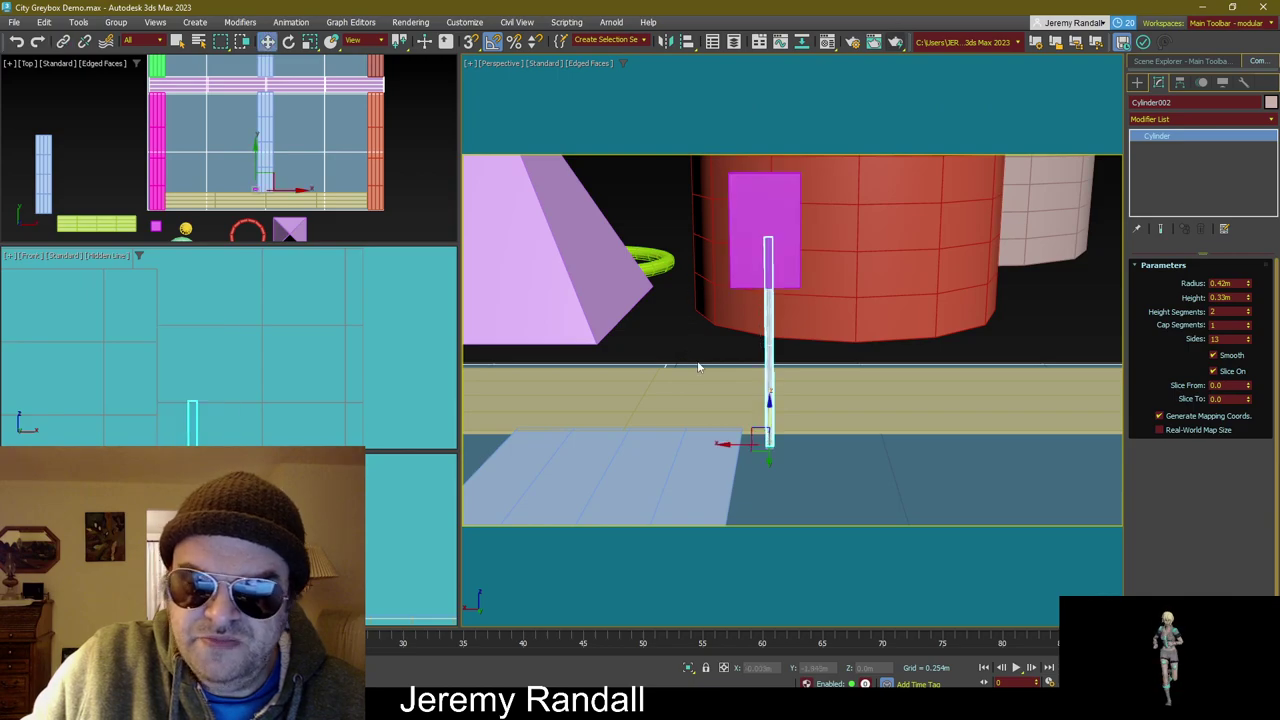
Step: Move the magenta sign box Box002 up onto the top of the pole
key(w)
drag(762, 440, 843, 440)
key(ctrl+z)
click(747, 259)
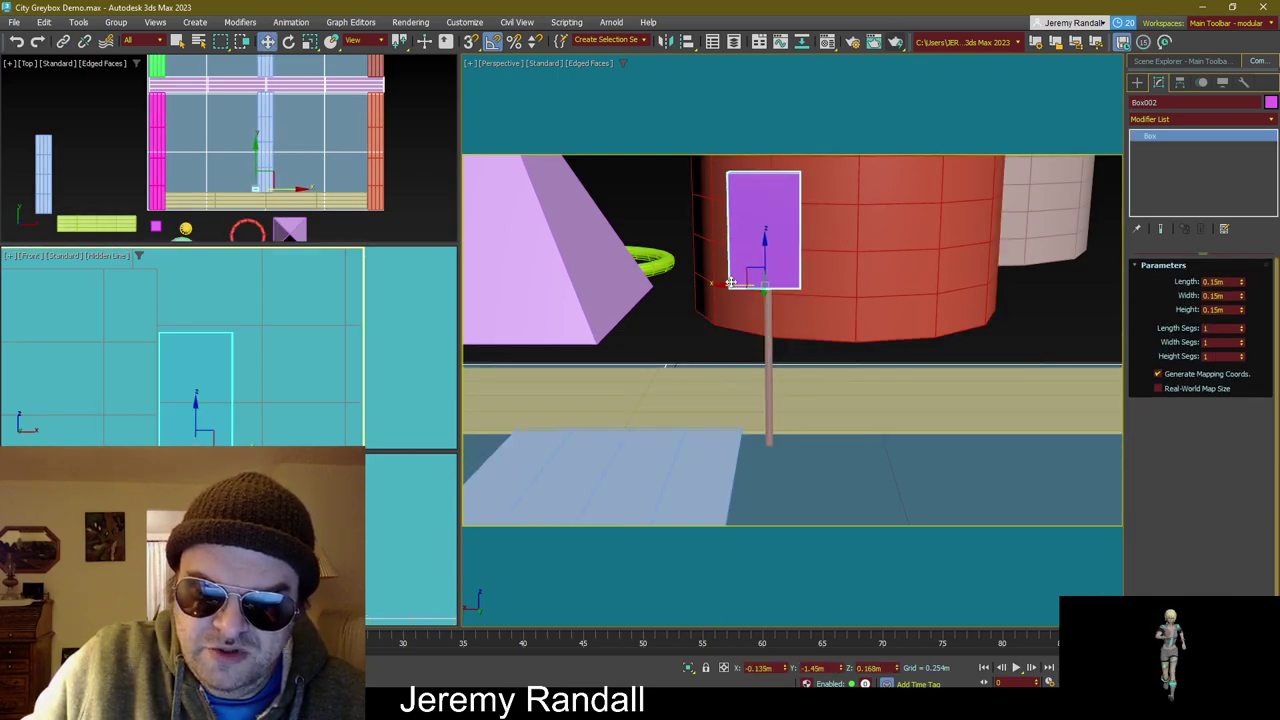
drag(729, 288, 740, 211)
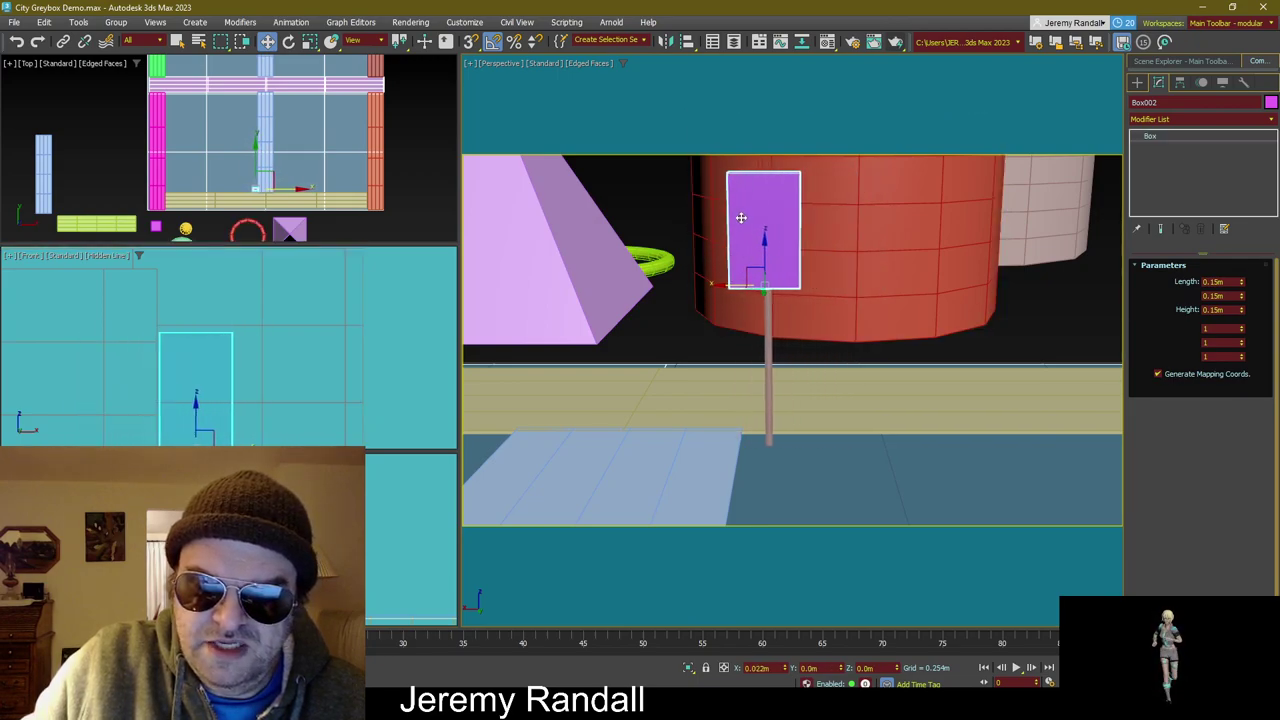
key(ctrl+z)
drag(757, 289, 777, 271)
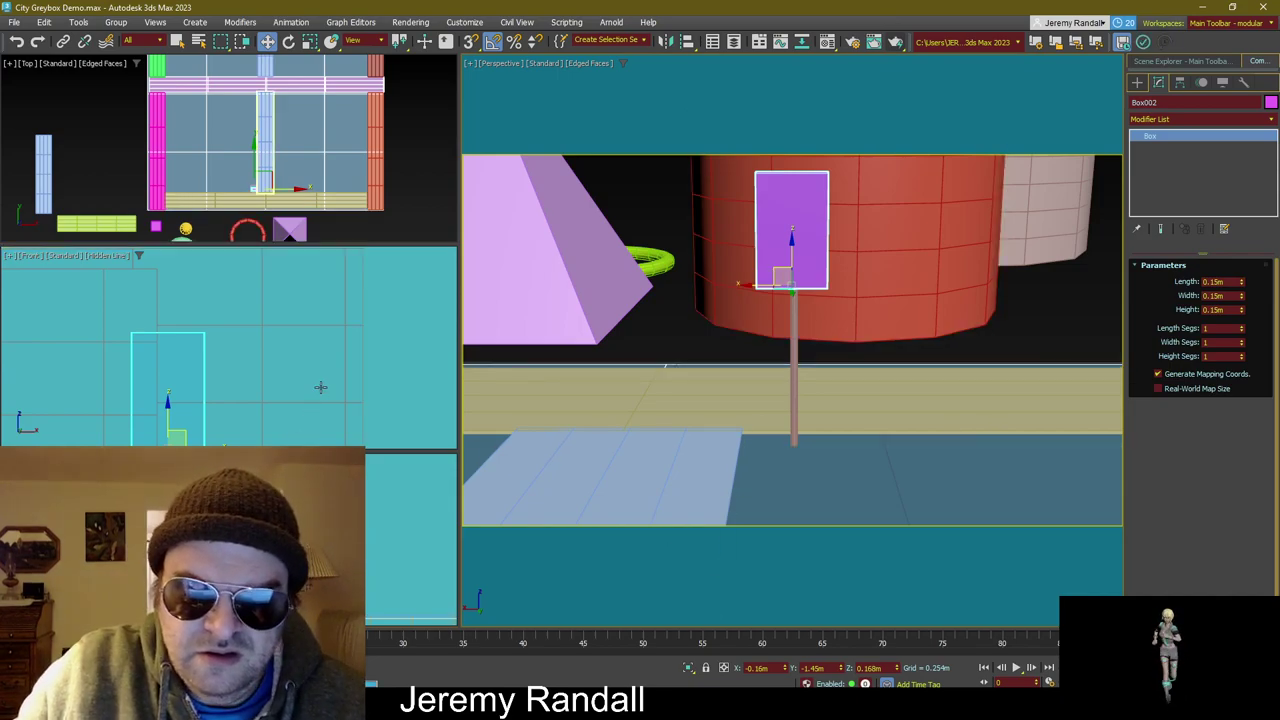
Step: Return to the plain Select tool and clear the sign box selection
scroll(744, 340, down, 5)
scroll(760, 338, up, 3)
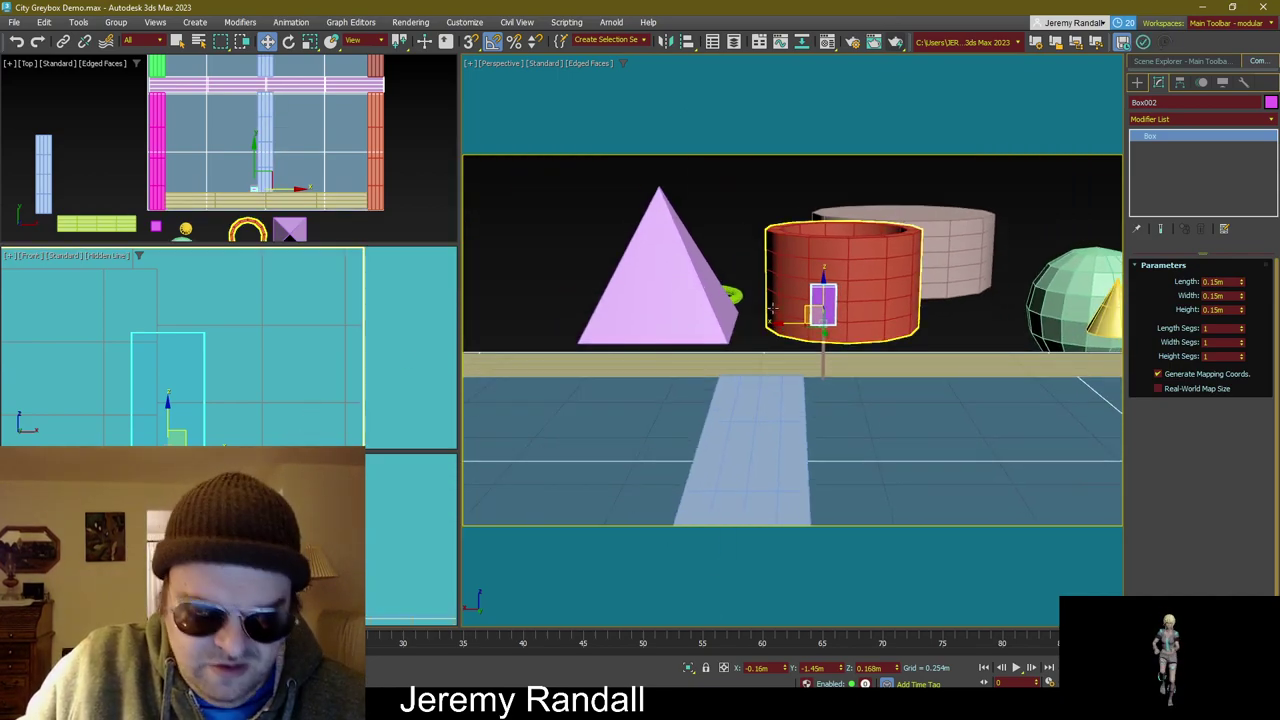
click(930, 326)
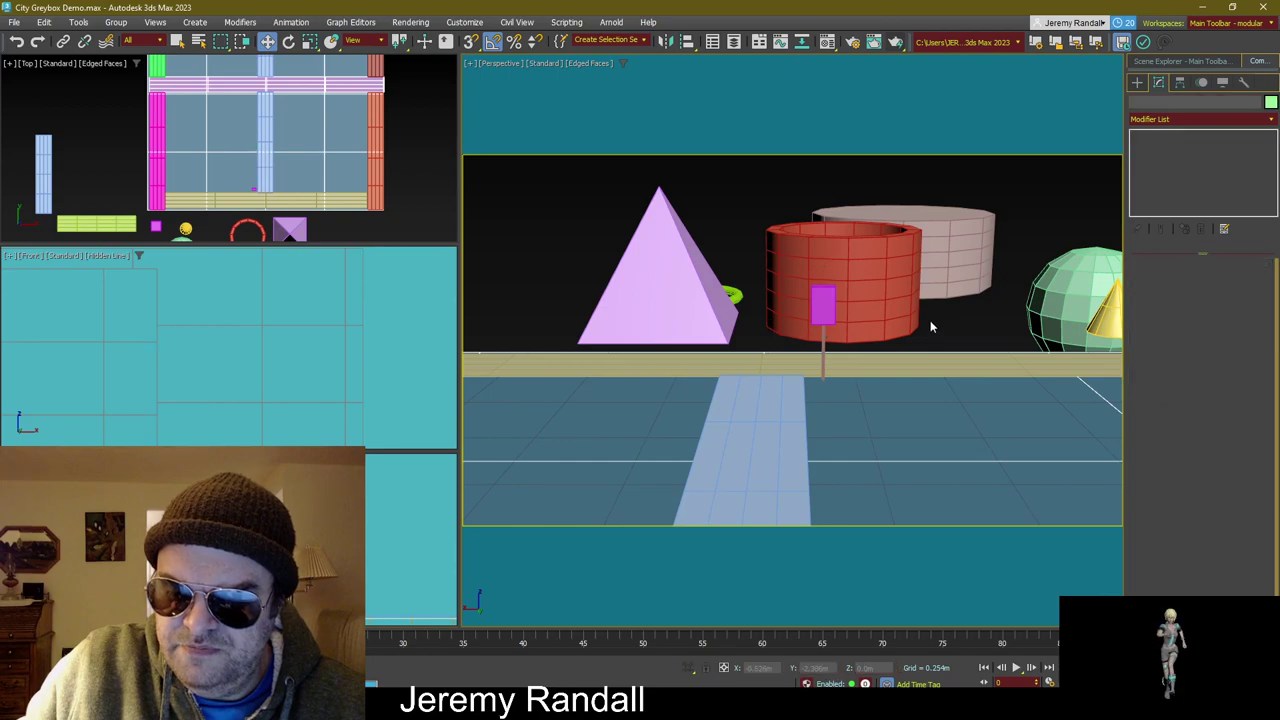
click(829, 322)
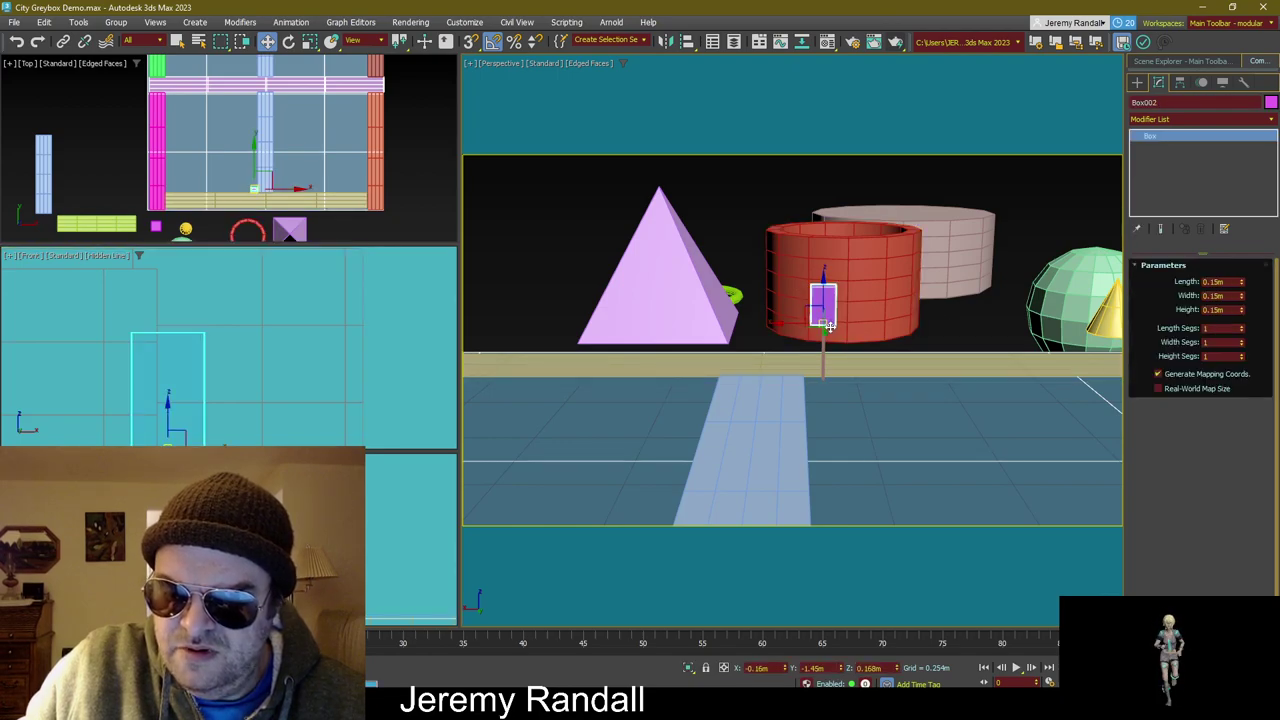
key(q)
key(ctrl+d)
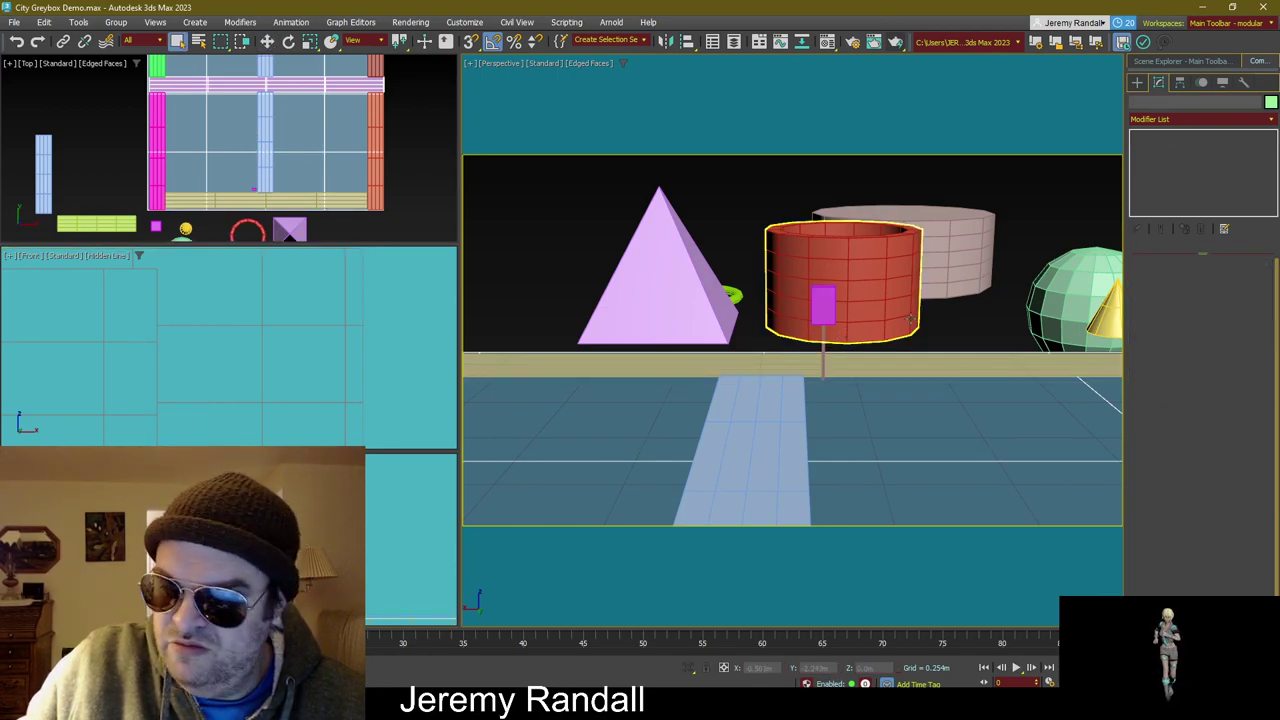
Step: Show the Scene Explorer's layer list and recenter the block in the Top viewport
click(1162, 62)
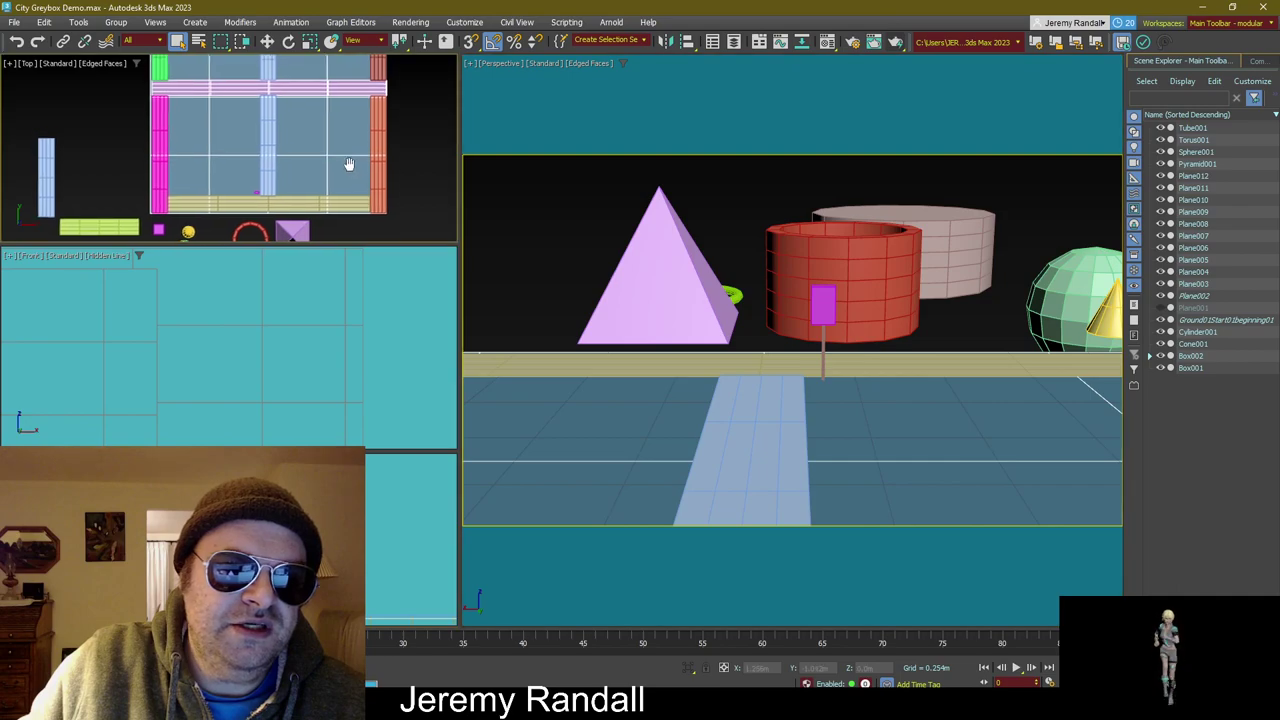
middle_drag(348, 164, 331, 185)
scroll(337, 184, down, 2)
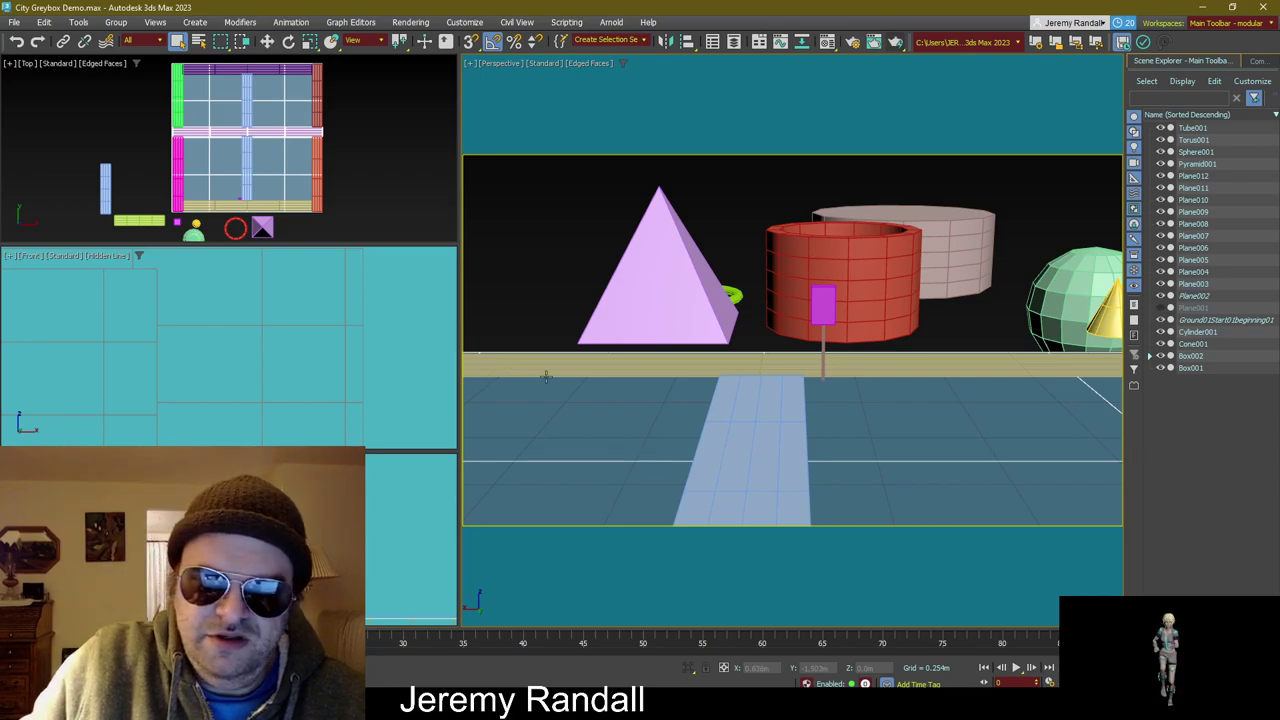
middle_drag(350, 135, 356, 141)
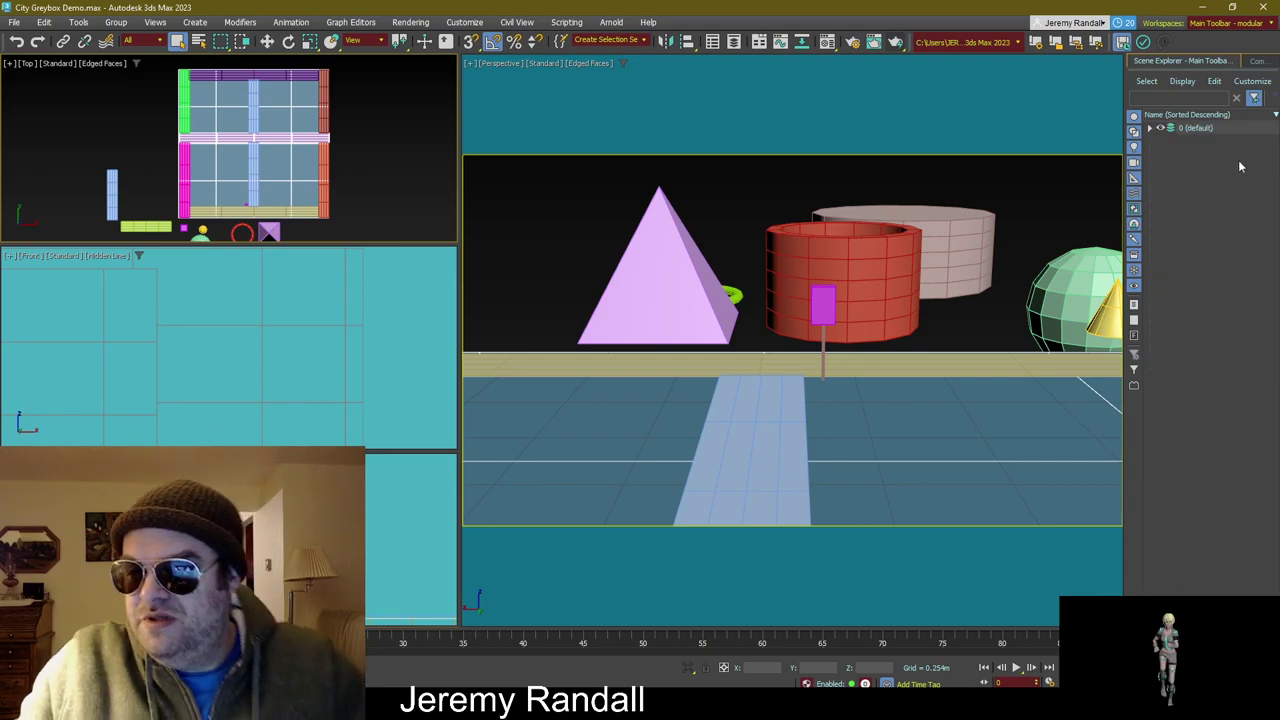
Step: Turn off the eye icon of the 0 (default) layer in the Scene Explorer
right_click(1225, 222)
click(1221, 336)
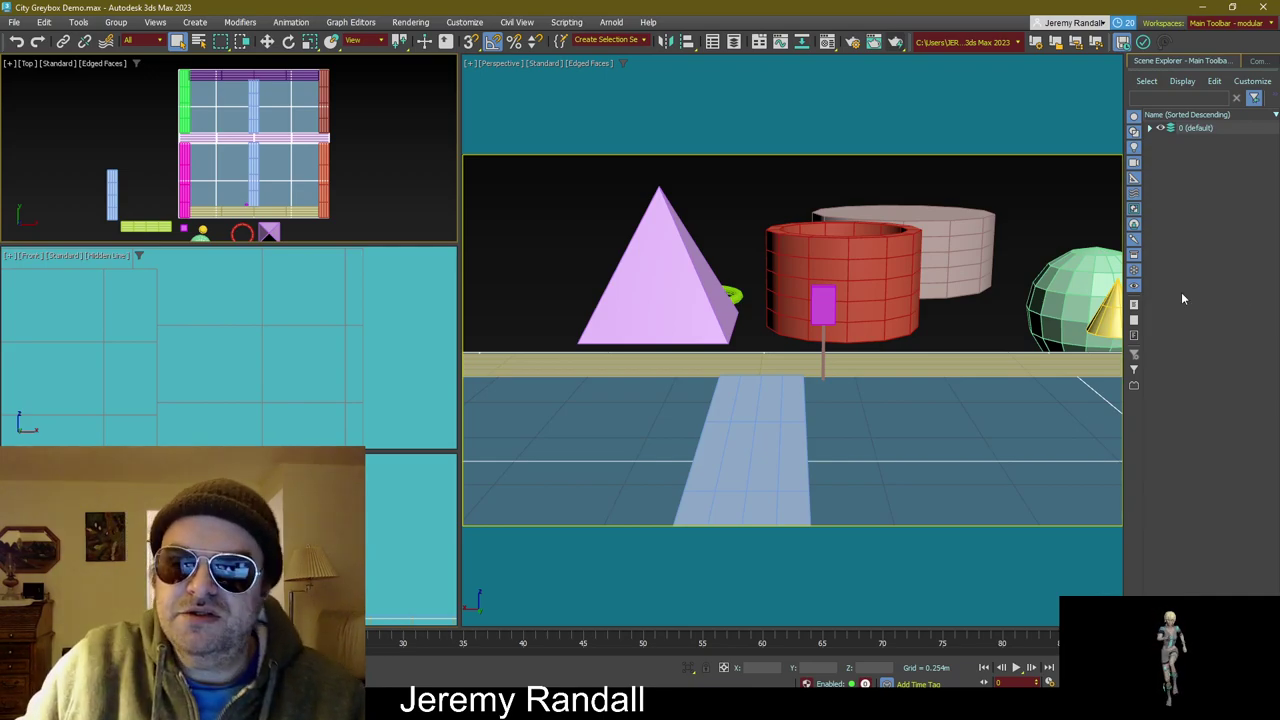
click(1162, 130)
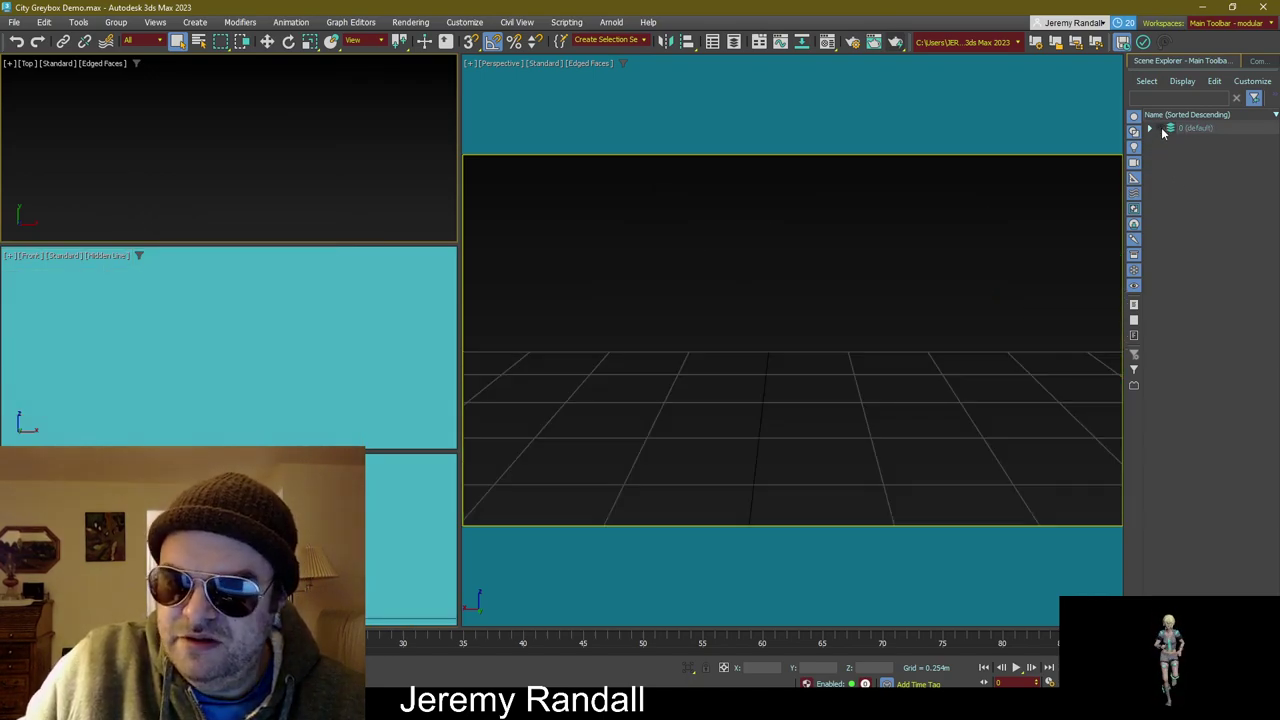
Step: Create a new layer and rename it to Lod1 in its Layer Properties dialog
right_click(1174, 194)
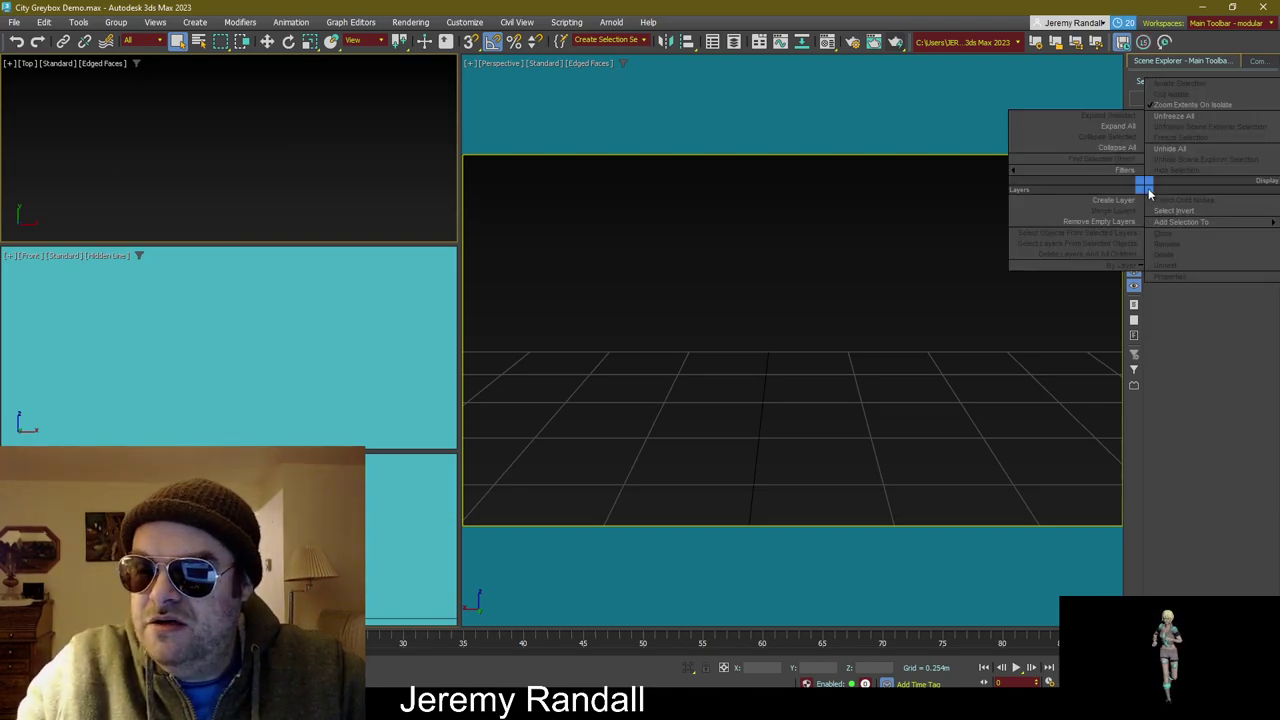
click(1110, 200)
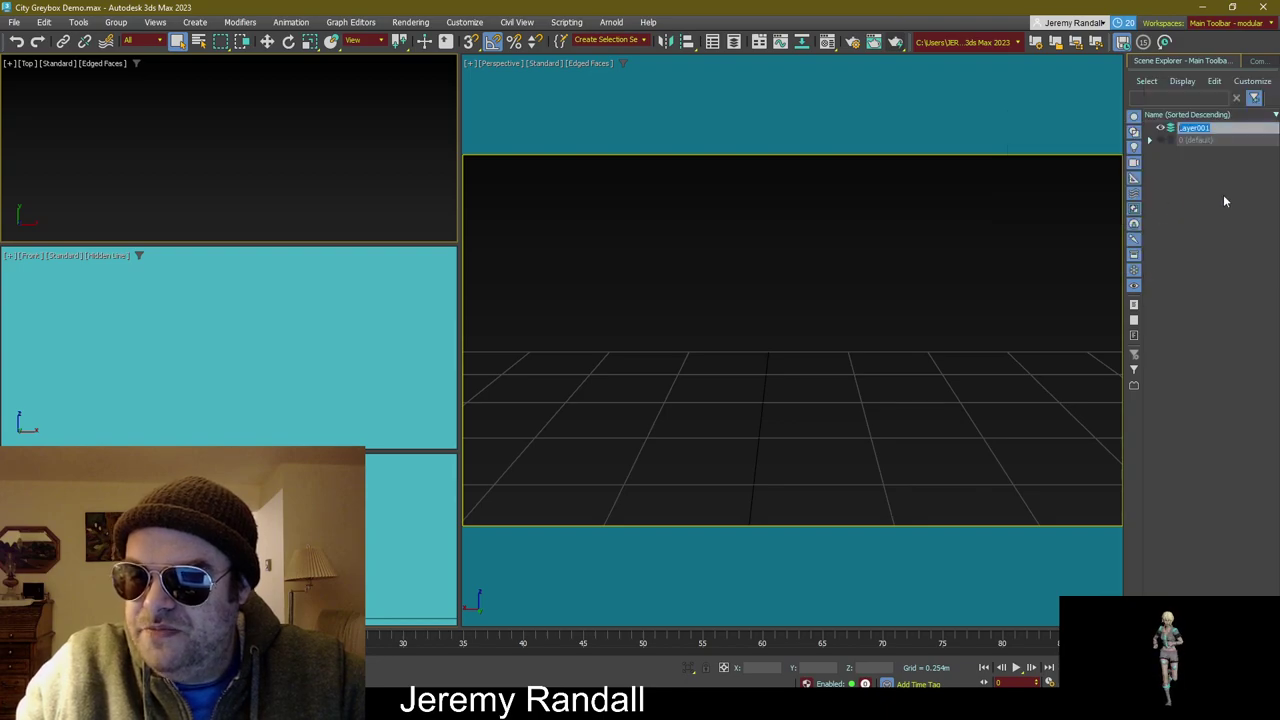
click(1227, 133)
right_click(1227, 131)
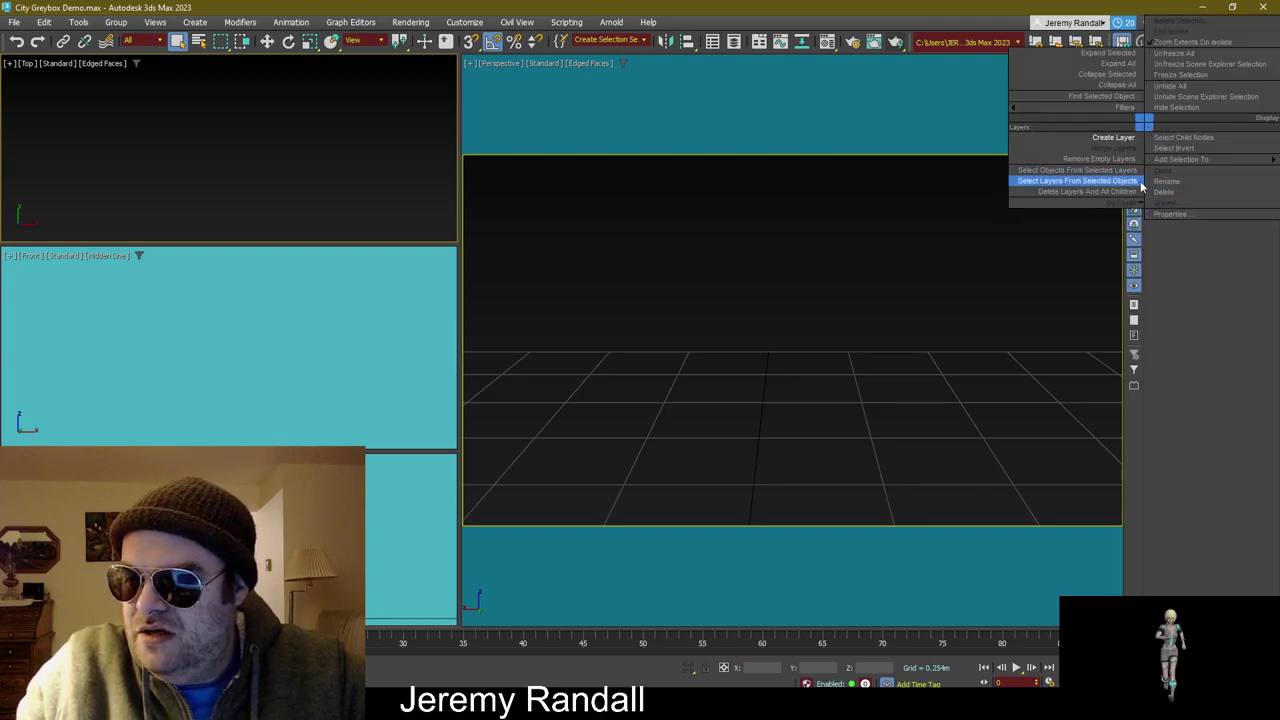
click(1192, 213)
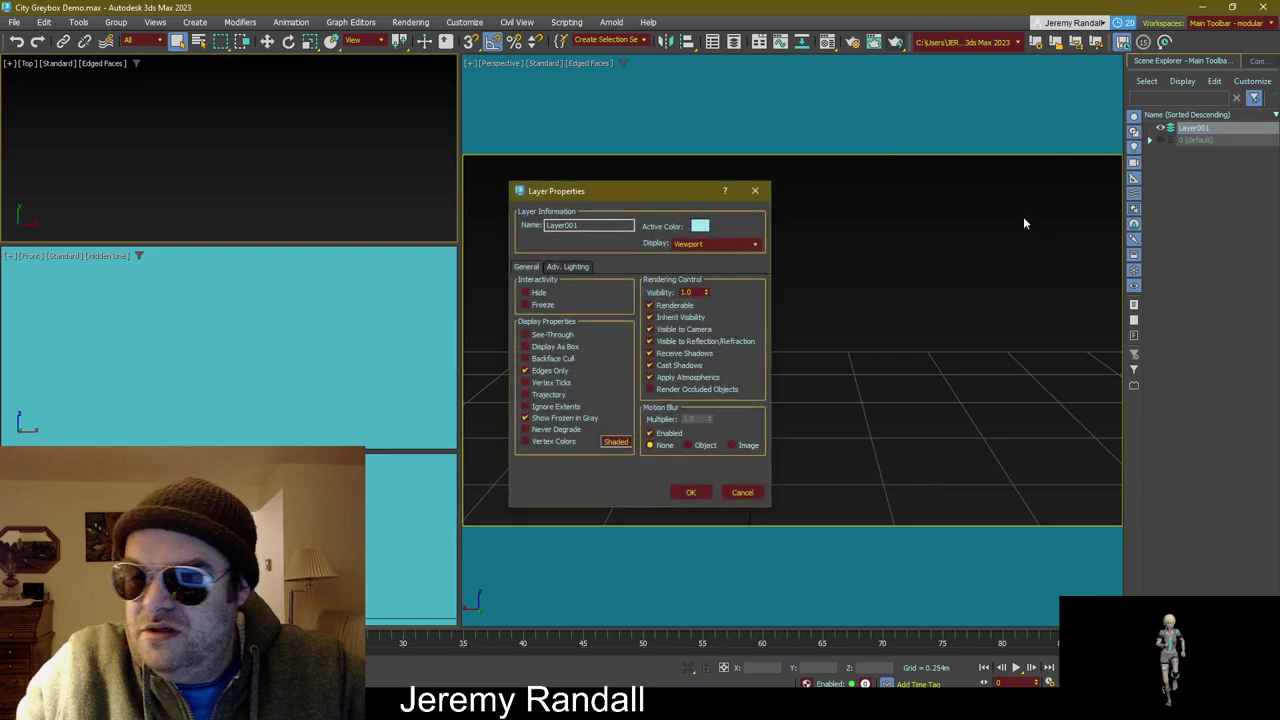
double_click(594, 226)
text(Lo)
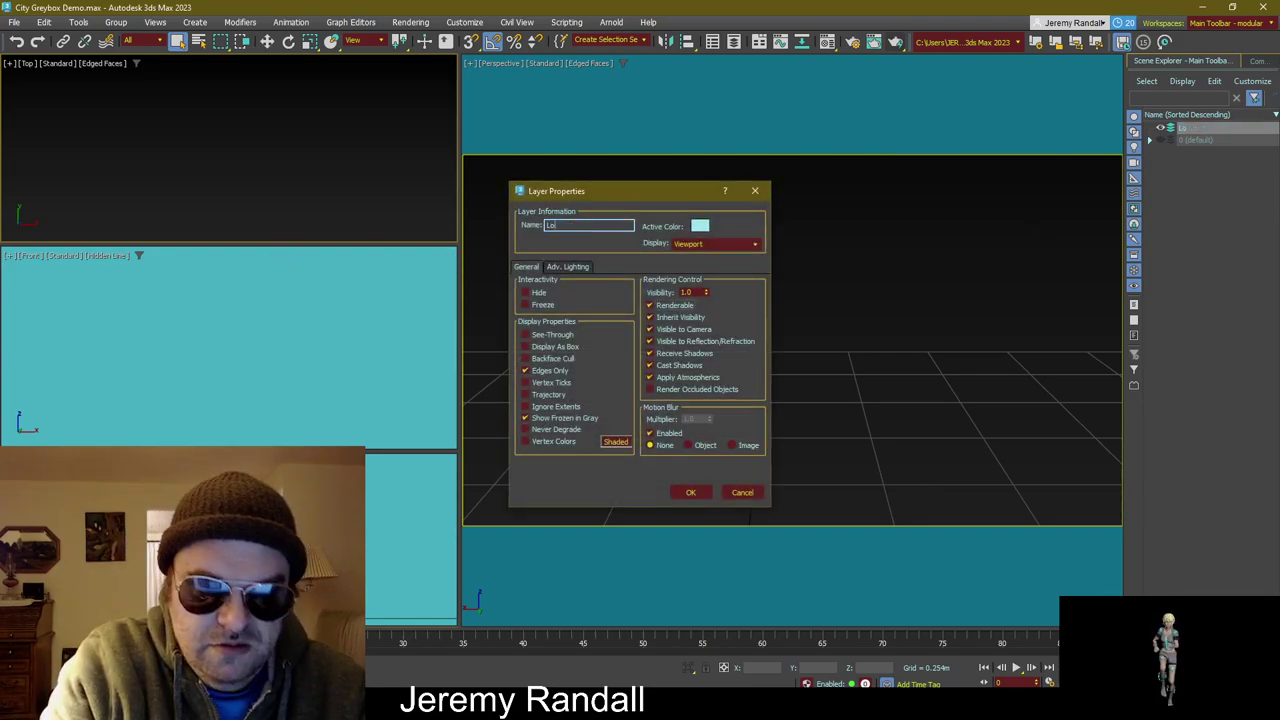
text(d1)
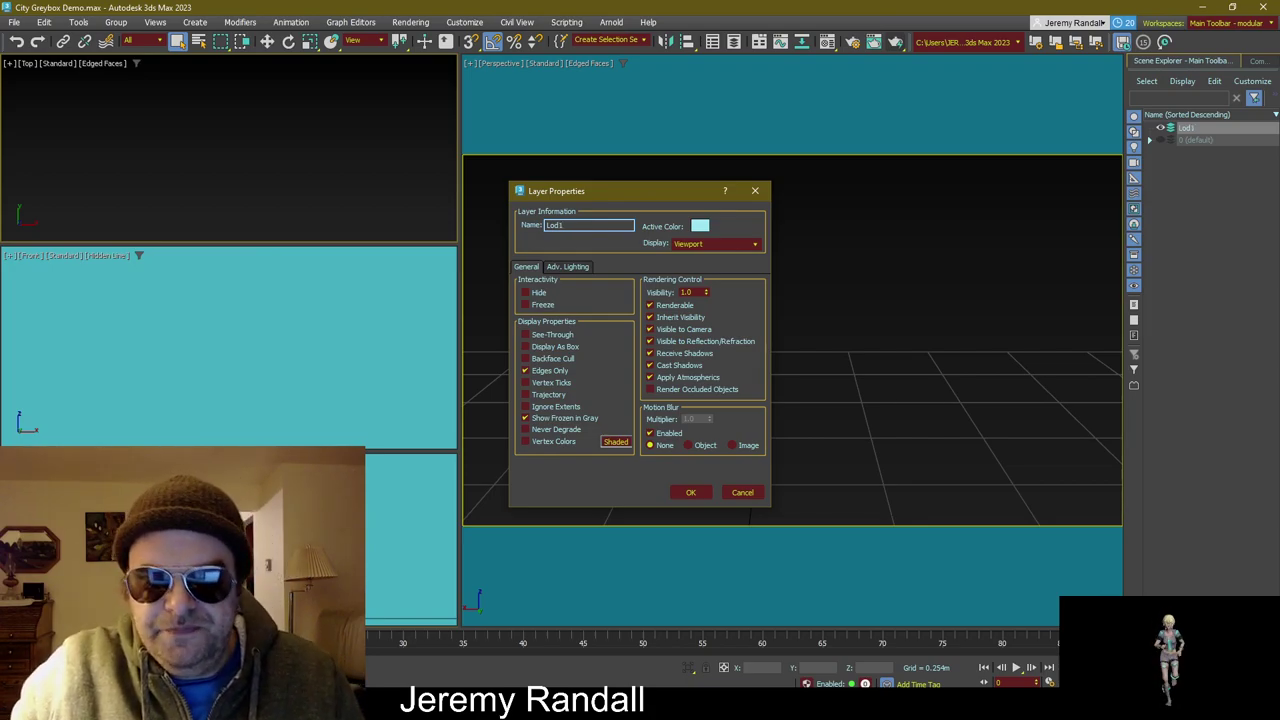
click(691, 492)
click(1251, 278)
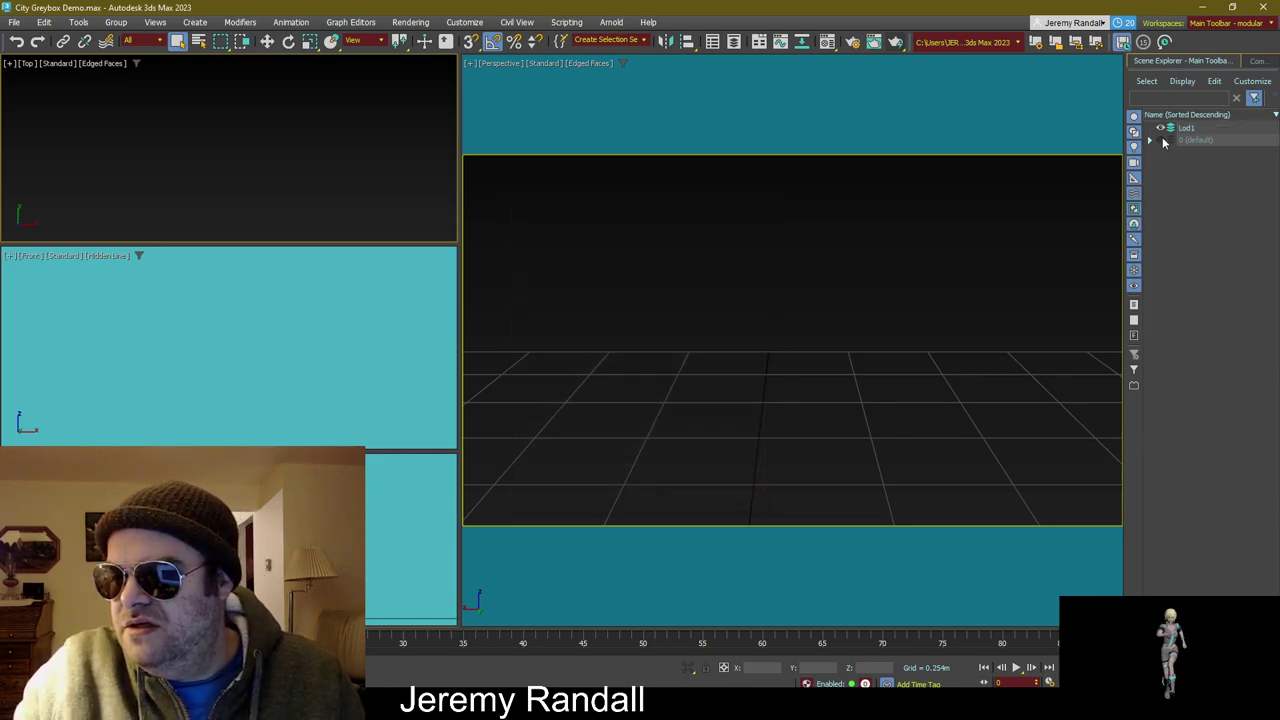
Step: Unhide the 0 (default) layer and select every object from Tube001 to Box001
click(1160, 140)
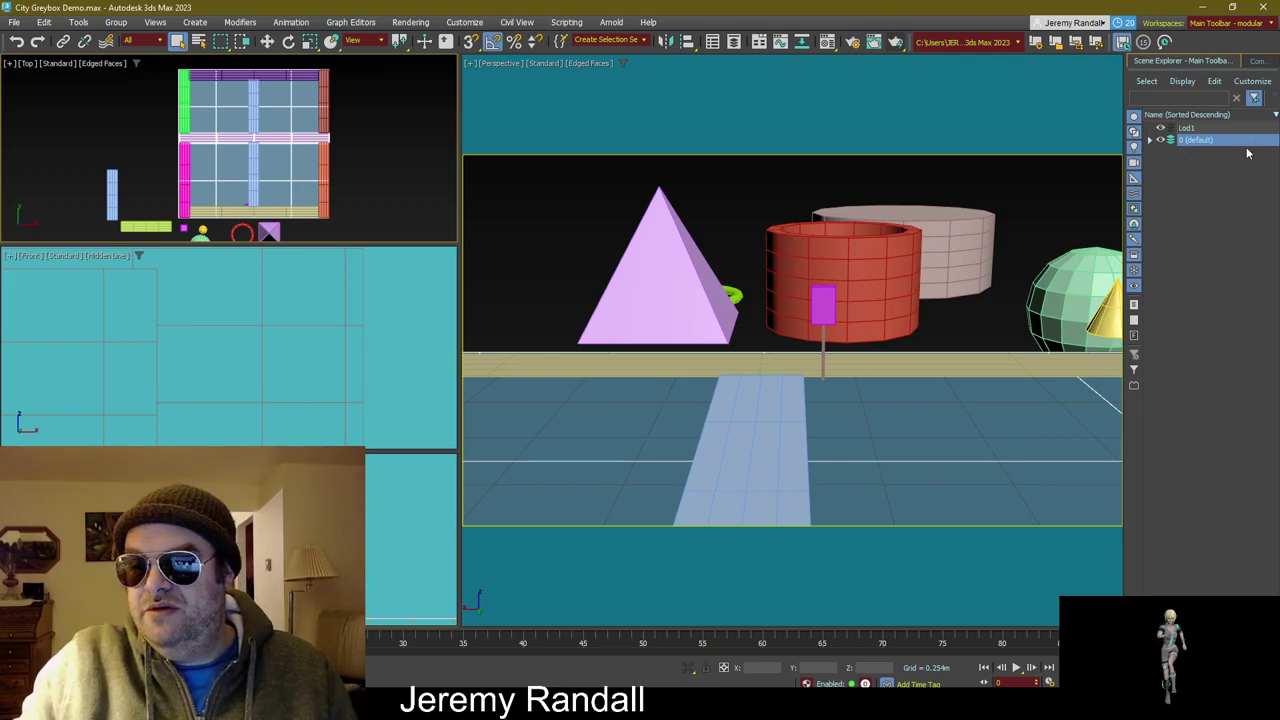
click(1150, 140)
click(1206, 152)
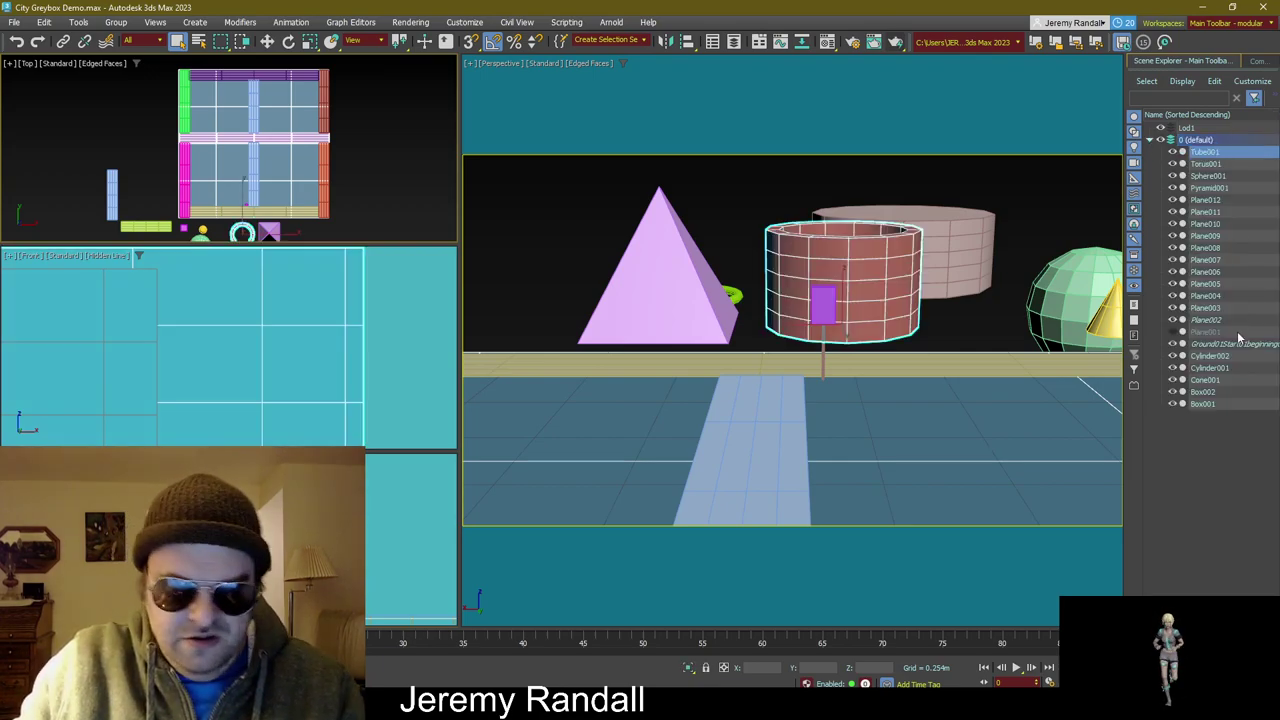
shift+click(1222, 404)
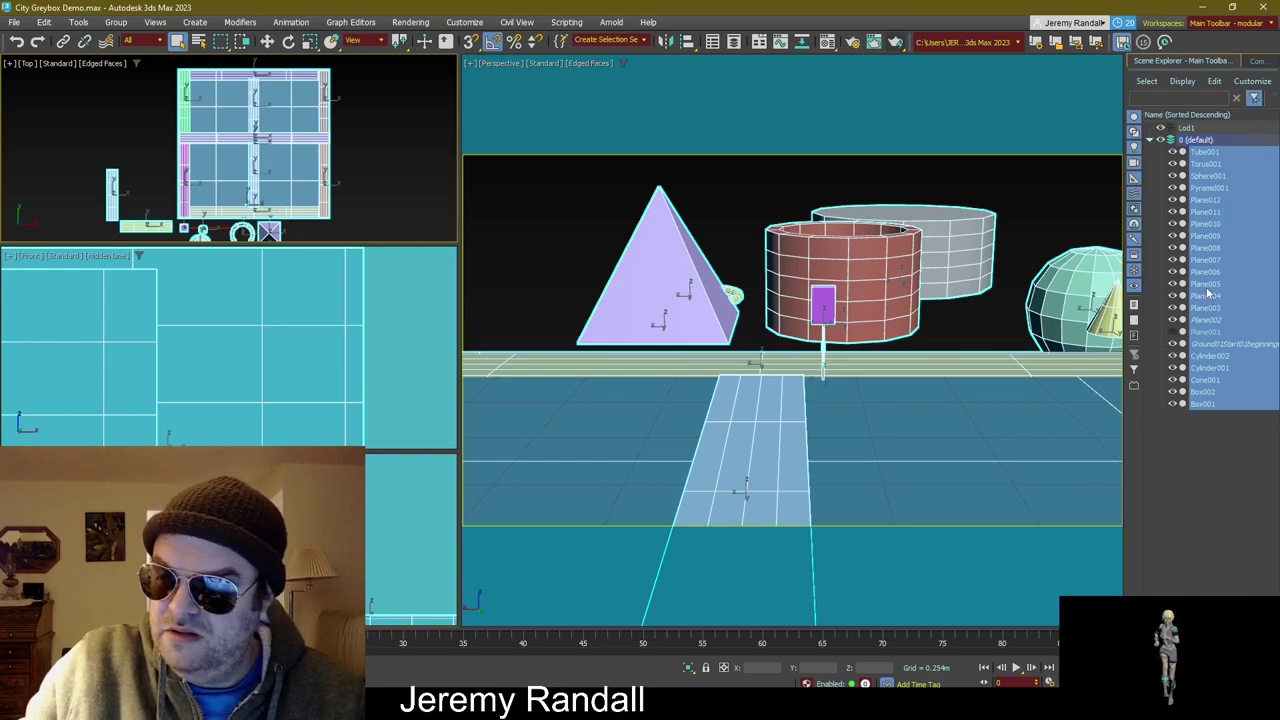
click(1205, 128)
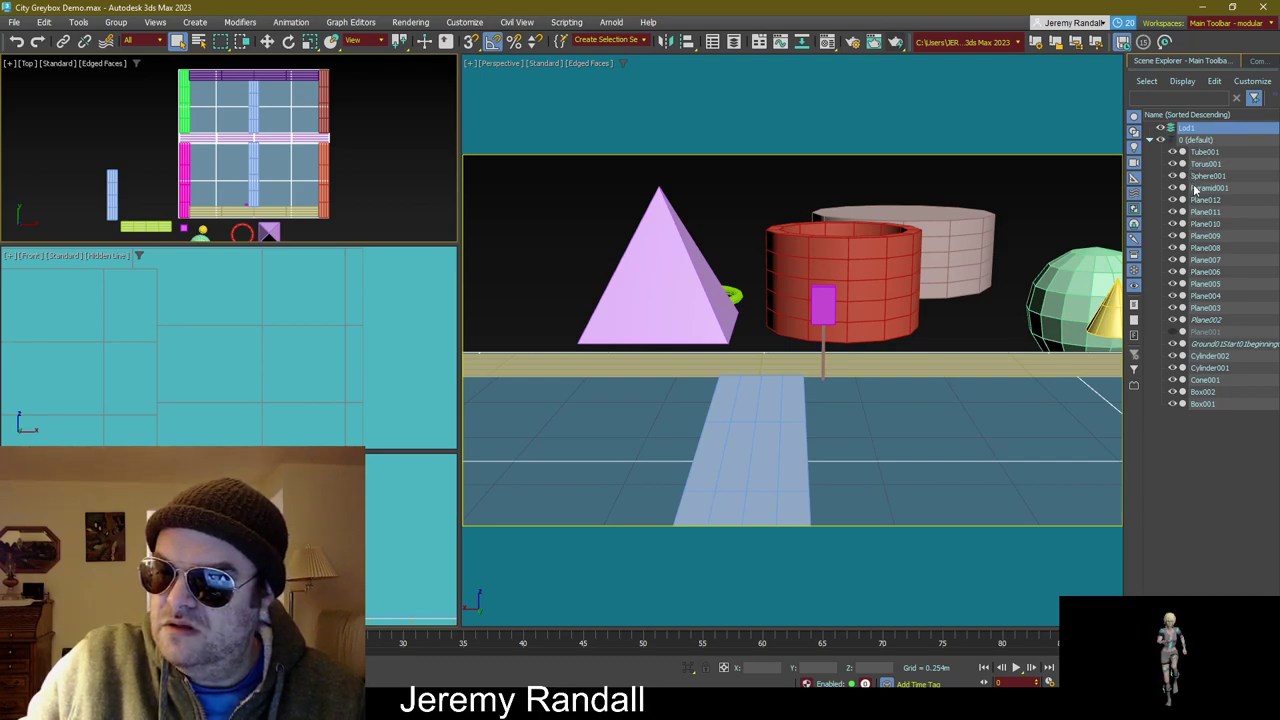
click(1206, 151)
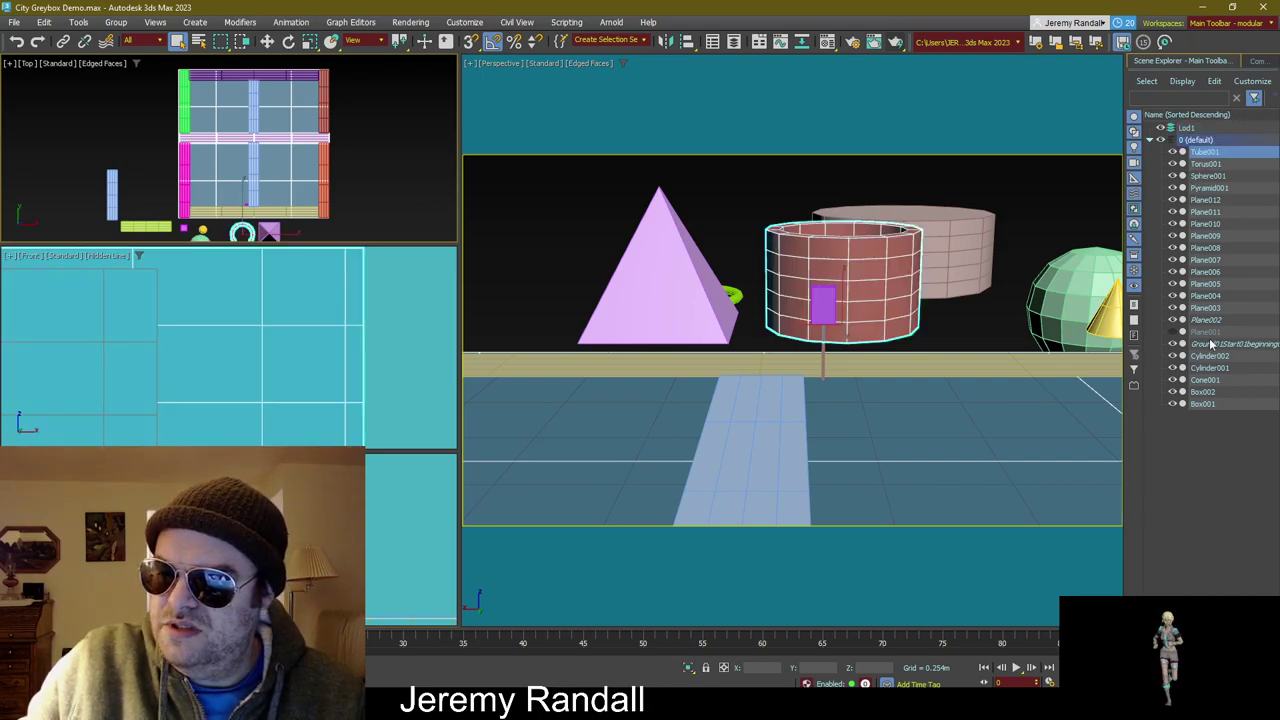
shift+click(1221, 401)
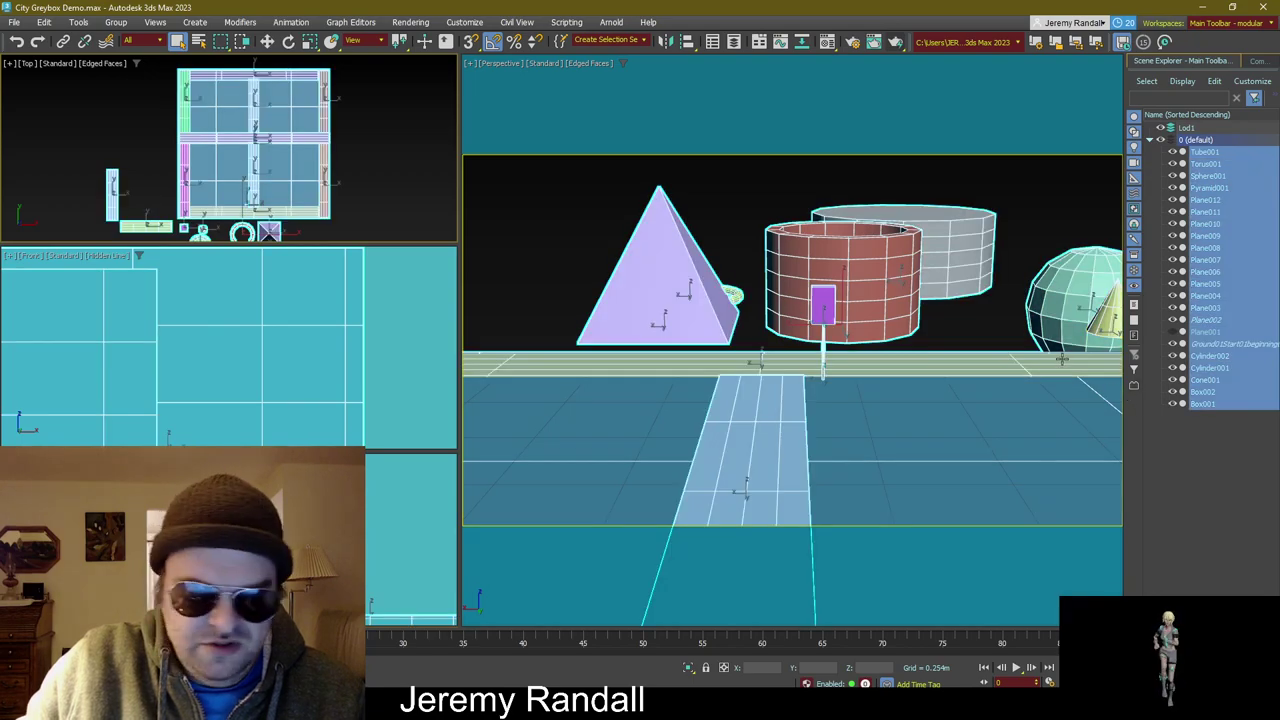
Step: Shift-move the objects to clone them as copies, put the copies on Lod1, and lower them back
key(w)
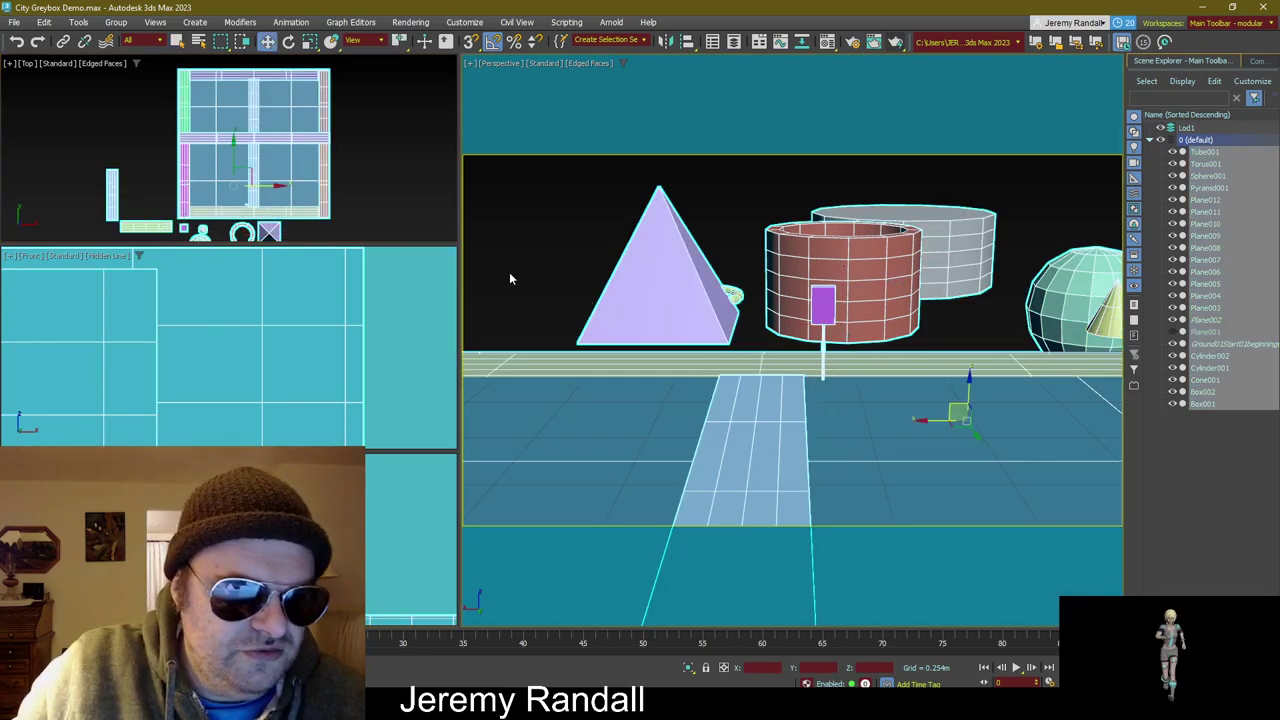
drag(966, 379, 966, 373)
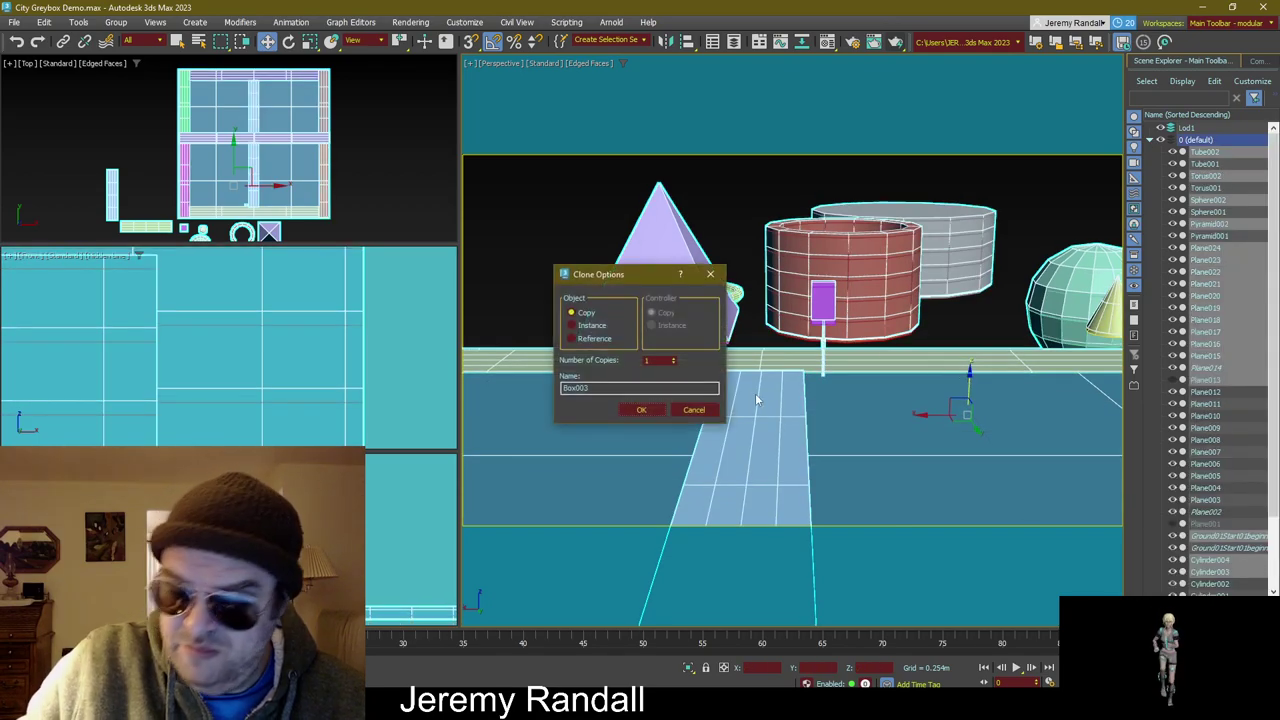
click(641, 409)
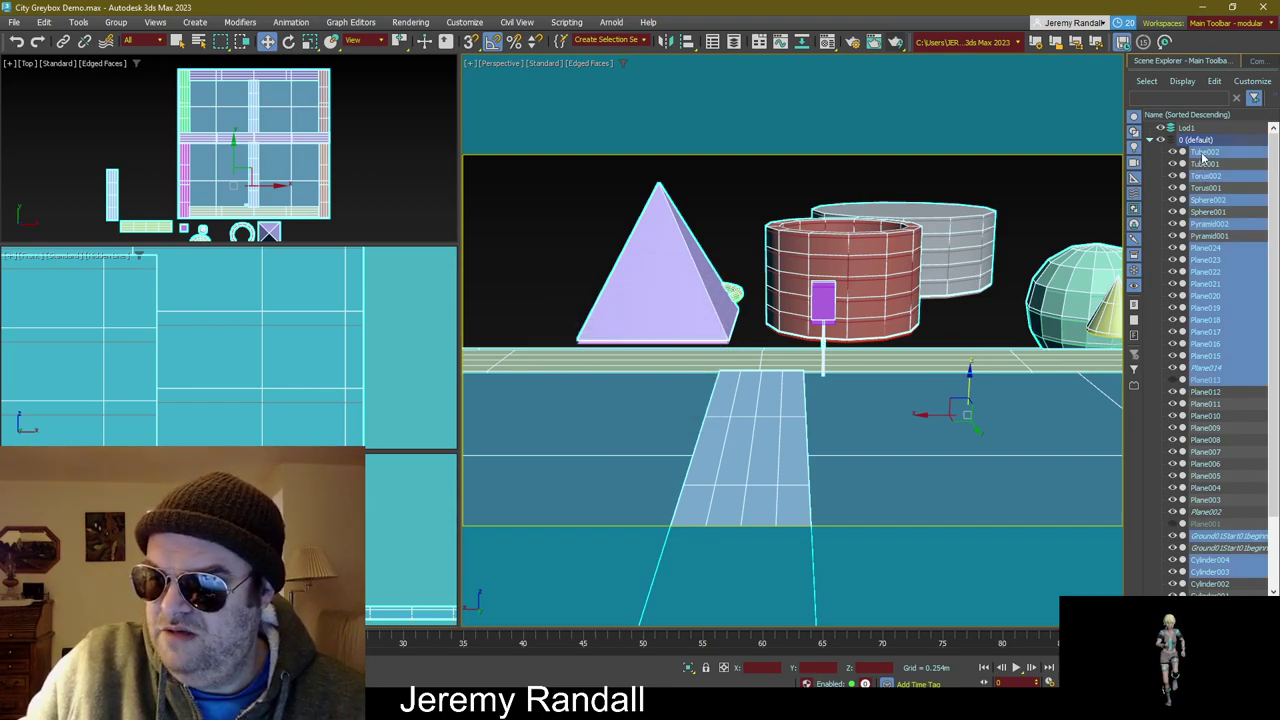
drag(1203, 157, 1186, 130)
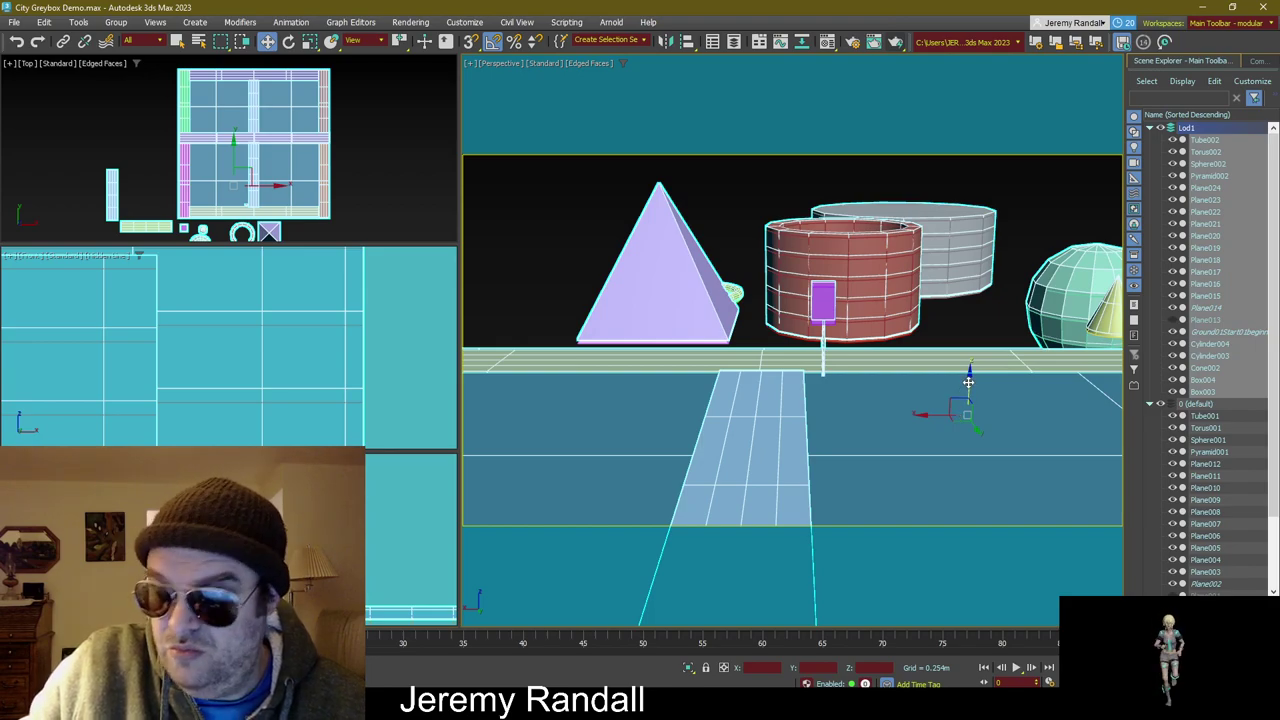
drag(968, 381, 960, 387)
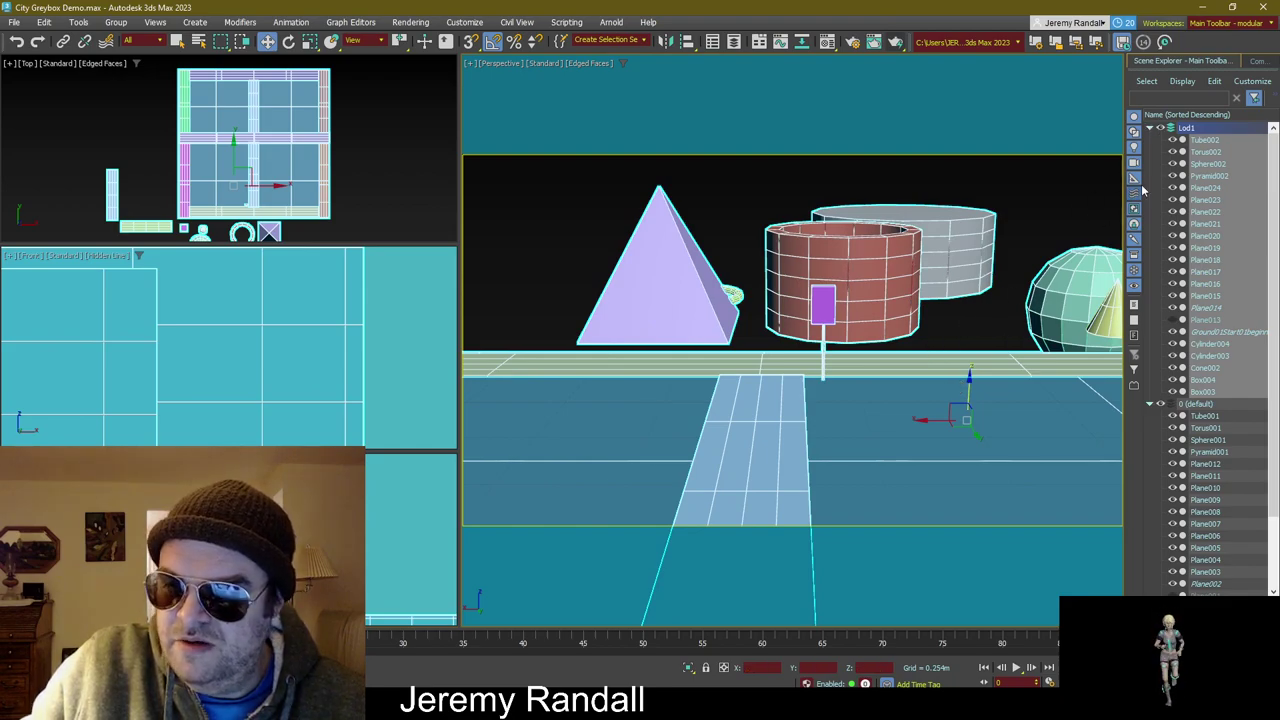
Step: Add a MeshSmooth modifier to the selected objects from the Modify panel's modifier list
click(1262, 61)
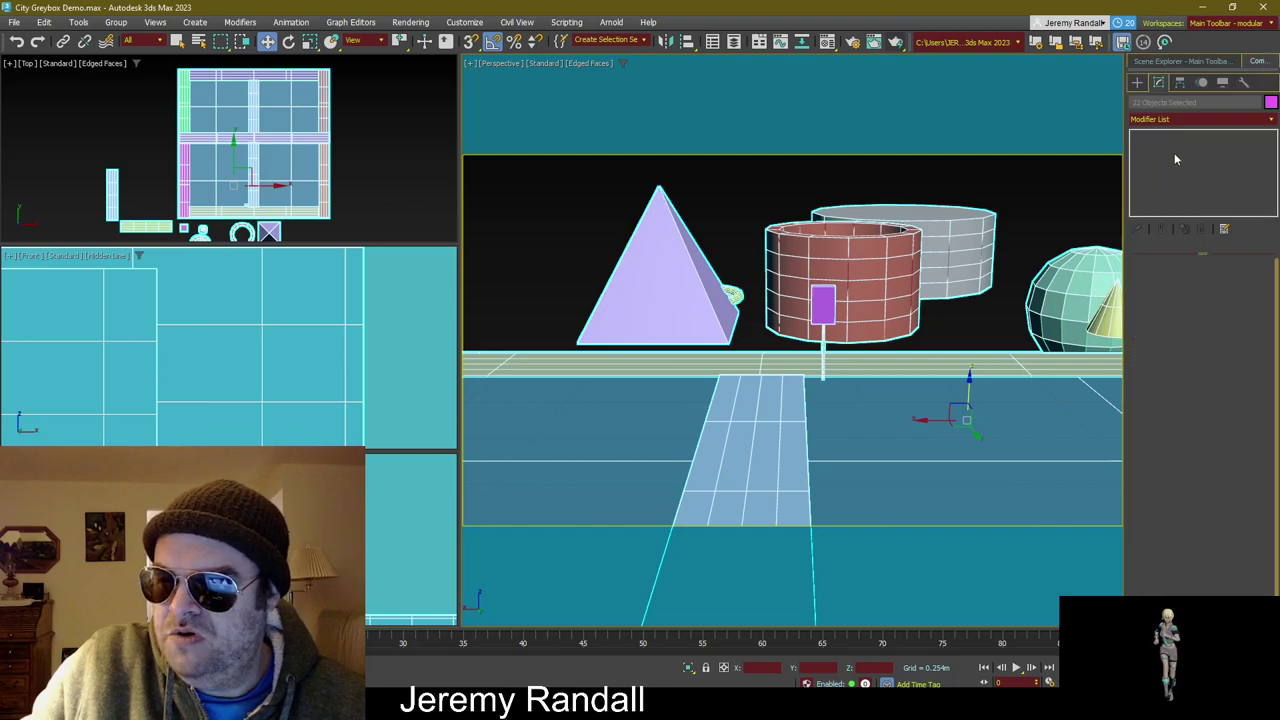
click(1180, 119)
scroll(1171, 178, up, 1)
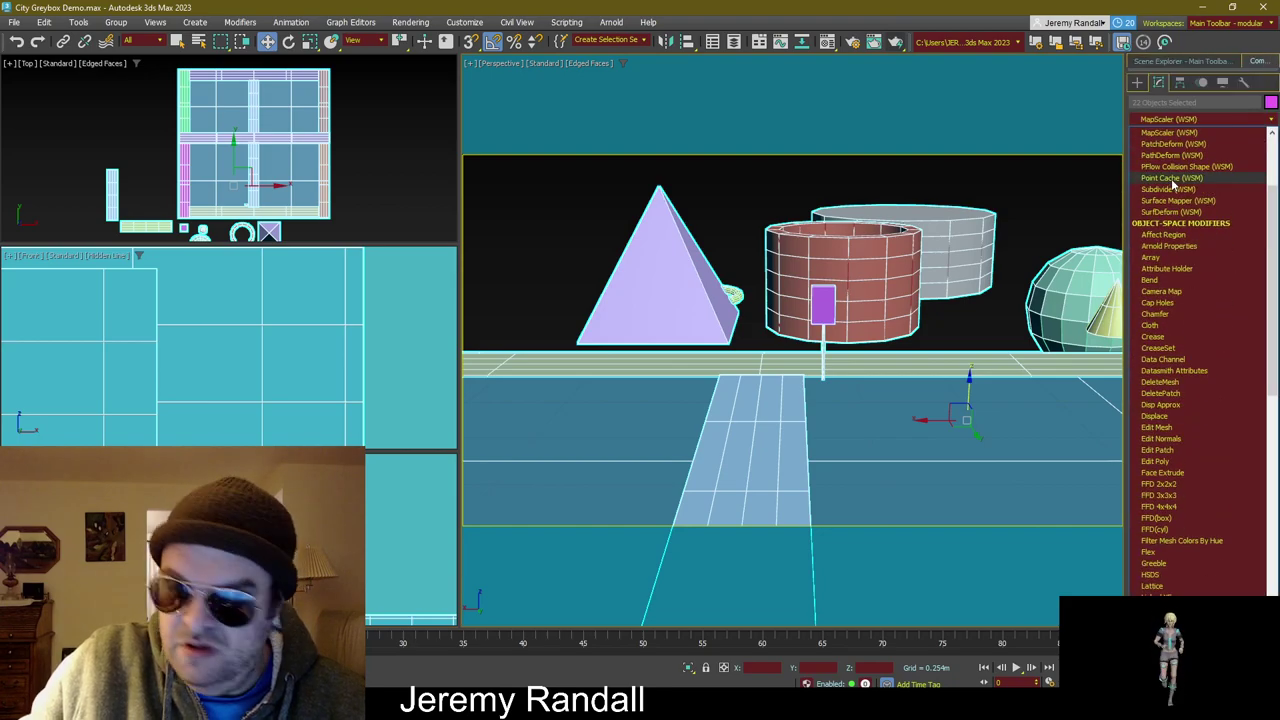
scroll(1180, 454, down, 5)
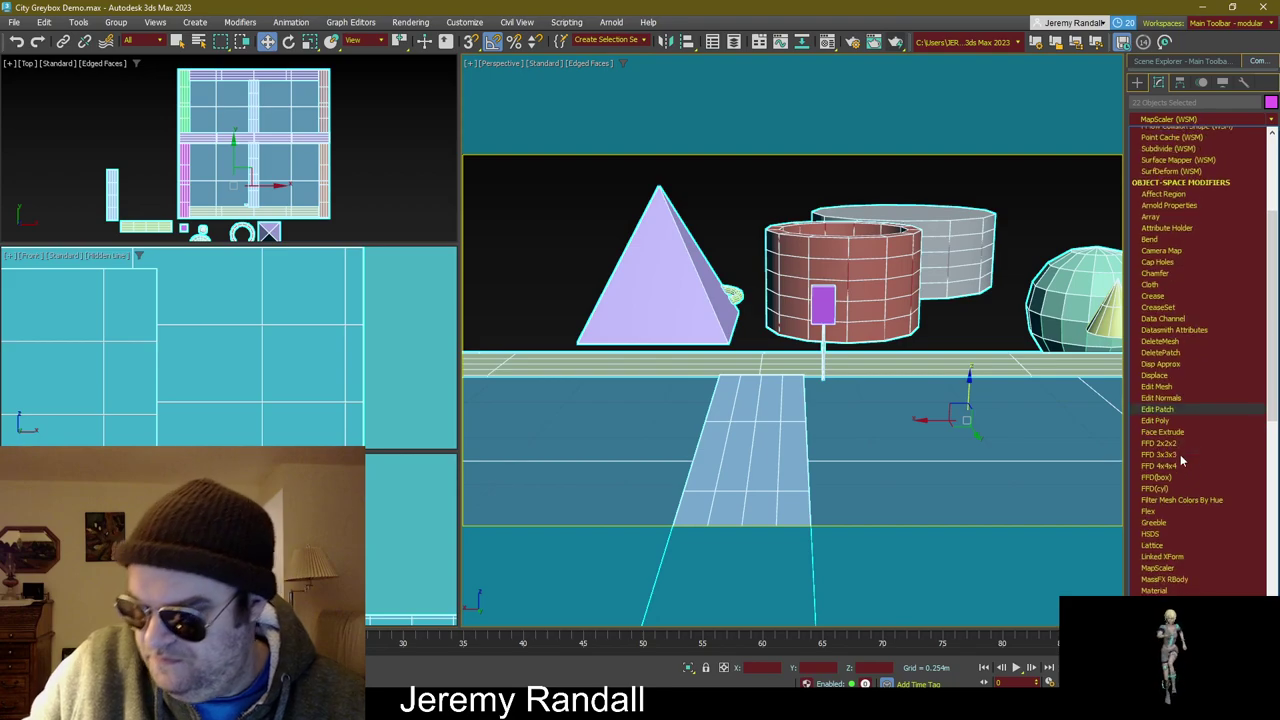
scroll(1180, 456, down, 3)
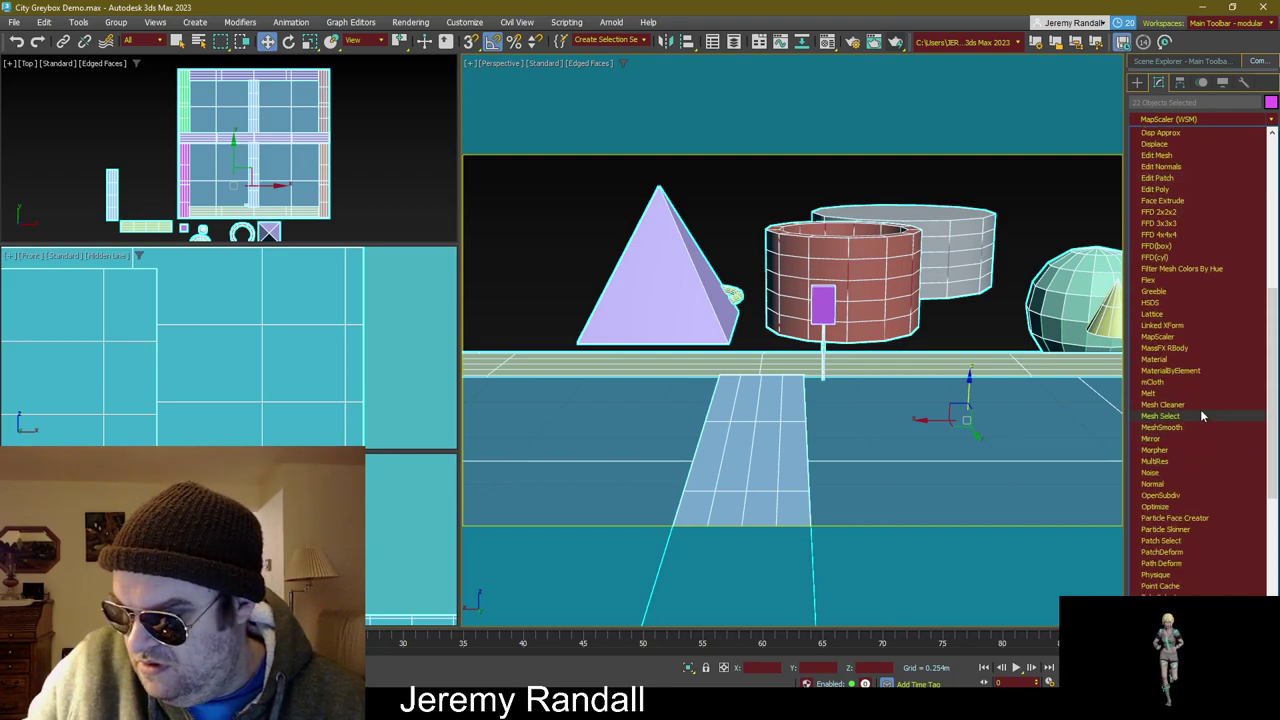
click(1197, 426)
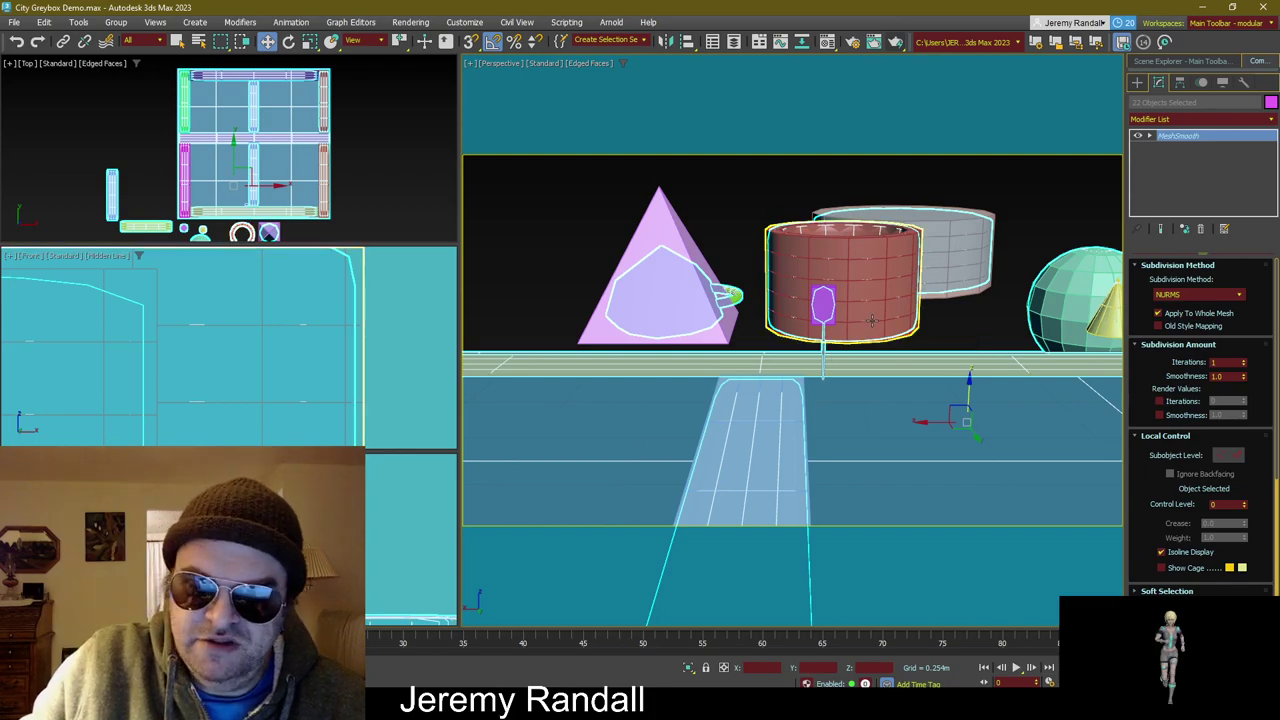
scroll(873, 322, down, 2)
alt+middle_drag(904, 394, 875, 405)
Step: Set MeshSmooth to Quad Output and raise Iterations, then delete the modifier
click(1180, 293)
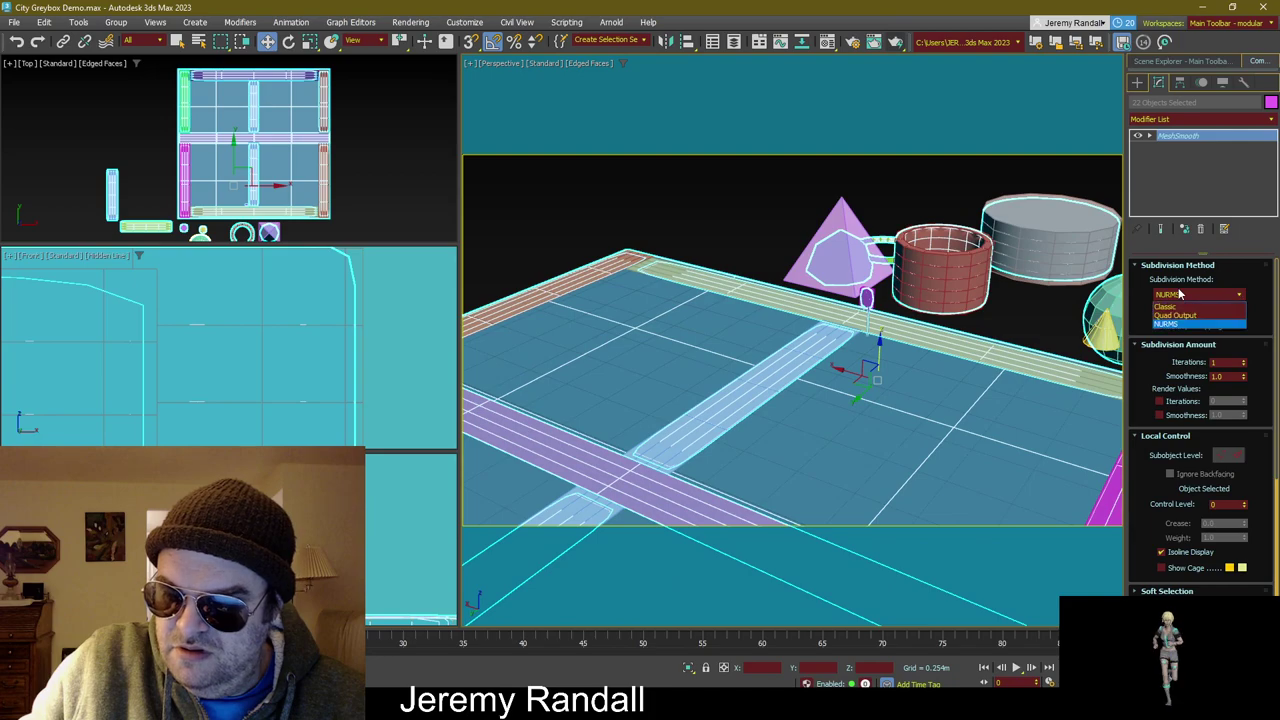
click(1177, 318)
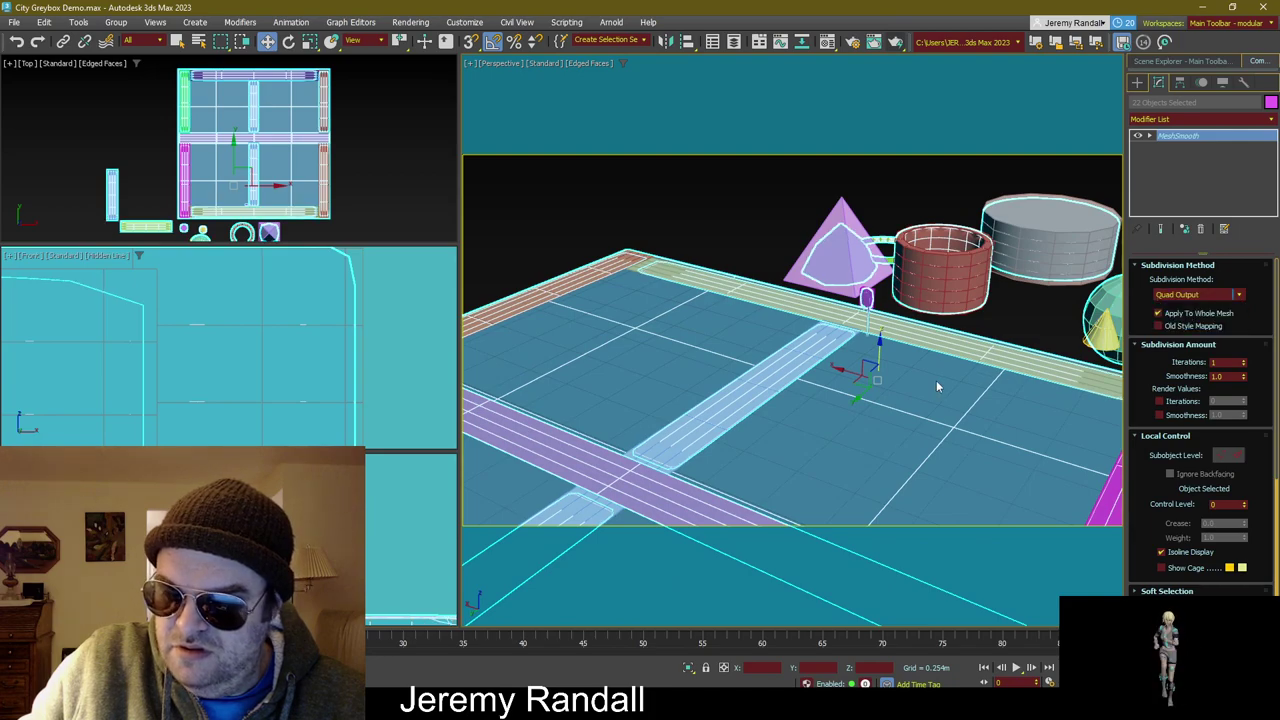
alt+middle_drag(918, 418, 920, 344)
scroll(920, 344, down, 4)
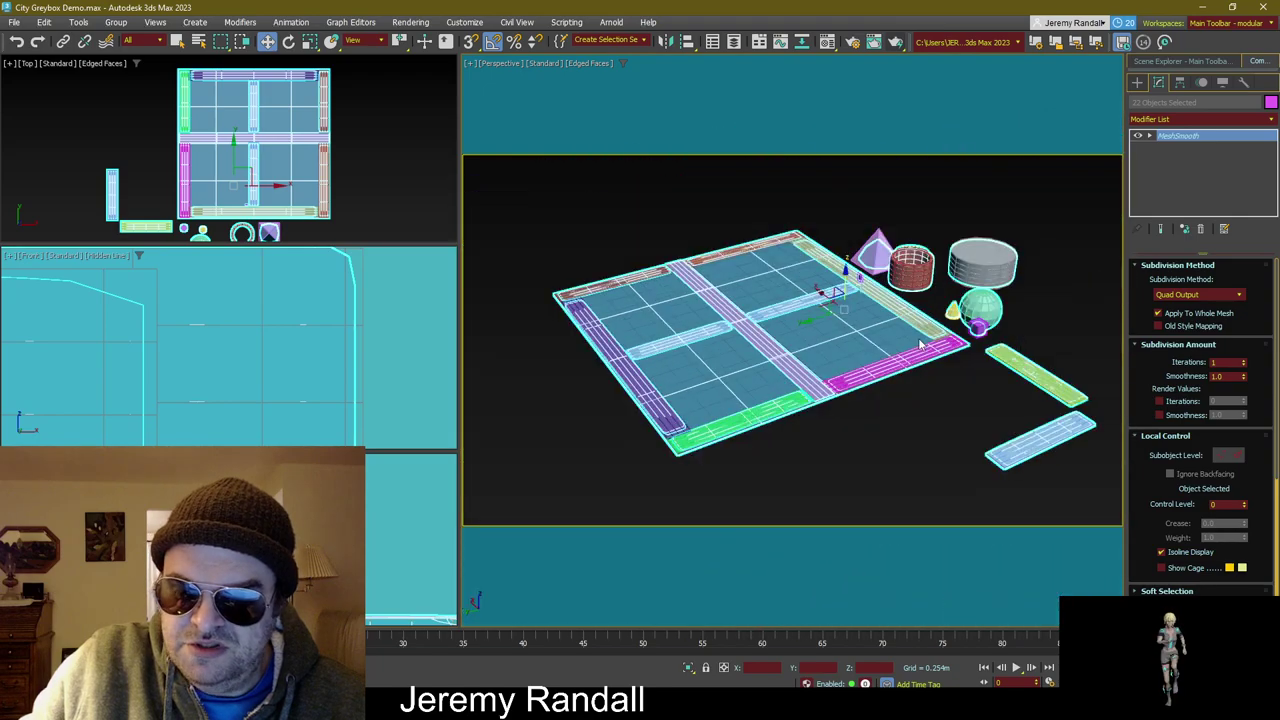
click(1245, 363)
click(1245, 362)
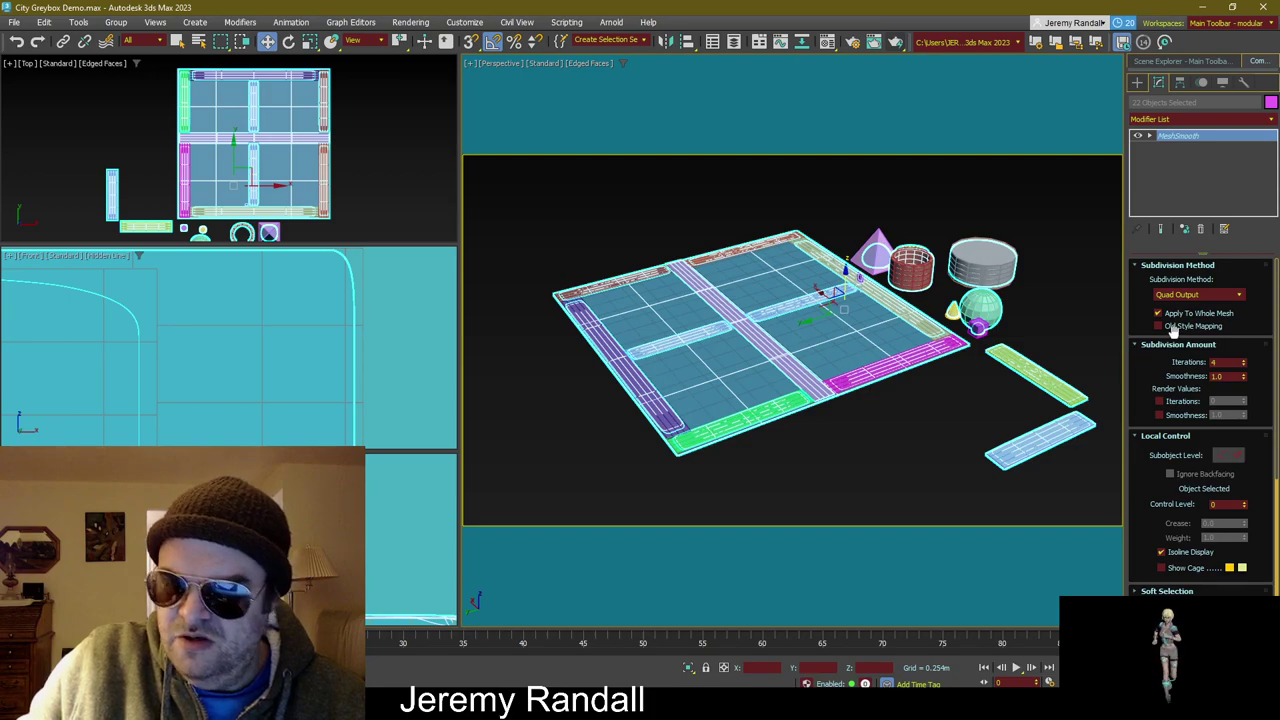
click(1201, 230)
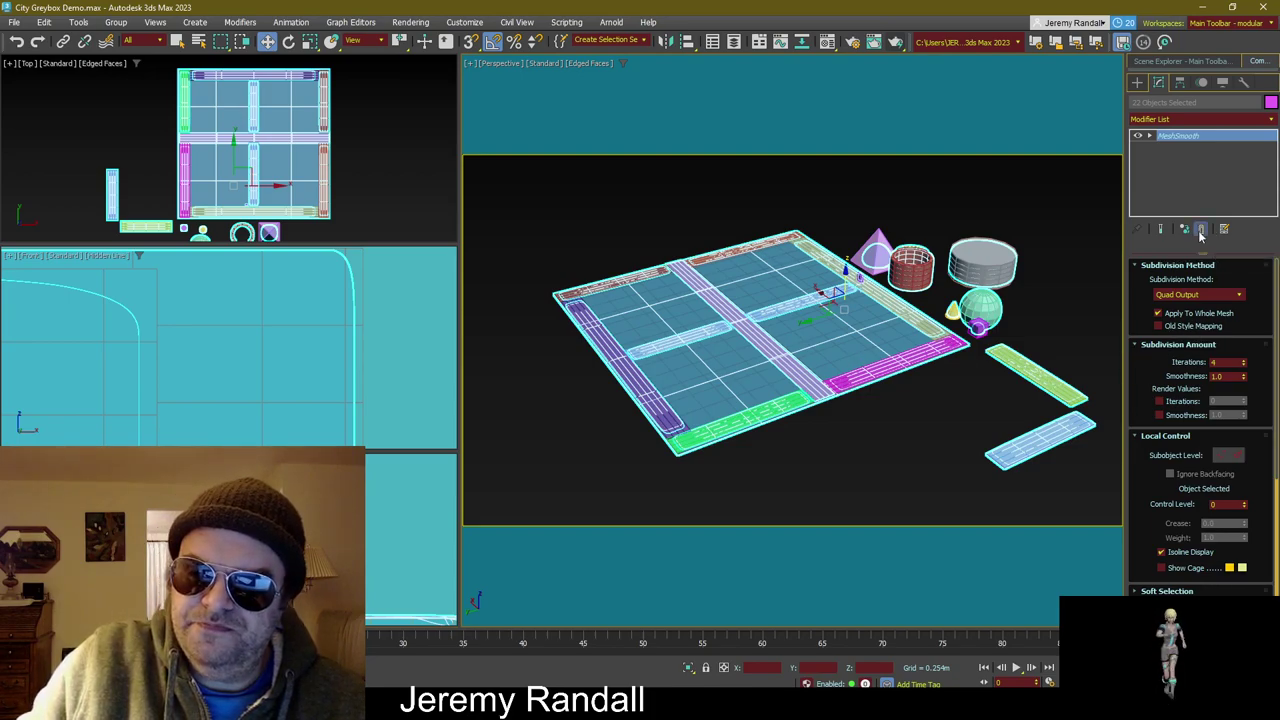
Step: Collapse and hide the Lod1 layer in the Scene Explorer
click(1147, 62)
click(1150, 129)
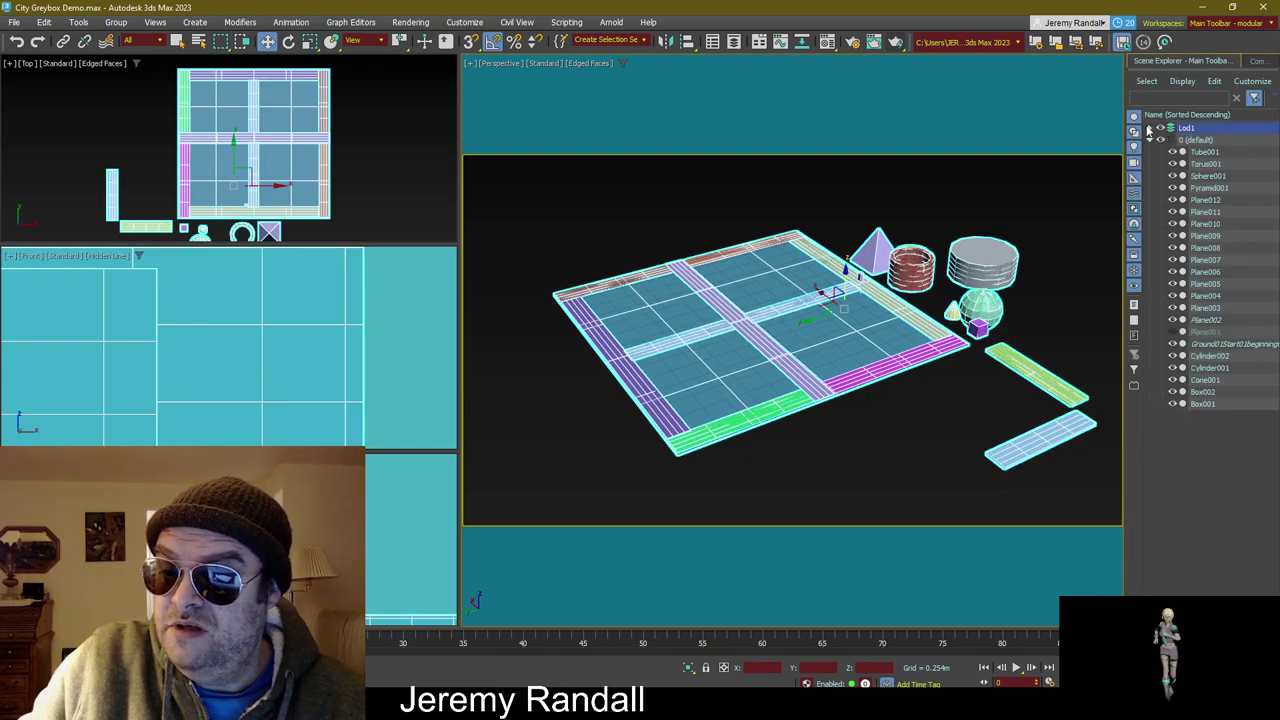
click(1160, 130)
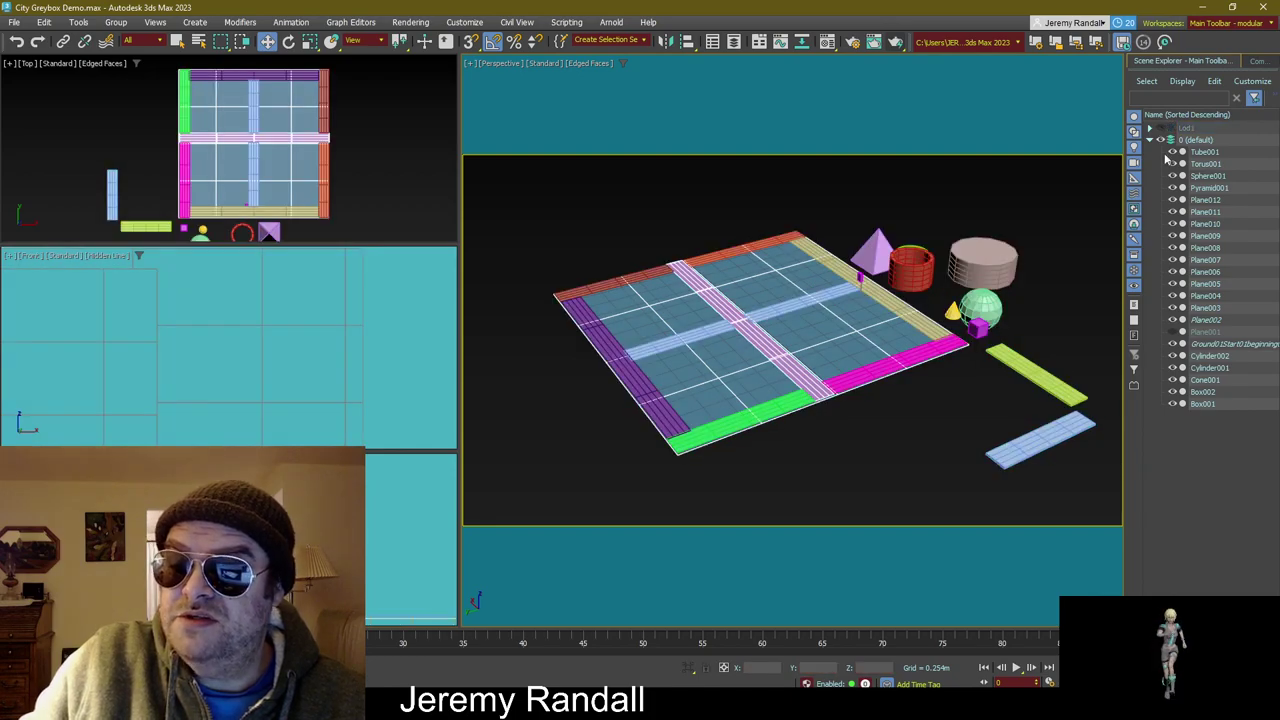
click(1188, 129)
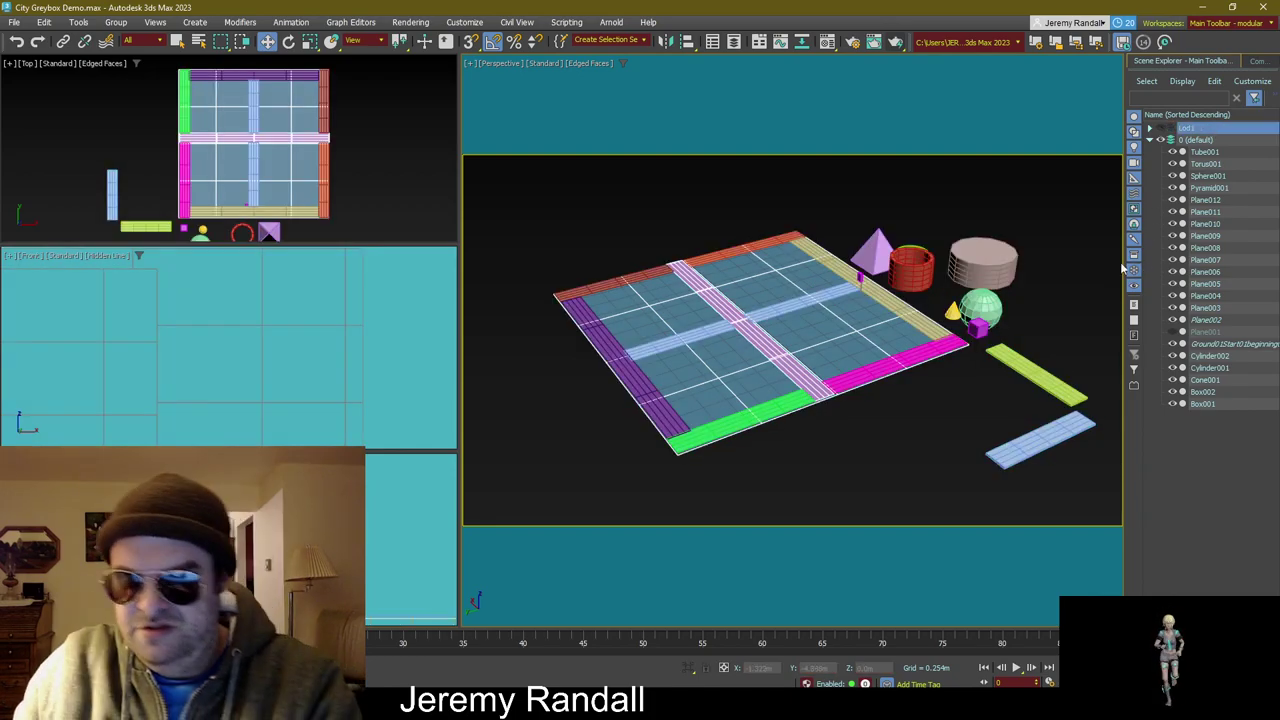
click(1157, 131)
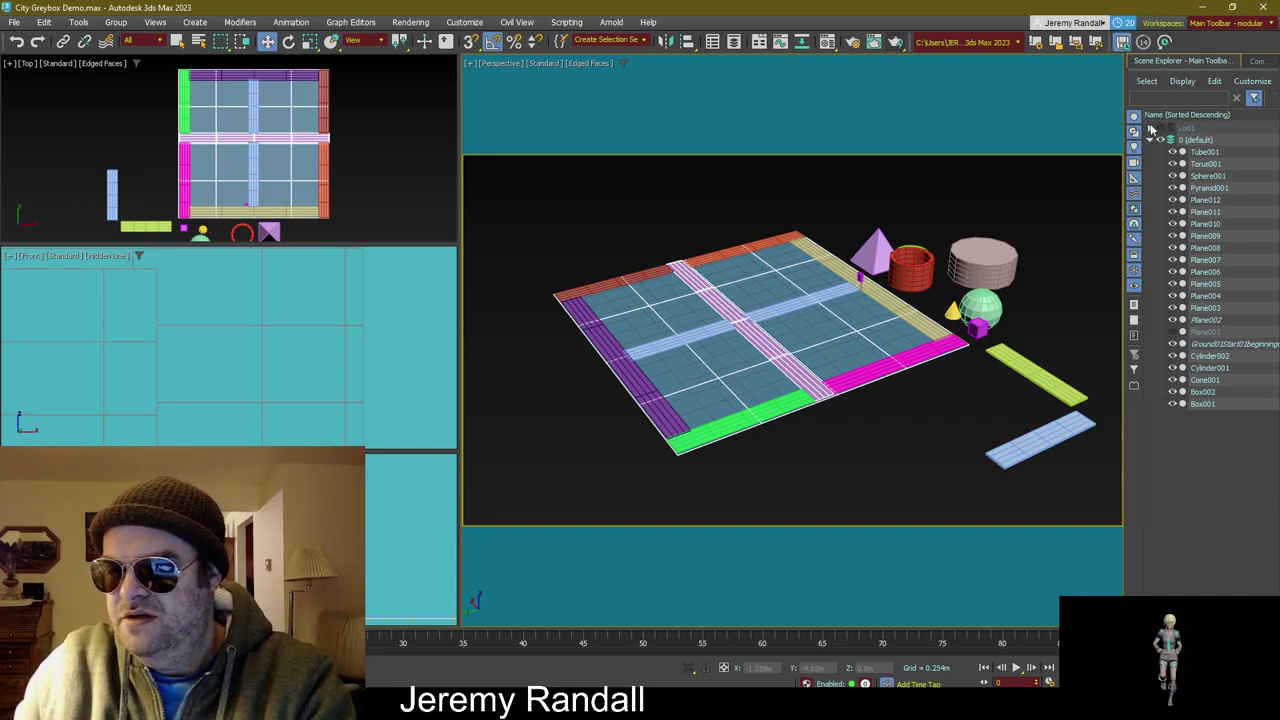
Step: Select Lod1's copies from Tube002 down, collapse it, select 0 (default), and return to Modify
click(1149, 129)
click(1205, 140)
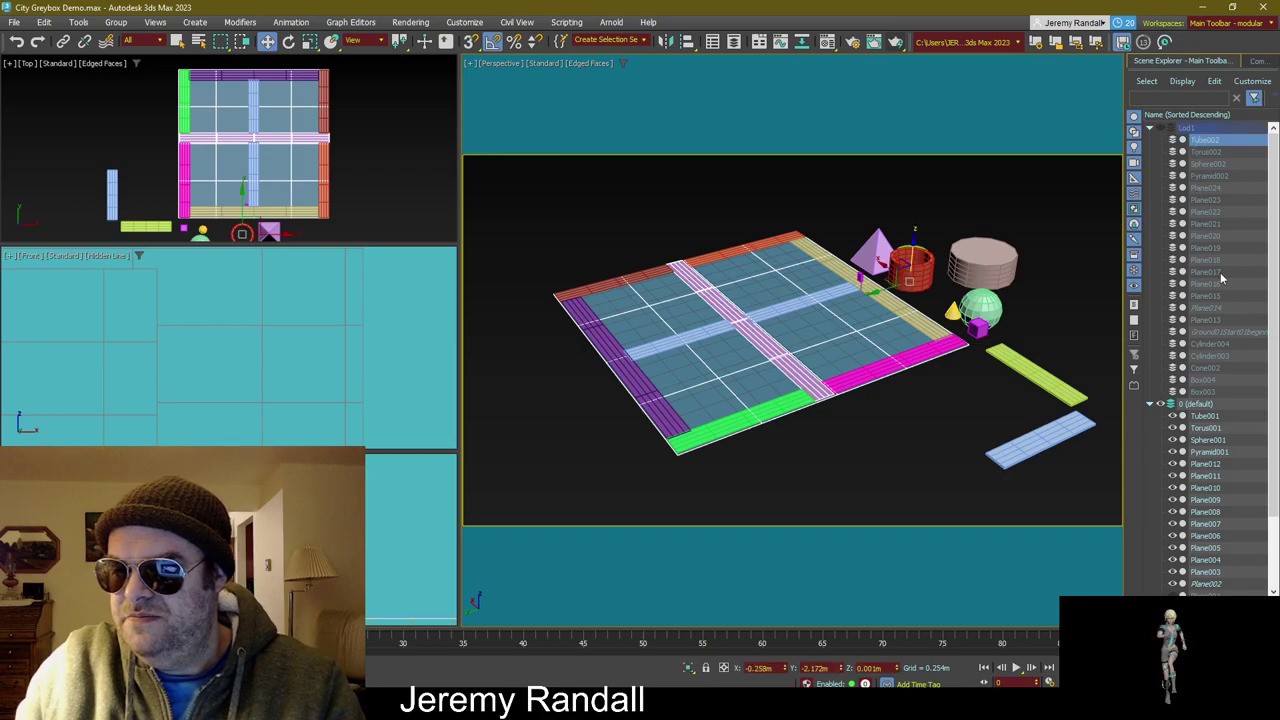
shift+click(1215, 392)
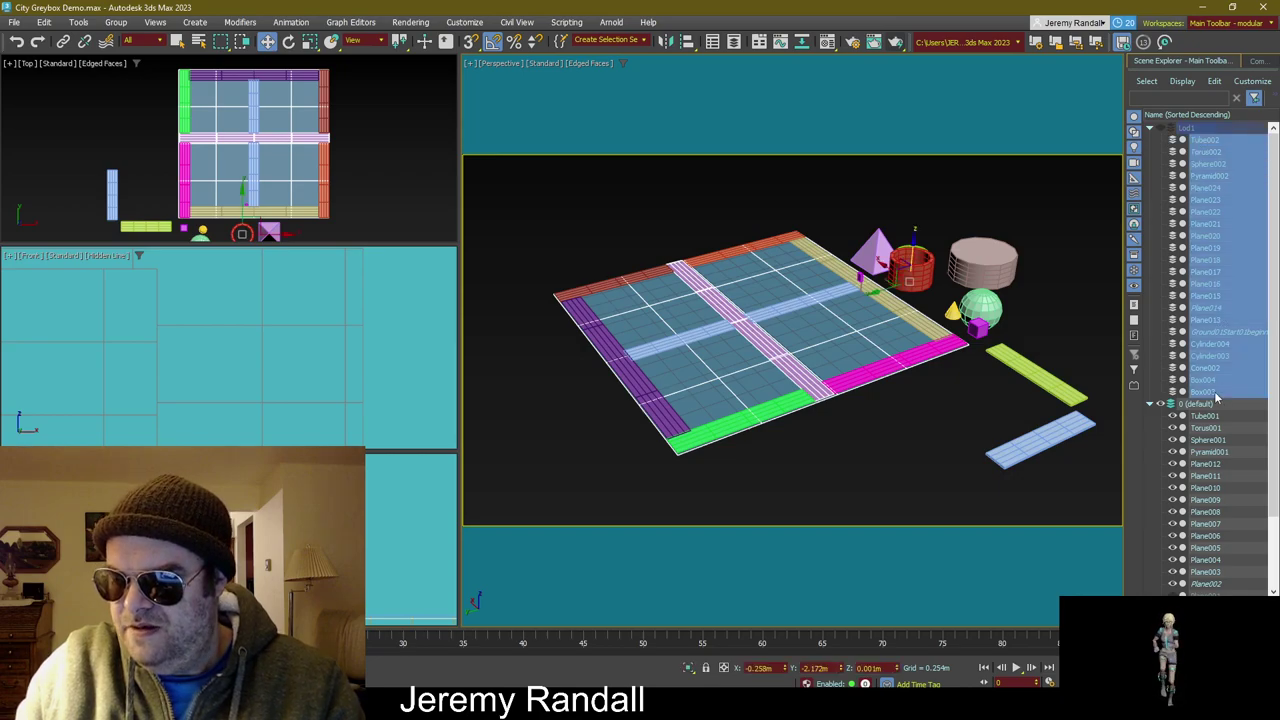
click(1146, 352)
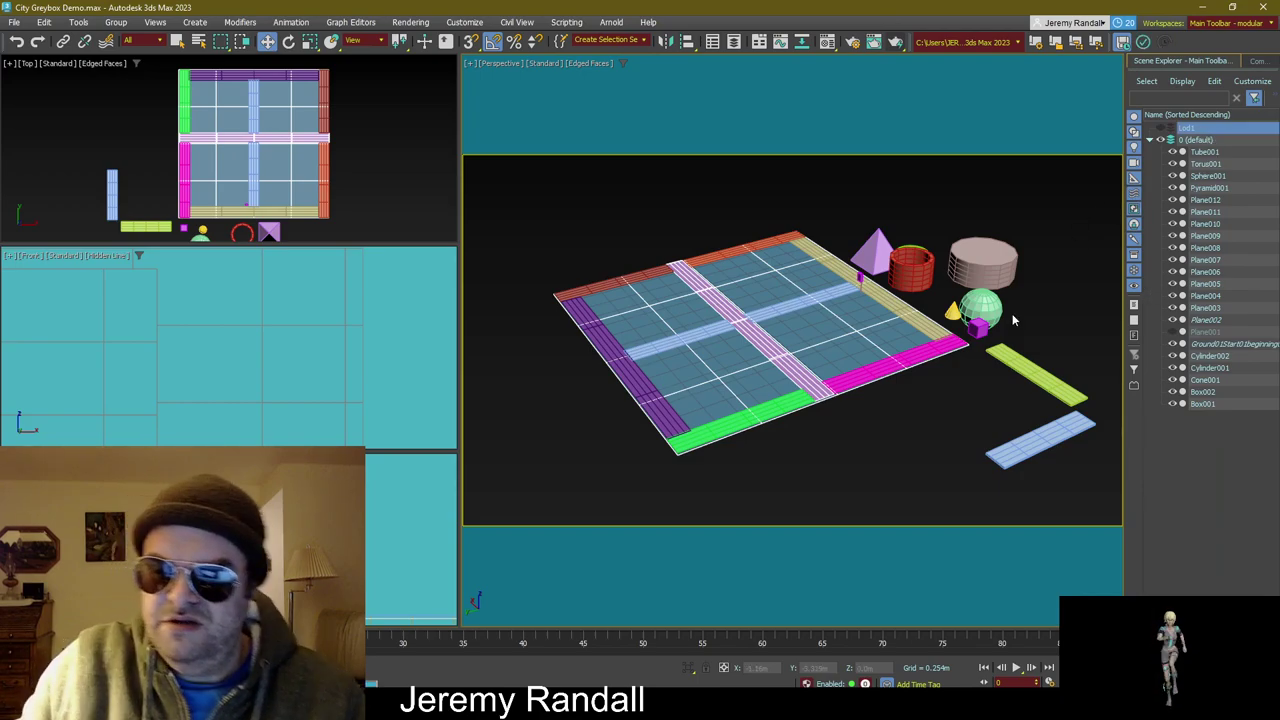
click(1200, 140)
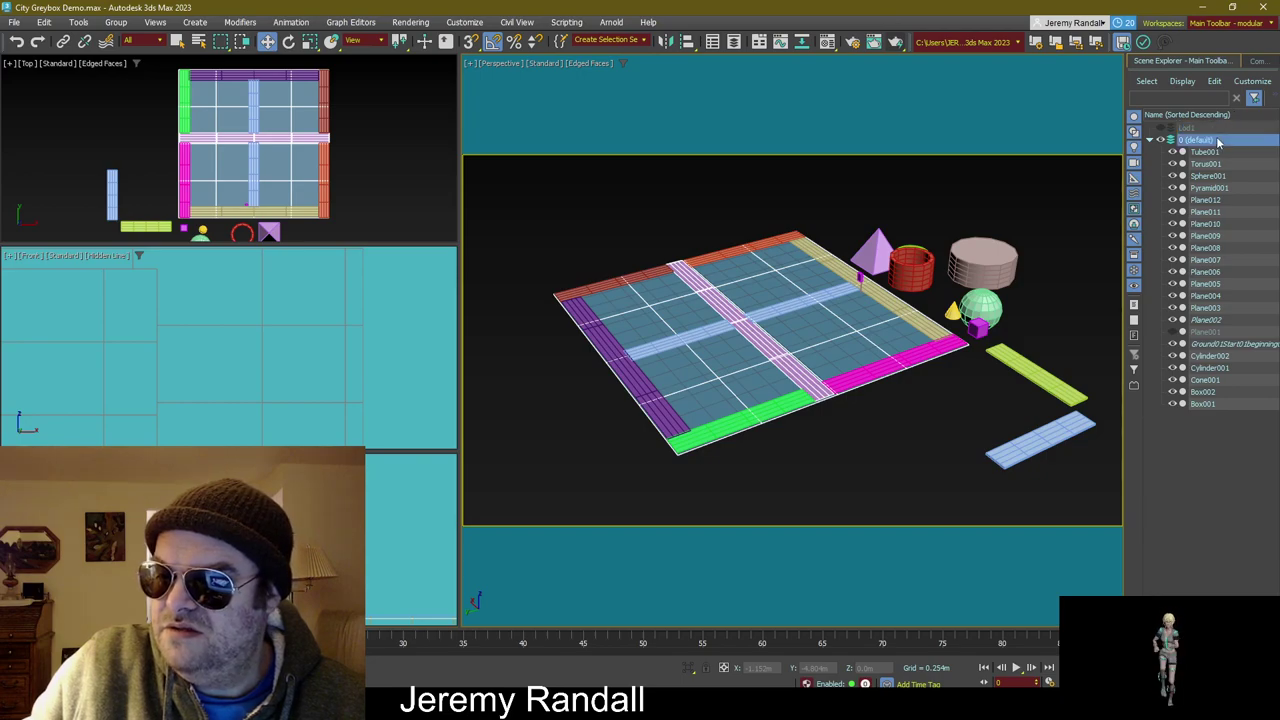
click(1257, 61)
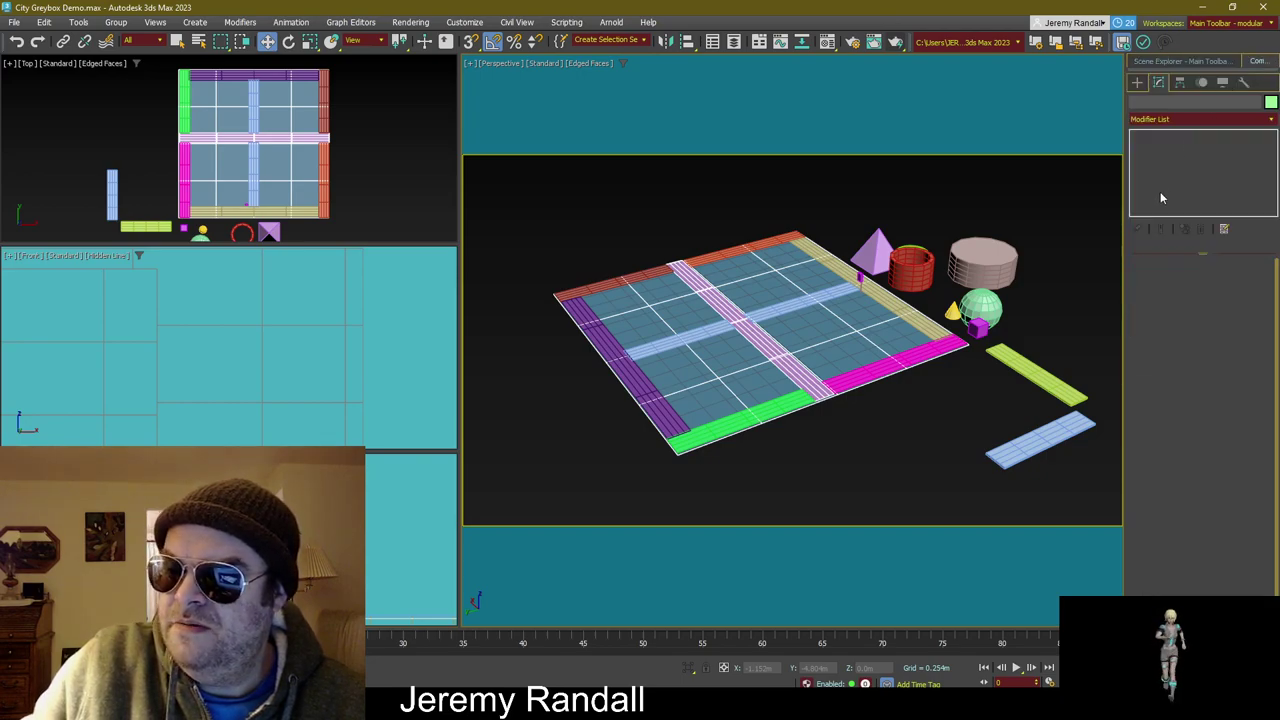
click(1139, 83)
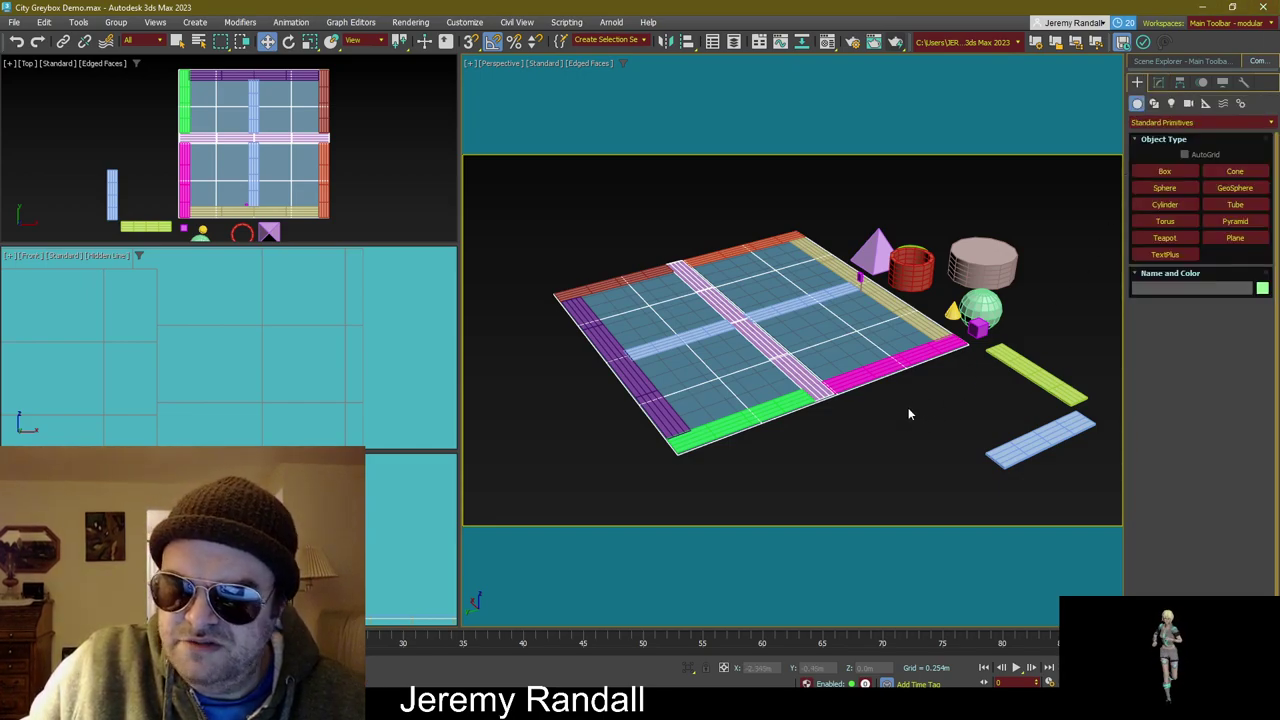
click(900, 262)
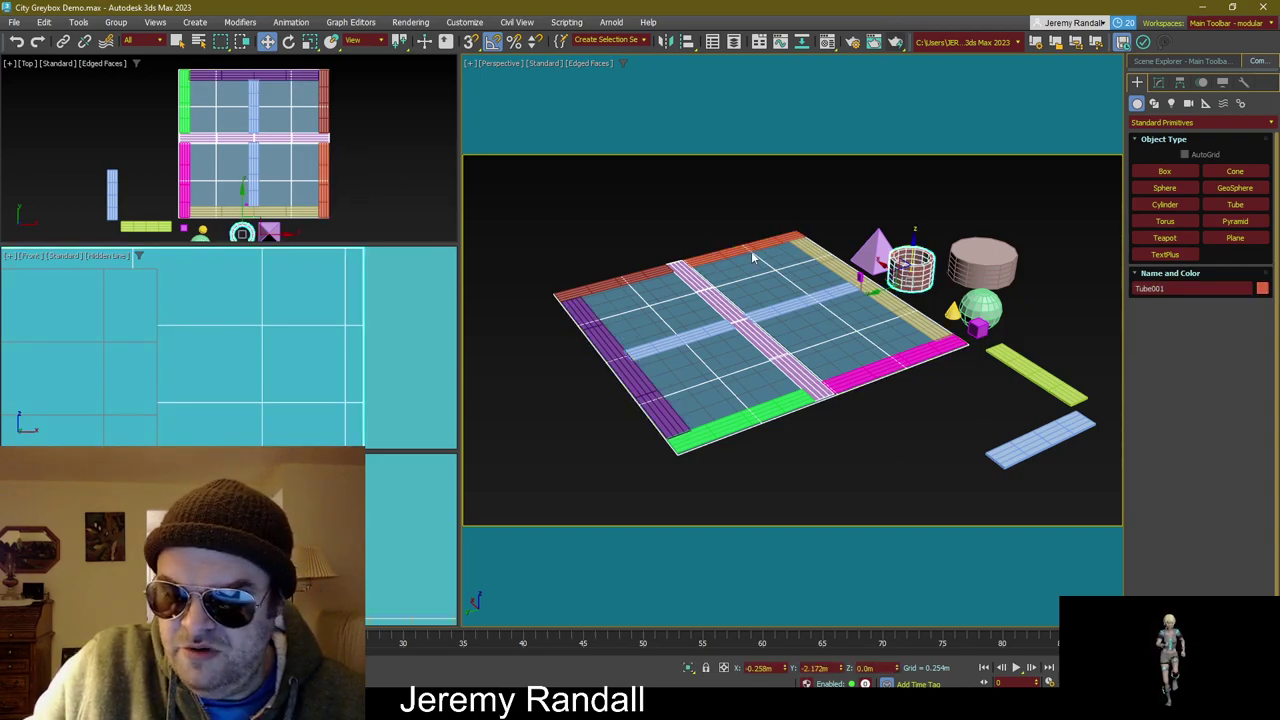
scroll(768, 265, up, 6)
scroll(771, 270, up, 1)
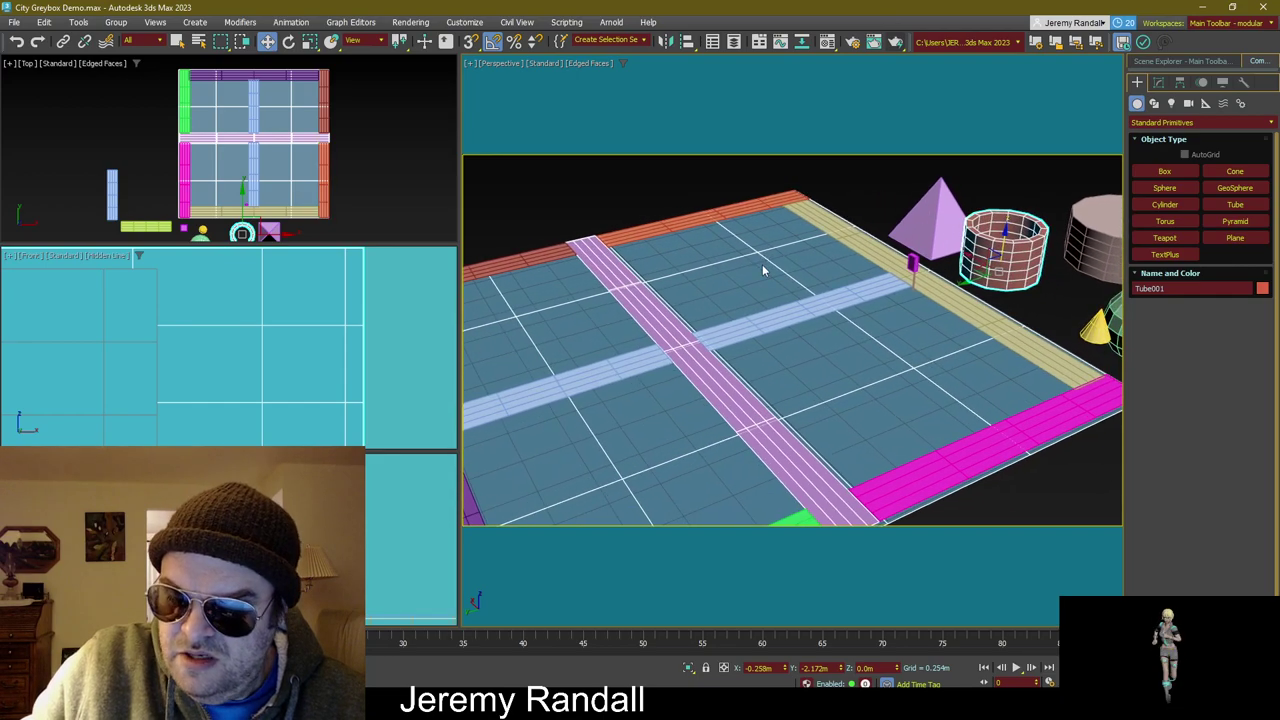
click(900, 296)
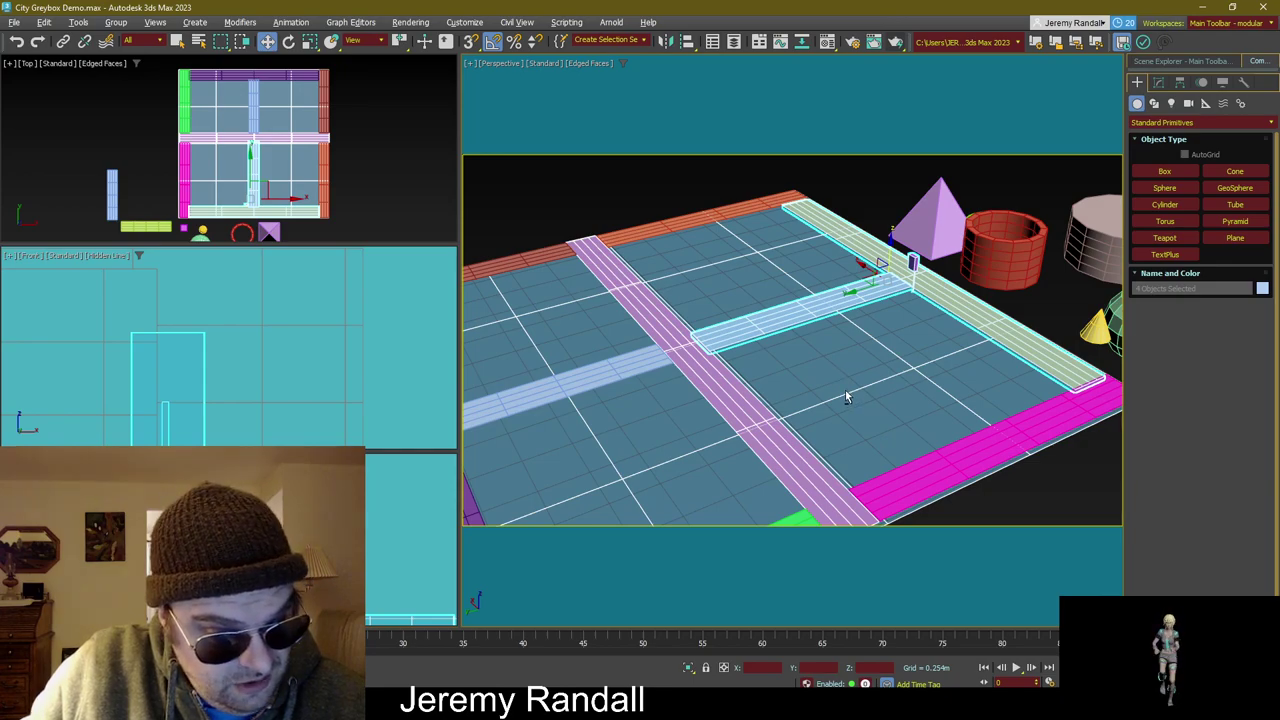
drag(845, 390, 772, 210)
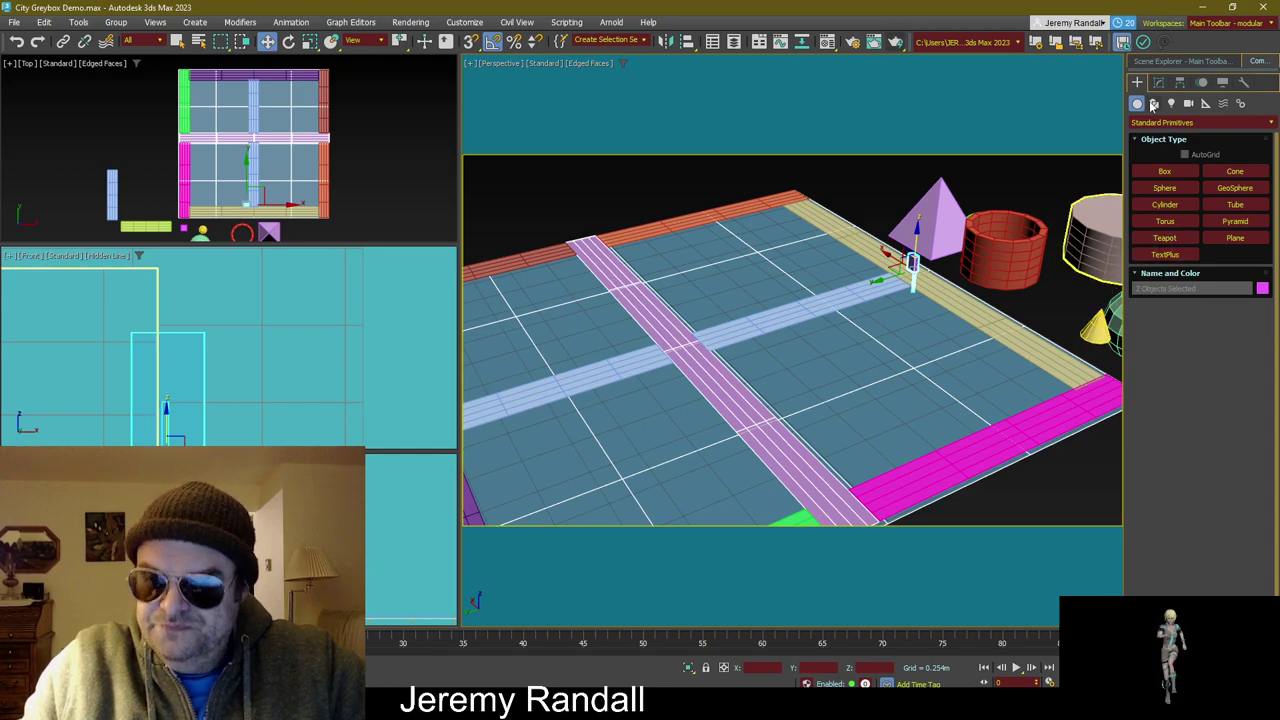
click(1158, 83)
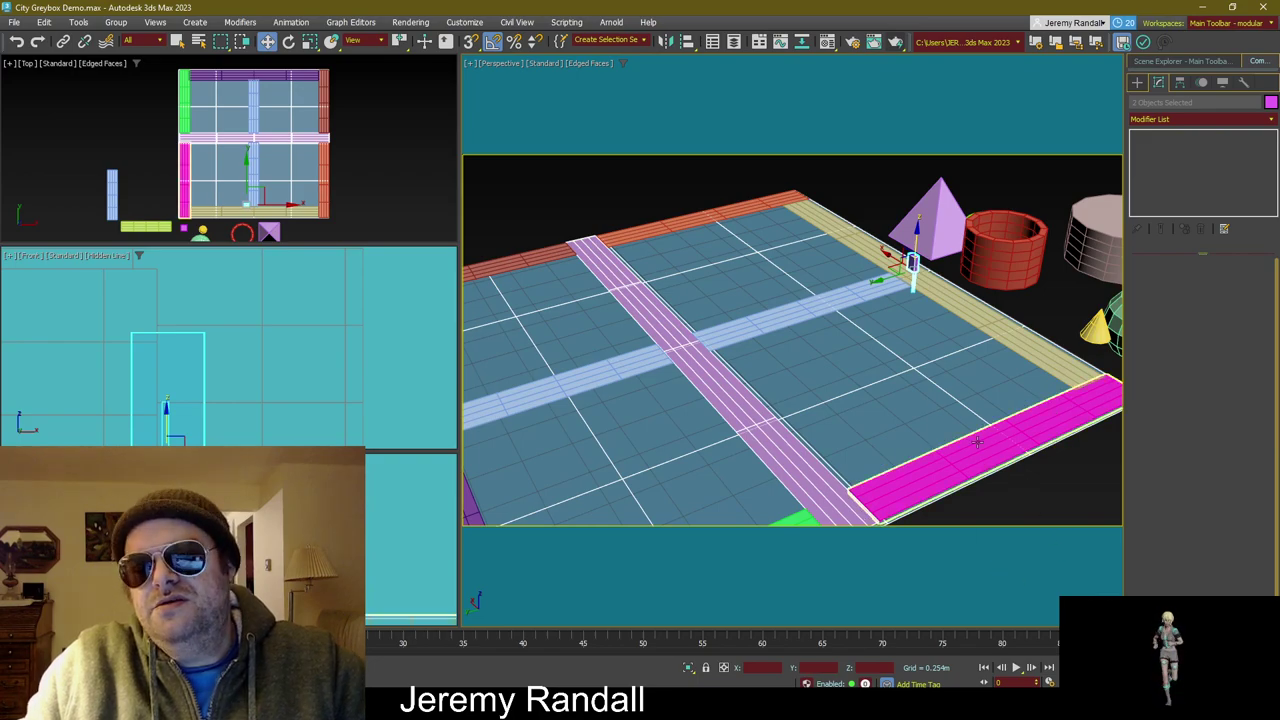
click(910, 273)
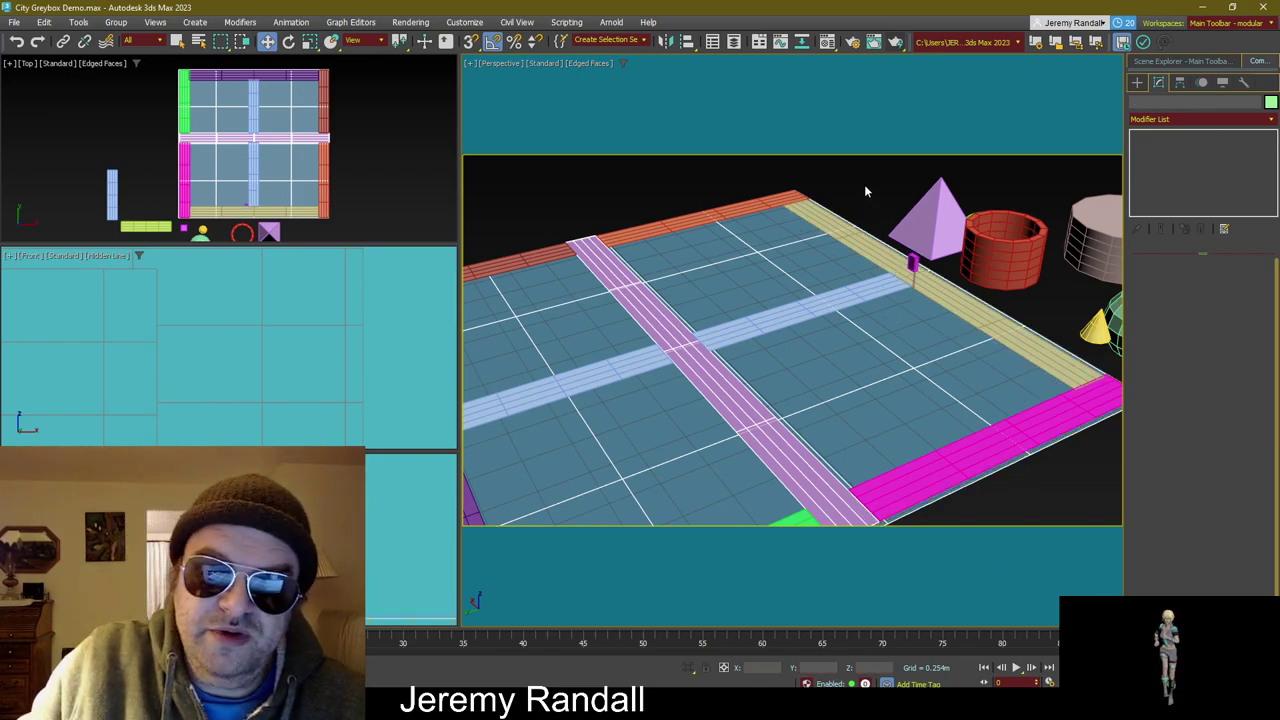
click(911, 266)
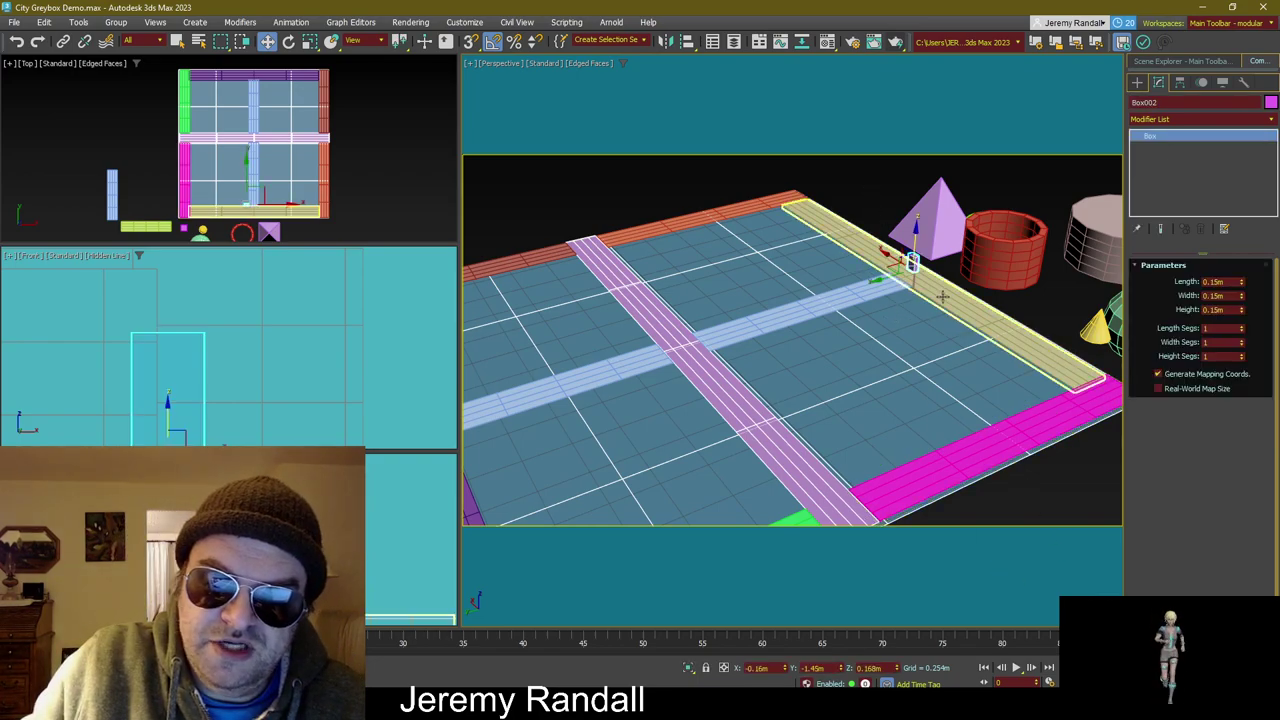
drag(887, 280, 840, 288)
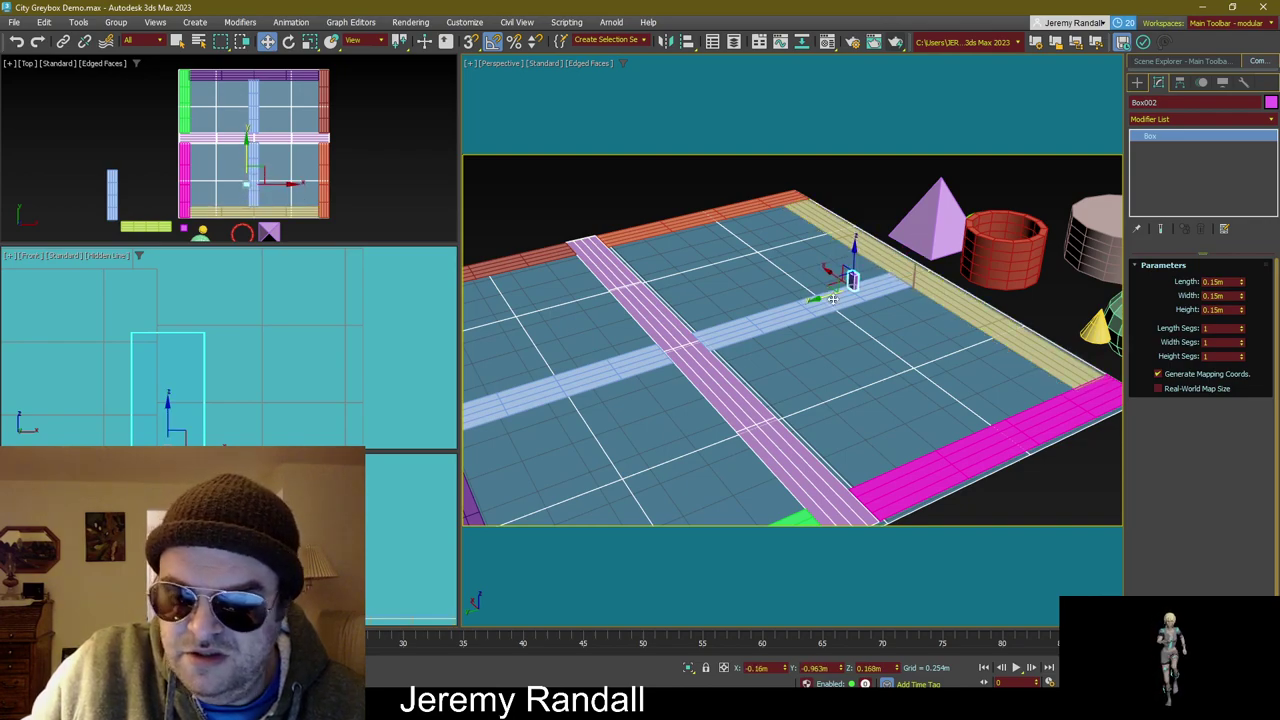
key(ctrl+z)
key(q)
click(900, 278)
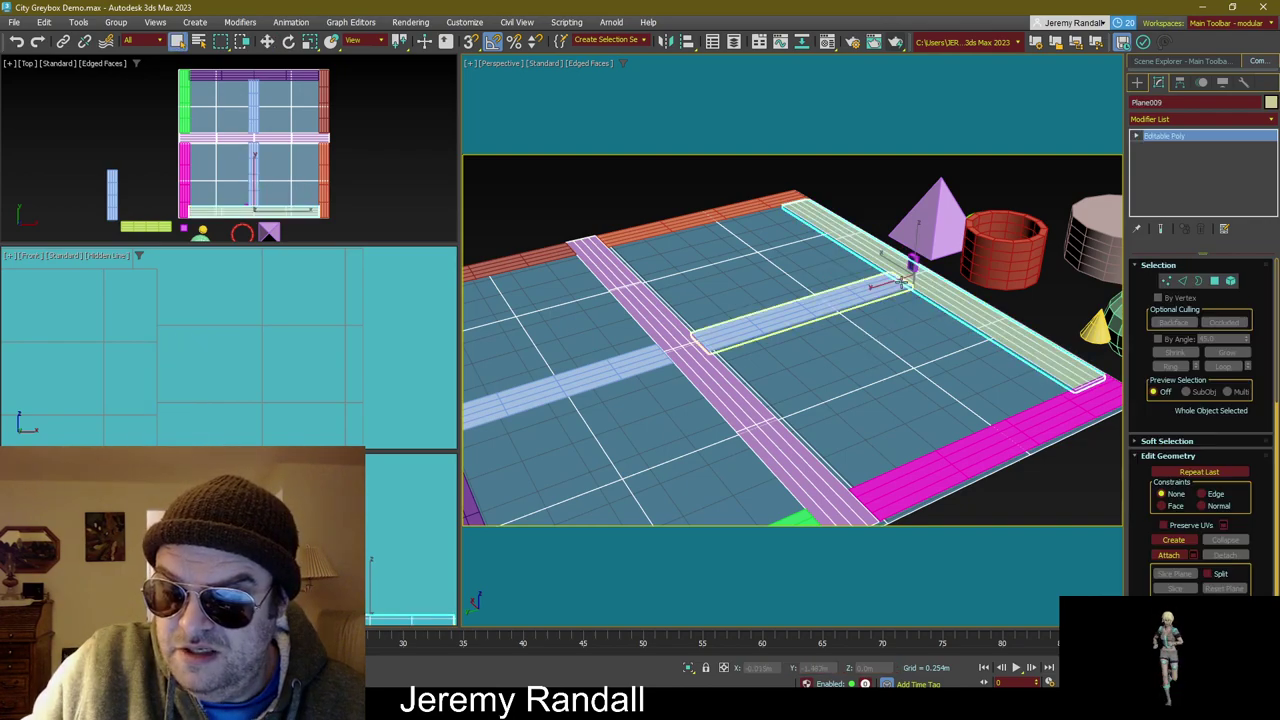
click(914, 257)
click(920, 286)
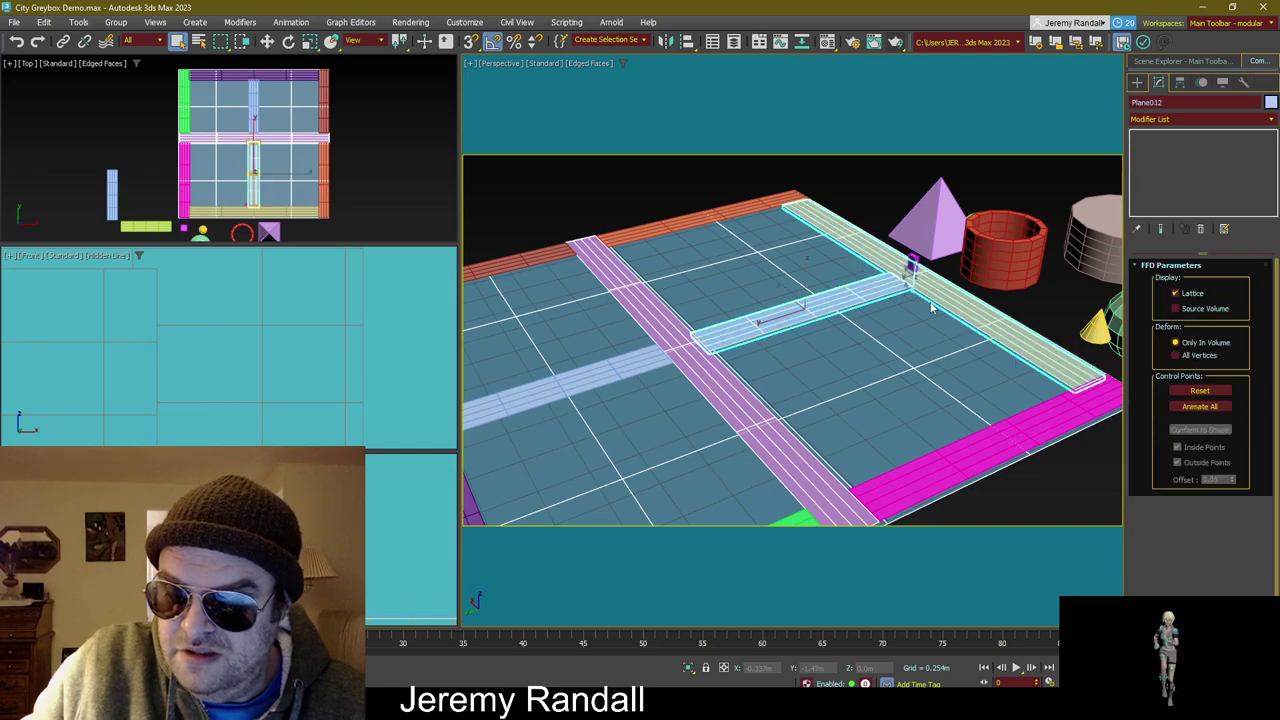
ctrl+click(908, 266)
click(905, 272)
key(w)
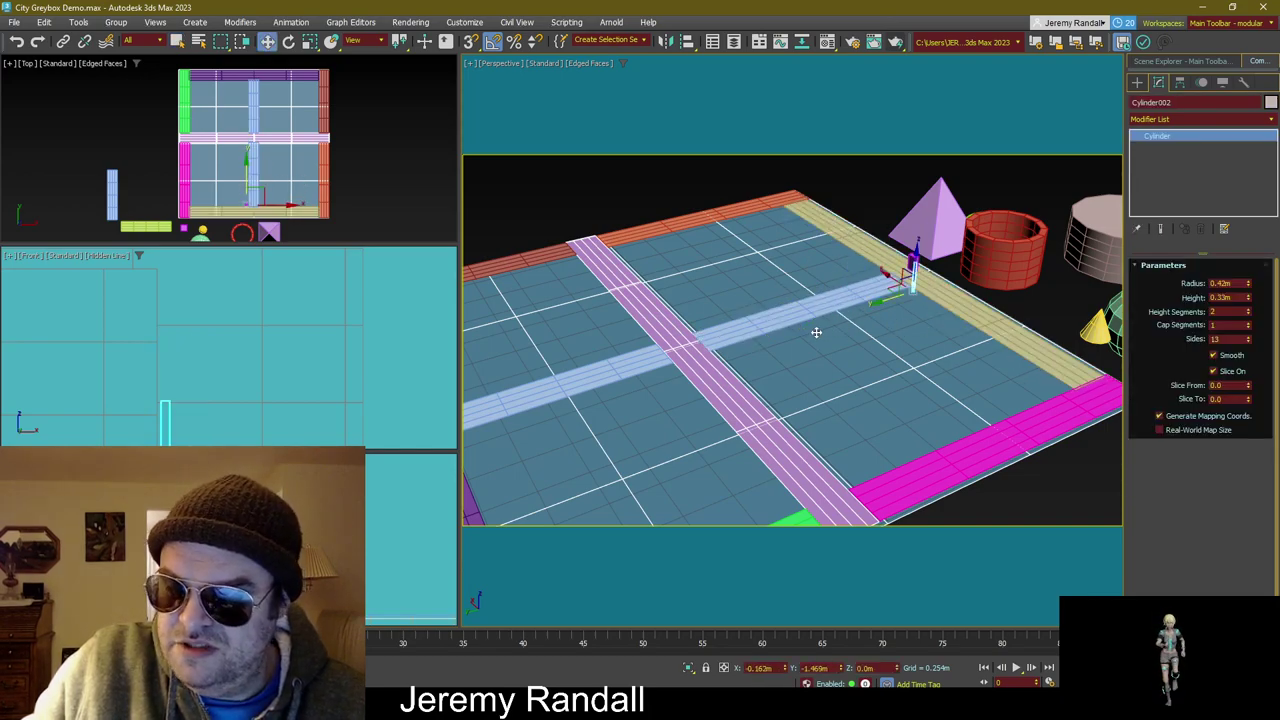
click(1029, 302)
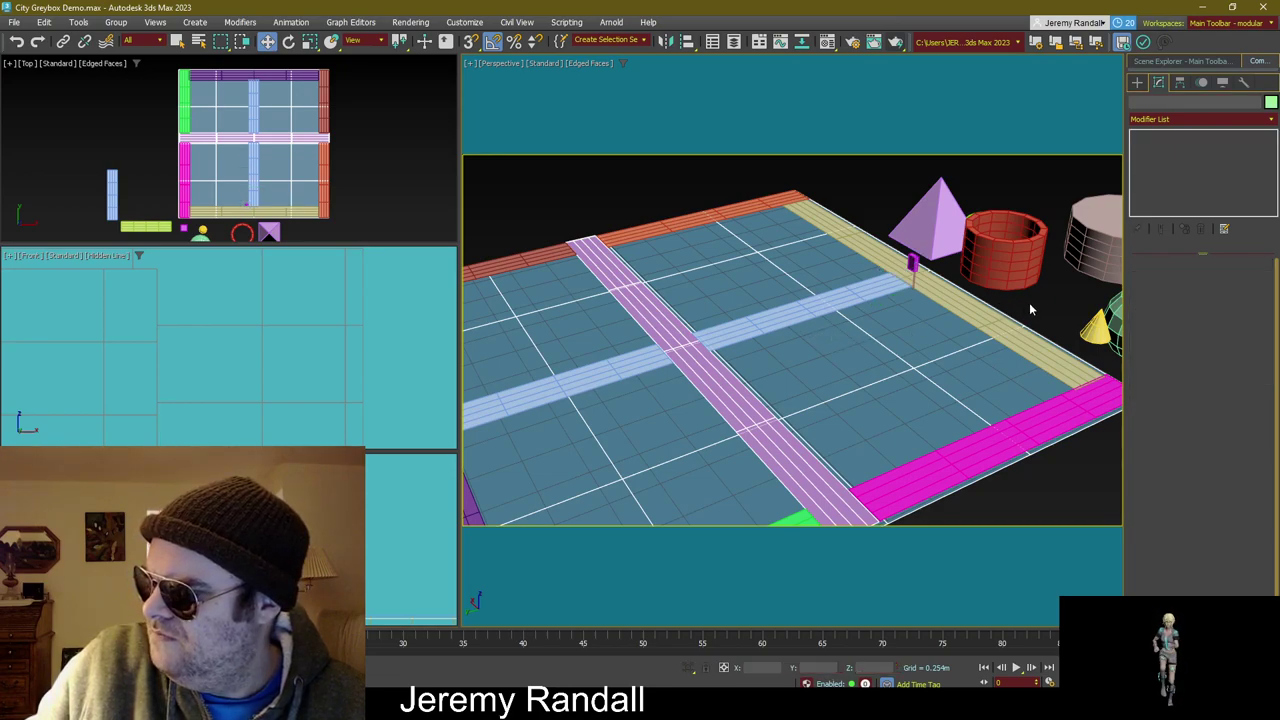
middle_drag(994, 321, 982, 318)
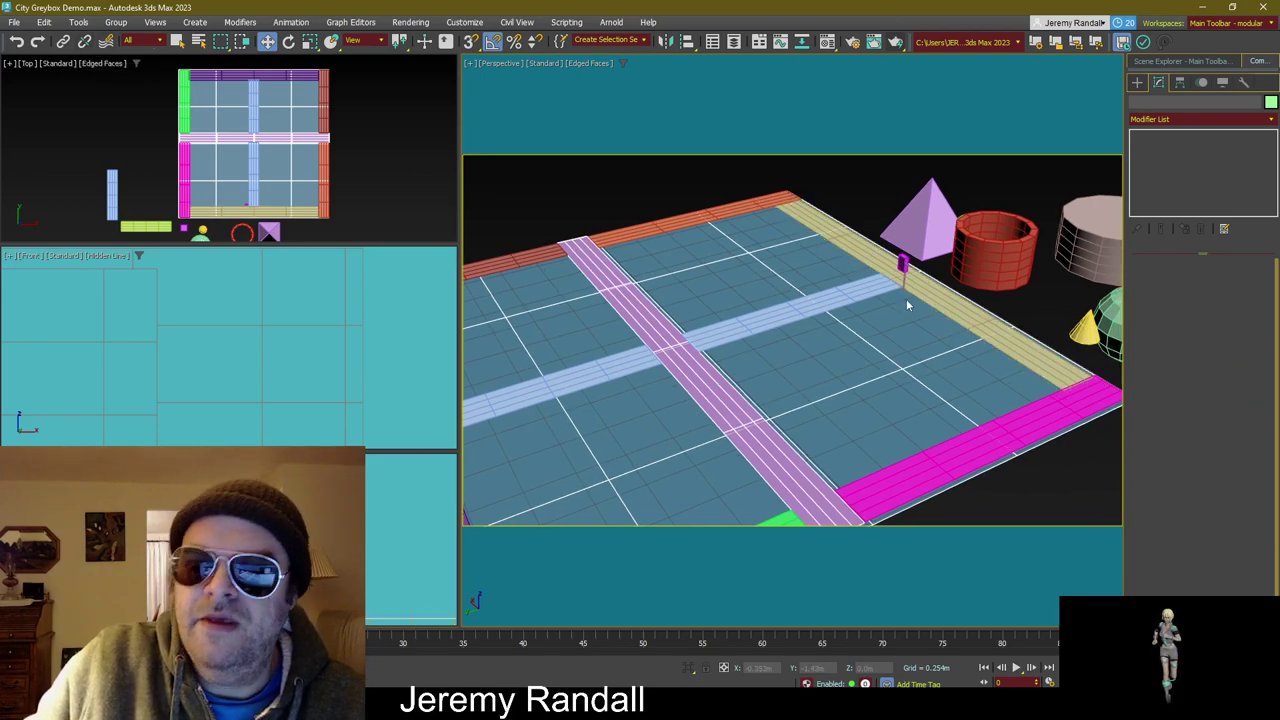
scroll(848, 370, up, 2)
scroll(848, 370, up, 3)
Step: Clone the sign box and pole as a copy to the block's far corner
click(866, 355)
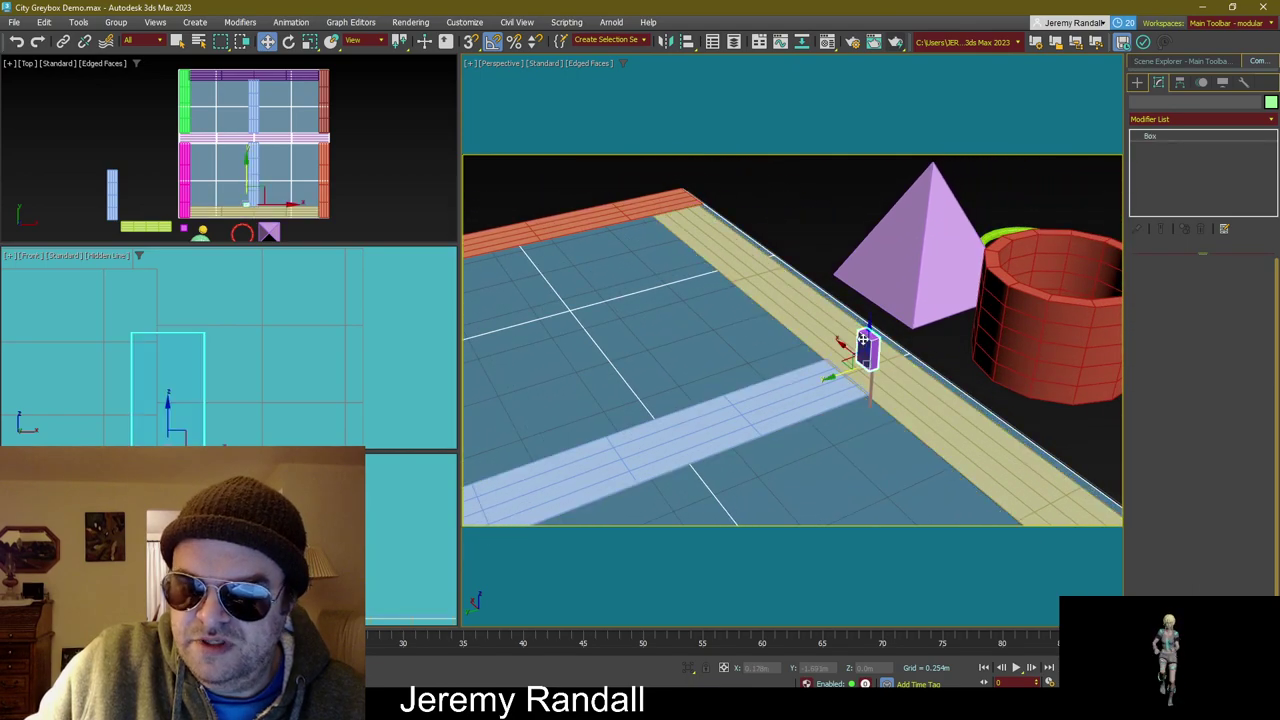
ctrl+click(869, 395)
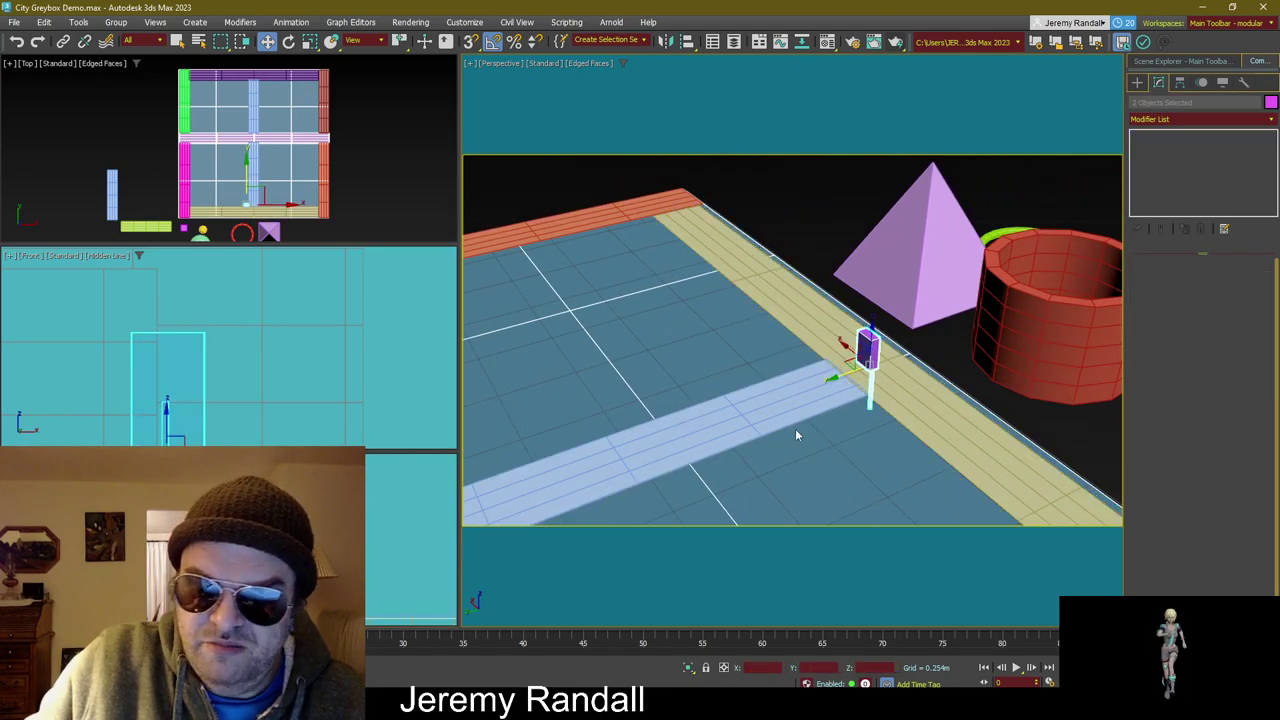
scroll(796, 435, down, 4)
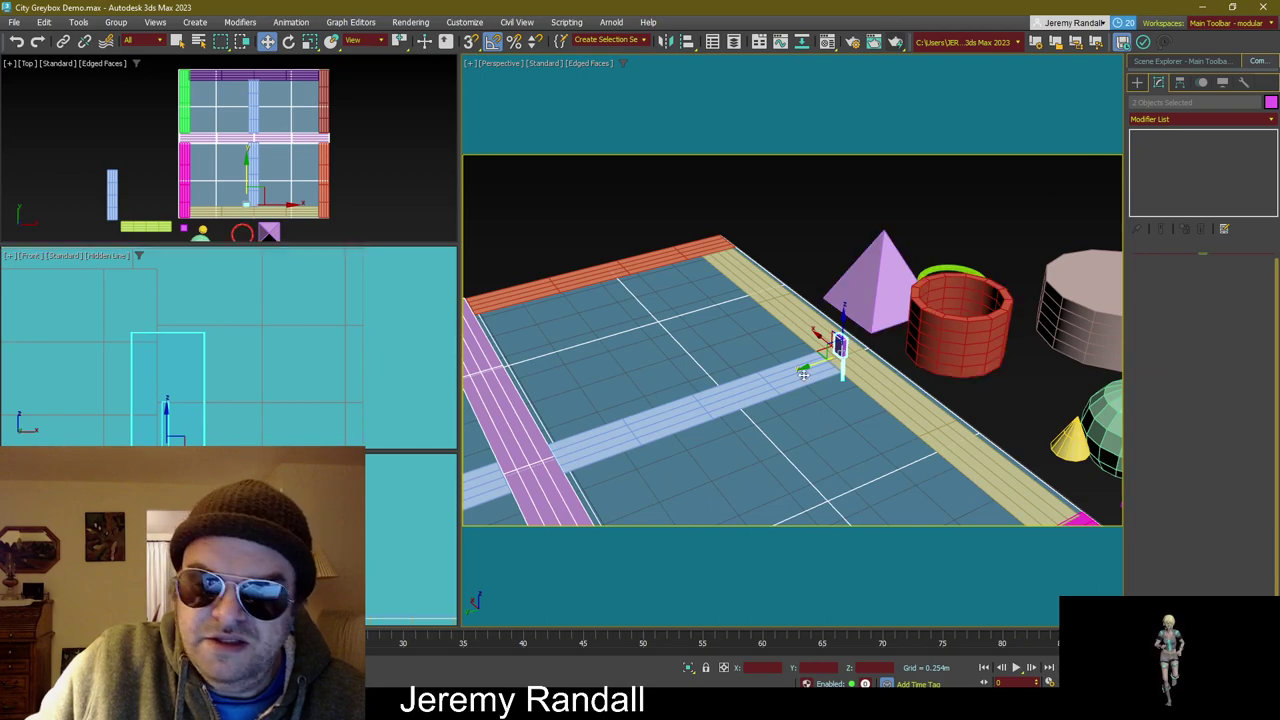
middle_drag(803, 373, 870, 292)
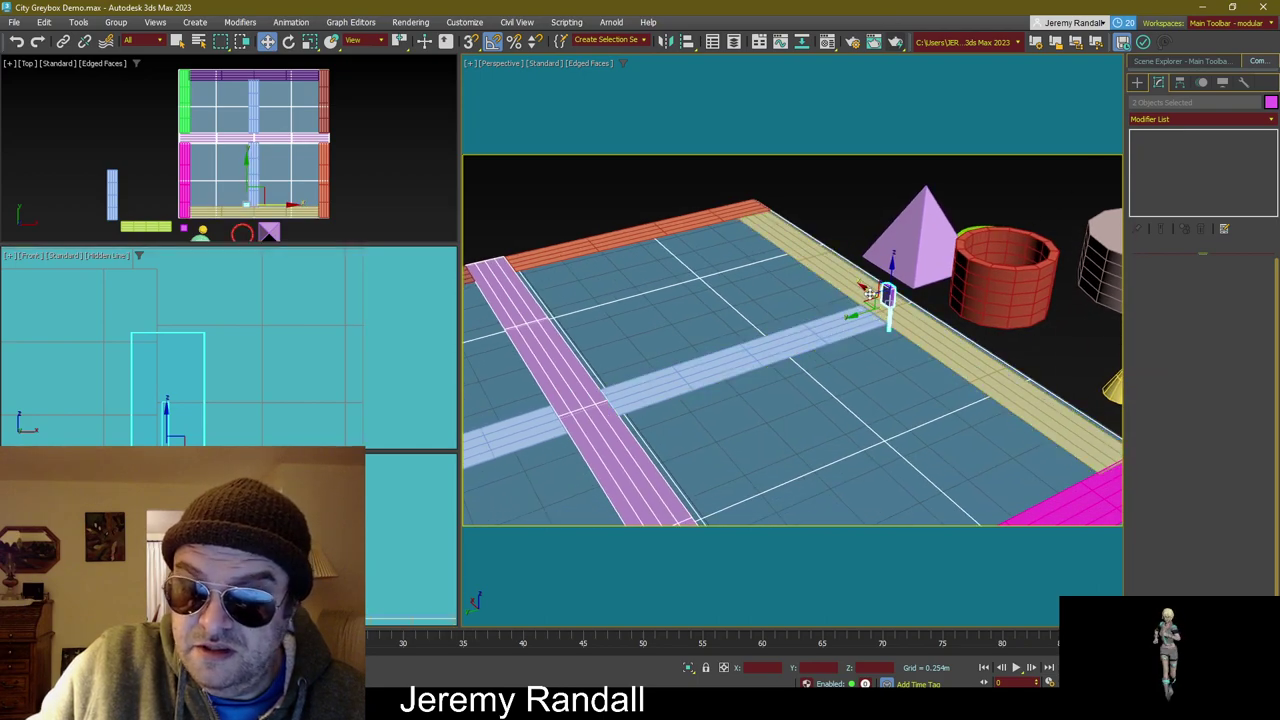
mouse_move(869, 292)
mouse_down()
mouse_move(775, 215)
mouse_move(716, 187)
mouse_up()
click(634, 408)
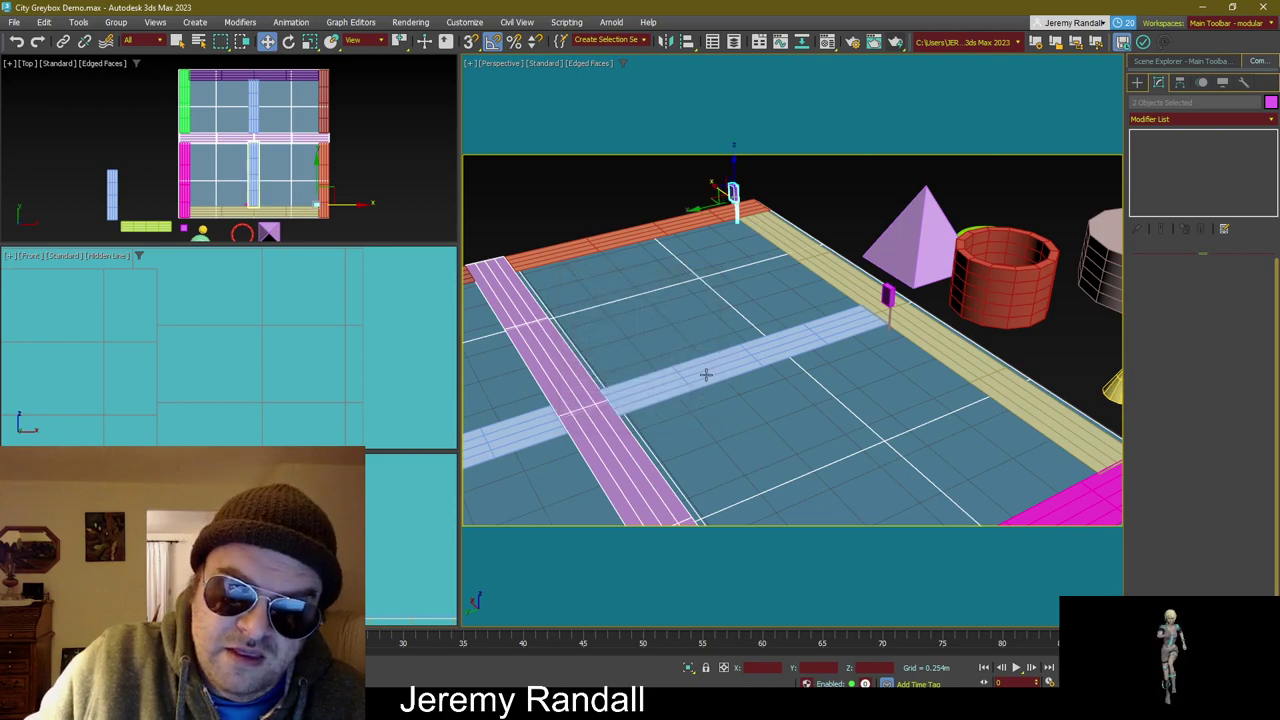
Step: Marquee-select the sign props and copy them across the pink cross street
scroll(740, 320, down, 6)
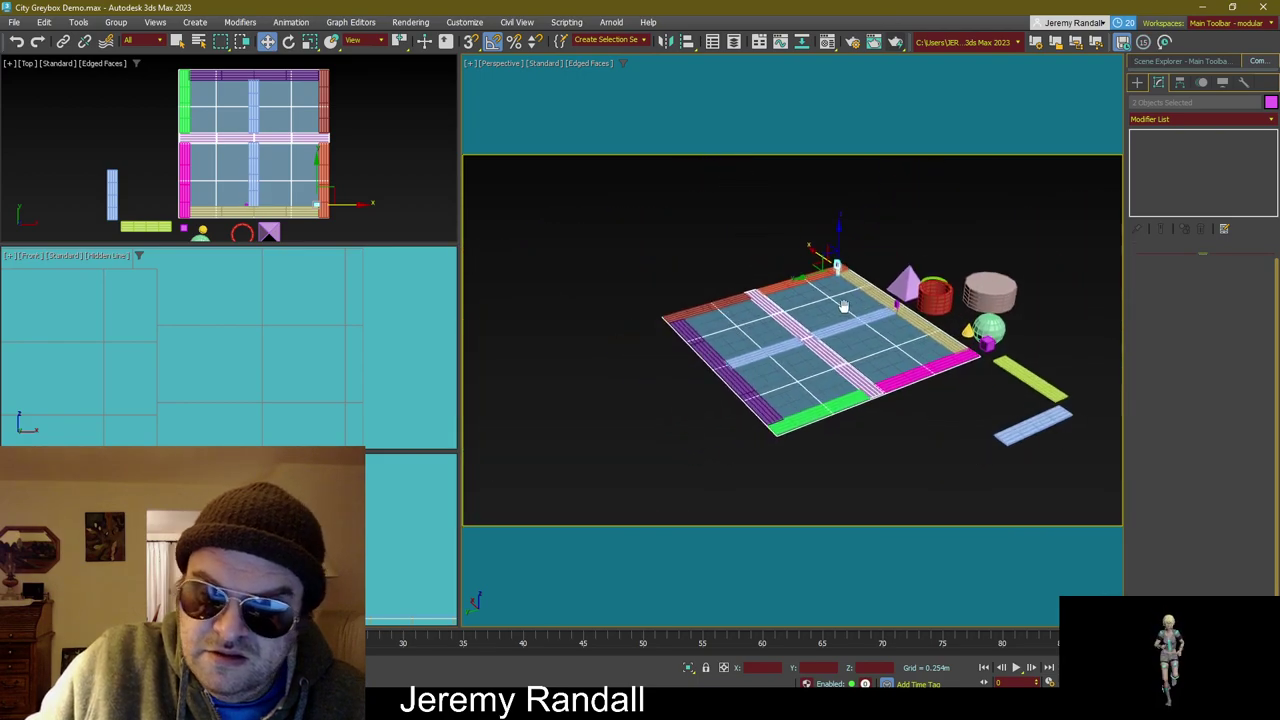
scroll(843, 307, up, 5)
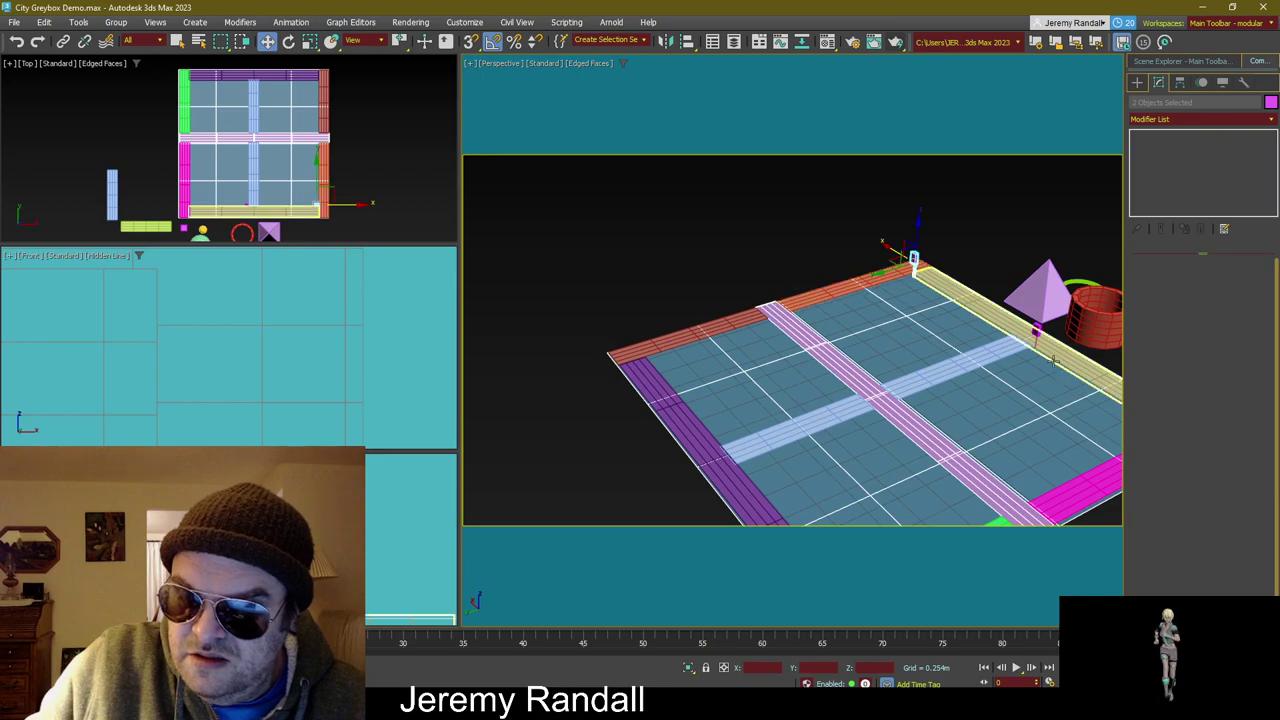
drag(1046, 380, 789, 385)
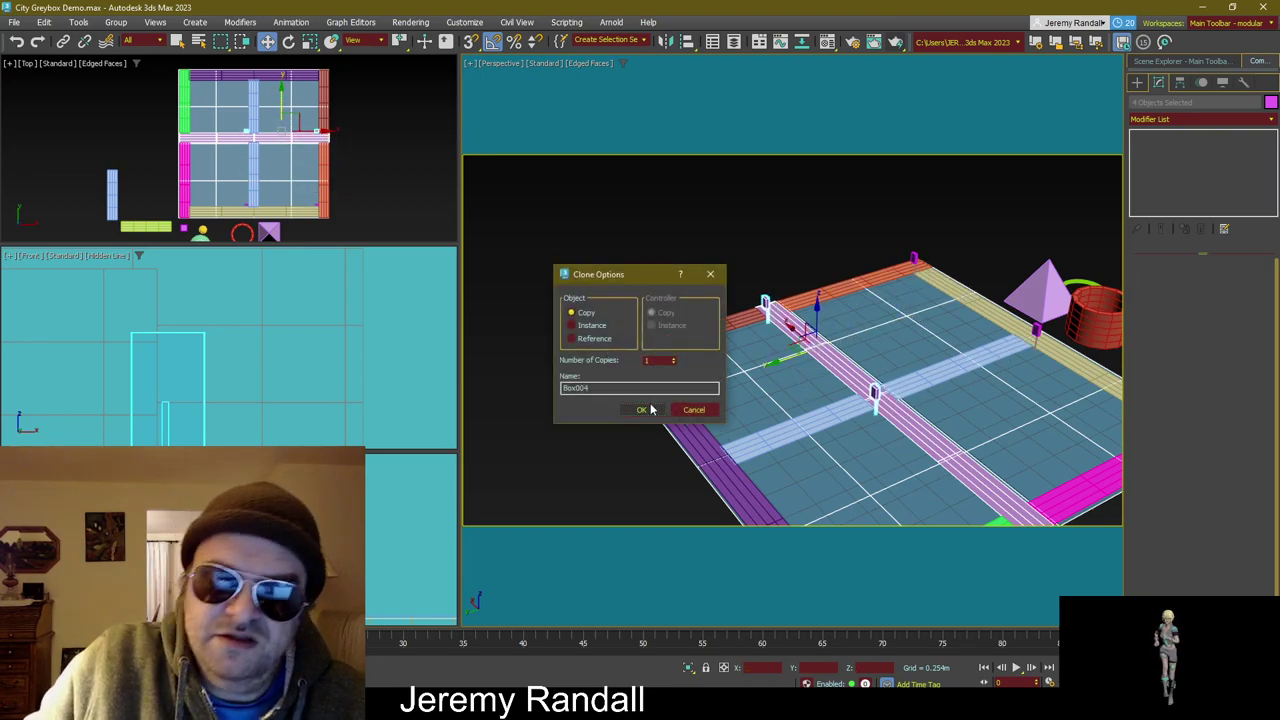
click(643, 409)
Step: Make a 90°-rotated copy of the sign at the central intersection
scroll(643, 409, down, 2)
mouse_move(643, 409)
middle_down()
mouse_move(685, 284)
mouse_move(562, 396)
mouse_move(609, 399)
middle_up()
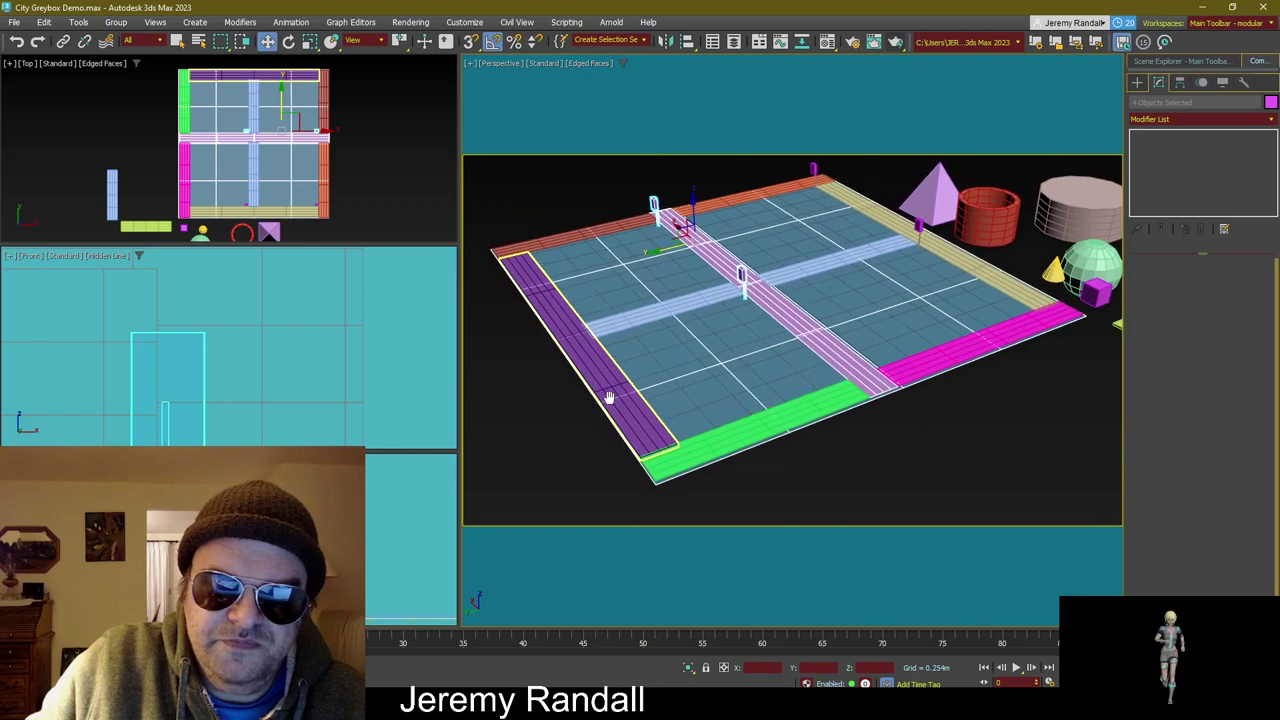
click(528, 401)
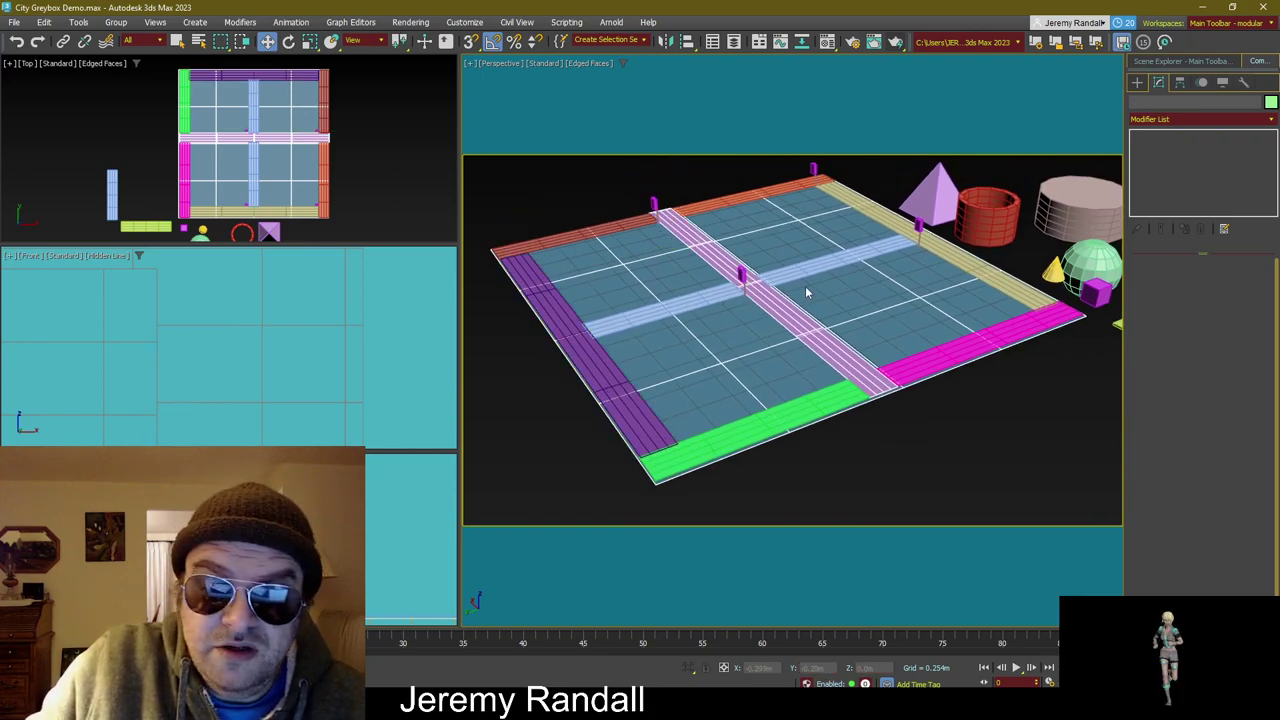
click(722, 263)
click(700, 310)
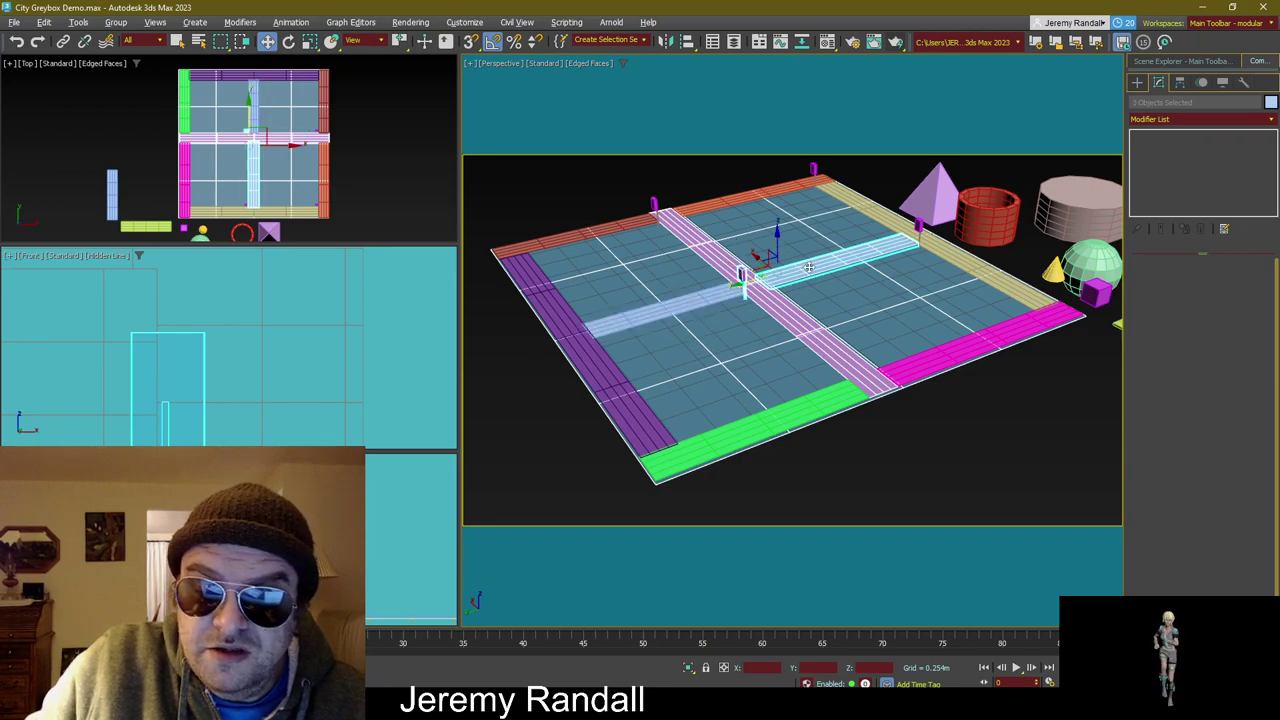
click(740, 300)
key(e)
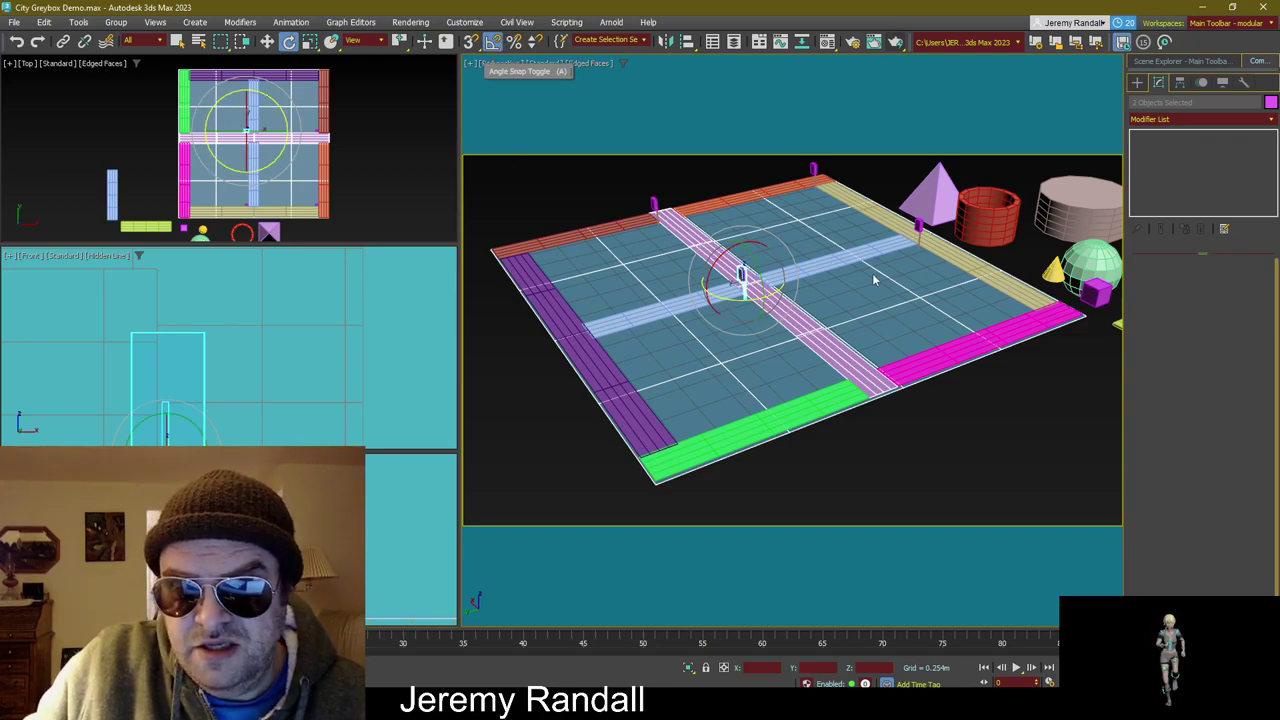
mouse_move(748, 300)
mouse_down()
mouse_move(810, 272)
mouse_move(876, 213)
mouse_move(855, 221)
mouse_up()
click(645, 409)
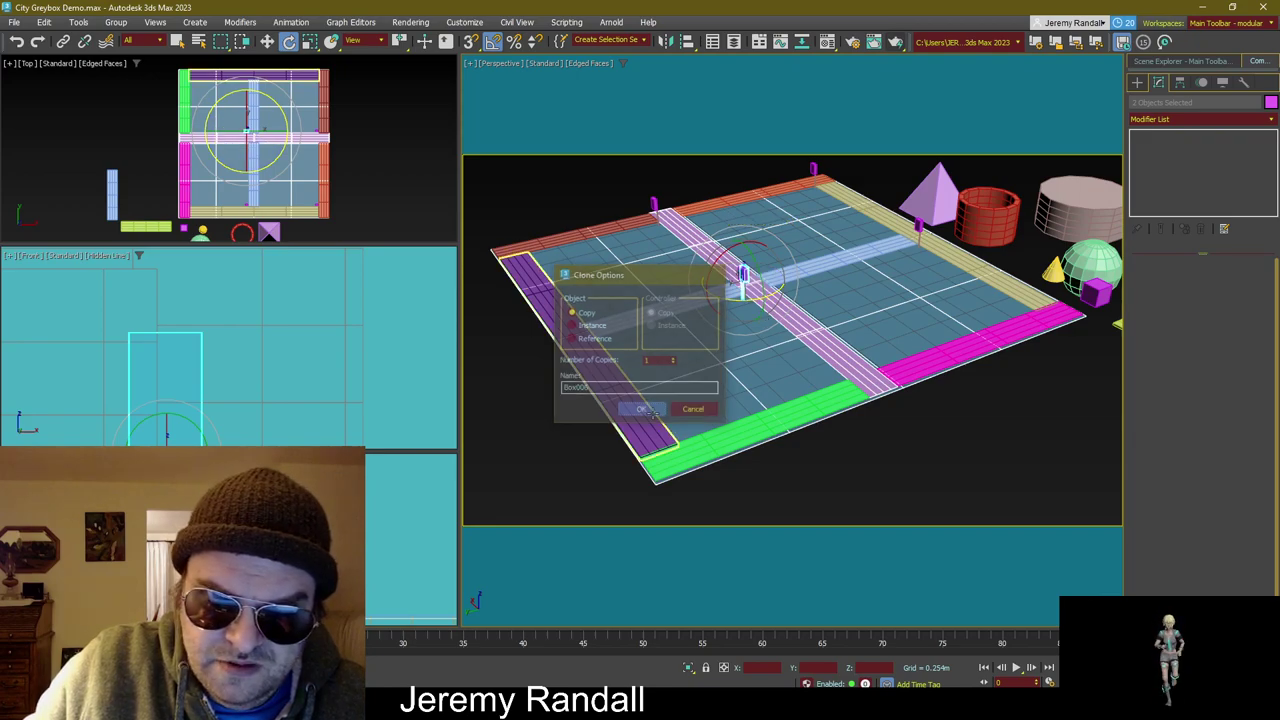
Step: Move the rotated sign along Y beside the light-blue street near the purple road
key(w)
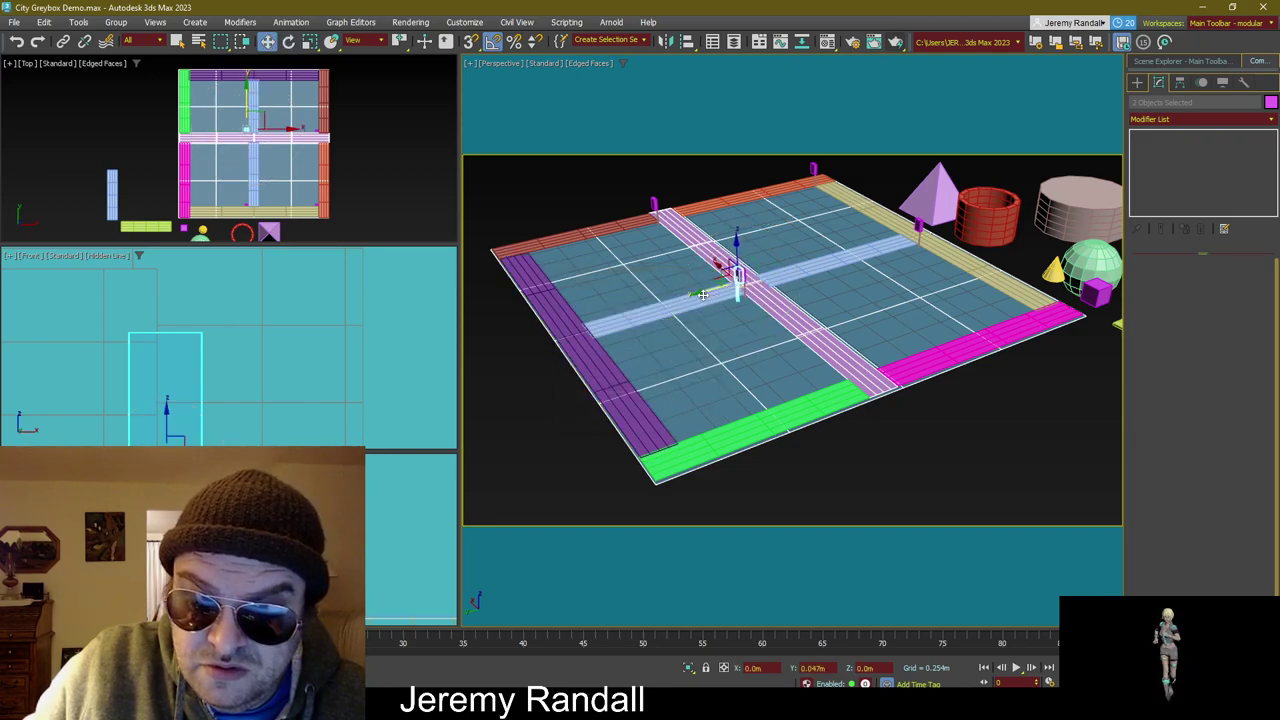
mouse_move(703, 294)
mouse_down()
mouse_move(576, 334)
mouse_move(597, 318)
mouse_up()
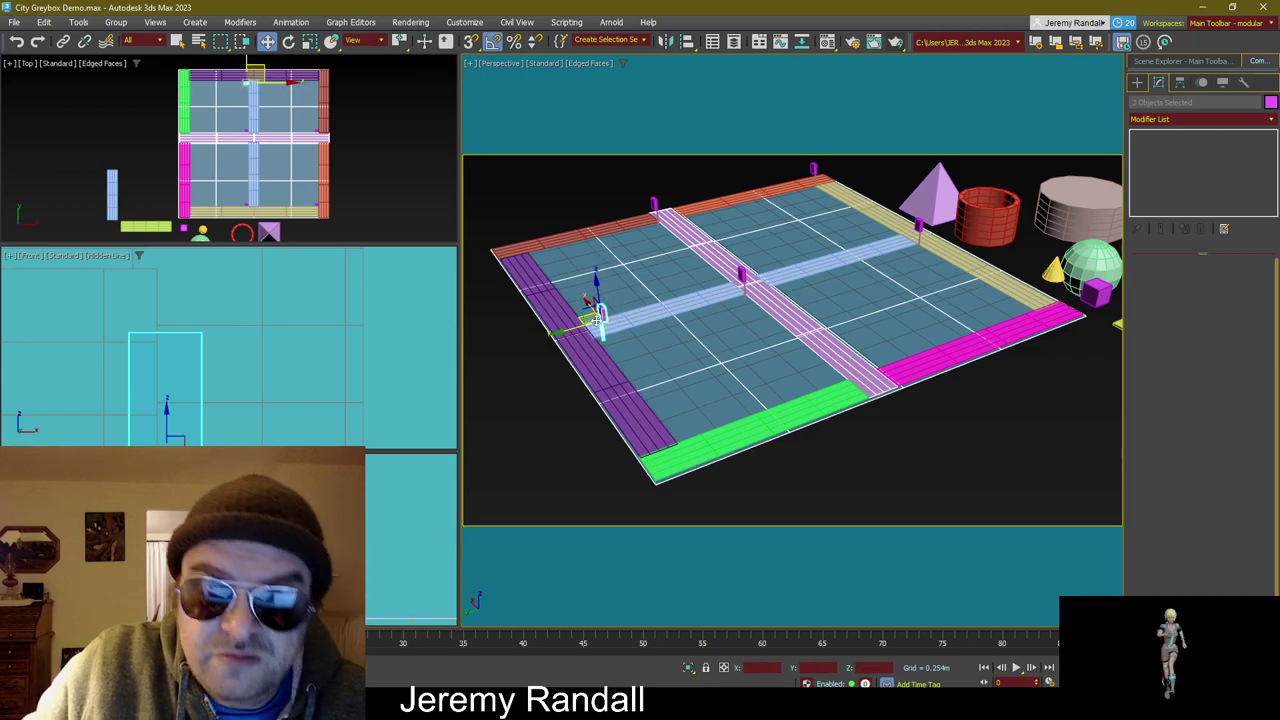
alt+middle_drag(646, 357, 906, 359)
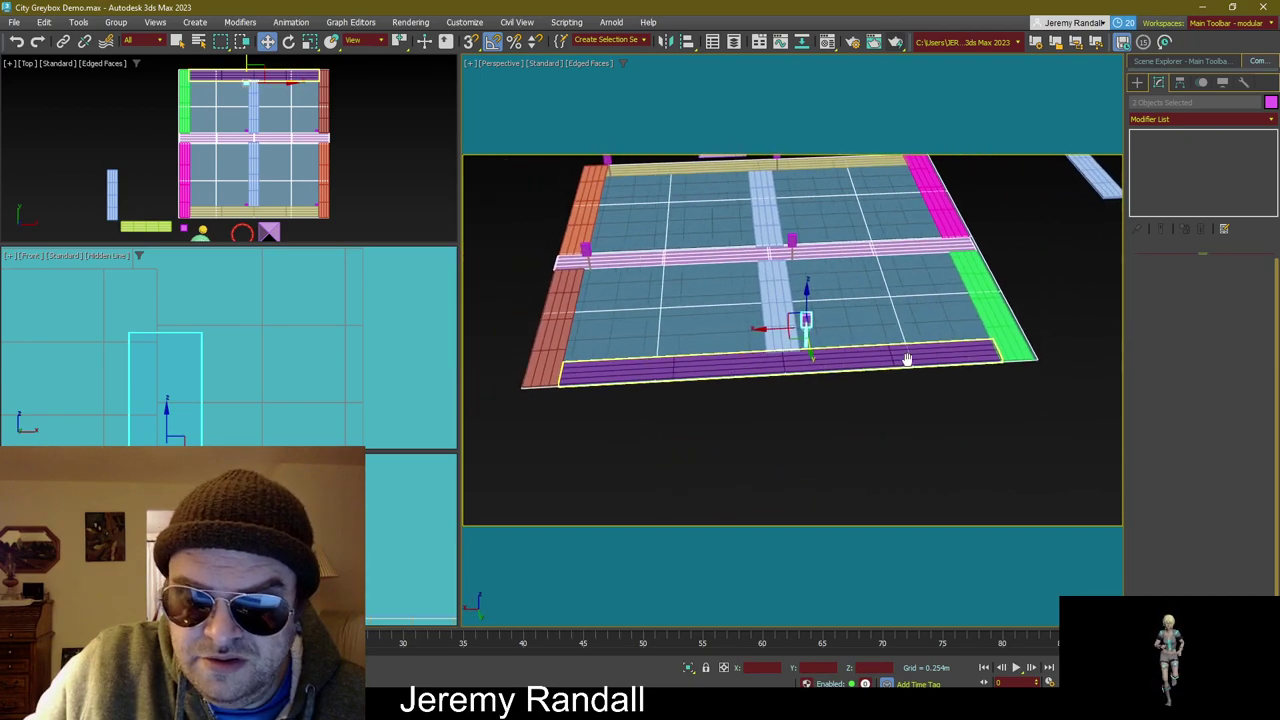
scroll(890, 355, up, 4)
mouse_move(820, 336)
mouse_down()
mouse_move(707, 336)
mouse_move(730, 336)
mouse_up()
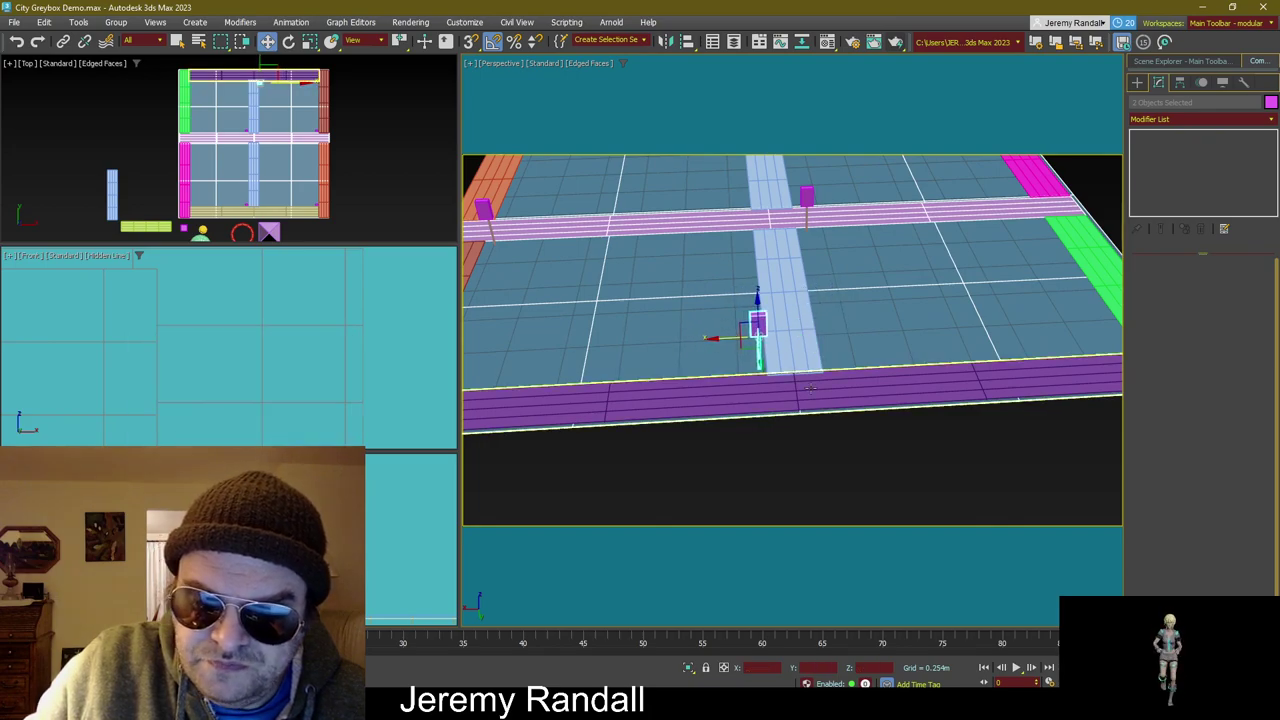
alt+middle_drag(730, 336, 834, 372)
scroll(834, 374, down, 5)
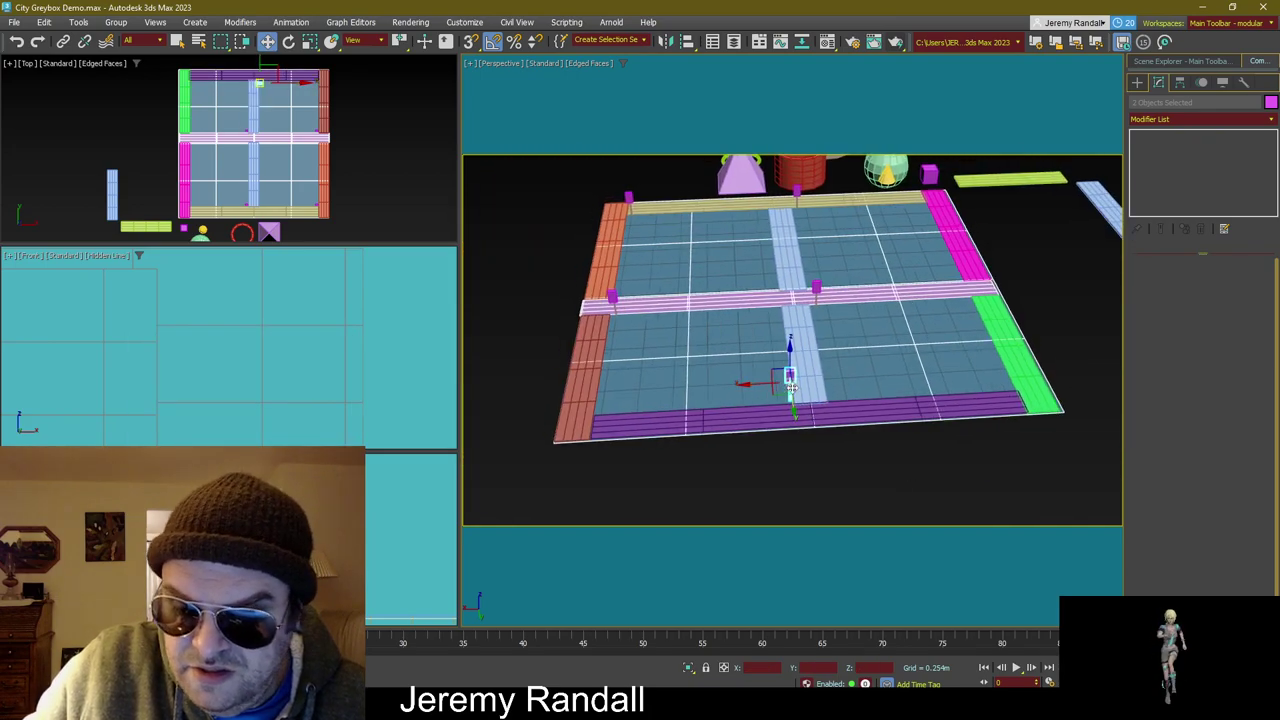
Step: Clone the sign up to the pink cross street as Box007, then reselect the magenta sign box
shift+drag(792, 401, 779, 291)
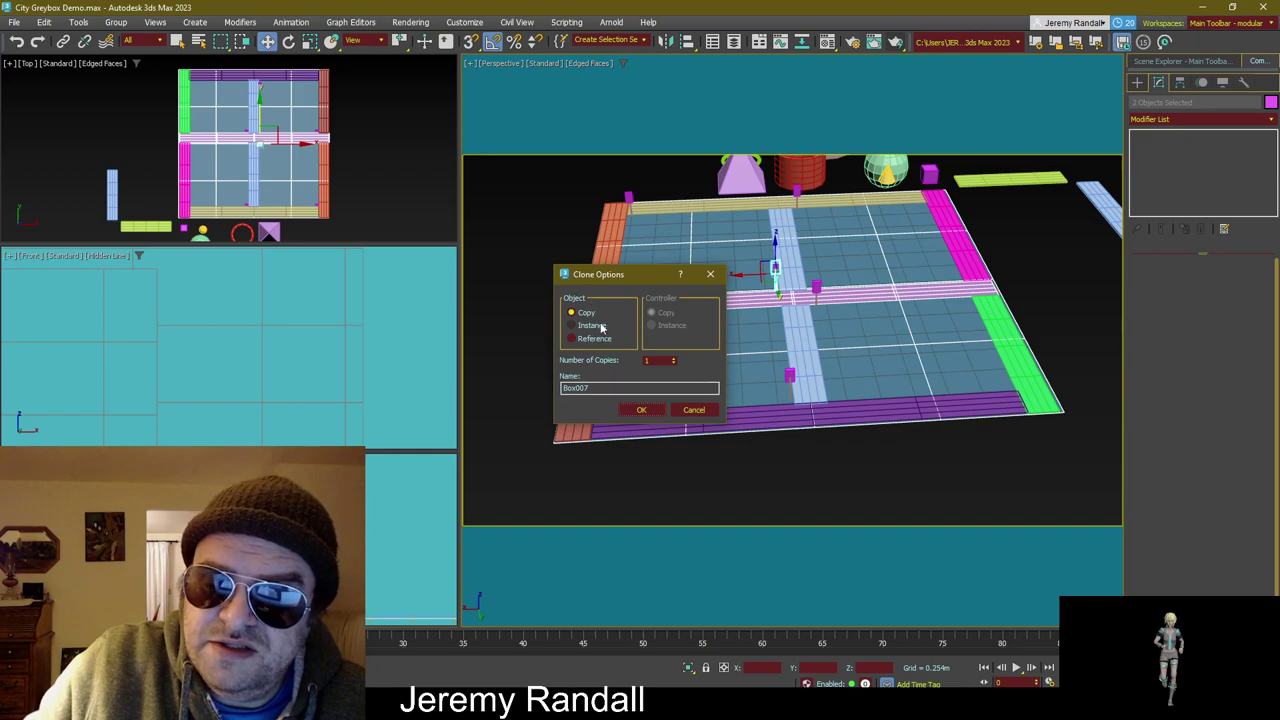
click(643, 409)
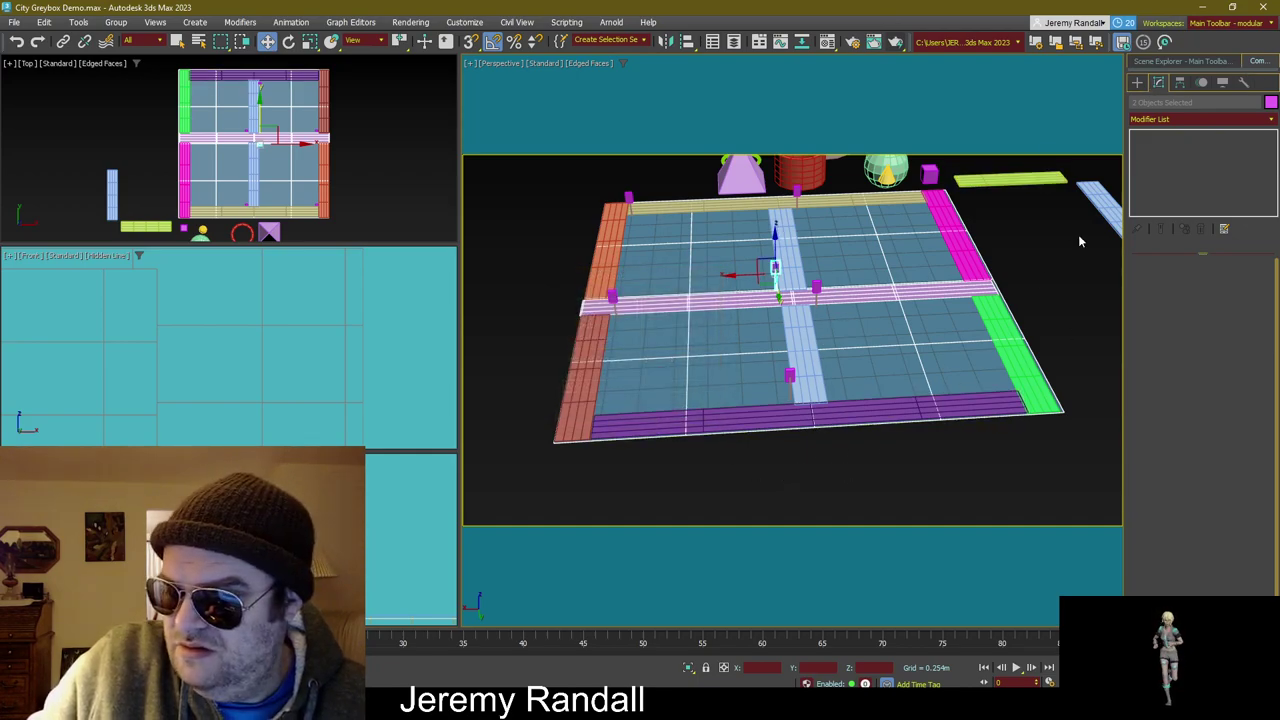
click(768, 590)
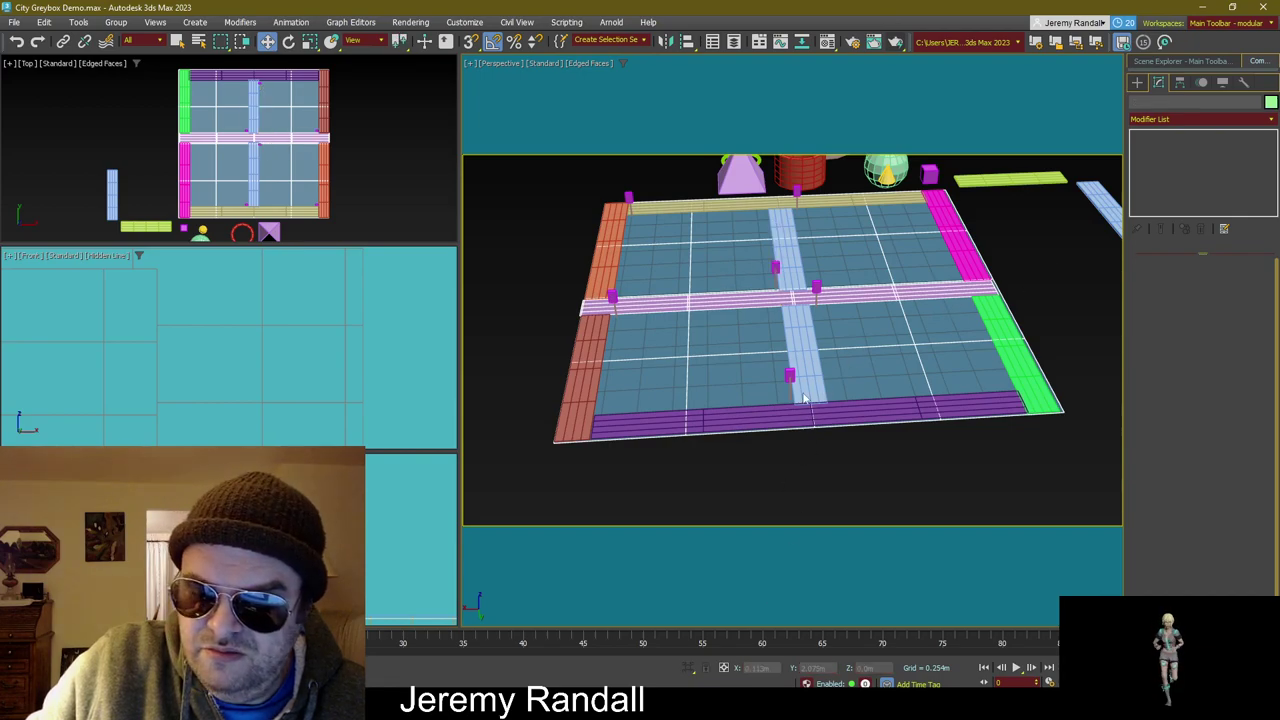
click(774, 268)
right_click(1182, 140)
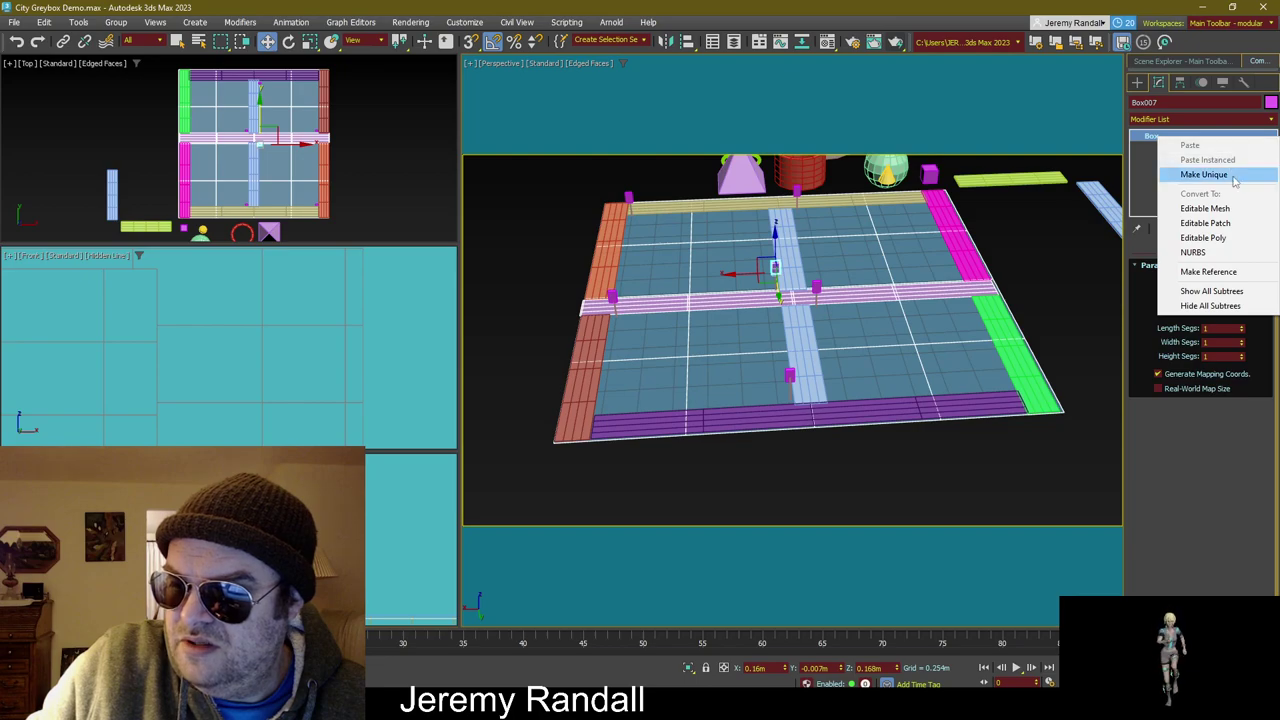
click(1195, 463)
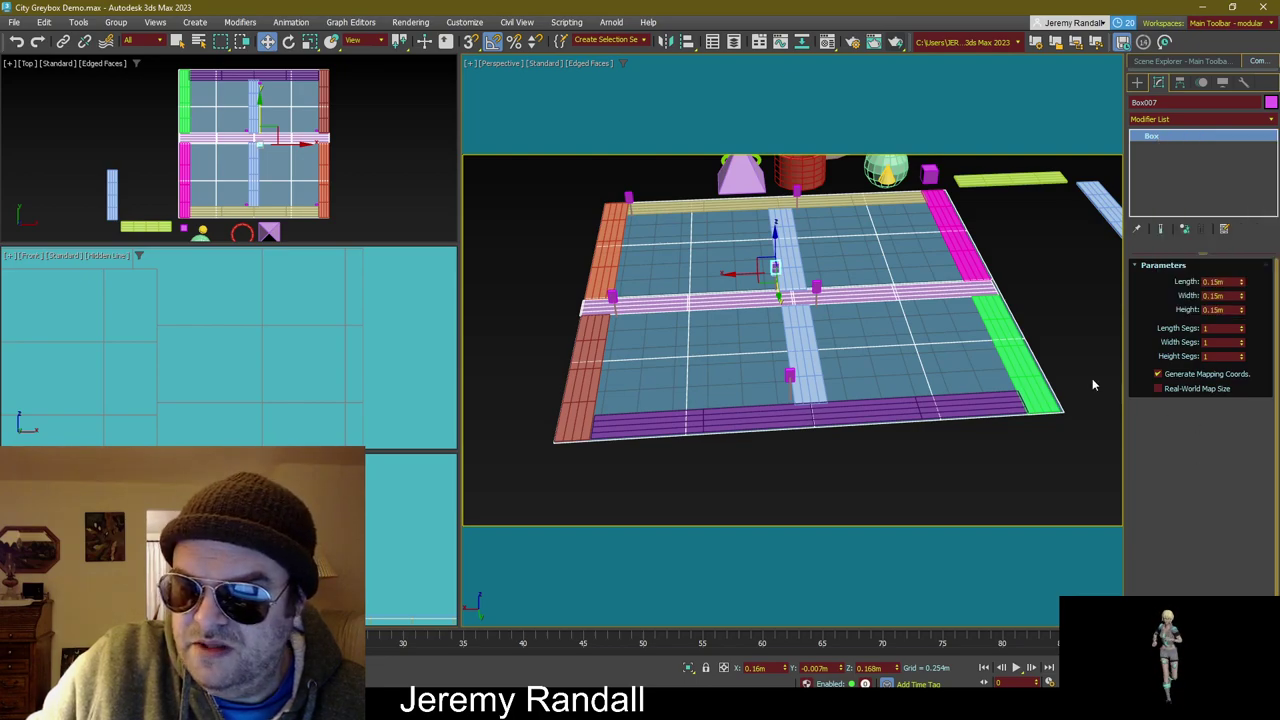
key(q)
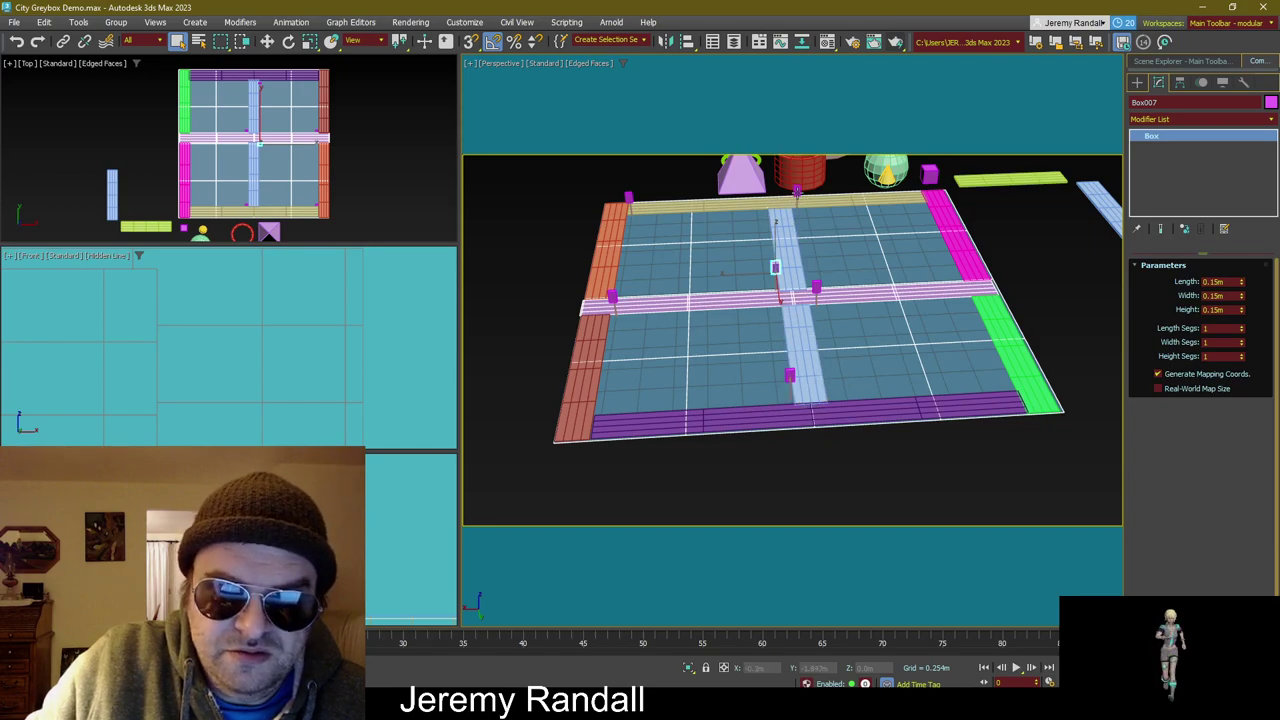
click(797, 190)
click(801, 214)
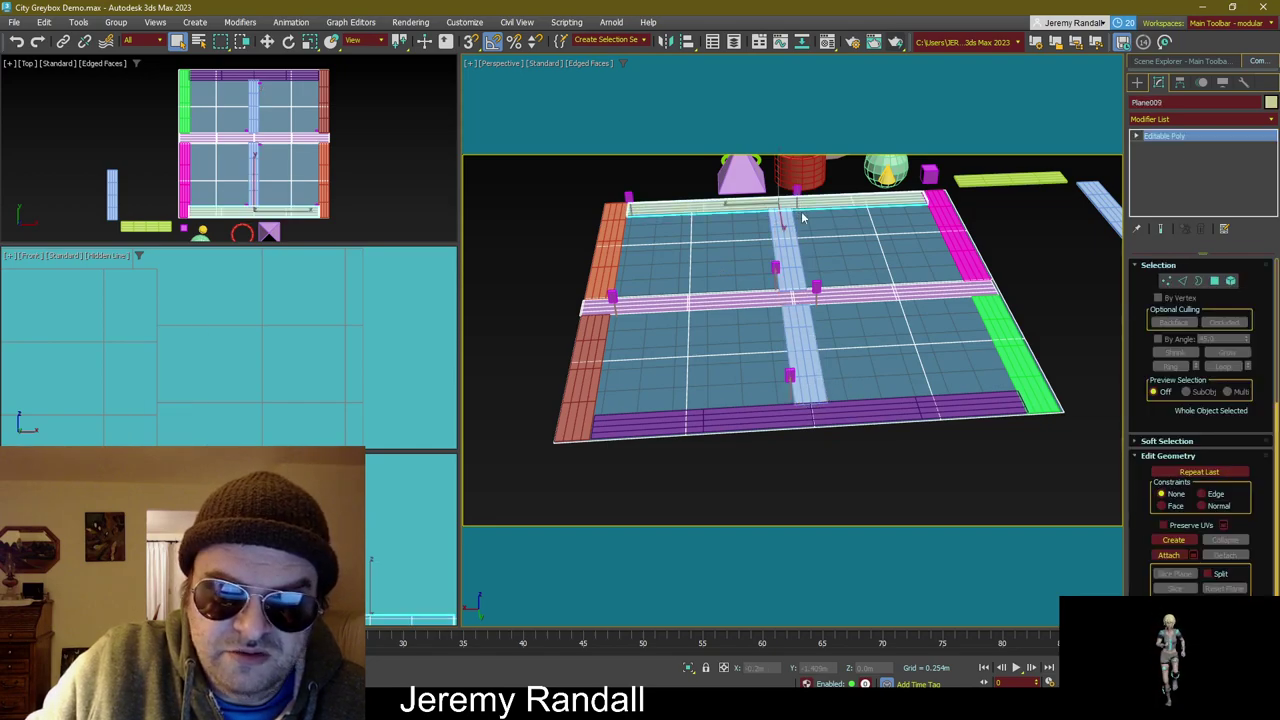
key(ctrl+z)
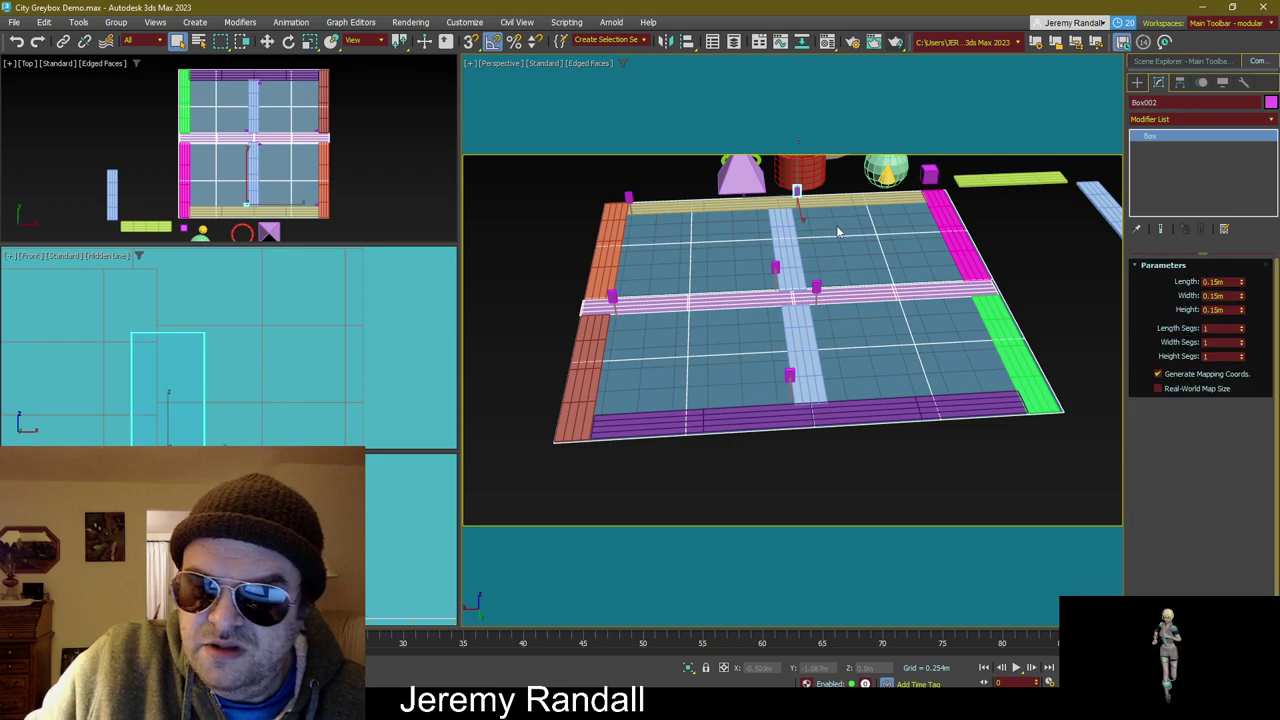
key(w)
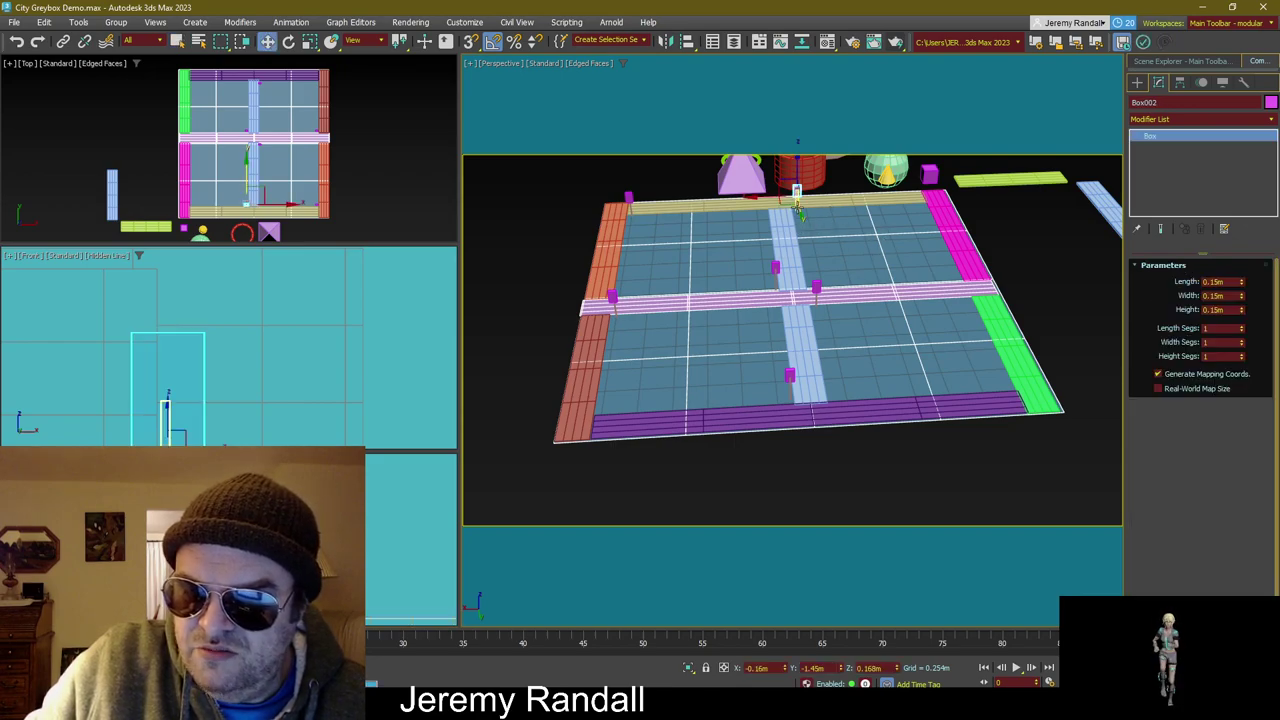
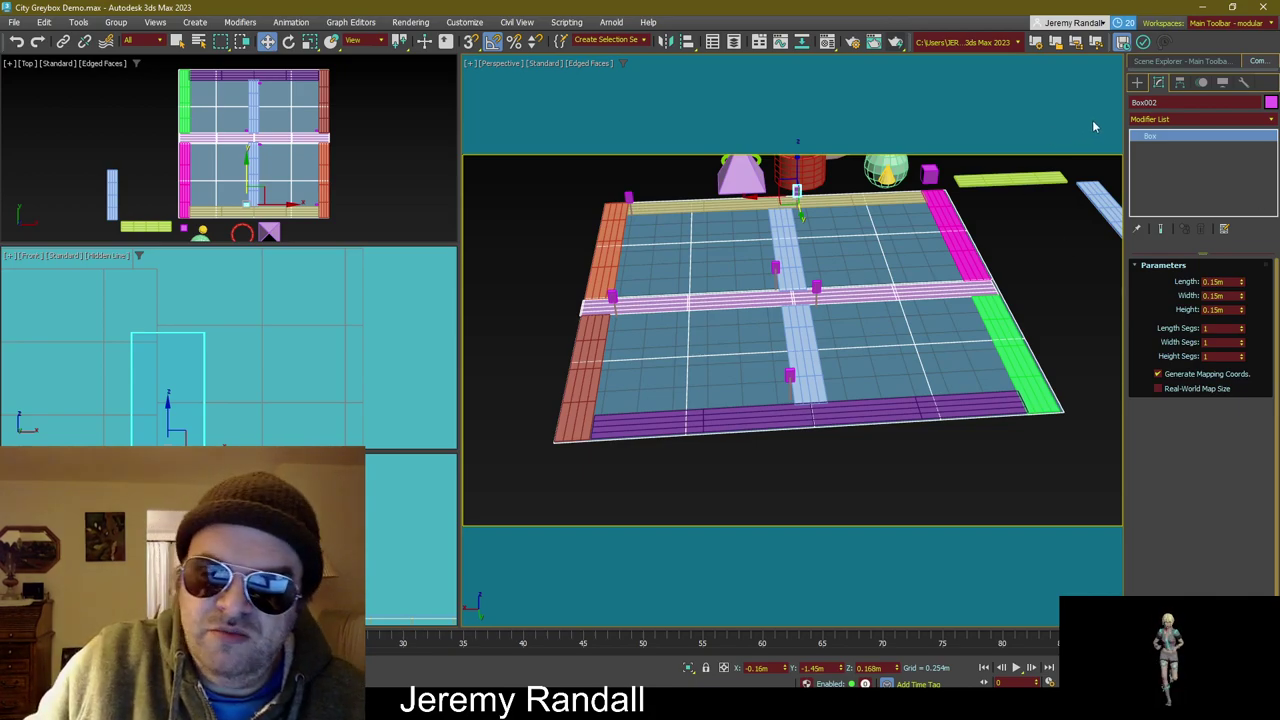
Step: Delete the small magenta post Box002
right_click(1219, 145)
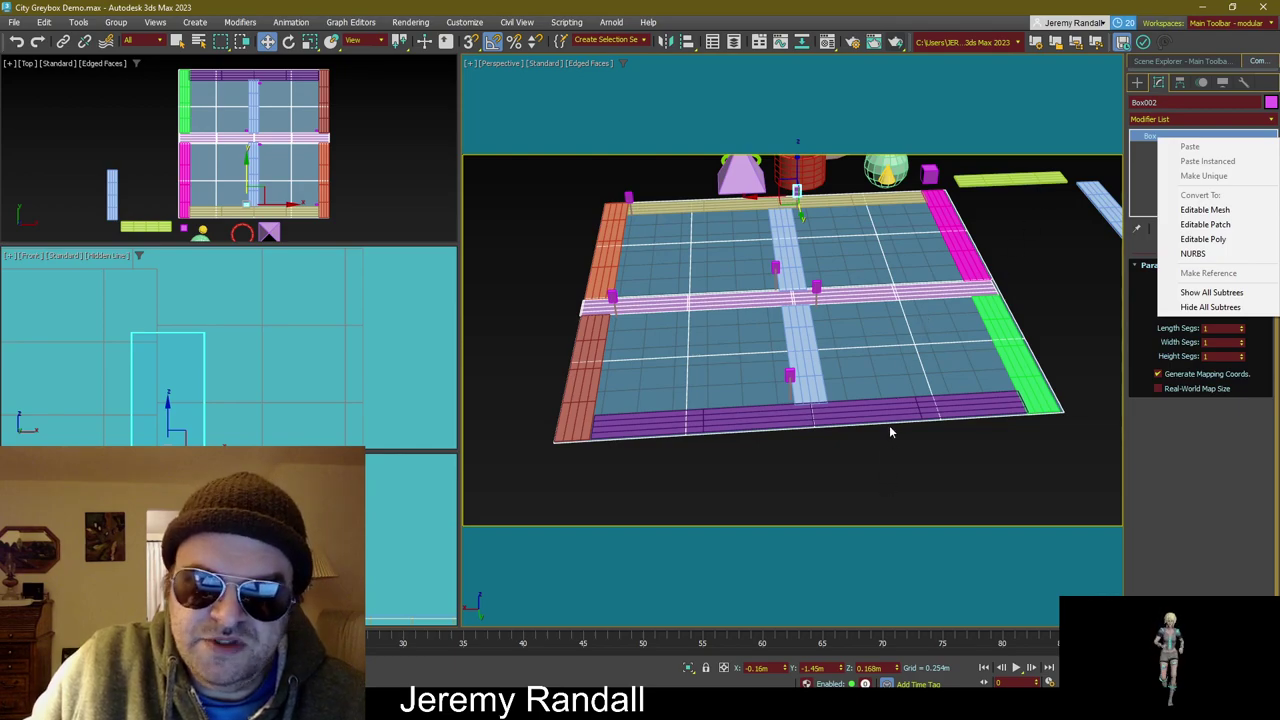
click(1176, 414)
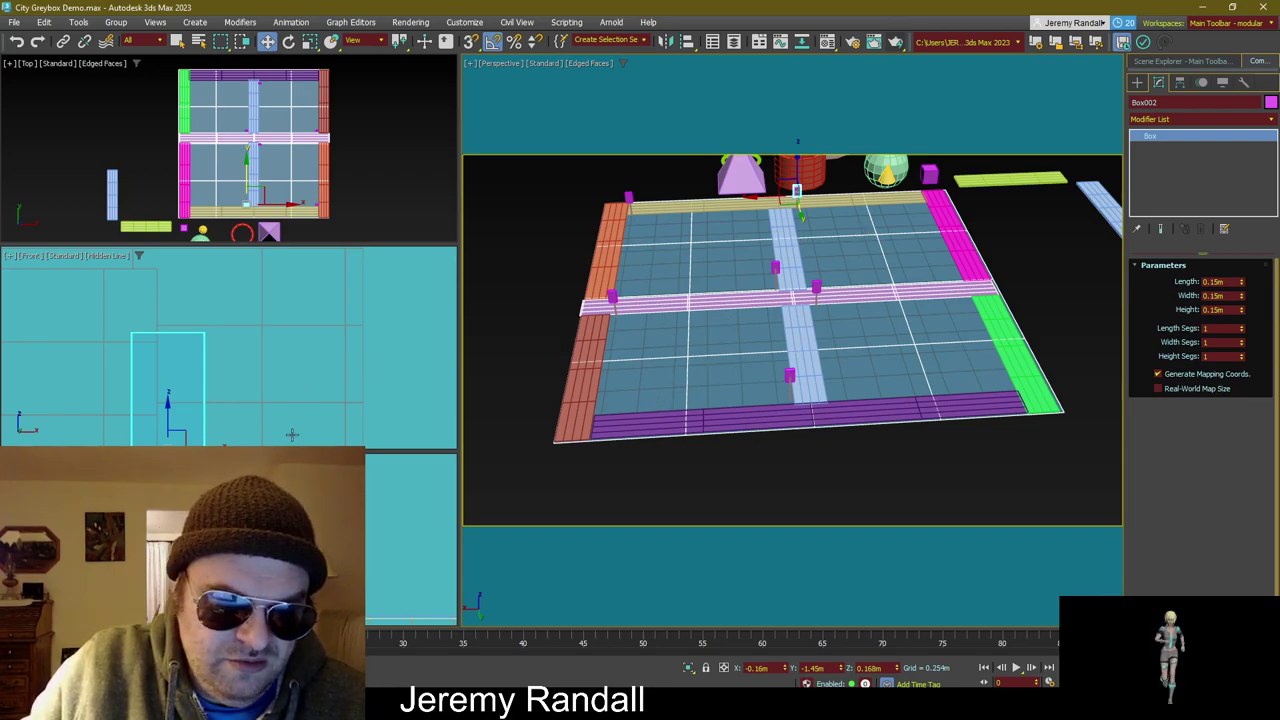
key(Delete)
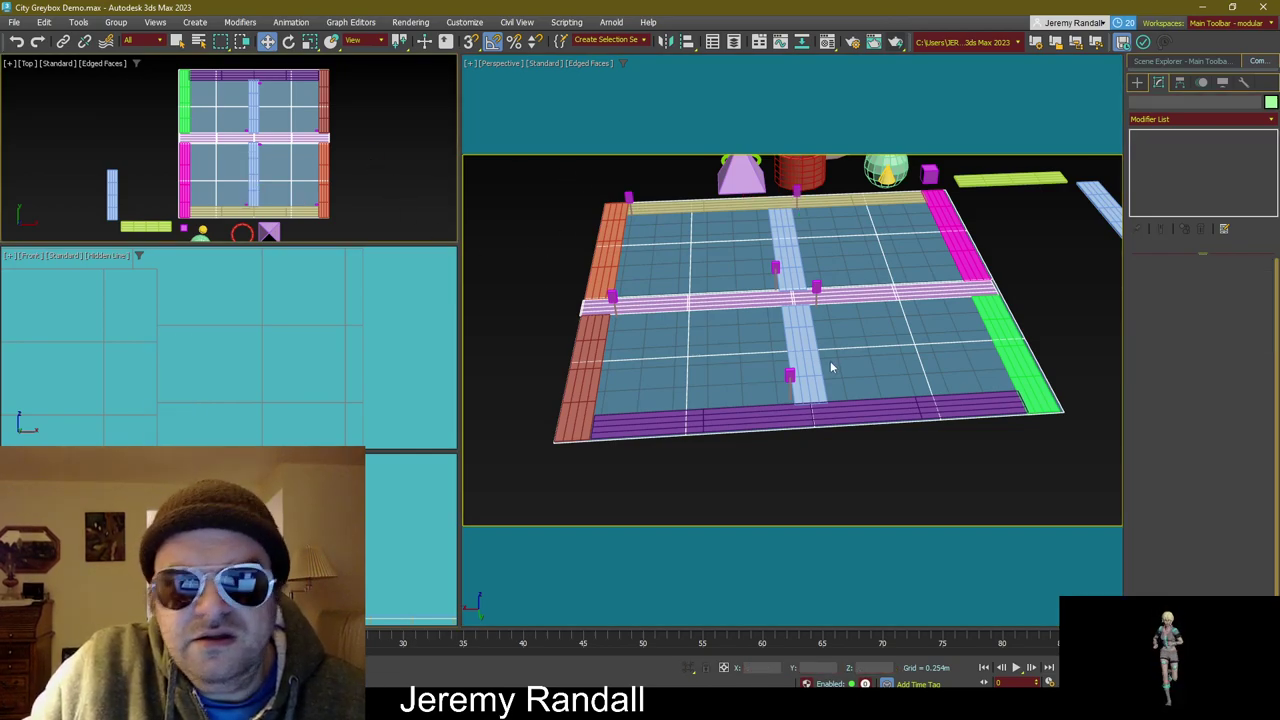
Step: Place an instanced copy of the post on the green sidewalk strip
drag(754, 321, 800, 392)
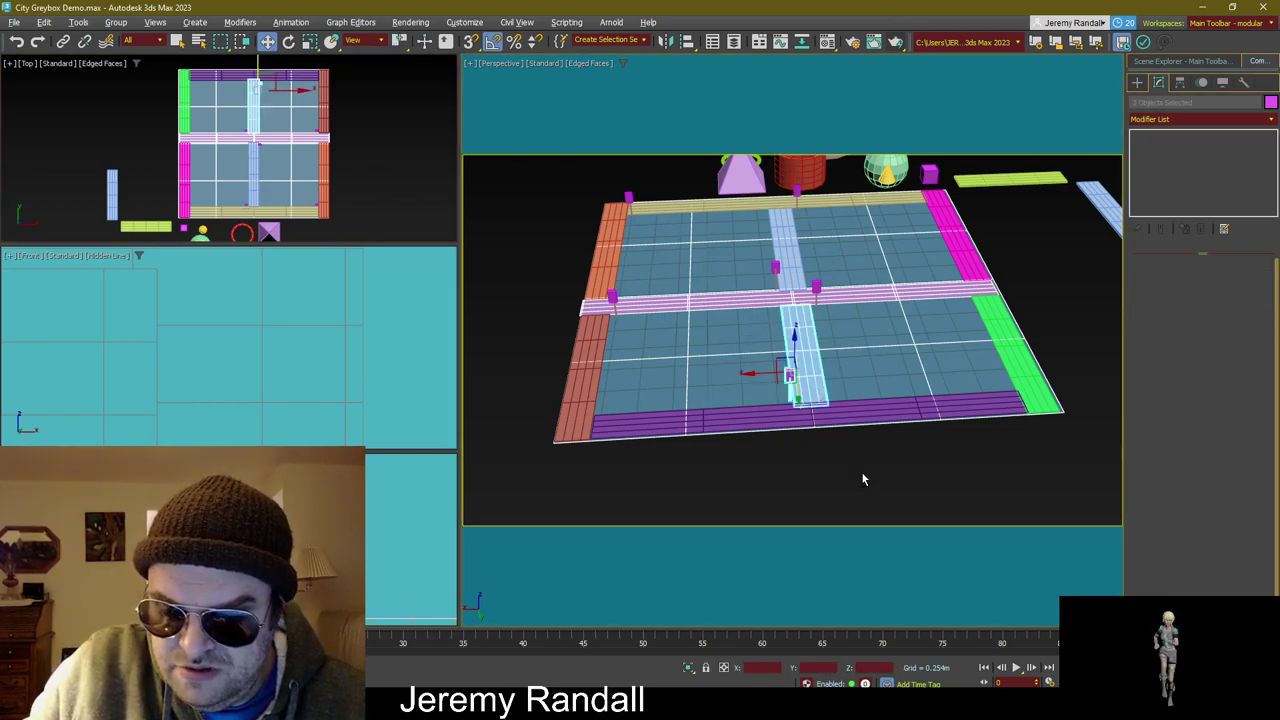
drag(864, 479, 975, 368)
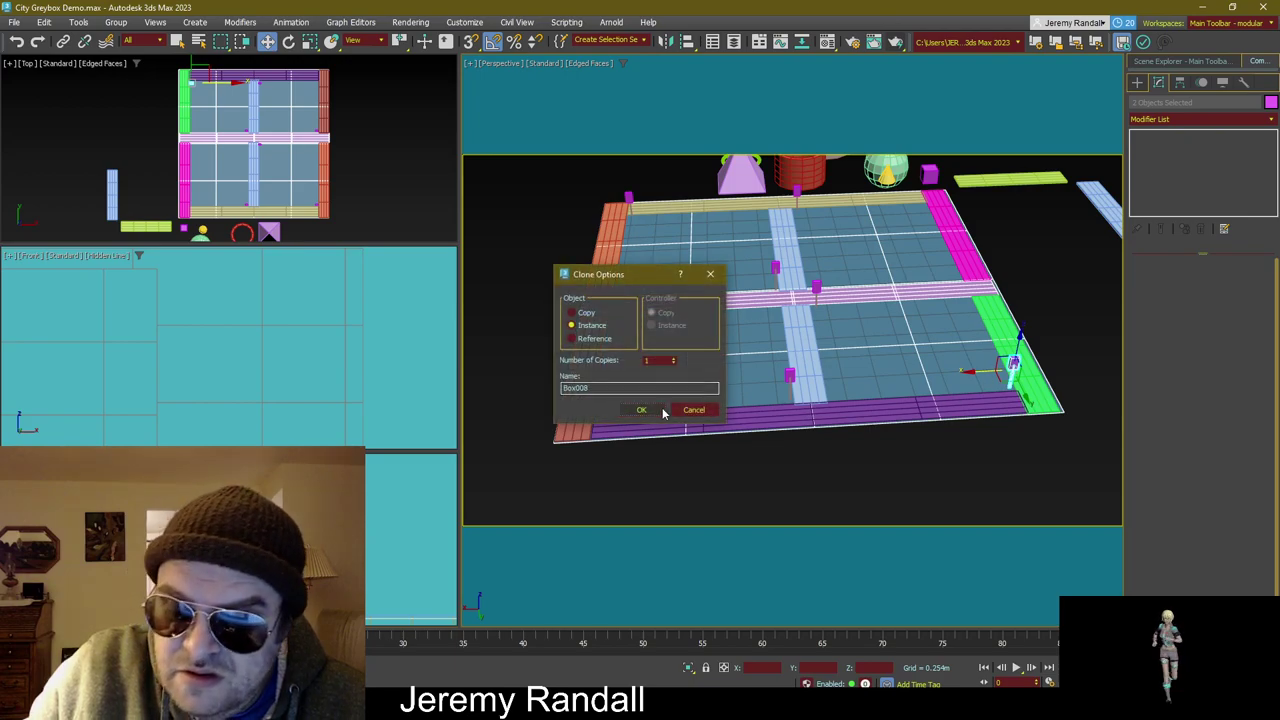
click(662, 408)
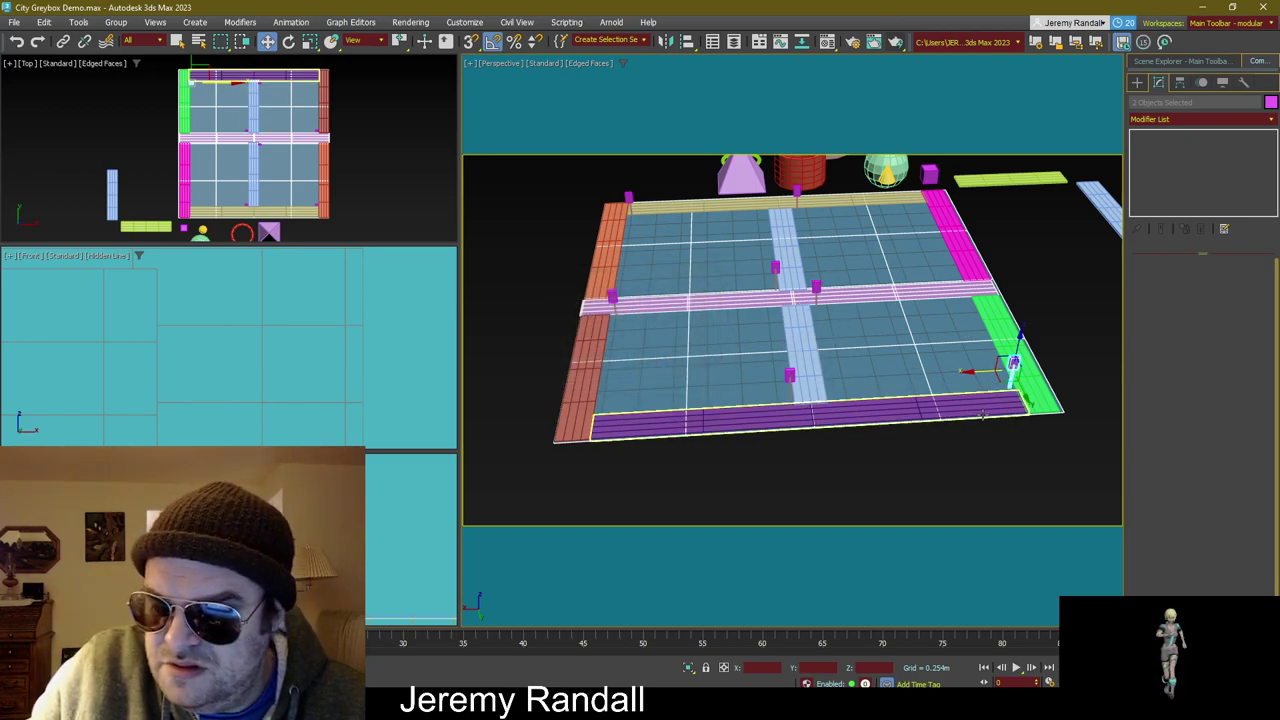
Step: Select the small magenta box Box001 and bring the front purple strip into view
middle_drag(950, 440, 980, 455)
click(858, 443)
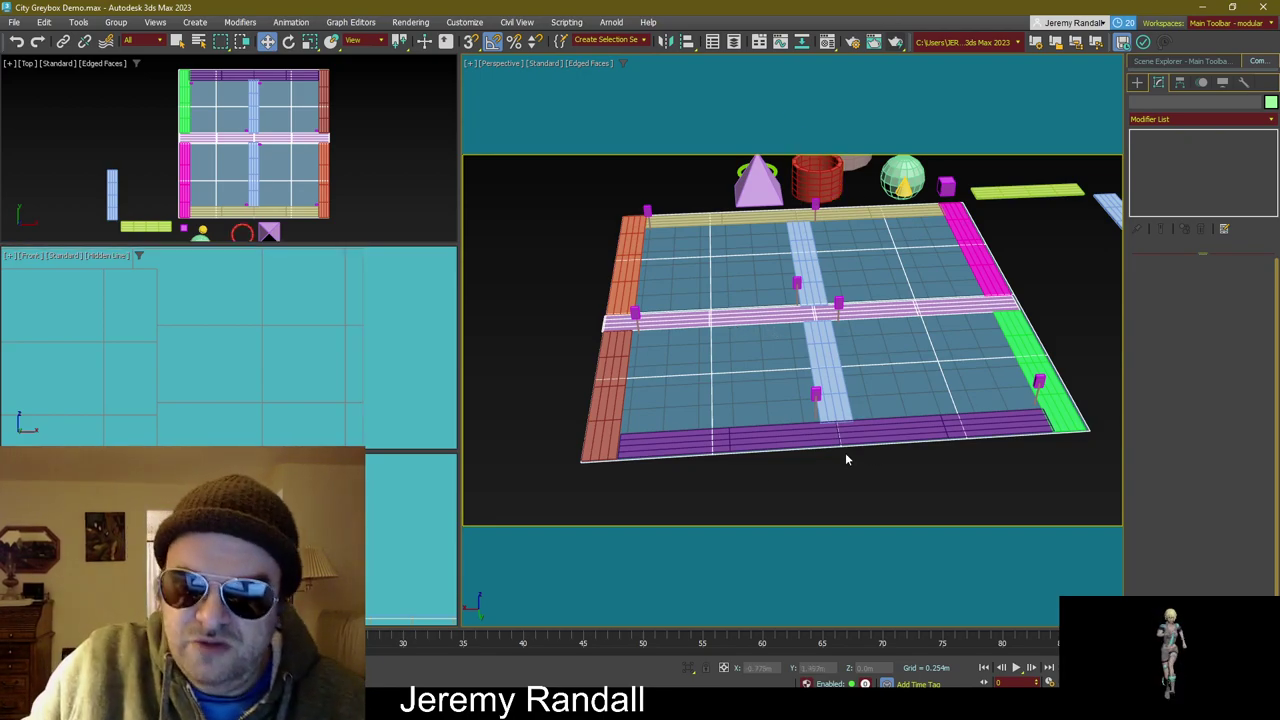
key(q)
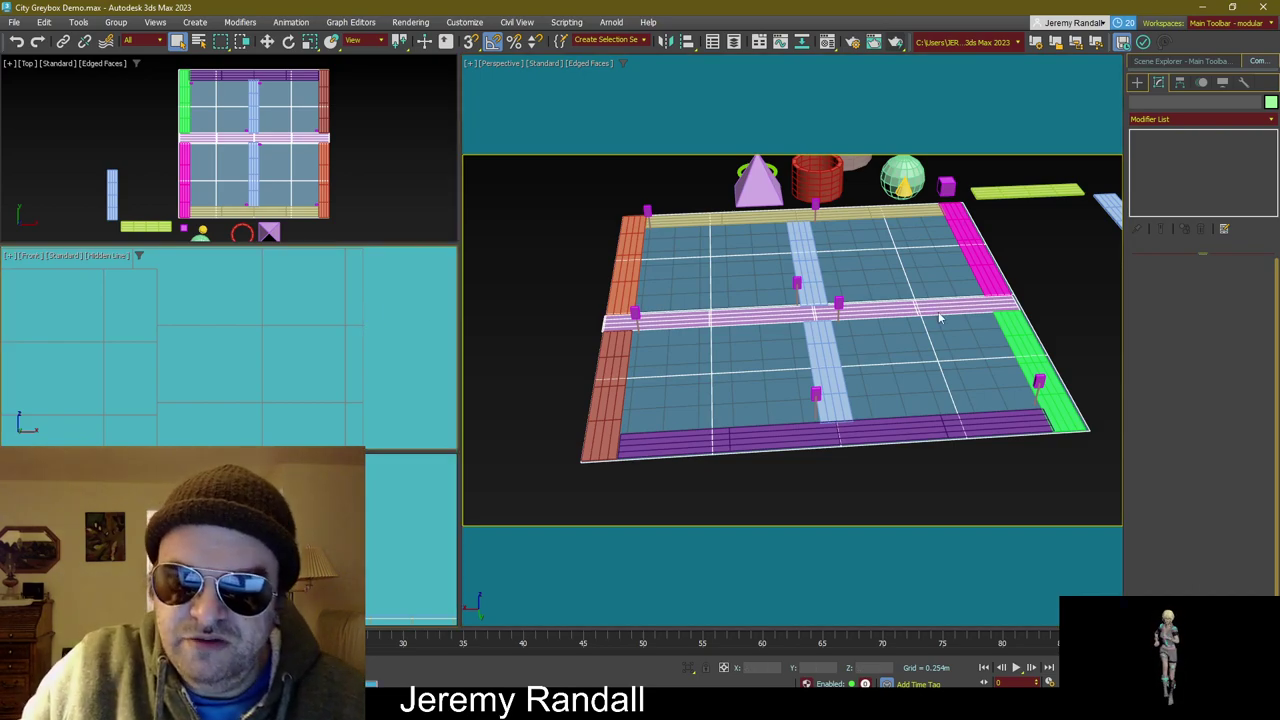
middle_drag(800, 278, 785, 315)
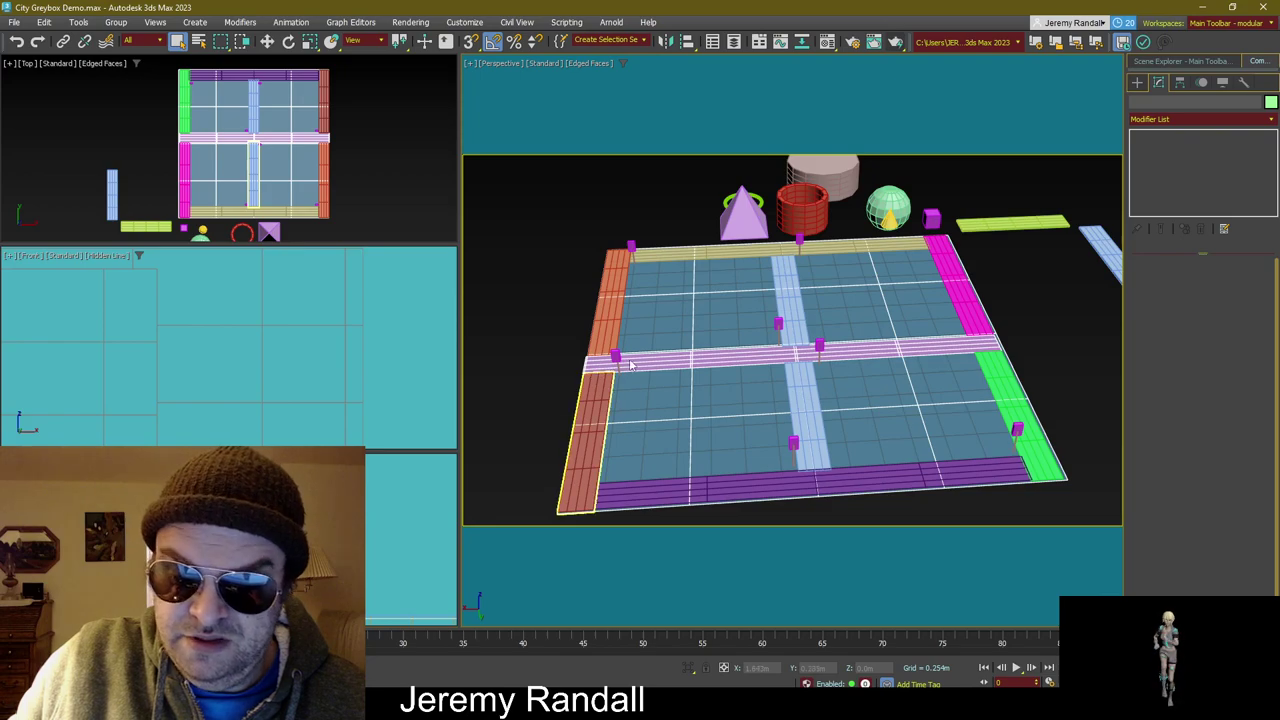
mouse_move(777, 342)
middle_down()
mouse_move(823, 320)
mouse_move(803, 297)
mouse_move(785, 301)
mouse_move(797, 346)
middle_up()
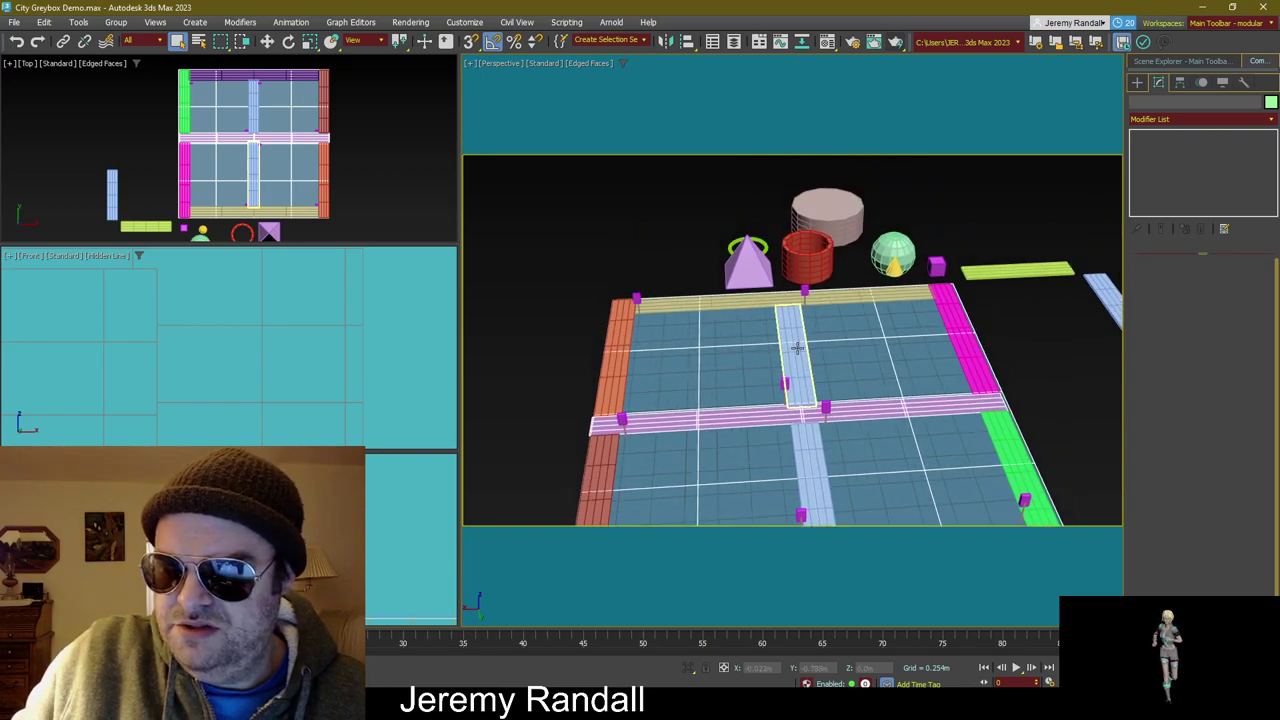
click(937, 265)
key(w)
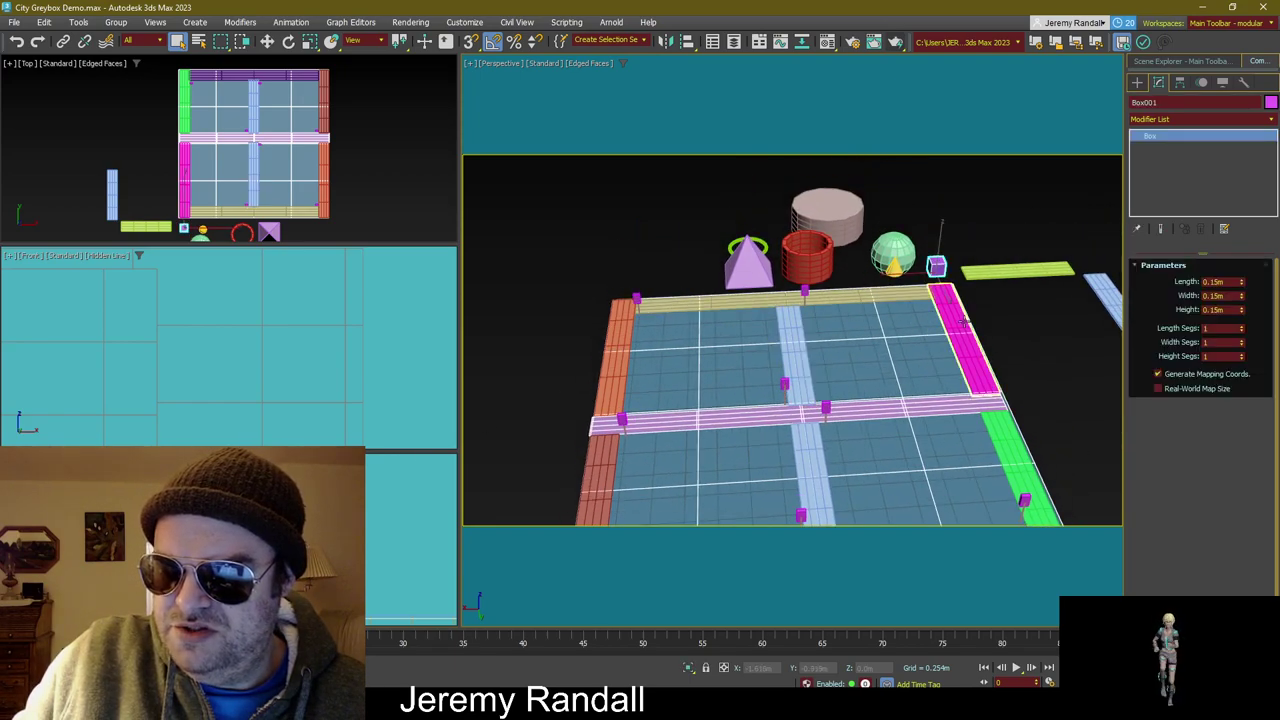
middle_drag(980, 366, 790, 298)
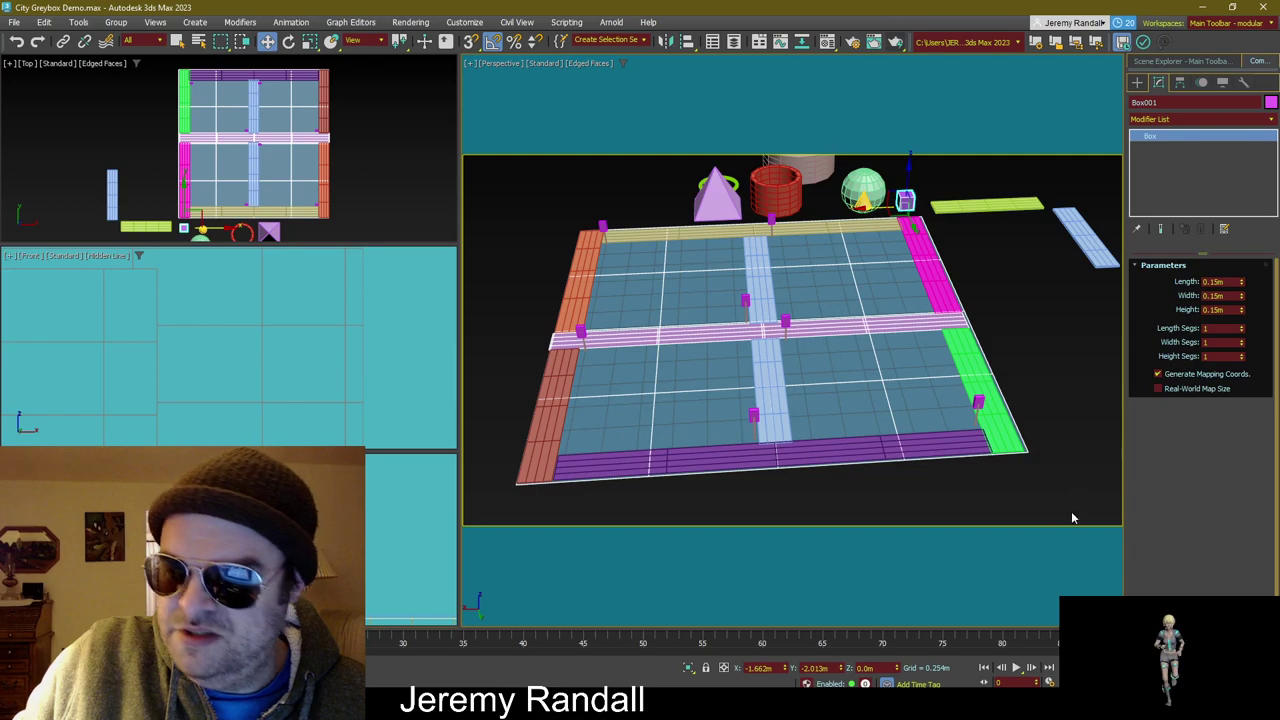
Step: Clone the blue road plane and move the copy into the upper-right block in Top view
click(1036, 470)
alt+middle_drag(1042, 297, 1023, 331)
click(1034, 266)
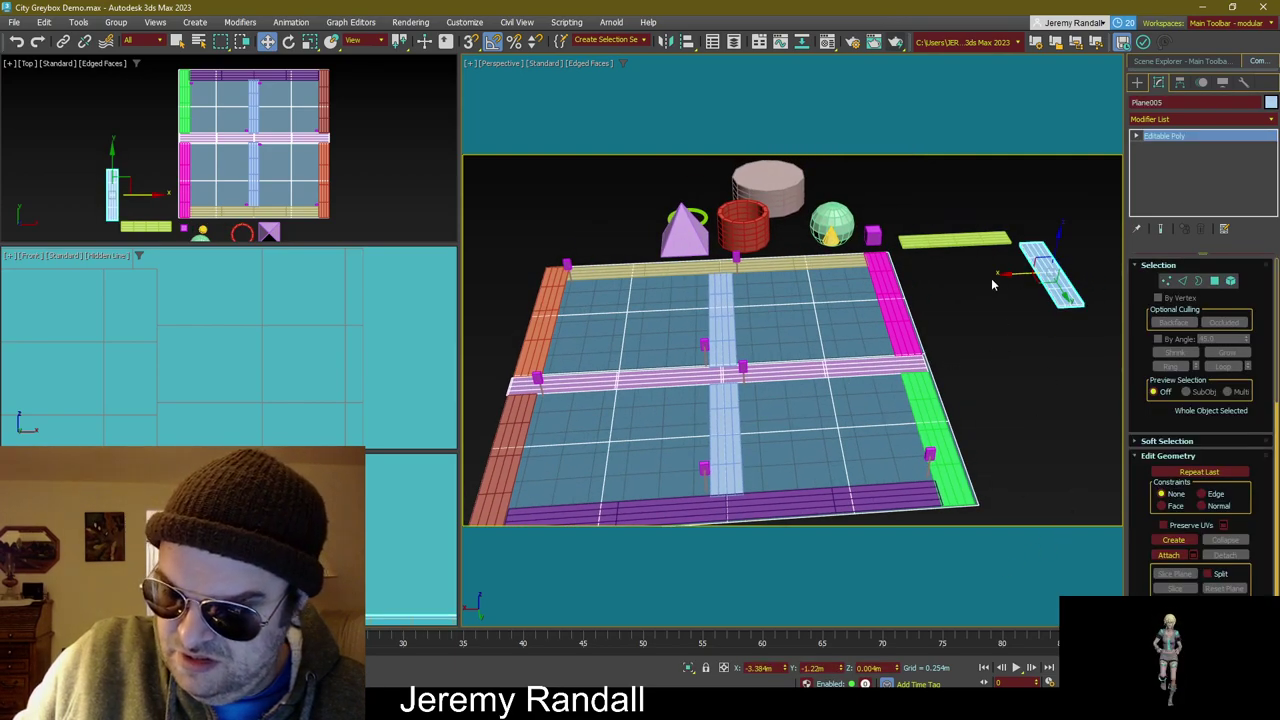
shift+drag(1040, 278, 790, 369)
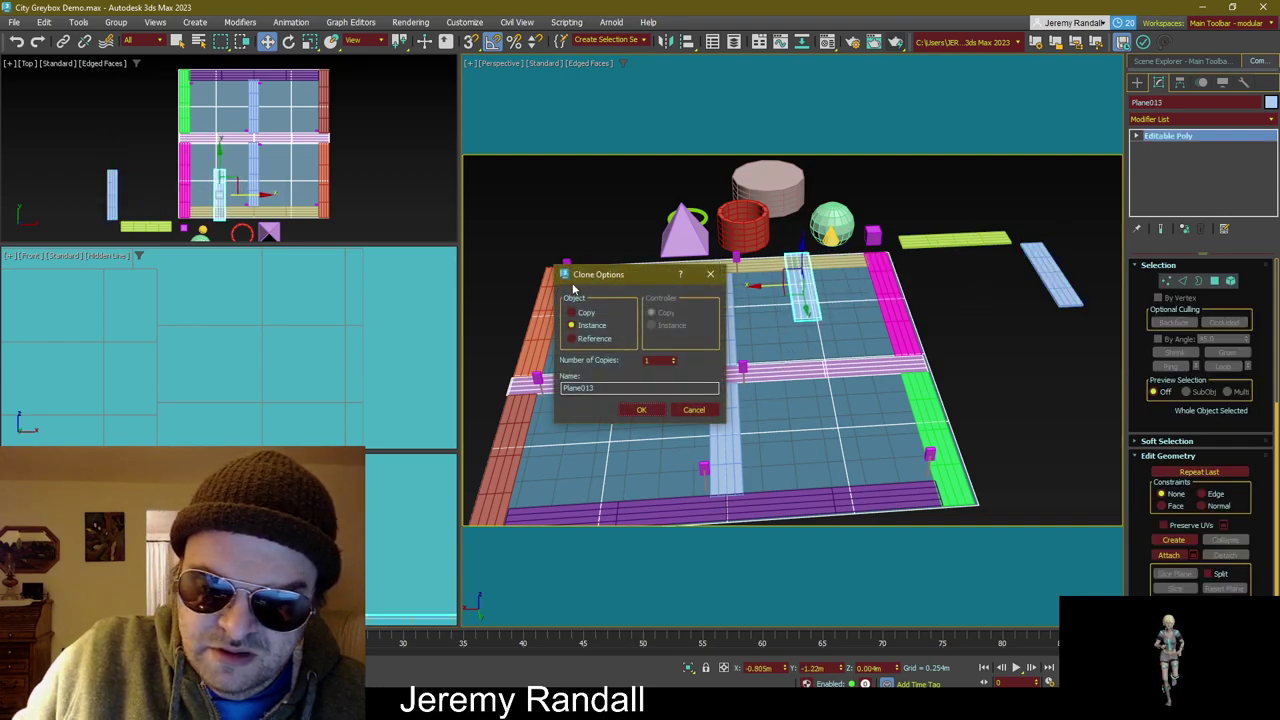
click(641, 409)
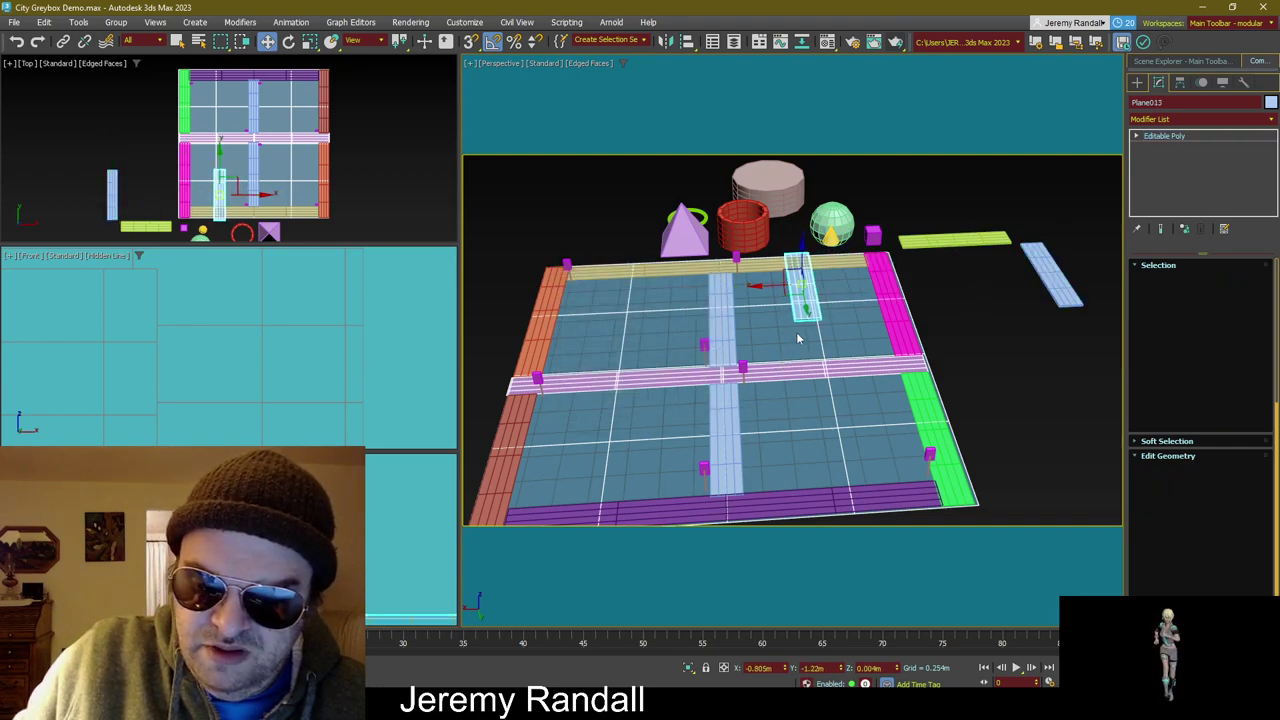
alt+middle_drag(772, 314, 780, 340)
scroll(785, 384, up, 6)
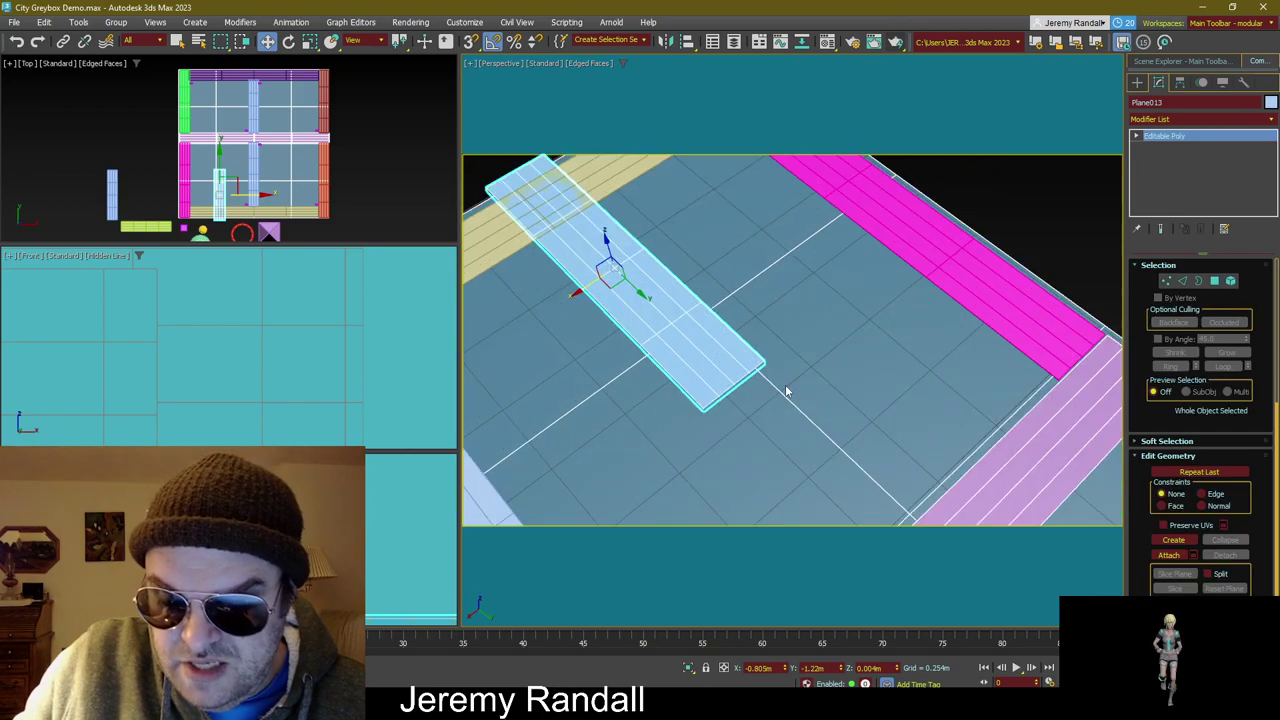
scroll(337, 138, up, 8)
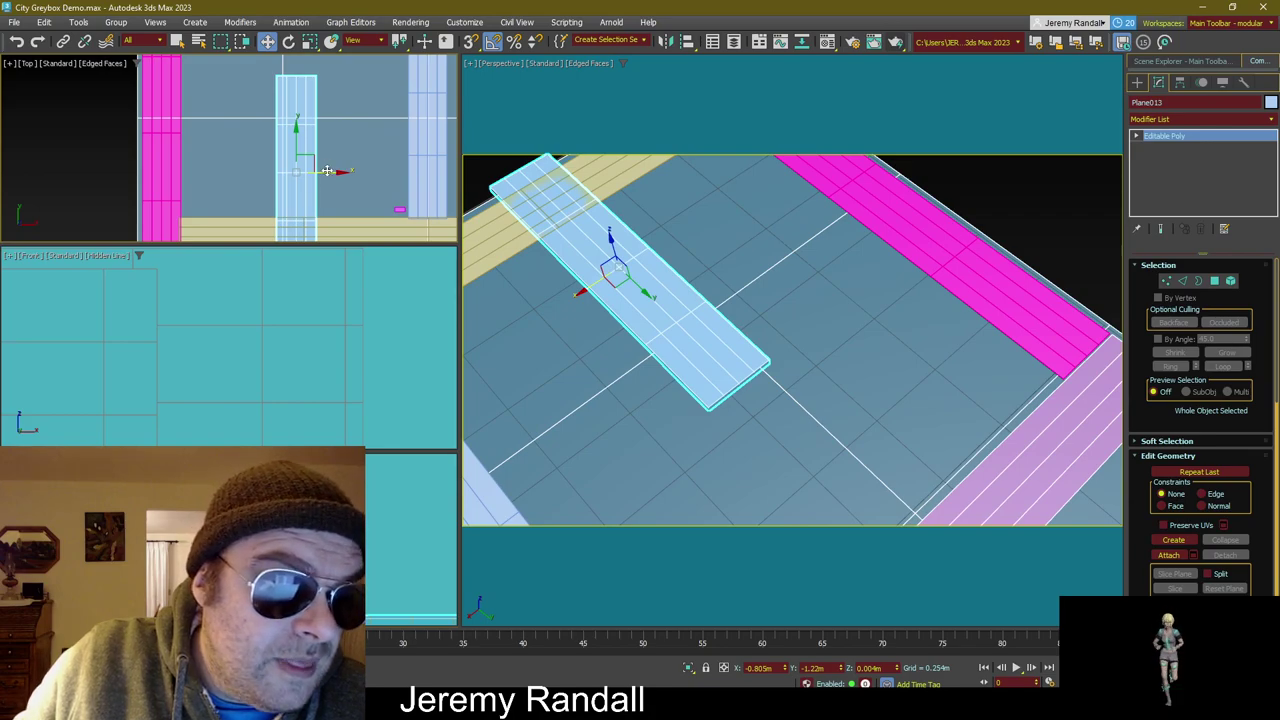
drag(327, 171, 315, 171)
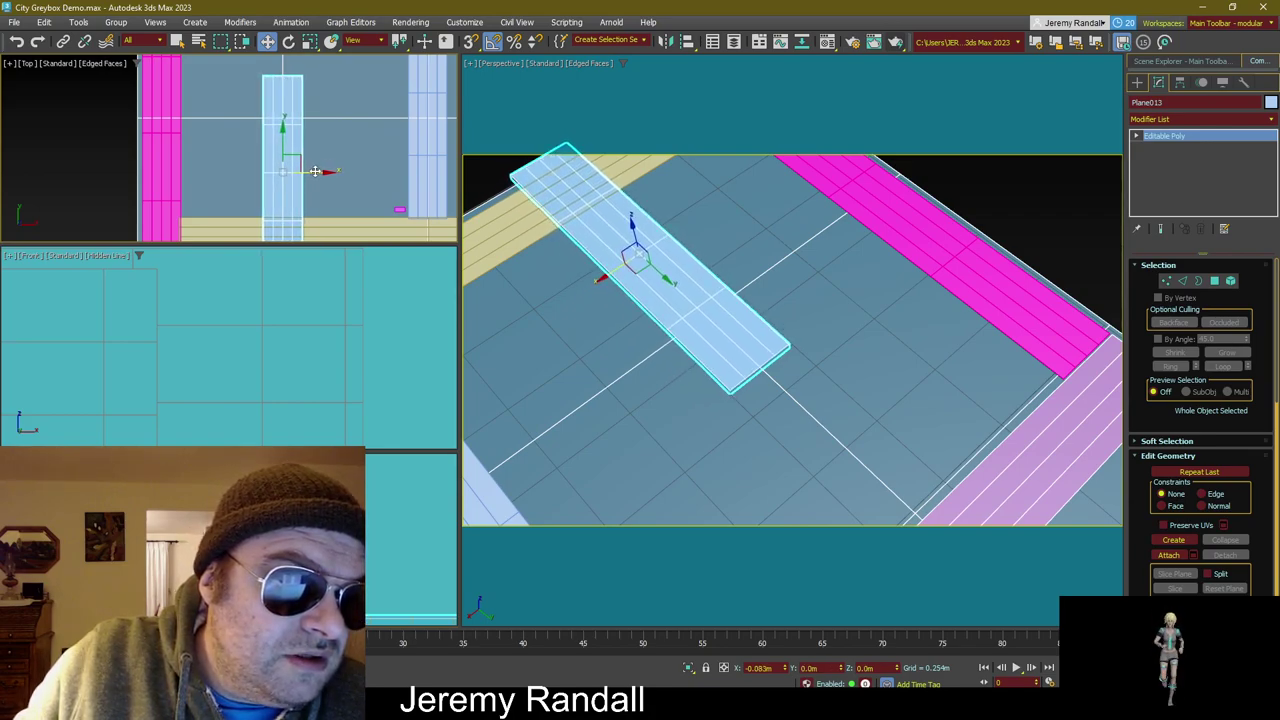
drag(279, 131, 284, 87)
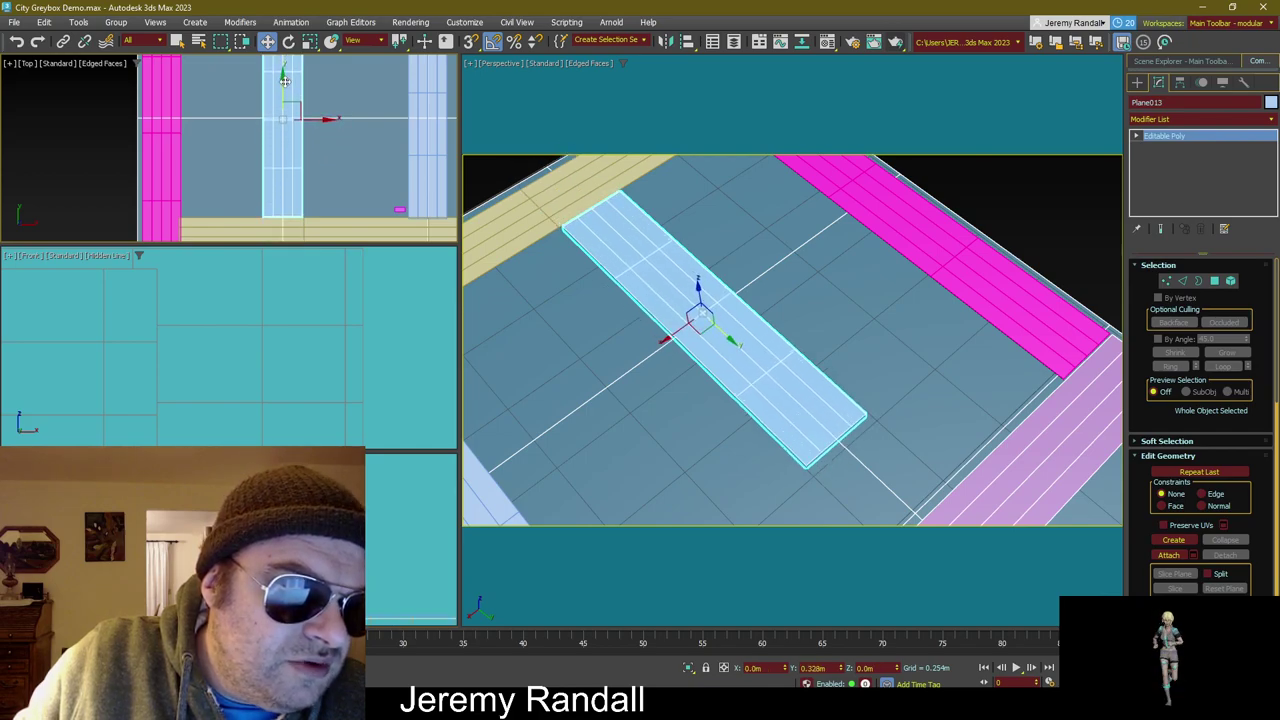
middle_drag(284, 87, 287, 97)
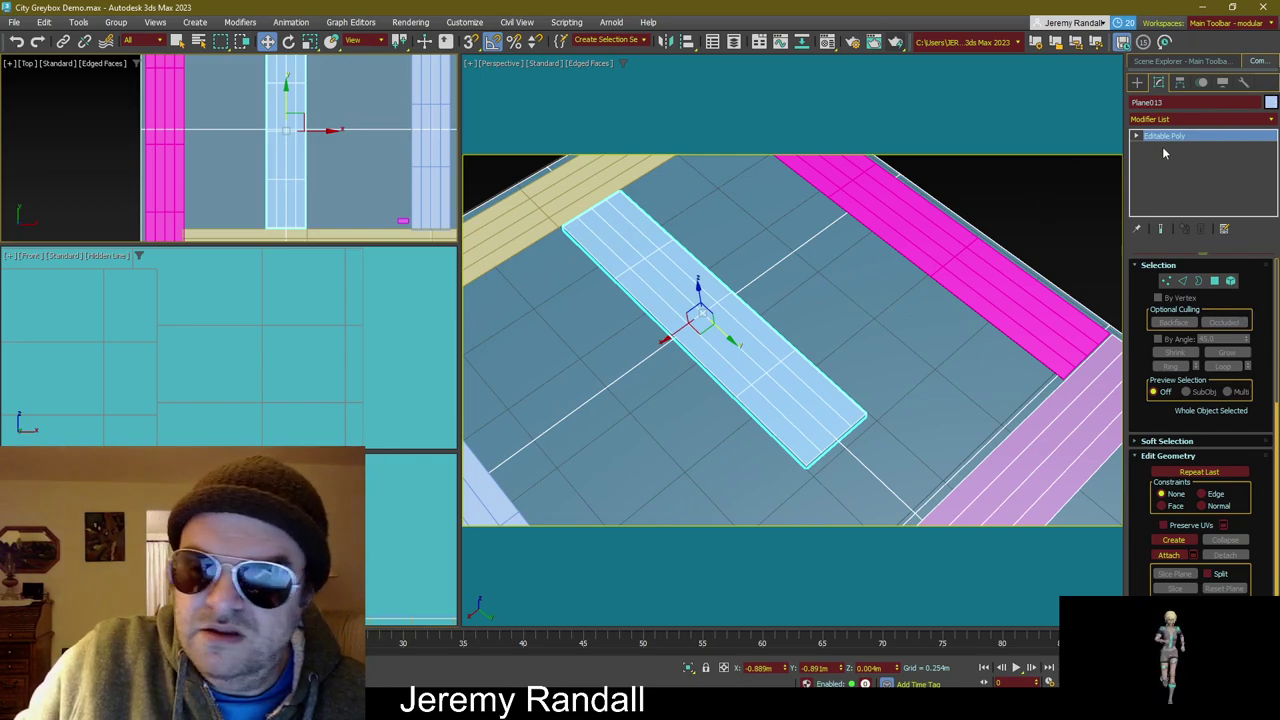
Step: Set the copied plane Plane013's object colour to red
click(1271, 103)
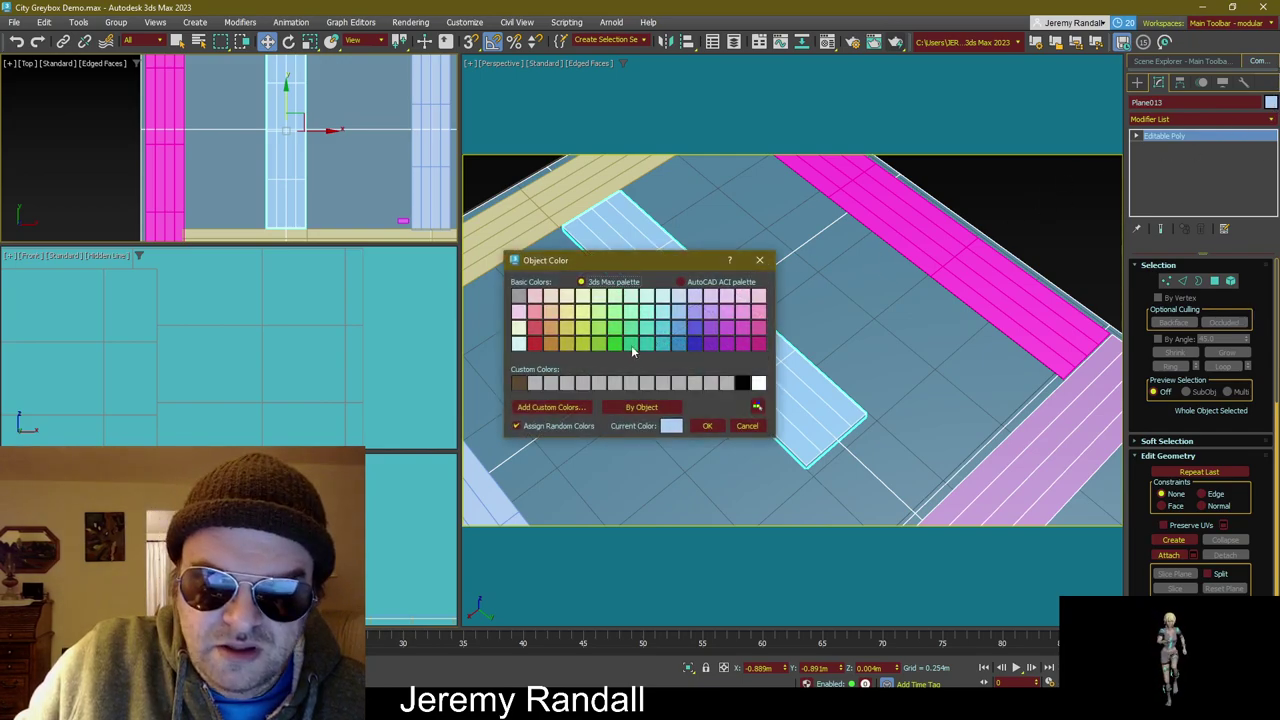
click(534, 346)
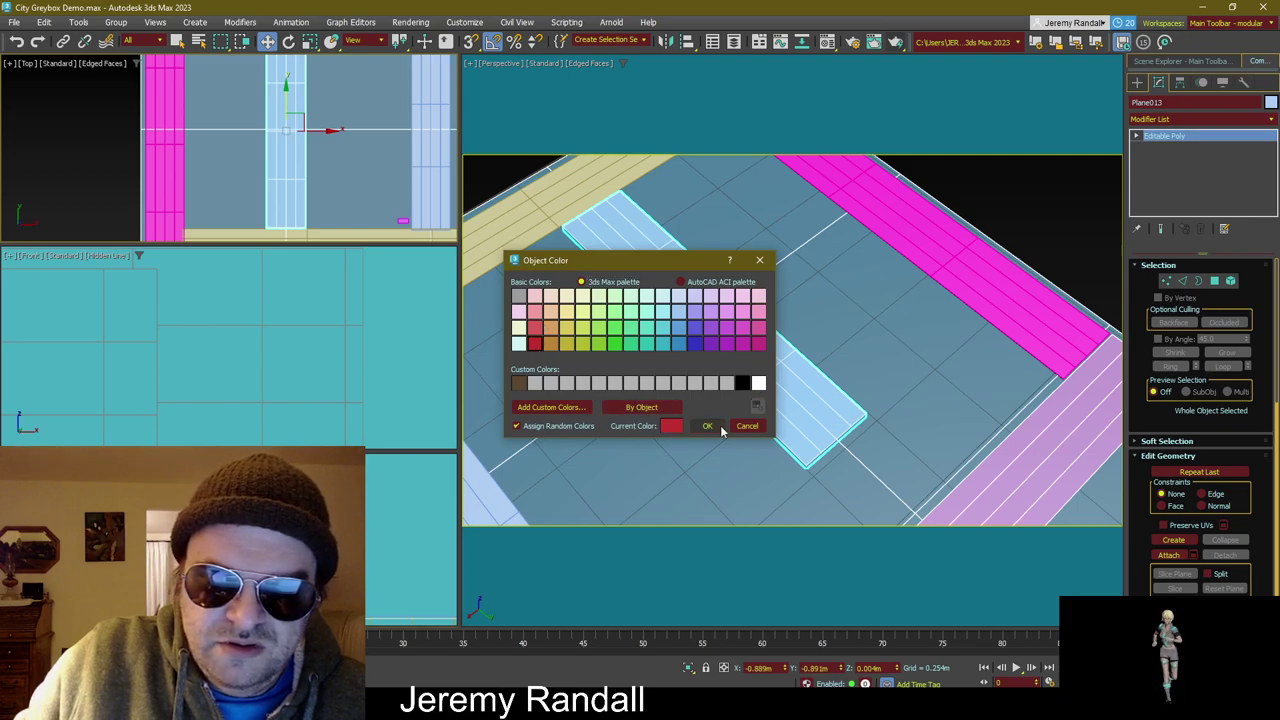
click(706, 425)
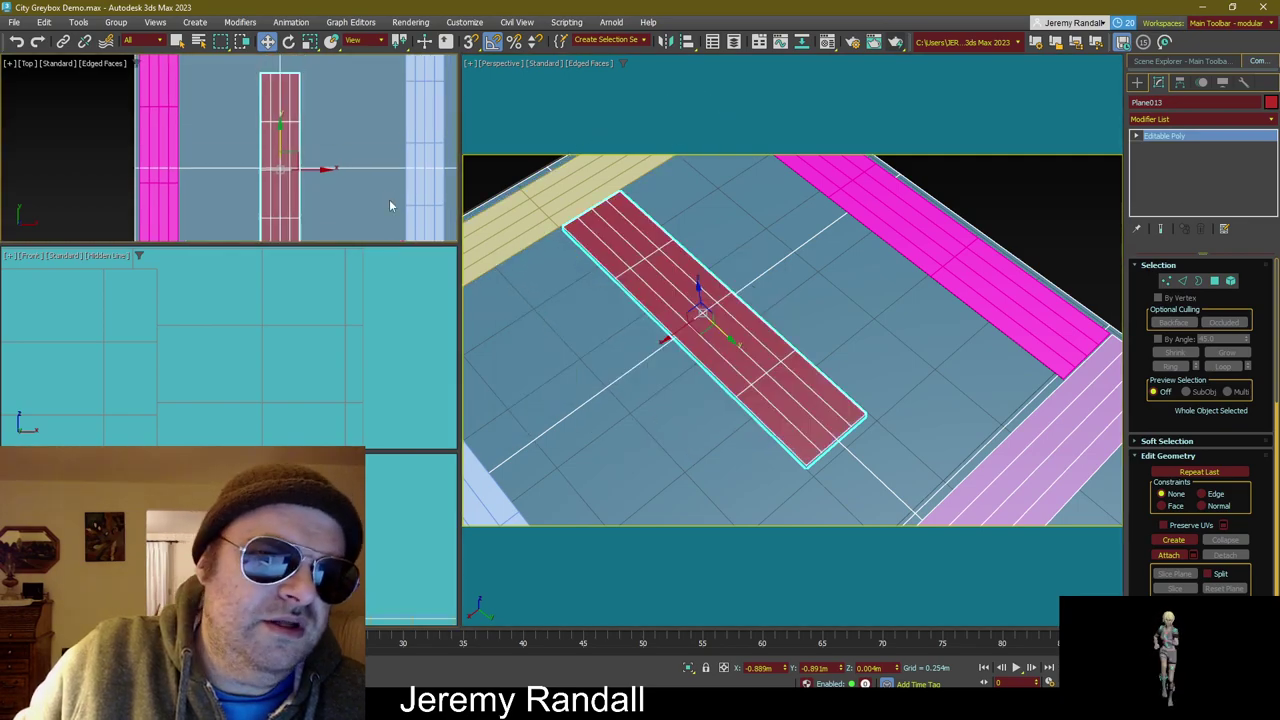
scroll(386, 163, down, 3)
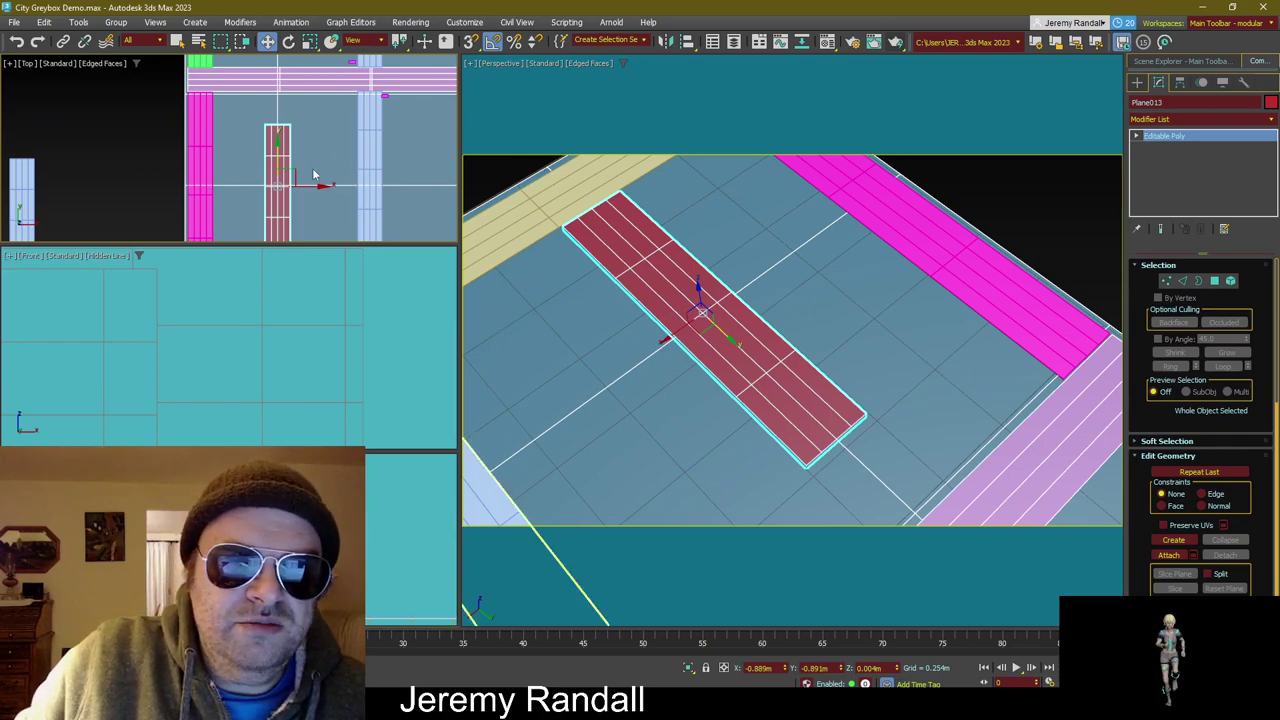
middle_drag(314, 169, 325, 145)
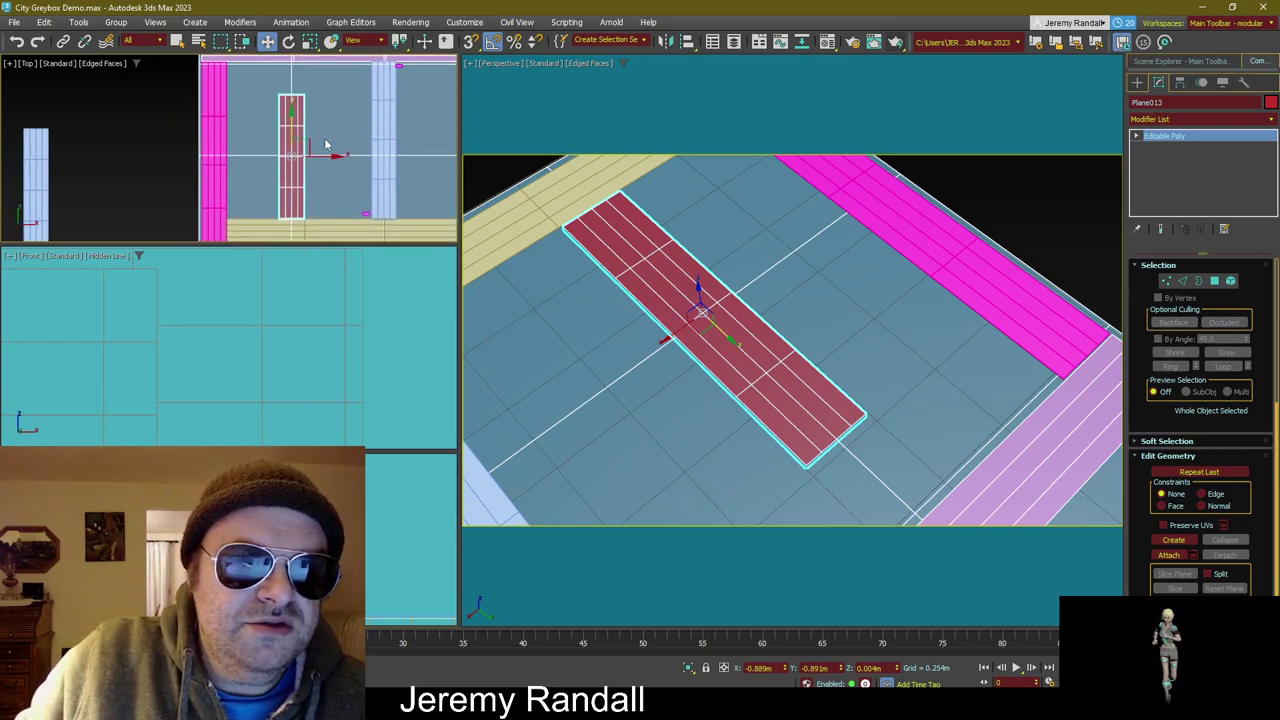
Step: Add an FFD 3x3x3 modifier and stretch the strip's end control points toward the pink road
click(1150, 119)
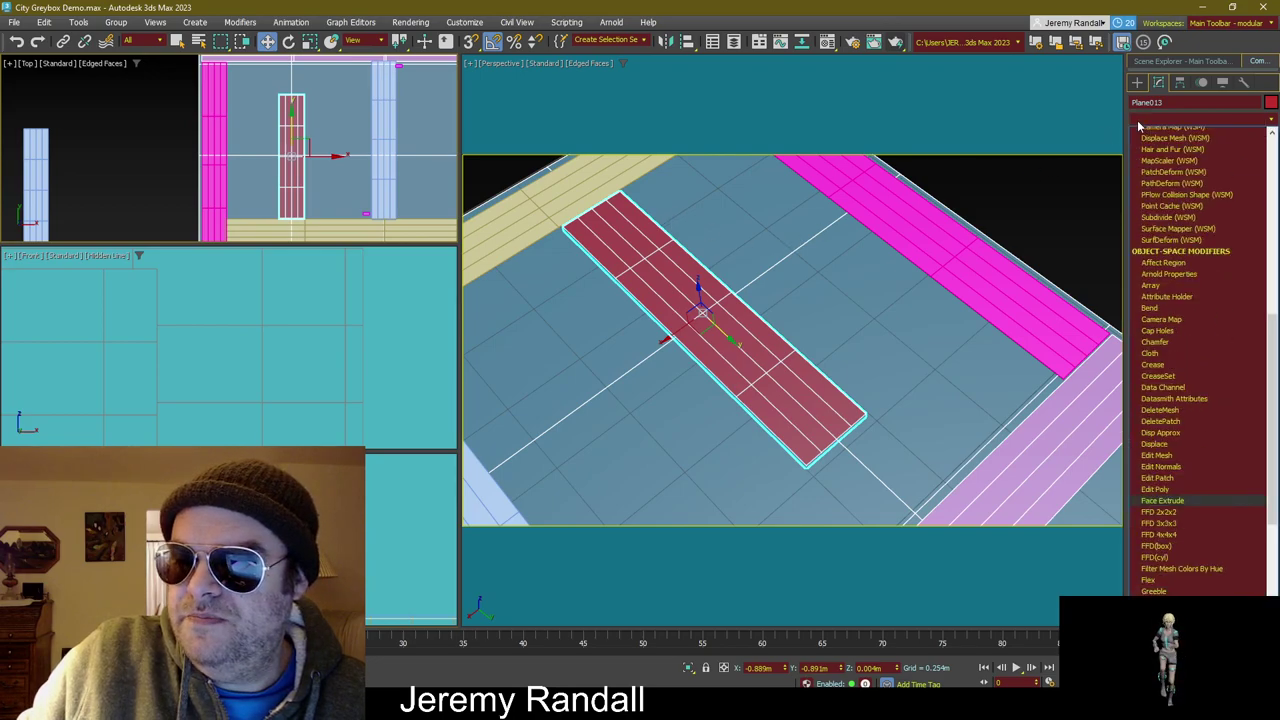
click(1150, 146)
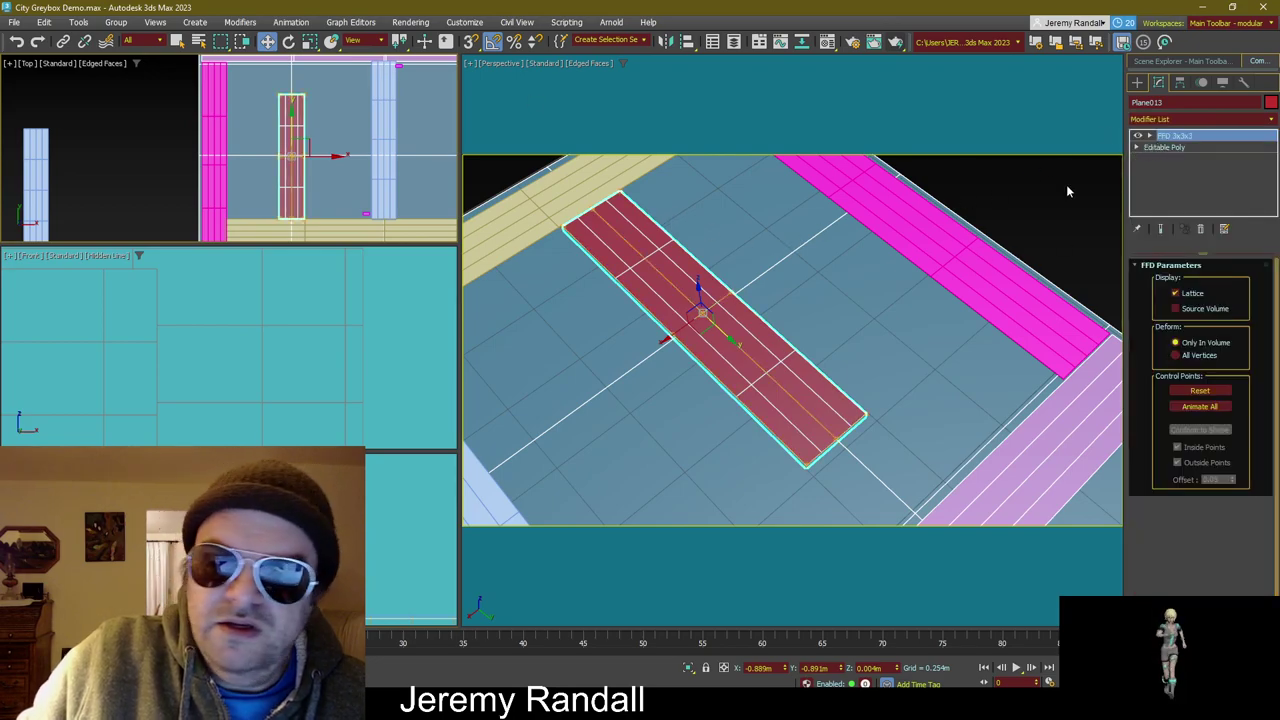
click(1149, 136)
click(1185, 147)
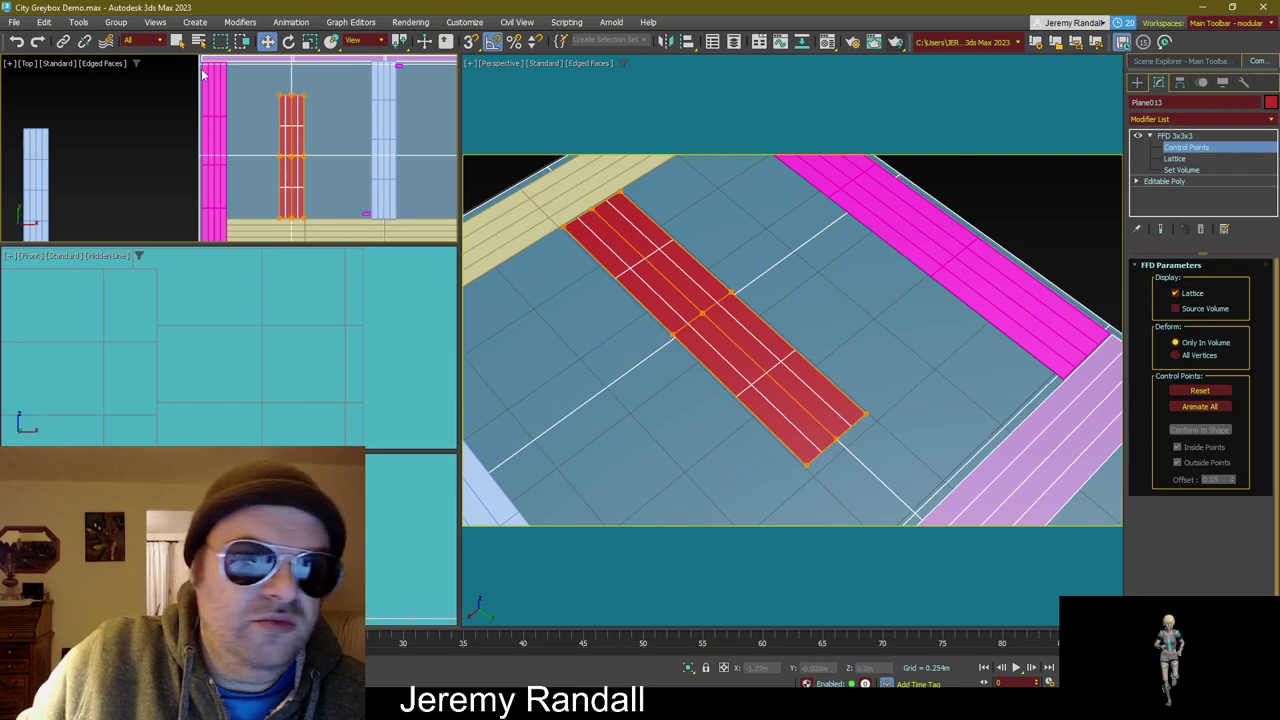
drag(235, 72, 375, 121)
middle_drag(316, 120, 305, 158)
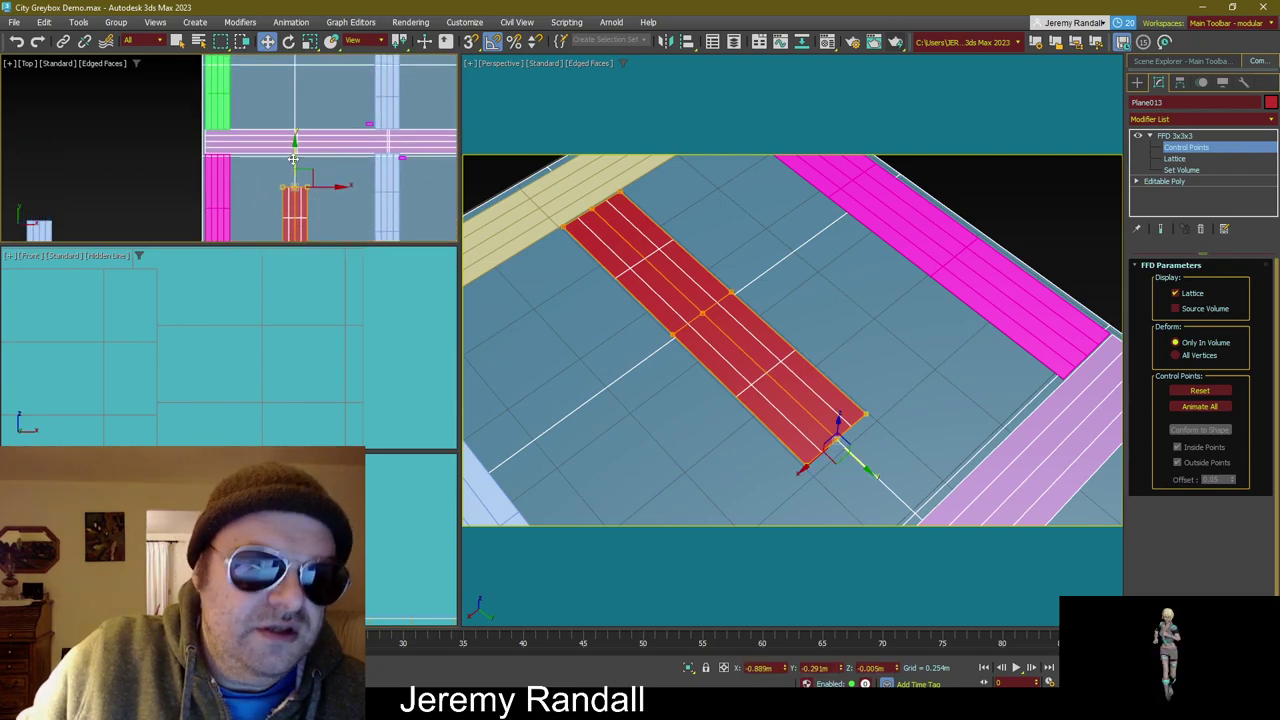
mouse_move(295, 155)
mouse_down()
mouse_move(298, 135)
mouse_move(304, 152)
mouse_up()
scroll(300, 140, up, 5)
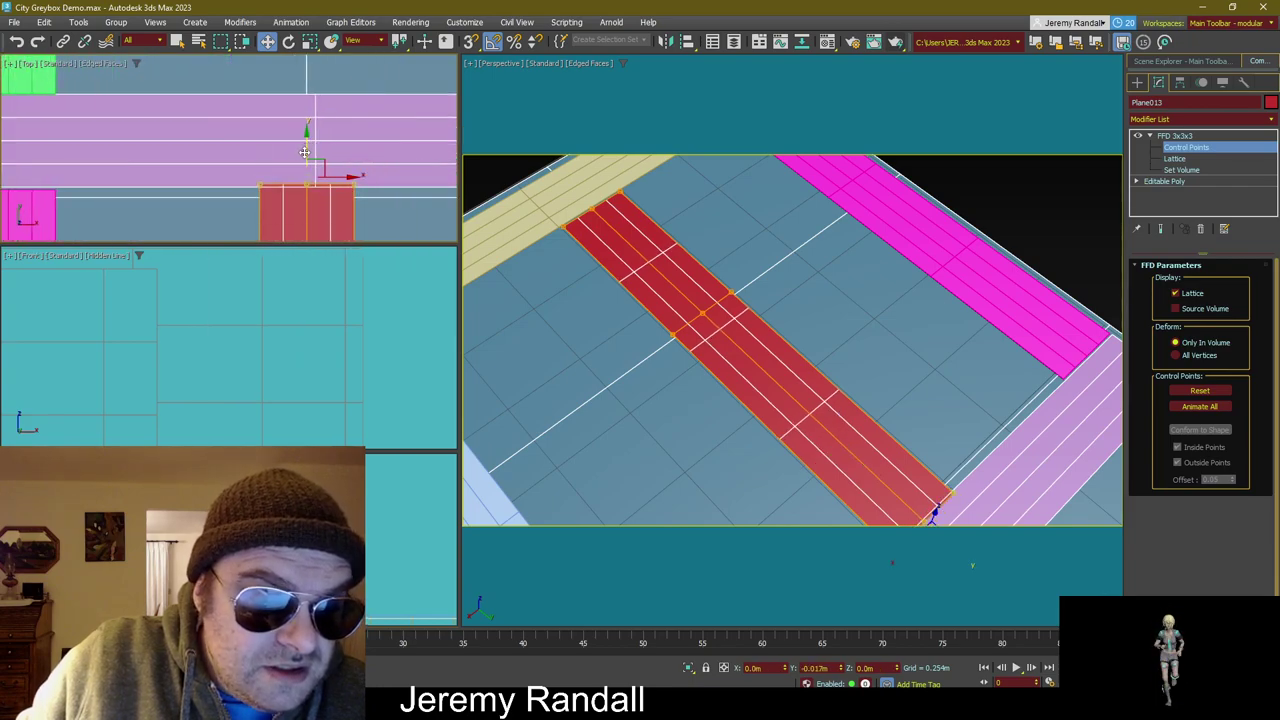
Step: Exit FFD control point editing and collapse the modifier in the stack
click(224, 207)
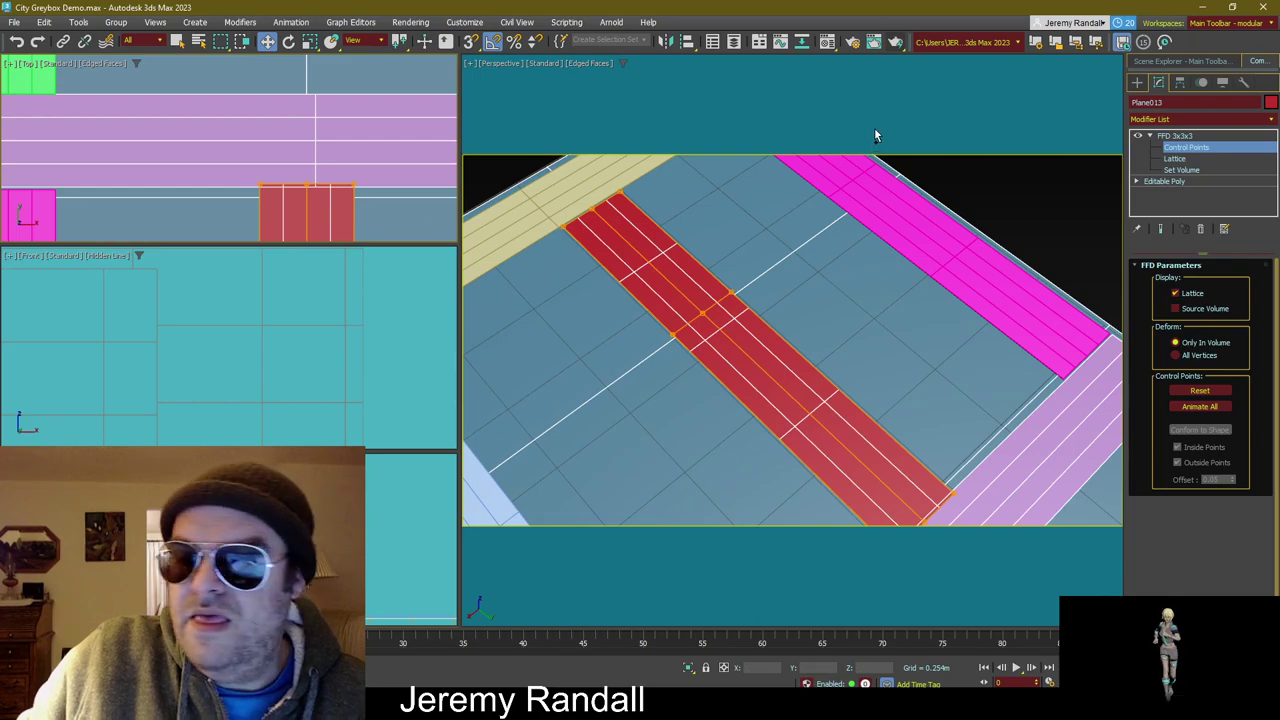
click(1241, 149)
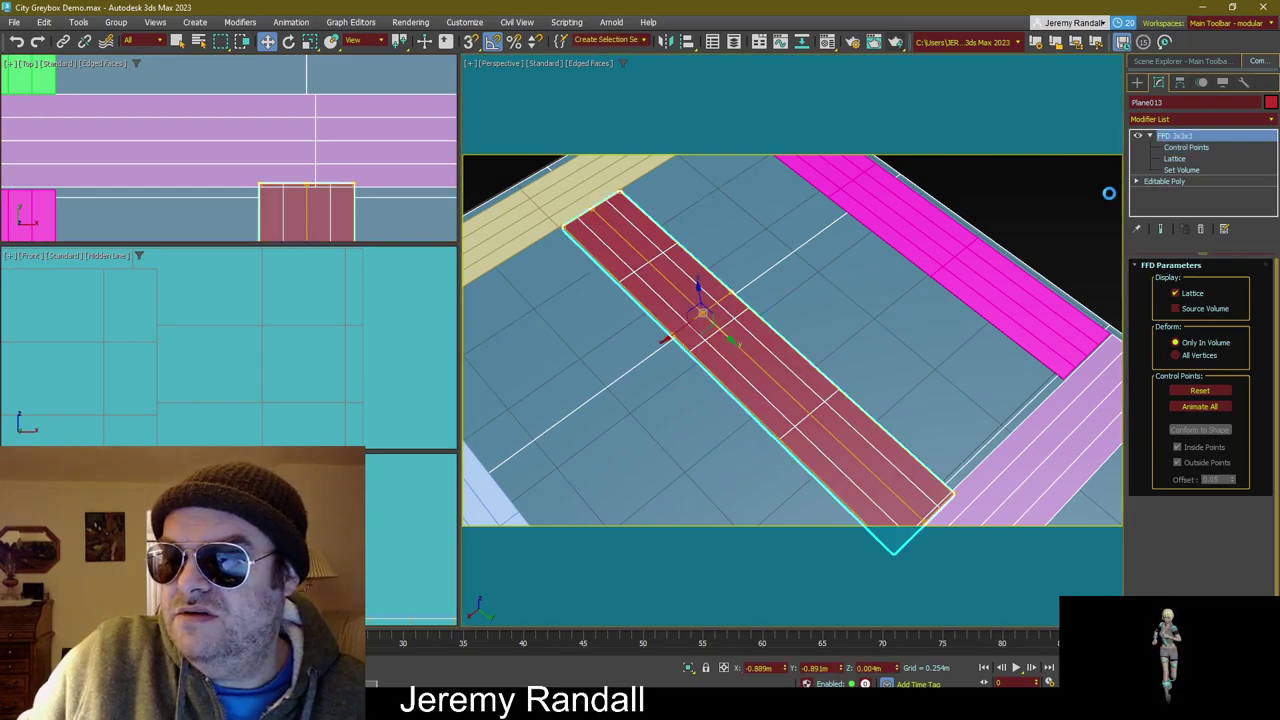
click(1148, 136)
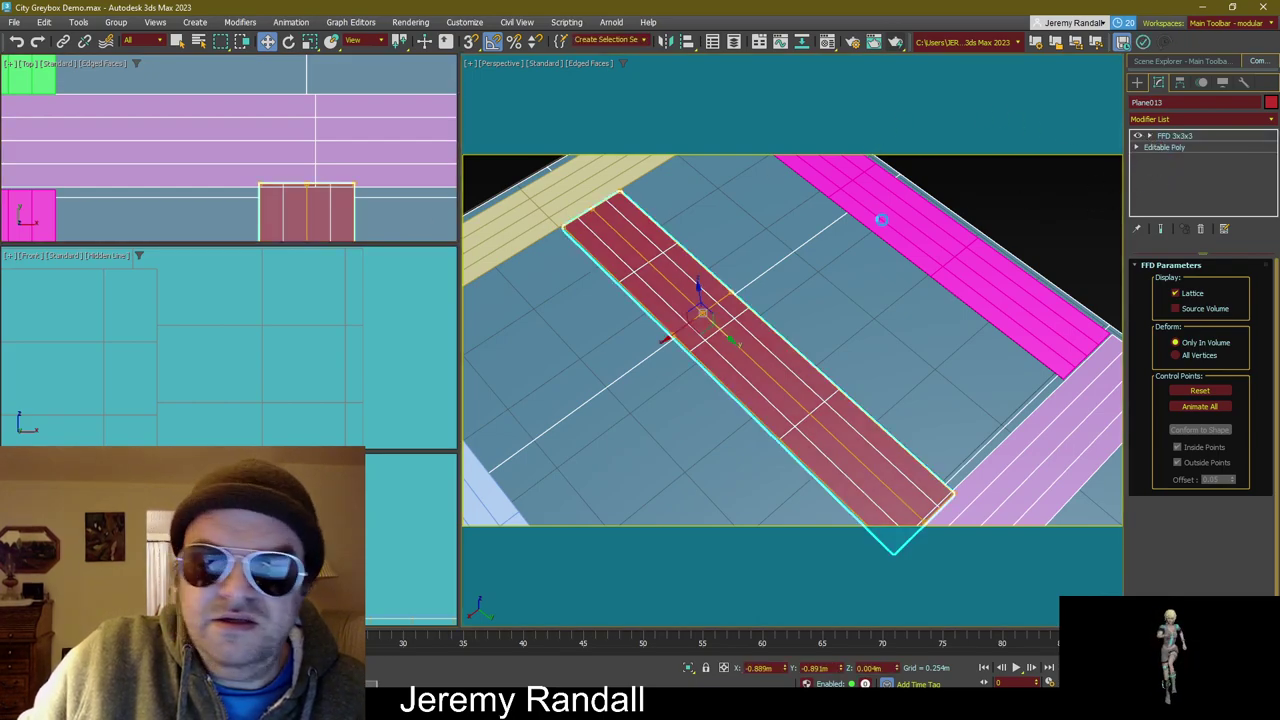
scroll(776, 279, up, 2)
scroll(765, 345, down, 5)
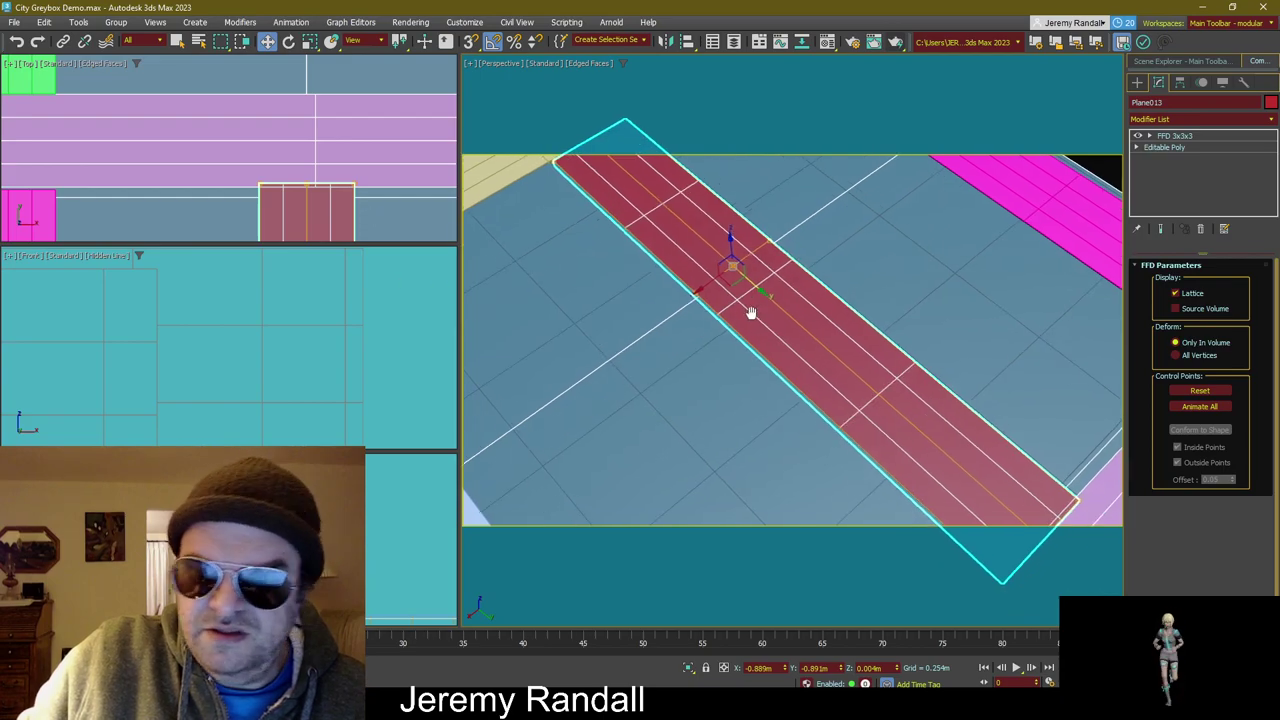
scroll(864, 372, down, 3)
alt+middle_drag(864, 372, 775, 327)
Step: Scale the red strip along X to about 67% of its width
key(r)
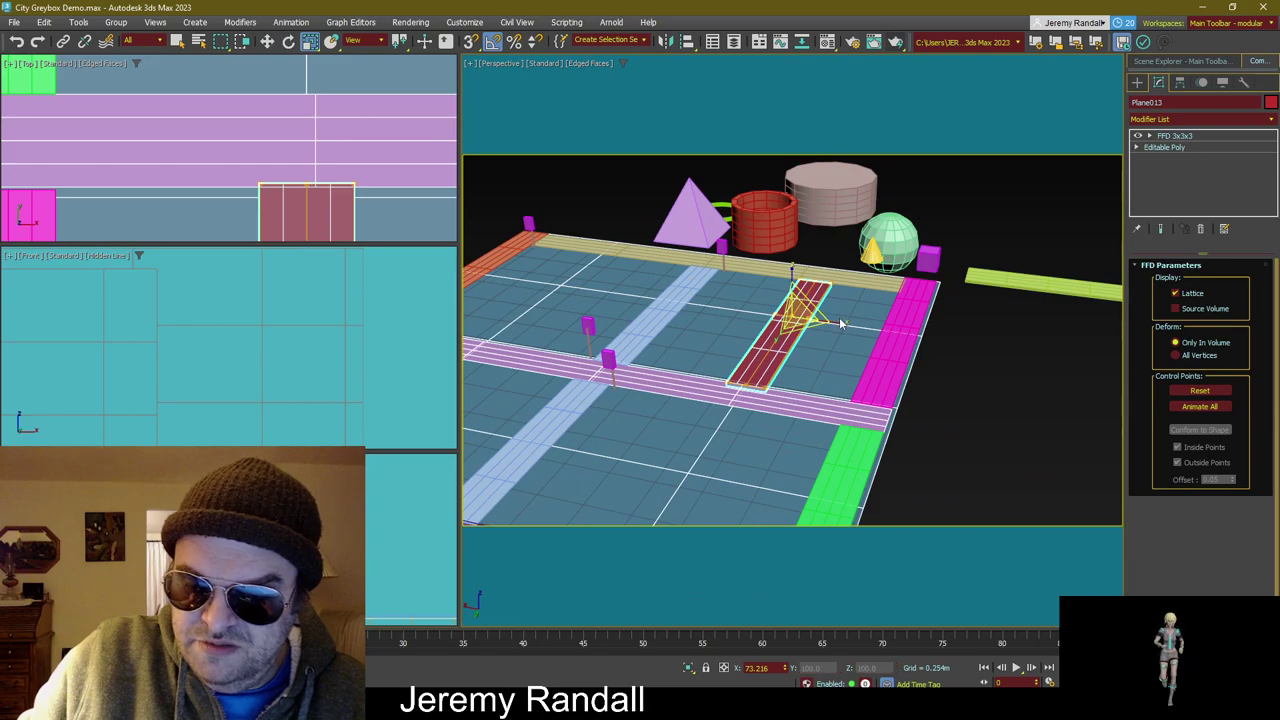
drag(834, 320, 801, 318)
key(w)
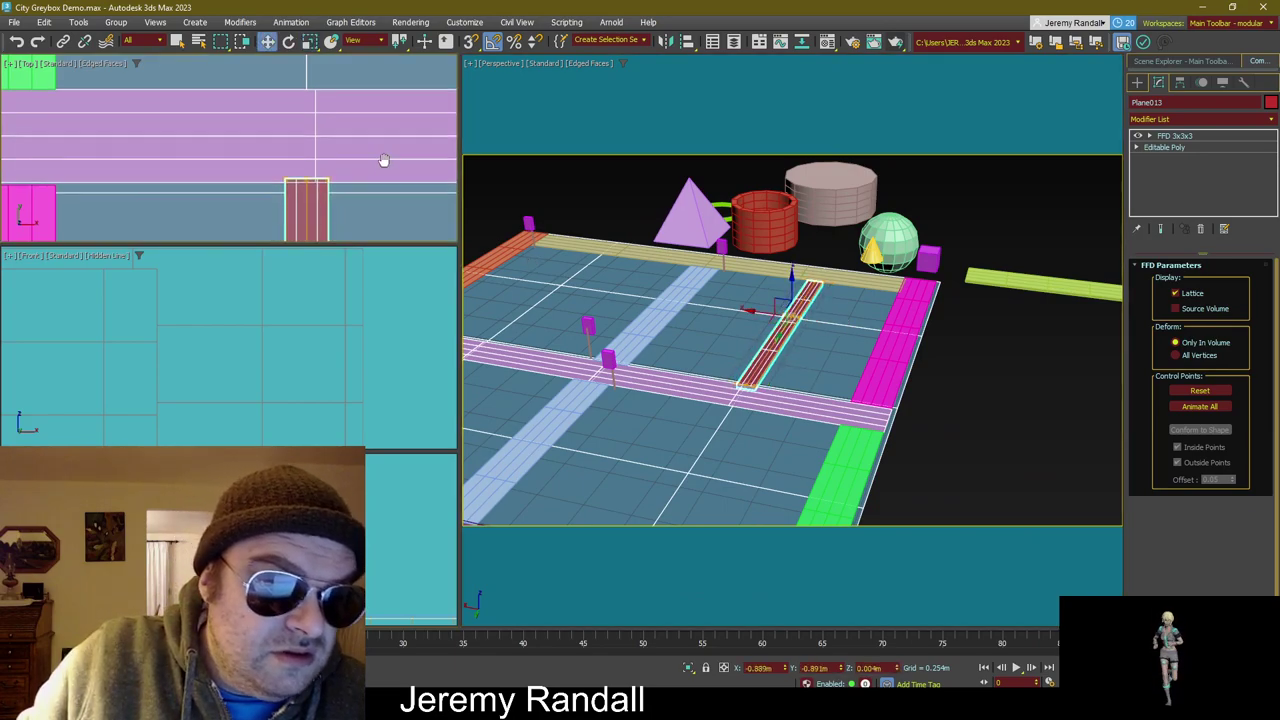
scroll(386, 160, down, 5)
middle_drag(315, 165, 318, 119)
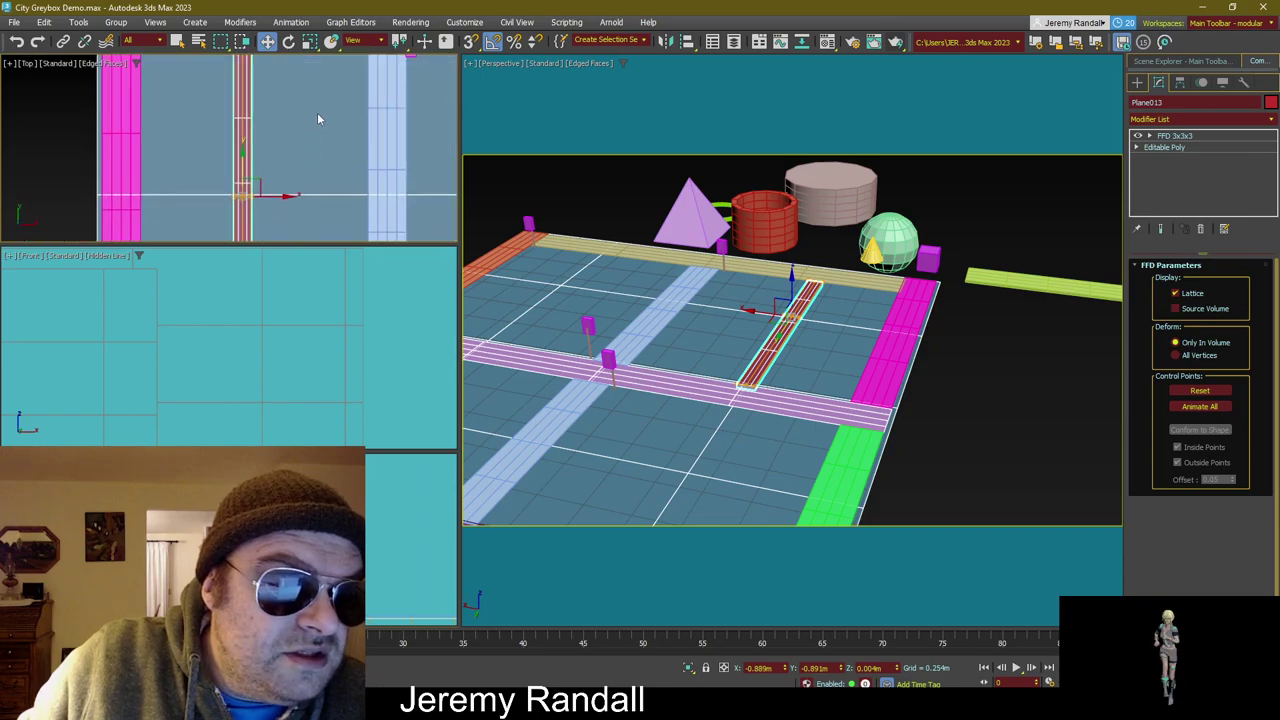
key(space)
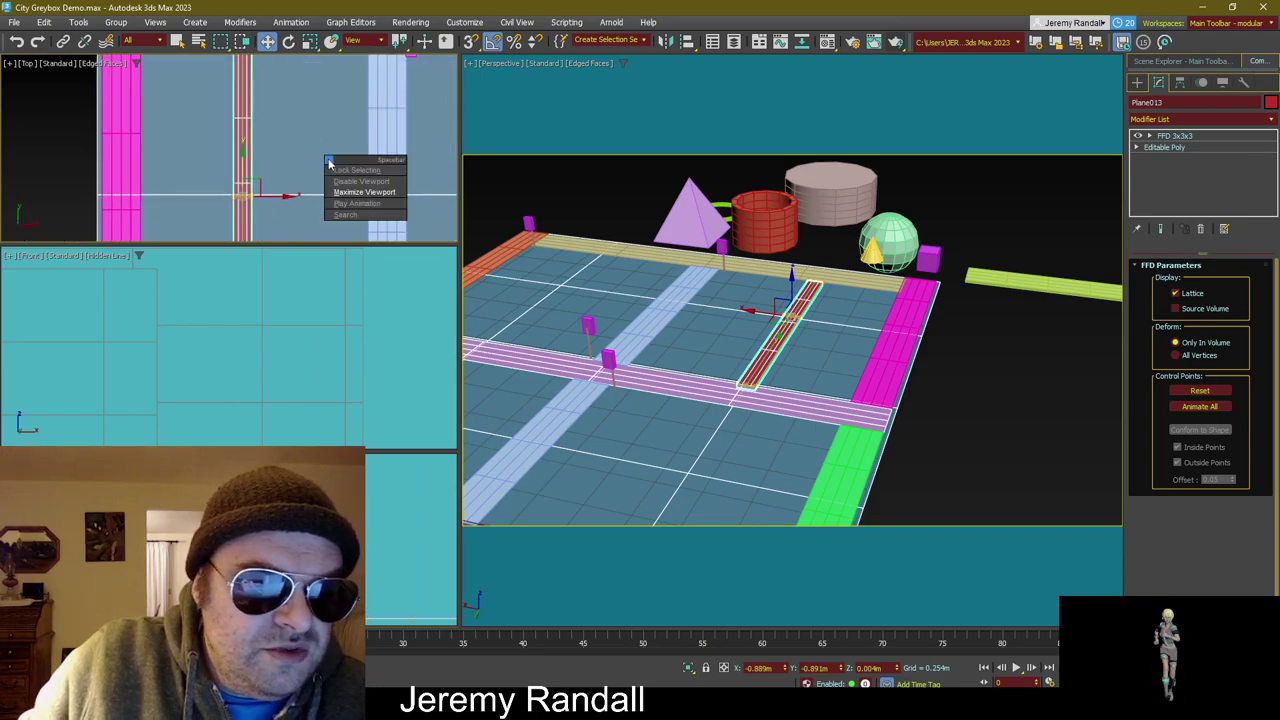
Step: Maximize the Top viewport and slide the narrow red strip slightly along X
click(378, 192)
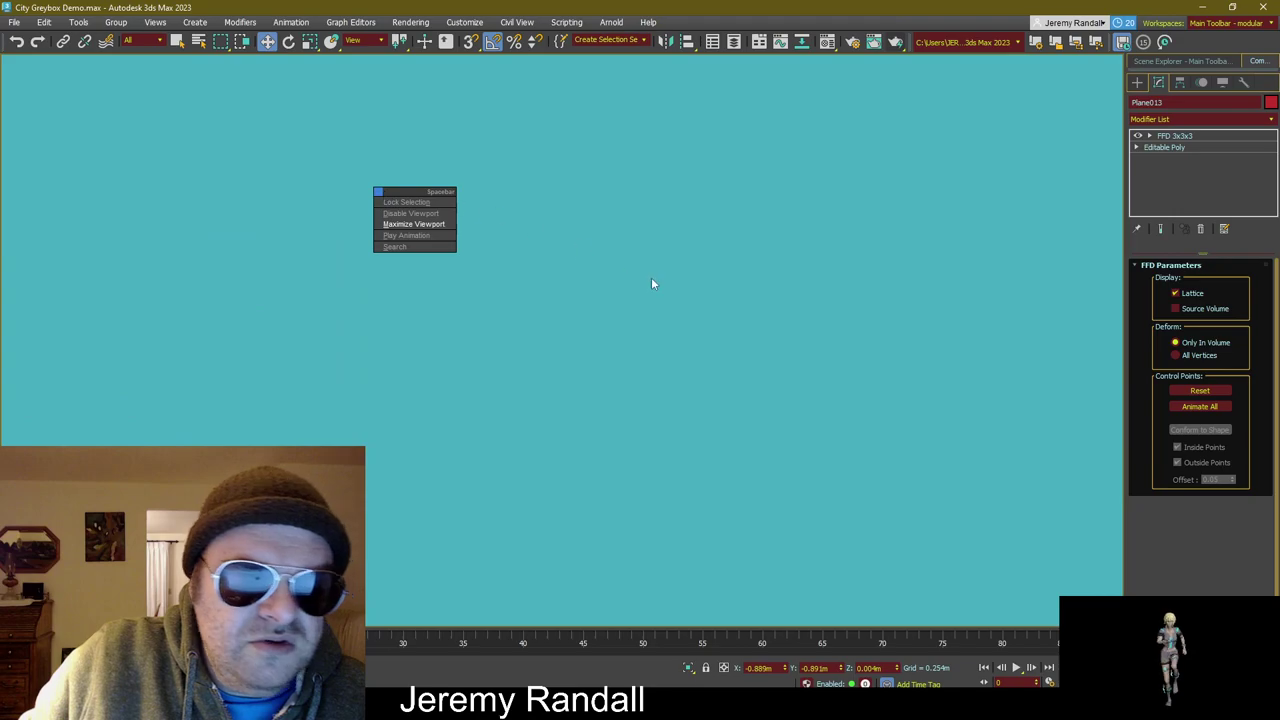
scroll(700, 275, down, 3)
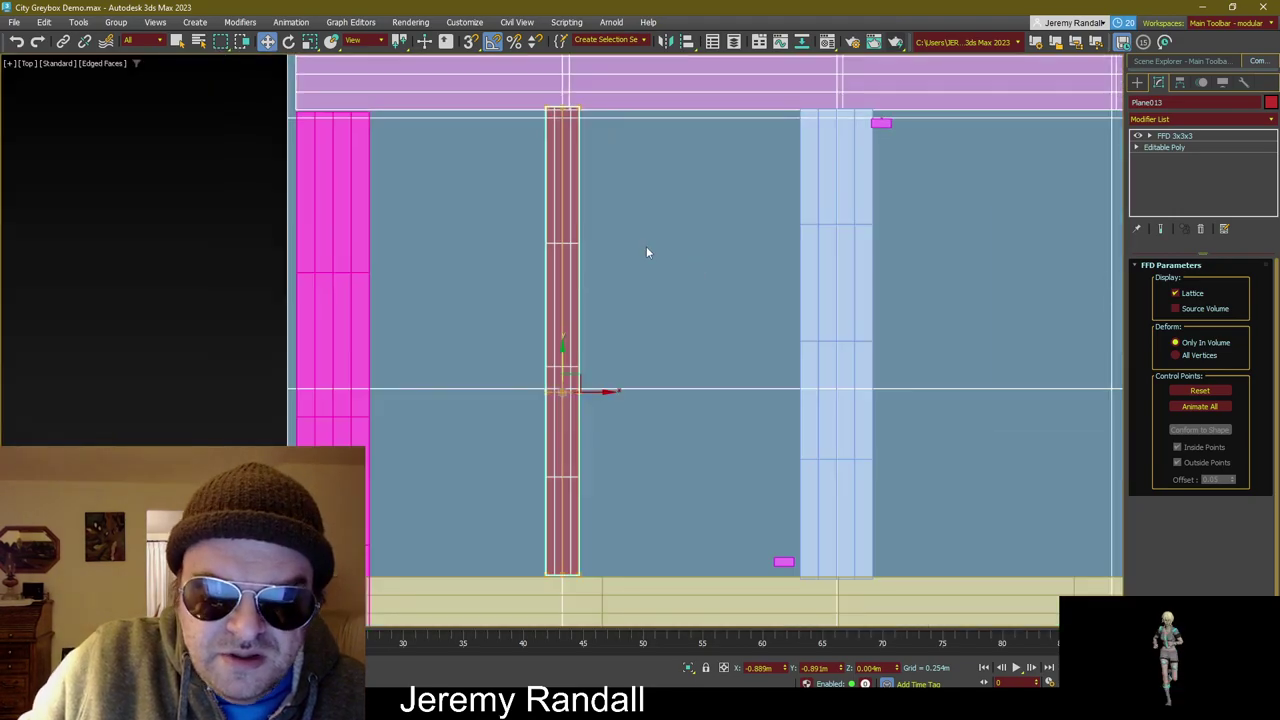
click(586, 380)
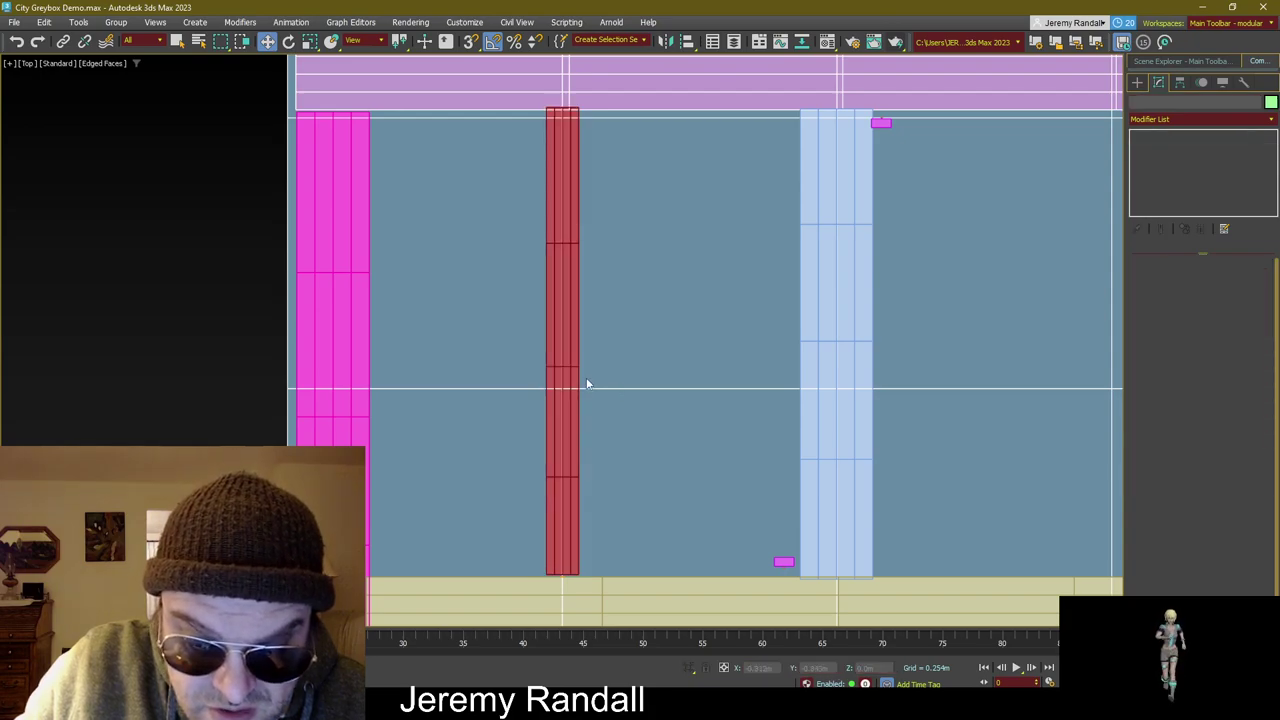
key(ctrl+z)
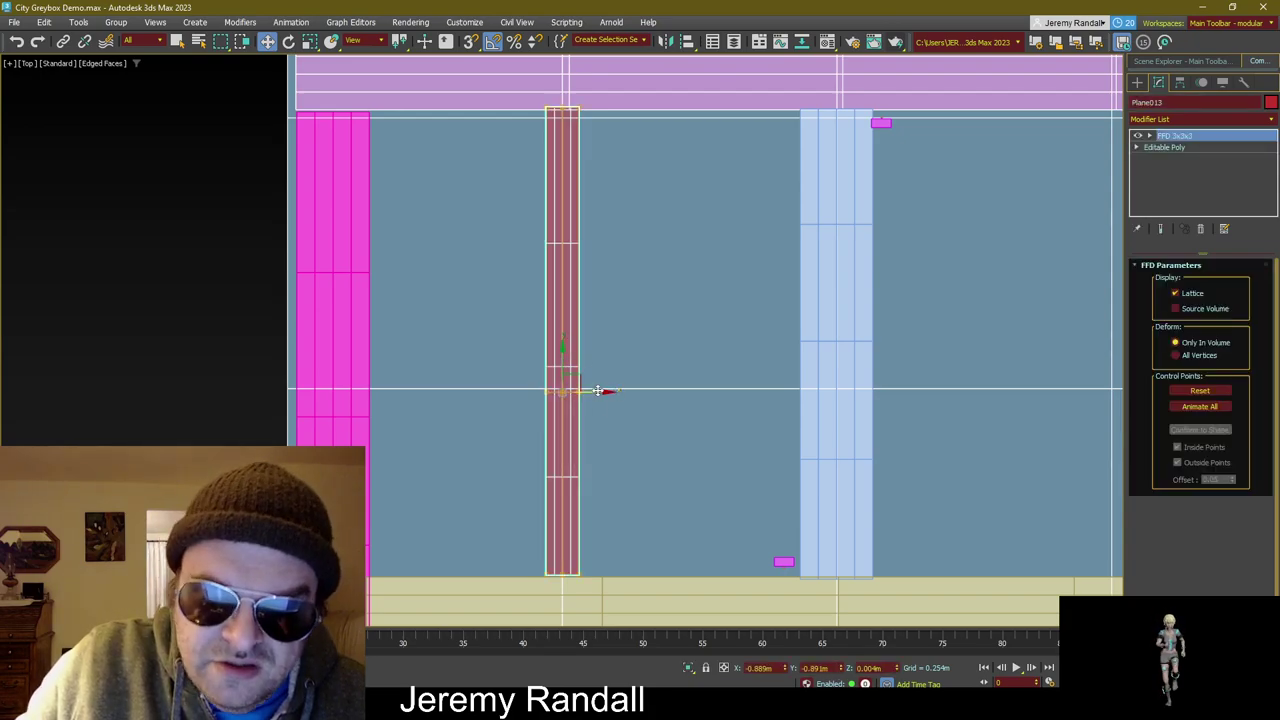
mouse_move(600, 391)
mouse_down()
mouse_move(611, 391)
mouse_move(596, 381)
mouse_up()
Step: Reselect the red strip and enter the name alley01
middle_drag(660, 155, 646, 274)
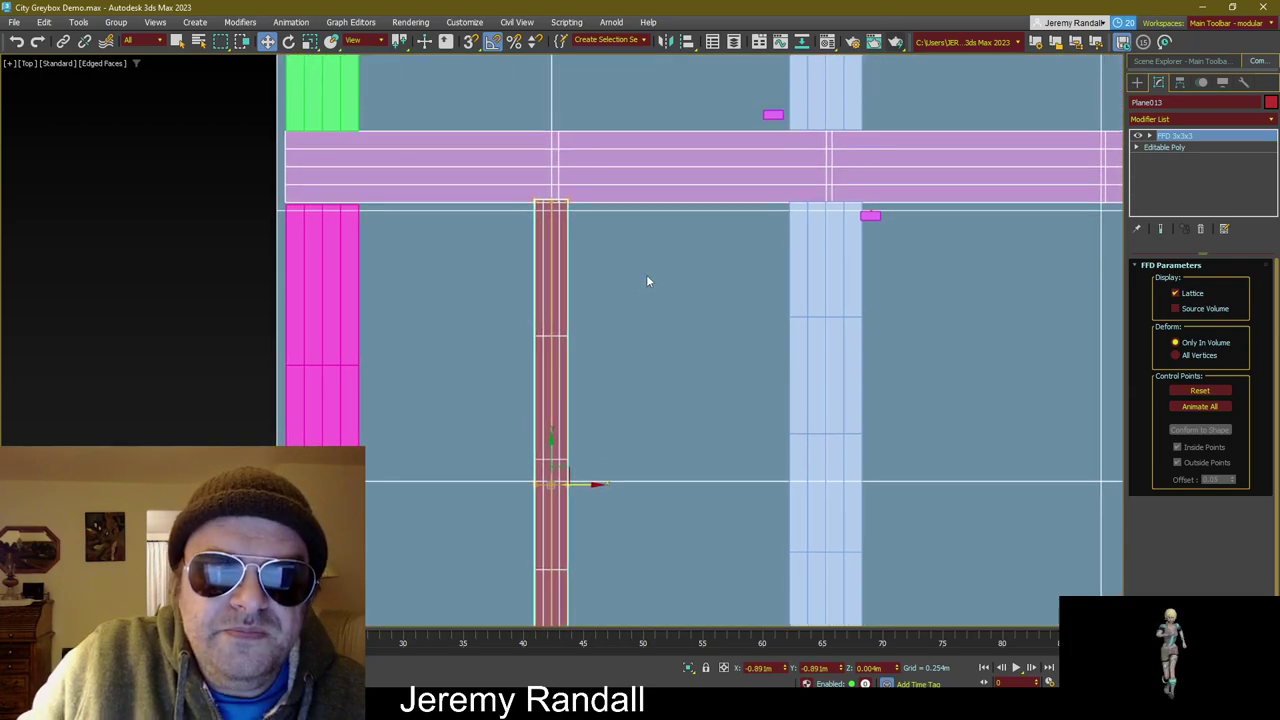
scroll(603, 389, down, 5)
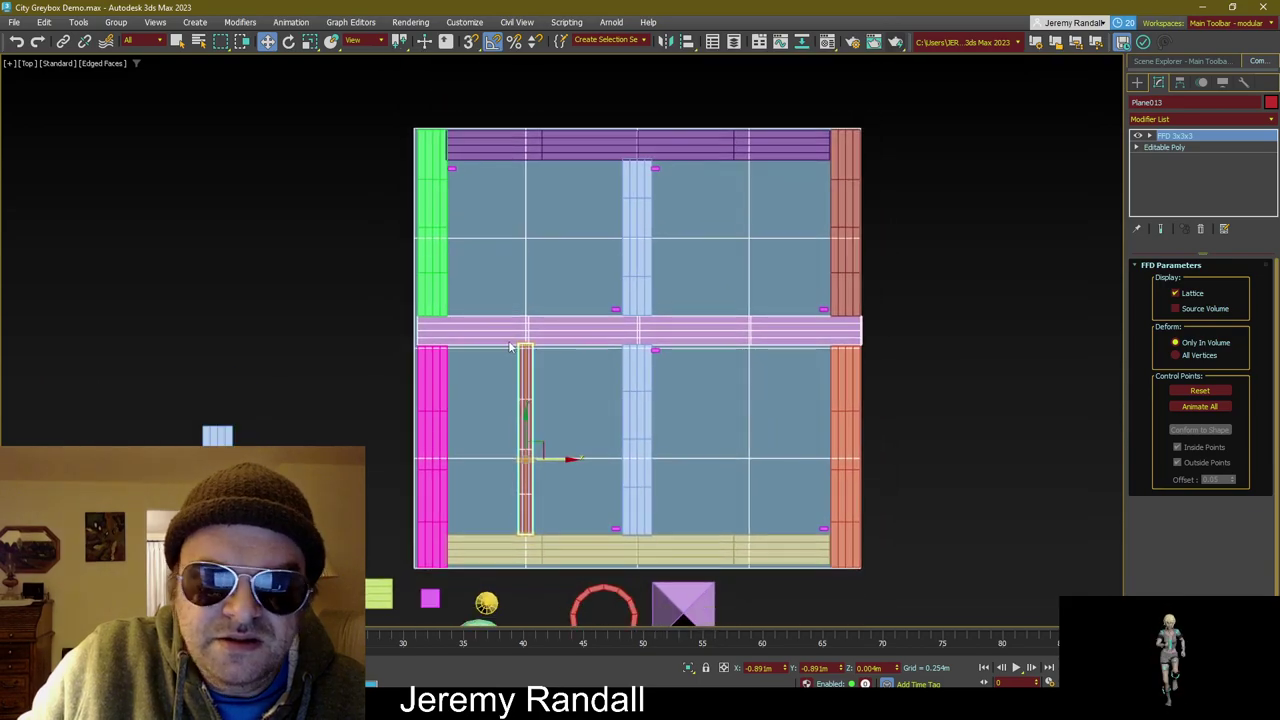
click(518, 407)
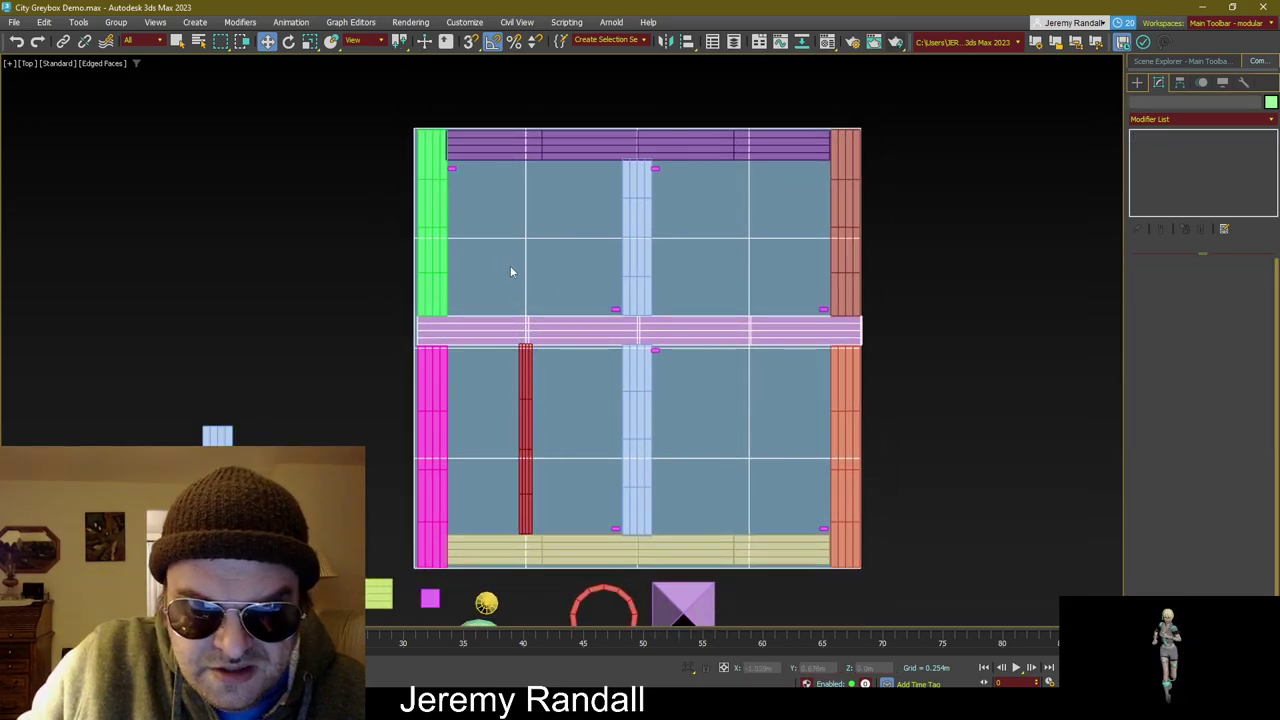
click(525, 440)
click(1195, 102)
text(a)
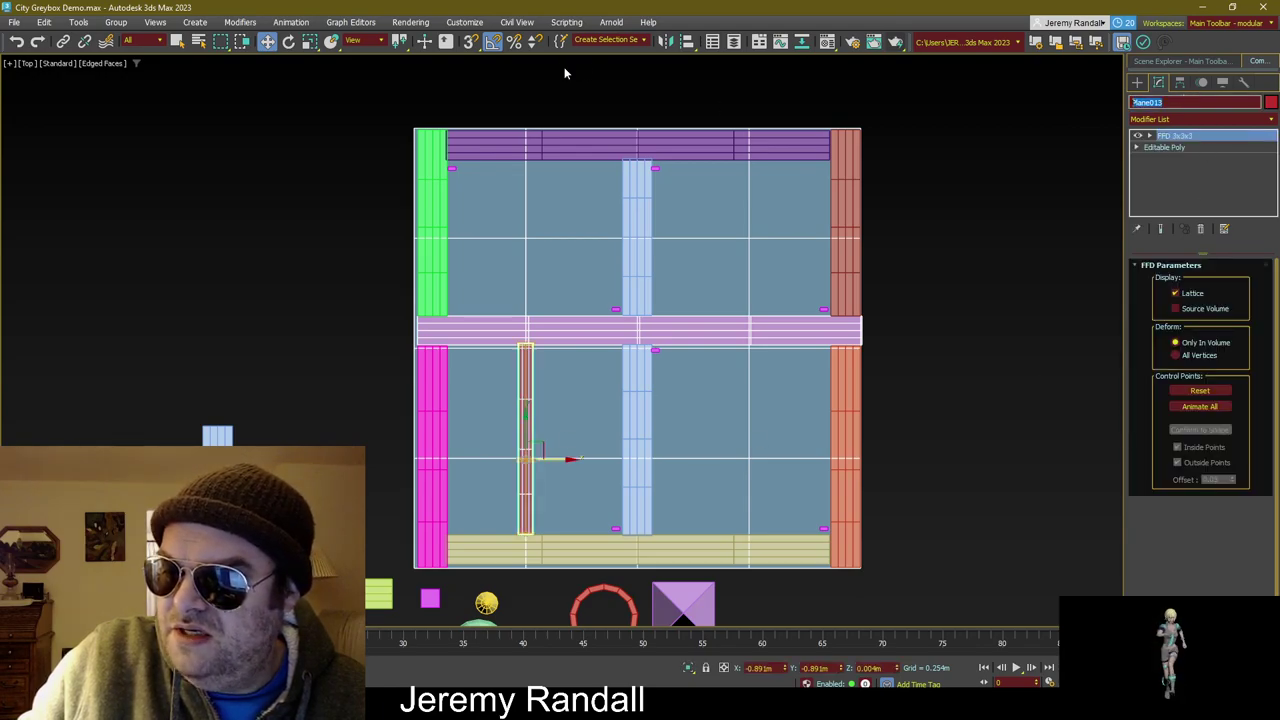
text(l)
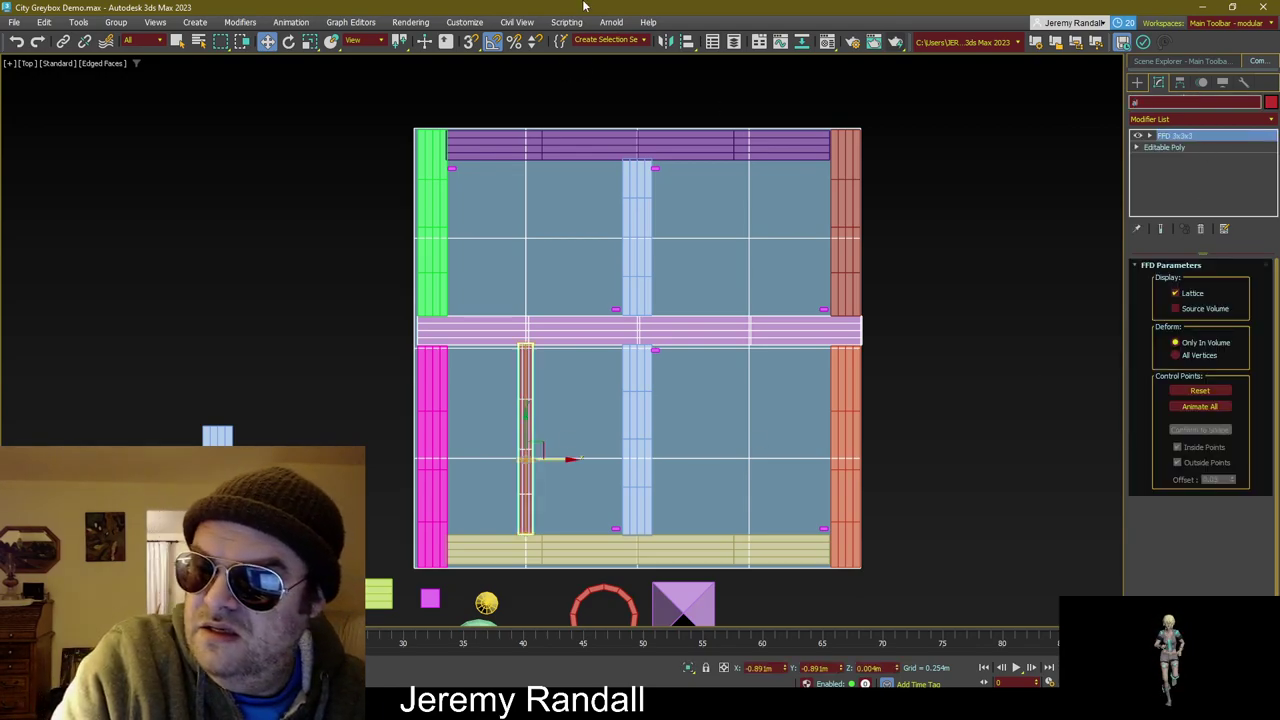
text(ley01)
Step: Confirm the name alley01 and set the upper light-blue strip's colour to lavender
key(Return)
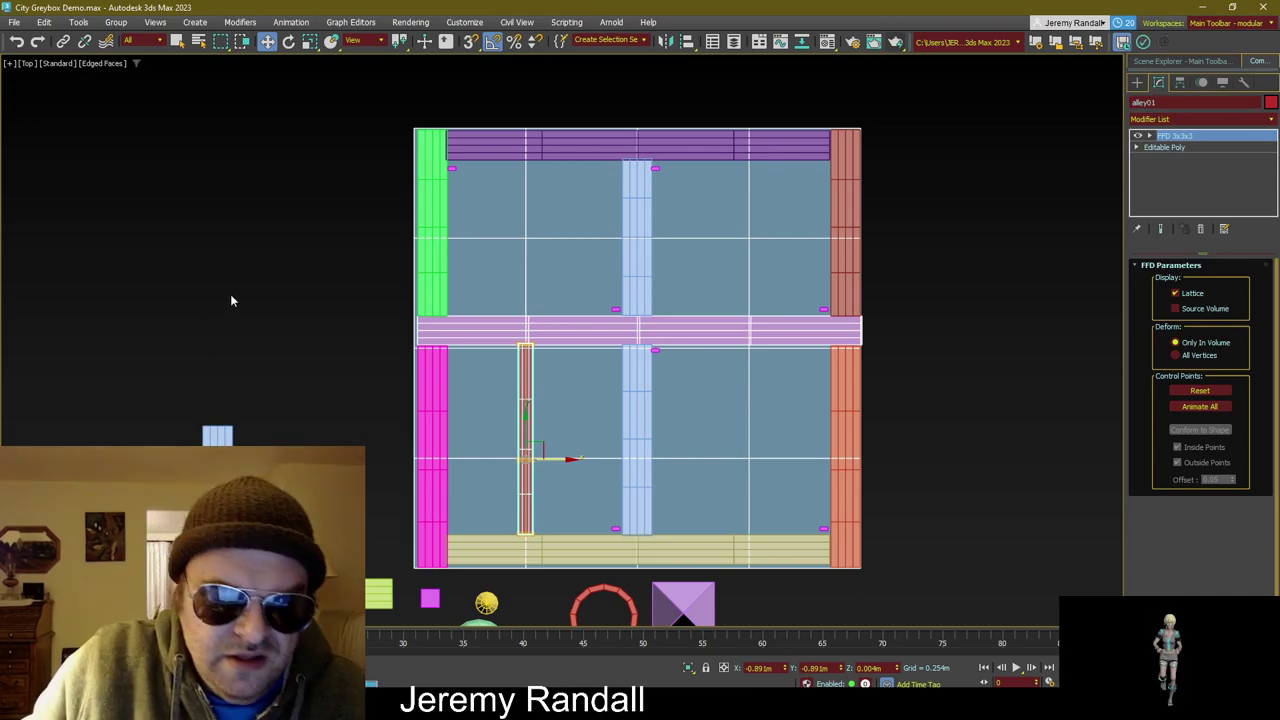
click(299, 265)
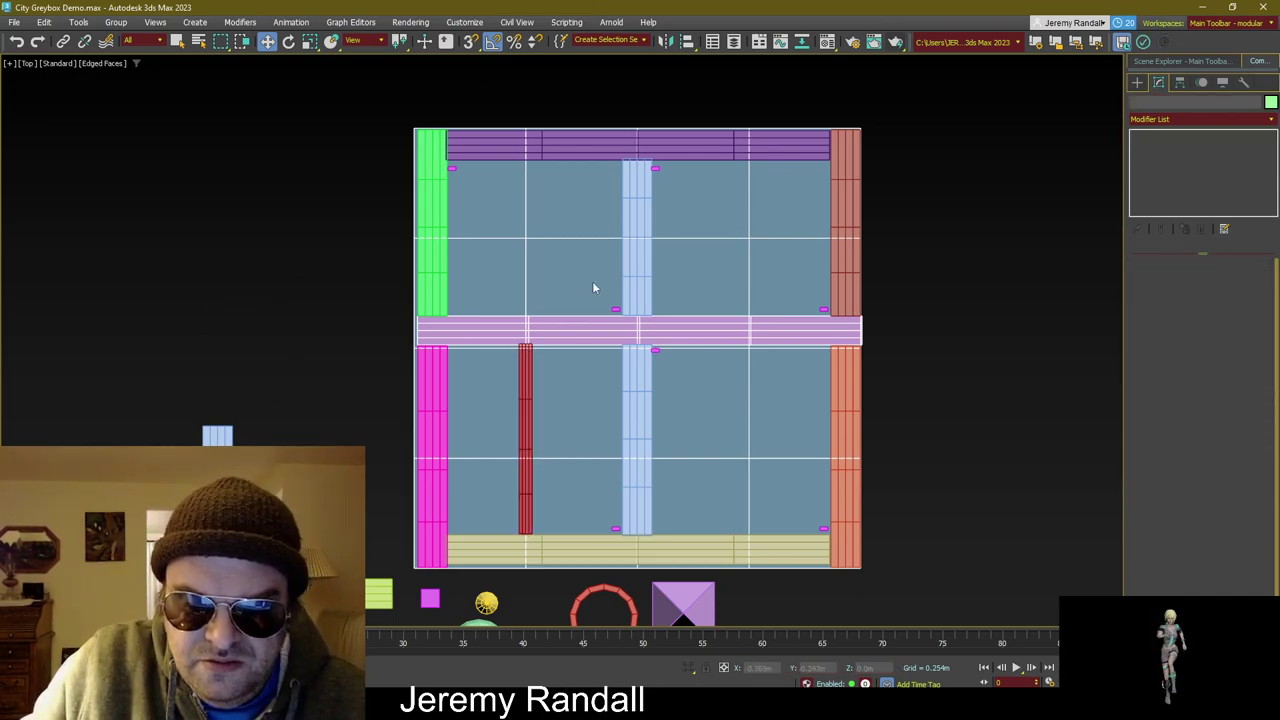
click(622, 251)
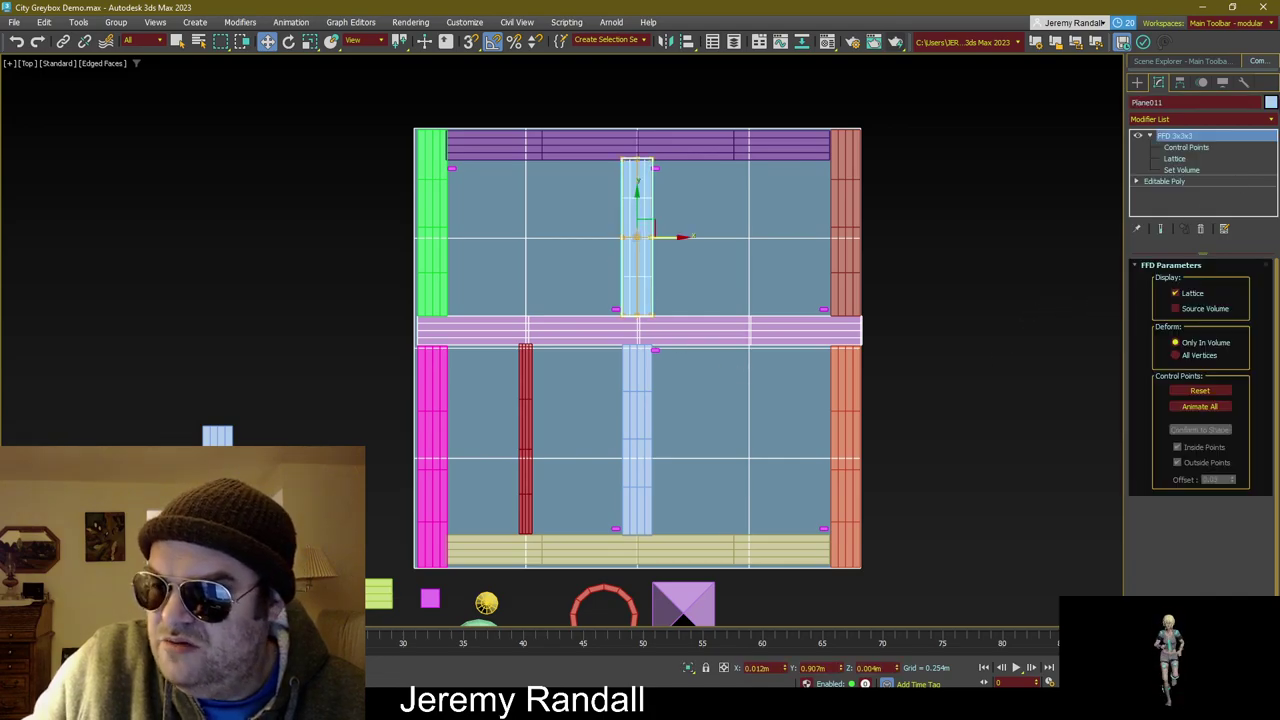
click(1270, 103)
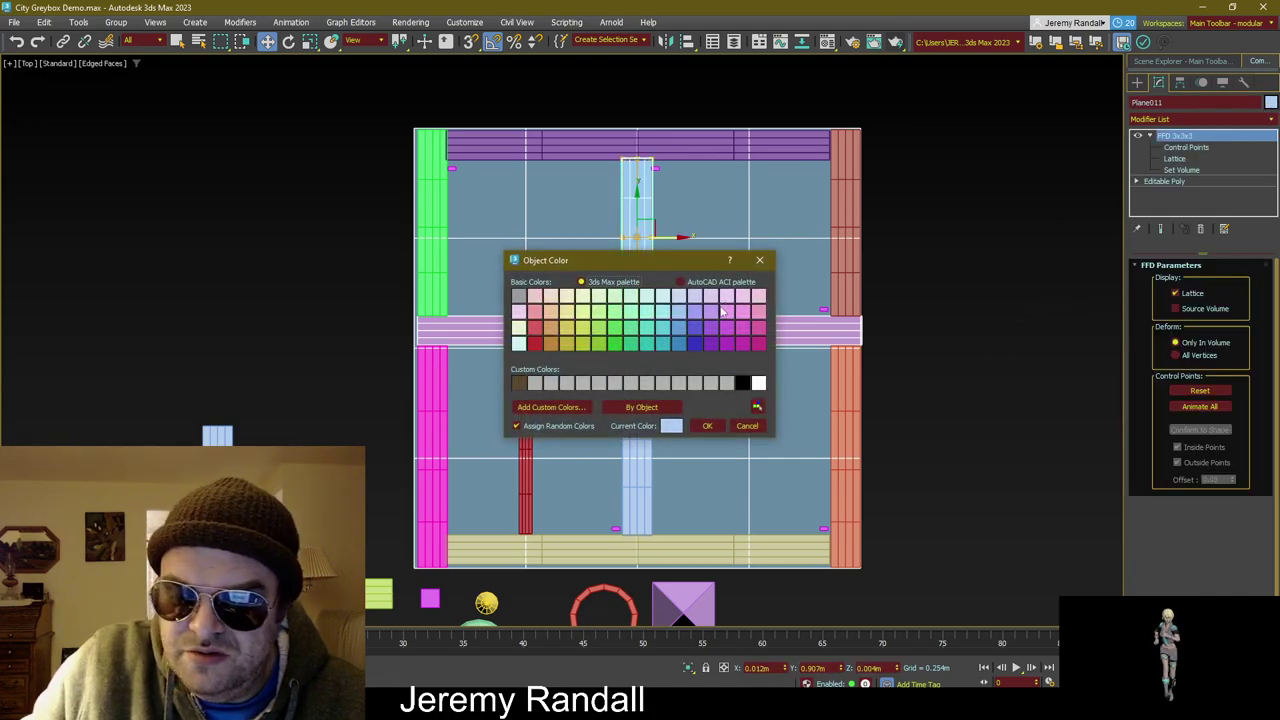
click(720, 312)
click(707, 426)
Step: Recolour the lower-right orange strip Plane007 pale yellow
click(855, 355)
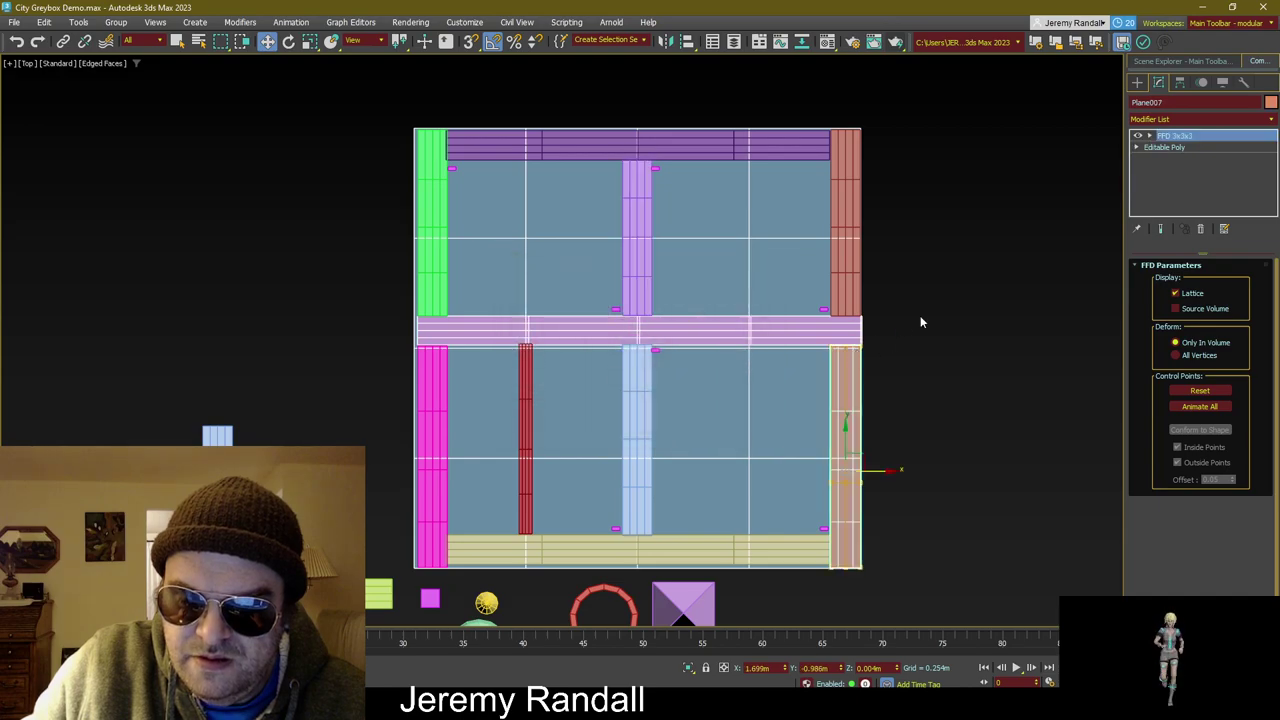
click(1270, 103)
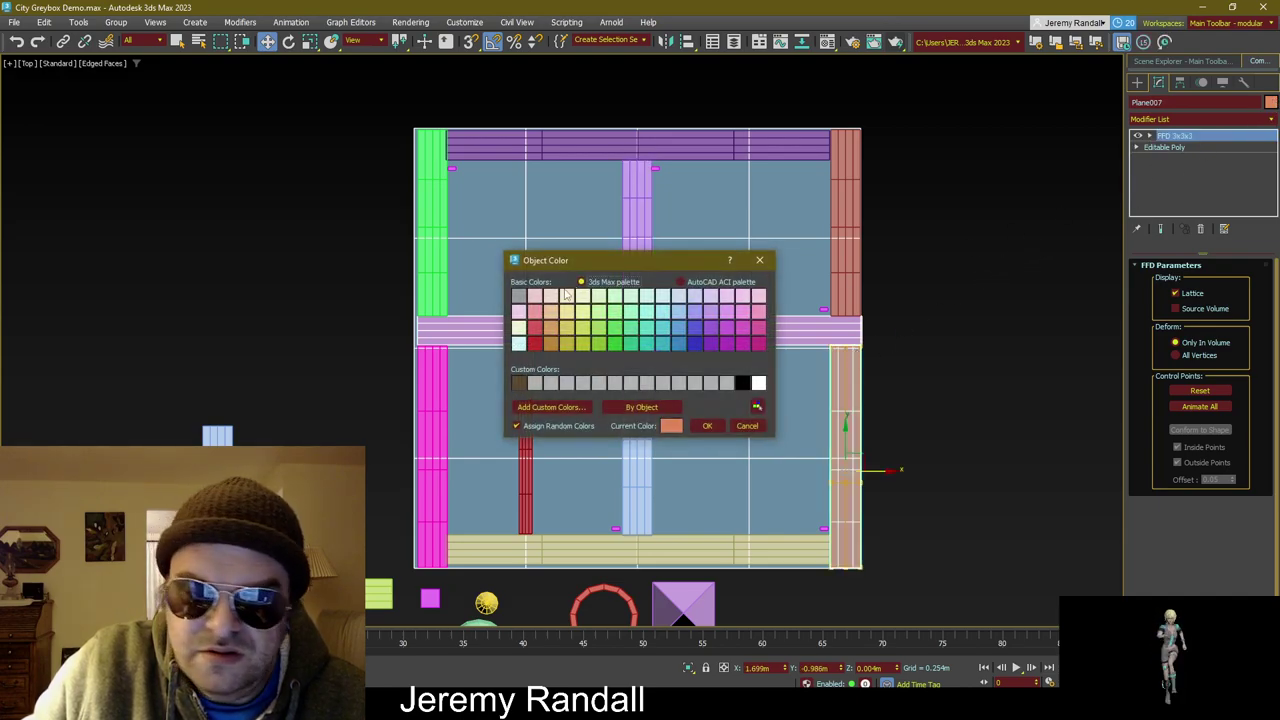
click(519, 297)
click(707, 426)
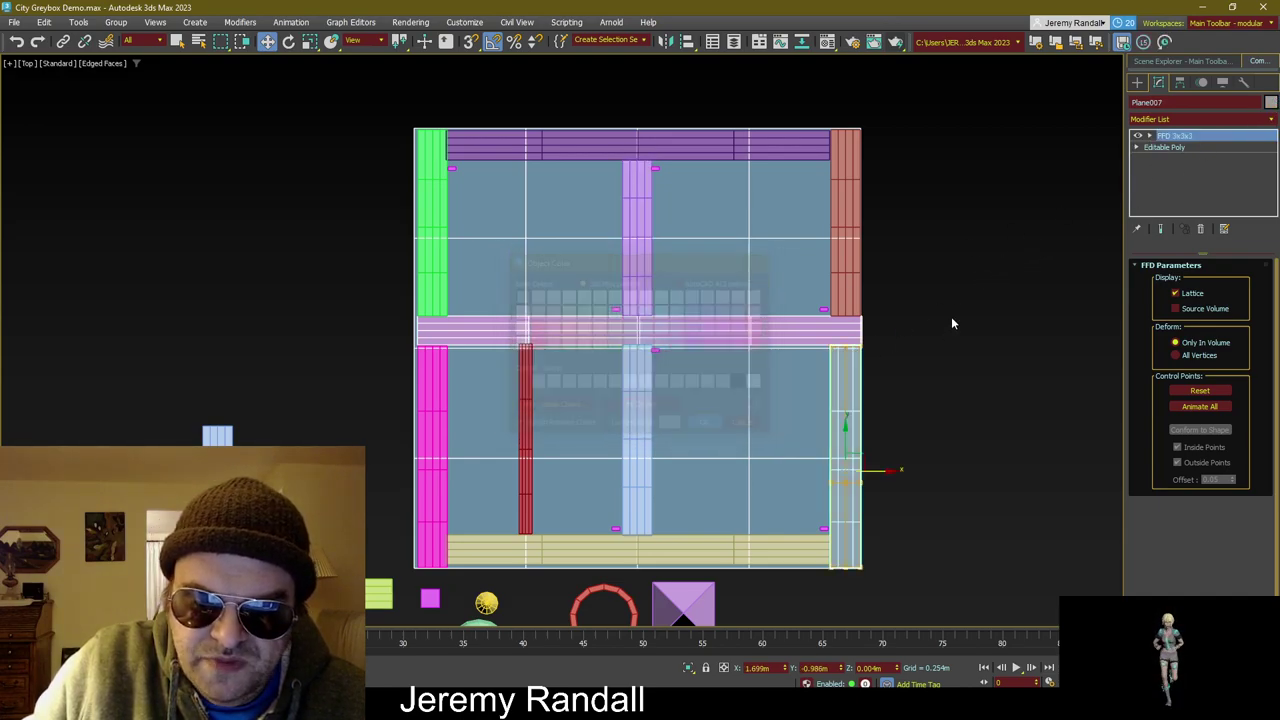
click(866, 451)
click(856, 451)
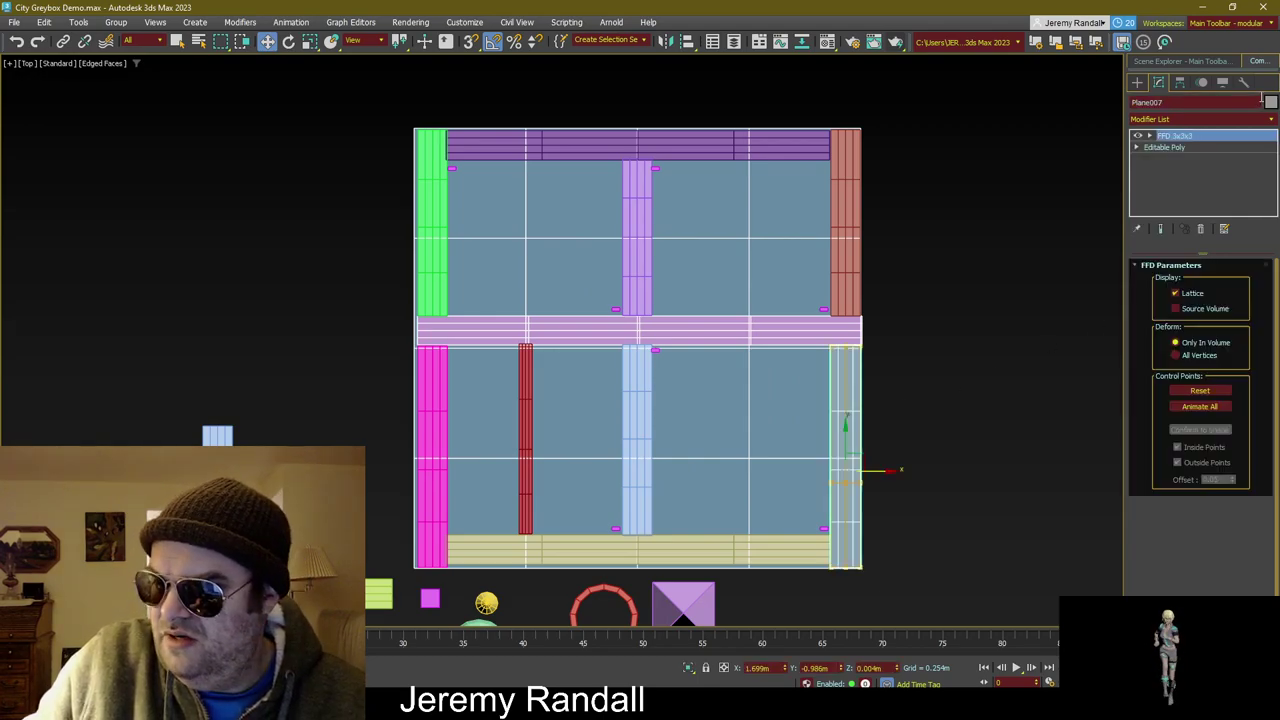
click(1270, 103)
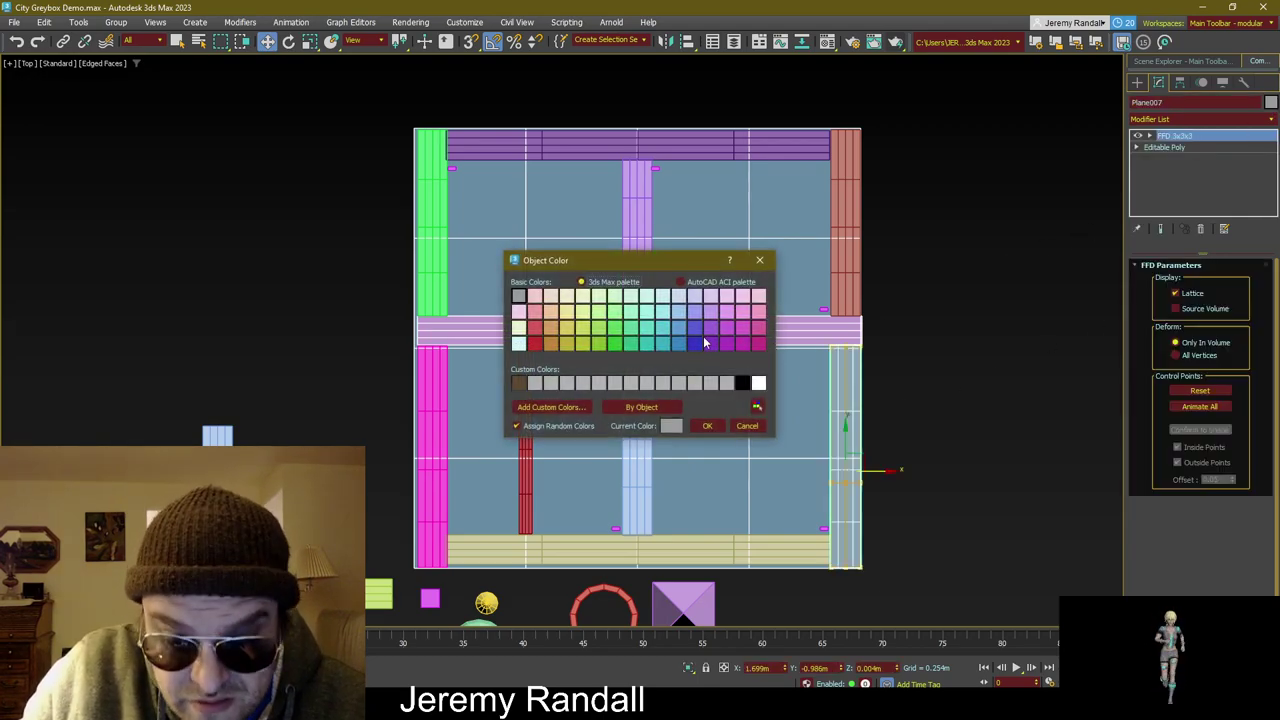
click(614, 344)
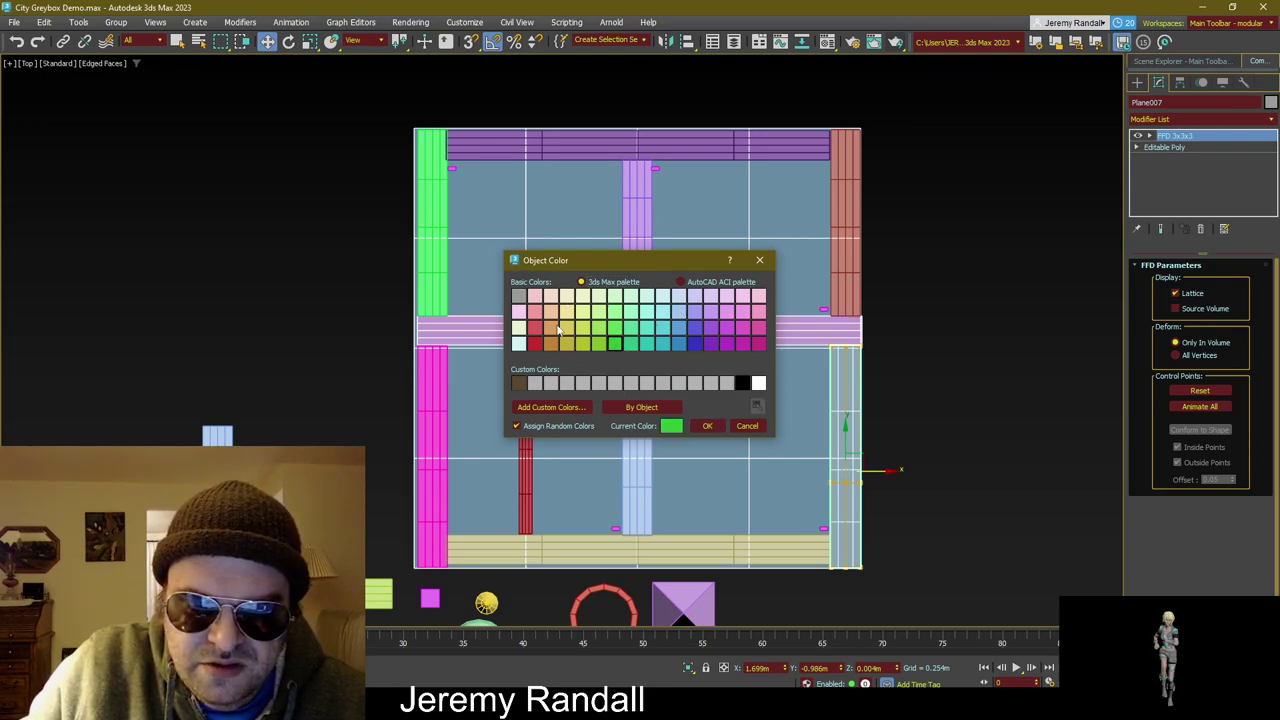
click(566, 311)
click(703, 425)
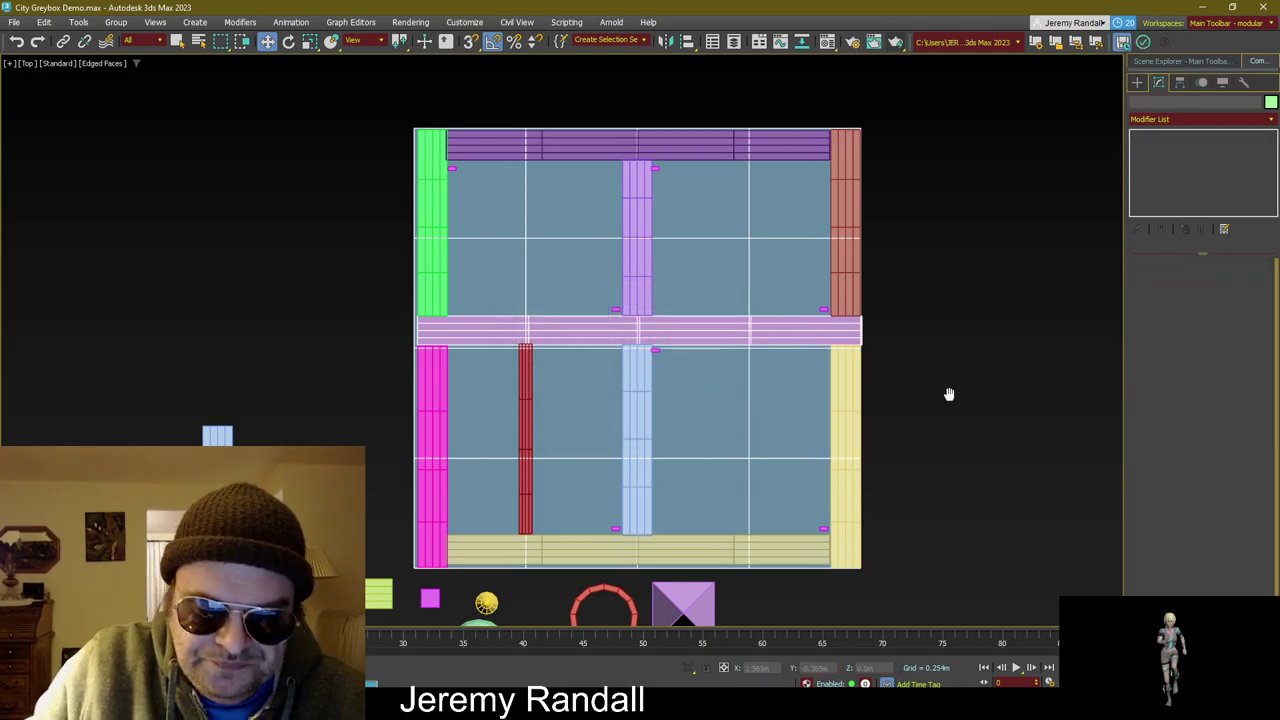
Step: Recentre the top view and return to the four-viewport layout
middle_drag(946, 394, 894, 363)
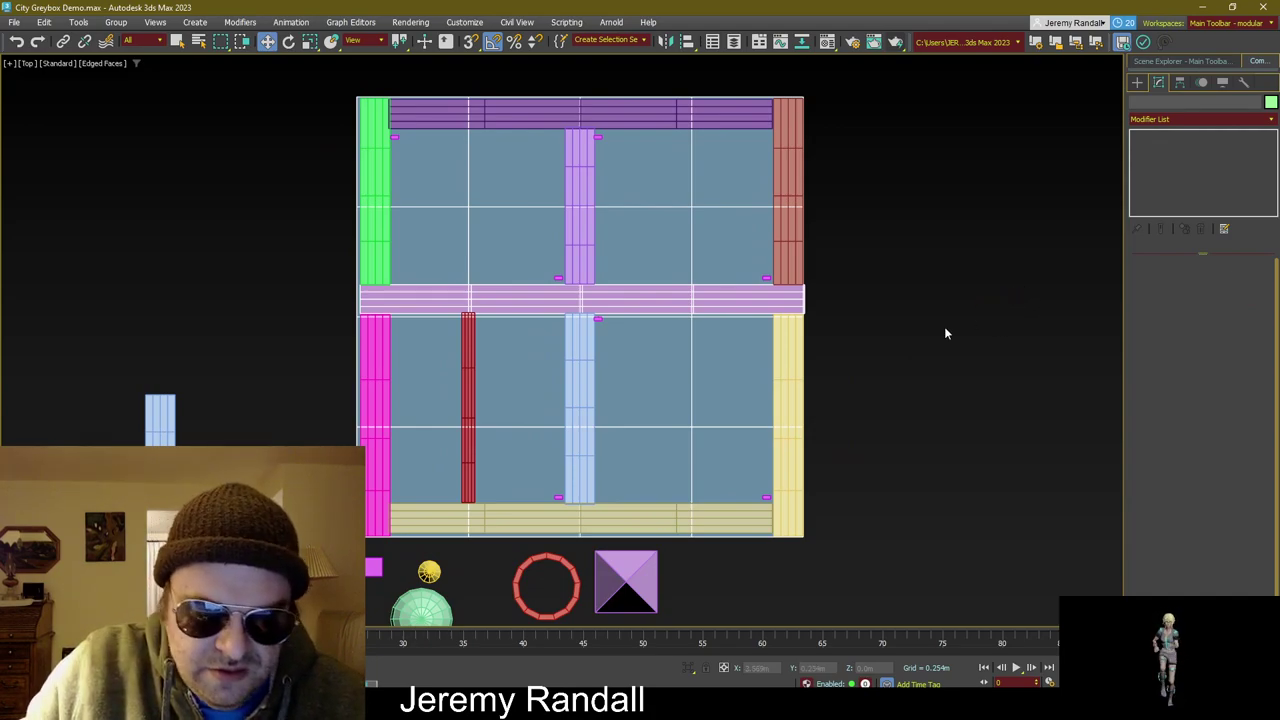
mouse_move(946, 333)
middle_down()
mouse_move(909, 346)
mouse_move(923, 303)
mouse_move(935, 346)
middle_up()
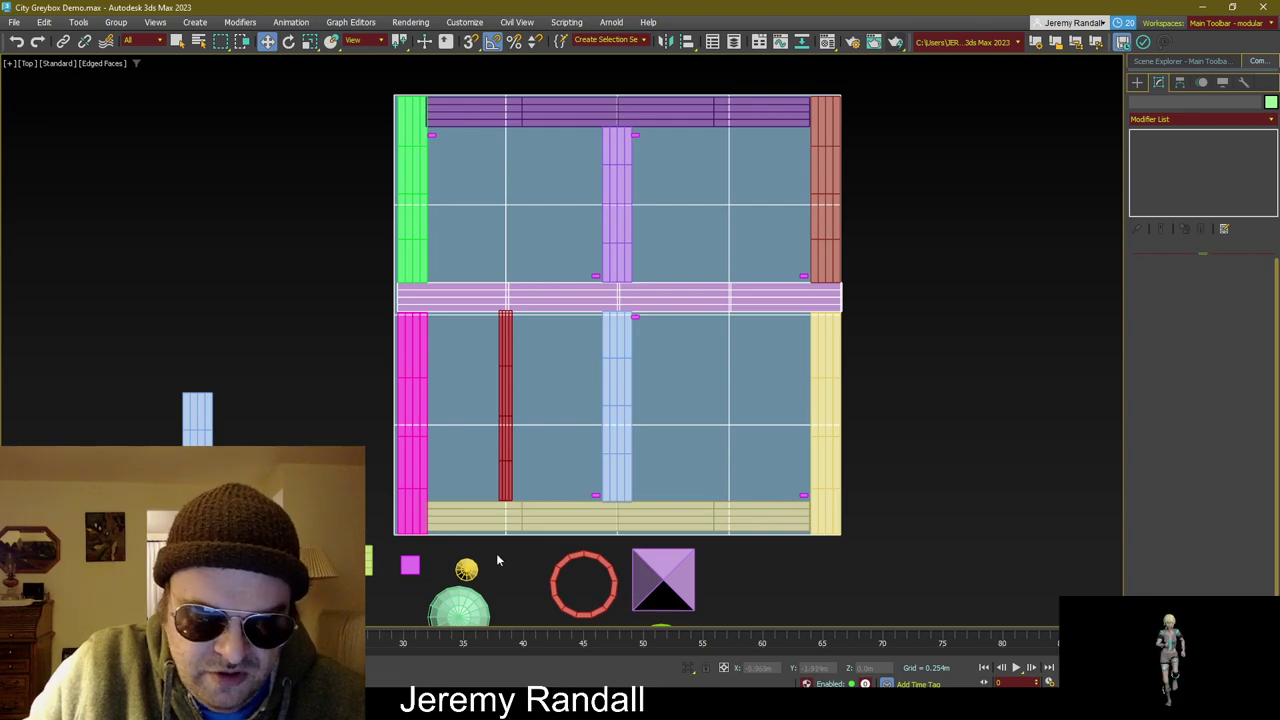
right_click(673, 355)
click(705, 386)
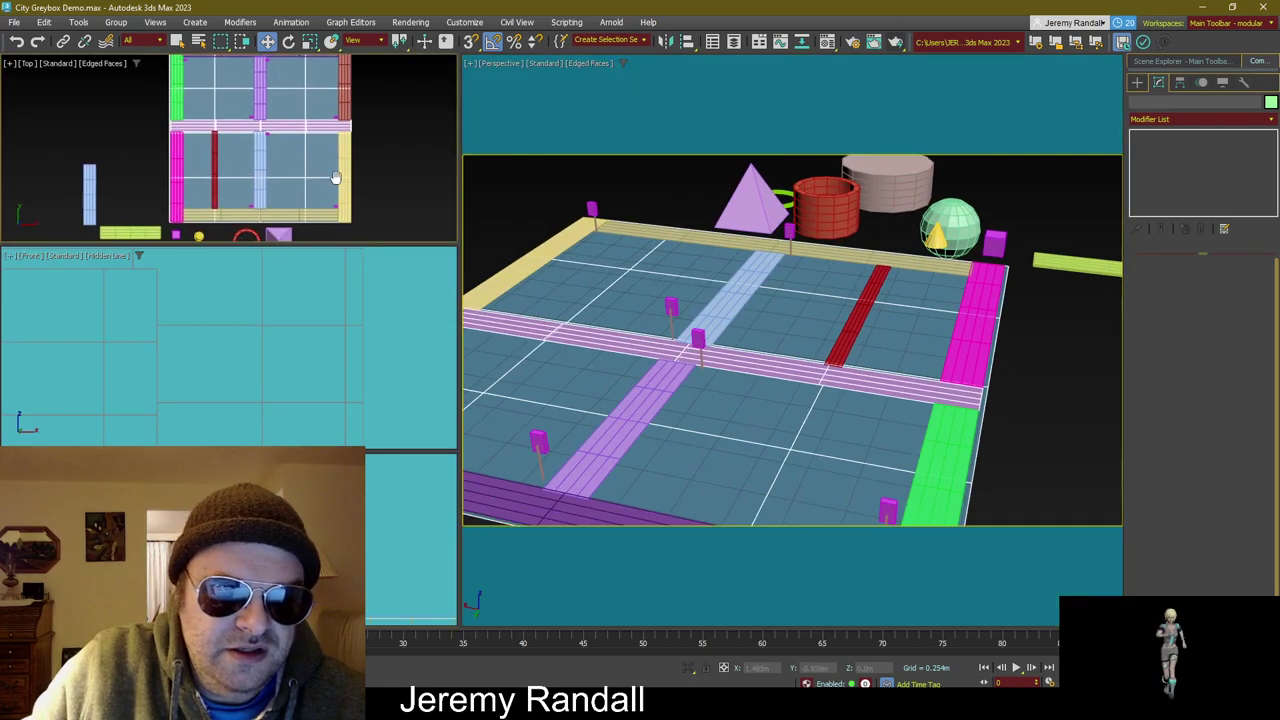
Step: Zoom out to show the block and spare primitives, then orbit Perspective closer to the grid
click(314, 337)
key(z)
scroll(300, 358, down, 5)
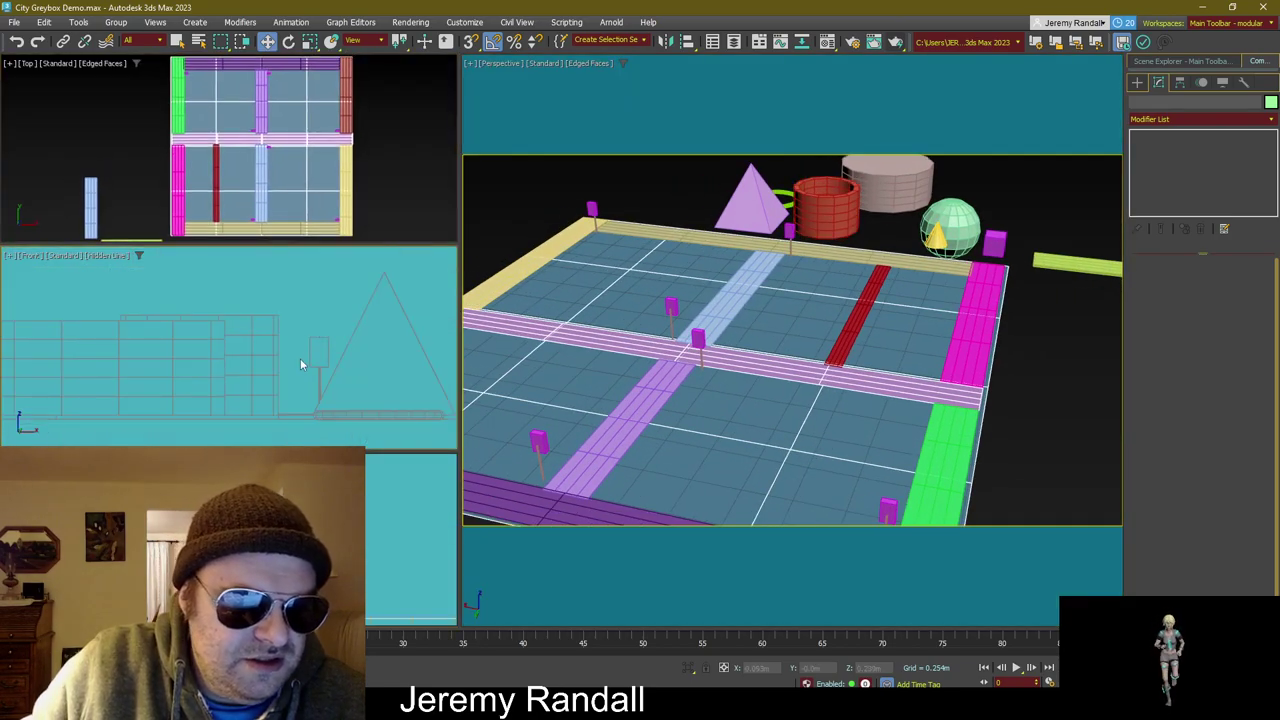
click(300, 330)
click(332, 388)
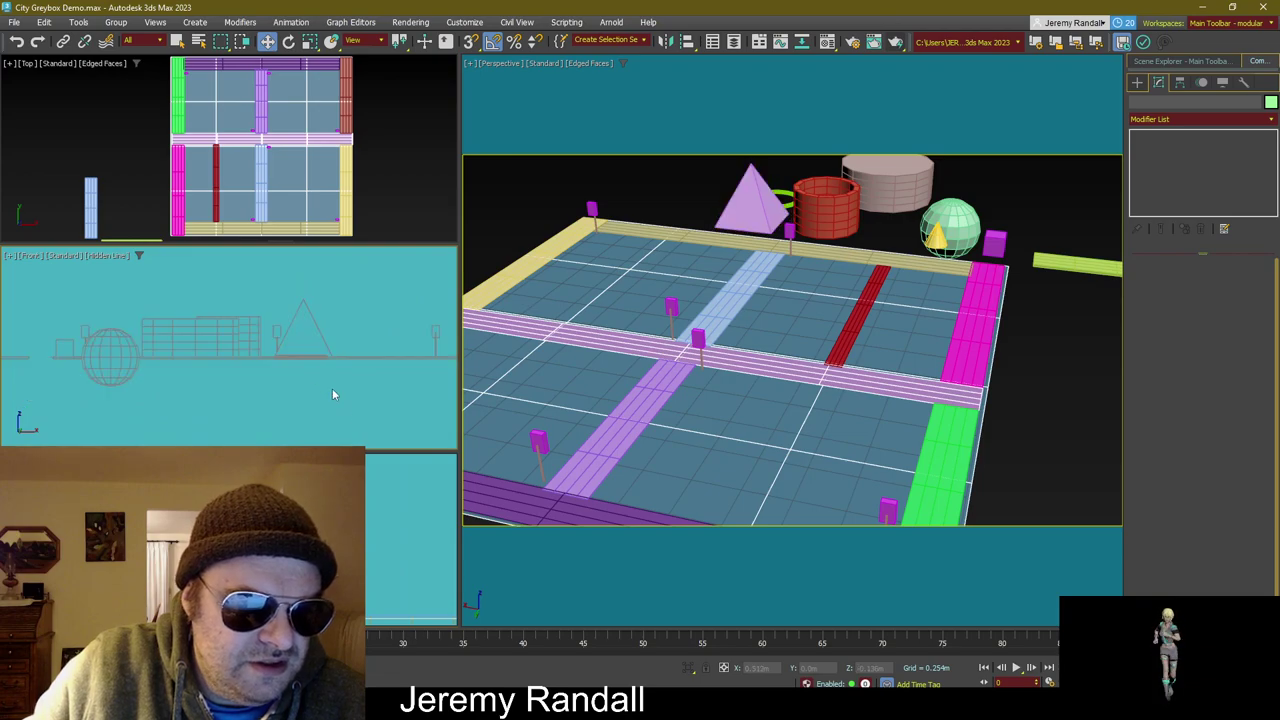
scroll(343, 418, down, 3)
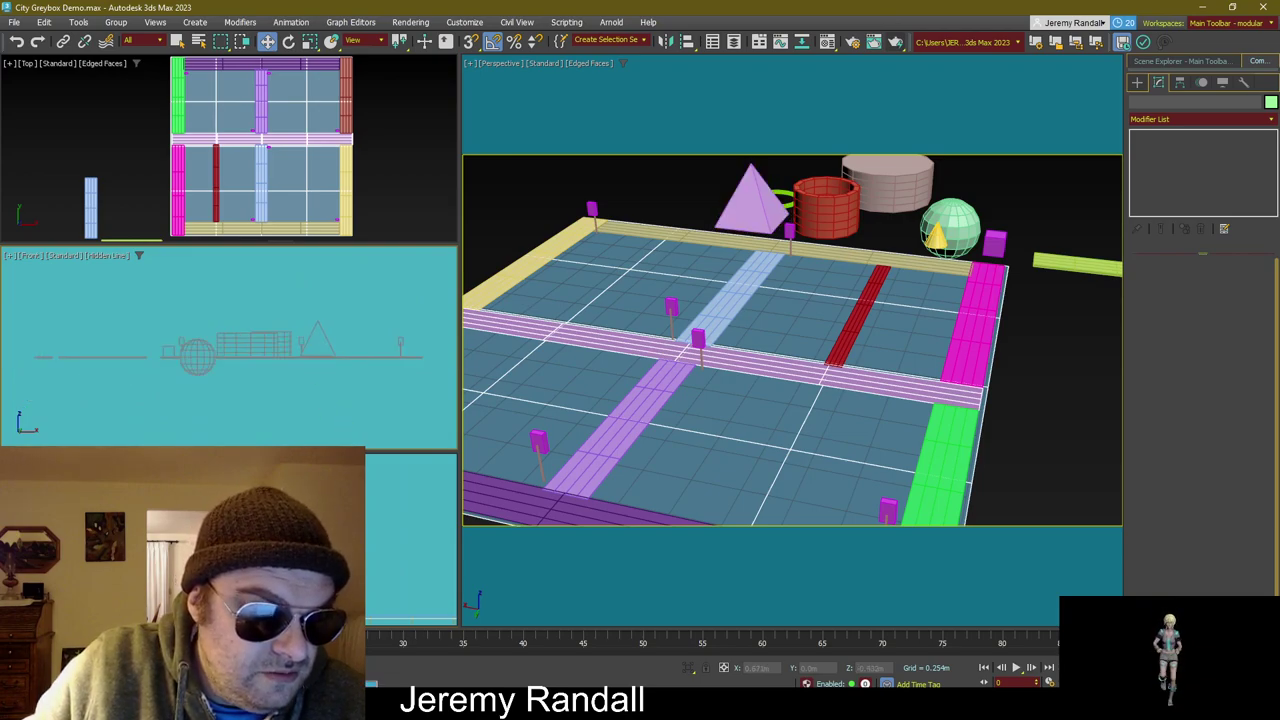
scroll(411, 539, down, 5)
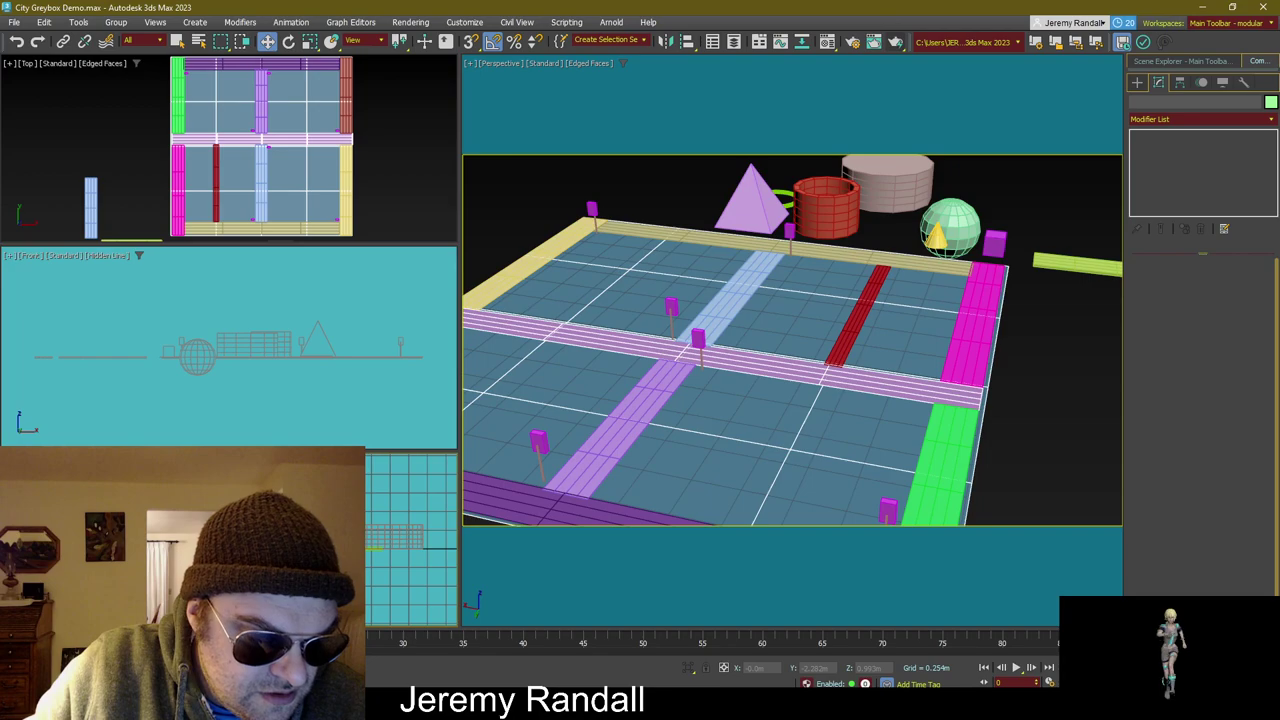
scroll(400, 202, down, 3)
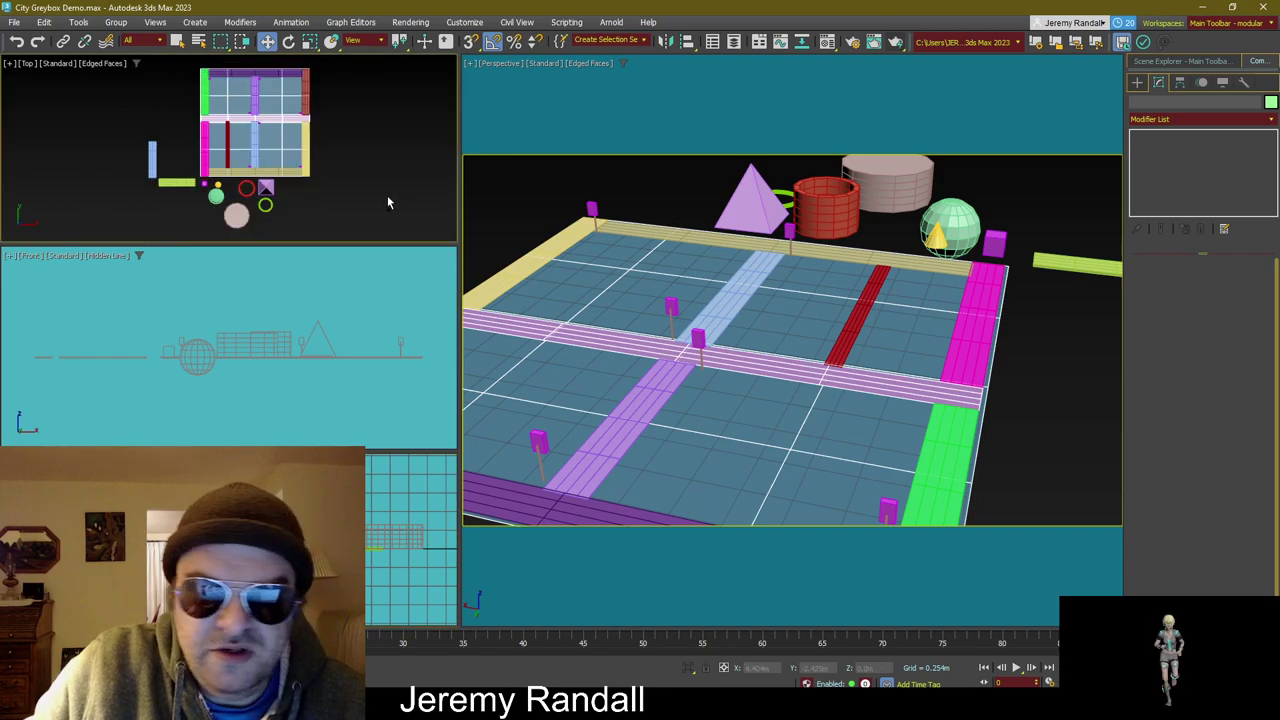
alt+middle_drag(609, 286, 884, 318)
Step: Orbit the Perspective view to see the whole block with its posts and roads from above
alt+middle_drag(824, 335, 823, 363)
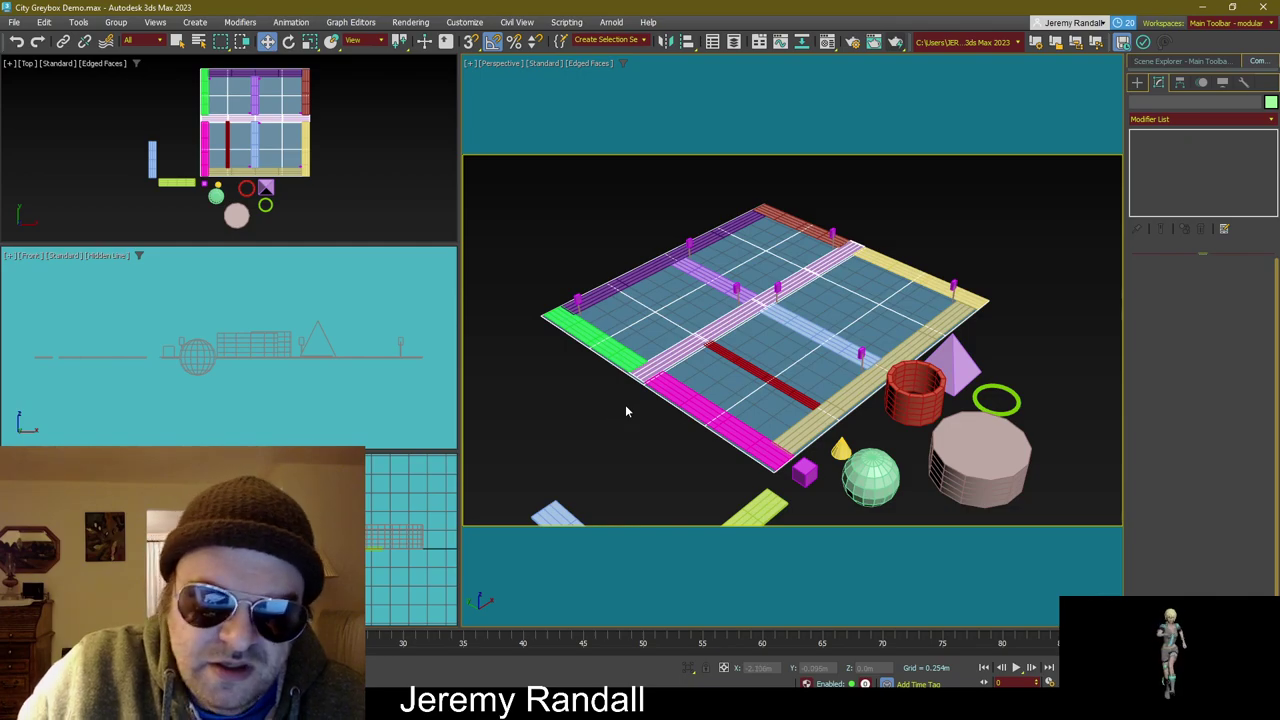
Step: Select the small purple cube and maximize the Top viewport framed on the block
click(805, 471)
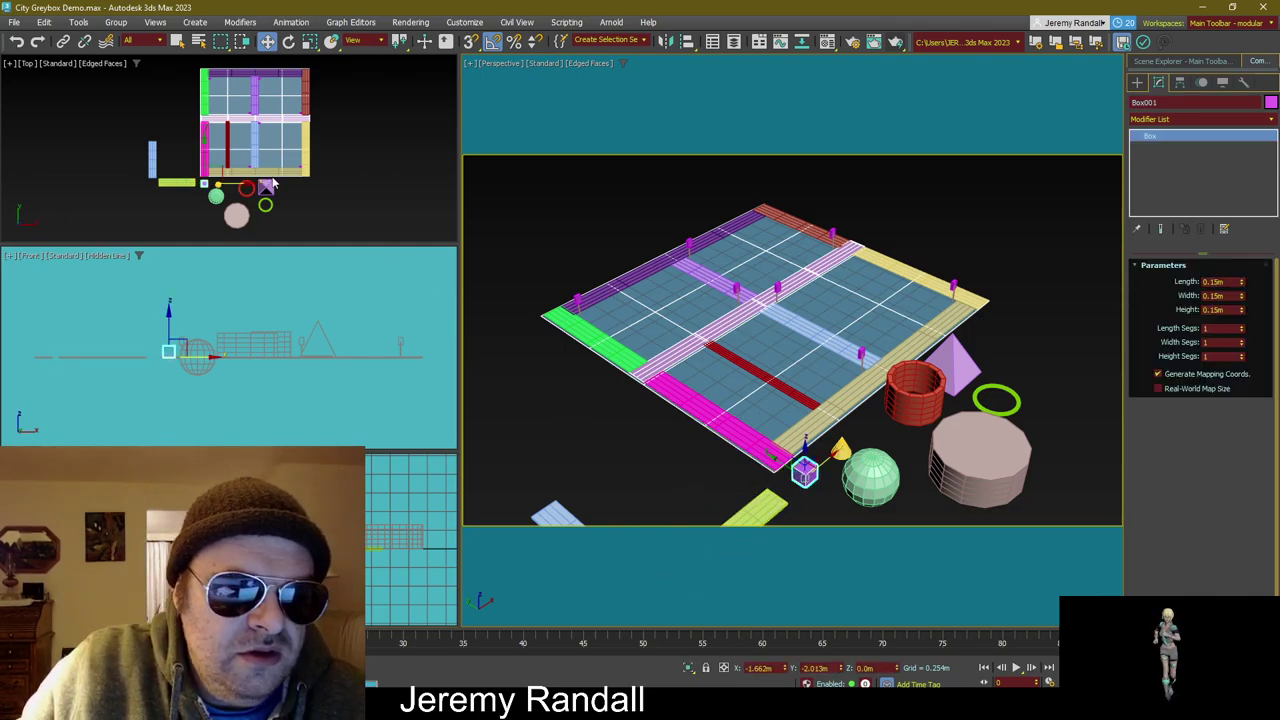
middle_drag(362, 147, 355, 162)
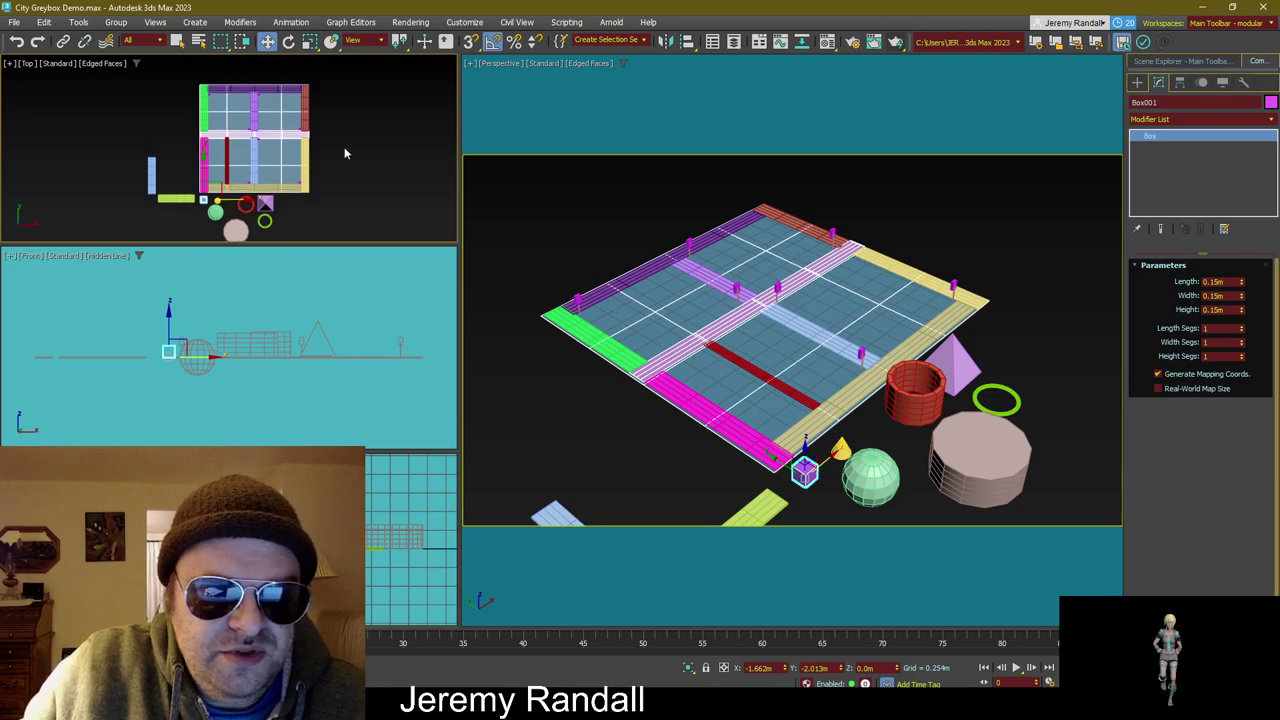
right_click(345, 153)
click(390, 176)
right_click(362, 174)
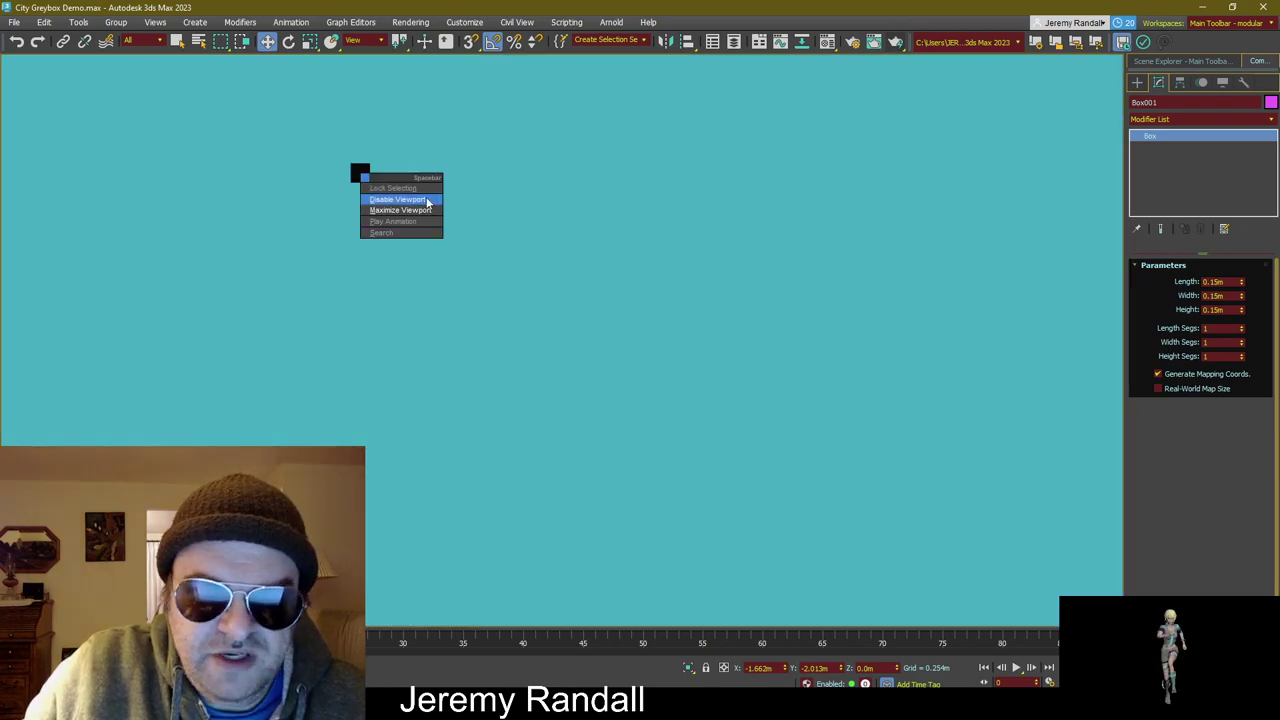
click(427, 200)
scroll(565, 275, up, 6)
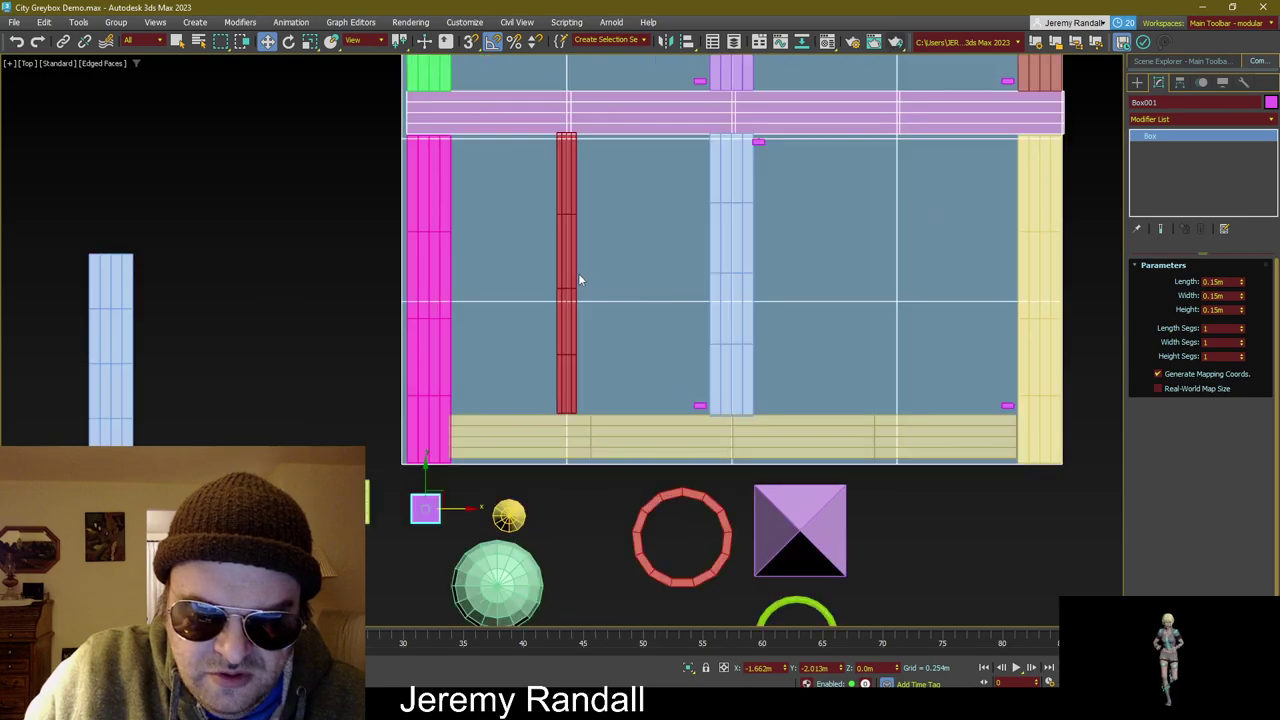
middle_drag(635, 264, 579, 345)
scroll(597, 320, down, 3)
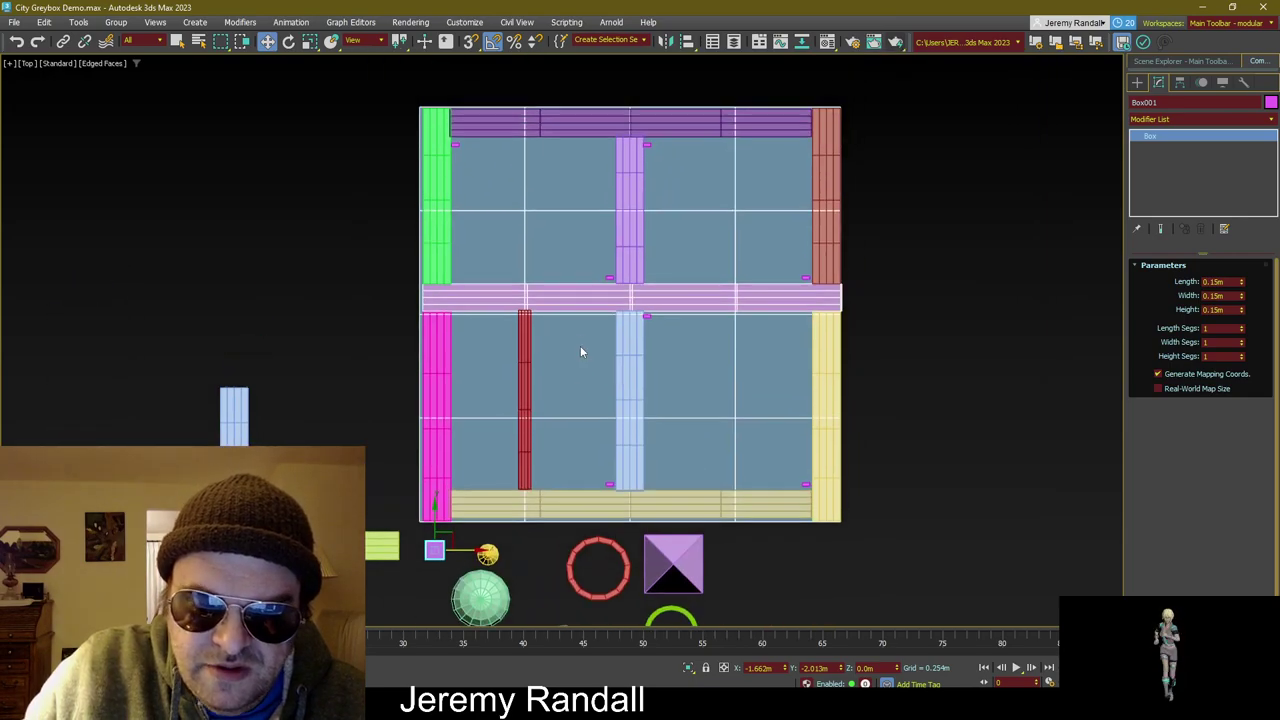
Step: Move the purple cube onto the block just below the pink road
click(914, 382)
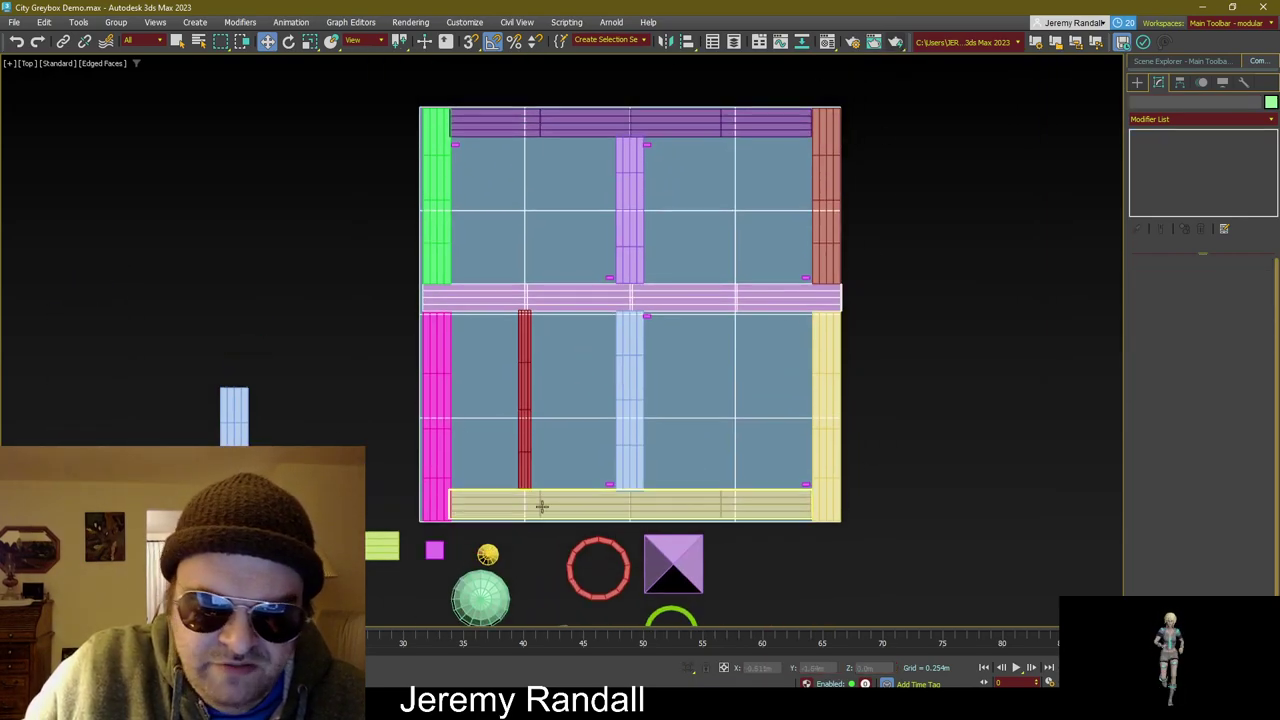
click(435, 548)
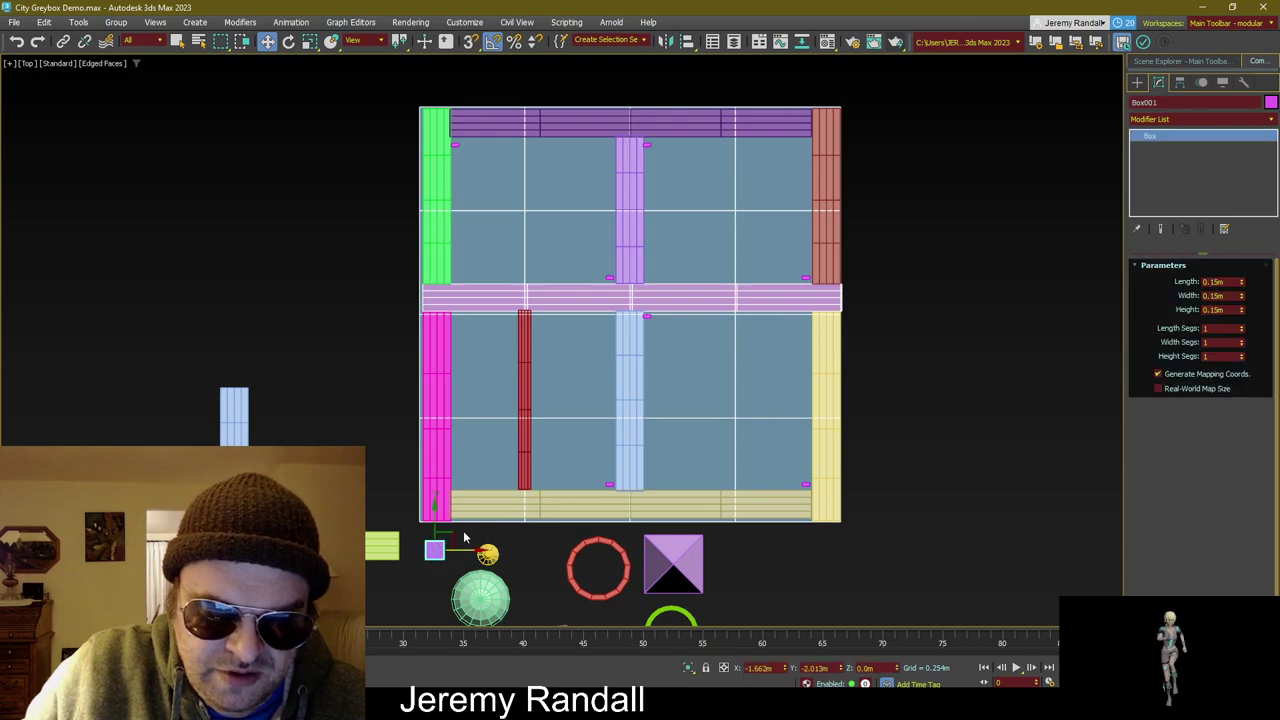
drag(448, 534, 480, 313)
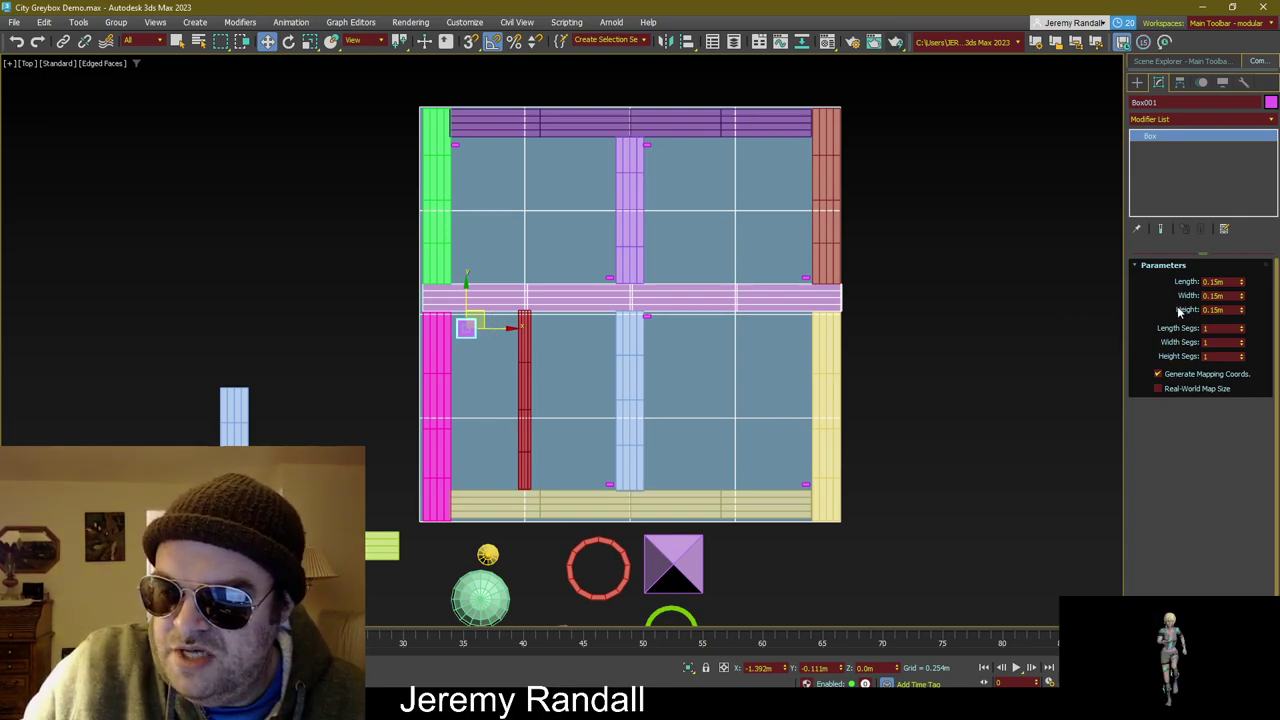
scroll(571, 360, up, 6)
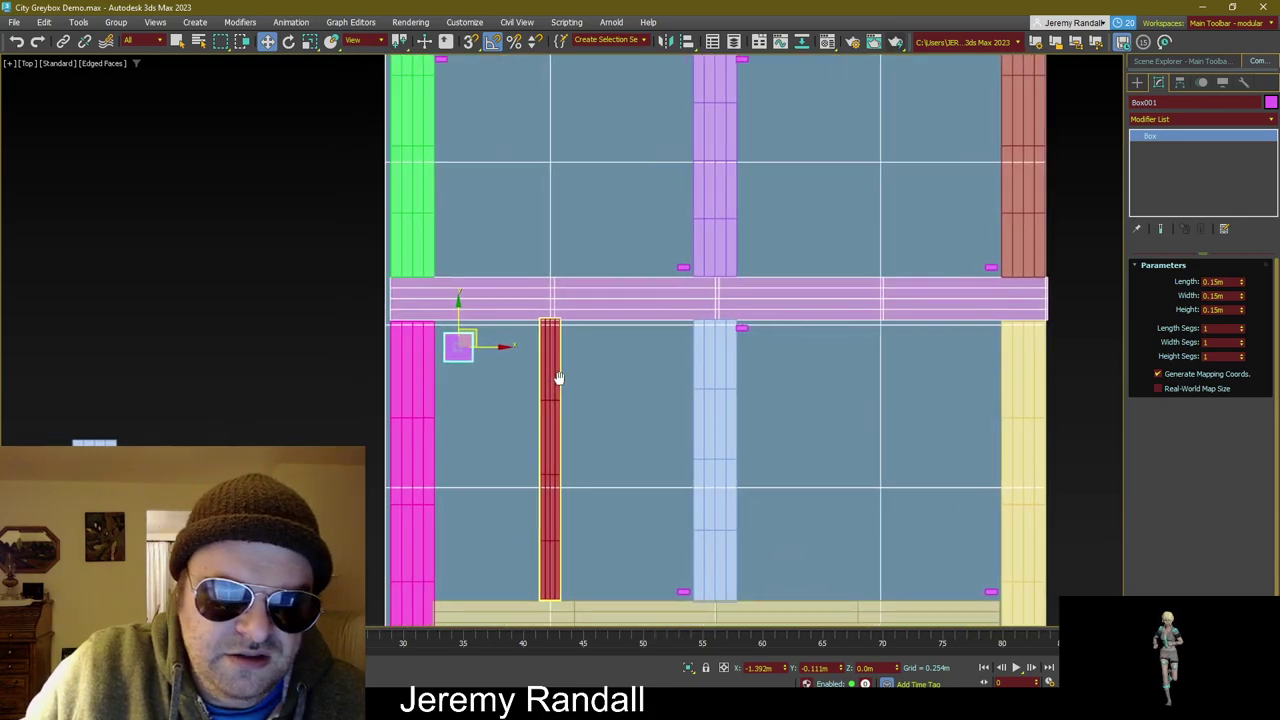
middle_drag(515, 374, 477, 274)
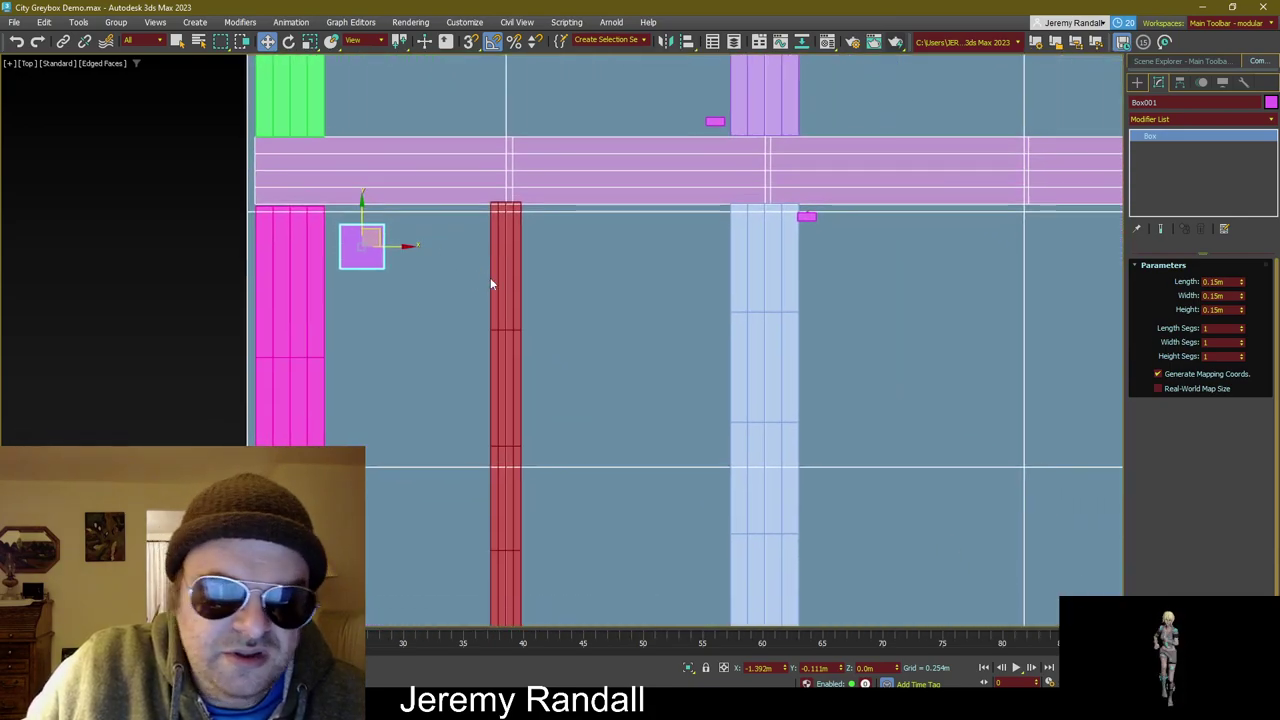
scroll(488, 279, down, 3)
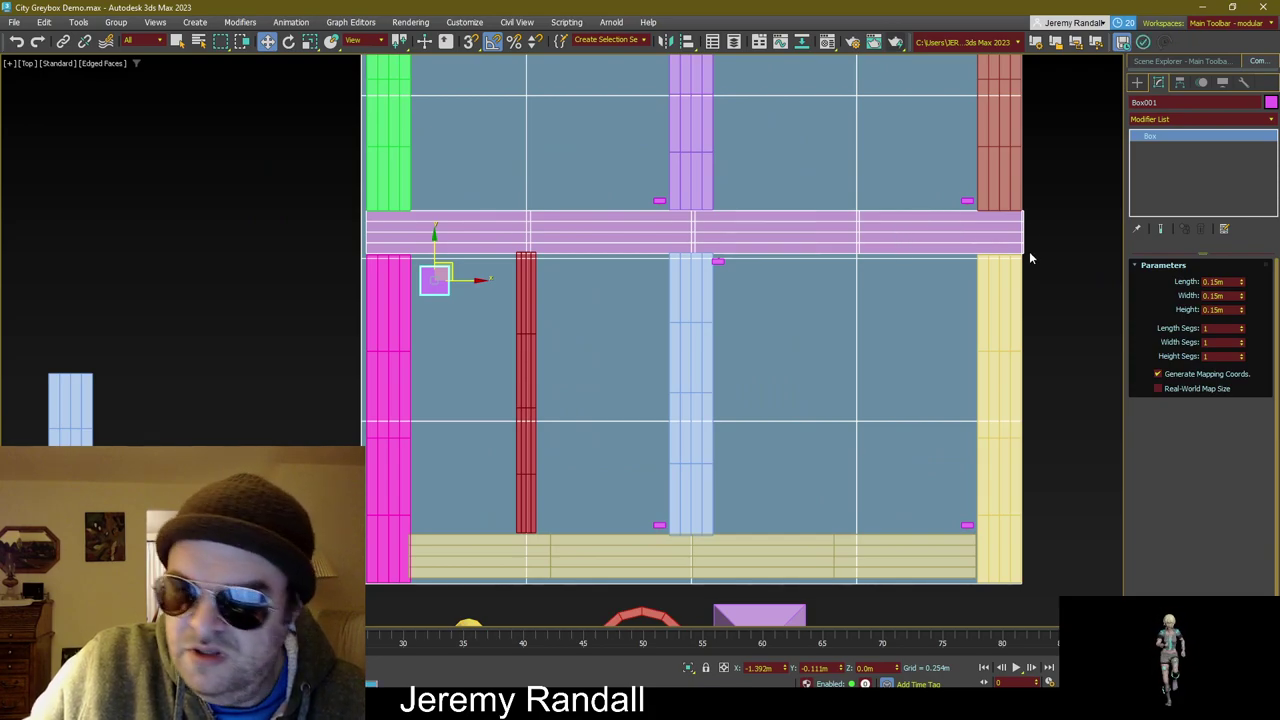
Step: Scale the purple cube up uniformly
key(e)
key(r)
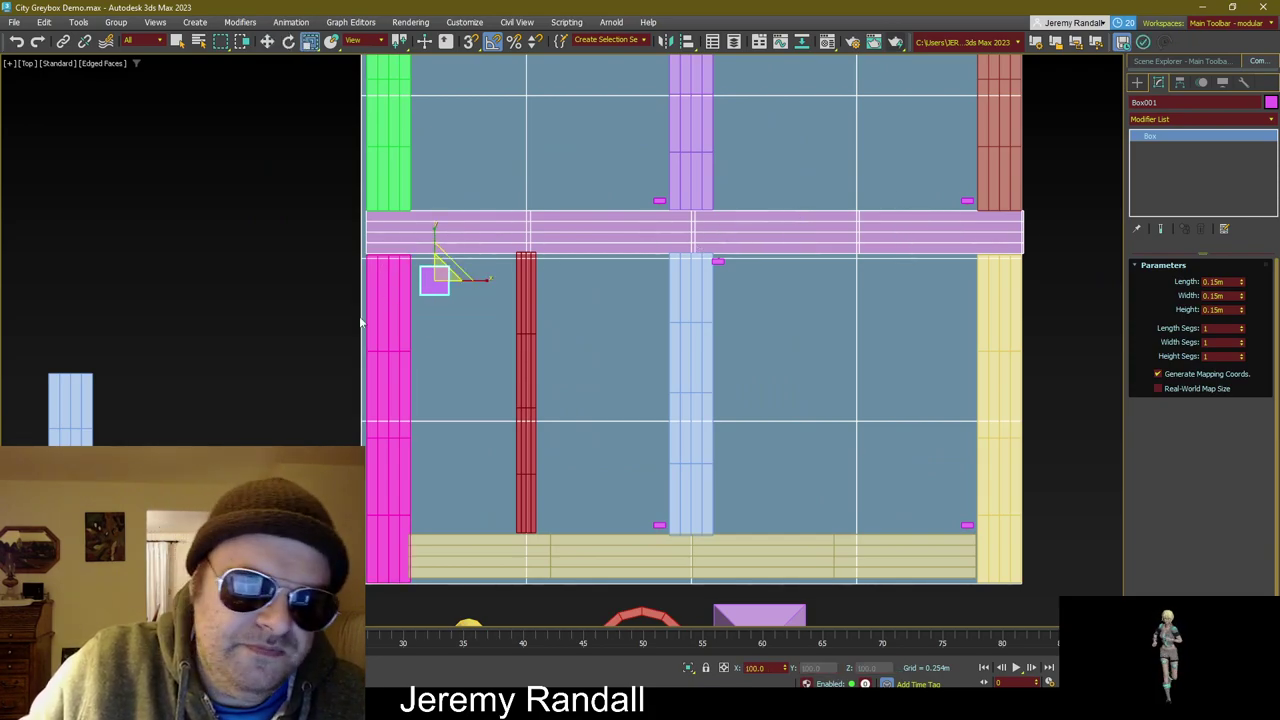
mouse_move(433, 281)
mouse_down()
mouse_move(459, 230)
mouse_move(452, 267)
mouse_up()
key(w)
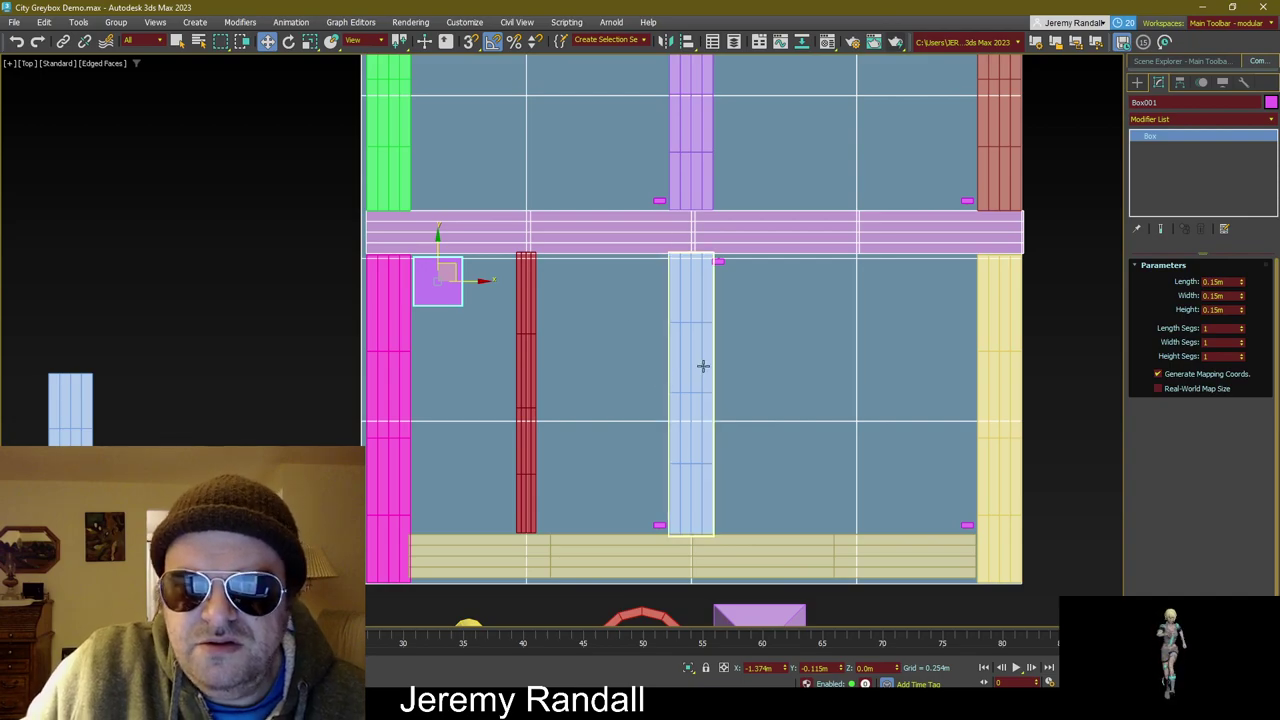
right_click(610, 342)
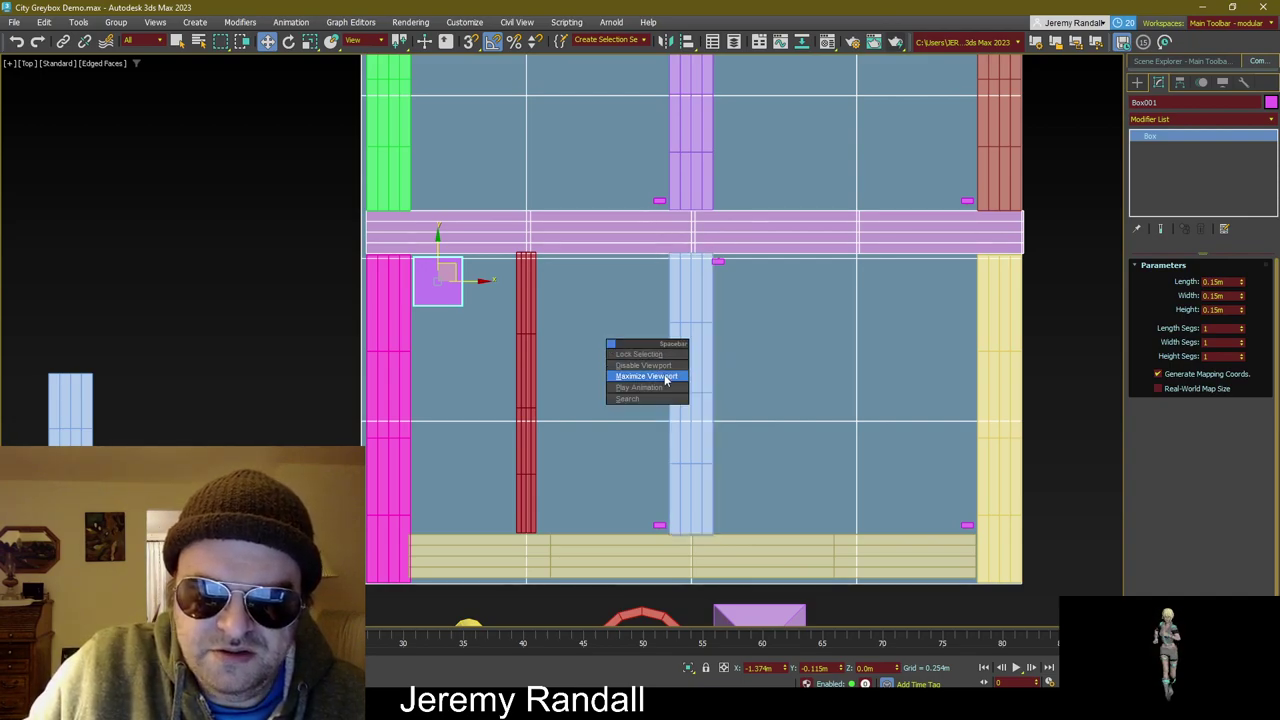
Step: Restore the four-viewport layout and scale the purple cube taller along Z
click(665, 377)
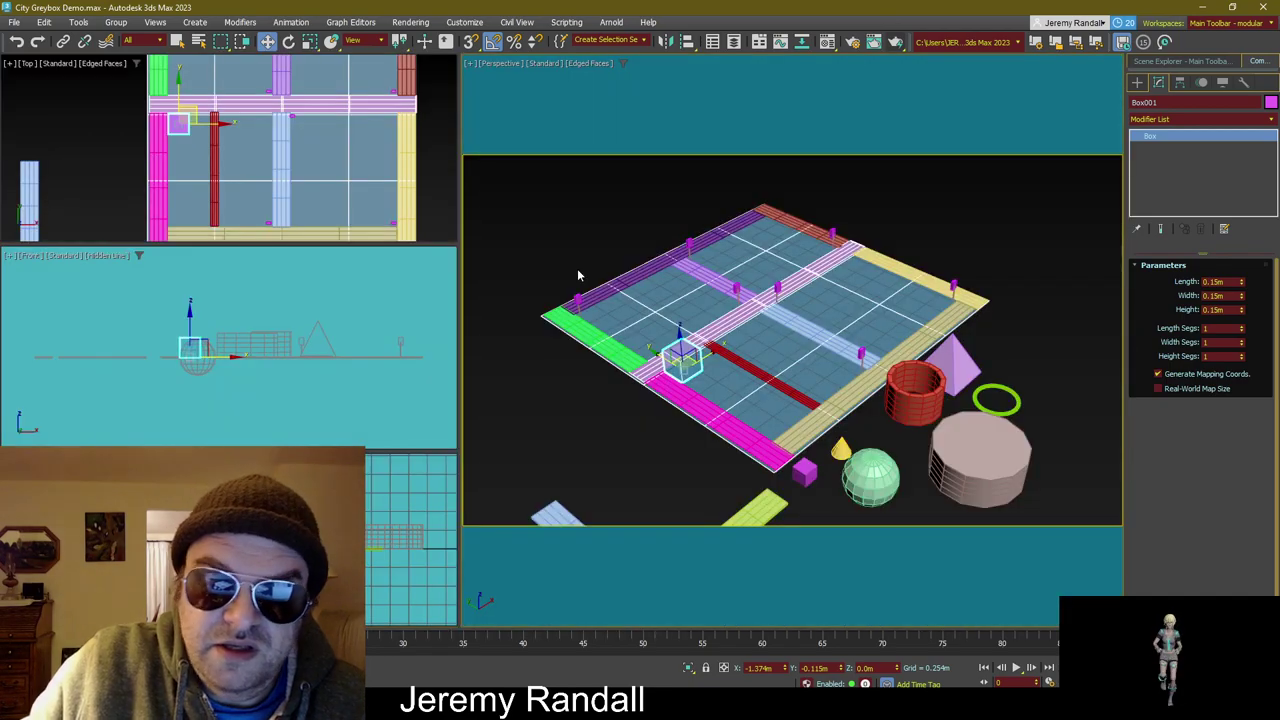
alt+middle_drag(695, 352, 801, 328)
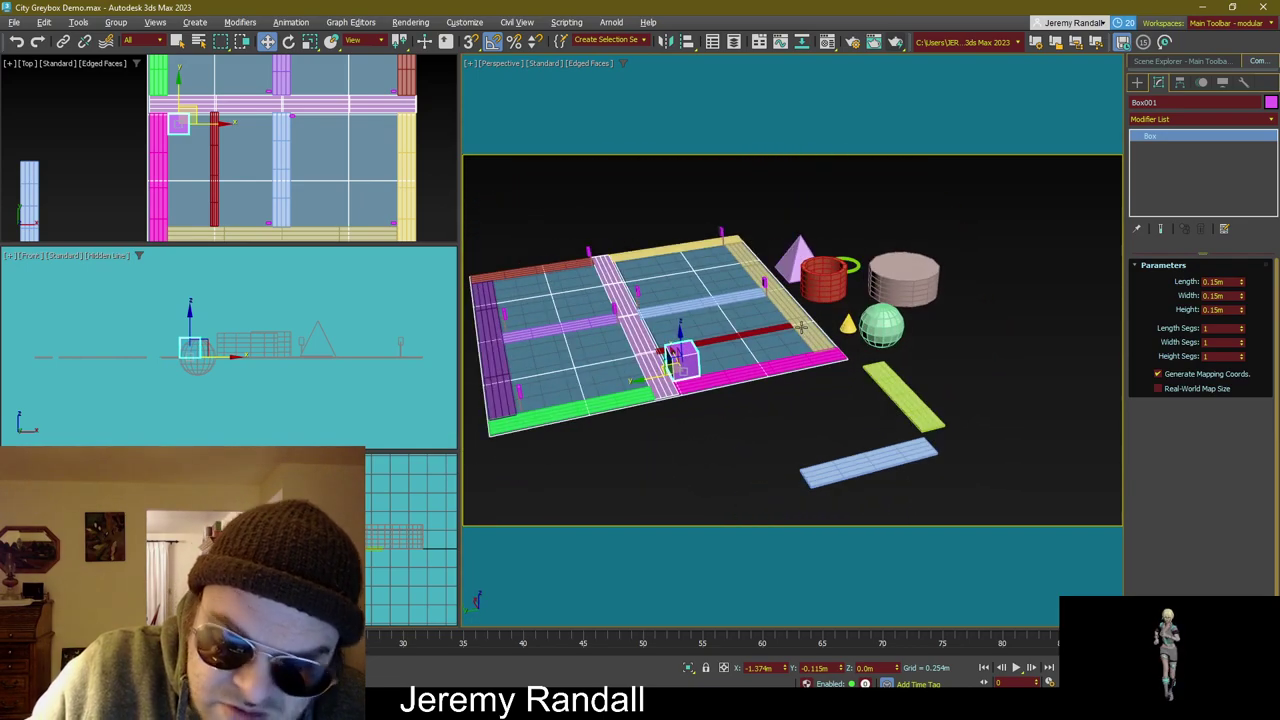
key(r)
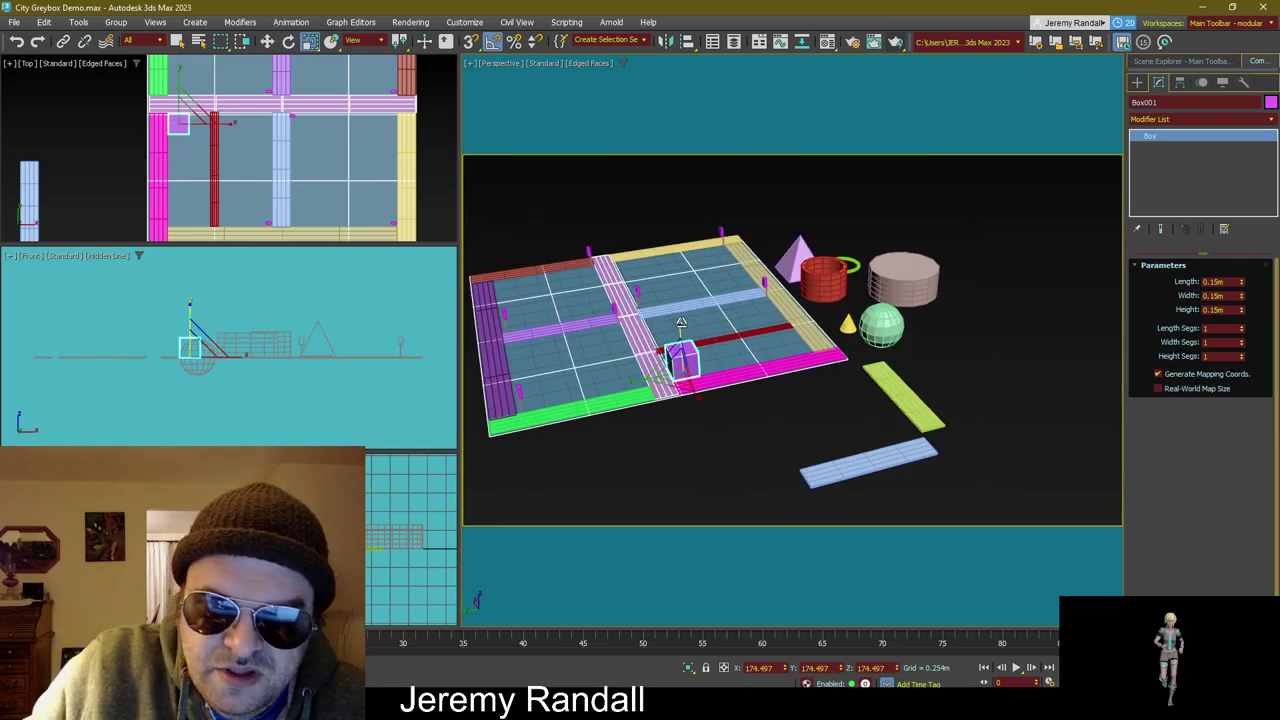
drag(682, 322, 635, 336)
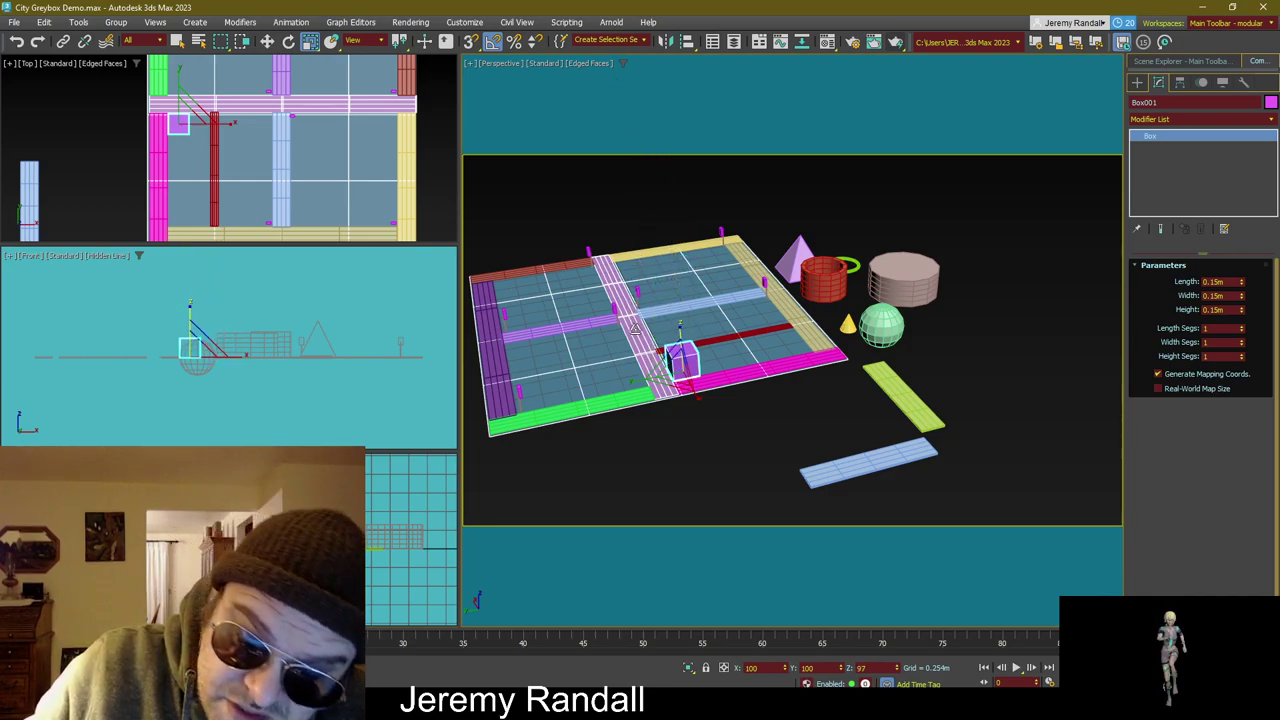
key(w)
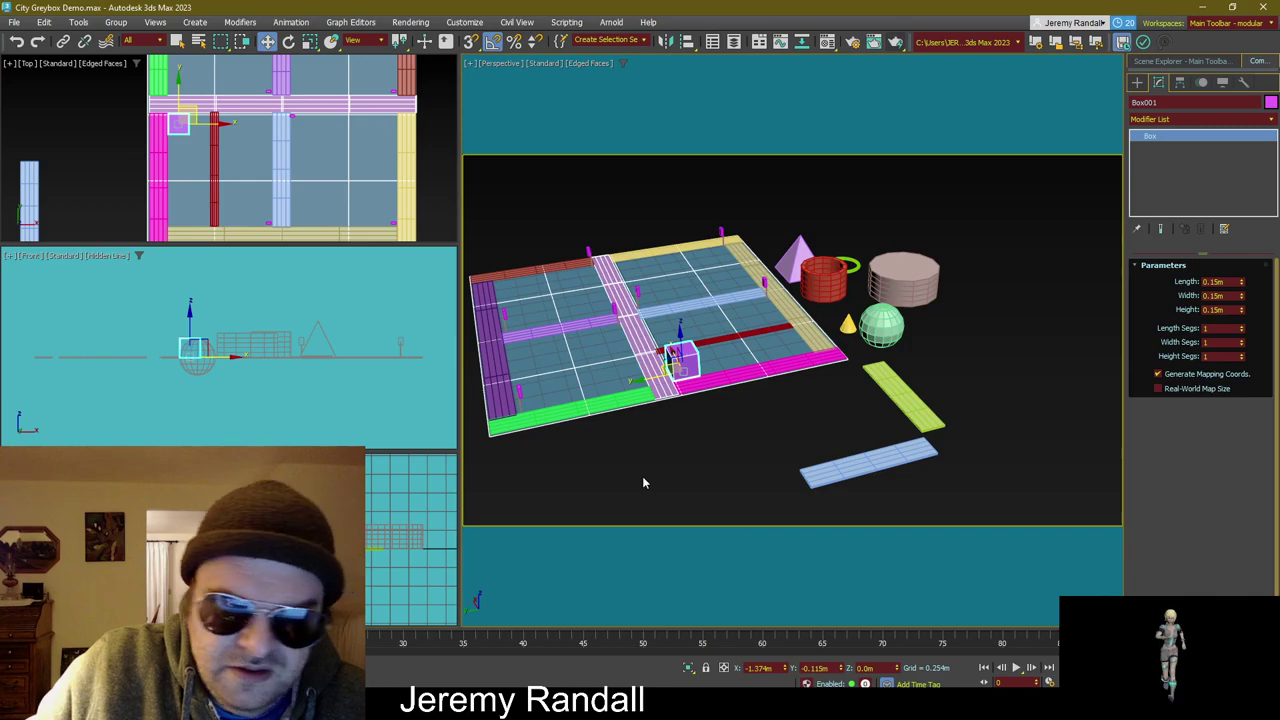
scroll(642, 476, up, 5)
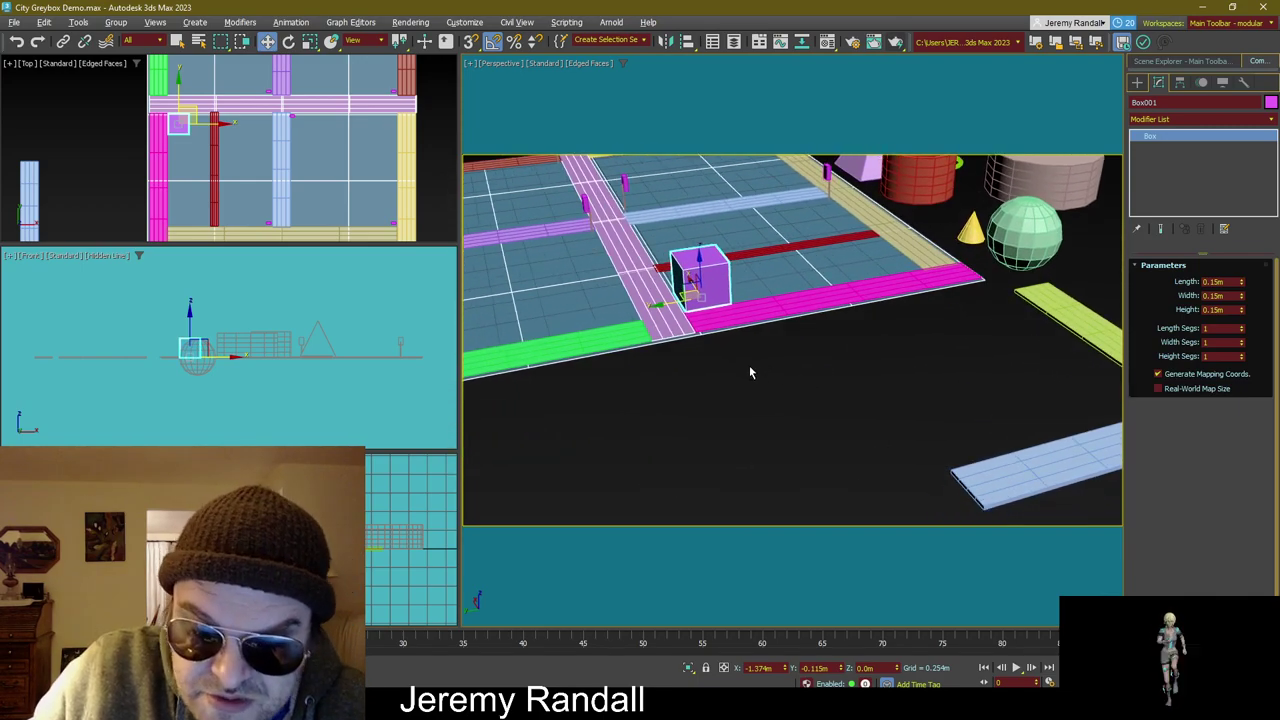
alt+middle_drag(751, 372, 797, 371)
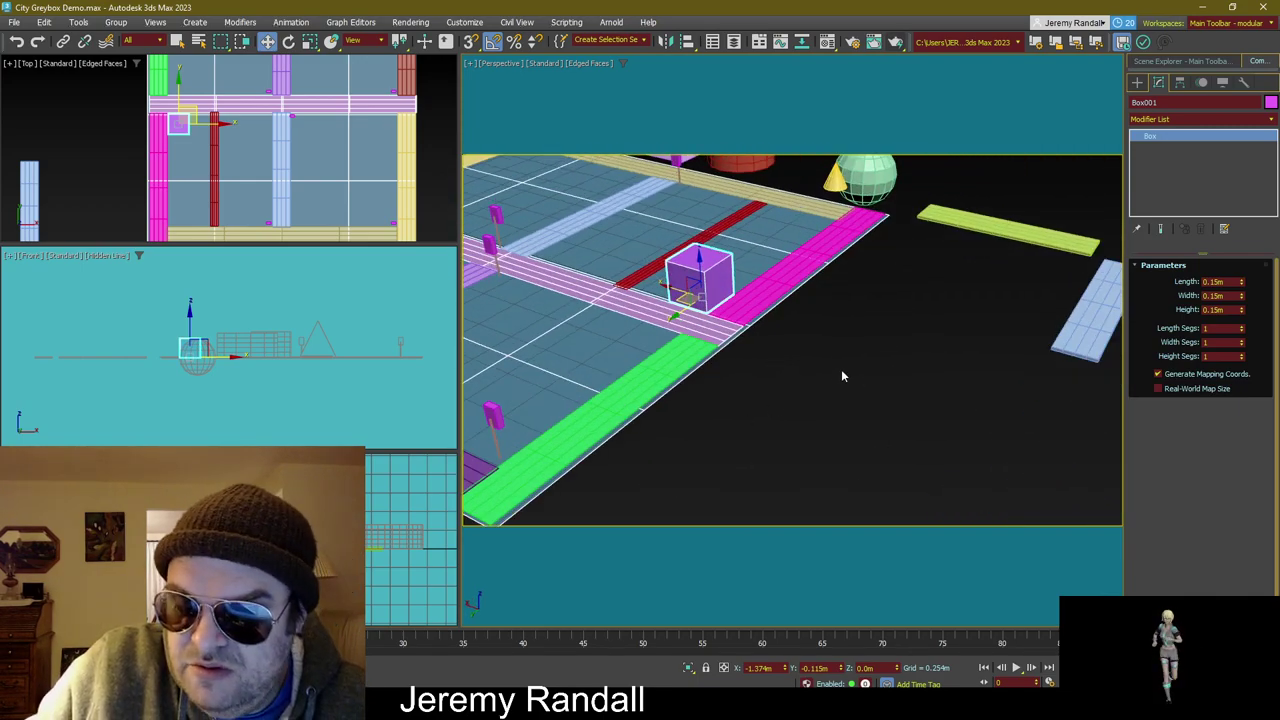
scroll(815, 310, up, 3)
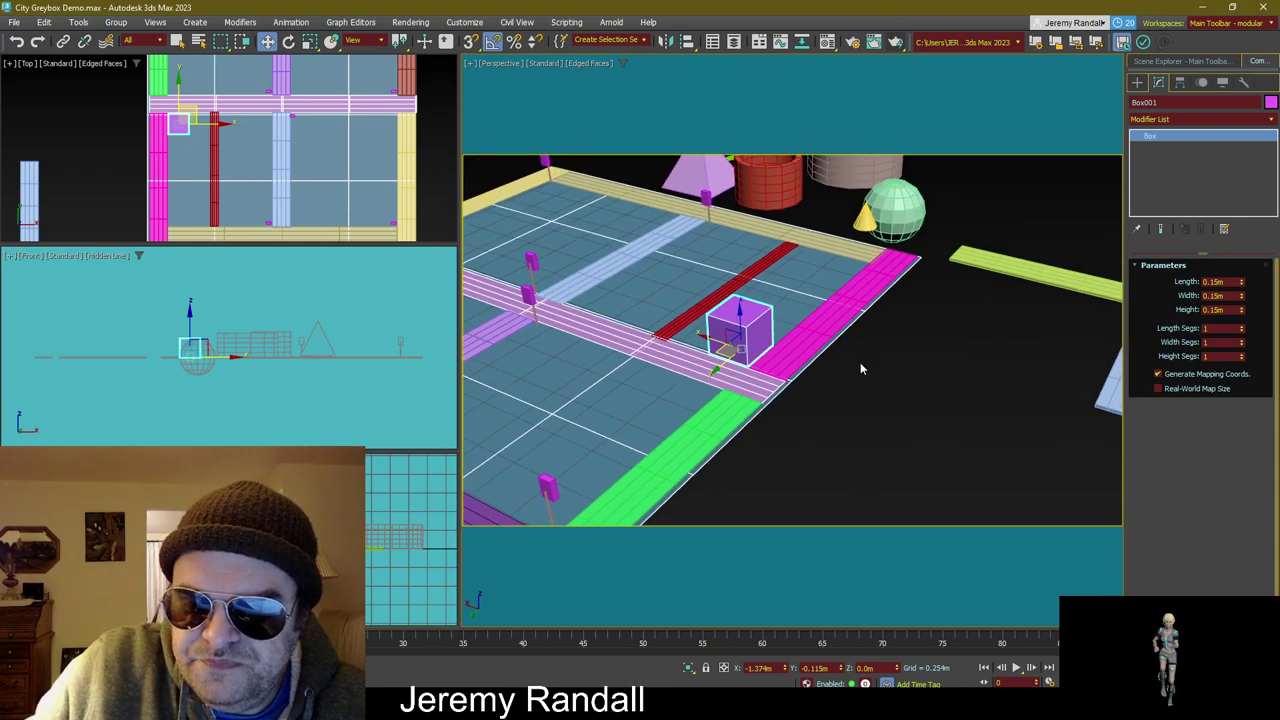
Step: Copy the cube upward and flatten the copy into a slightly wider thin cap slab
mouse_move(700, 330)
shift+mouse_down()
mouse_move(698, 232)
mouse_move(697, 252)
shift+mouse_up()
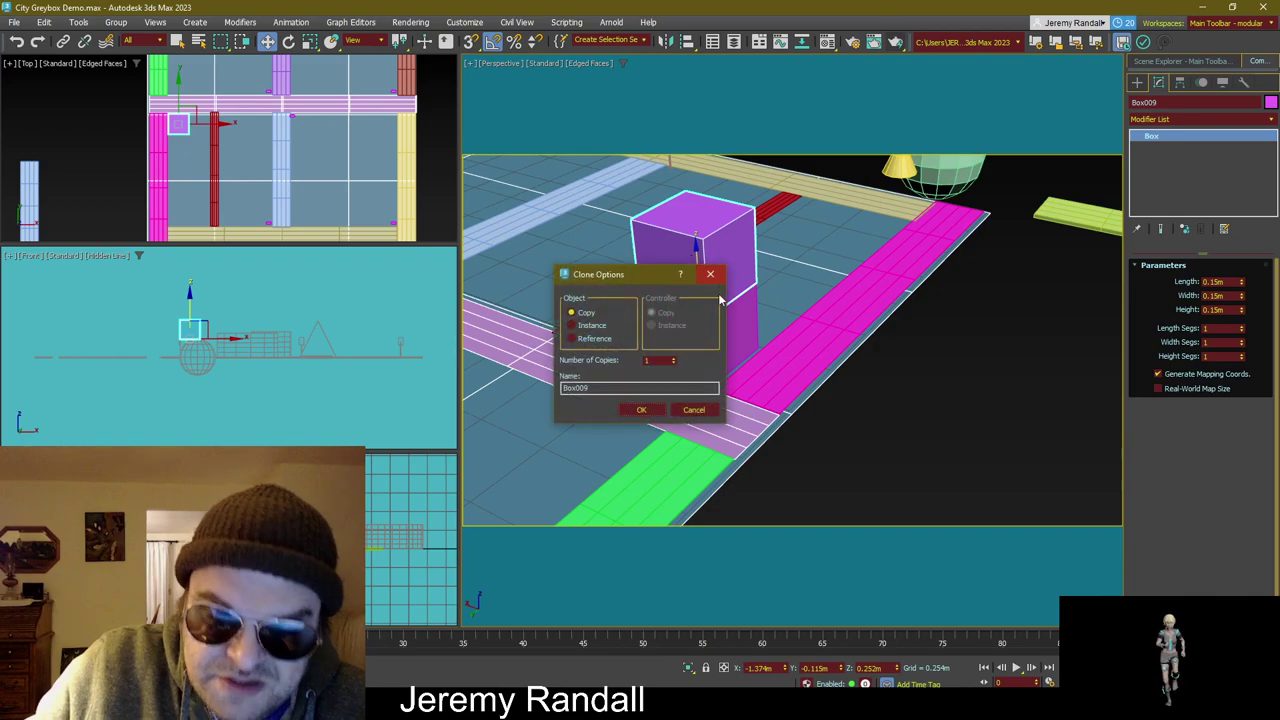
click(654, 411)
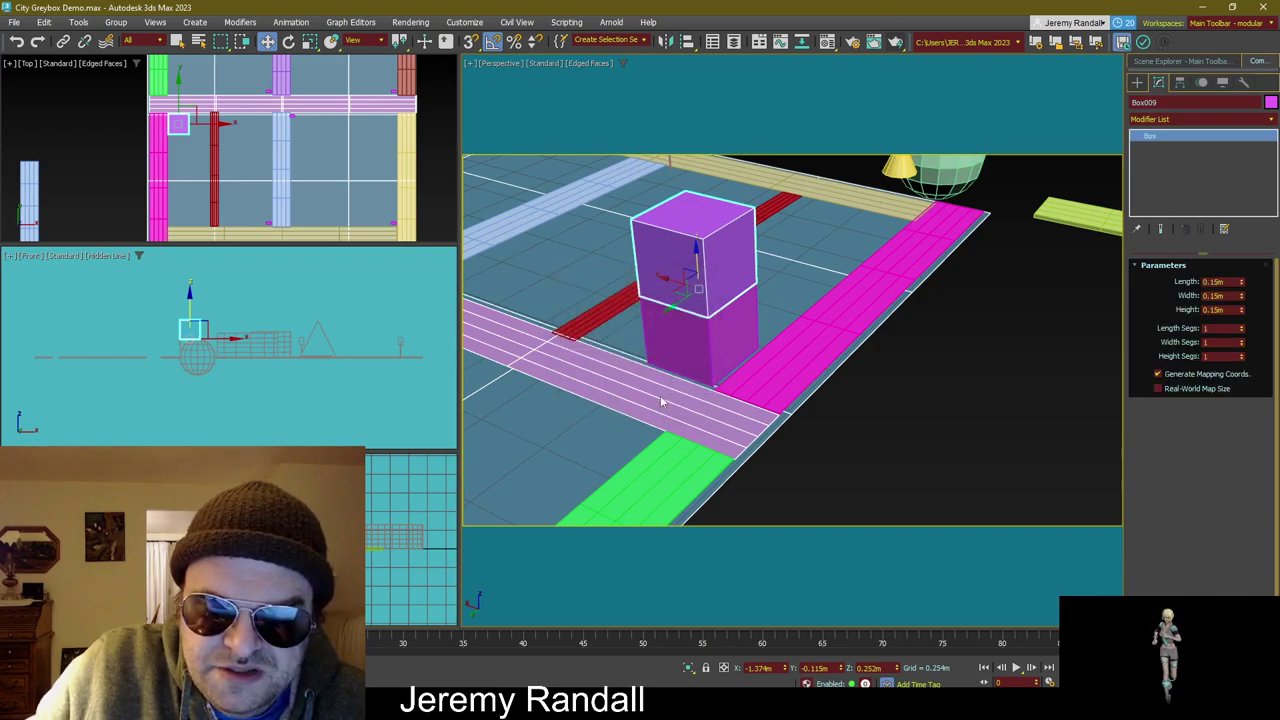
key(r)
drag(697, 262, 703, 440)
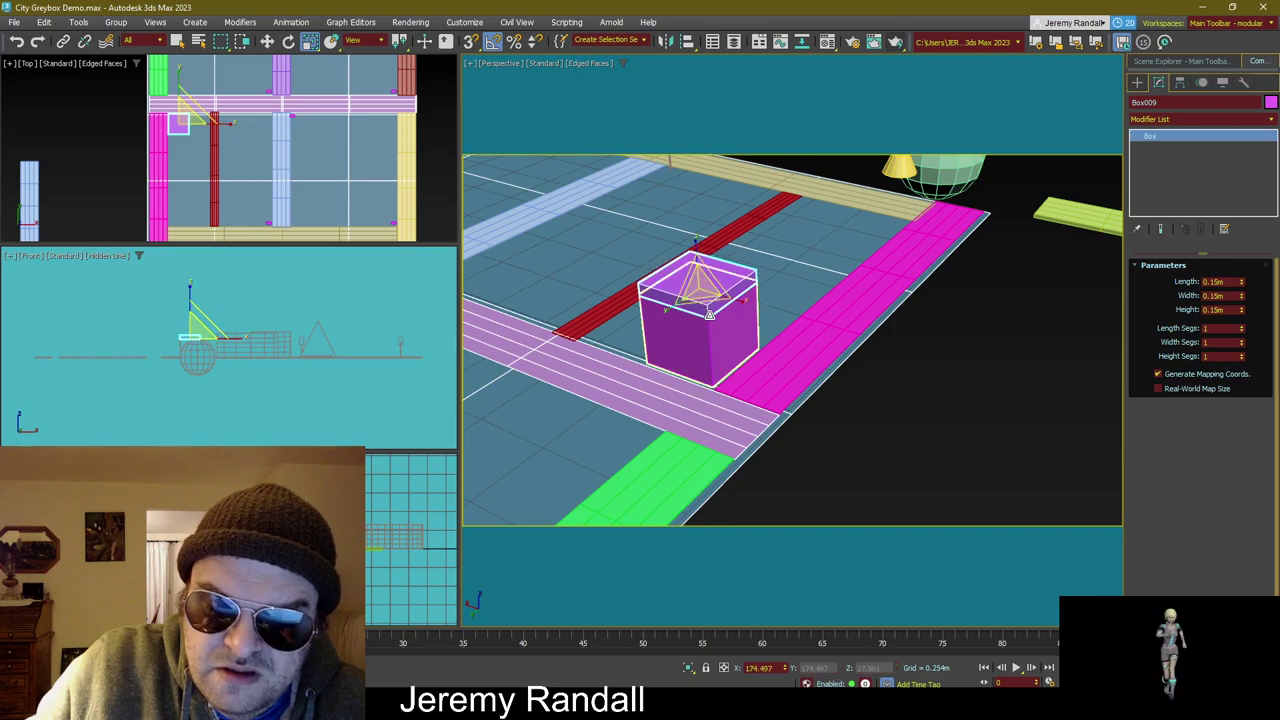
drag(705, 298, 745, 300)
key(w)
alt+middle_drag(745, 300, 926, 349)
Step: Give the top slab Box009 a green object colour
click(830, 364)
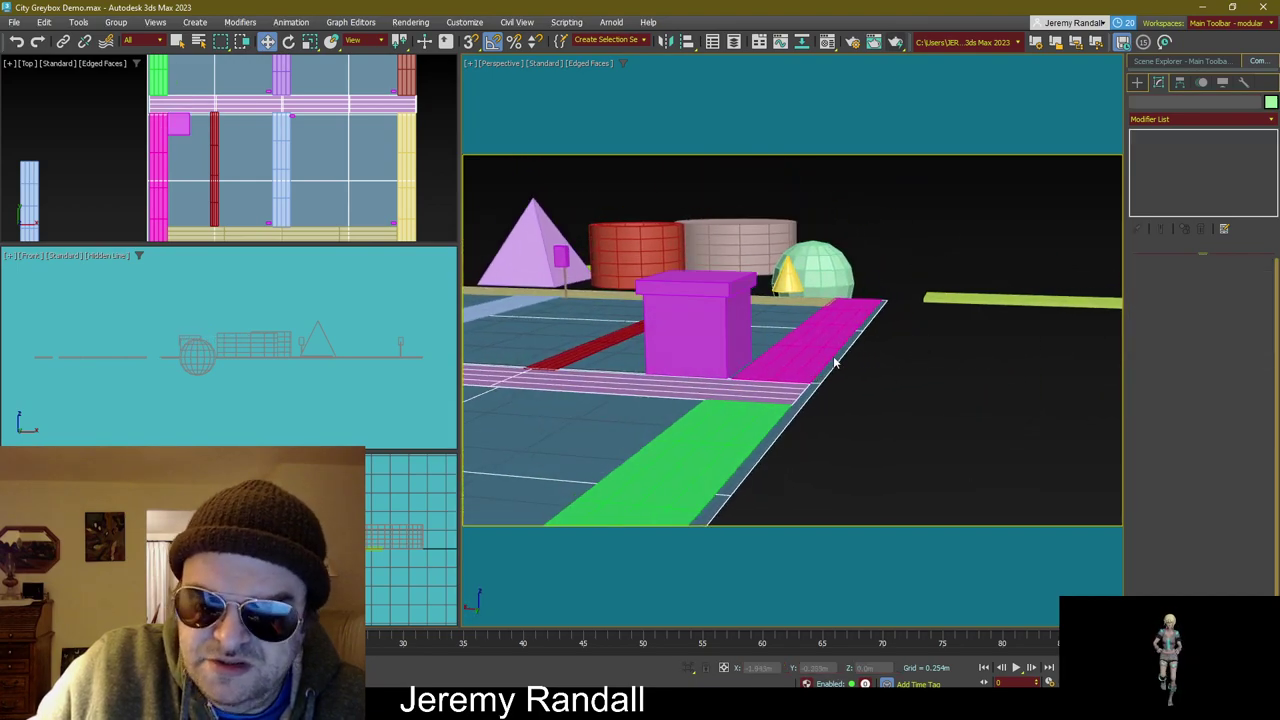
click(733, 338)
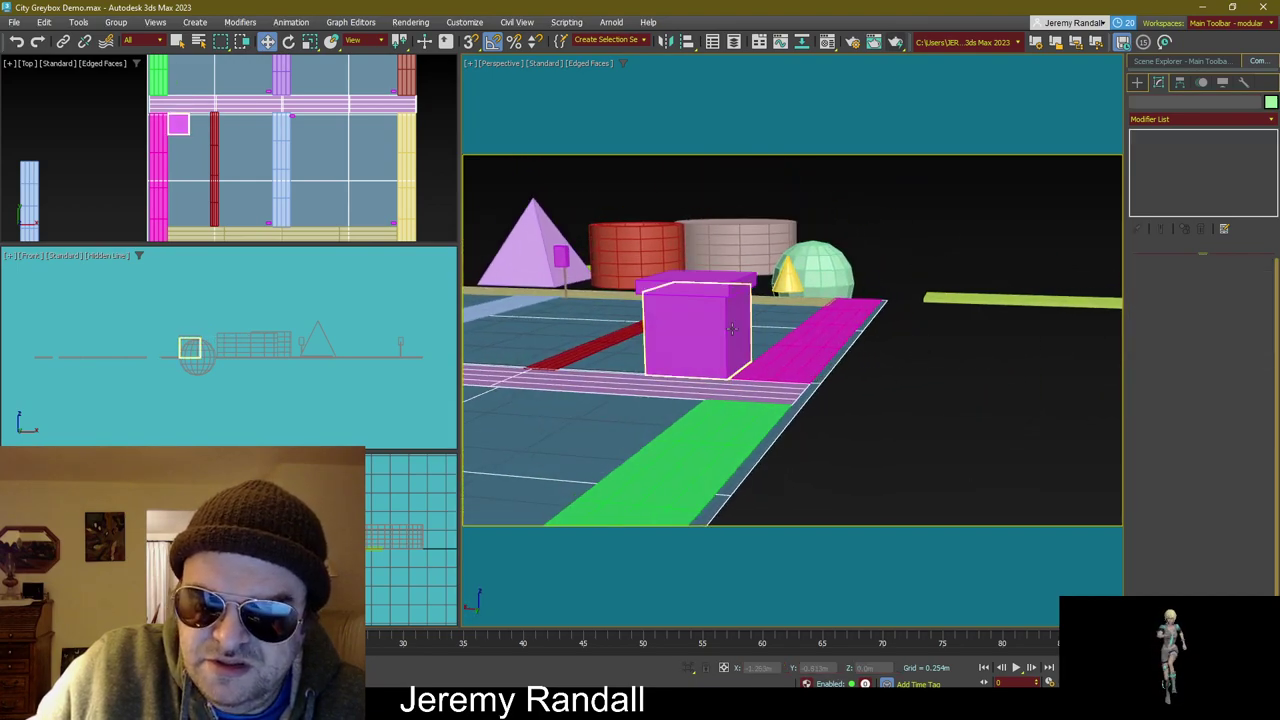
click(700, 287)
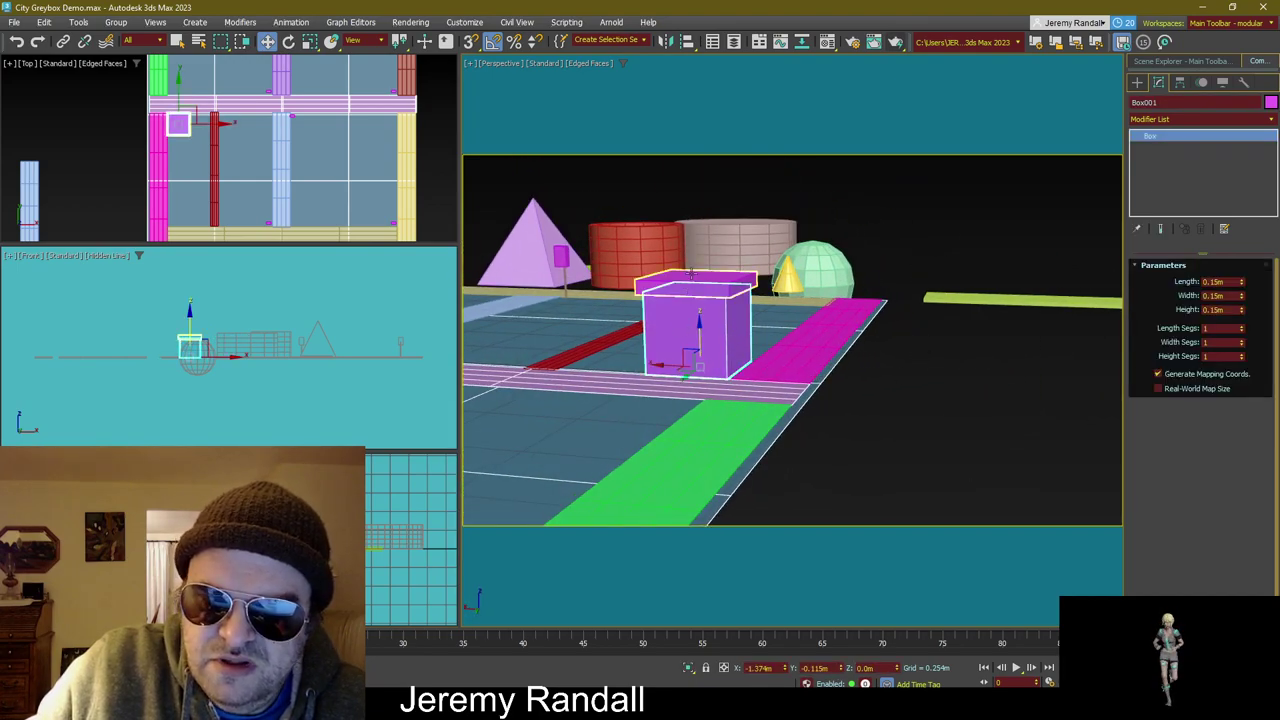
click(698, 325)
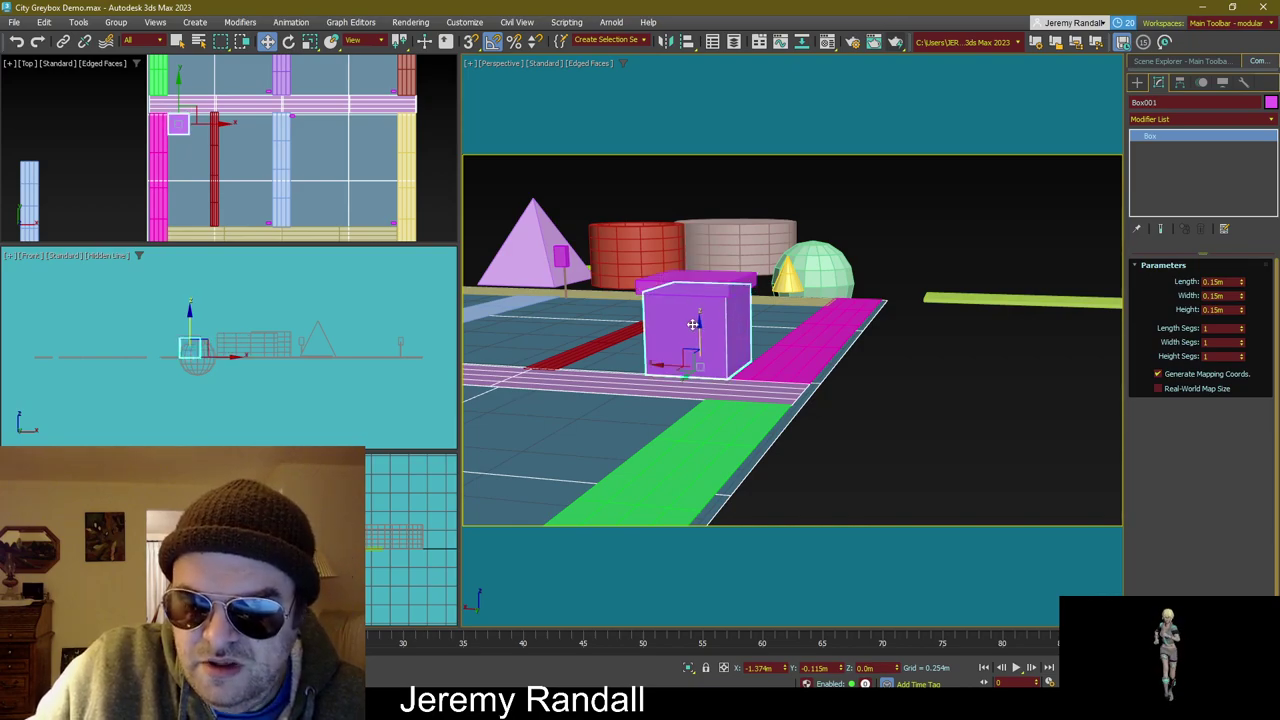
click(879, 370)
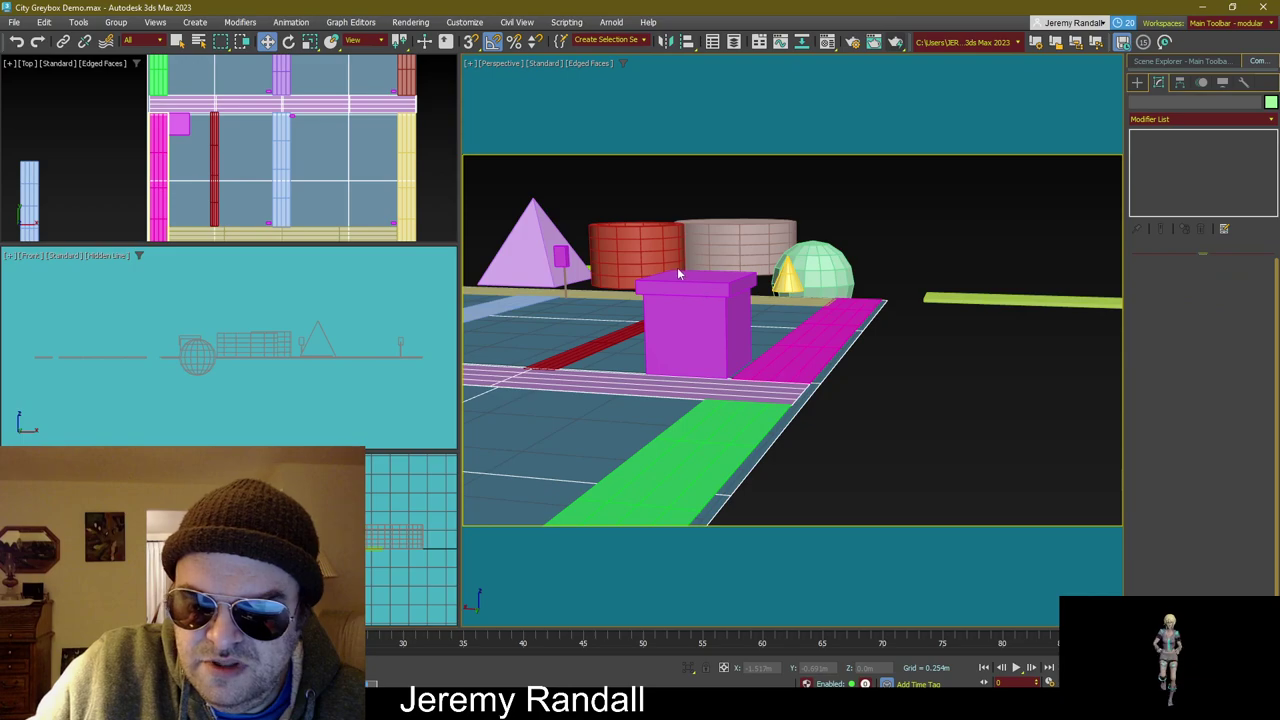
click(695, 293)
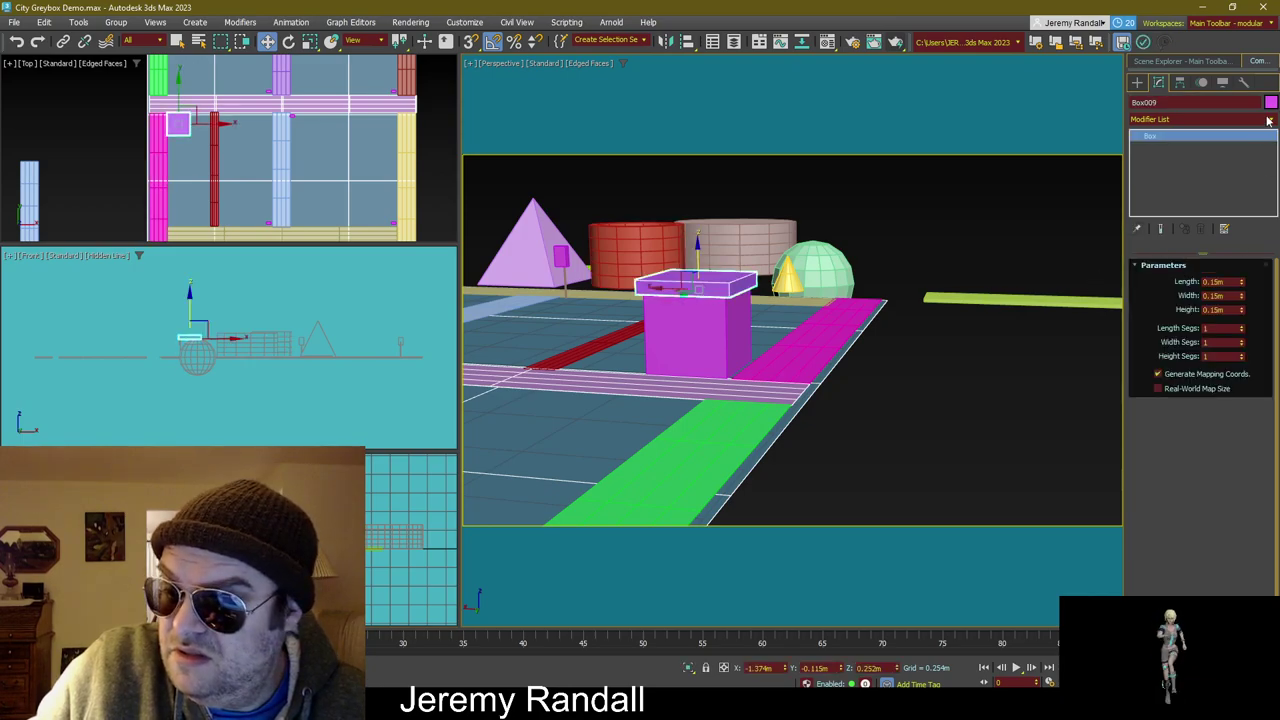
click(1270, 102)
click(632, 344)
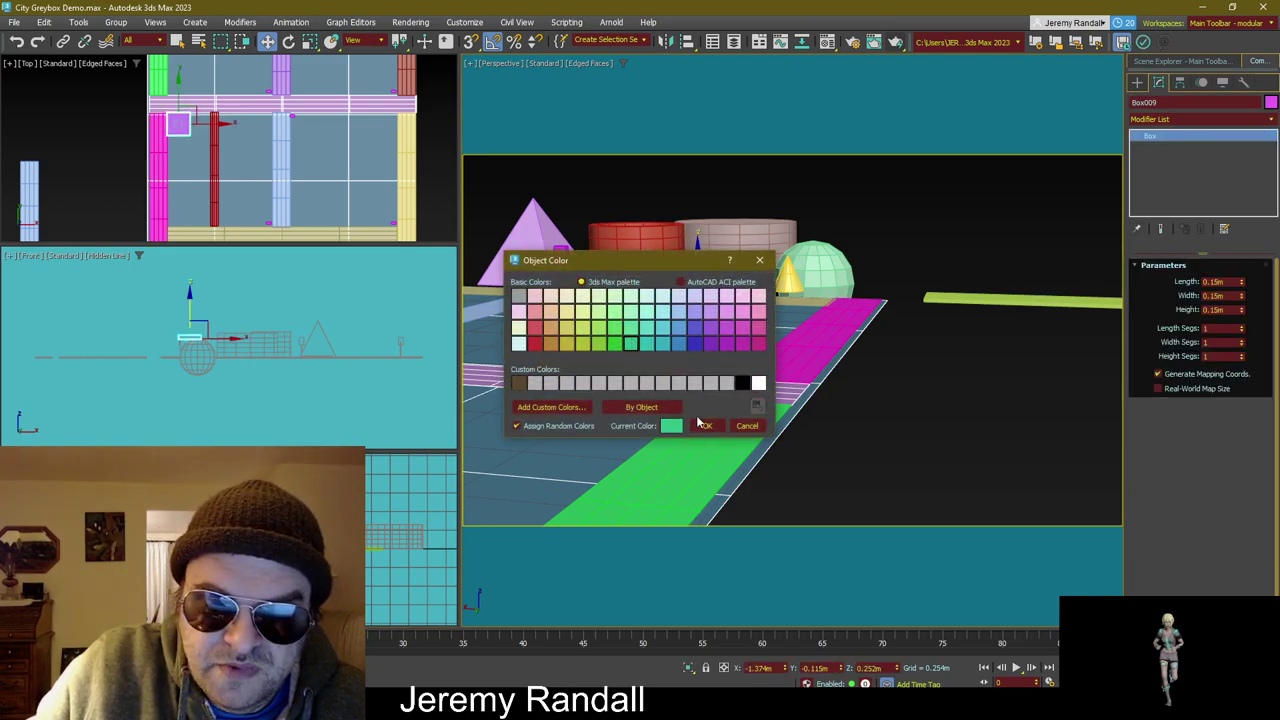
click(707, 425)
click(880, 456)
mouse_move(869, 444)
alt+middle_down()
mouse_move(877, 373)
mouse_move(830, 350)
mouse_move(794, 372)
mouse_move(872, 368)
mouse_move(876, 426)
alt+middle_up()
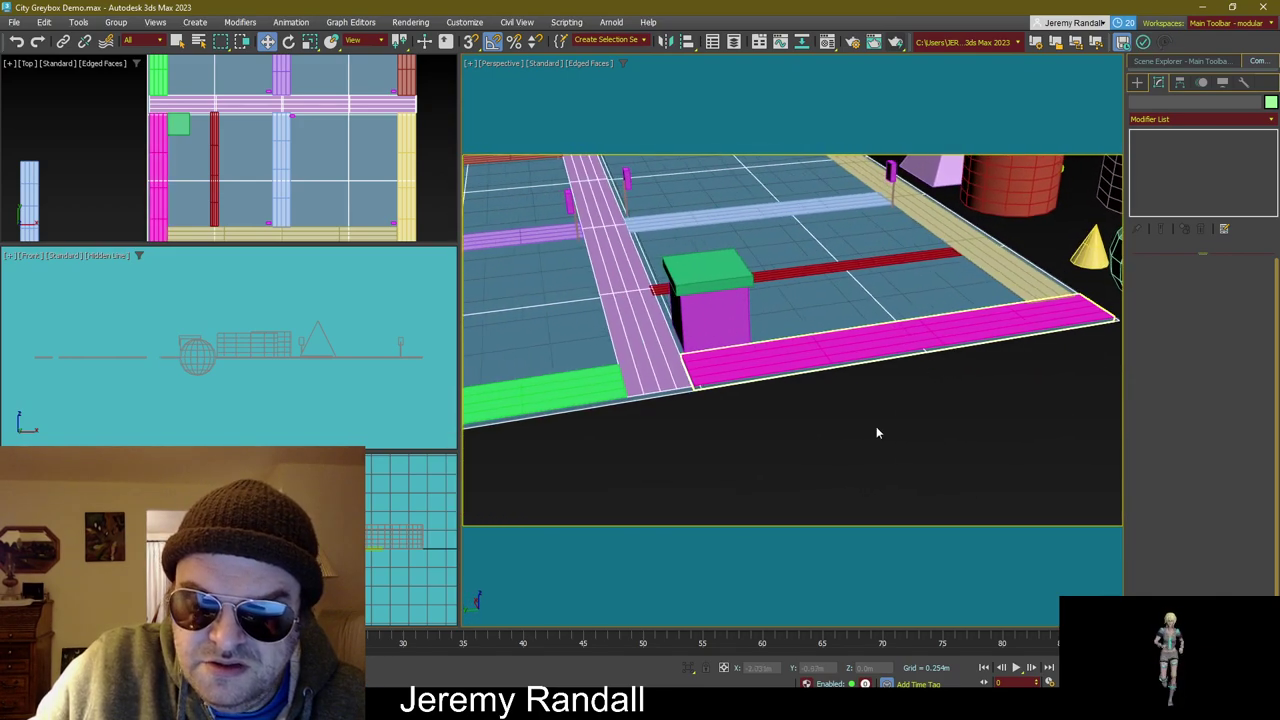
click(709, 326)
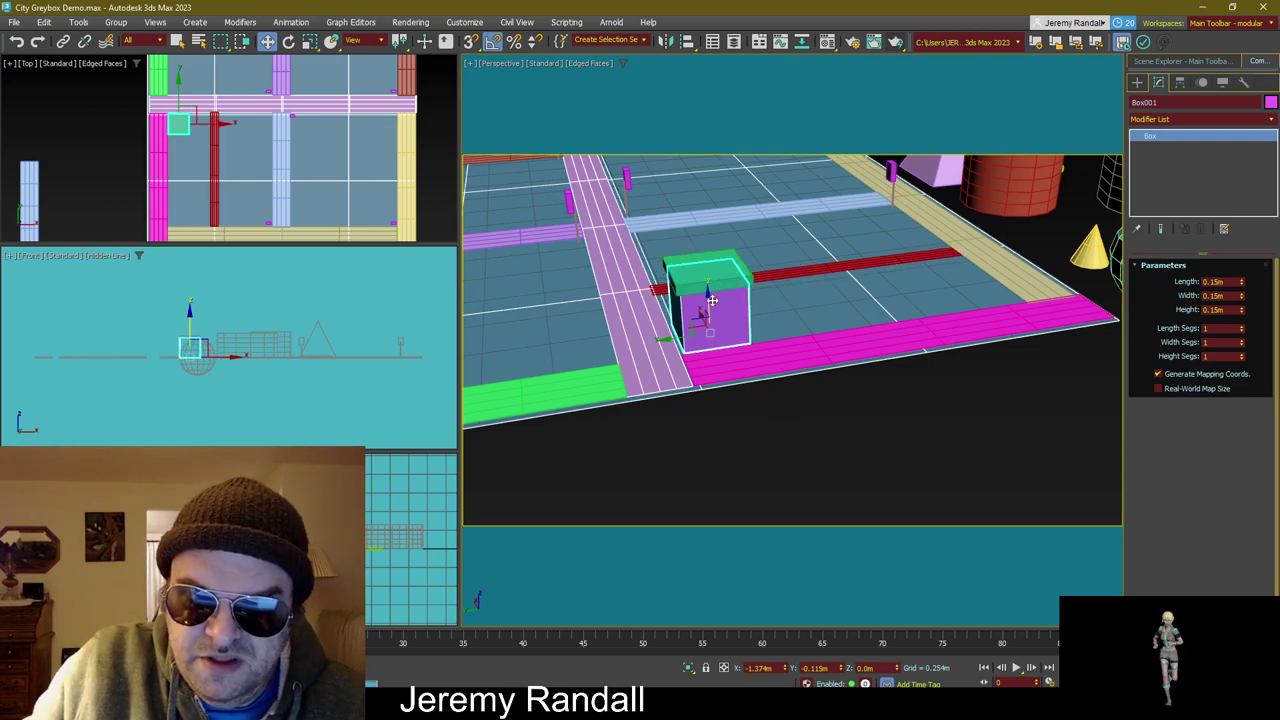
Step: Clone the magenta box upward, then stack a copy of green slab Box009 on top of it
mouse_move(712, 302)
shift+mouse_down()
mouse_move(718, 226)
mouse_move(708, 240)
shift+mouse_up()
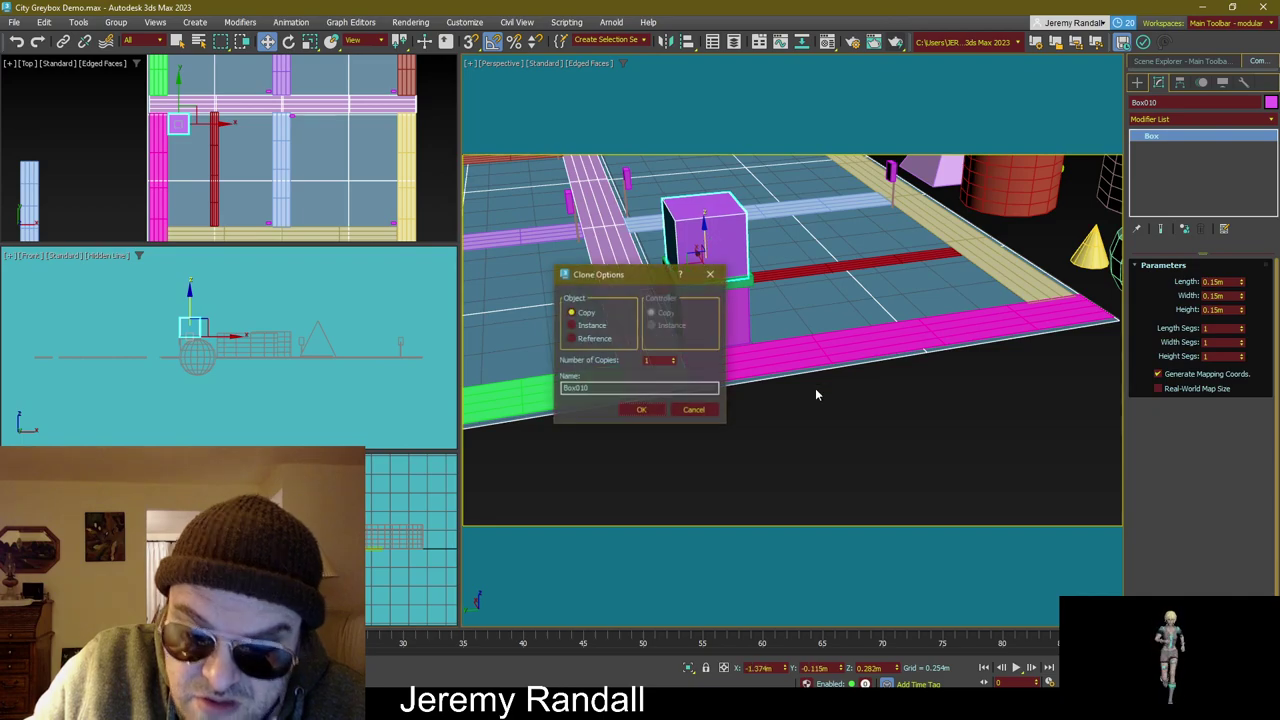
click(630, 409)
click(819, 456)
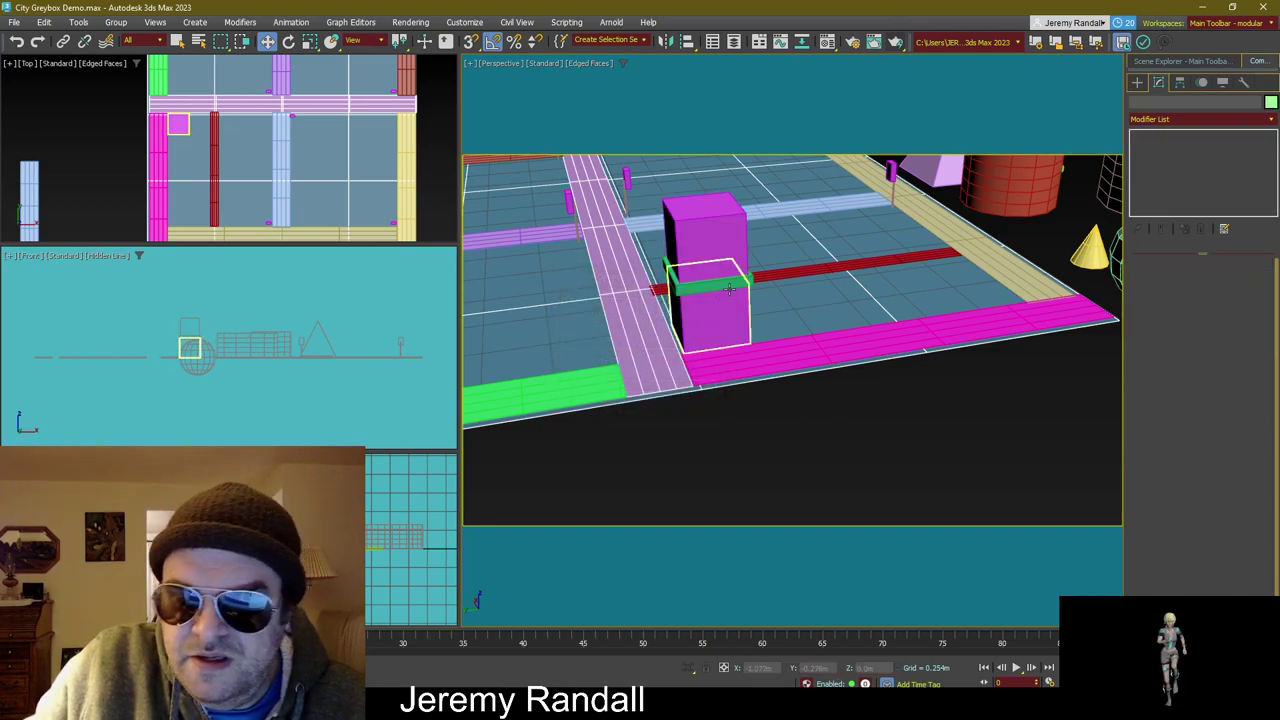
click(707, 250)
mouse_move(707, 247)
shift+mouse_down()
mouse_move(700, 166)
mouse_move(698, 178)
shift+mouse_up()
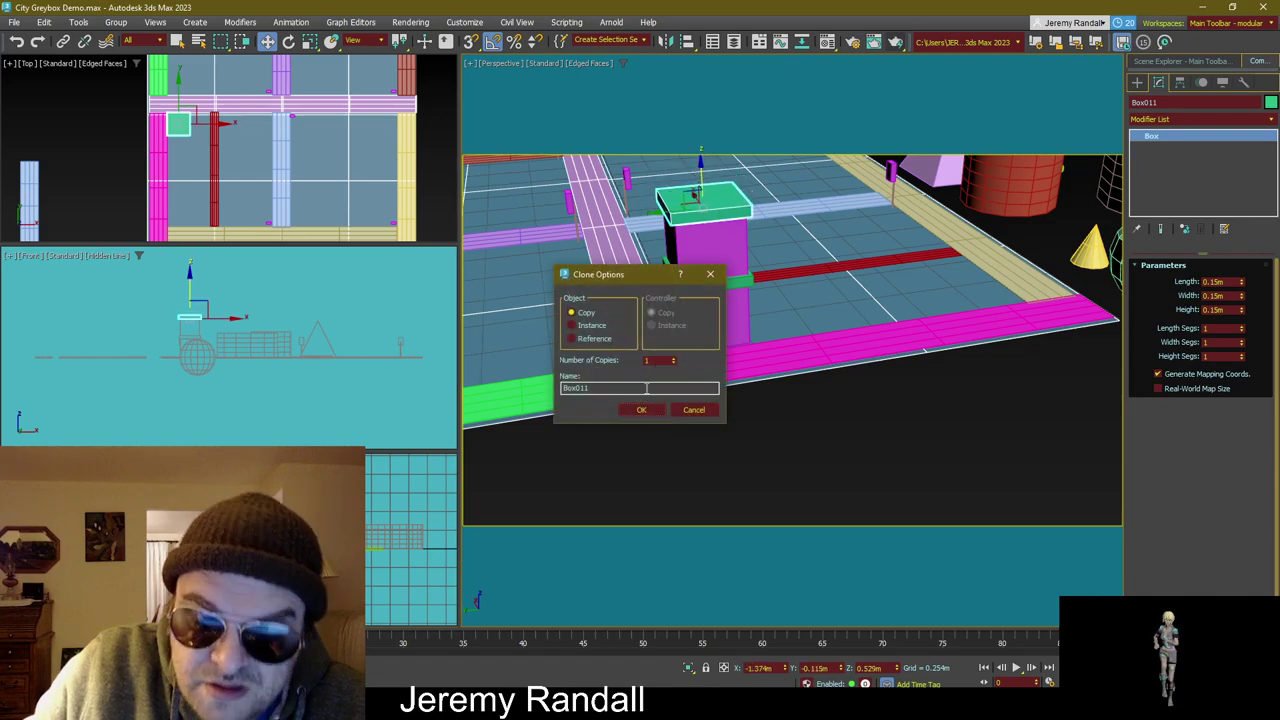
click(630, 409)
Step: Add a third magenta box above Box010 and cap the tower with a green slab copy, Box013
mouse_move(775, 340)
middle_down()
mouse_move(790, 458)
mouse_move(836, 421)
mouse_move(760, 360)
middle_up()
click(745, 346)
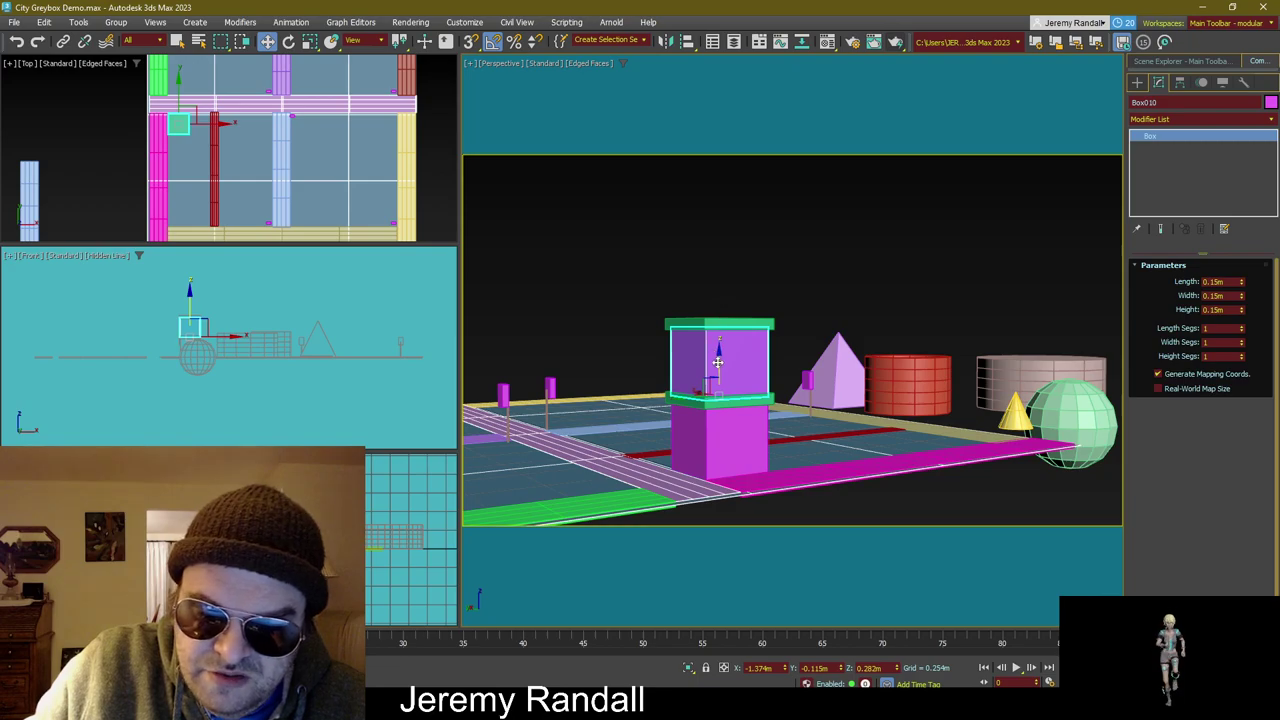
mouse_move(718, 362)
shift+mouse_down()
mouse_move(723, 277)
mouse_move(729, 286)
shift+mouse_up()
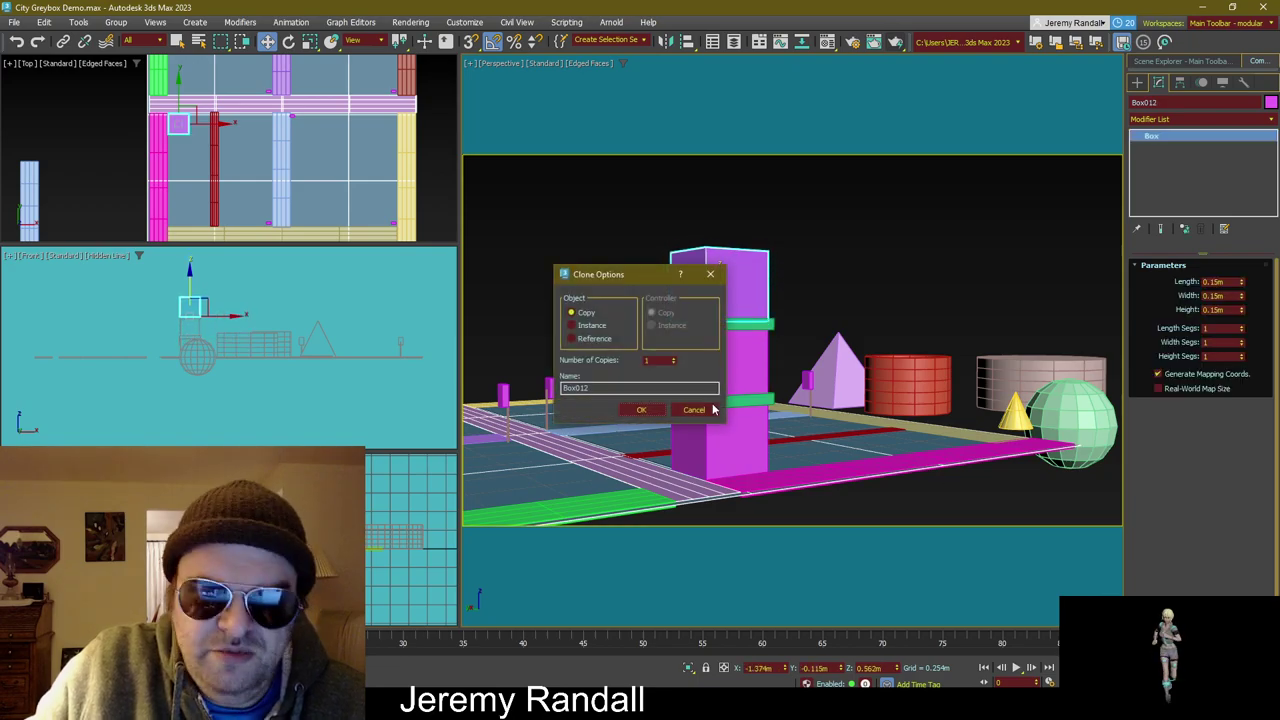
click(659, 413)
alt+middle_drag(700, 400, 723, 350)
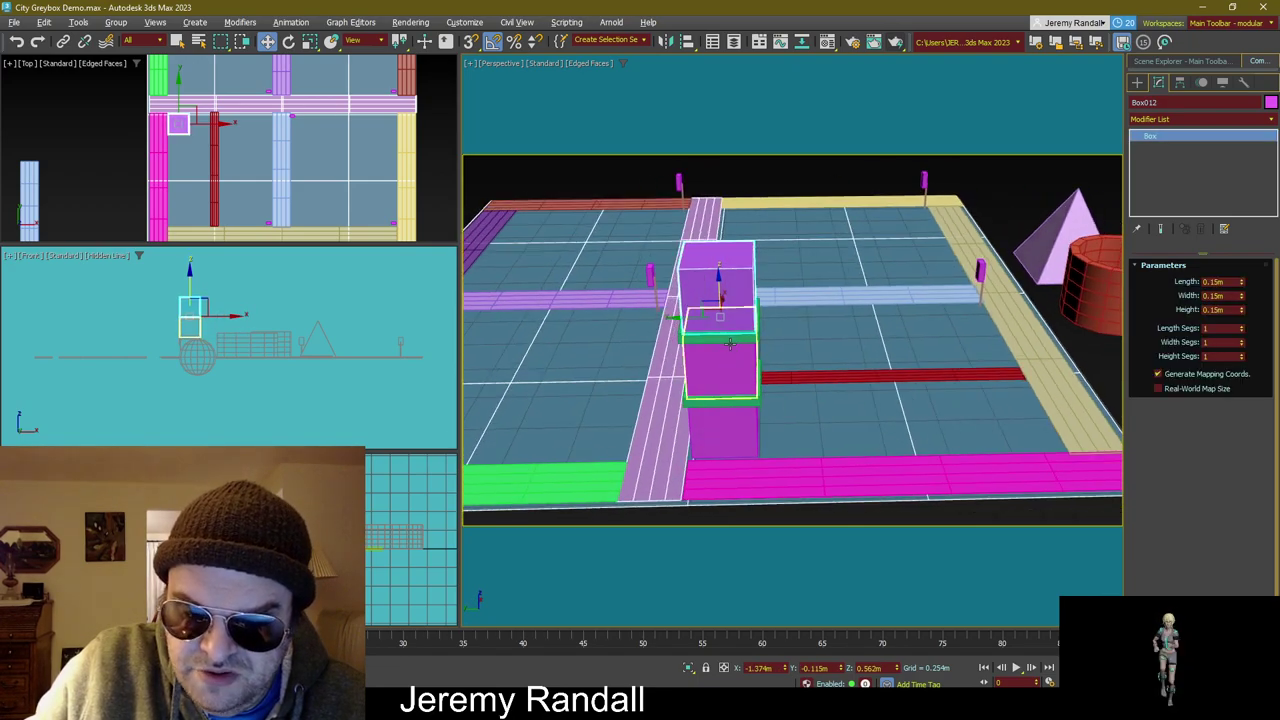
click(724, 310)
mouse_move(719, 297)
shift+mouse_down()
mouse_move(712, 215)
mouse_move(700, 228)
shift+mouse_up()
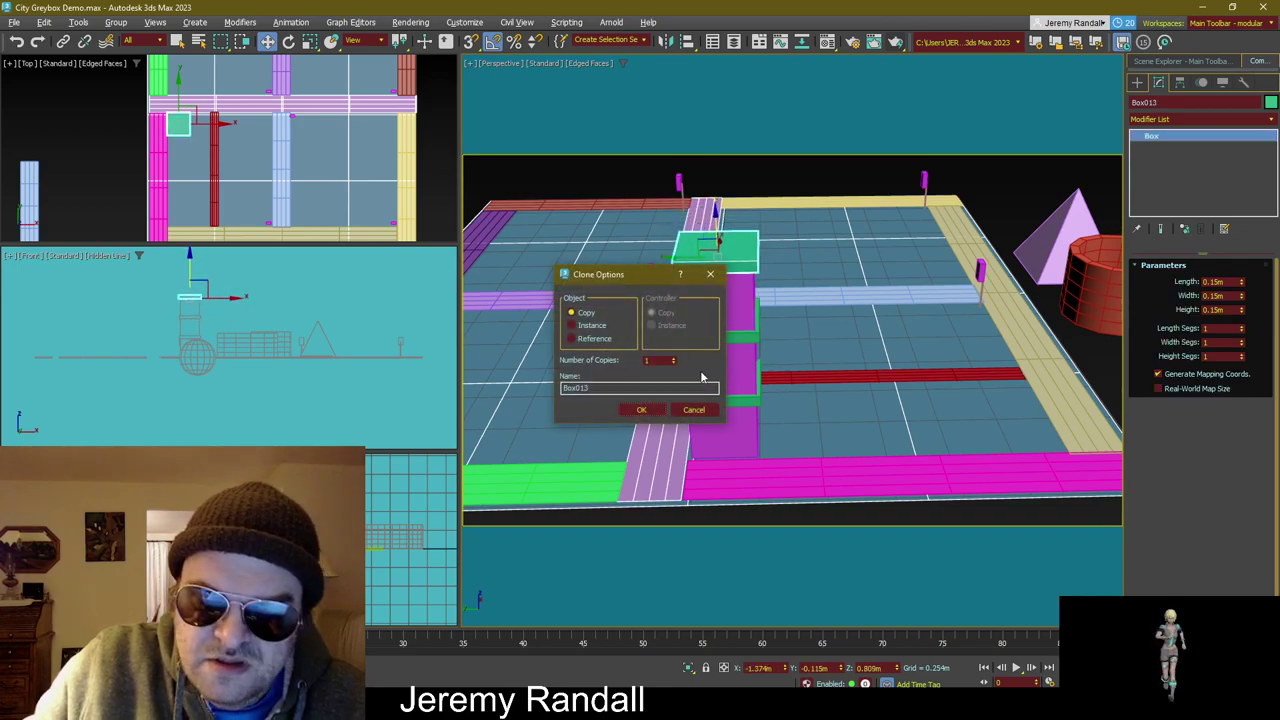
click(651, 415)
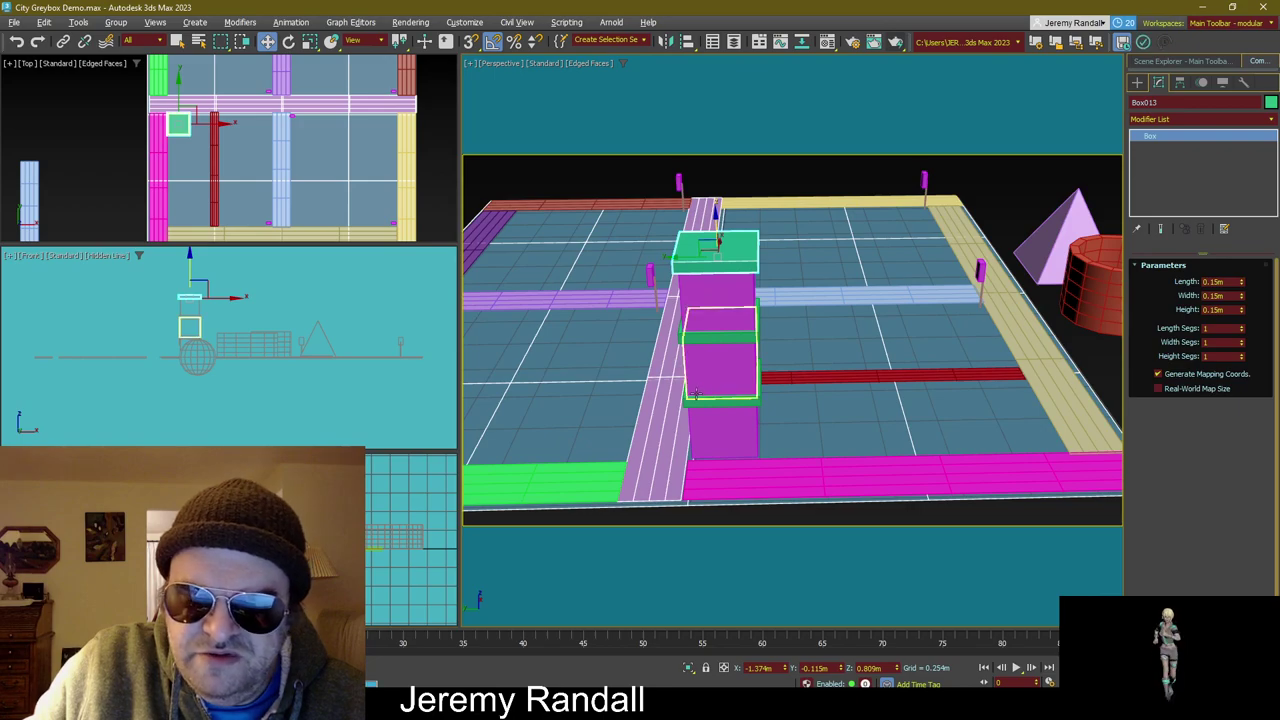
alt+middle_drag(710, 386, 861, 390)
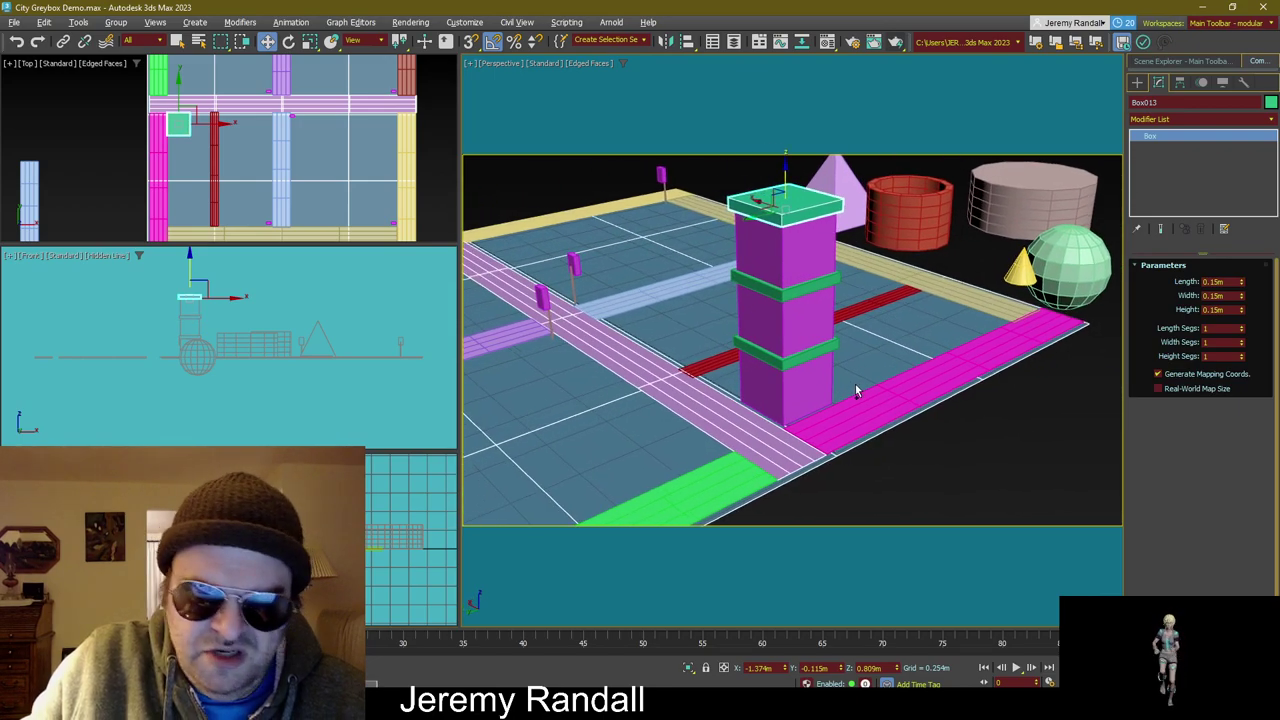
click(917, 472)
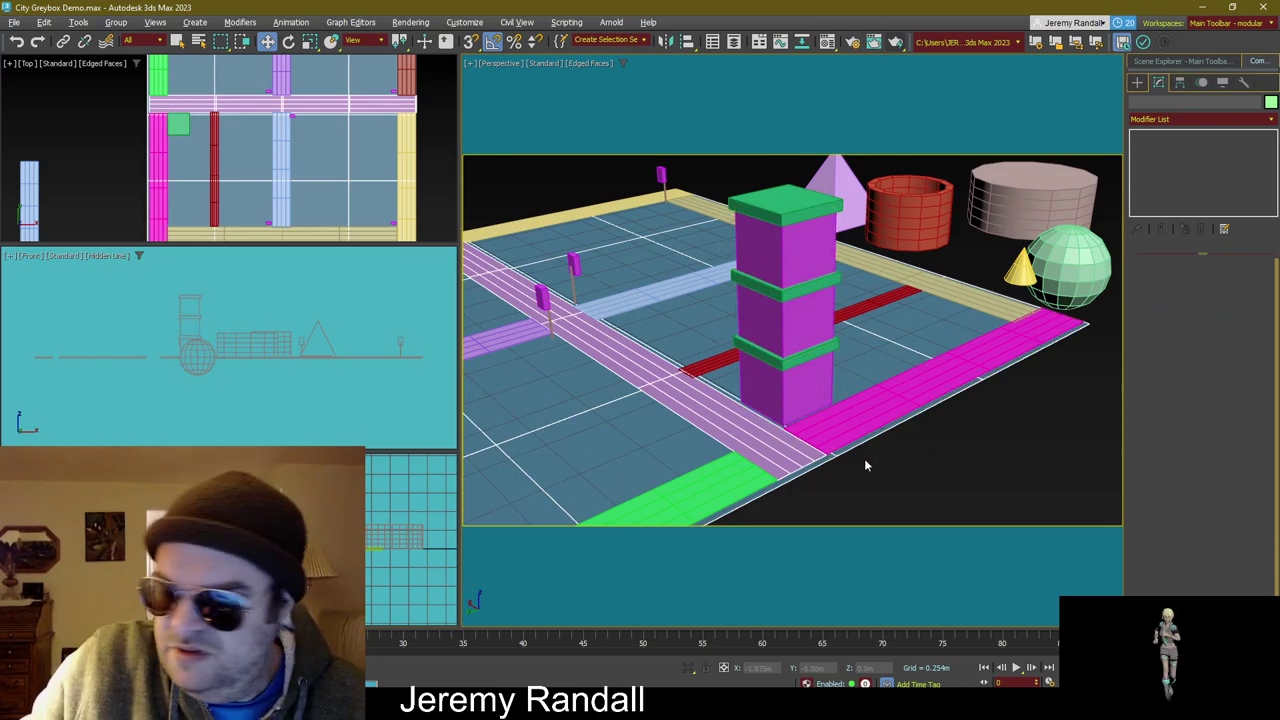
Step: Clone the small 0.15m magenta cube as Box014 and place it off the block beside the lime bar
scroll(786, 372, up, 3)
alt+middle_drag(786, 372, 793, 322)
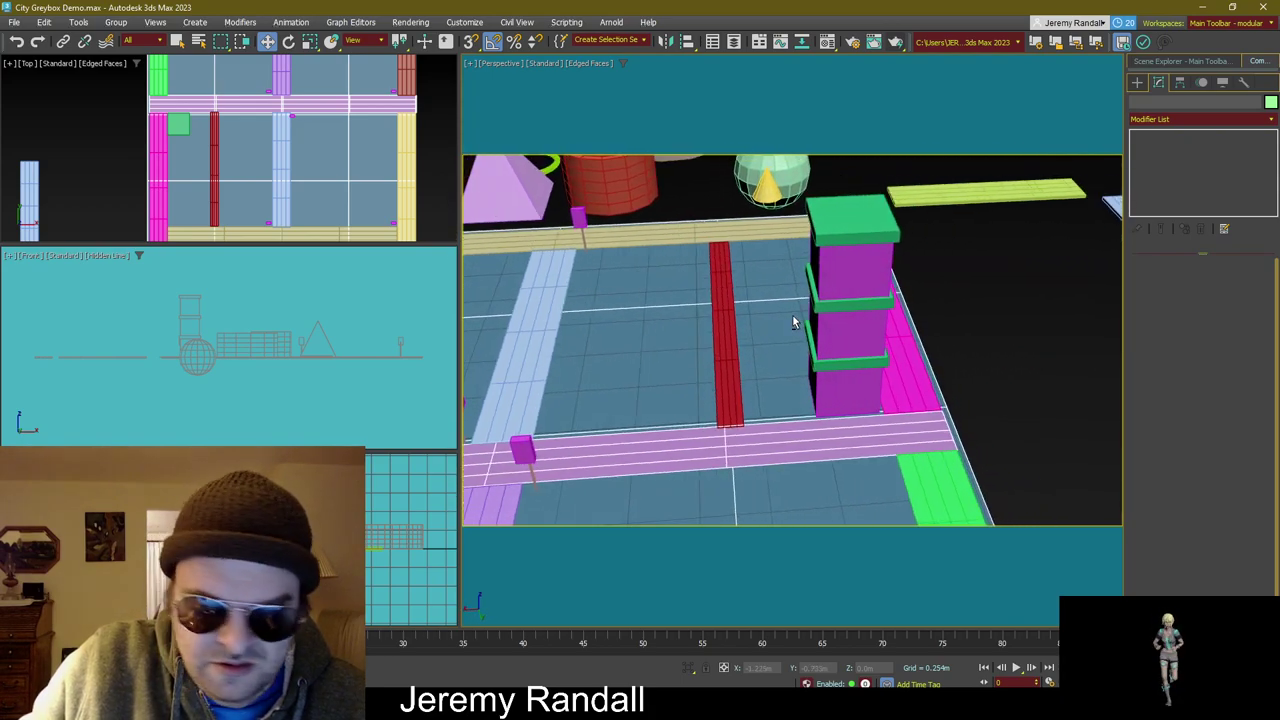
click(810, 370)
scroll(850, 372, down, 4)
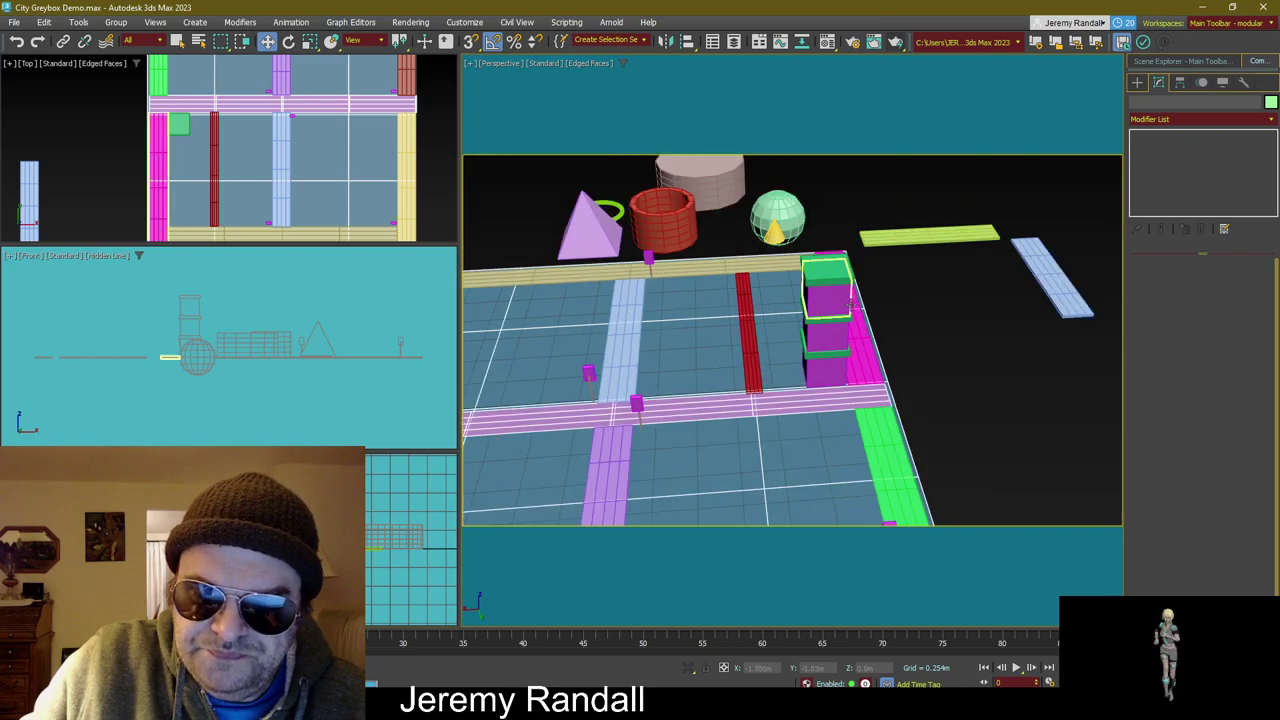
alt+middle_drag(850, 372, 866, 375)
click(822, 392)
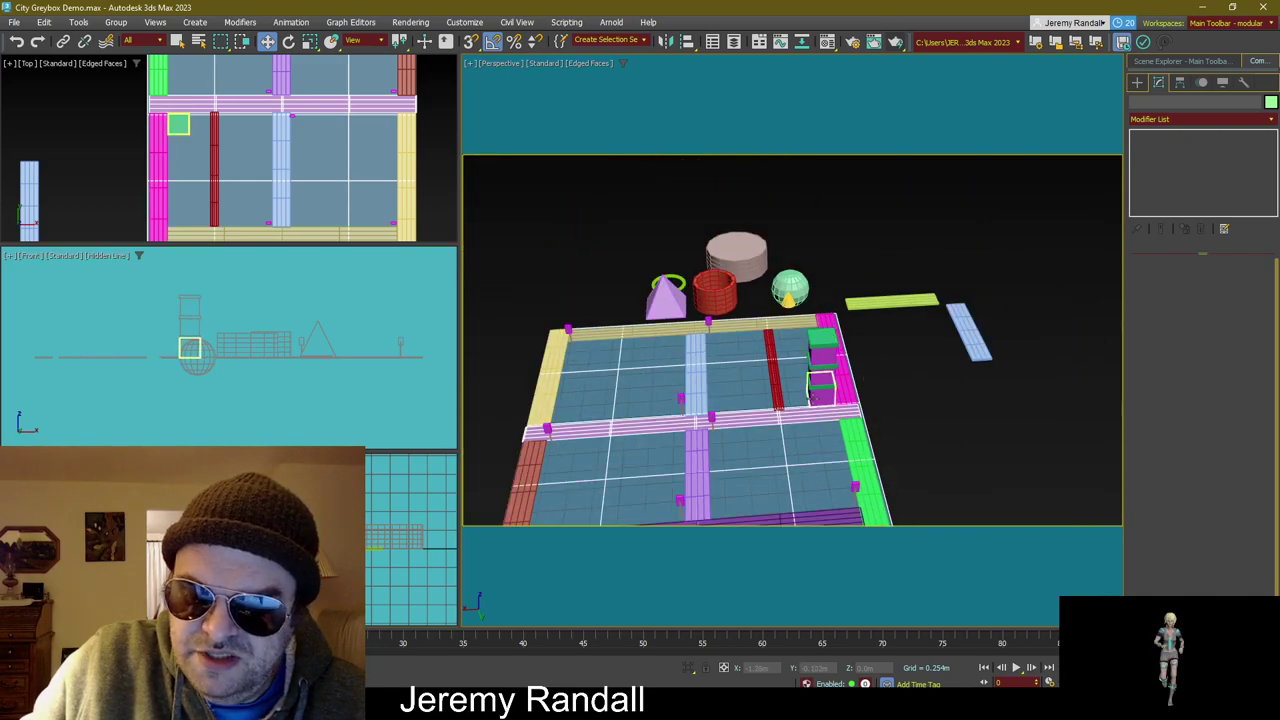
shift+drag(778, 400, 870, 391)
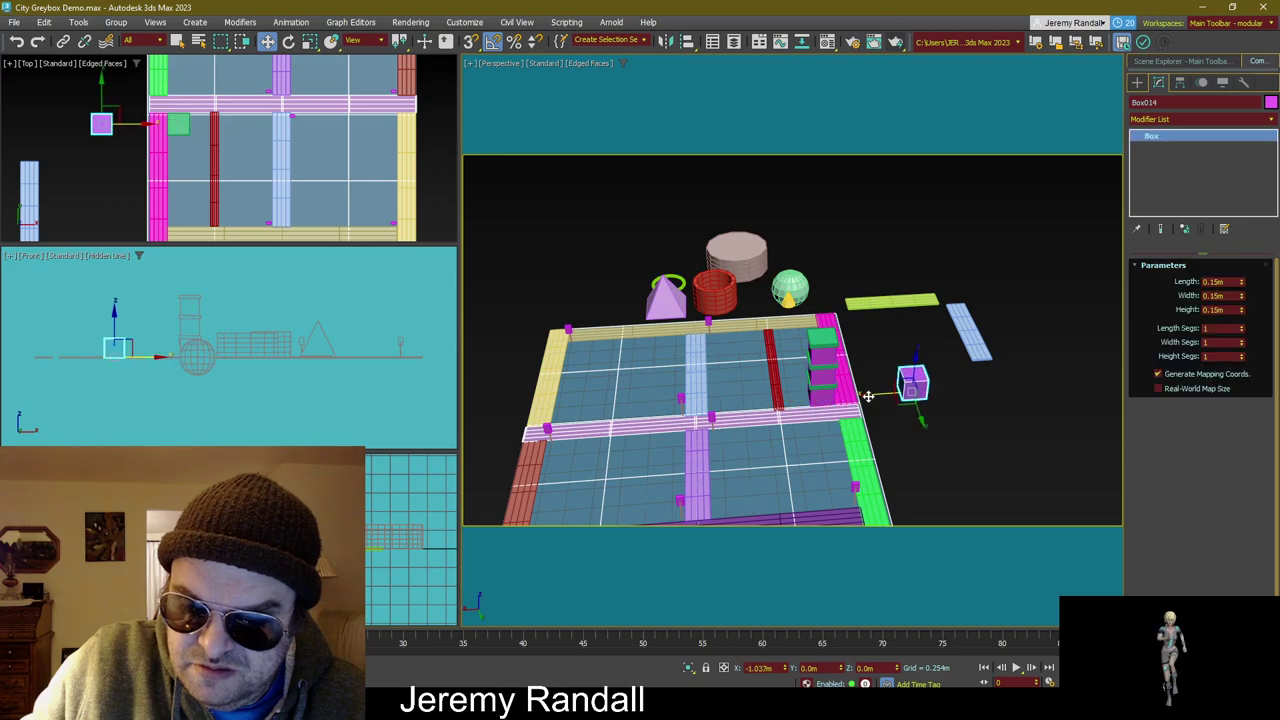
click(643, 409)
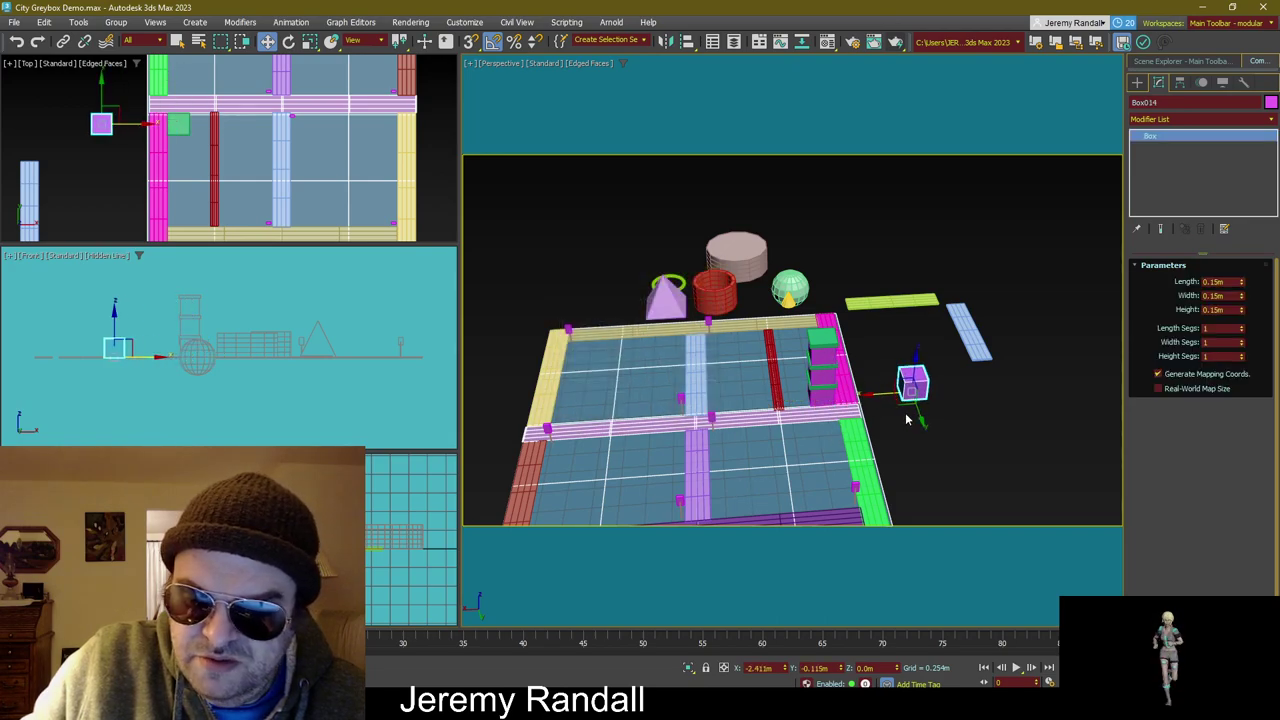
drag(903, 409, 847, 322)
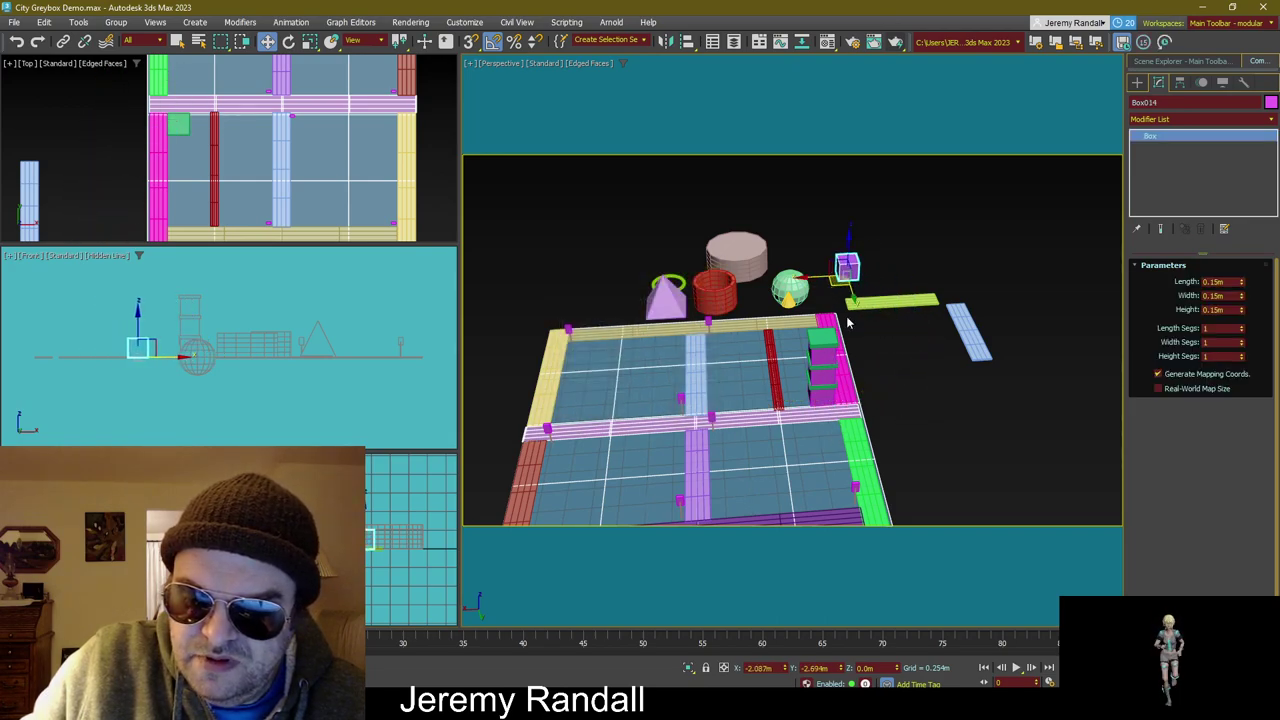
click(904, 383)
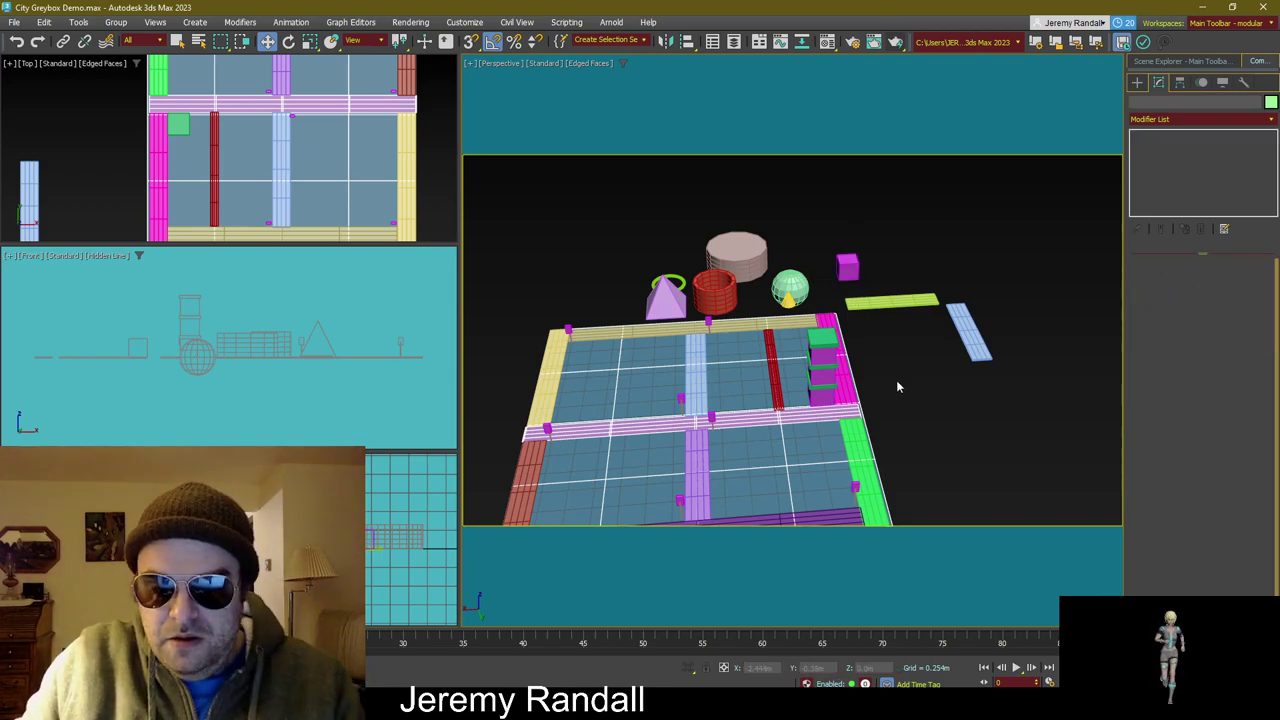
Step: Clone the lilac pyramid upward and colour the copy dark blue
click(676, 307)
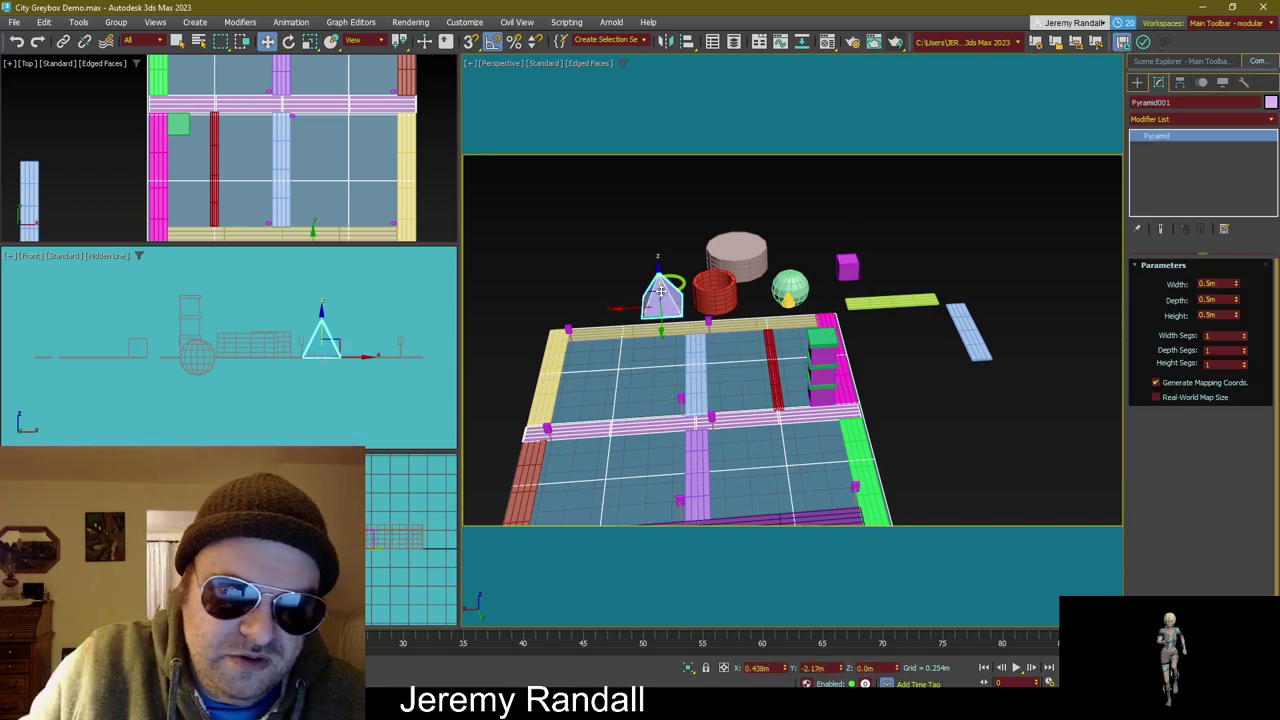
drag(676, 307, 672, 300)
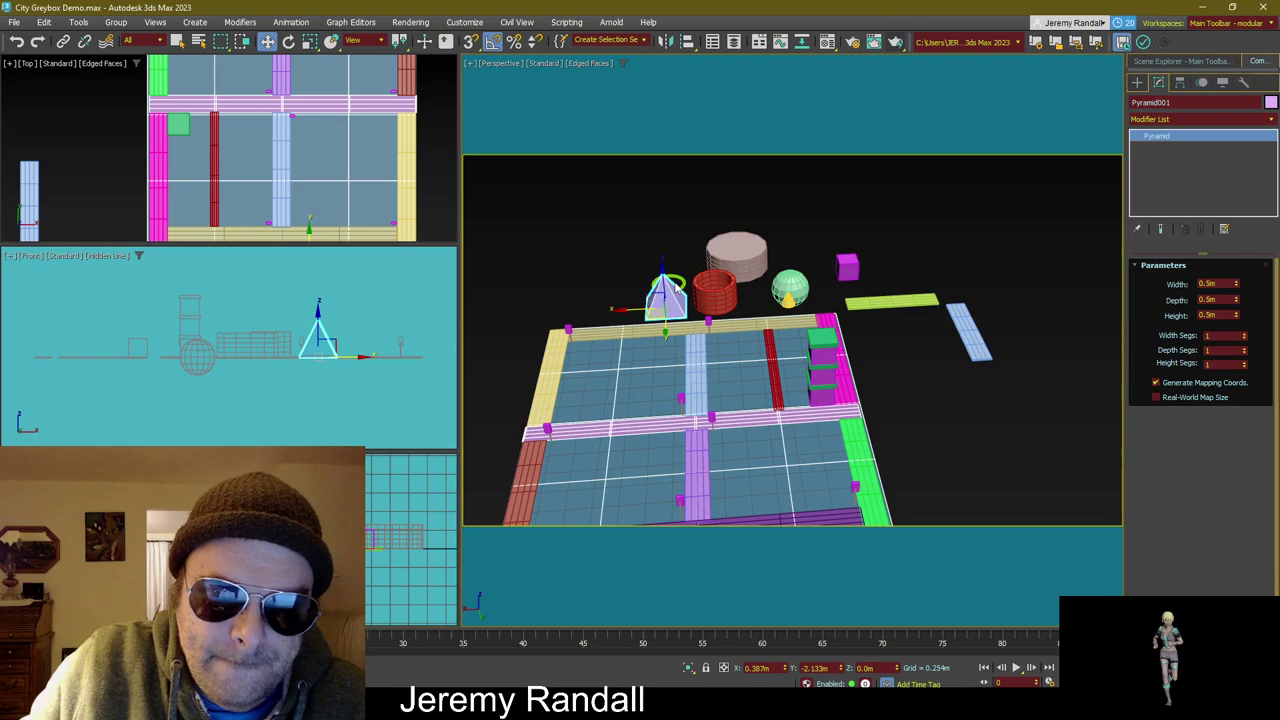
click(676, 287)
click(665, 300)
shift+drag(662, 270, 653, 200)
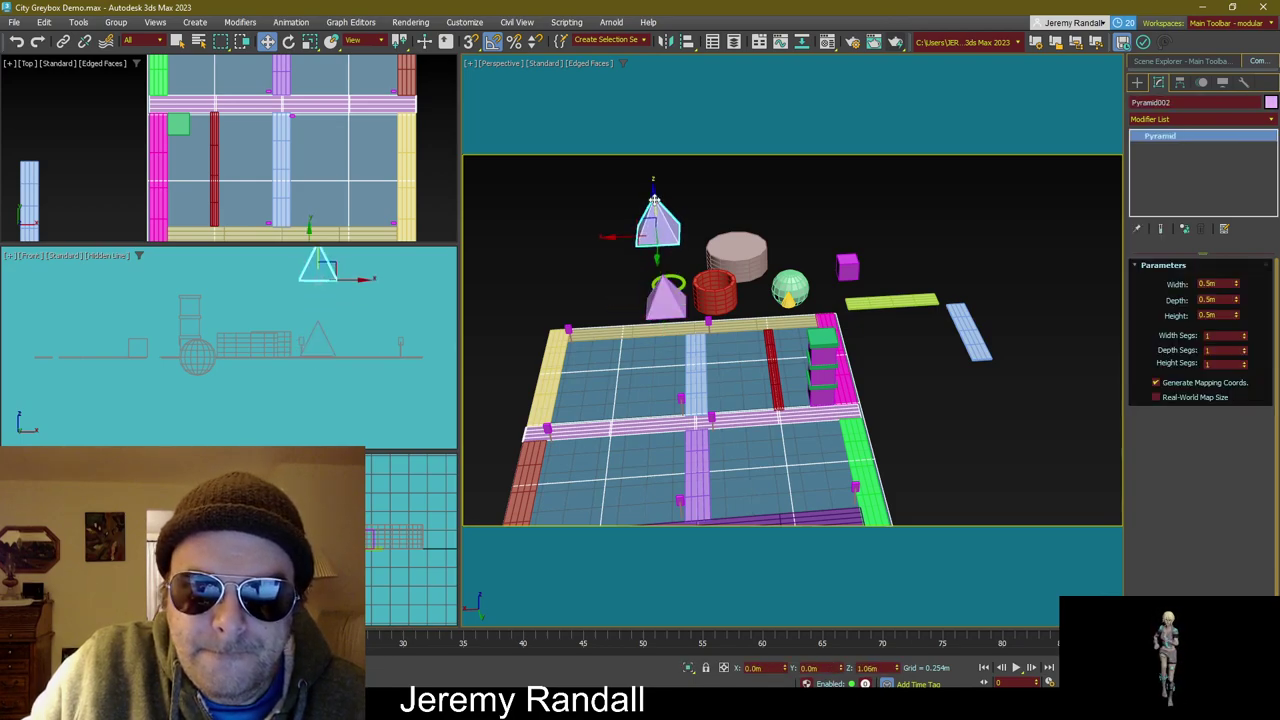
click(643, 412)
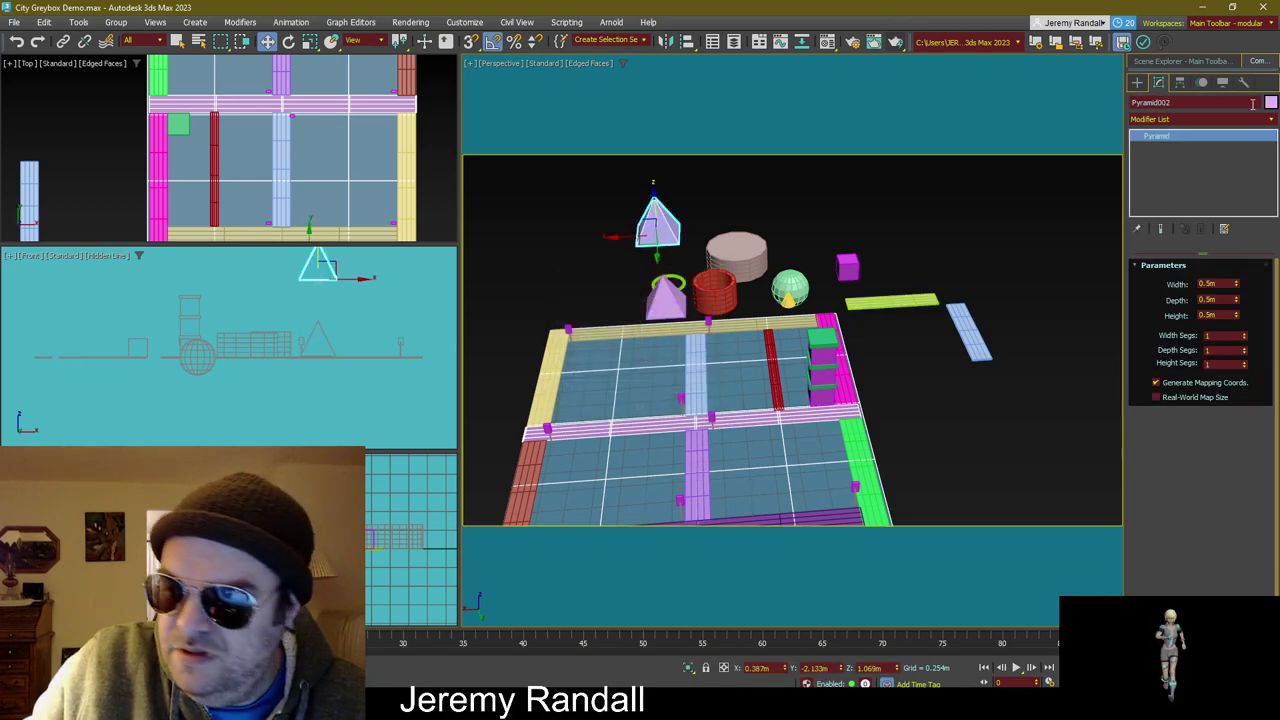
click(1270, 102)
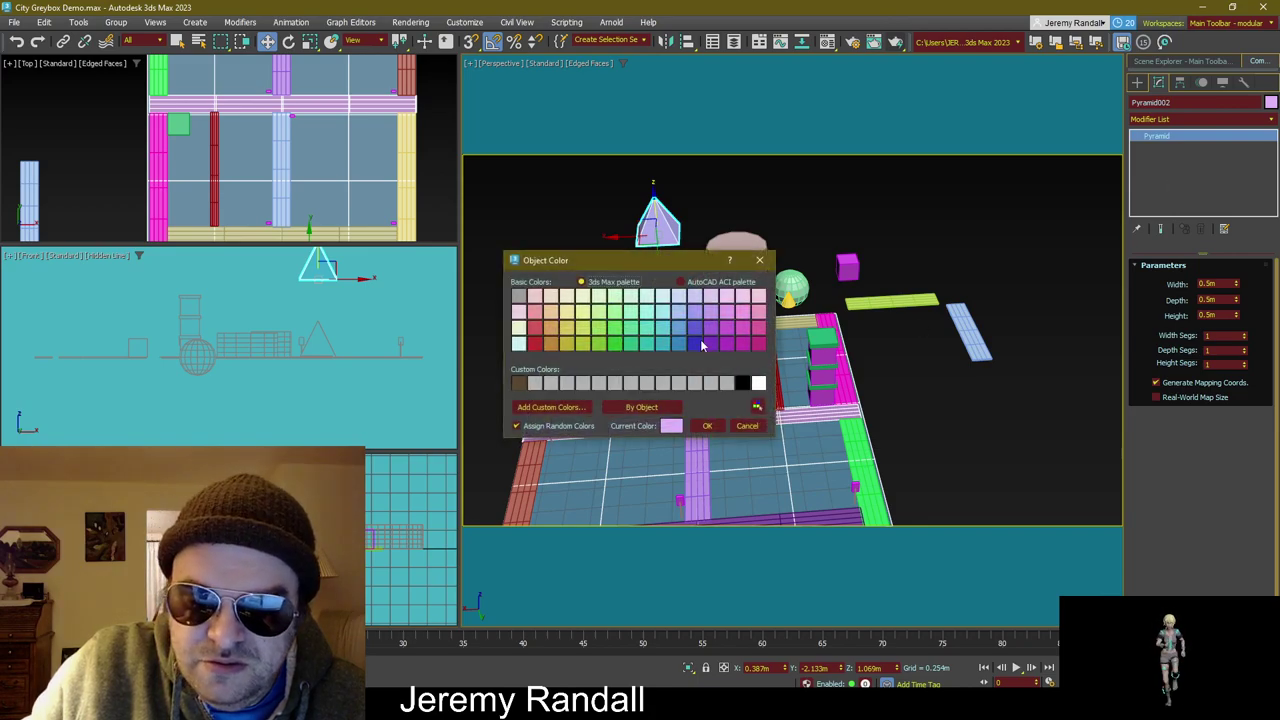
click(700, 341)
click(707, 425)
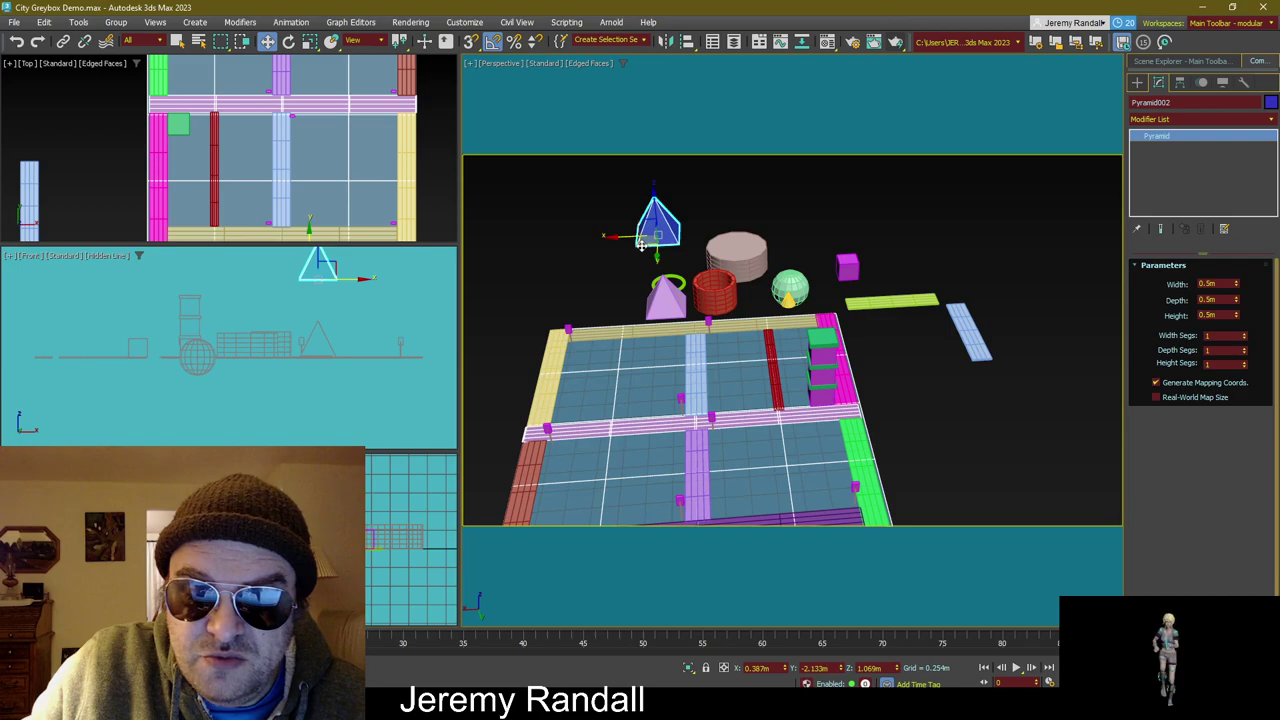
Step: Move the blue Pyramid002 onto the top of the magenta tower using the Front view
drag(642, 246, 804, 327)
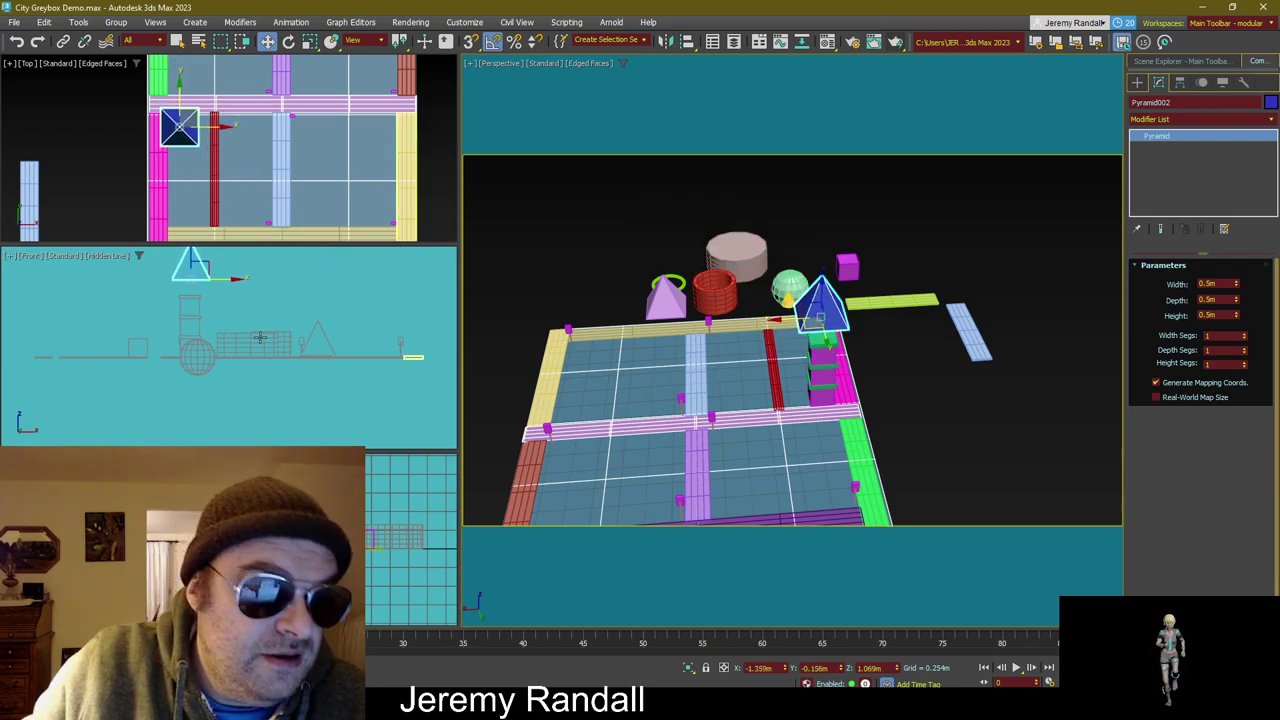
scroll(260, 337, up, 5)
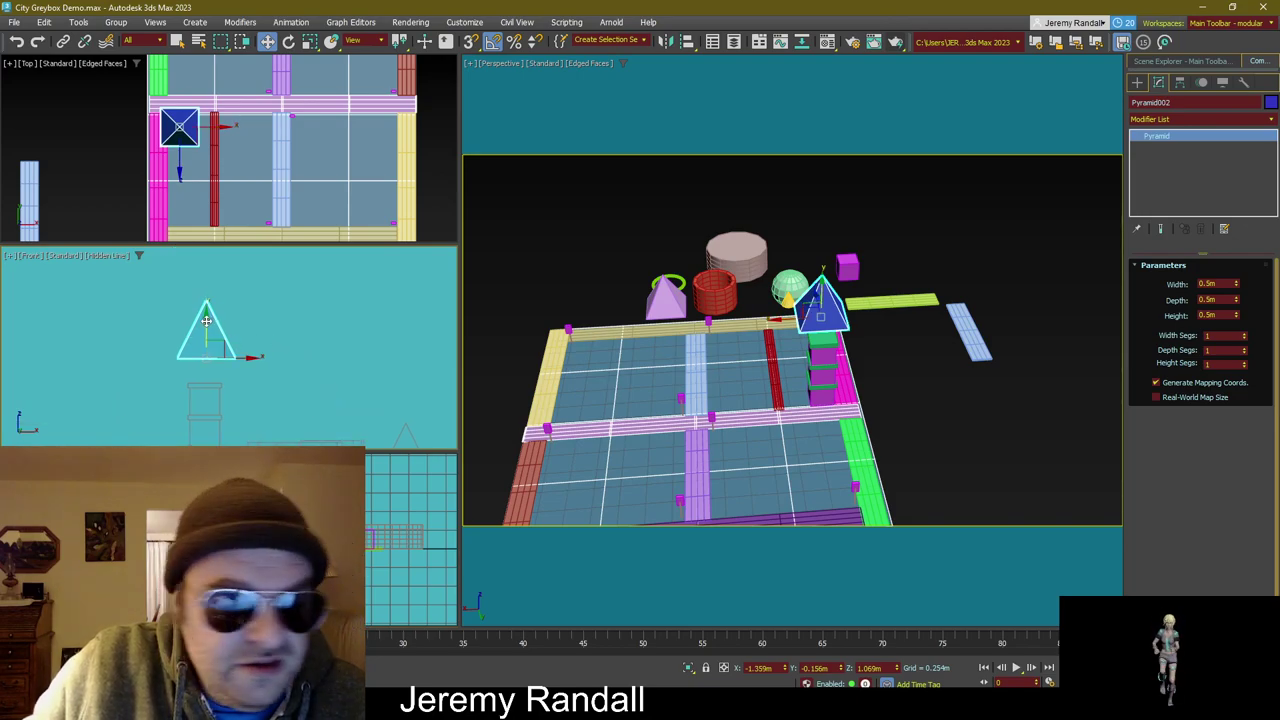
drag(206, 320, 194, 349)
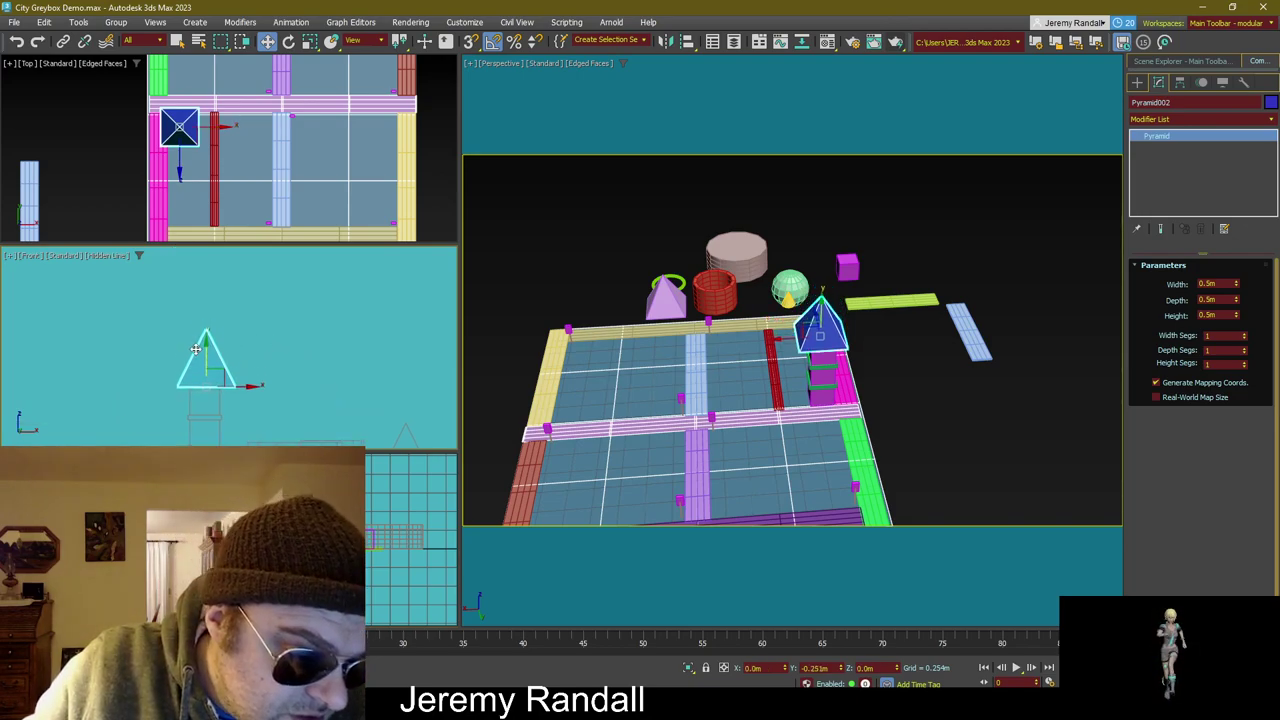
scroll(312, 316, up, 3)
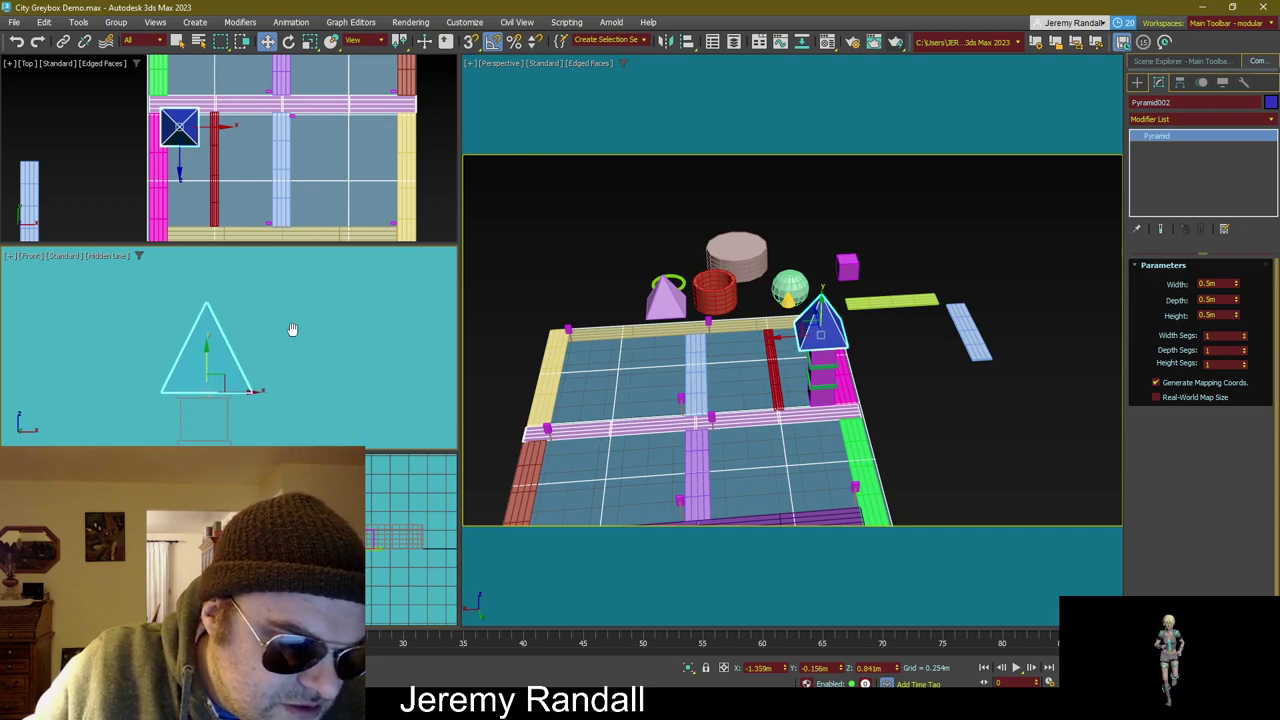
middle_drag(292, 329, 324, 303)
scroll(324, 303, up, 2)
Step: Uniformly scale Pyramid002 to about 74%, then change the Use Center transform centre setting
key(e)
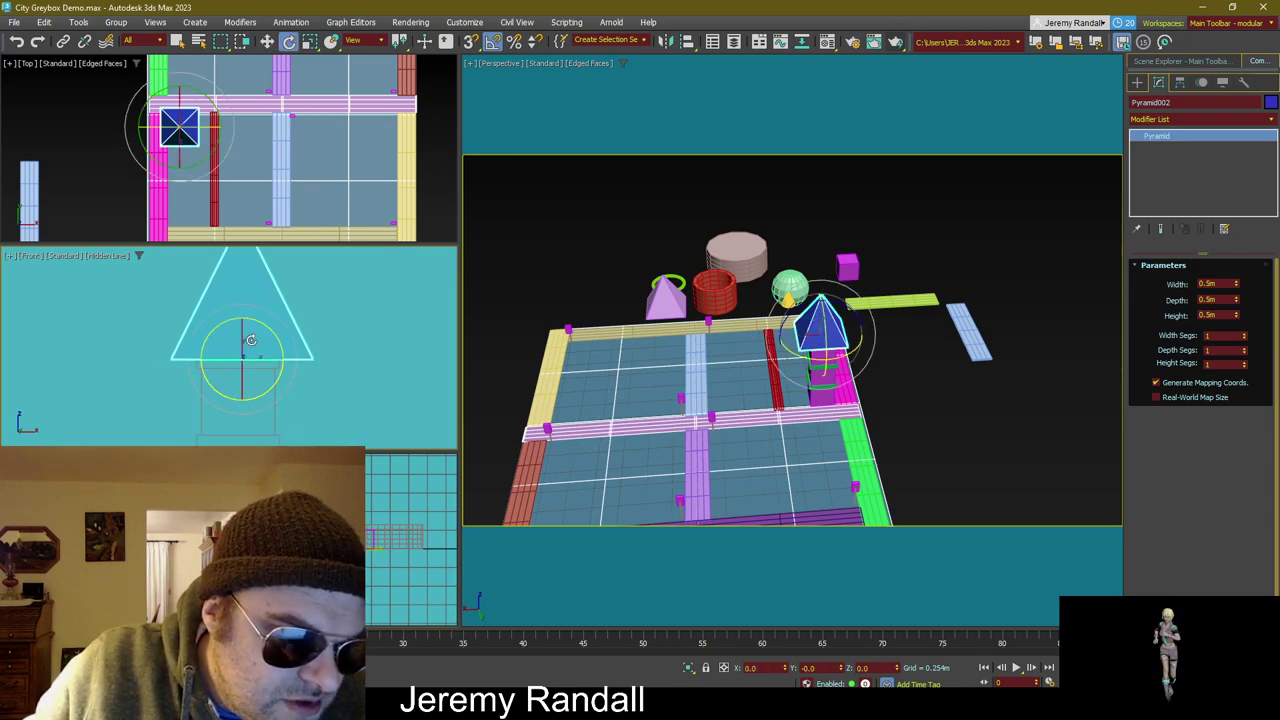
key(r)
mouse_move(242, 360)
mouse_down()
mouse_move(204, 406)
mouse_move(228, 379)
mouse_up()
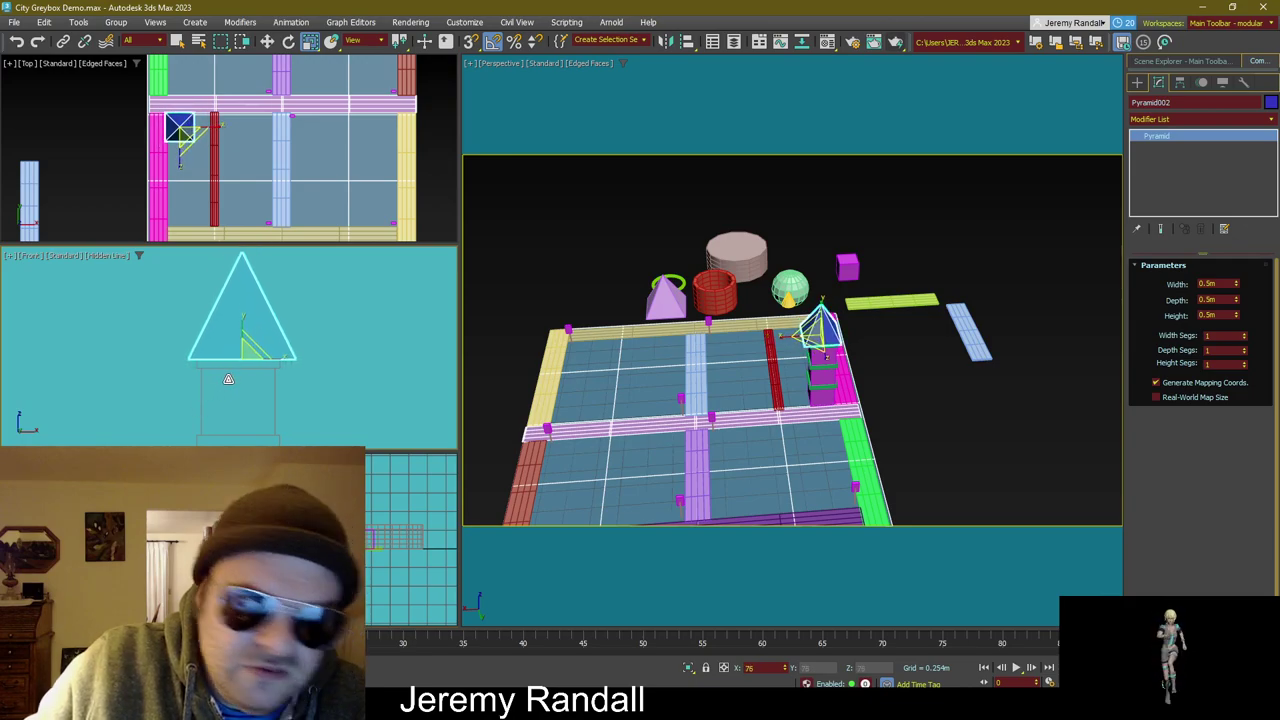
key(w)
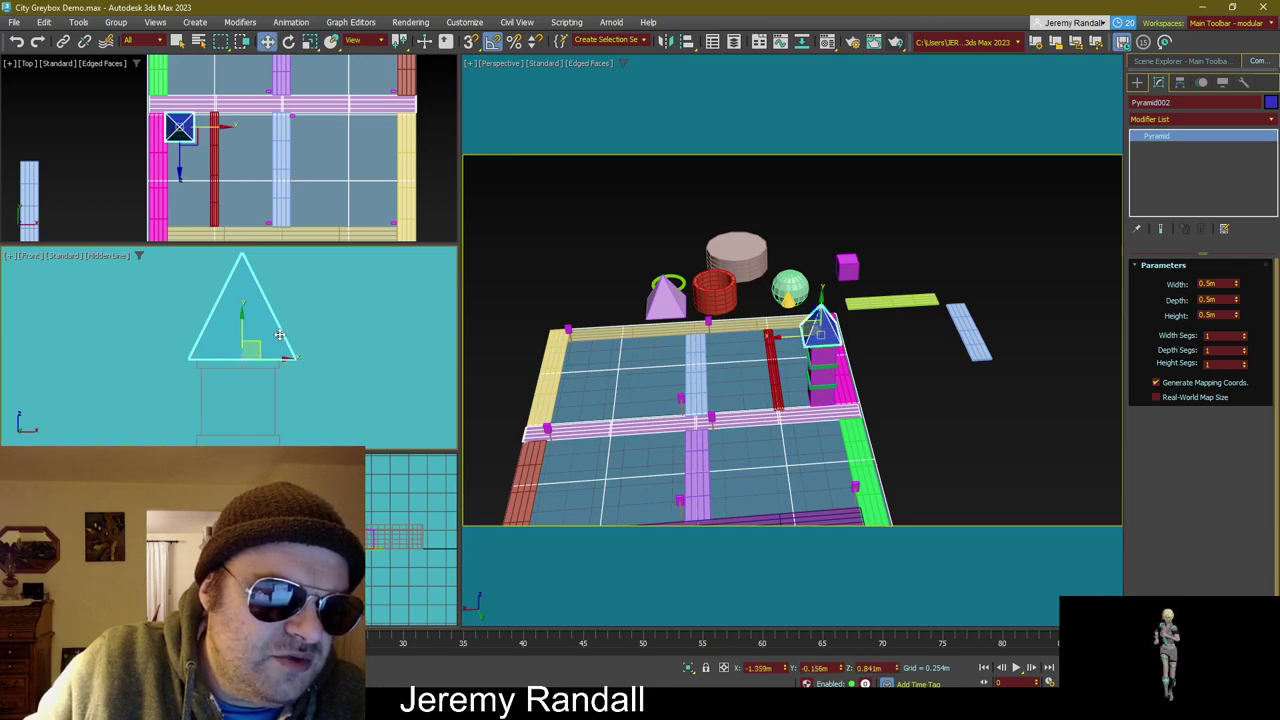
drag(403, 40, 397, 100)
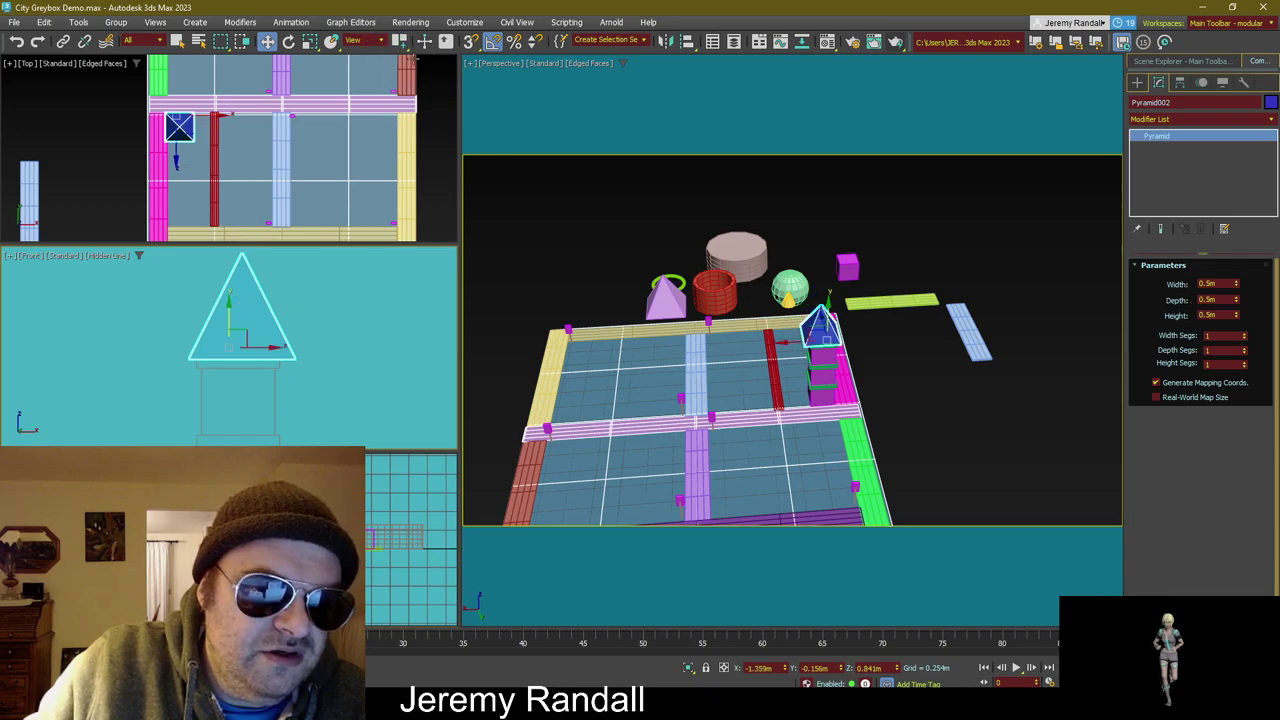
drag(401, 42, 398, 100)
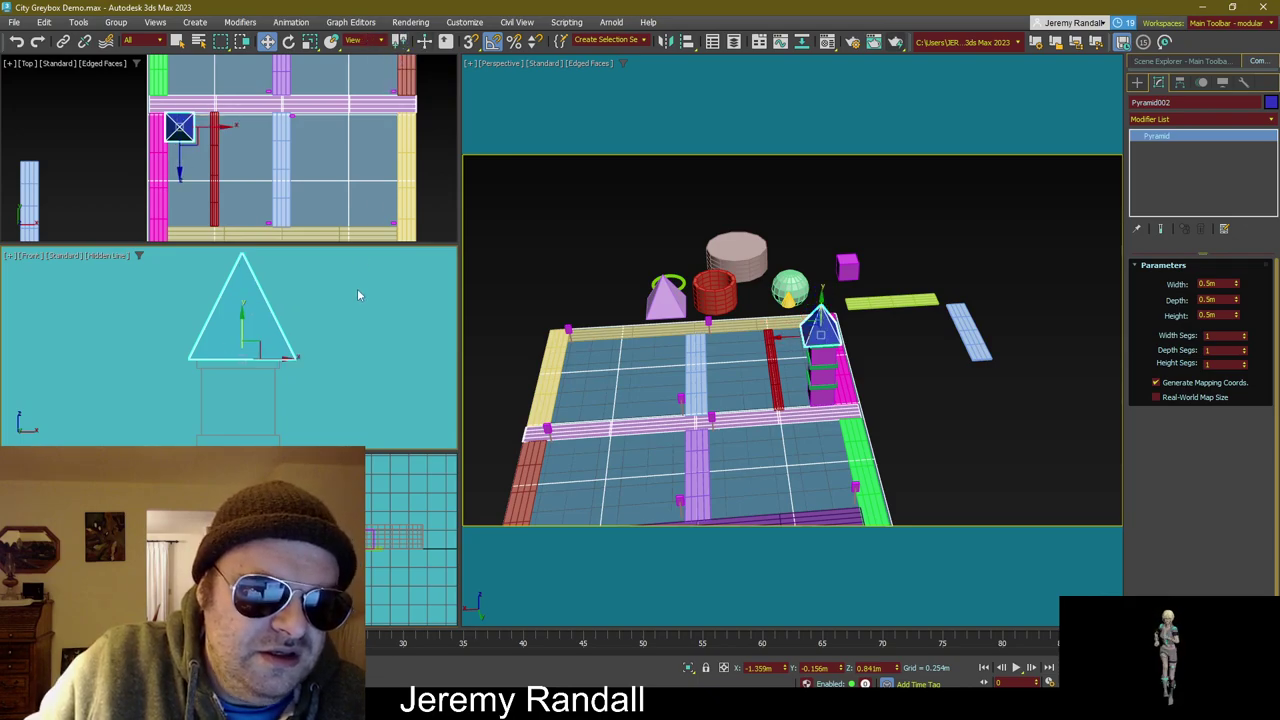
Step: Try Affect Pivot Only on the pyramid's pivot, undo the pivot changes, and turn it off
click(1180, 83)
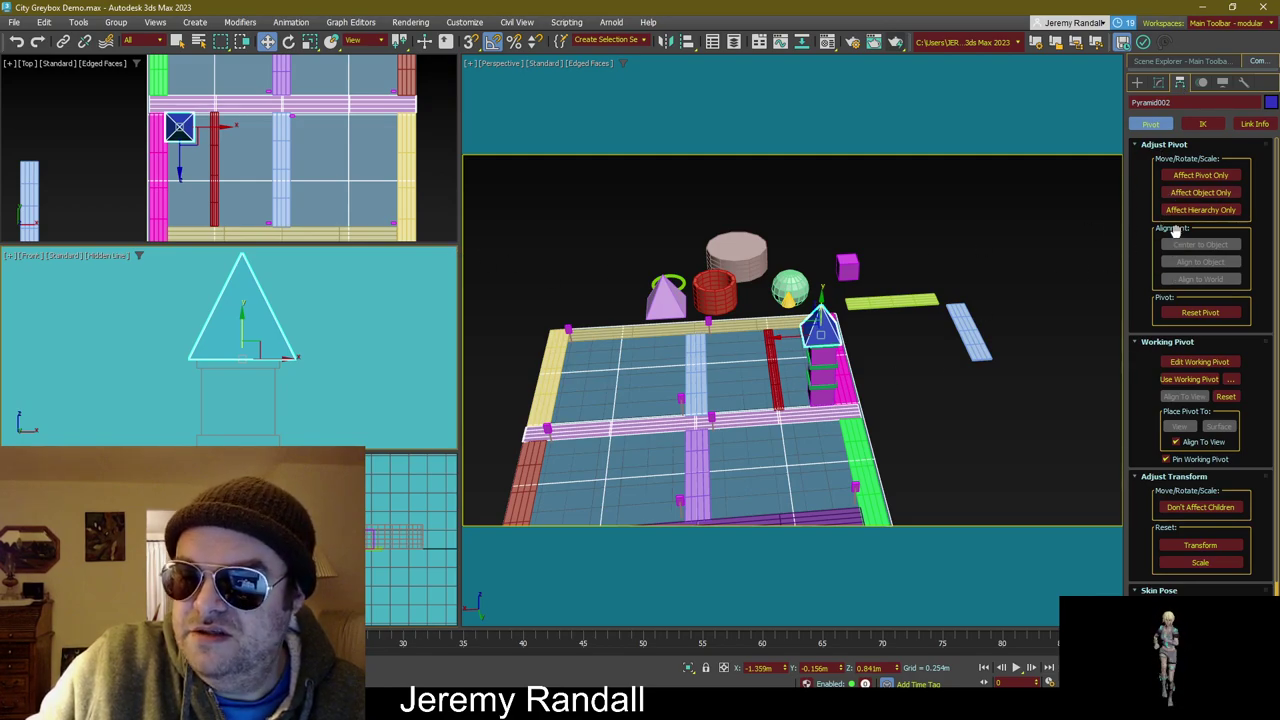
click(1203, 176)
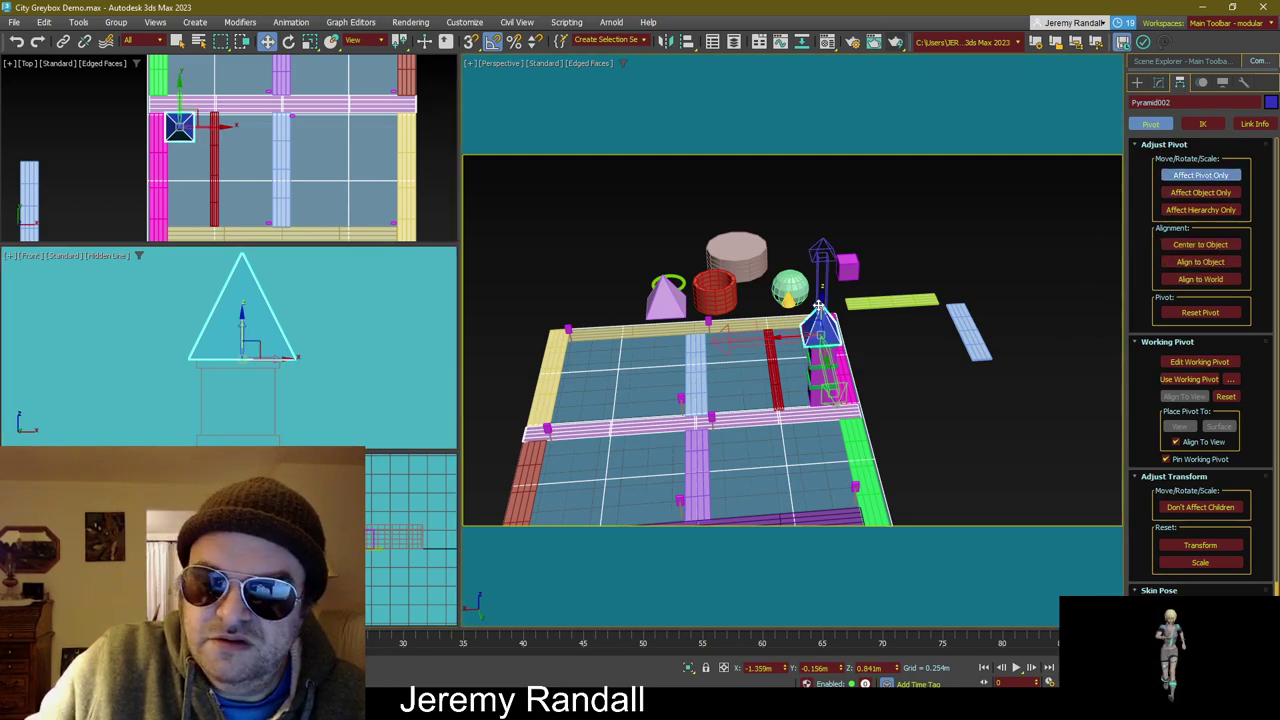
drag(822, 305, 845, 207)
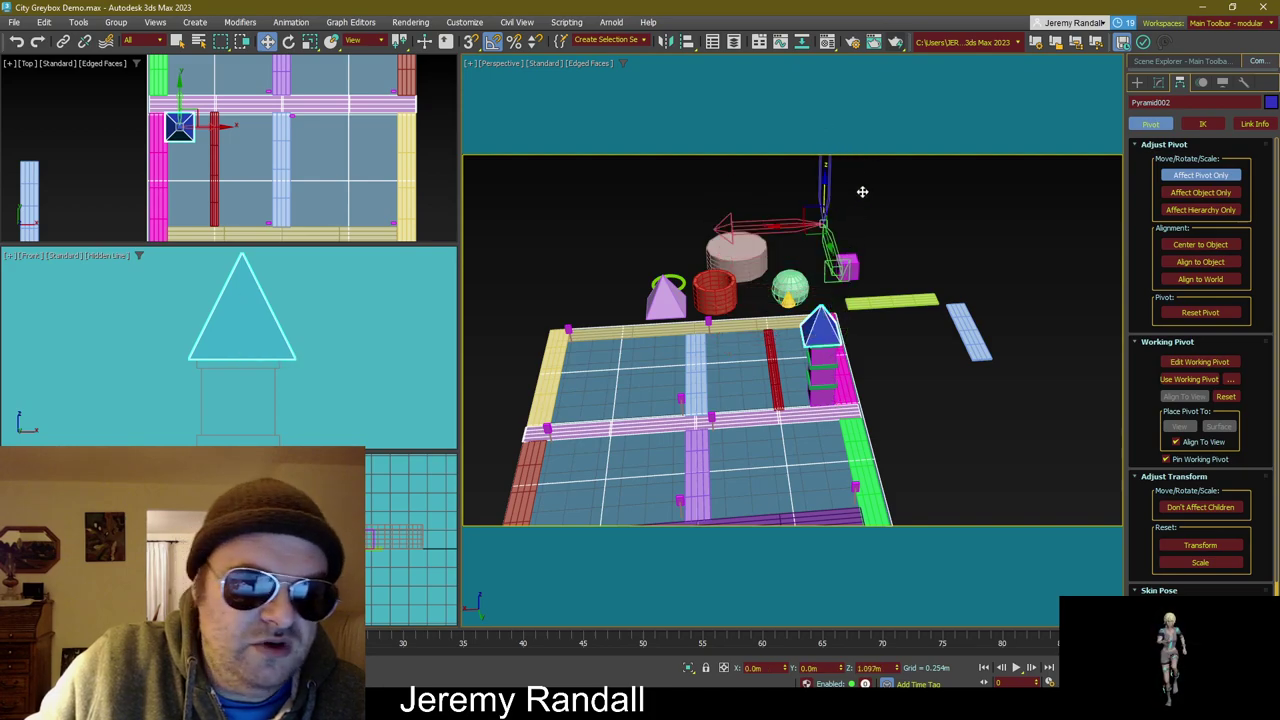
key(ctrl+z)
click(1195, 246)
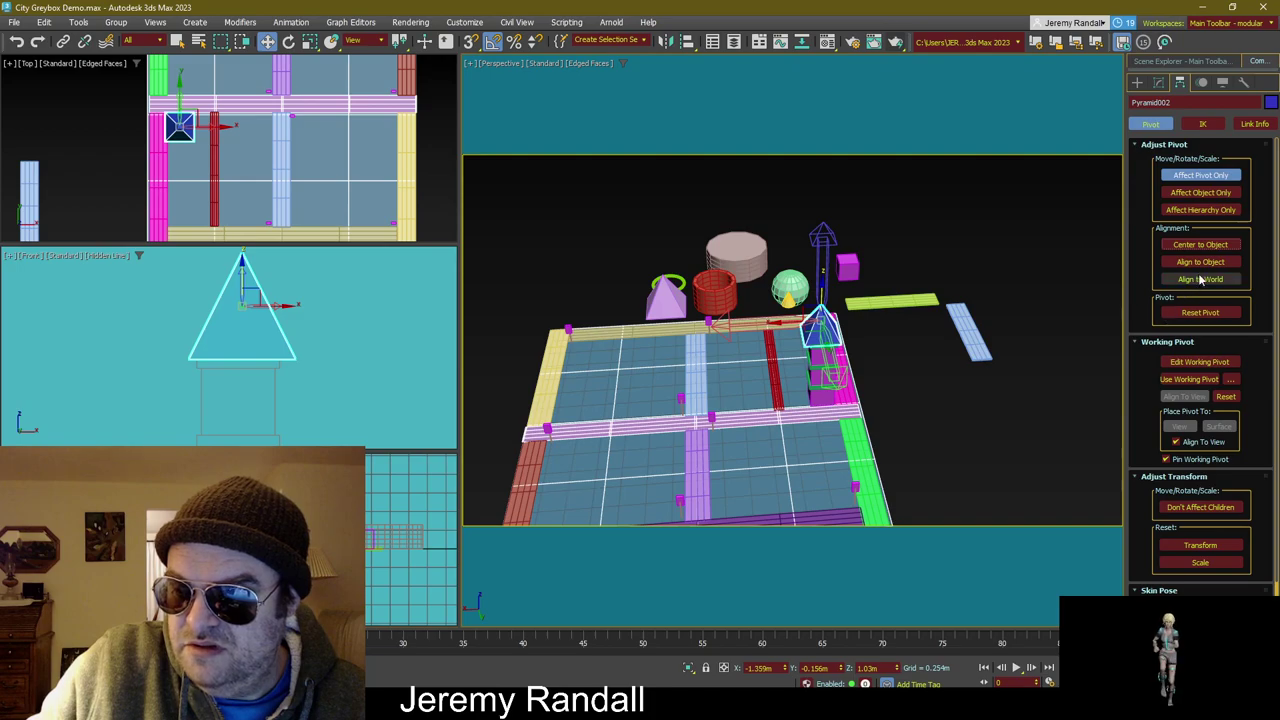
click(1190, 280)
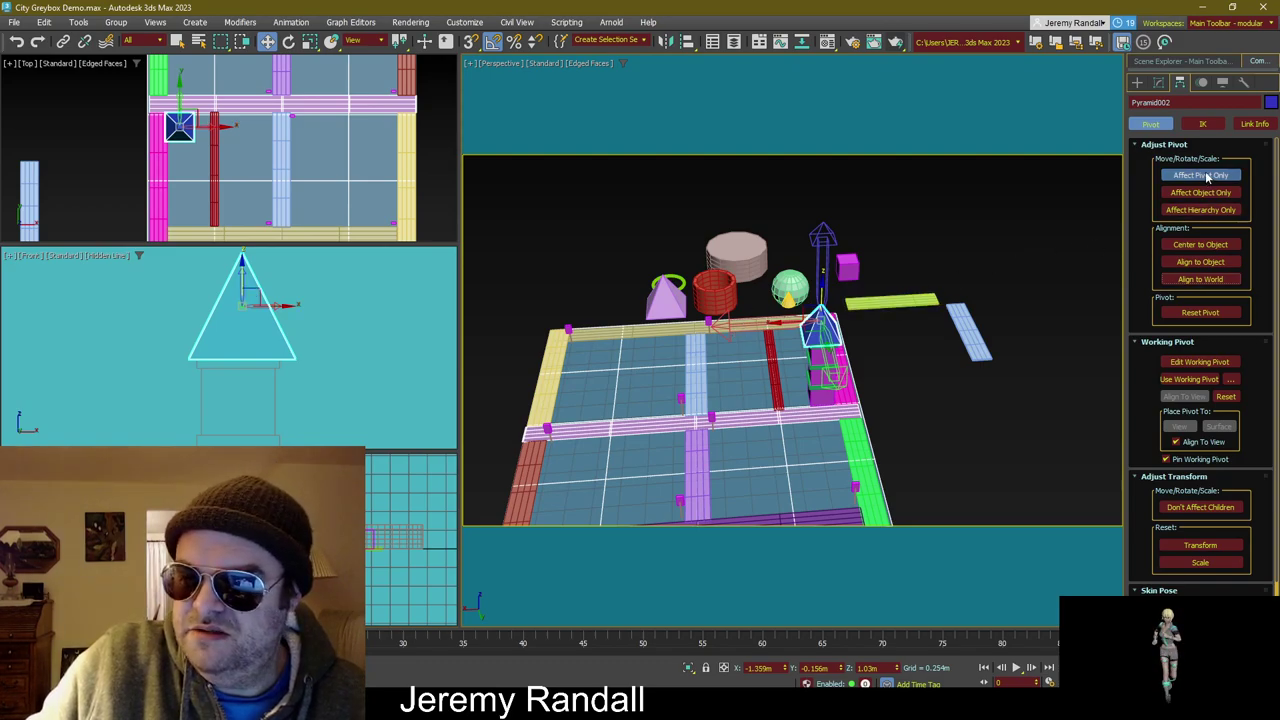
key(ctrl+z)
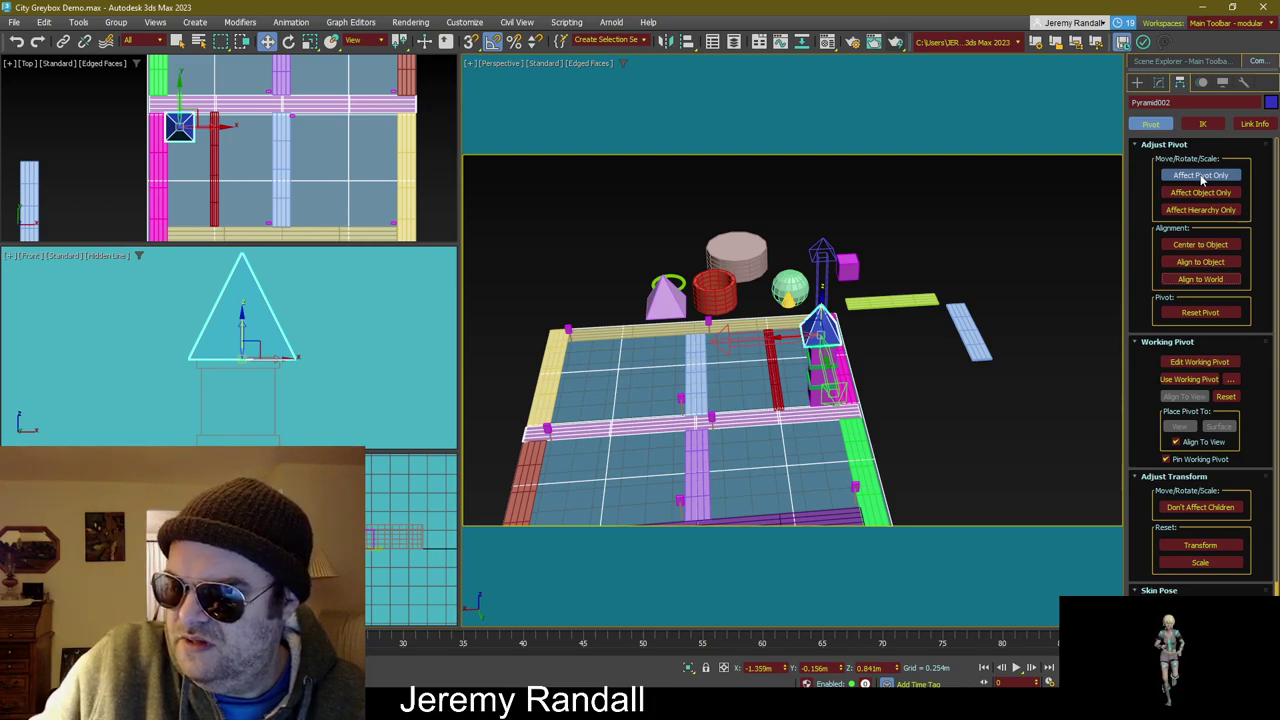
click(1202, 176)
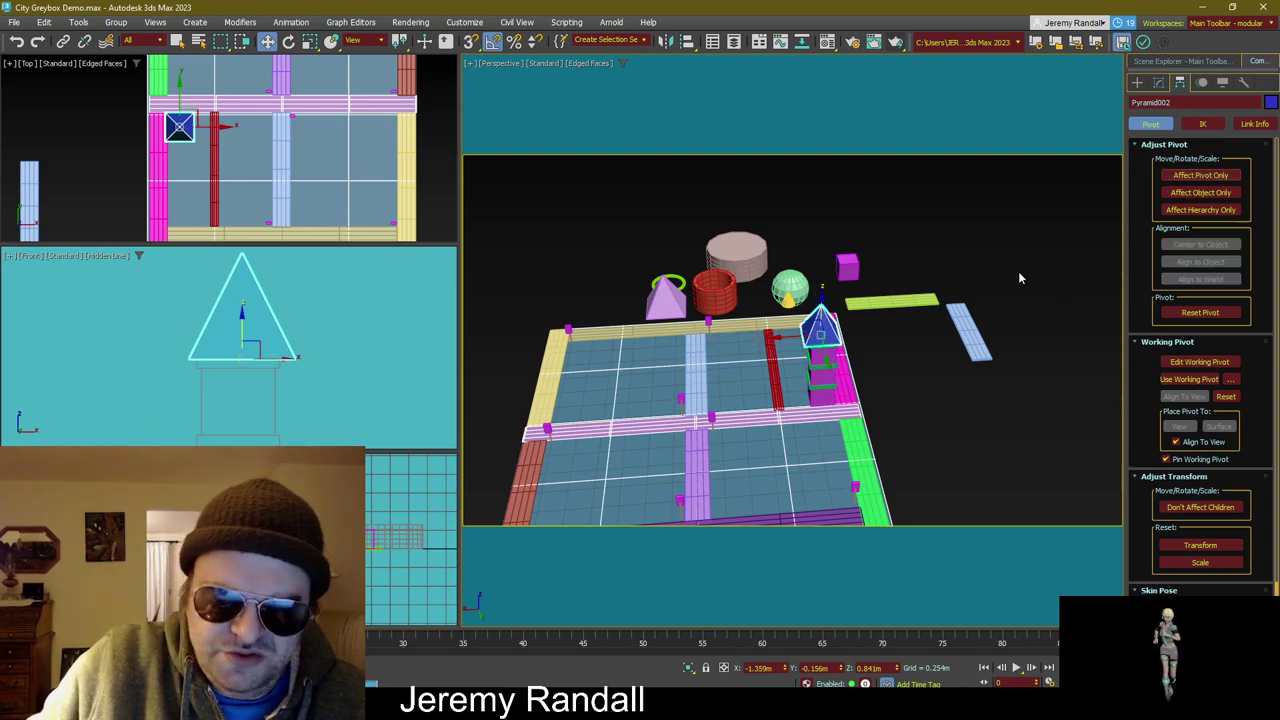
click(1158, 82)
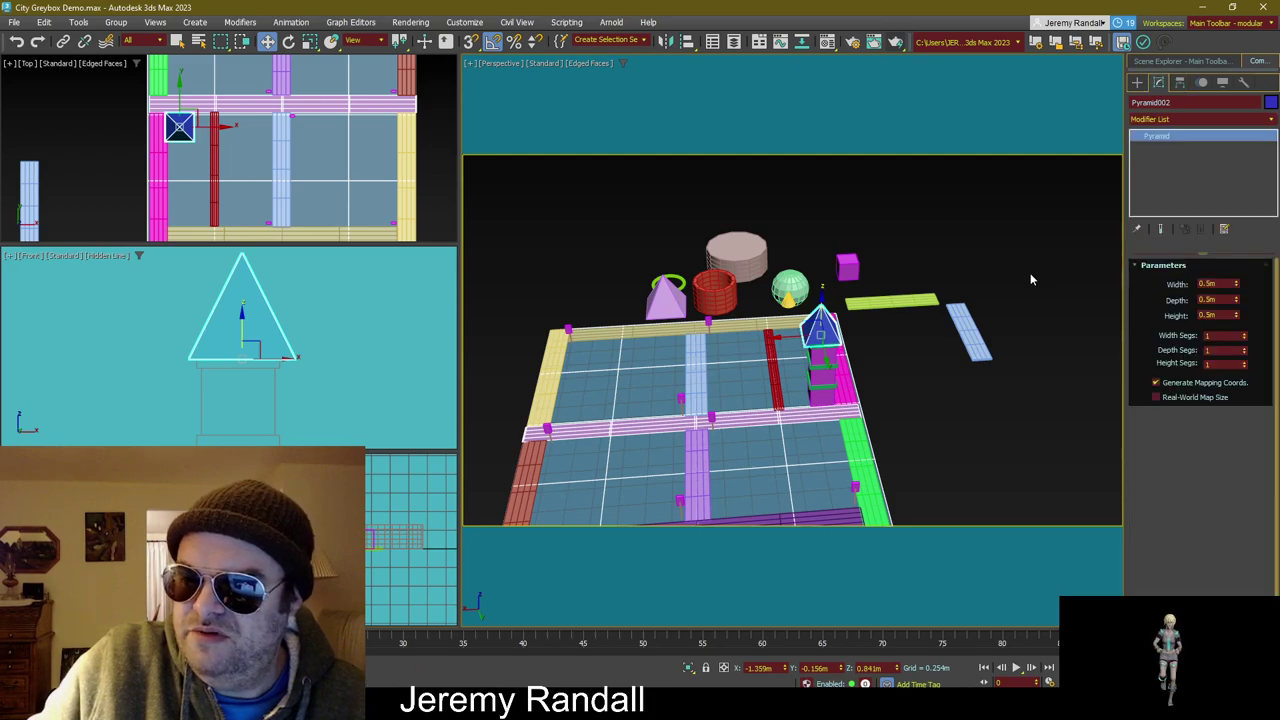
Step: Orbit to a level side view and scale Pyramid002 down further to fit the roof slab
click(927, 406)
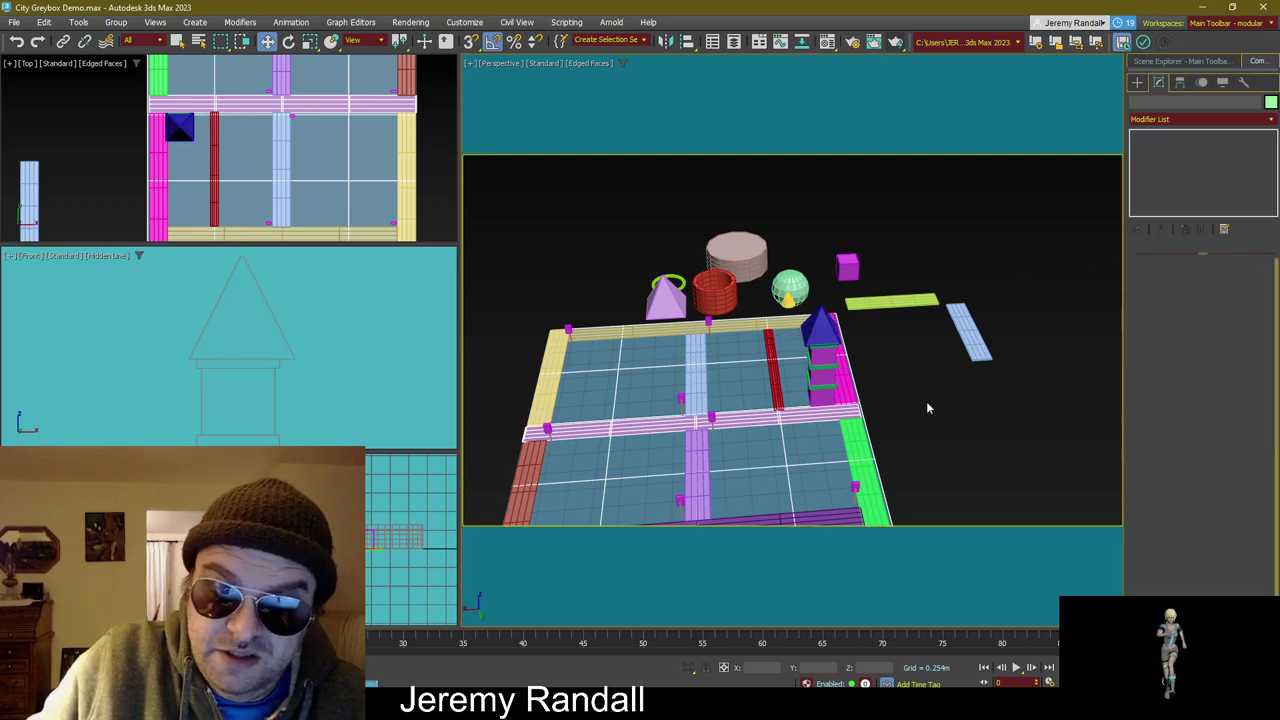
scroll(926, 401, up, 3)
click(855, 302)
scroll(858, 304, up, 2)
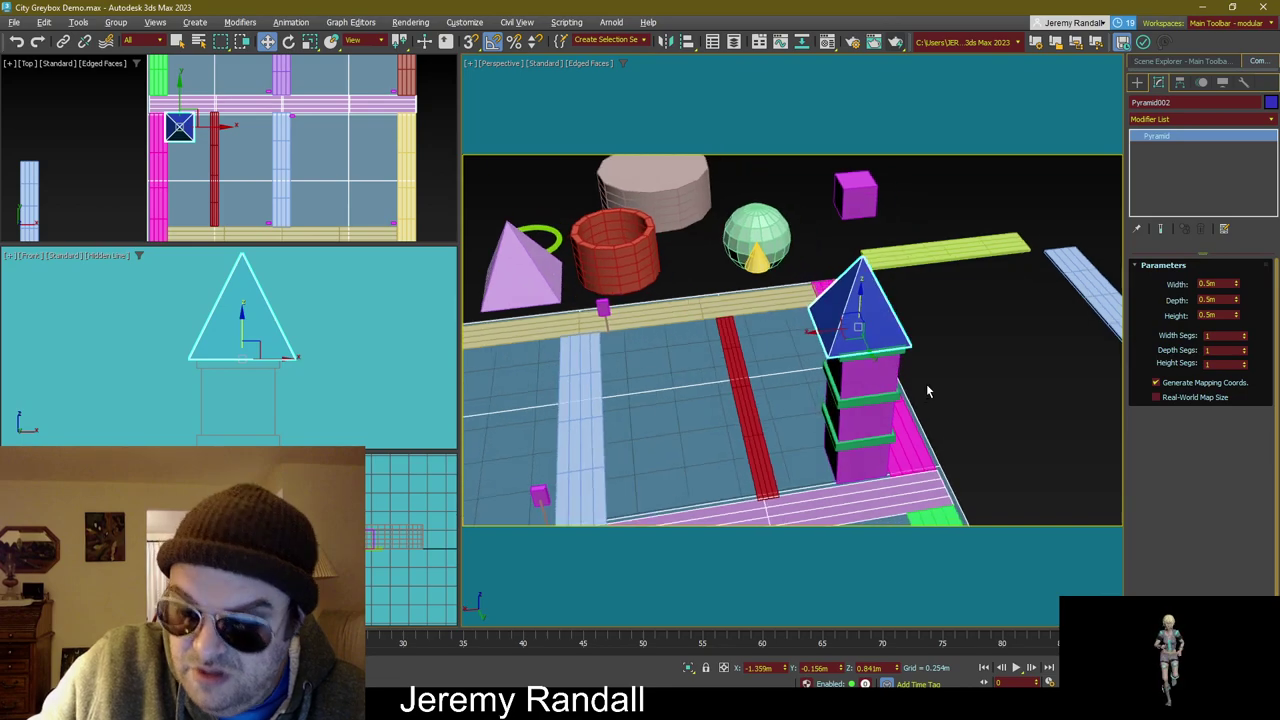
alt+middle_drag(926, 390, 997, 324)
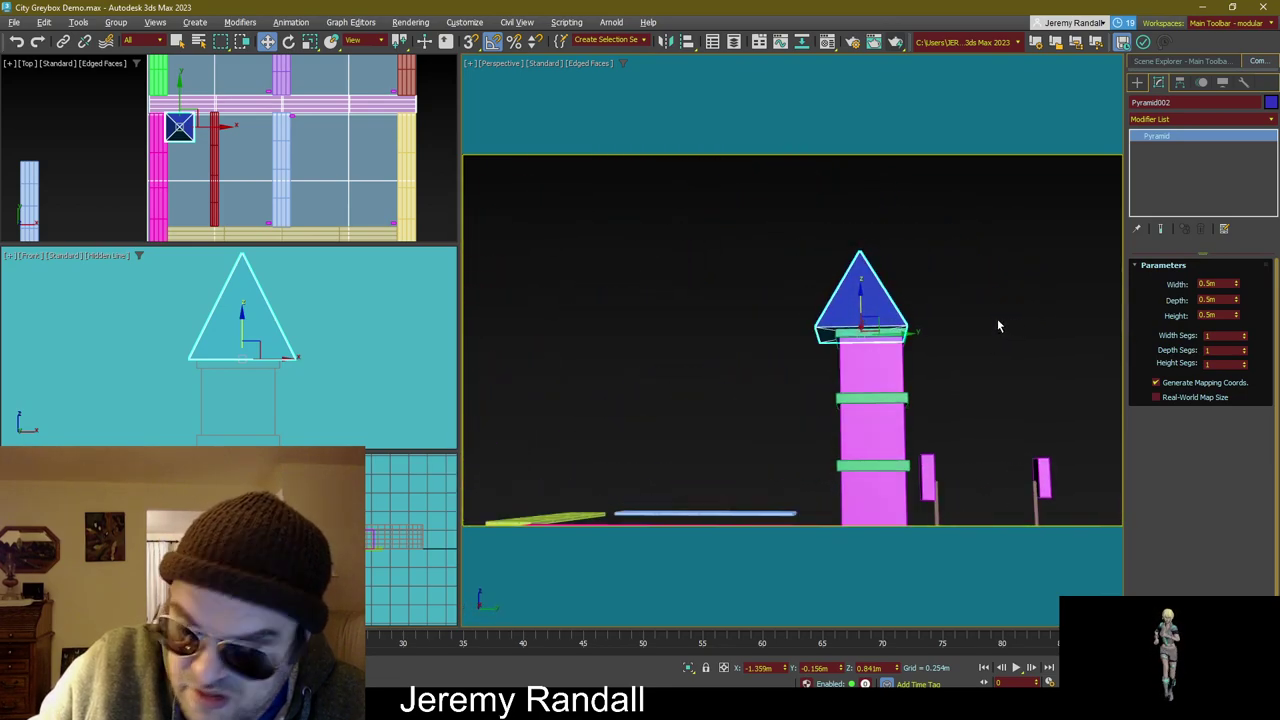
scroll(270, 360, up, 2)
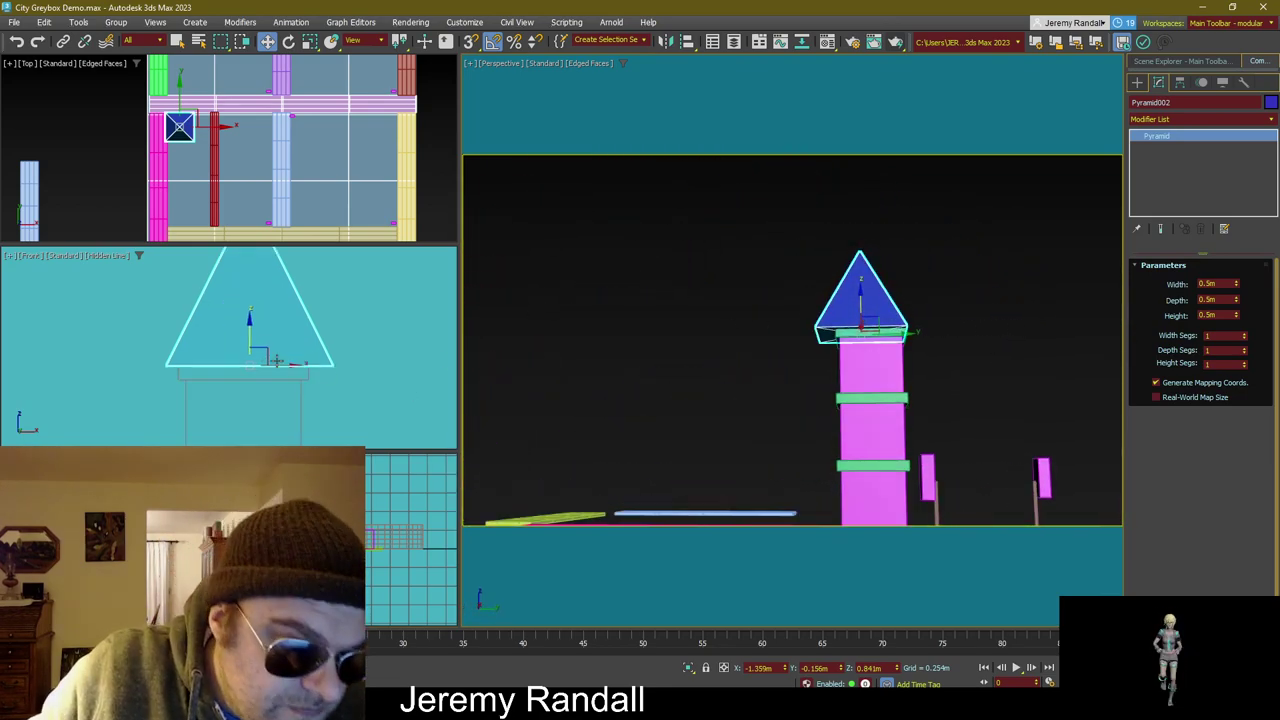
drag(296, 377, 292, 376)
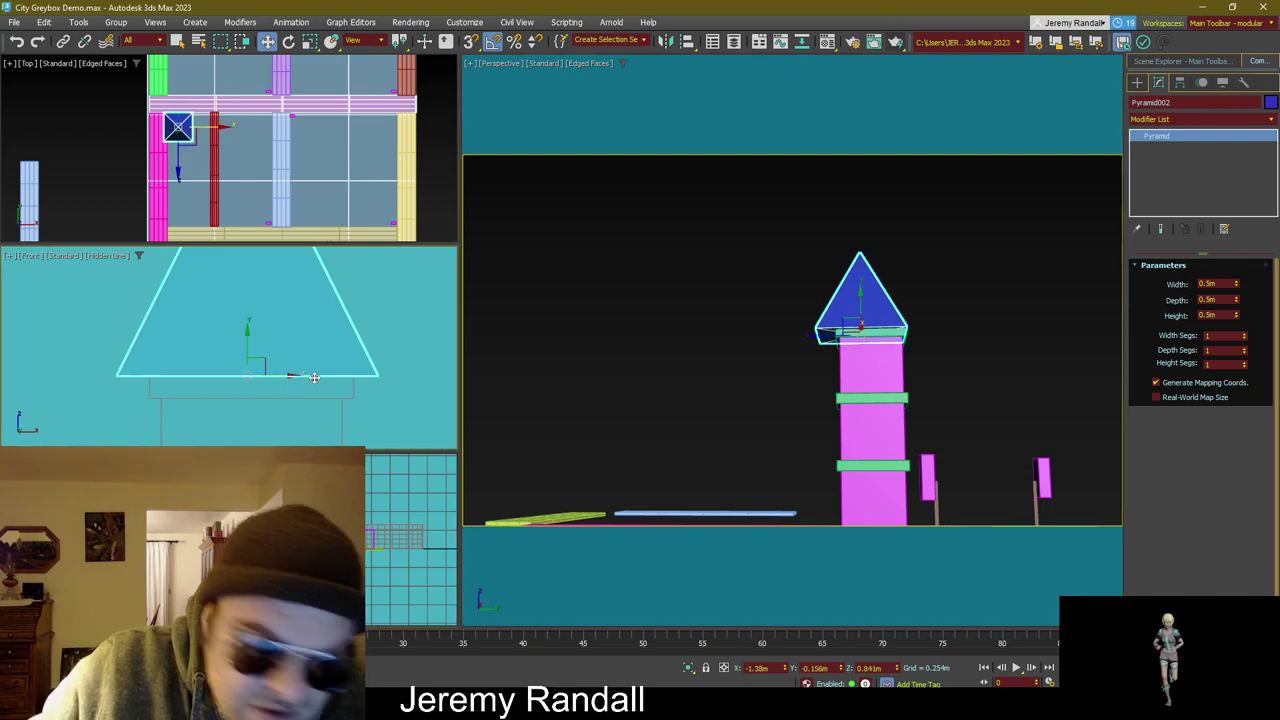
key(r)
drag(848, 371, 820, 393)
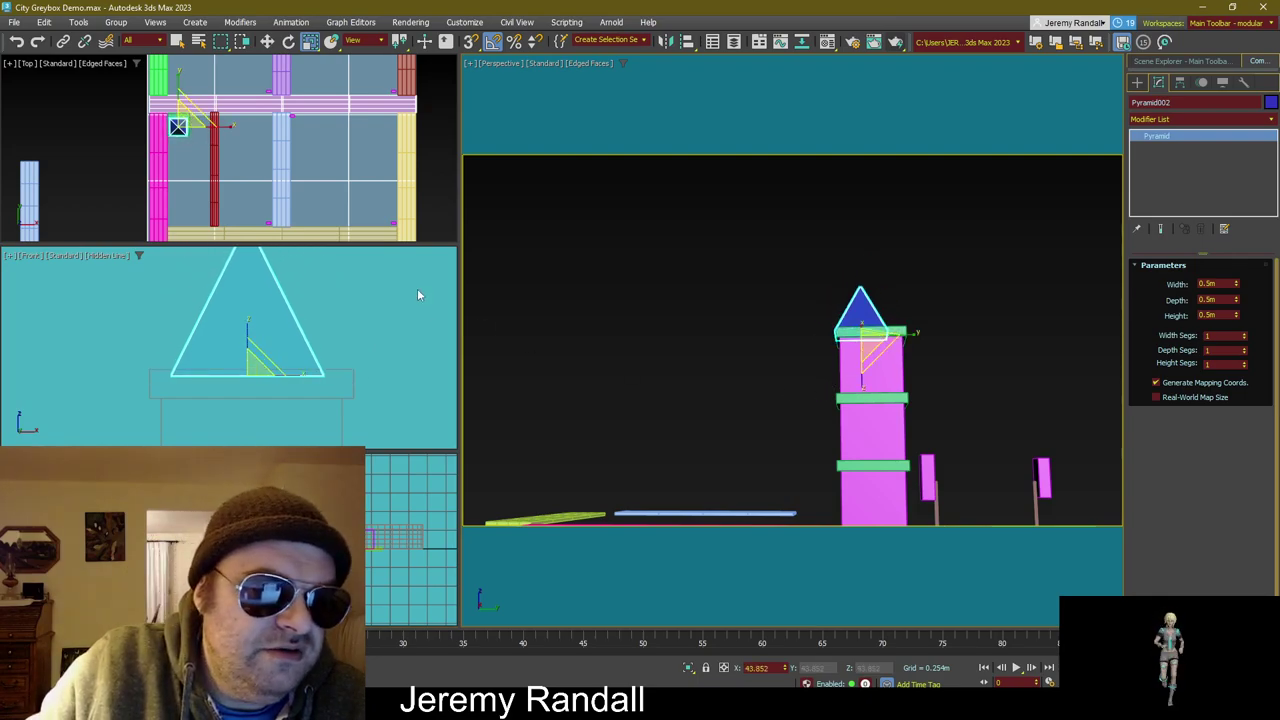
Step: Centre the pyramid over the tower top in the Top view at X -1.38m, Y -0.116m
middle_drag(260, 146, 284, 168)
scroll(284, 168, up, 5)
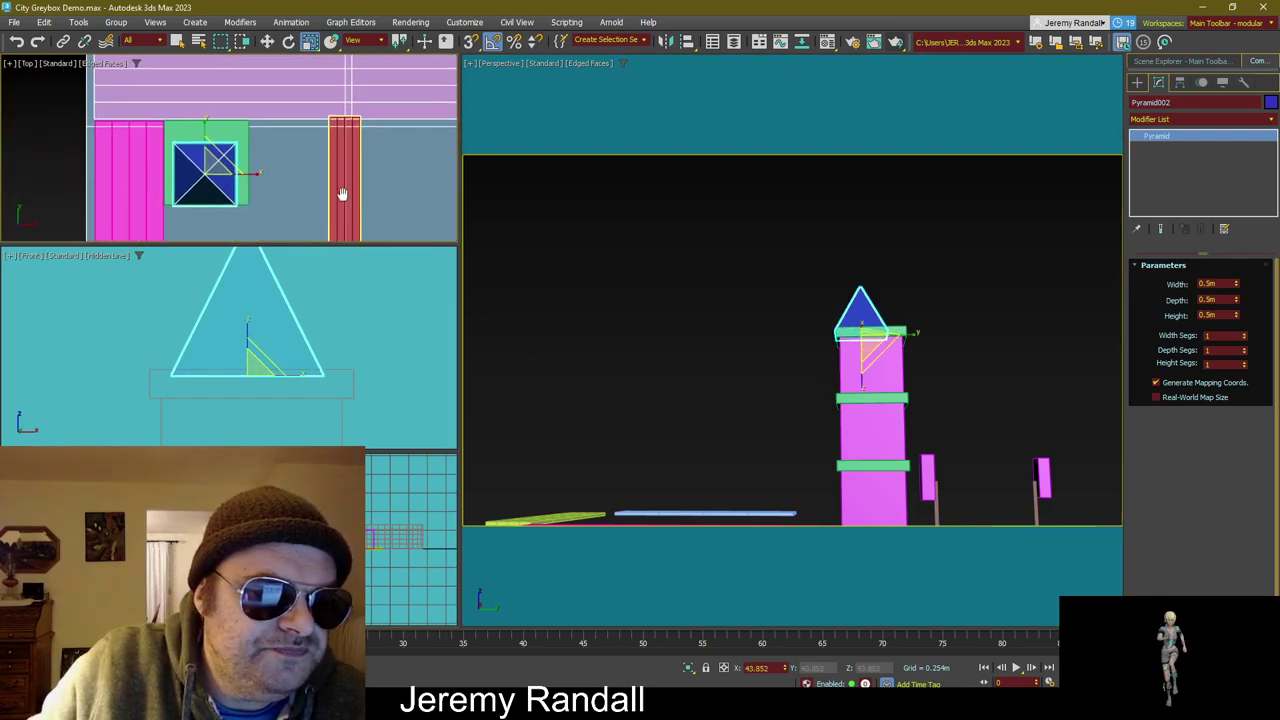
key(w)
mouse_move(215, 145)
mouse_down()
mouse_move(211, 131)
mouse_move(274, 134)
mouse_move(230, 148)
mouse_up()
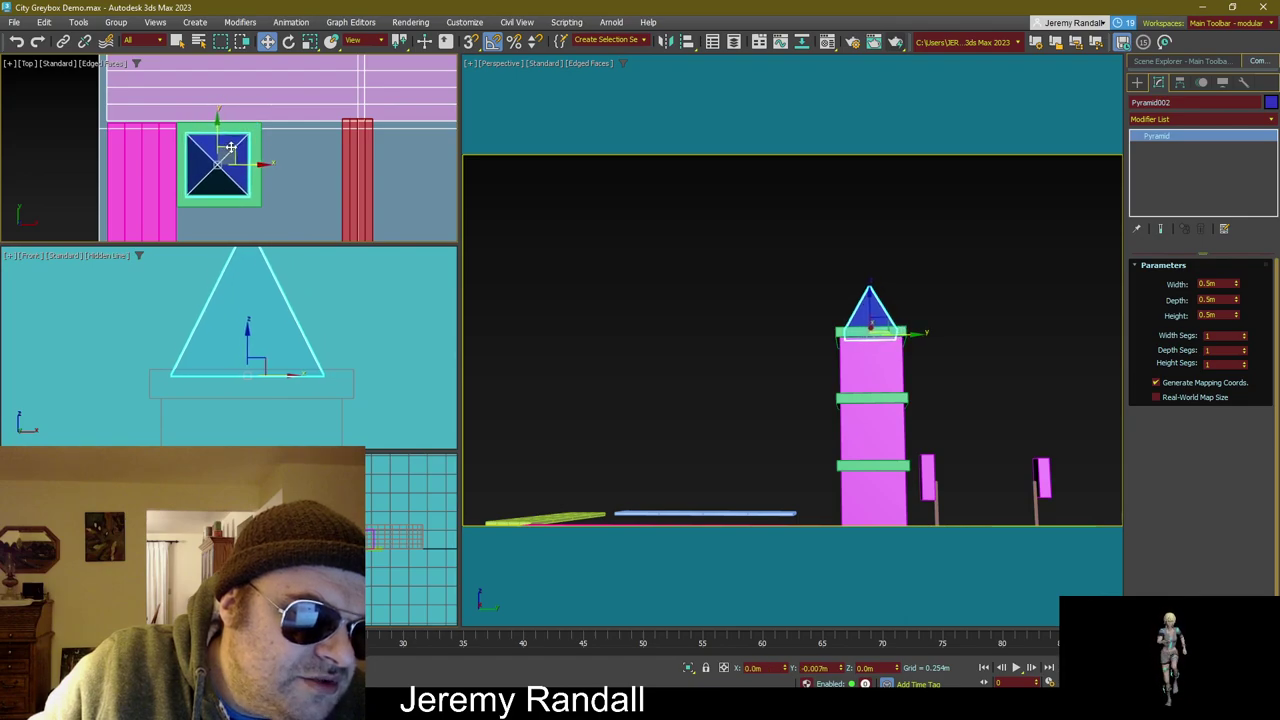
scroll(228, 148, down, 3)
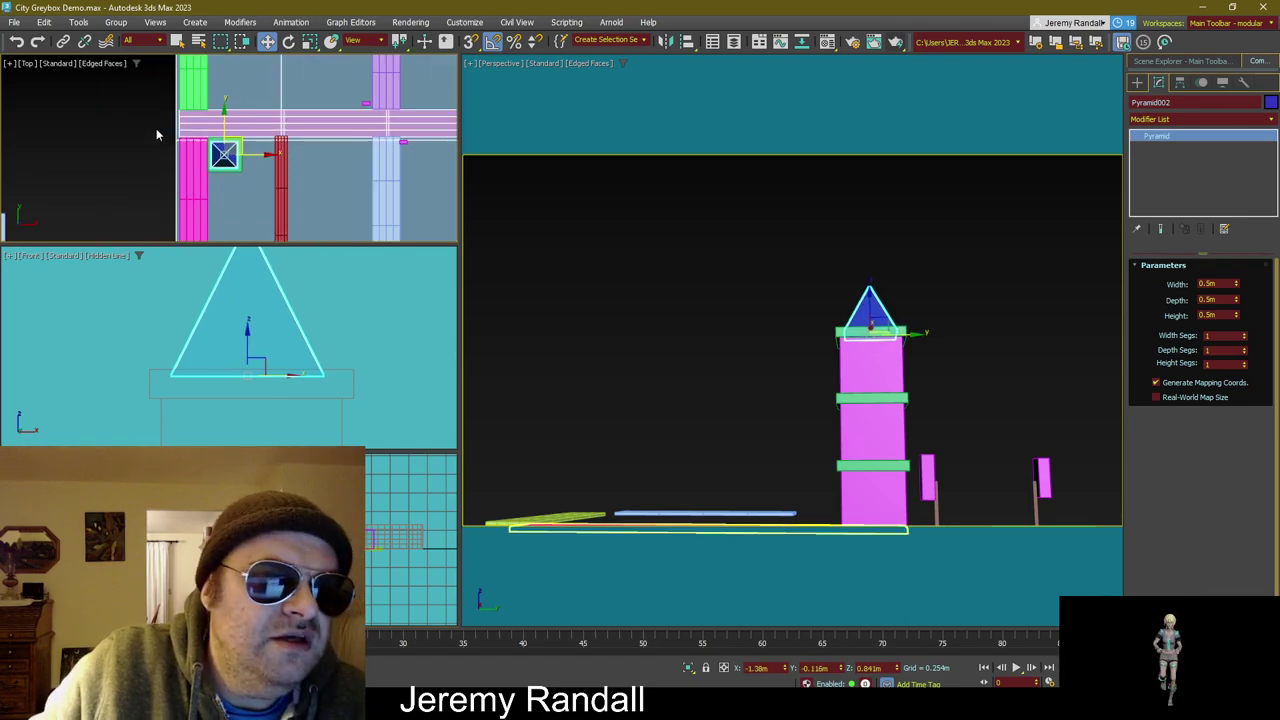
click(11, 62)
click(33, 148)
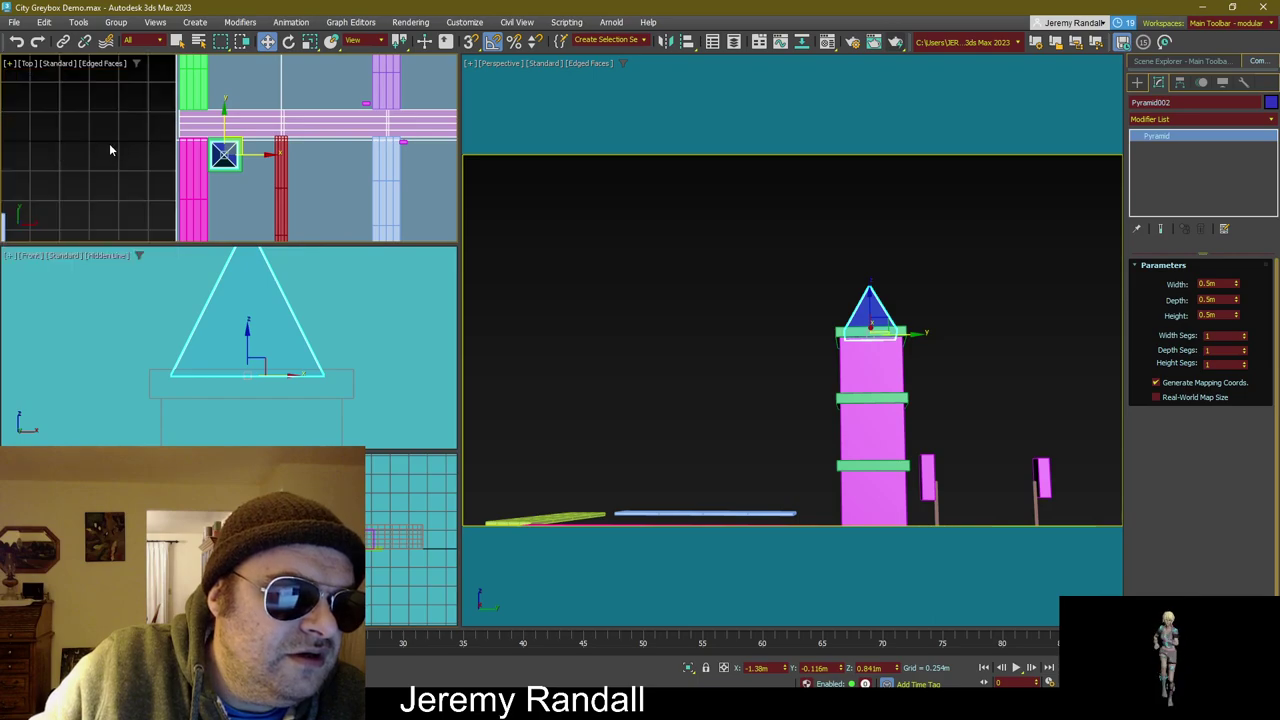
scroll(110, 150, up, 2)
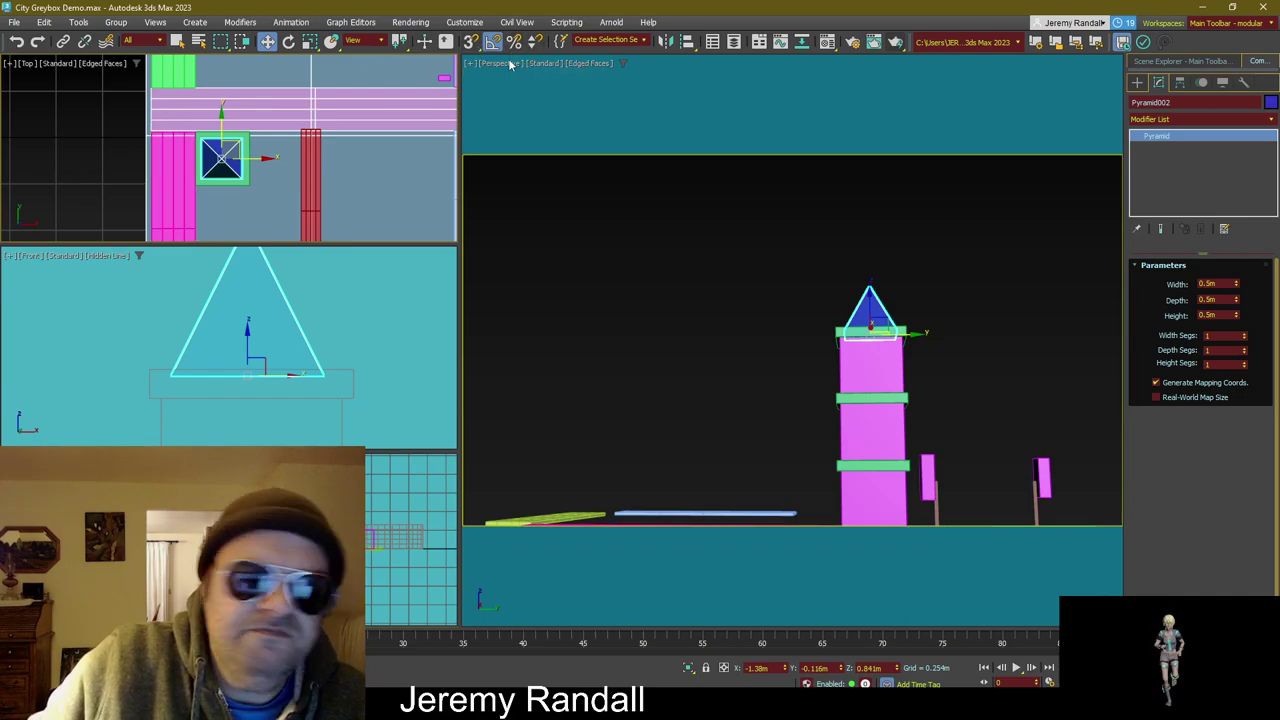
click(9, 63)
click(56, 147)
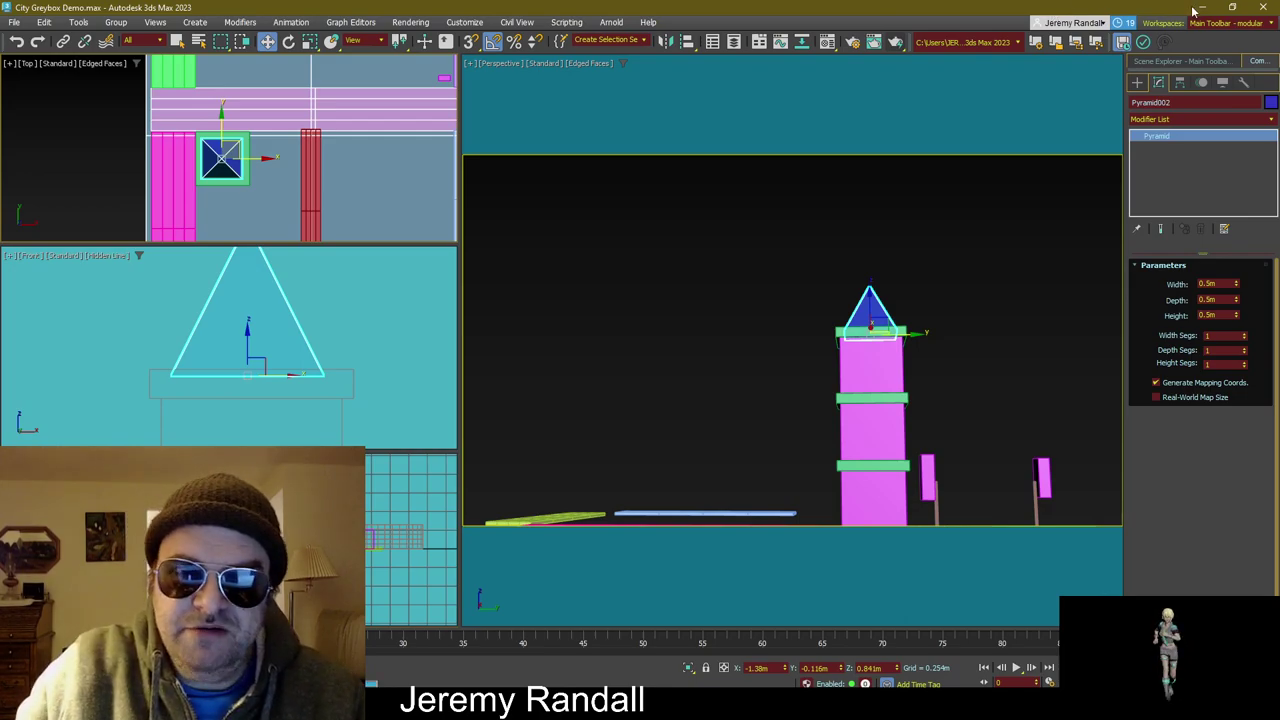
click(843, 208)
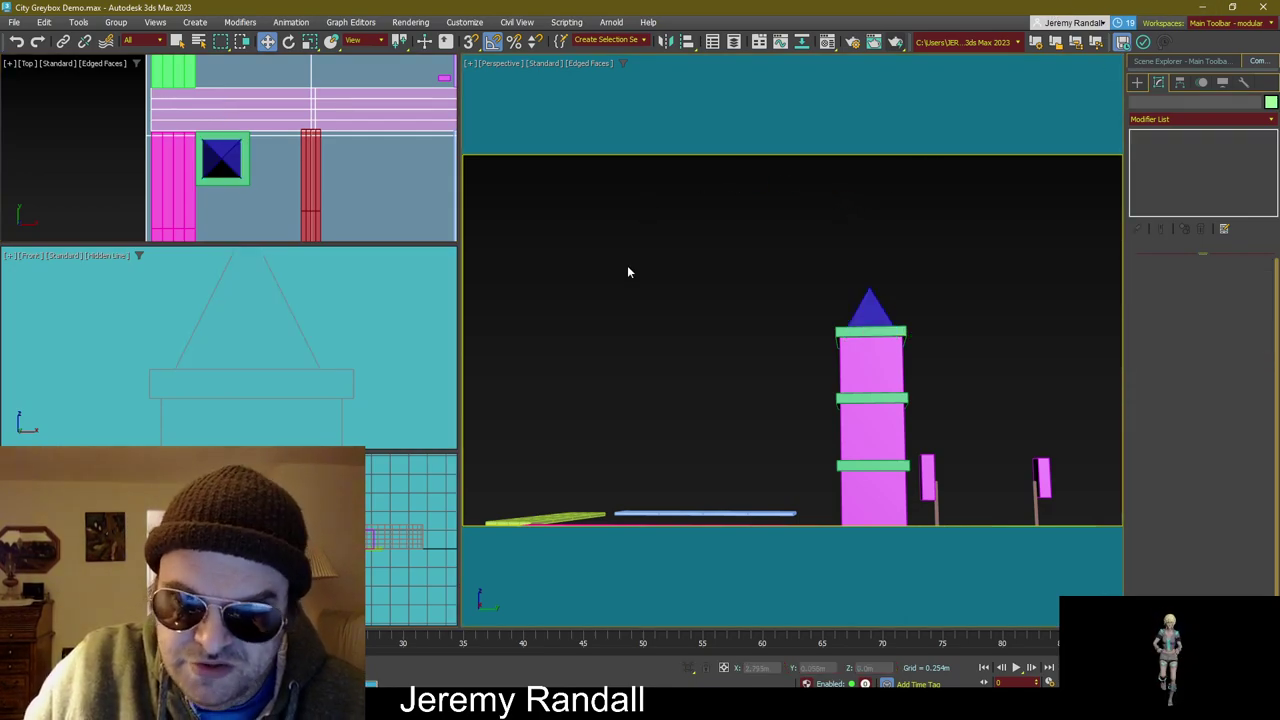
click(464, 22)
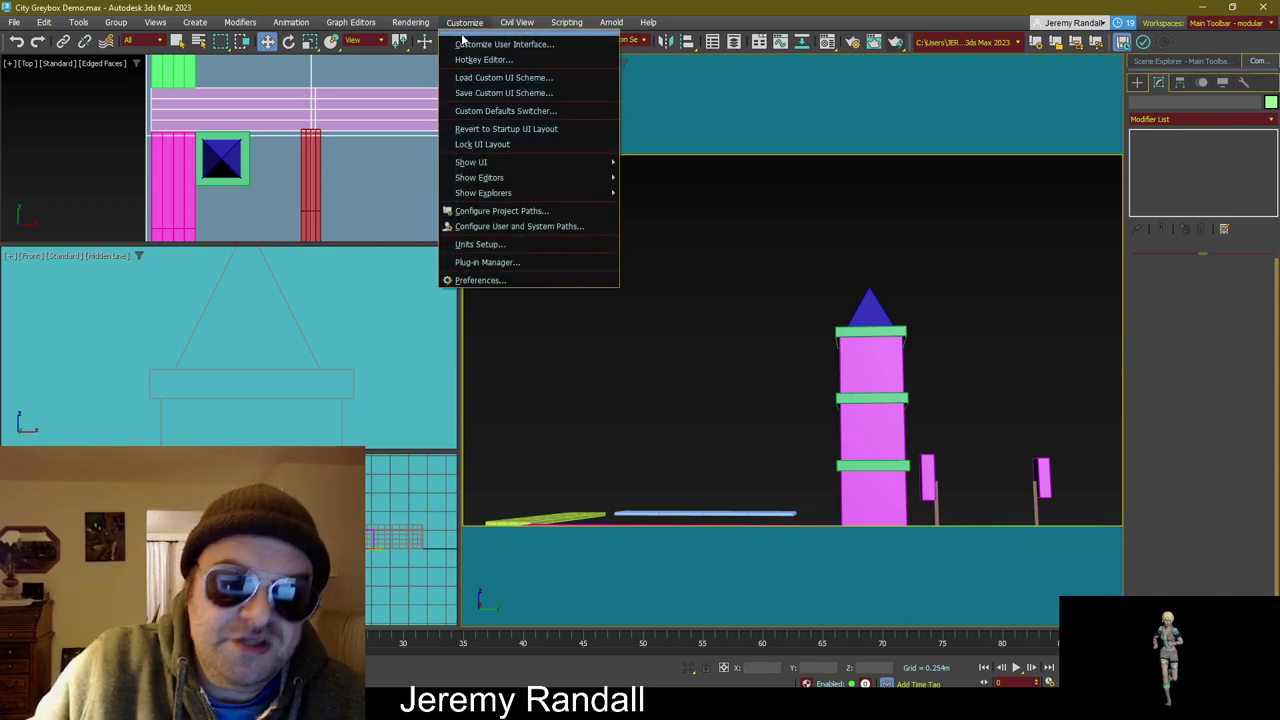
click(480, 244)
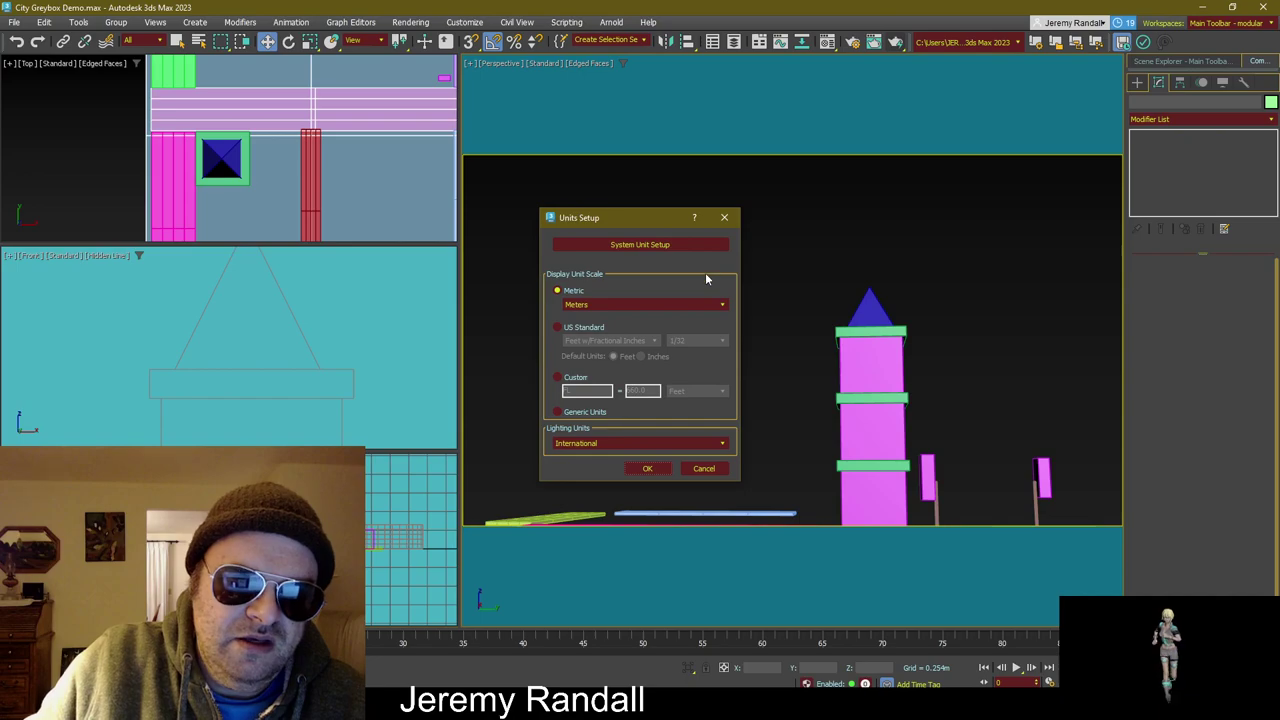
click(686, 303)
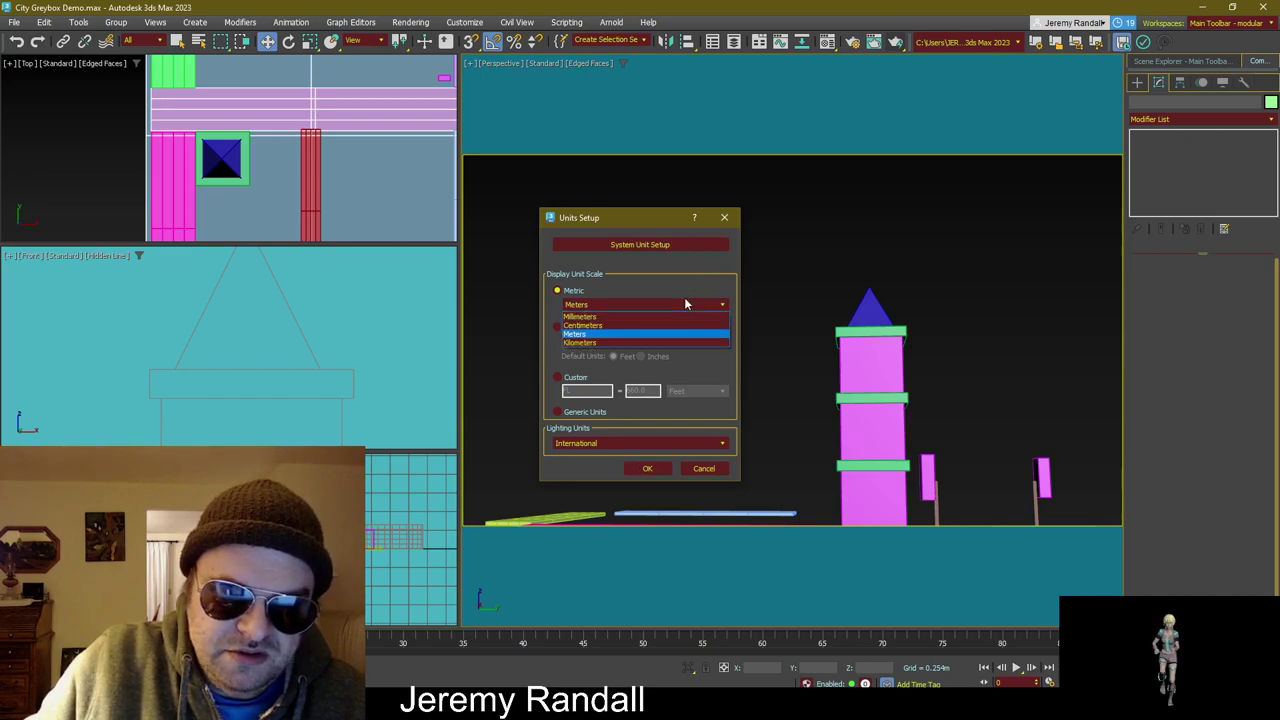
click(686, 288)
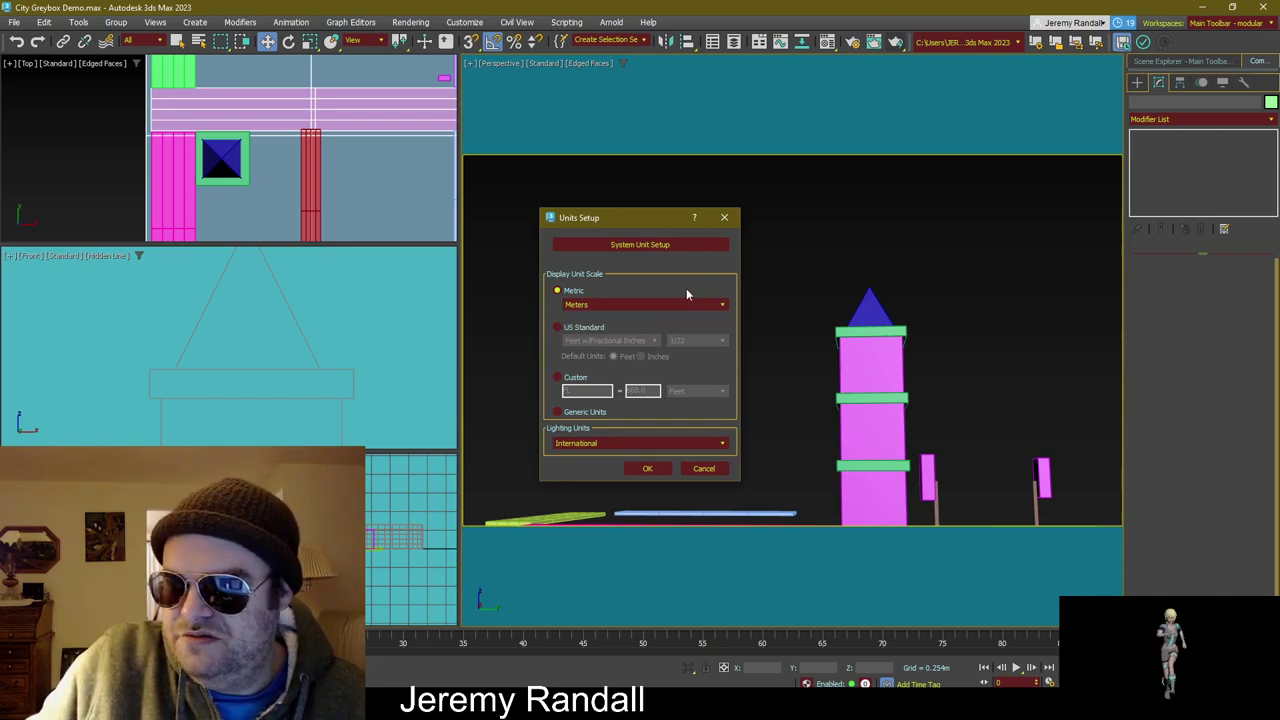
click(704, 468)
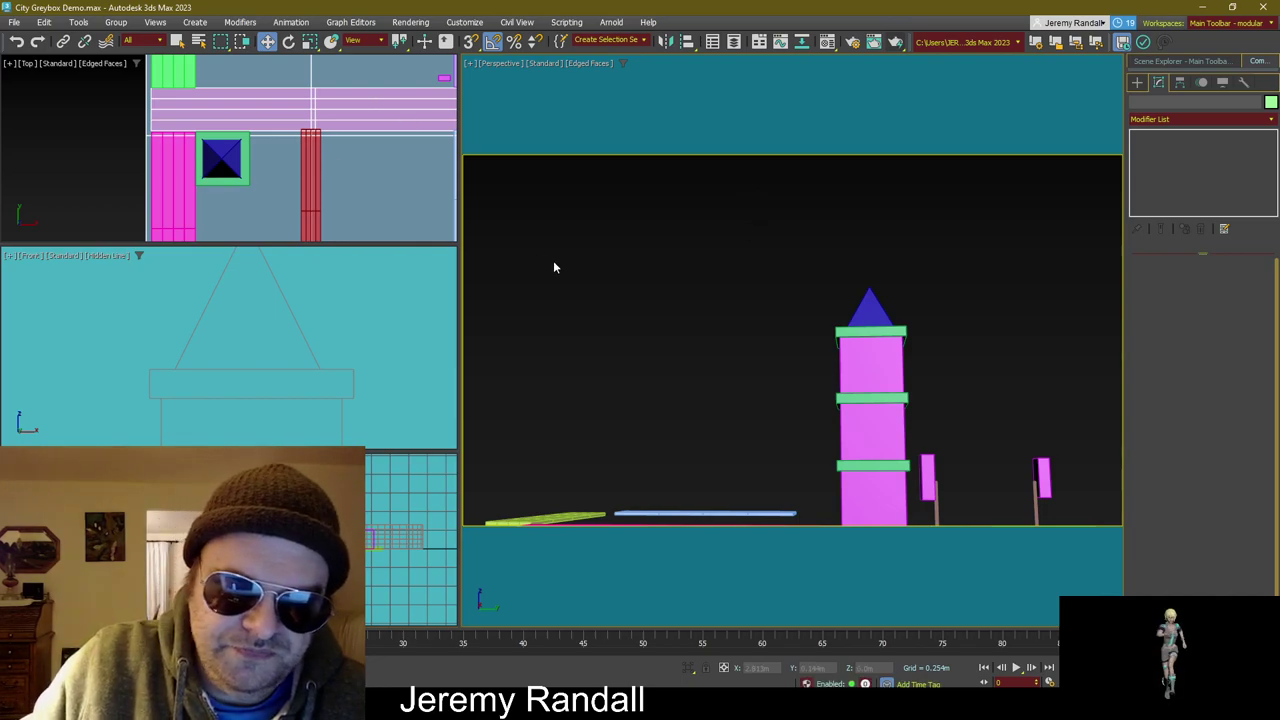
alt+middle_drag(744, 390, 785, 343)
scroll(854, 293, down, 8)
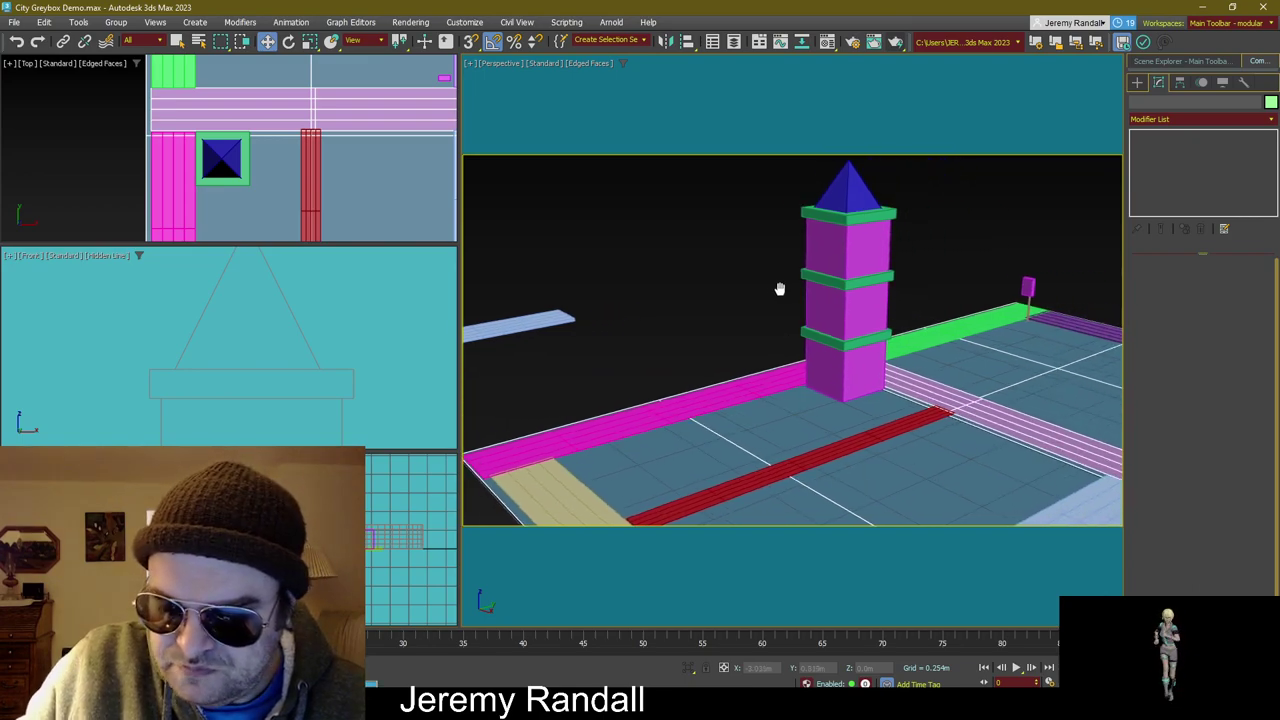
scroll(686, 228, up, 2)
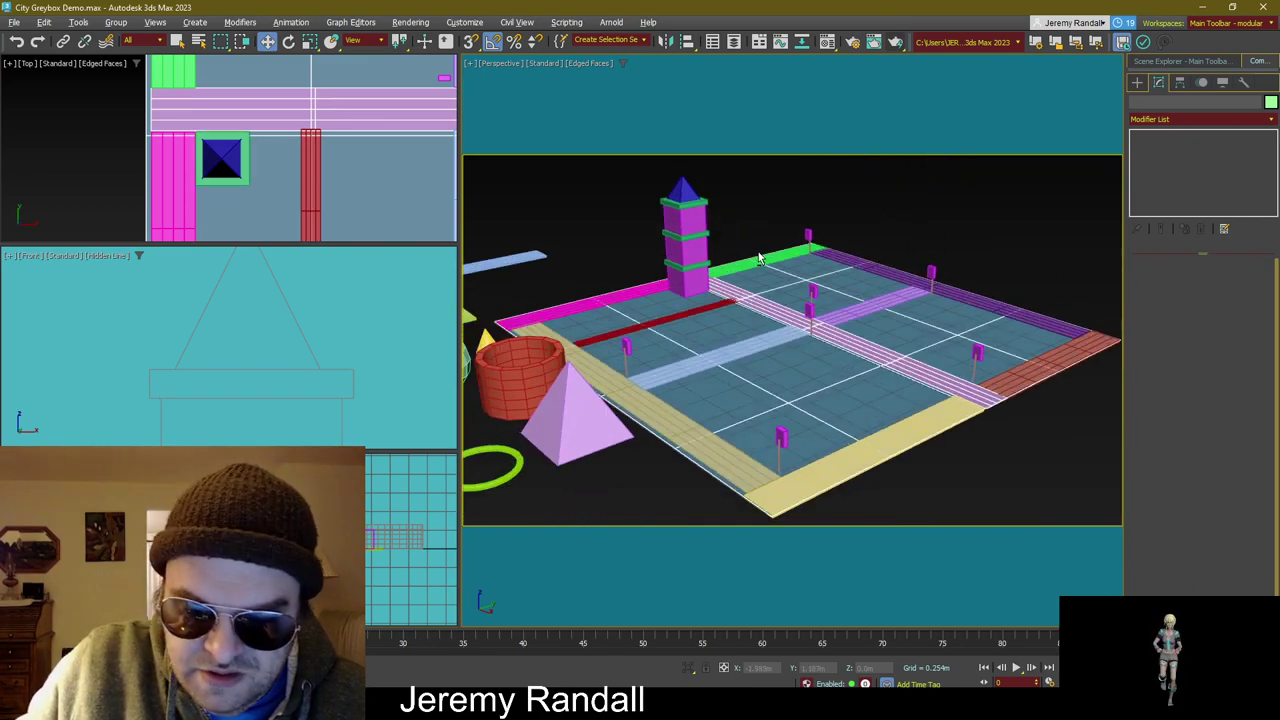
alt+middle_drag(686, 228, 720, 260)
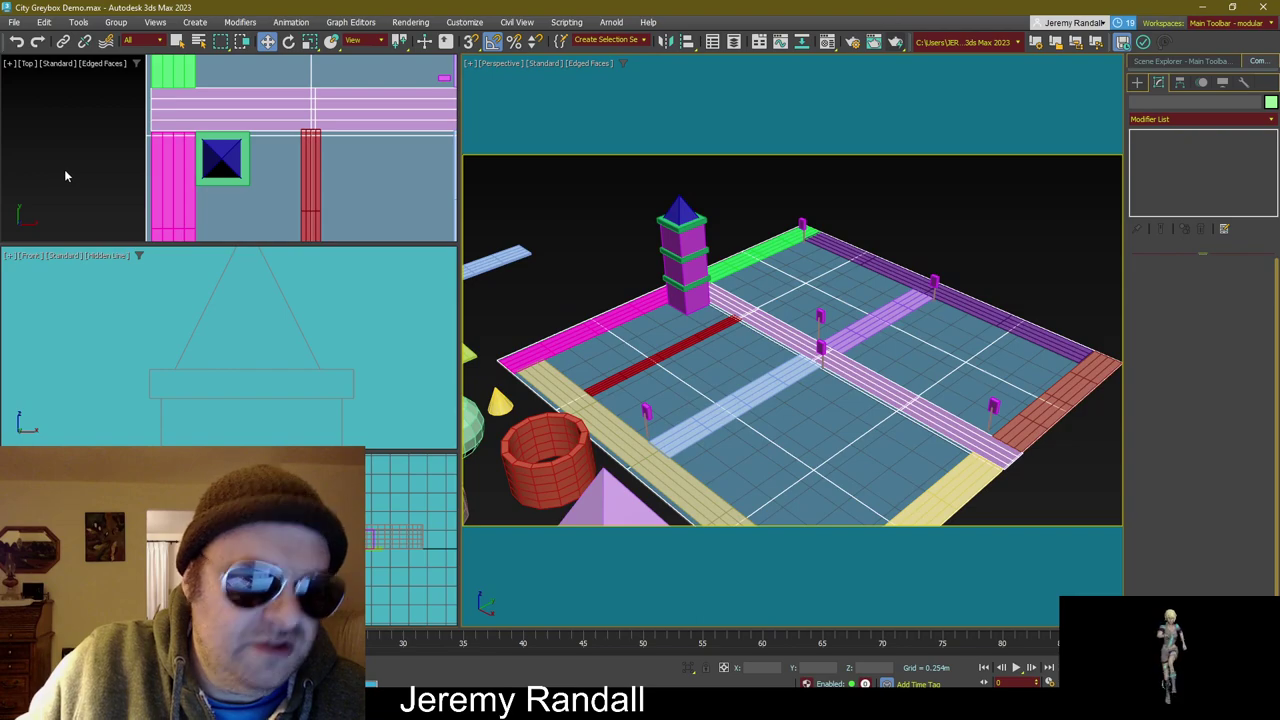
key(z)
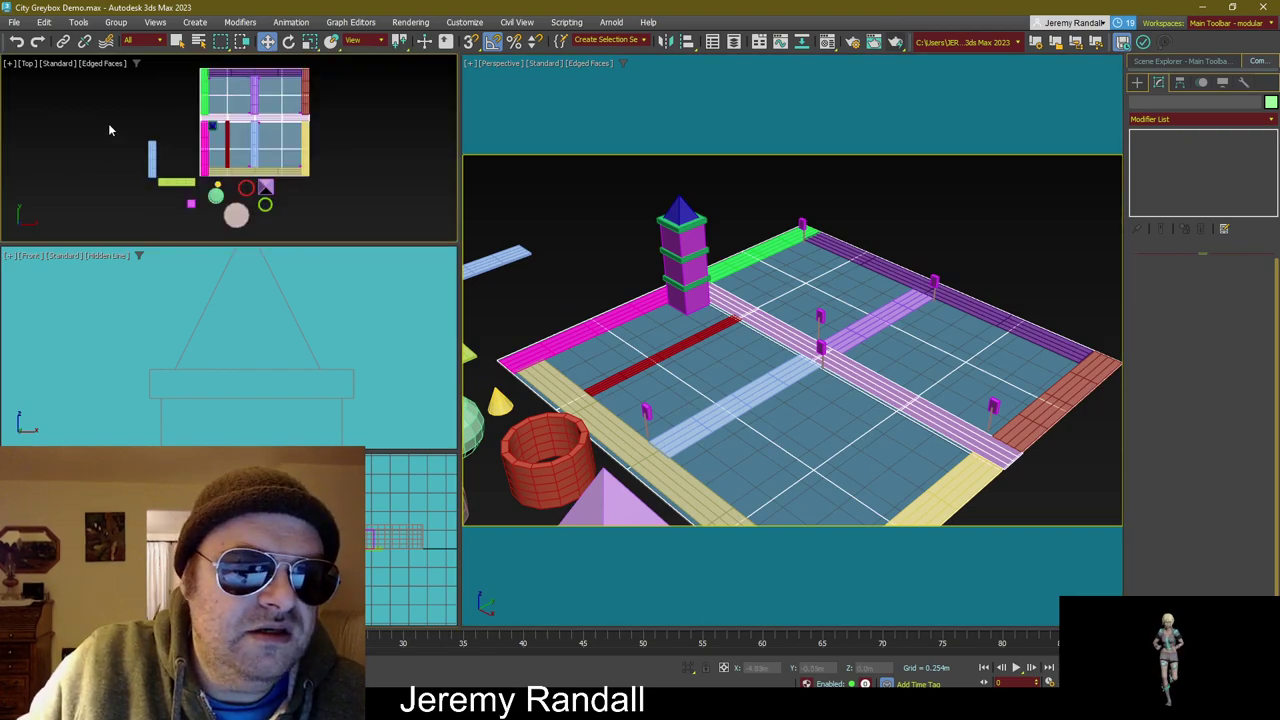
scroll(110, 128, up, 4)
mouse_move(138, 135)
middle_down()
mouse_move(141, 163)
mouse_move(146, 138)
middle_up()
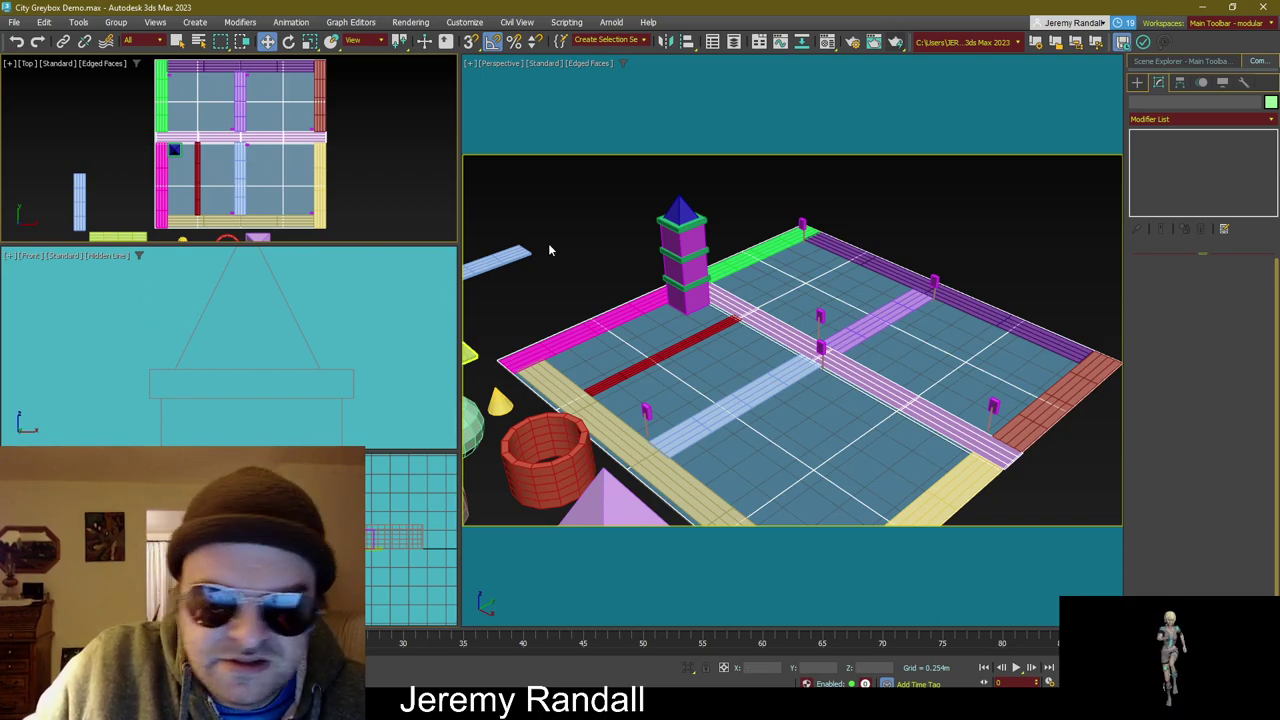
middle_drag(549, 250, 649, 240)
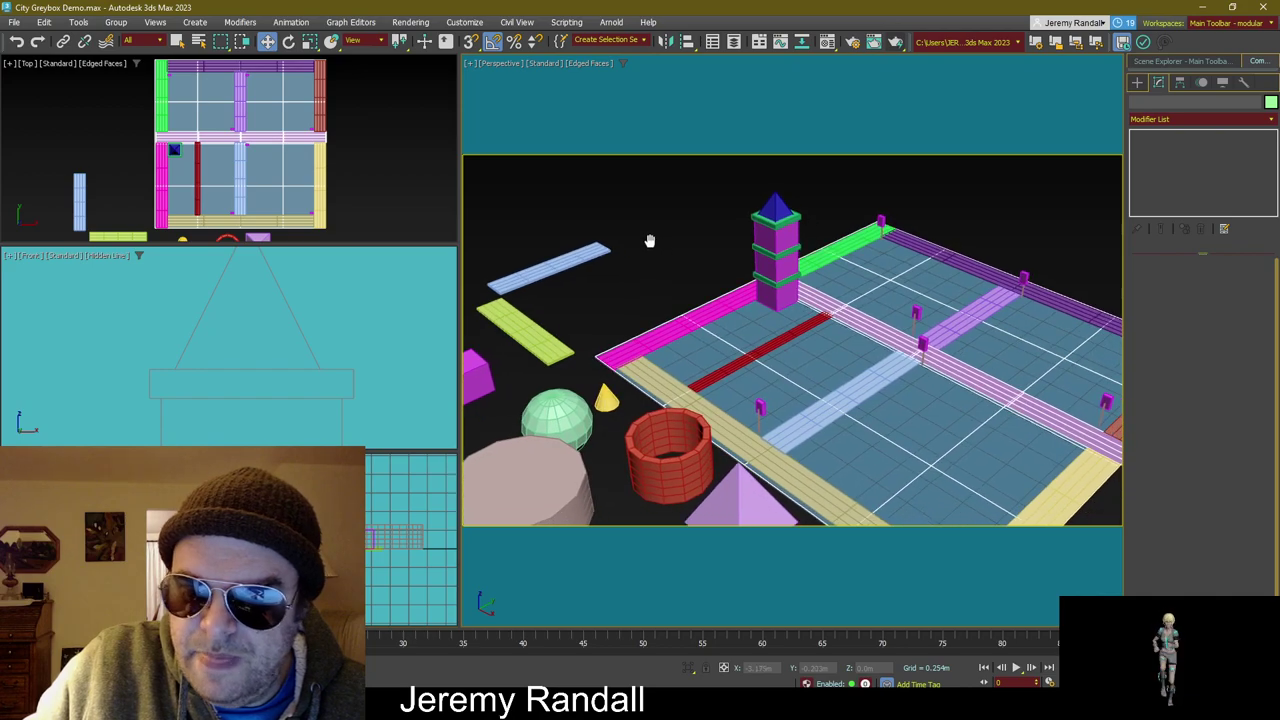
Step: Clone the left magenta box and place the copy beside the red strip near the tower
click(484, 384)
mouse_move(493, 393)
shift+mouse_down()
mouse_move(855, 315)
mouse_move(810, 335)
shift+mouse_up()
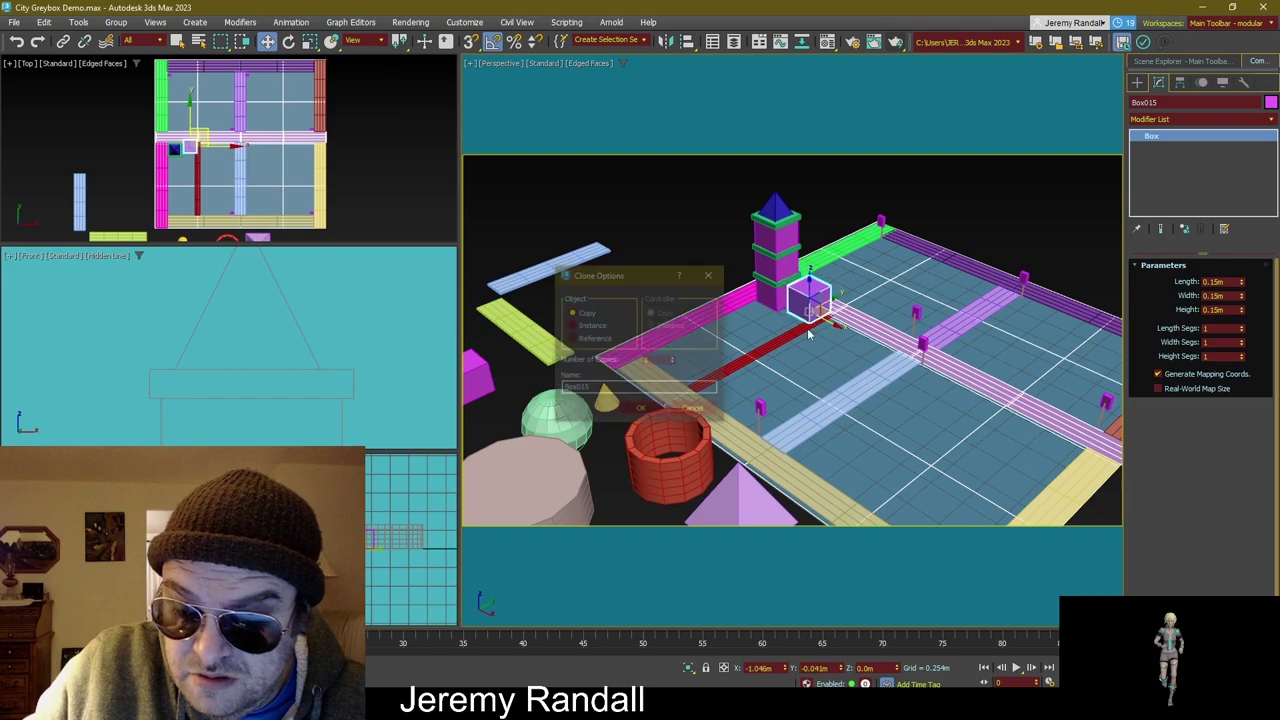
click(648, 409)
scroll(200, 157, up, 8)
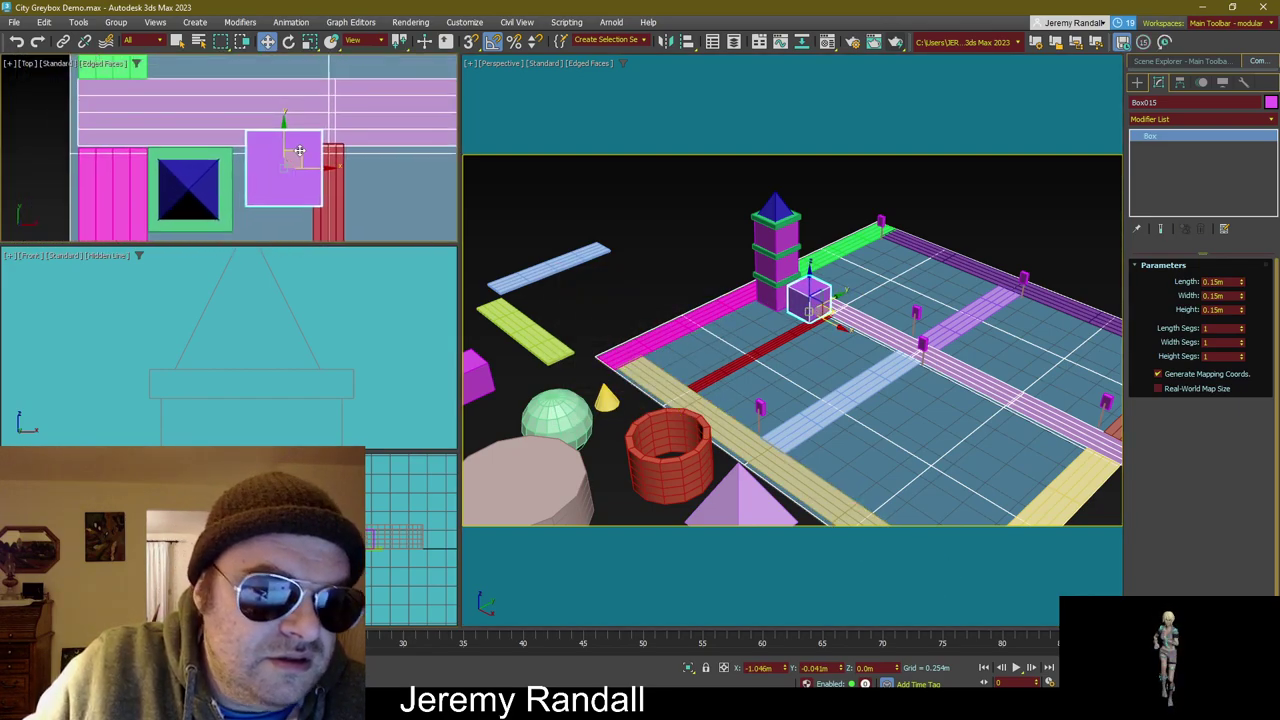
drag(291, 157, 318, 195)
key(r)
key(w)
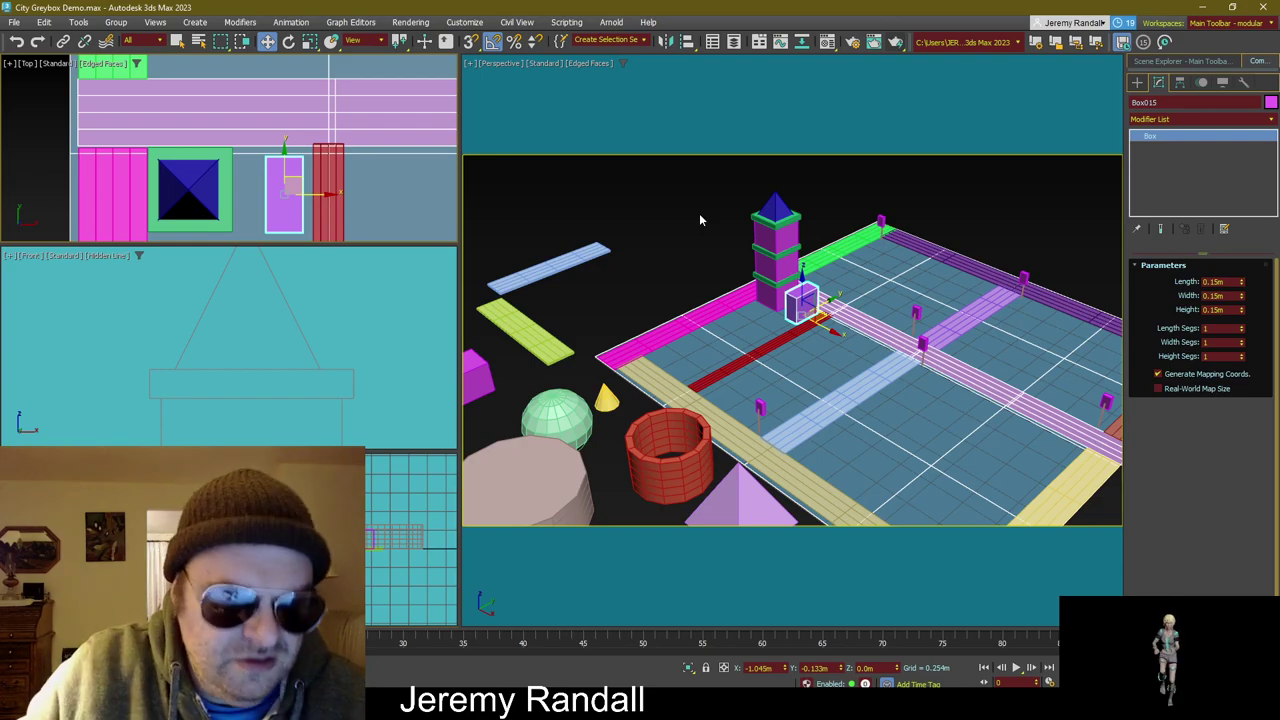
Step: Maximize the Top viewport and scale the copied box into a thin vertical bar
right_click(317, 197)
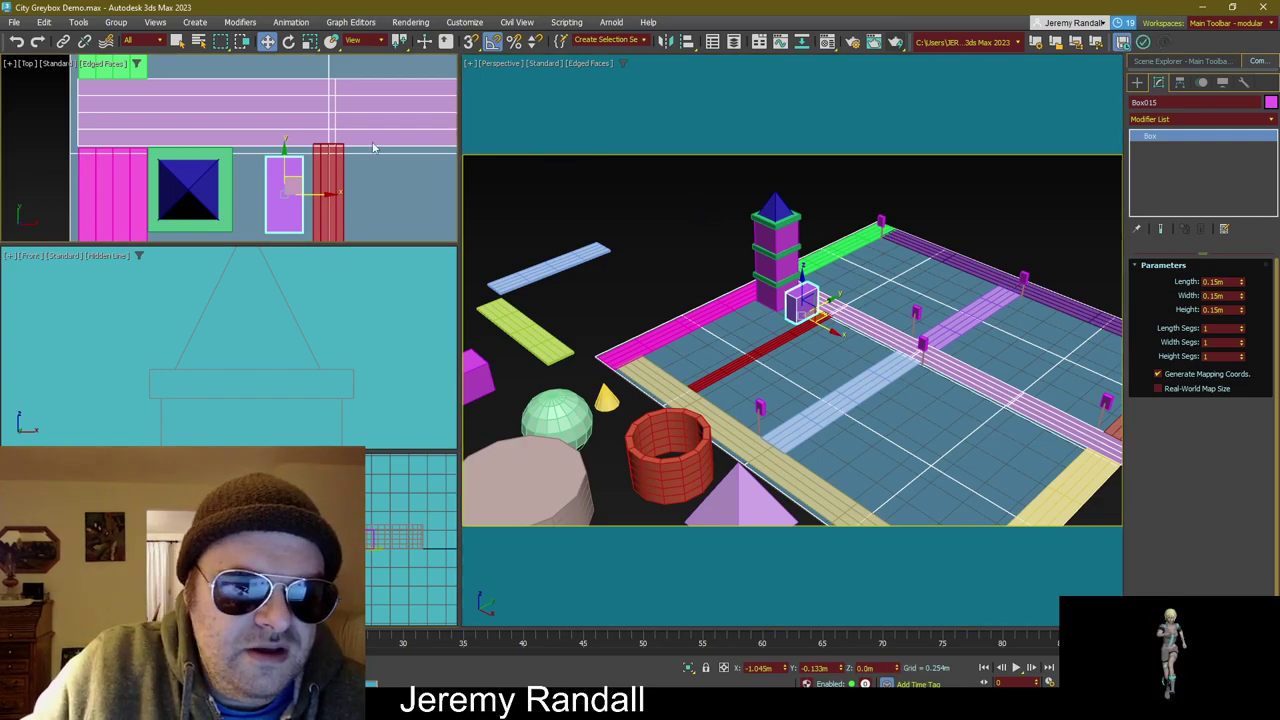
right_click(368, 203)
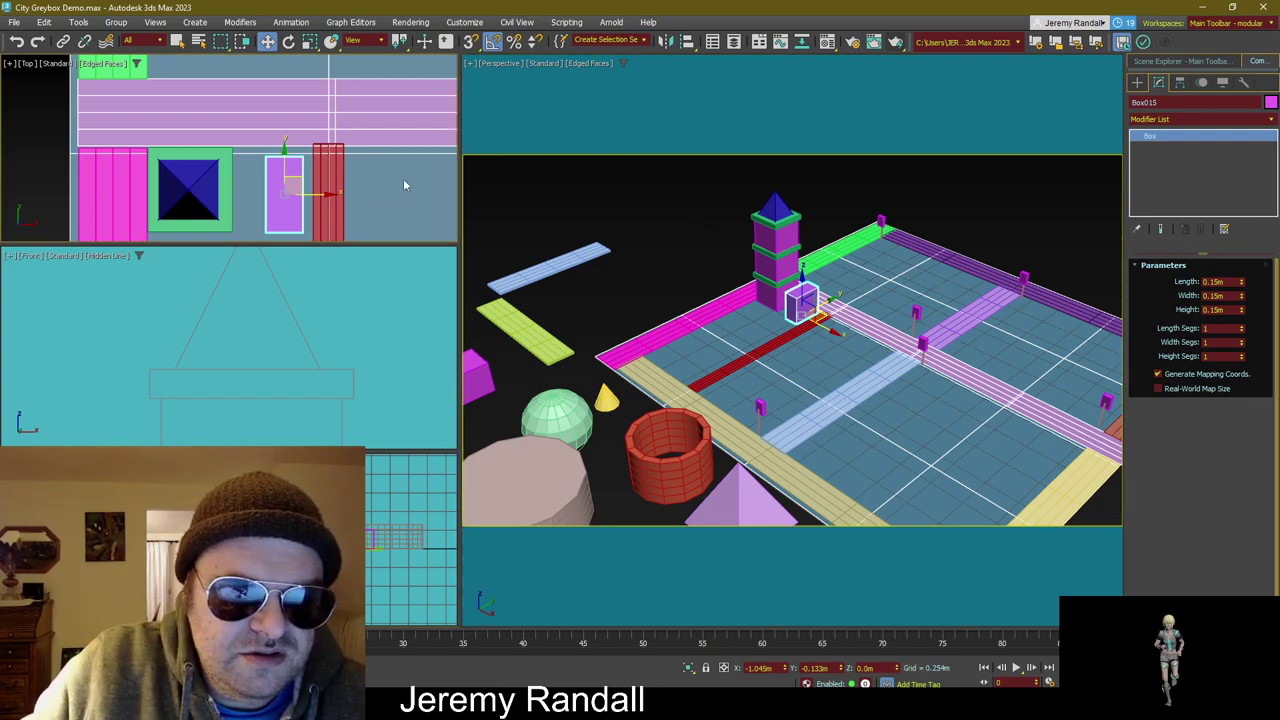
click(405, 177)
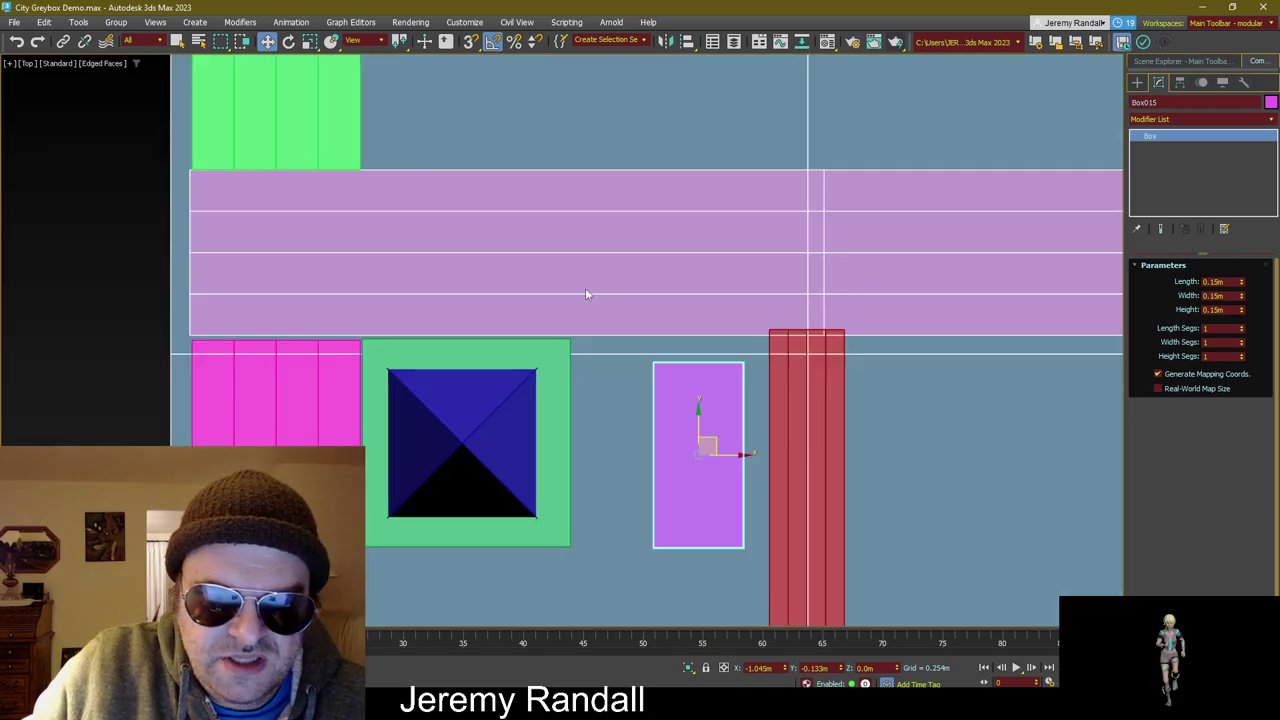
middle_drag(587, 294, 577, 180)
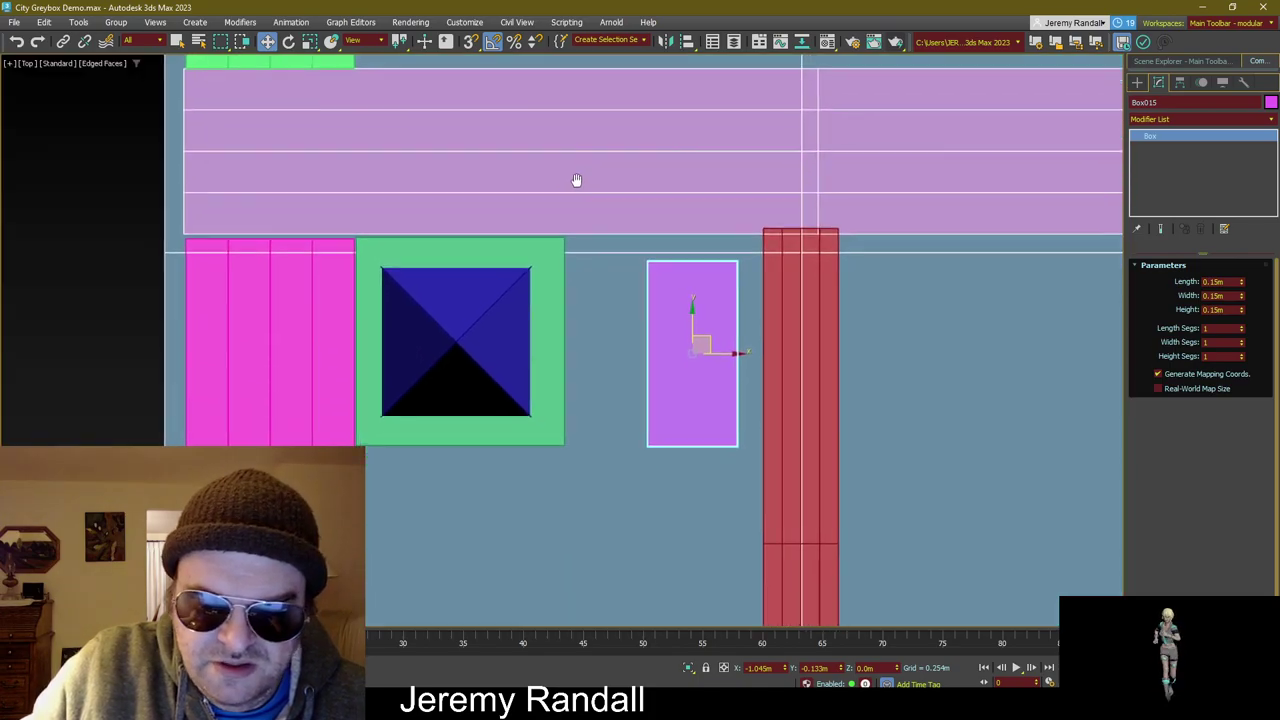
scroll(590, 215, up, 3)
middle_drag(600, 246, 531, 334)
key(e)
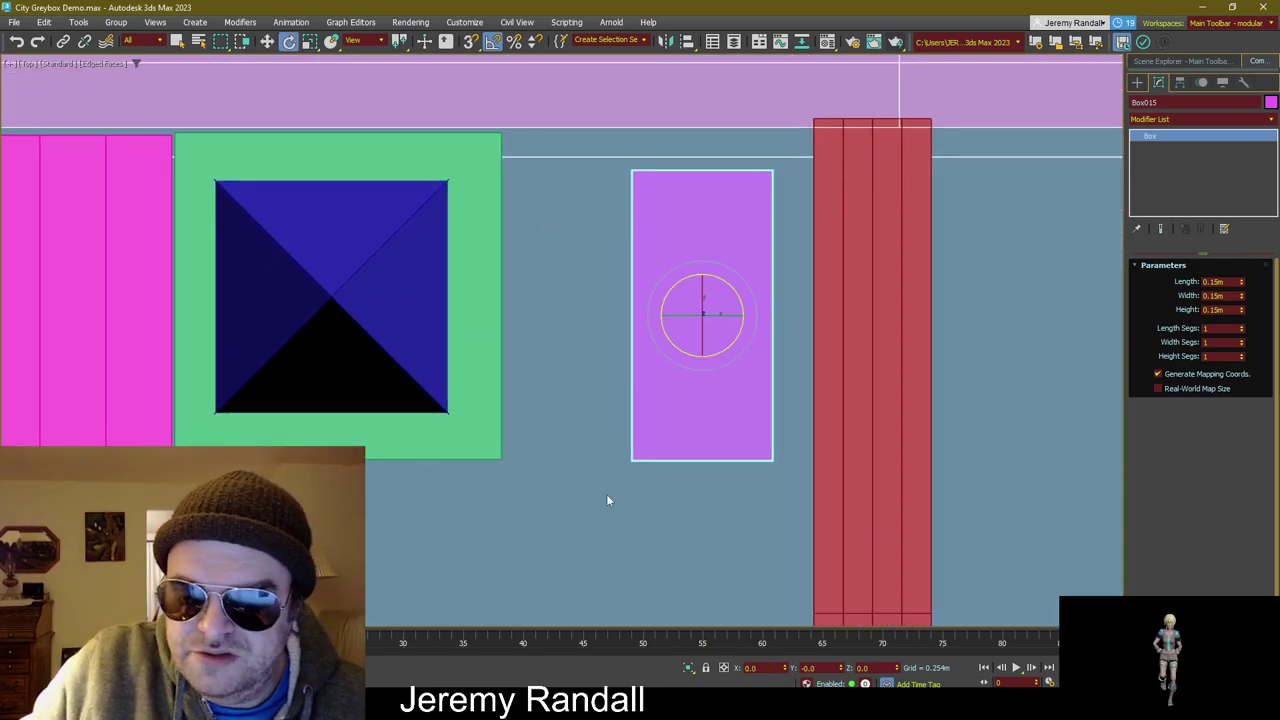
key(r)
drag(758, 314, 386, 330)
key(w)
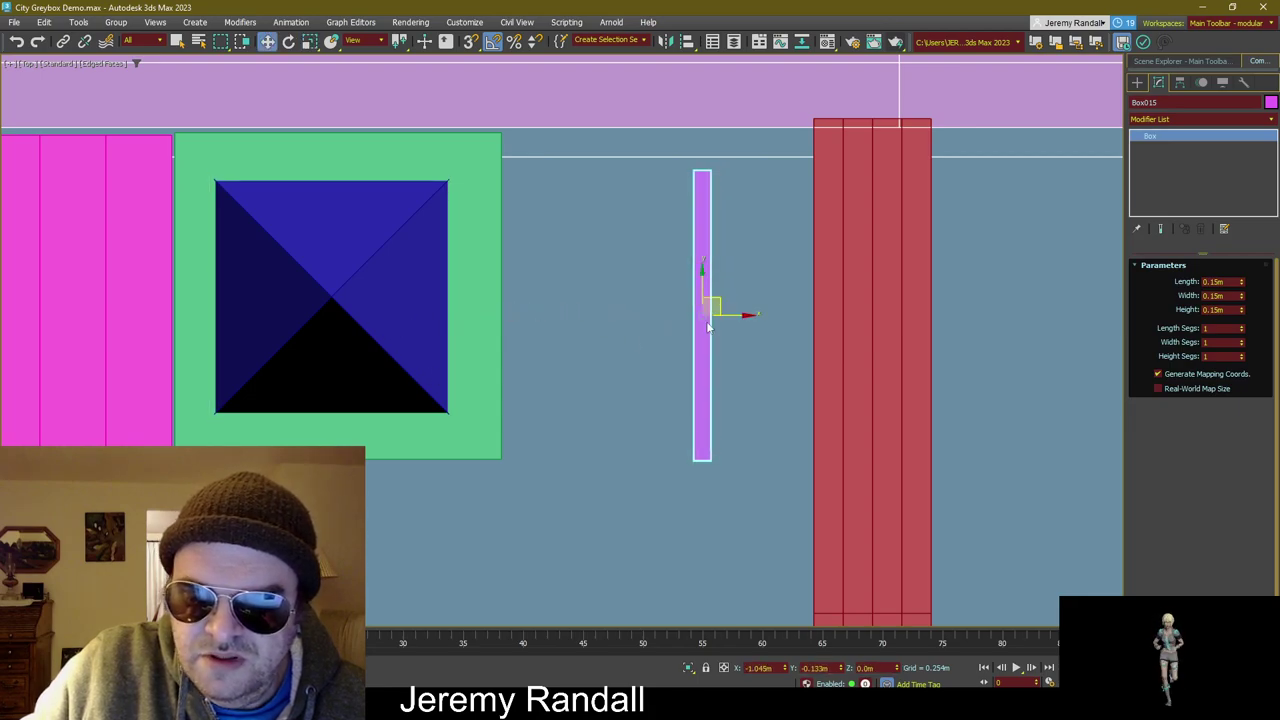
Step: Copy the bar to the right, then make rotated horizontal copies of both bars
mouse_move(734, 314)
mouse_down()
mouse_move(806, 300)
mouse_move(657, 314)
mouse_up()
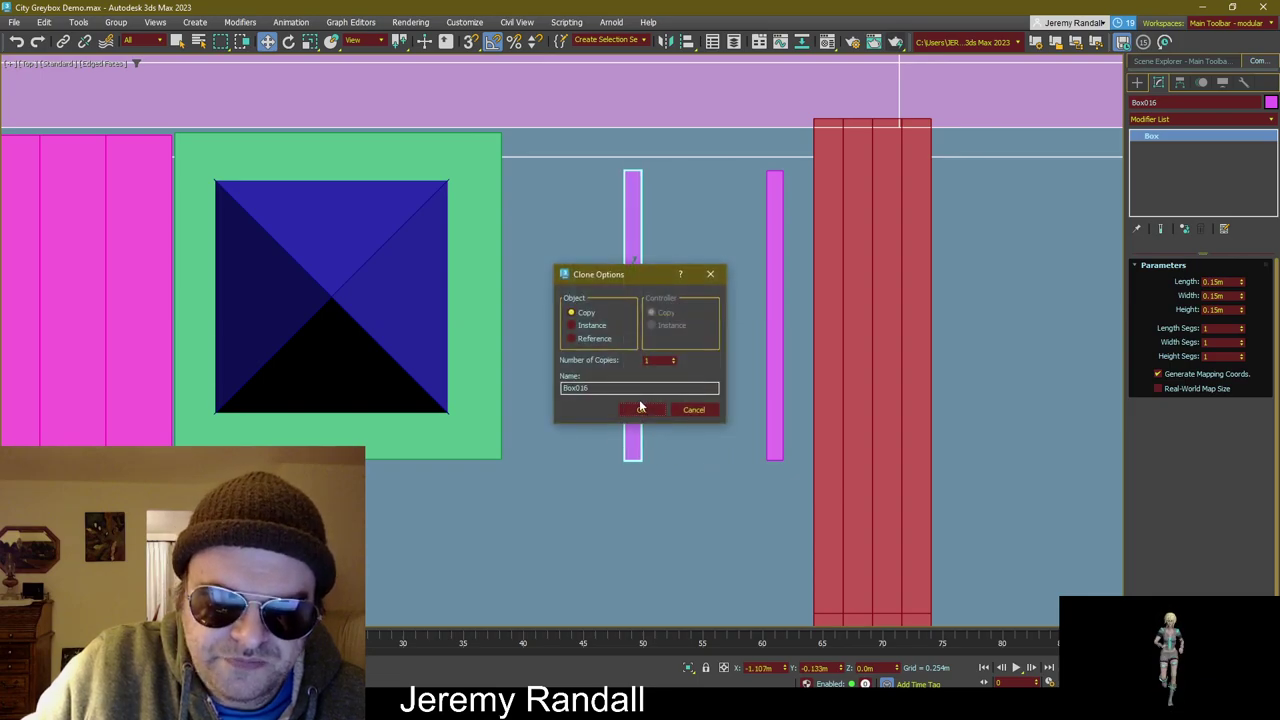
click(641, 409)
ctrl+click(775, 294)
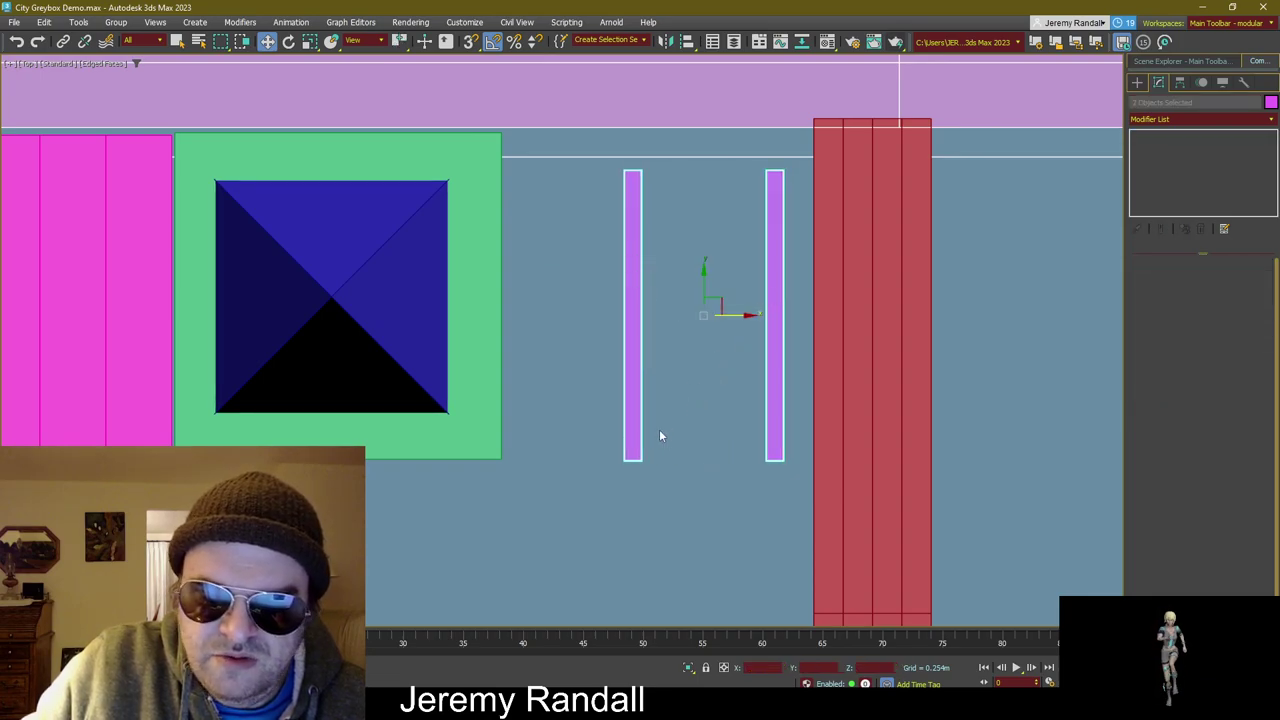
key(e)
mouse_move(704, 352)
shift+mouse_down()
mouse_move(679, 263)
mouse_move(682, 318)
mouse_move(662, 364)
shift+mouse_up()
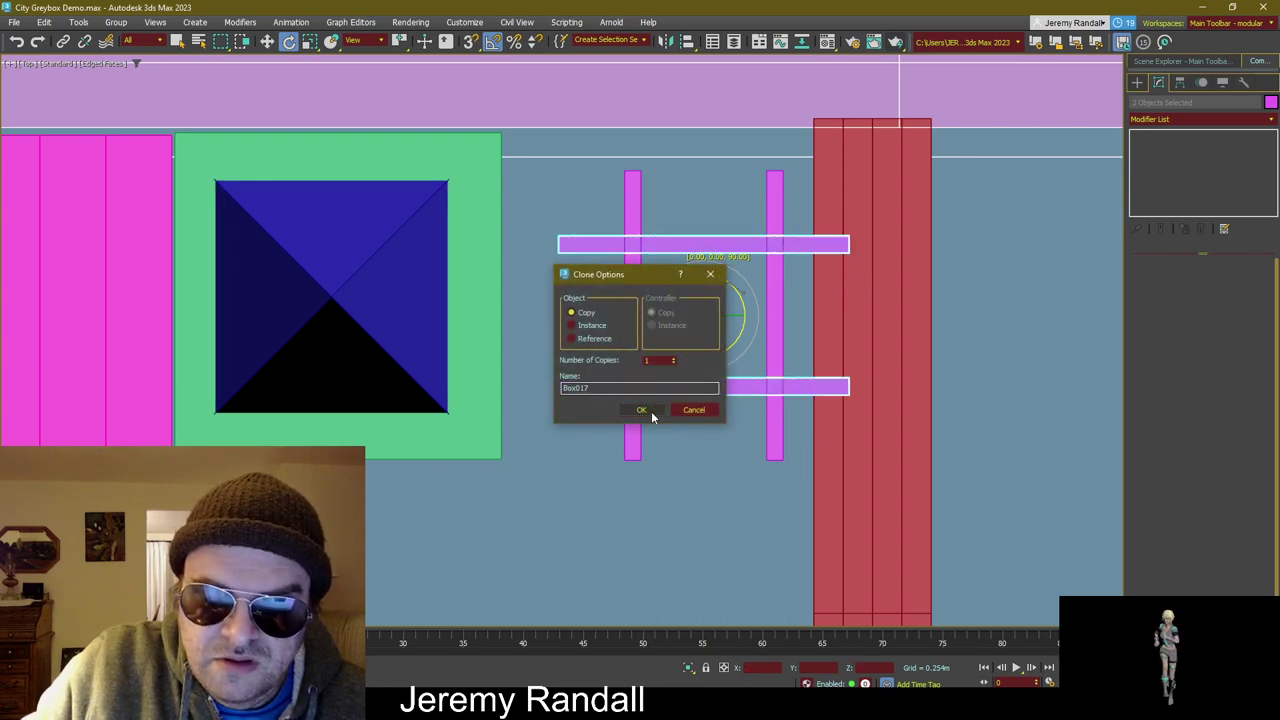
click(641, 409)
Step: Shorten the horizontal bars to fit between the posts, move one to the bottom, and select all four
key(r)
drag(755, 315, 679, 281)
key(w)
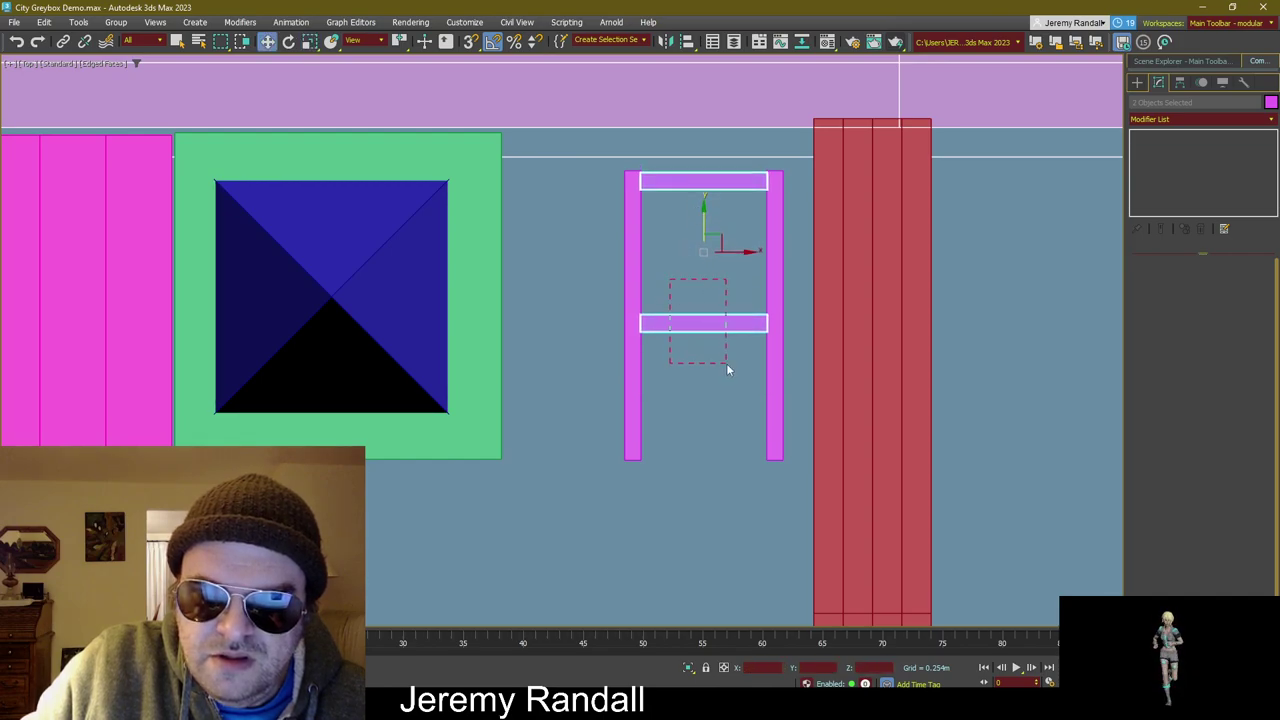
drag(727, 368, 726, 366)
drag(715, 290, 714, 418)
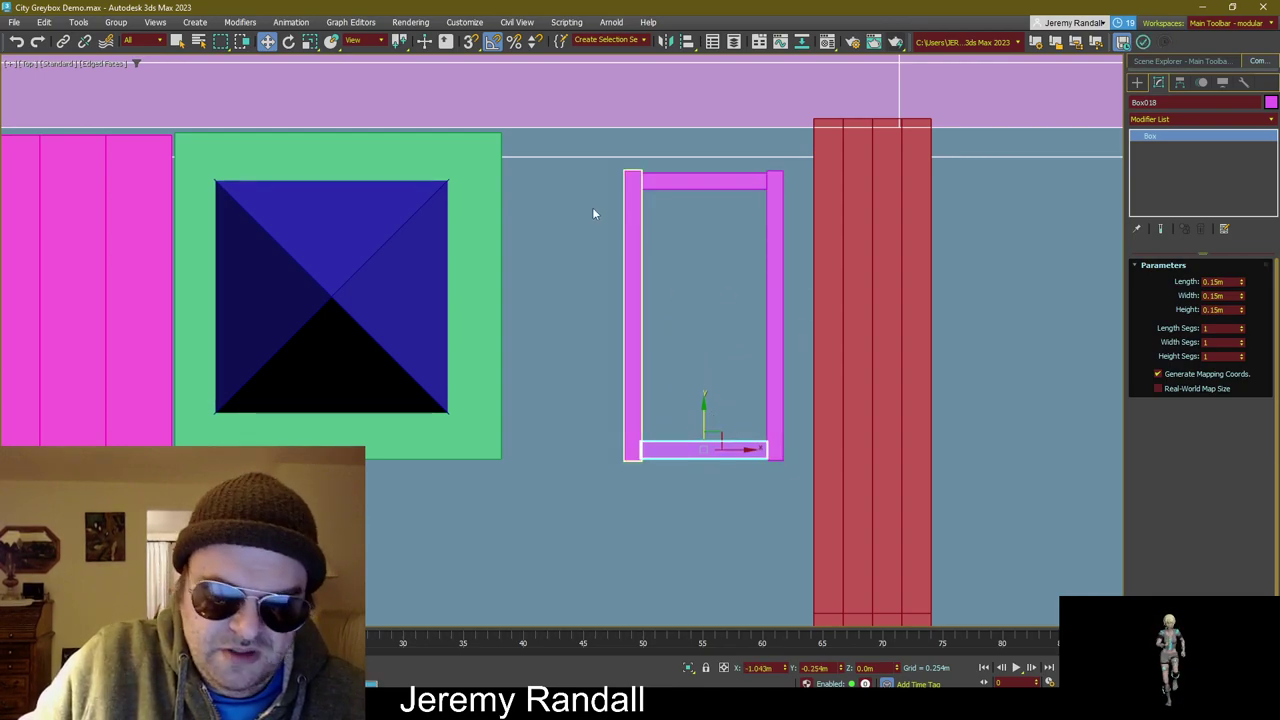
drag(585, 152, 797, 491)
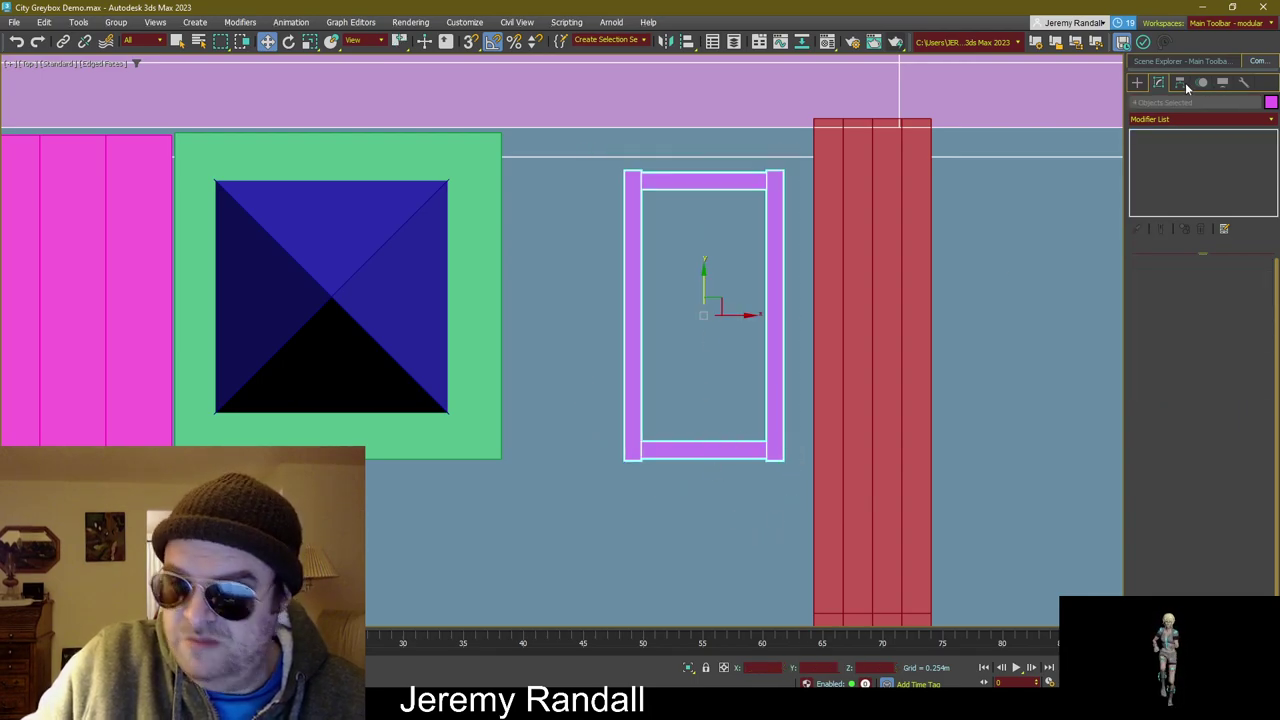
Step: Return to four viewports, then flatten the frame vertically and lower it toward the ground
right_click(590, 352)
click(636, 386)
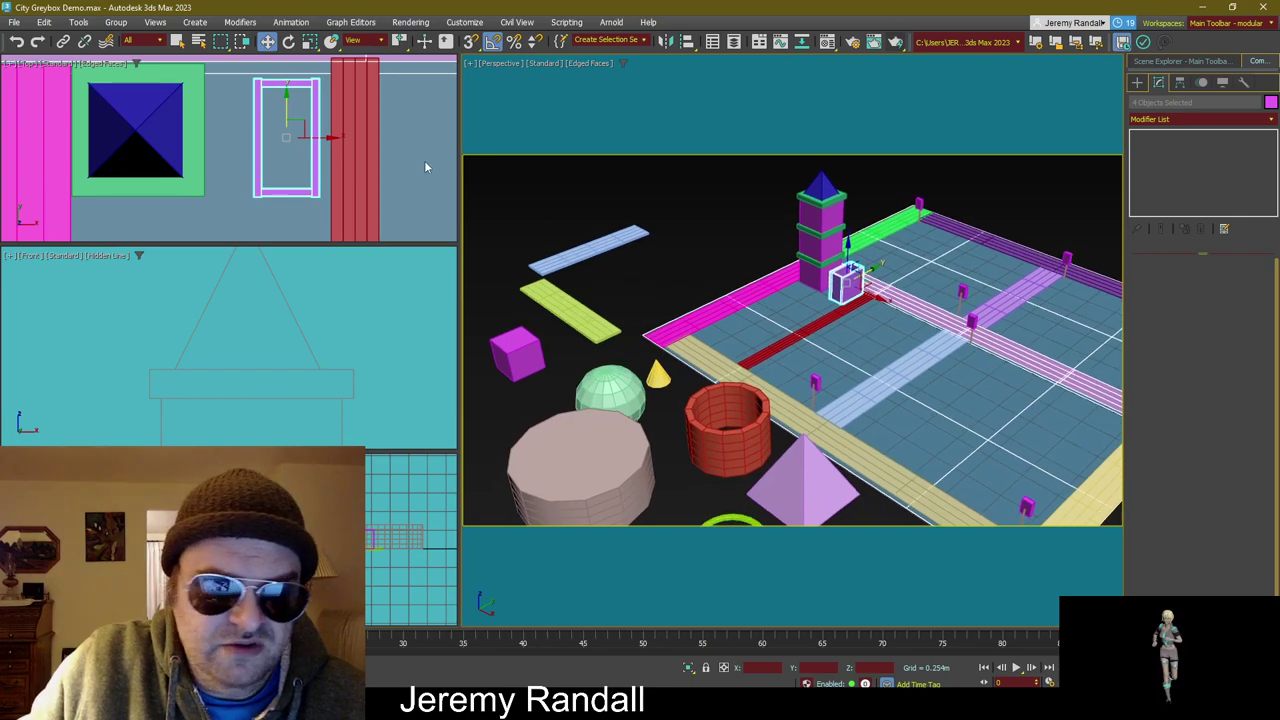
middle_drag(424, 162, 395, 160)
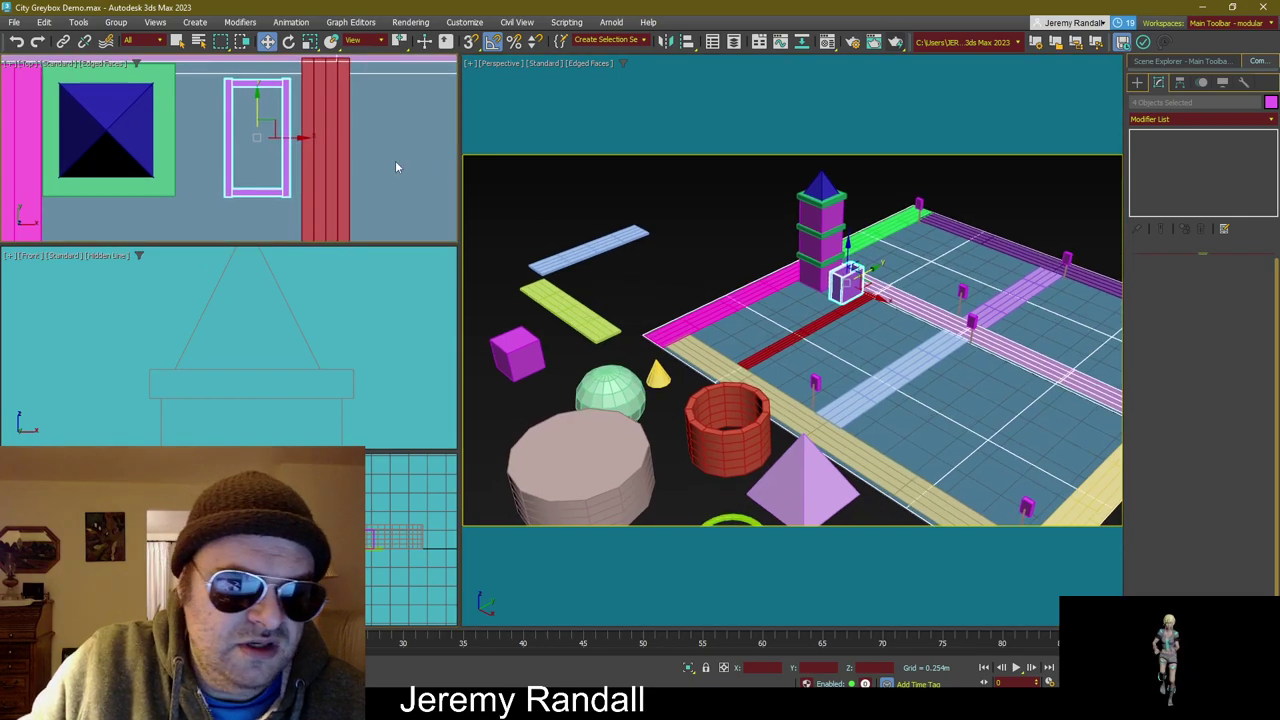
middle_drag(295, 350, 287, 349)
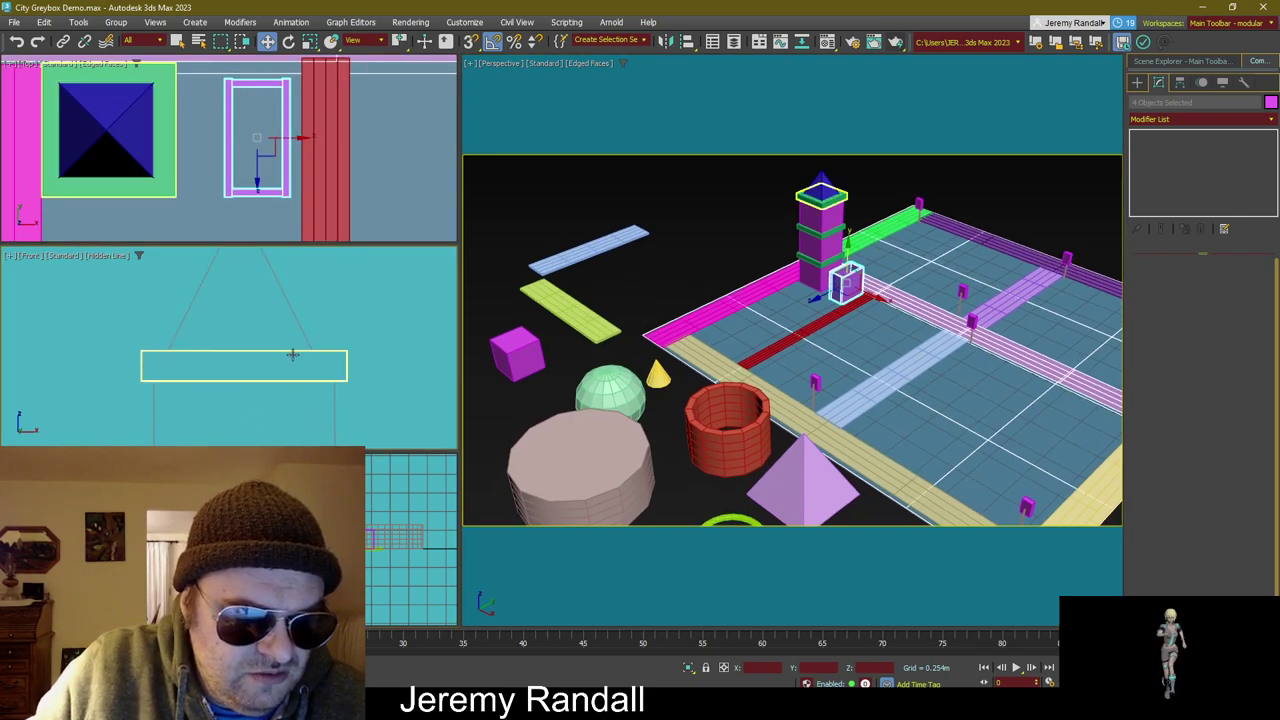
key(z)
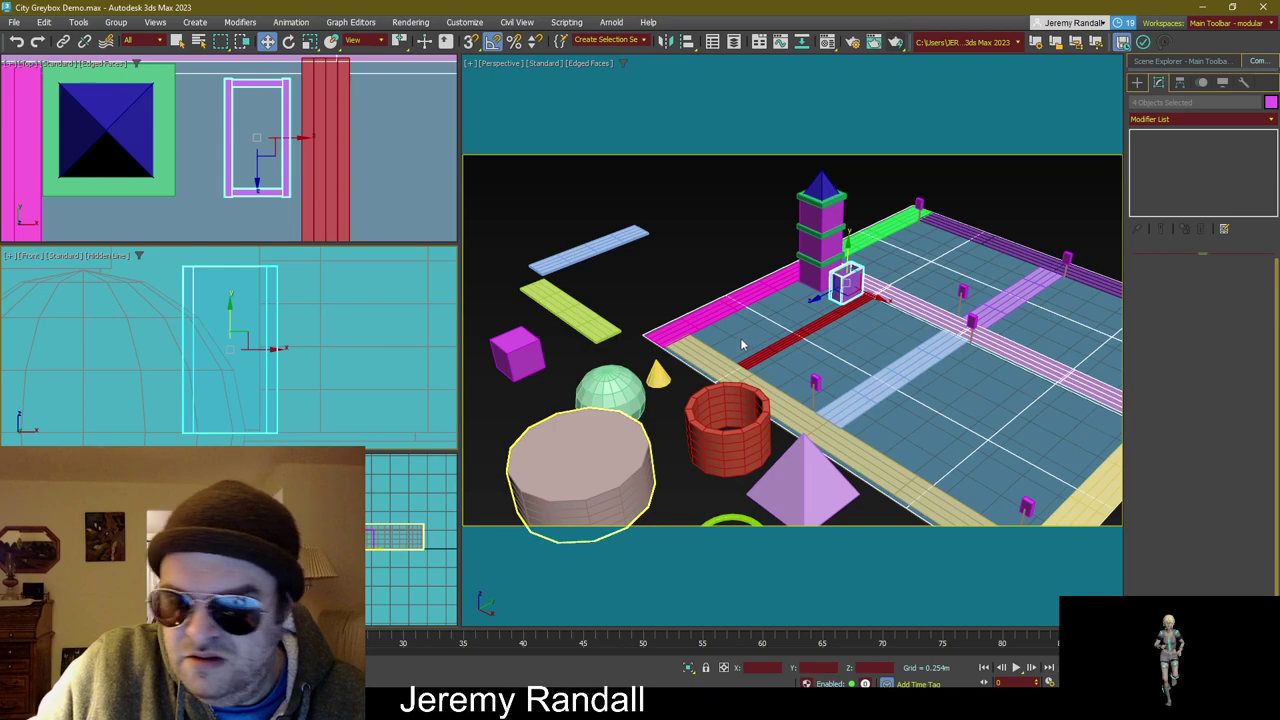
scroll(335, 410, down, 4)
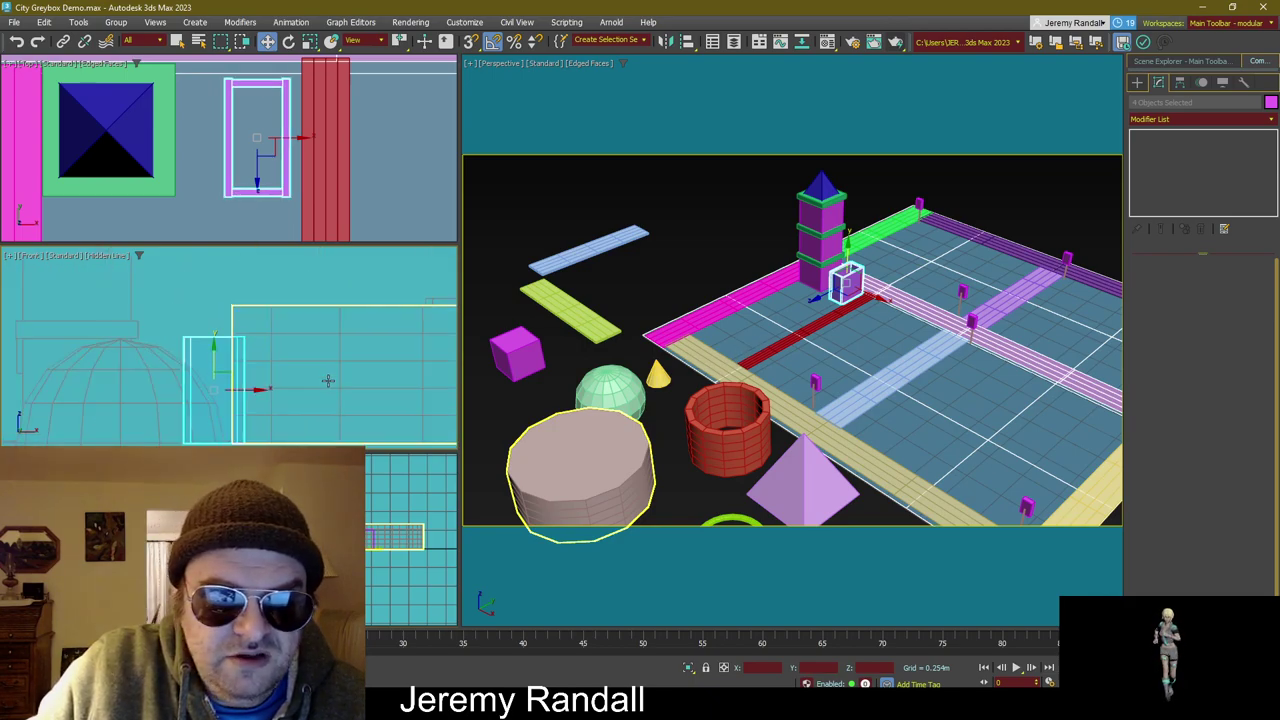
middle_drag(328, 380, 334, 335)
key(r)
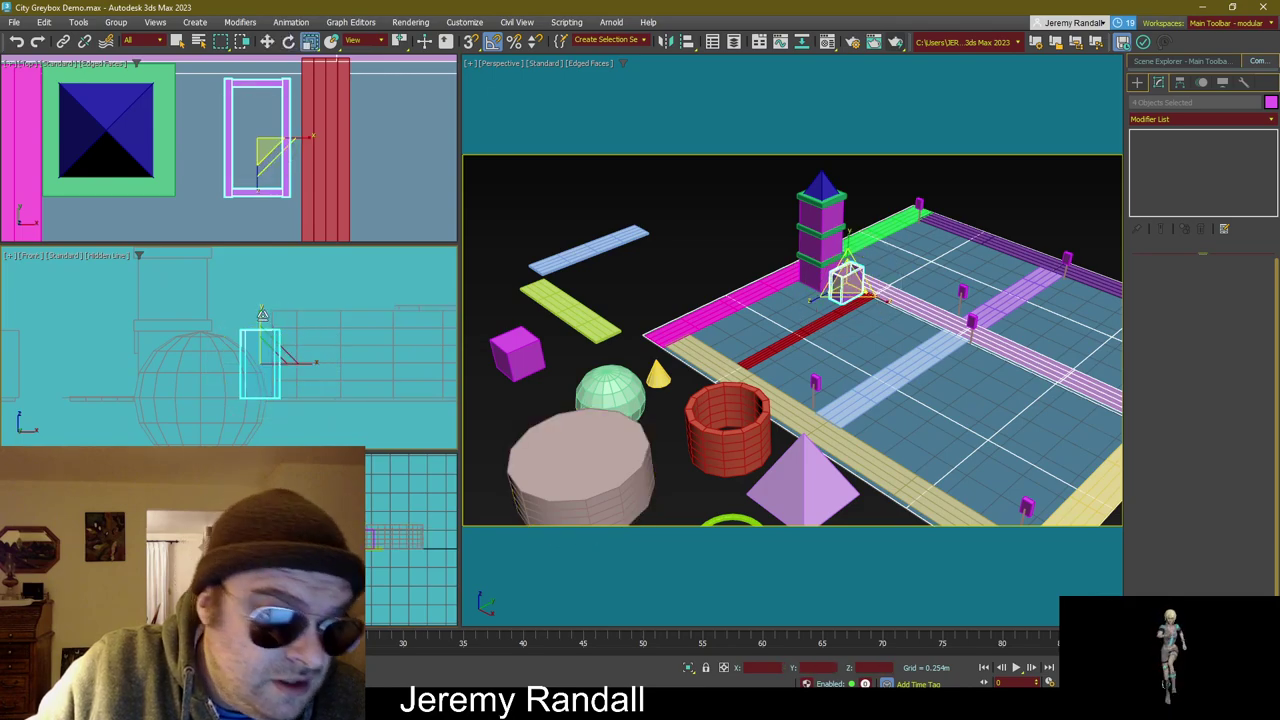
drag(257, 333, 265, 384)
key(w)
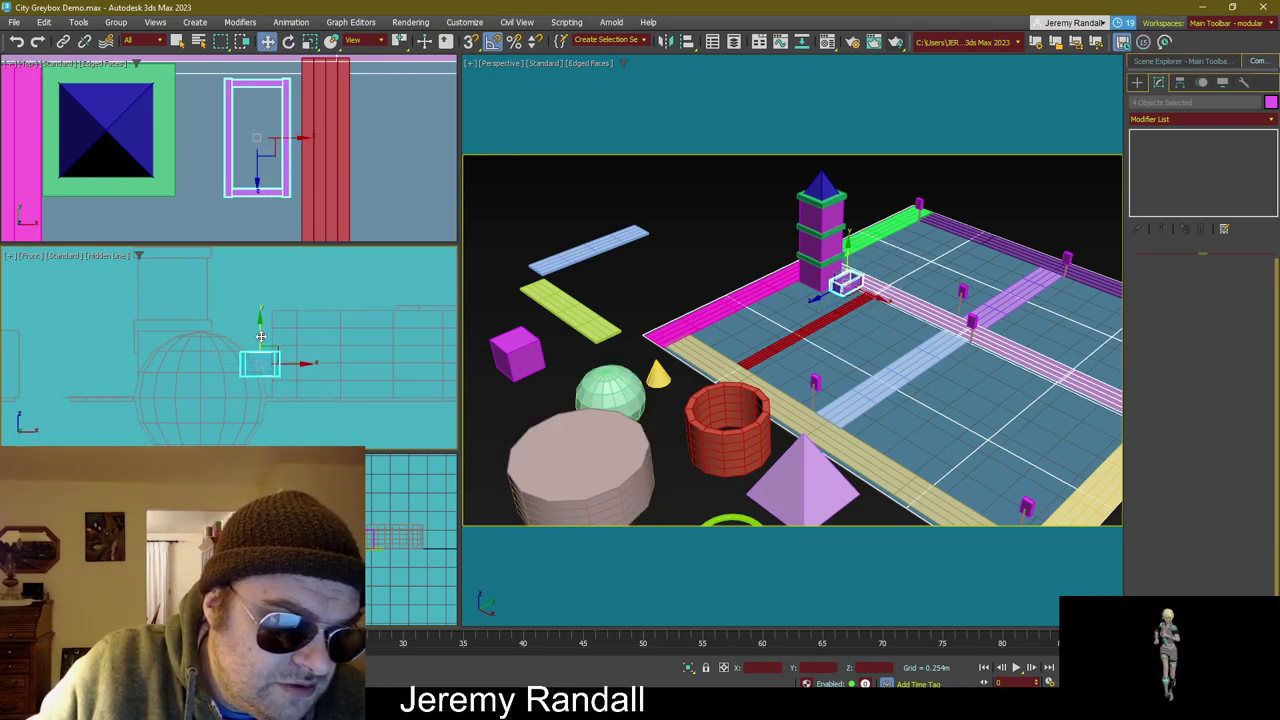
drag(260, 336, 263, 350)
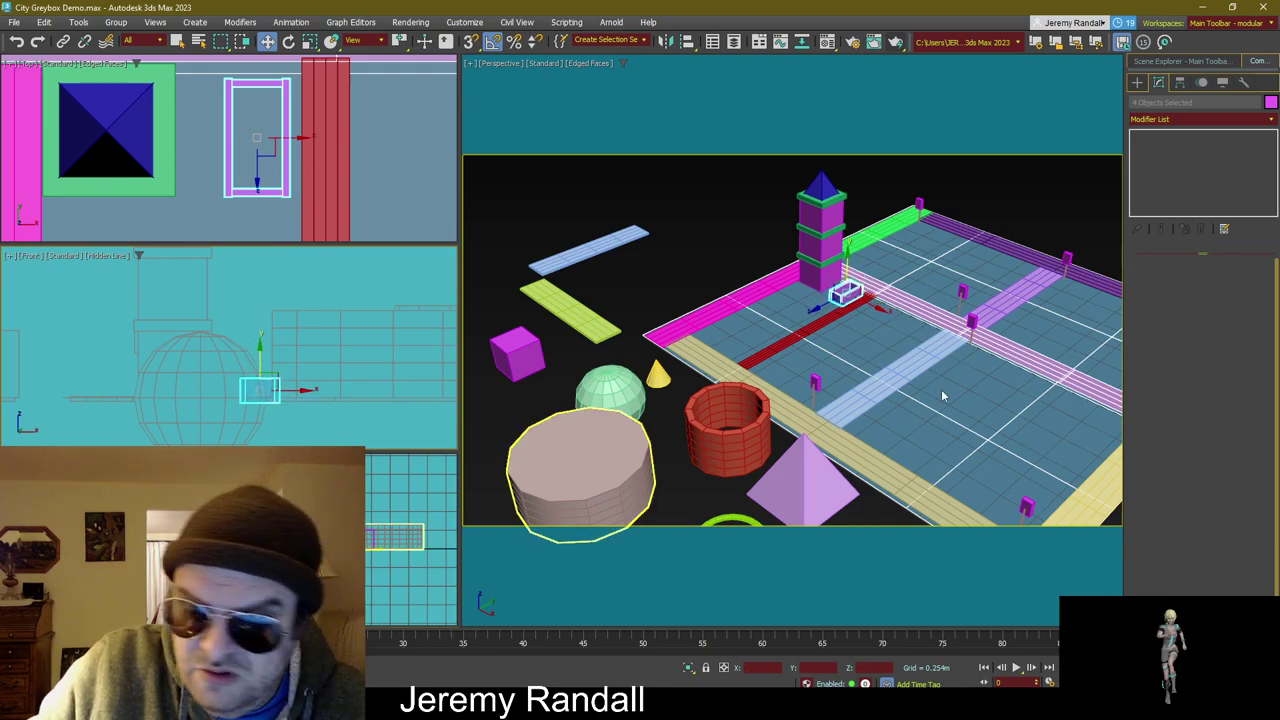
Step: Make the frame shorter in height and orbit the perspective view around the street layout
scroll(943, 394, up, 5)
middle_drag(894, 334, 856, 374)
key(r)
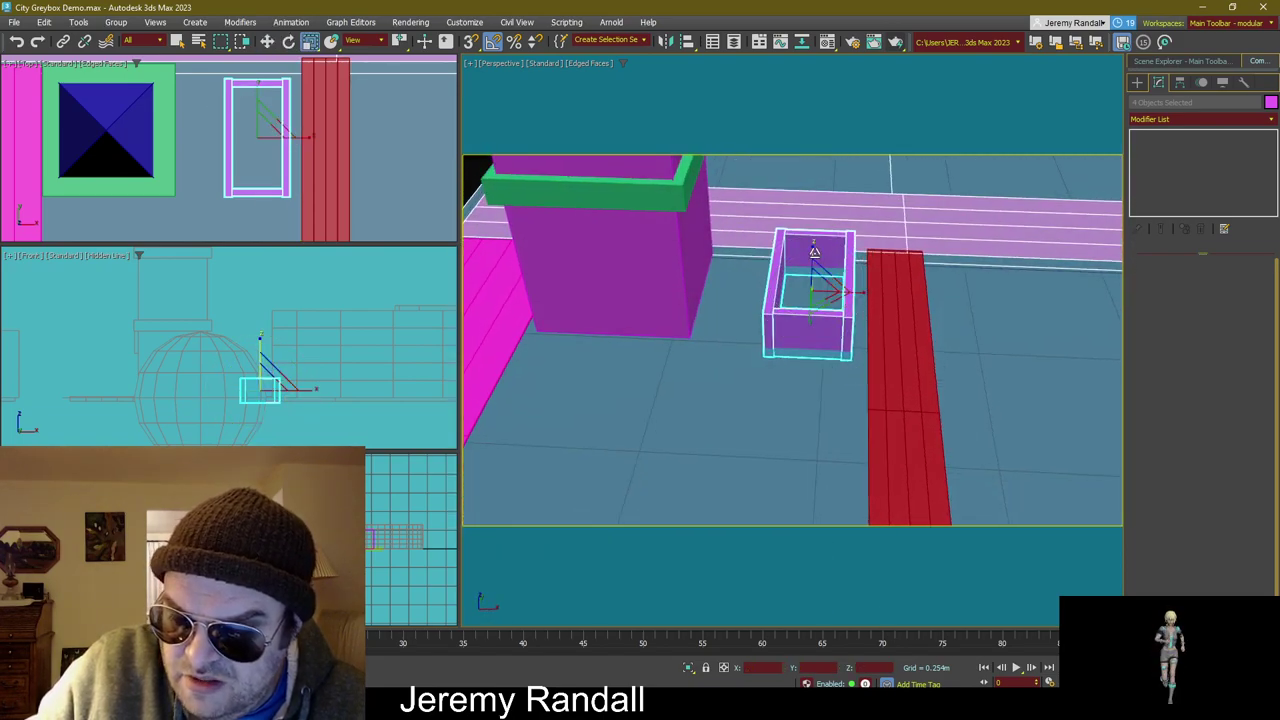
mouse_move(814, 286)
mouse_down()
mouse_move(805, 291)
mouse_move(813, 270)
mouse_up()
key(w)
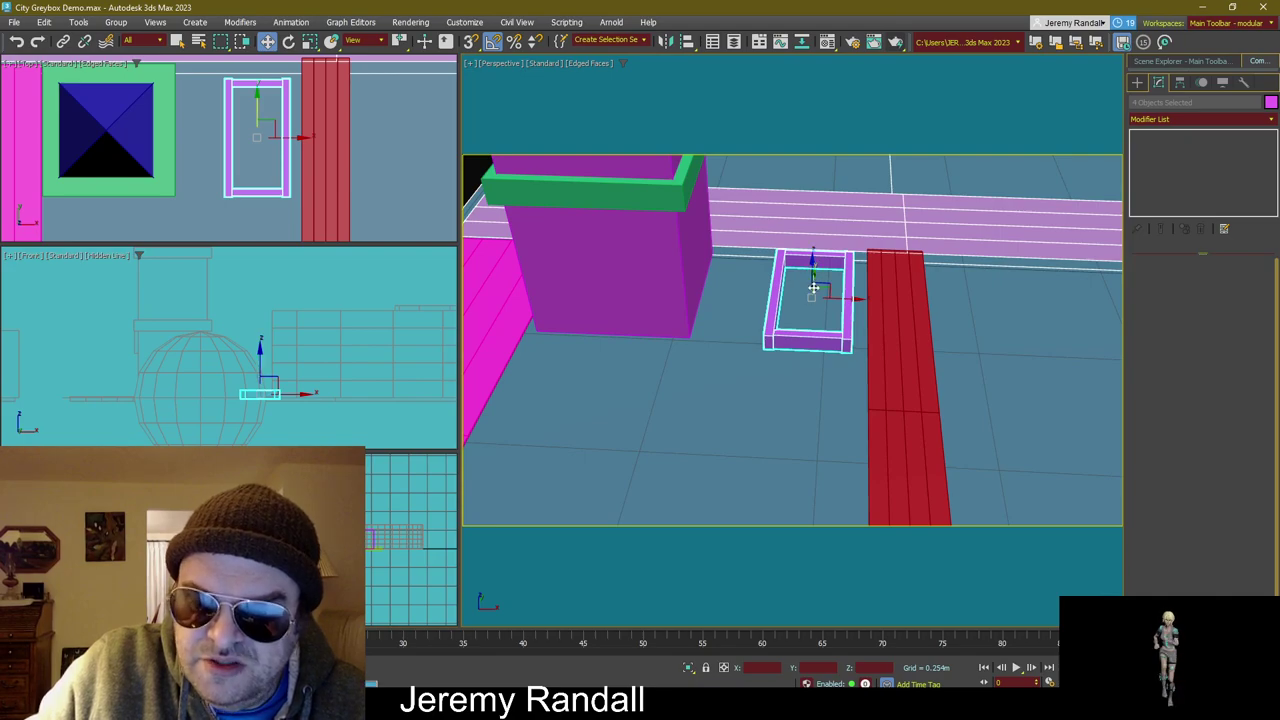
middle_drag(620, 342, 747, 331)
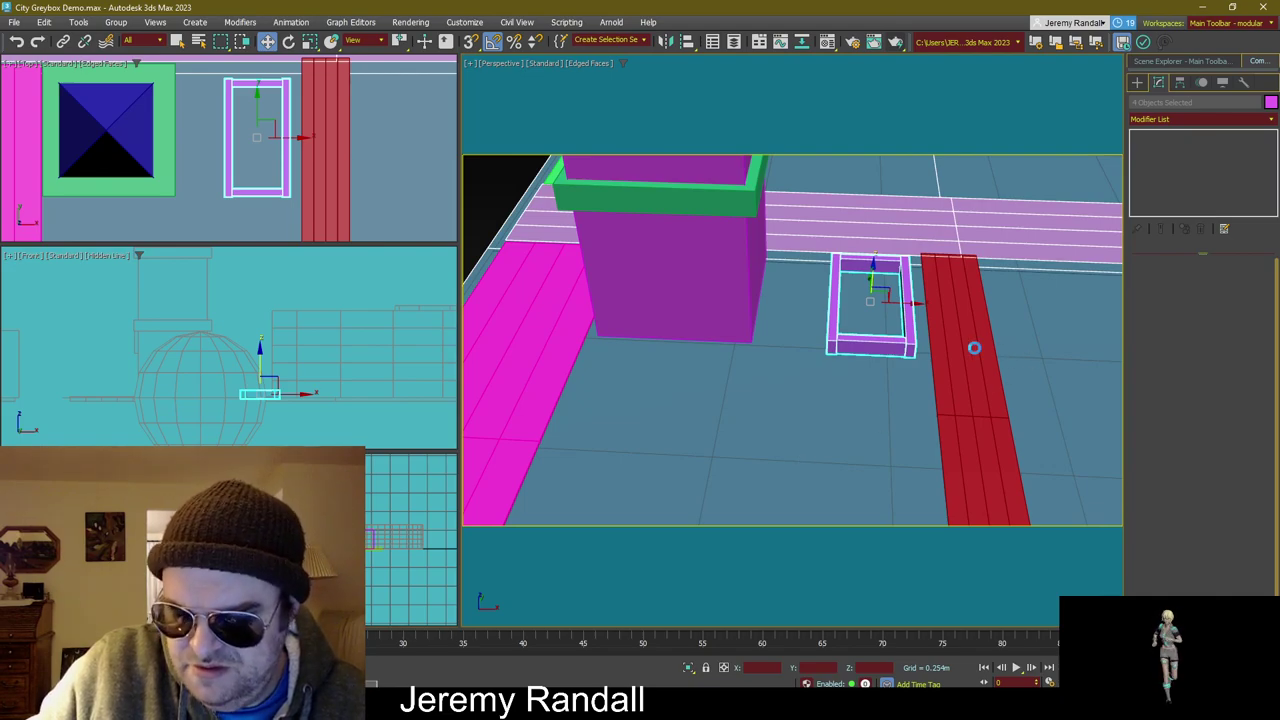
click(811, 320)
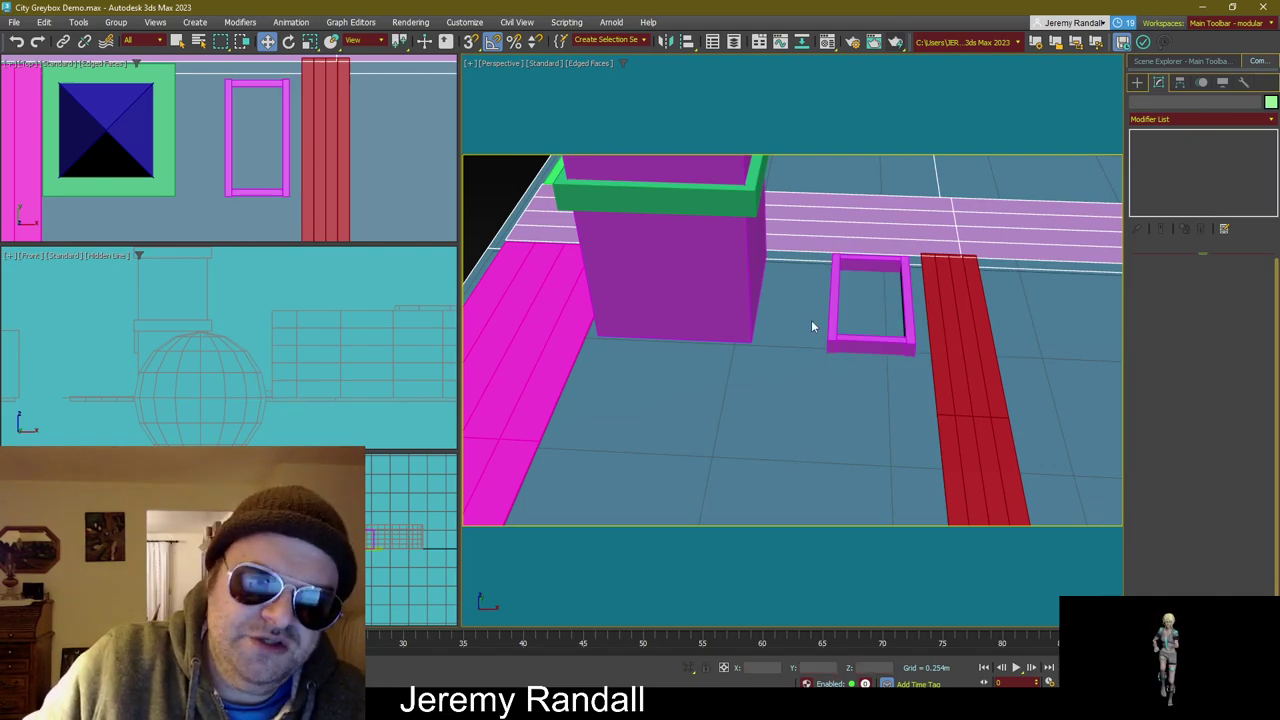
alt+middle_drag(811, 320, 790, 232)
scroll(844, 283, down, 3)
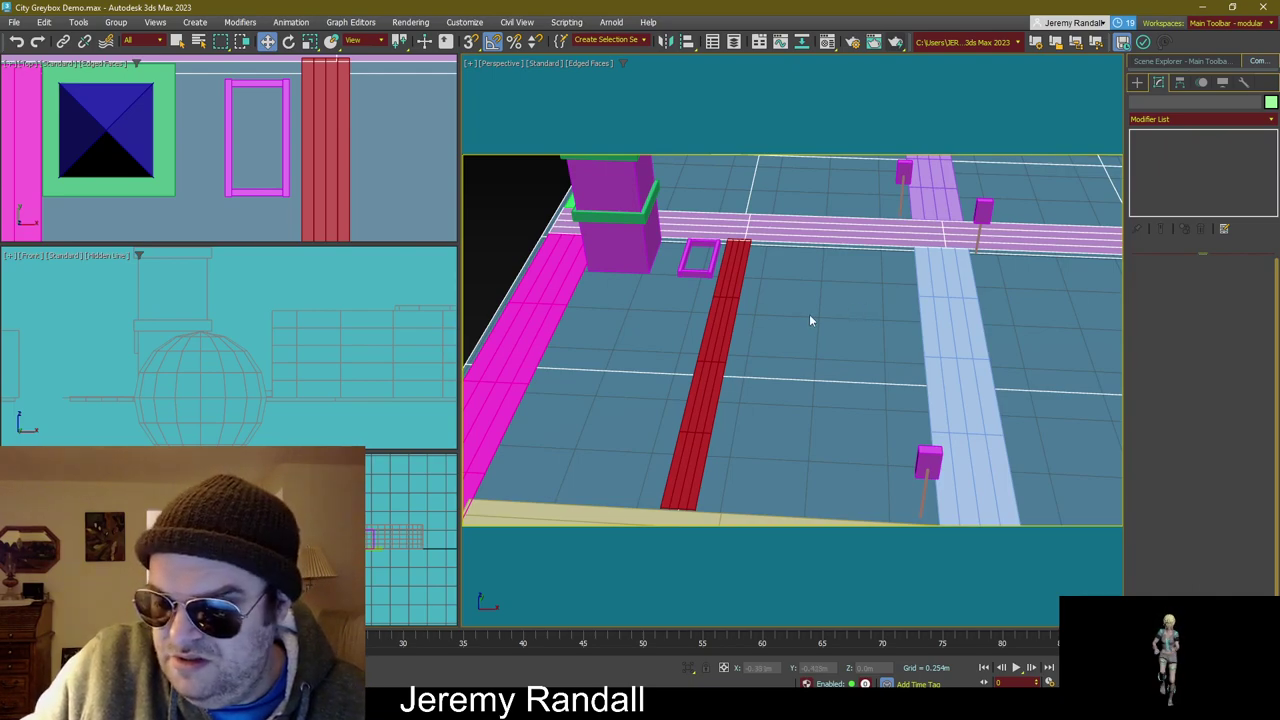
middle_drag(809, 314, 814, 329)
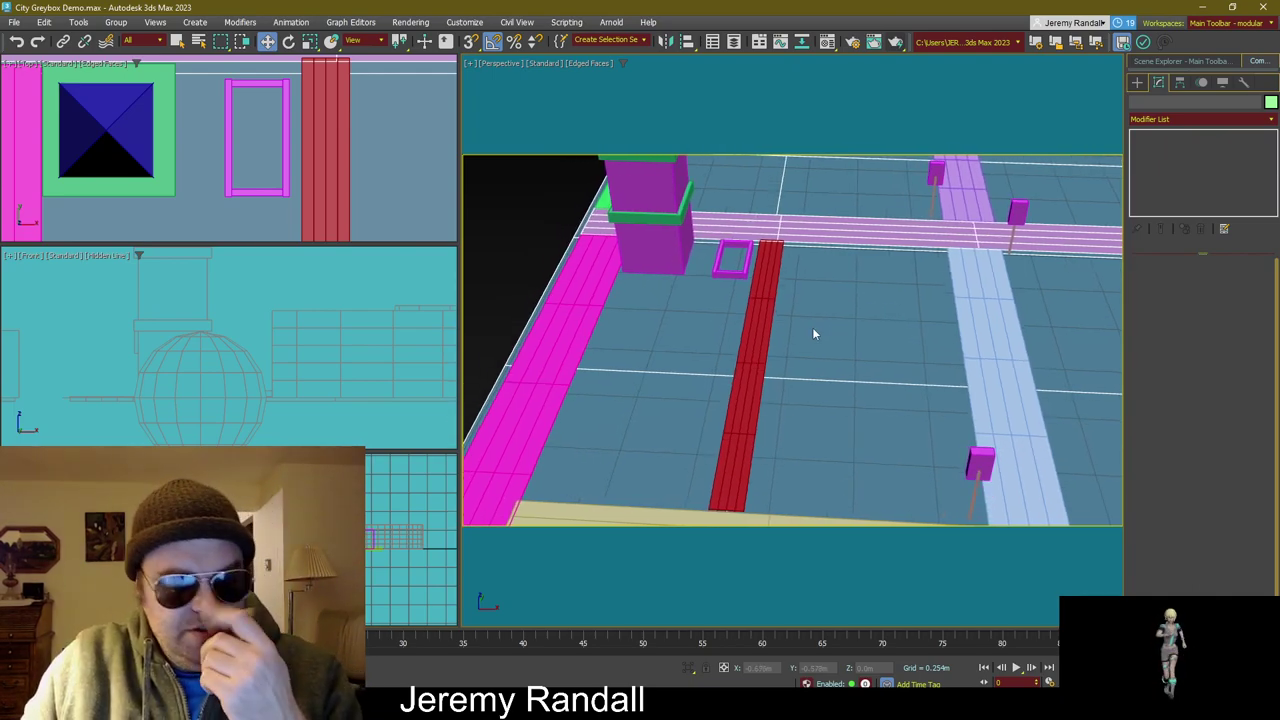
Step: Select the small magenta frame beside the red strip and bring up the Utilities panel
click(740, 278)
click(742, 285)
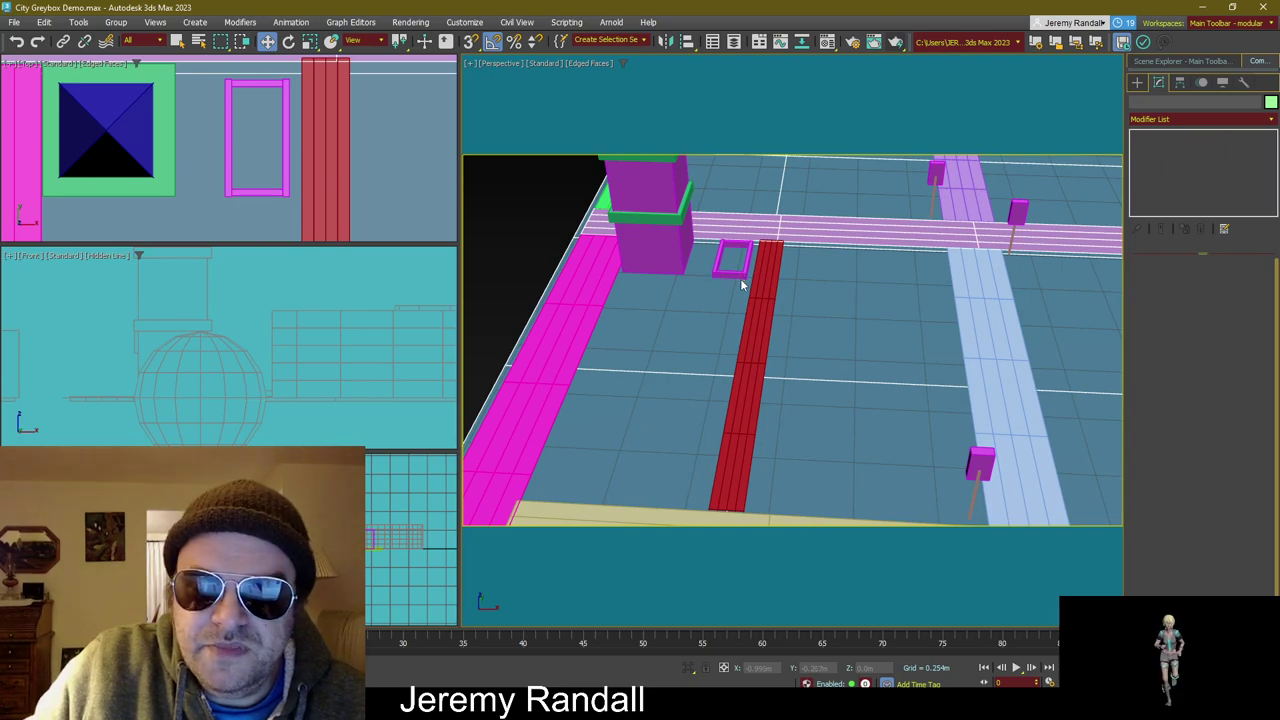
drag(708, 230, 710, 232)
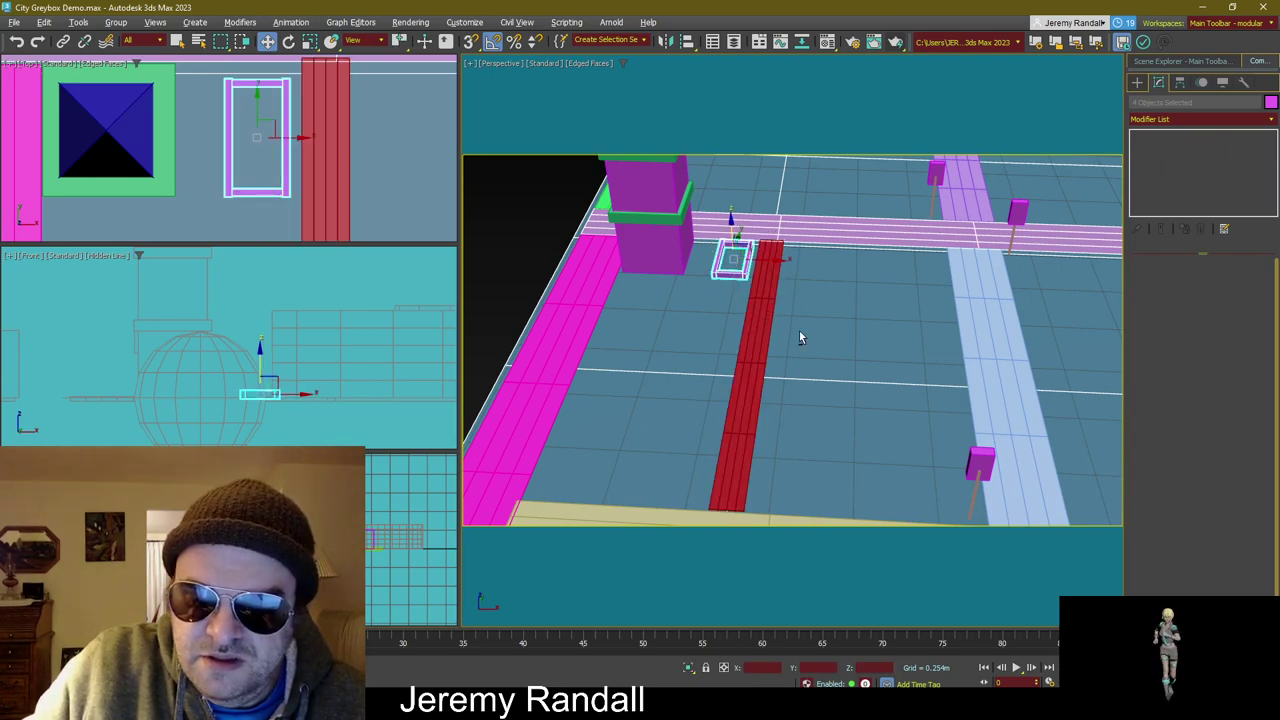
click(1244, 83)
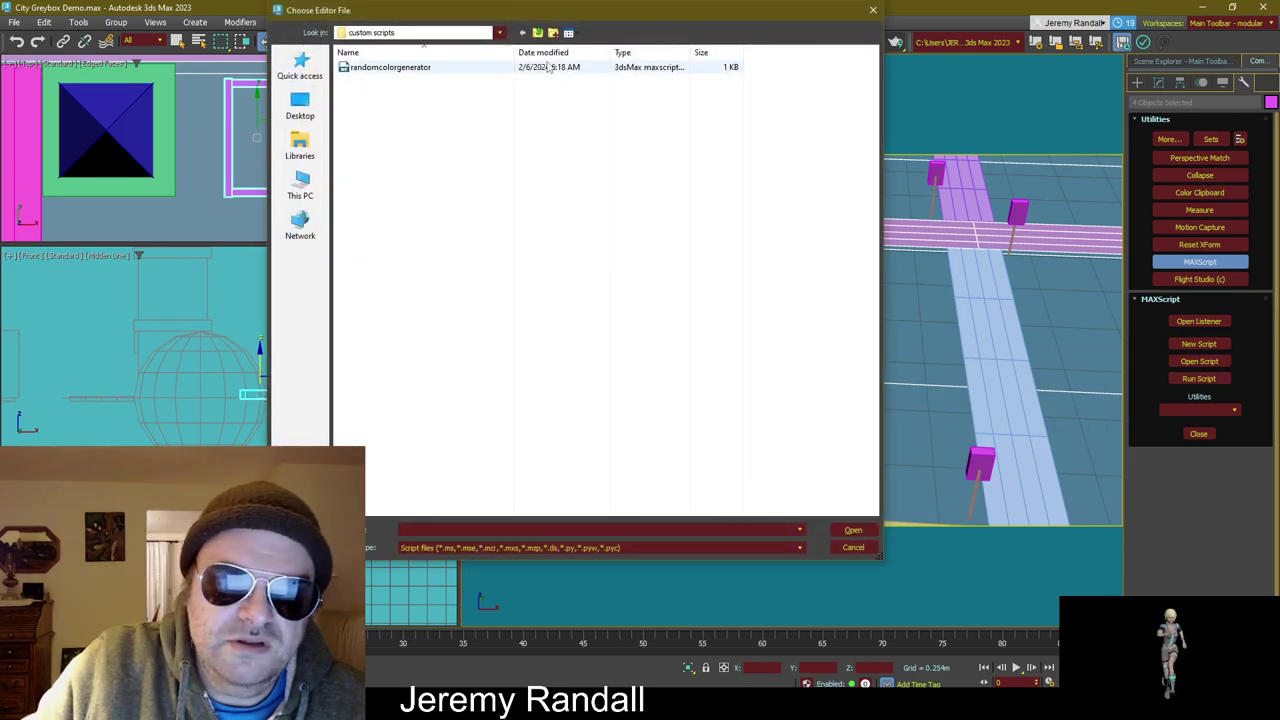
Step: Run randomcolorgenerator.ms from the custom scripts folder and view the block corner-on
click(858, 533)
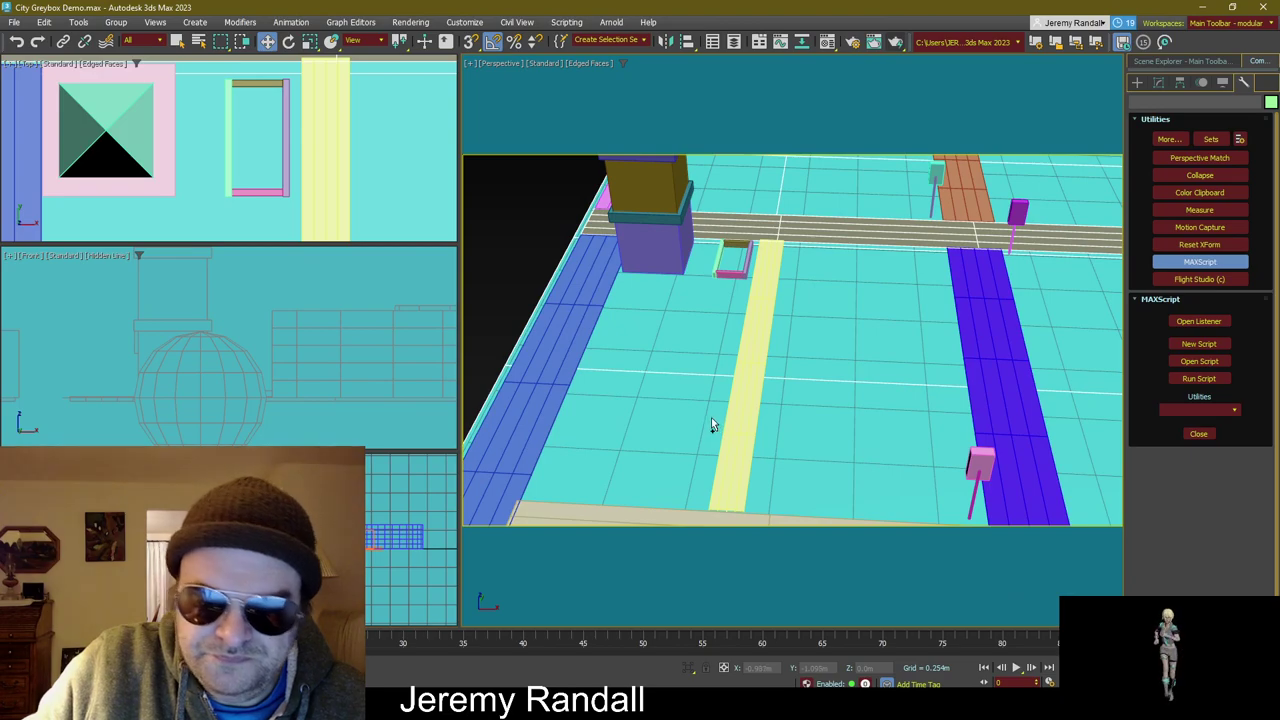
mouse_move(763, 306)
alt+middle_down()
mouse_move(737, 351)
mouse_move(771, 317)
alt+middle_up()
scroll(799, 337, down, 5)
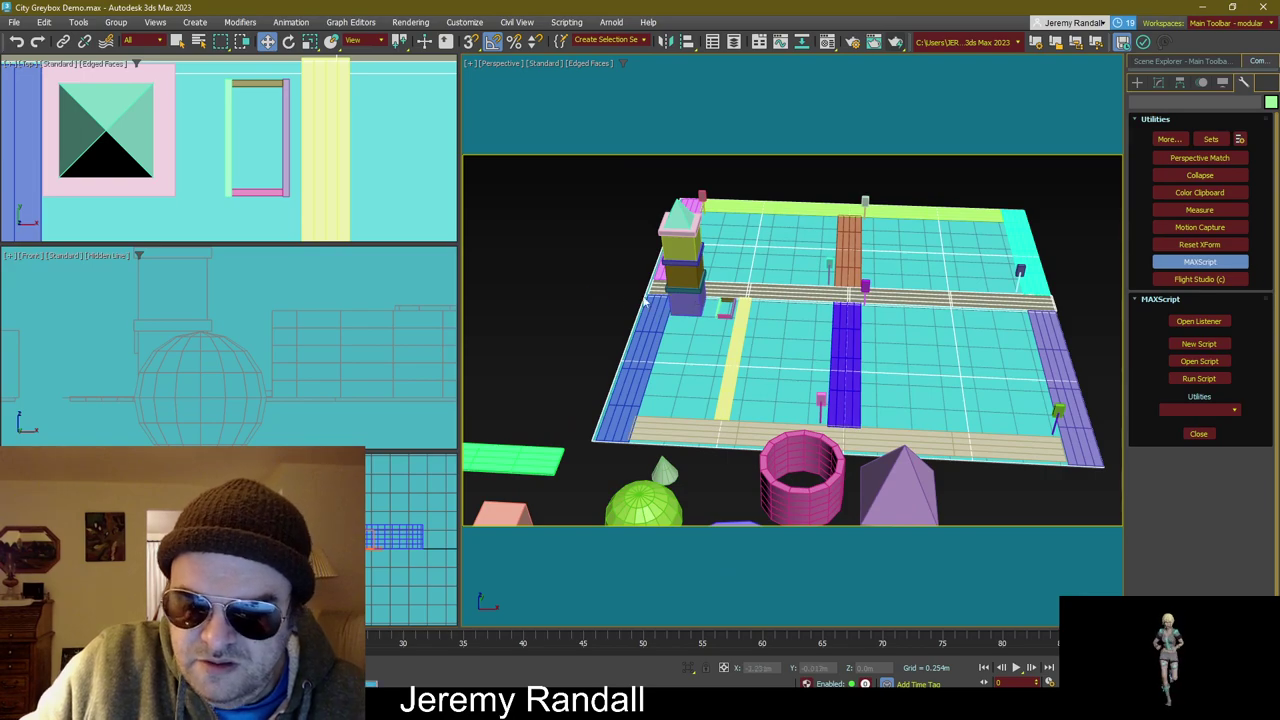
alt+middle_drag(645, 300, 740, 292)
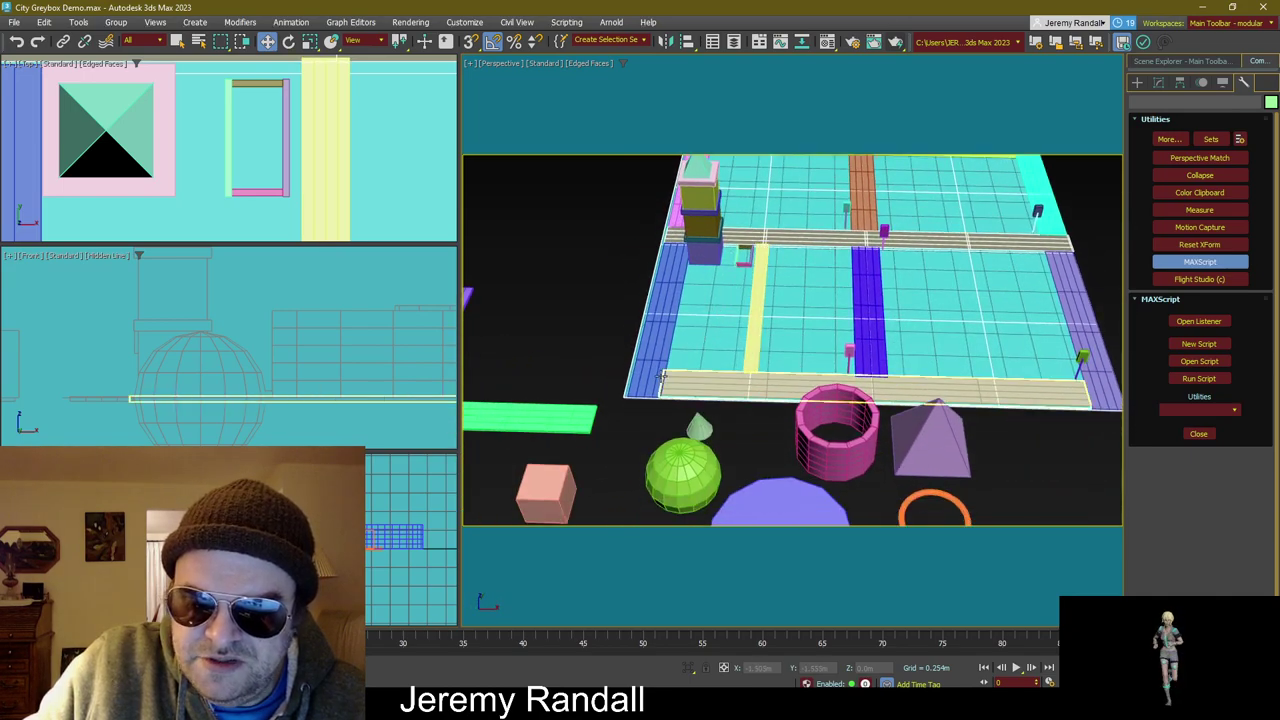
Step: Select the front sidewalk strip and left blue strip, then return to the Standard Primitives
click(718, 376)
click(686, 250)
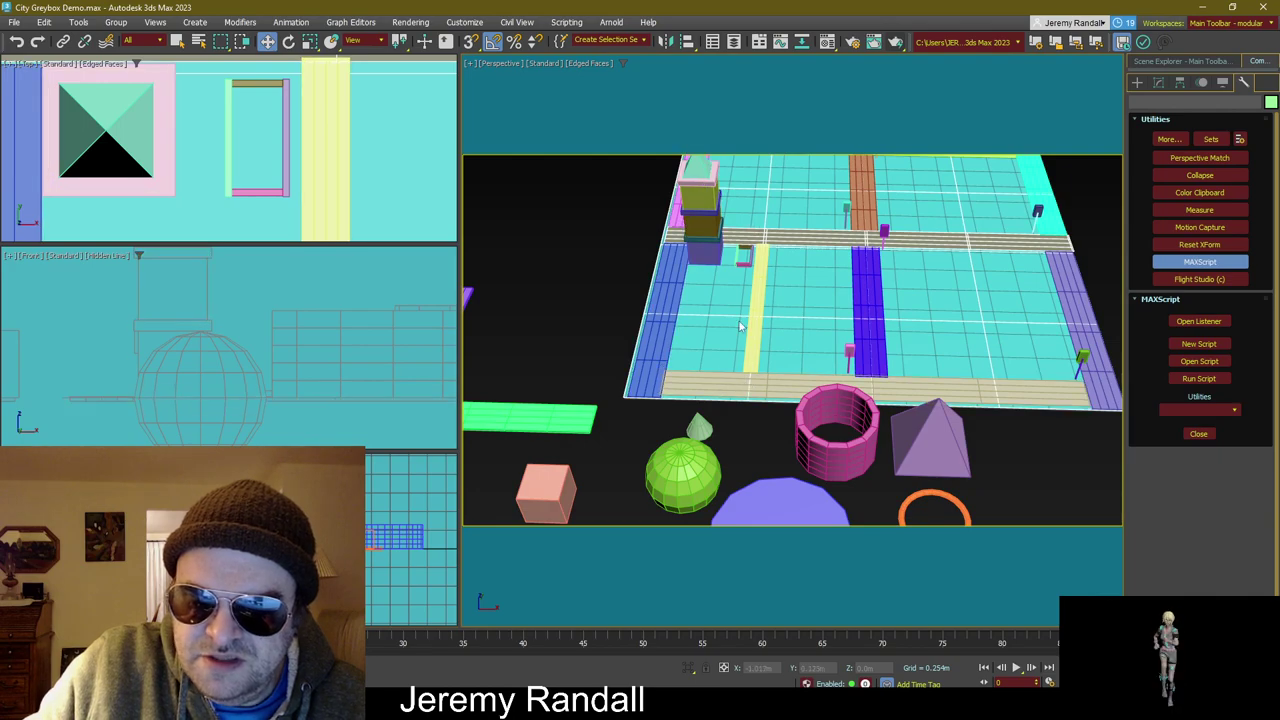
click(689, 383)
click(680, 248)
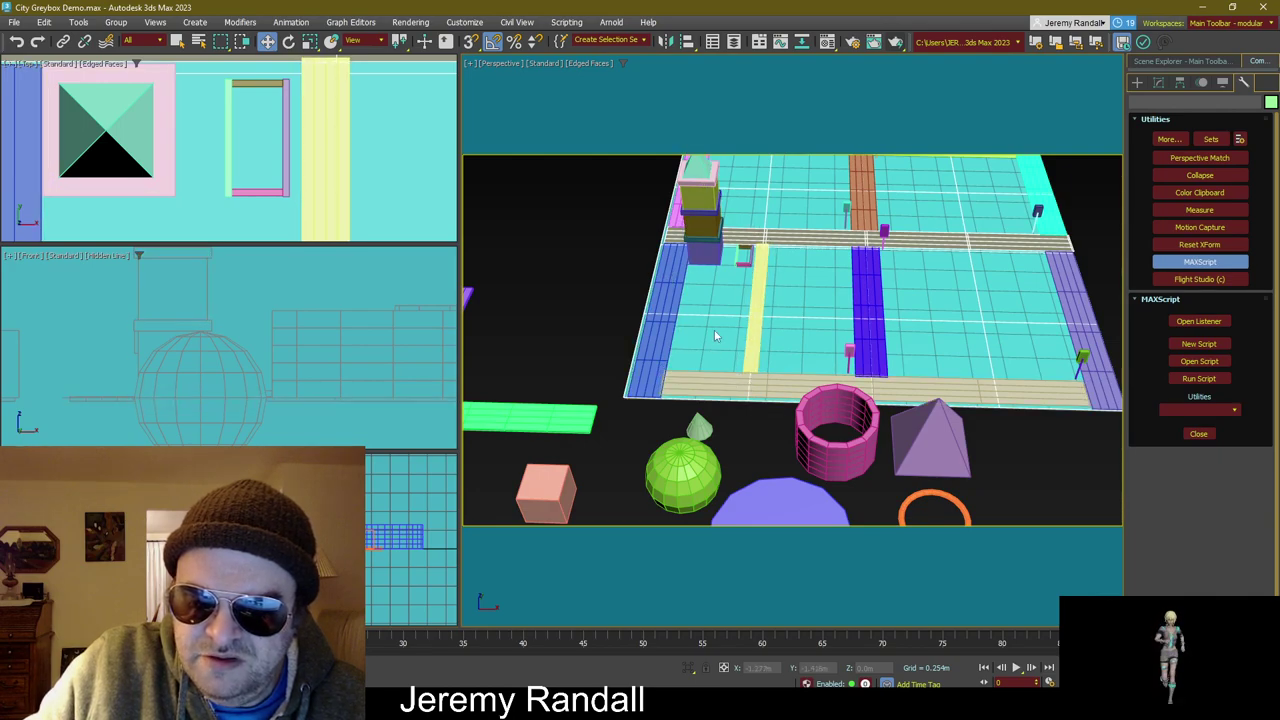
middle_drag(715, 320, 803, 313)
scroll(780, 300, up, 3)
scroll(810, 308, down, 3)
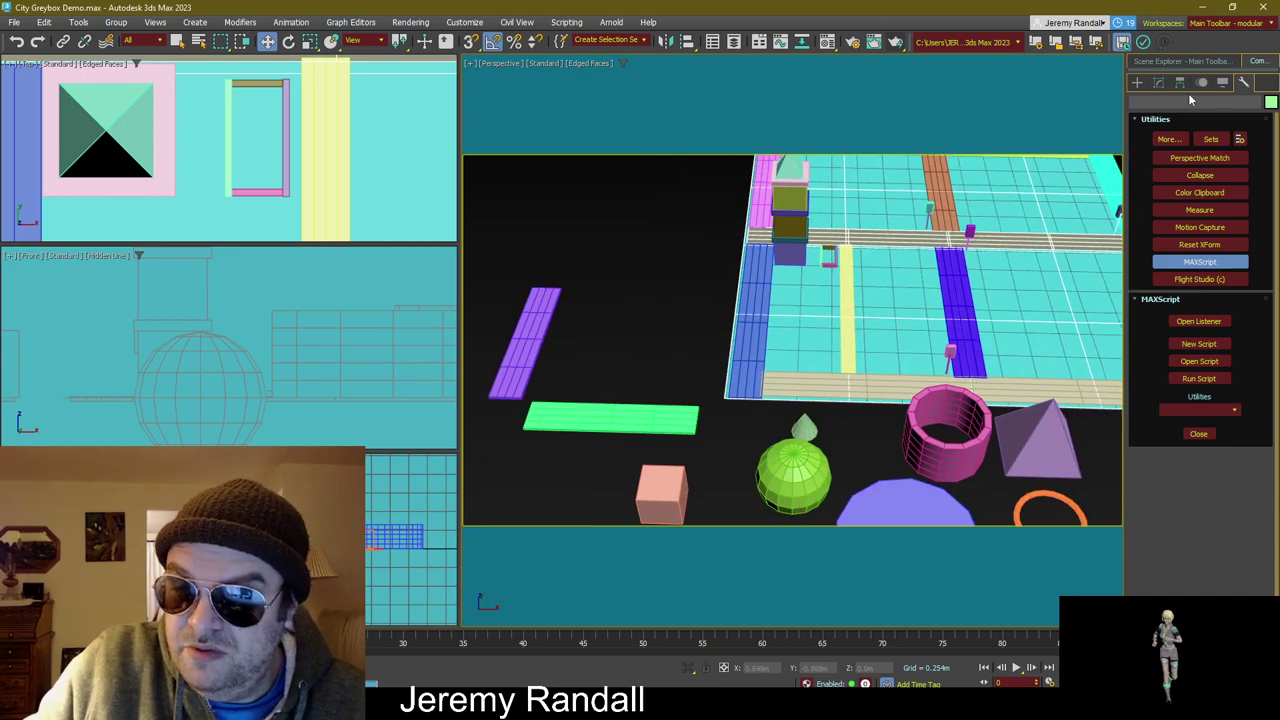
click(1138, 83)
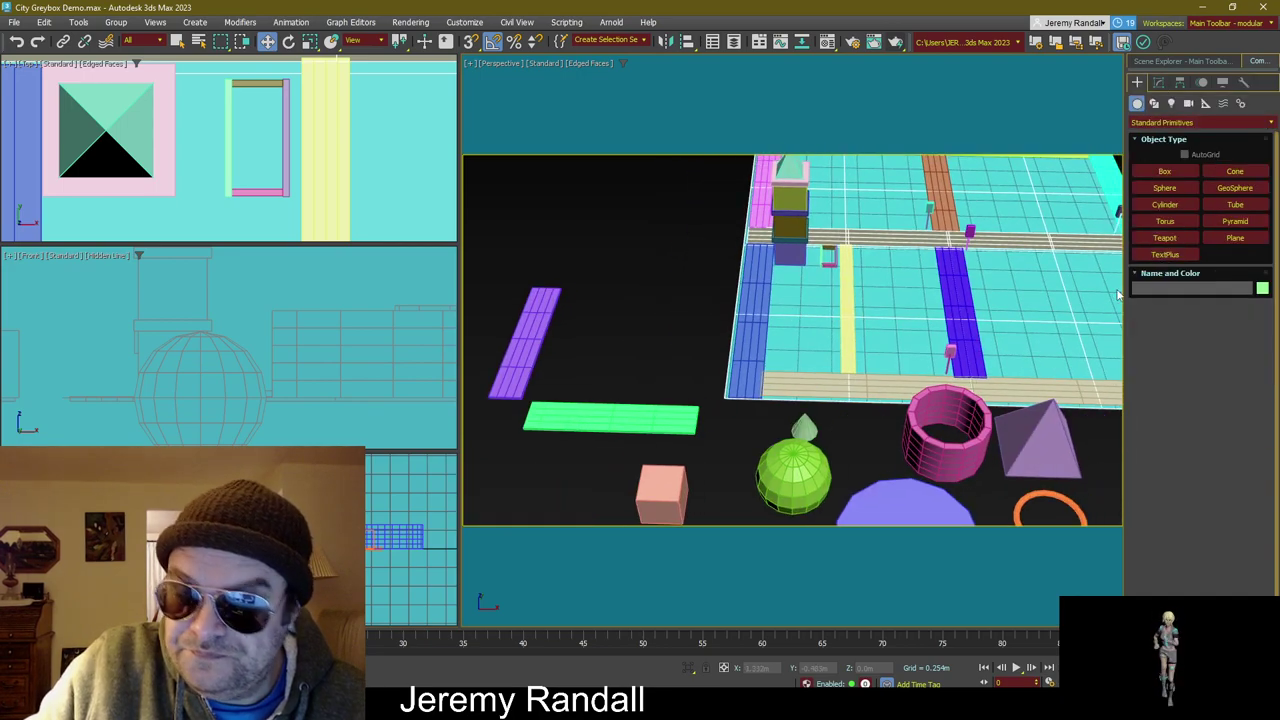
Step: Select the loose pink box Box014 lying beside the city block
click(548, 326)
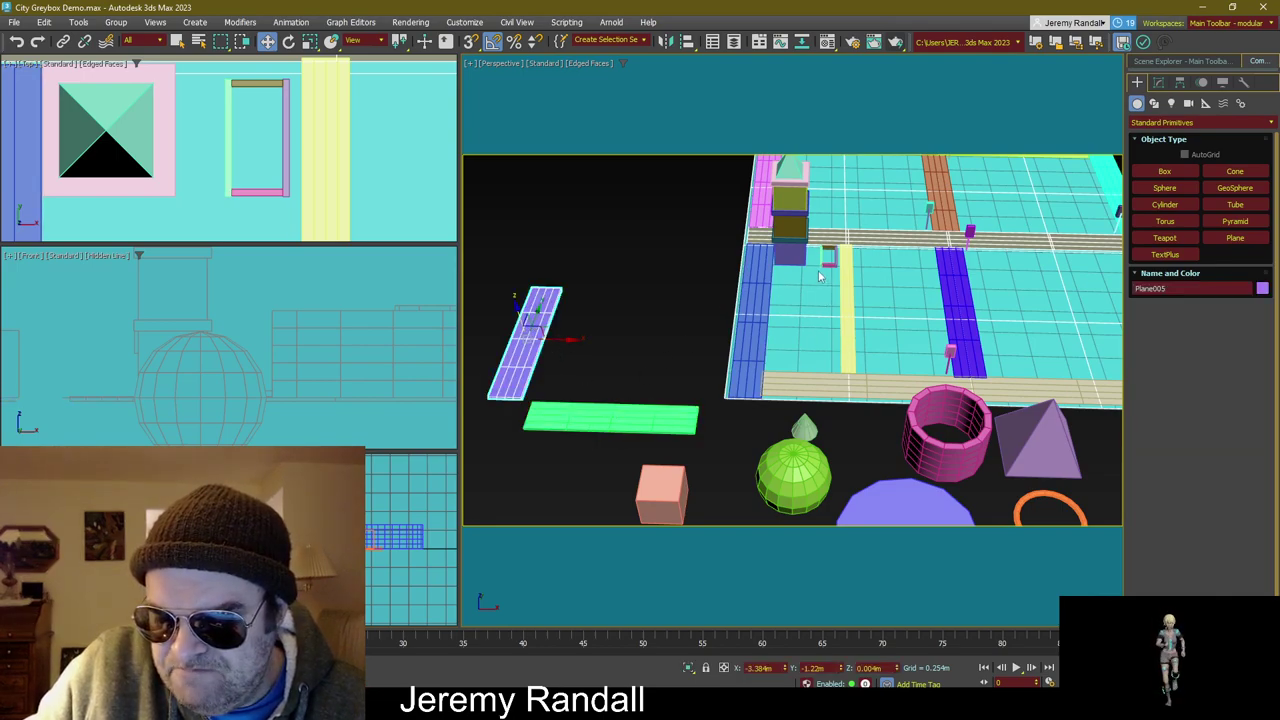
middle_drag(813, 318, 749, 322)
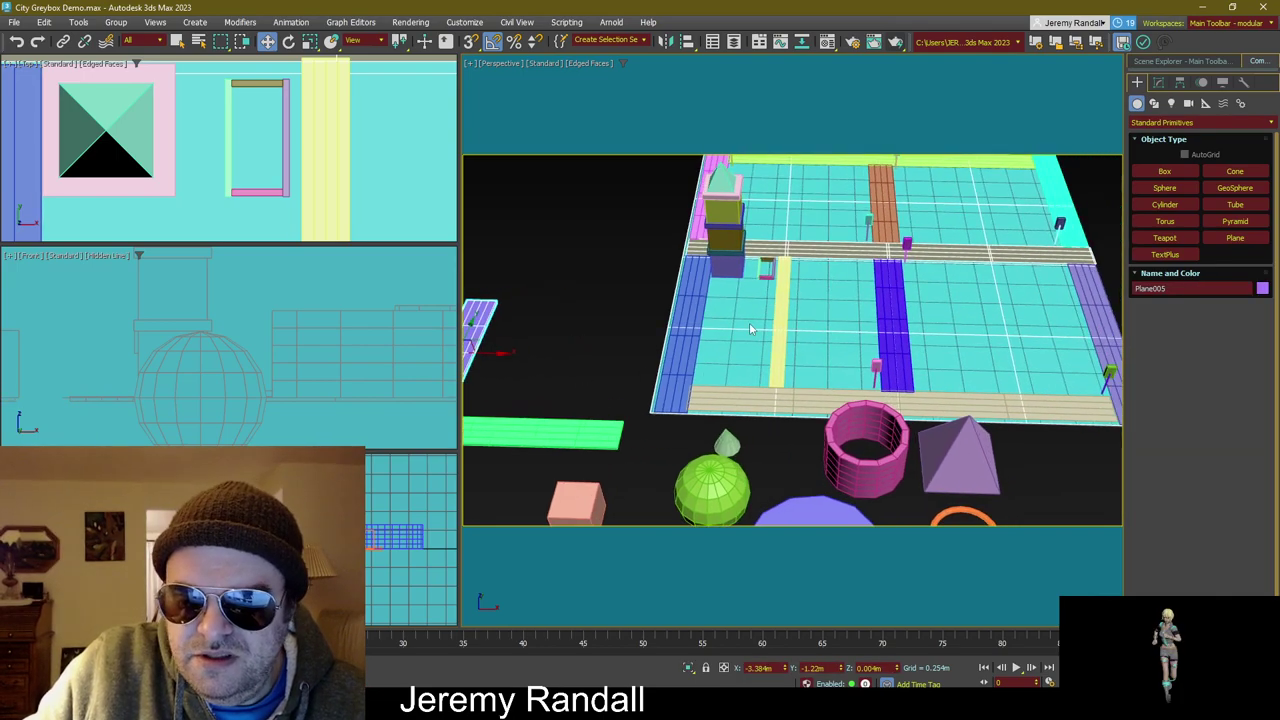
click(609, 312)
middle_drag(712, 370, 680, 295)
middle_drag(765, 262, 769, 297)
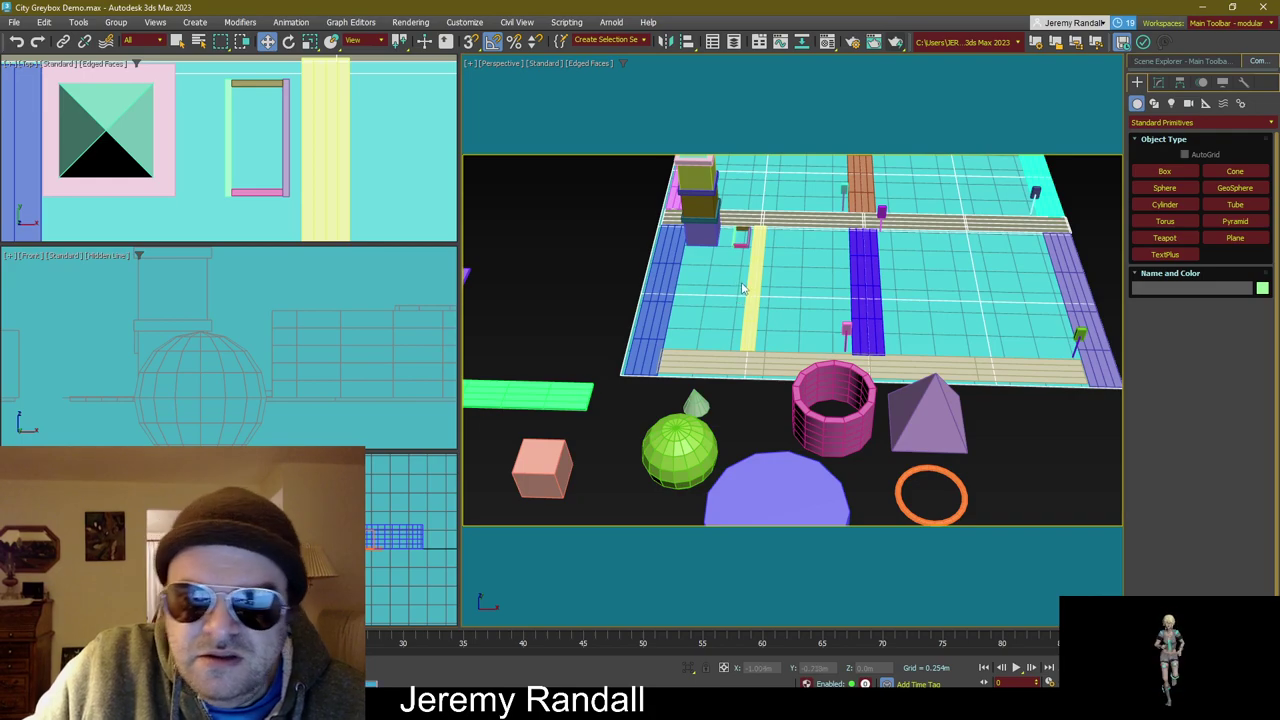
middle_drag(742, 289, 775, 340)
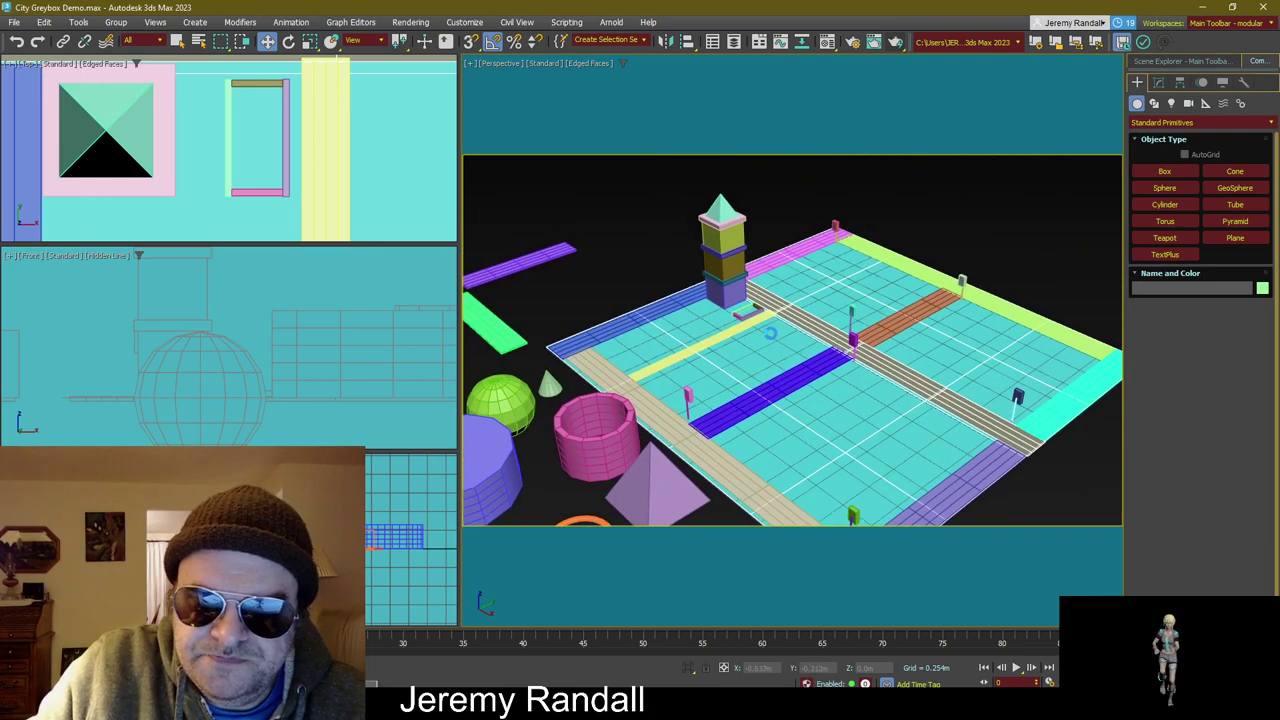
middle_drag(758, 346, 636, 400)
click(531, 344)
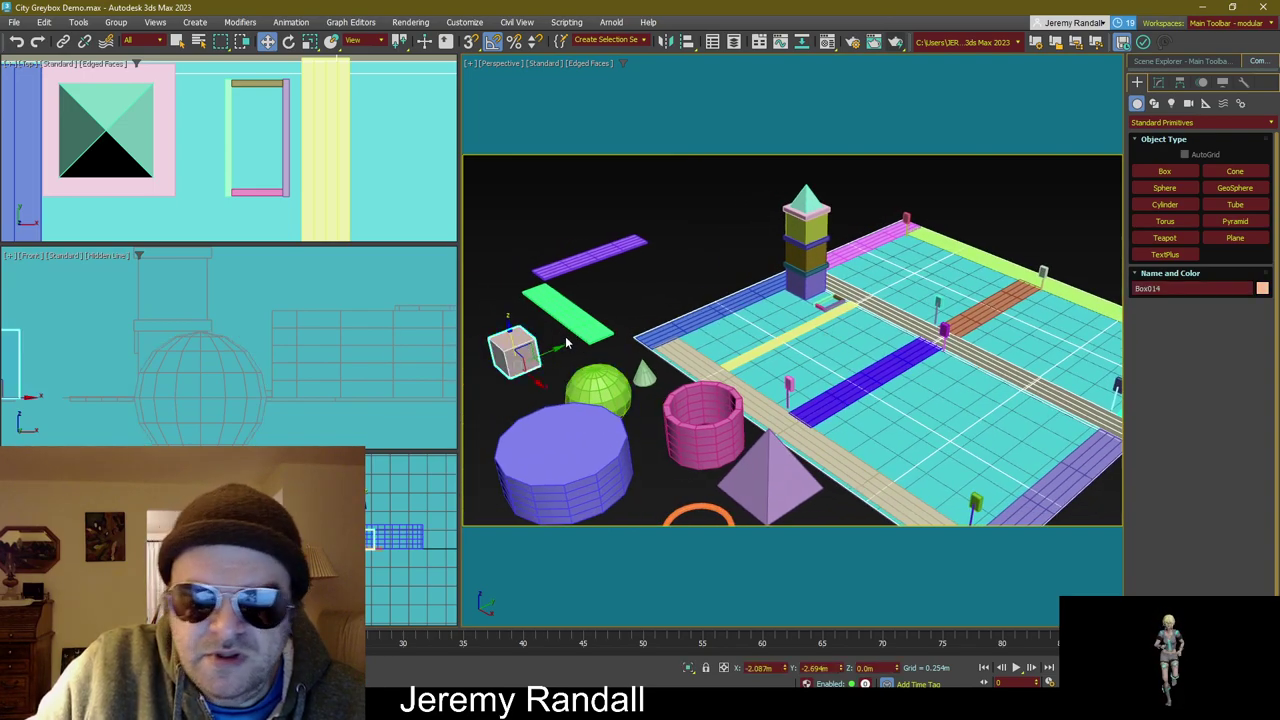
Step: Clone the pink box to a spot next to the tower
mouse_move(540, 368)
shift+mouse_down()
mouse_move(745, 322)
mouse_move(775, 343)
shift+mouse_up()
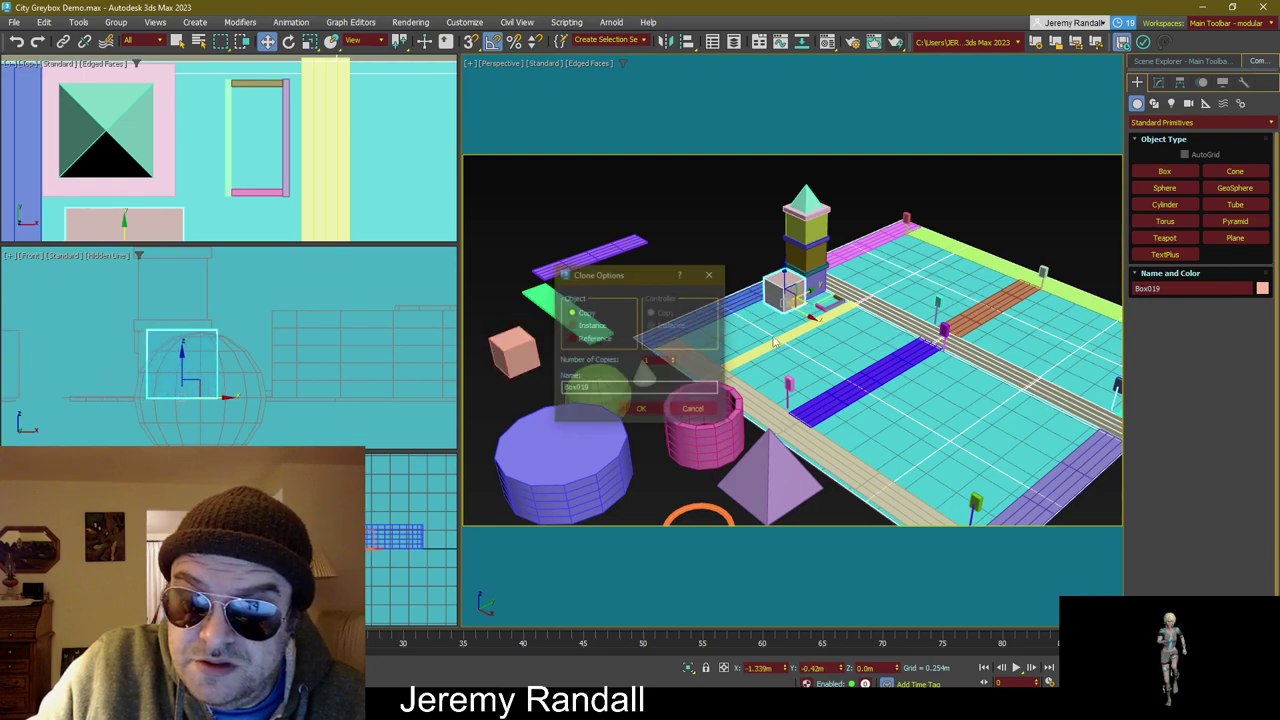
click(643, 409)
scroll(856, 314, up, 6)
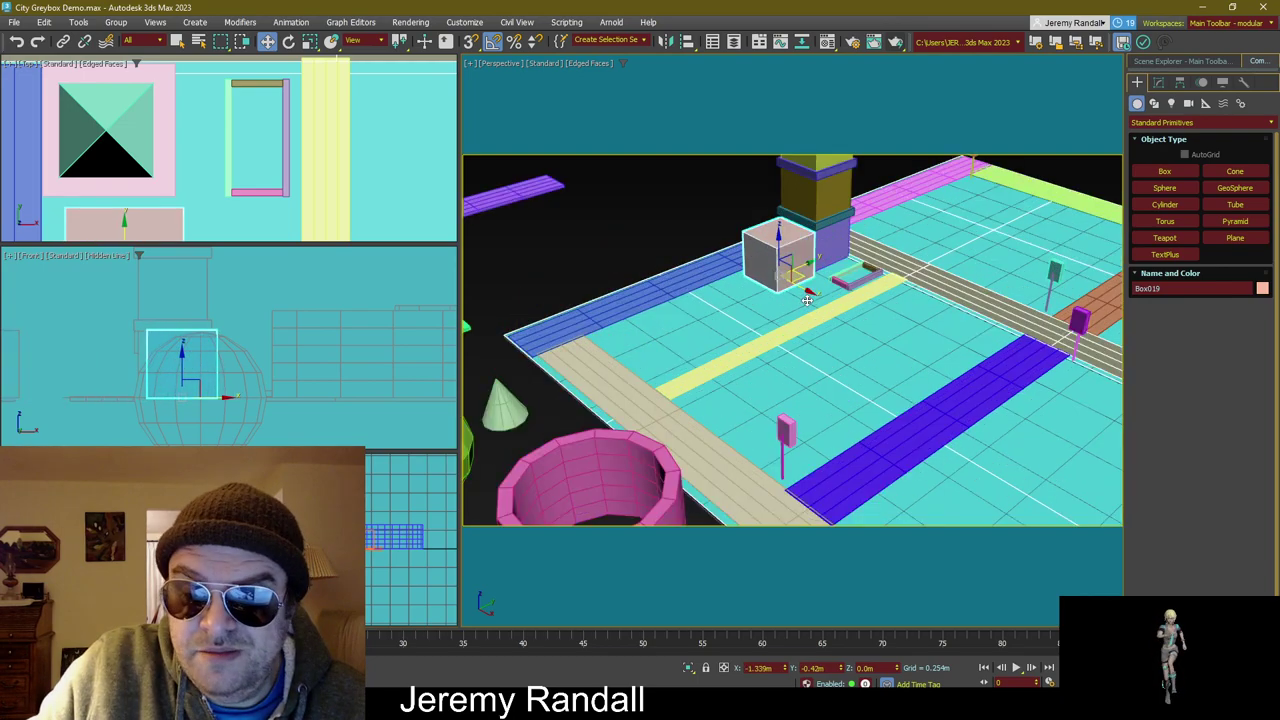
alt+middle_drag(856, 314, 824, 276)
scroll(824, 276, up, 3)
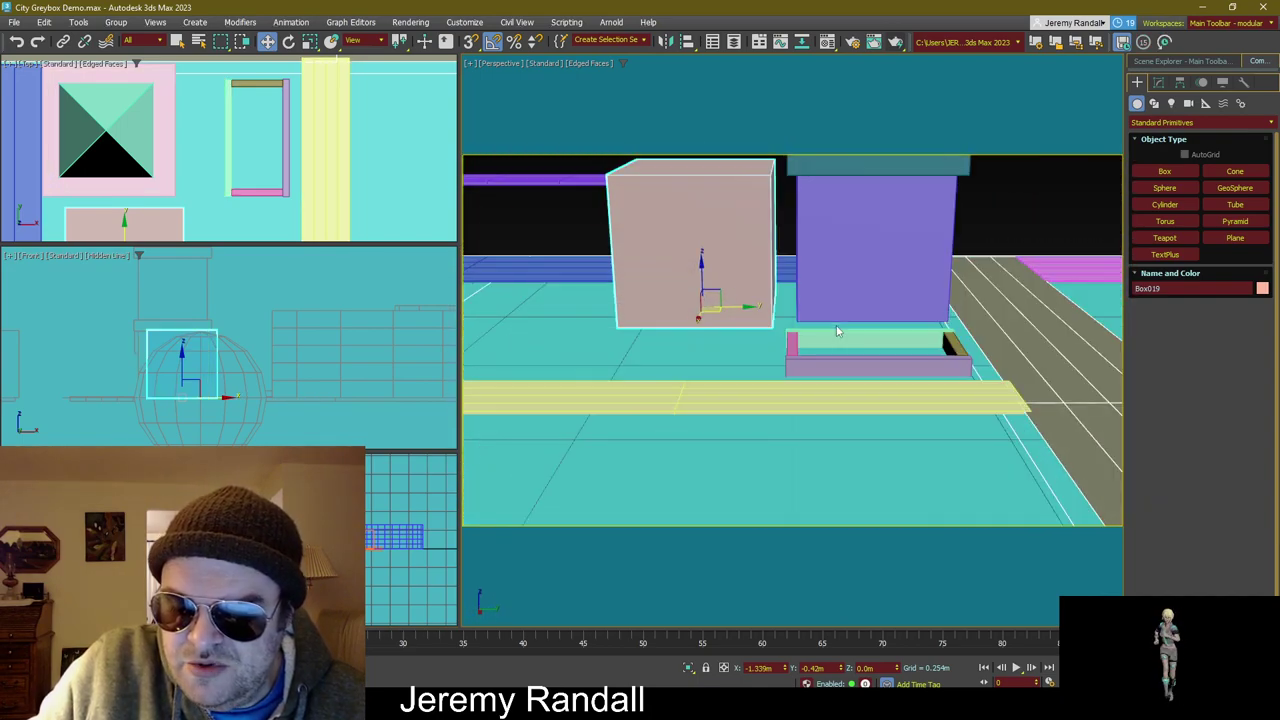
middle_drag(835, 320, 827, 327)
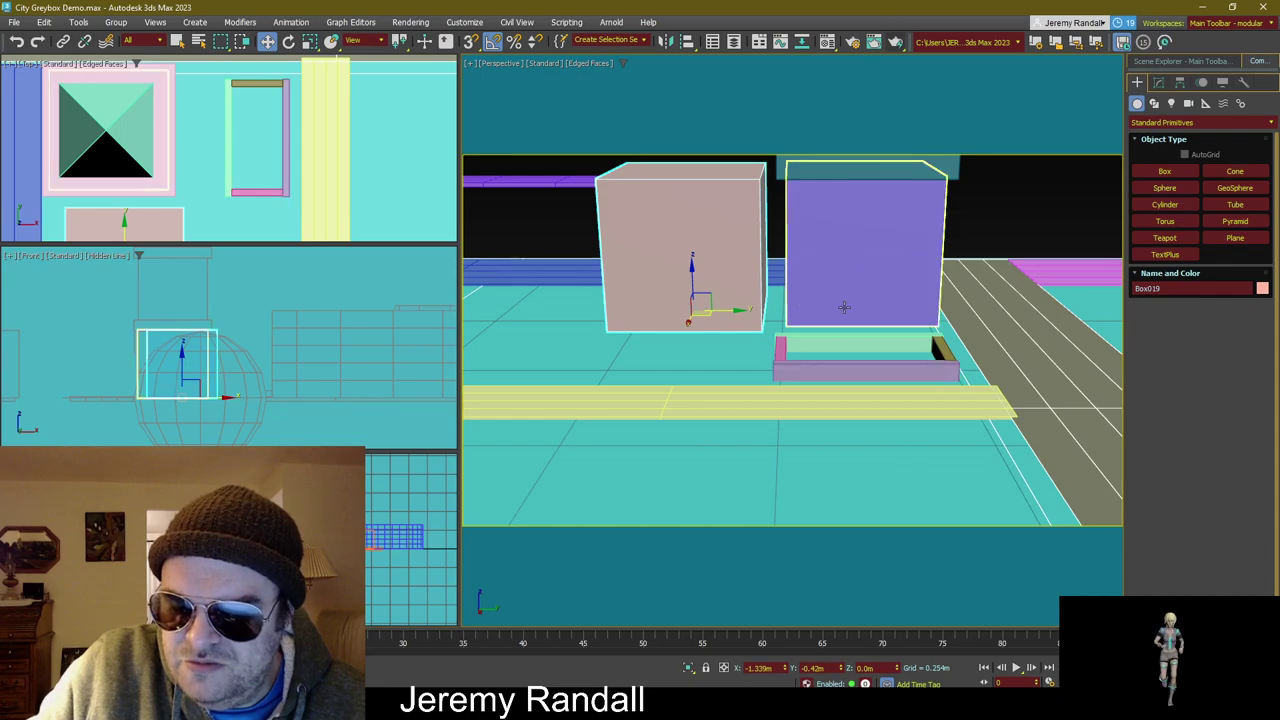
alt+middle_drag(850, 330, 866, 322)
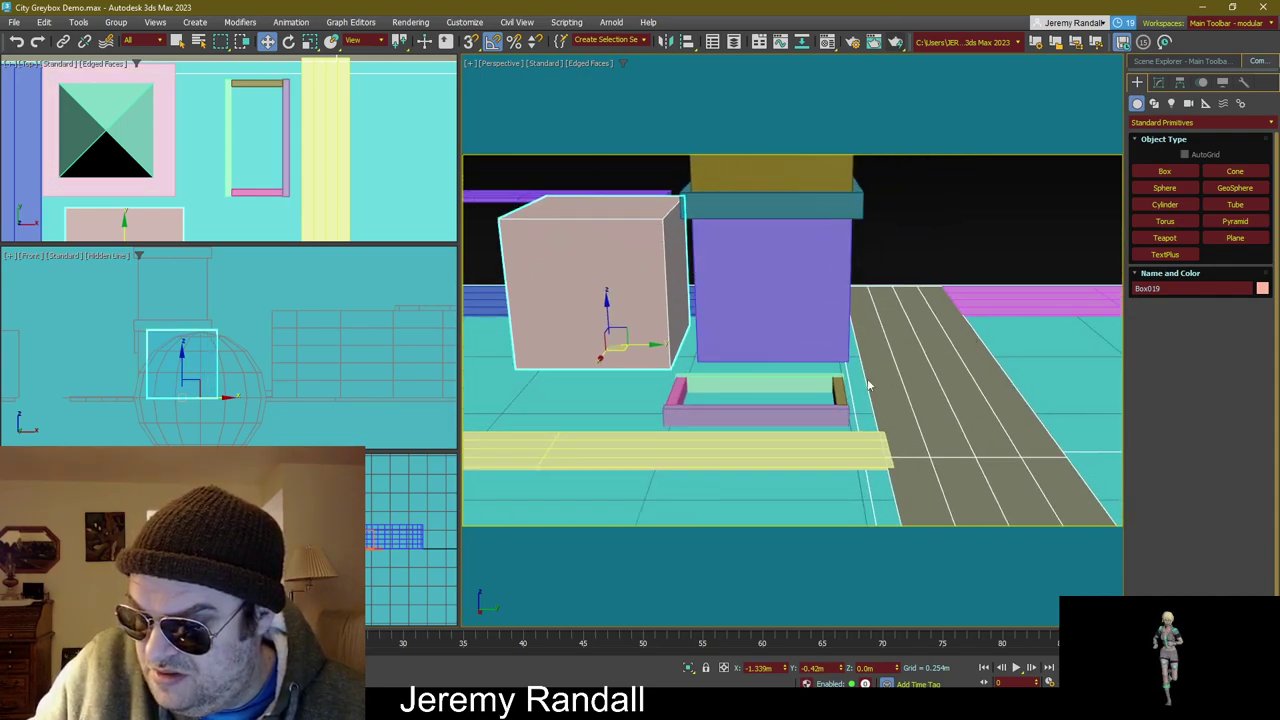
alt+middle_drag(868, 385, 823, 292)
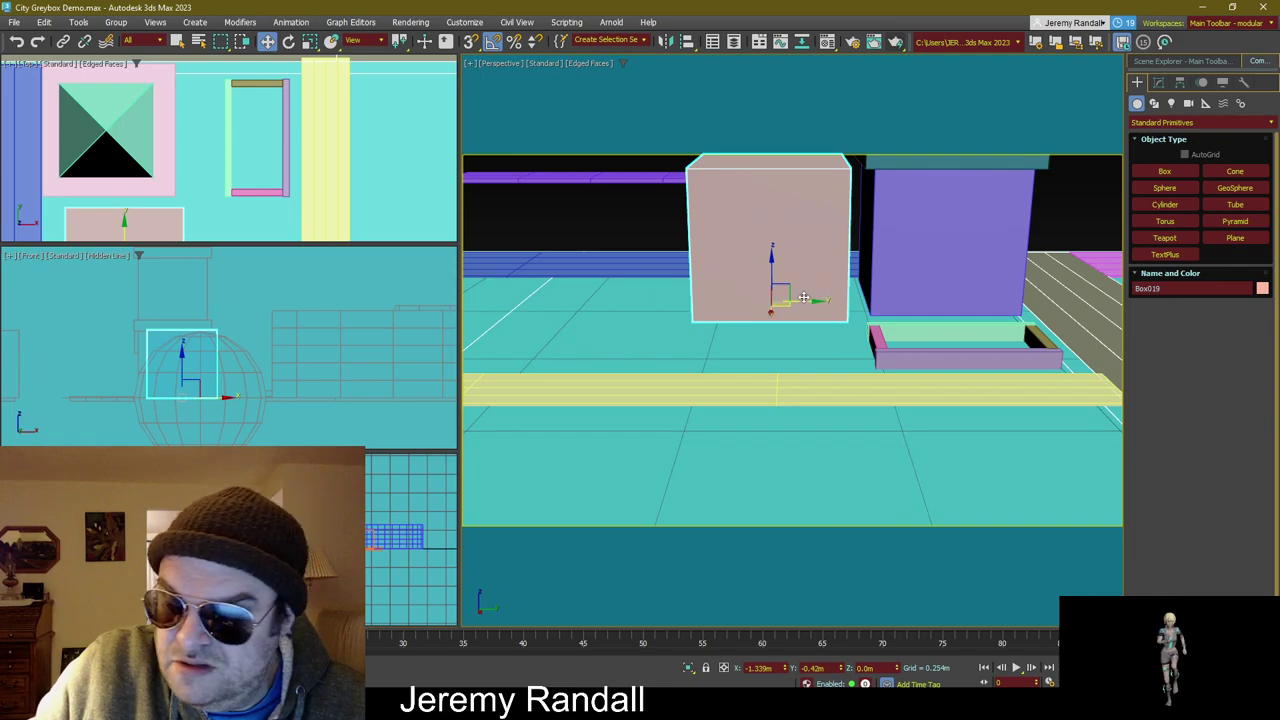
Step: Move the copied box left and scale it wider on both sides
drag(804, 299, 685, 282)
middle_drag(630, 284, 884, 306)
key(e)
key(r)
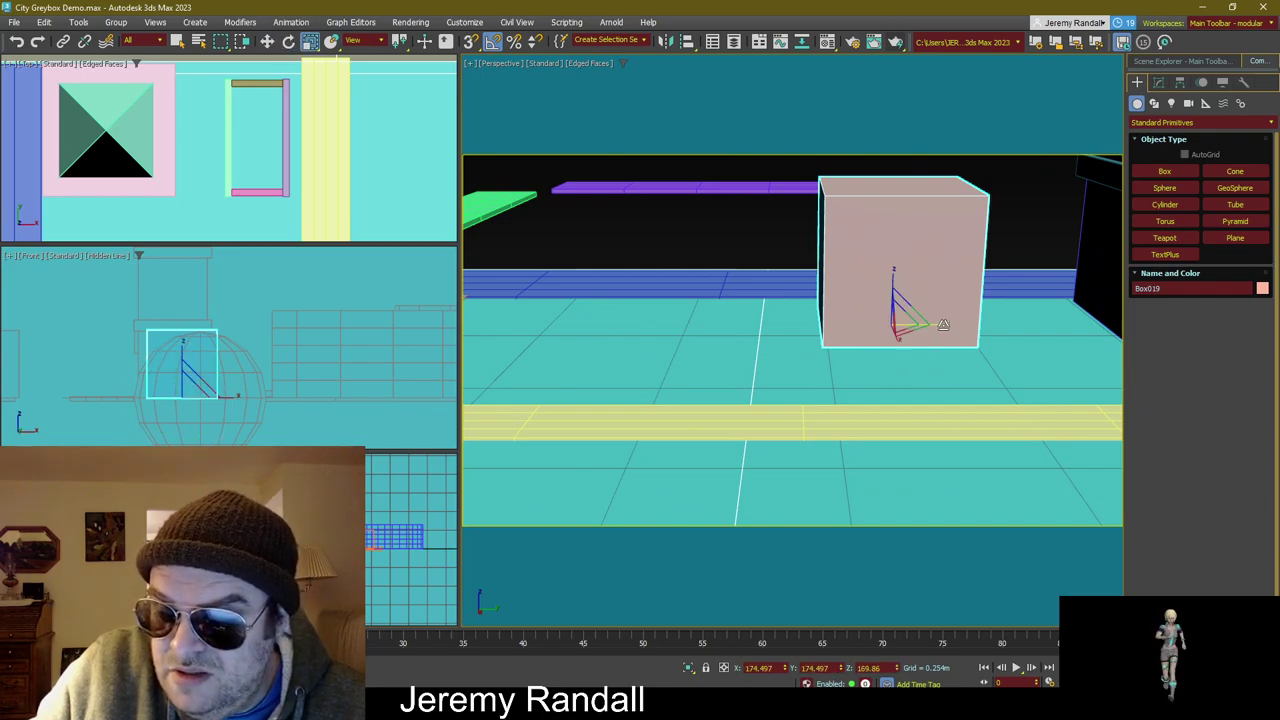
drag(943, 325, 878, 326)
key(w)
mouse_move(878, 326)
alt+middle_down()
mouse_move(845, 313)
mouse_move(877, 354)
mouse_move(917, 363)
mouse_move(914, 340)
mouse_move(904, 356)
mouse_move(880, 325)
mouse_move(877, 337)
alt+middle_up()
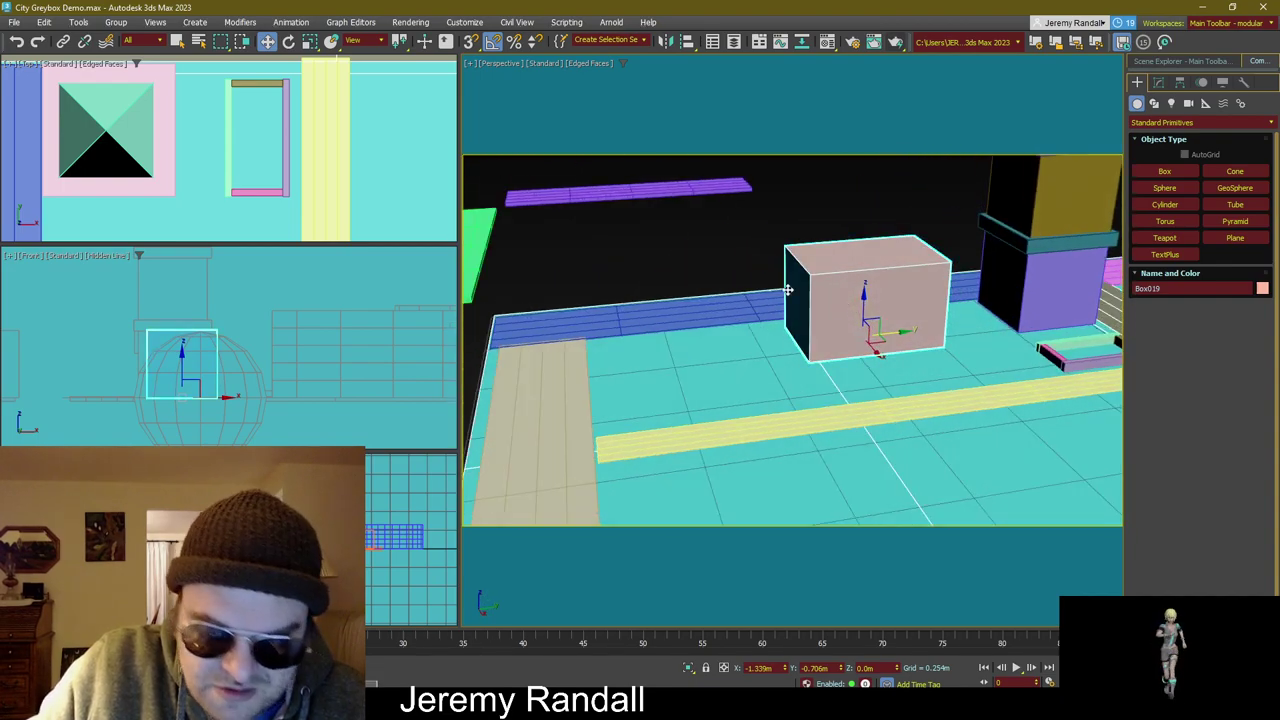
Step: Clone the box rotated 90° on X so the copy Box020 stands upright
alt+middle_drag(883, 328, 808, 309)
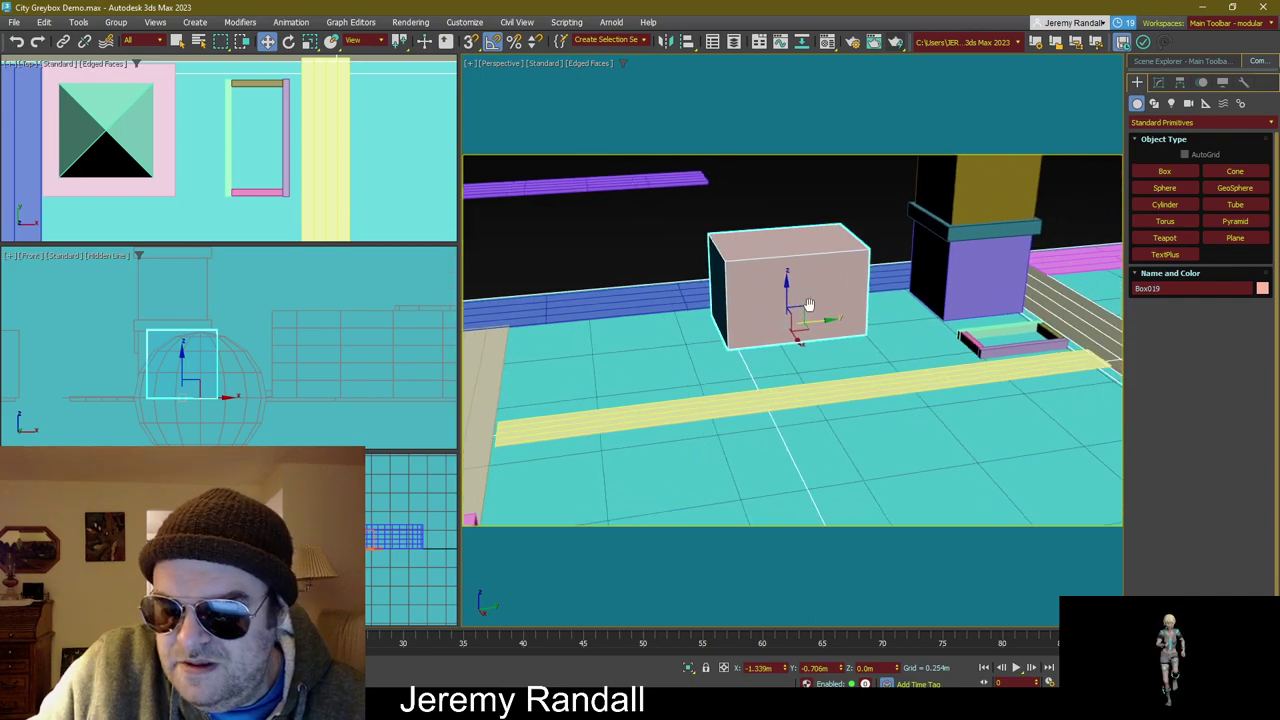
scroll(801, 306, down, 3)
alt+middle_drag(847, 415, 828, 401)
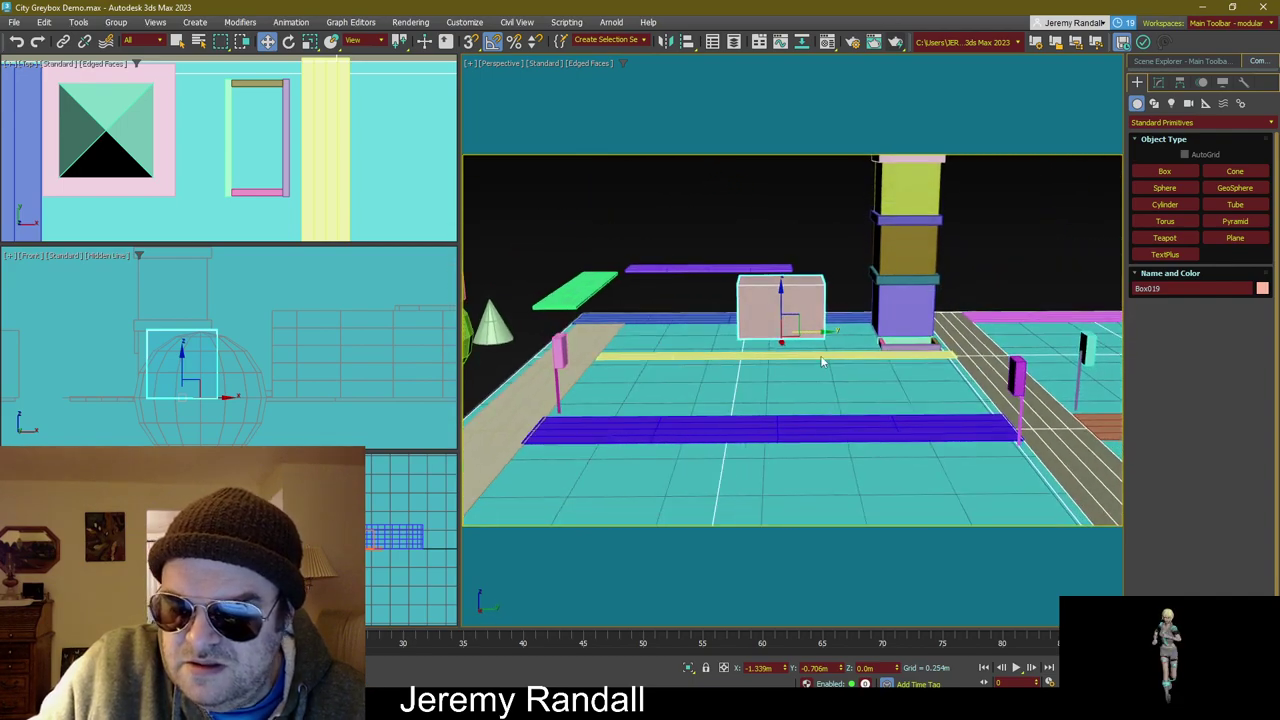
key(e)
mouse_move(797, 296)
shift+mouse_down()
mouse_move(736, 283)
mouse_move(762, 340)
mouse_move(788, 218)
mouse_move(830, 250)
shift+mouse_up()
click(662, 408)
key(w)
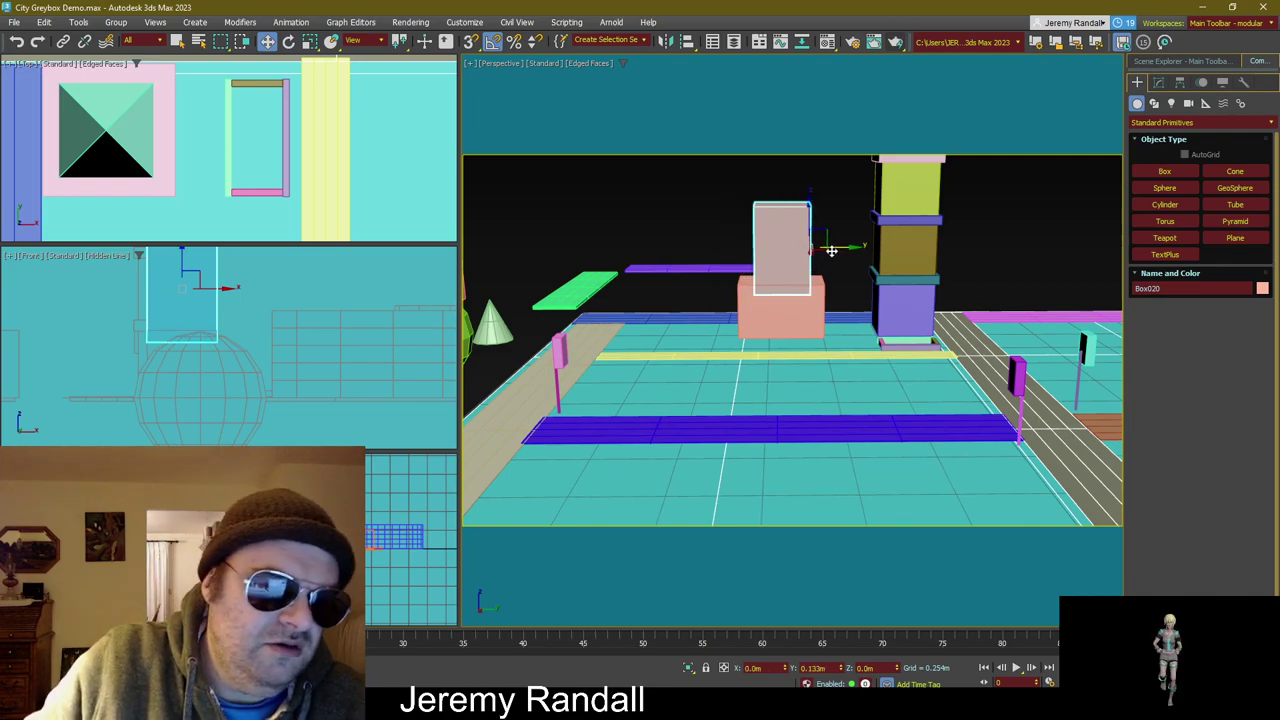
alt+middle_drag(762, 393, 829, 449)
scroll(834, 430, up, 3)
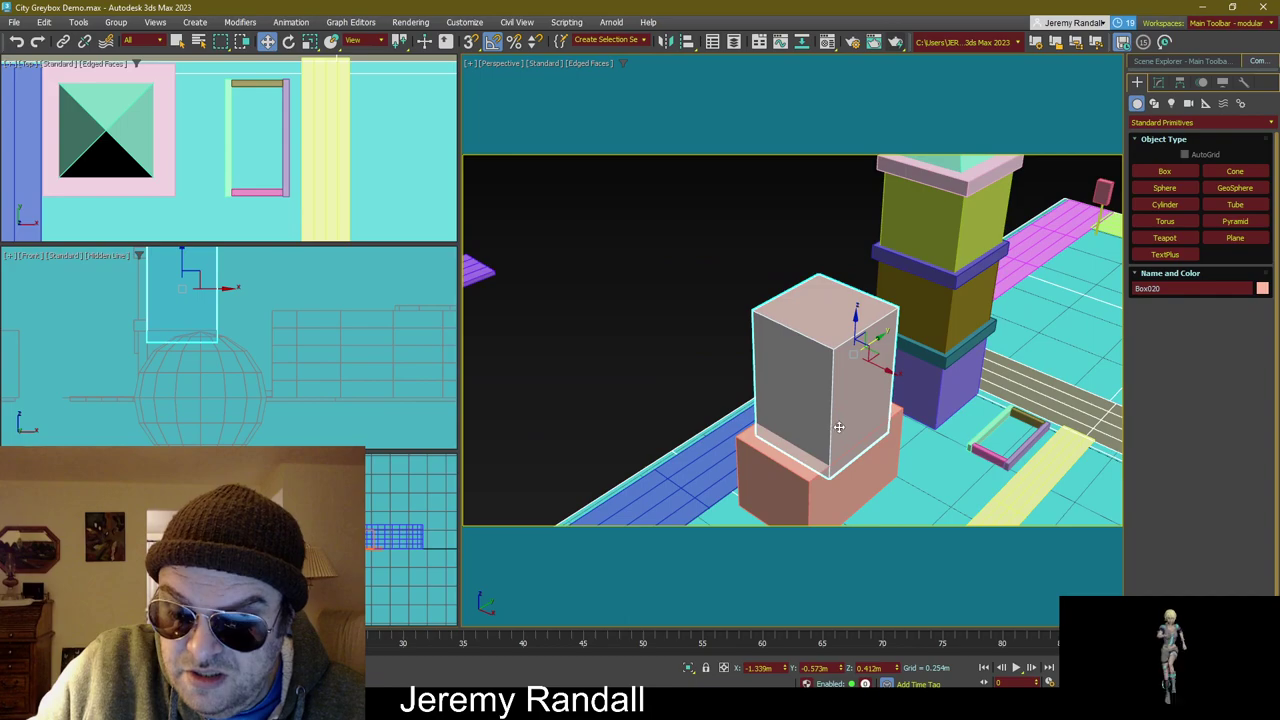
key(e)
key(r)
scroll(836, 402, up, 2)
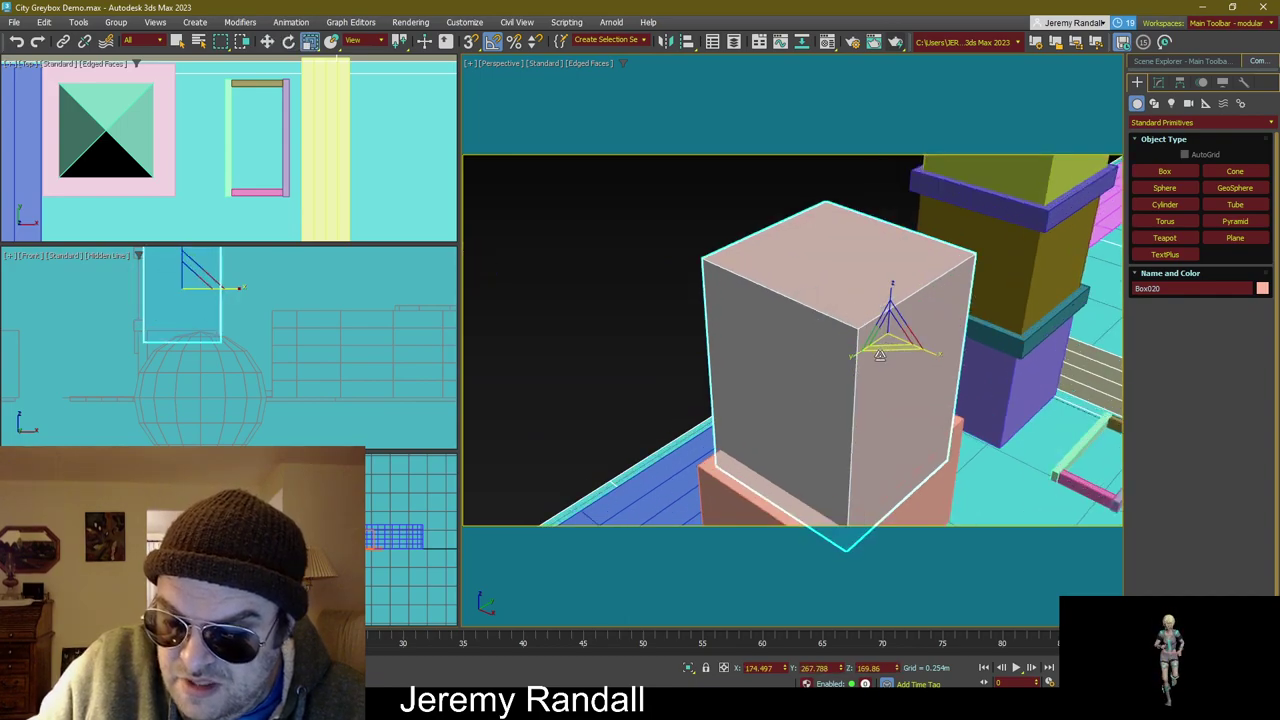
mouse_move(886, 343)
mouse_down()
mouse_move(917, 322)
mouse_move(845, 355)
mouse_move(925, 297)
mouse_move(869, 318)
mouse_up()
key(w)
key(Return)
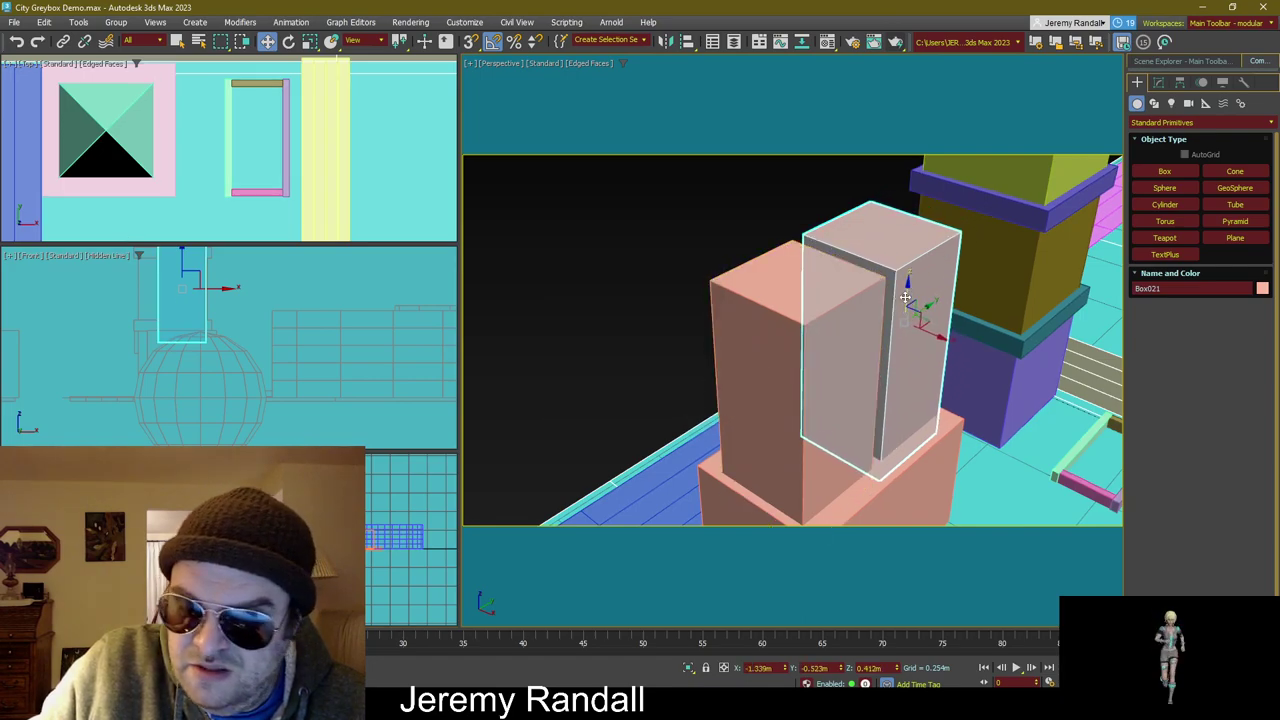
drag(881, 272, 873, 357)
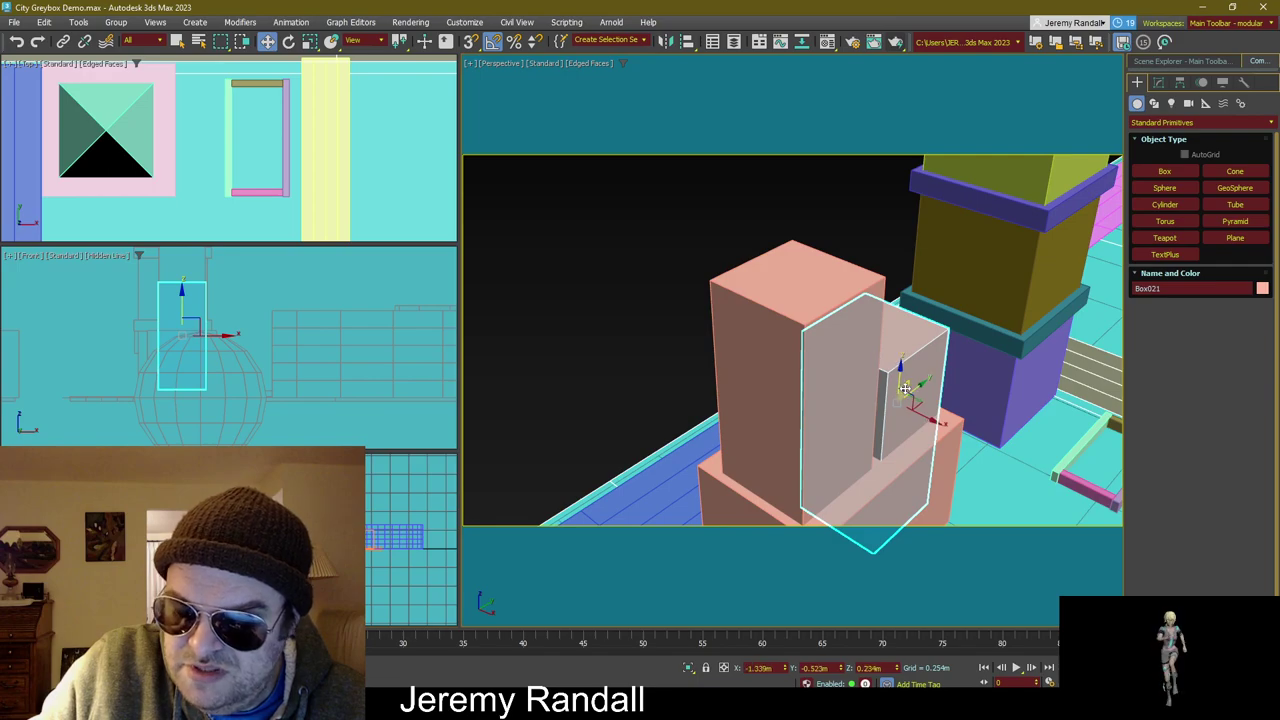
scroll(905, 388, down, 5)
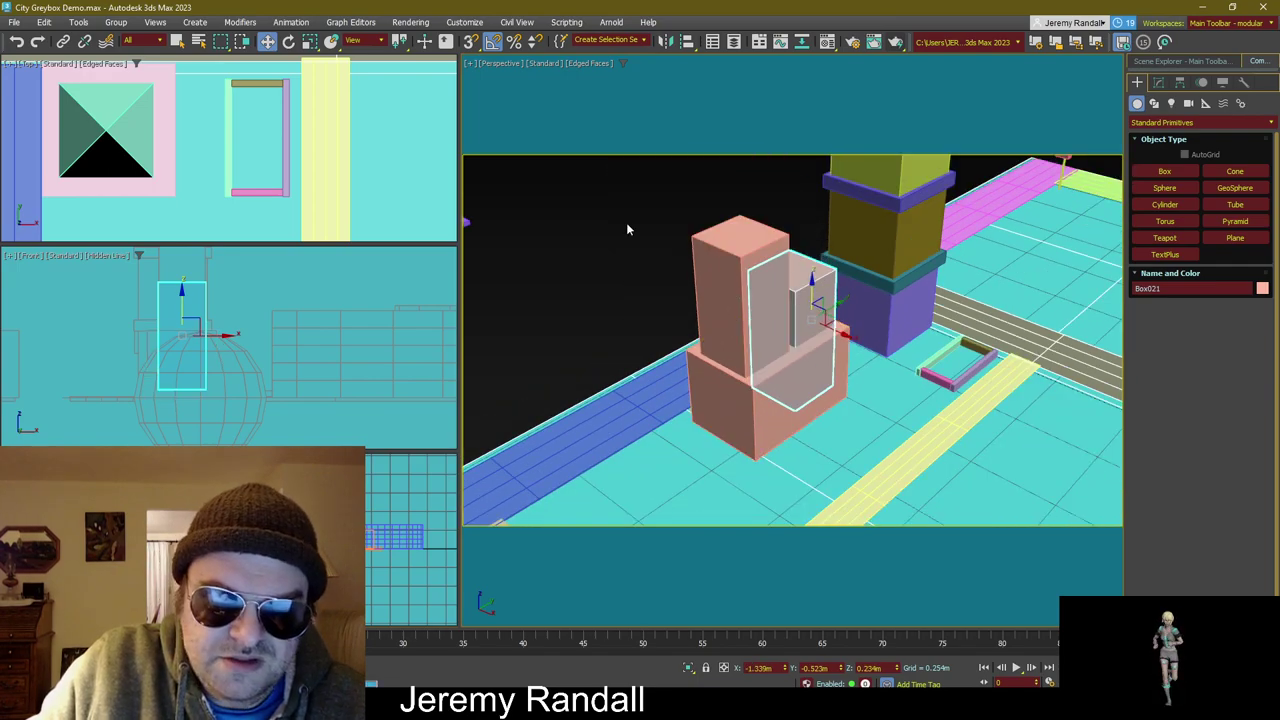
click(627, 229)
scroll(627, 229, down, 5)
alt+middle_drag(627, 229, 814, 333)
click(801, 289)
scroll(801, 289, down, 2)
scroll(803, 325, up, 2)
scroll(809, 329, up, 2)
Step: Select one of the lamp posts near the tower
click(814, 333)
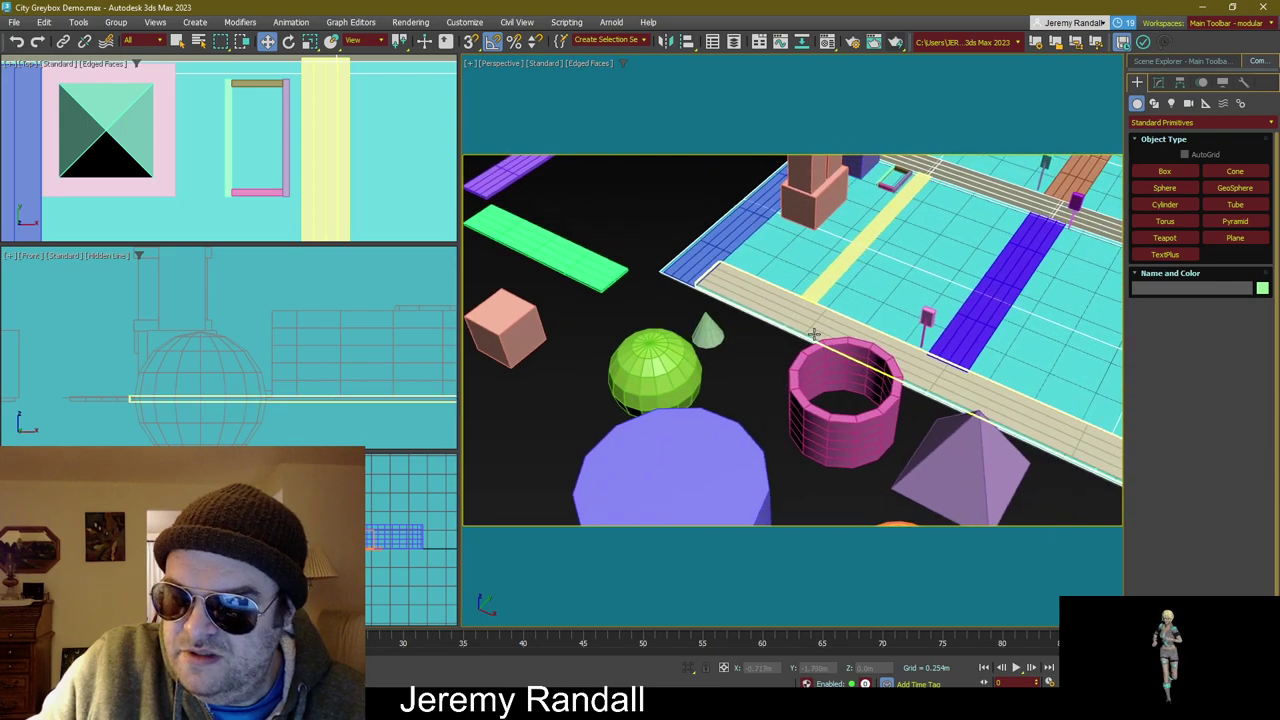
click(893, 342)
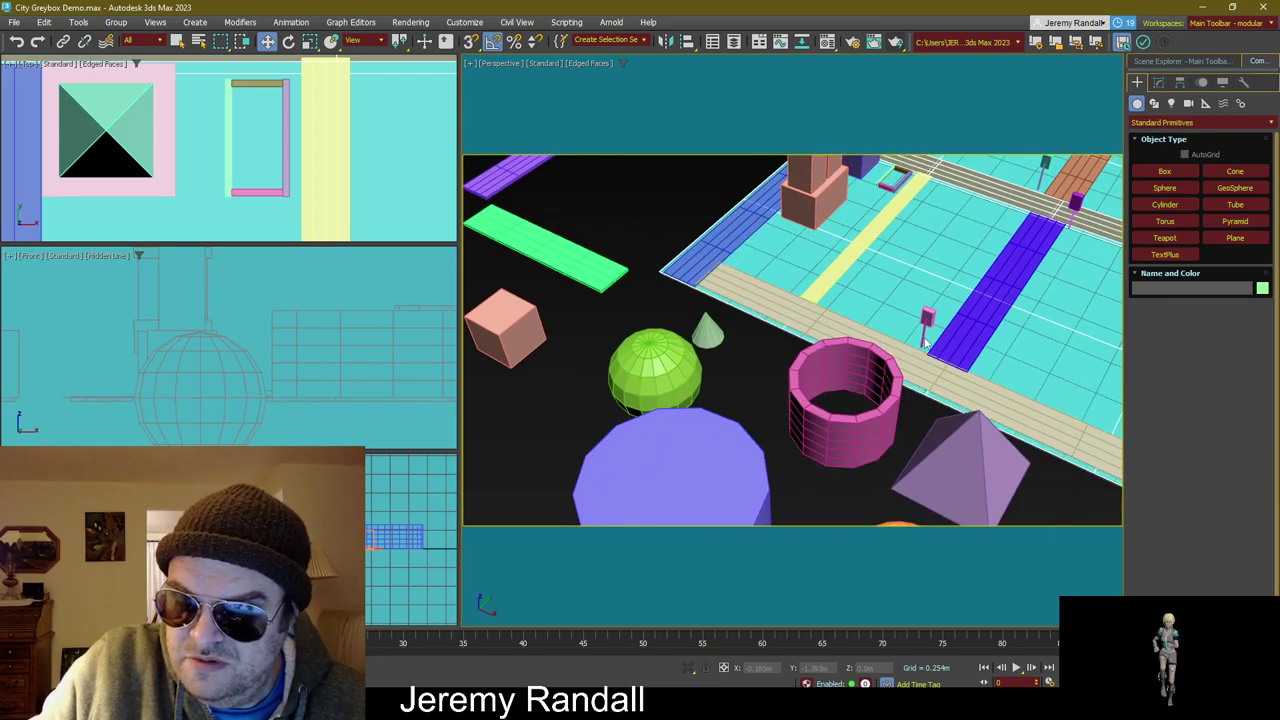
middle_drag(925, 342, 960, 266)
click(970, 276)
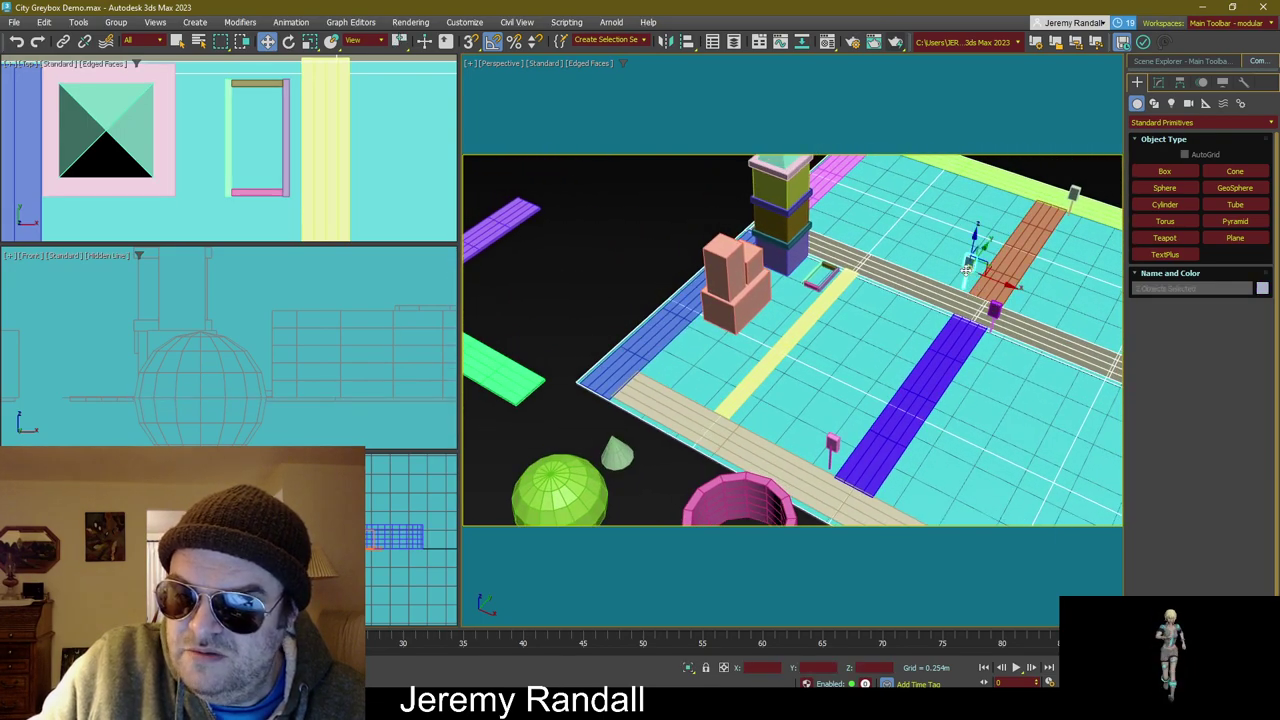
click(962, 285)
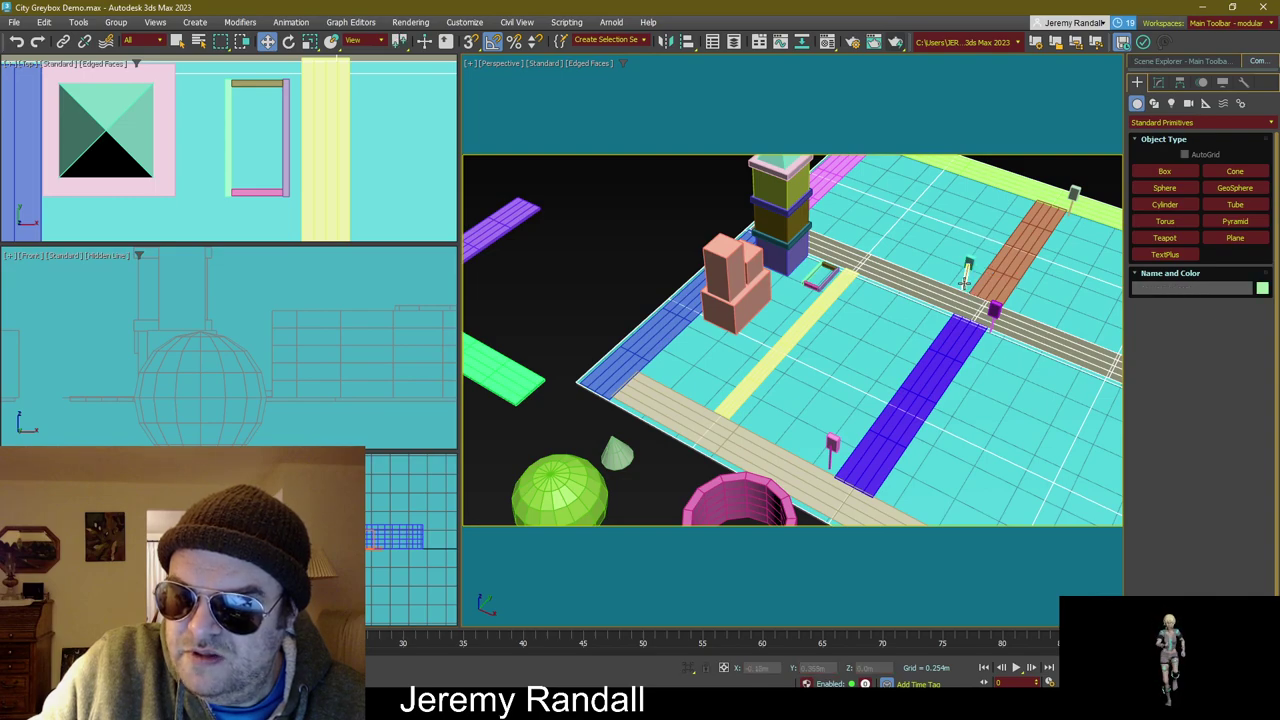
click(965, 283)
Step: Clone the lamp post and move the copy off the block beside the cone
shift+drag(965, 283, 792, 500)
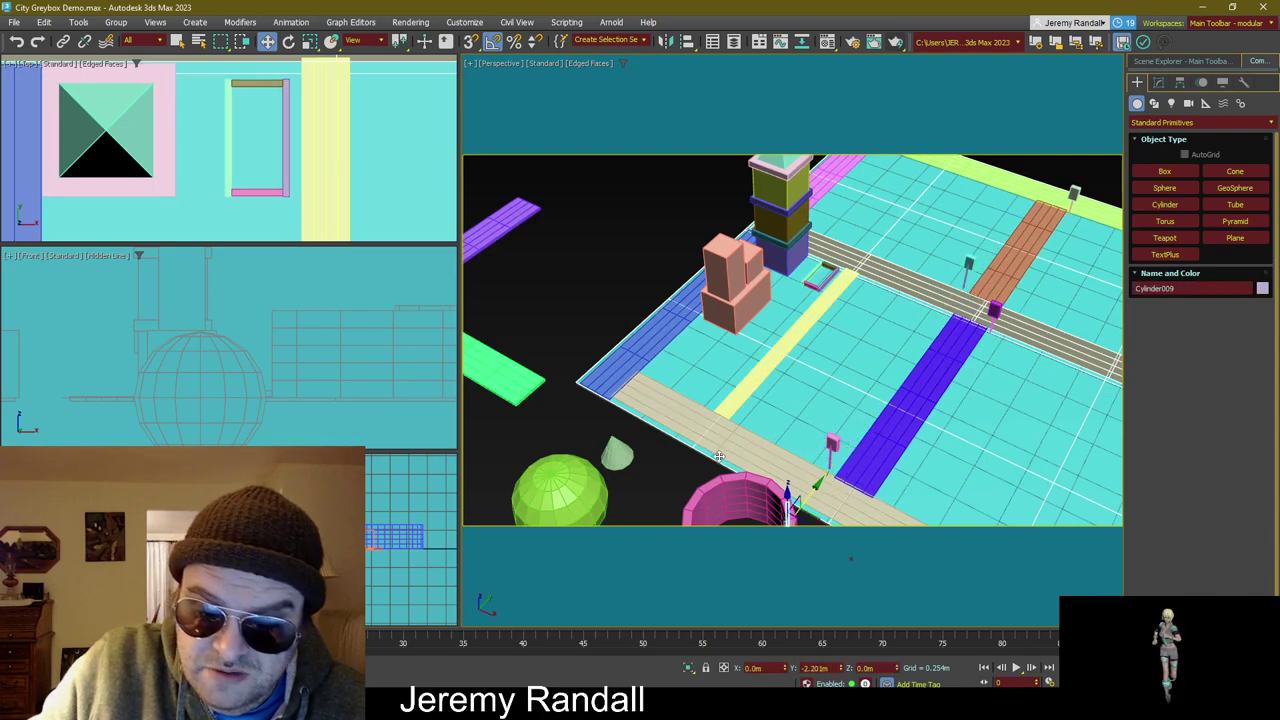
shift+drag(719, 456, 719, 456)
click(648, 410)
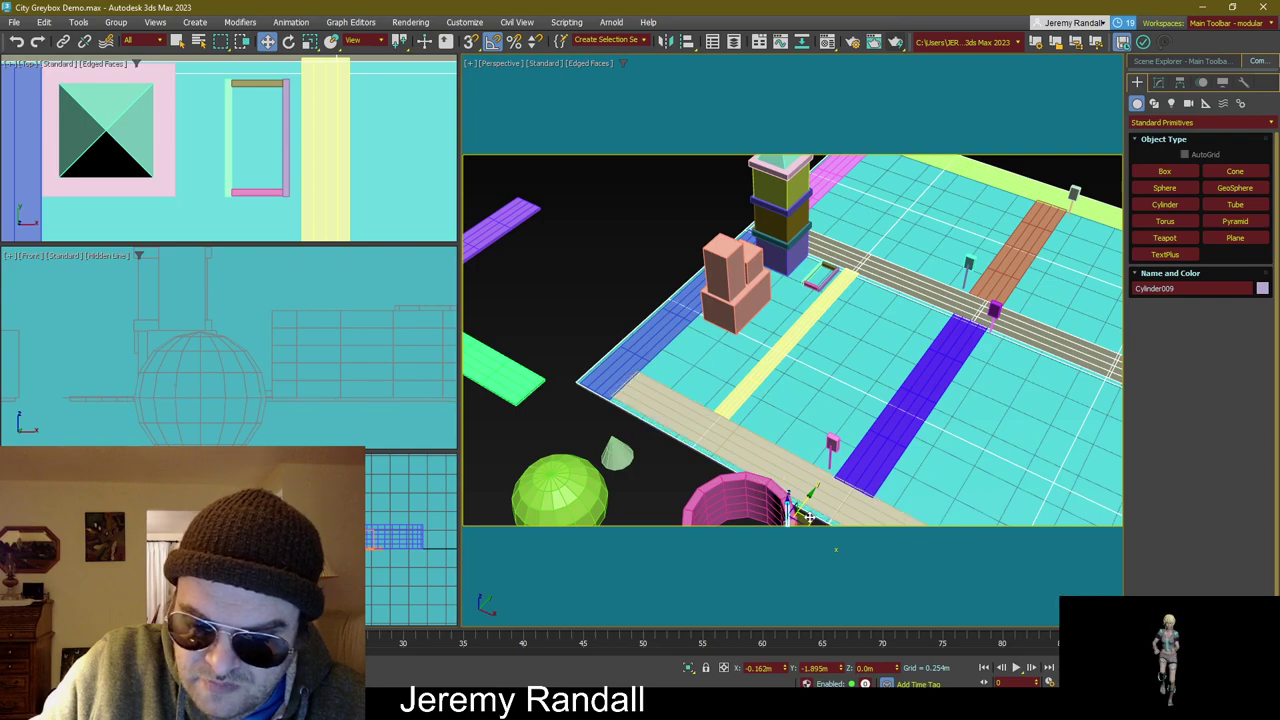
mouse_move(792, 500)
mouse_down()
mouse_move(605, 442)
mouse_move(574, 413)
mouse_up()
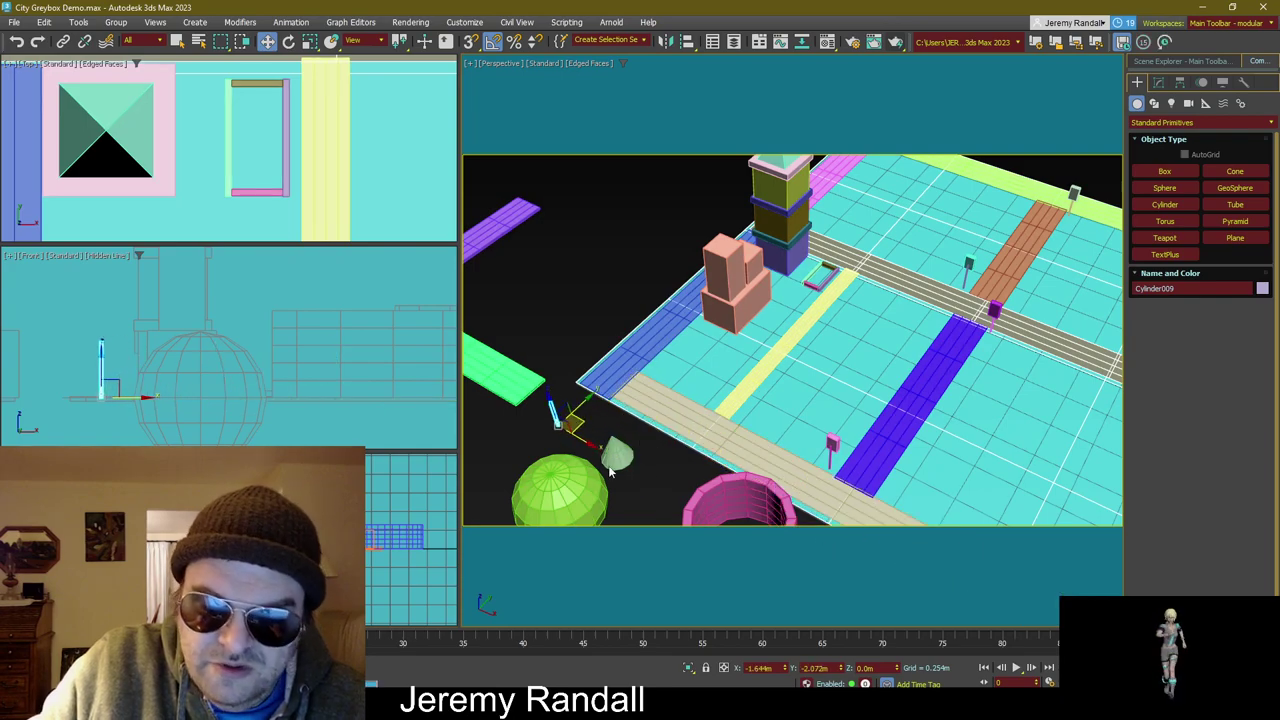
Step: Select the pink tube Tube001
middle_drag(668, 426, 640, 383)
click(725, 468)
middle_drag(788, 315, 732, 400)
Step: Set Tube001 to 2 height segments and turn on Slice On
click(1159, 83)
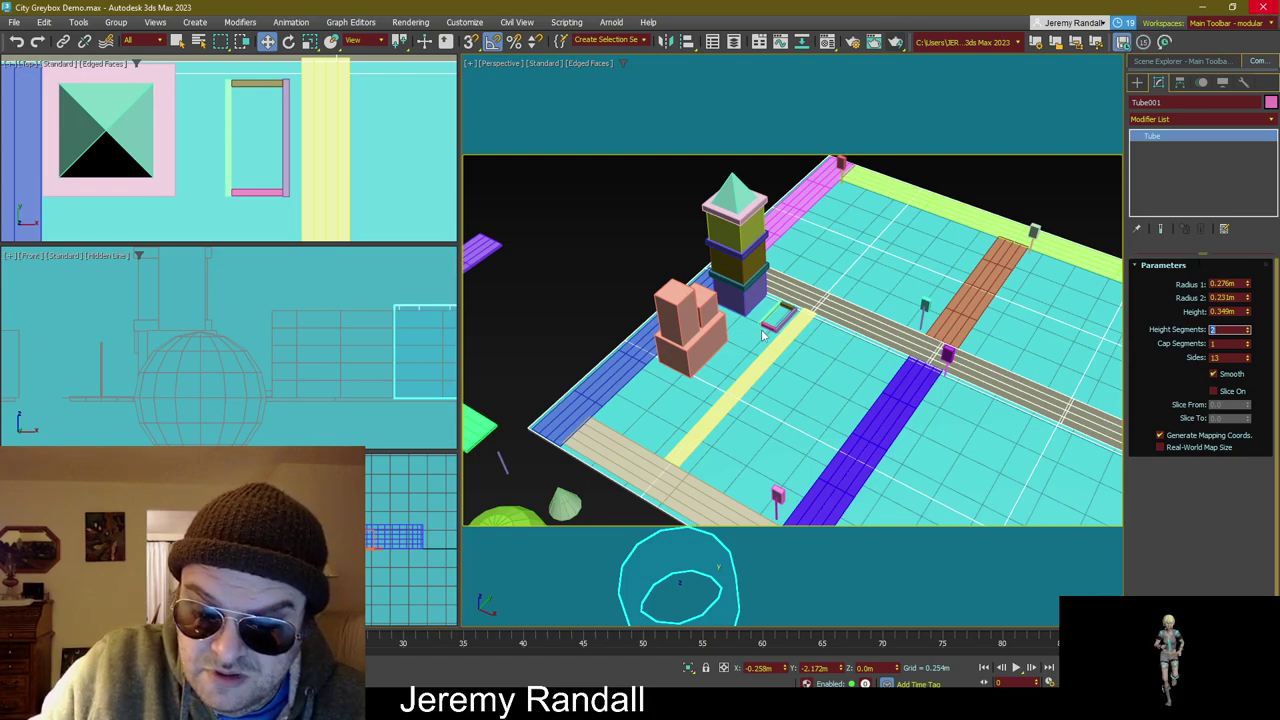
alt+middle_drag(761, 329, 846, 370)
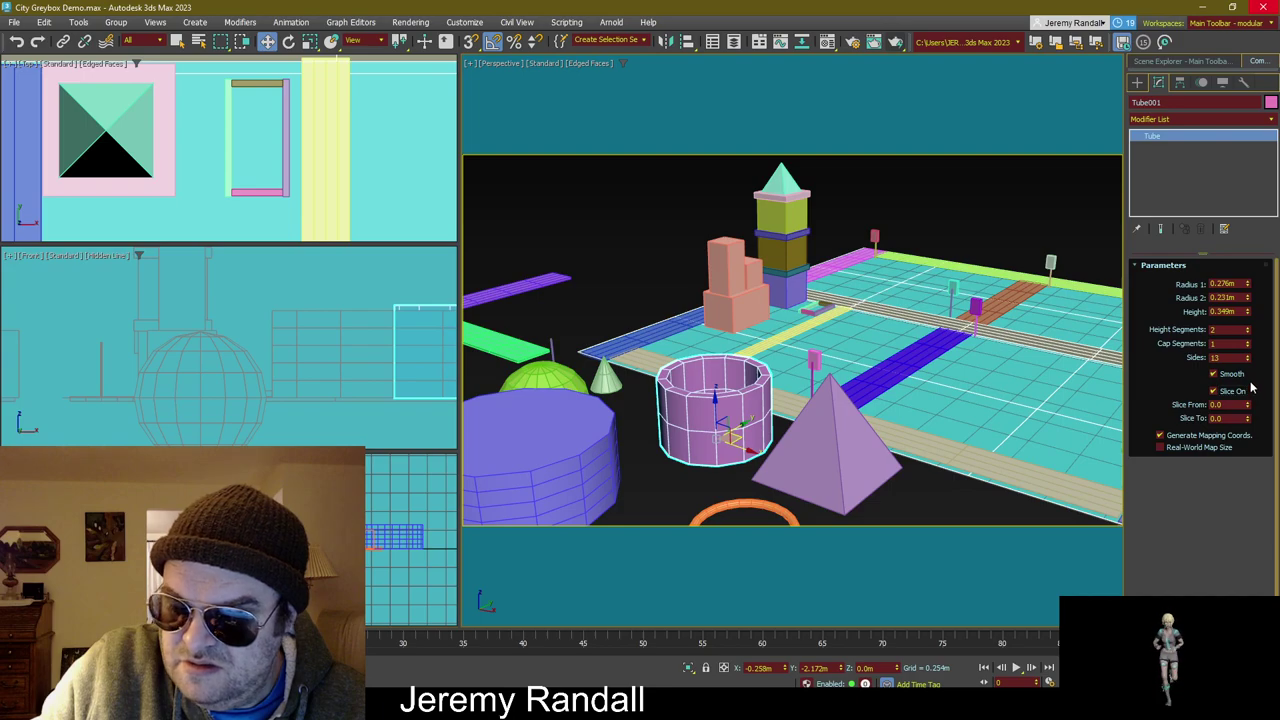
drag(1247, 406, 930, 137)
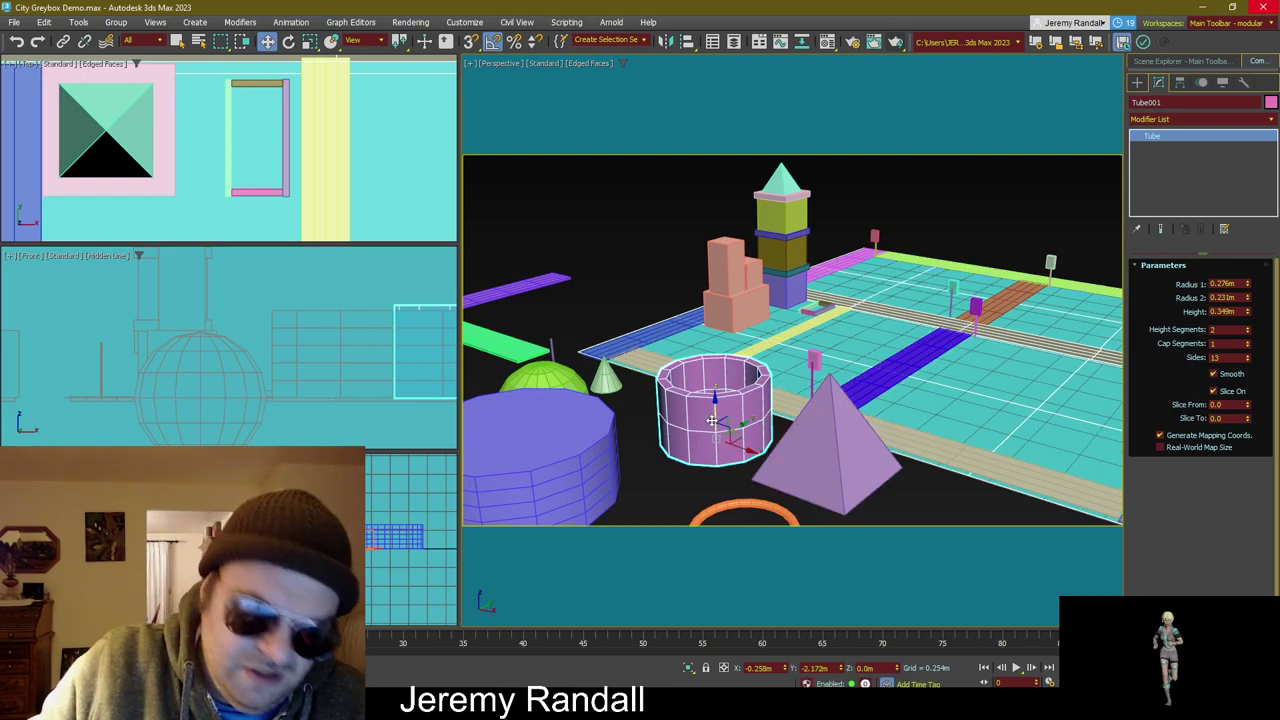
alt+middle_drag(746, 424, 764, 402)
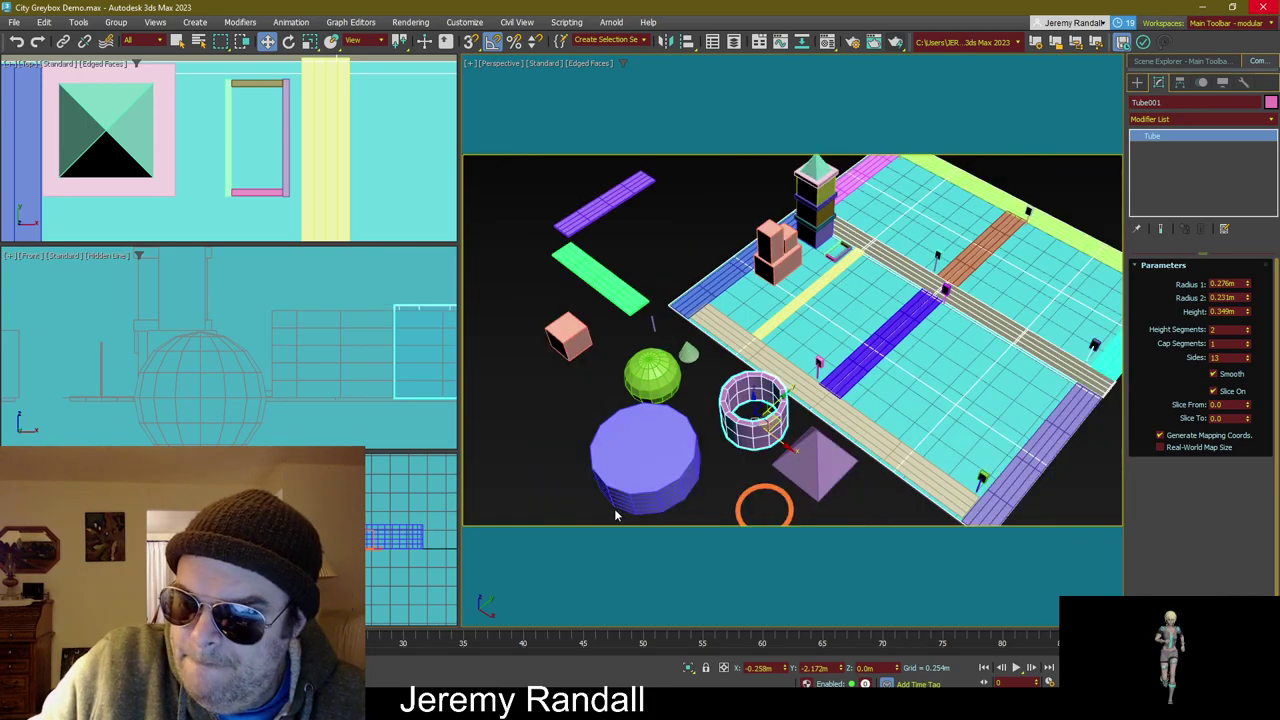
Step: Set Cylinder001 to 2 height segments and clone it
click(675, 483)
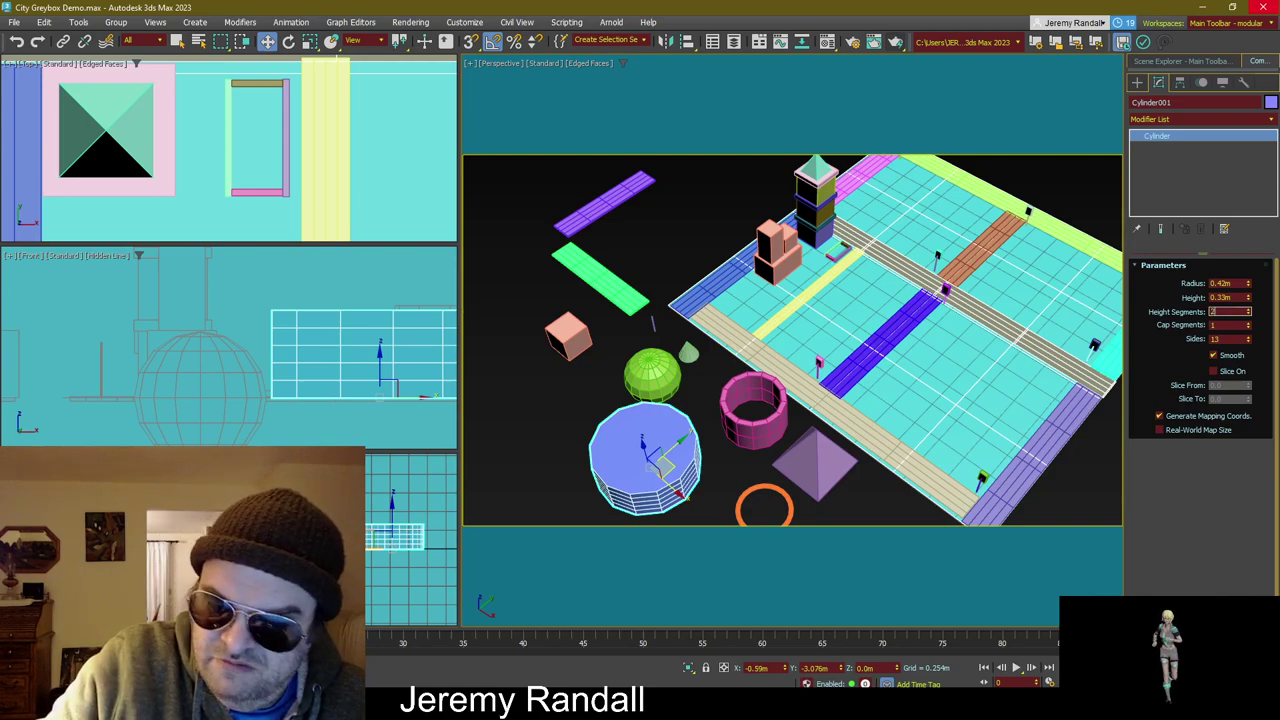
key(Return)
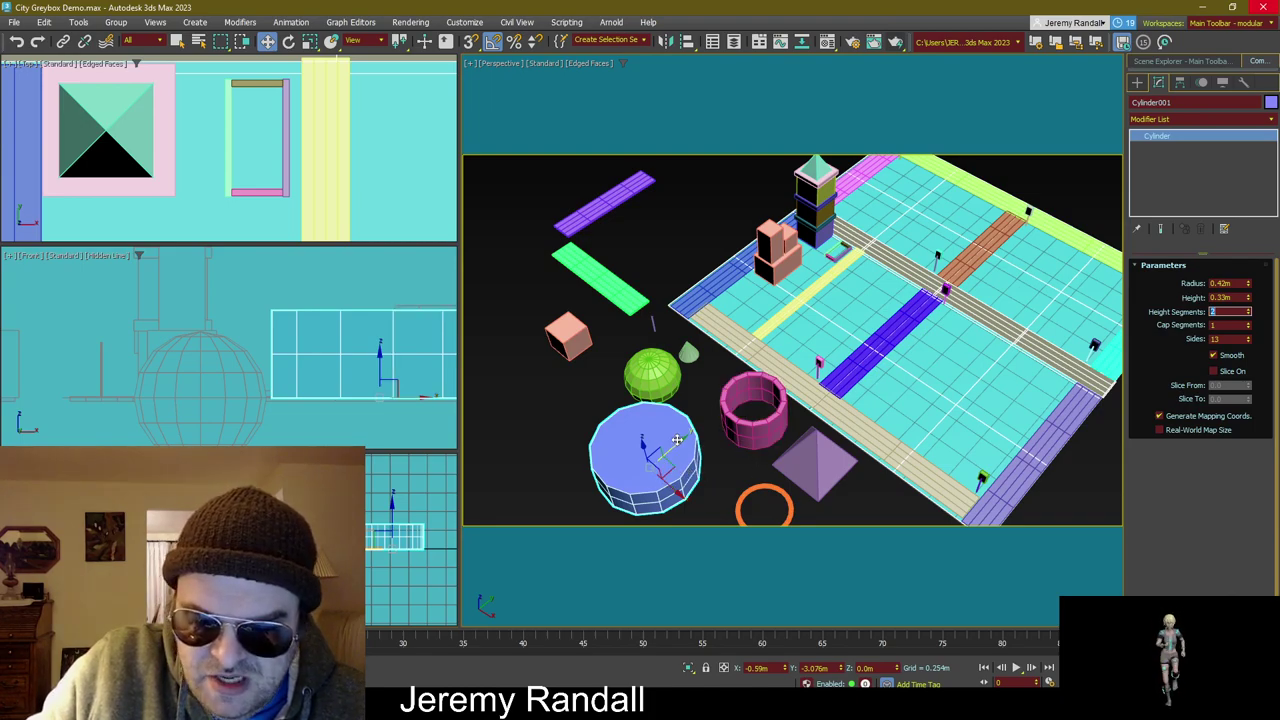
mouse_move(673, 462)
shift+mouse_down()
mouse_move(776, 410)
mouse_move(828, 301)
mouse_move(805, 199)
mouse_move(798, 229)
shift+mouse_up()
click(643, 410)
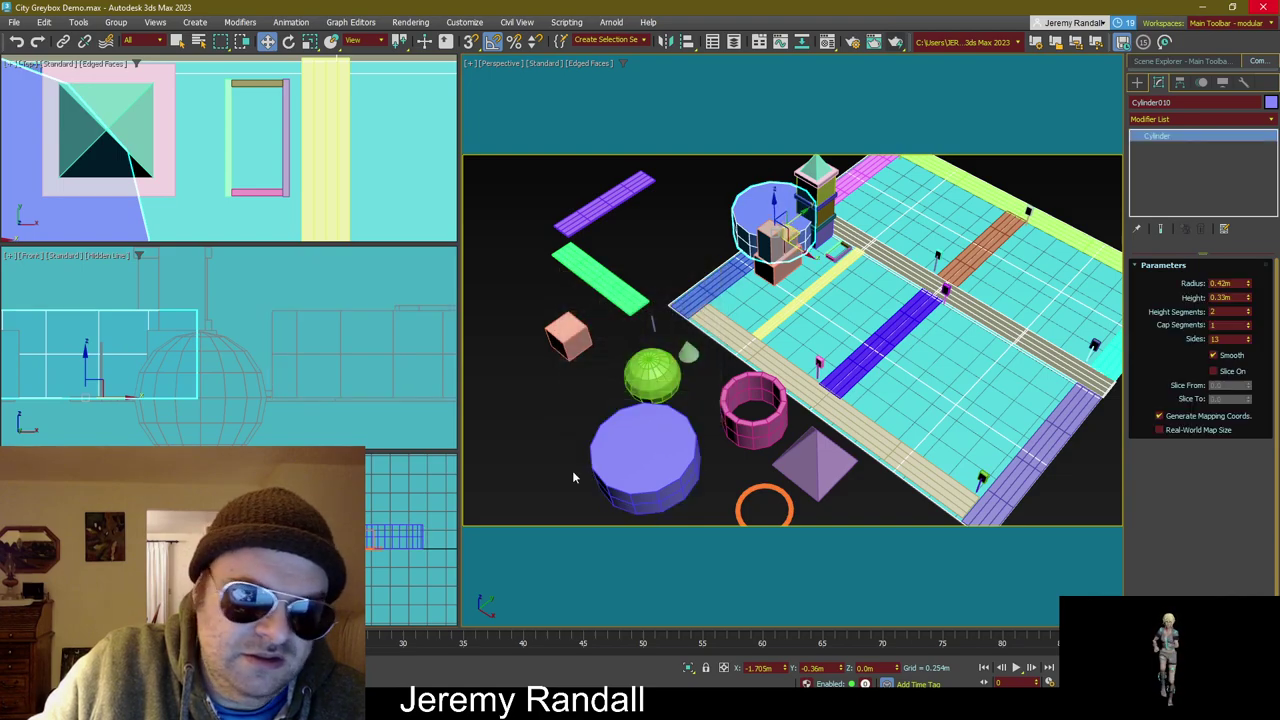
Step: Move the cylinder copy onto the pink building in the Top view
scroll(200, 380, up, 2)
scroll(226, 363, down, 3)
middle_drag(230, 360, 260, 370)
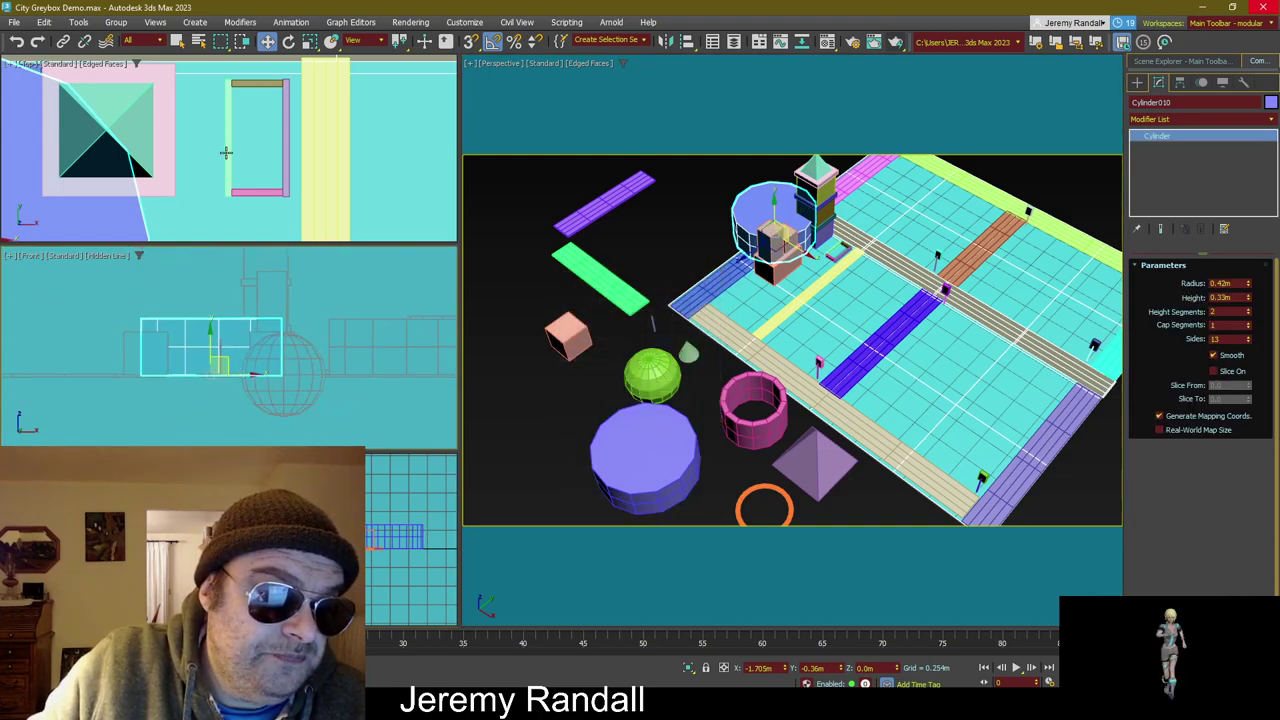
middle_drag(201, 112, 226, 88)
scroll(245, 132, down, 5)
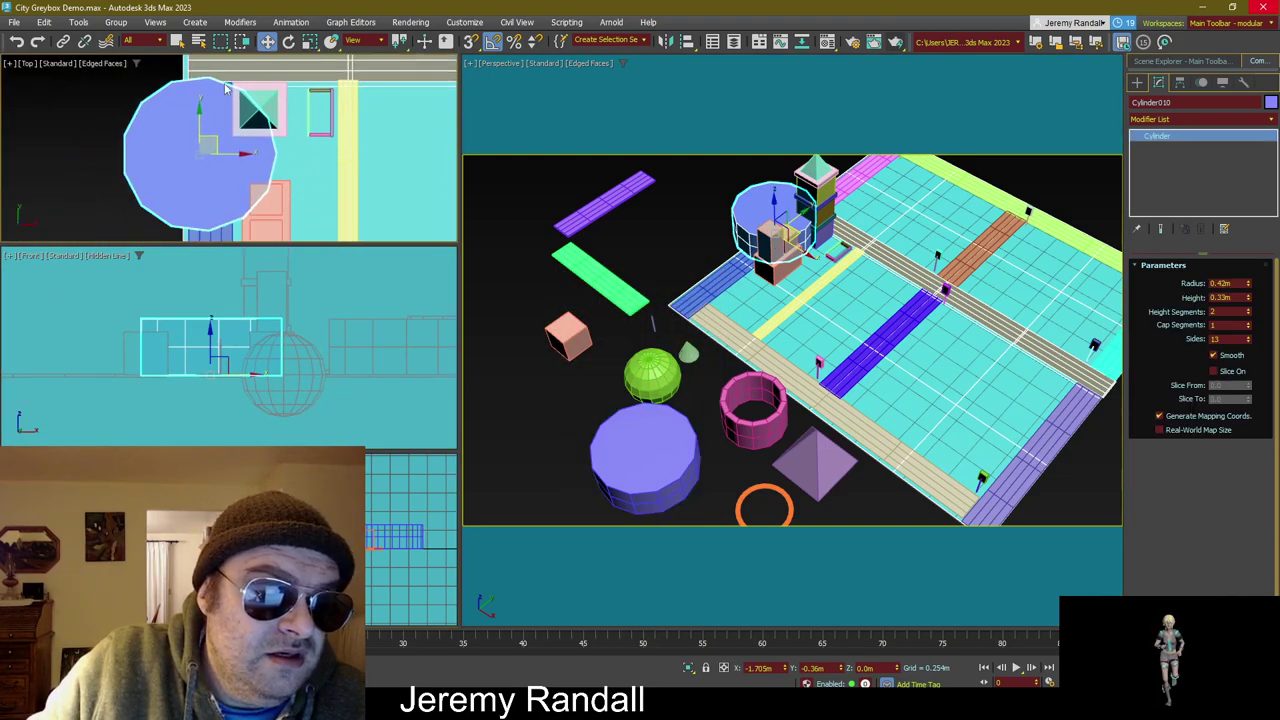
drag(213, 137, 270, 173)
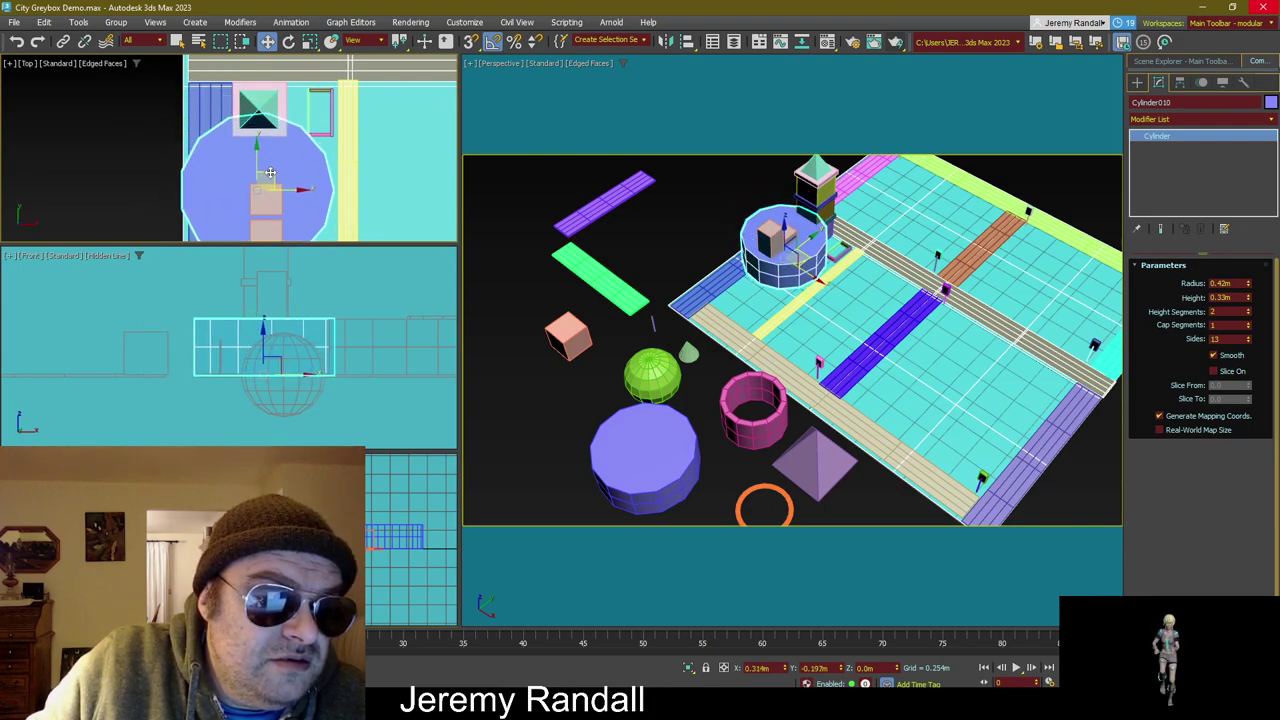
Step: Scale the cylinder copy down to 51% in X and Y
key(e)
key(r)
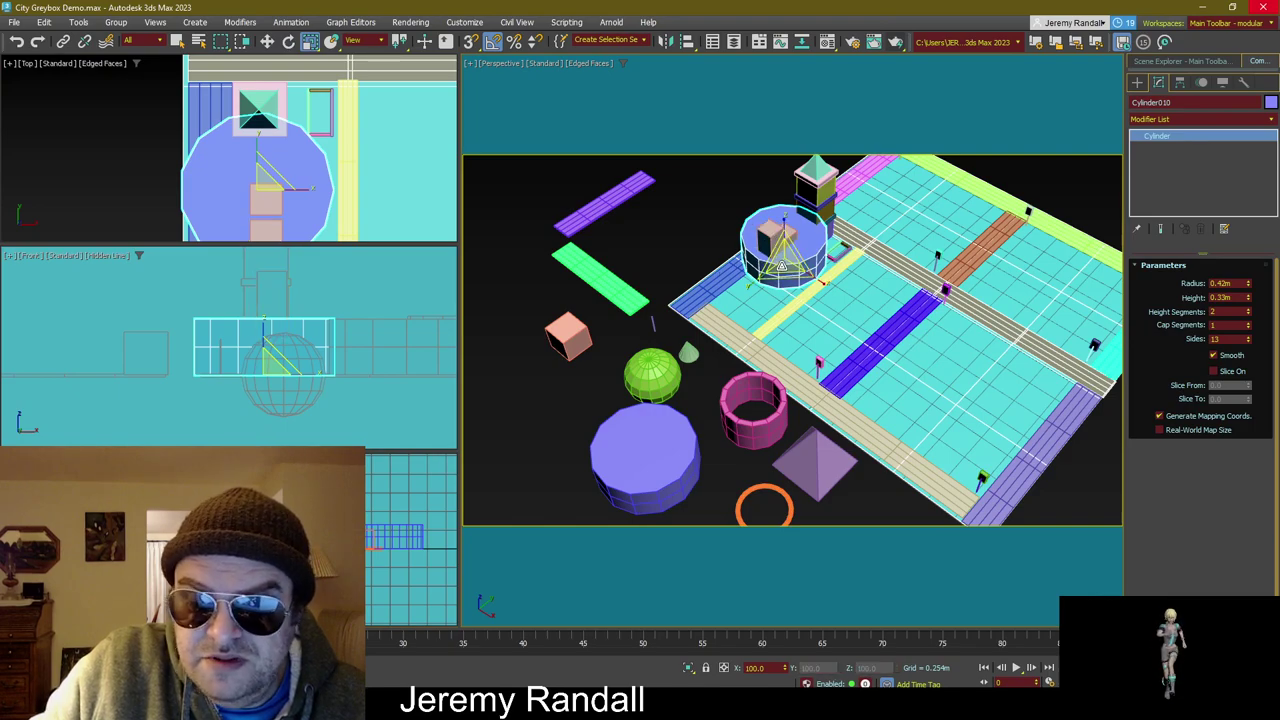
drag(300, 167, 777, 564)
key(w)
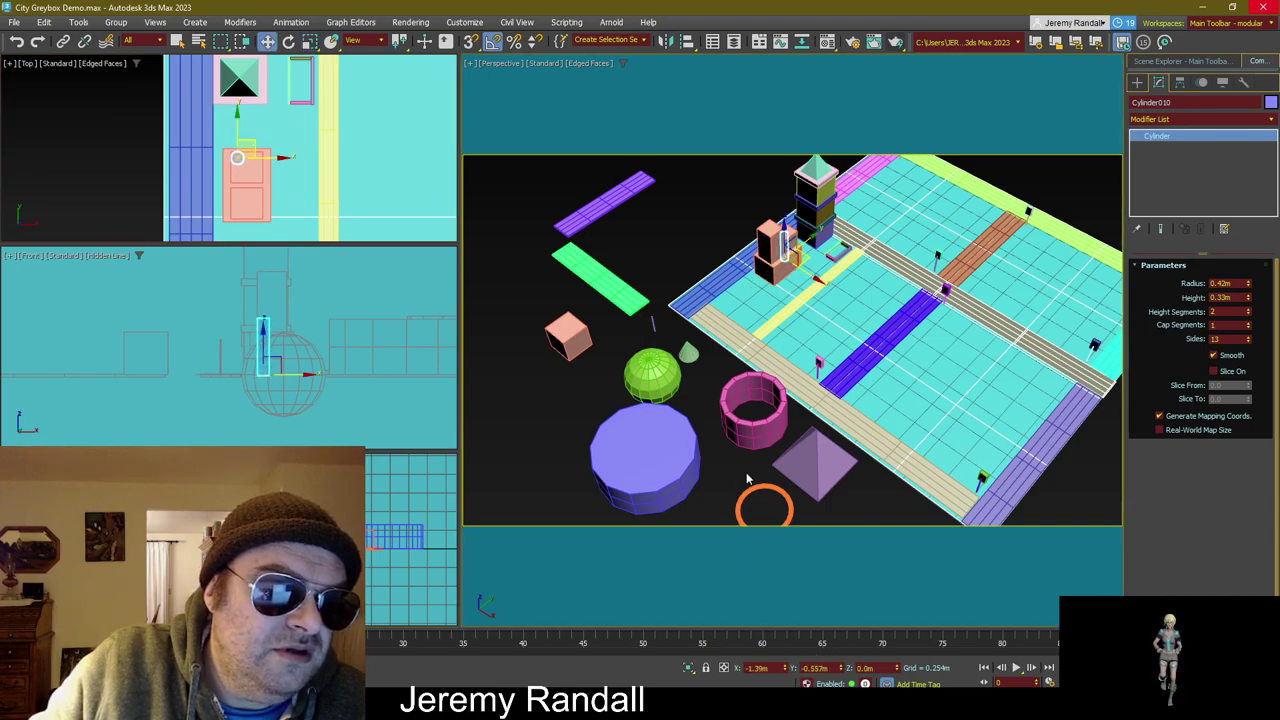
scroll(270, 125, up, 5)
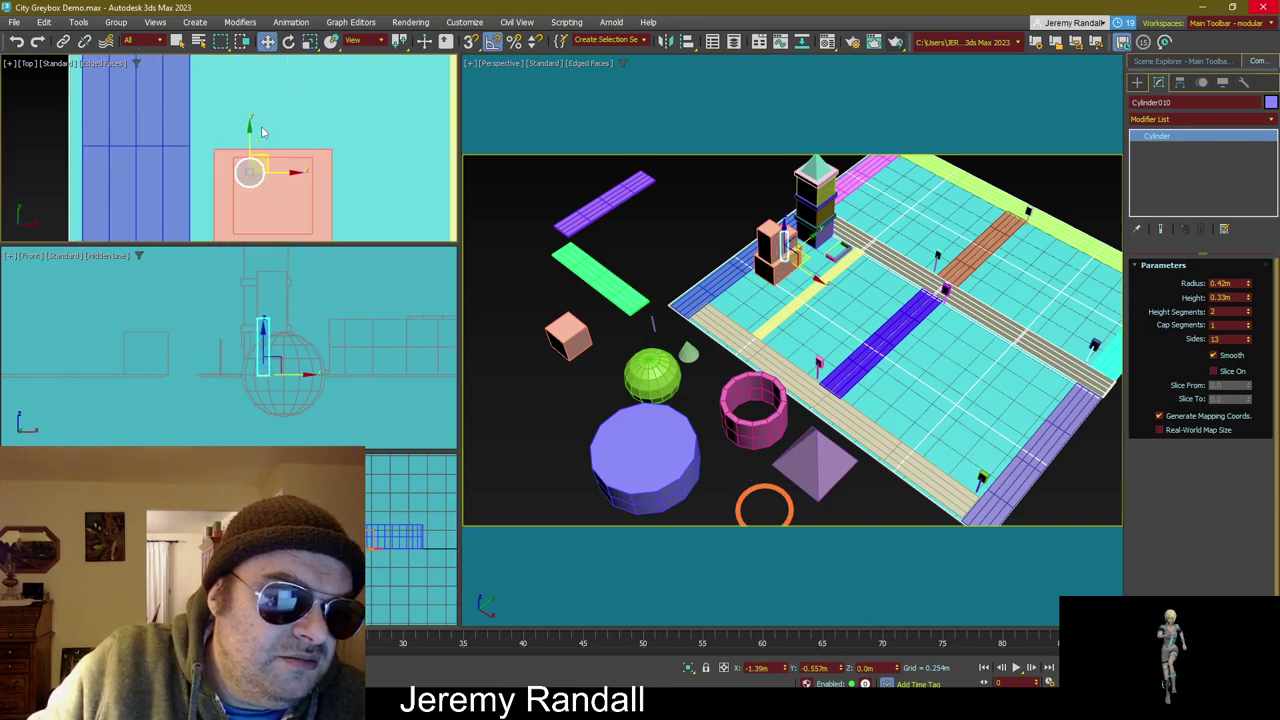
Step: Raise Cylinder010 onto the pink block and shorten it in Z
drag(314, 103, 328, 111)
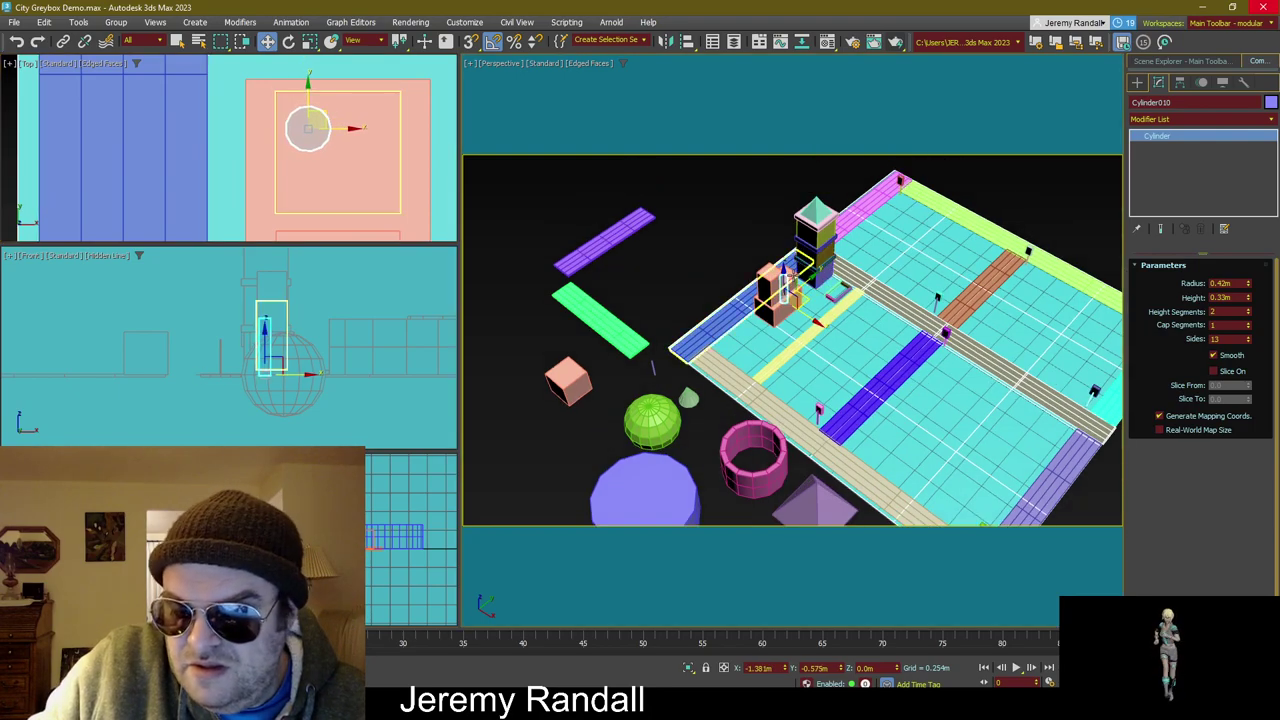
key(z)
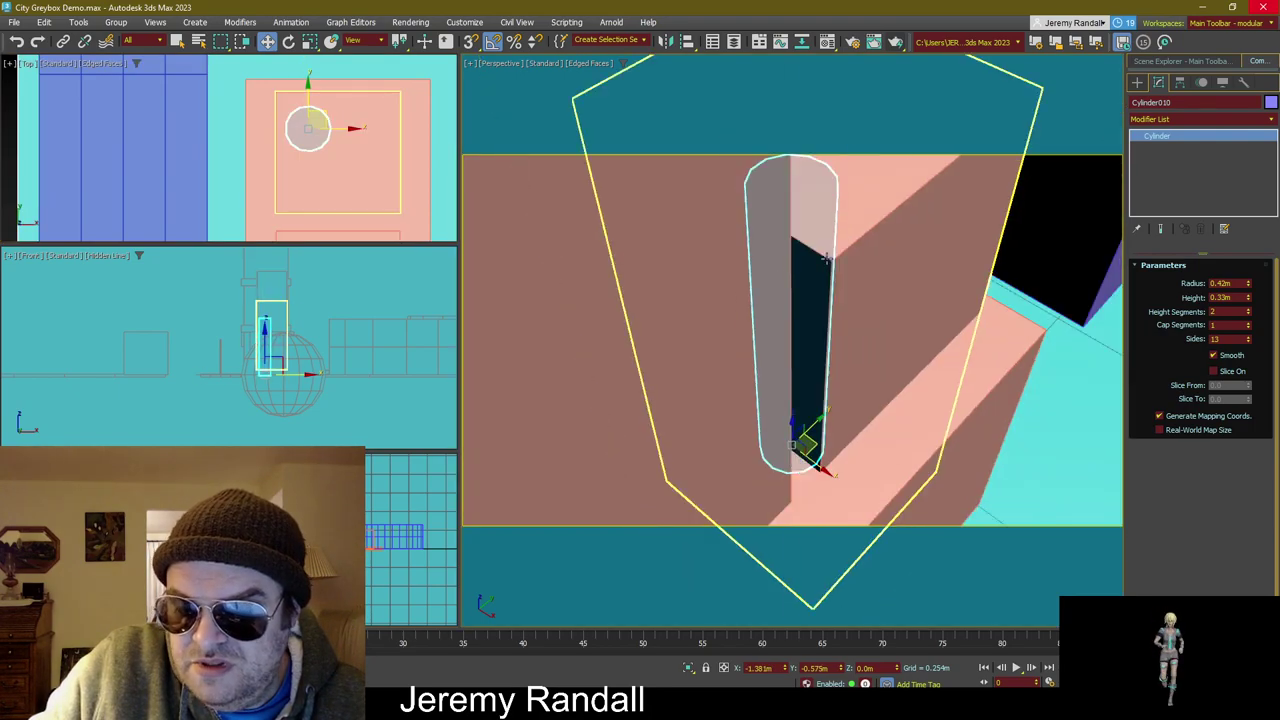
alt+middle_drag(817, 258, 834, 394)
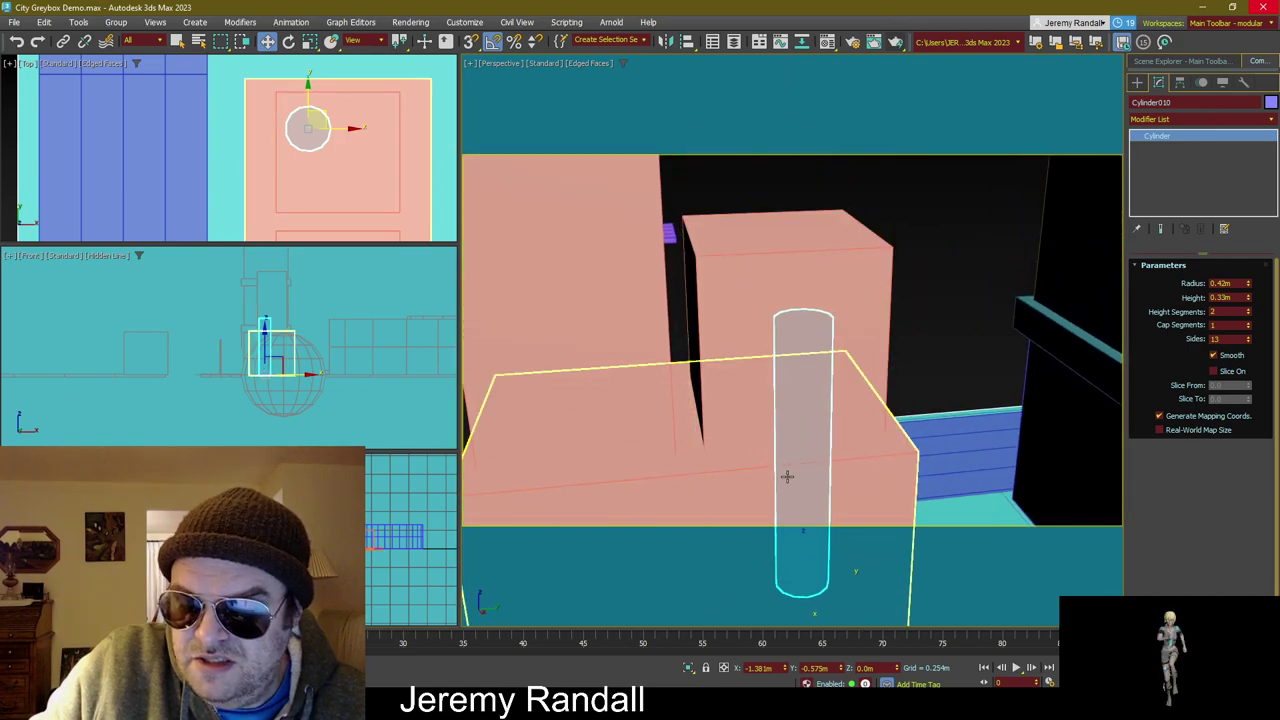
alt+middle_drag(810, 457, 810, 517)
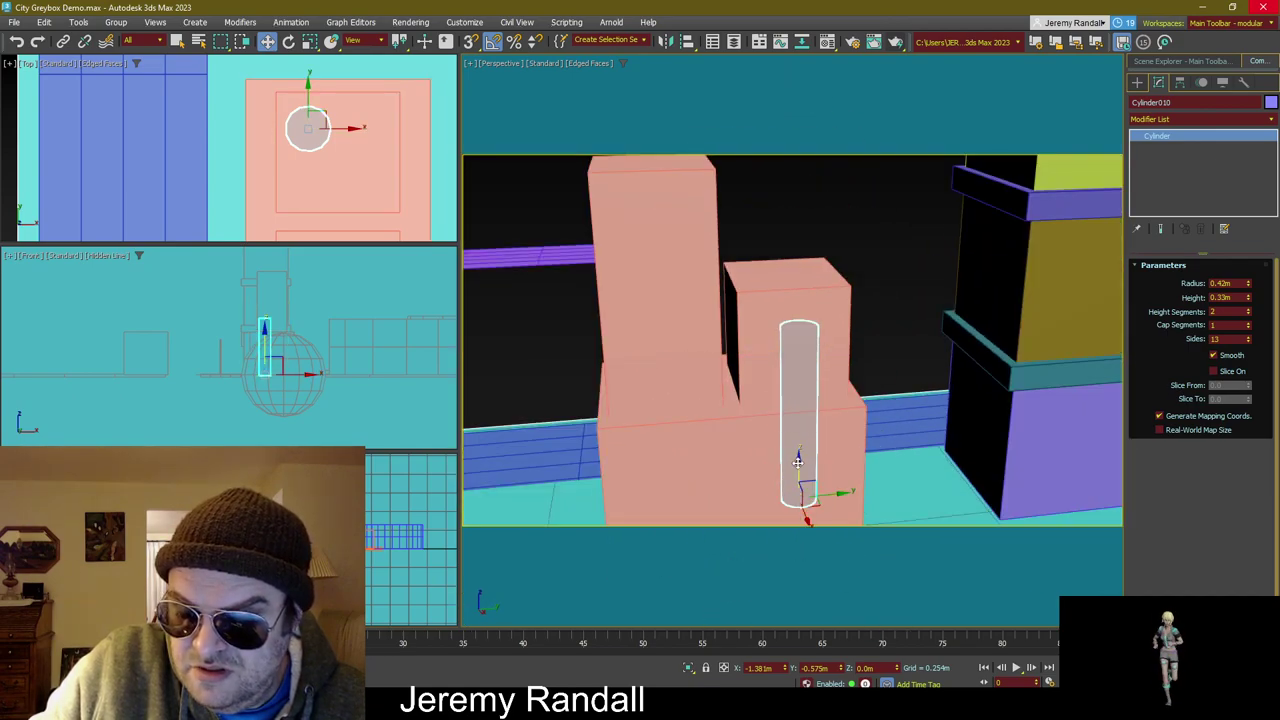
drag(795, 455, 798, 236)
key(r)
key(w)
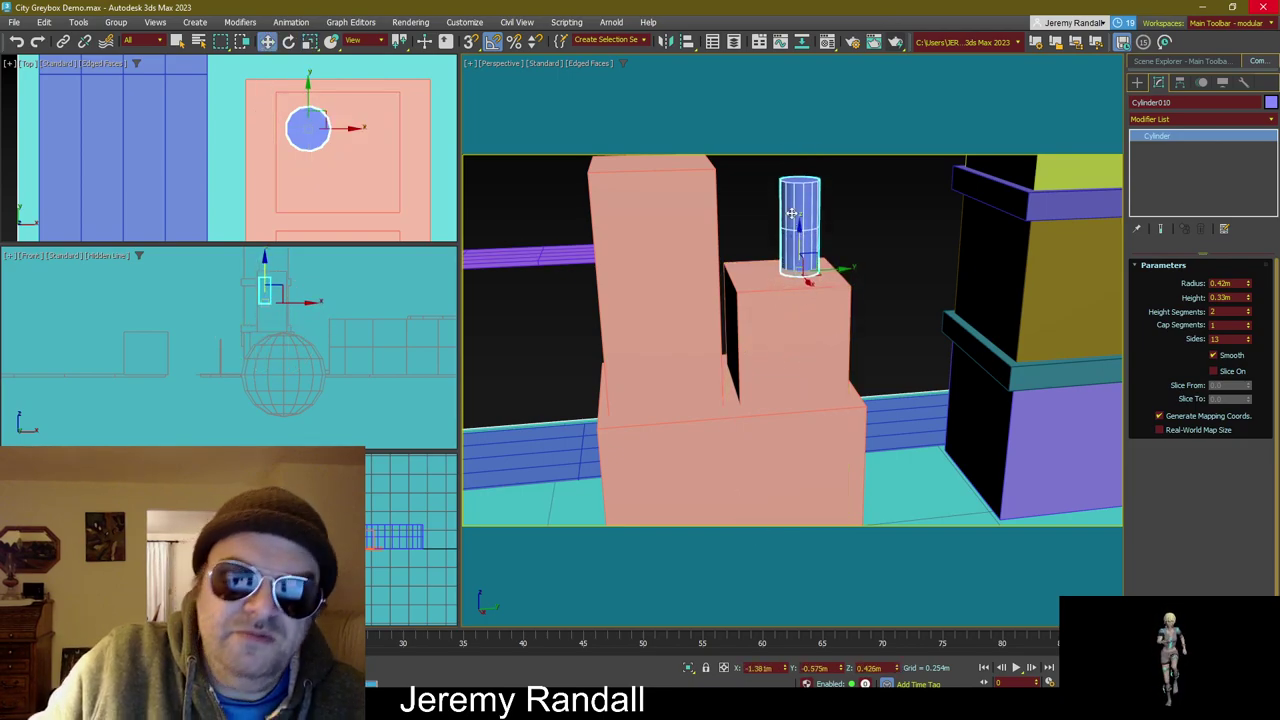
alt+middle_drag(798, 236, 818, 288)
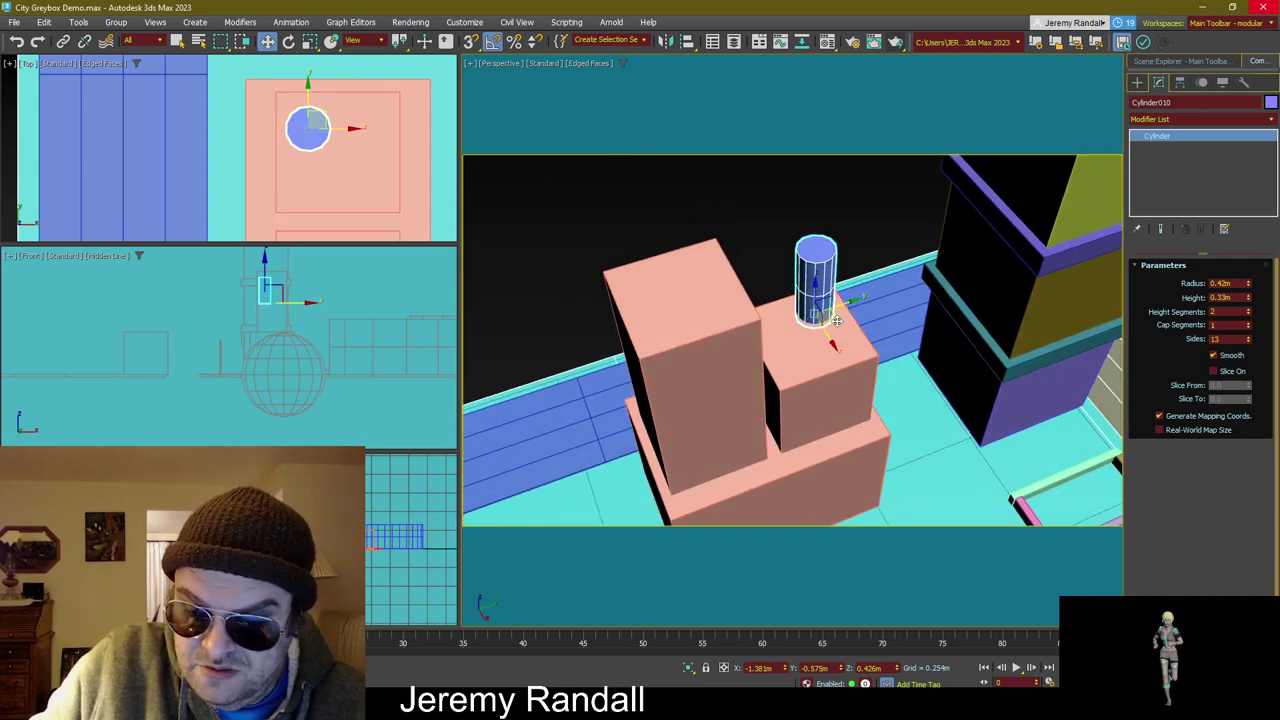
Step: Clone a lower second cylinder, Cylinder011, beside it and select both
mouse_move(820, 305)
shift+mouse_down()
mouse_move(813, 370)
mouse_move(820, 362)
shift+mouse_up()
click(643, 410)
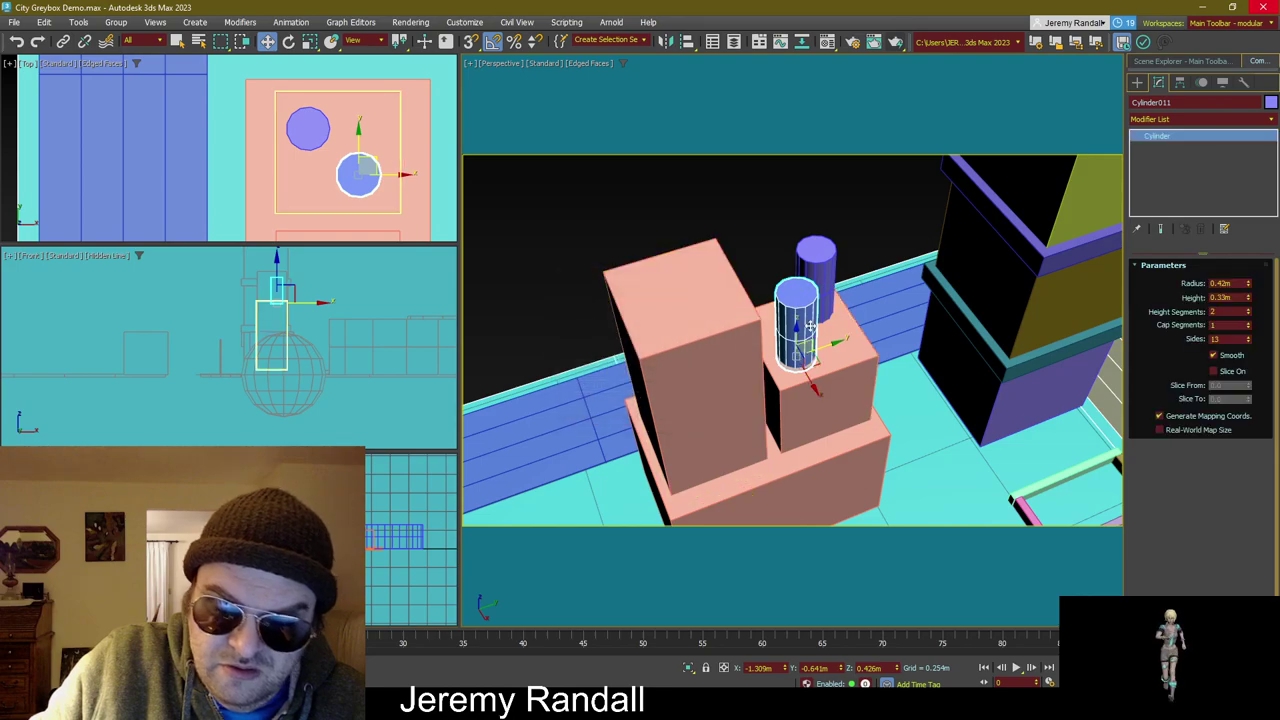
drag(791, 328, 790, 355)
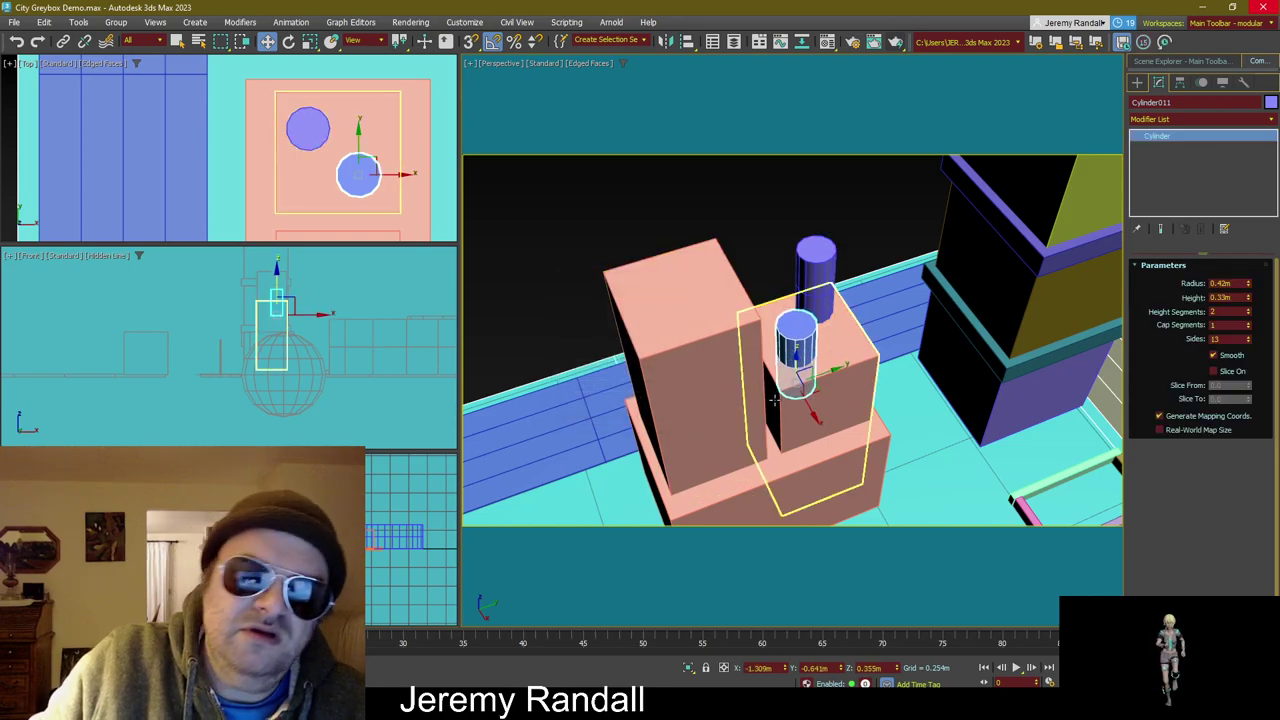
ctrl+click(815, 272)
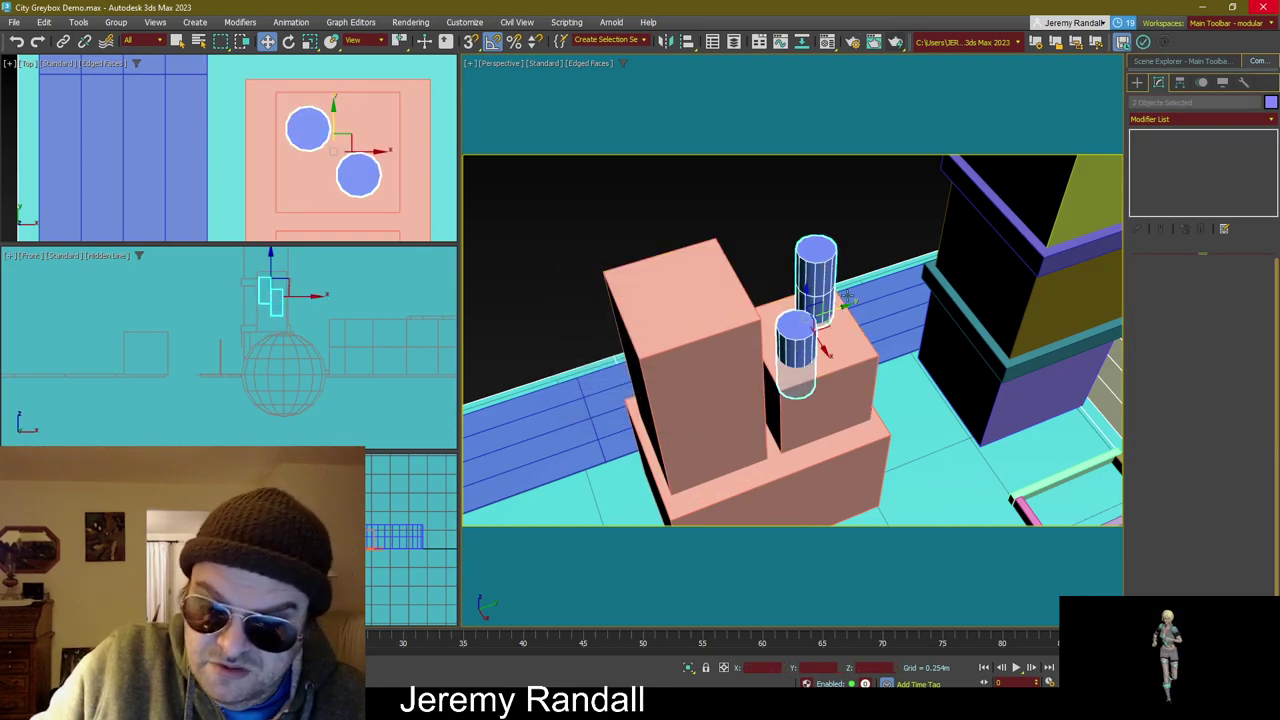
Step: Clone both cylinders onto the taller pink block and select the front copy, Cylinder013
mouse_move(820, 364)
shift+mouse_down()
mouse_move(716, 372)
mouse_move(722, 348)
mouse_move(708, 342)
mouse_move(724, 328)
mouse_move(668, 331)
mouse_move(688, 284)
shift+mouse_up()
click(636, 409)
key(e)
key(w)
alt+middle_drag(688, 284, 738, 278)
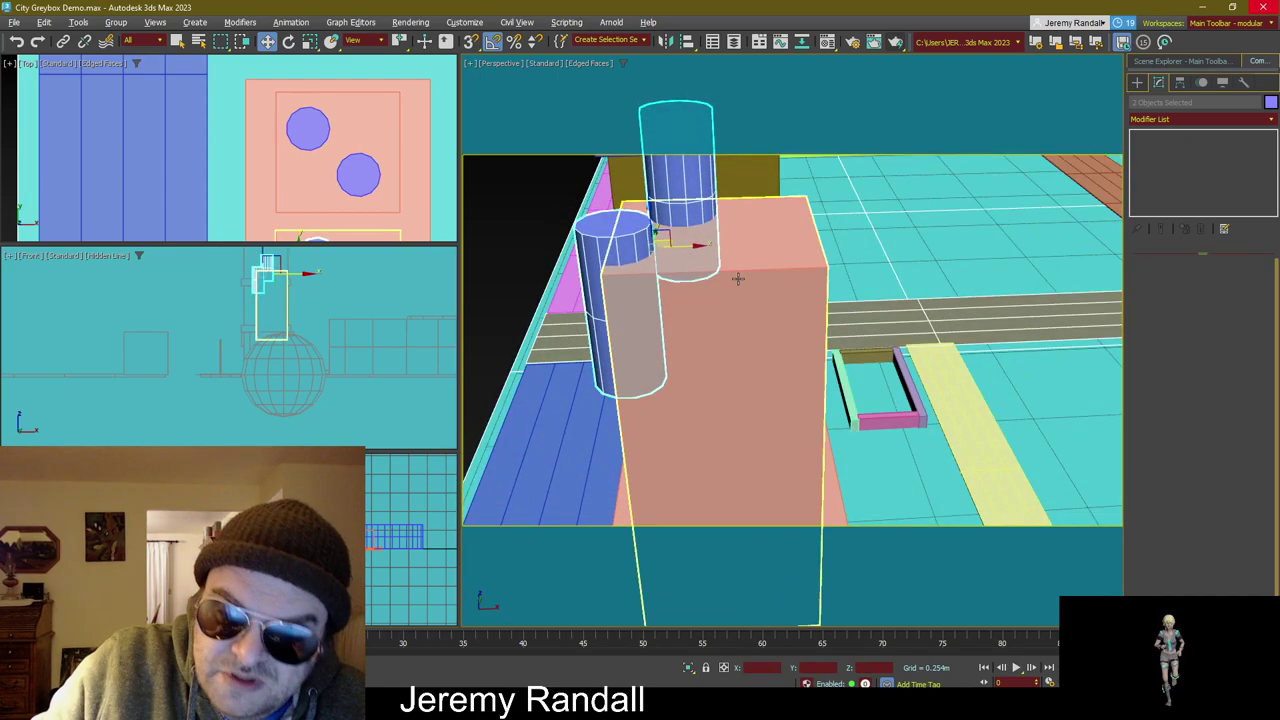
drag(687, 246, 673, 242)
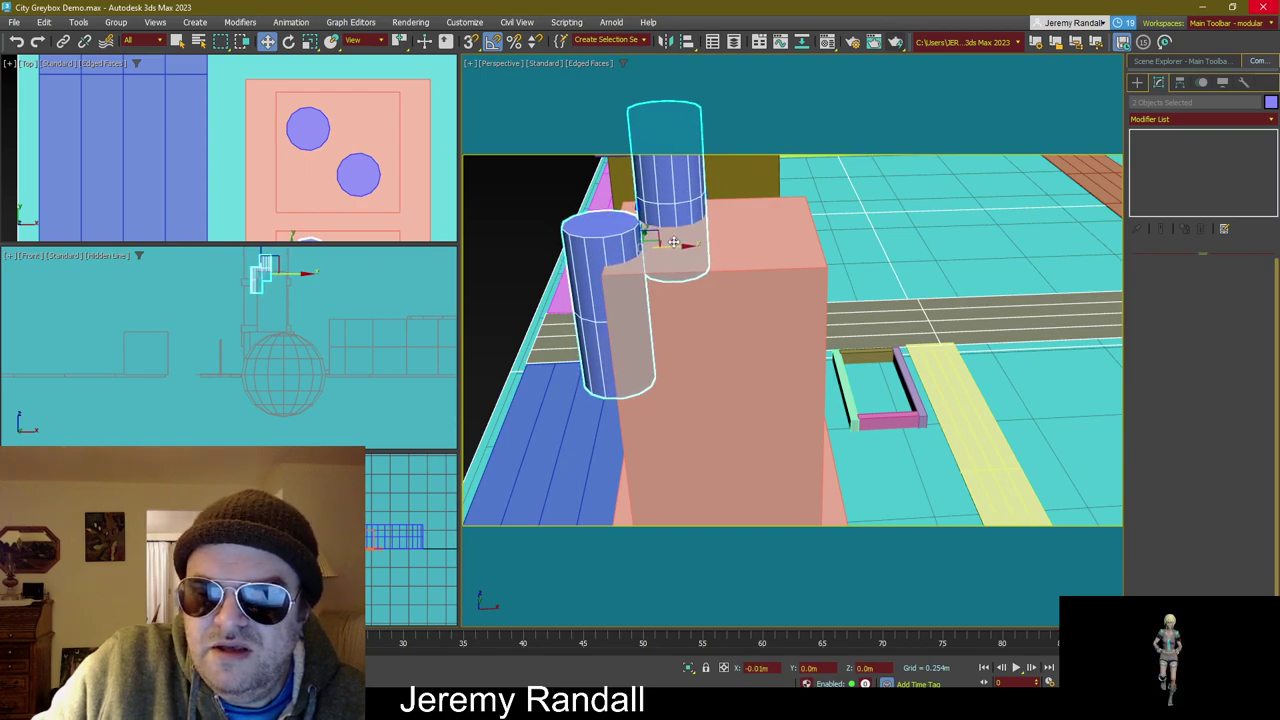
click(650, 360)
alt+middle_drag(660, 365, 691, 313)
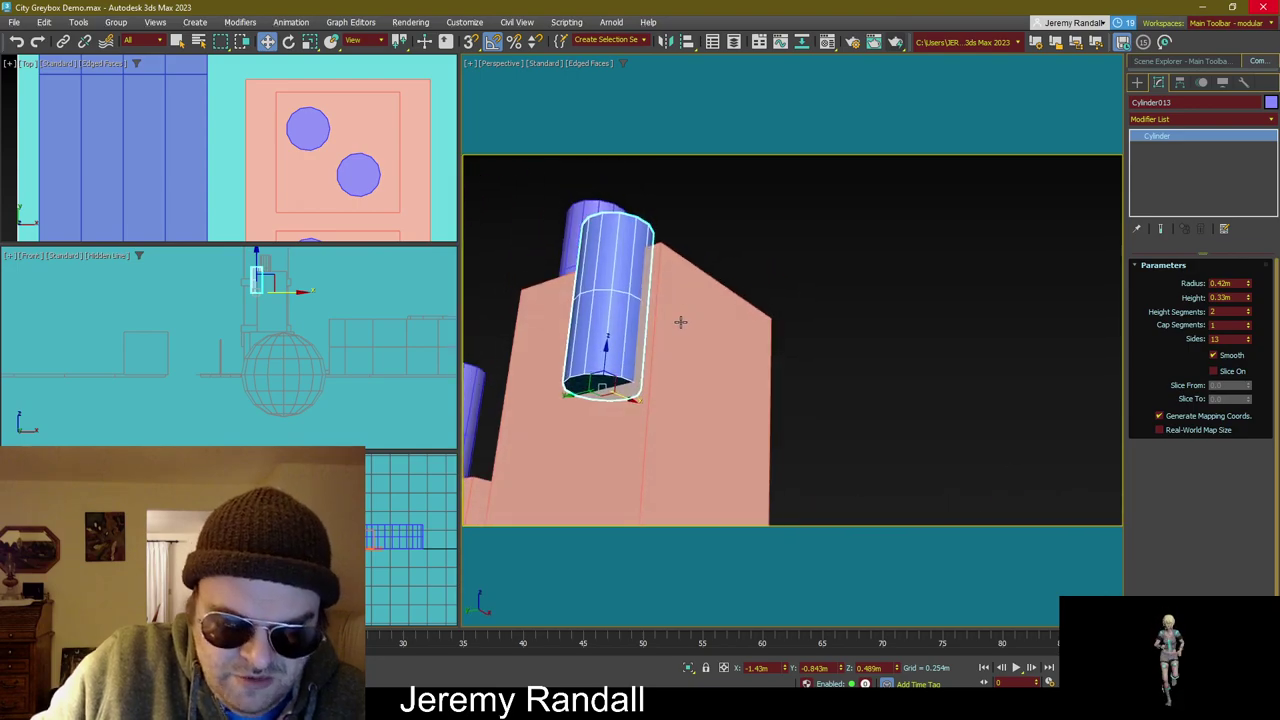
Step: Convert Cylinder013 to Editable Poly and select its bottom polygon
right_click(1161, 136)
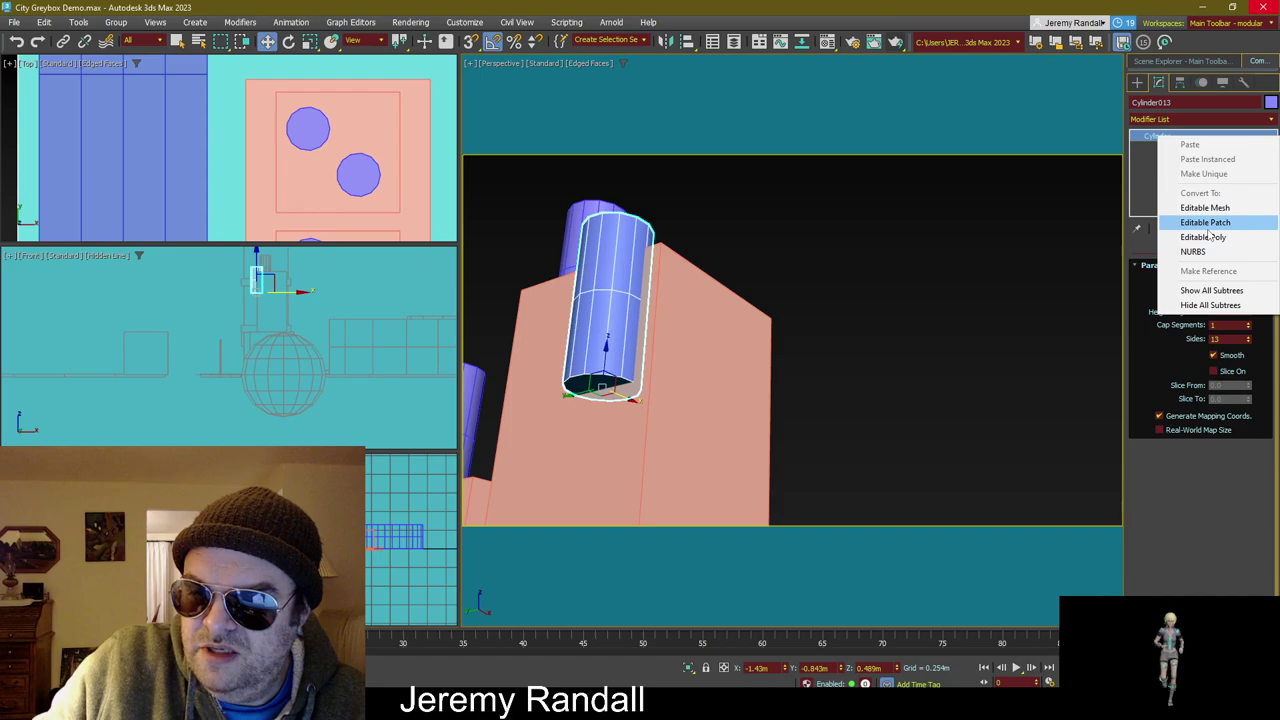
click(1205, 238)
key(4)
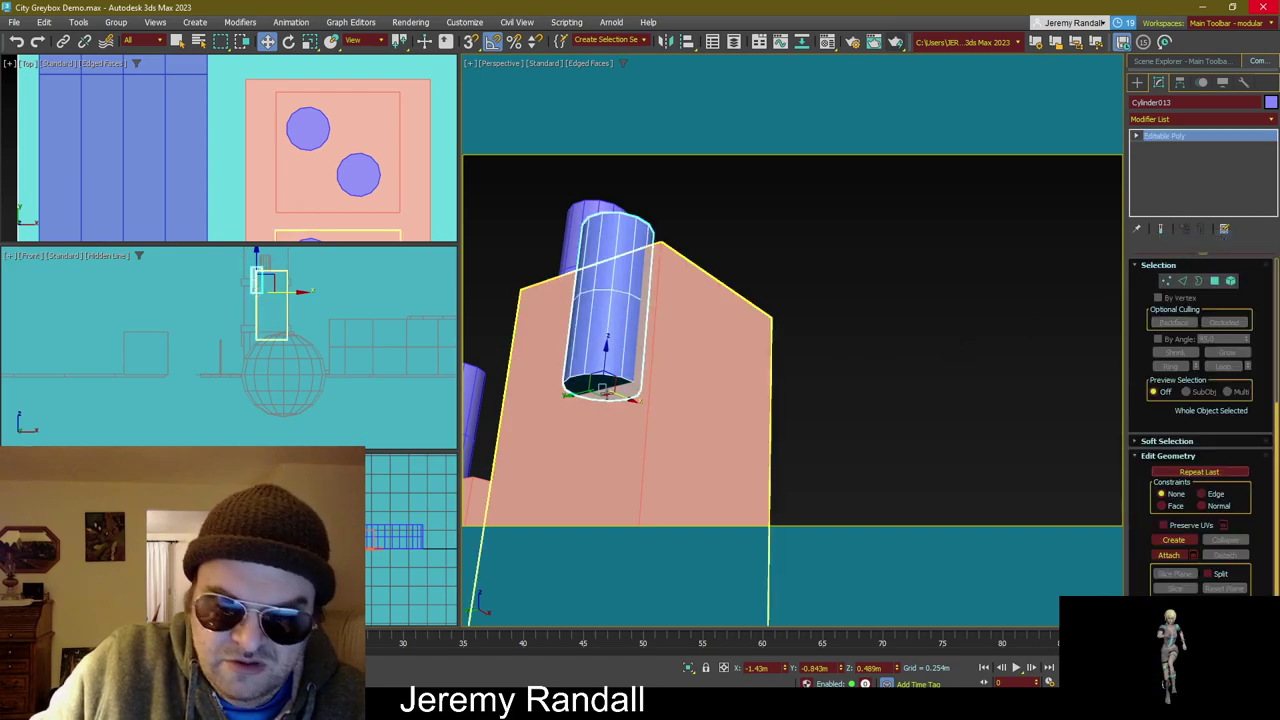
click(604, 385)
click(692, 403)
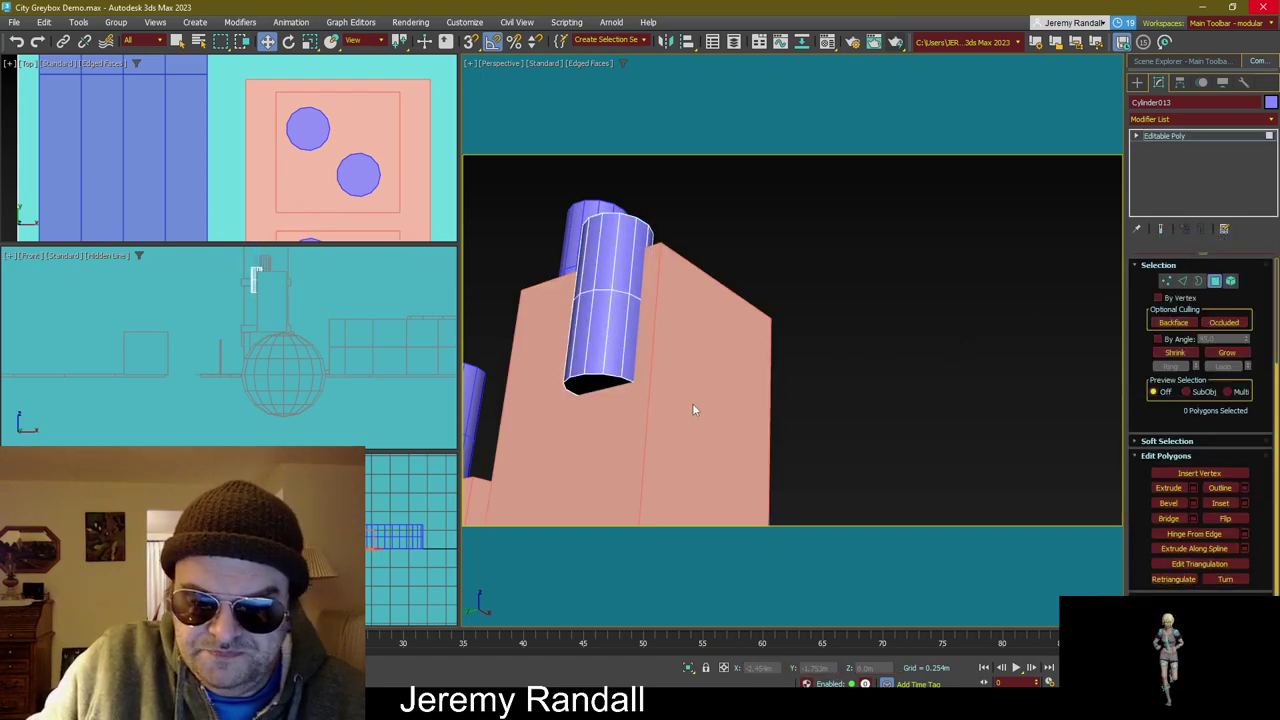
key(q)
click(598, 384)
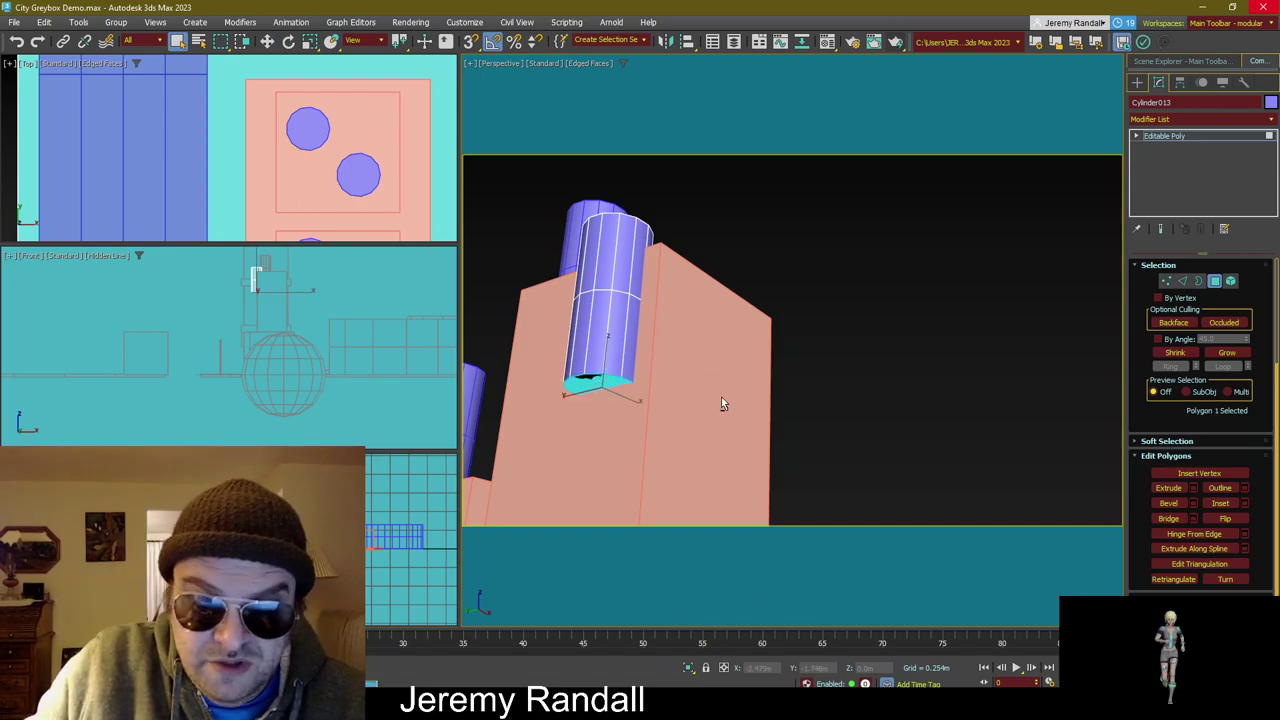
alt+middle_drag(722, 399, 588, 379)
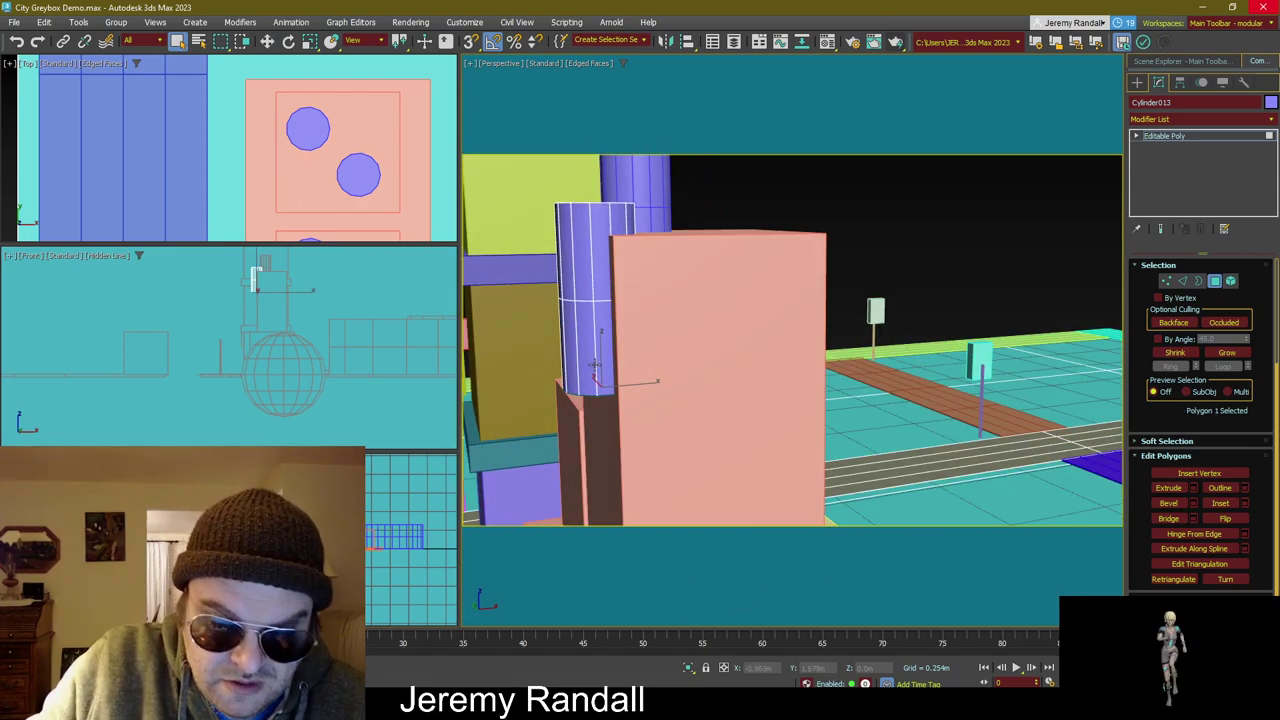
Step: Move the bottom face downward to extend the cylinder
key(w)
shift+drag(595, 377, 553, 450)
key(e)
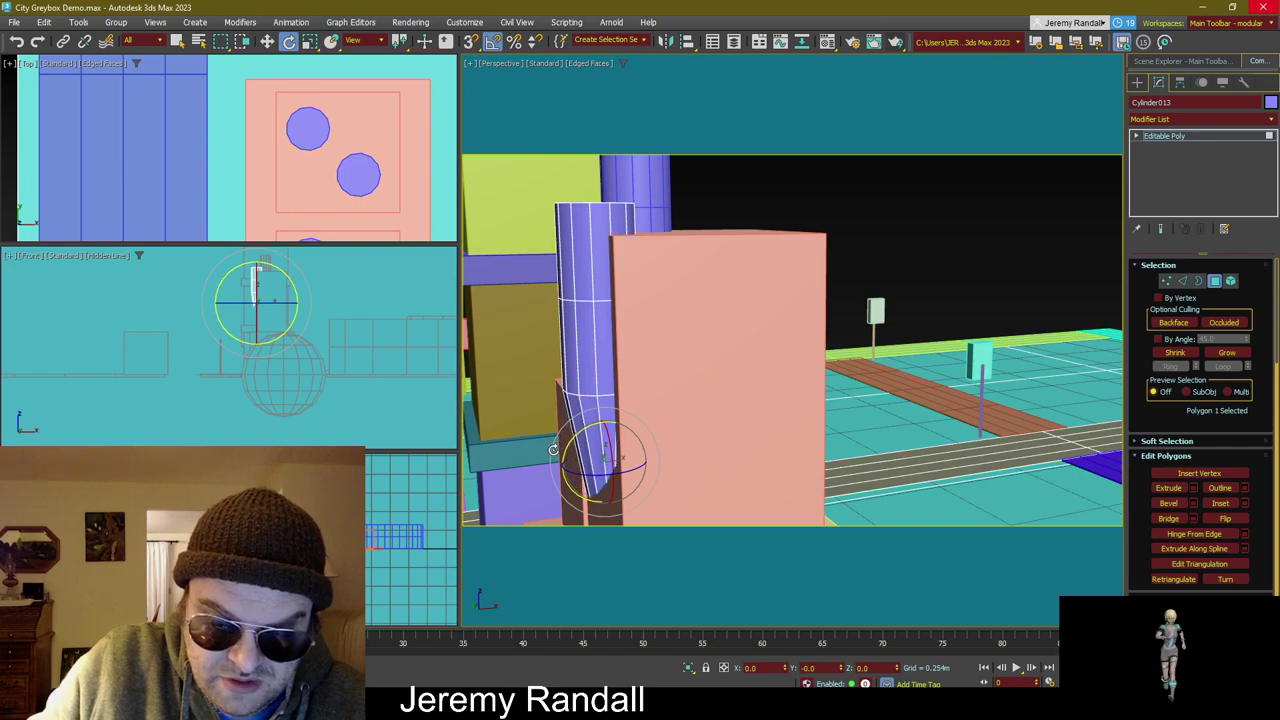
key(w)
key(ctrl+z)
Step: Clone the bottom face to element while rotating it 45°, then shift it up and left
key(e)
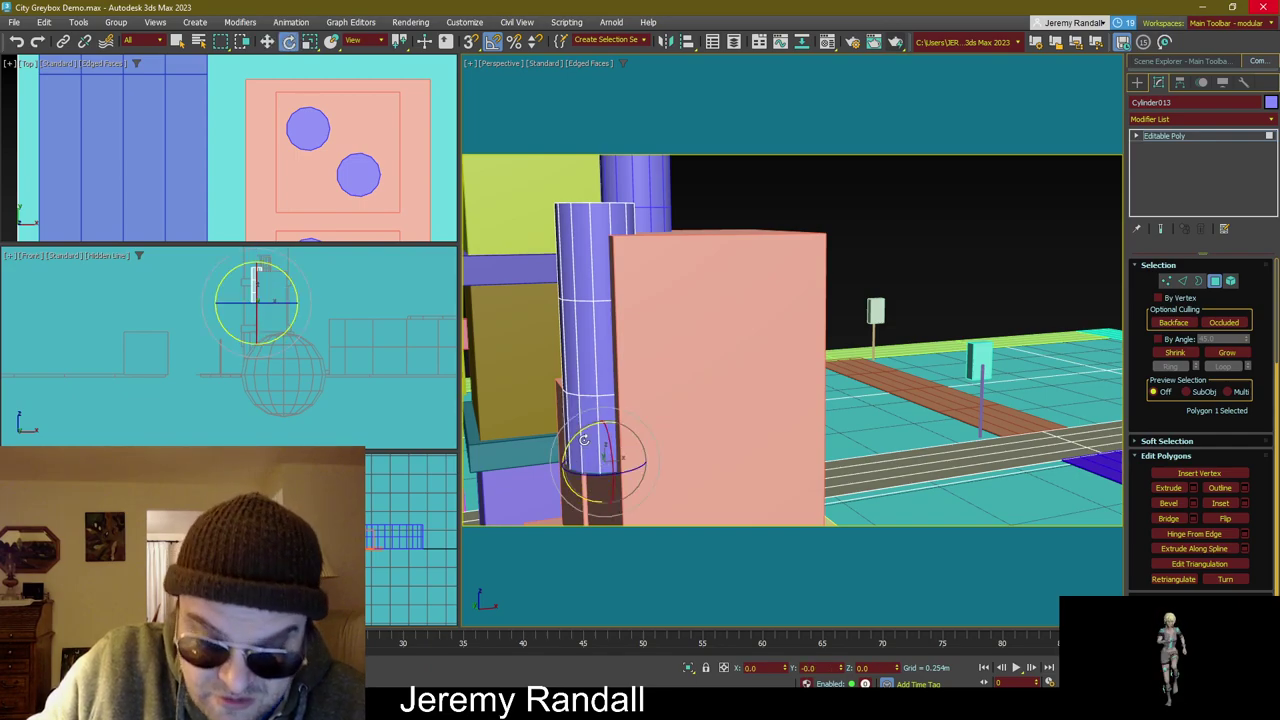
shift+drag(565, 447, 568, 450)
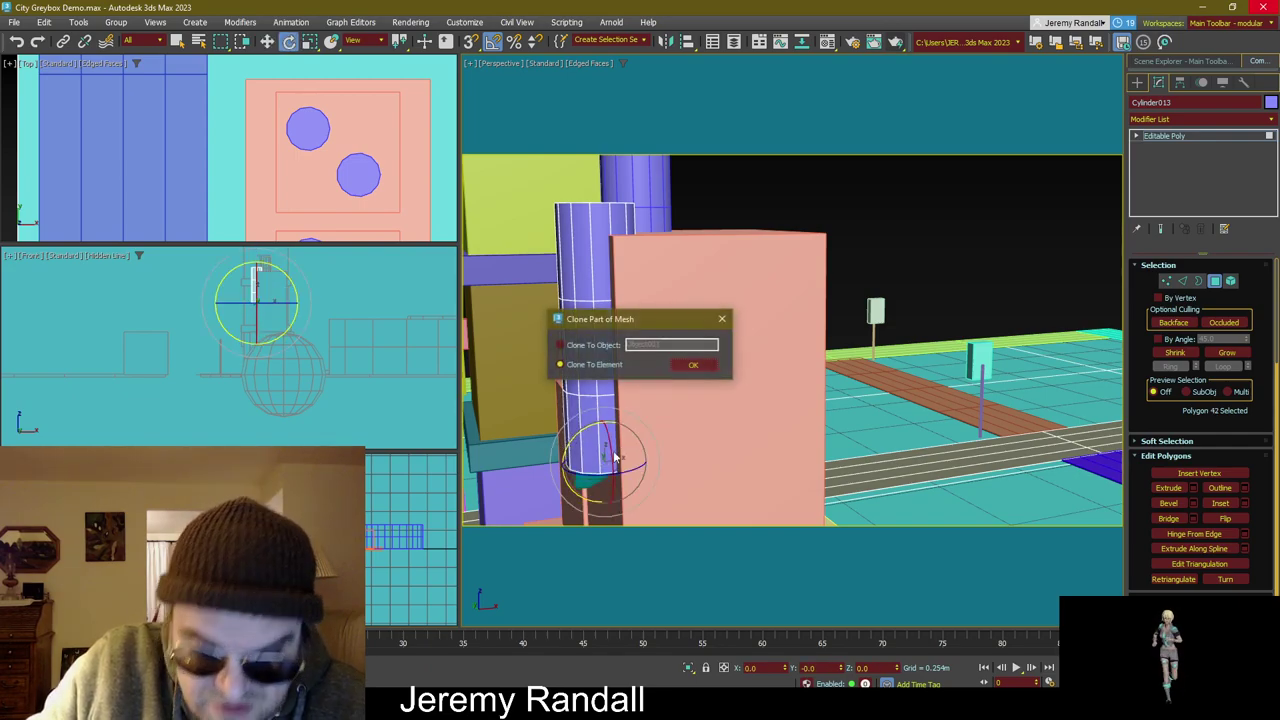
click(688, 363)
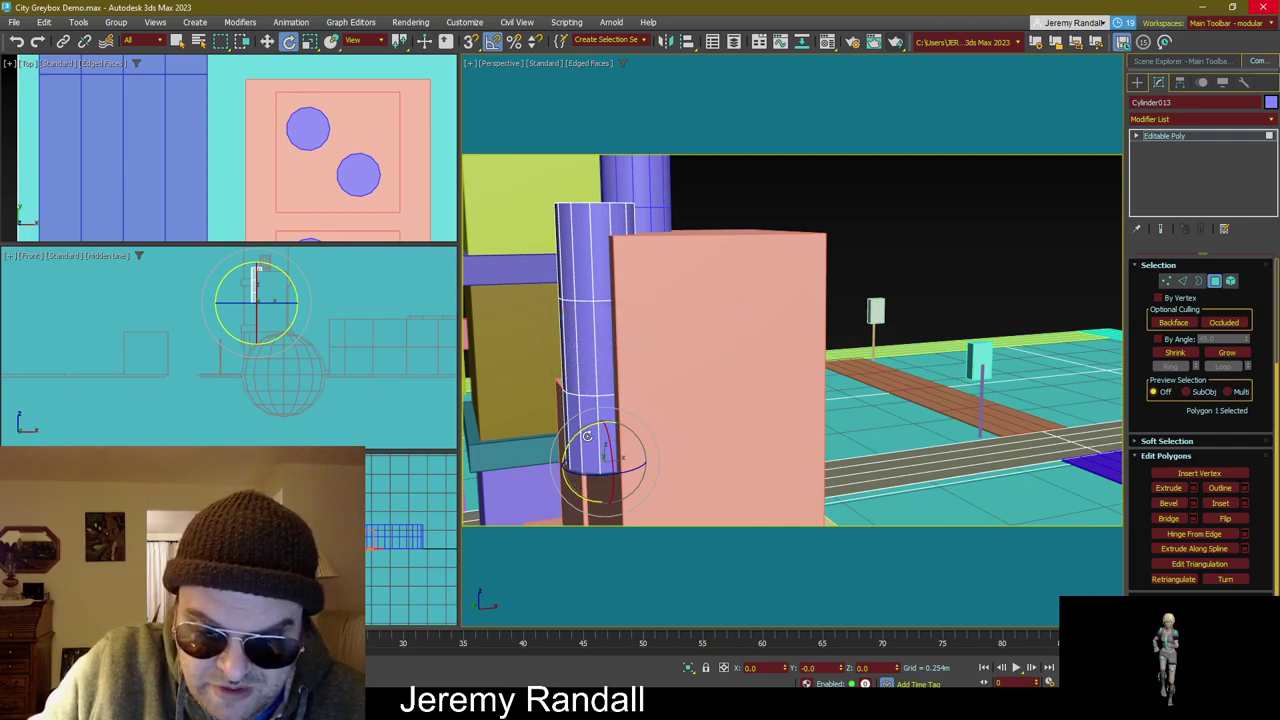
drag(585, 427, 563, 444)
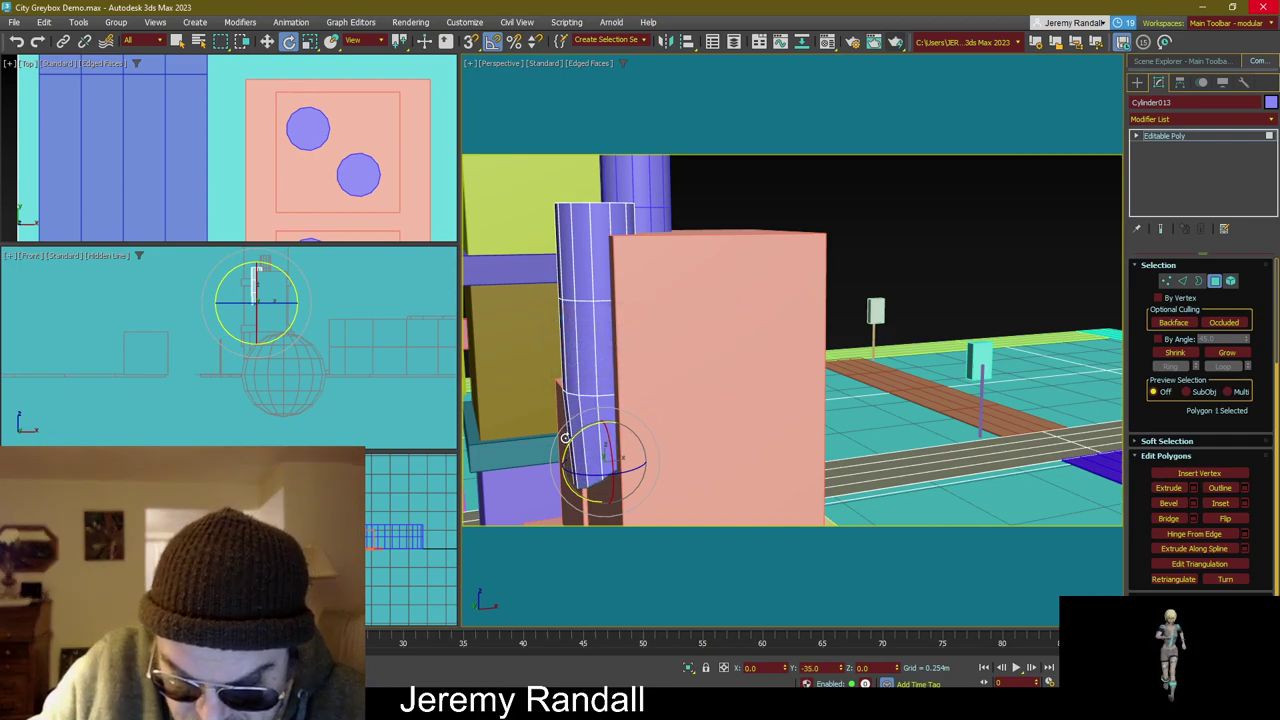
key(w)
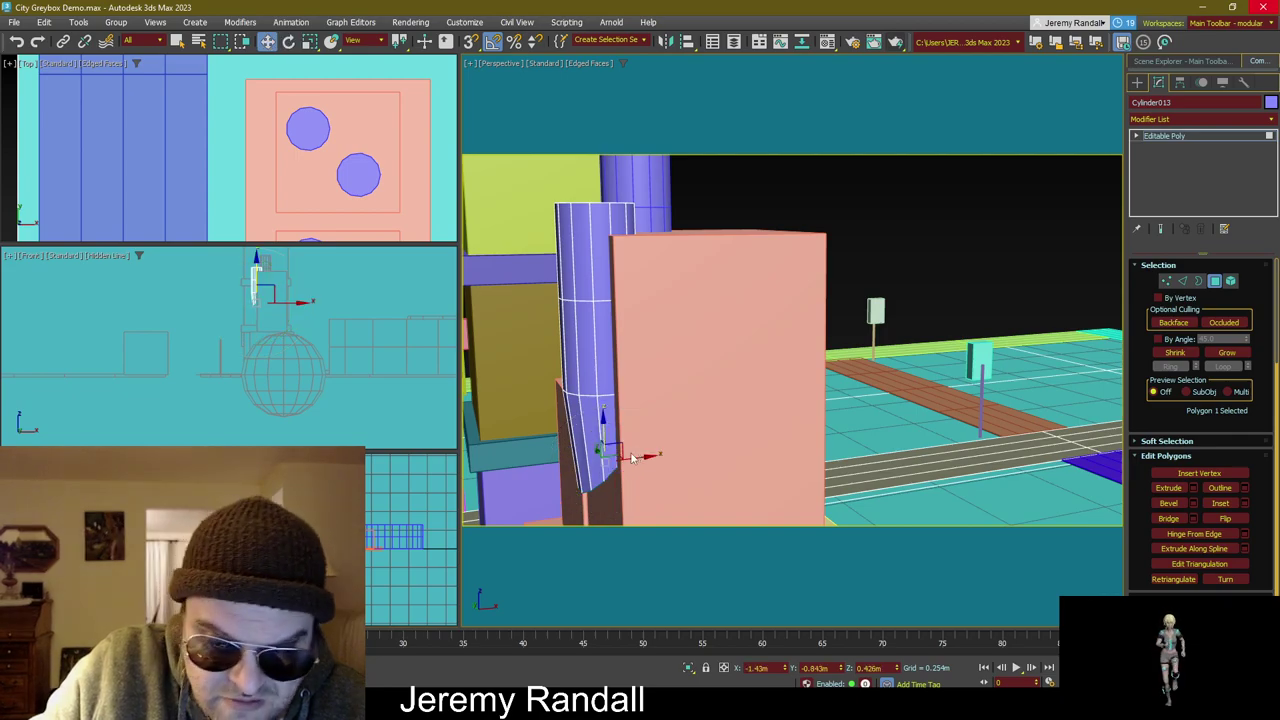
drag(619, 423, 557, 464)
Step: Slide the bent end slightly right and exit polygon editing
key(e)
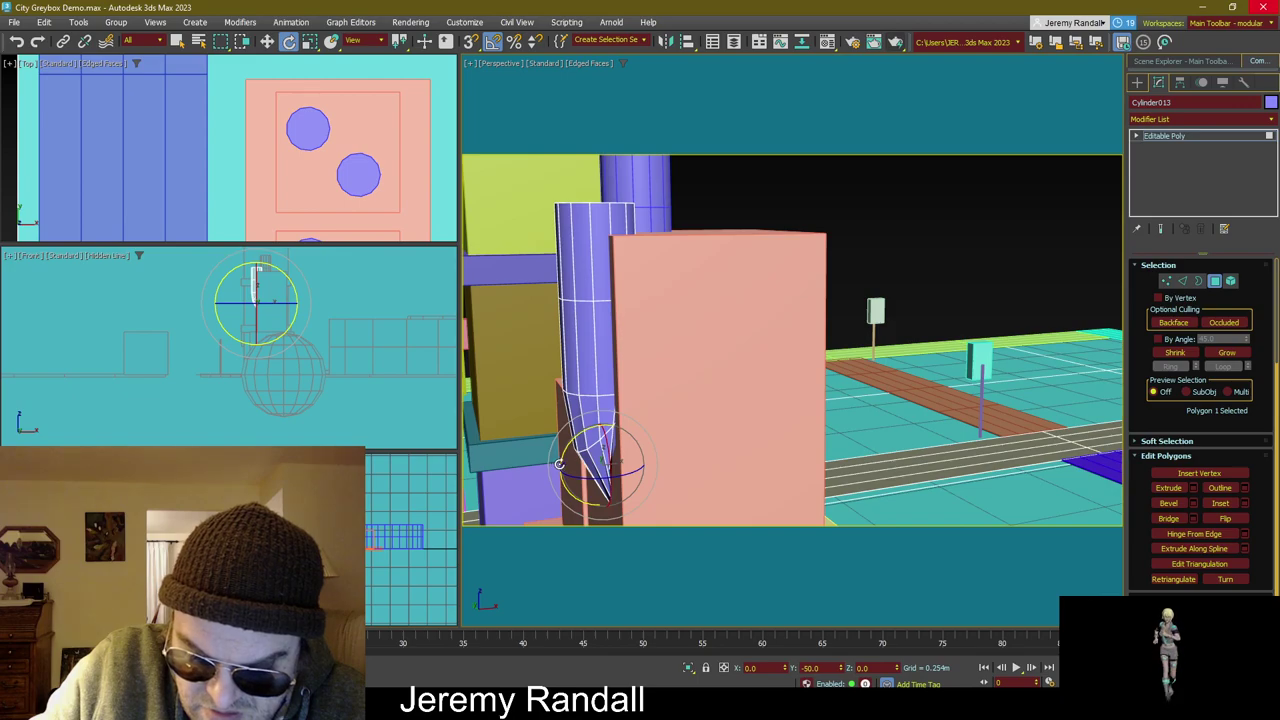
key(w)
drag(621, 466, 643, 451)
alt+middle_drag(643, 451, 848, 440)
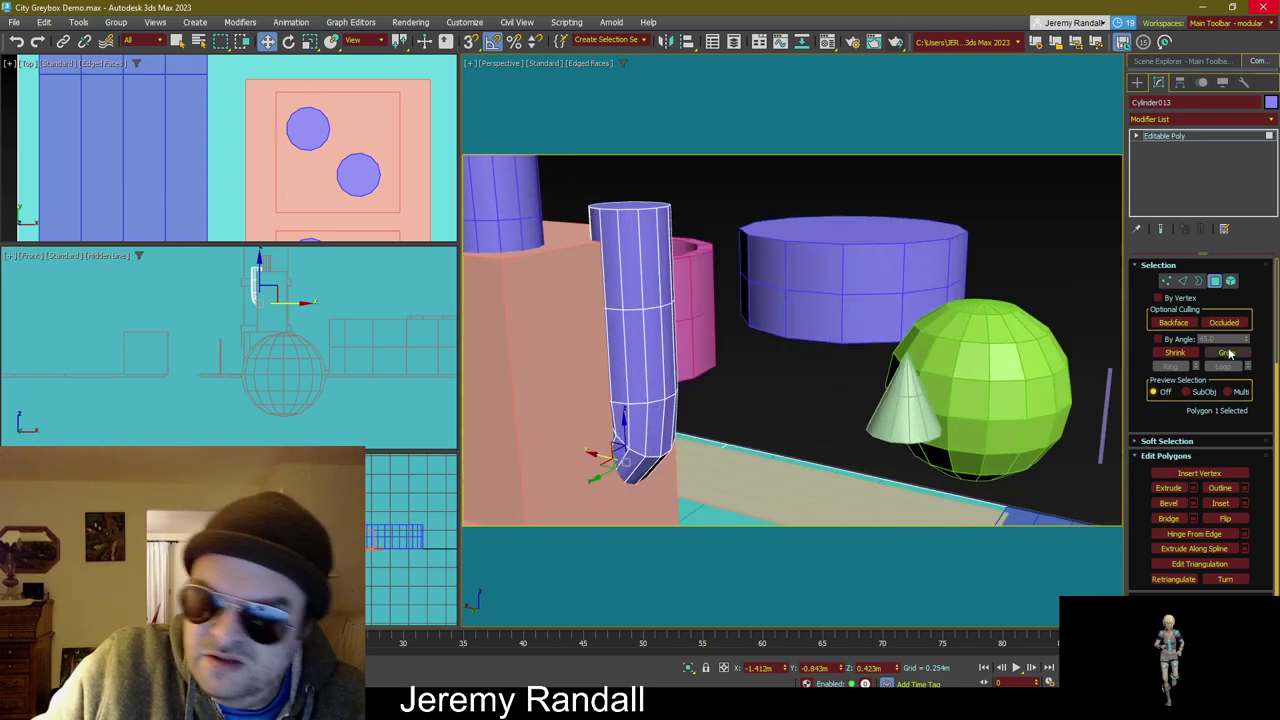
click(1213, 283)
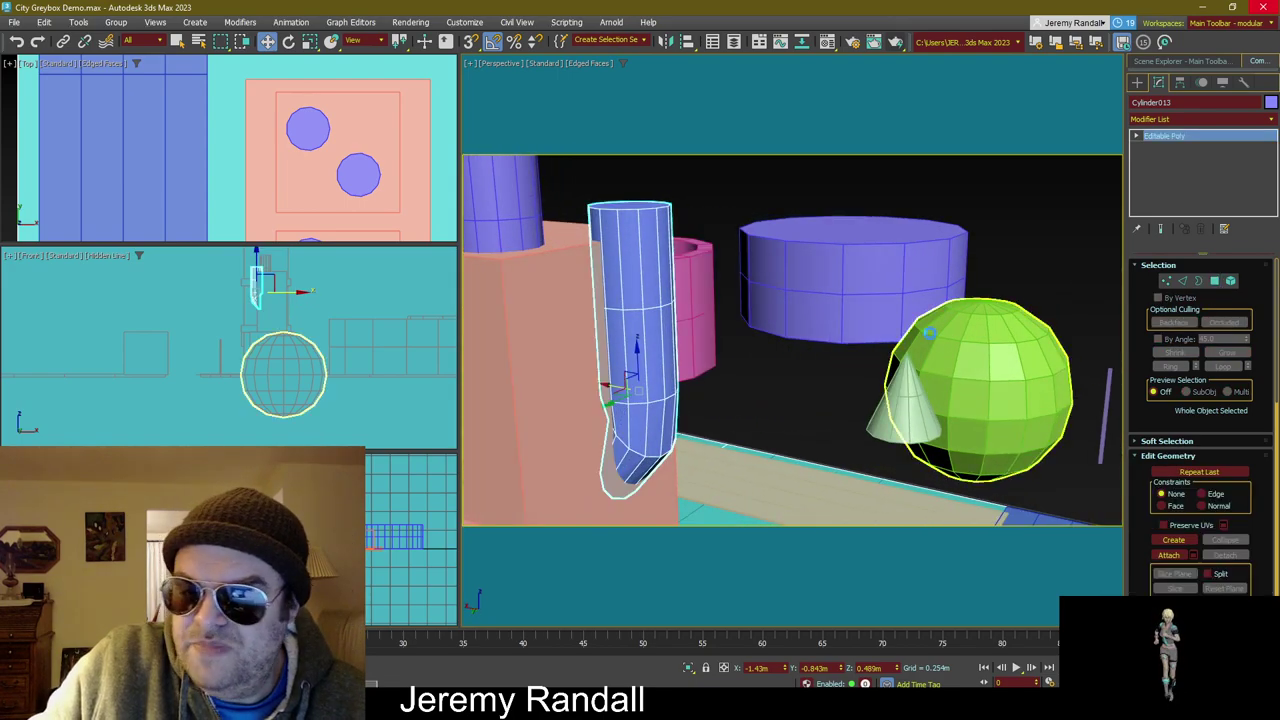
Step: Move the pipe slightly to the right
middle_drag(690, 293, 787, 320)
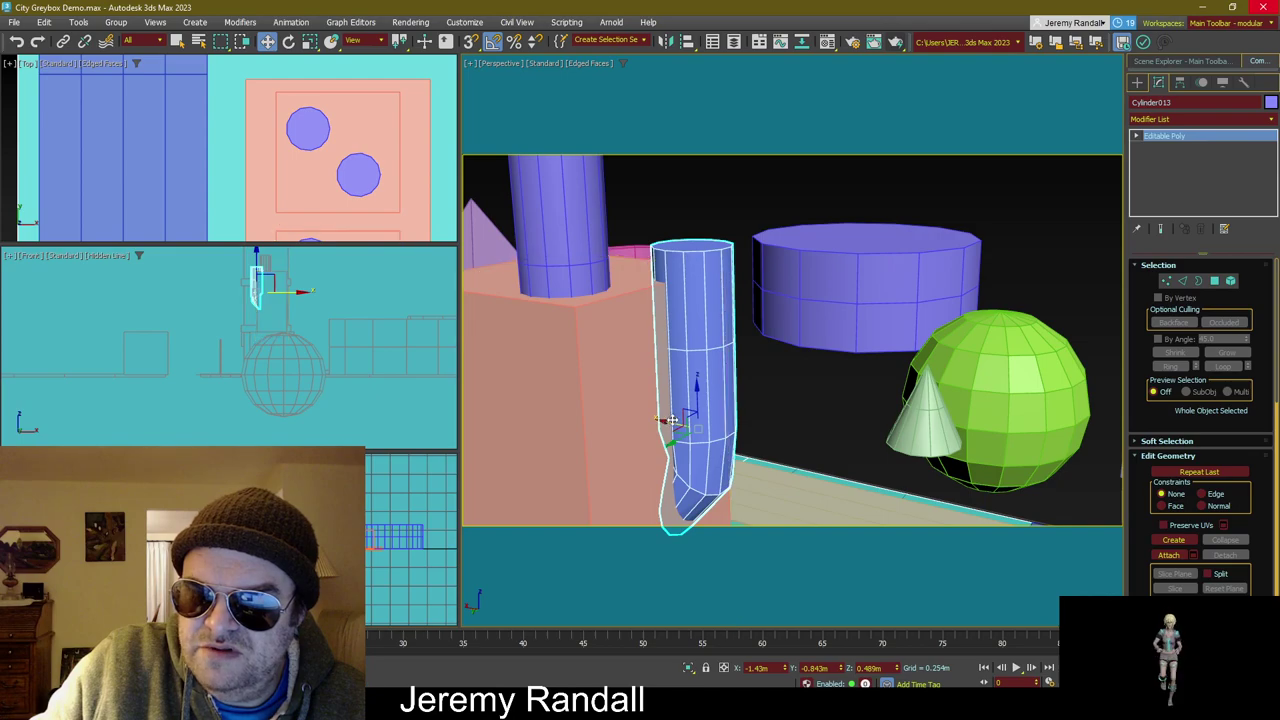
drag(677, 427, 691, 425)
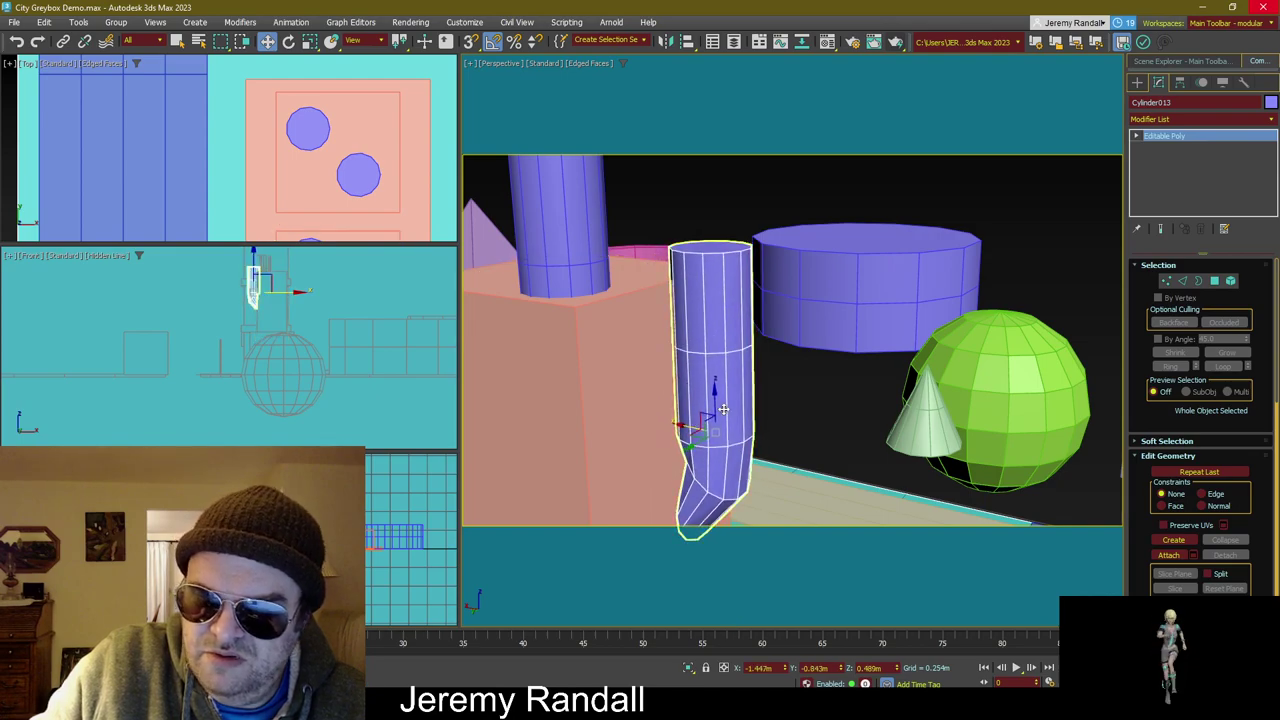
alt+middle_drag(691, 428, 721, 486)
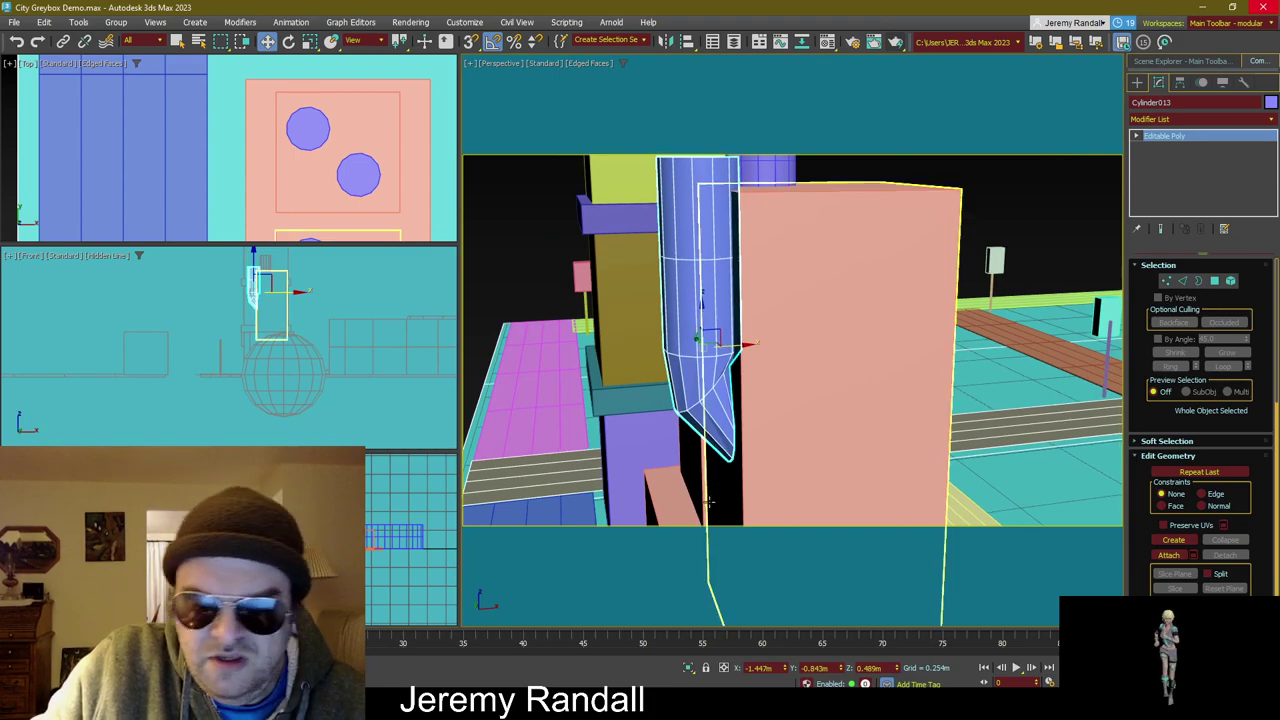
Step: Select the edge loop near the pipe's bend
key(2)
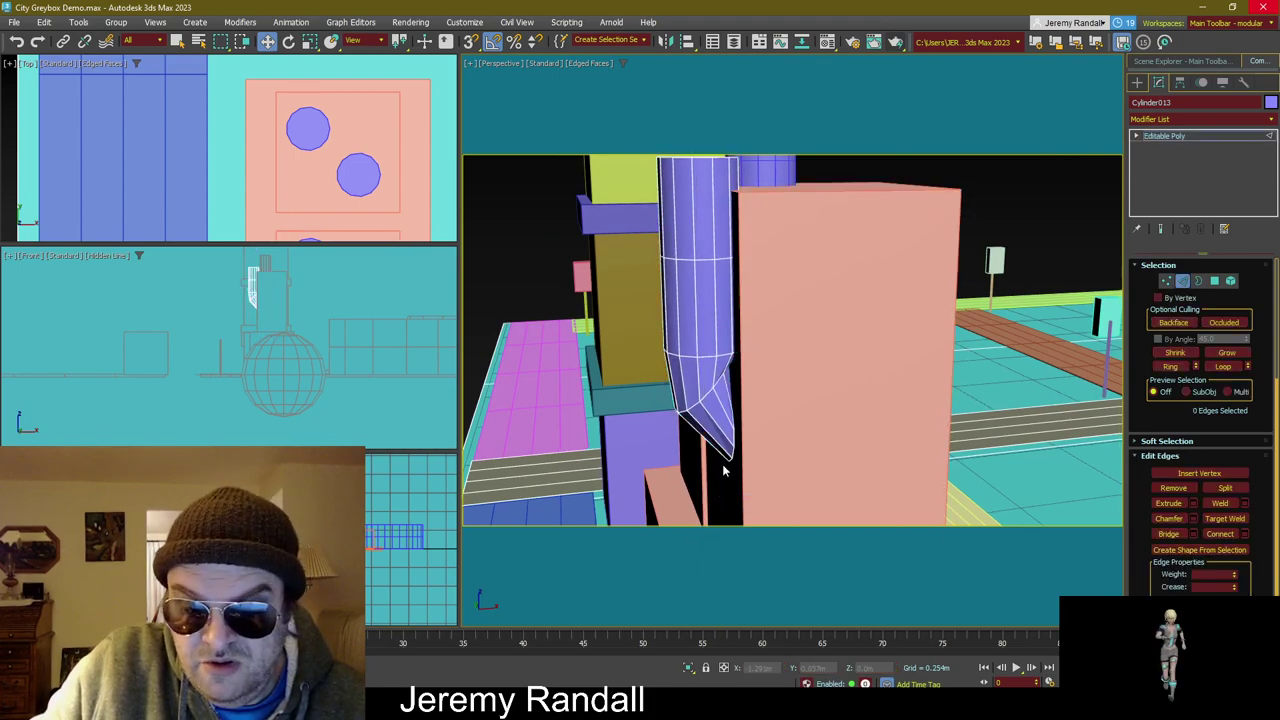
click(693, 405)
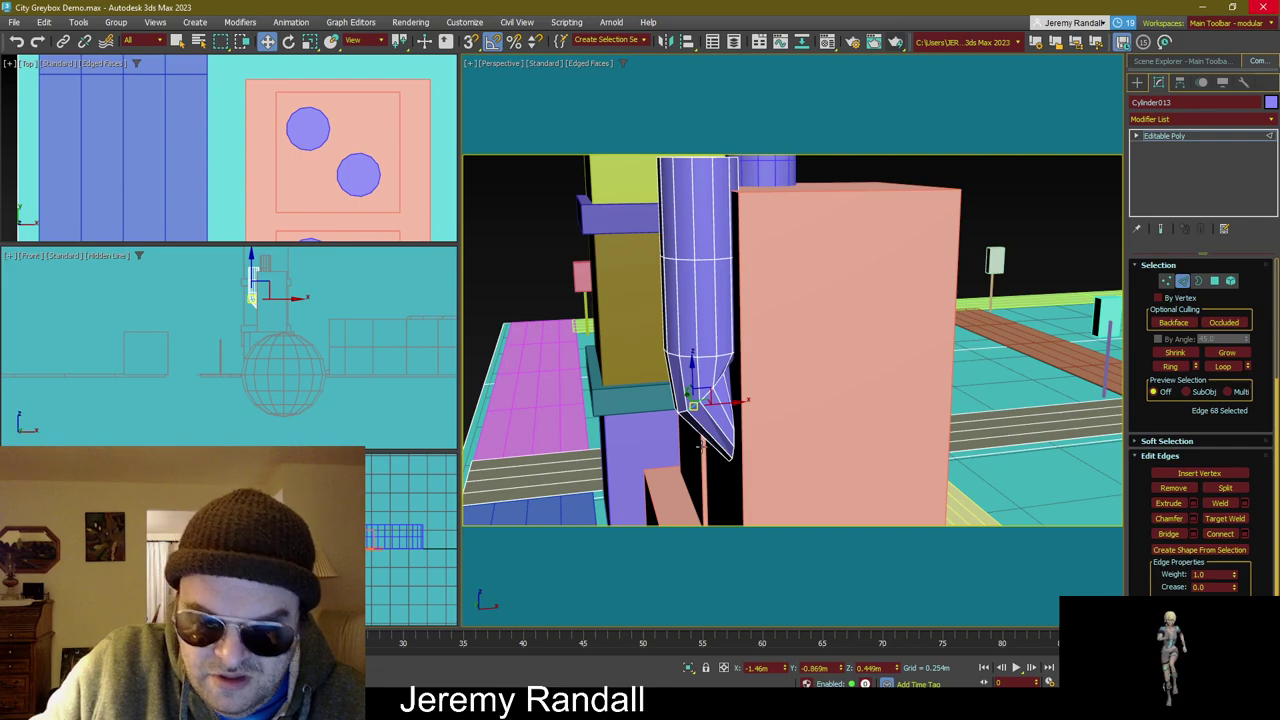
key(q)
key(alt+l)
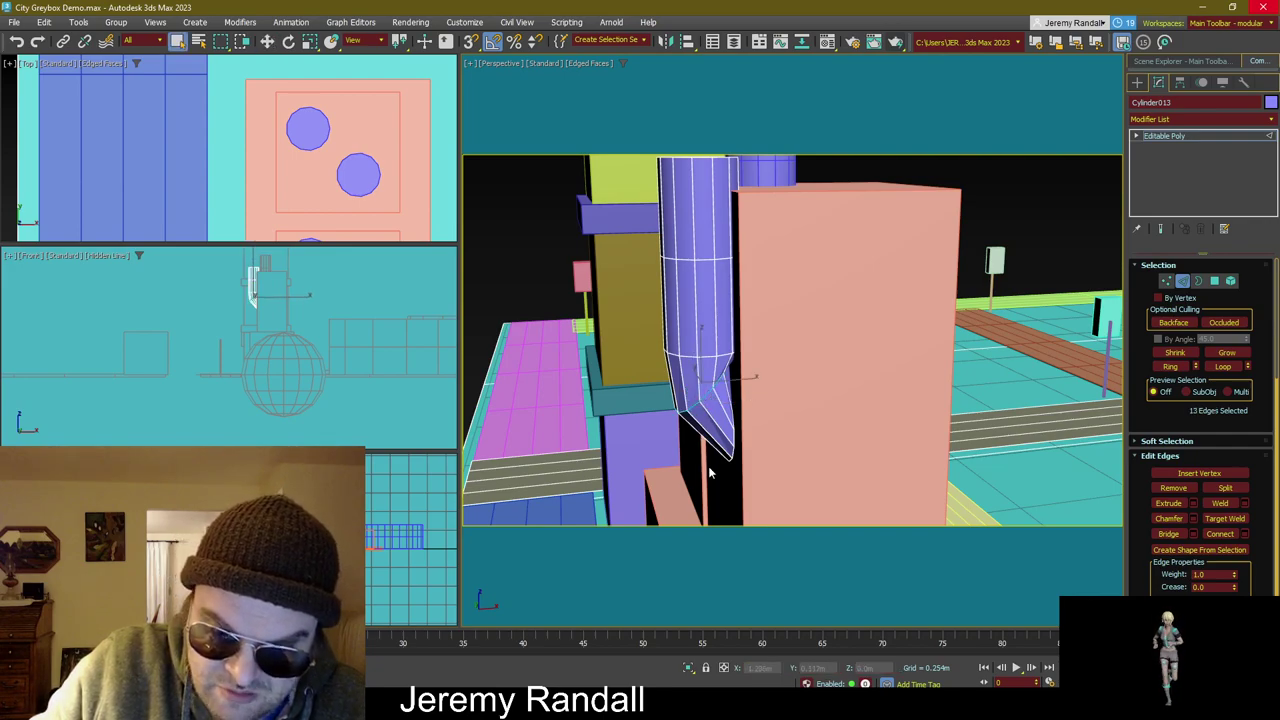
key(w)
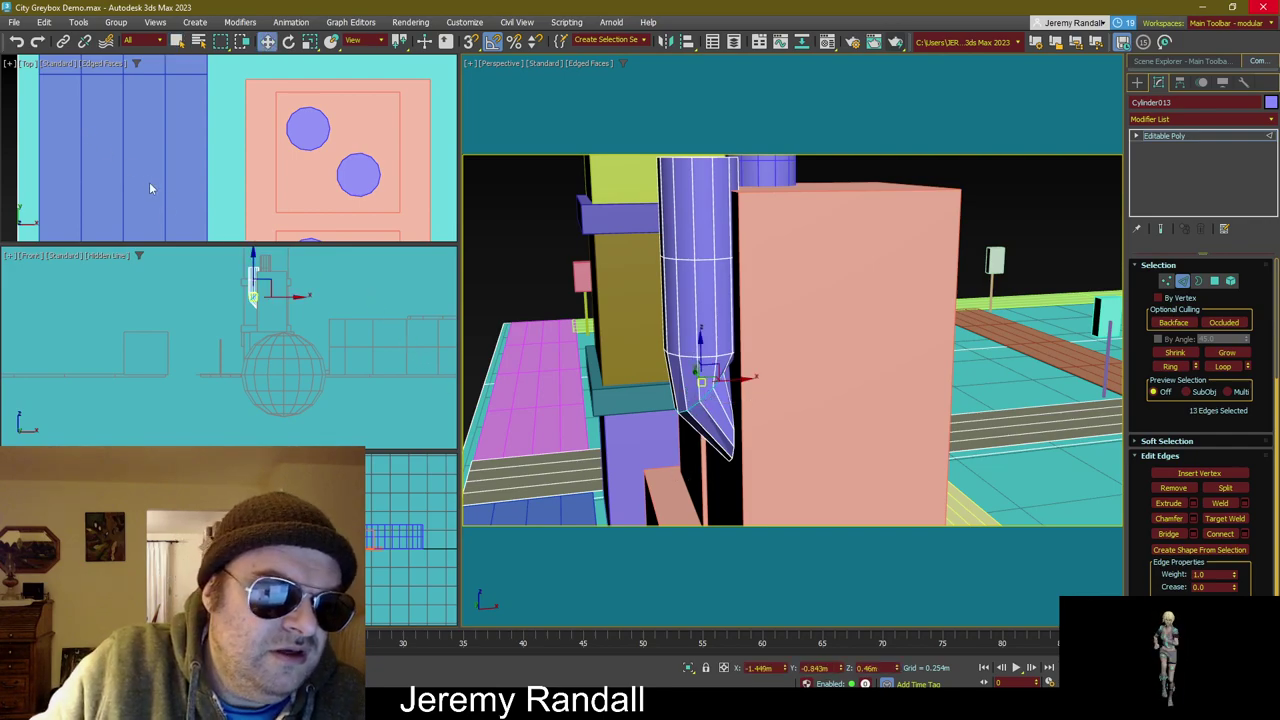
Step: Move the edge loop in the Front viewport to smooth the elbow
middle_drag(149, 182, 235, 157)
scroll(252, 152, down, 2)
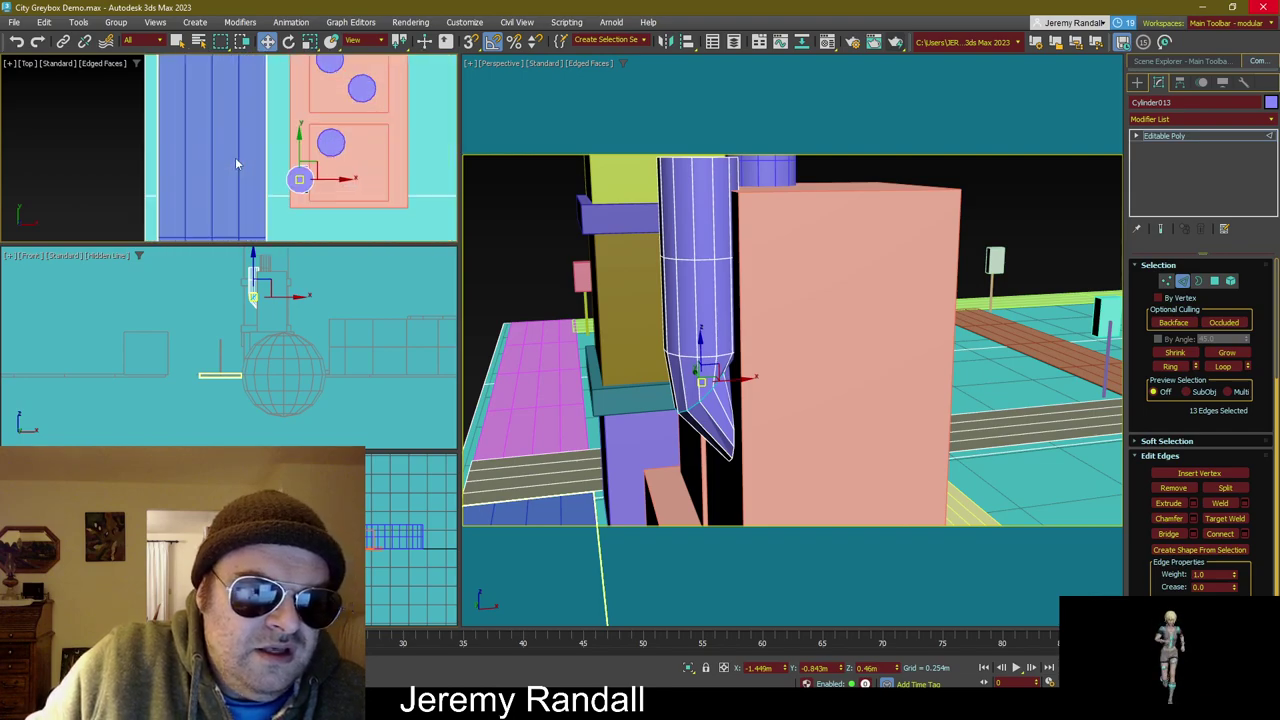
scroll(249, 209, up, 2)
middle_drag(249, 209, 184, 153)
scroll(268, 342, up, 5)
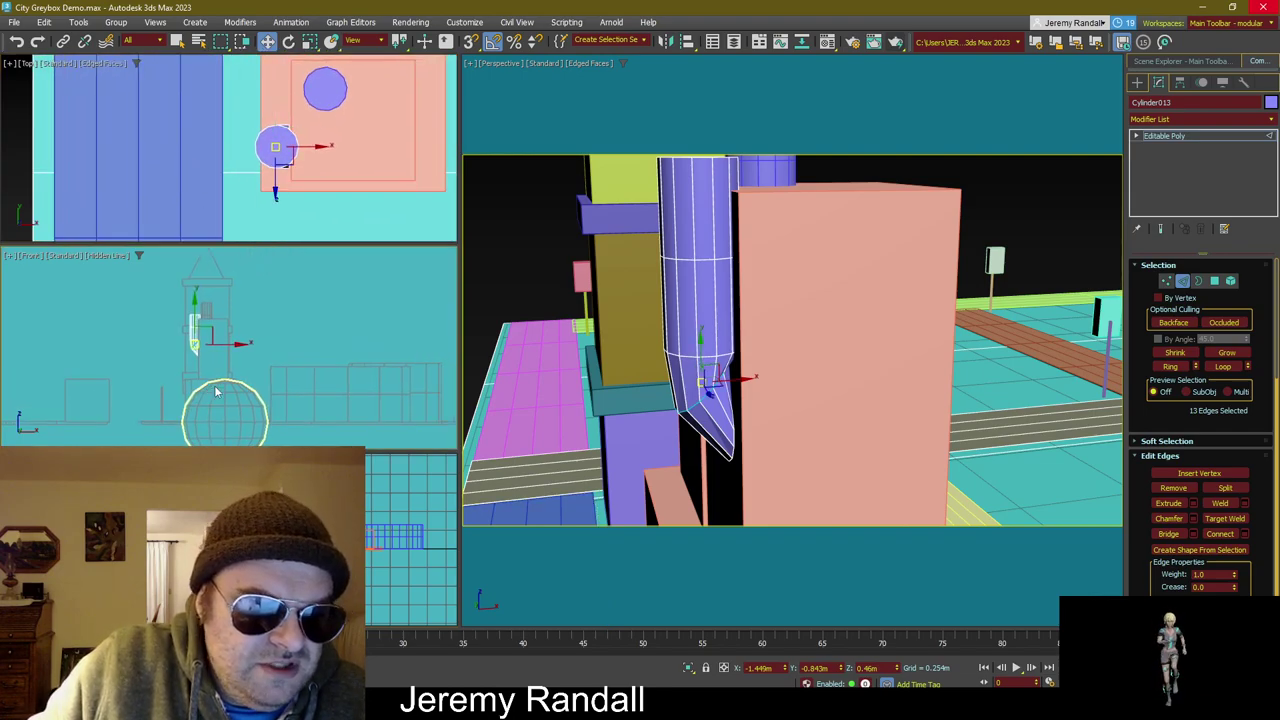
middle_drag(262, 341, 260, 325)
key(z)
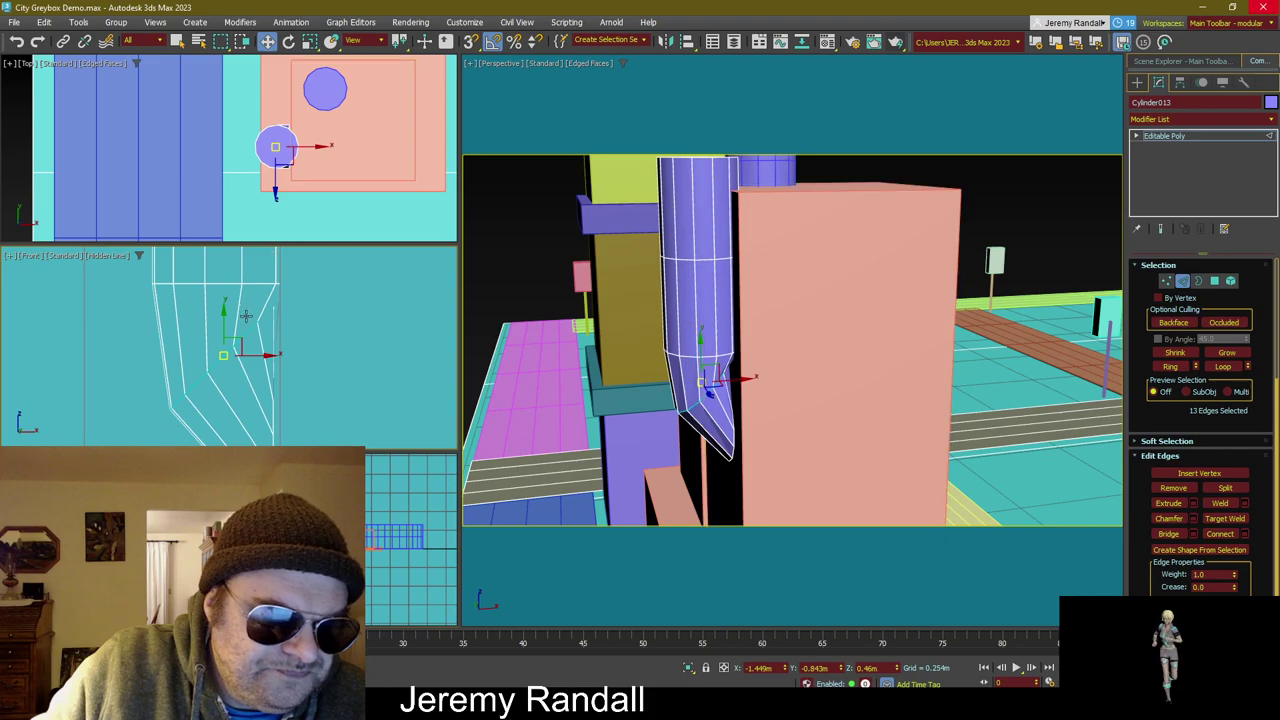
key(e)
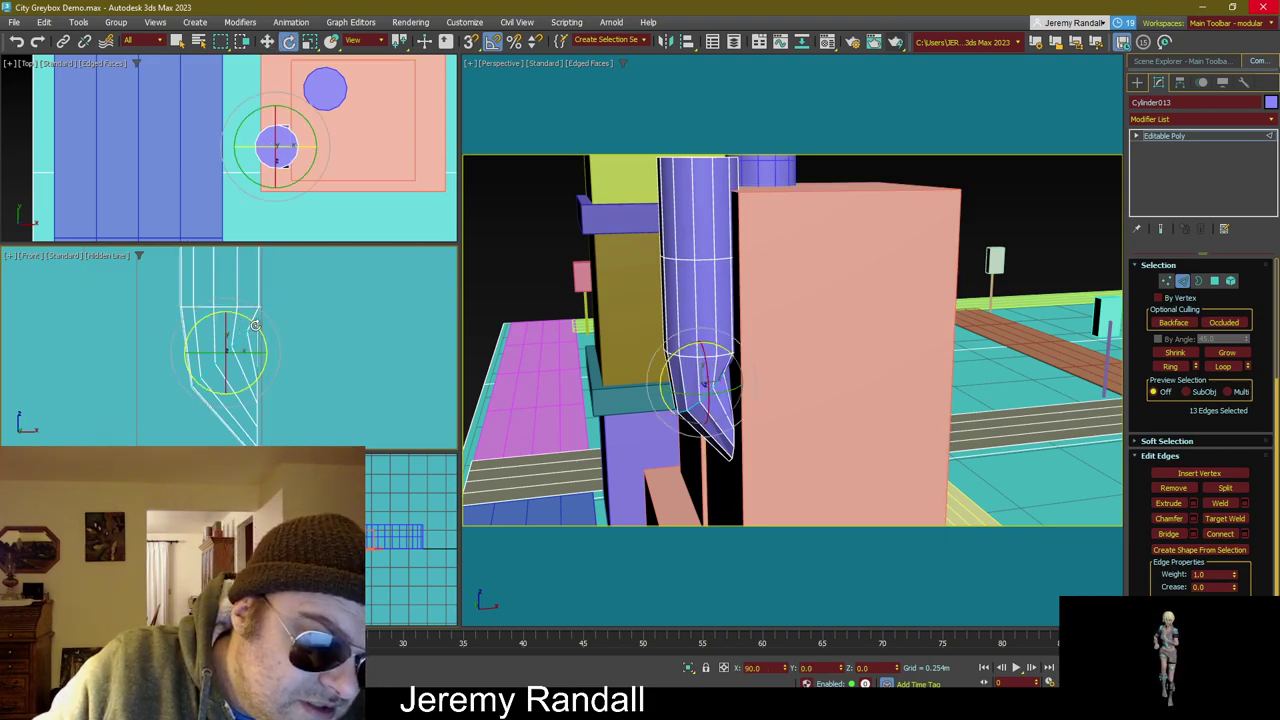
key(w)
drag(247, 335, 273, 318)
alt+middle_drag(764, 370, 614, 374)
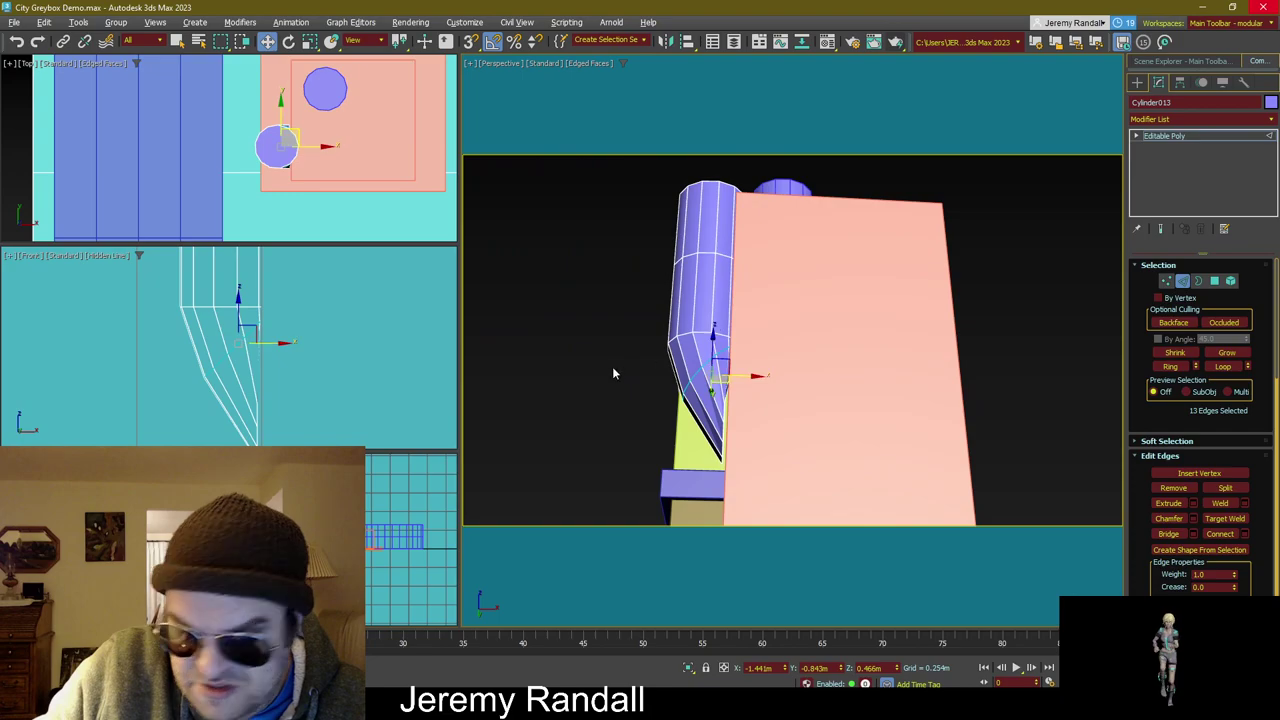
key(4)
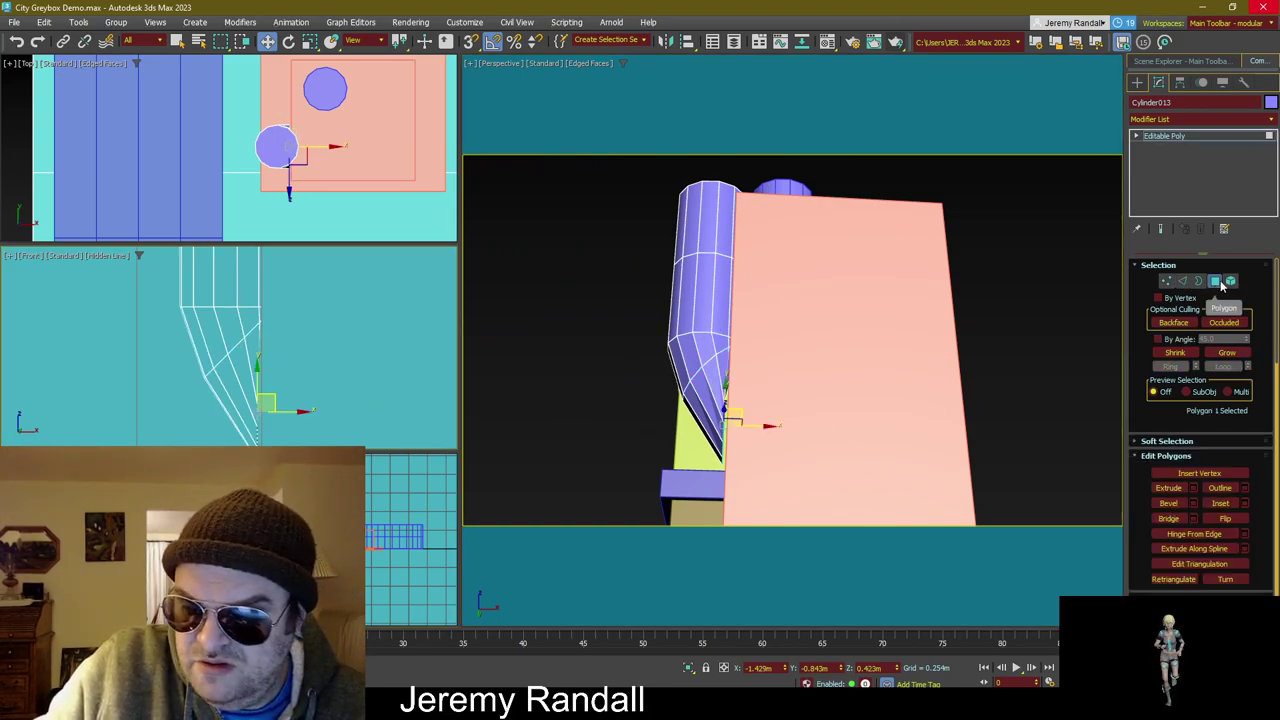
Step: Nudge the pipe's bottom polygon slightly and exit sub-object mode
alt+middle_drag(713, 390, 814, 366)
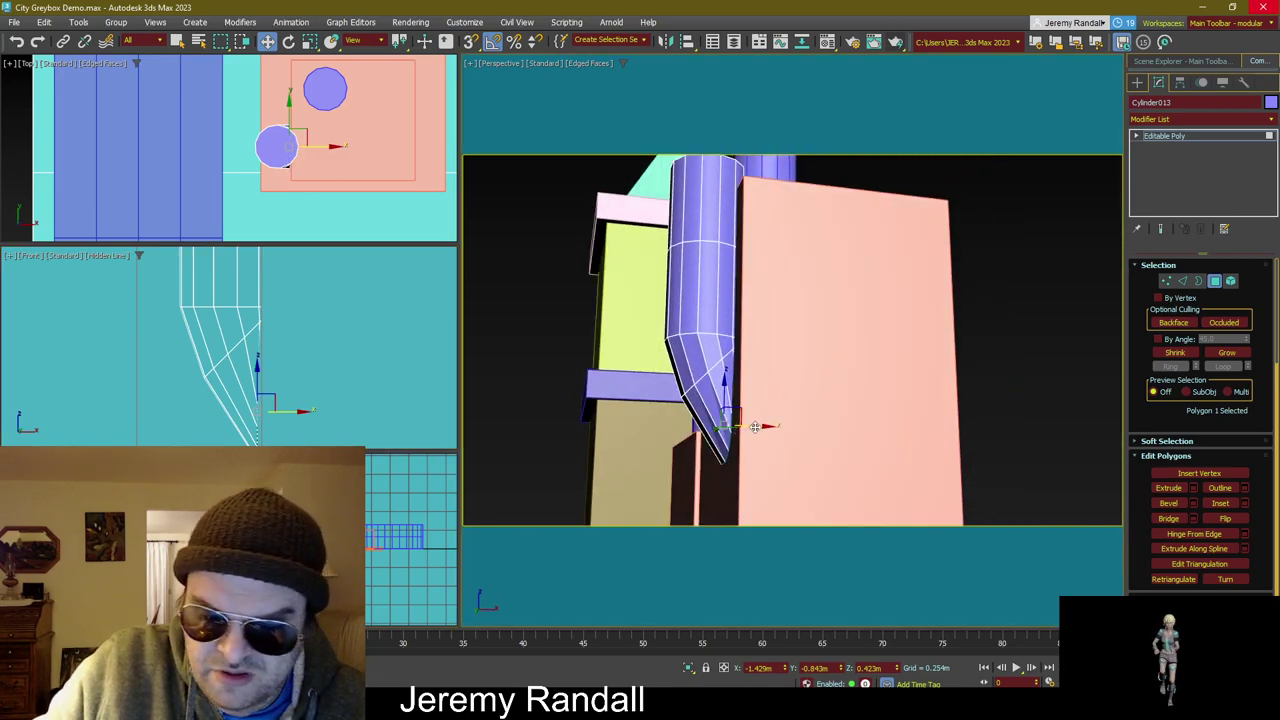
drag(755, 426, 764, 427)
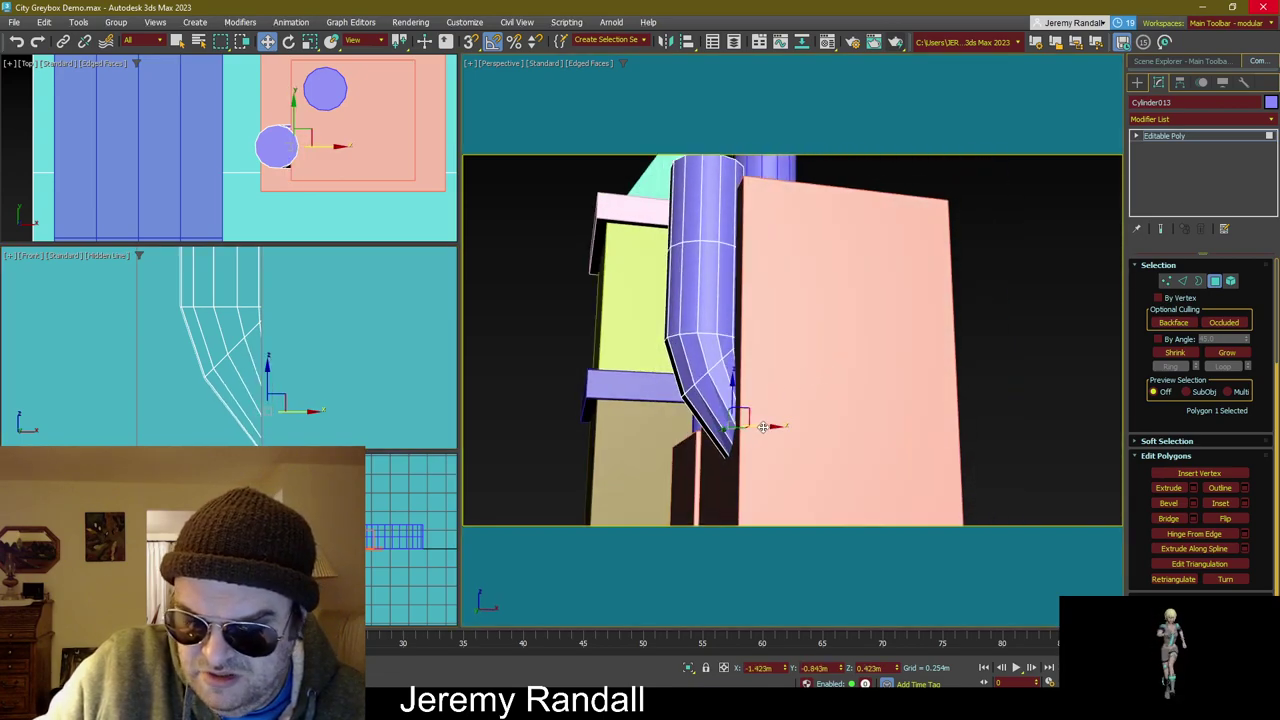
click(1214, 282)
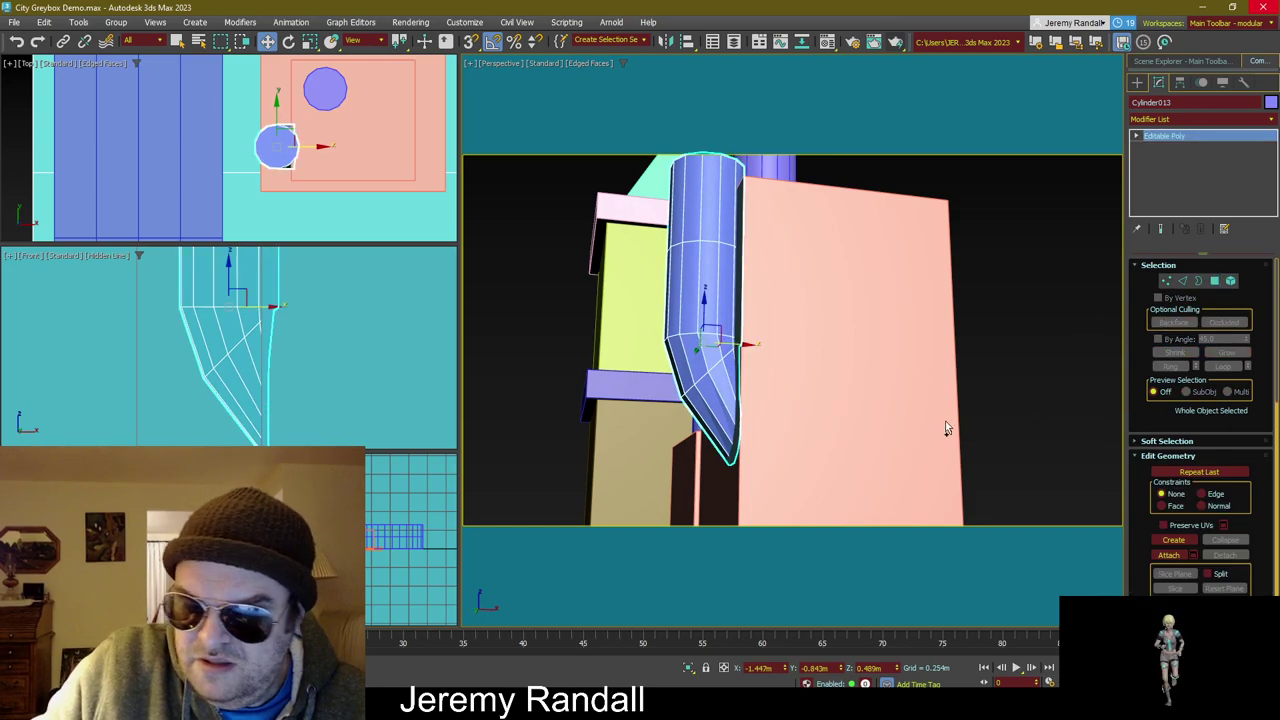
scroll(794, 263, down, 5)
alt+middle_drag(843, 364, 918, 390)
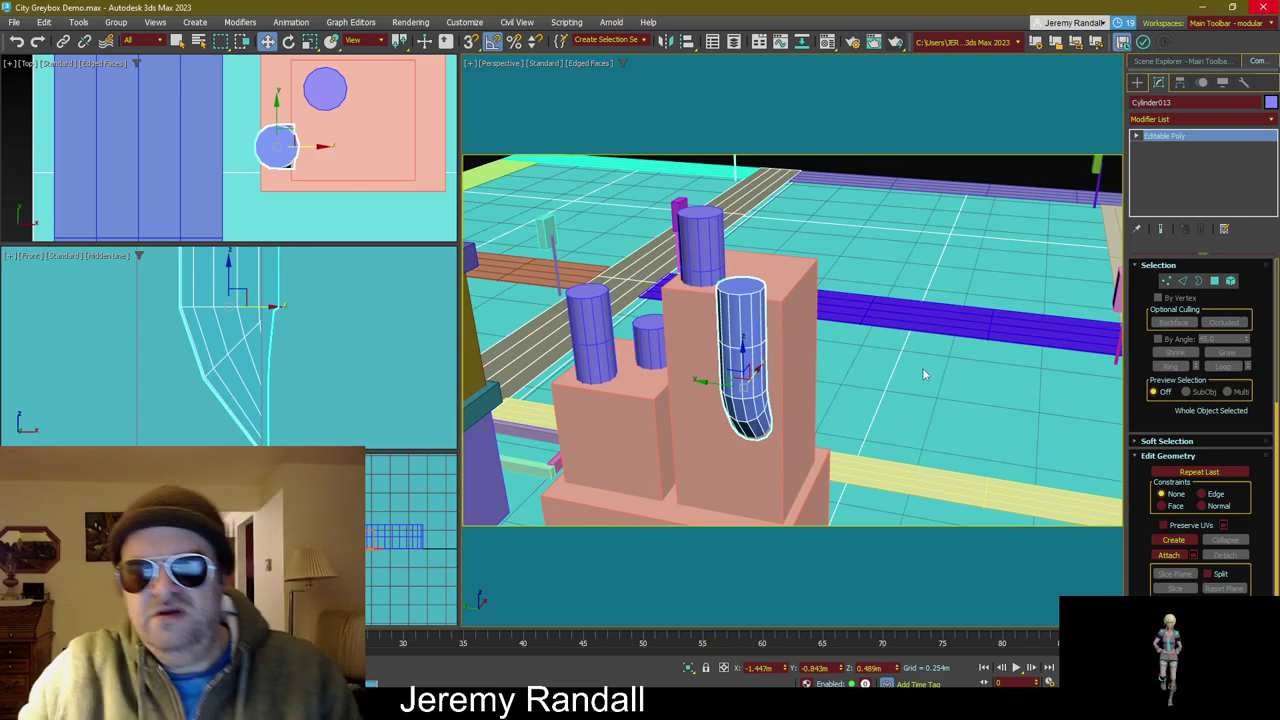
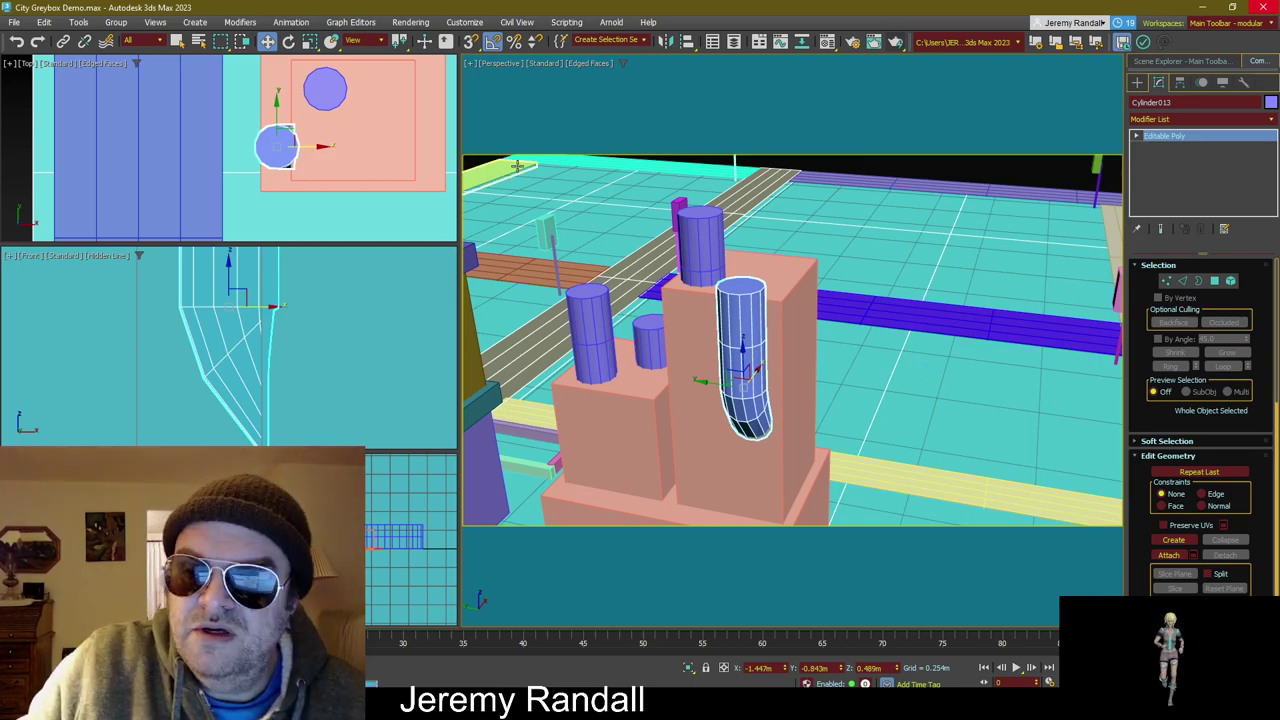
Step: Select the bent cylinder Cylinder013 and scale it thinner
click(931, 236)
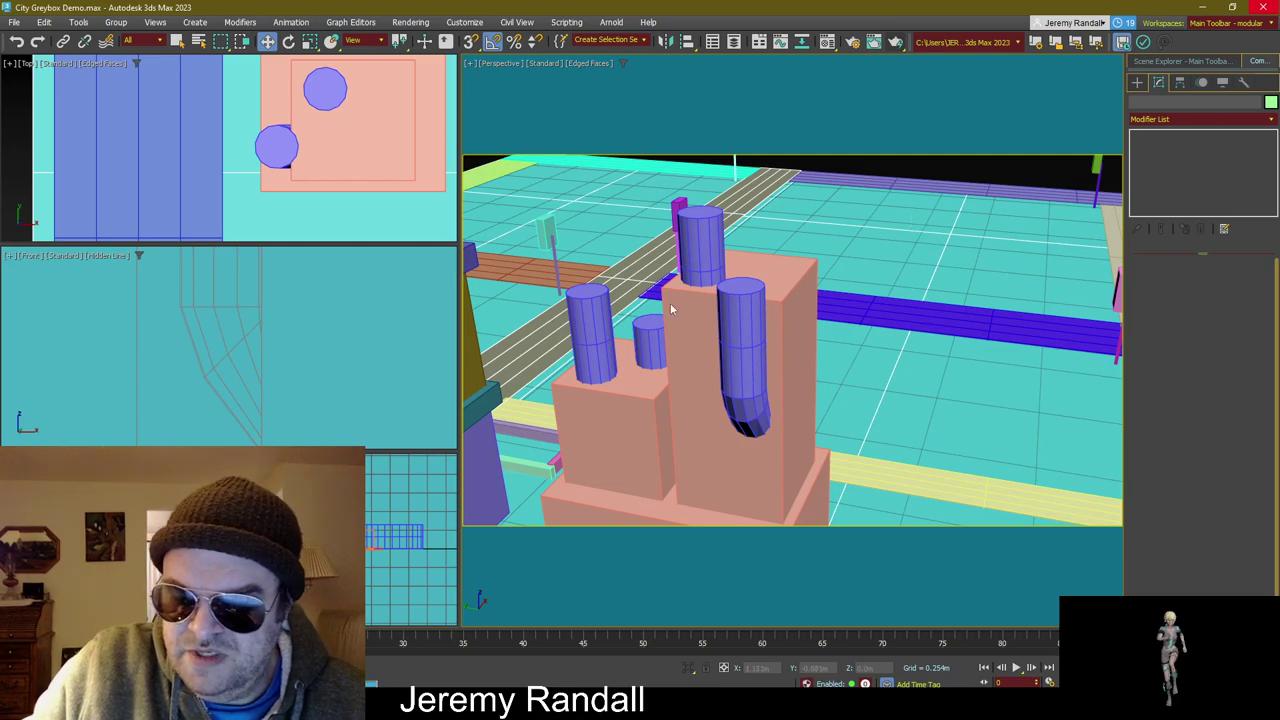
click(742, 345)
alt+middle_drag(829, 414, 840, 376)
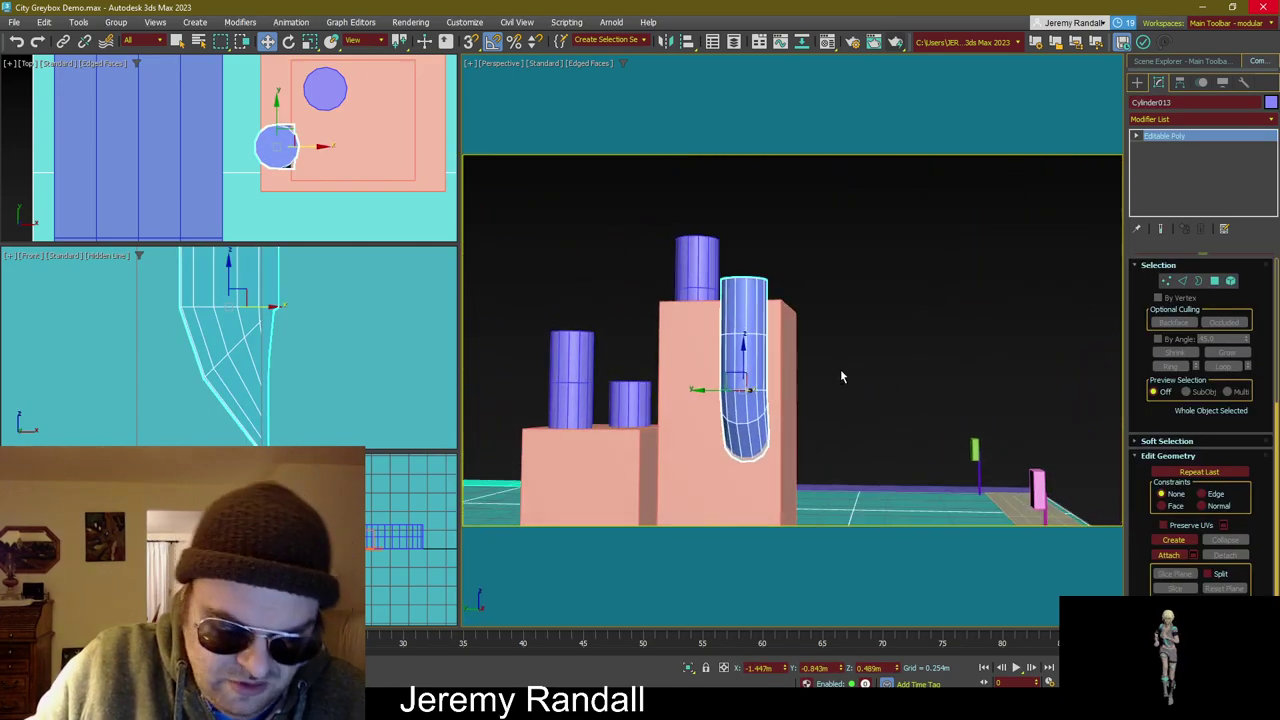
key(r)
drag(768, 396, 754, 389)
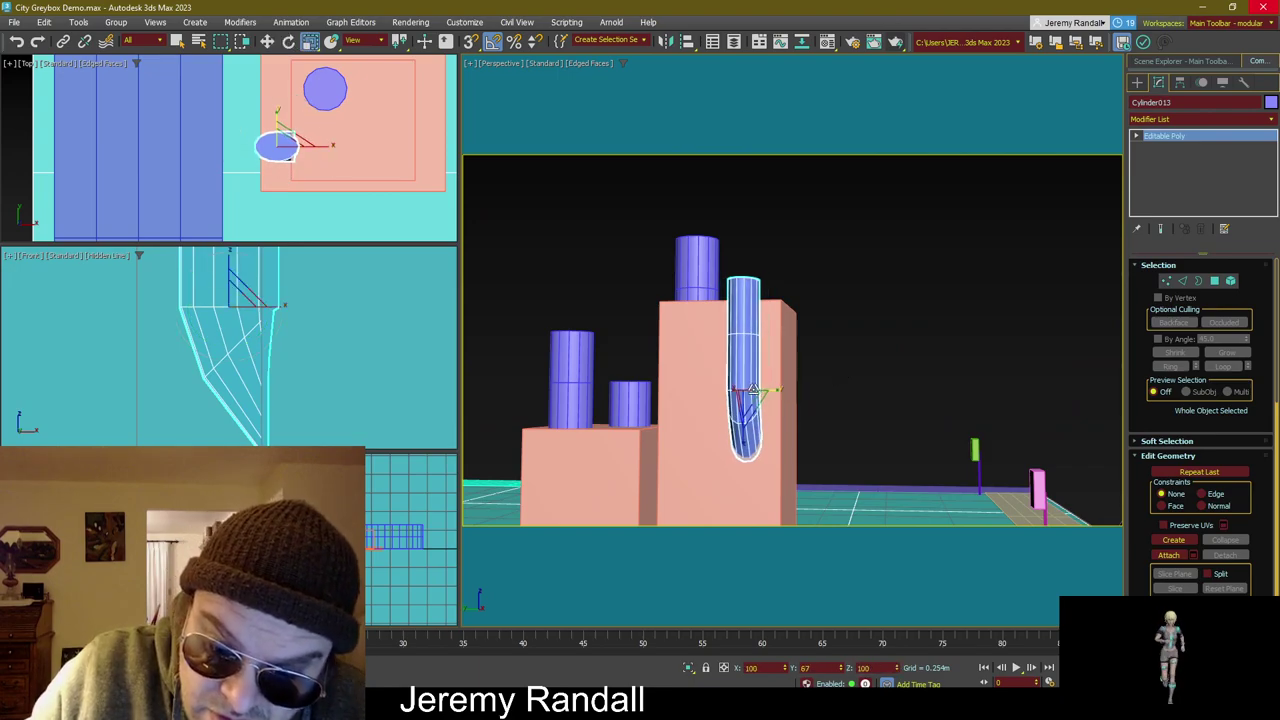
key(ctrl+z)
alt+middle_drag(858, 362, 815, 413)
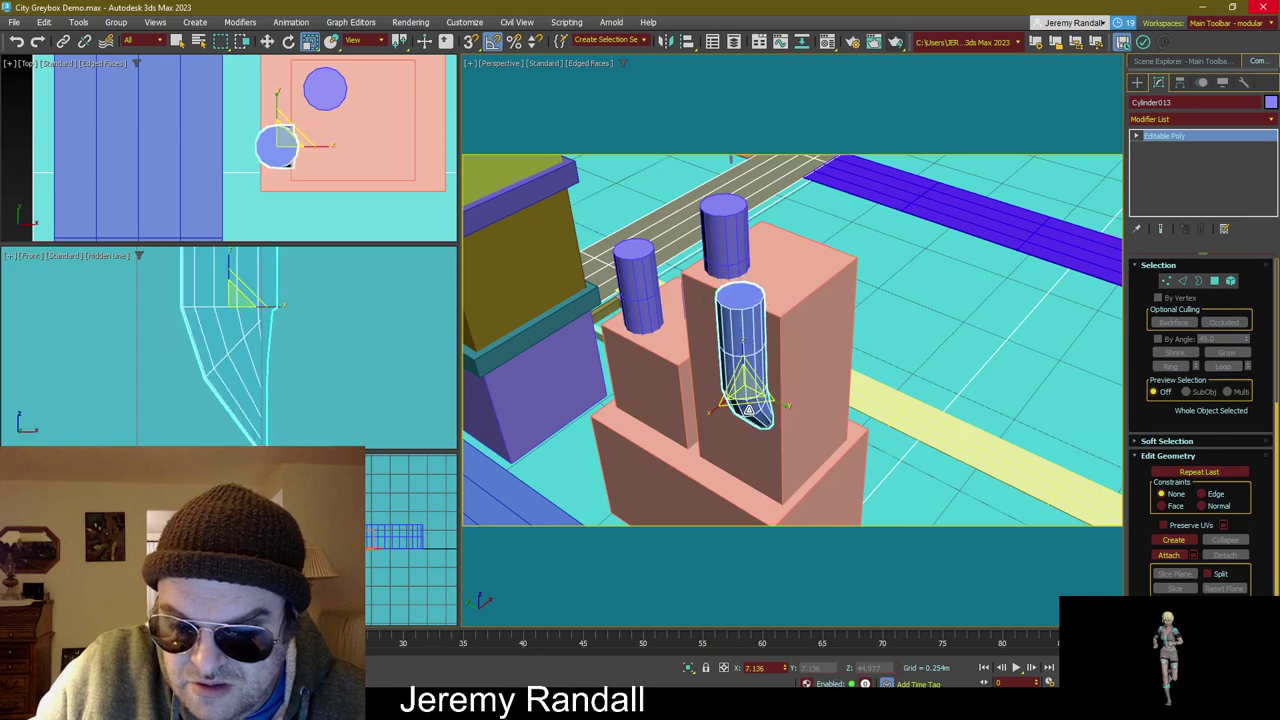
drag(752, 404, 830, 370)
alt+middle_drag(848, 358, 809, 329)
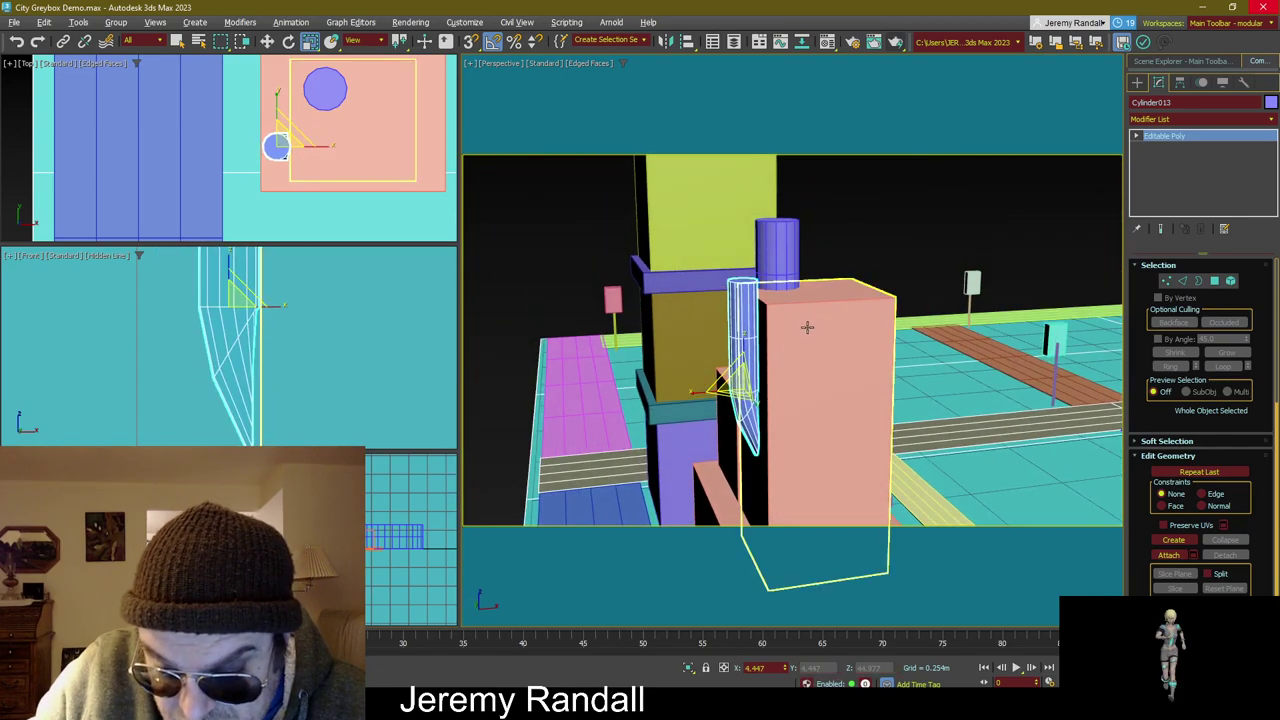
Step: Shift-drag Cylinder013 along X to clone it as Cylinder014
key(w)
mouse_move(767, 386)
mouse_down()
mouse_move(790, 382)
mouse_move(770, 383)
mouse_move(760, 287)
mouse_up()
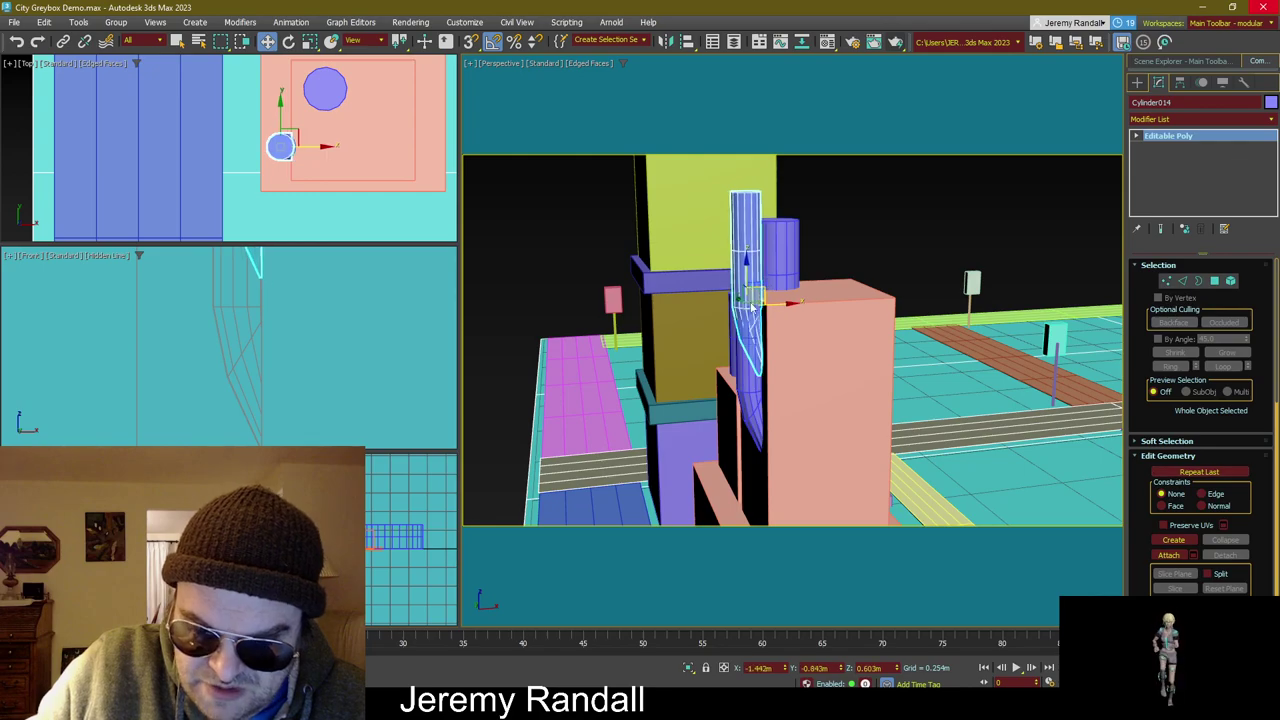
key(Return)
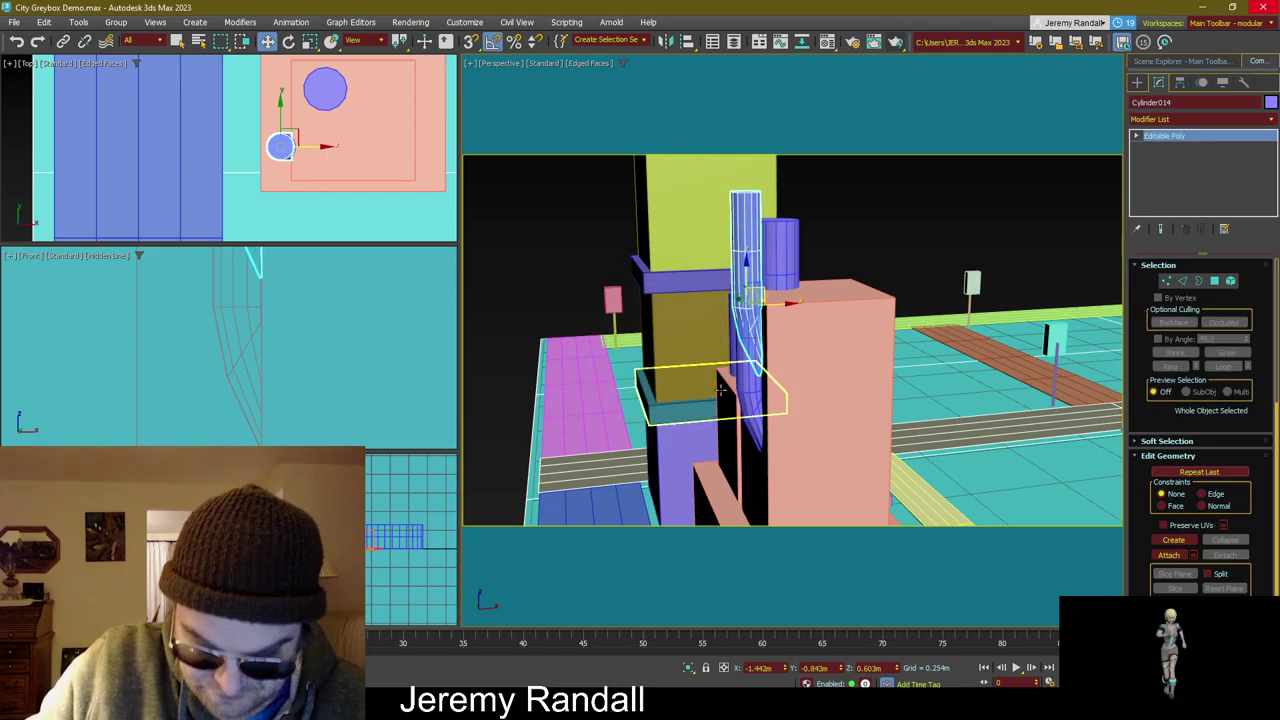
alt+middle_drag(716, 415, 757, 382)
Step: Shrink Cylinder014 to 57% in X and Y with non-uniform Scale
key(e)
key(r)
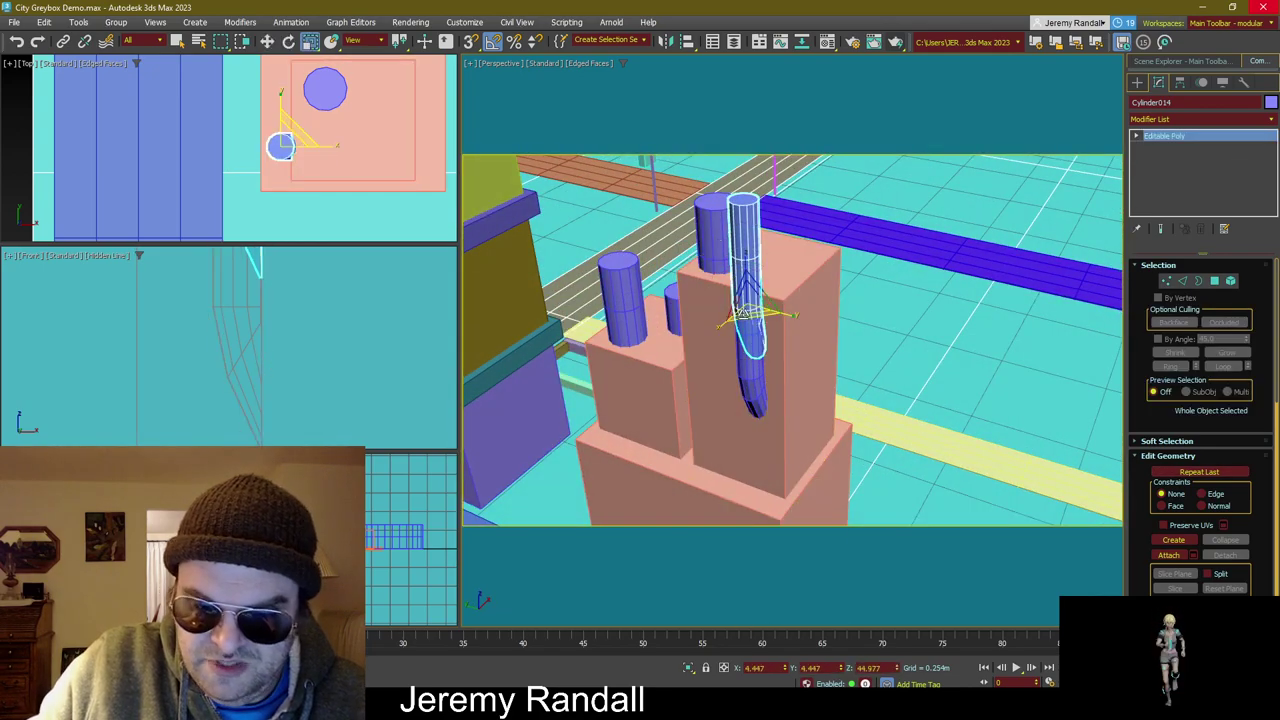
drag(745, 312, 748, 338)
click(402, 45)
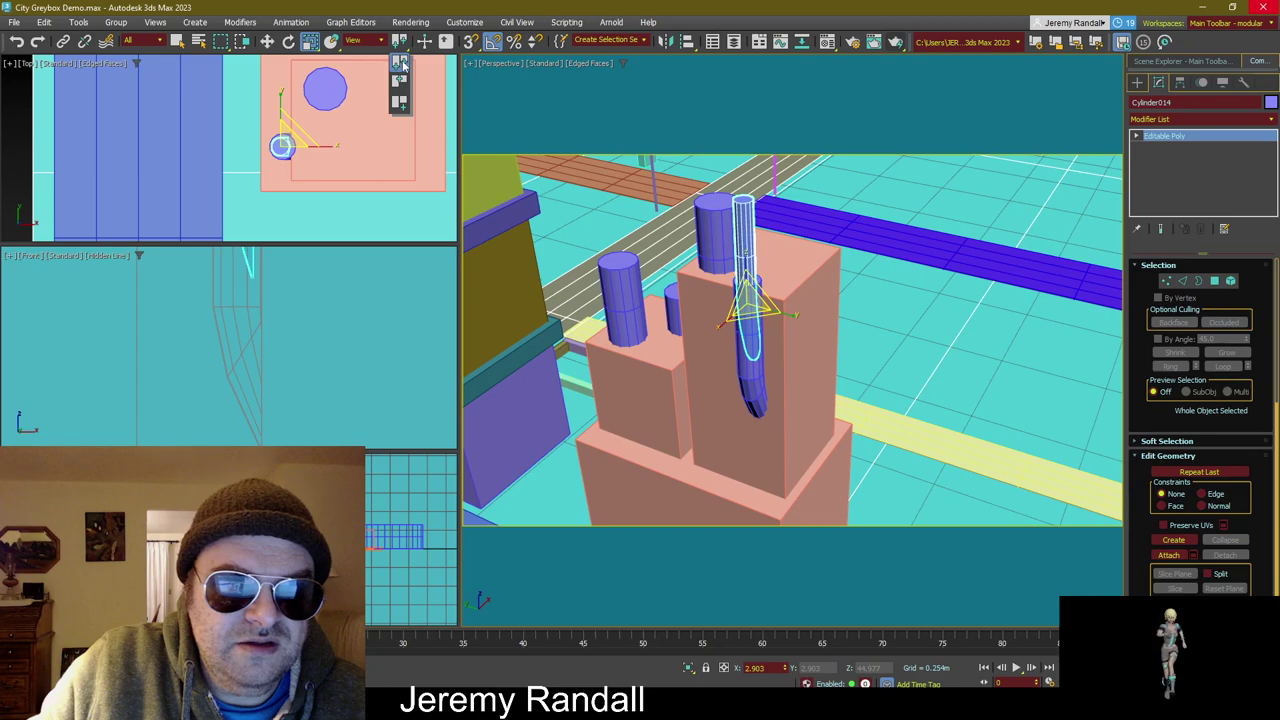
click(400, 97)
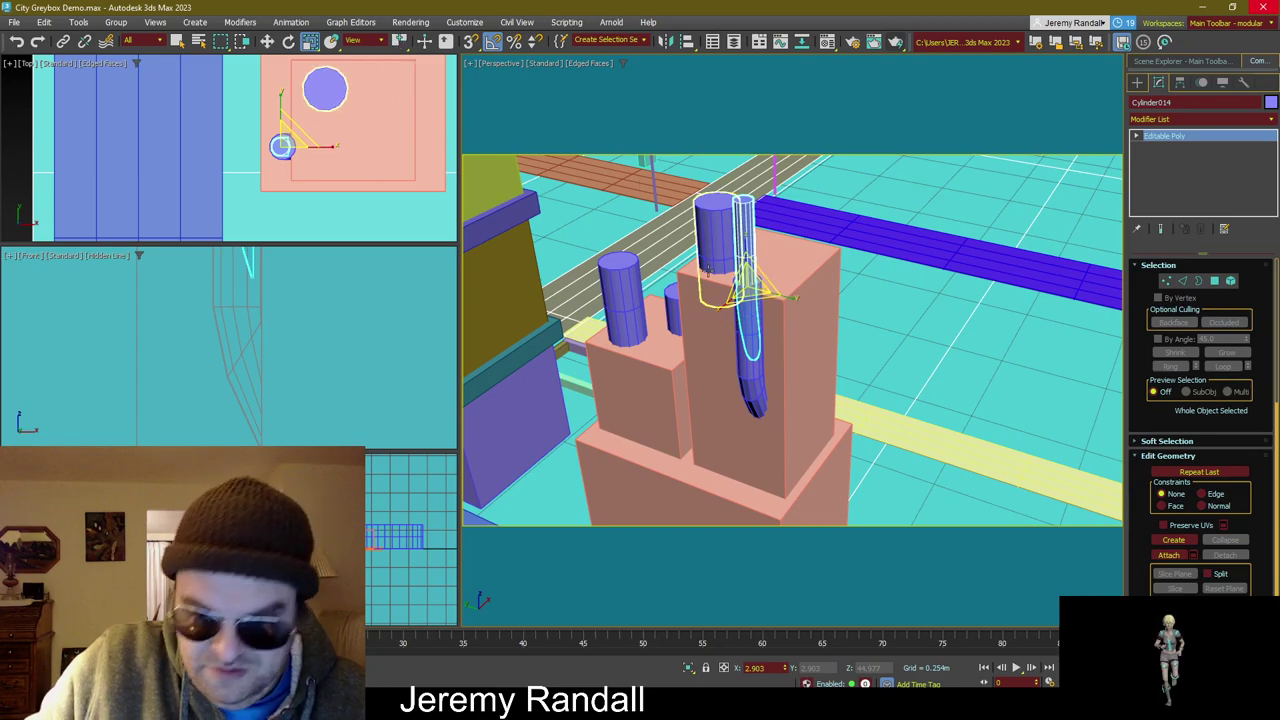
drag(745, 300, 784, 247)
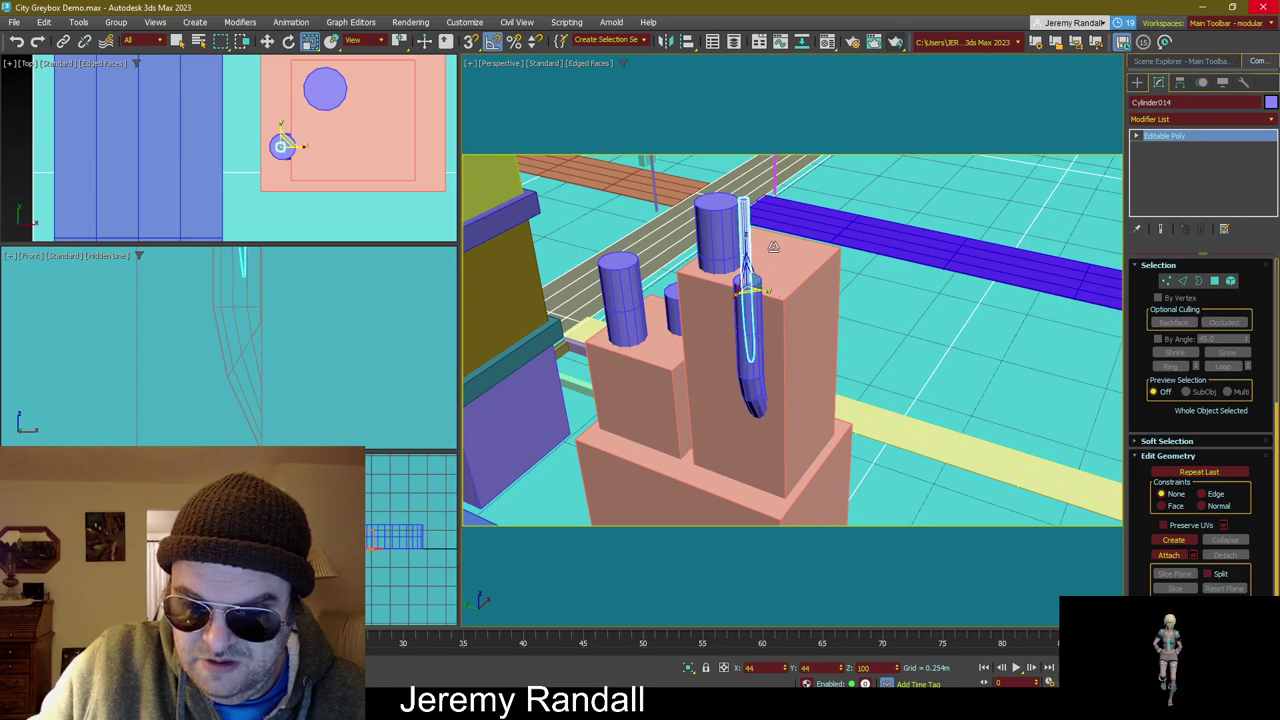
key(w)
alt+middle_drag(773, 247, 650, 255)
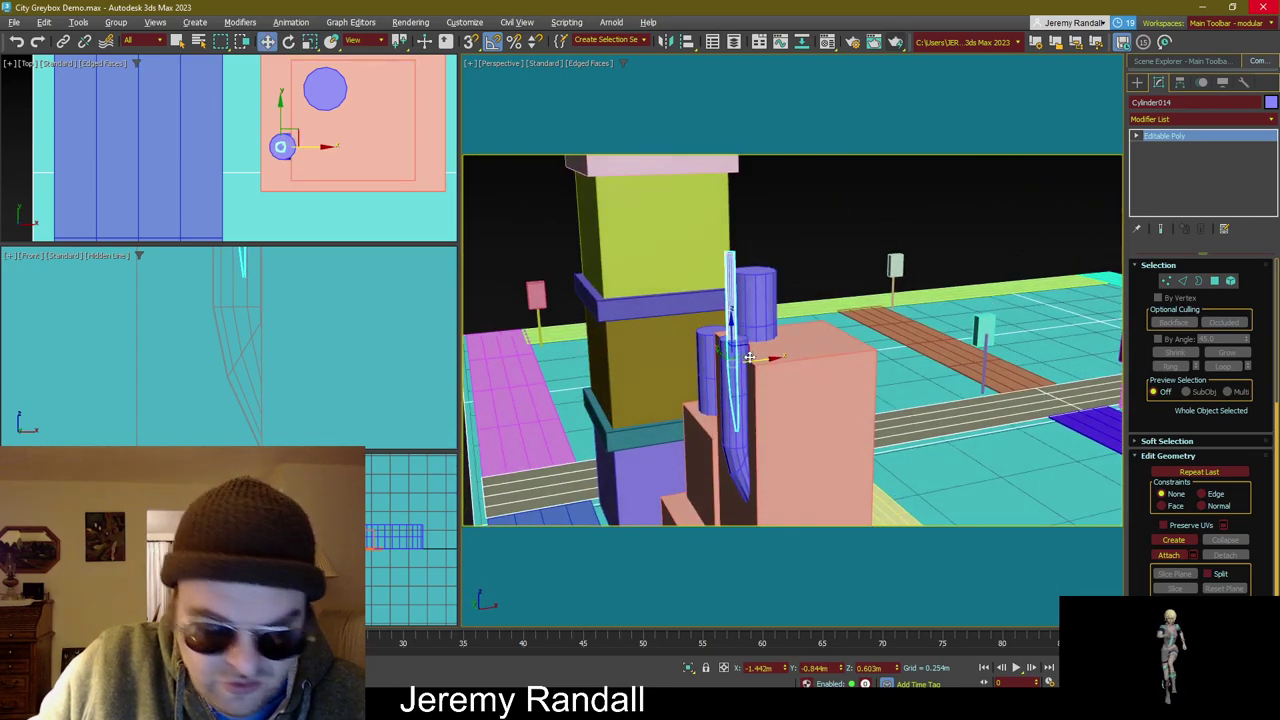
Step: Inspect the thin cylinder's 27 polygons in Polygon mode with a wireframe view
key(4)
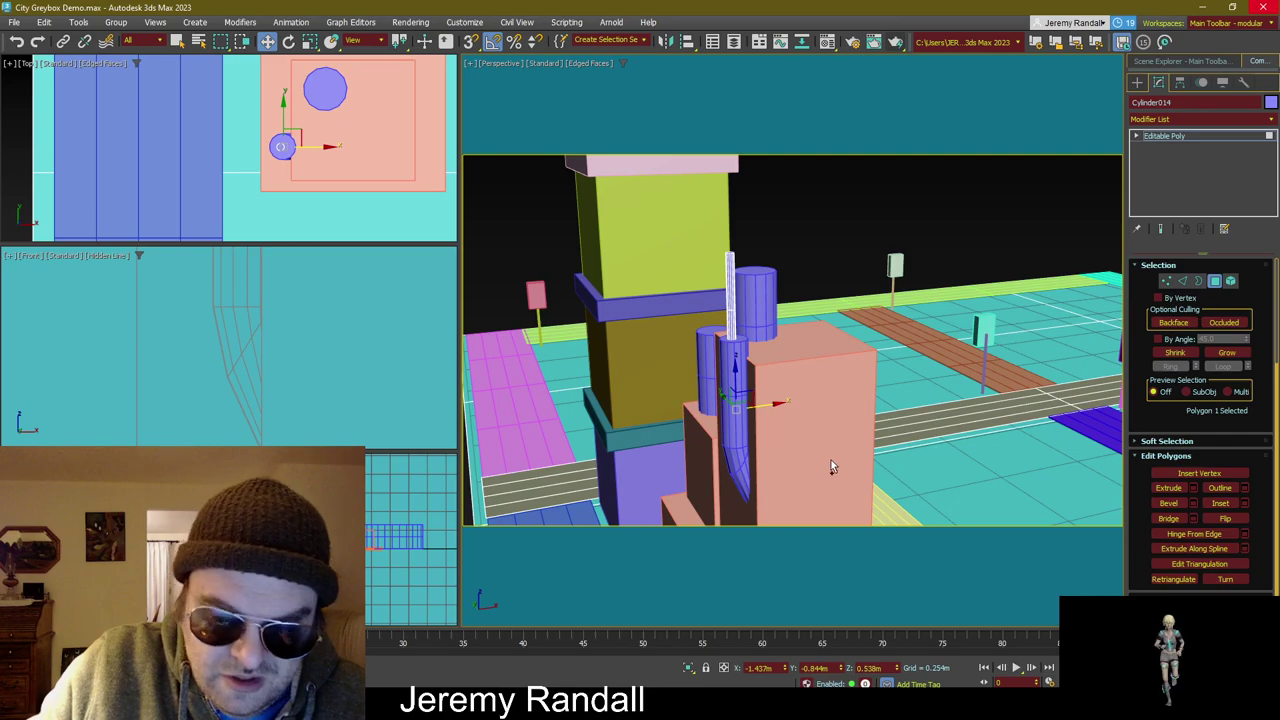
key(ctrl+a)
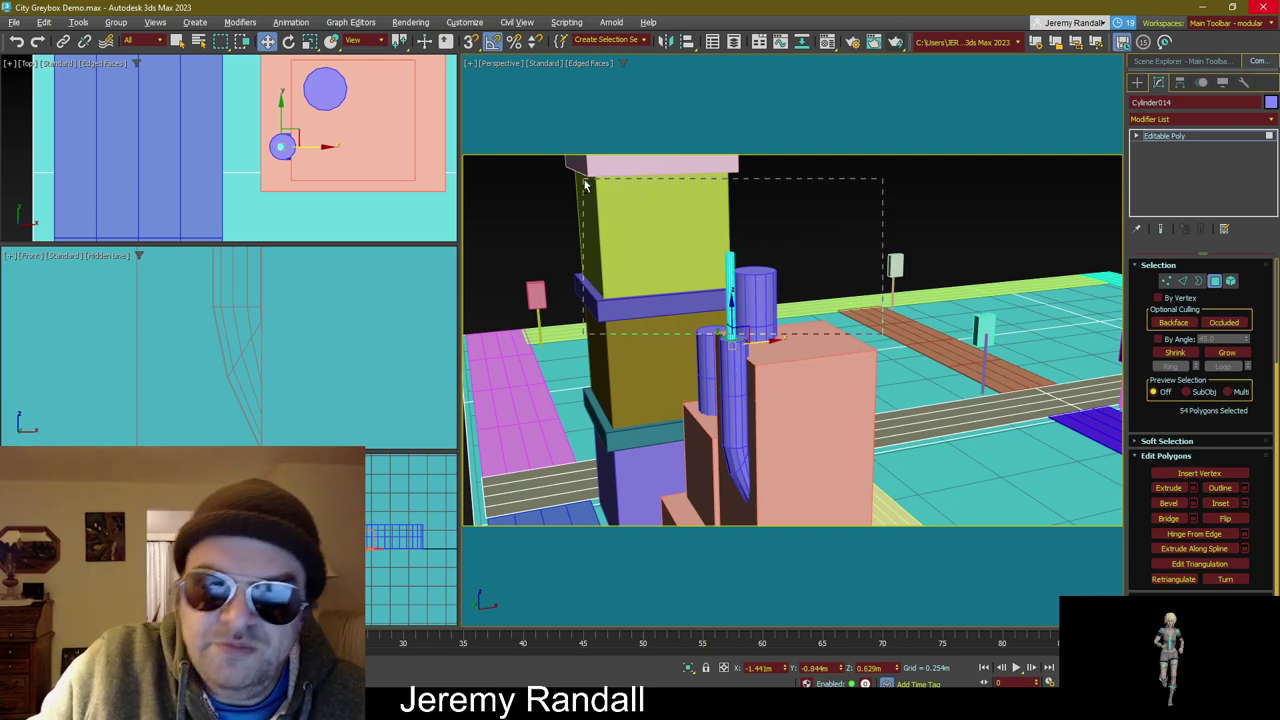
alt+drag(585, 185, 585, 185)
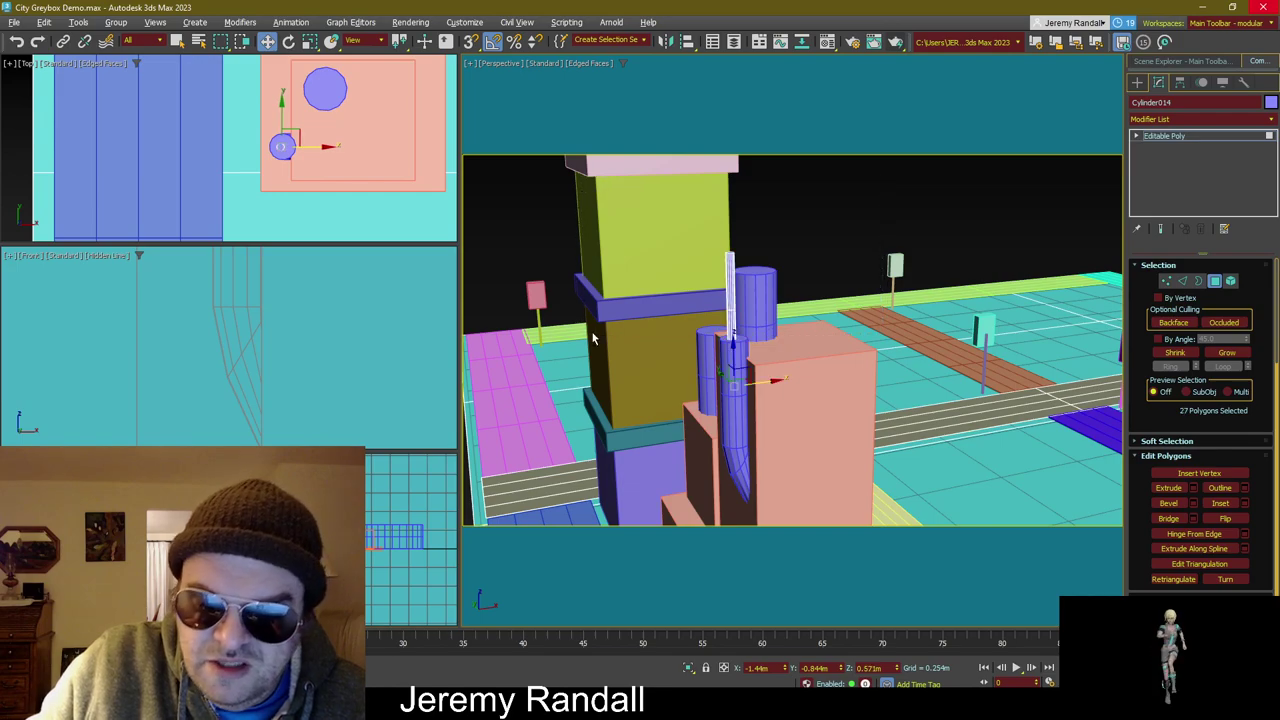
alt+middle_drag(631, 360, 687, 303)
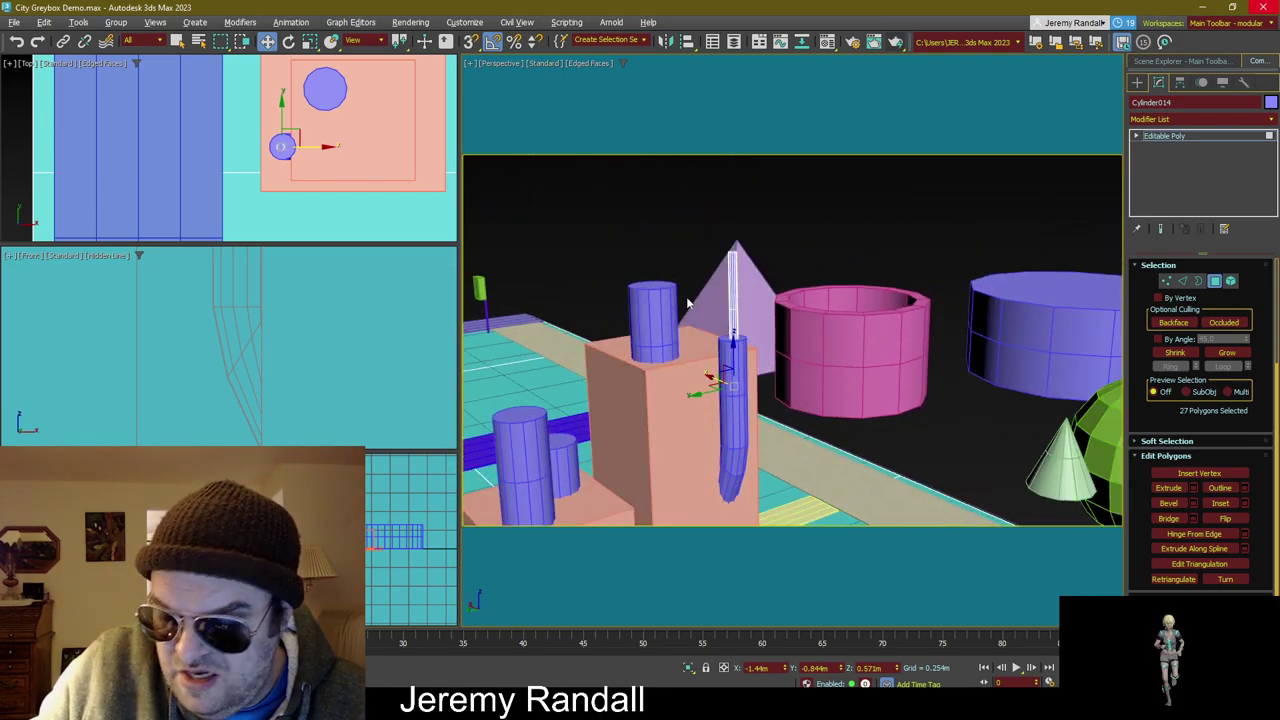
click(587, 63)
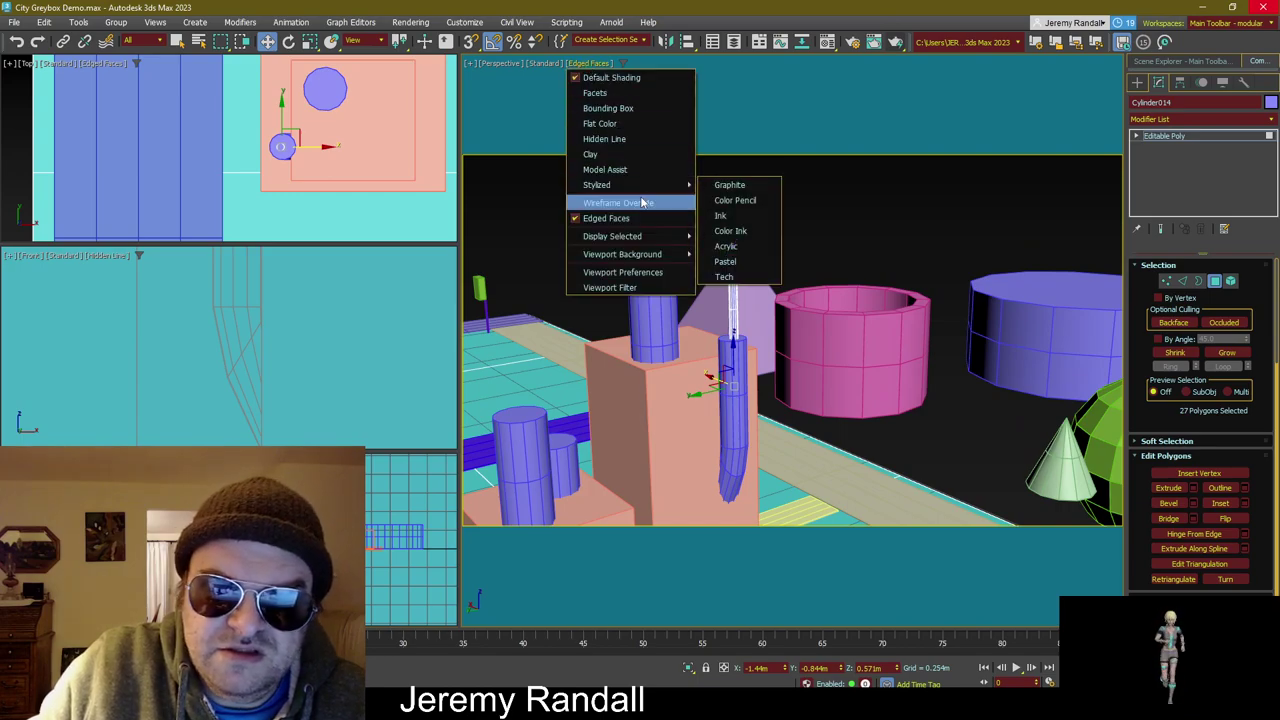
click(643, 202)
alt+middle_drag(708, 377, 726, 310)
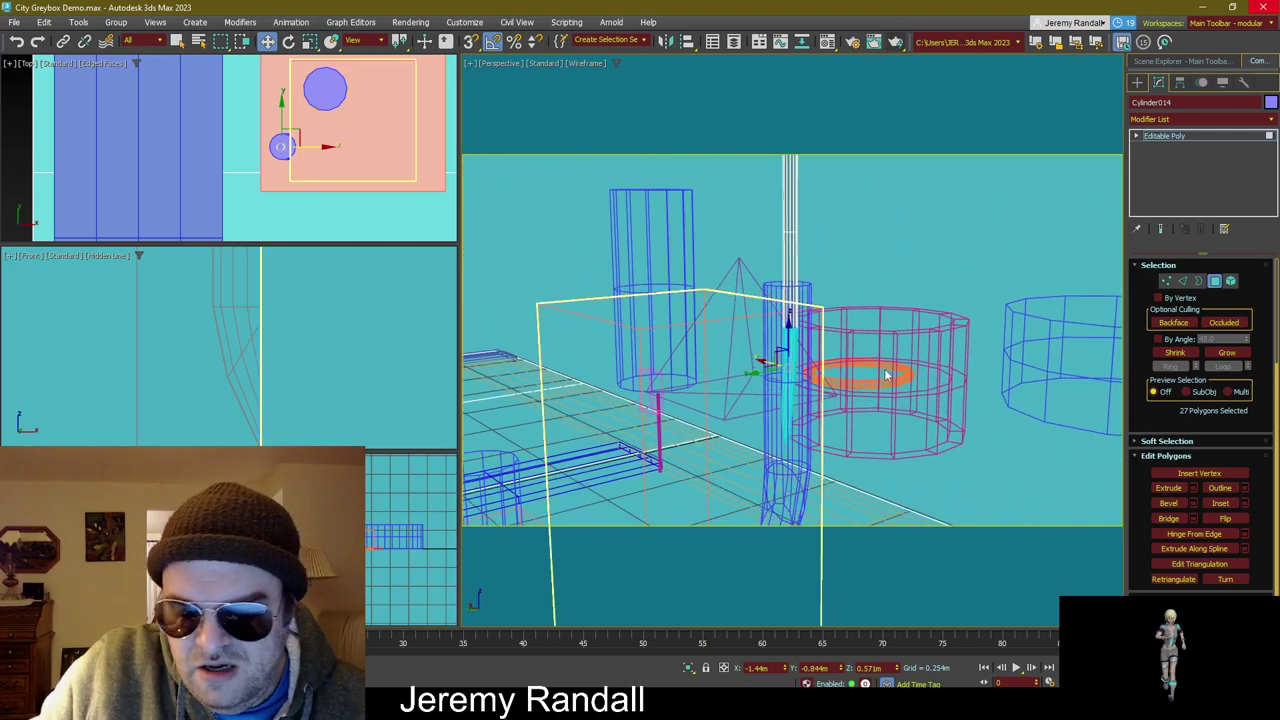
key(ctrl+d)
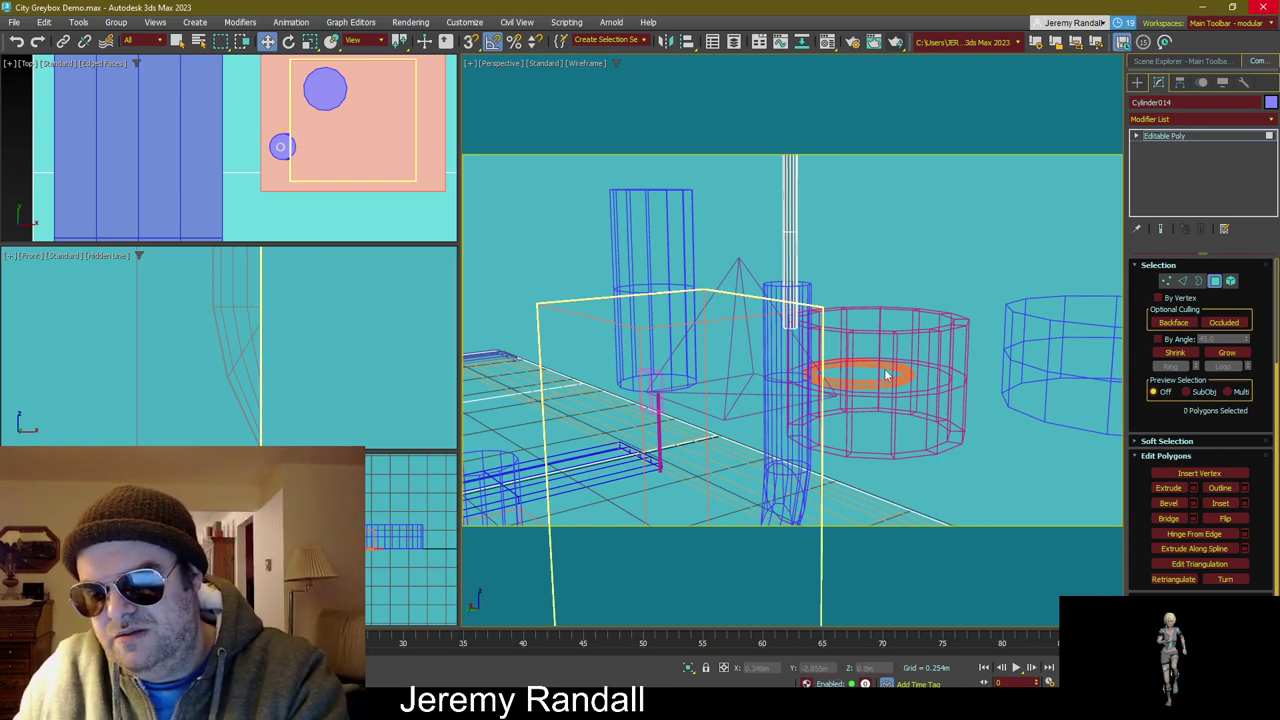
Step: Exit Polygon mode, deselect the cylinder and restore solid shading
click(1215, 282)
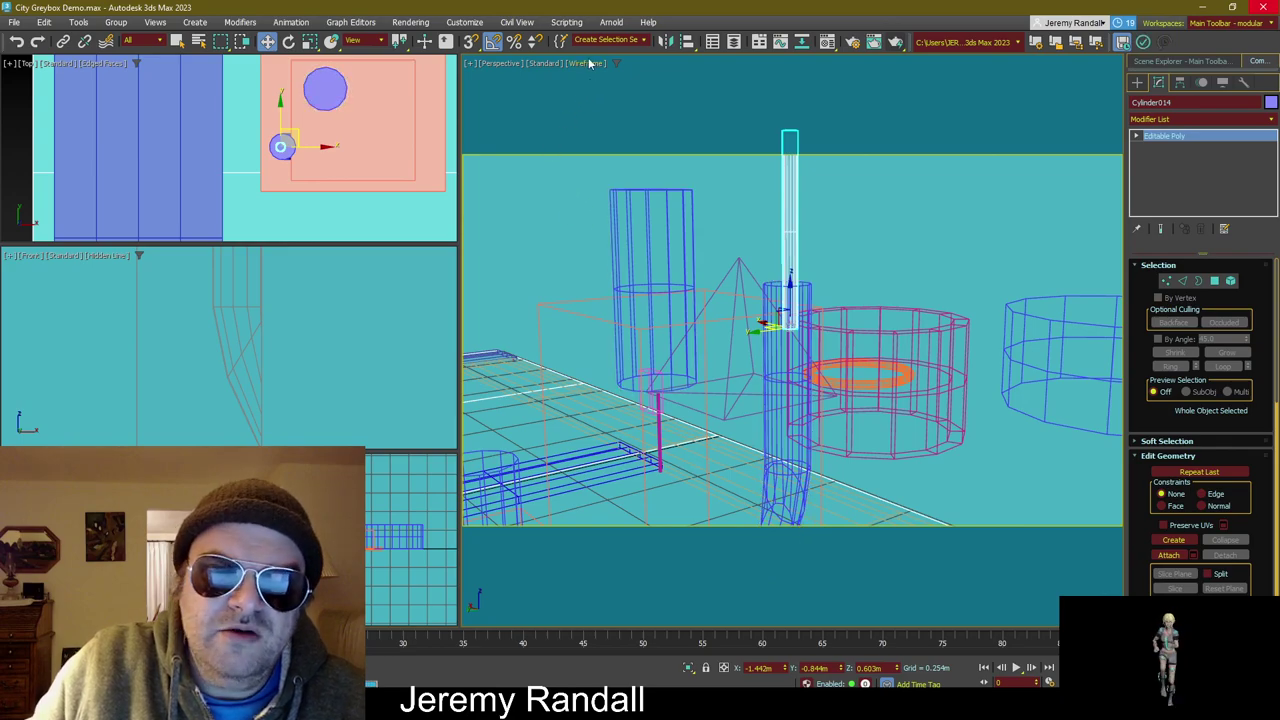
key(ctrl+d)
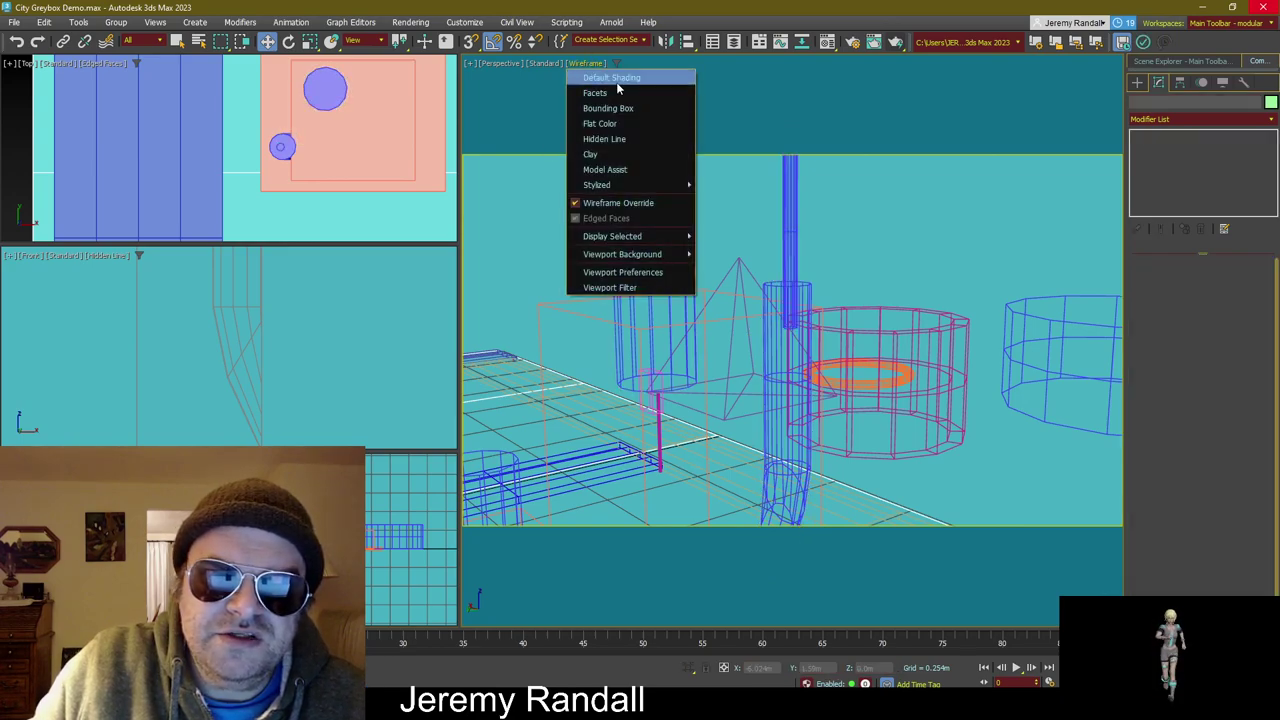
click(615, 92)
mouse_move(663, 289)
alt+middle_down()
mouse_move(690, 330)
mouse_move(749, 357)
mouse_move(823, 292)
alt+middle_up()
Step: Give the thin pole a purple object colour
click(823, 292)
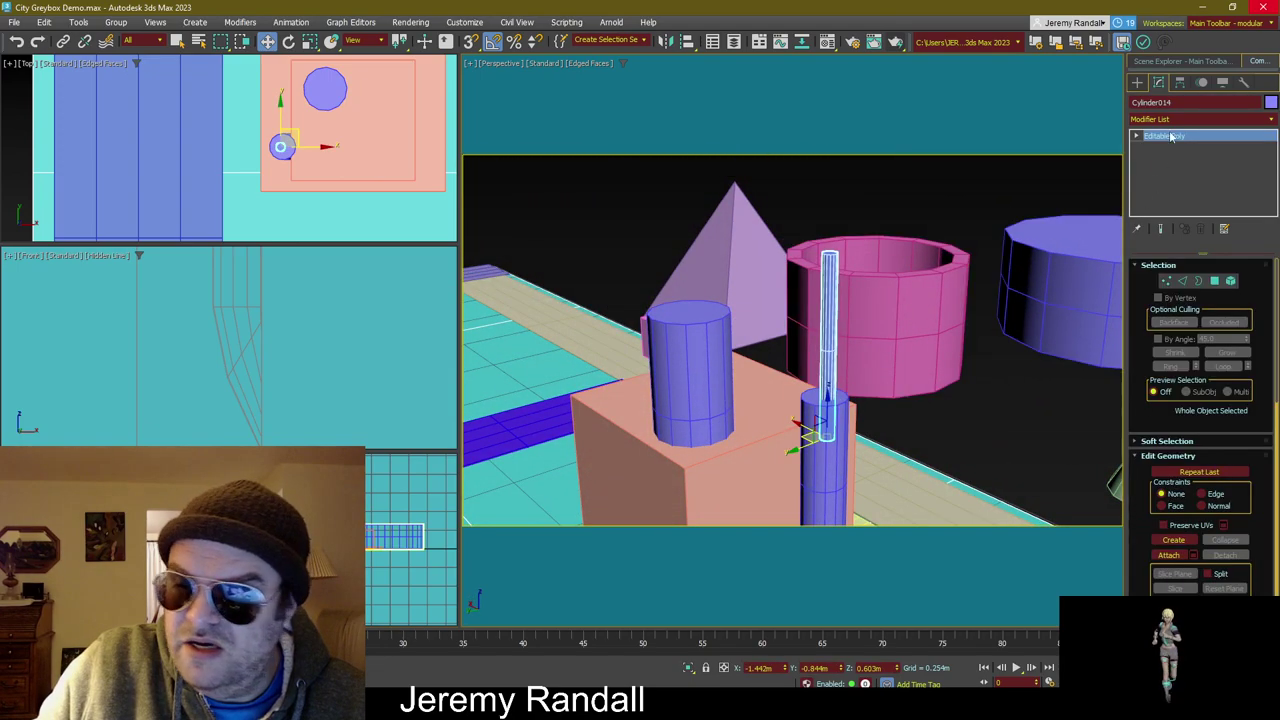
click(1271, 102)
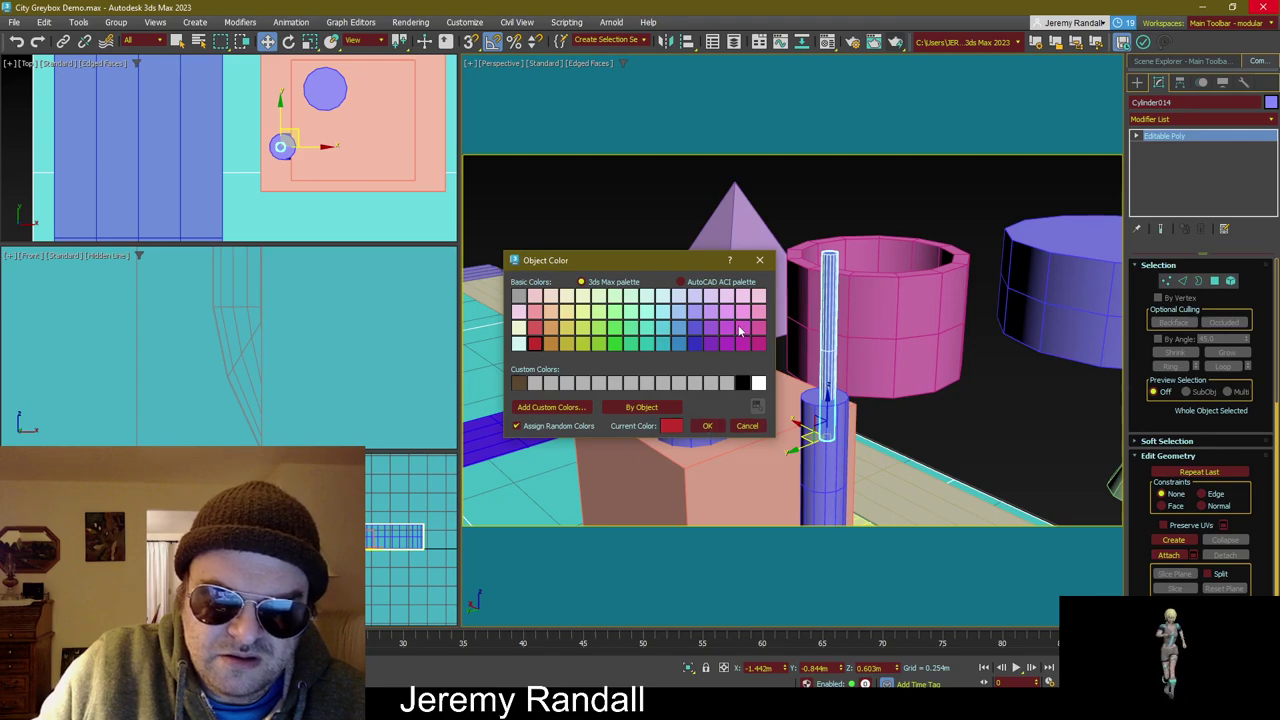
click(711, 340)
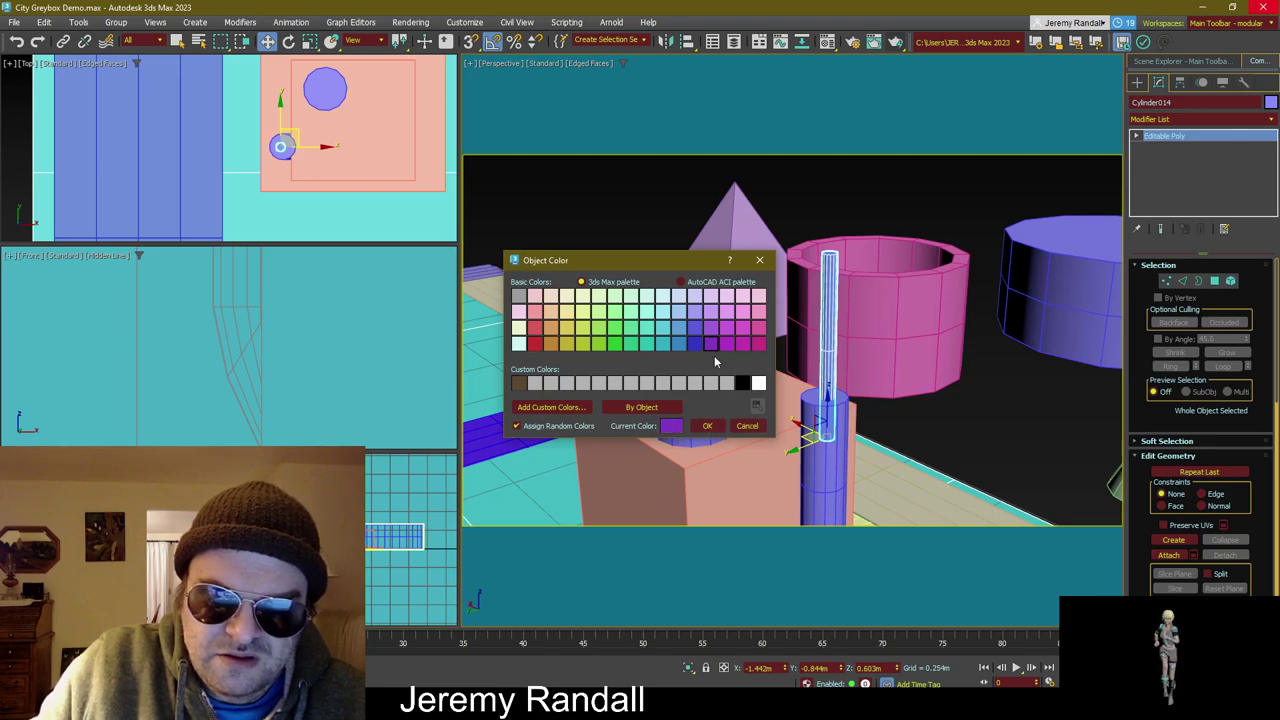
click(715, 426)
click(976, 417)
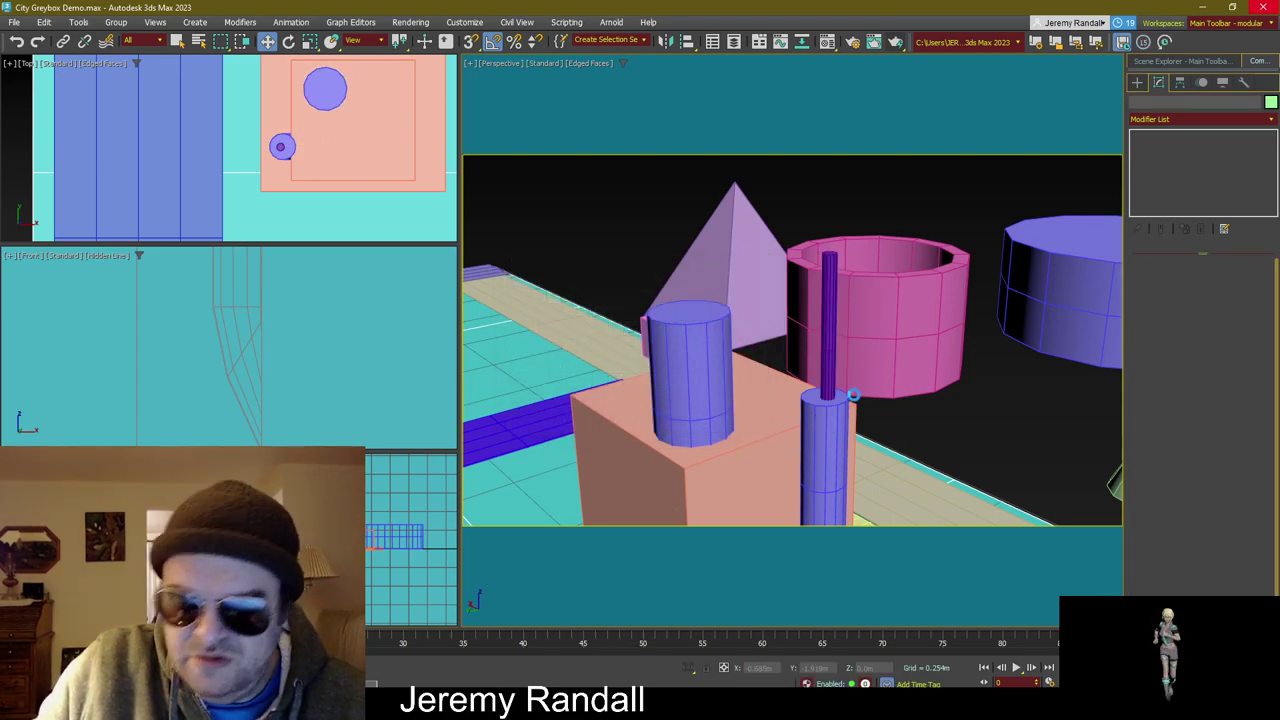
Step: Move the purple rod onto the small cylinder atop the pink block
scroll(852, 395, down, 5)
mouse_move(852, 395)
alt+middle_down()
mouse_move(875, 372)
mouse_move(847, 380)
alt+middle_up()
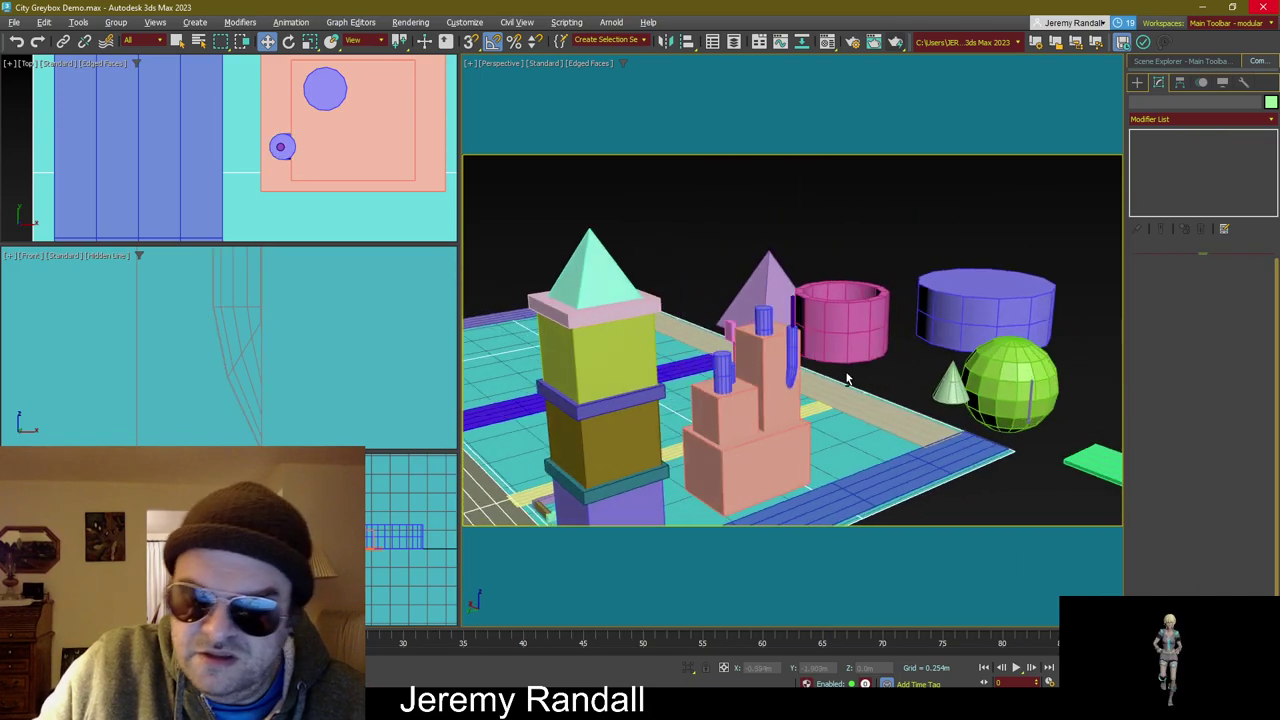
scroll(847, 380, up, 5)
scroll(830, 330, down, 2)
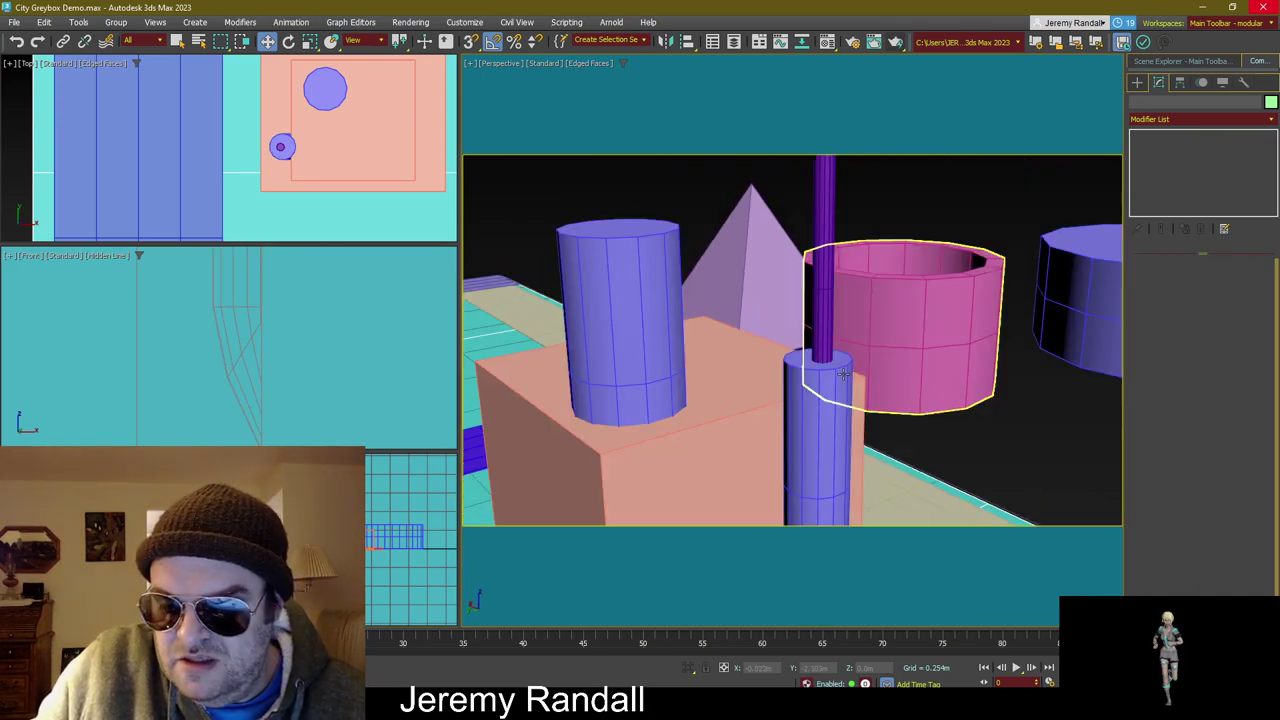
click(815, 276)
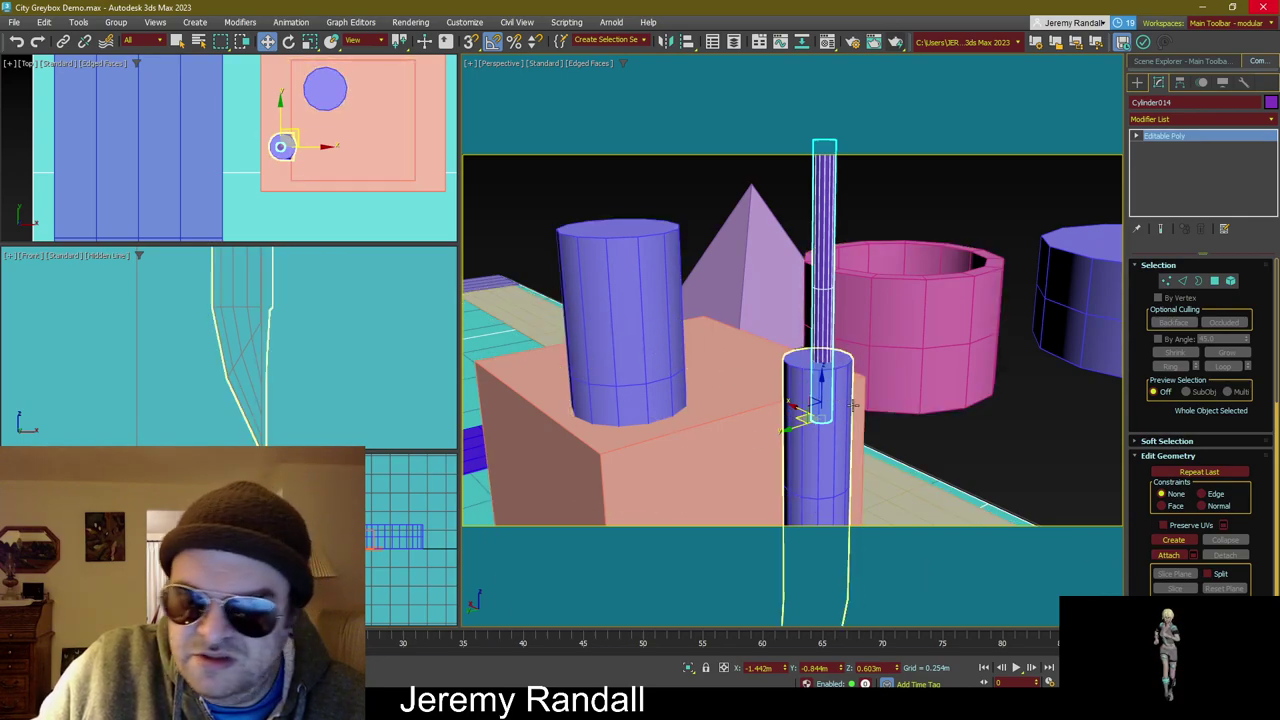
scroll(901, 399, up, 6)
middle_drag(901, 399, 935, 222)
scroll(905, 363, down, 8)
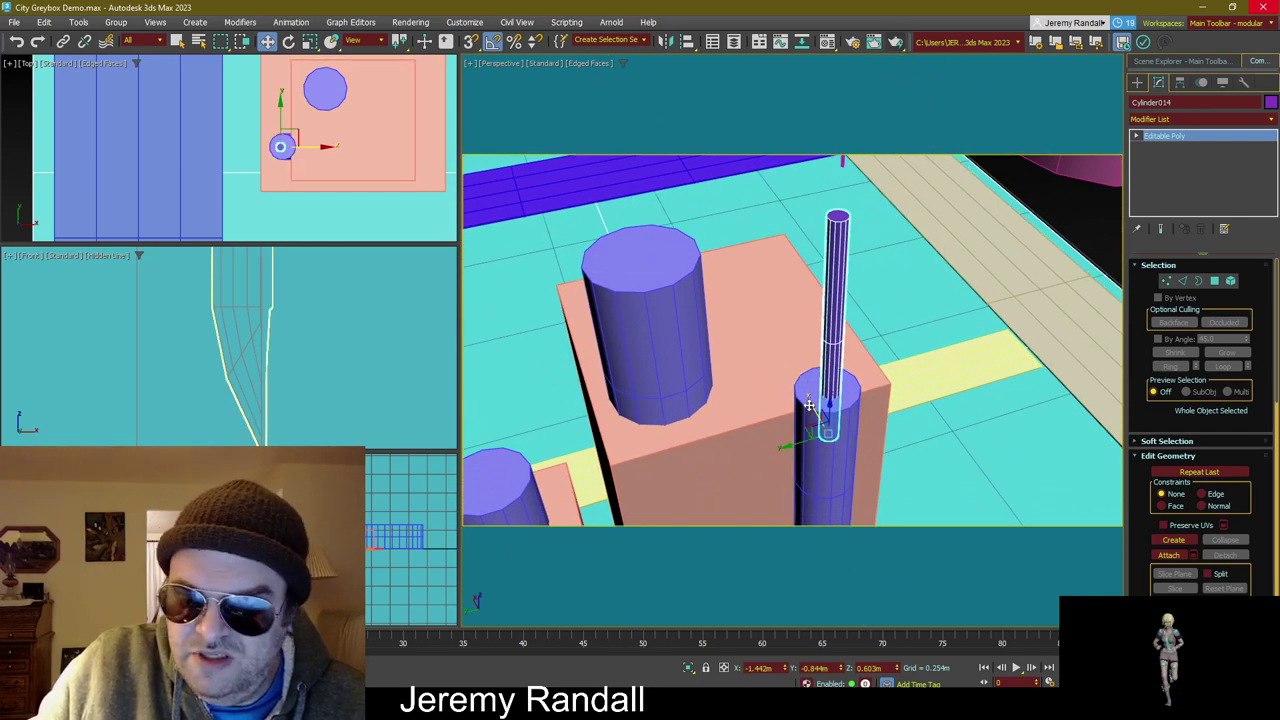
drag(810, 404, 793, 428)
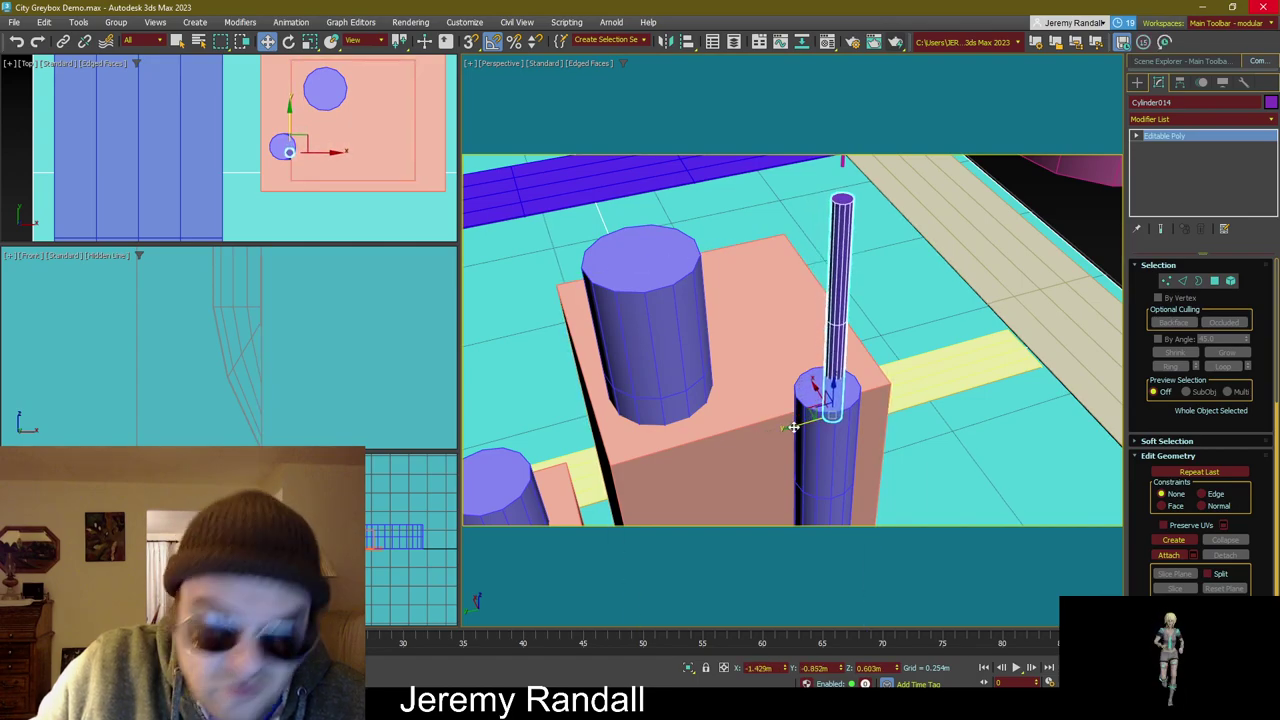
scroll(355, 150, up, 3)
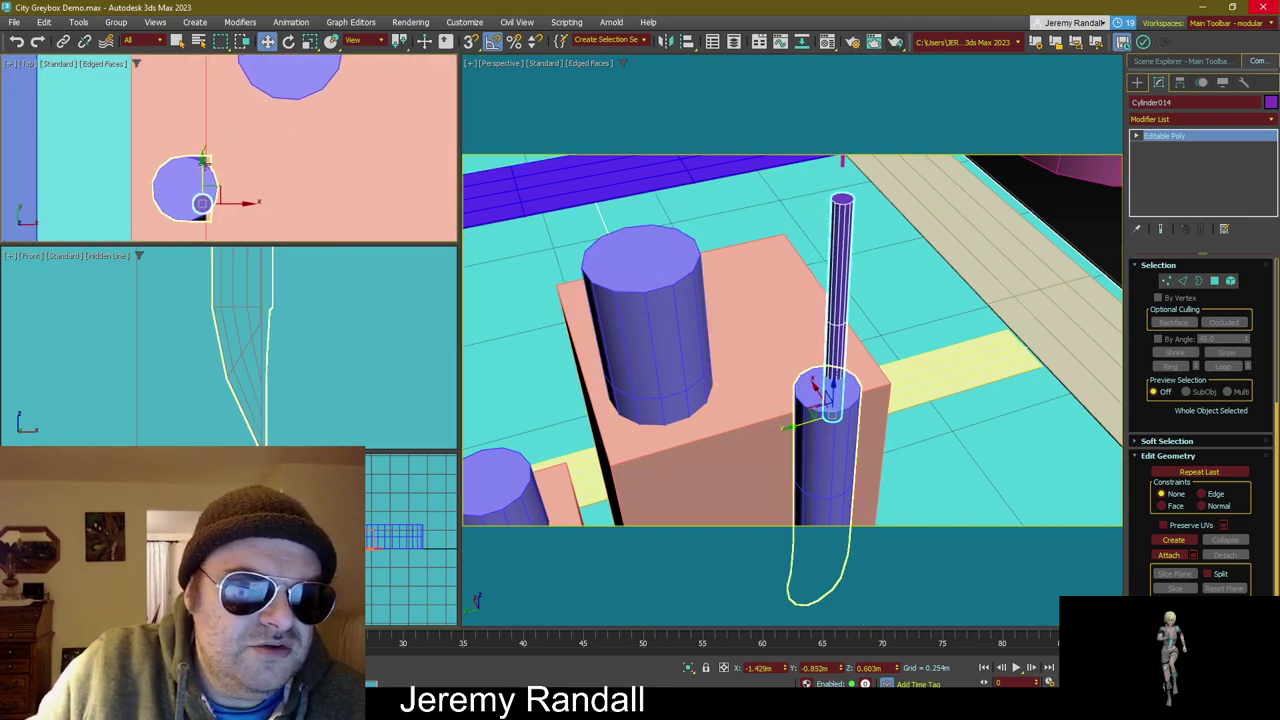
Step: In a maximized Top view, clone the rod three times around the disc edge
right_click(230, 140)
click(262, 178)
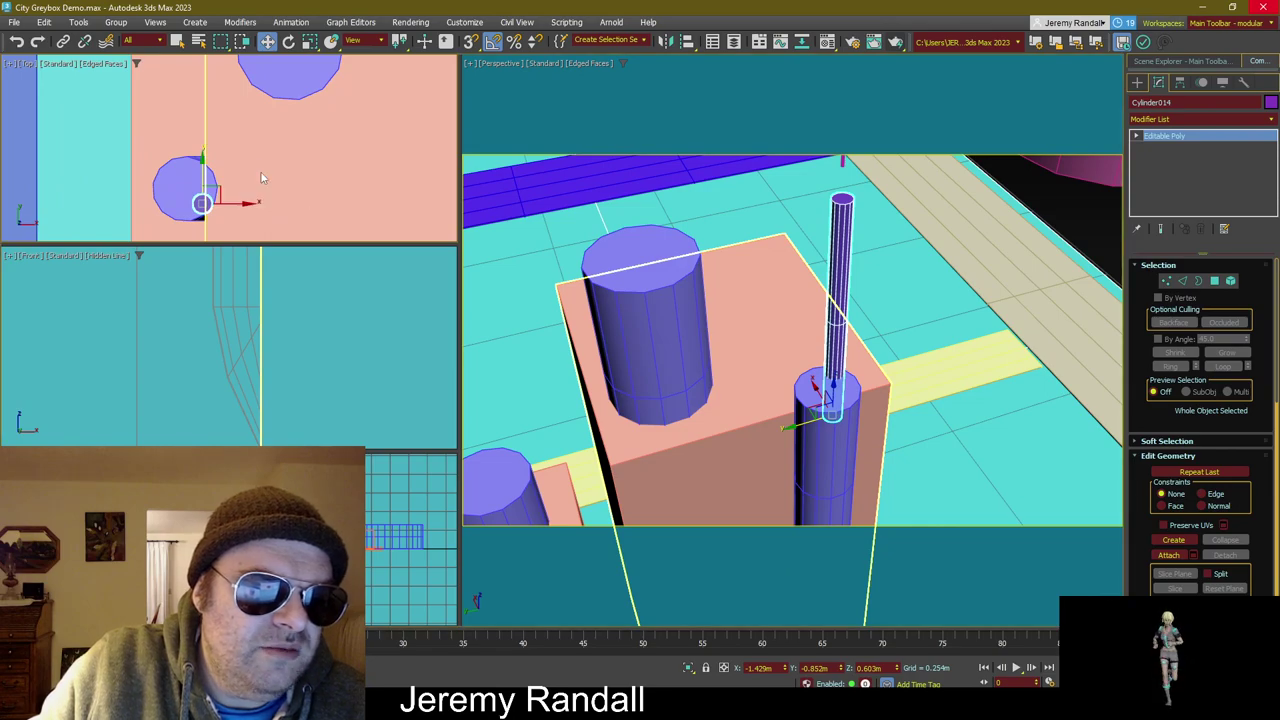
key(alt+w)
scroll(651, 240, up, 4)
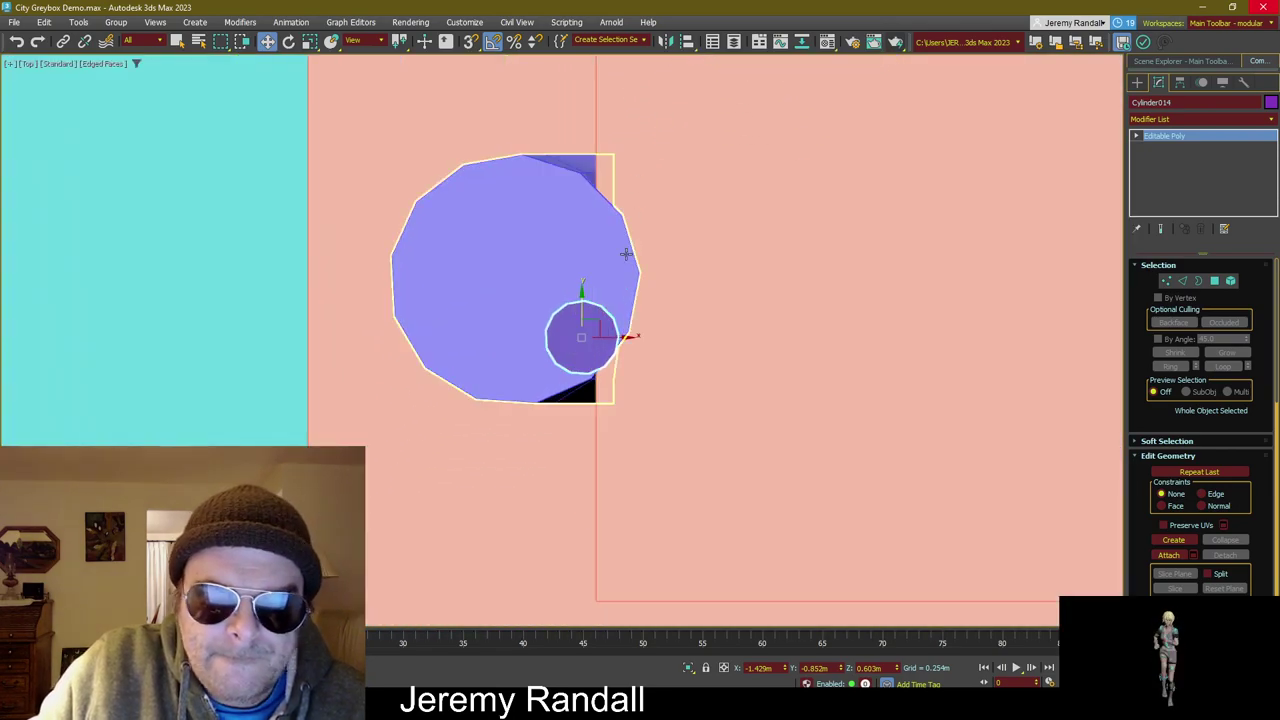
middle_drag(625, 254, 650, 199)
mouse_move(624, 268)
shift+mouse_down()
mouse_move(512, 143)
mouse_move(530, 134)
mouse_move(607, 210)
mouse_move(609, 180)
shift+mouse_up()
click(638, 410)
click(643, 409)
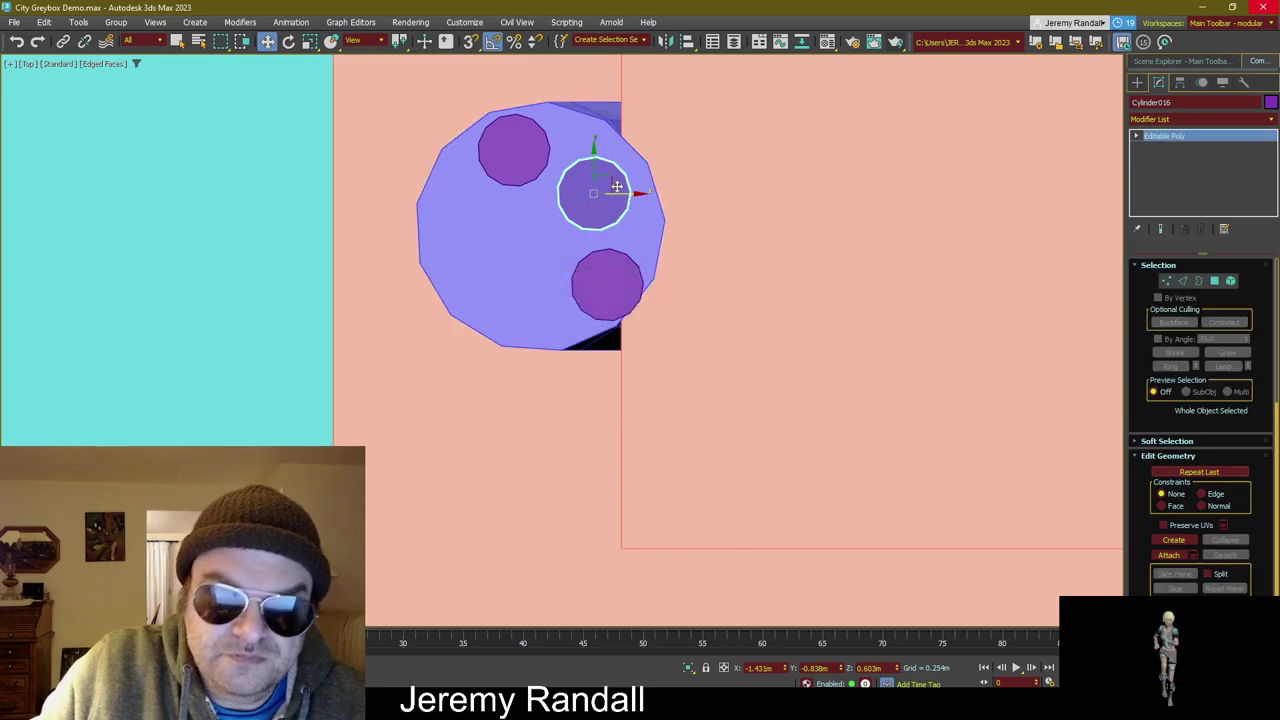
shift+drag(554, 228, 462, 286)
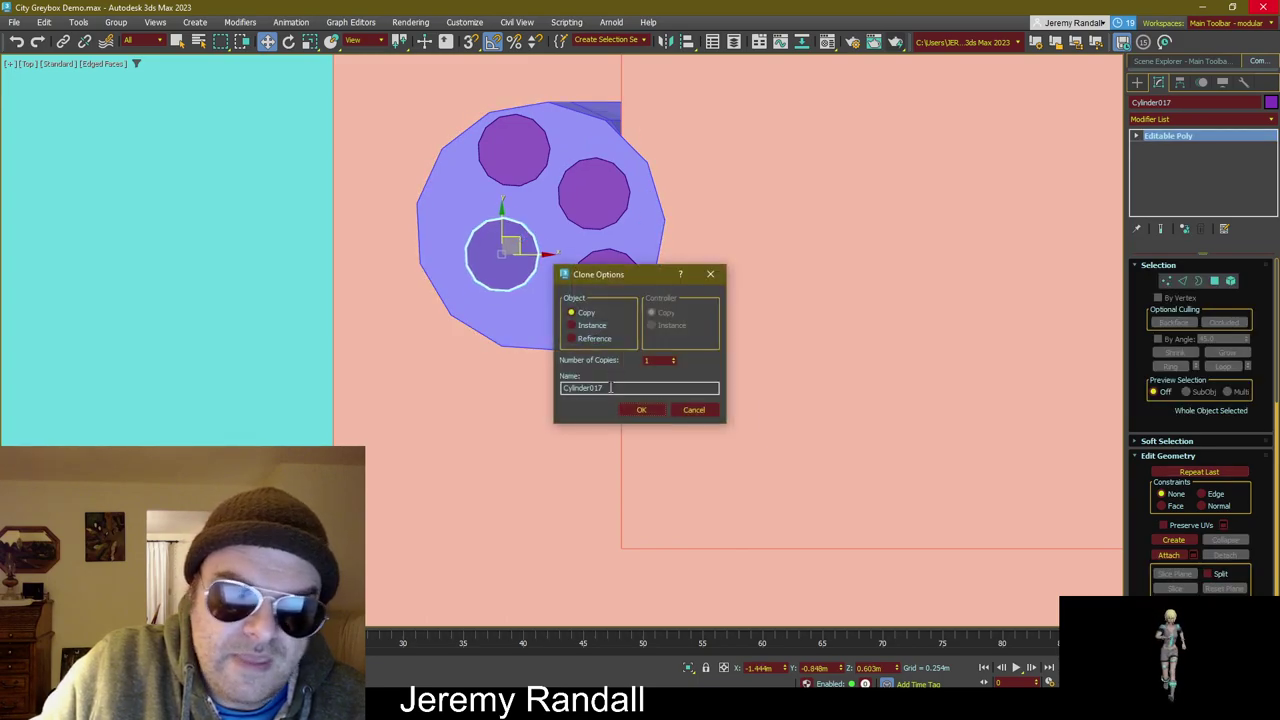
click(643, 409)
Step: Restore the four-viewport layout and frame the rods in the Top and Front views
right_click(690, 272)
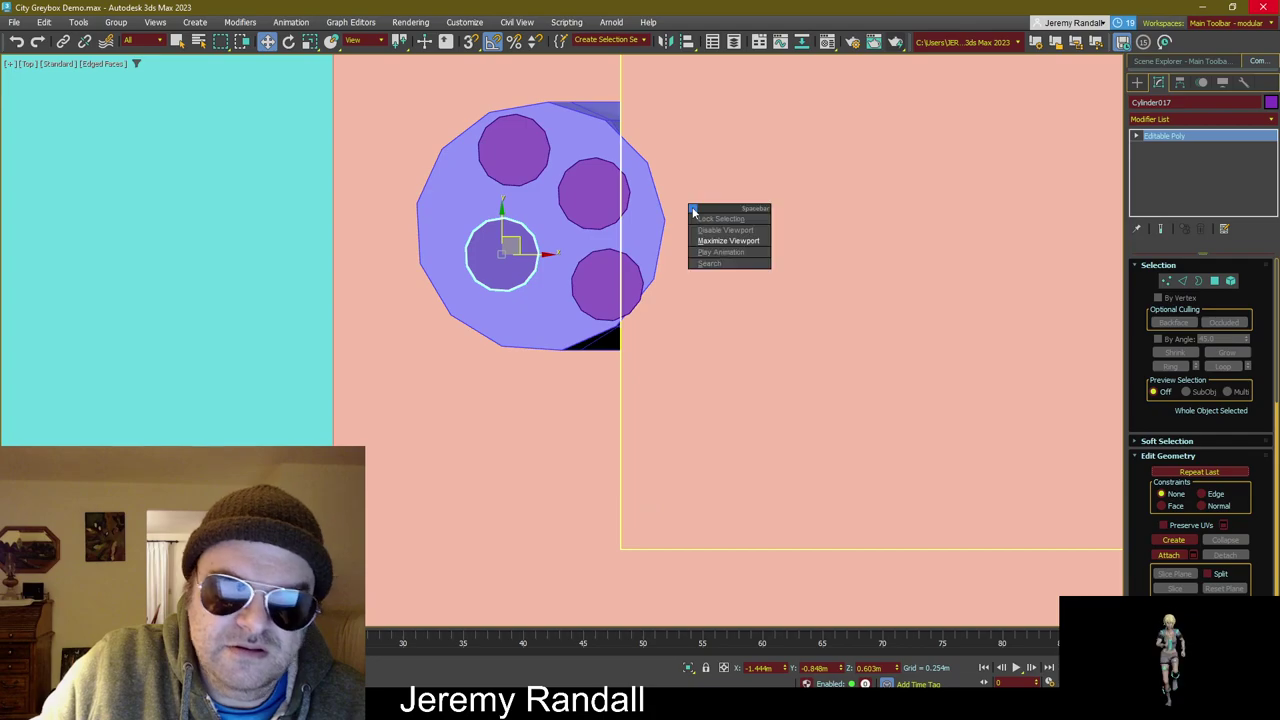
click(736, 243)
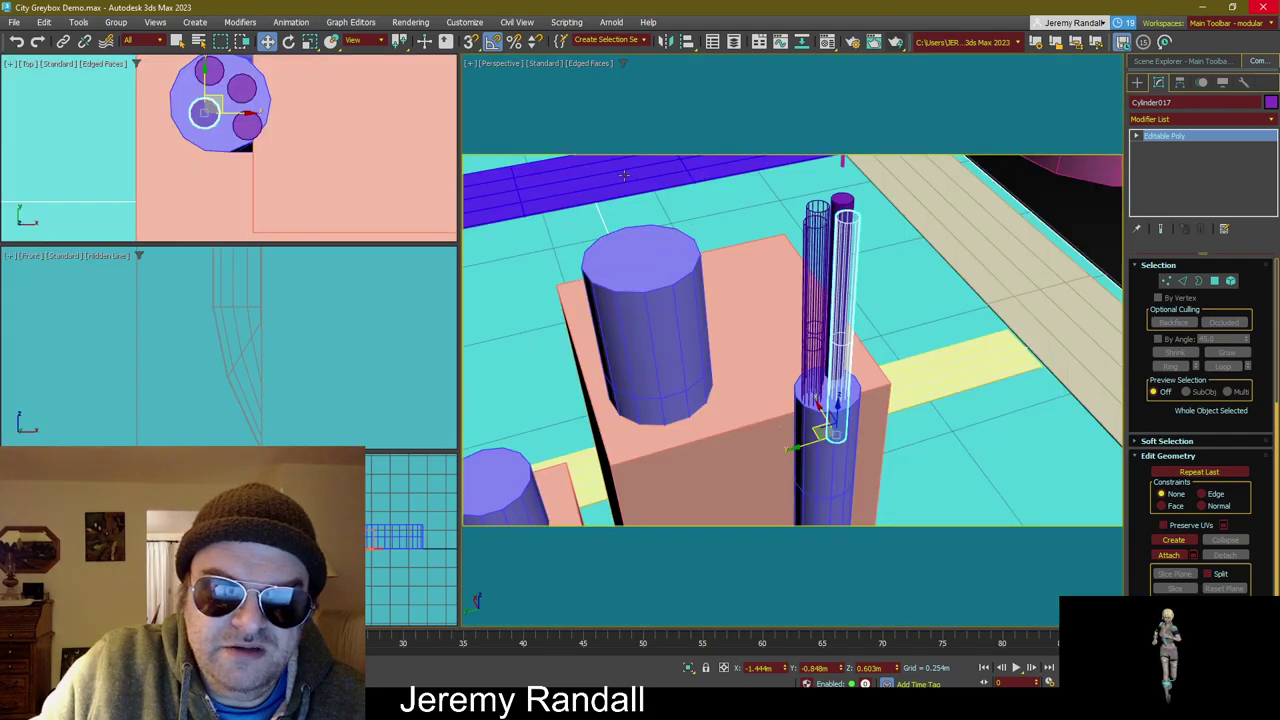
alt+middle_drag(695, 222, 626, 186)
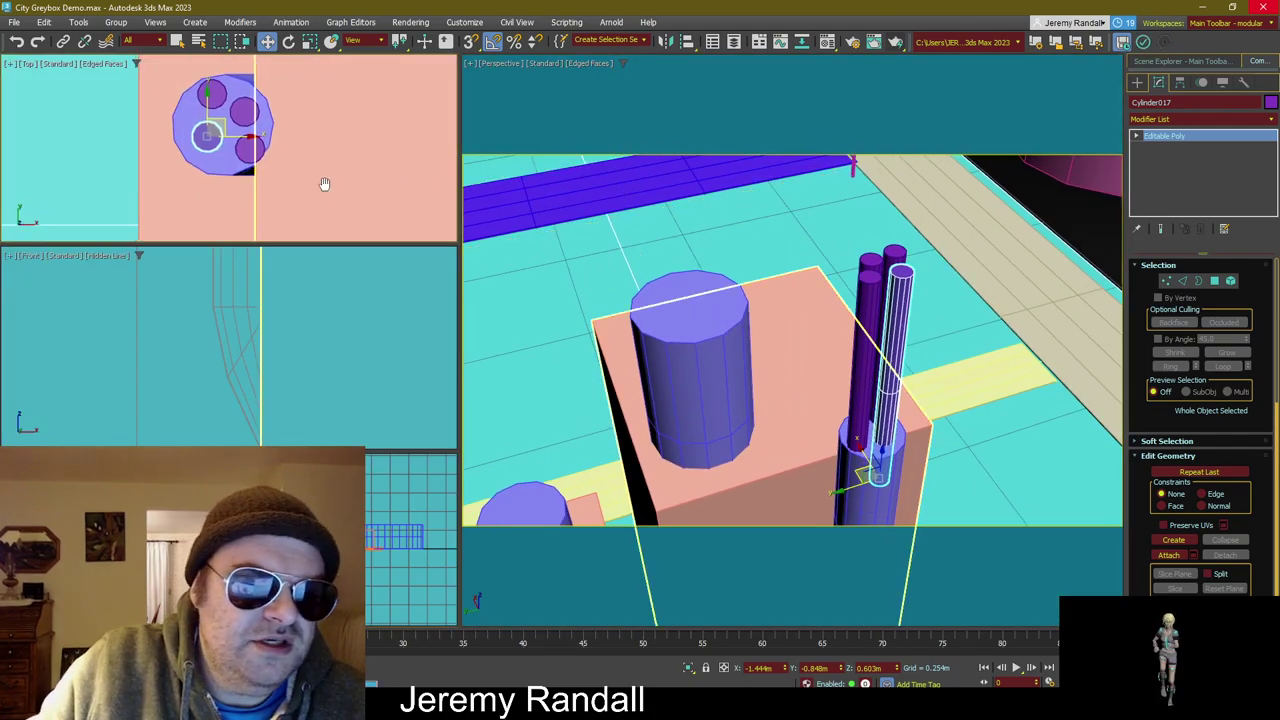
middle_drag(323, 186, 326, 205)
middle_drag(300, 380, 313, 444)
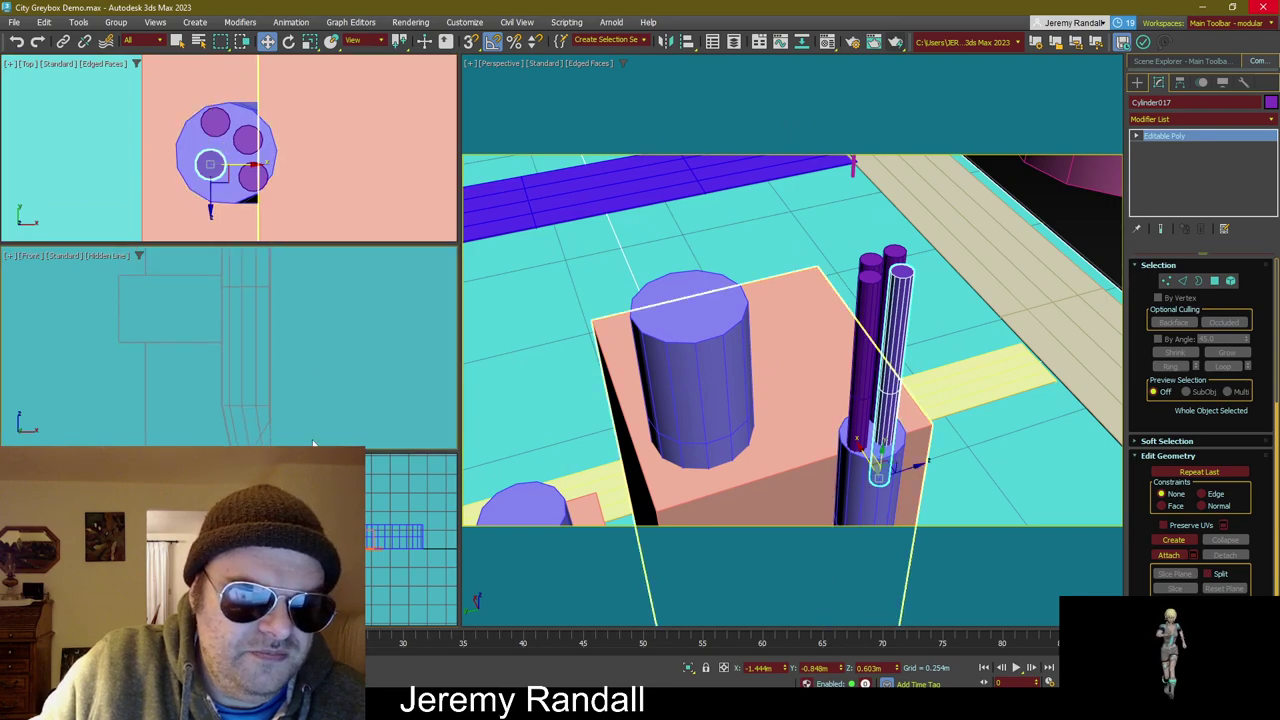
key(z)
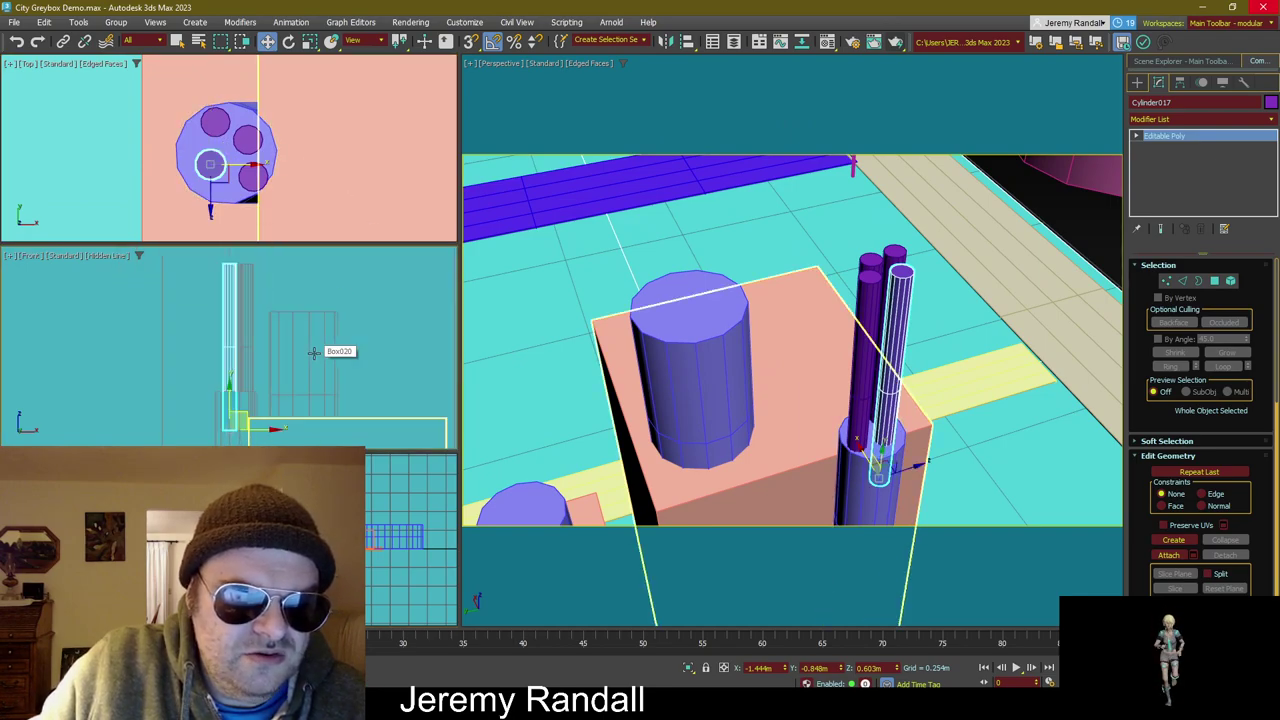
click(139, 346)
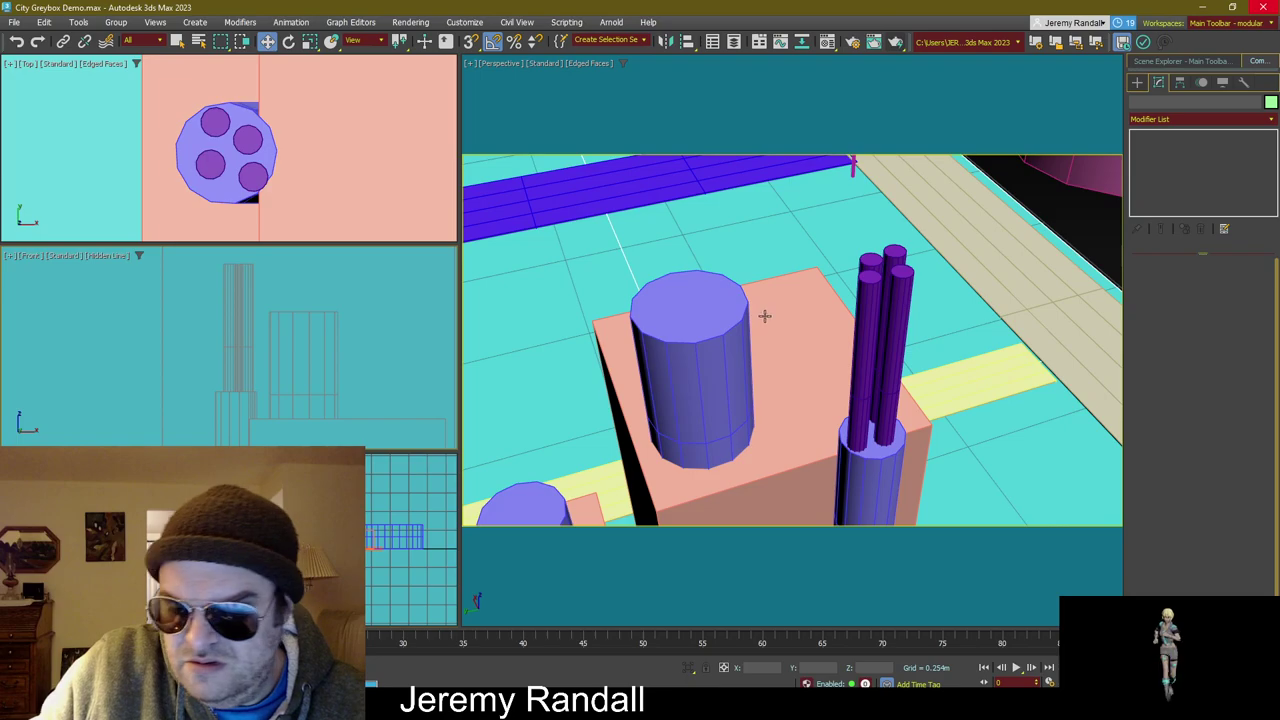
Step: Select all four rods, starting with Cylinder017, and raise them higher
alt+middle_drag(764, 316, 866, 294)
click(918, 306)
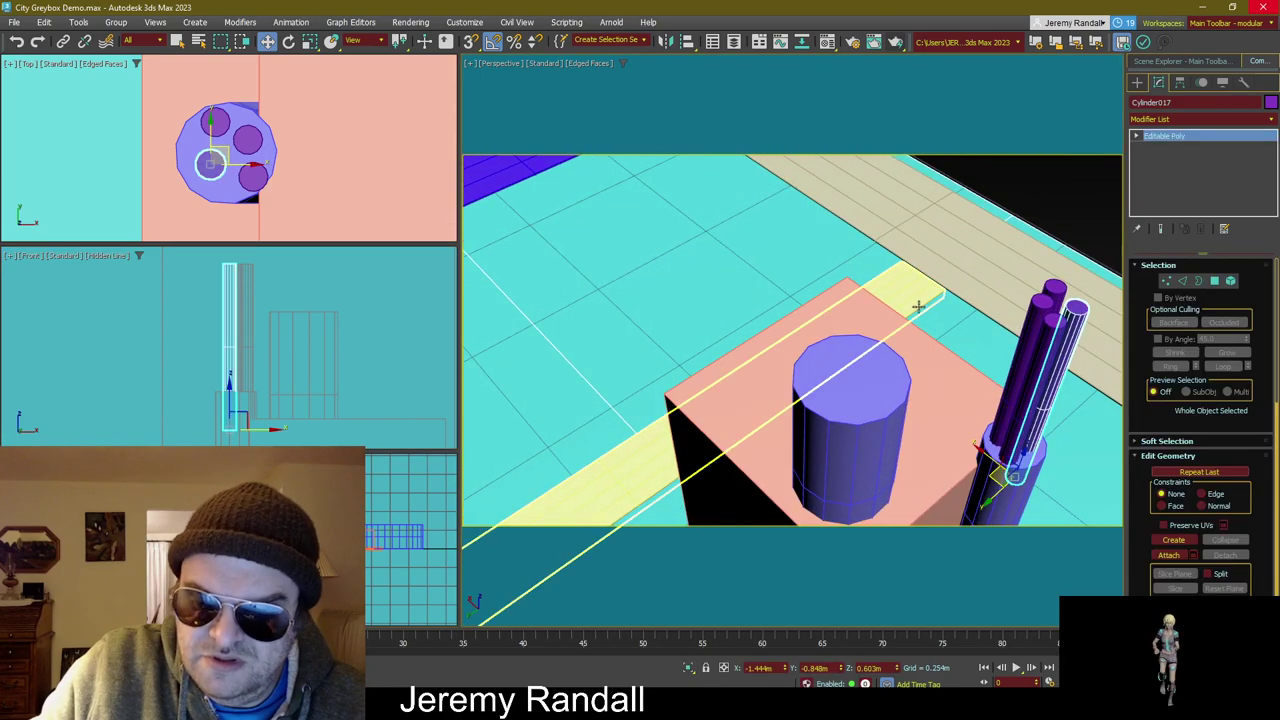
ctrl+click(1035, 307)
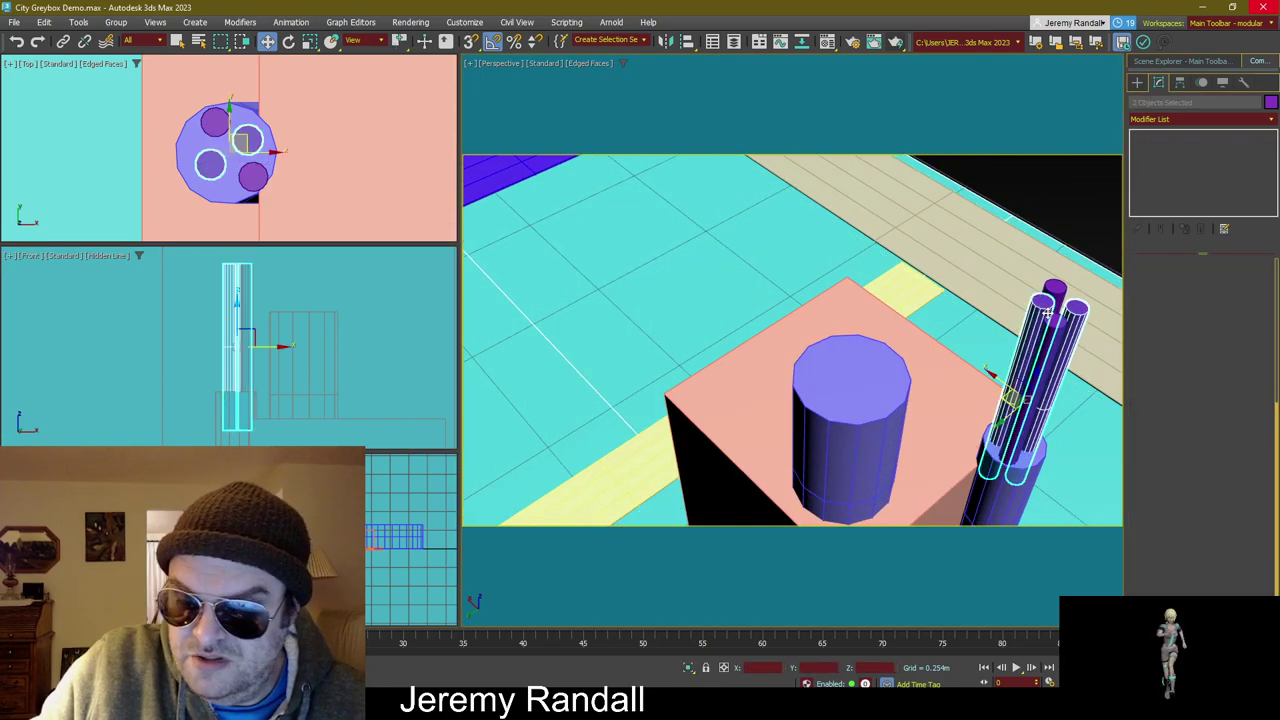
alt+middle_drag(1035, 307, 914, 289)
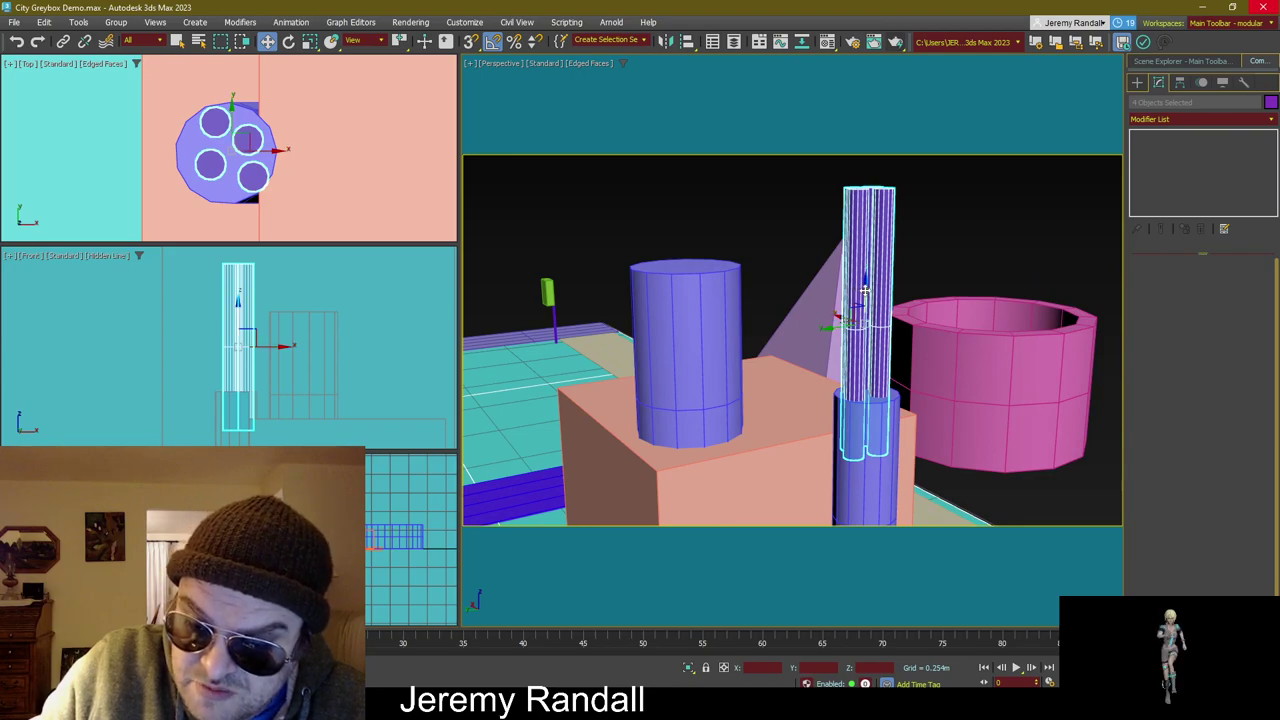
drag(865, 290, 842, 238)
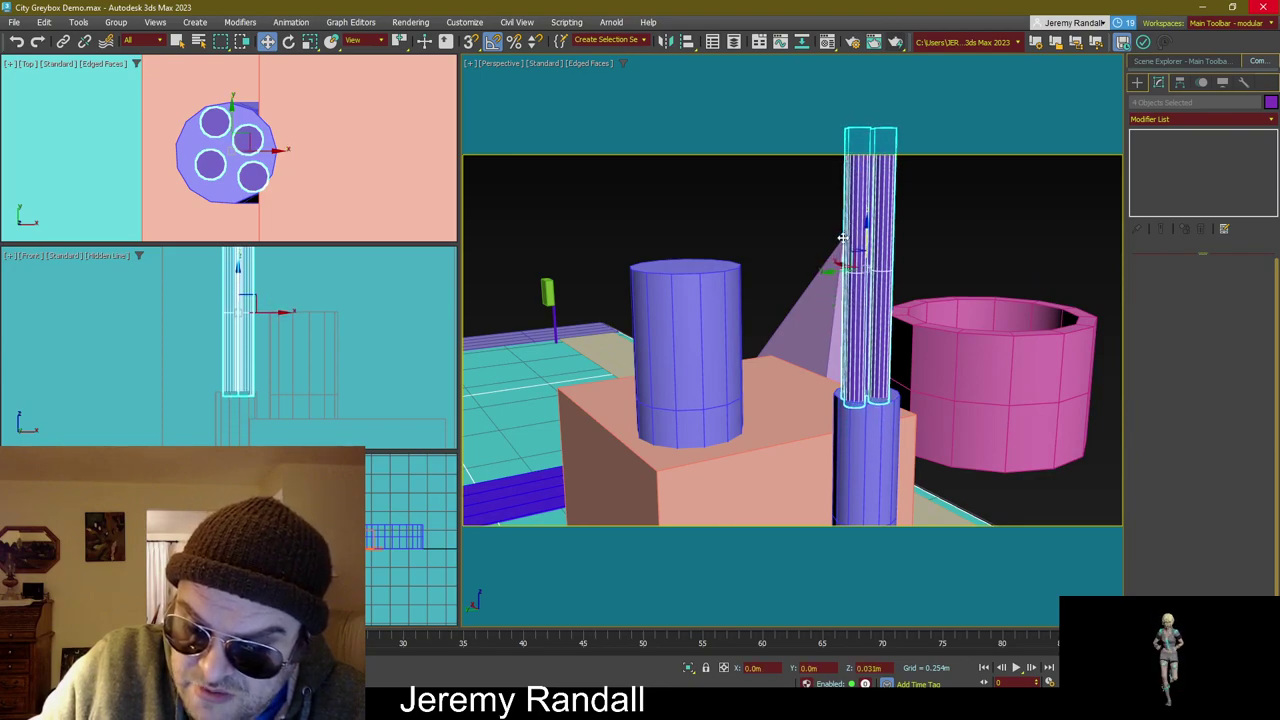
alt+middle_drag(842, 238, 887, 342)
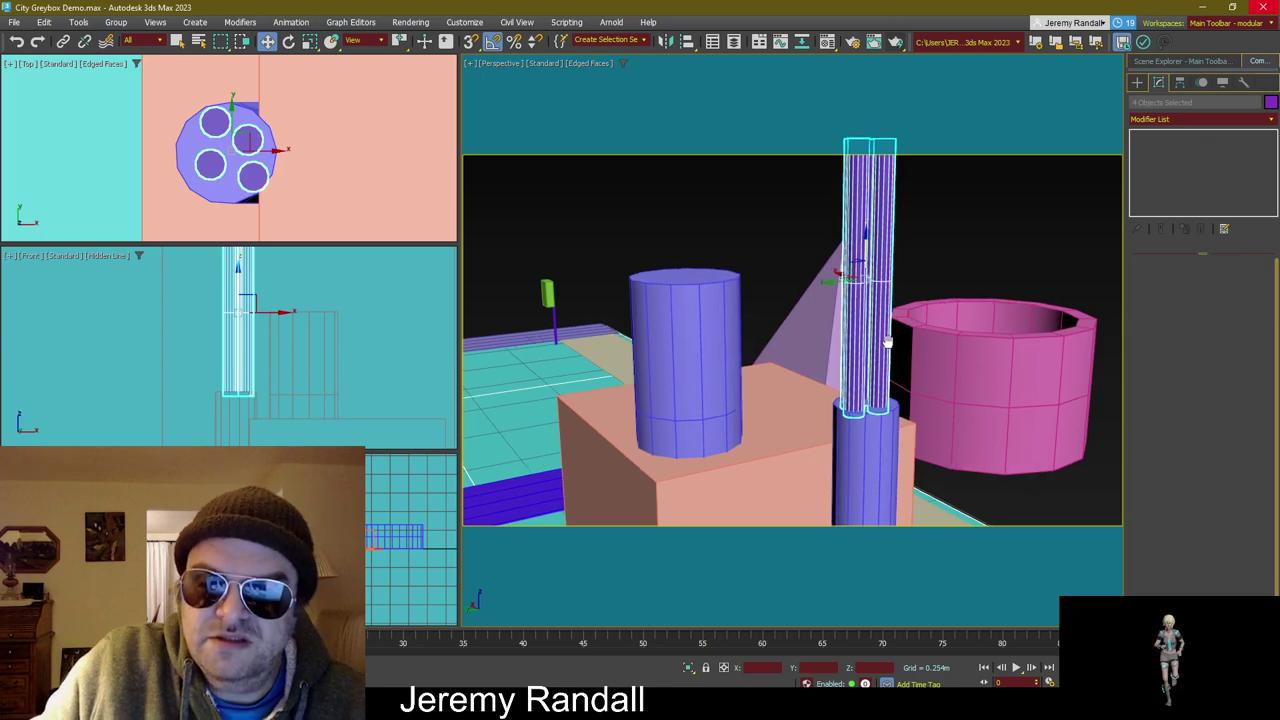
click(1000, 230)
Step: Reselect the four rods, nudge them slightly left, then frame the whole scene
alt+middle_drag(943, 271, 786, 314)
click(760, 345)
drag(775, 258, 543, 212)
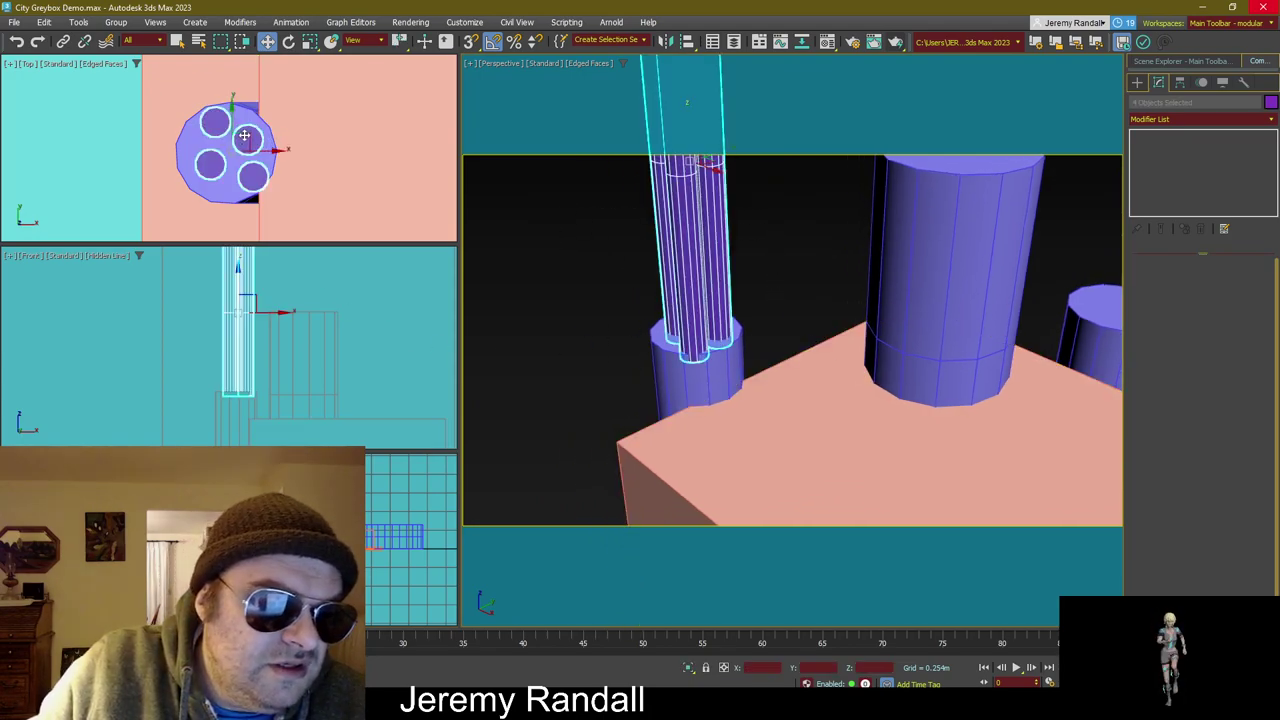
drag(244, 134, 226, 117)
click(210, 124)
alt+middle_drag(713, 251, 711, 371)
click(697, 417)
alt+middle_drag(697, 417, 694, 390)
key(shift+z)
key(shift+z)
key(shift+z)
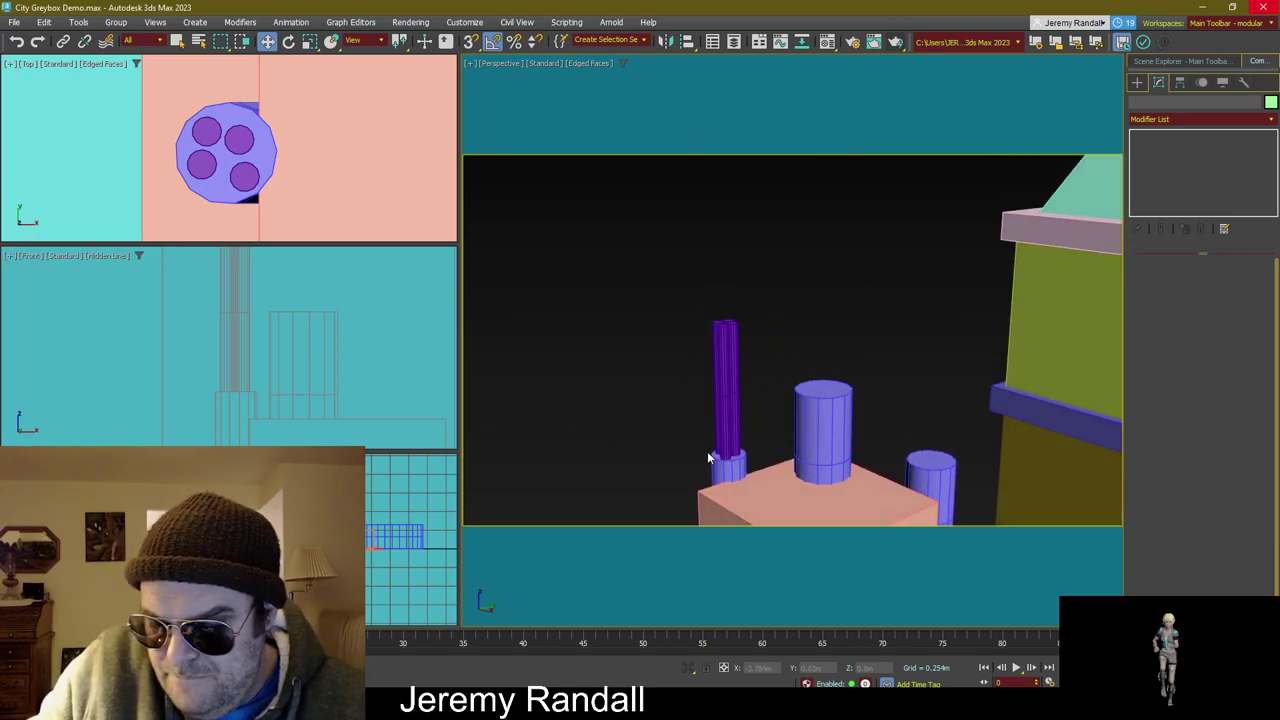
Step: Align Cylinder013 to the tall rod, lower it, and clone it as a capping cylinder
click(728, 458)
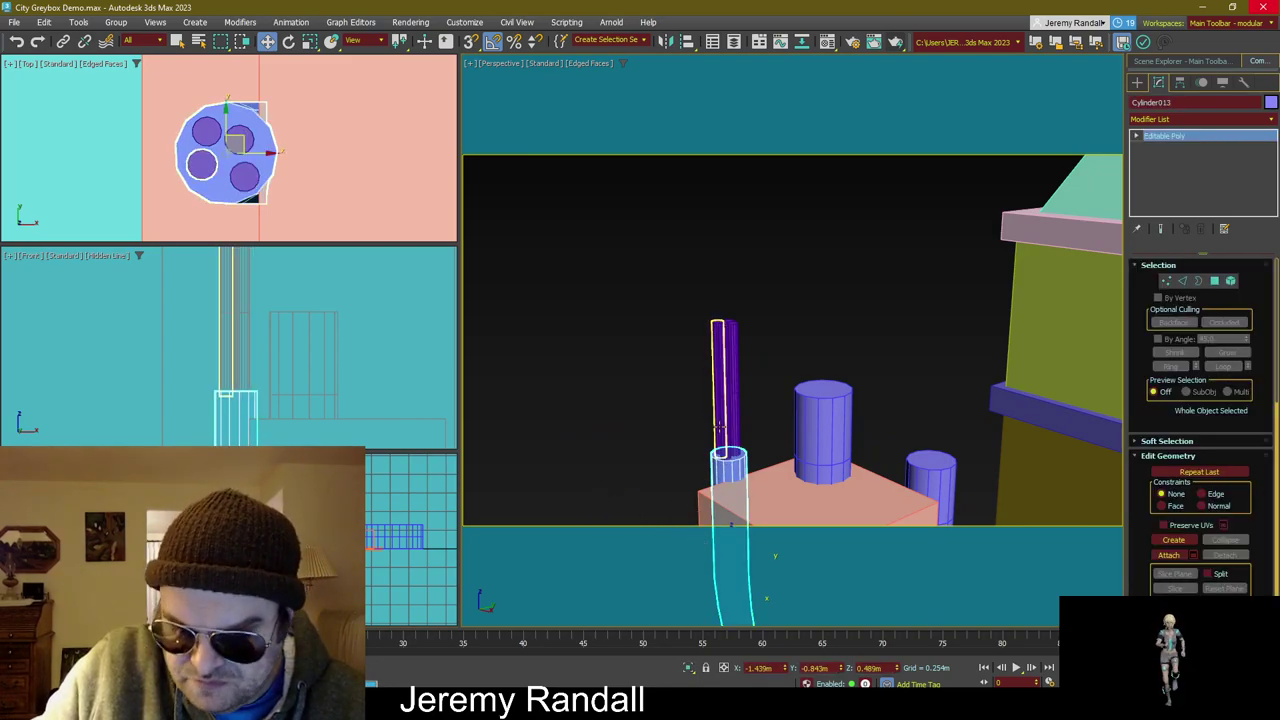
alt+middle_drag(735, 445, 760, 462)
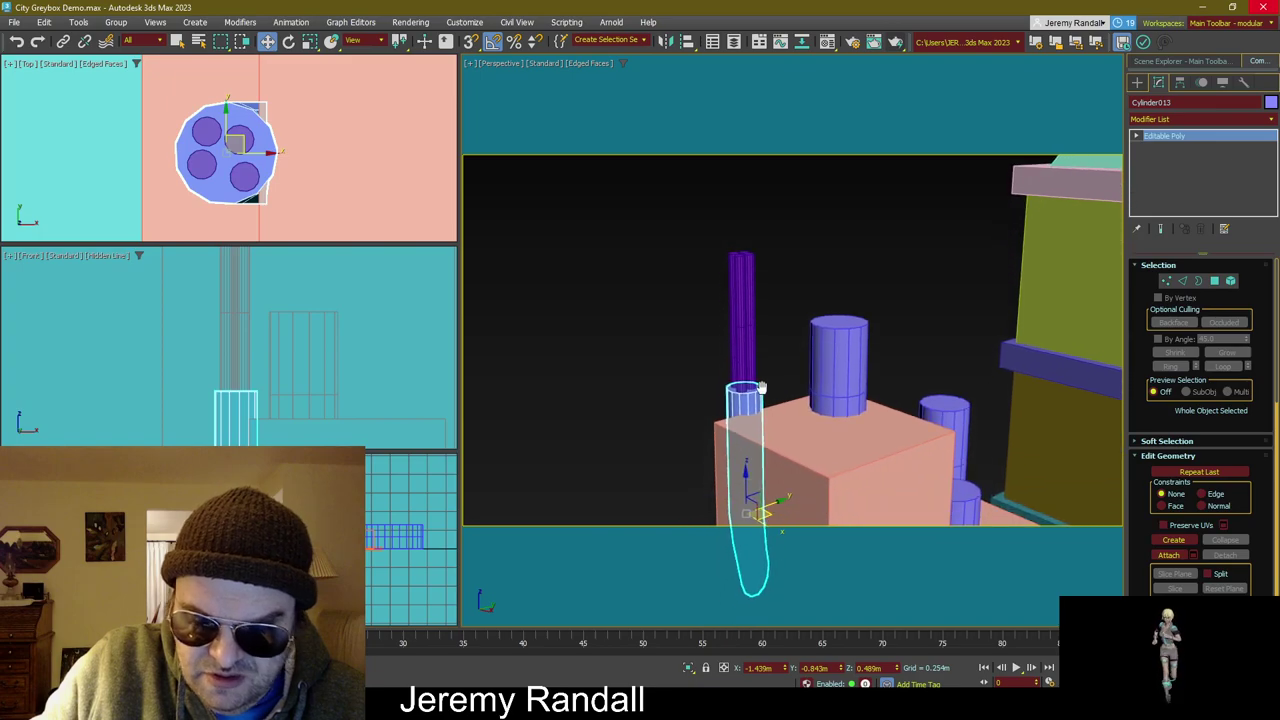
key(shift+a)
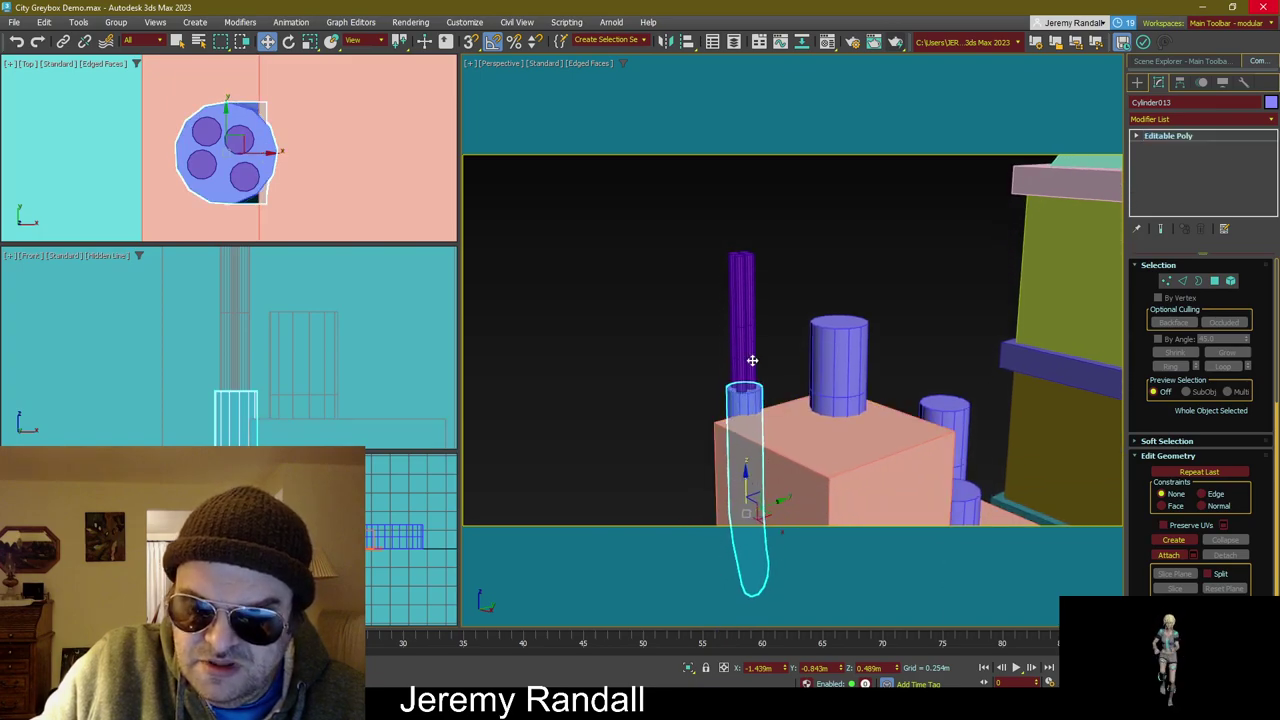
click(738, 265)
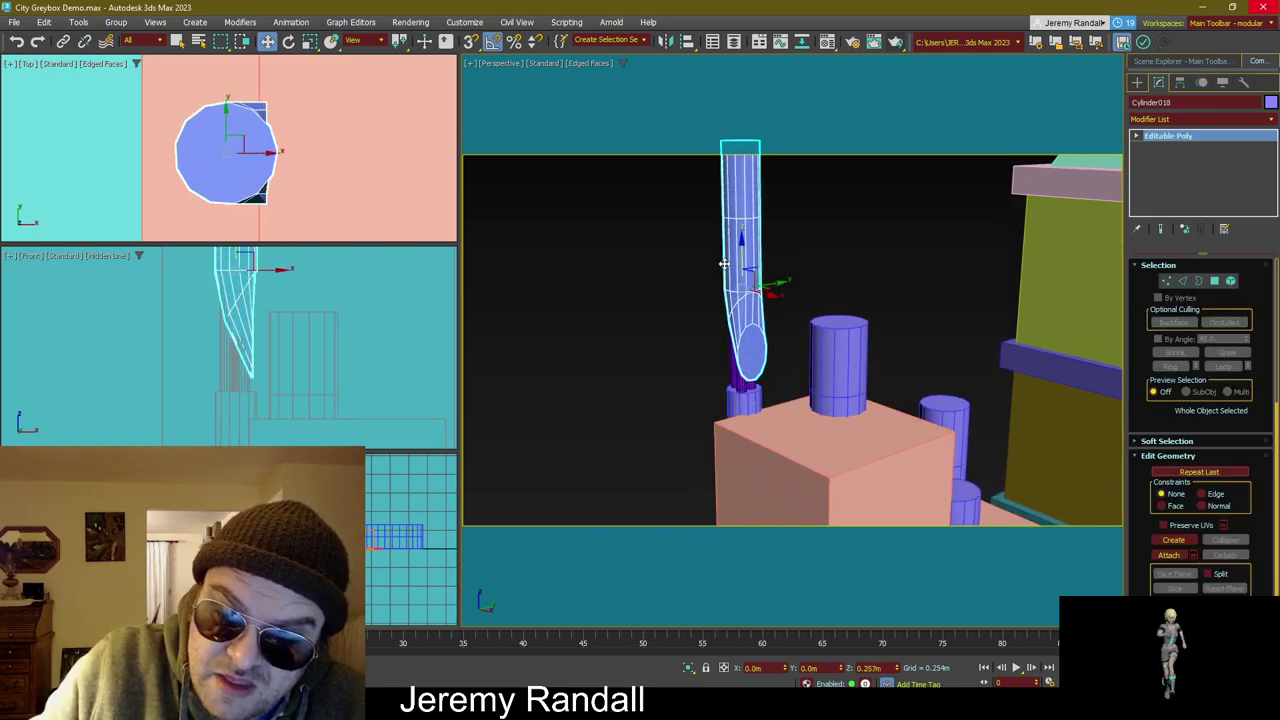
drag(723, 263, 705, 348)
shift+drag(759, 456, 760, 452)
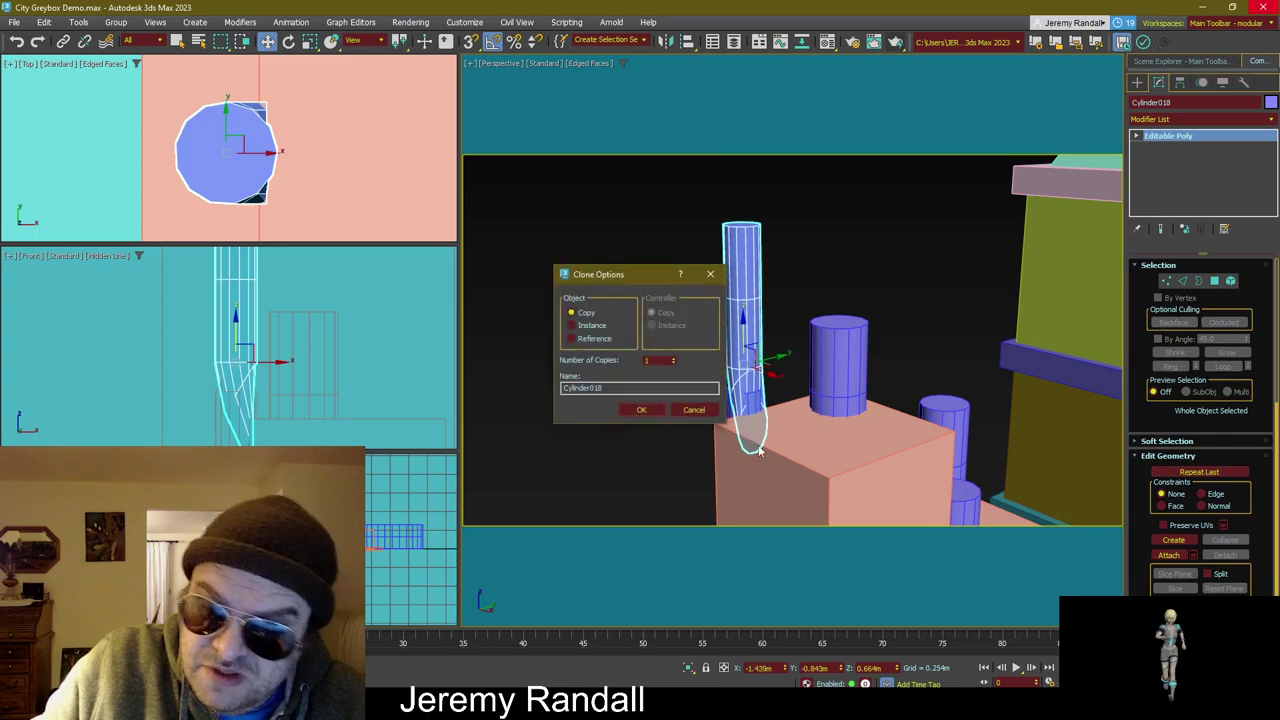
click(643, 410)
Step: Delete the tall cylinder's lower faces in Polygon mode
key(4)
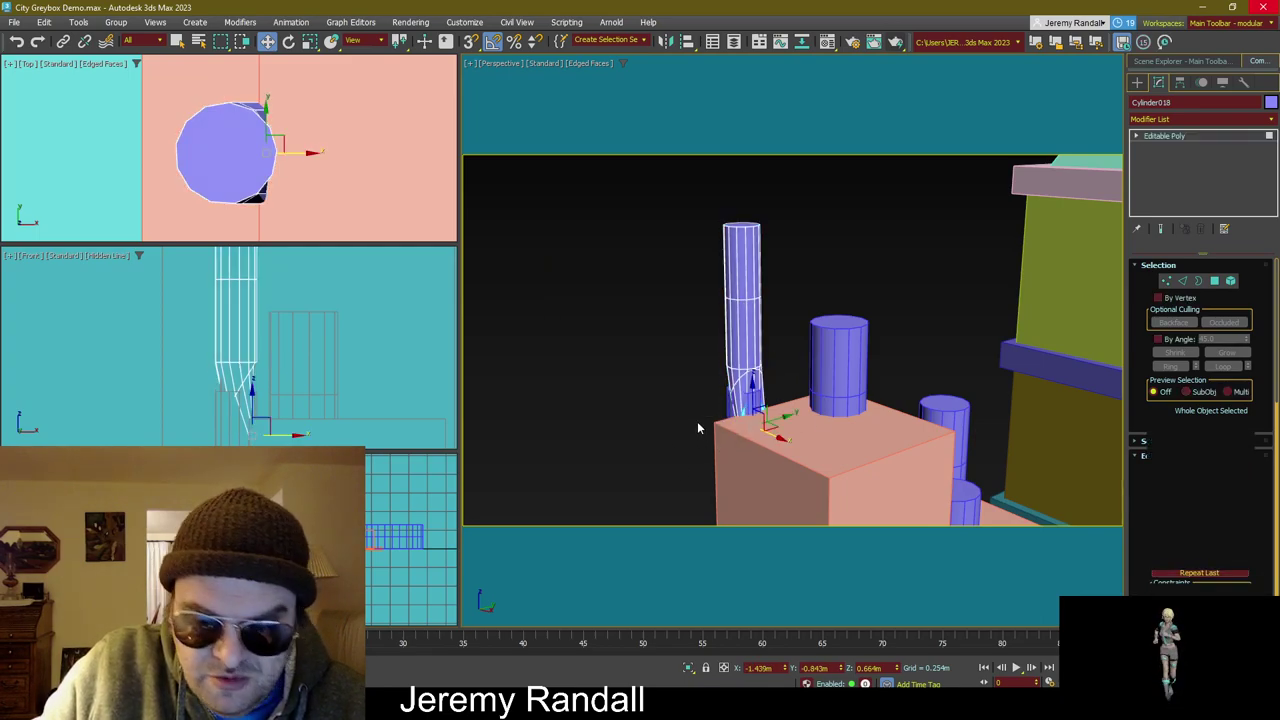
drag(840, 481, 839, 475)
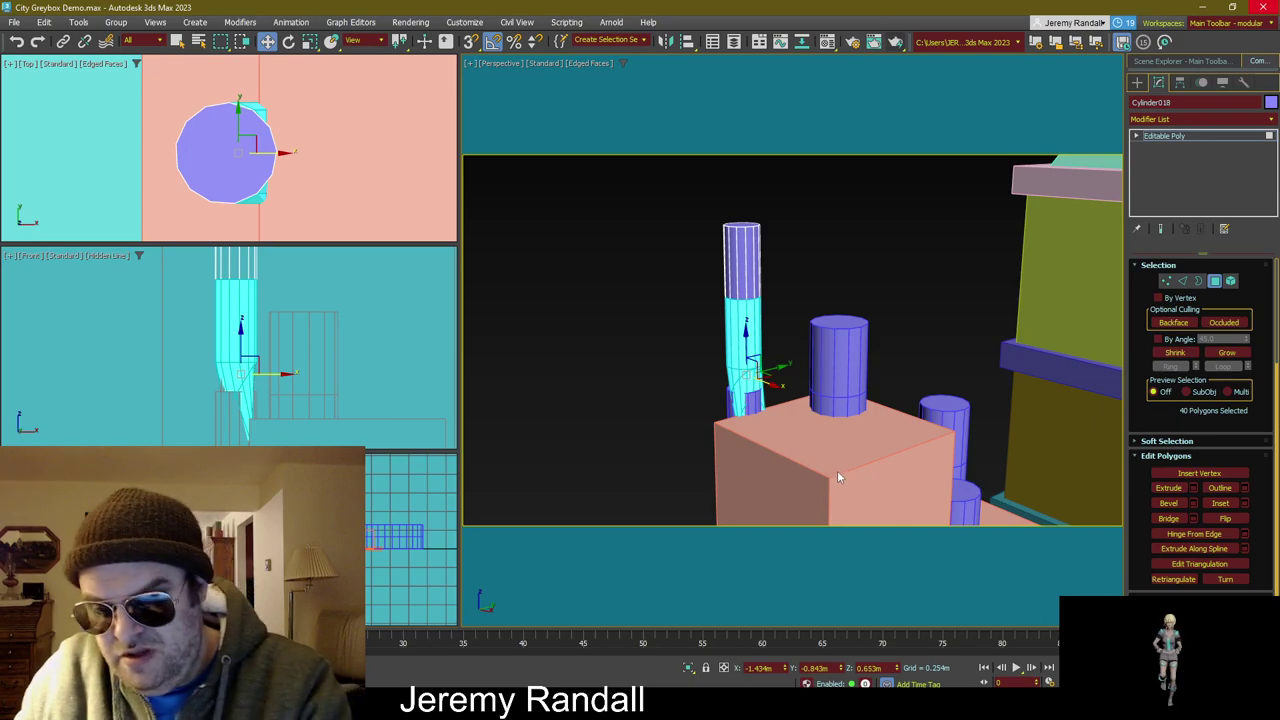
key(Delete)
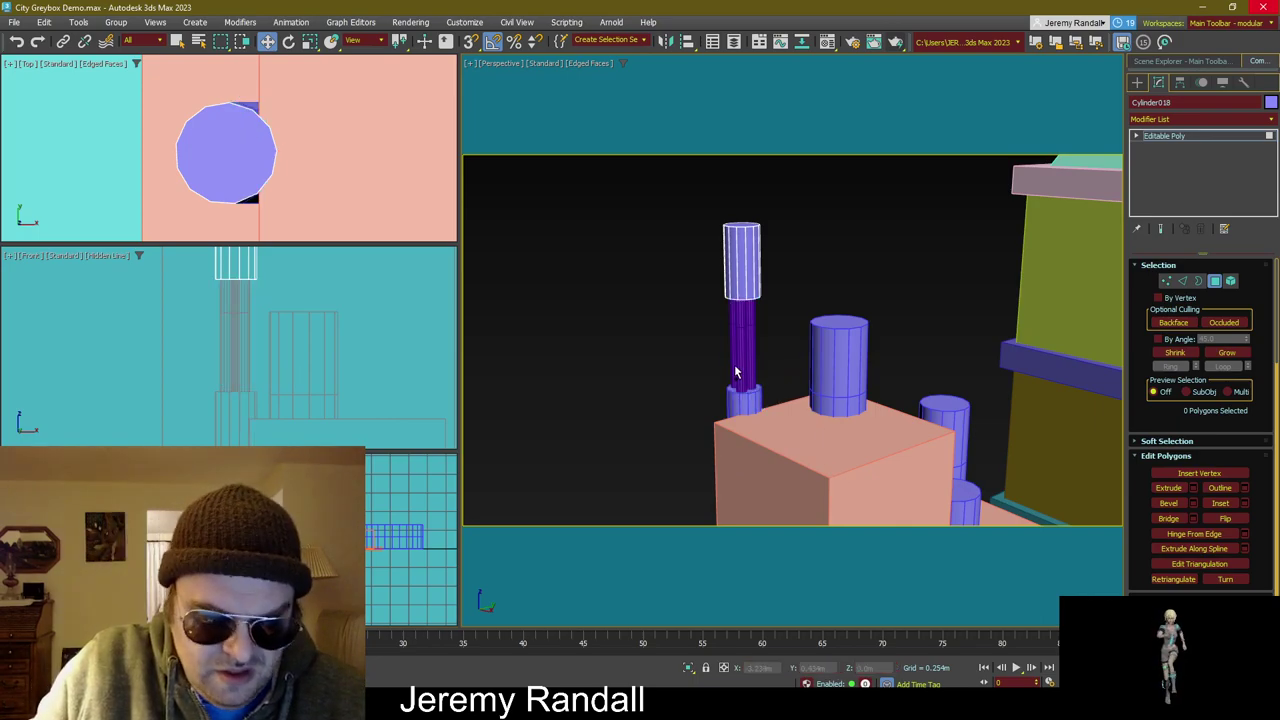
middle_drag(737, 380, 834, 346)
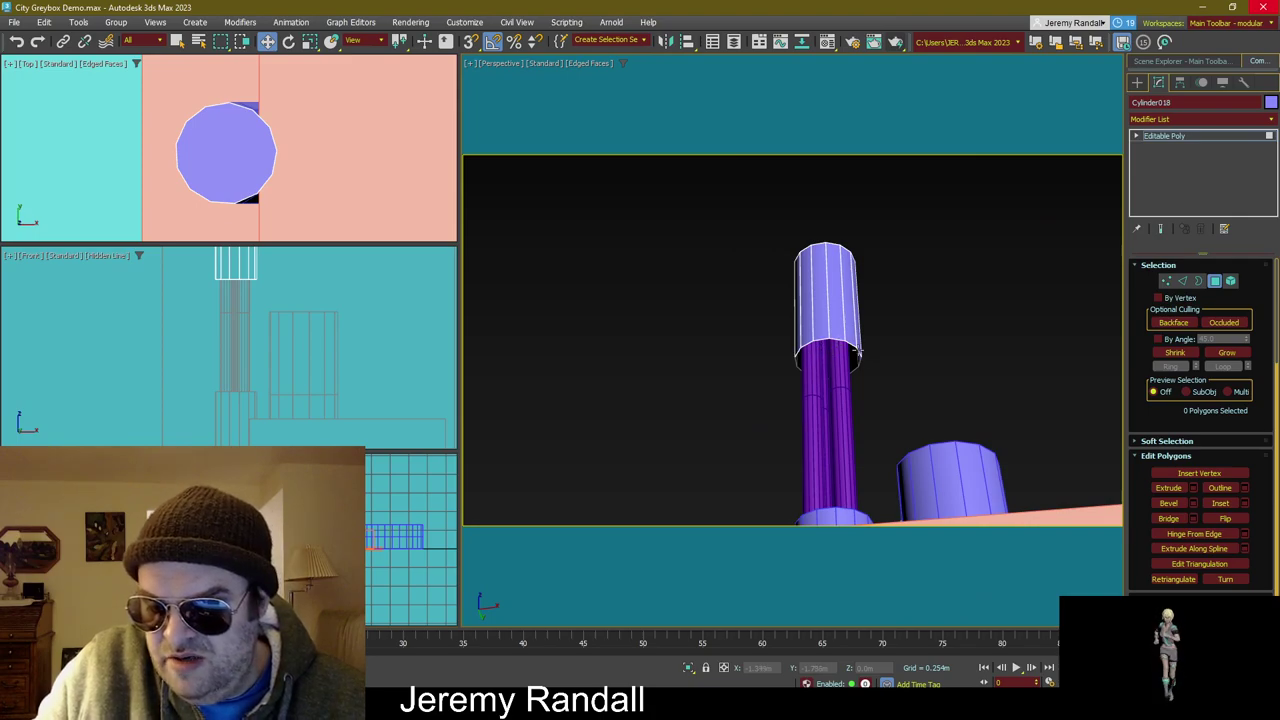
Step: Nudge the whole capping cylinder slightly along X and deselect it
click(1216, 281)
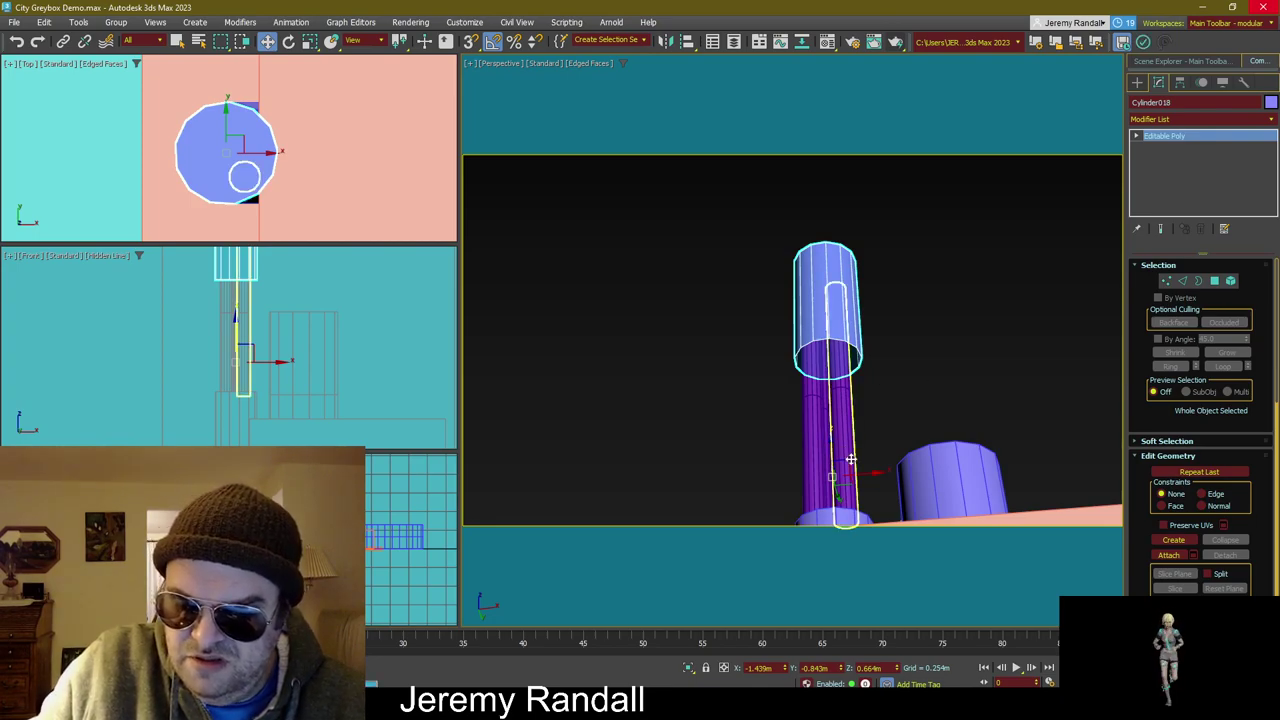
drag(872, 472, 870, 461)
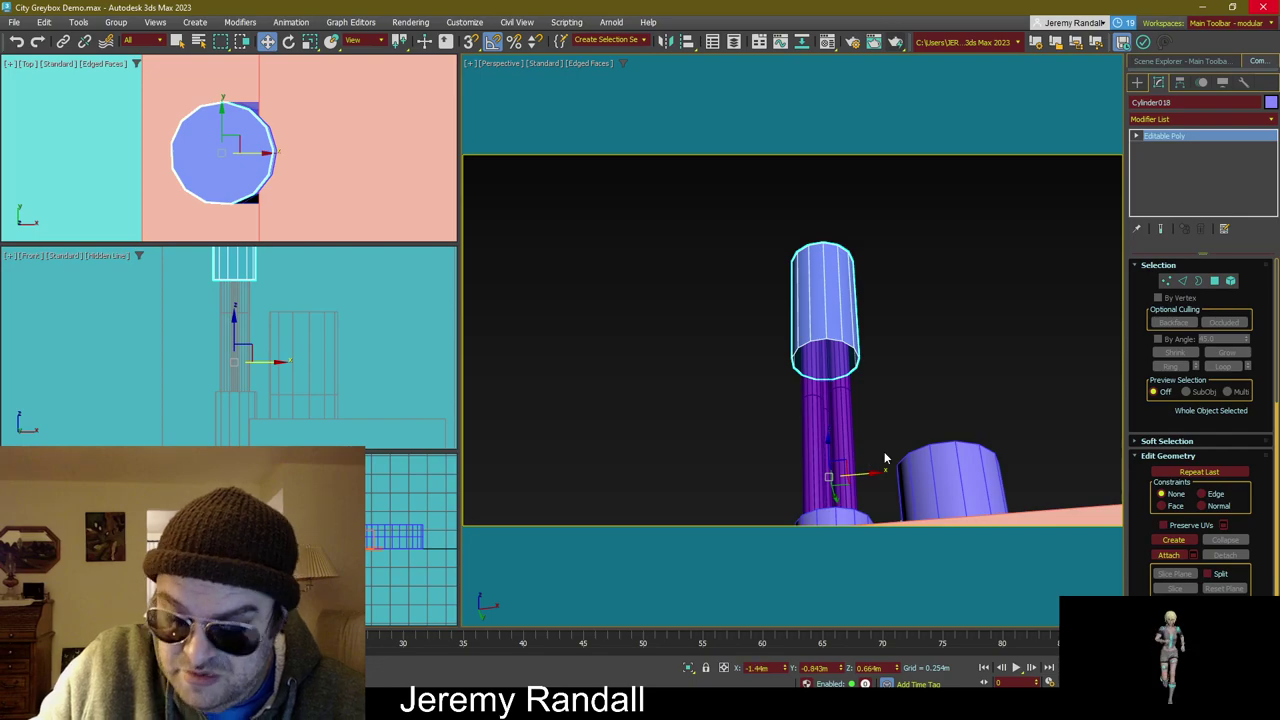
click(907, 347)
alt+middle_drag(920, 371, 910, 367)
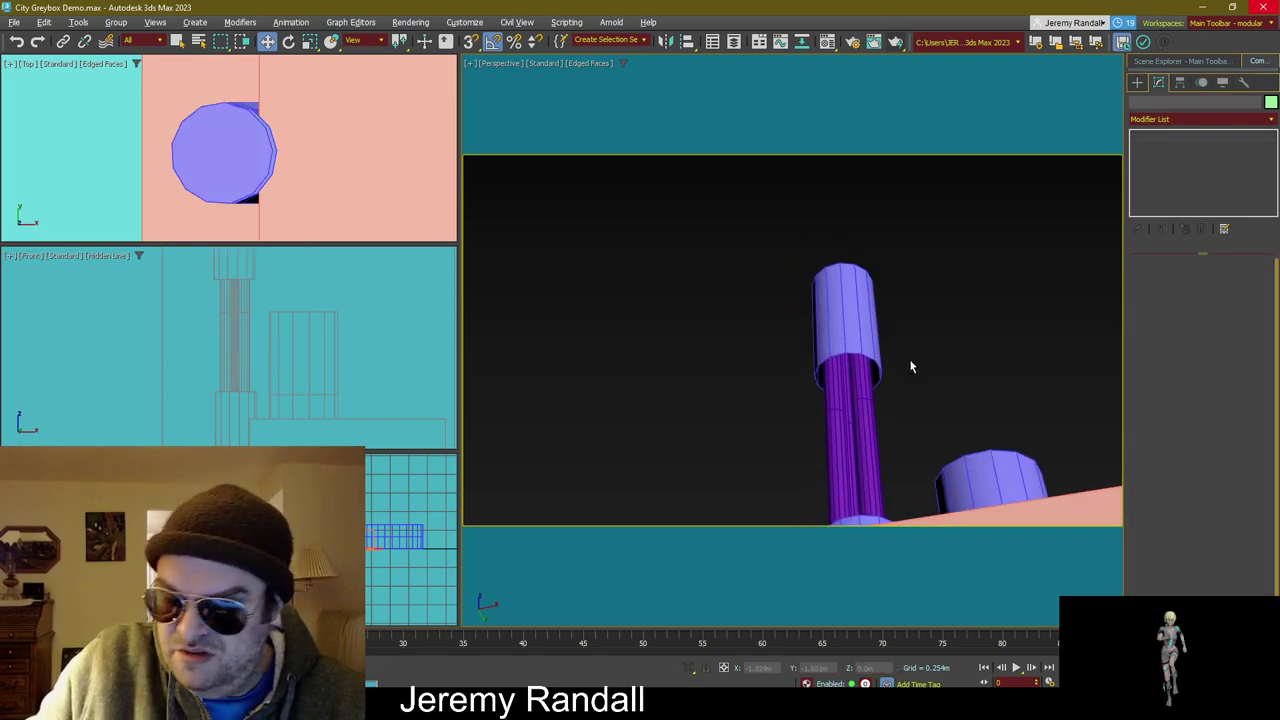
middle_drag(907, 287, 885, 240)
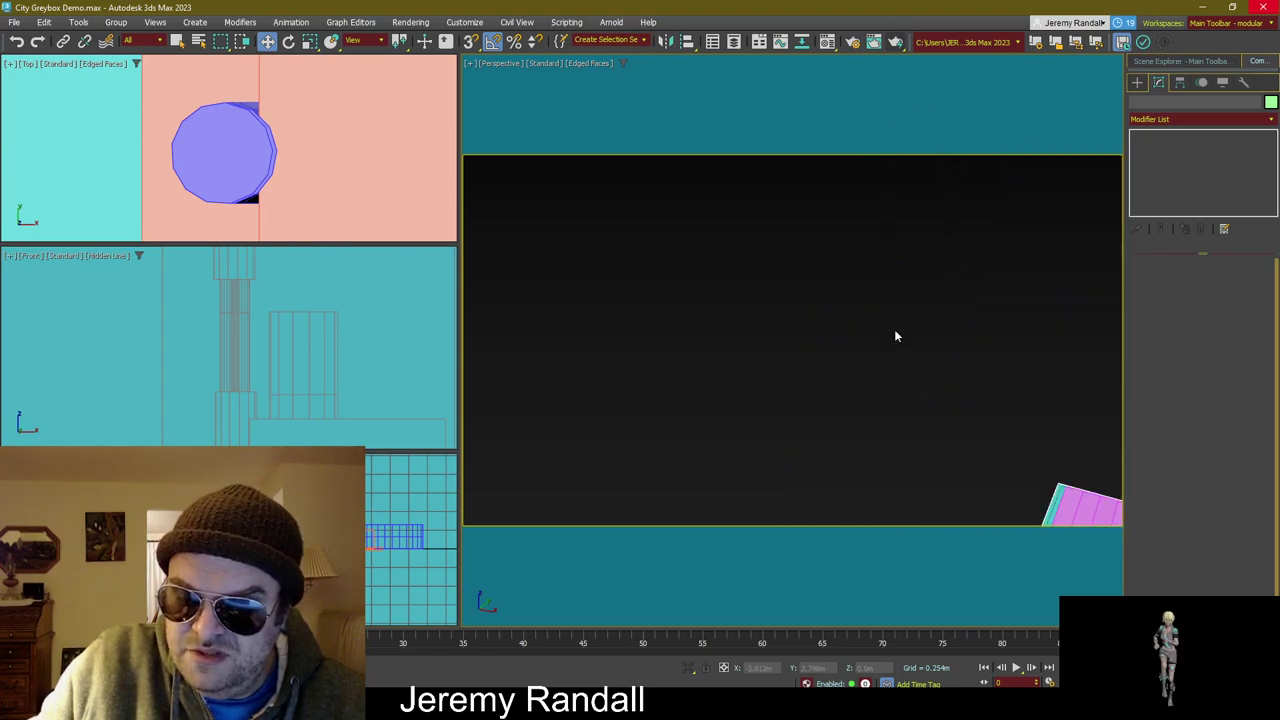
Step: Box-select the purple rods, undoing an accidental move of the capping cylinder
middle_drag(896, 337, 934, 265)
drag(934, 265, 833, 221)
mouse_move(833, 221)
alt+middle_down()
mouse_move(871, 334)
mouse_move(829, 351)
mouse_move(783, 346)
mouse_move(822, 244)
alt+middle_up()
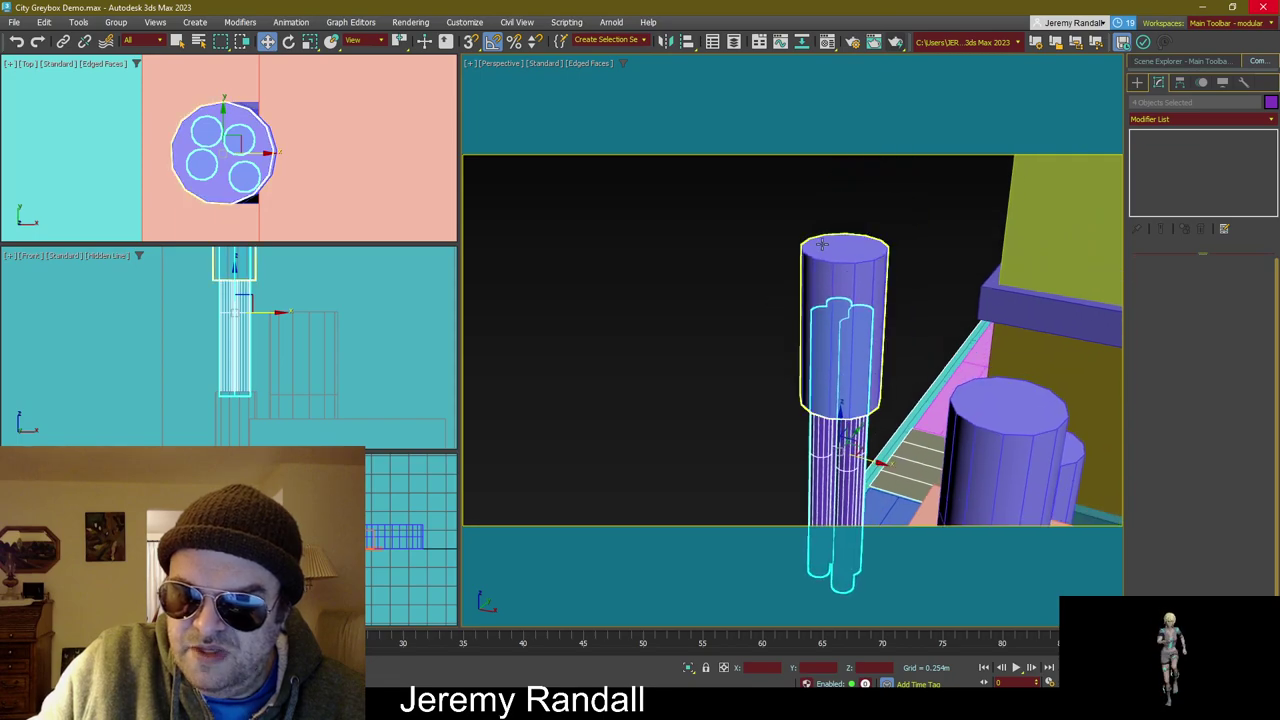
drag(822, 244, 847, 270)
key(ctrl+z)
key(z)
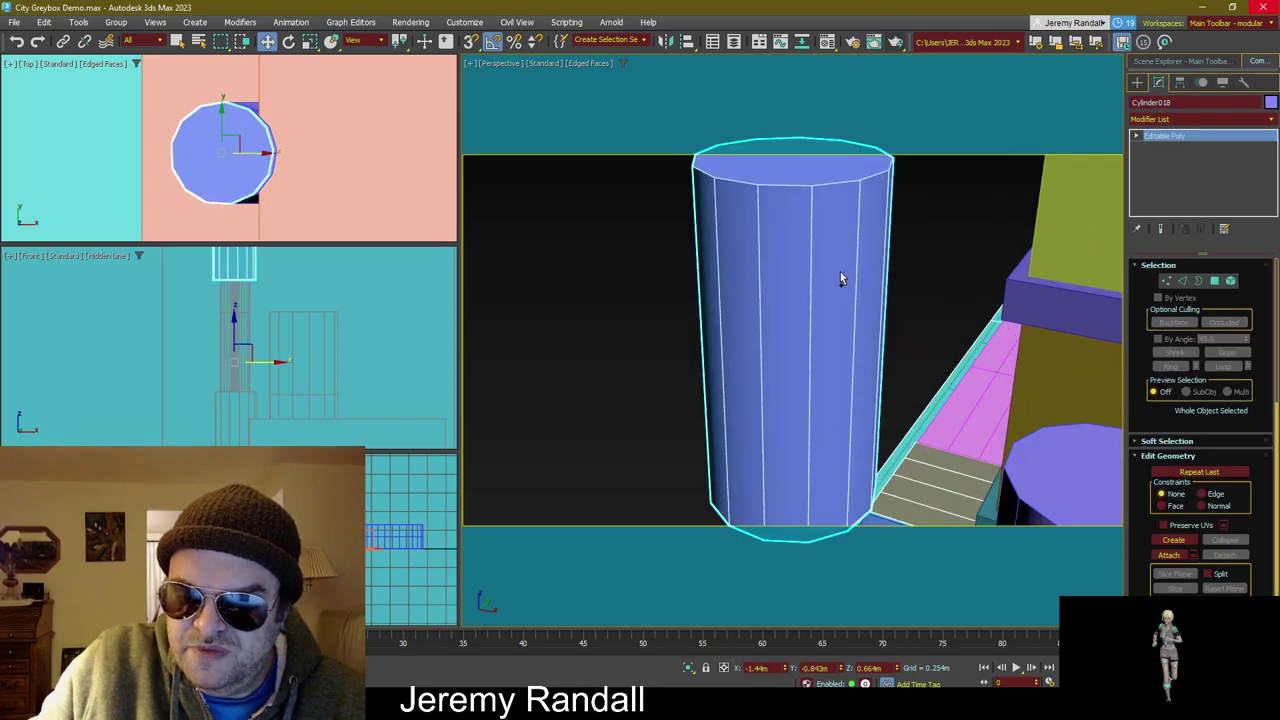
scroll(841, 275, down, 3)
alt+middle_drag(841, 275, 851, 317)
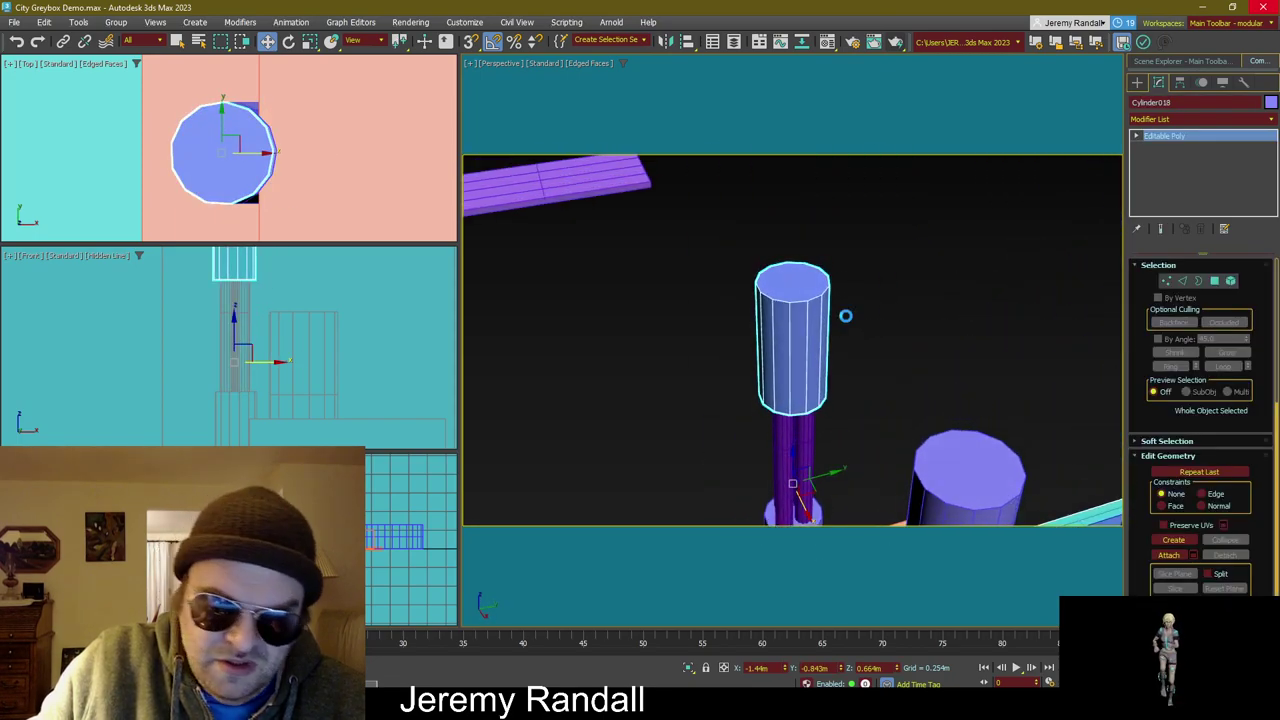
alt+middle_drag(852, 409, 837, 369)
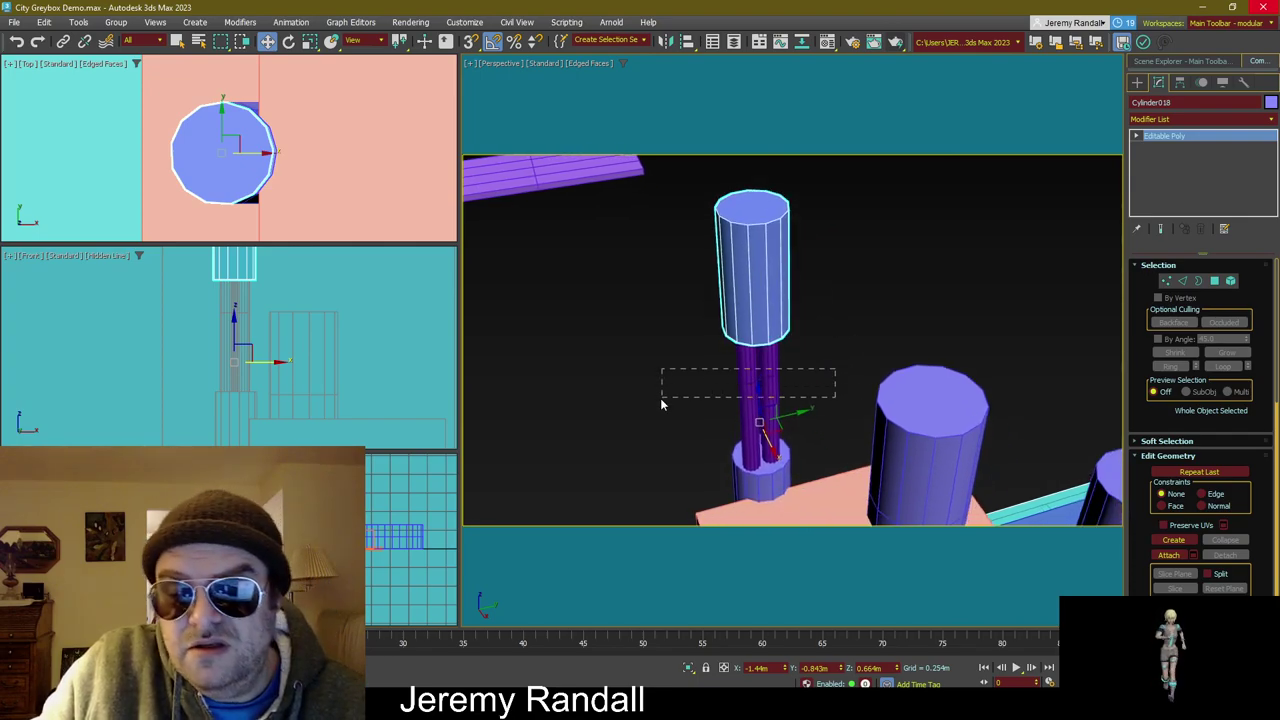
Step: Clone the four purple rods as copies raised straight up along Z
drag(660, 401, 660, 402)
alt+middle_drag(816, 260, 800, 355)
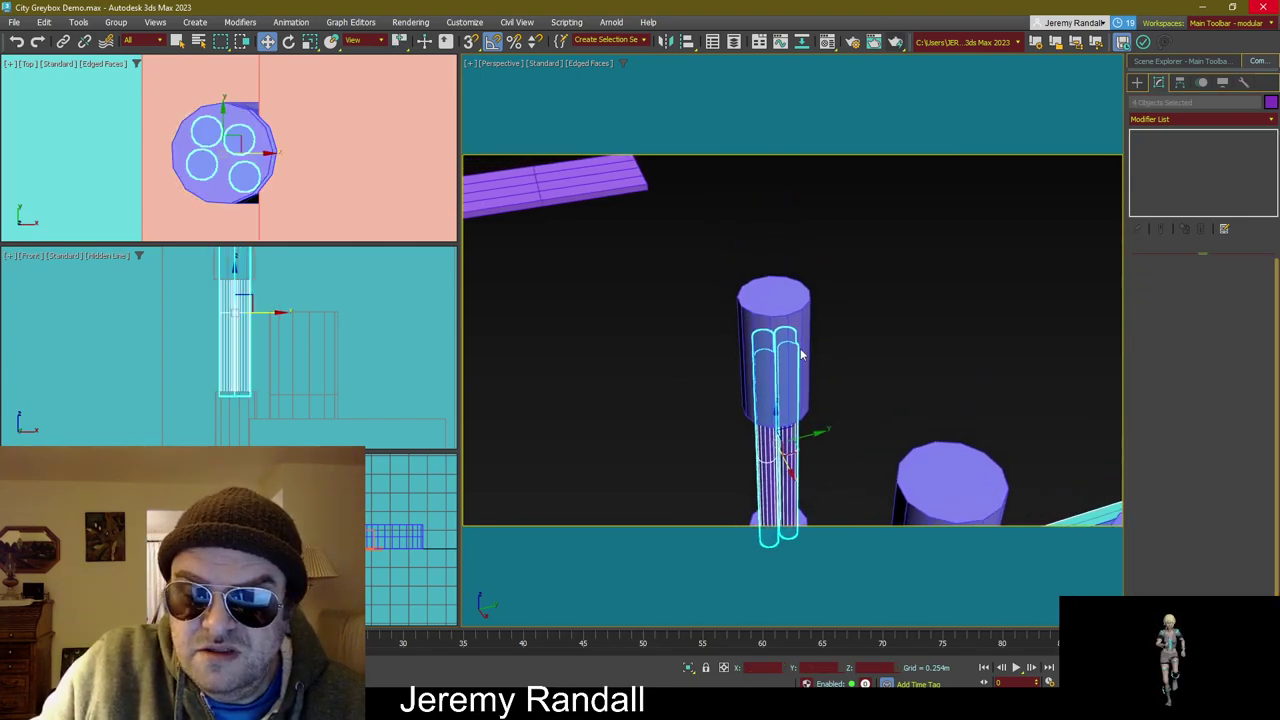
mouse_move(778, 345)
mouse_down()
mouse_move(774, 109)
mouse_move(763, 165)
mouse_up()
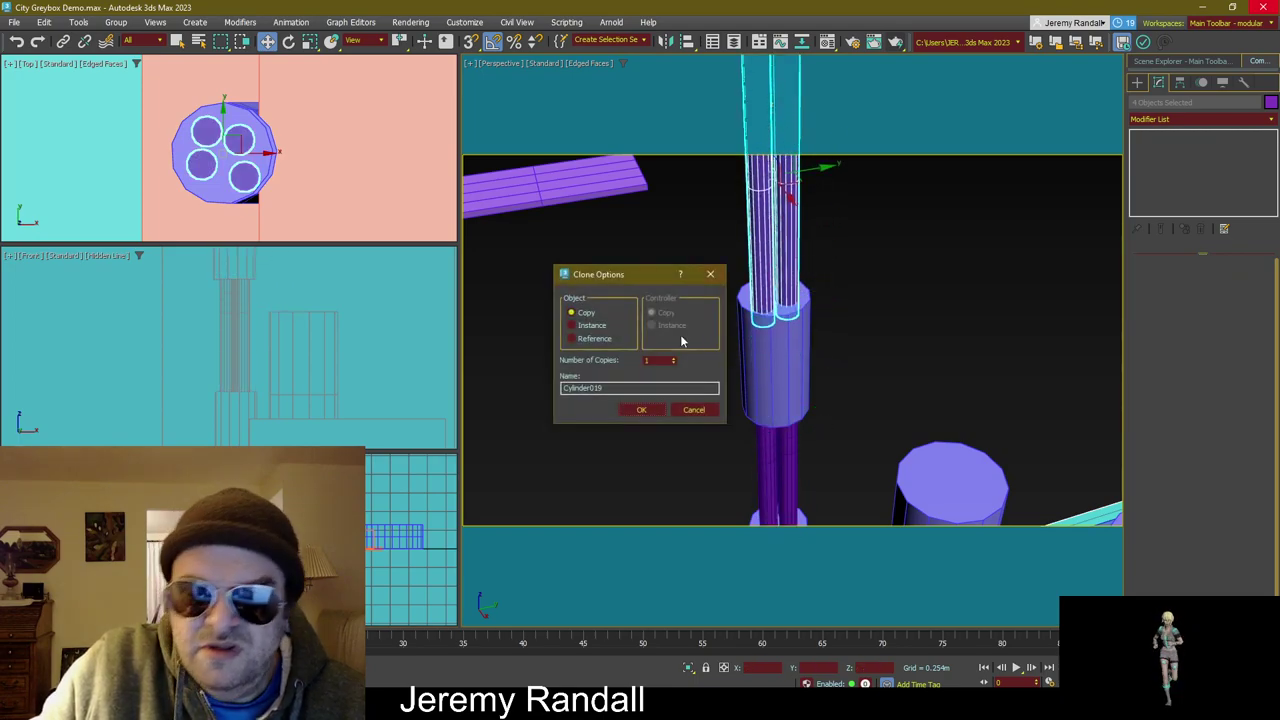
click(642, 410)
mouse_move(700, 400)
alt+middle_down()
mouse_move(835, 380)
mouse_move(914, 317)
mouse_move(945, 311)
alt+middle_up()
click(1179, 82)
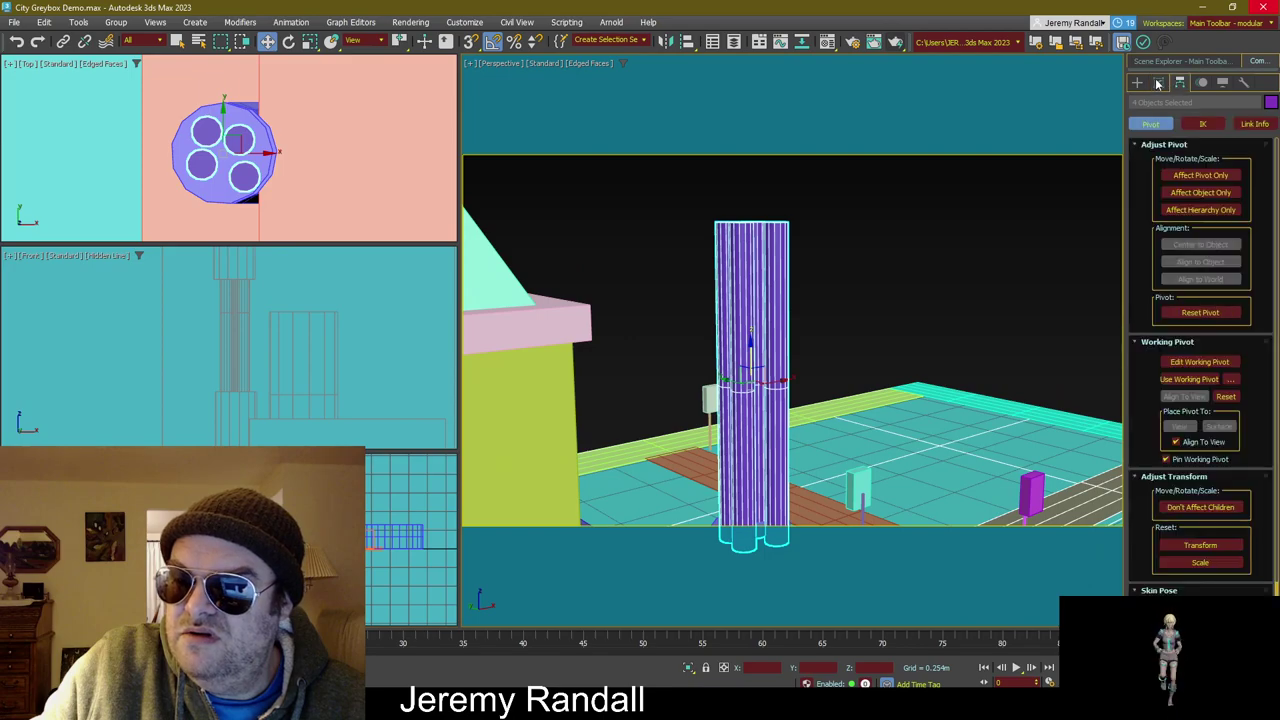
click(1158, 82)
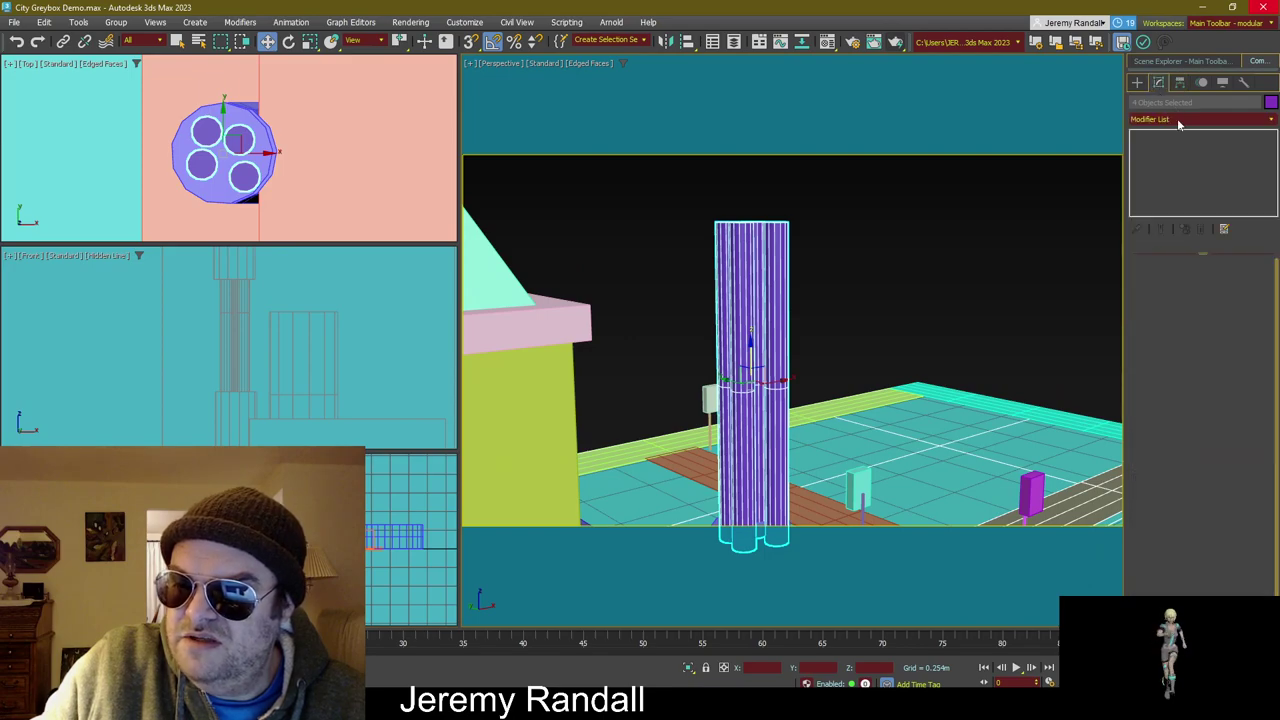
Step: Add an FFD 4x4x4 modifier to the rod bundle and enter its Control Points level
click(1177, 118)
scroll(1179, 122, down, 1)
key(f)
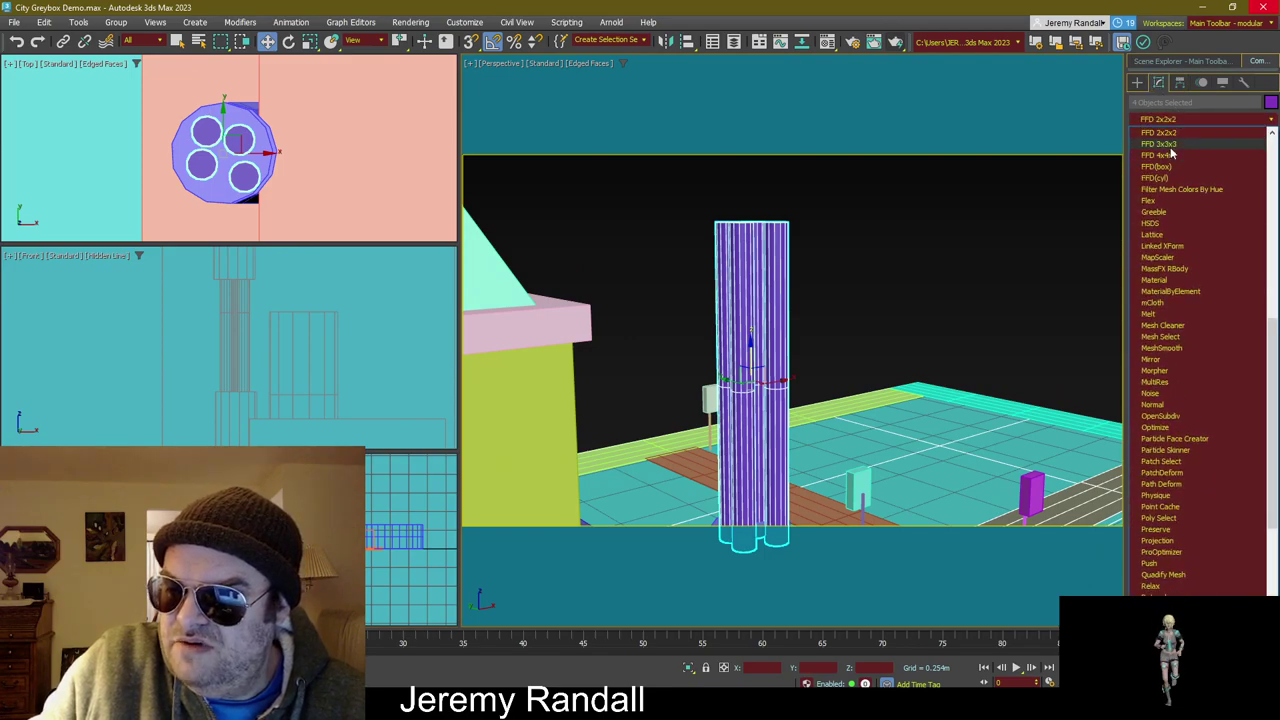
click(1173, 154)
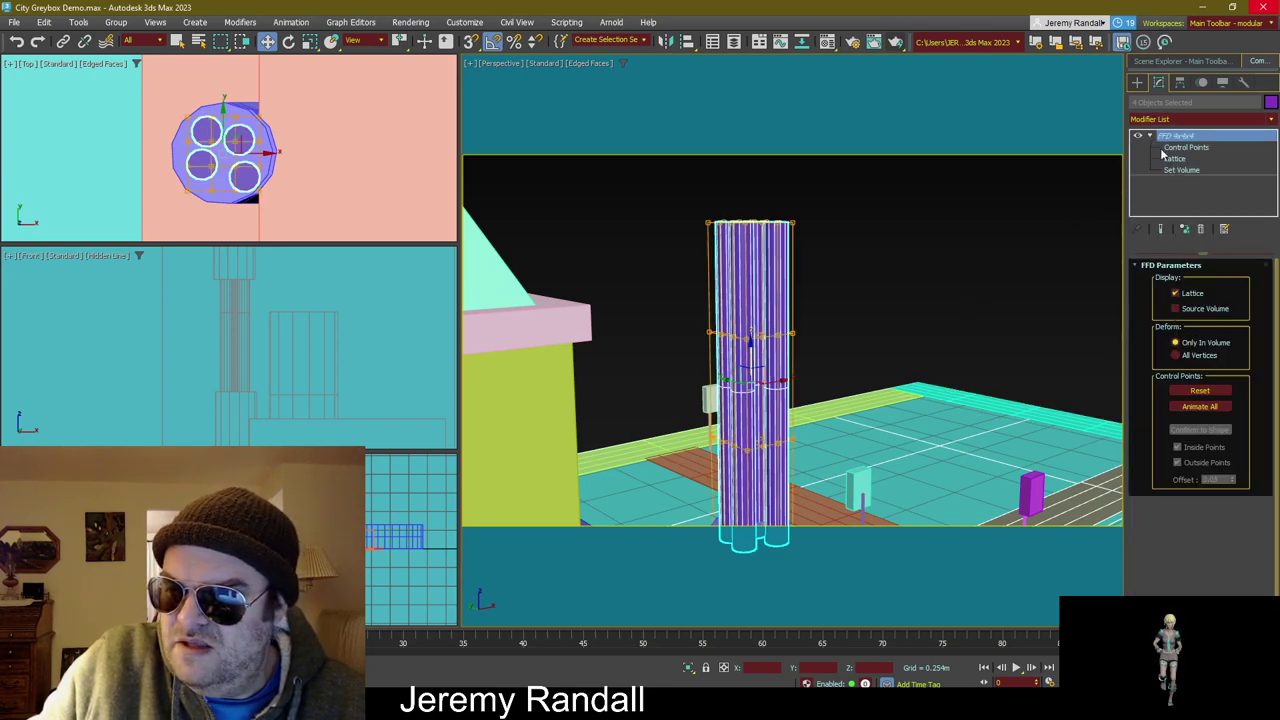
click(1183, 148)
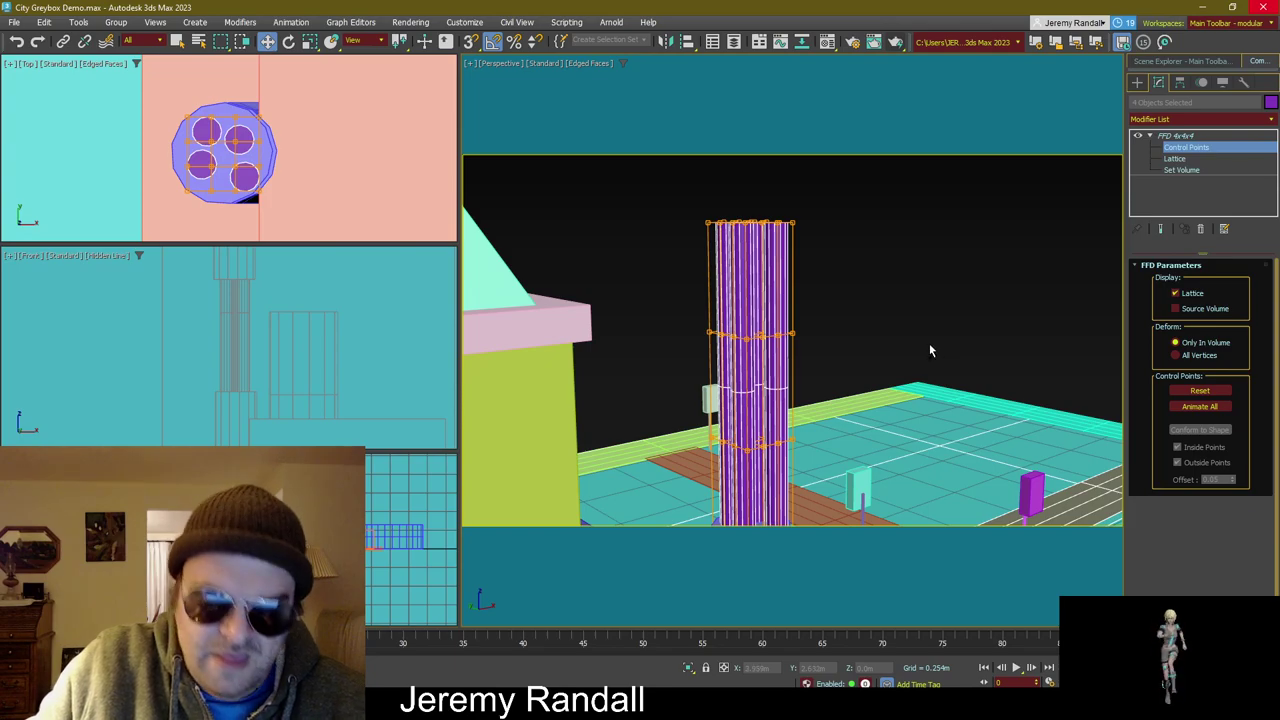
Step: Rotate the lattice control points to about -65 degrees on X
alt+middle_drag(856, 352, 953, 376)
scroll(999, 338, down, 5)
scroll(938, 378, up, 4)
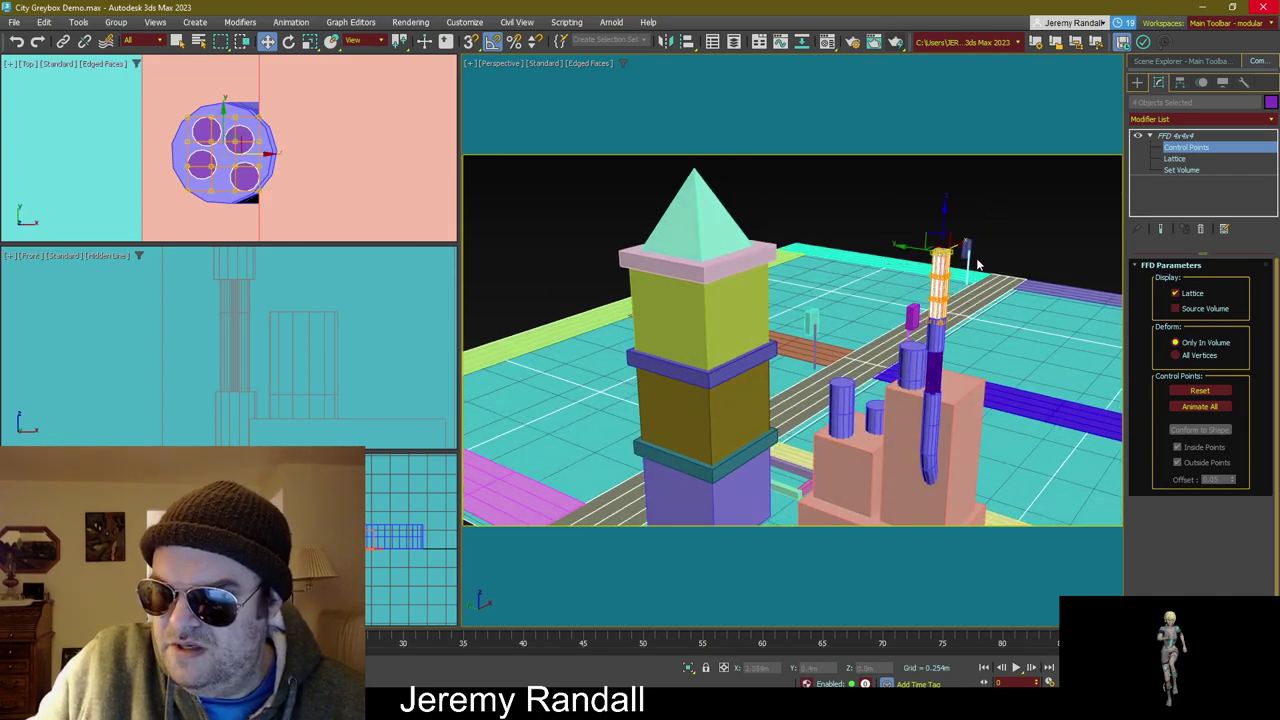
key(e)
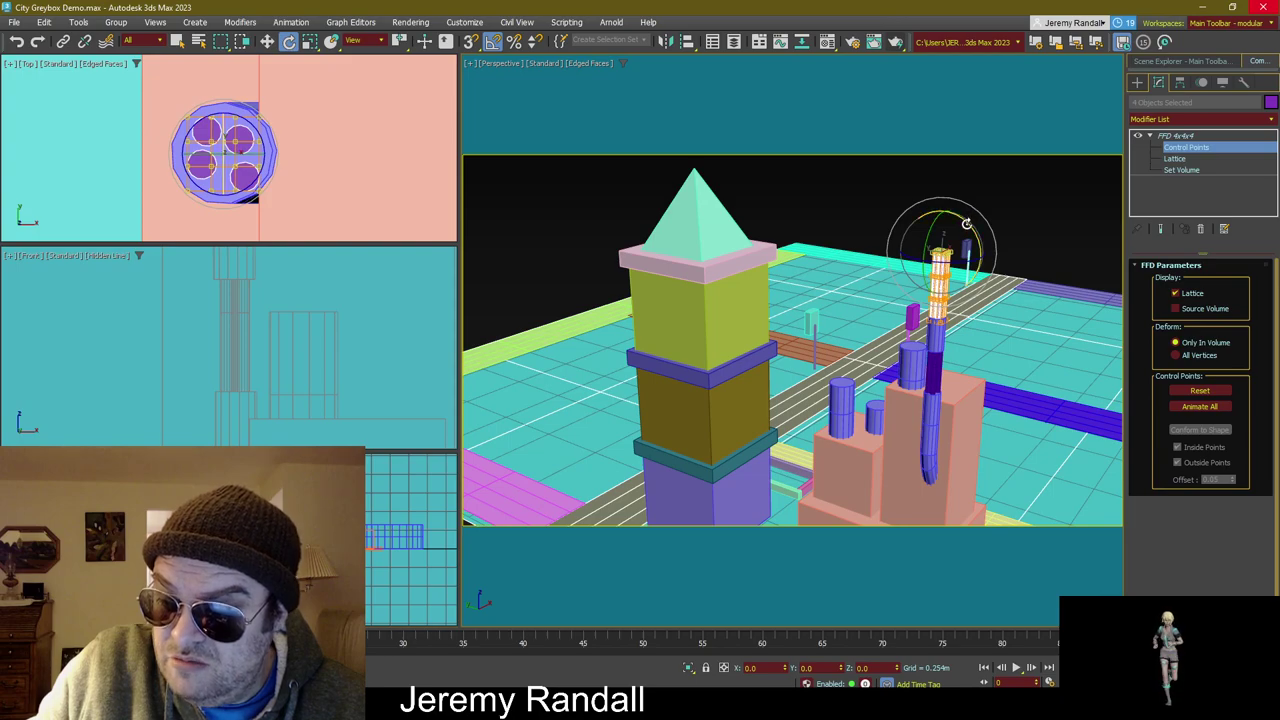
drag(966, 224, 949, 189)
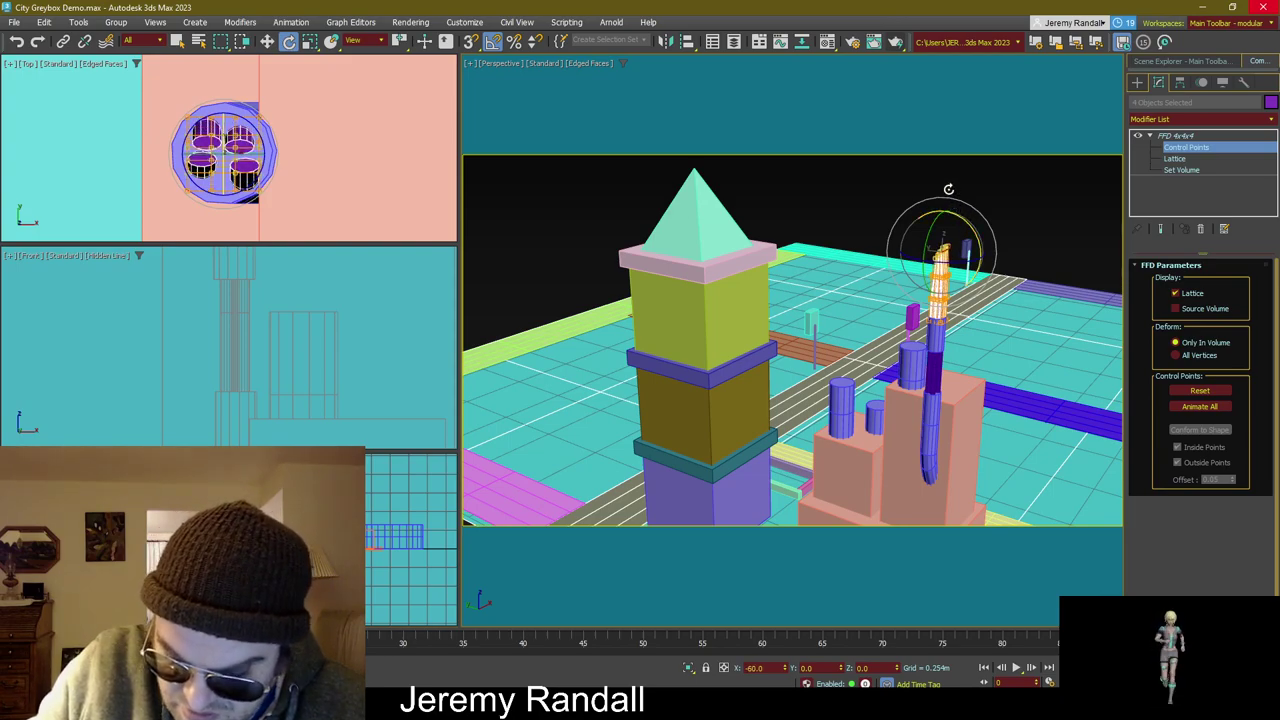
drag(949, 189, 928, 184)
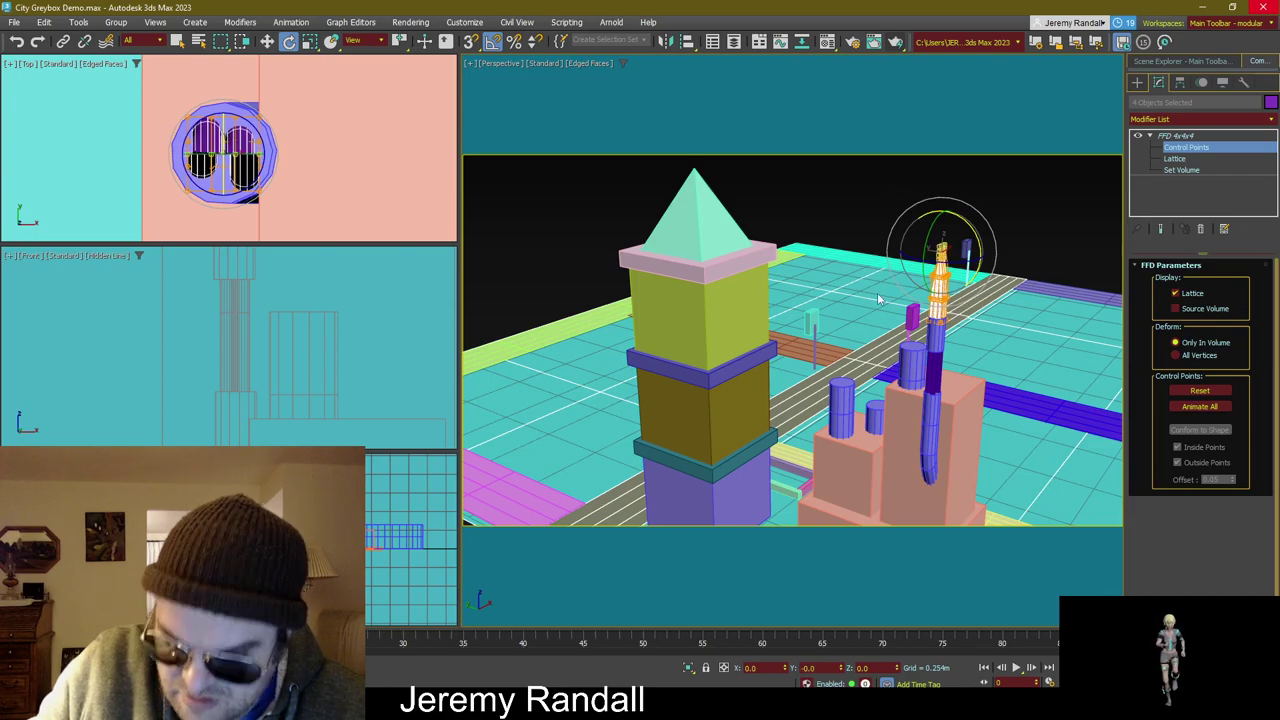
Step: Move the top control points to bend the rod column to the left
key(w)
alt+middle_drag(920, 209, 965, 287)
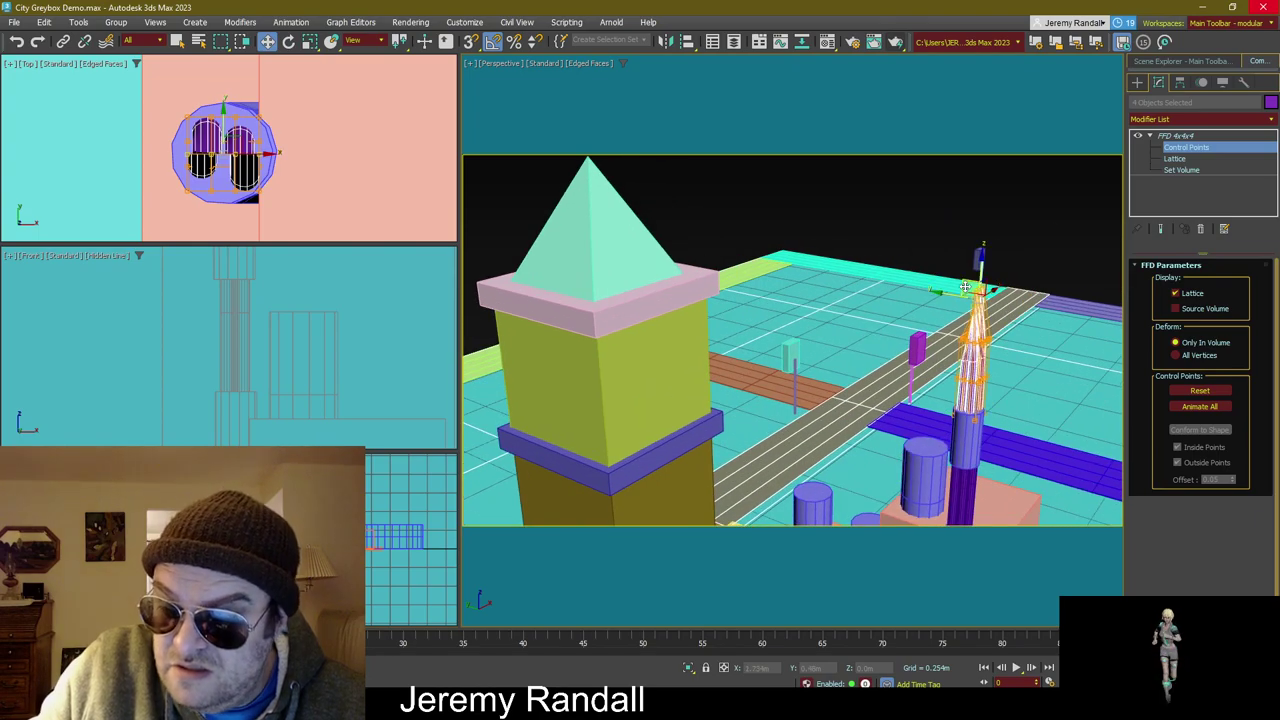
drag(957, 291, 886, 273)
alt+middle_drag(955, 370, 783, 347)
scroll(783, 347, up, 3)
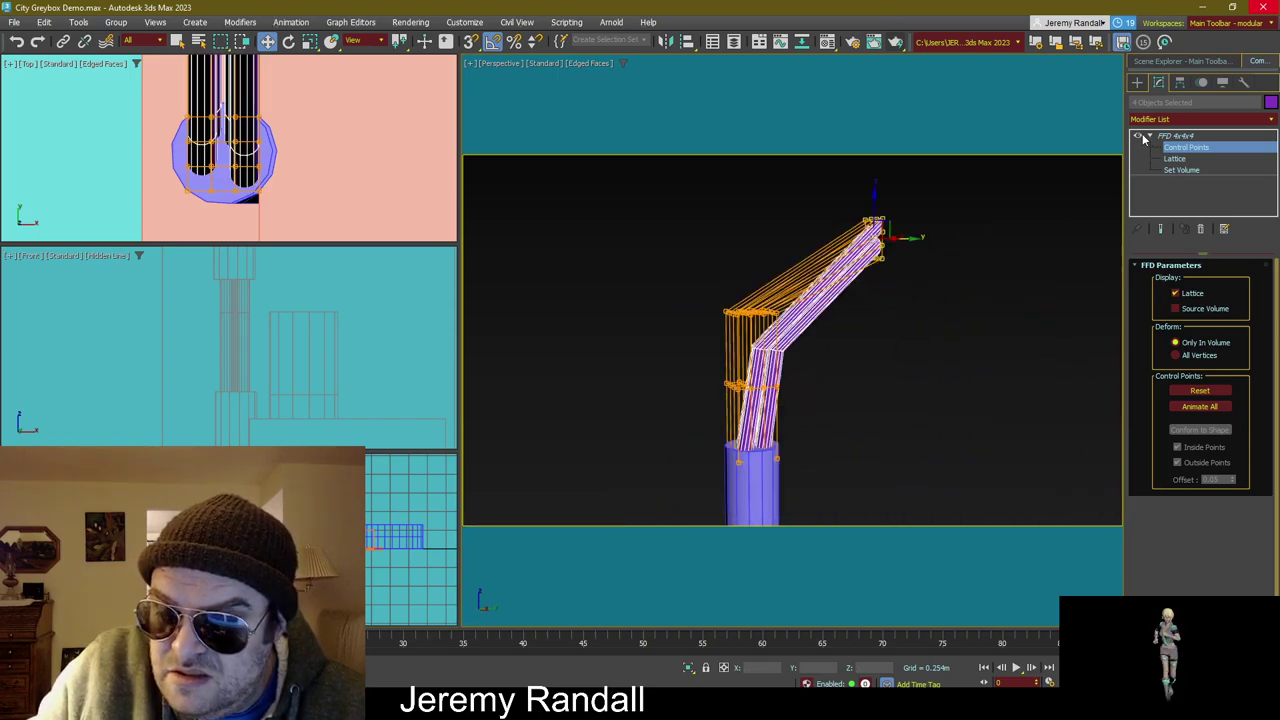
mouse_move(907, 324)
alt+middle_down()
mouse_move(886, 316)
mouse_move(895, 322)
alt+middle_up()
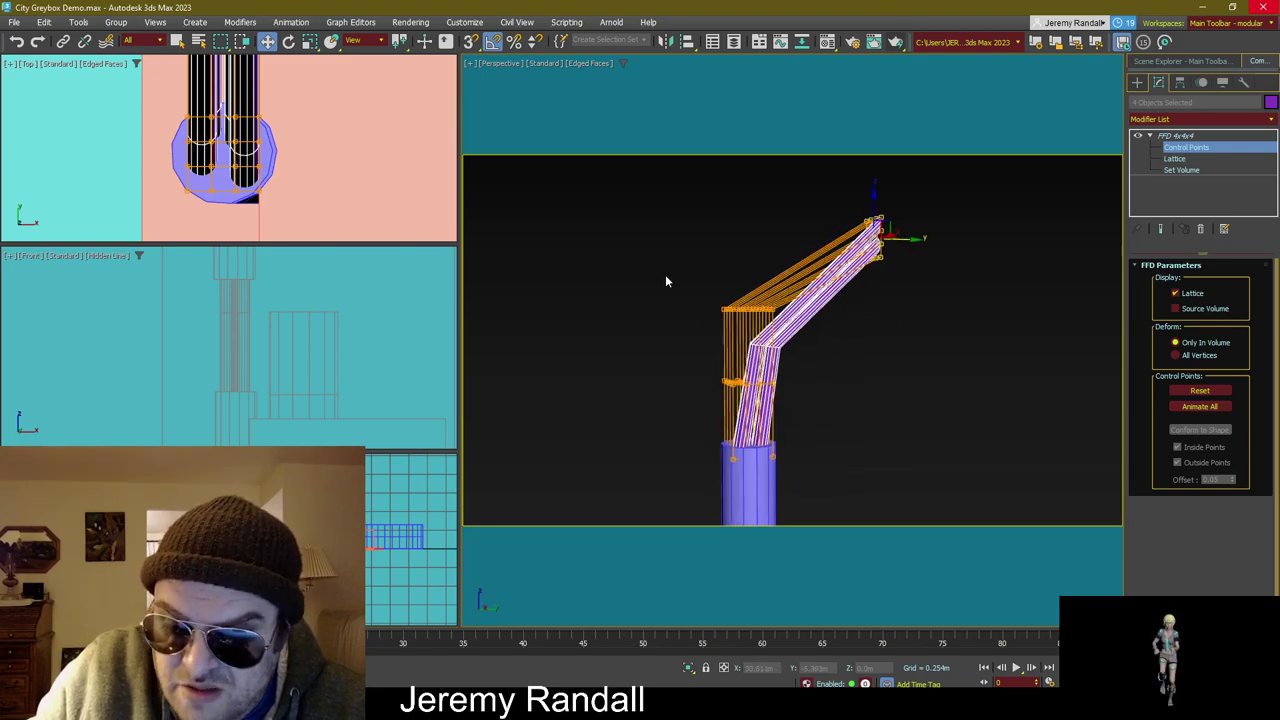
Step: Tilt the elbow row of control points to angle the arm, keeping the bend
drag(665, 281, 817, 363)
key(e)
drag(779, 296, 824, 225)
key(w)
key(ctrl+z)
key(ctrl+z)
key(ctrl+z)
key(ctrl+z)
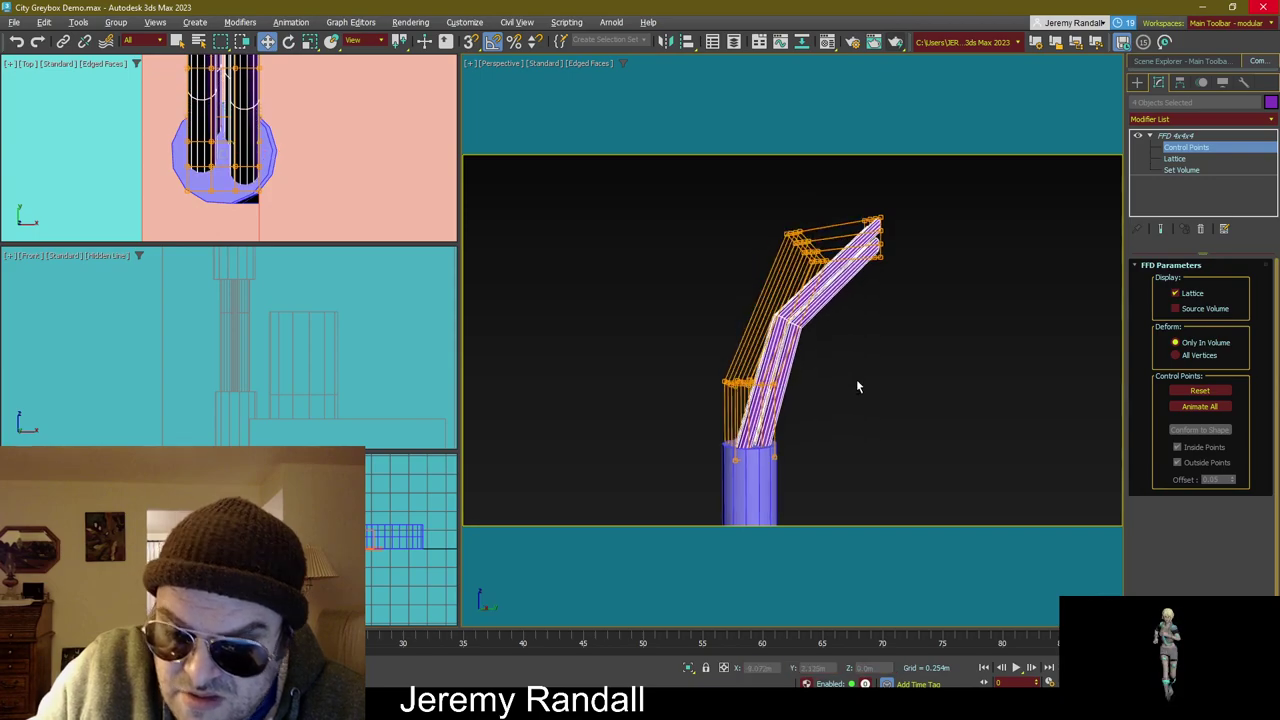
key(ctrl+y)
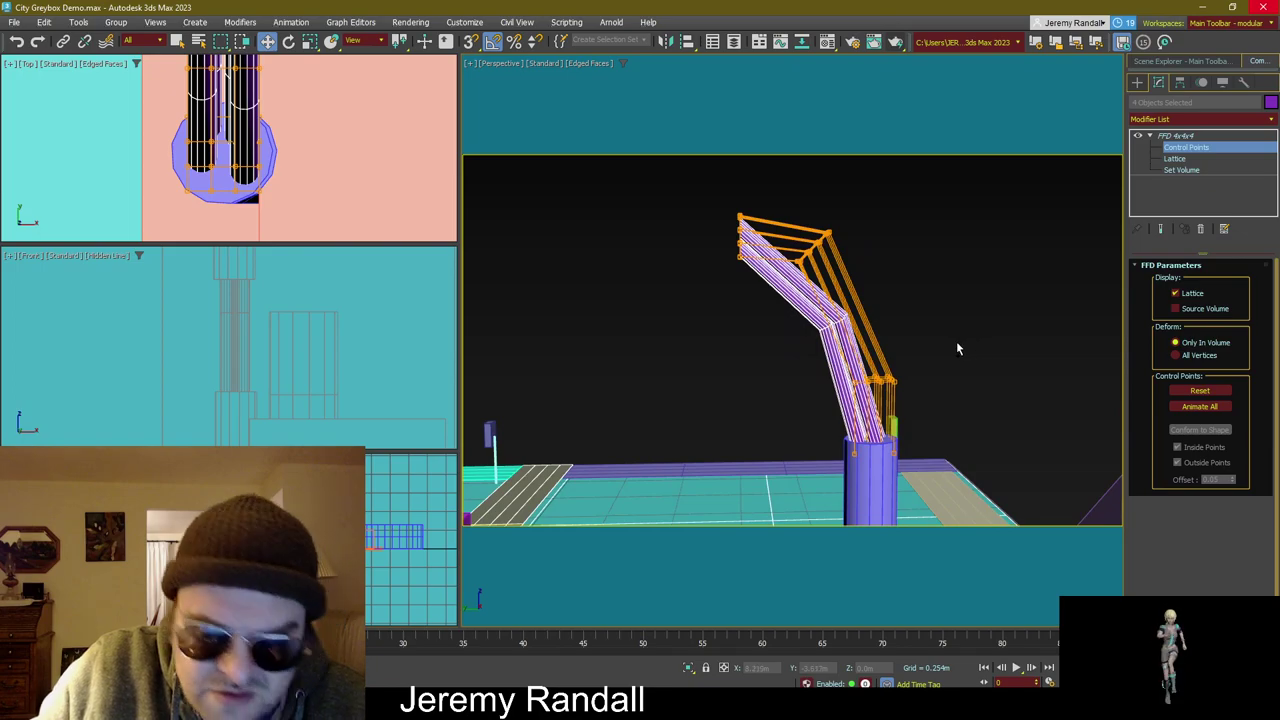
Step: Undo the change to the lower control points and deselect the lattice
scroll(956, 341, down, 2)
scroll(892, 274, up, 2)
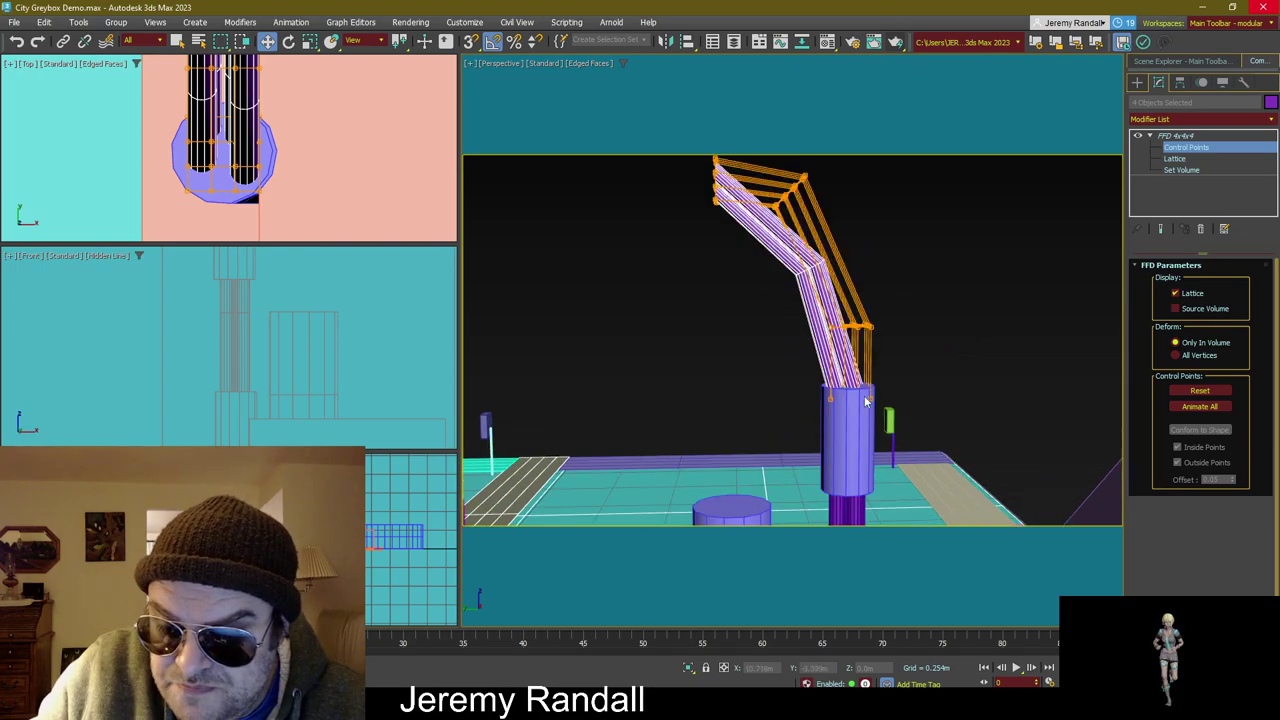
drag(765, 368, 843, 360)
key(ctrl+z)
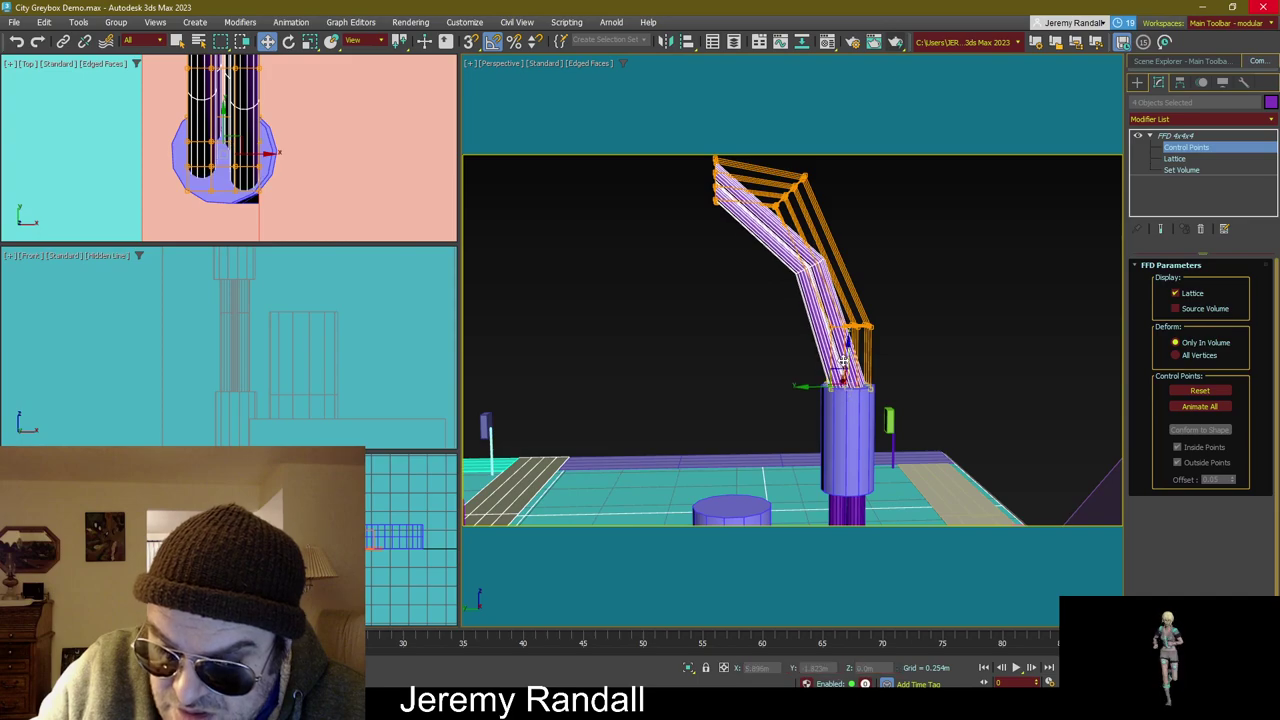
click(950, 276)
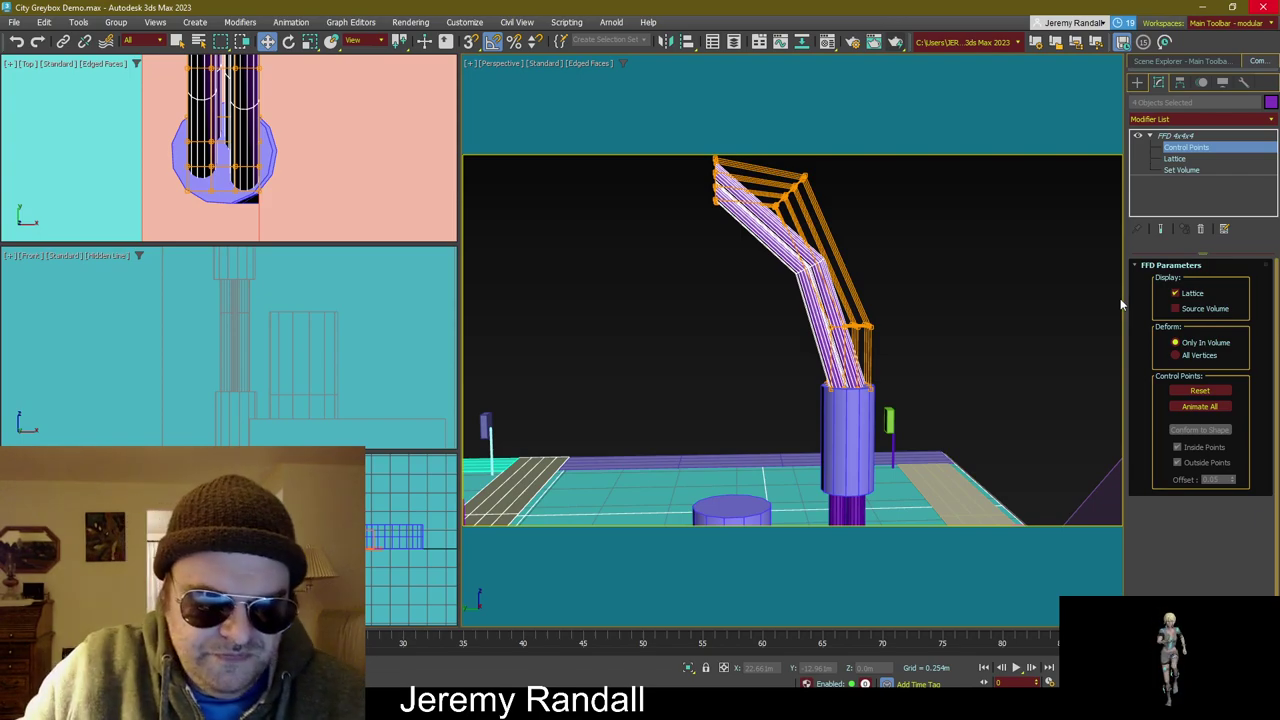
scroll(944, 373, up, 8)
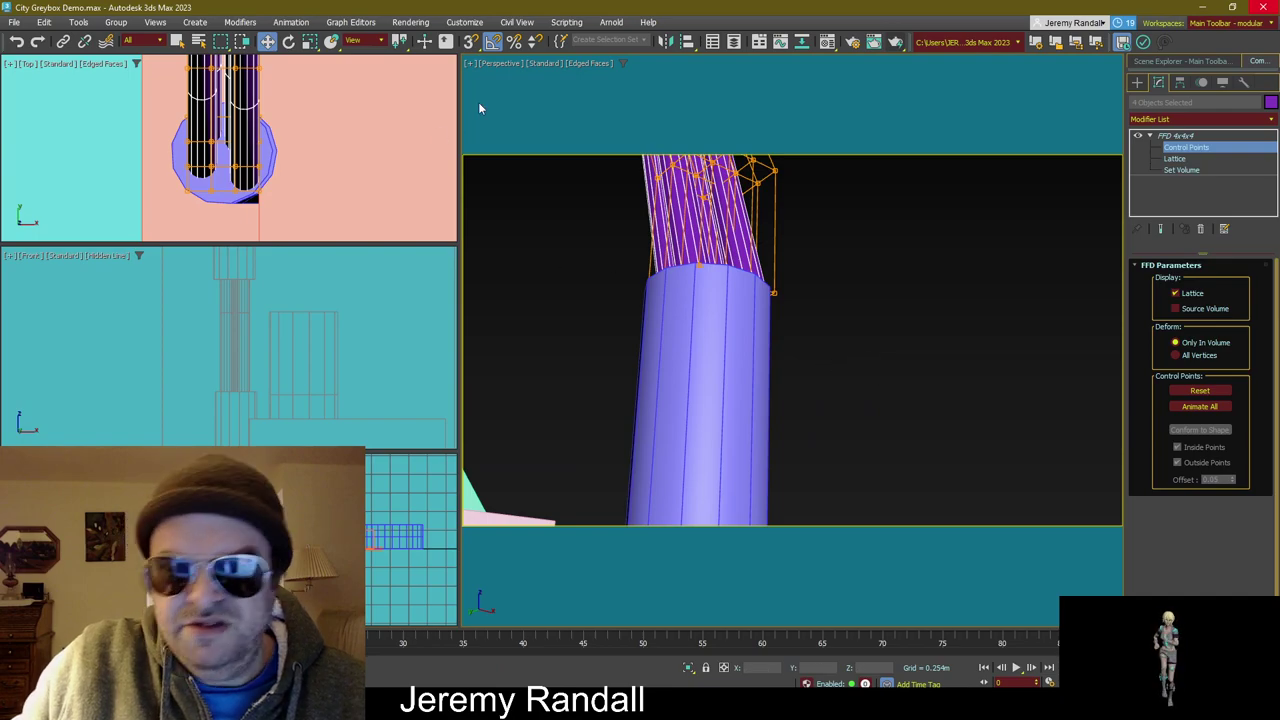
Step: Set the Perspective view to Wireframe and collapse the FFD 4x4x4 into the rods
click(567, 64)
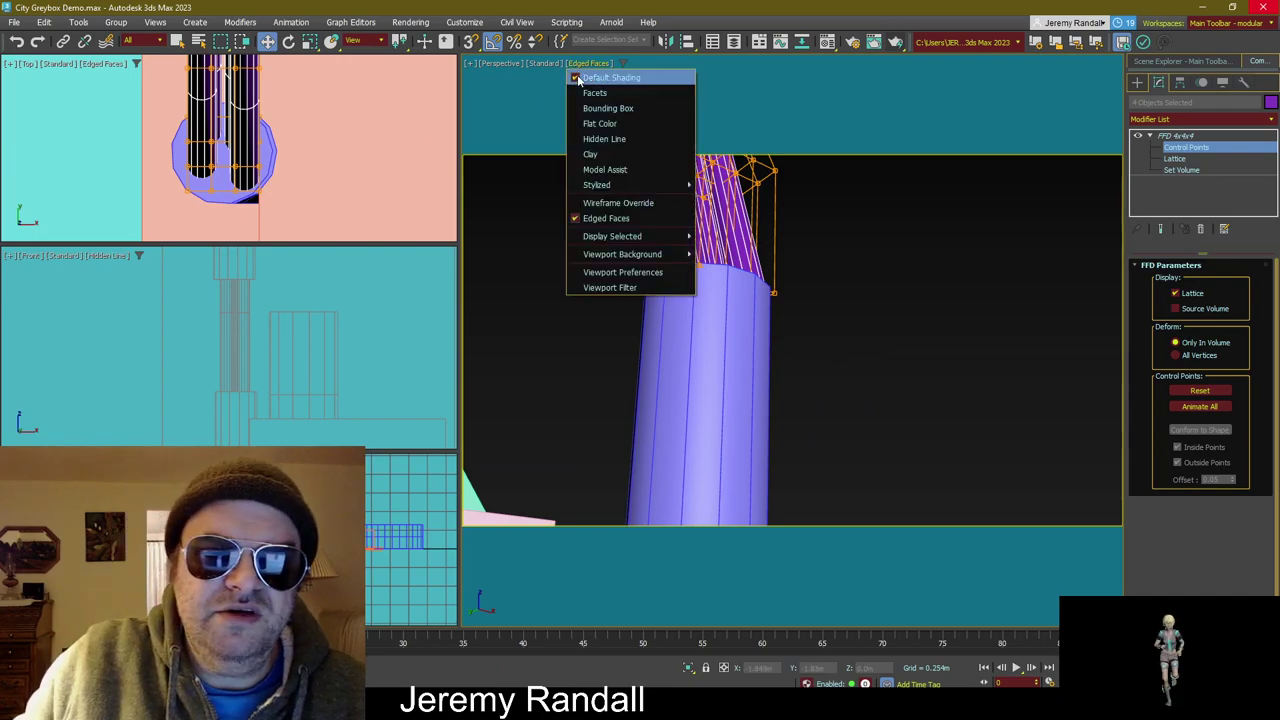
click(602, 202)
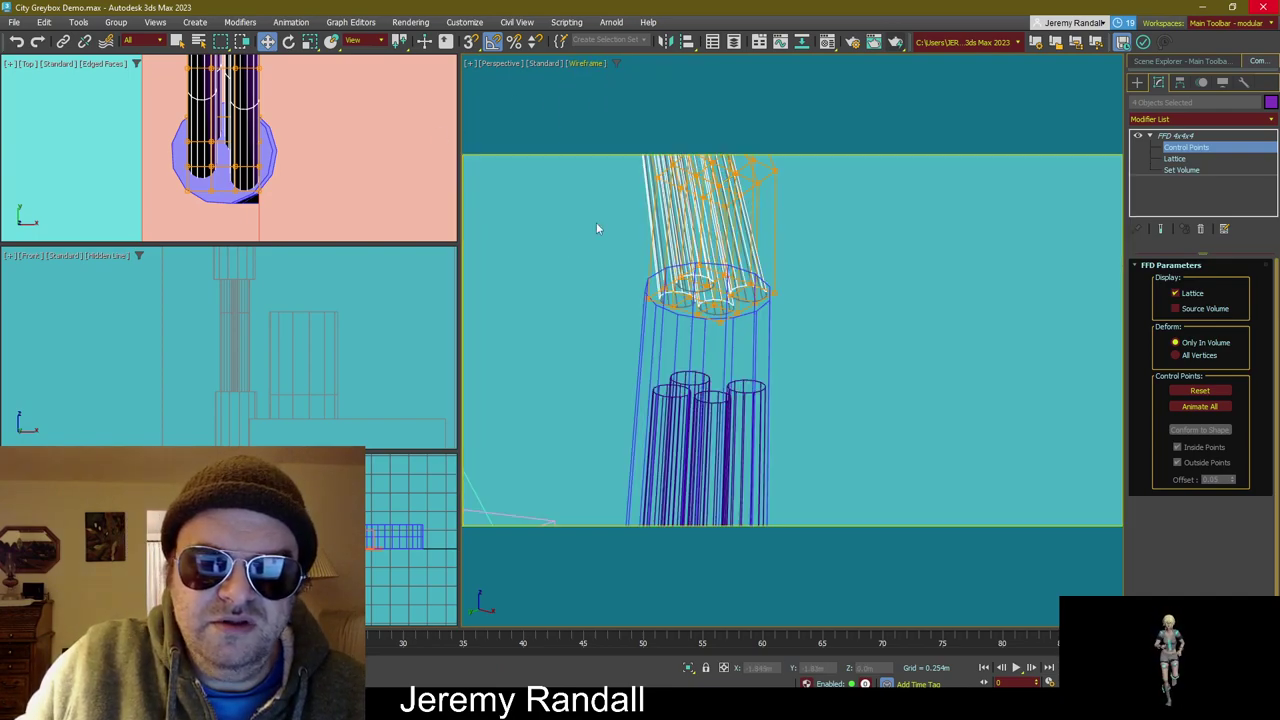
click(1178, 150)
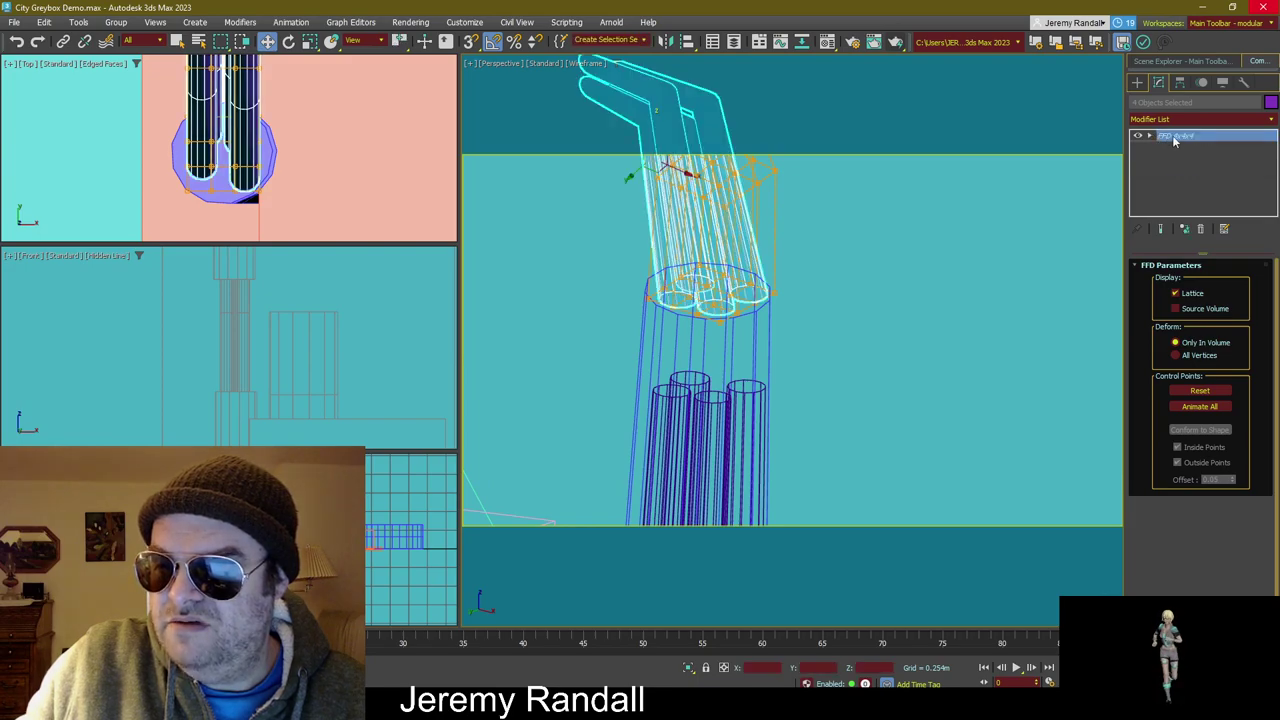
right_click(1176, 137)
click(1184, 269)
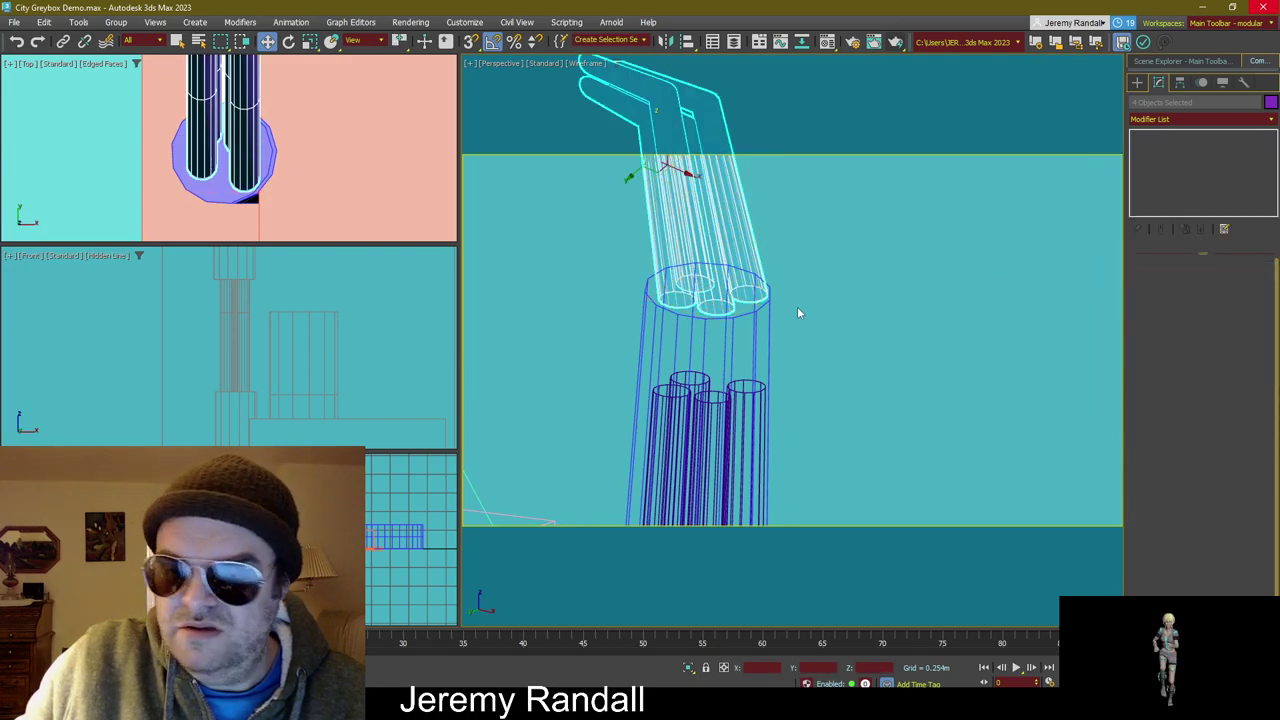
Step: Select one of the bent rods and inspect the baked bend from other angles
click(778, 229)
click(752, 232)
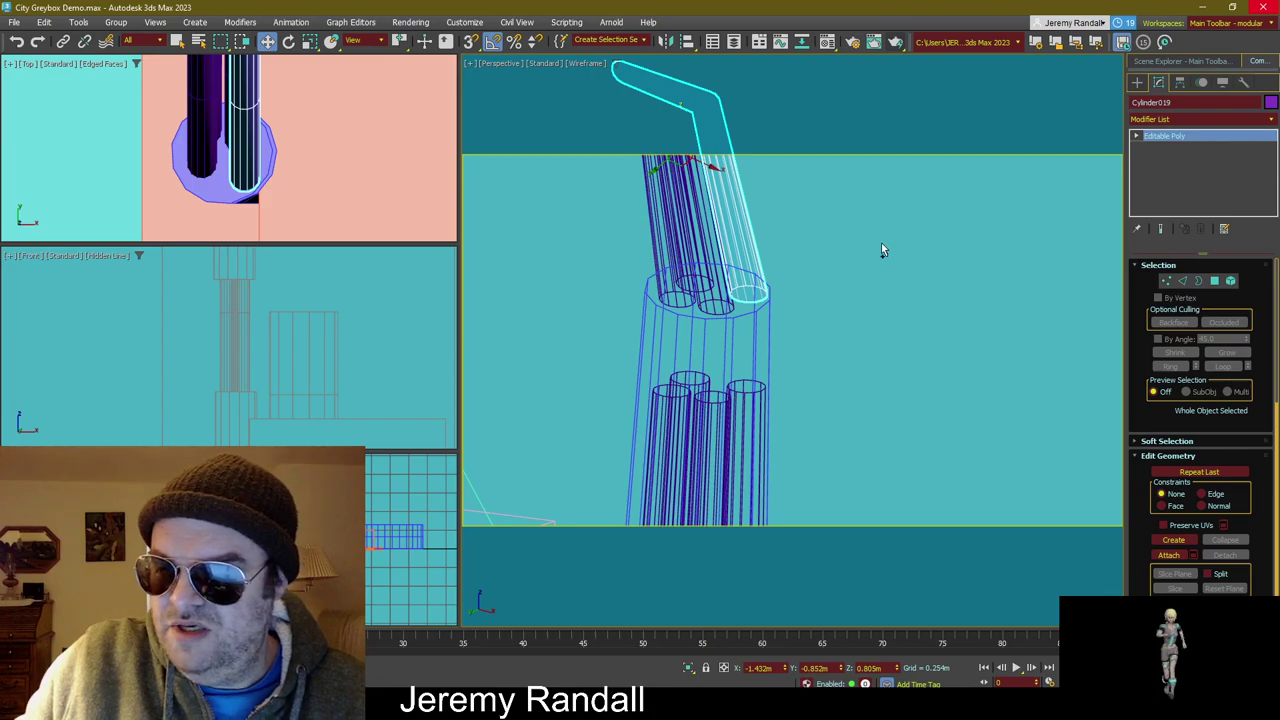
alt+middle_drag(881, 250, 886, 342)
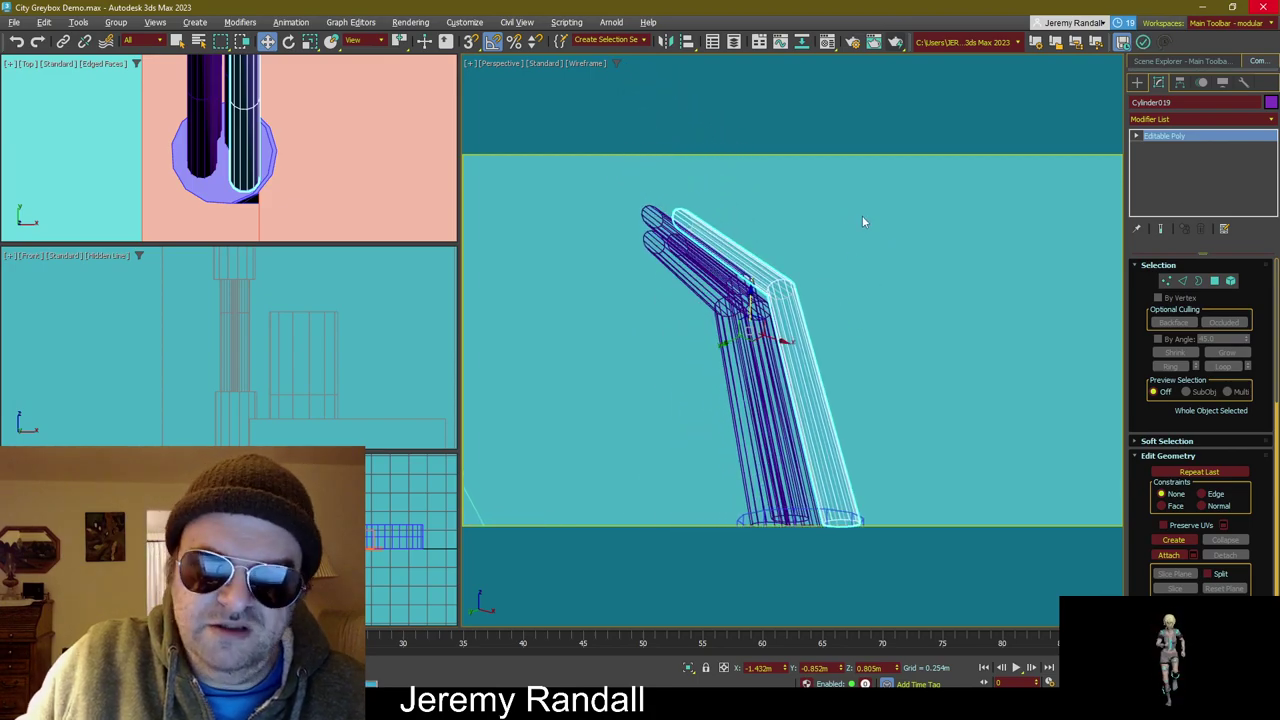
alt+middle_drag(864, 221, 909, 263)
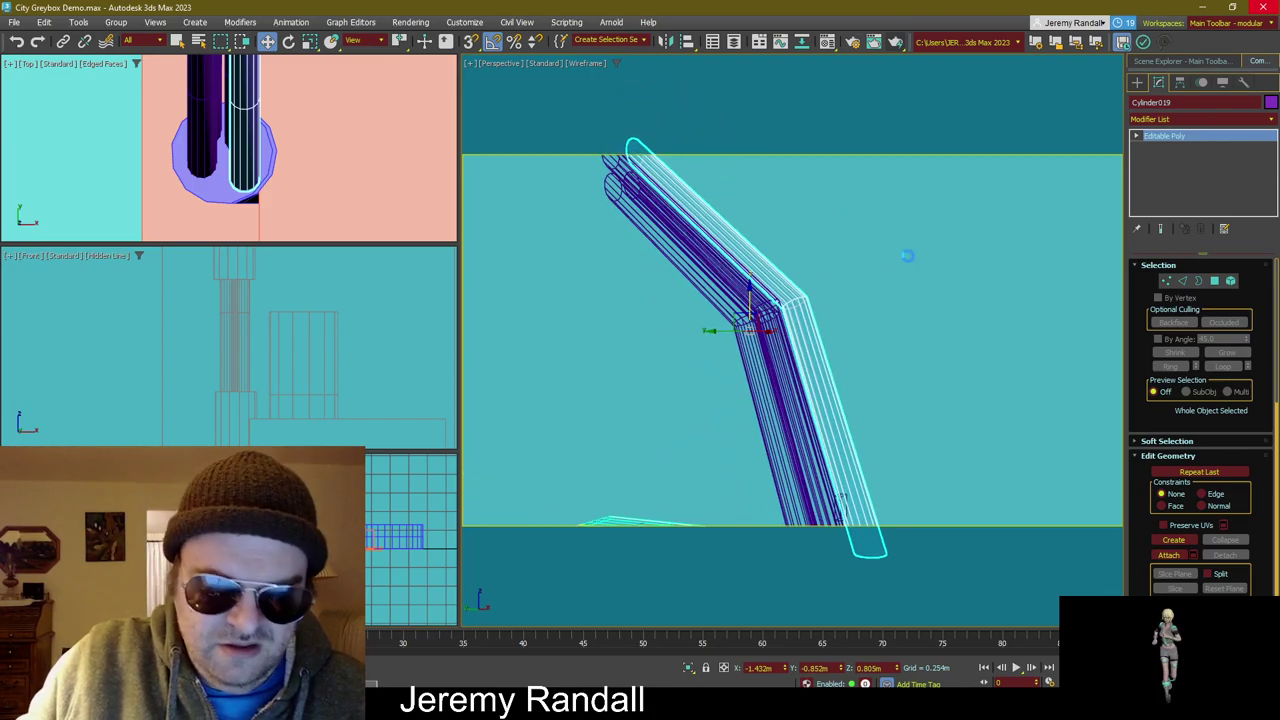
scroll(891, 249, down, 2)
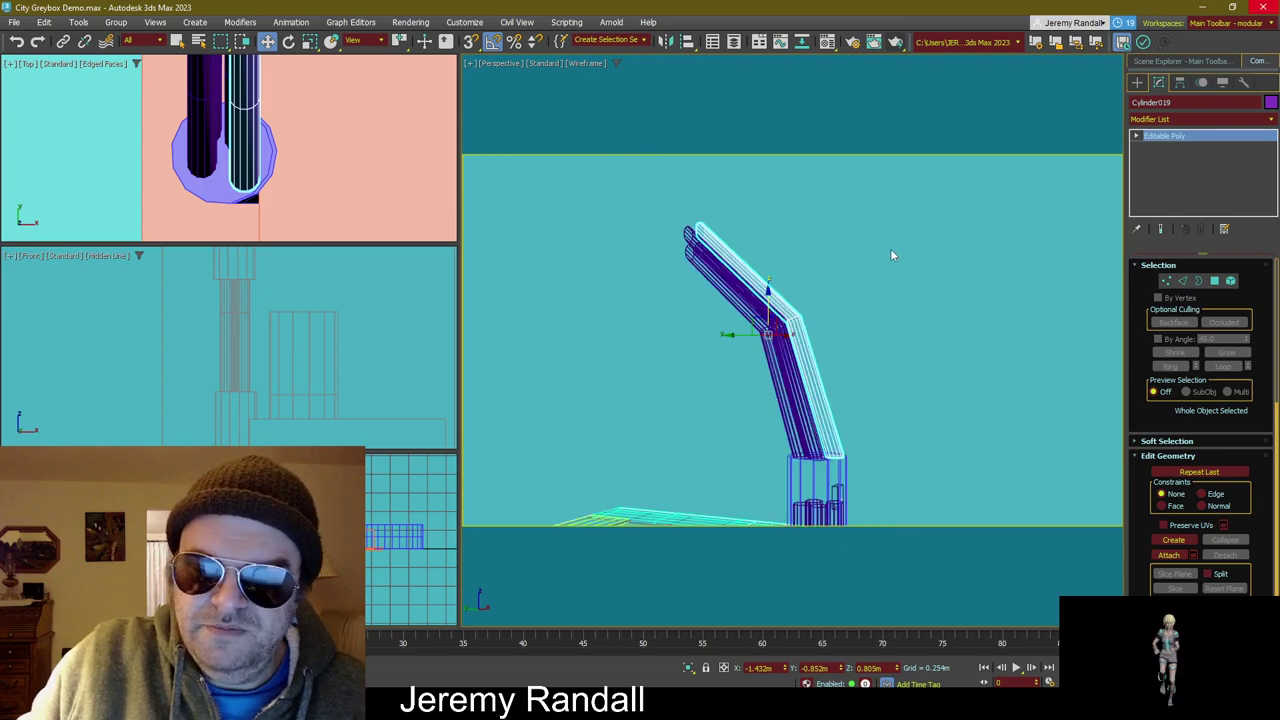
alt+middle_drag(890, 248, 843, 294)
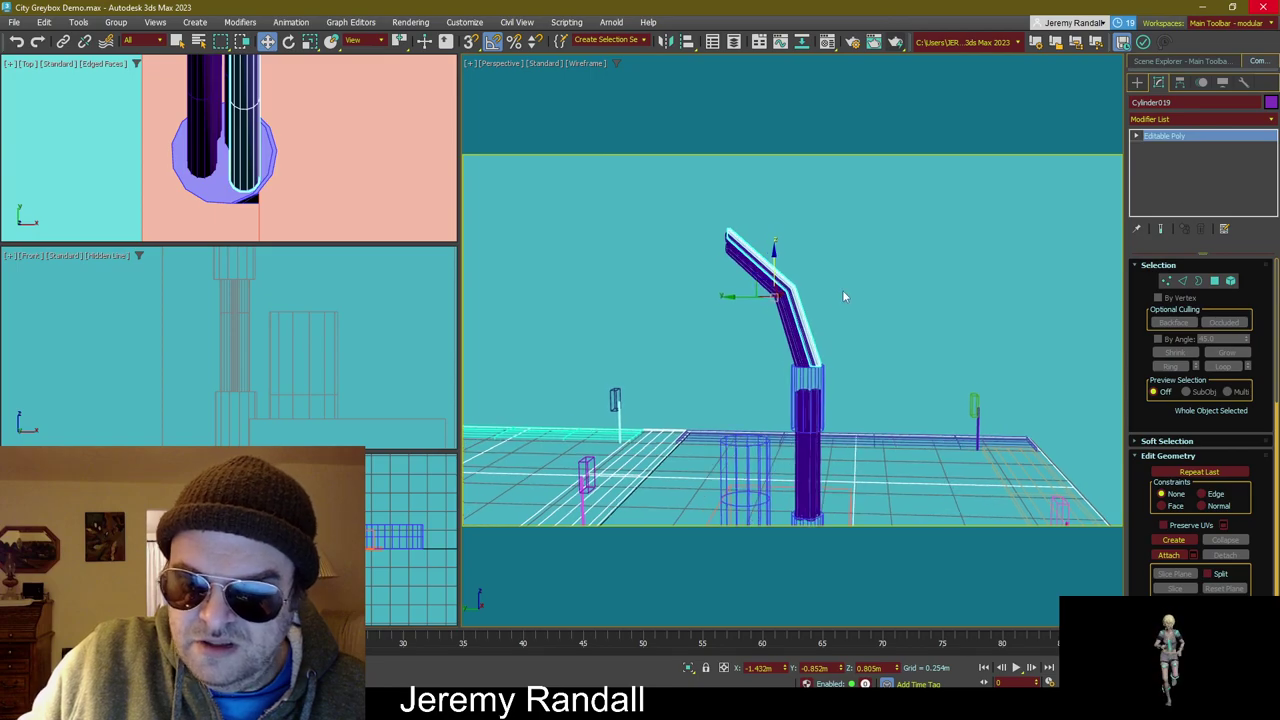
Step: Center Cylinder018's pivot on the object using Affect Pivot Only
click(809, 380)
key(e)
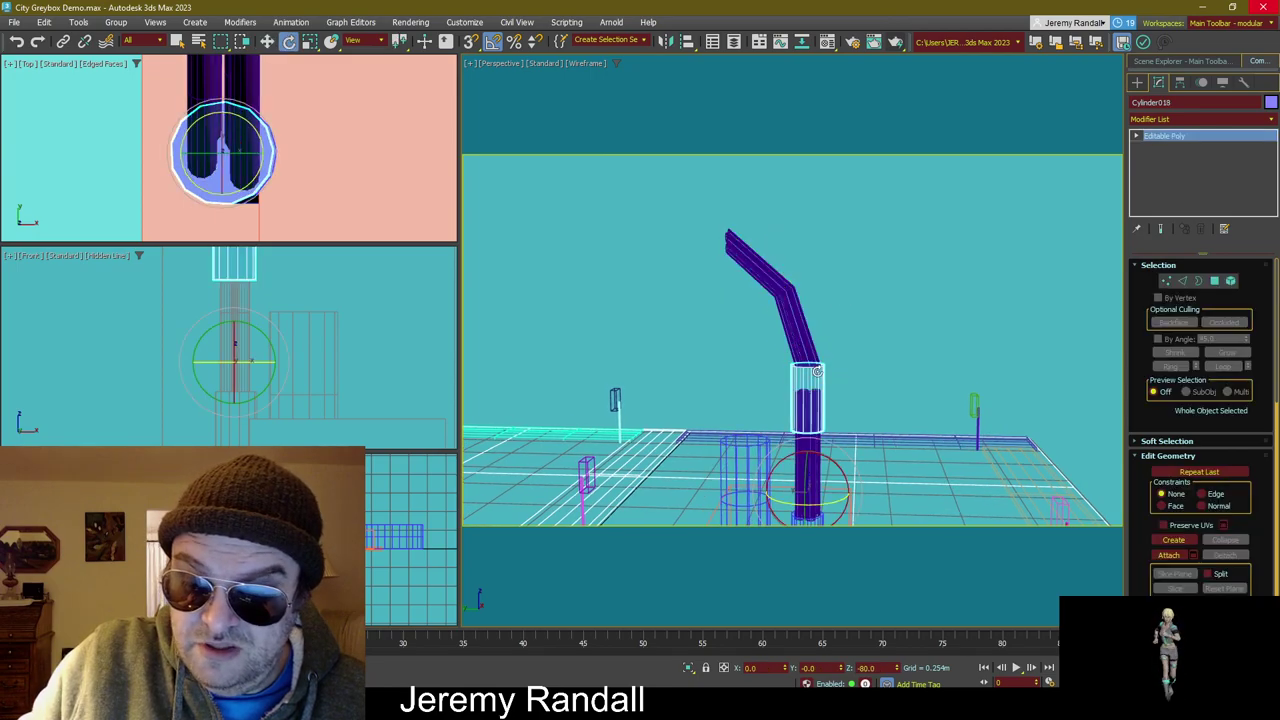
alt+middle_drag(850, 395, 840, 347)
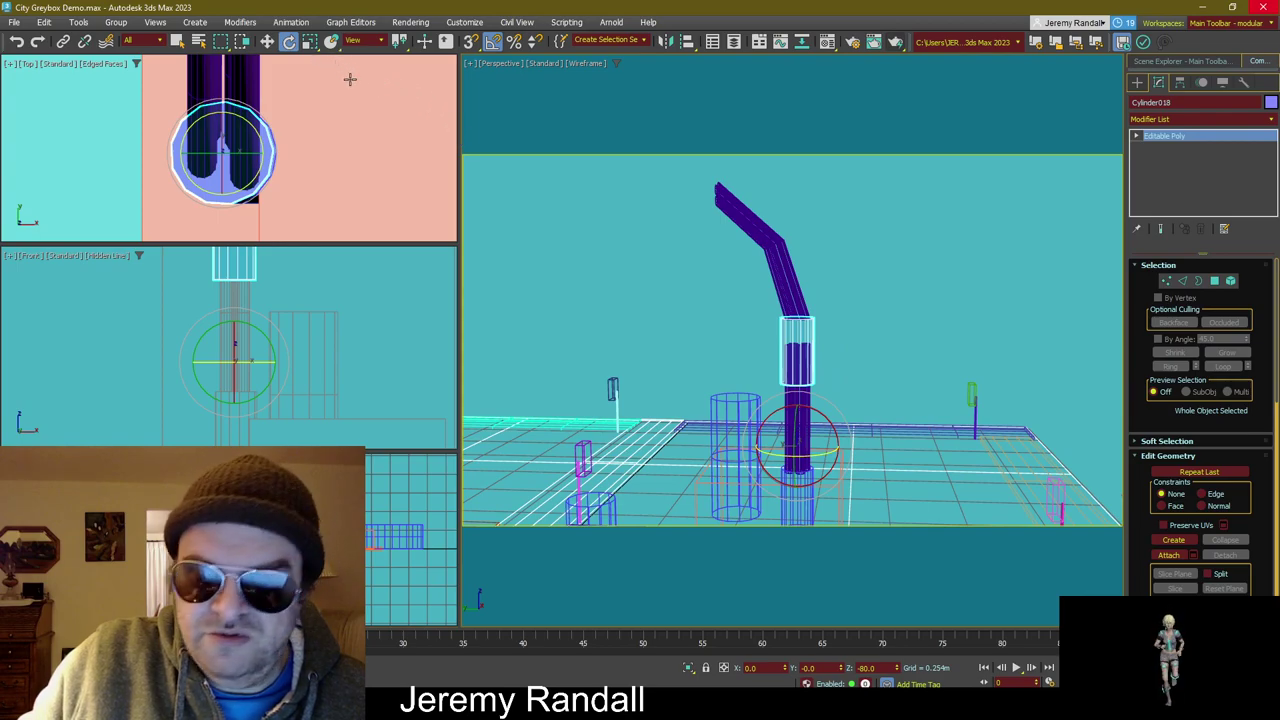
click(1180, 84)
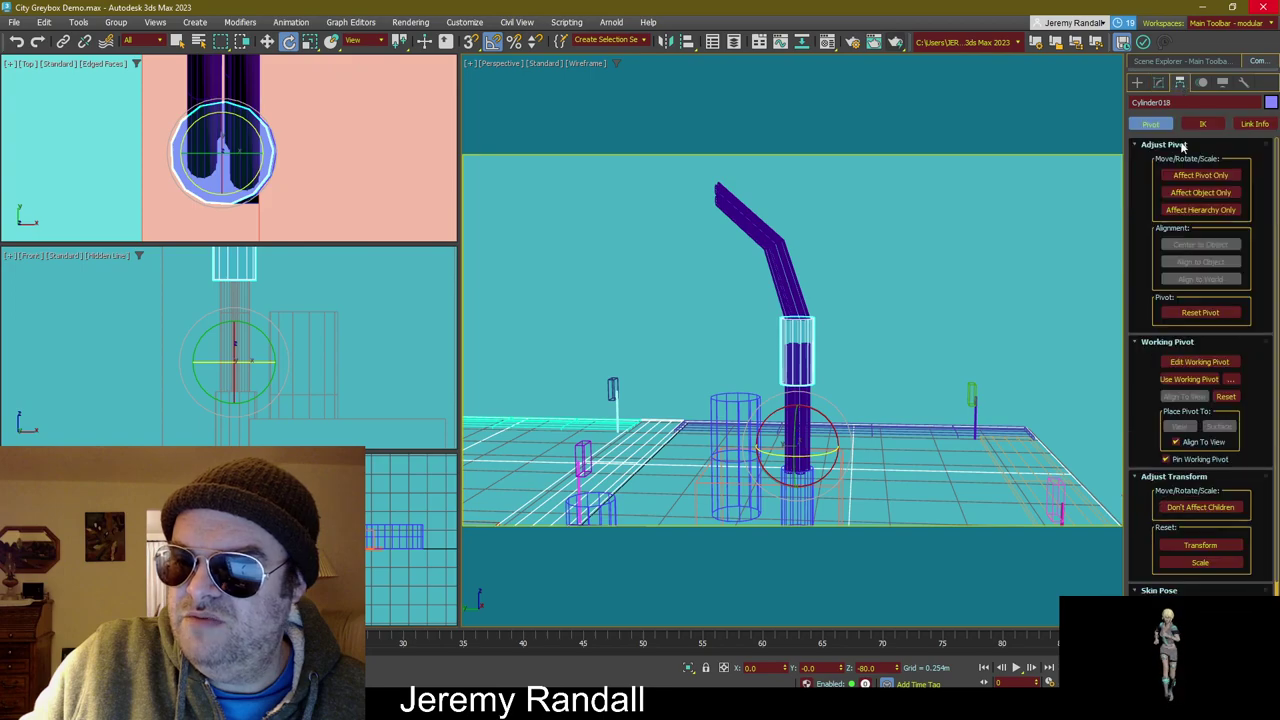
click(1194, 176)
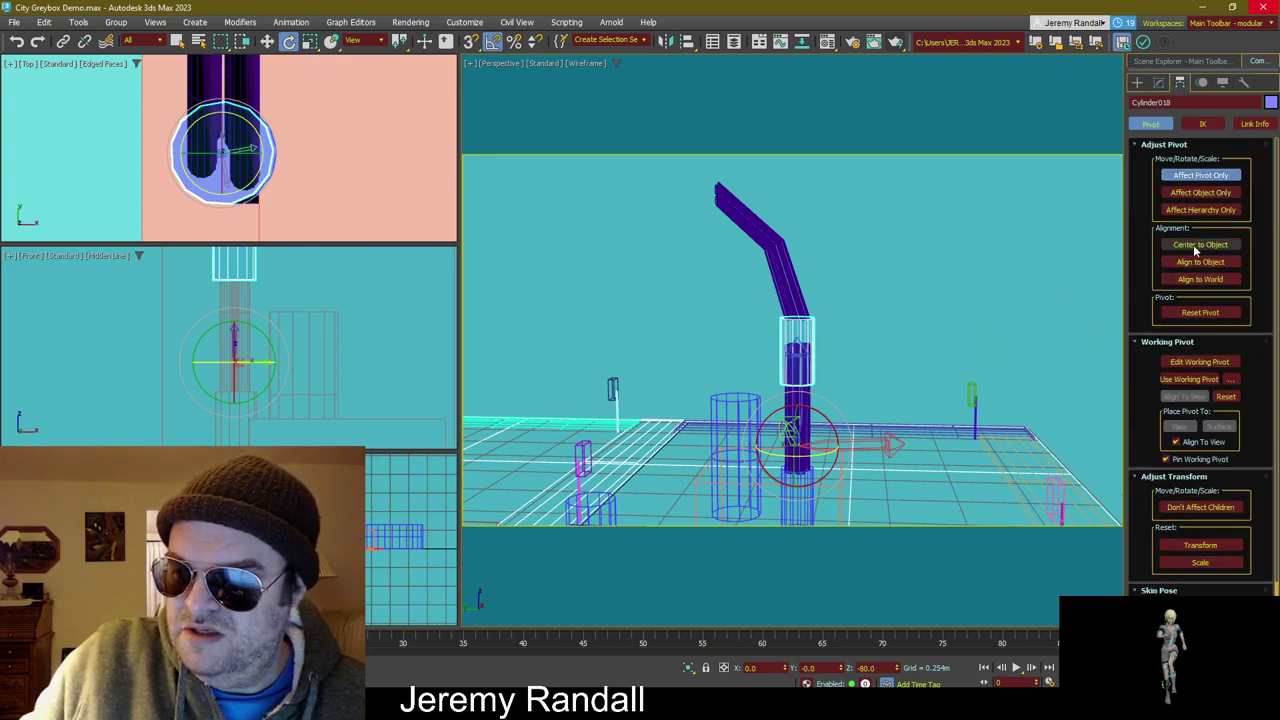
click(1199, 246)
Step: Shift-rotate a clone of the sleeve cylinder -90° onto its side
click(1200, 176)
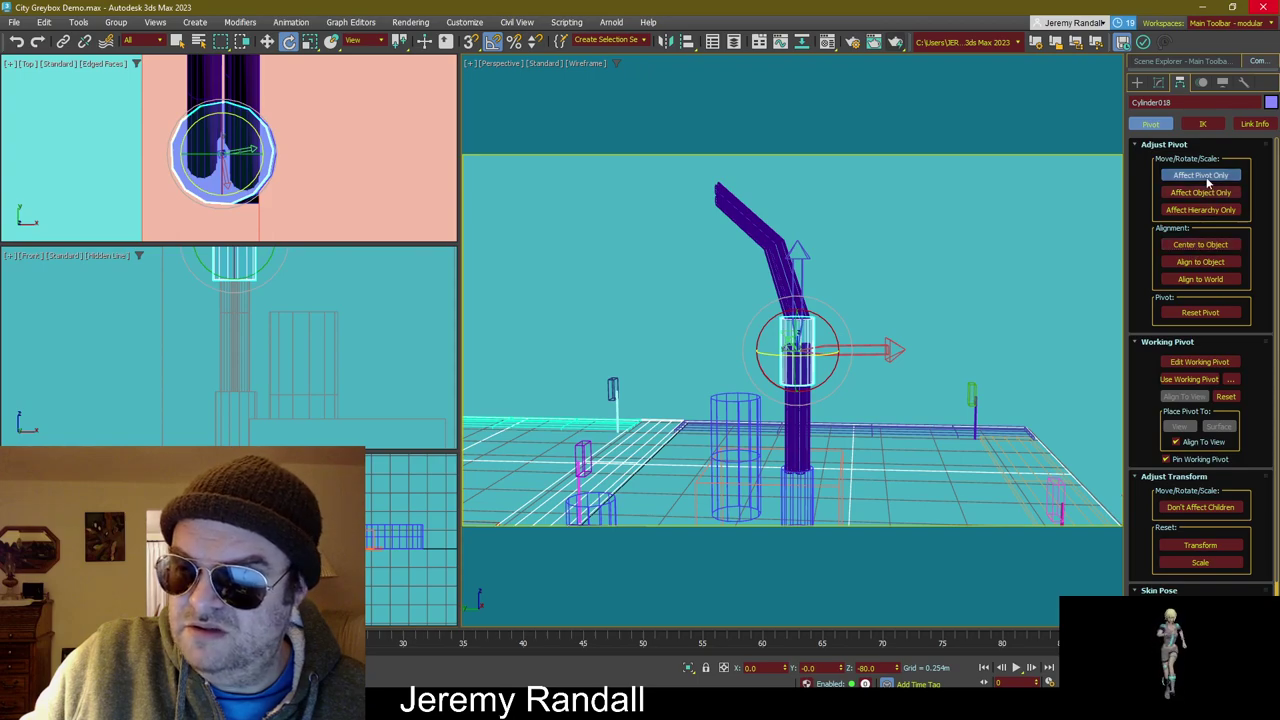
click(1160, 86)
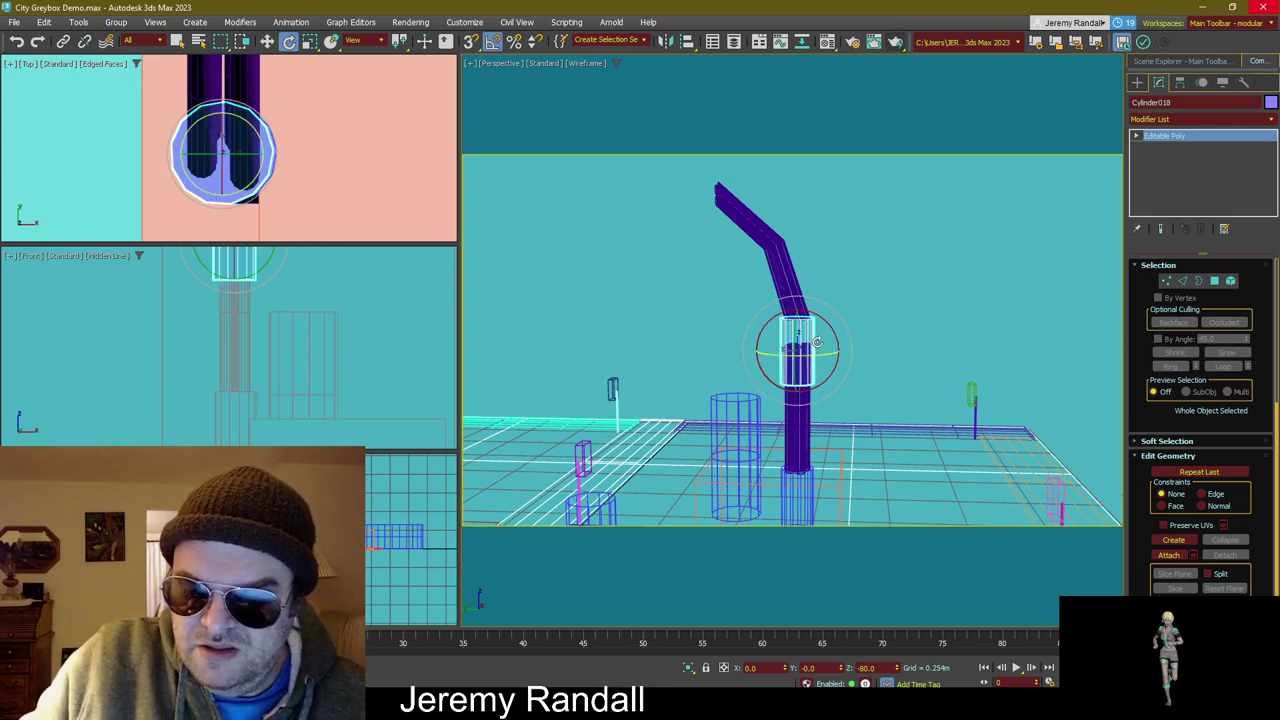
shift+drag(833, 326, 788, 286)
Step: Confirm the clone and move Cylinder023 up to the bent rods' tip
click(641, 411)
key(w)
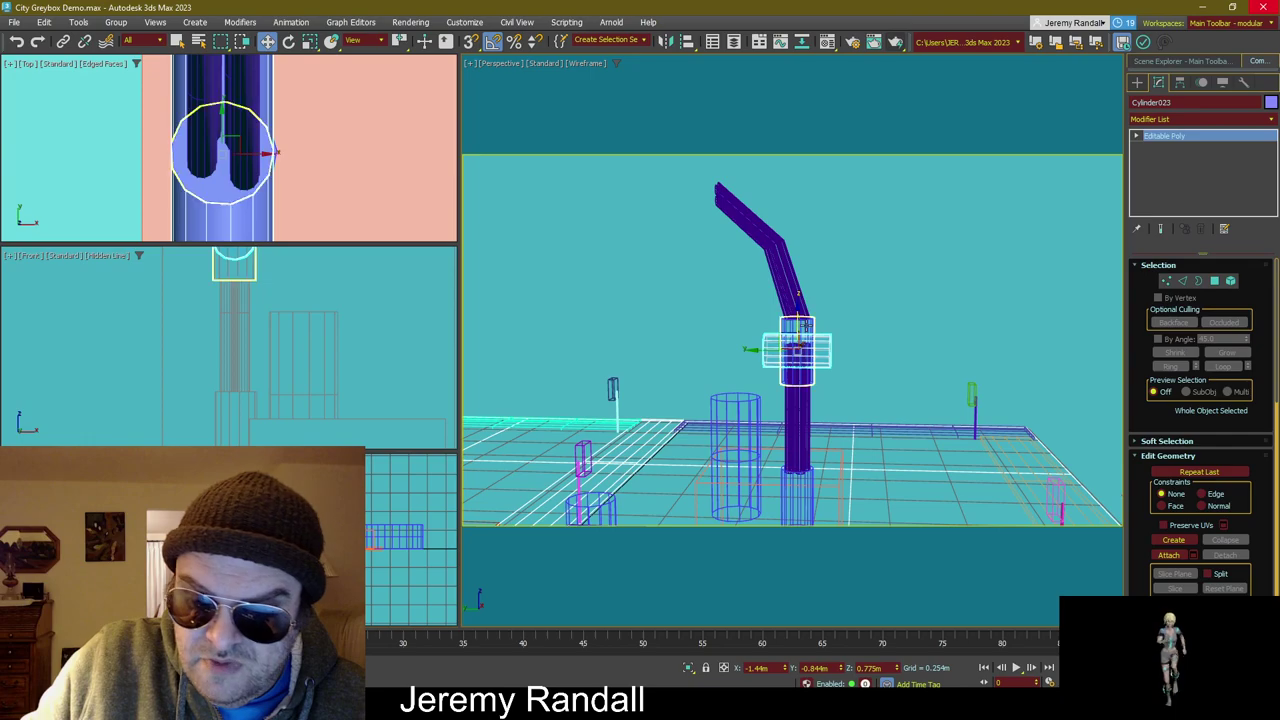
drag(764, 315, 670, 178)
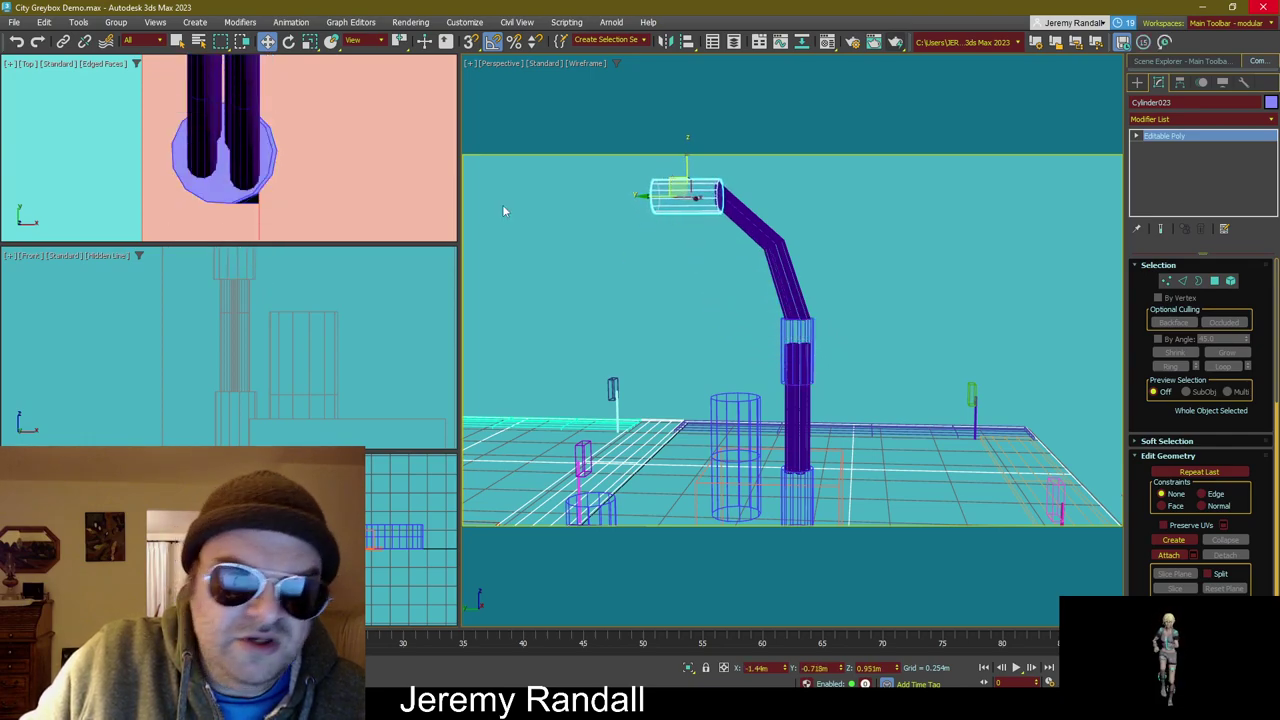
click(257, 222)
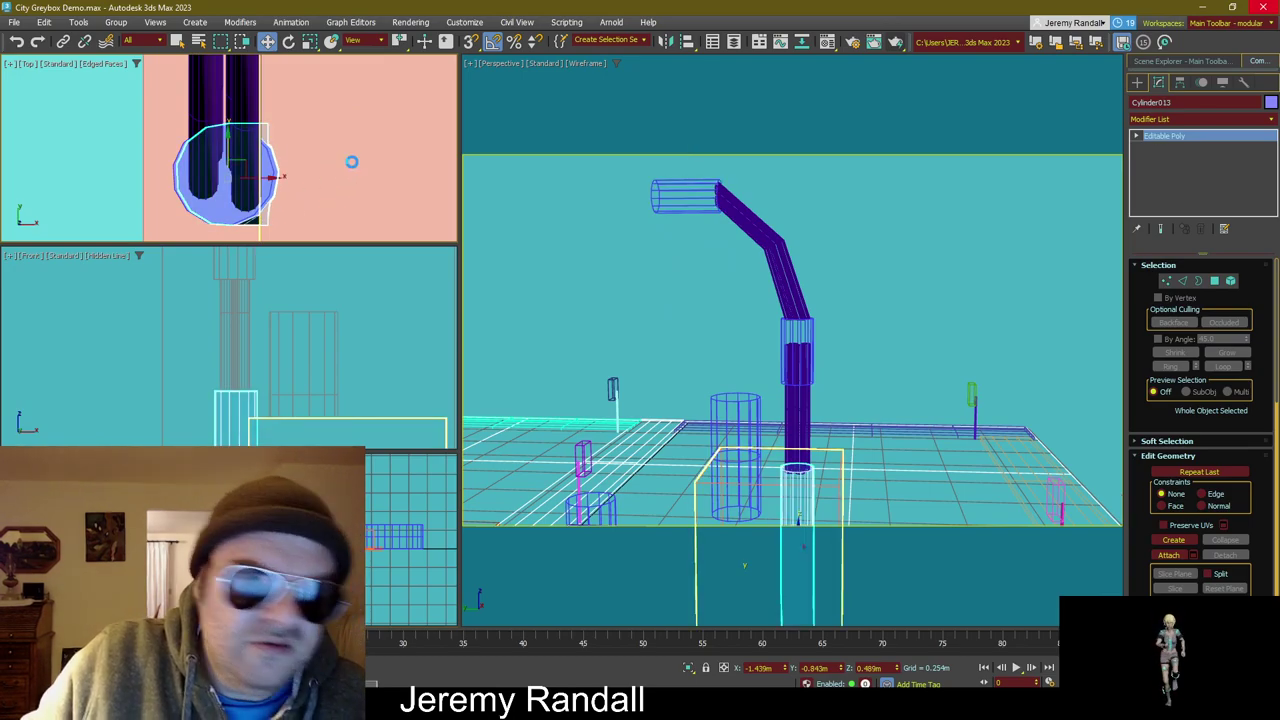
scroll(323, 166, down, 3)
middle_drag(323, 166, 357, 258)
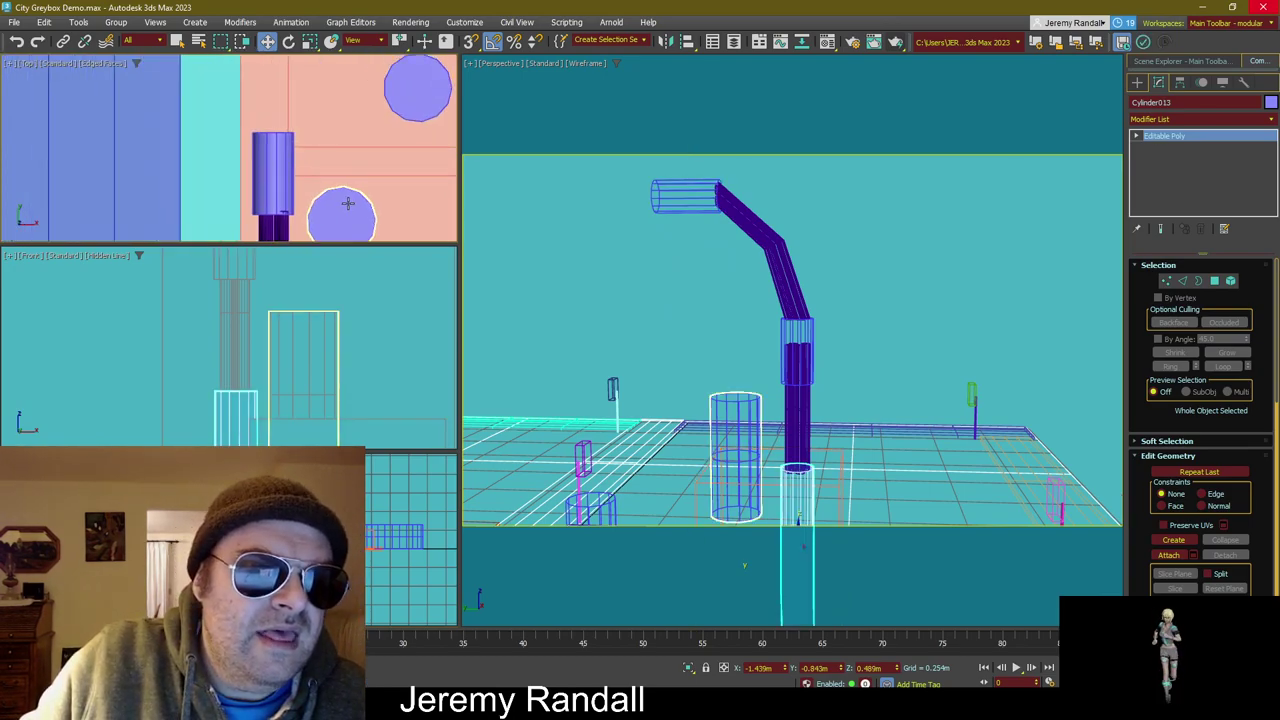
click(662, 193)
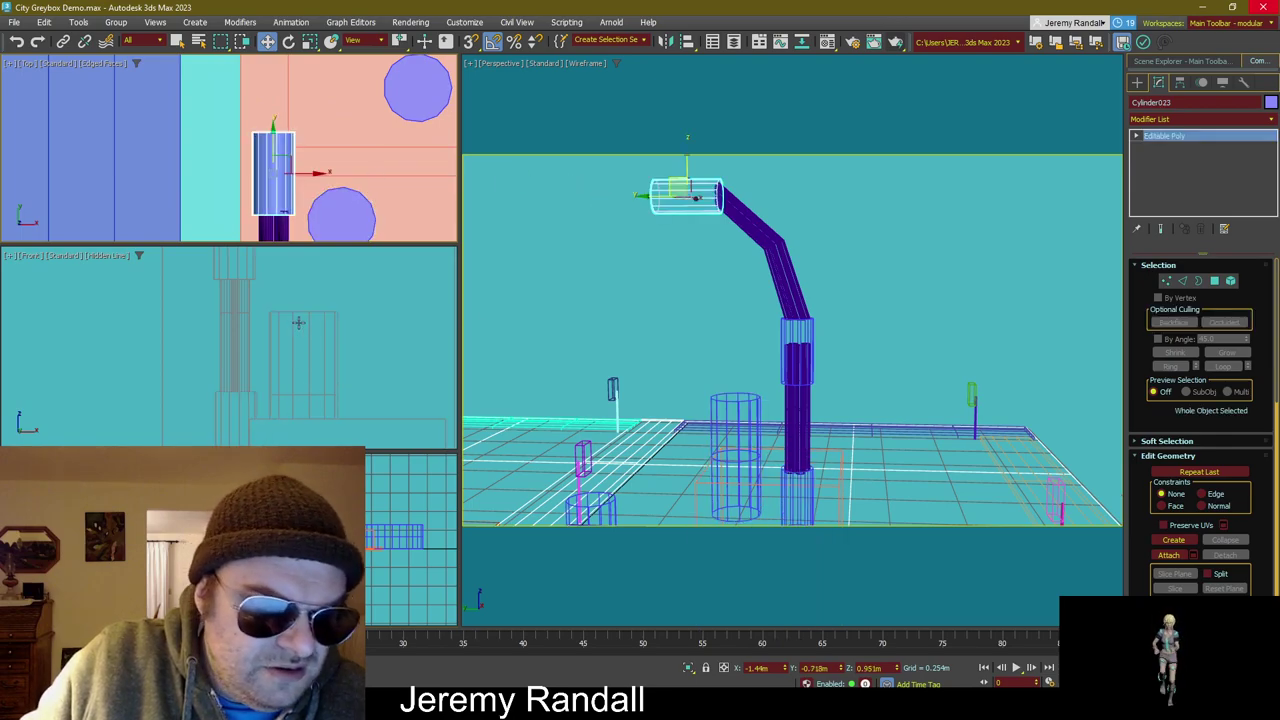
Step: Fine-tune Cylinder023's position slightly left in the Front view
scroll(298, 322, up, 4)
middle_drag(295, 312, 64, 372)
scroll(251, 366, up, 5)
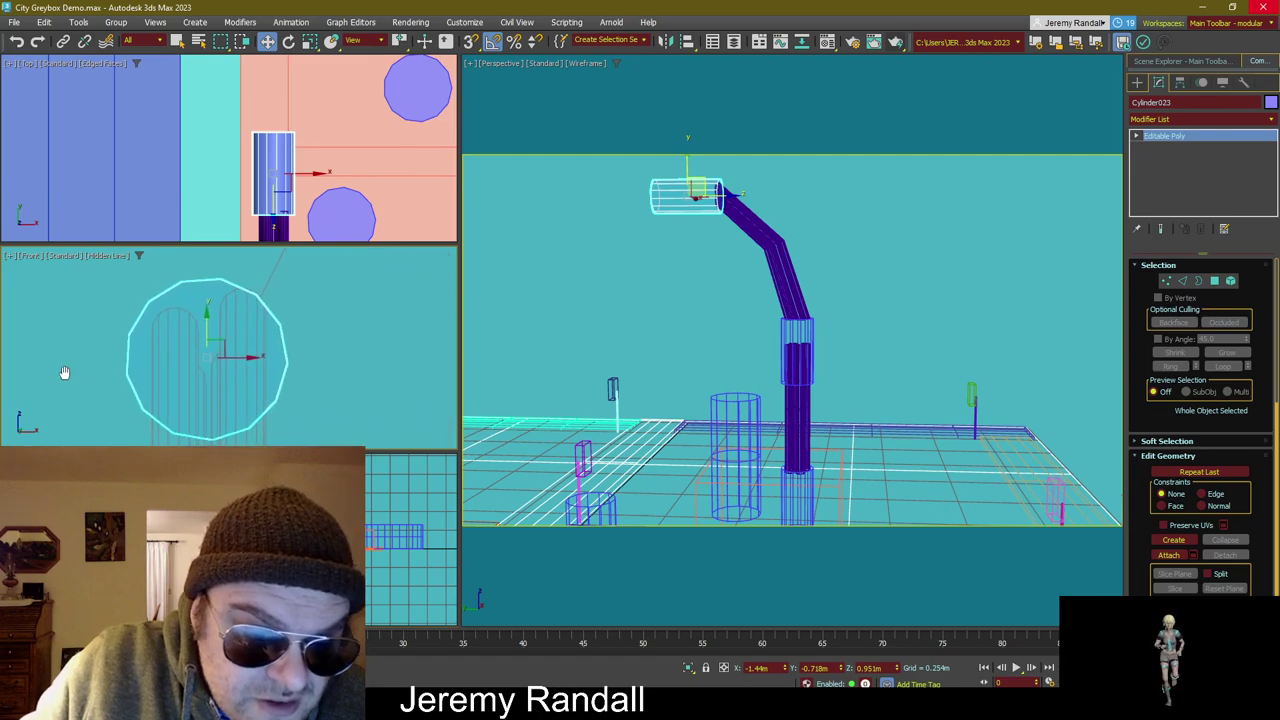
drag(215, 344, 213, 344)
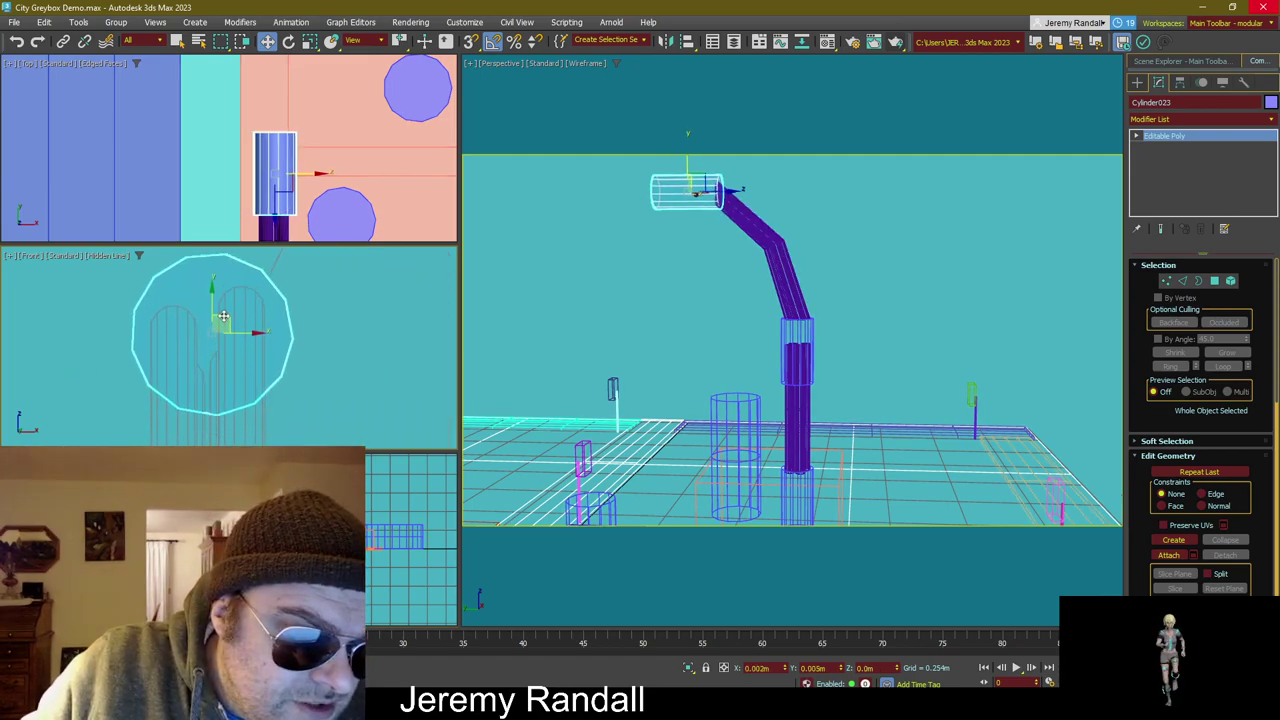
Step: Select the Box in the Top view
click(450, 205)
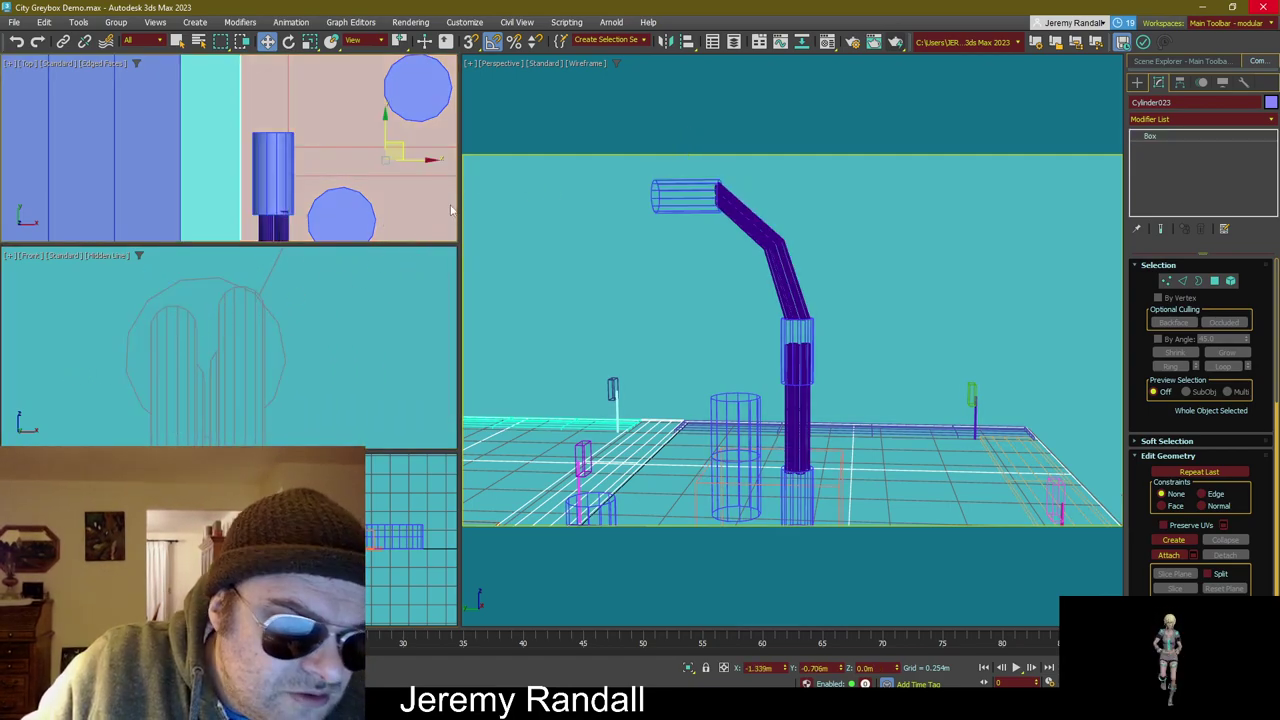
click(380, 300)
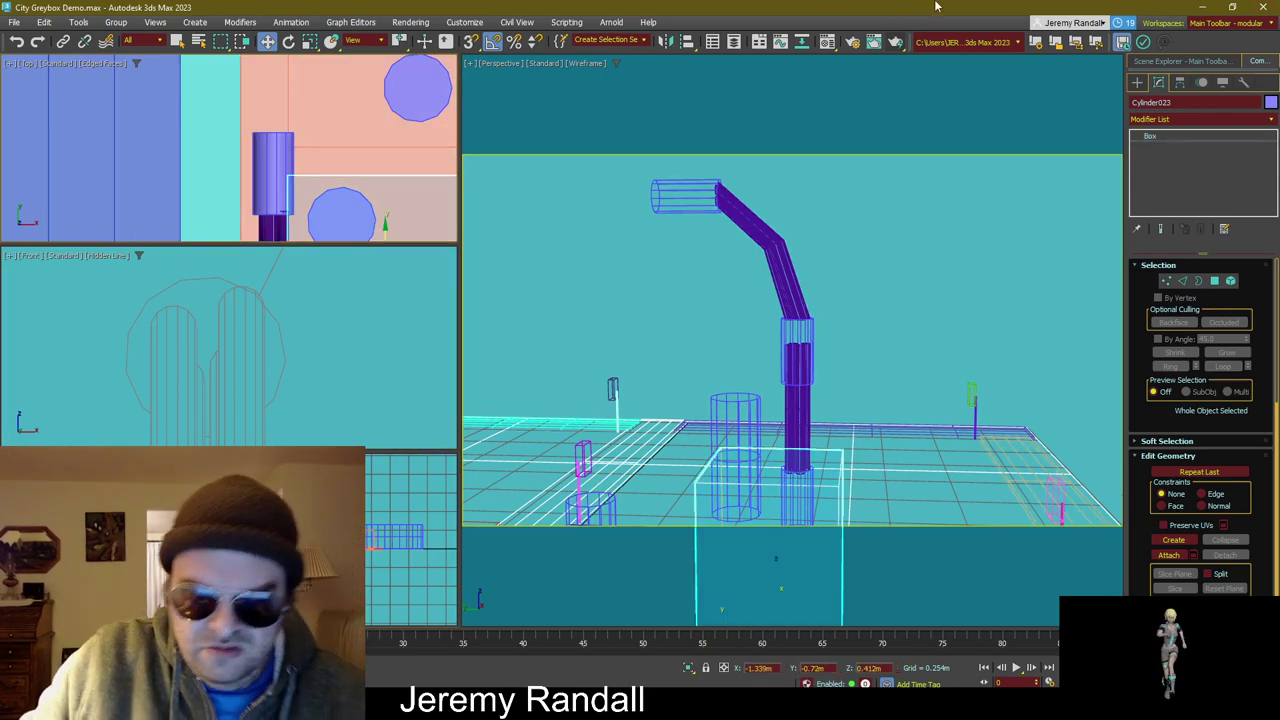
click(447, 207)
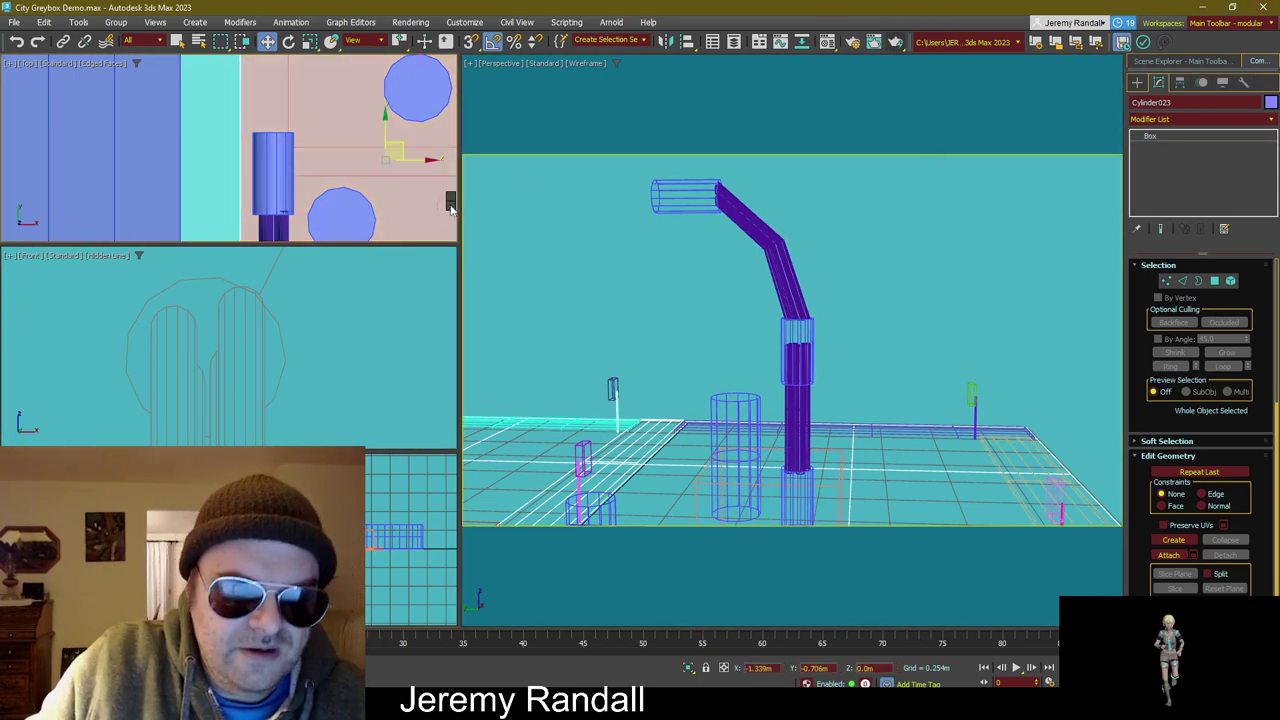
drag(450, 206, 450, 210)
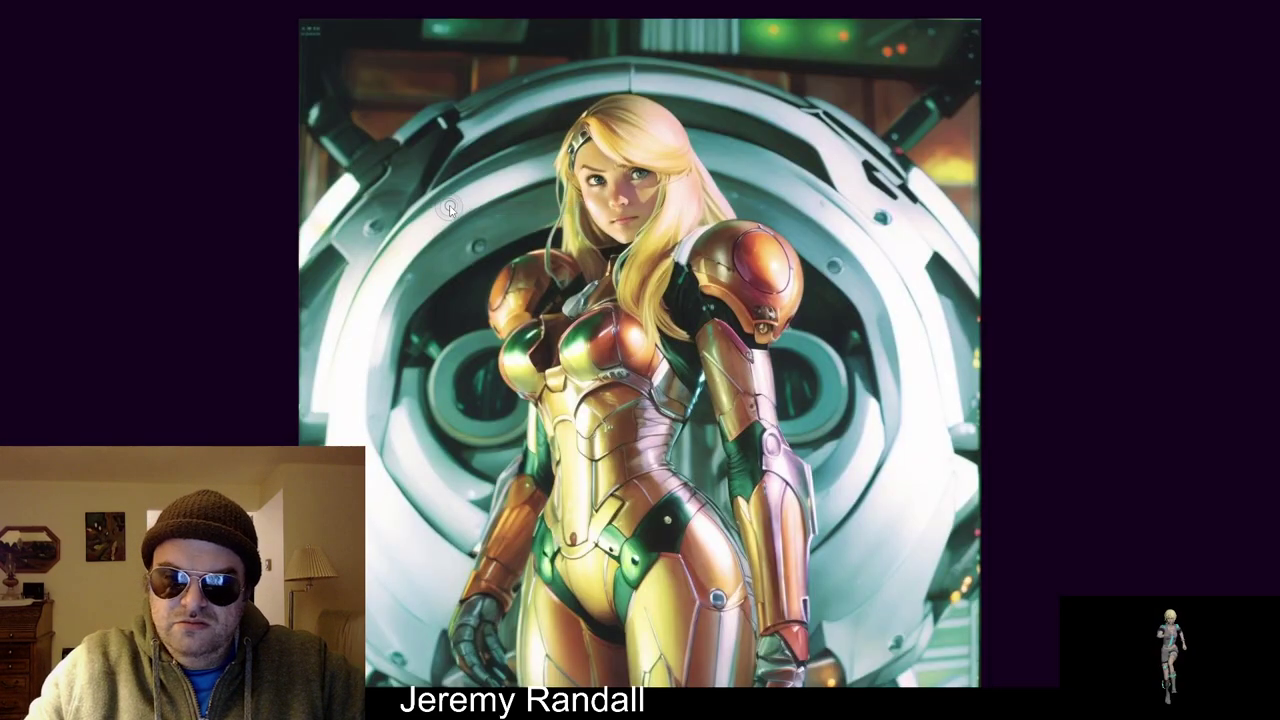
right_click(450, 207)
right_click(450, 206)
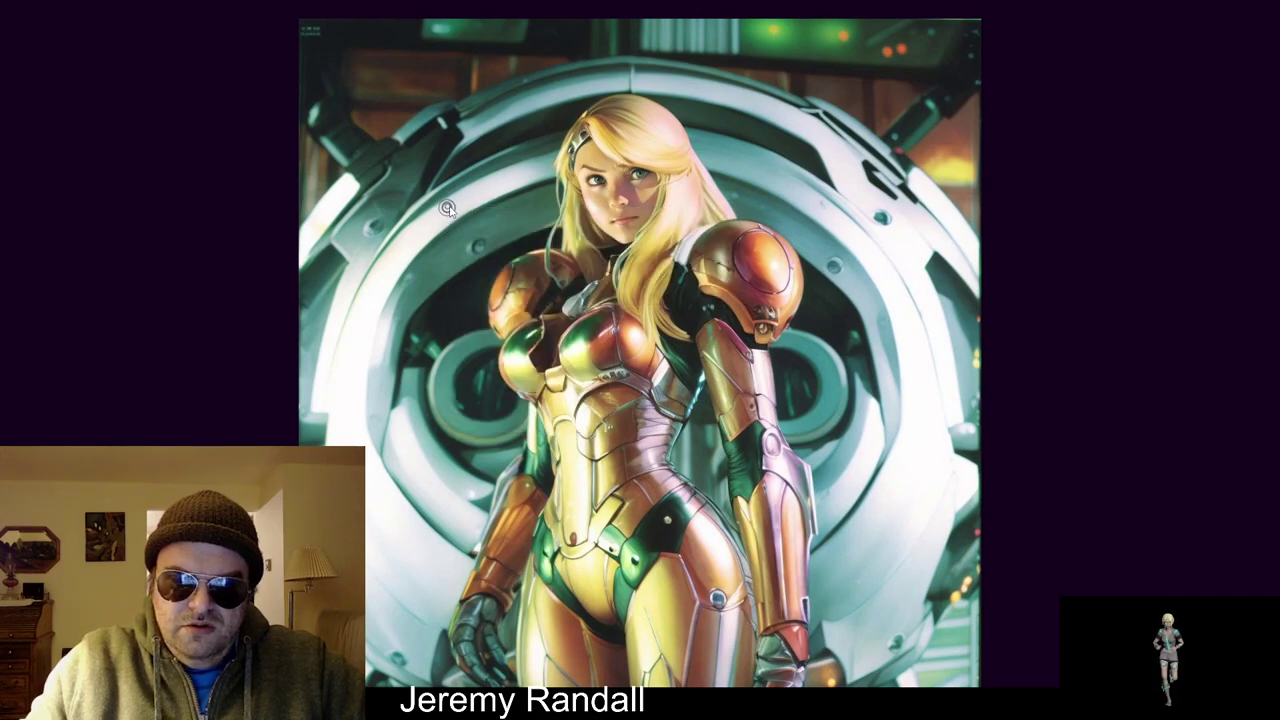
right_click(450, 207)
right_click(450, 207)
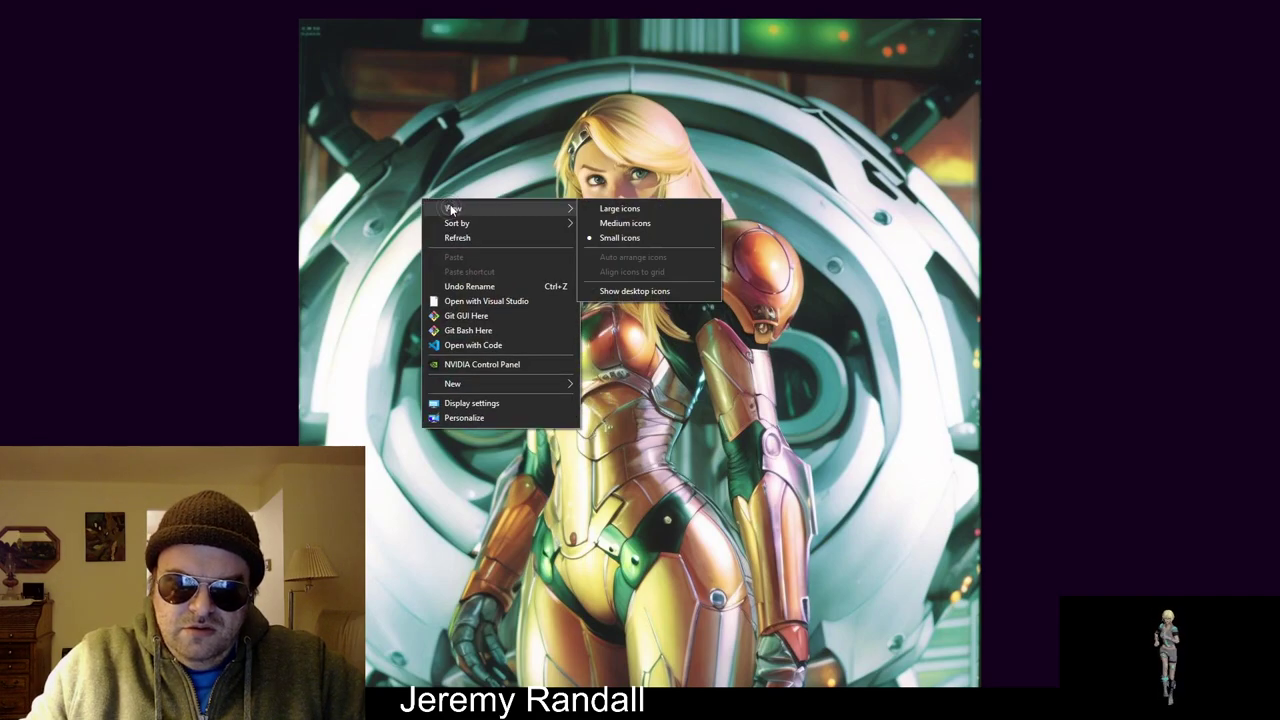
right_click(450, 207)
right_click(450, 207)
right_click(450, 207)
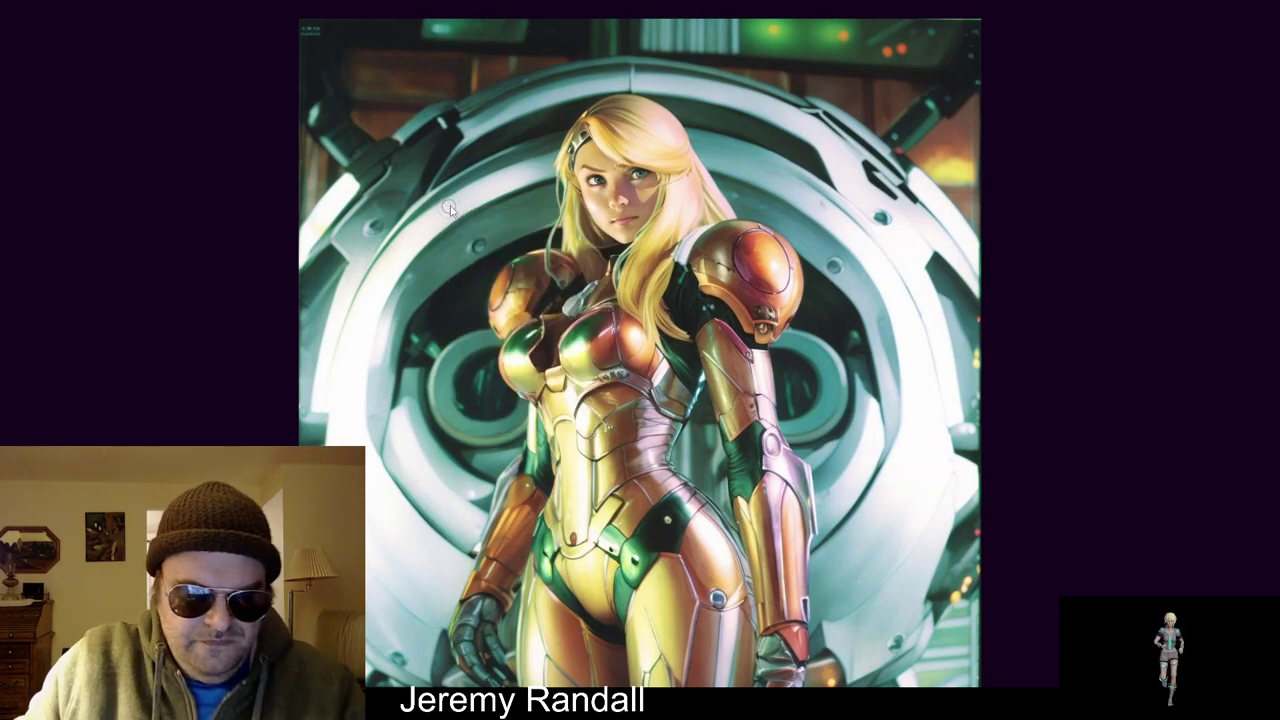
right_click(450, 207)
click(450, 208)
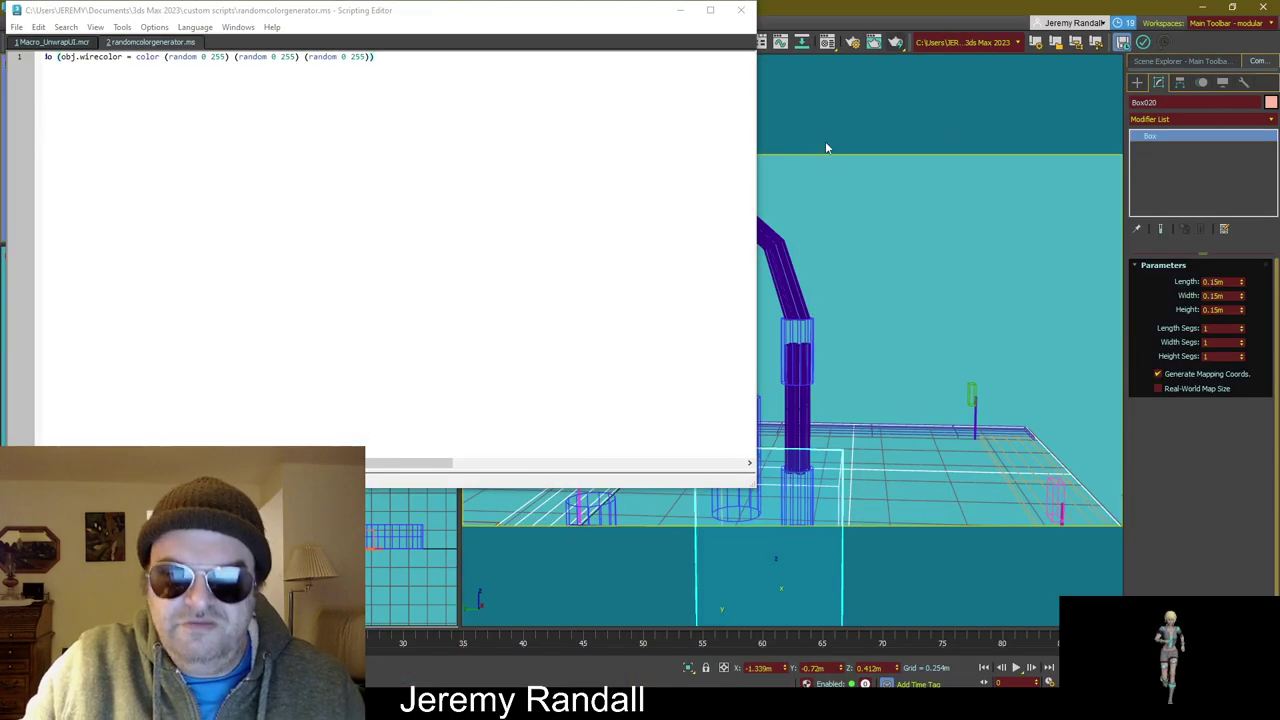
Step: Close the Scripting Editor and deselect Box020 by clicking empty viewport space
click(740, 10)
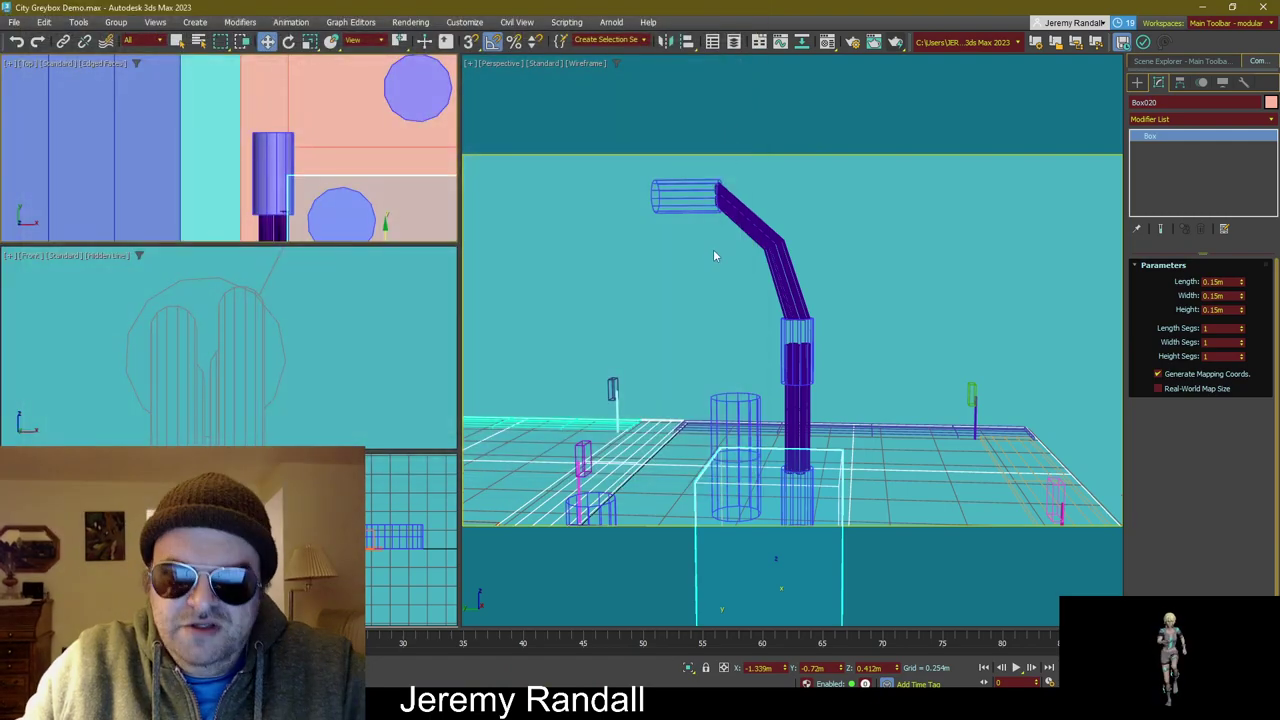
click(773, 201)
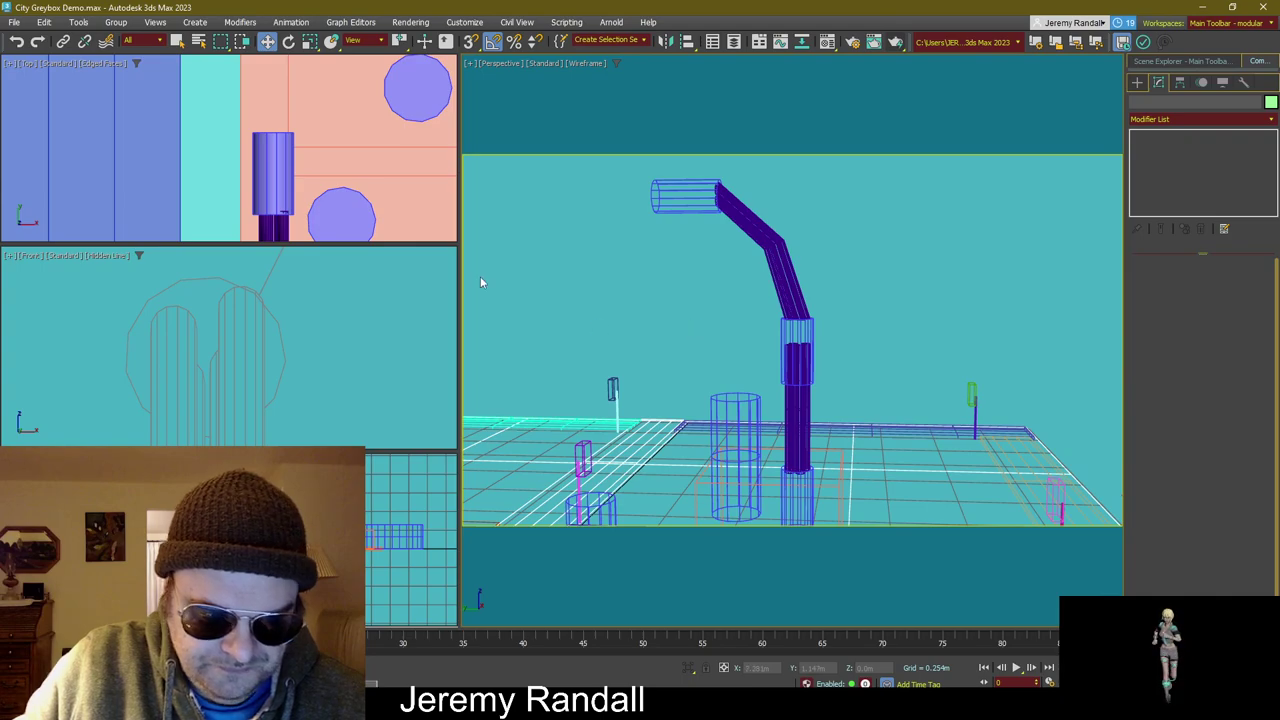
Step: Select Cylinder023 atop the pipe and nudge it slightly in the Front view
click(722, 262)
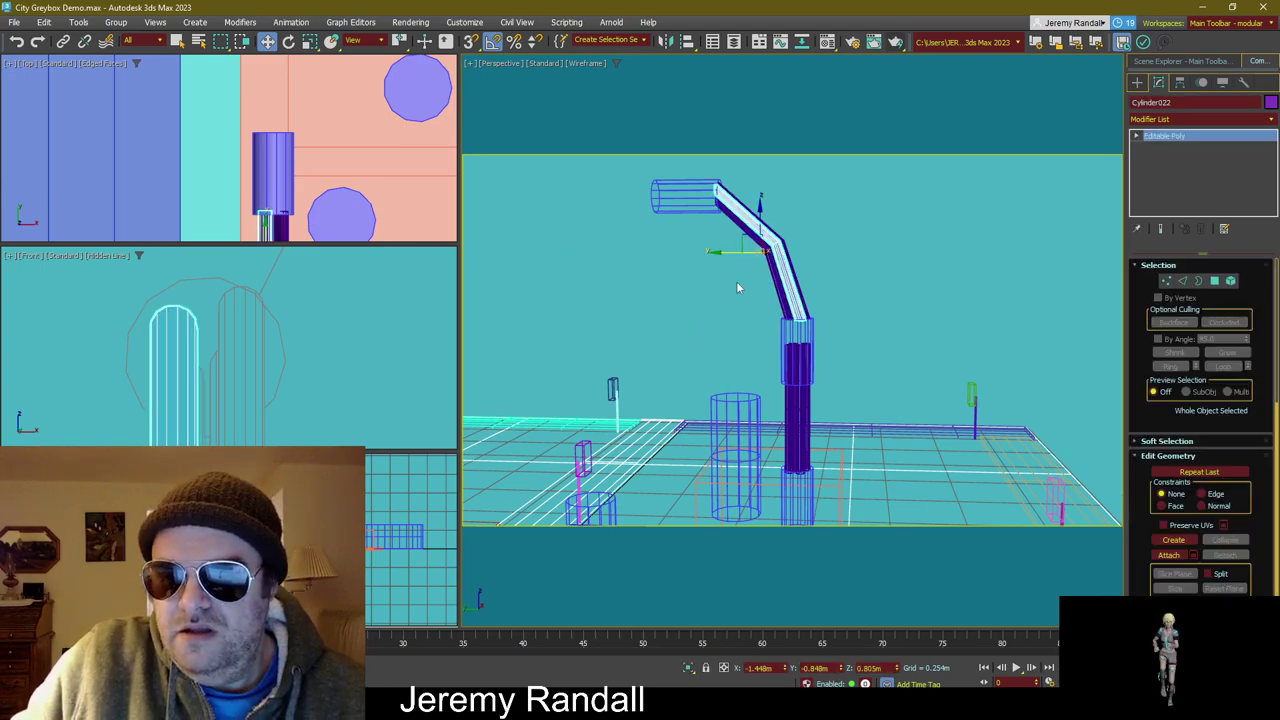
click(664, 204)
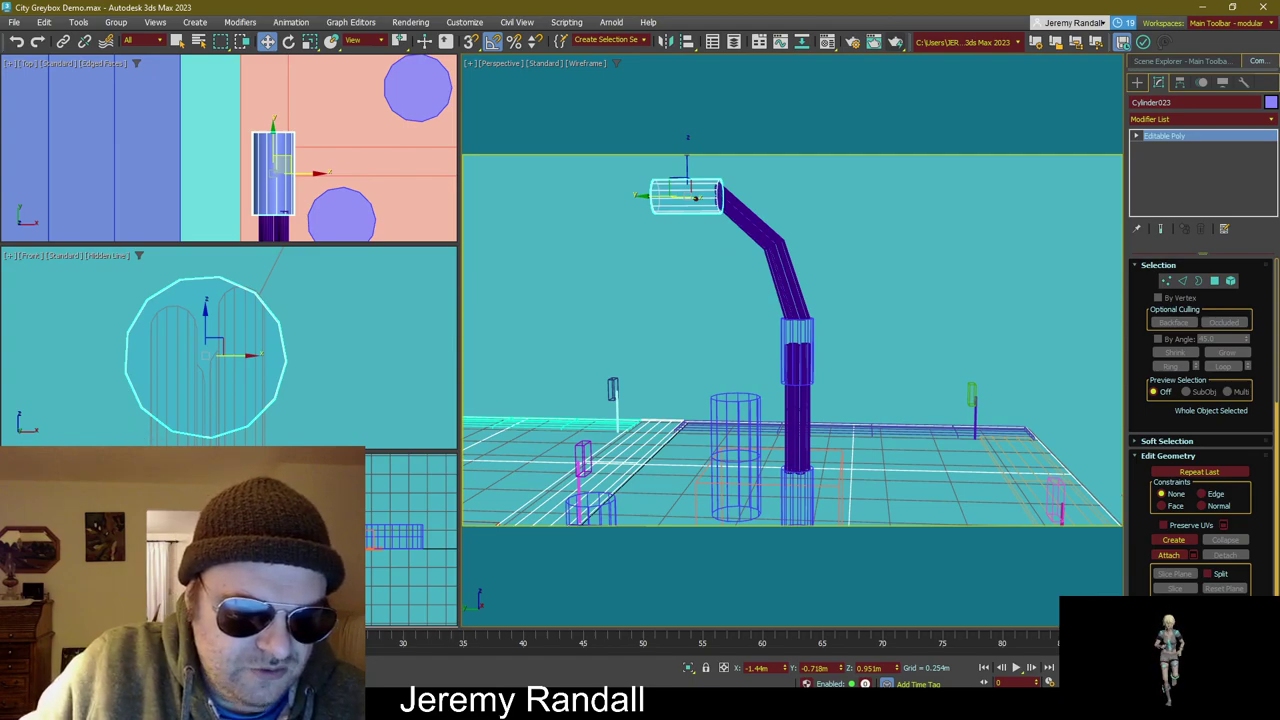
scroll(222, 327, up, 4)
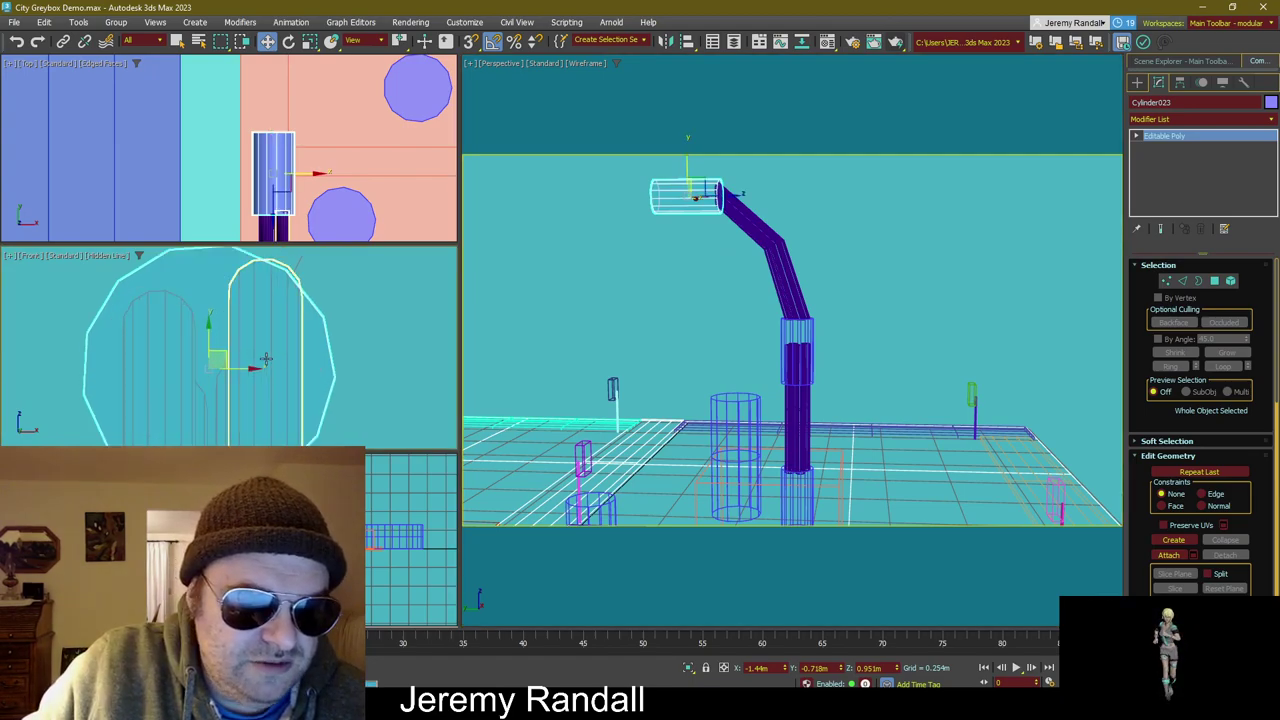
drag(220, 349, 221, 308)
Step: Lower Cylinder023 slightly along Z so it aligns with the pipe's end
scroll(704, 247, up, 4)
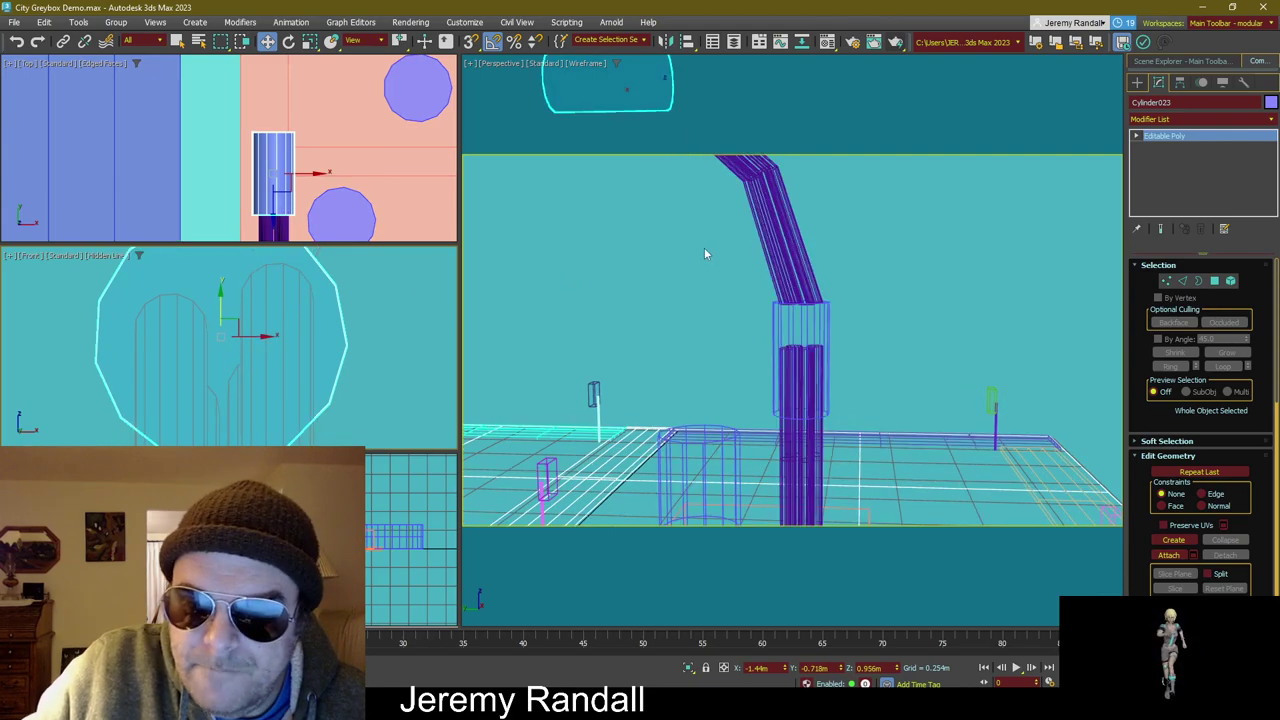
scroll(727, 413, down, 2)
alt+middle_drag(727, 413, 616, 261)
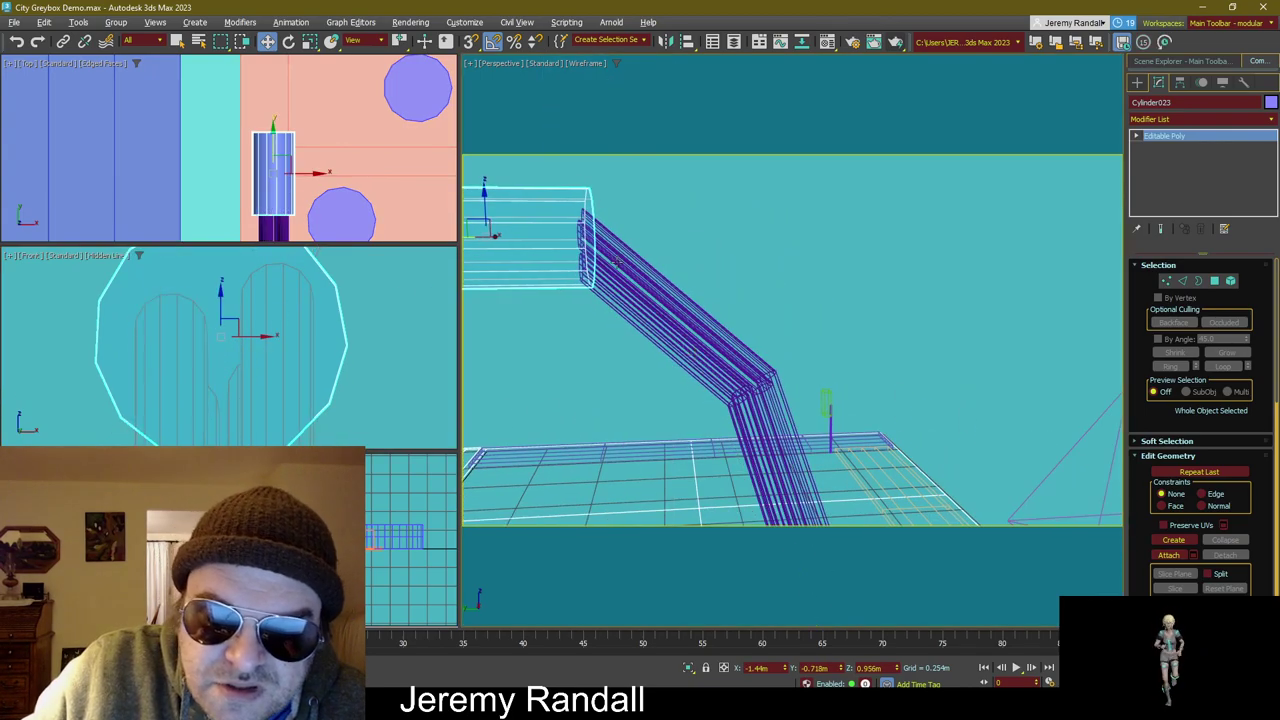
alt+middle_drag(540, 224, 642, 224)
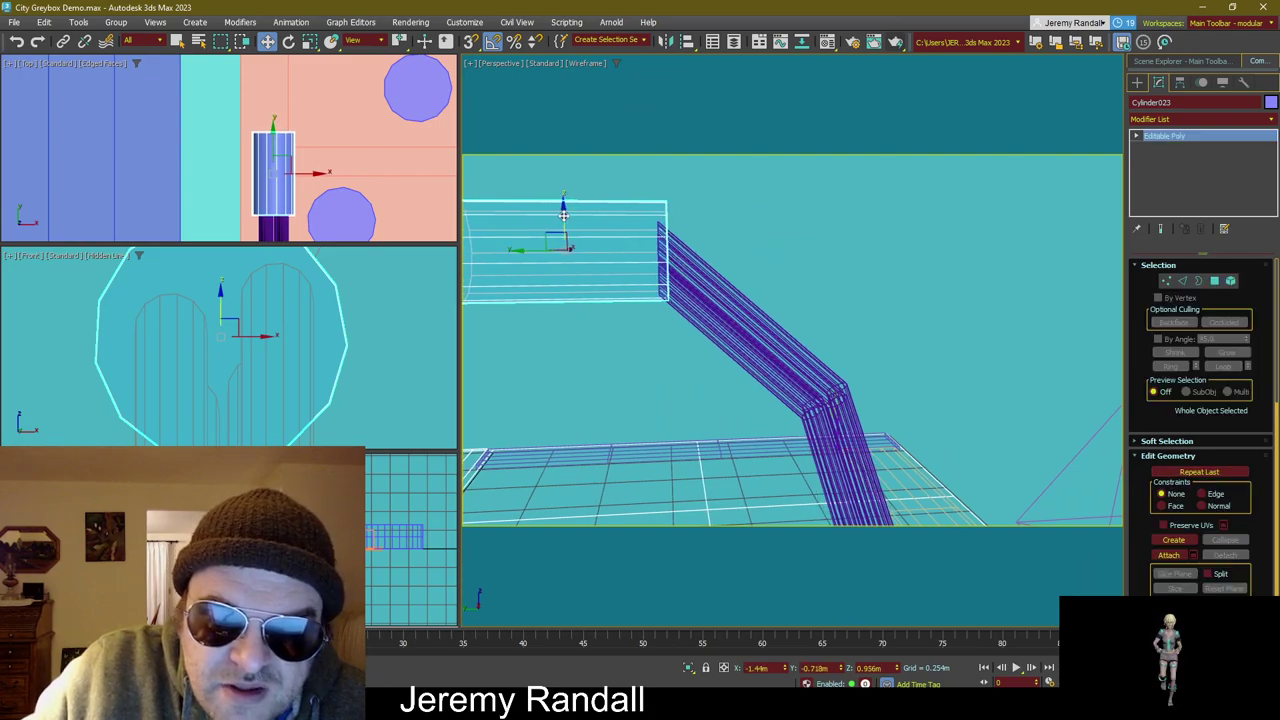
drag(562, 207, 563, 214)
Step: Isolate the column with Alt+Q and frame the whole pole in view
scroll(335, 322, down, 2)
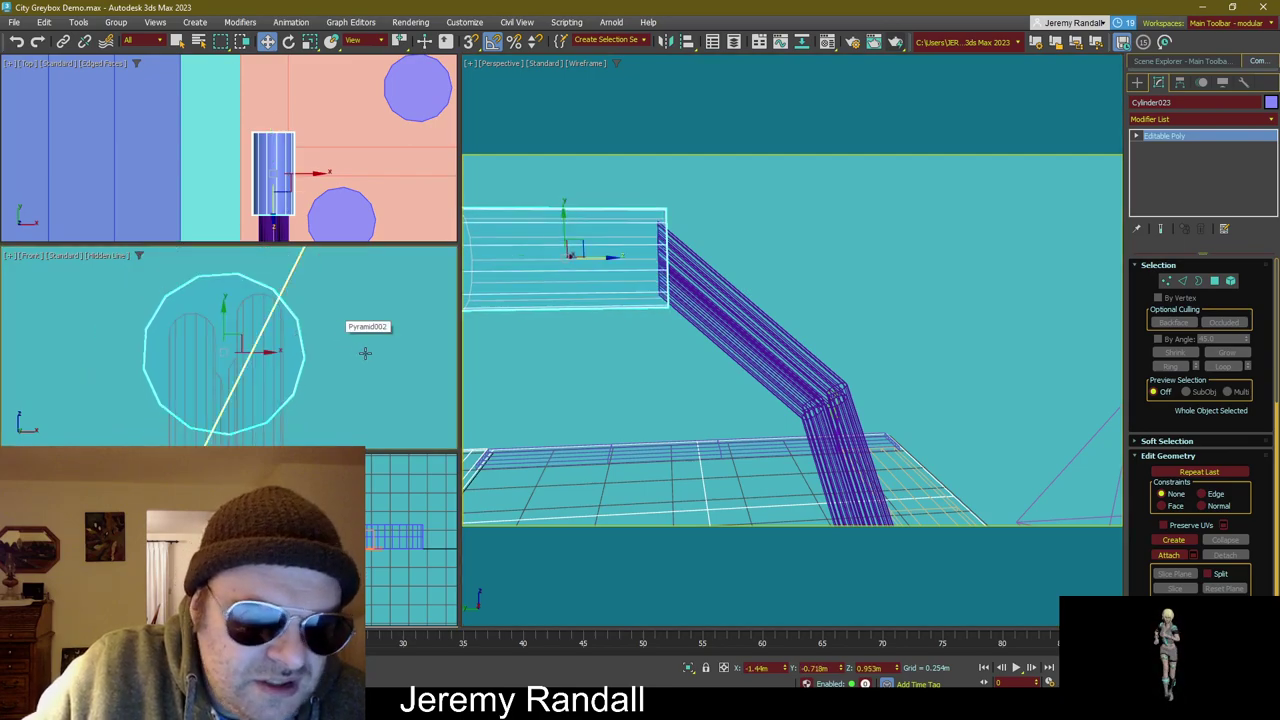
scroll(590, 408, down, 5)
middle_drag(583, 303, 651, 231)
key(alt+q)
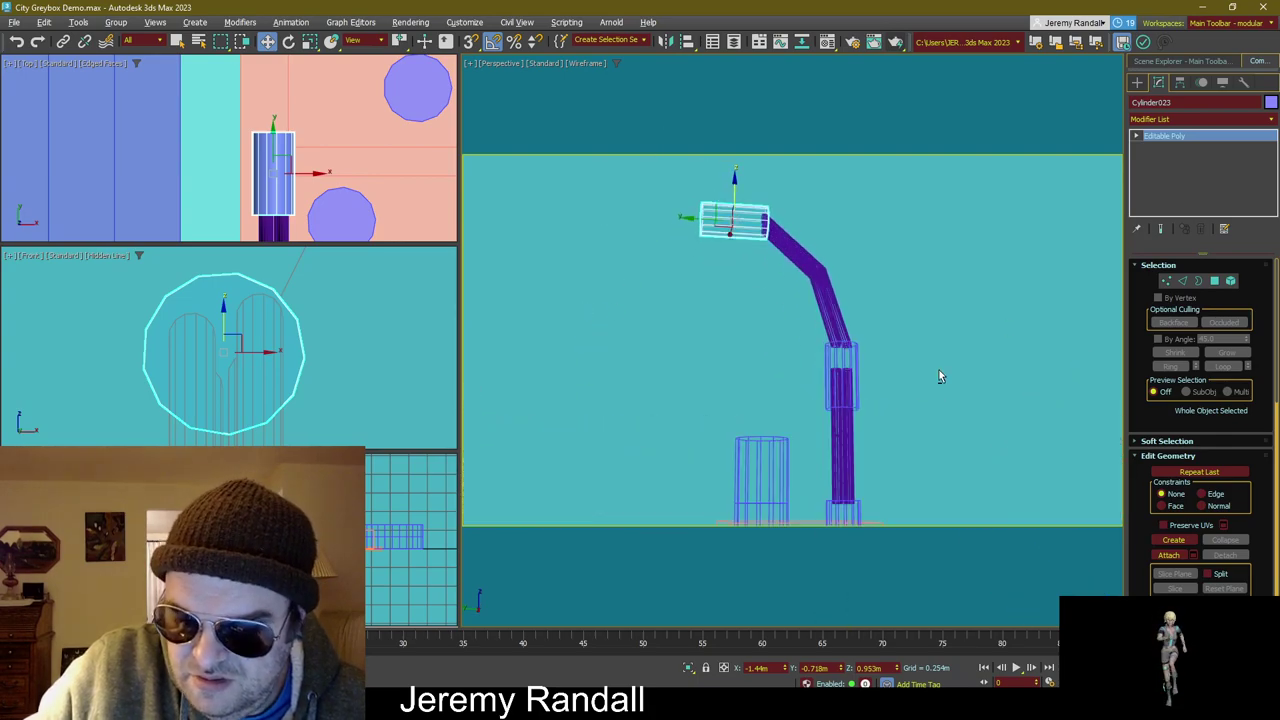
middle_drag(905, 458, 925, 418)
drag(805, 408, 805, 410)
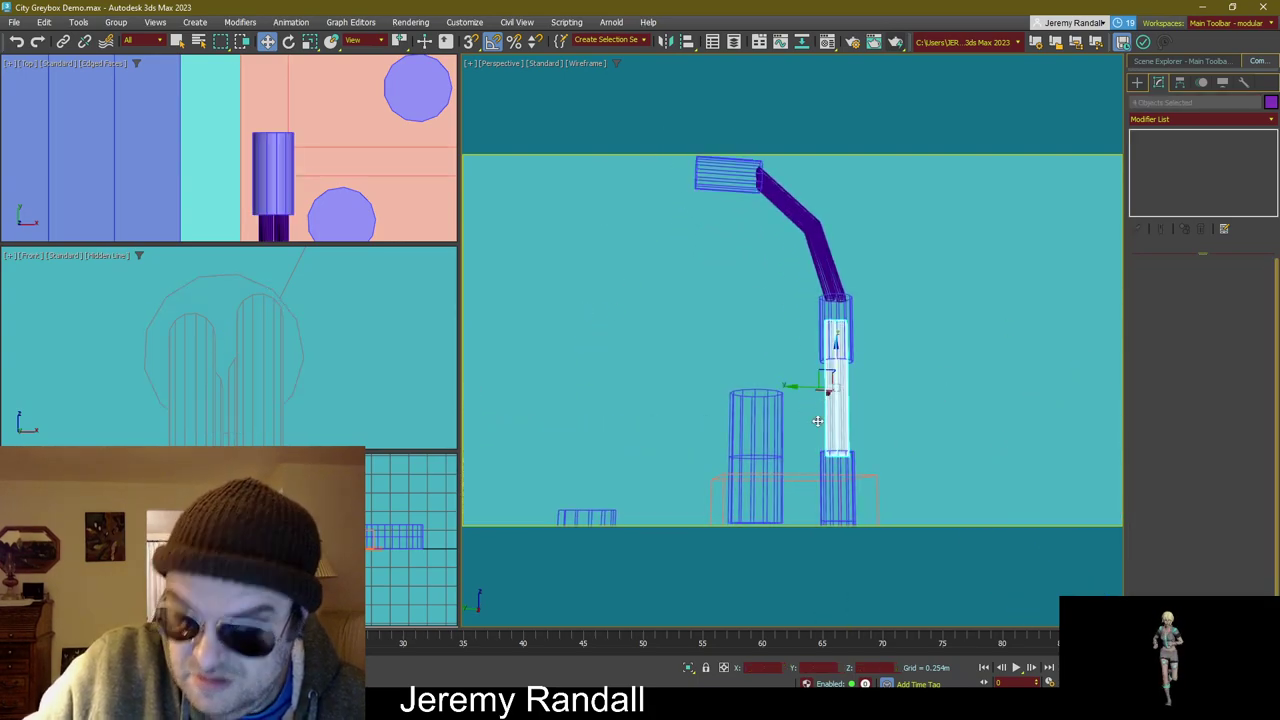
key(e)
drag(810, 362, 839, 301)
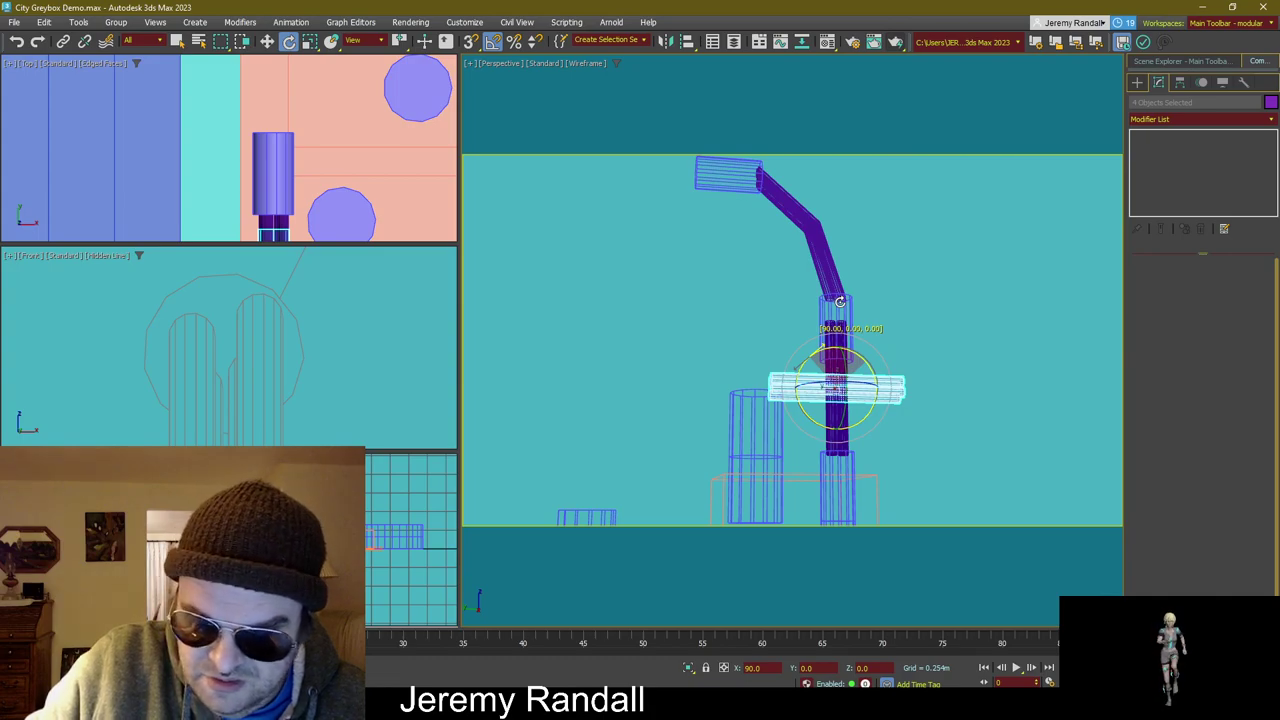
shift+drag(839, 301, 839, 301)
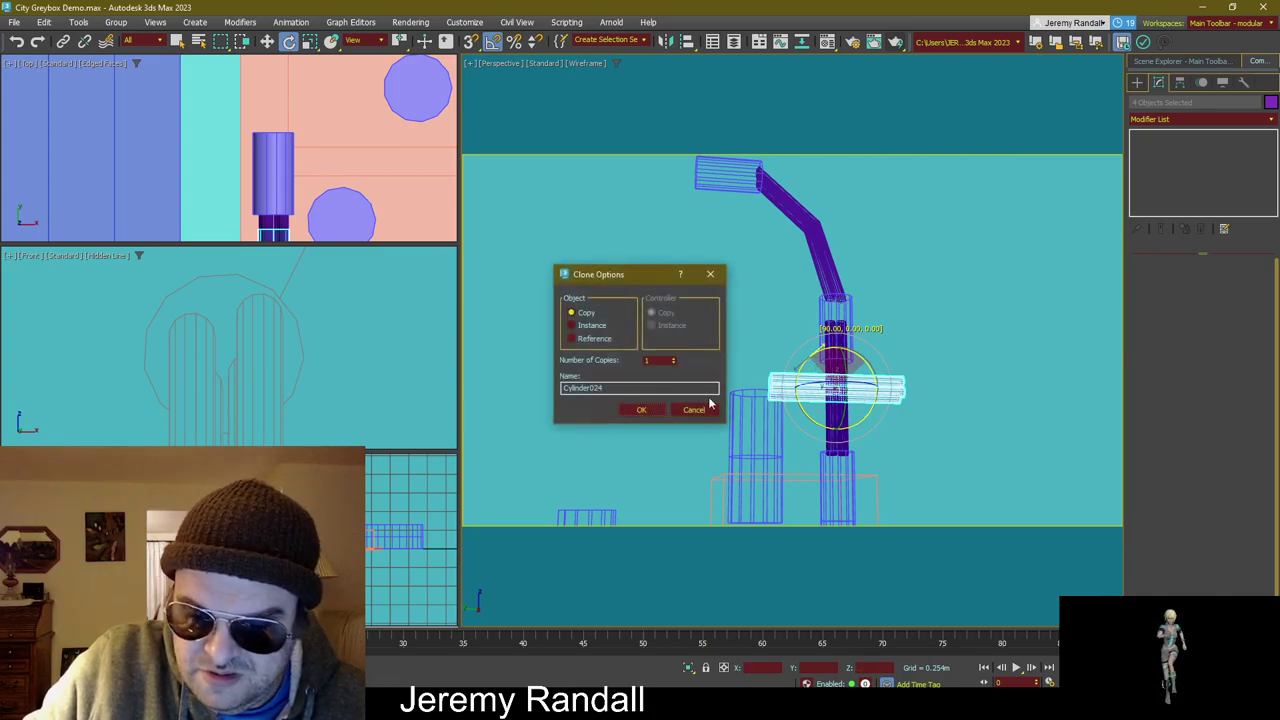
click(636, 409)
key(w)
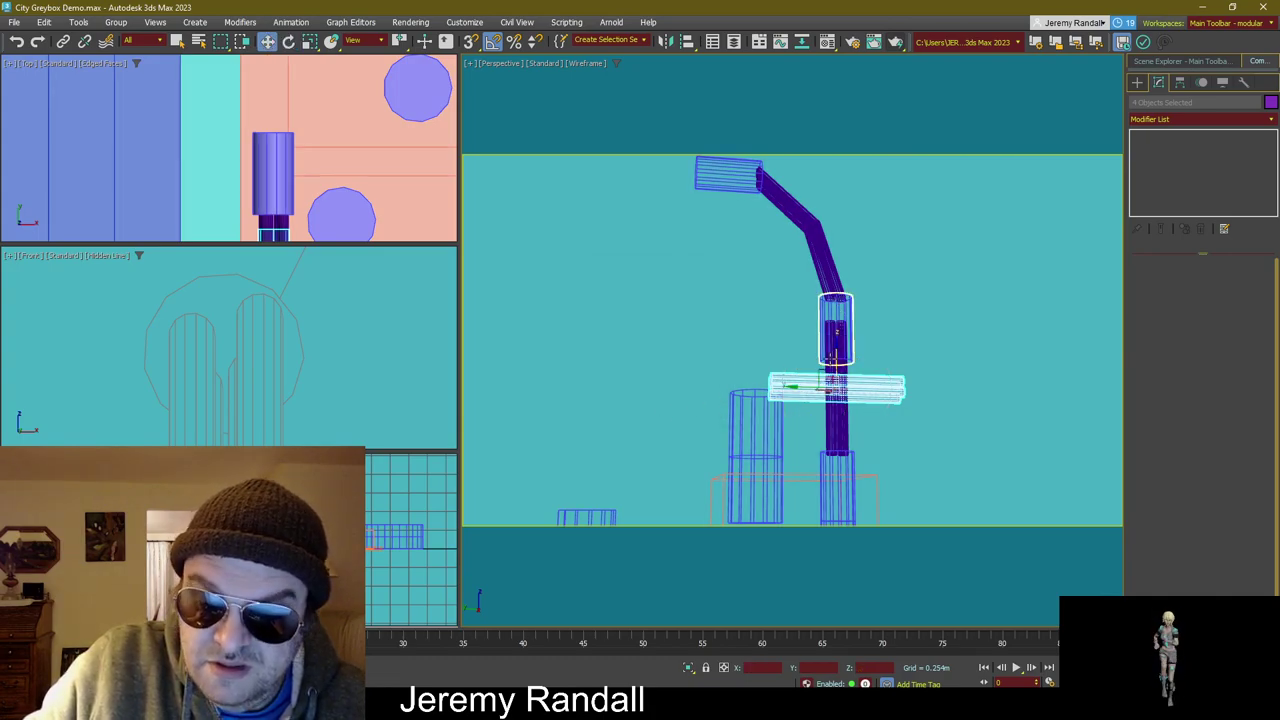
drag(800, 342, 628, 148)
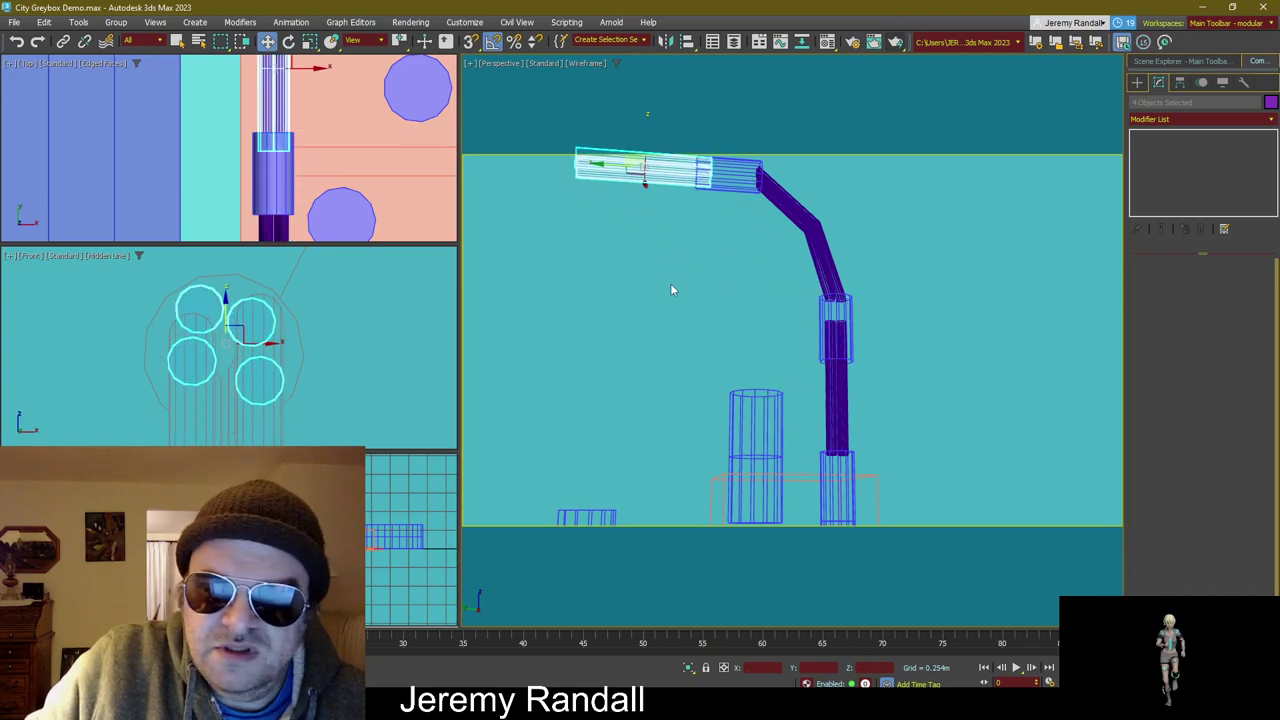
mouse_move(671, 290)
alt+middle_down()
mouse_move(713, 294)
mouse_move(824, 437)
alt+middle_up()
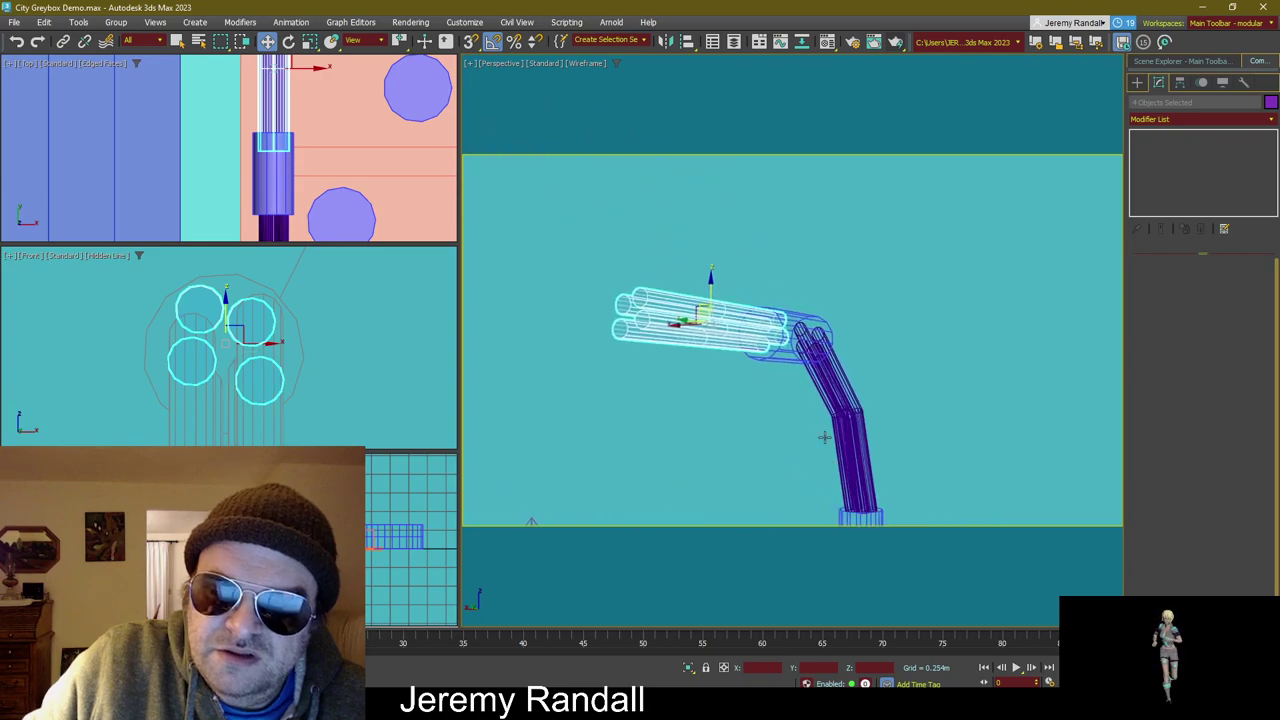
key(e)
drag(724, 298, 737, 318)
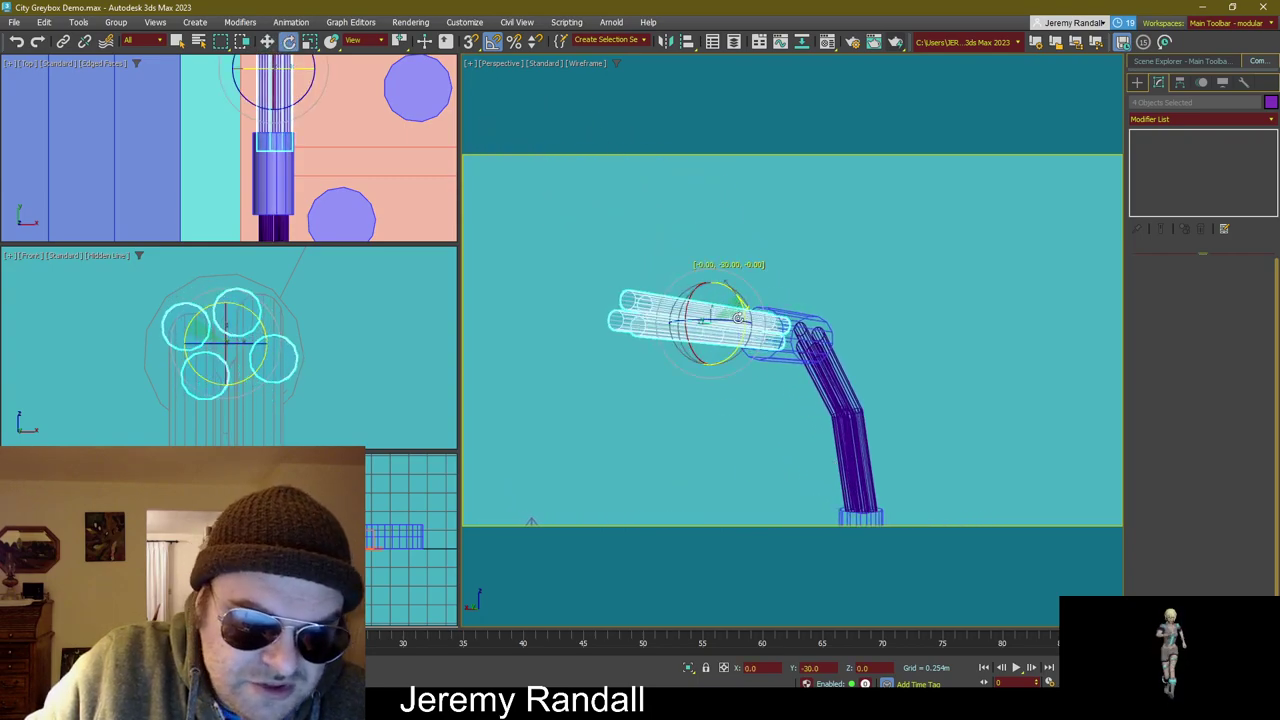
key(w)
click(743, 415)
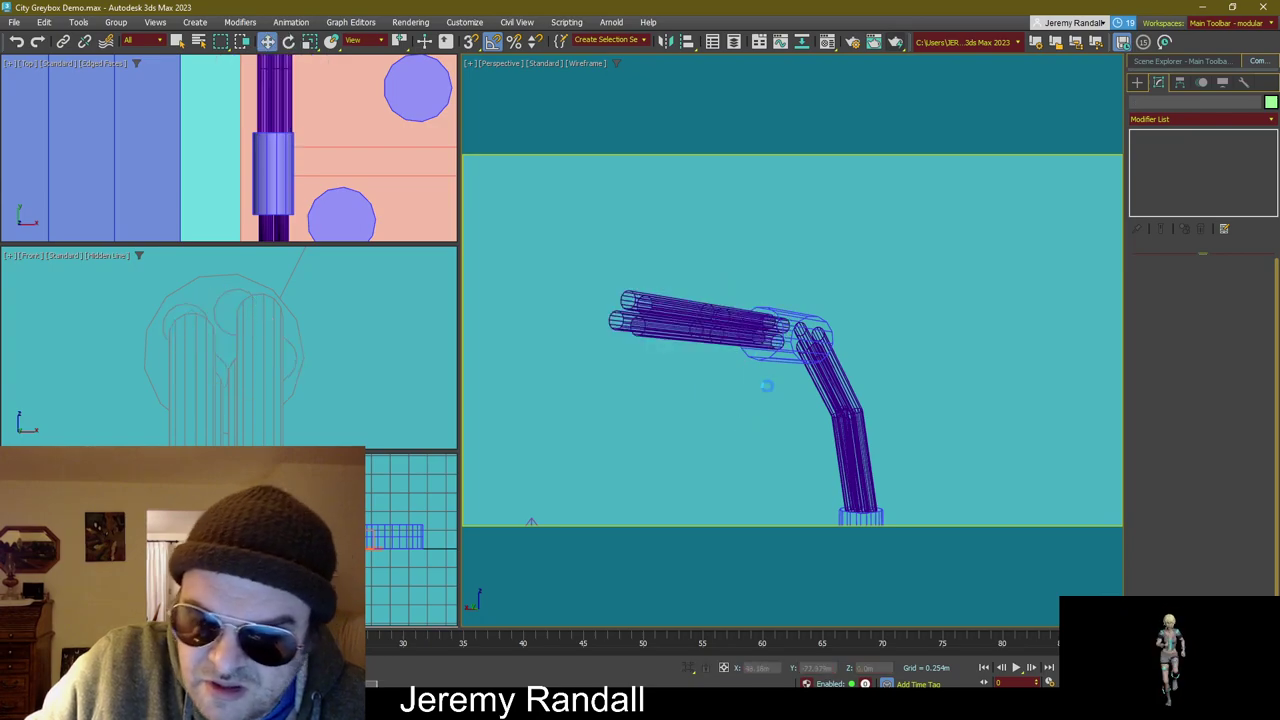
alt+middle_drag(805, 355, 677, 377)
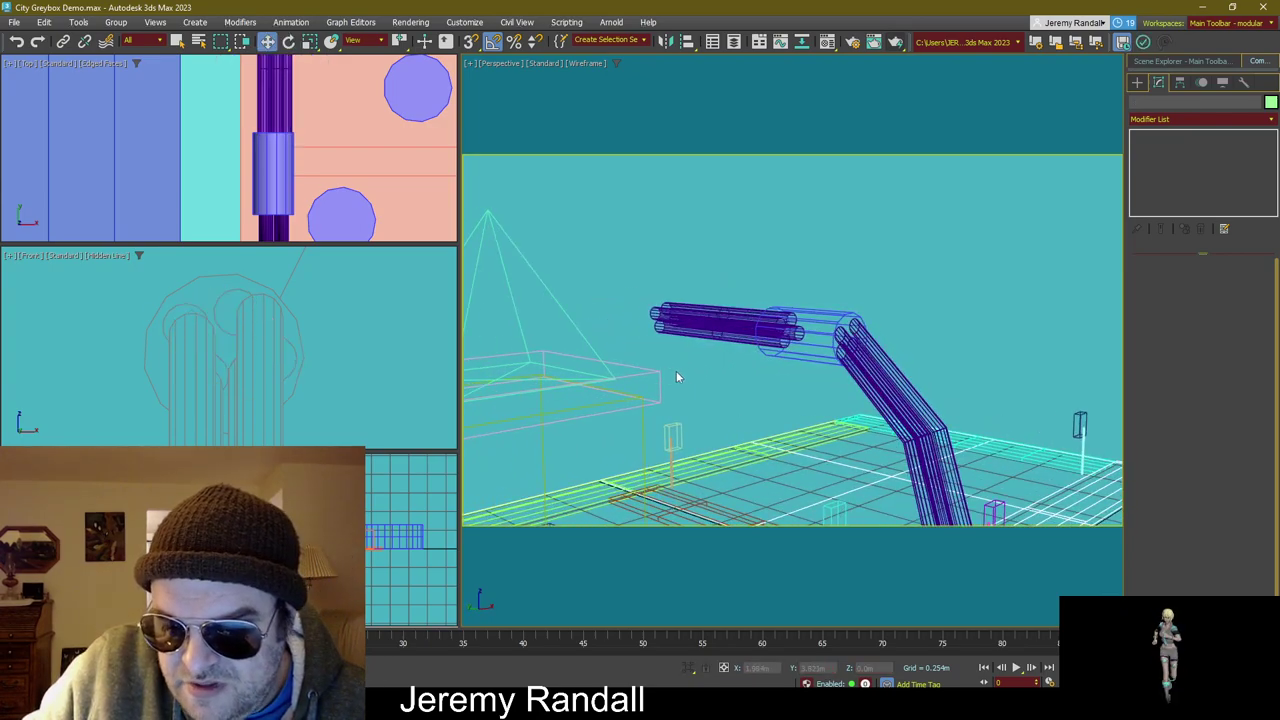
click(695, 321)
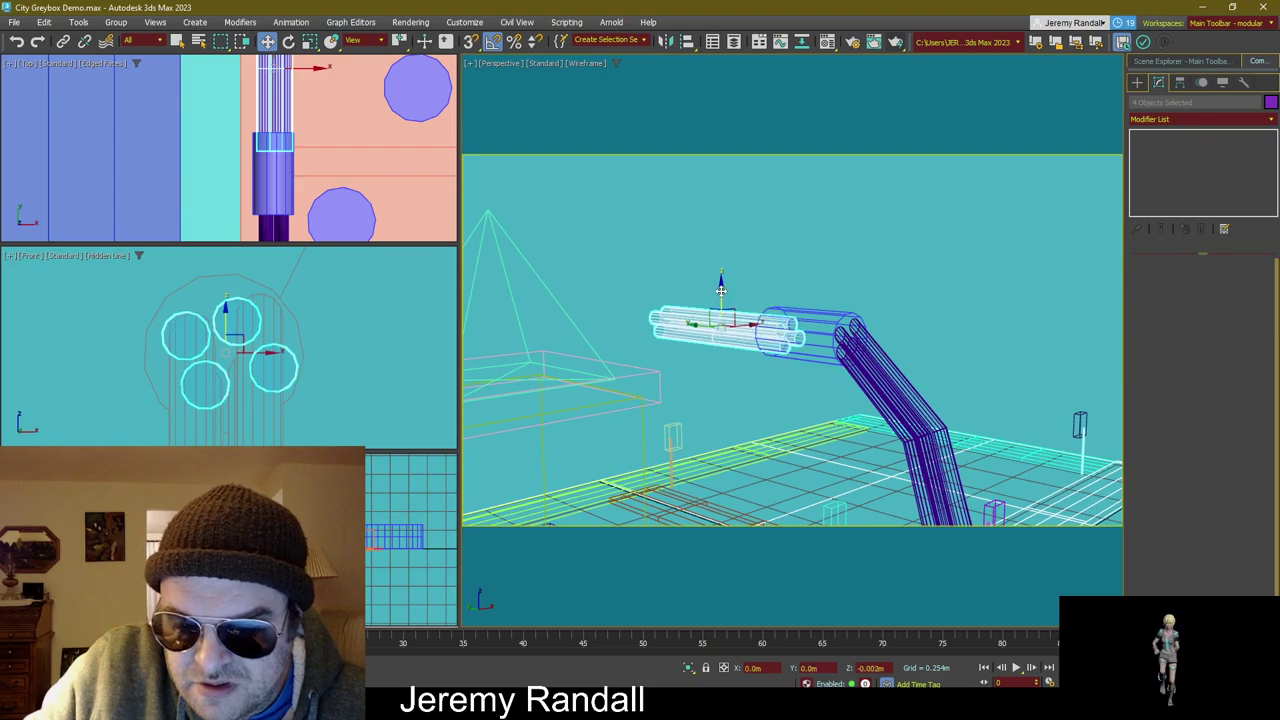
drag(720, 290, 654, 301)
scroll(286, 313, up, 3)
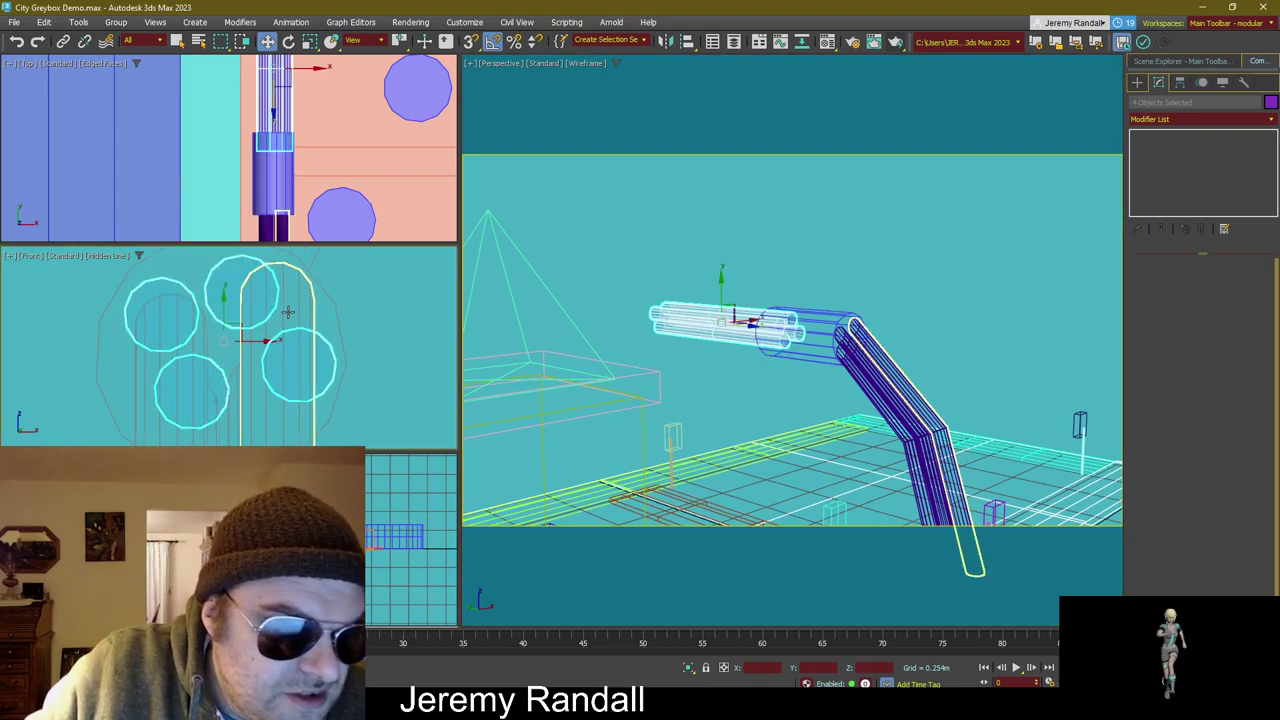
drag(251, 326, 256, 340)
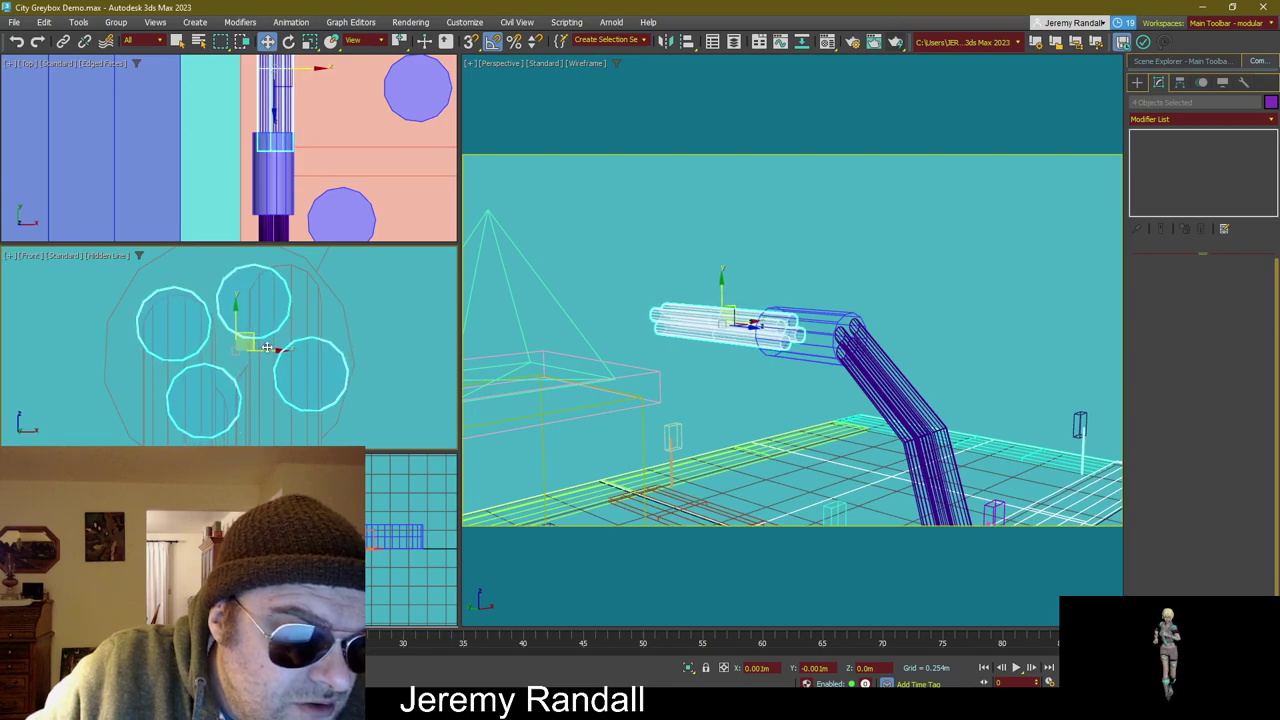
click(391, 371)
key(ctrl+z)
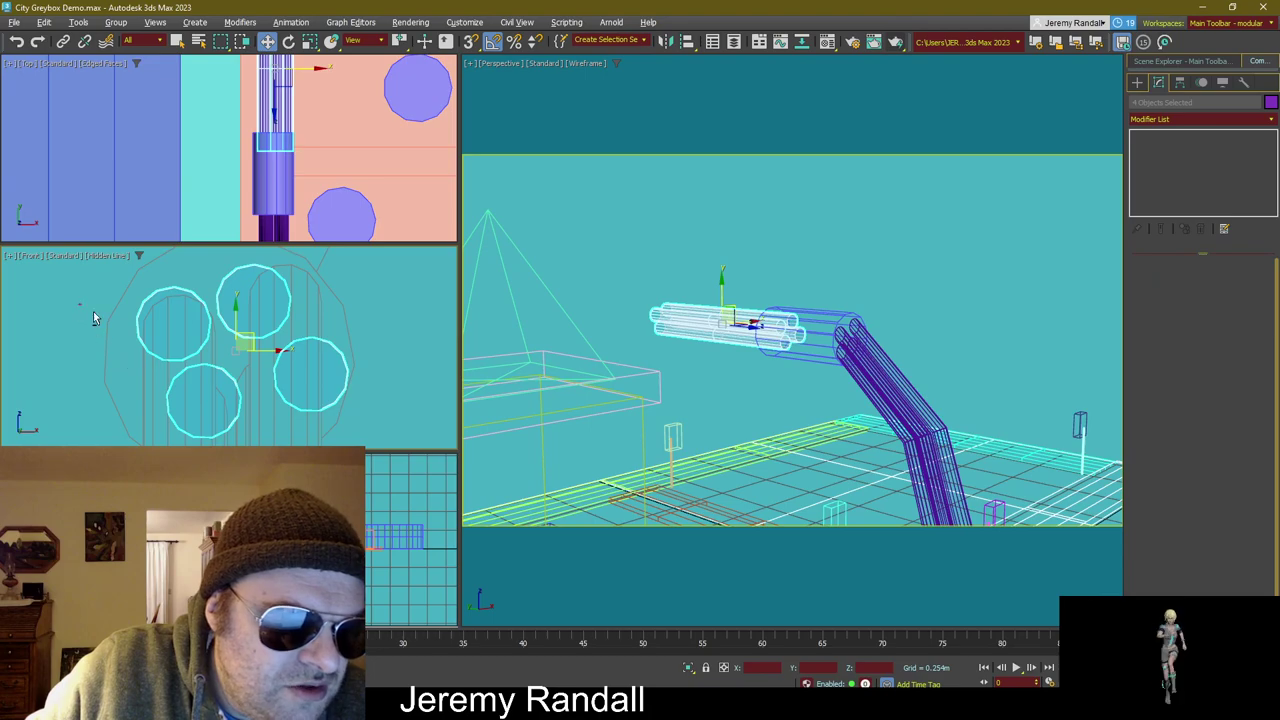
click(345, 371)
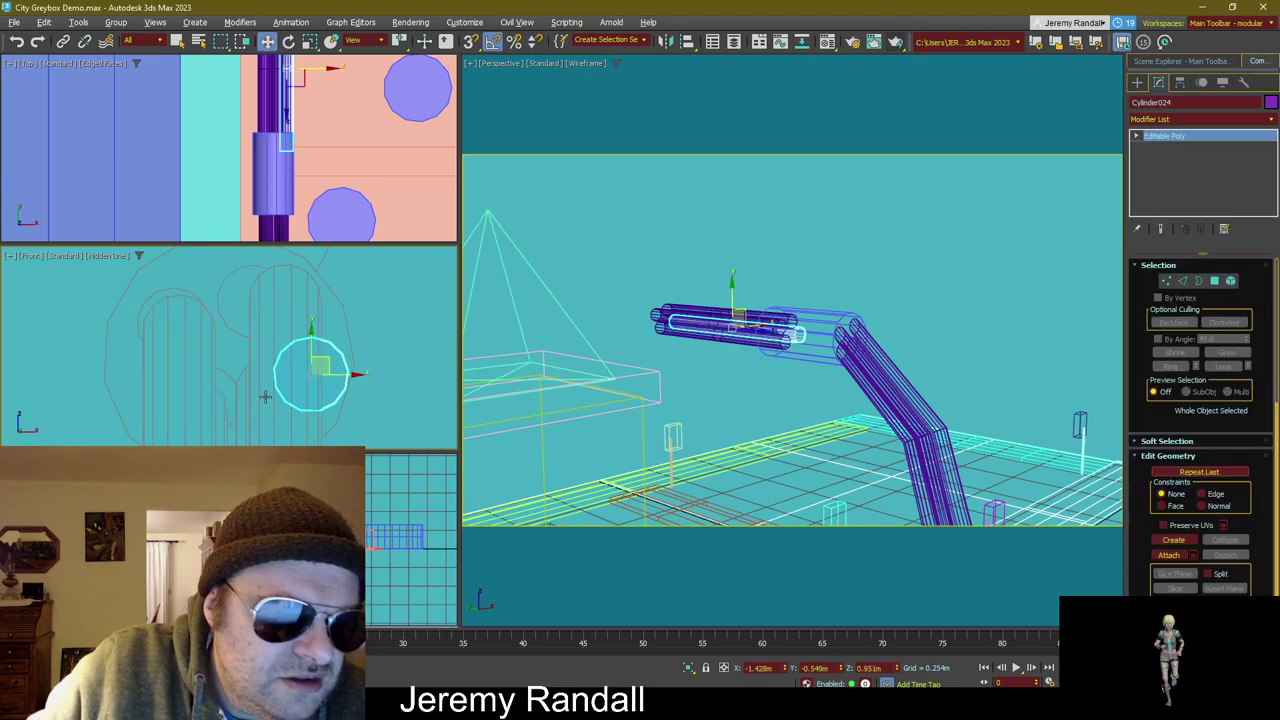
drag(325, 362, 314, 369)
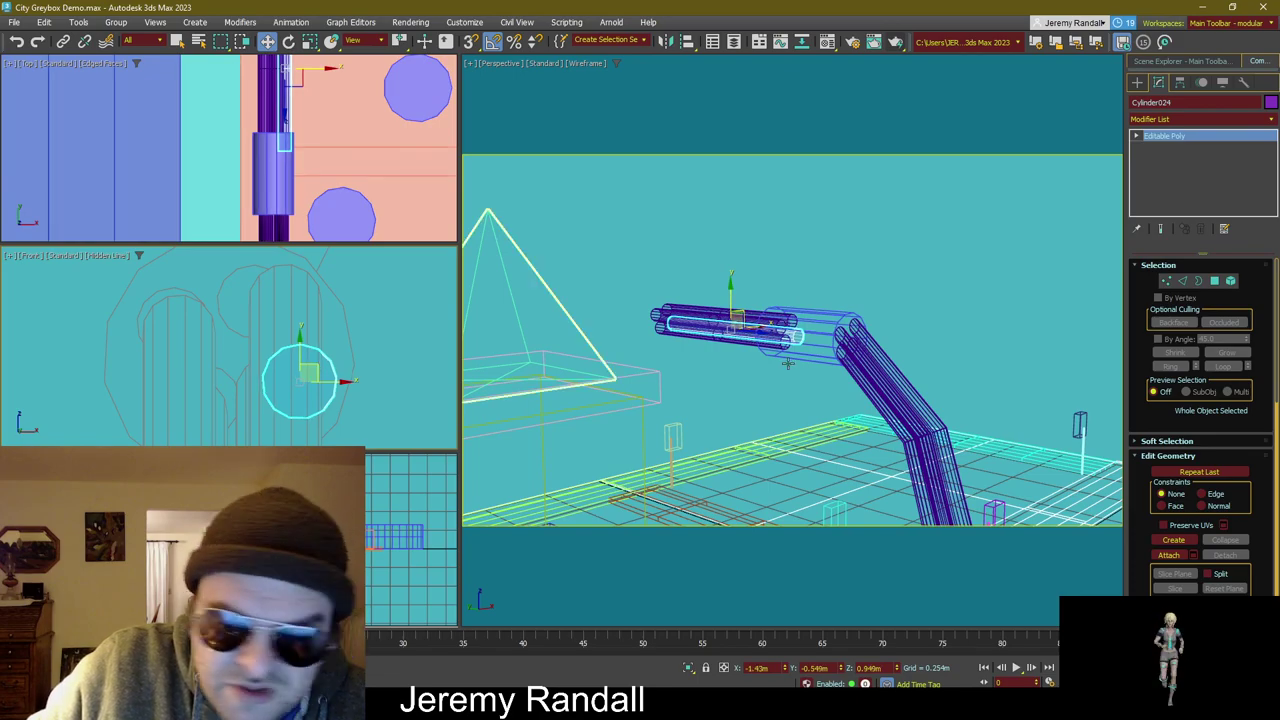
alt+middle_drag(789, 363, 697, 355)
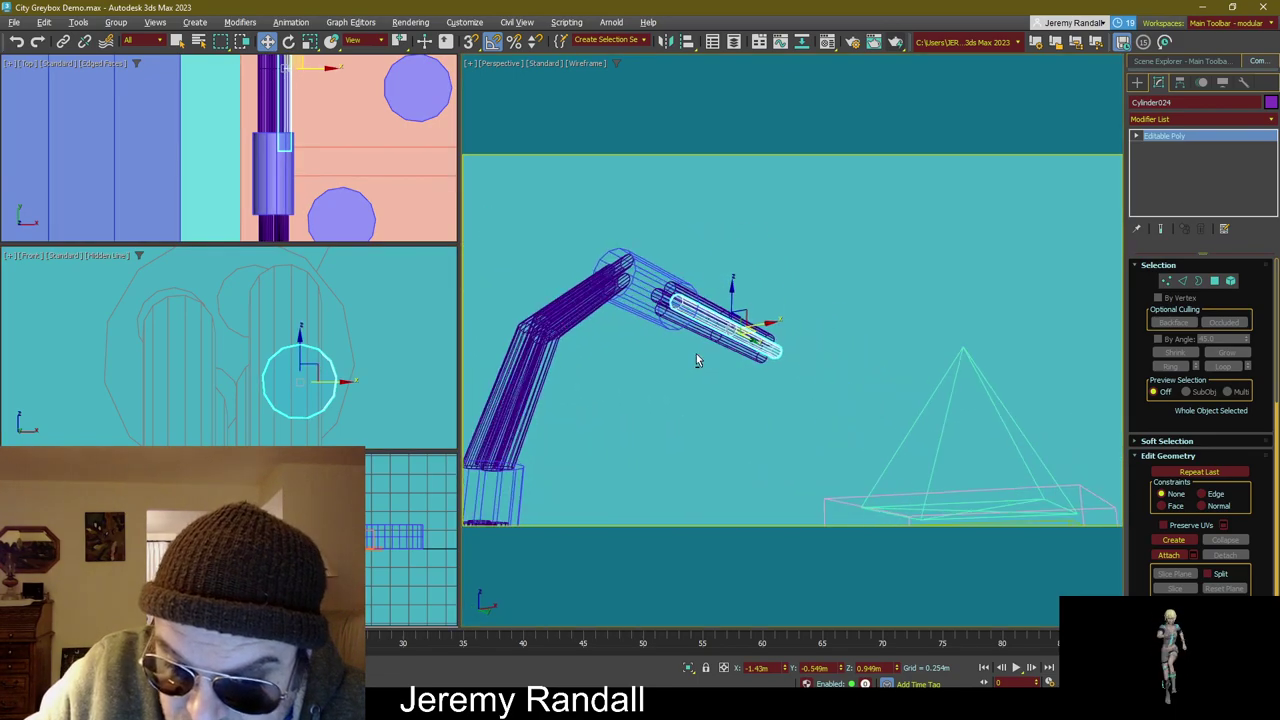
scroll(697, 355, up, 6)
scroll(655, 395, down, 6)
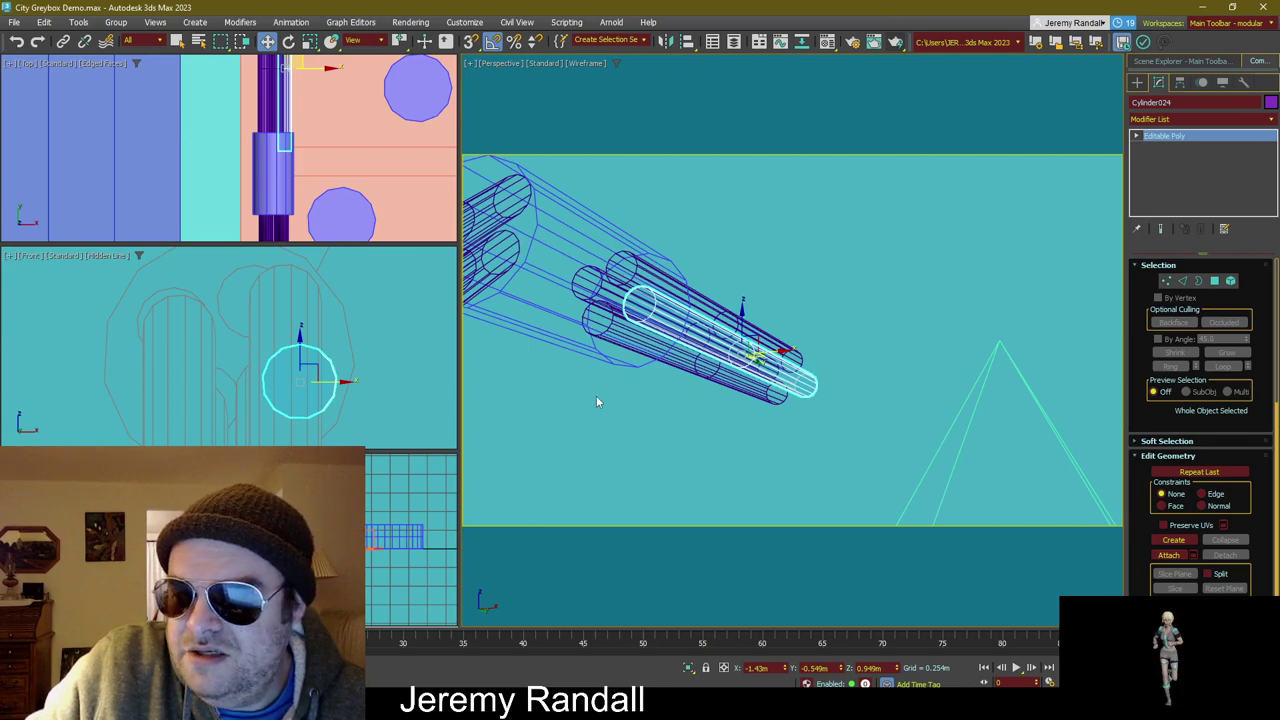
scroll(595, 393, up, 4)
scroll(703, 340, down, 2)
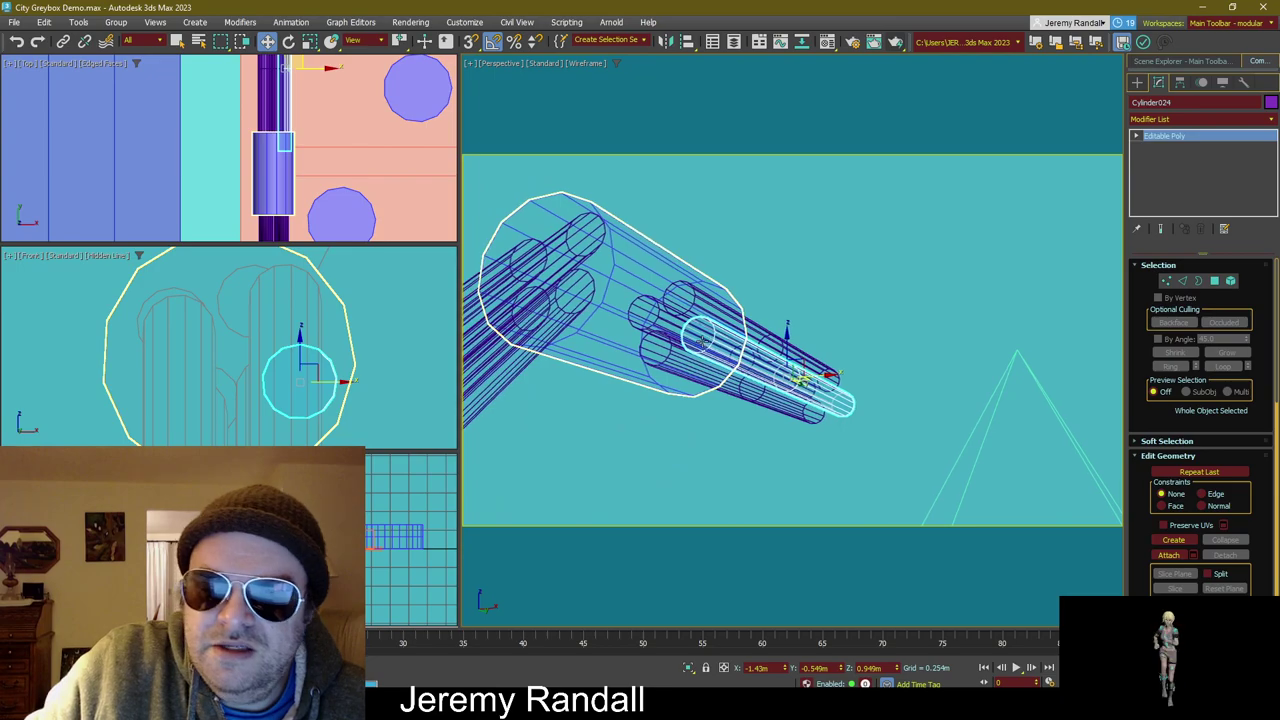
alt+middle_drag(747, 303, 772, 294)
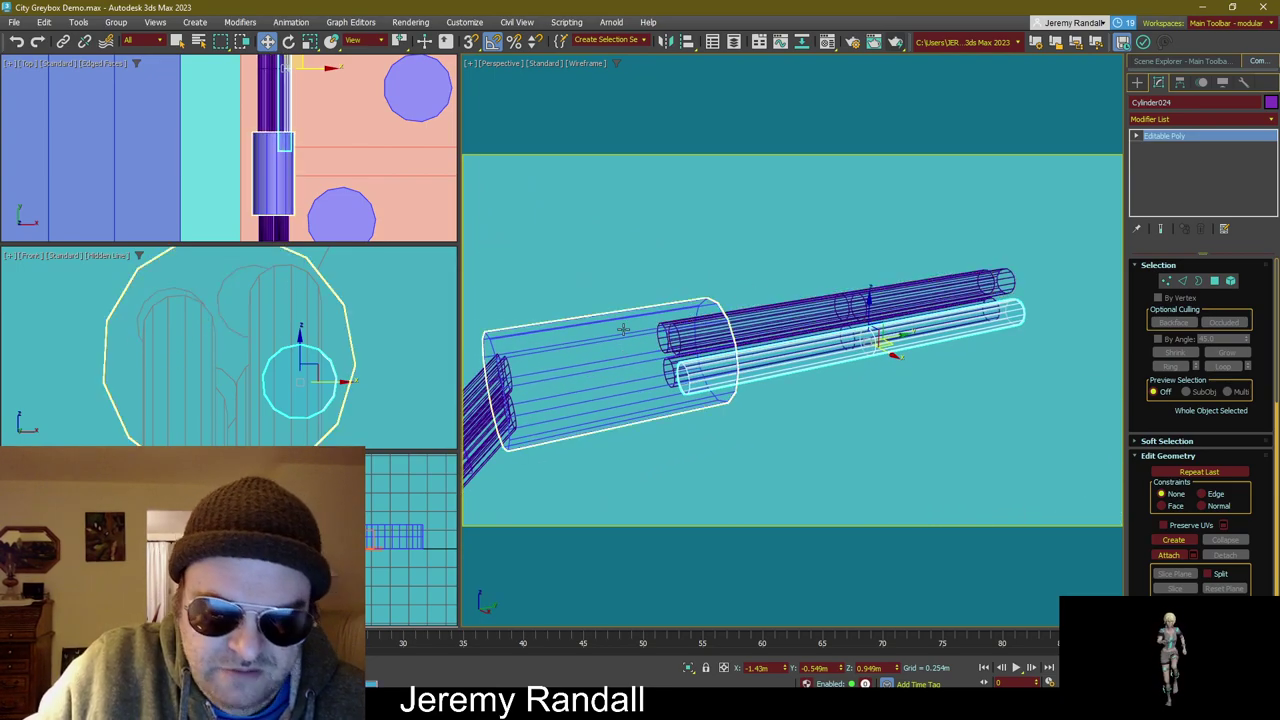
click(636, 294)
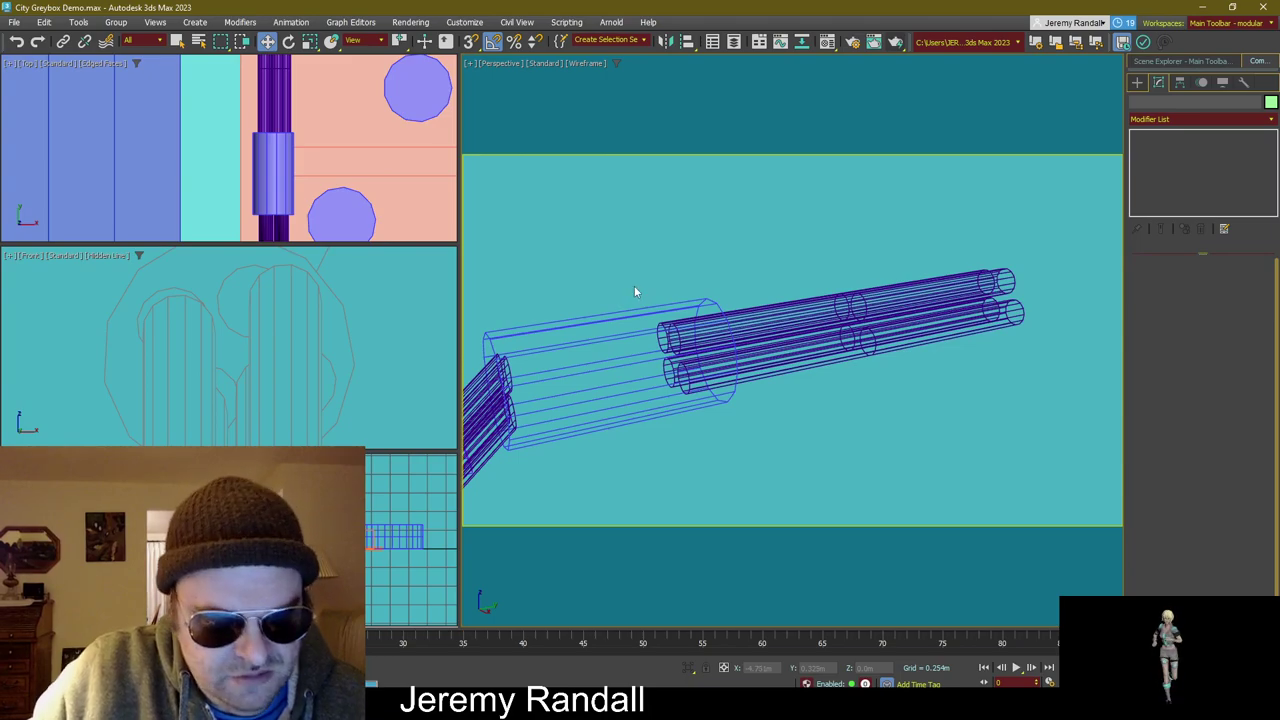
Step: Switch the Perspective view to Edged Faces and select the four rod ends
scroll(366, 143, down, 5)
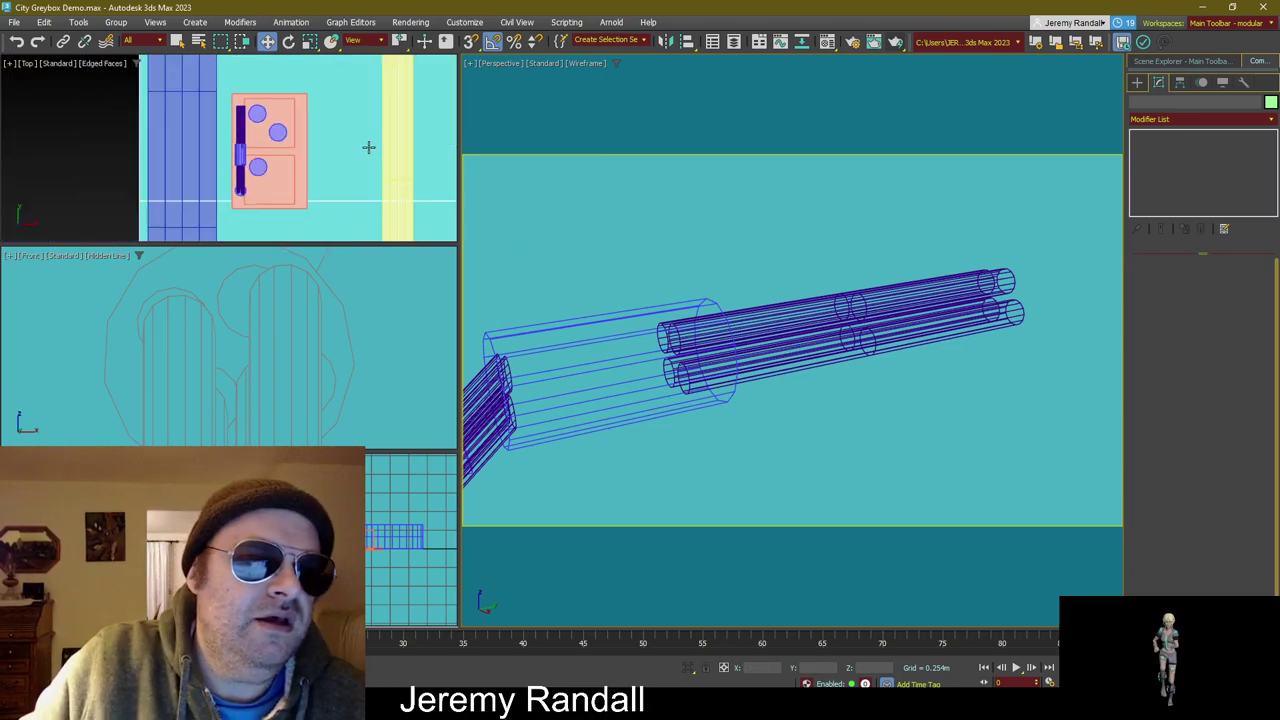
alt+middle_drag(593, 302, 676, 260)
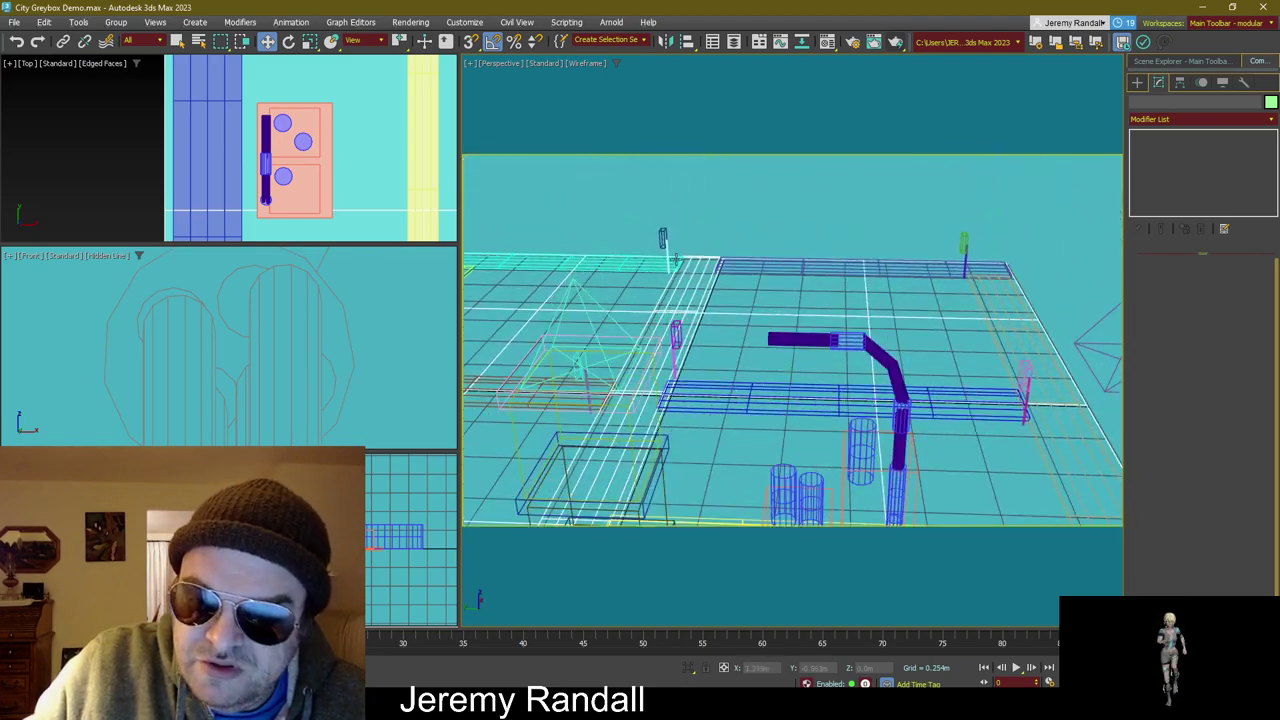
click(588, 64)
click(600, 80)
mouse_move(773, 436)
alt+middle_down()
mouse_move(790, 401)
mouse_move(823, 406)
mouse_move(782, 440)
alt+middle_up()
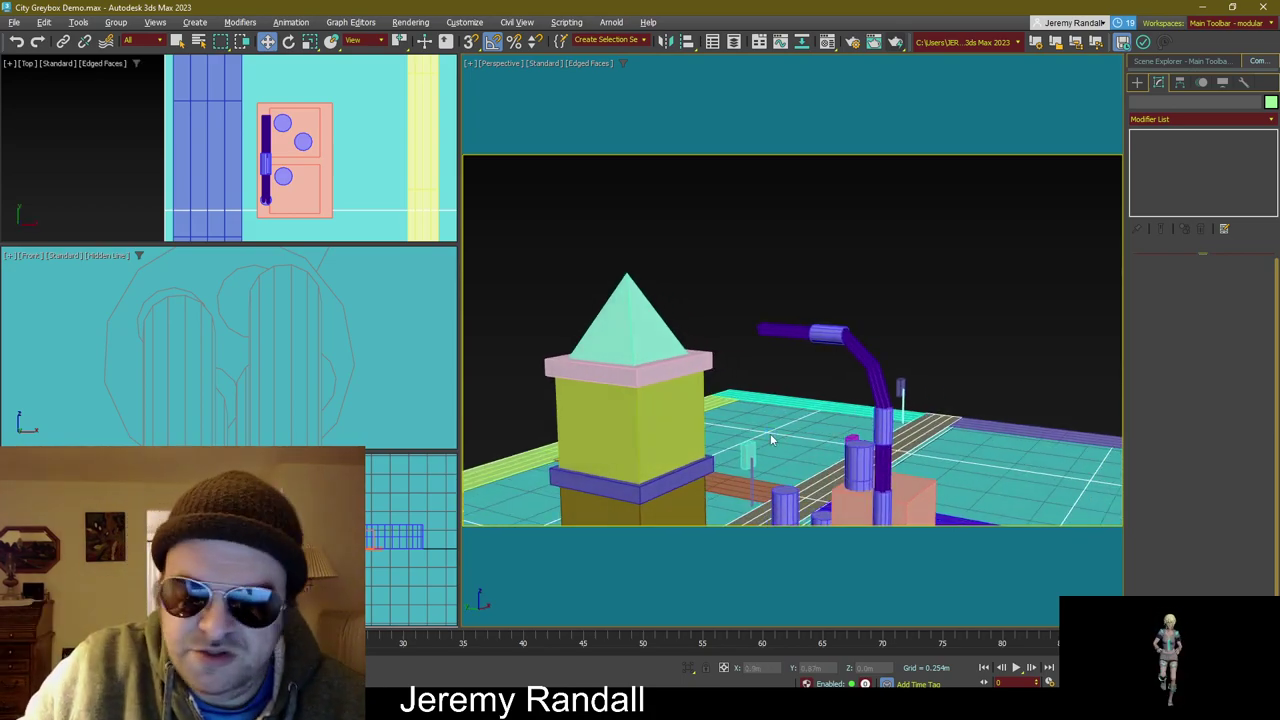
alt+middle_drag(808, 362, 840, 306)
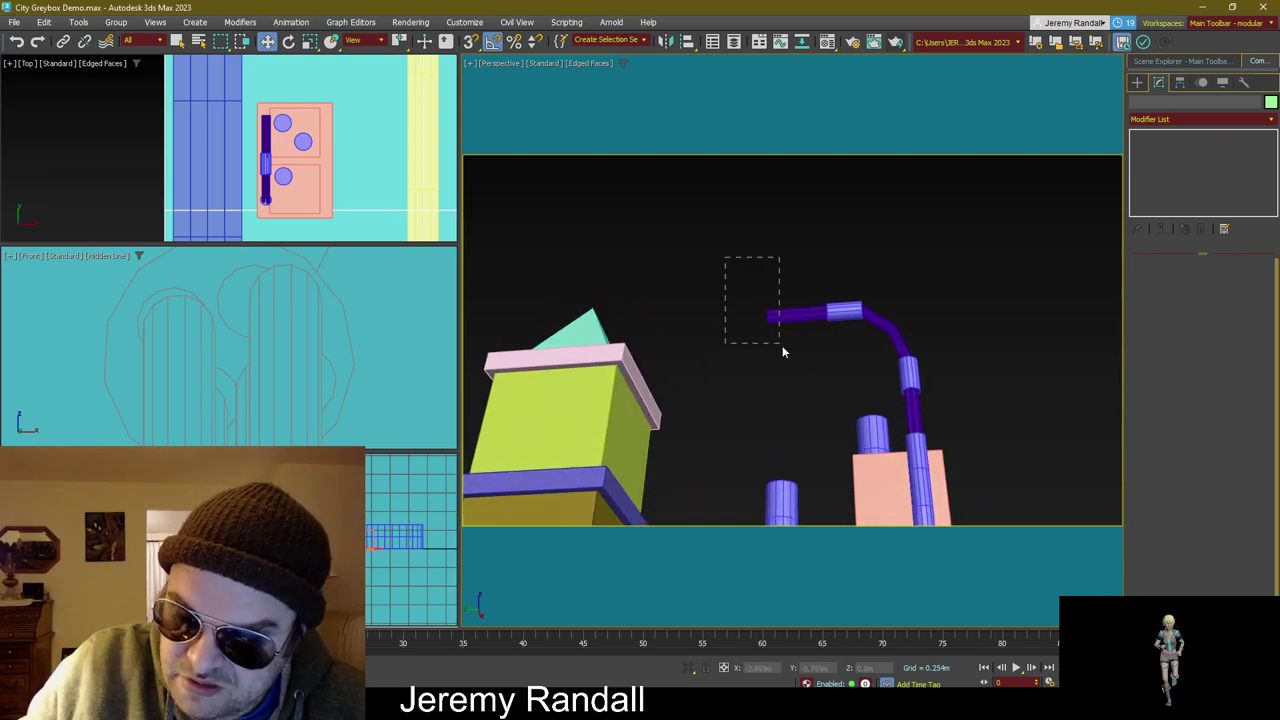
drag(783, 351, 782, 360)
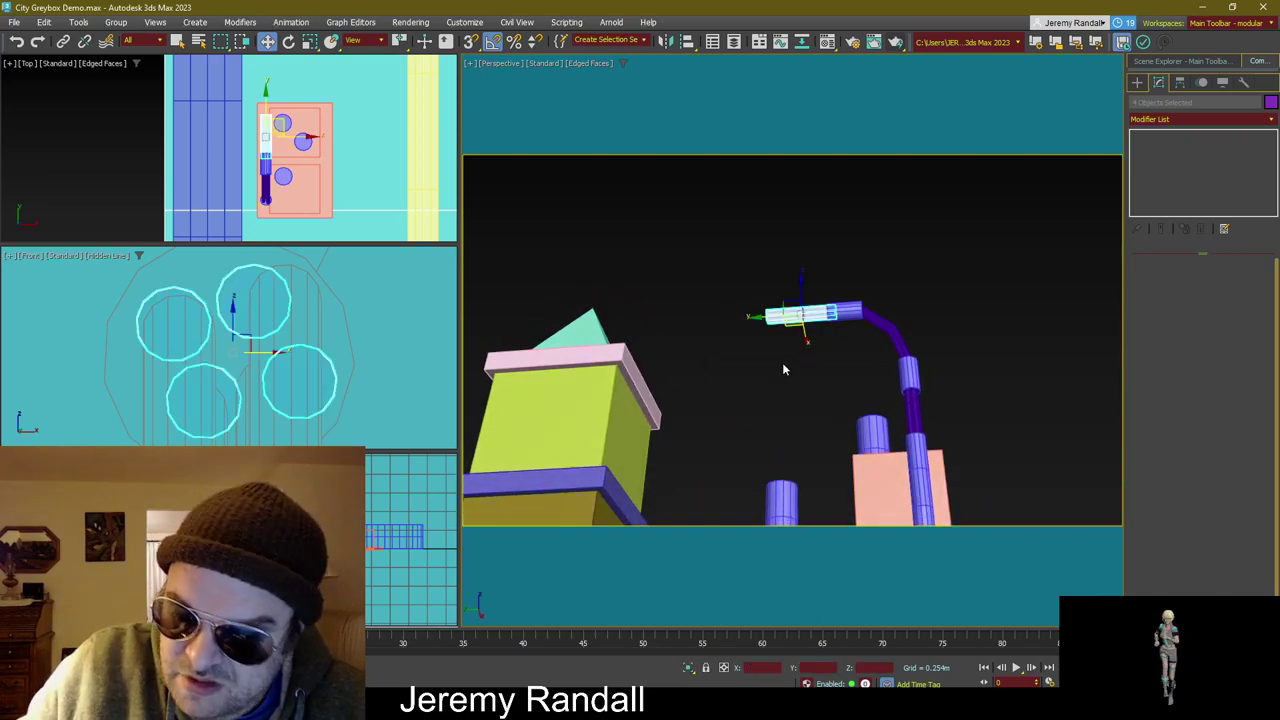
Step: Add an FFD 3x3x3 modifier to the rod ends and enter Control Points
click(1184, 119)
scroll(1180, 140, down, 6)
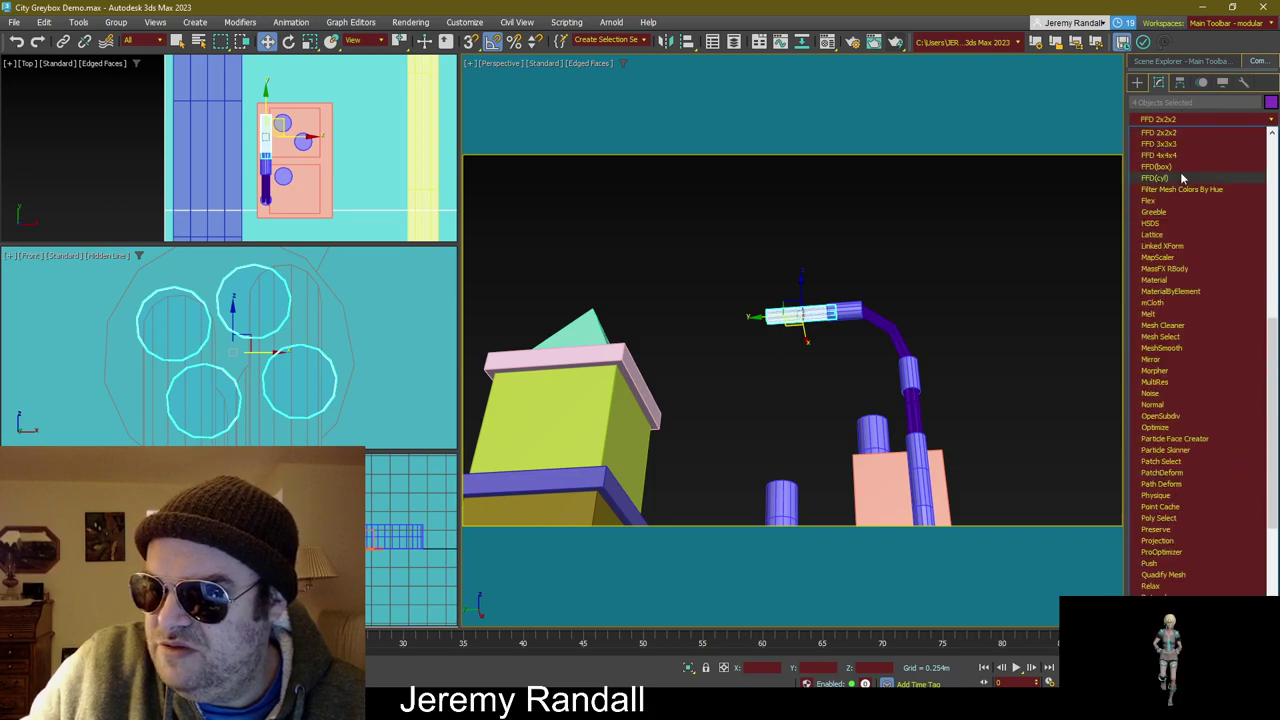
click(1160, 144)
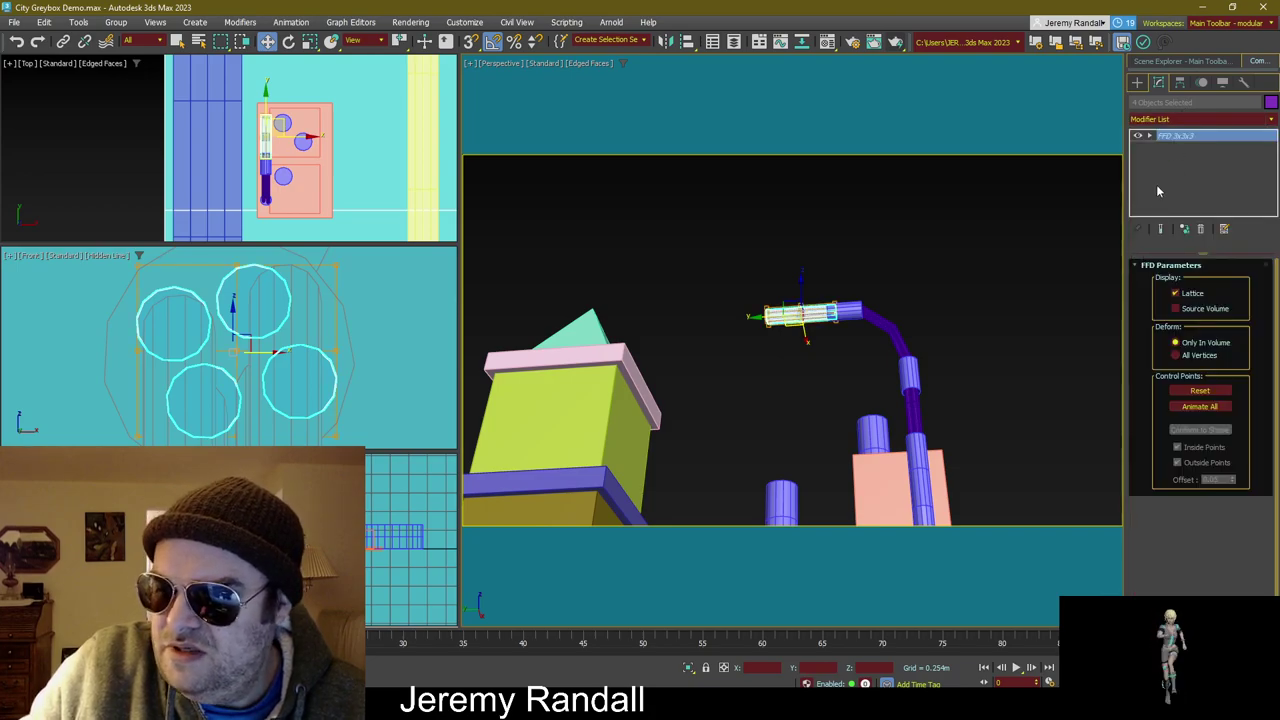
click(1149, 136)
click(1180, 147)
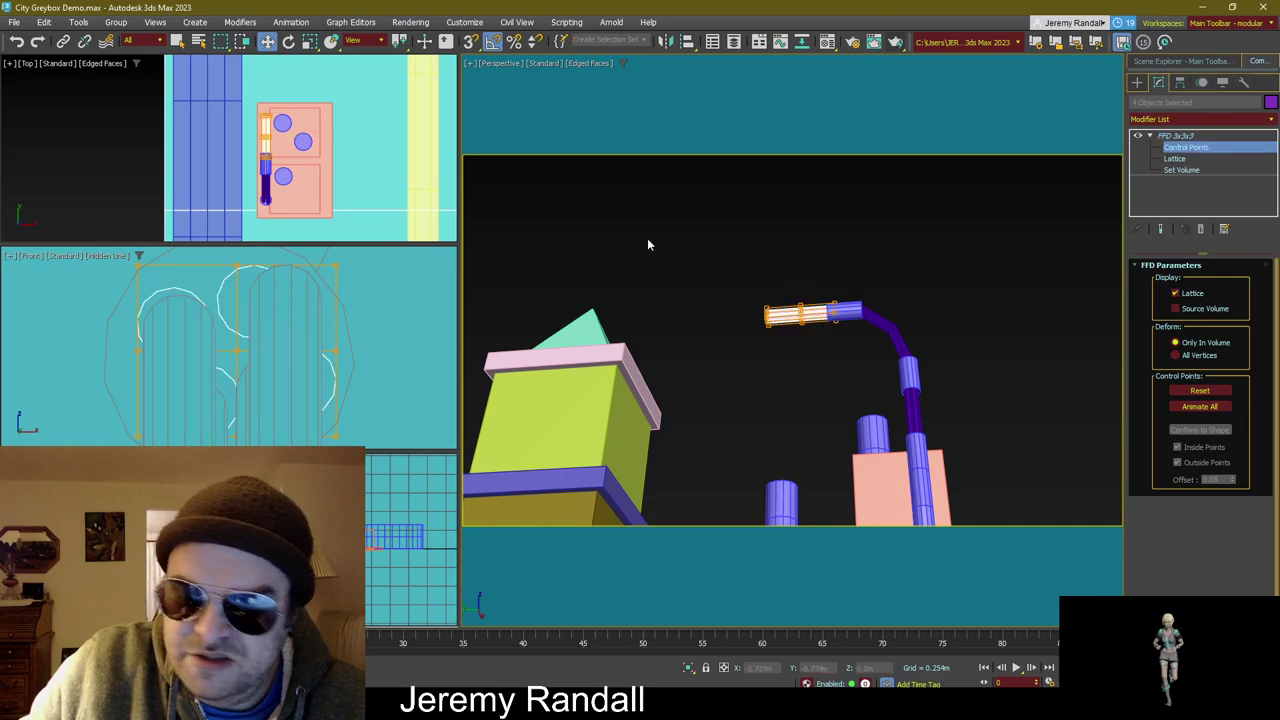
Step: Stretch the lattice's left end onto the roof and bend its middle downward
drag(813, 396, 816, 399)
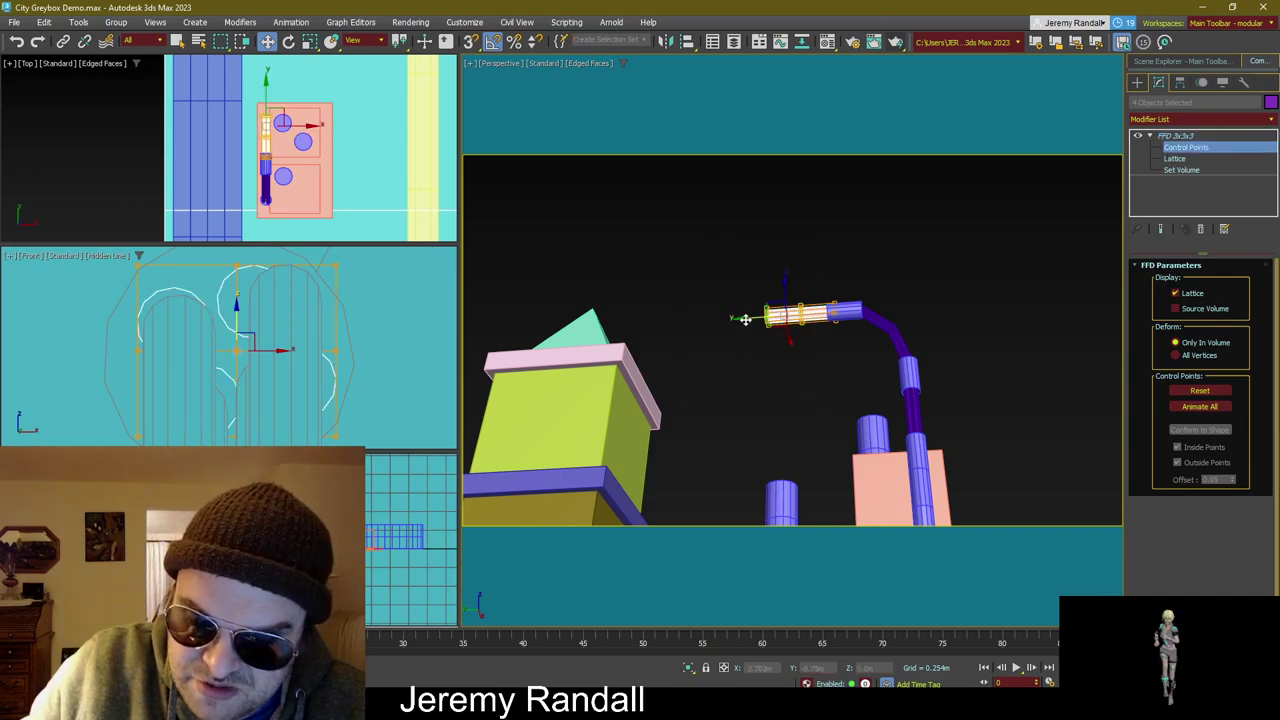
drag(741, 317, 622, 328)
click(763, 356)
alt+middle_drag(720, 297, 641, 282)
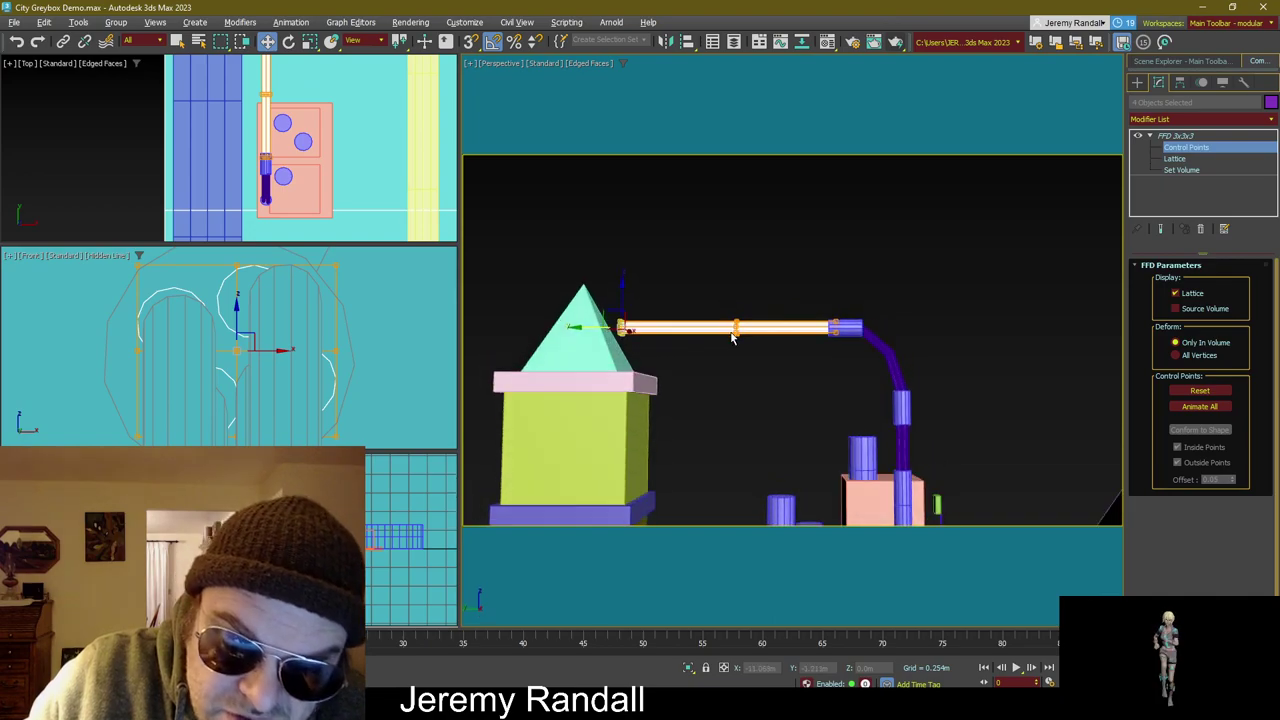
drag(622, 281, 621, 343)
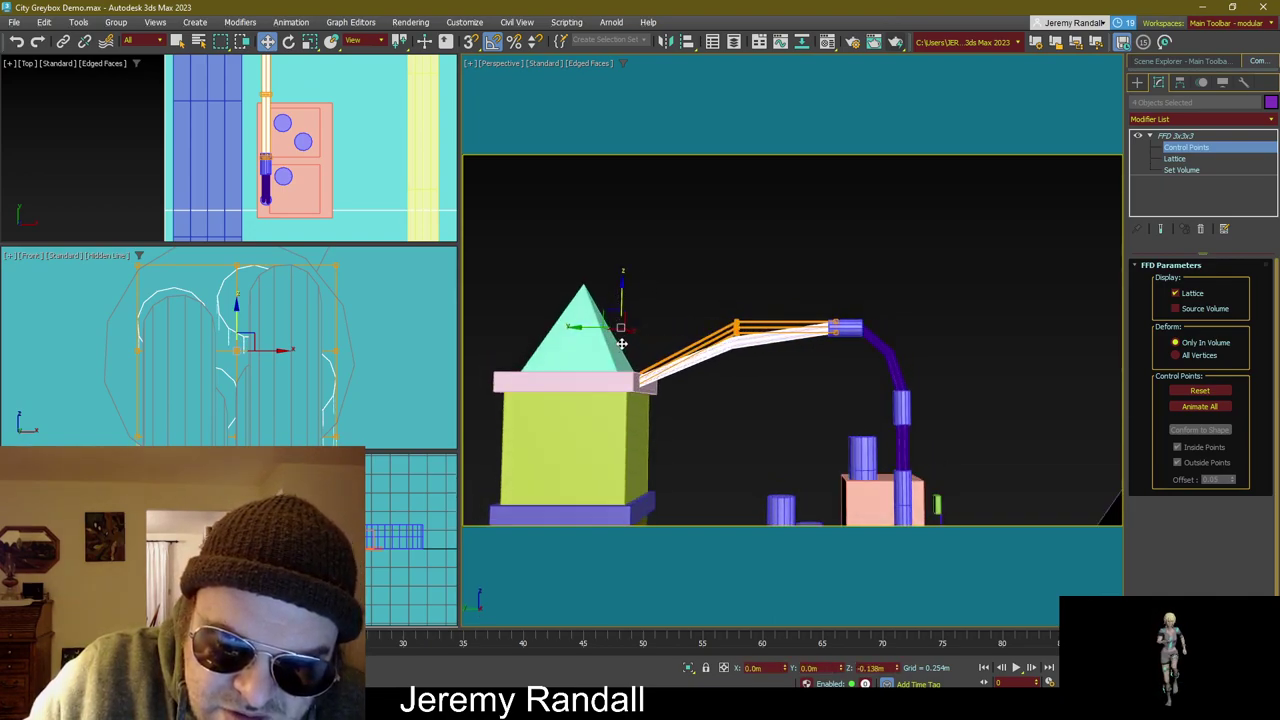
drag(697, 277, 757, 342)
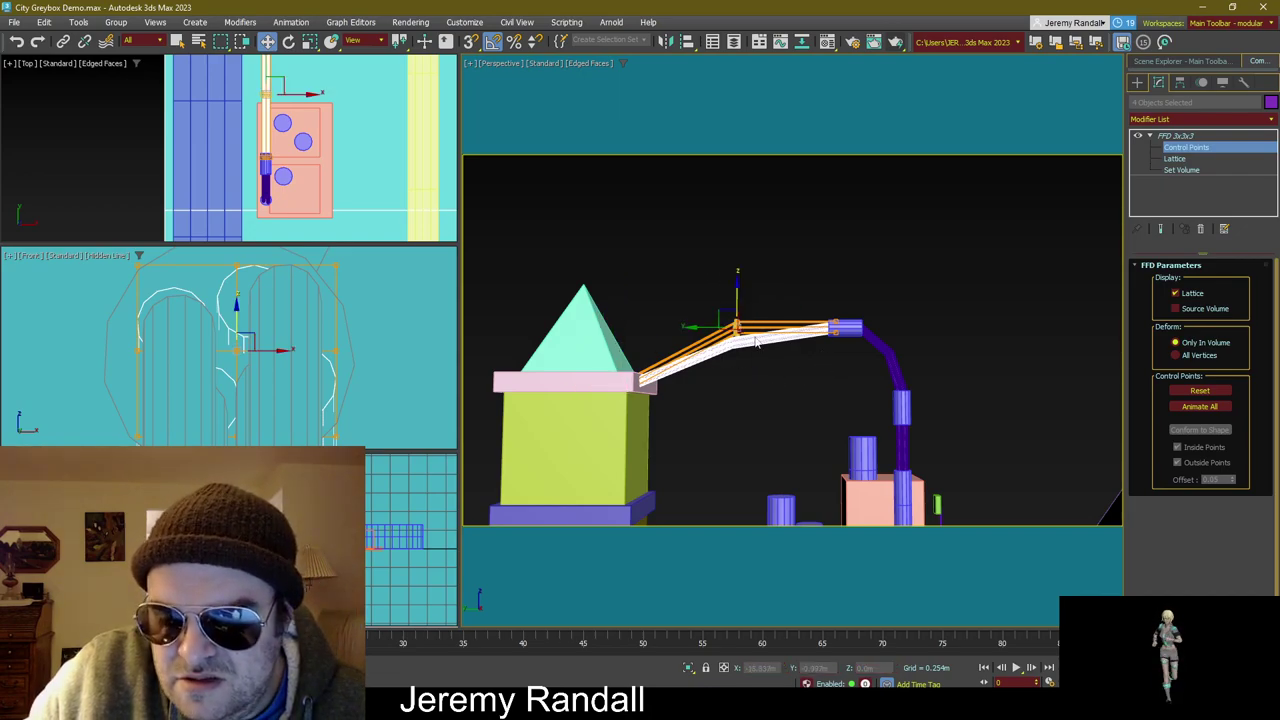
drag(737, 290, 739, 357)
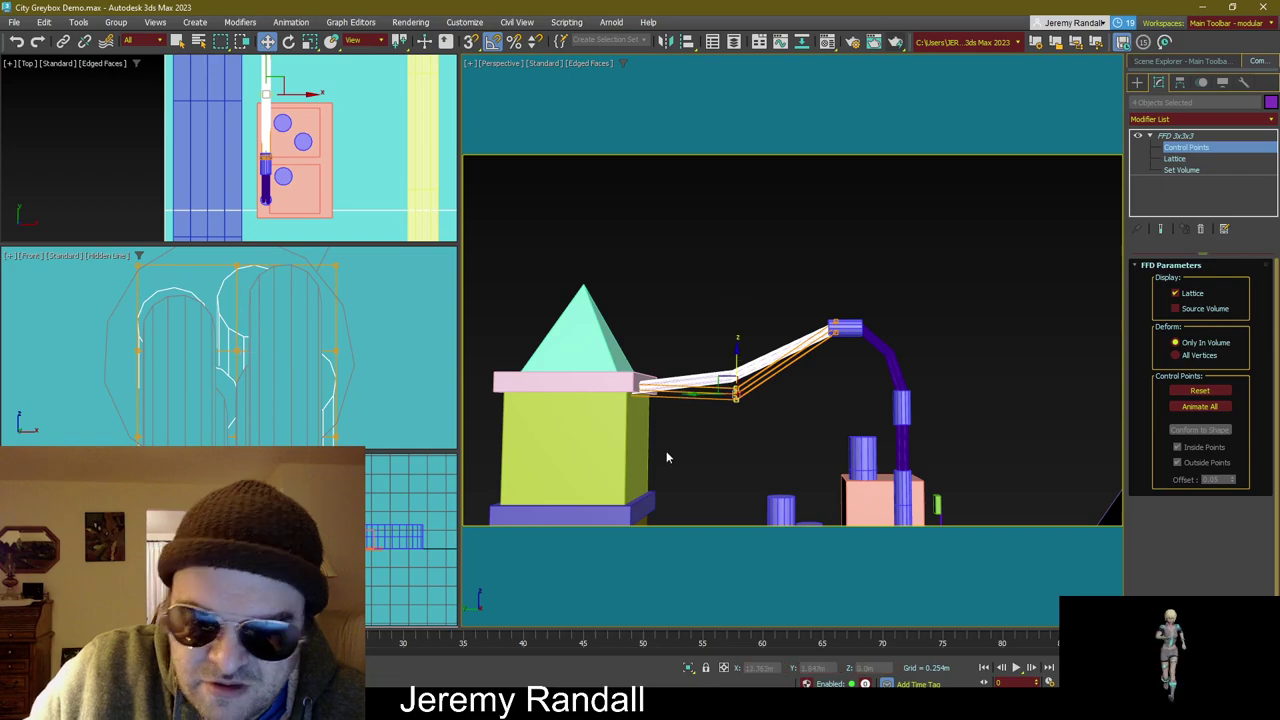
Step: Raise and scale down the arm's left-end control points to fit the roof
drag(666, 457, 575, 309)
drag(620, 350, 654, 343)
scroll(654, 343, up, 6)
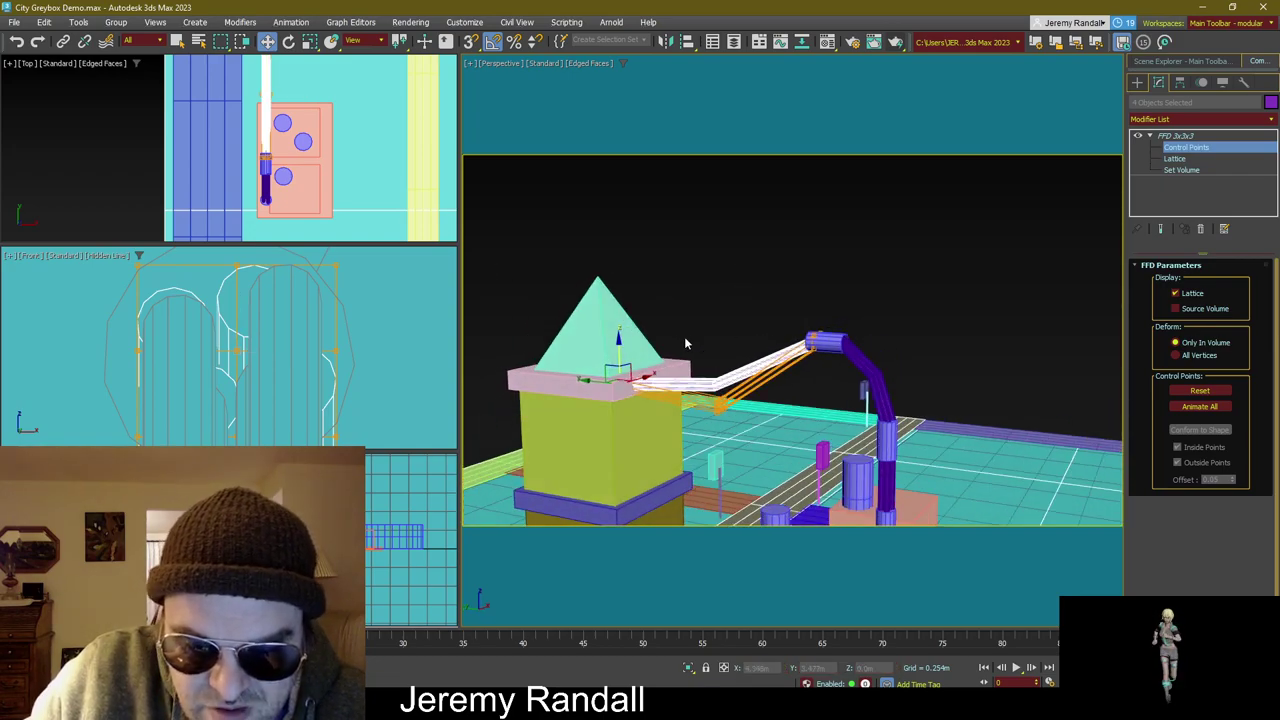
middle_drag(686, 343, 790, 295)
key(r)
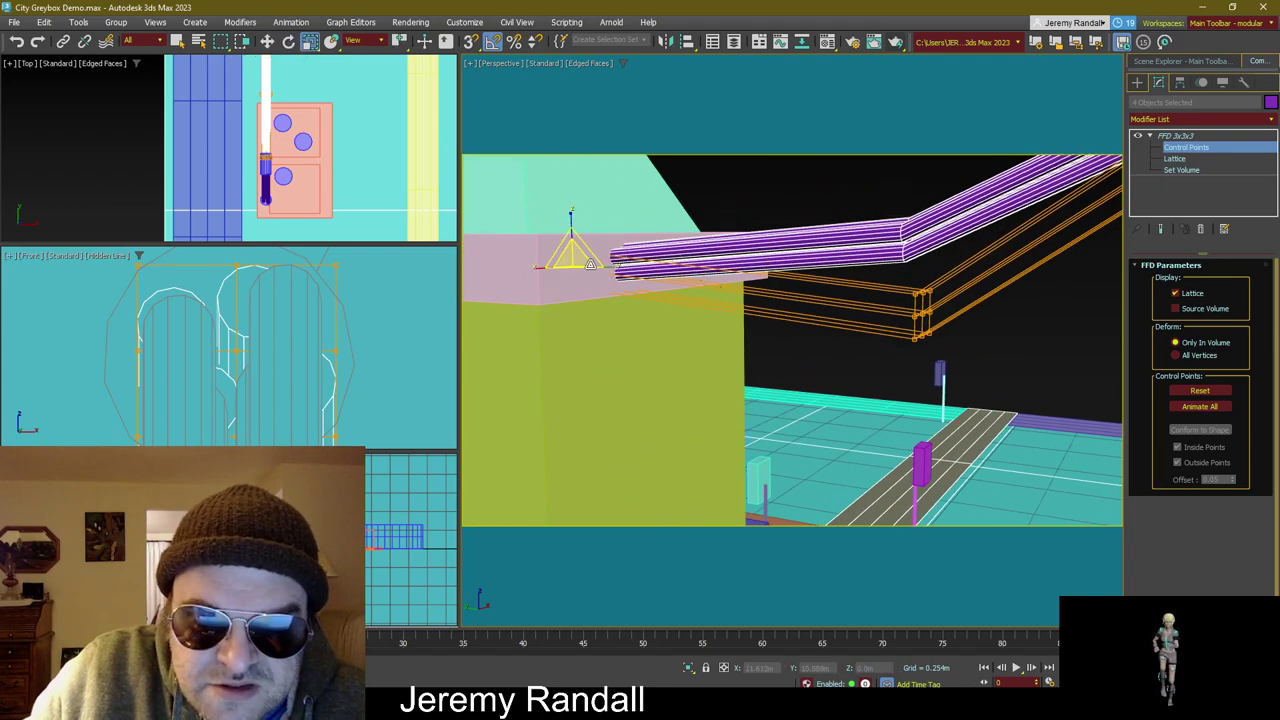
drag(573, 267, 589, 303)
key(w)
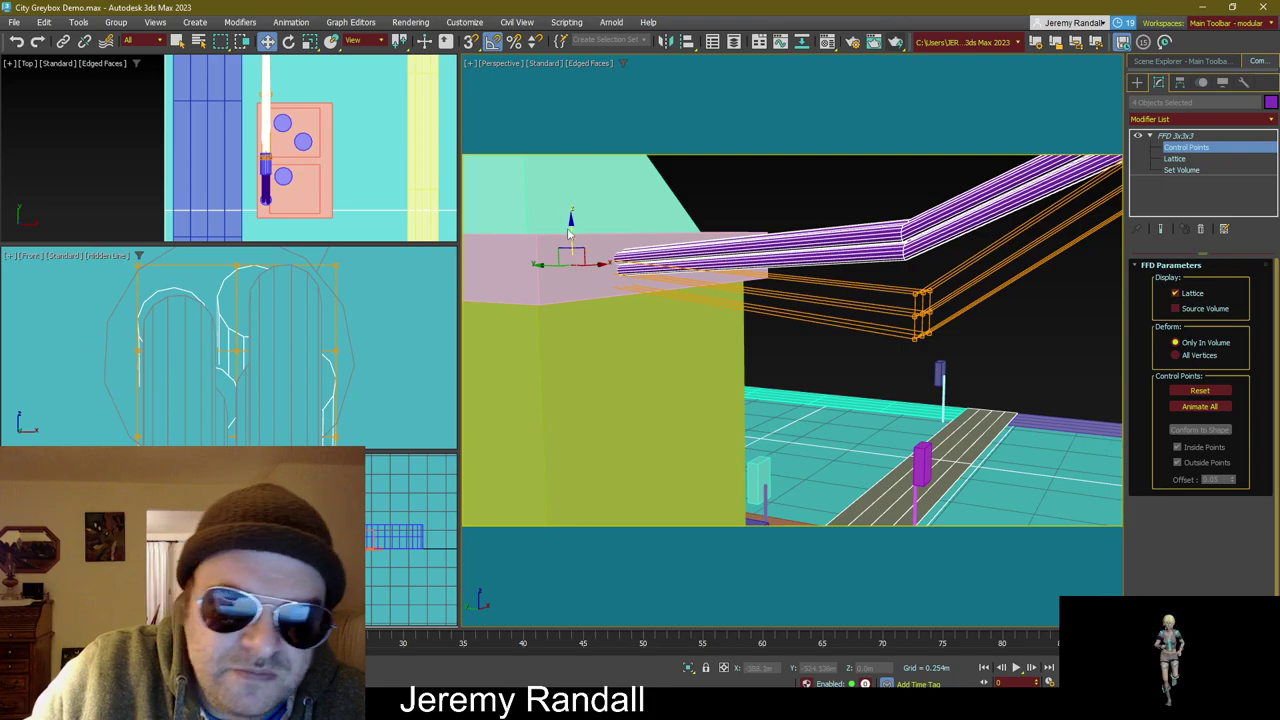
drag(571, 233, 590, 262)
Step: Shift the arm's end sideways into the pink roof block
alt+middle_drag(590, 262, 701, 298)
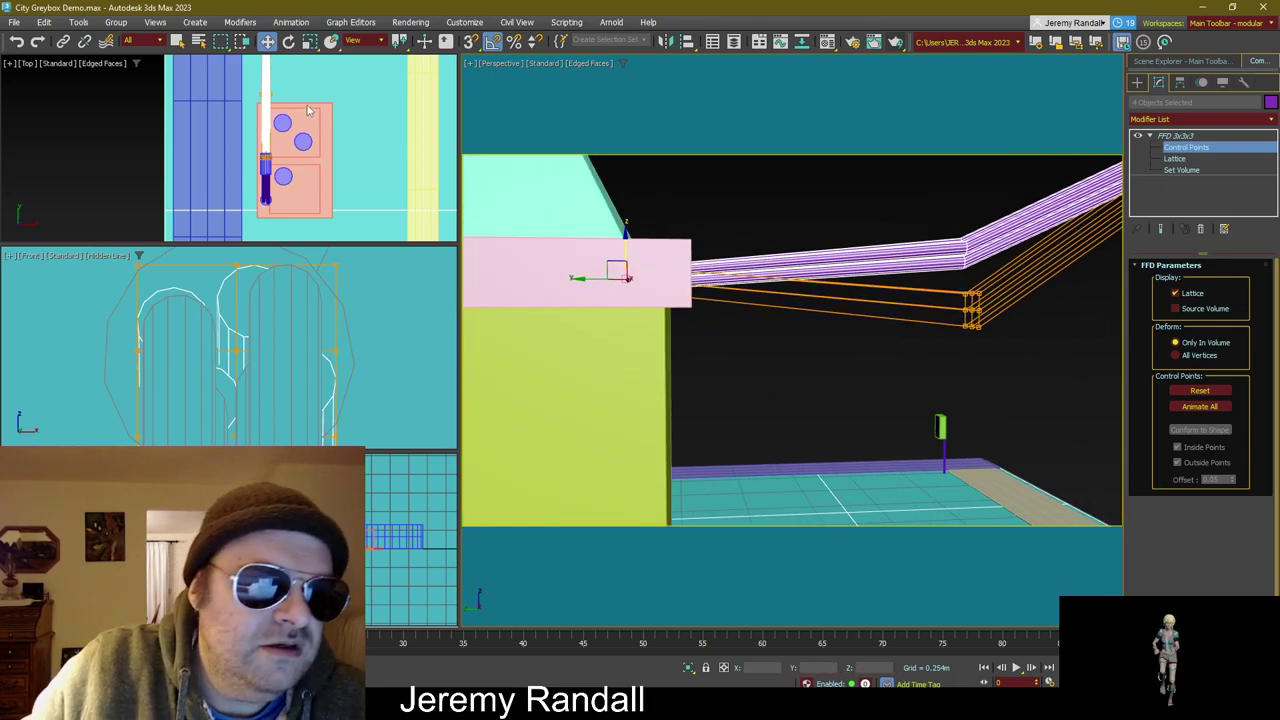
scroll(308, 111, up, 6)
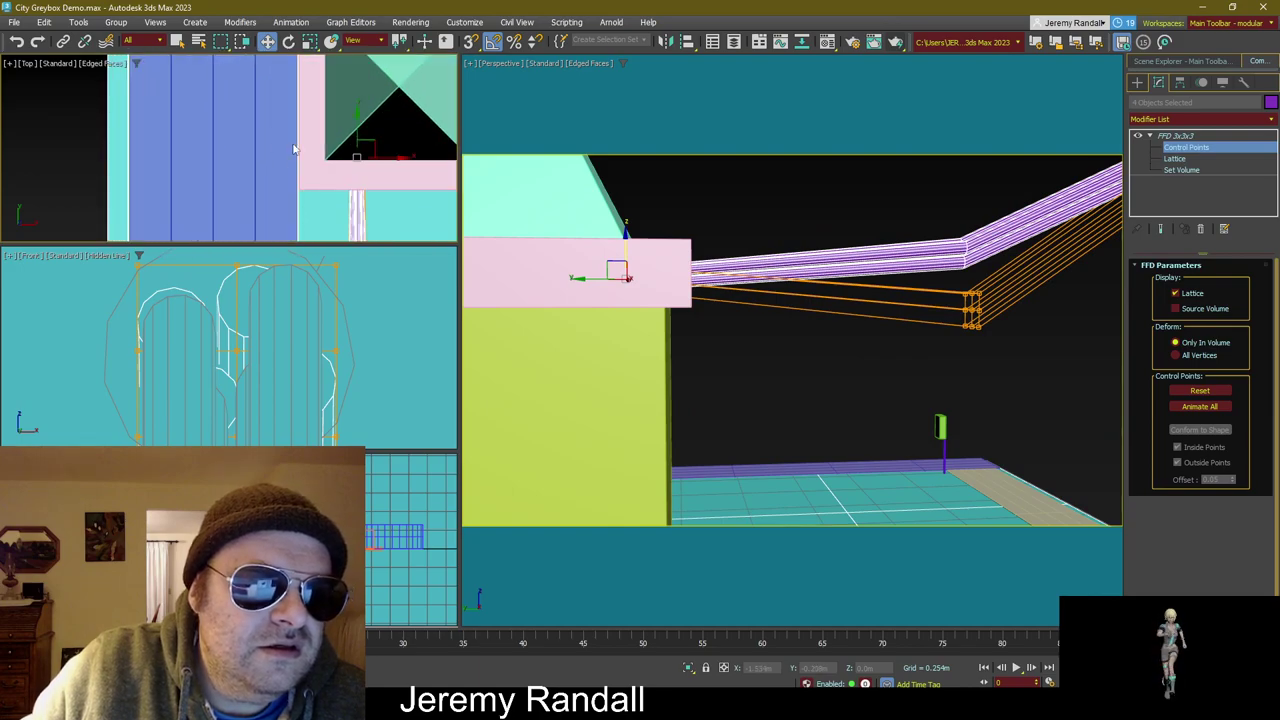
drag(354, 137, 346, 166)
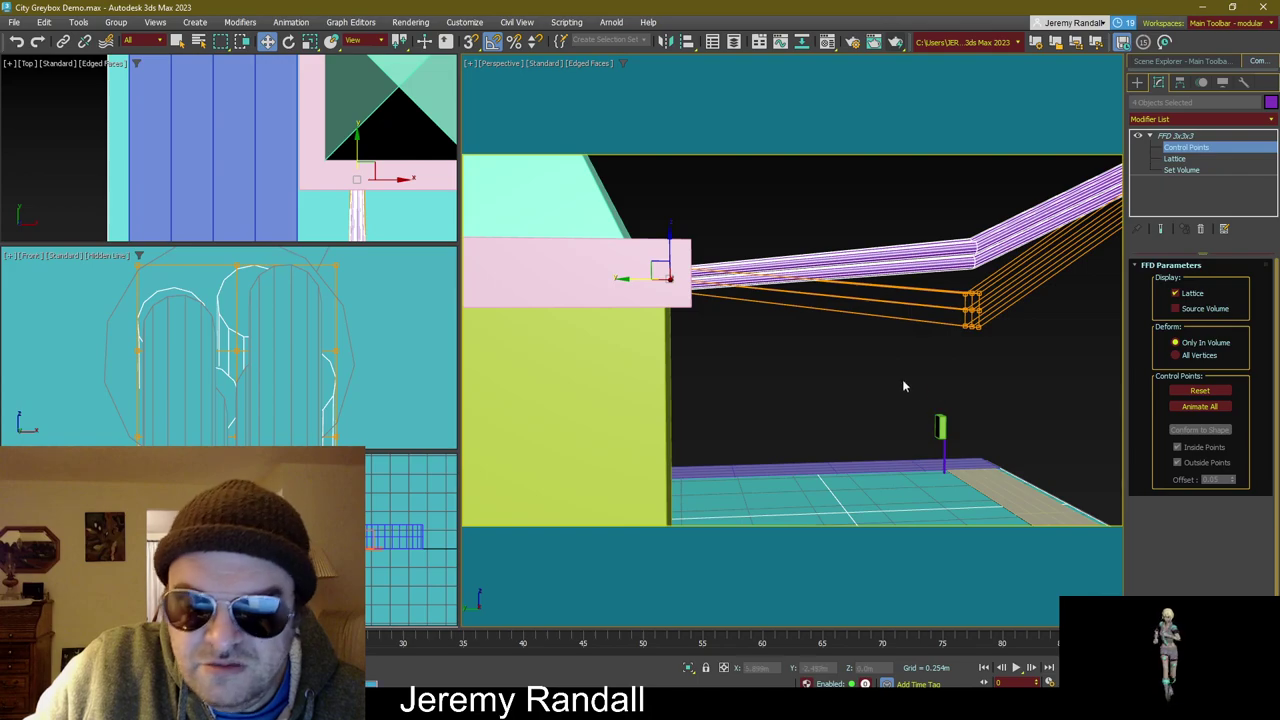
alt+middle_drag(828, 372, 905, 378)
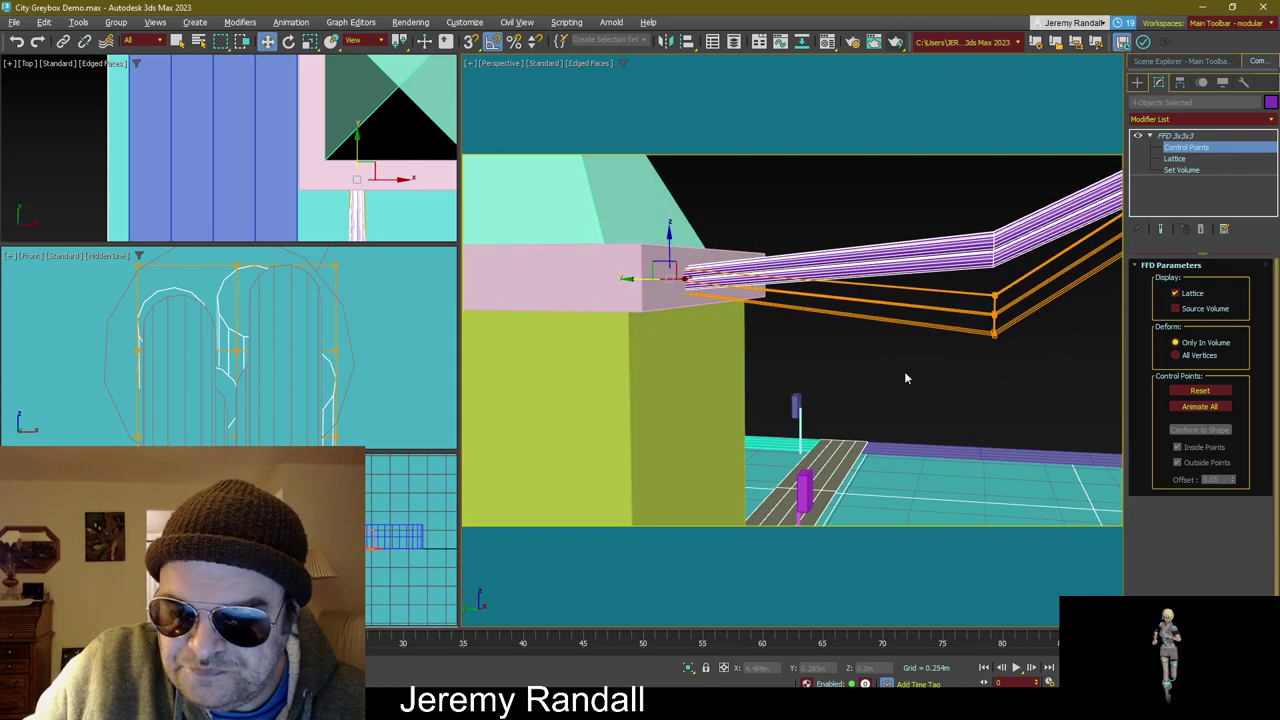
click(1151, 136)
click(1184, 138)
right_click(1184, 138)
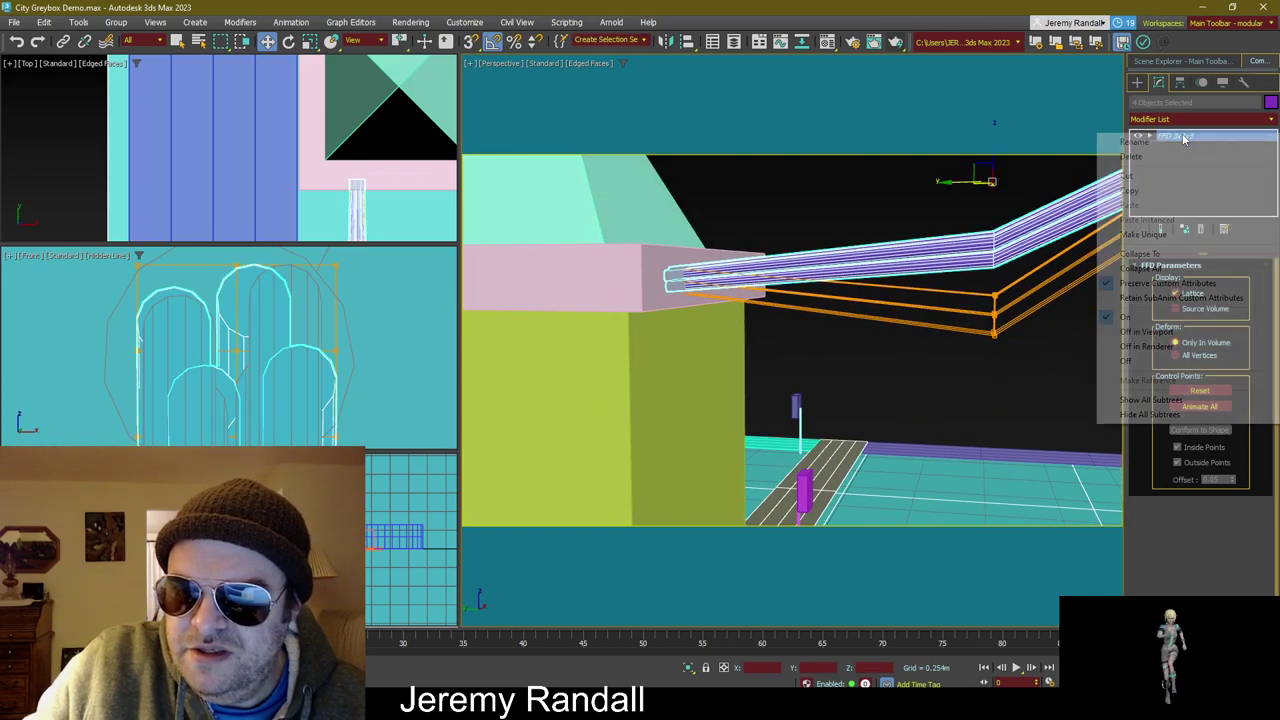
click(1140, 253)
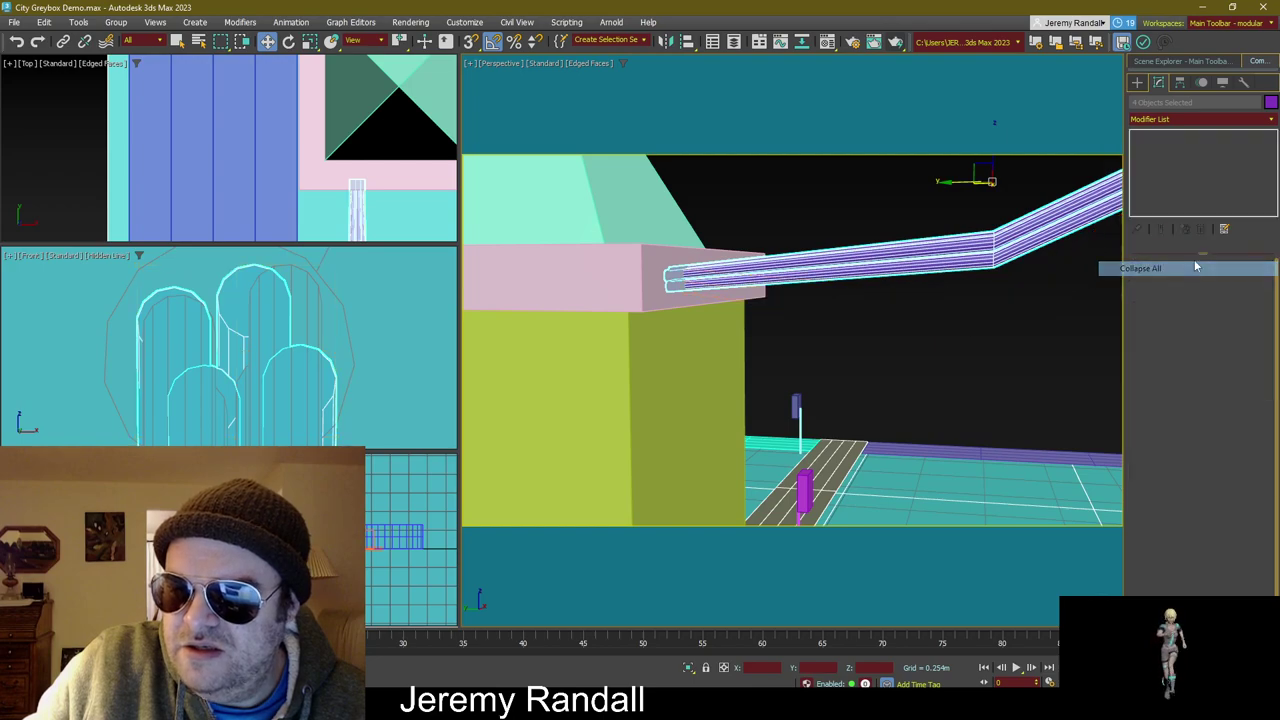
click(810, 183)
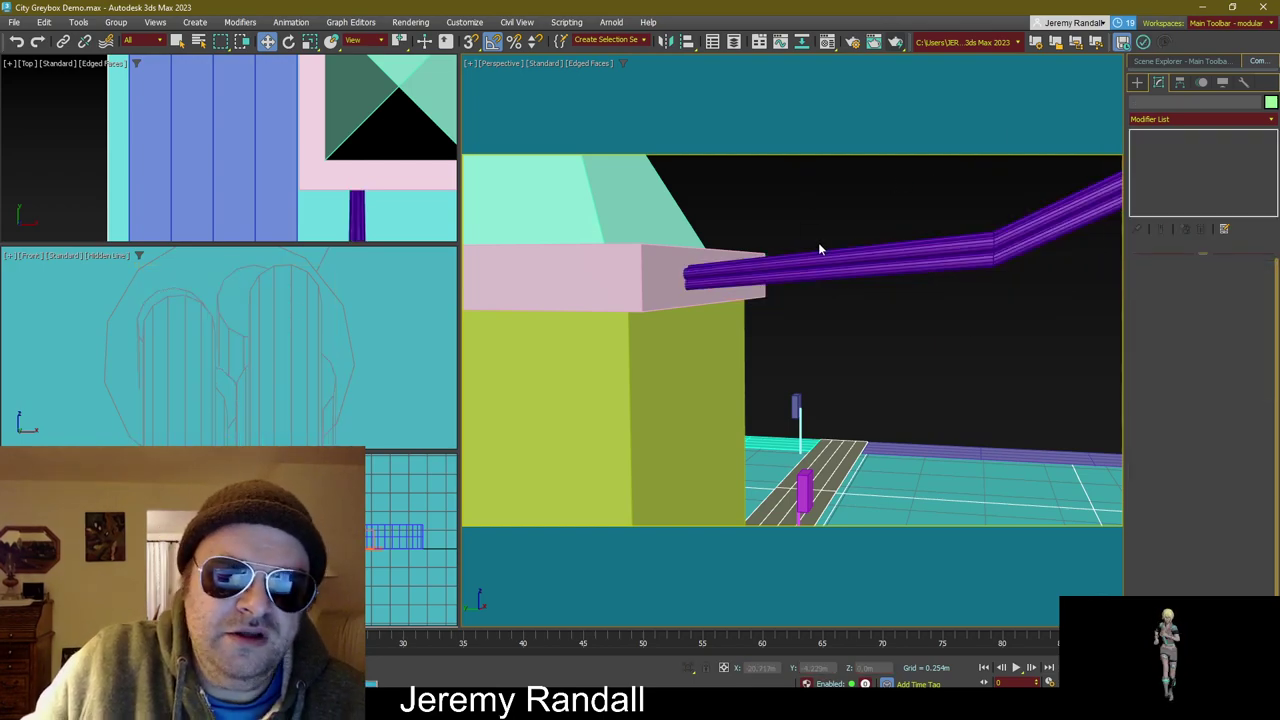
key(z)
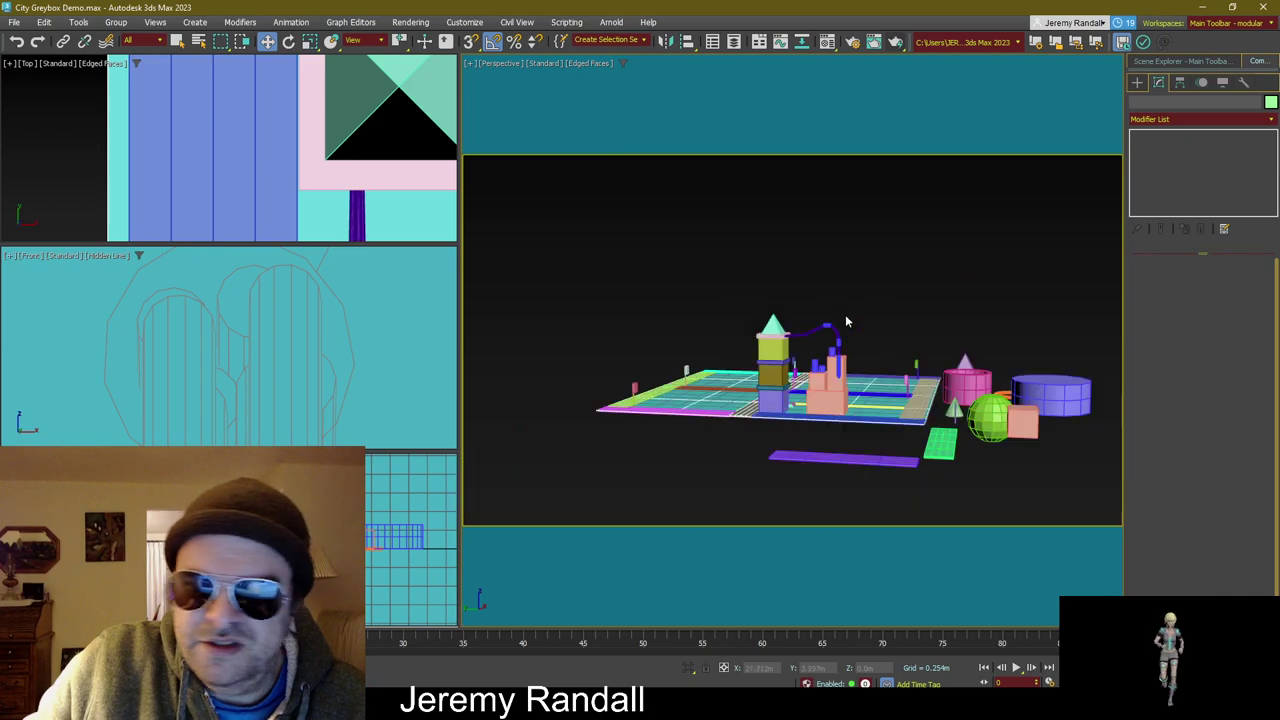
alt+middle_drag(843, 323, 952, 441)
scroll(835, 300, up, 3)
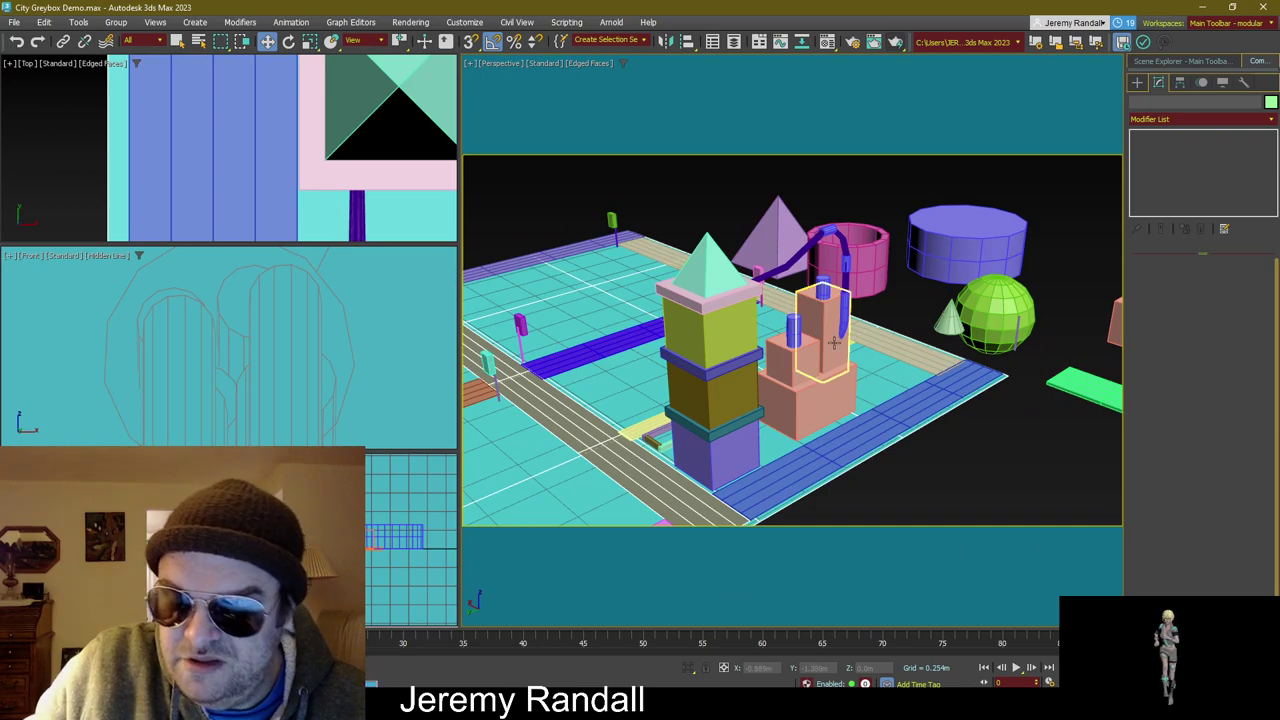
Step: Shift-move a copy of Cylinder012 to the pink block's front corner, creating Cylinder028
scroll(866, 370, up, 5)
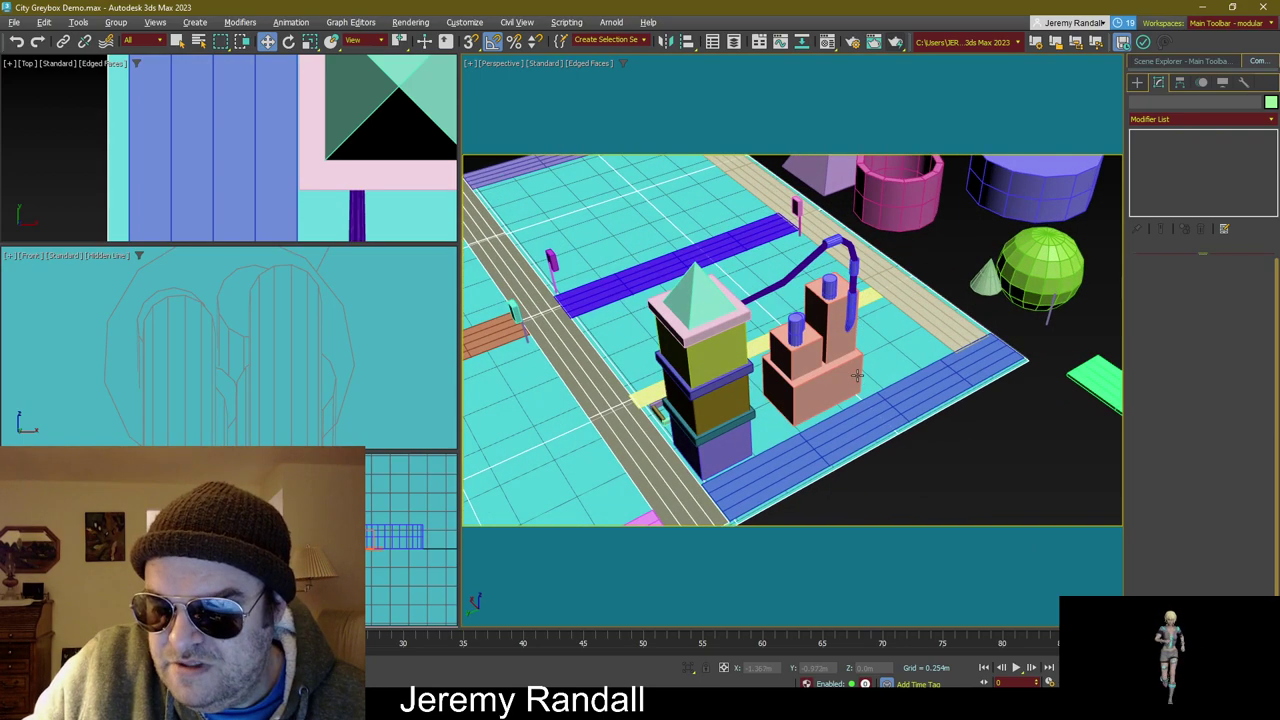
alt+middle_drag(868, 371, 848, 316)
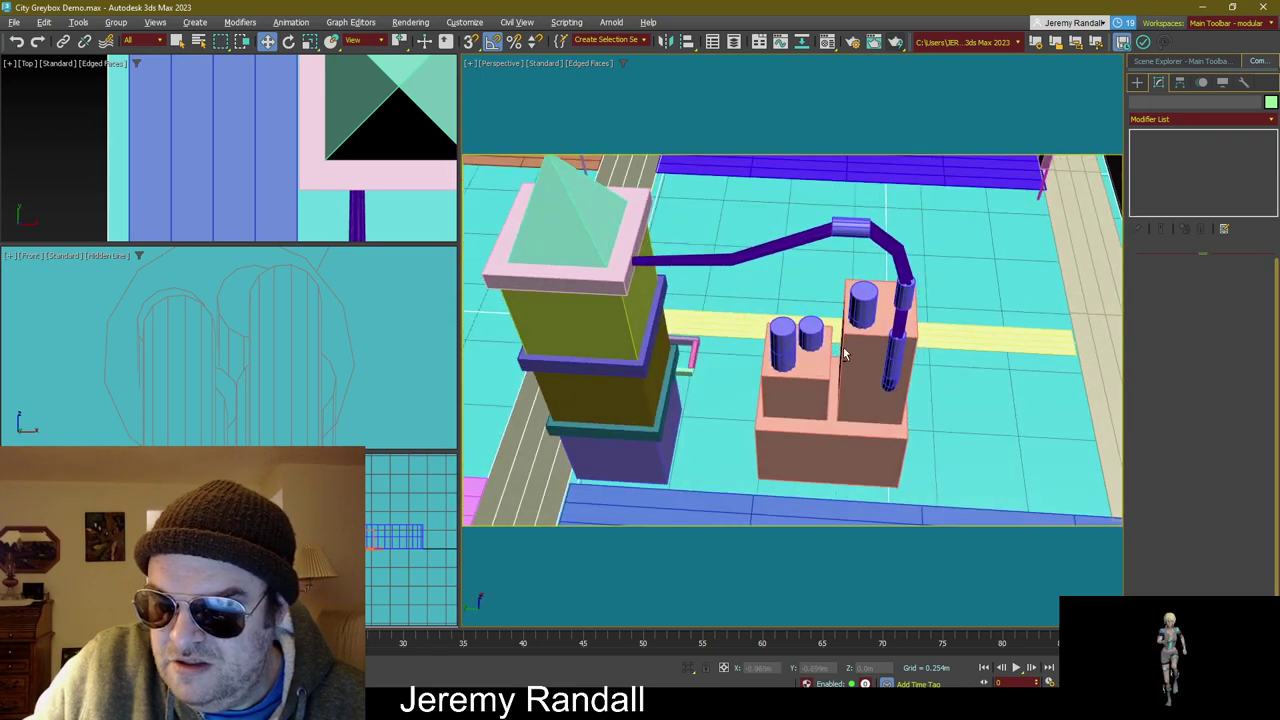
click(858, 314)
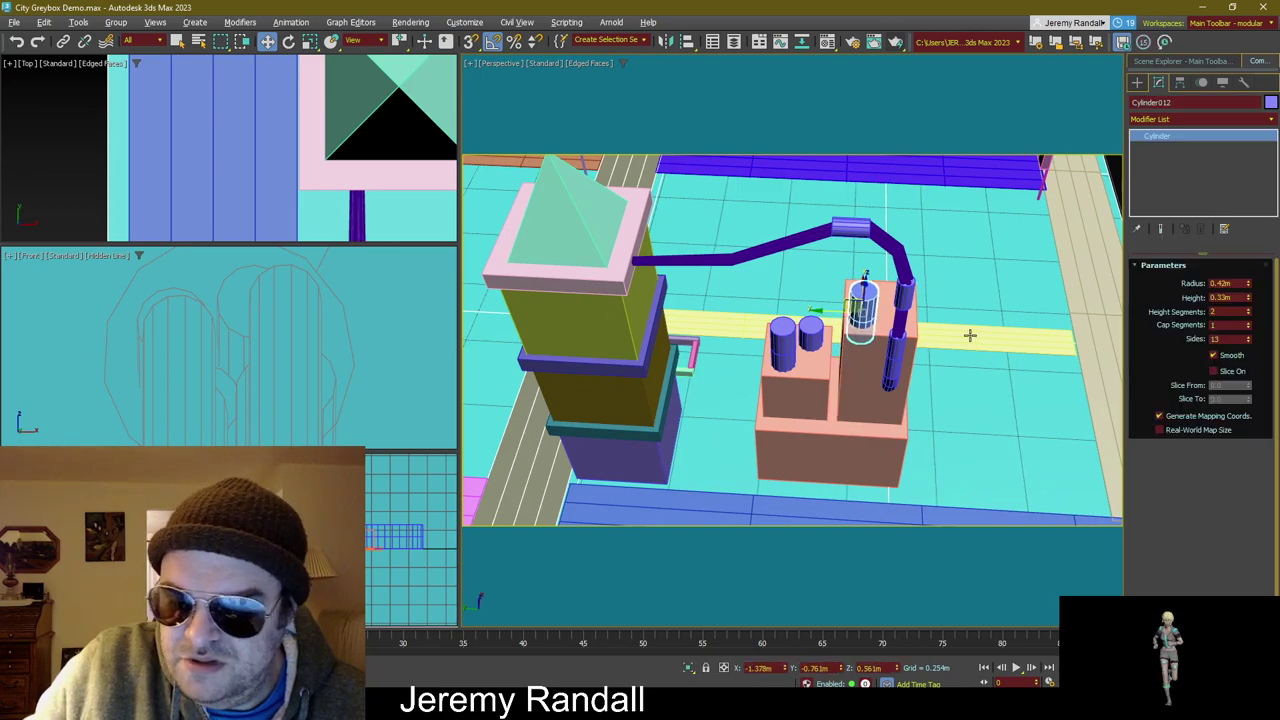
alt+middle_drag(970, 335, 882, 314)
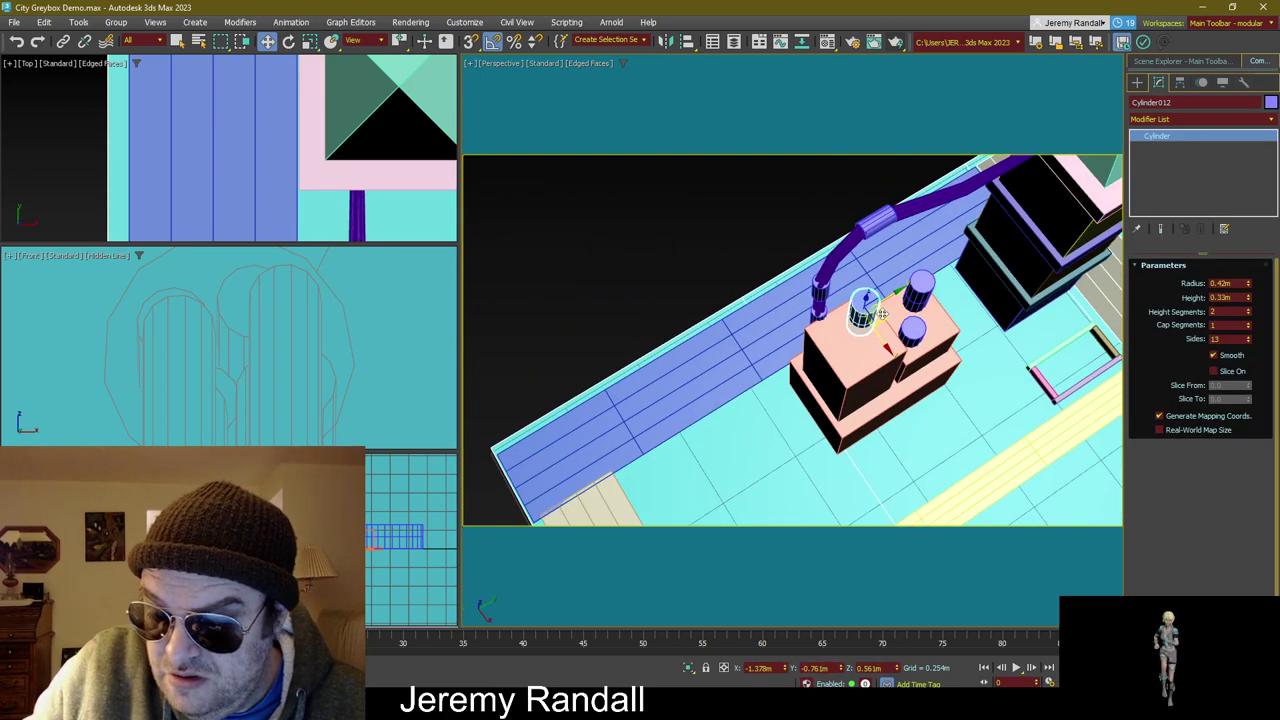
mouse_move(887, 313)
shift+mouse_down()
mouse_move(870, 345)
mouse_move(868, 385)
mouse_move(880, 388)
mouse_move(877, 350)
mouse_move(851, 341)
shift+mouse_up()
click(643, 411)
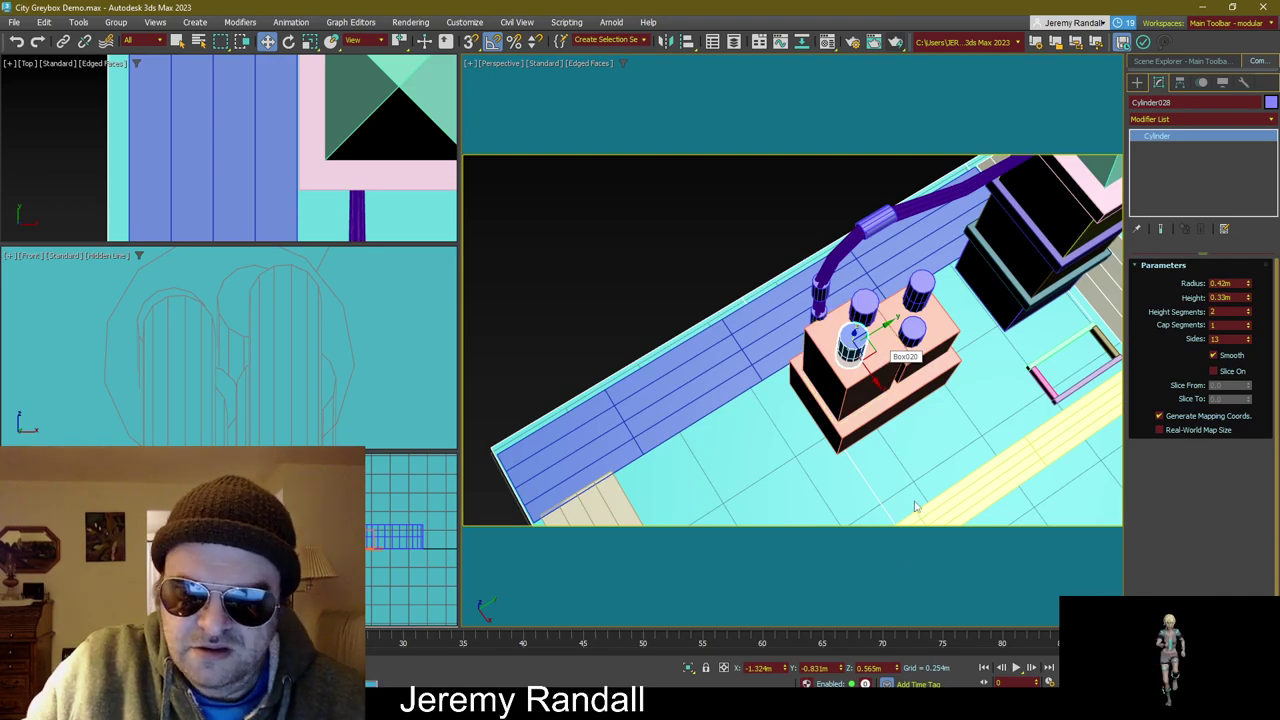
click(636, 322)
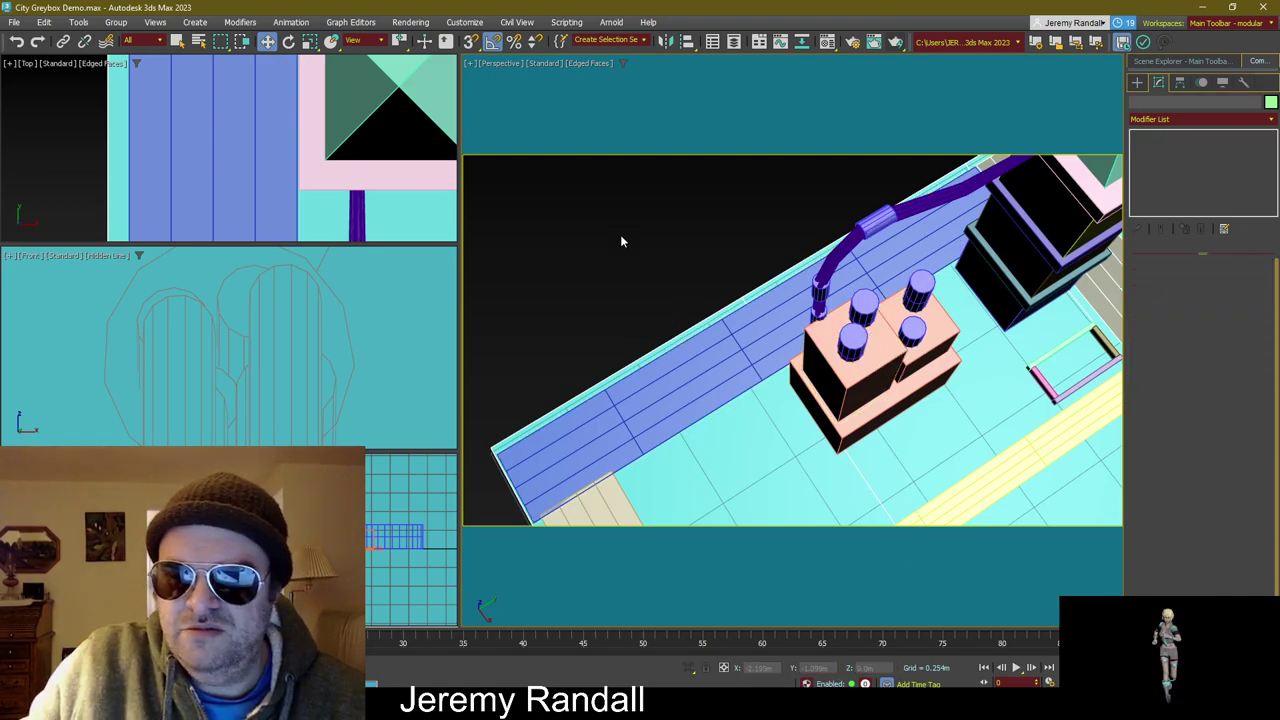
scroll(620, 240, down, 5)
alt+middle_drag(620, 240, 717, 277)
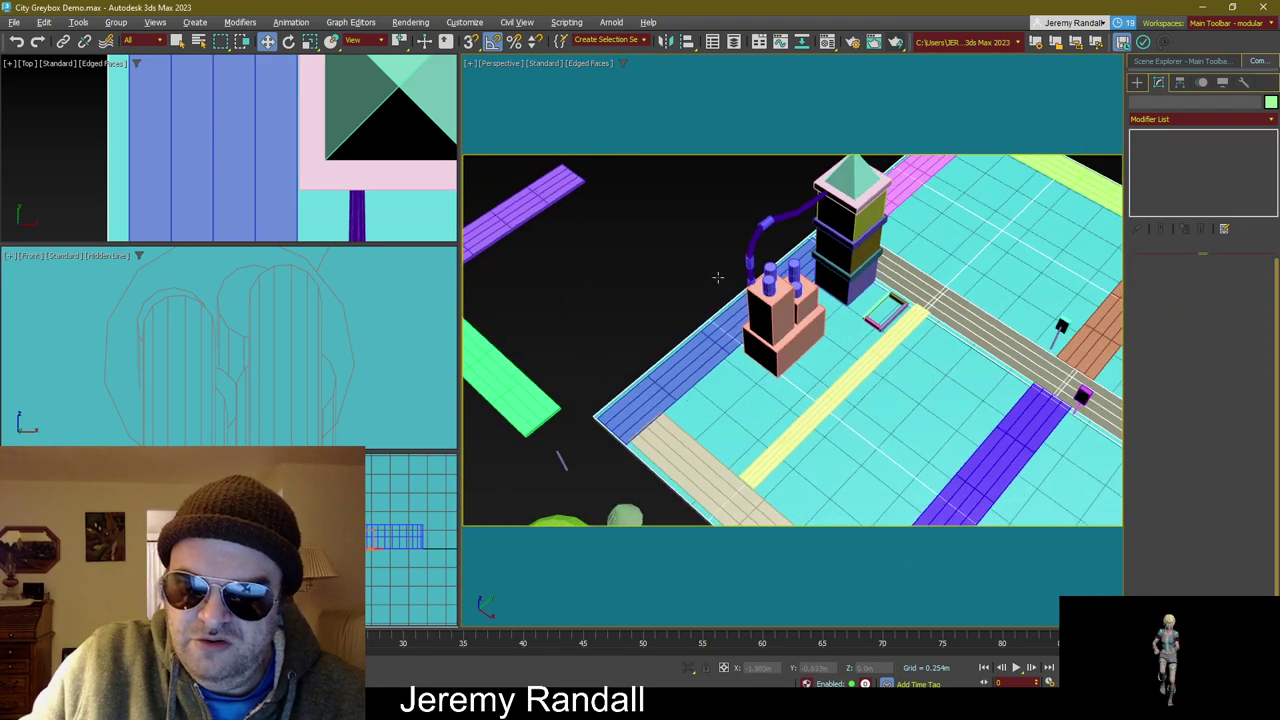
scroll(717, 277, down, 5)
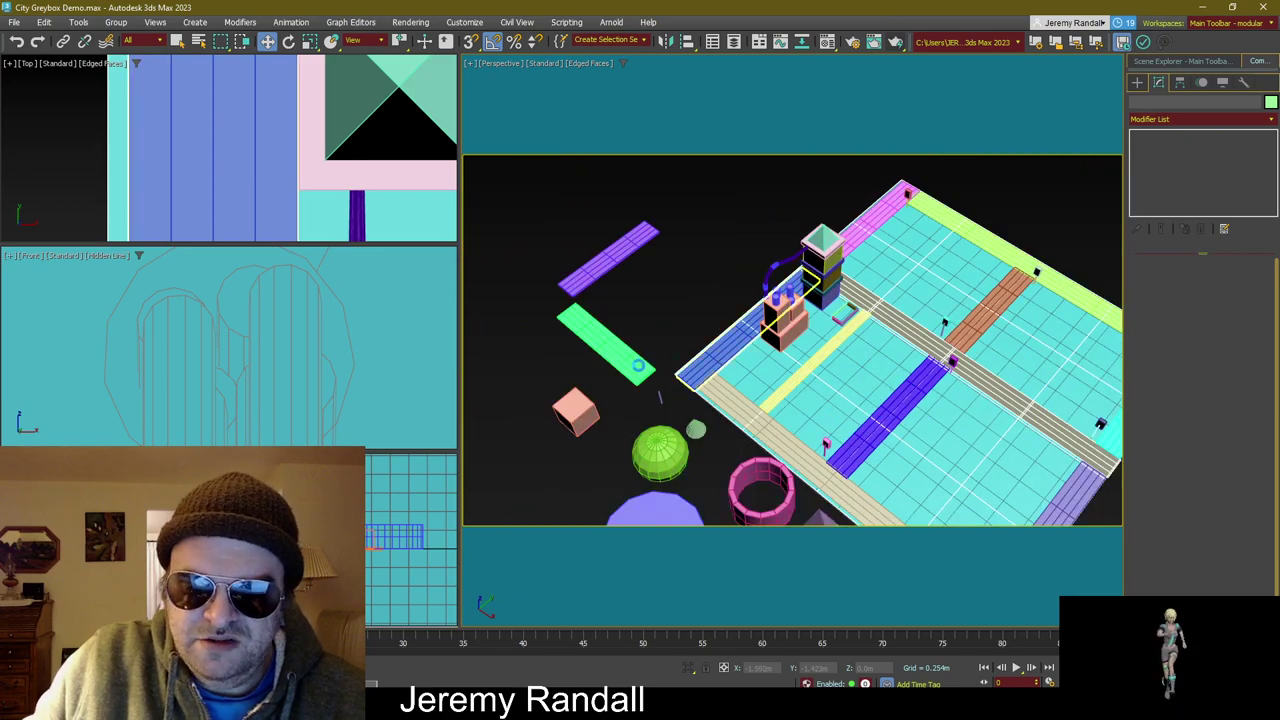
click(575, 410)
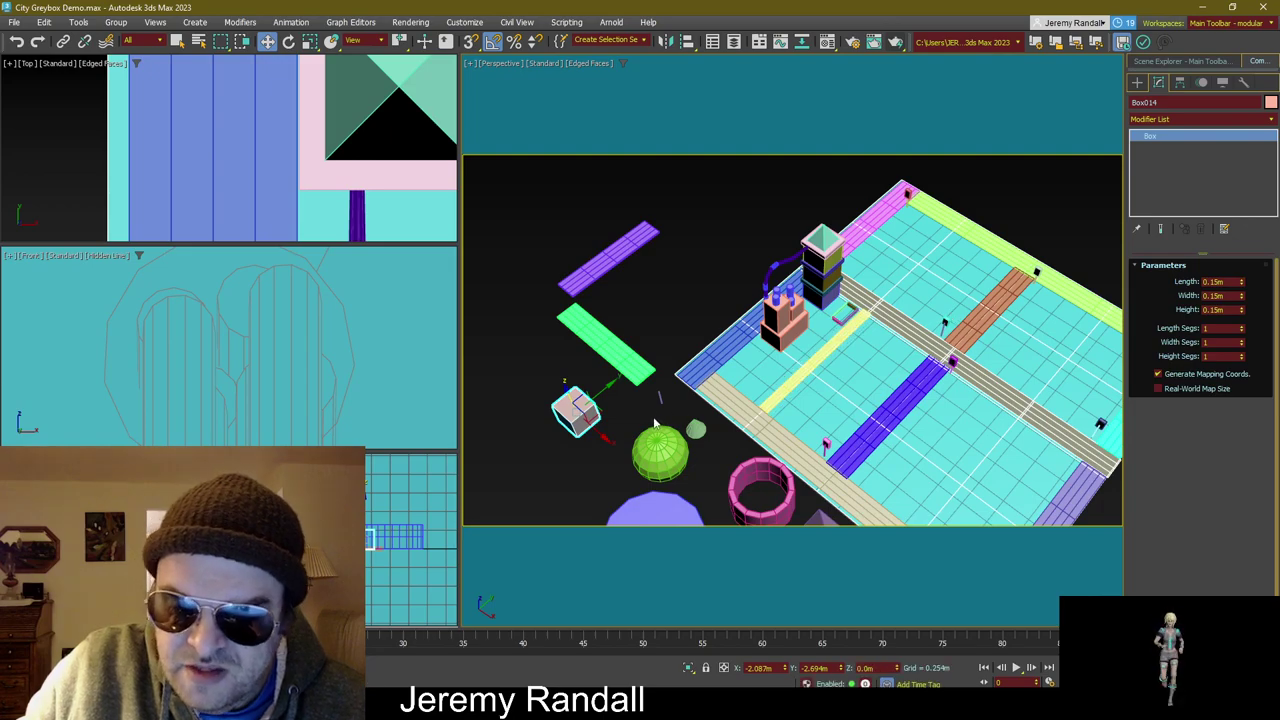
alt+middle_drag(952, 318, 657, 352)
scroll(657, 352, down, 5)
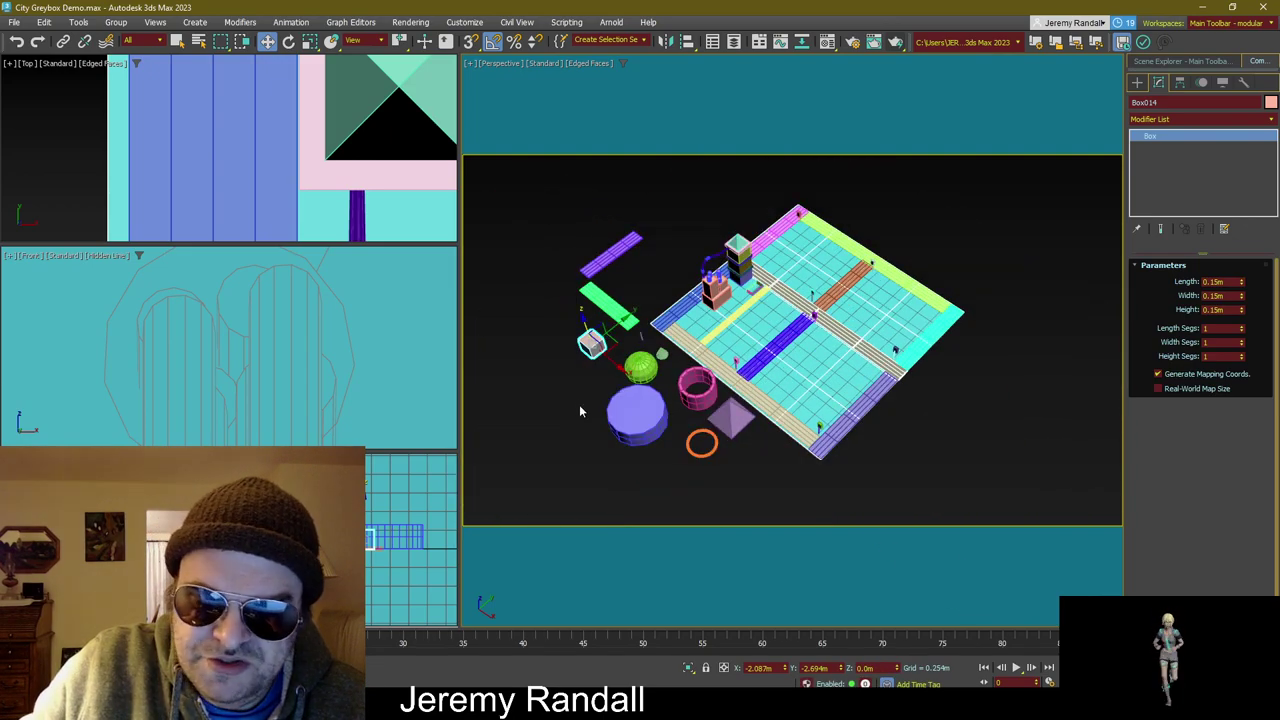
click(601, 424)
click(632, 415)
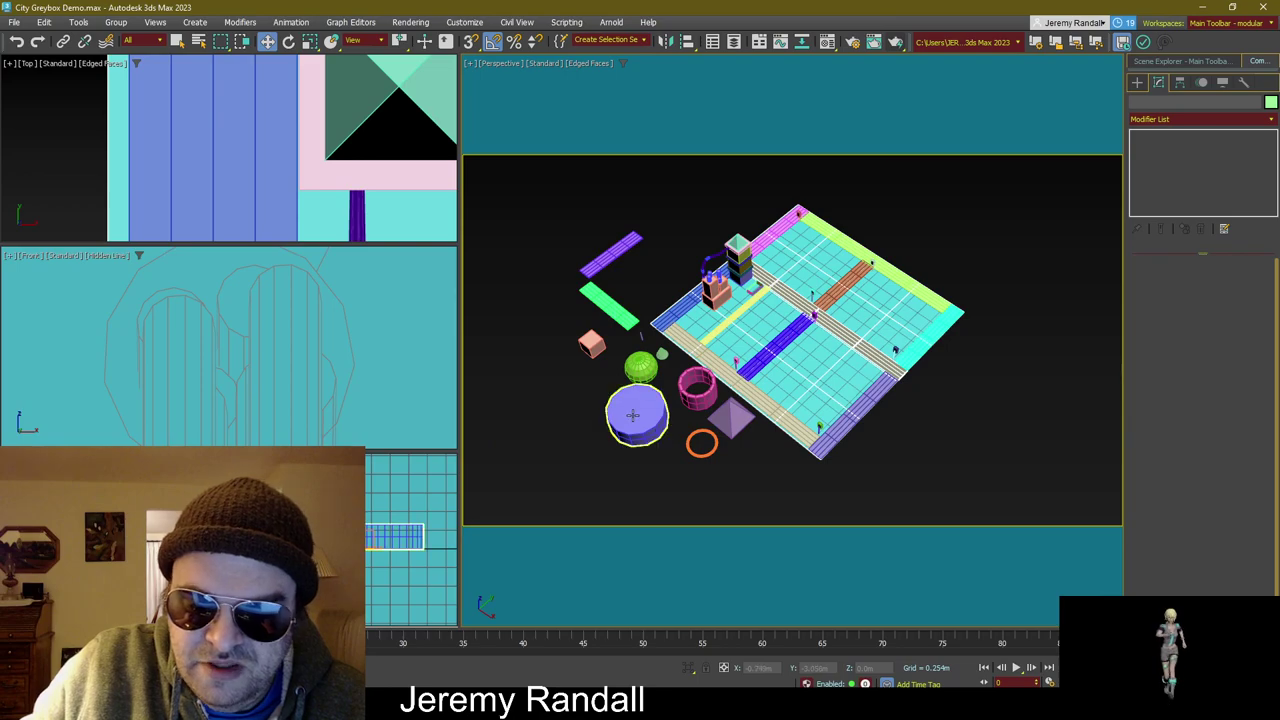
click(760, 478)
scroll(799, 351, up, 4)
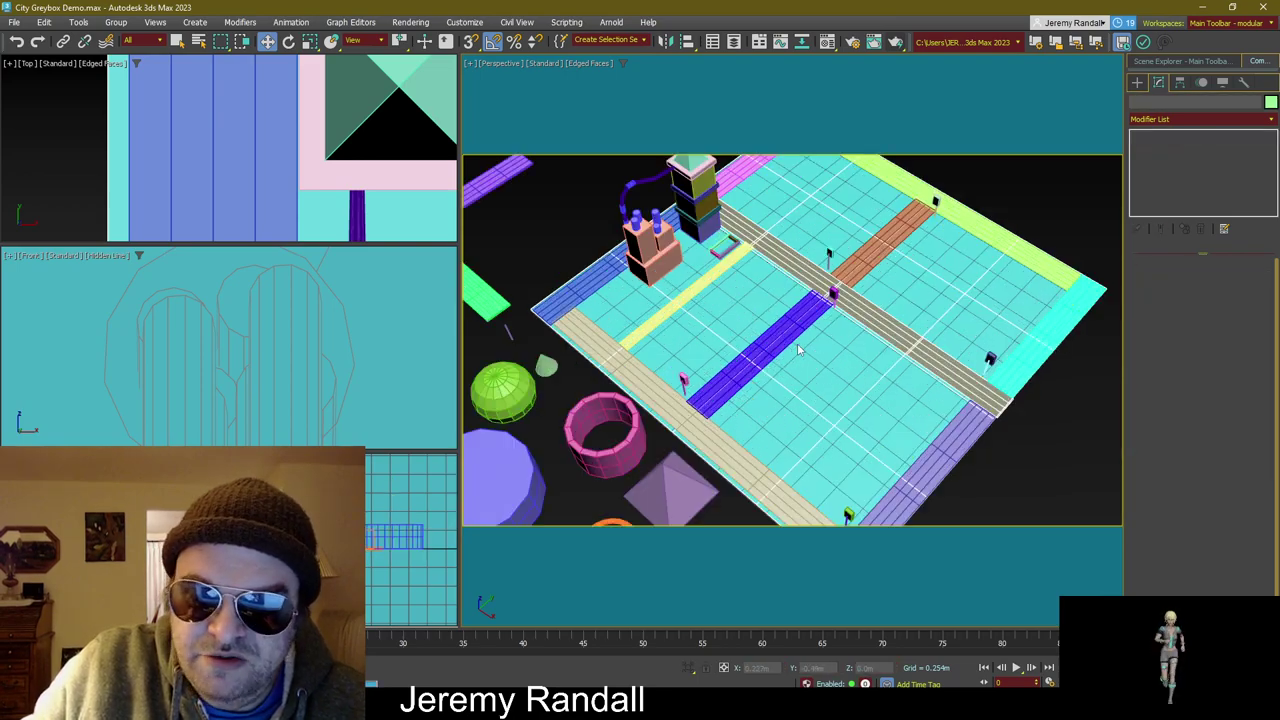
scroll(790, 298, down, 4)
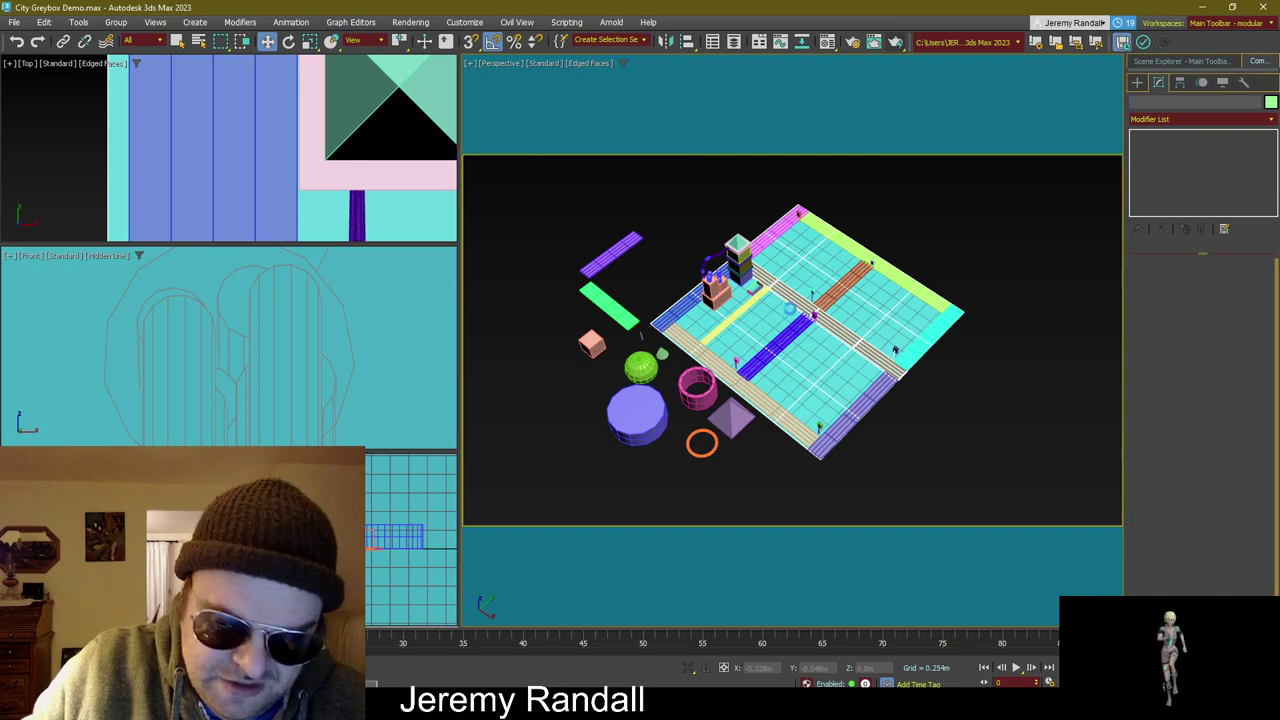
mouse_move(790, 309)
alt+middle_down()
mouse_move(776, 296)
mouse_move(786, 291)
alt+middle_up()
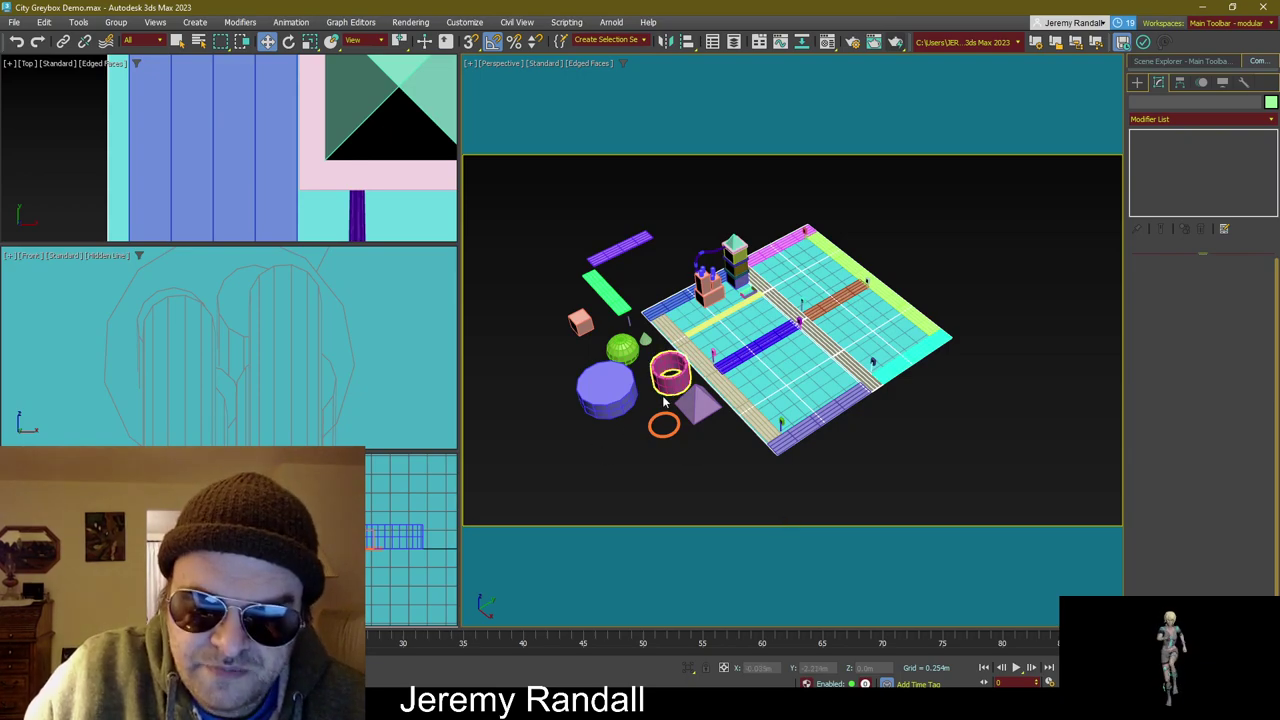
click(606, 388)
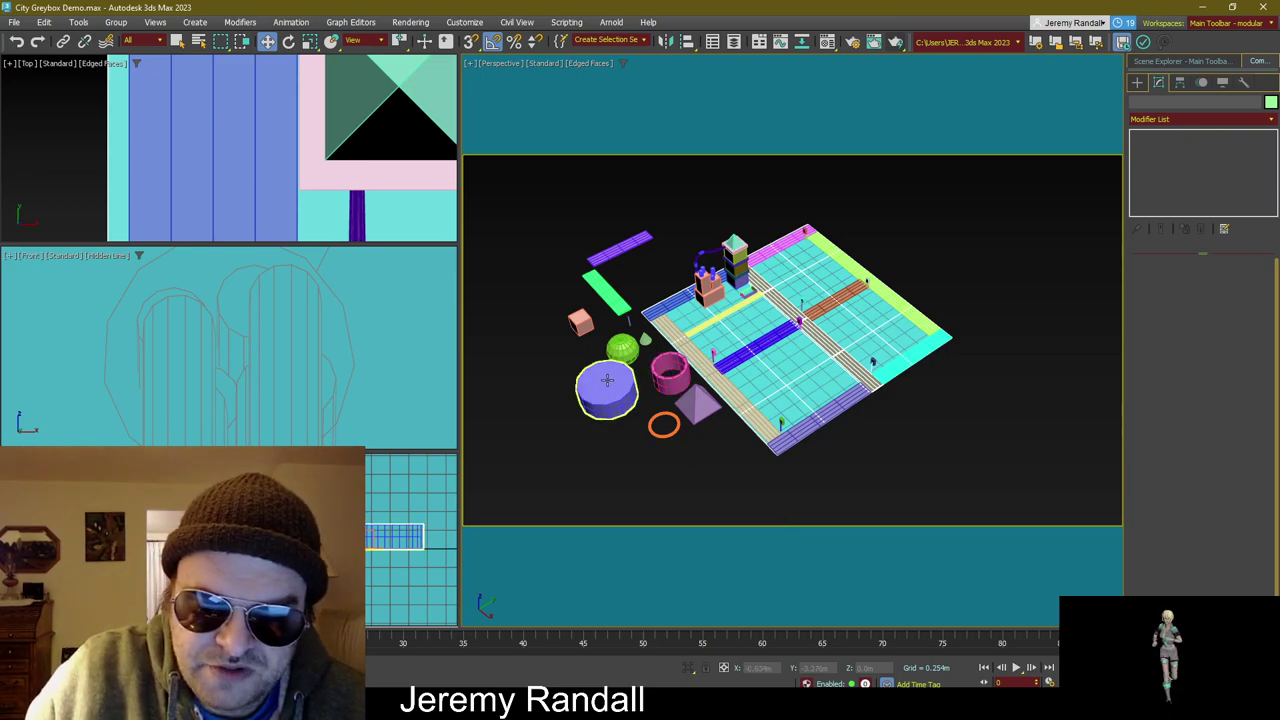
click(310, 41)
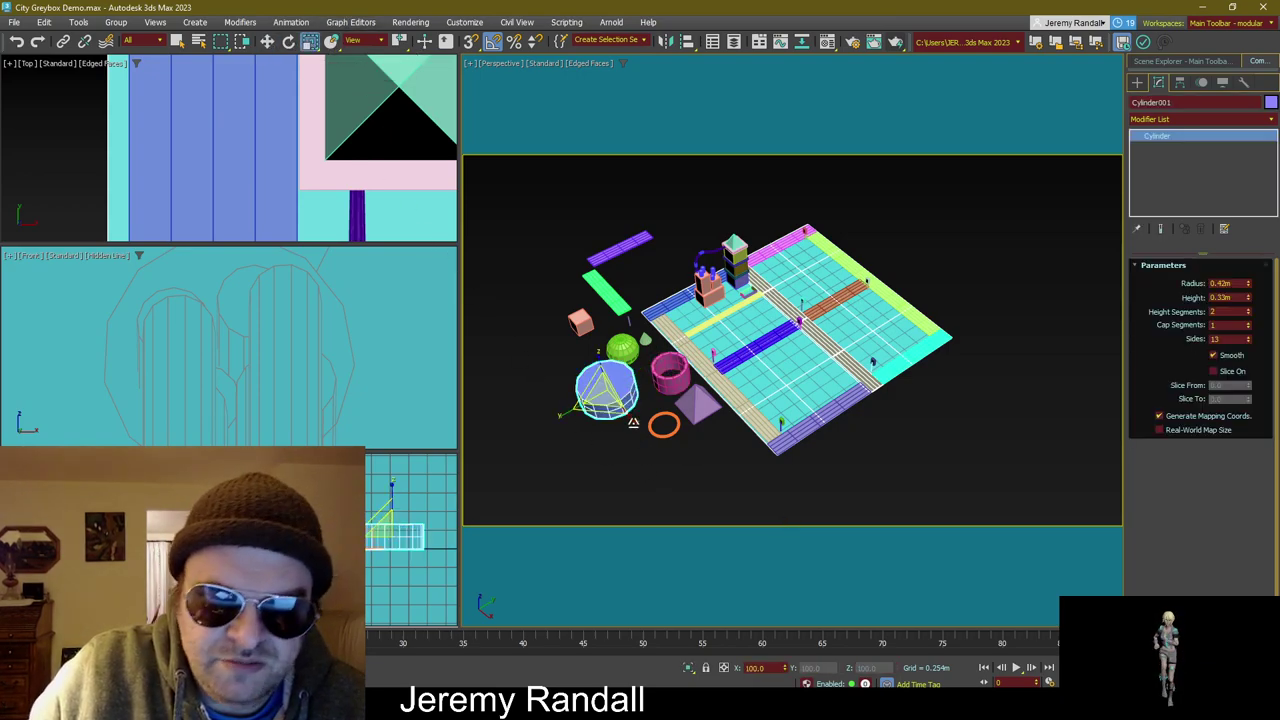
click(601, 407)
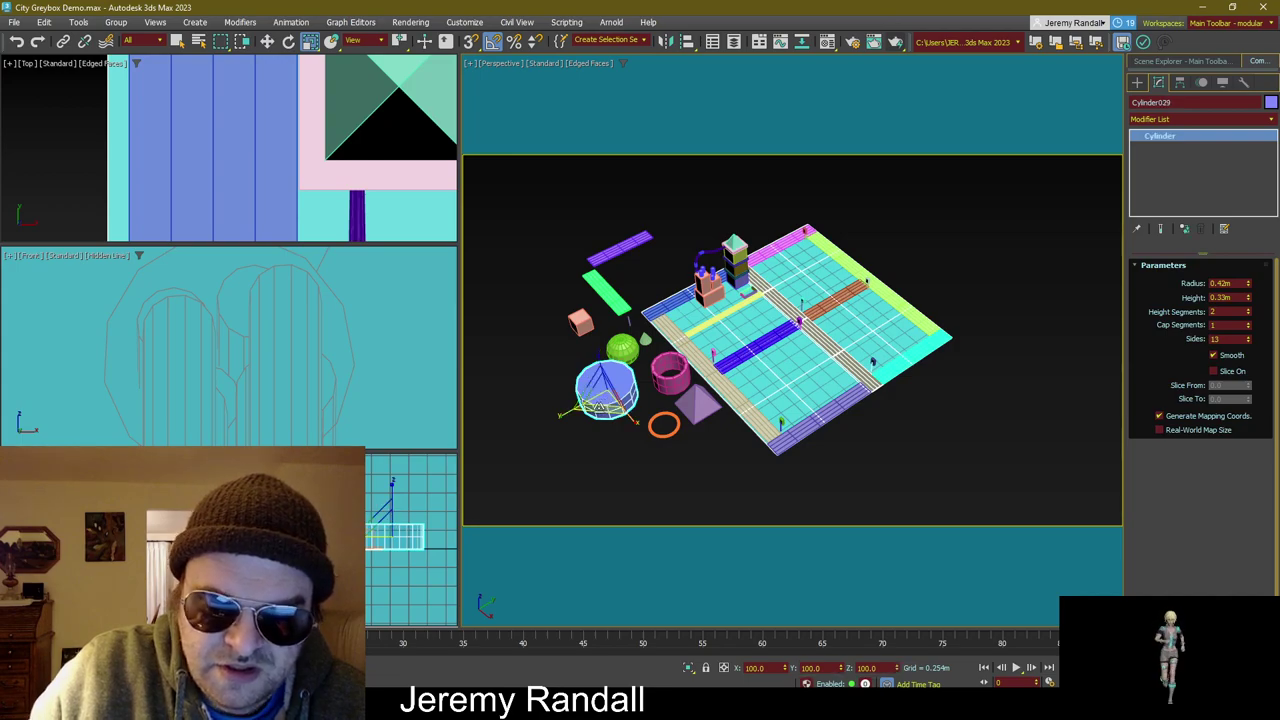
shift+drag(601, 407, 653, 425)
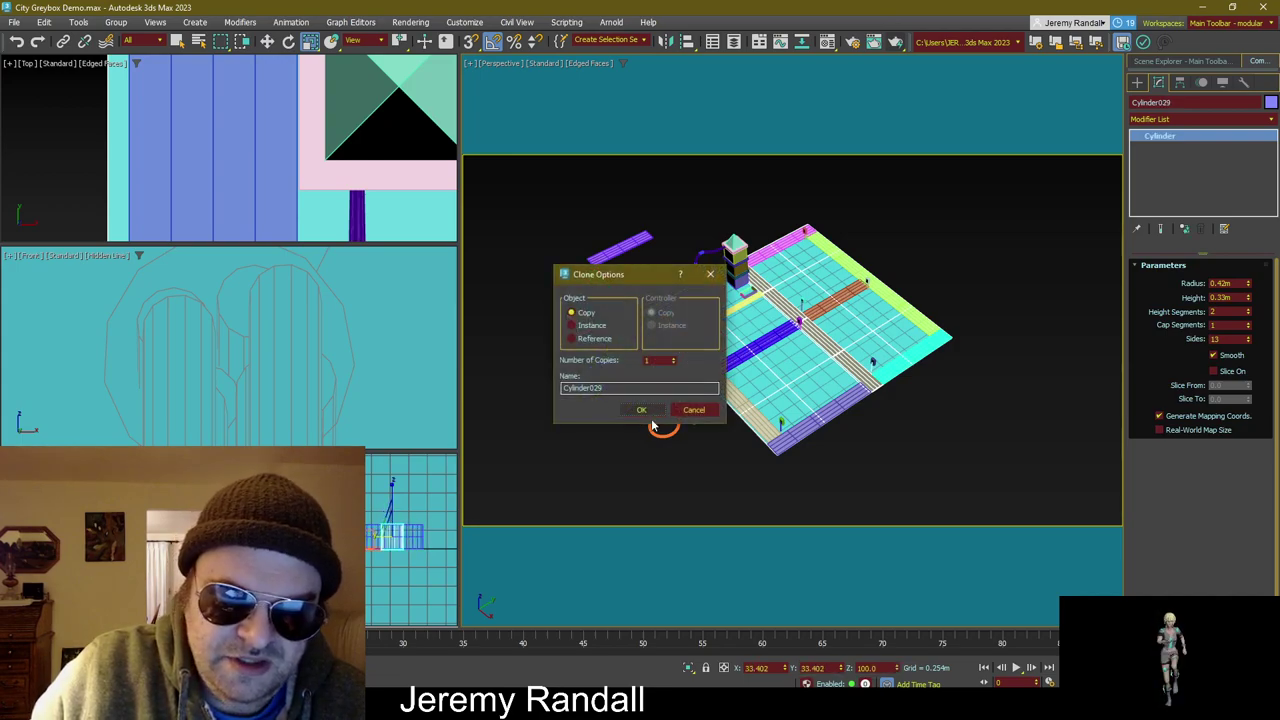
click(641, 409)
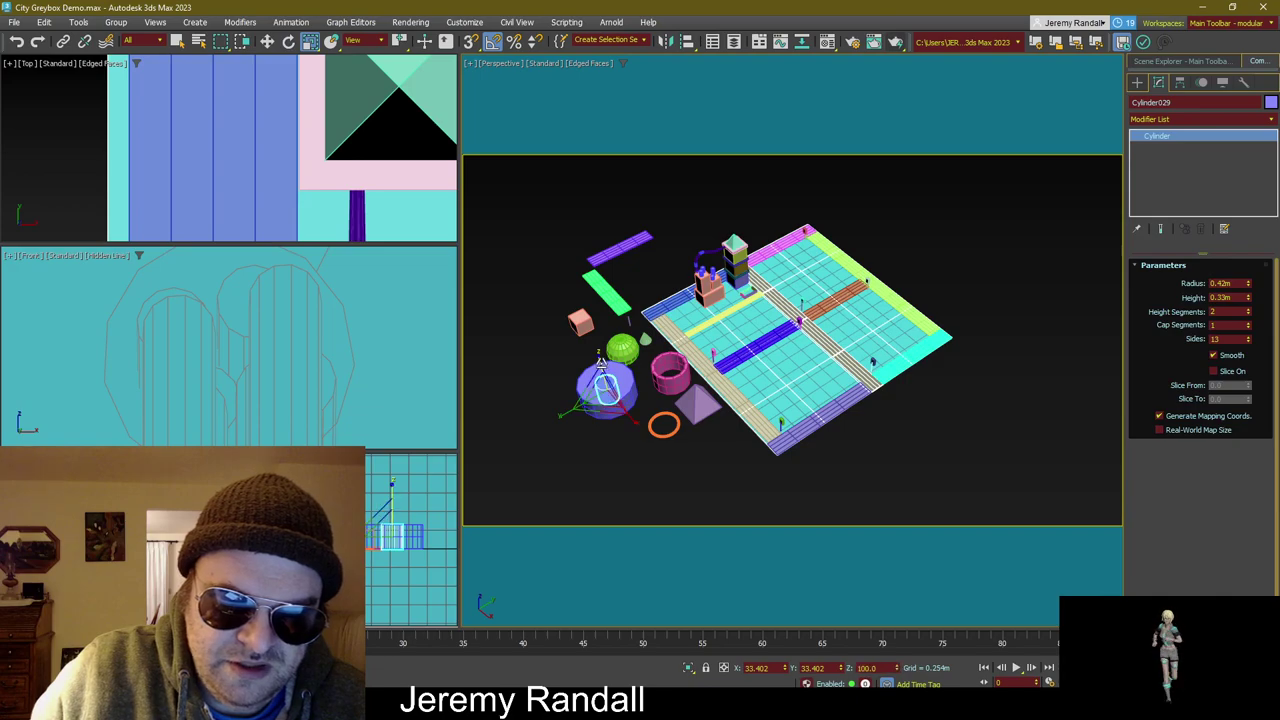
key(w)
key(ctrl+z)
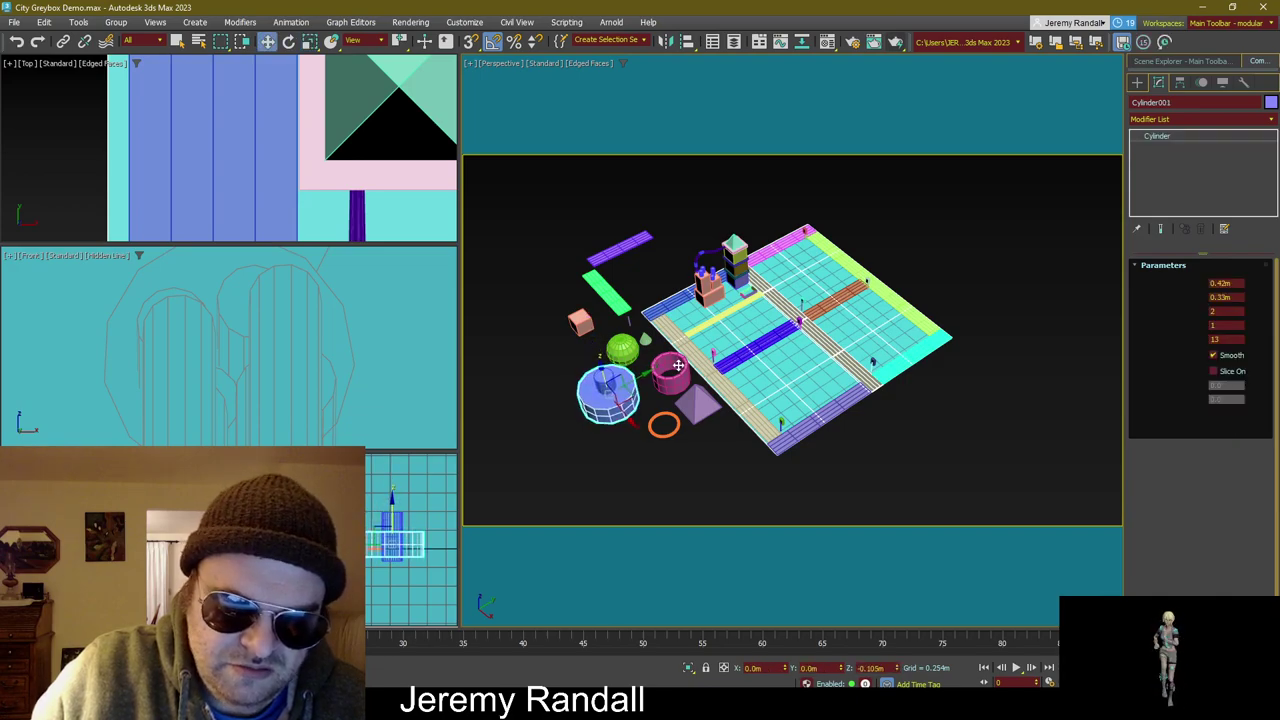
click(621, 440)
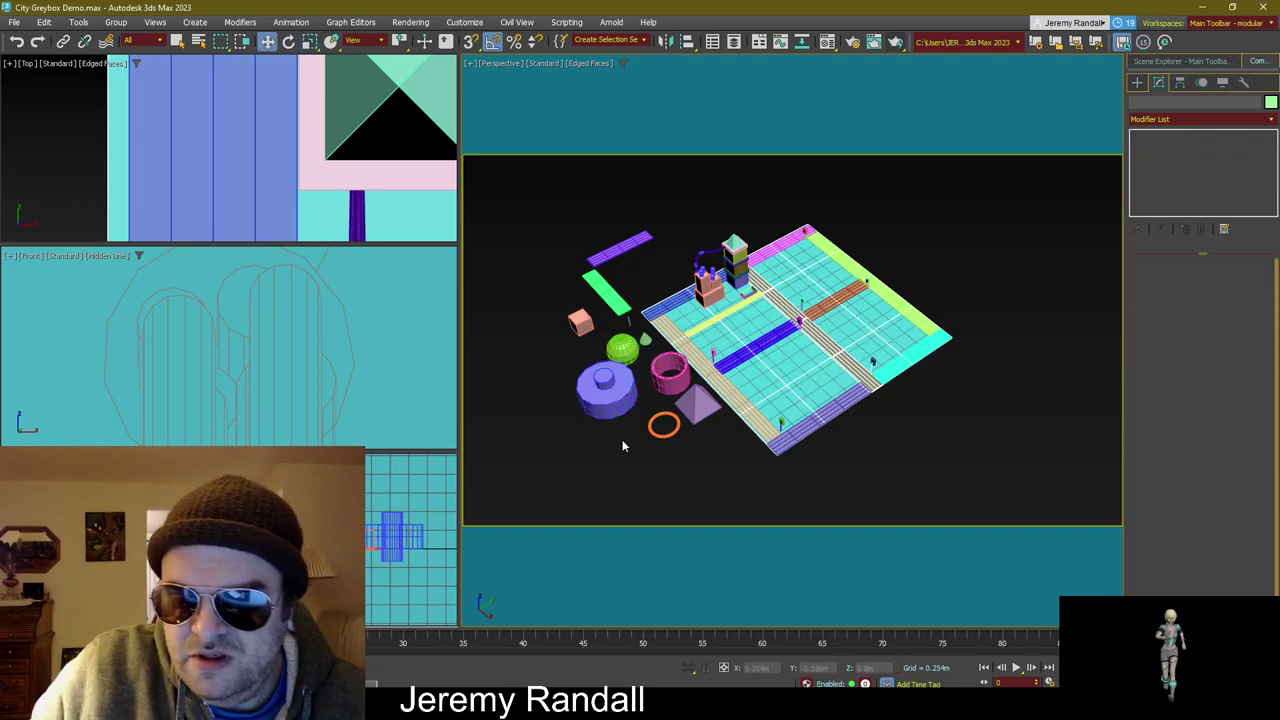
click(606, 386)
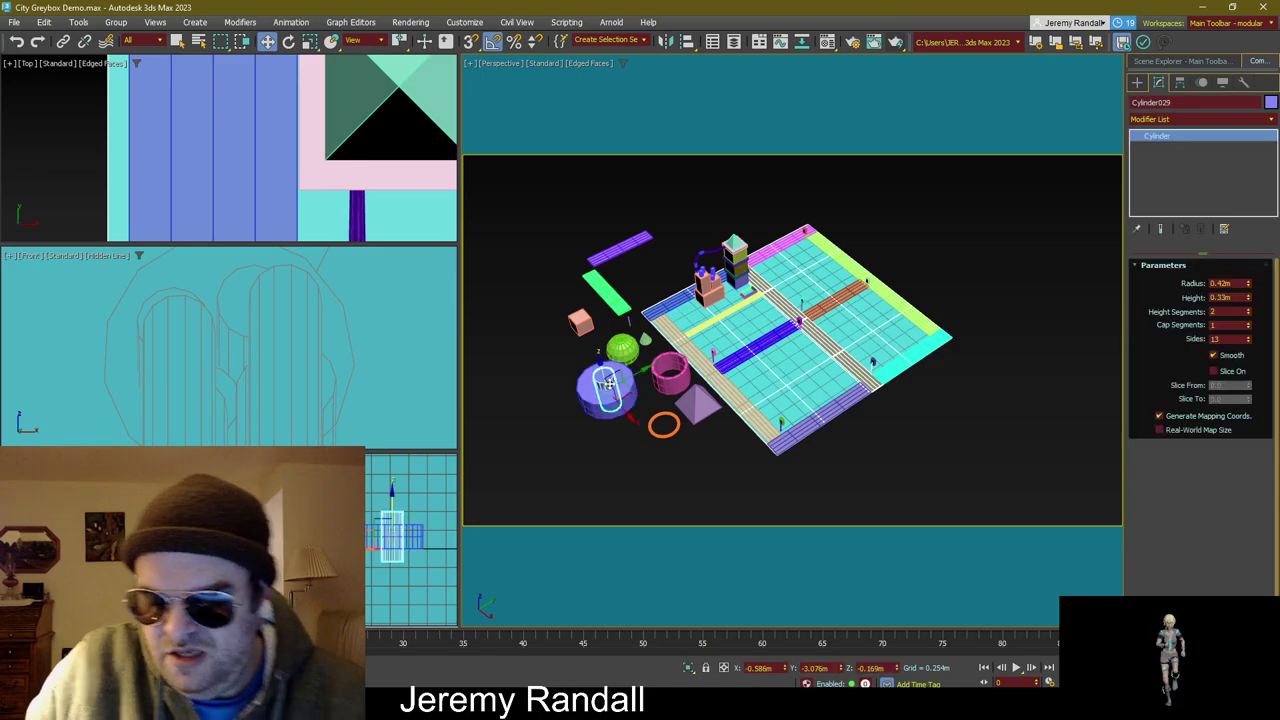
key(ctrl+z)
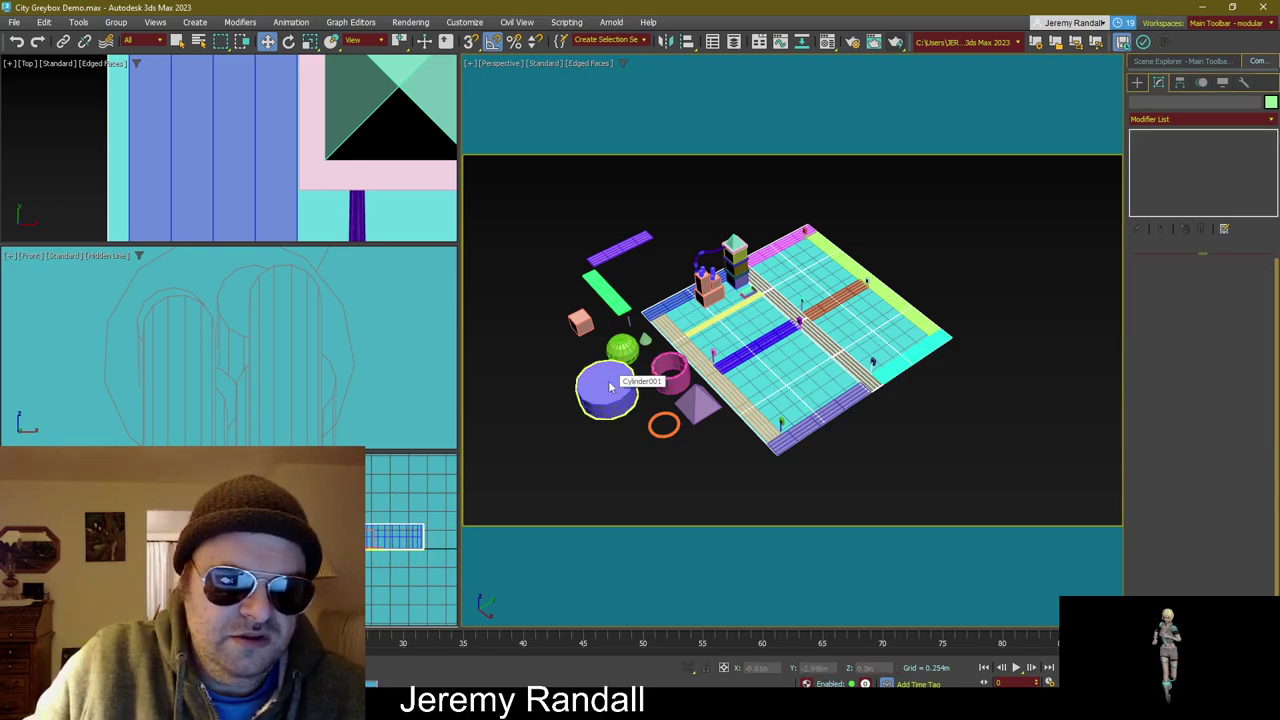